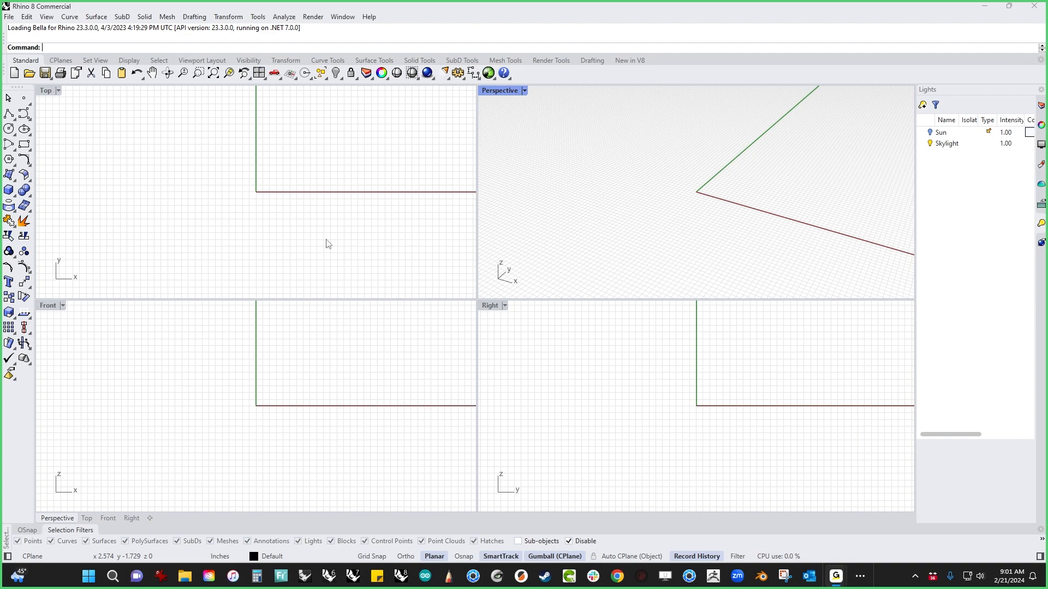
Insert the racer.jpg sketch from the Desktop with the Picture command.
left_click(264, 245)
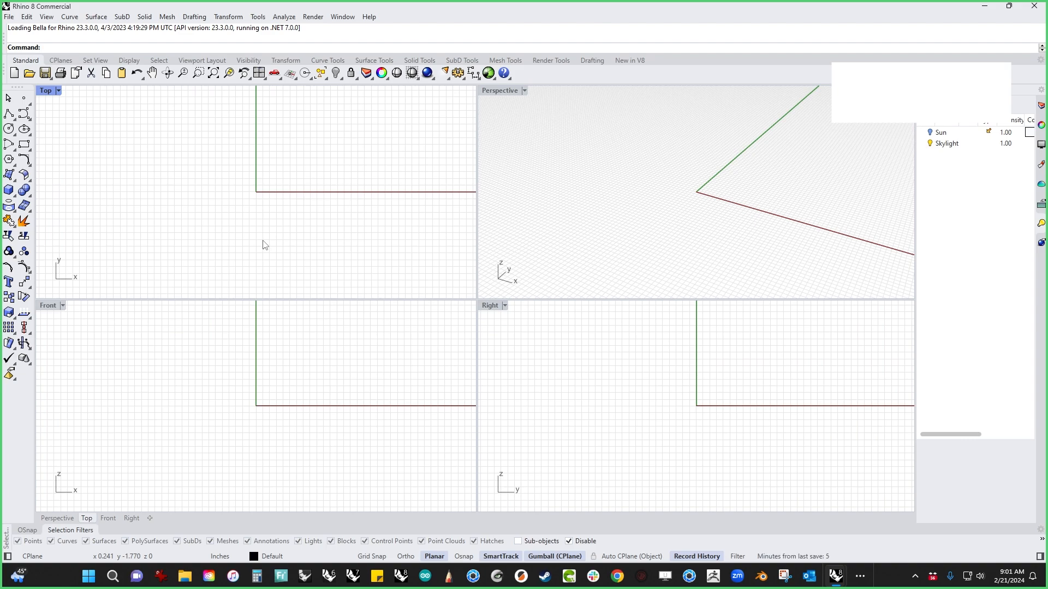
type("Picture")
key("Return")
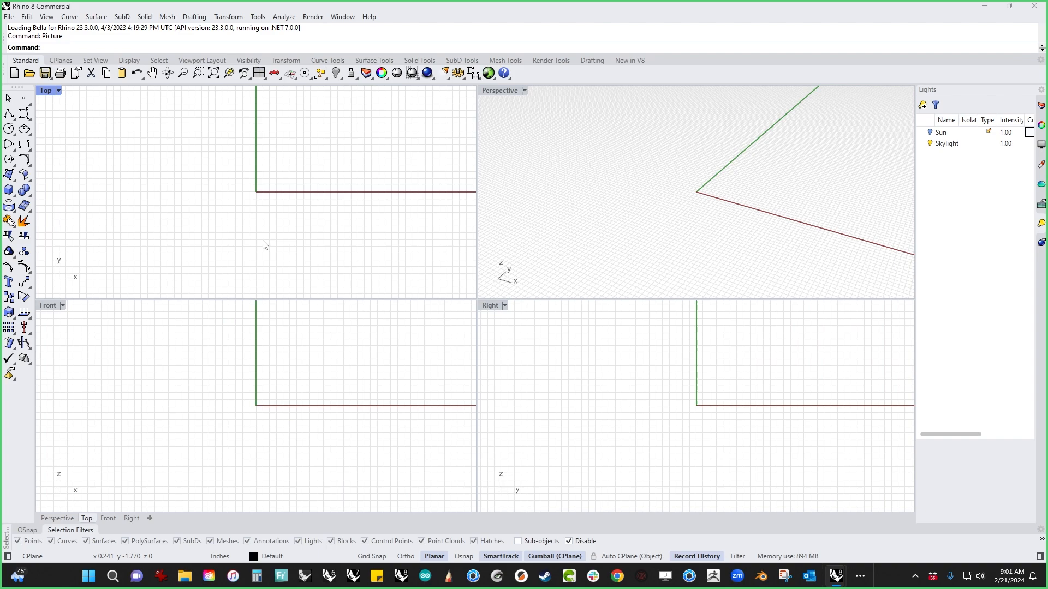
scroll(680, 355, "down", 7)
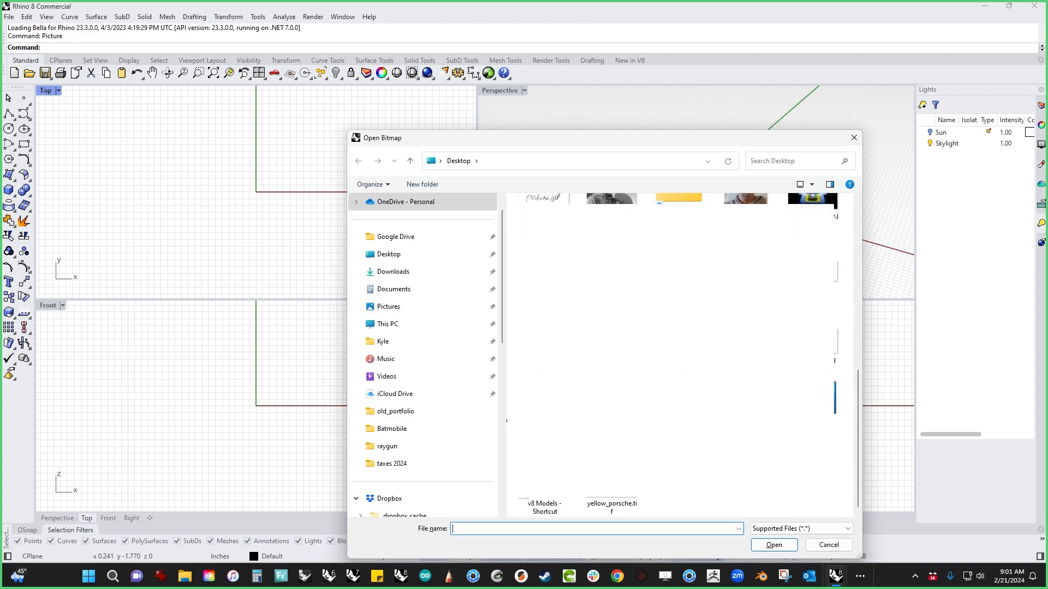
double_click(678, 339)
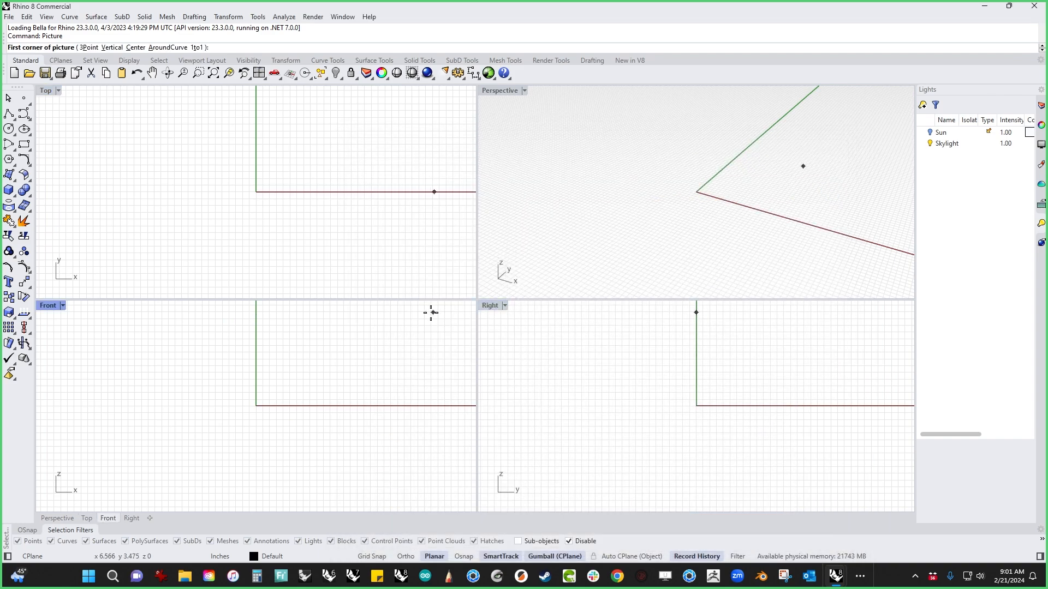
Place the picture by two corners in the maximized Front viewport and shift it slightly toward negative X.
double_click(49, 305)
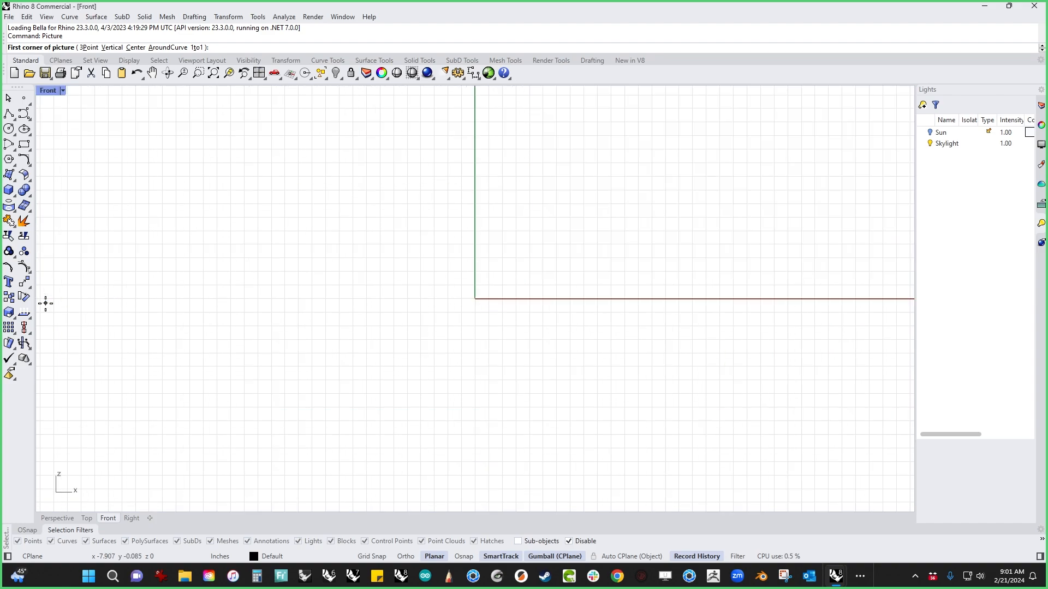
left_click(352, 392)
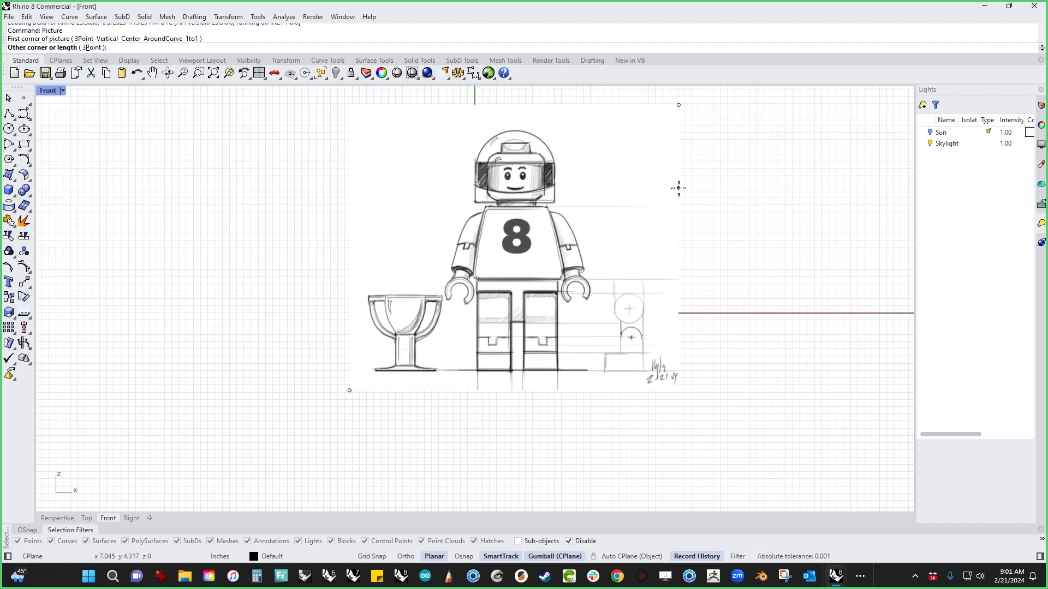
left_click(697, 180)
right_click_drag(814, 249, 699, 294)
left_click_drag(458, 322, 418, 315)
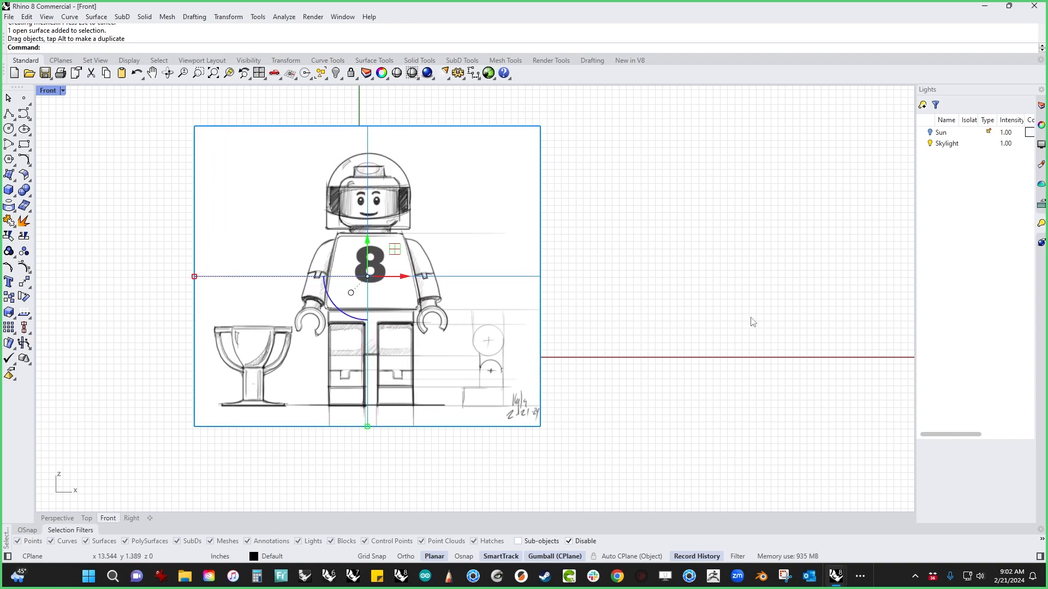
left_click(710, 318)
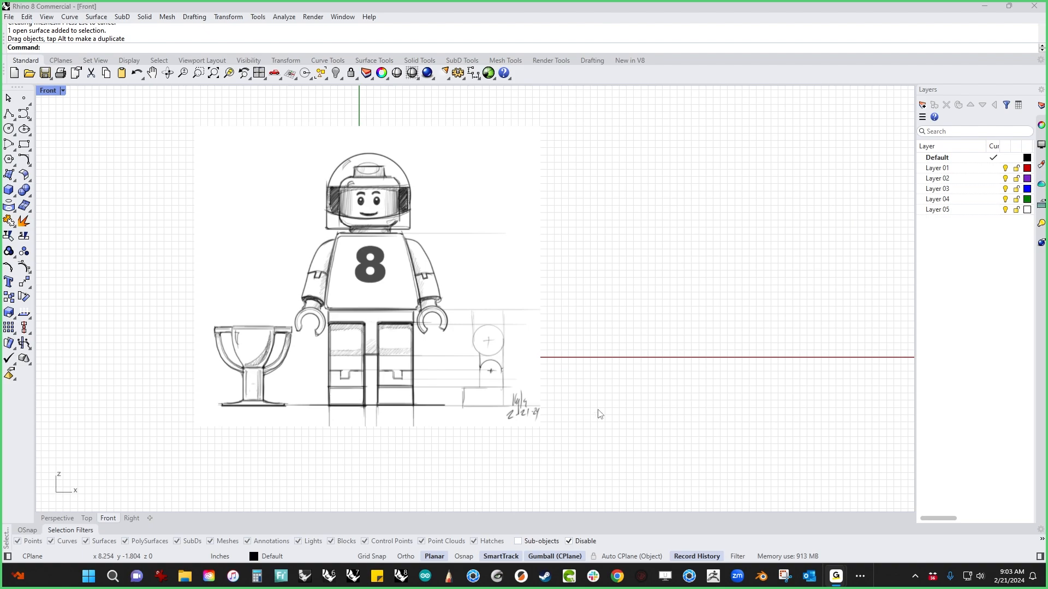
Move the picture to Layer 01 and rename that layer "image".
left_click(415, 367)
right_click_drag(606, 302, 637, 309)
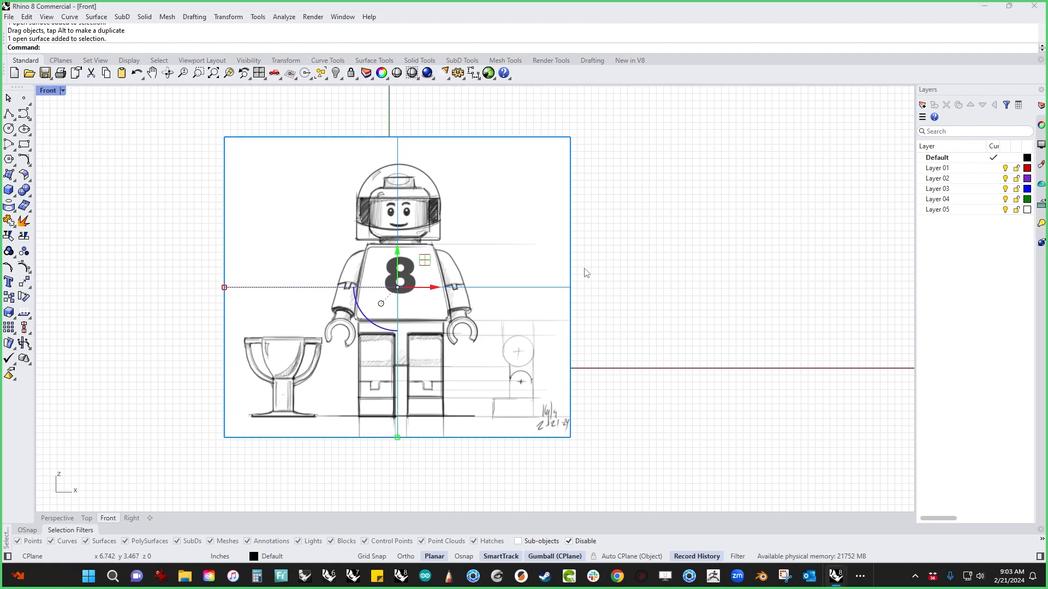
right_click(946, 170)
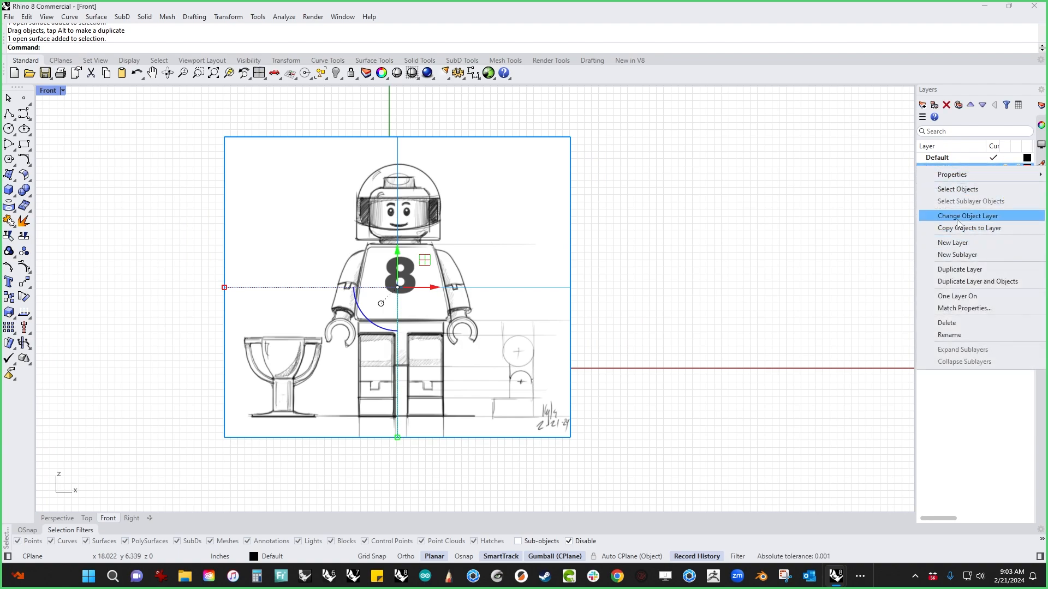
left_click(955, 220)
double_click(951, 170)
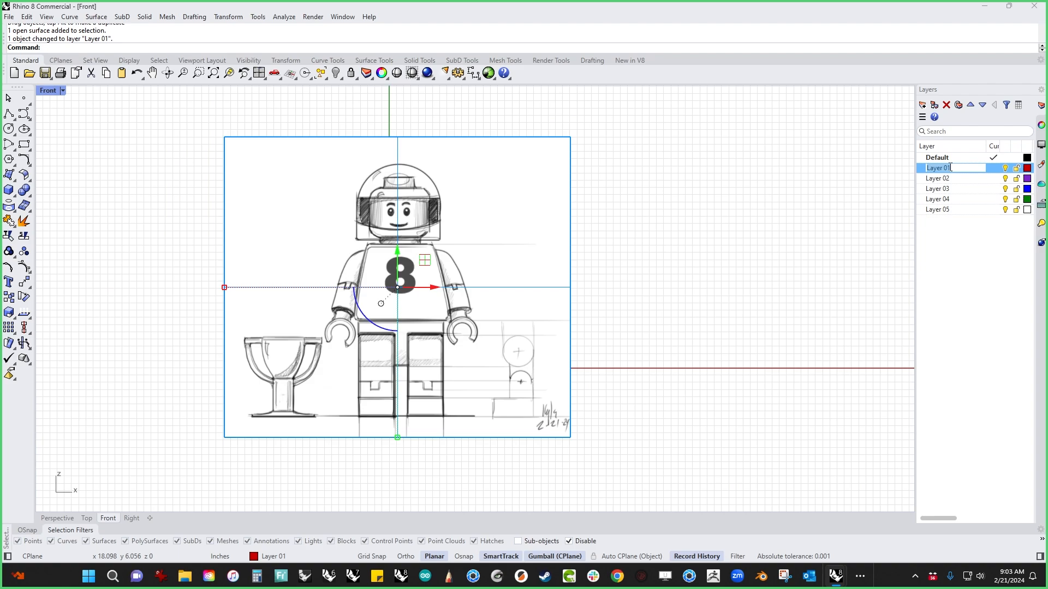
type("image")
key("Return")
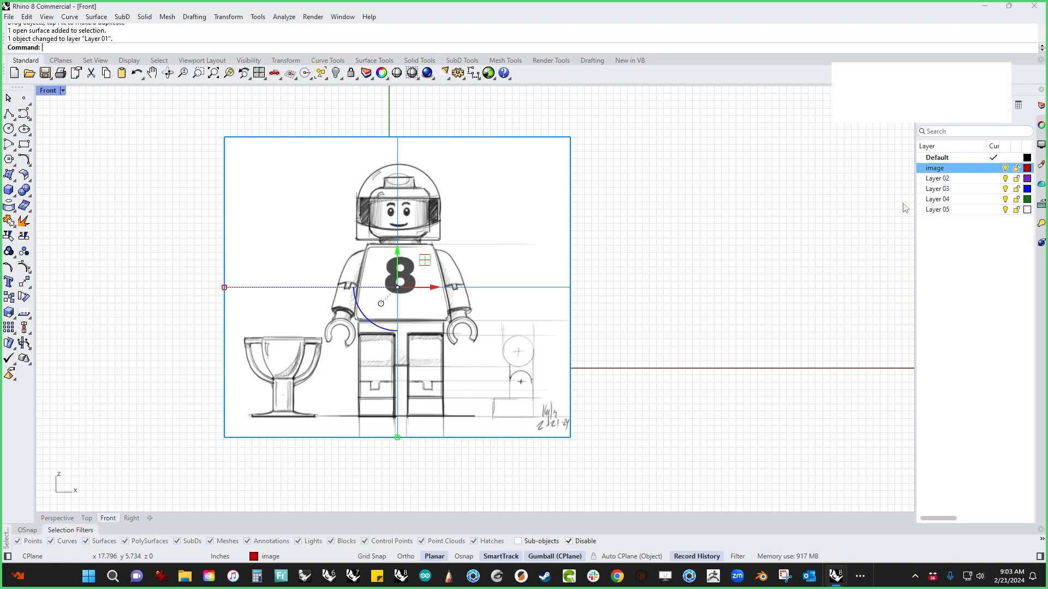
Show the Materials panel and examine which panels can be added to the workspace.
left_click(1042, 165)
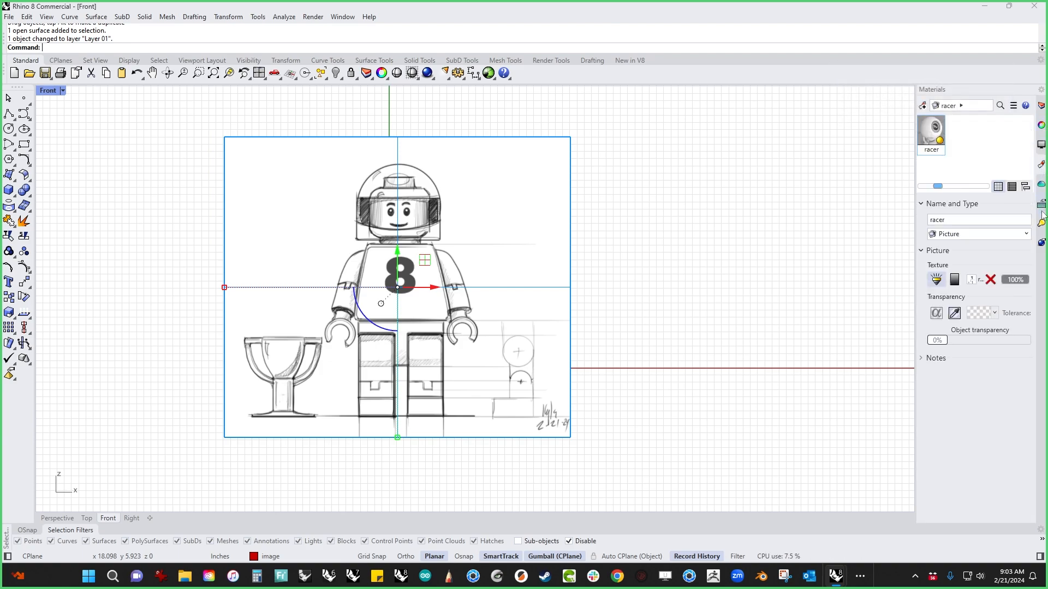
right_click(1043, 166)
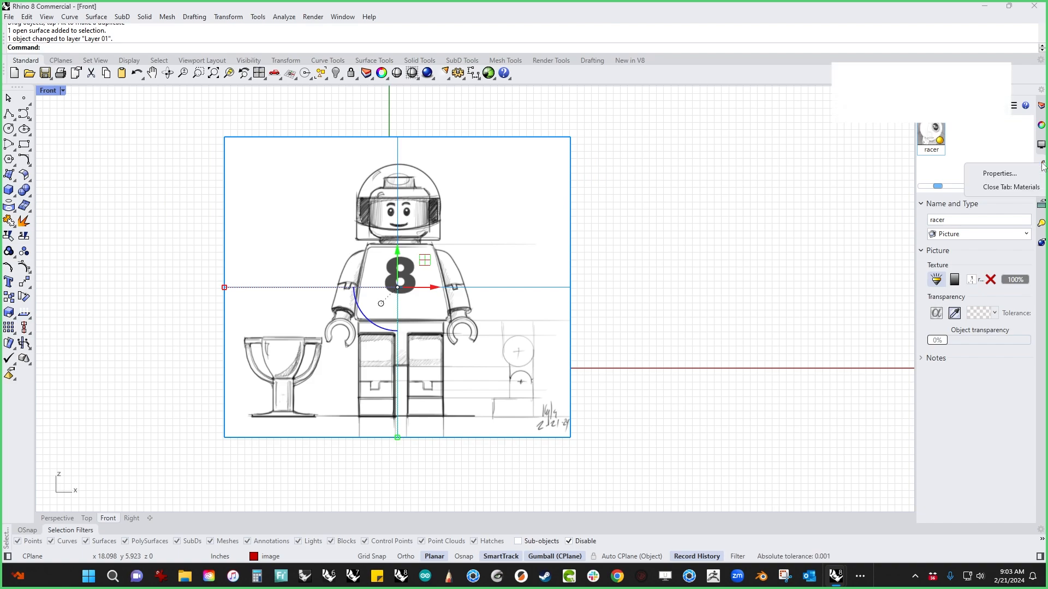
right_click(1044, 273)
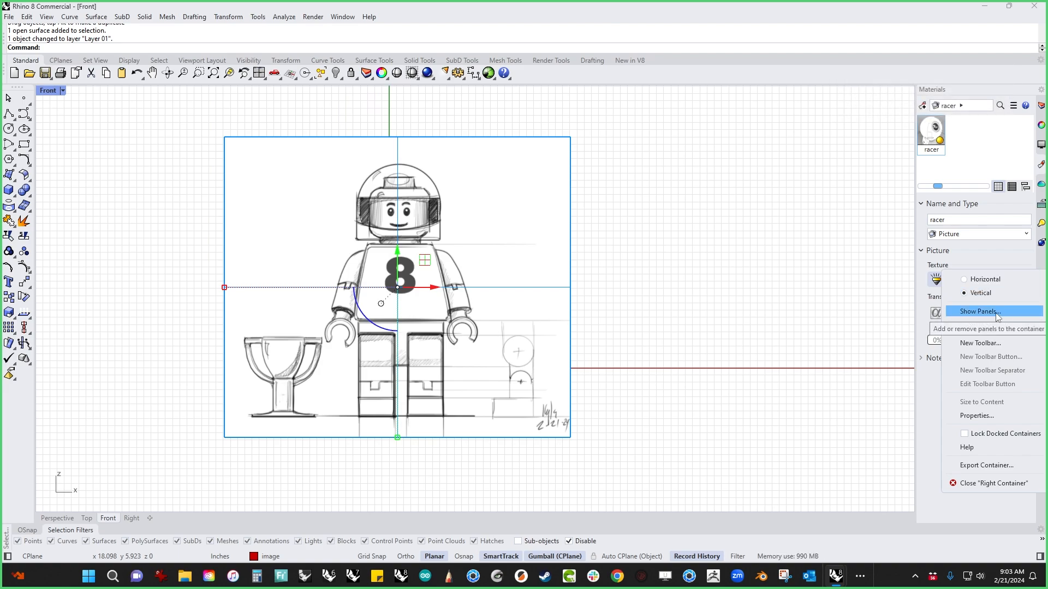
left_click(730, 227)
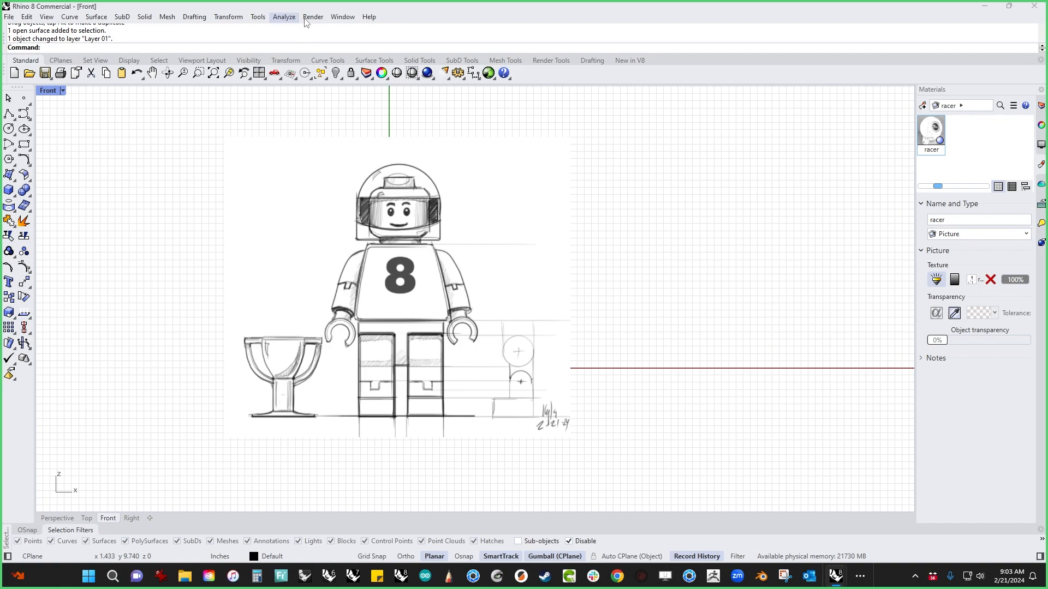
left_click(343, 16)
mouse_move(357, 31)
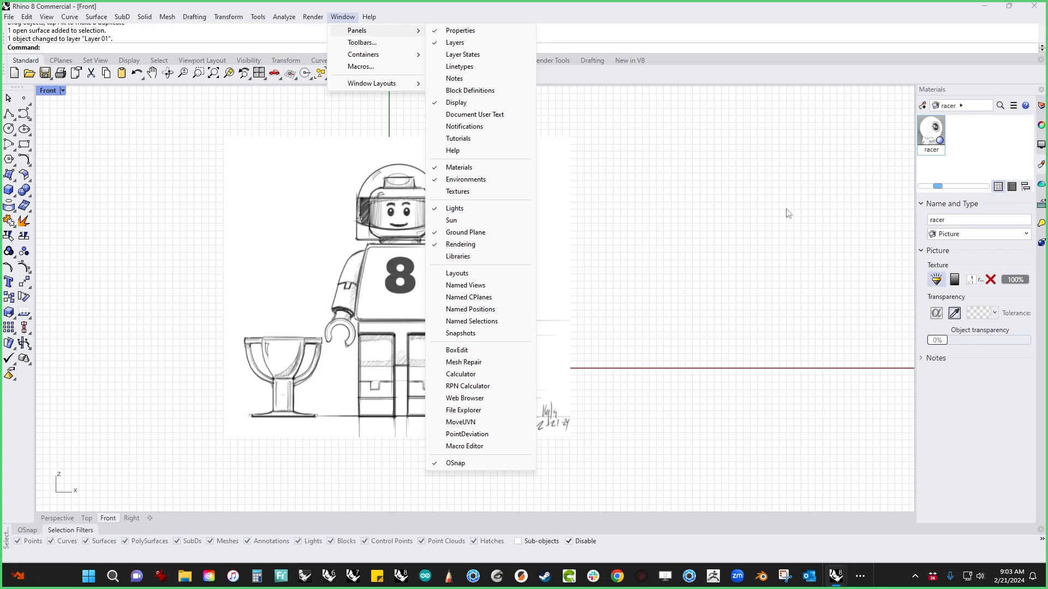
left_click(711, 280)
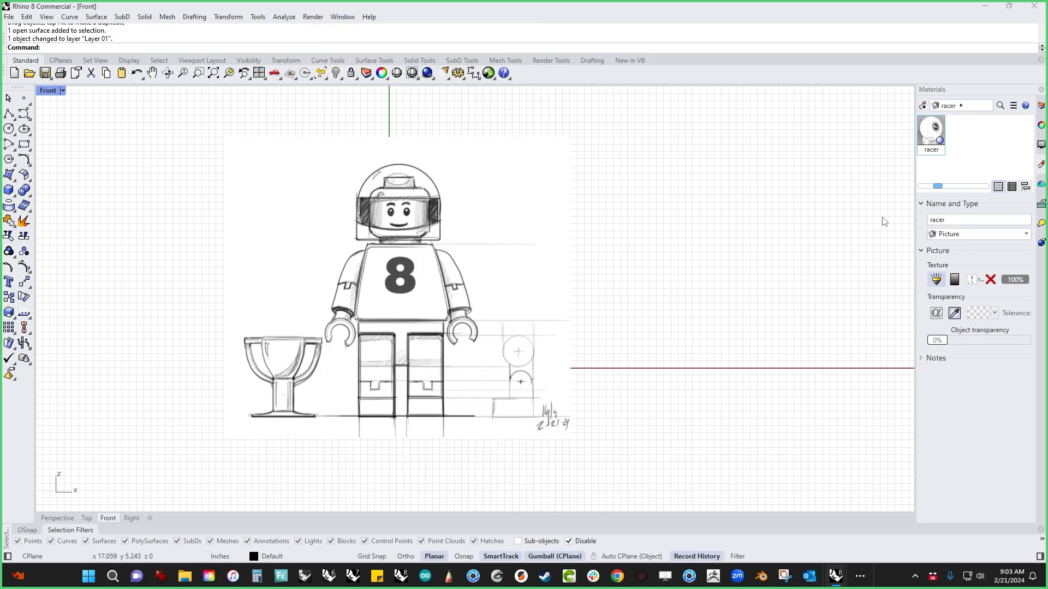
Try docking the Materials panel beneath the Layers panel, and return it to the tabbed panel group.
left_click_drag(1042, 169, 516, 113)
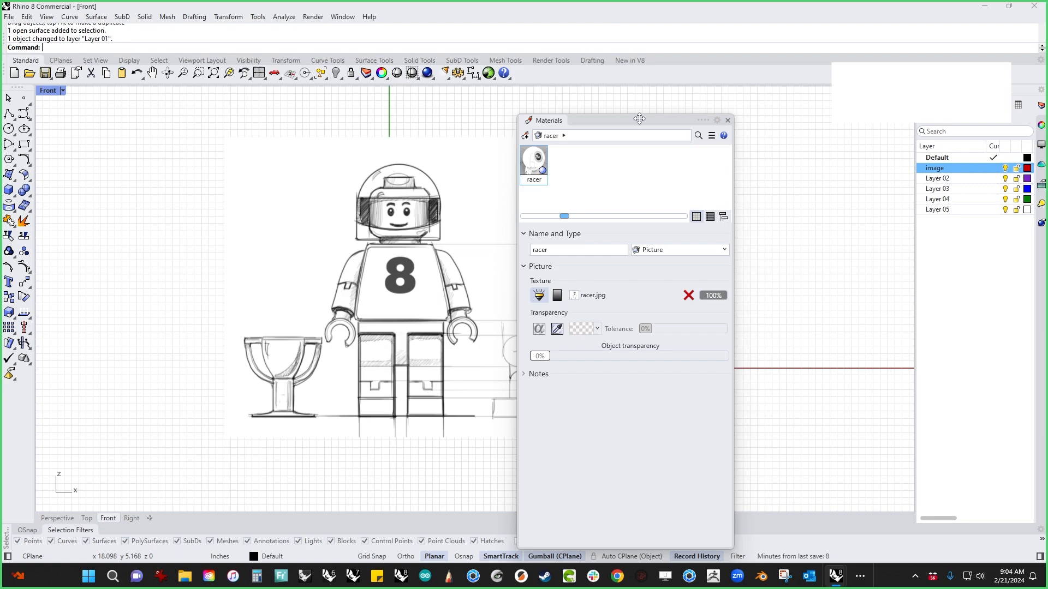
left_click_drag(639, 119, 984, 515)
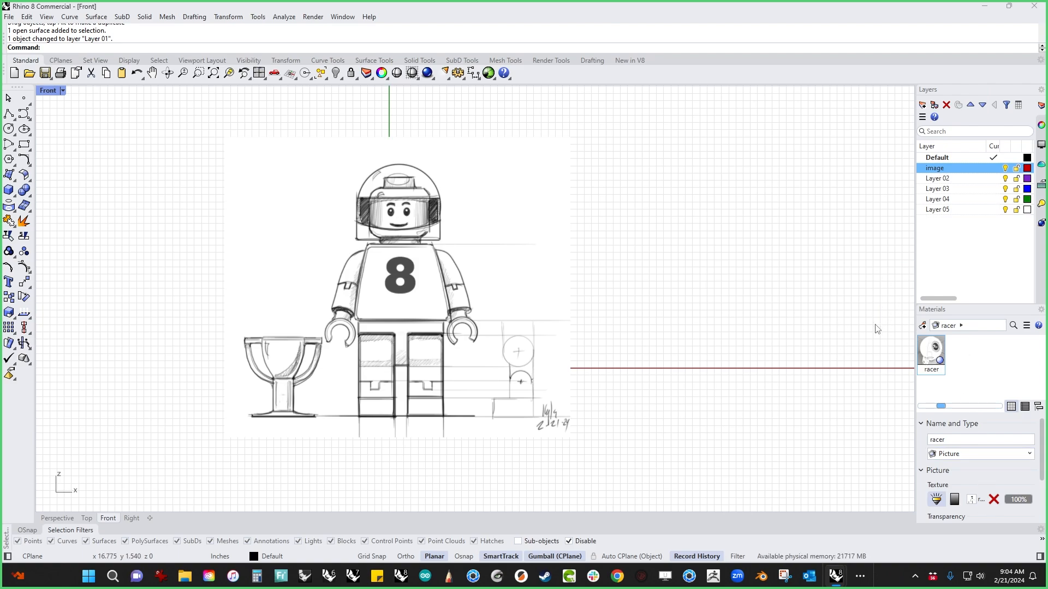
left_click_drag(983, 310, 983, 248)
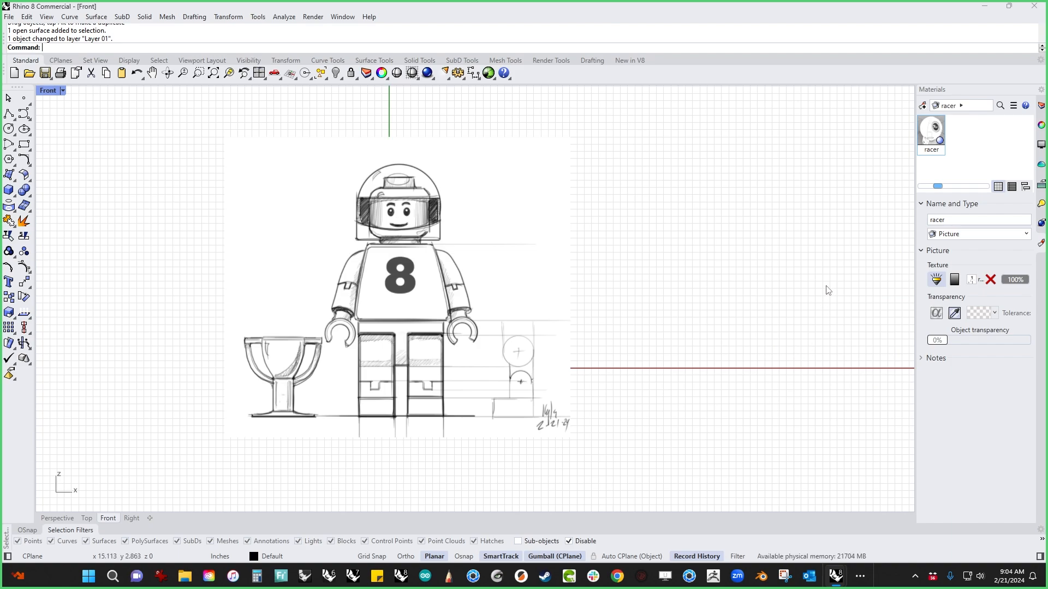
Set the object transparency of the picture's racer material to 62% and deselect the picture.
left_click(493, 264)
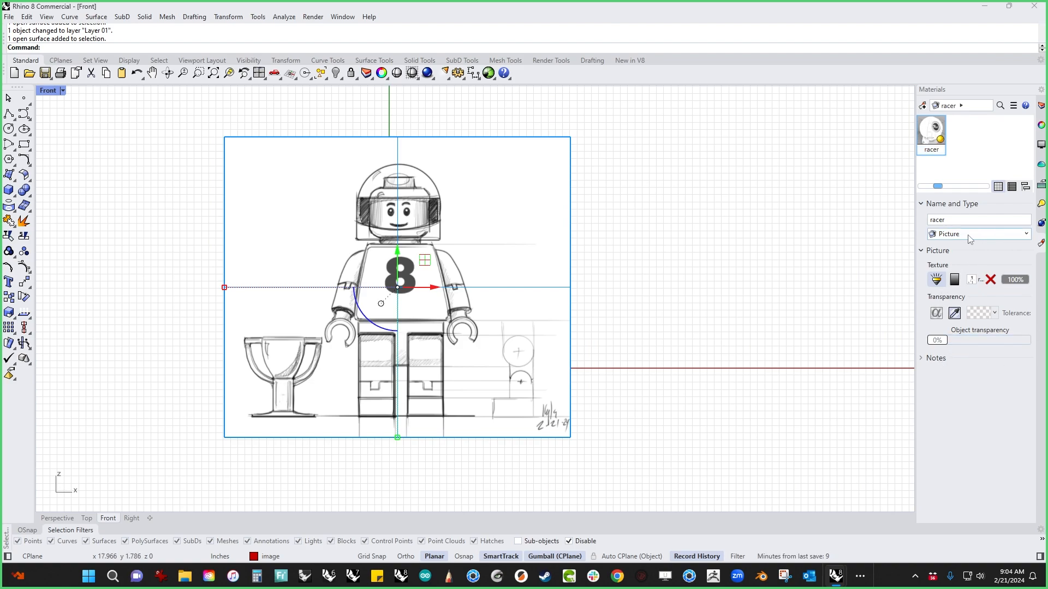
left_click_drag(941, 343, 995, 342)
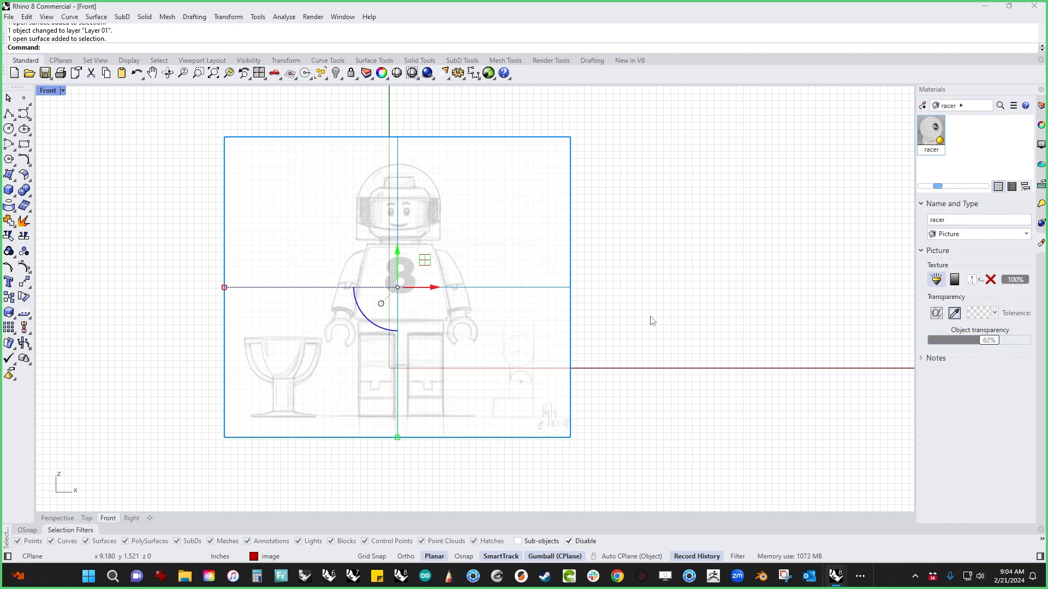
key("Escape")
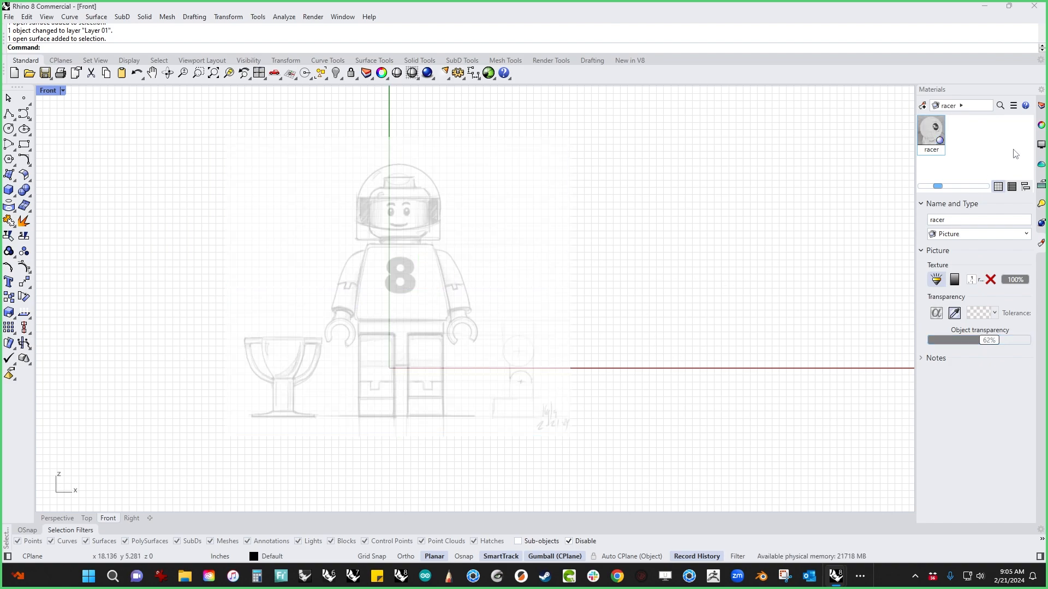
Lock the image layer and test the lock by dragging selection windows across the picture.
left_click(1041, 125)
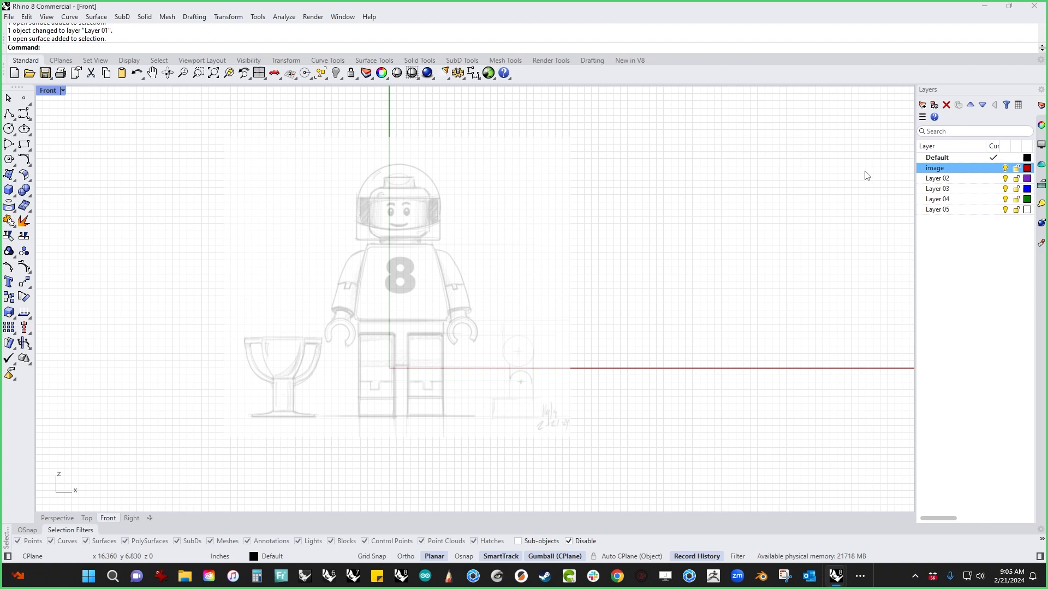
left_click(1016, 169)
left_click_drag(689, 241, 447, 347)
left_click_drag(604, 267, 388, 357)
Unlock the image layer, align the figure centred on the vertical axis with its feet on the X axis, and relock the layer.
left_click(1016, 168)
mouse_move(453, 384)
left_mouse_down()
mouse_move(443, 329)
mouse_move(444, 341)
left_mouse_up()
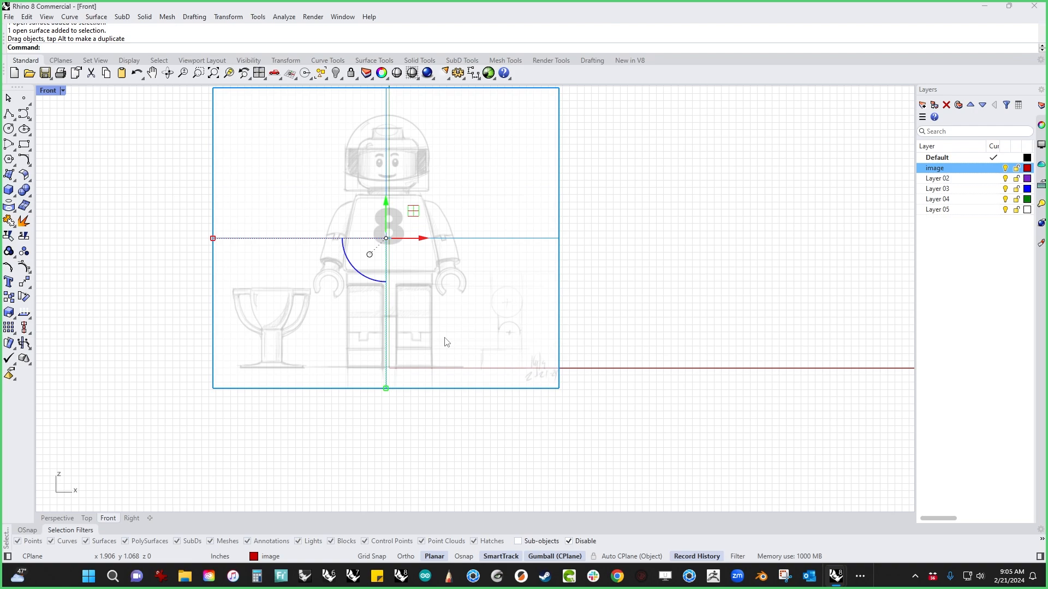
key("alt+Left")
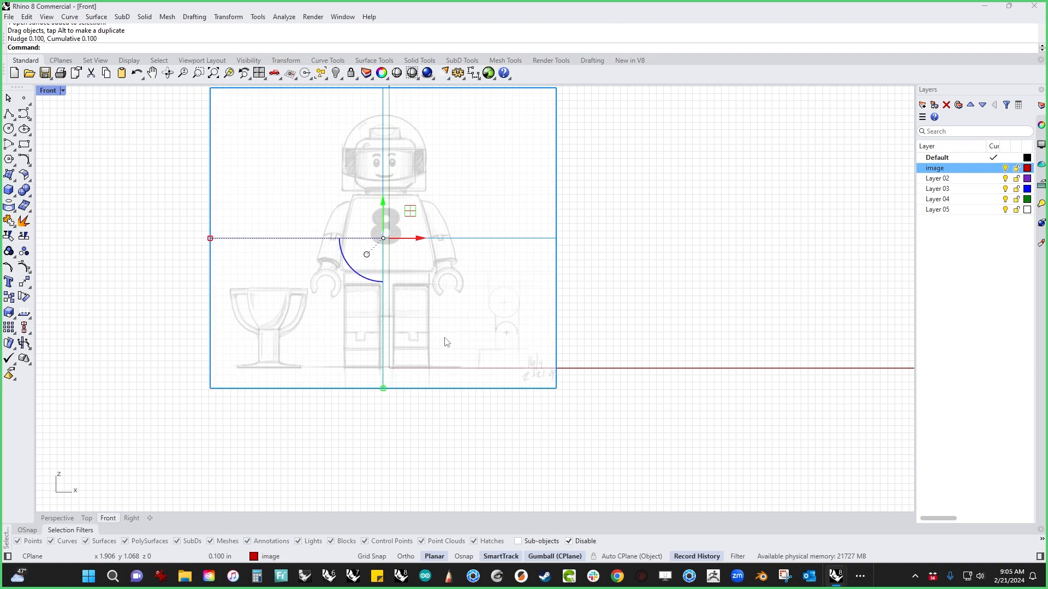
key("ctrl+alt+Right")
key("ctrl+alt+Right")
key("ctrl+alt+Right")
key("ctrl+alt+Right")
key("ctrl+alt+Right")
key("ctrl+alt+Right")
key("ctrl+alt+Right")
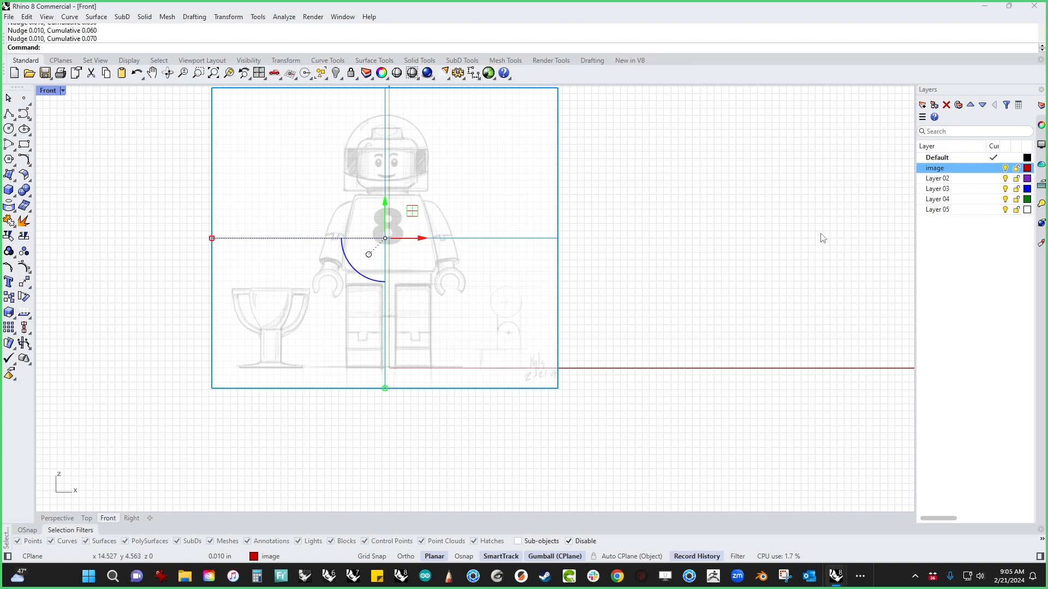
left_click(1016, 169)
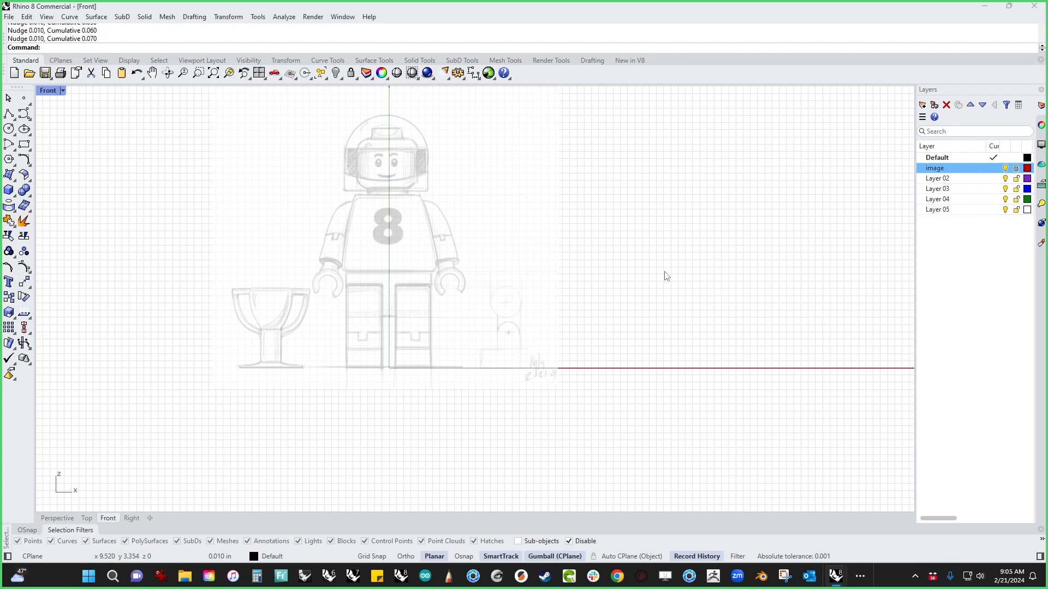
Draw a rectangle centred on the origin (0), as wide as the figure's two legs together.
right_click_drag(574, 289, 630, 340)
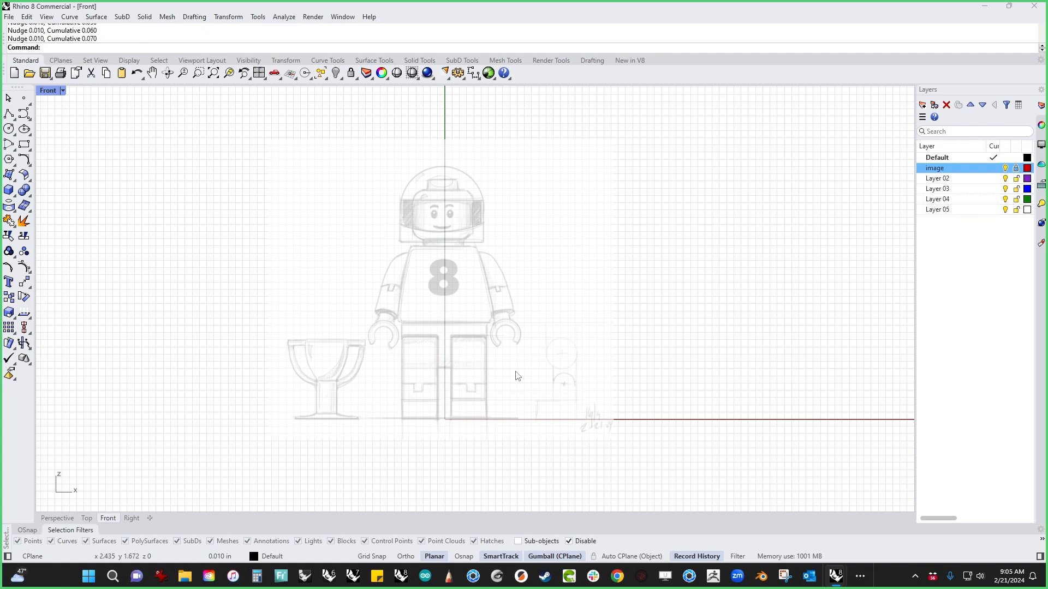
scroll(480, 373, "up", 4)
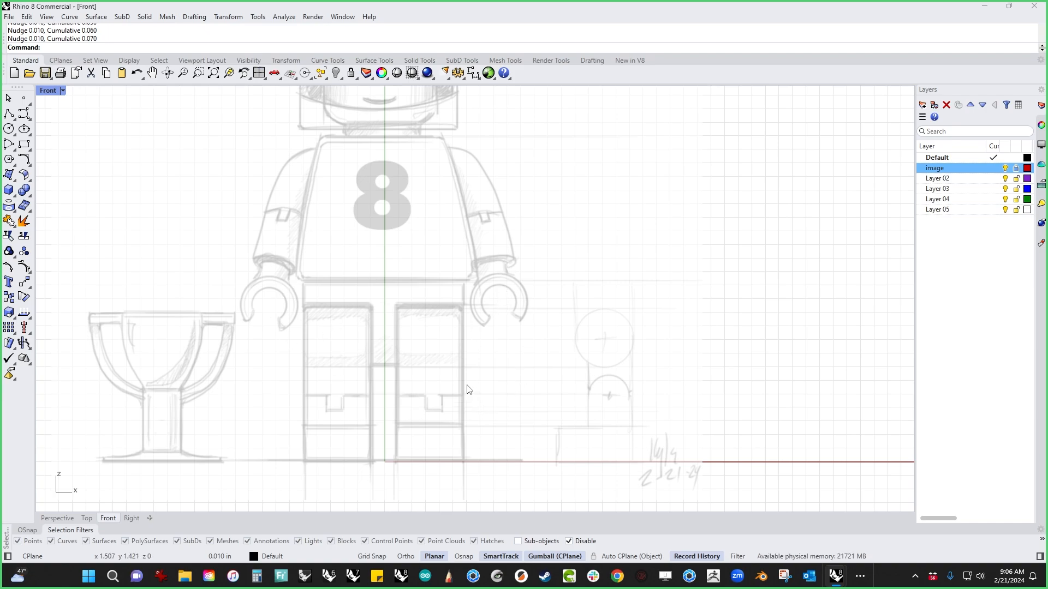
right_click_drag(492, 384, 534, 391)
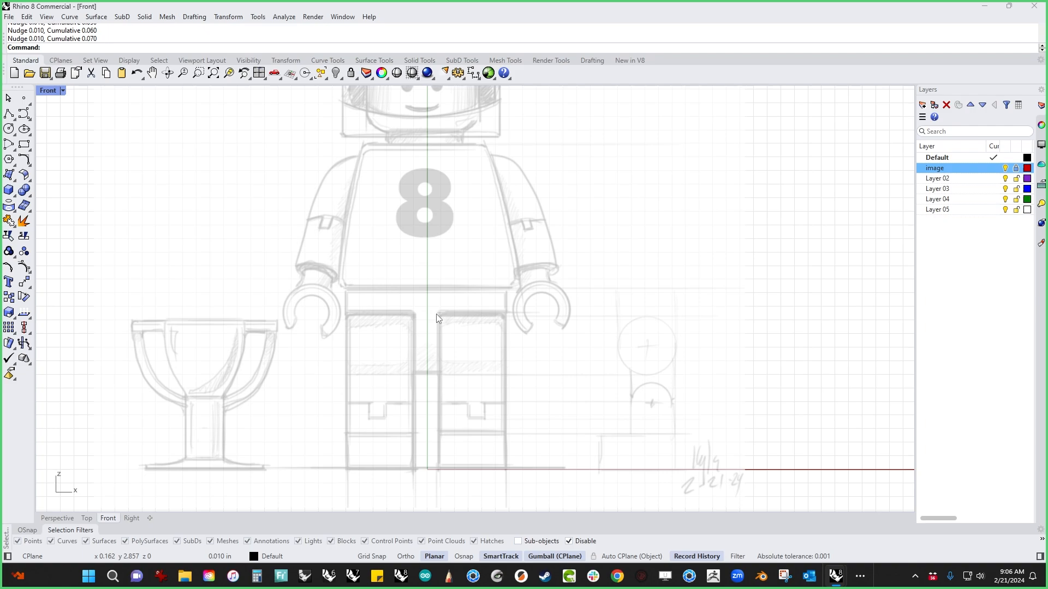
left_click(25, 145)
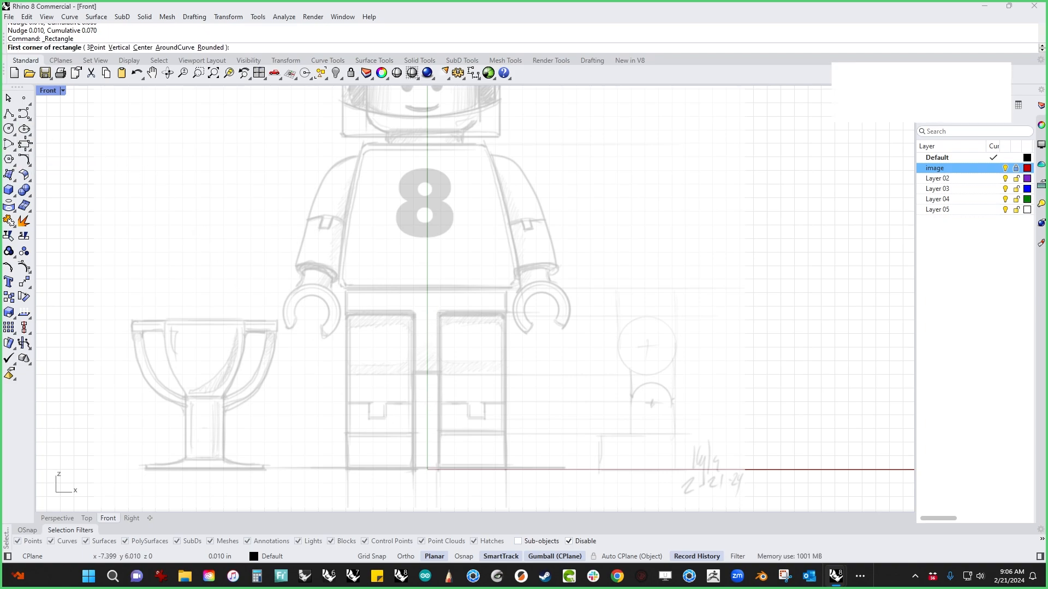
left_click(143, 48)
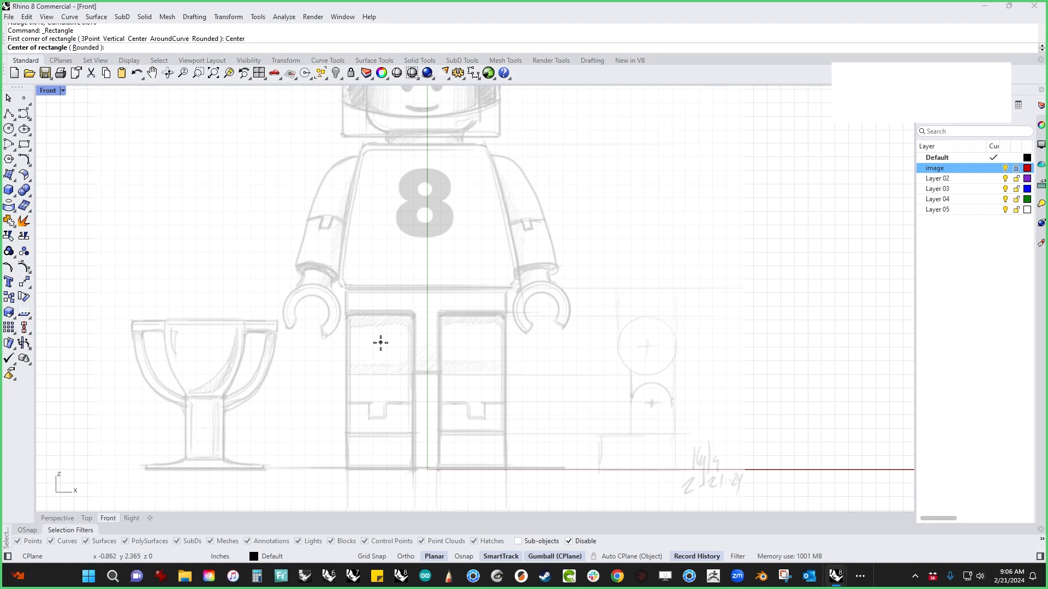
type("0")
key("Return")
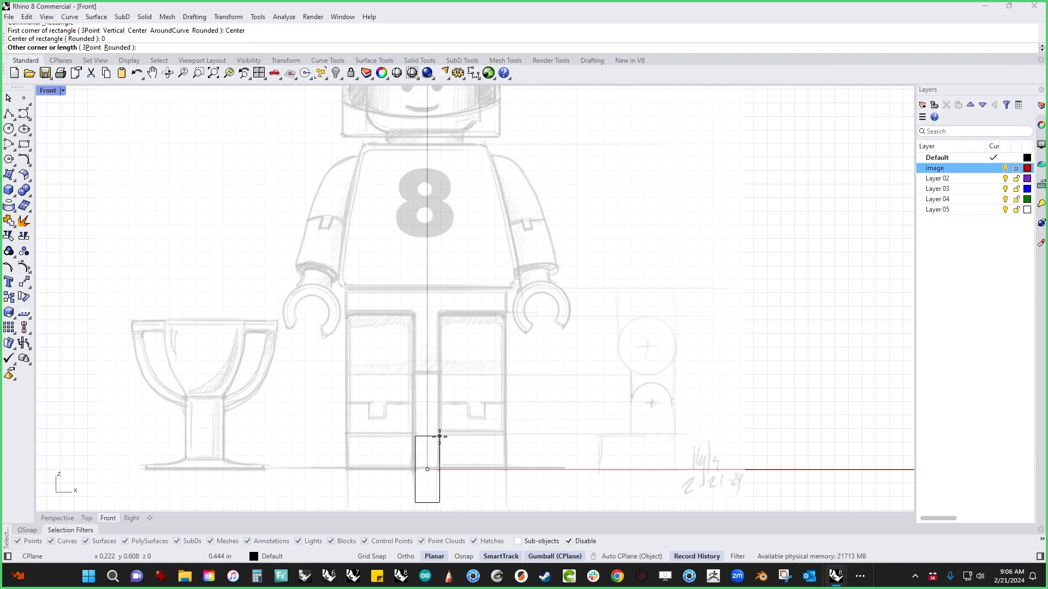
left_click(507, 459)
Move the rectangle up to the figure's hips and fit its height to the sketched hip band.
left_click(482, 467)
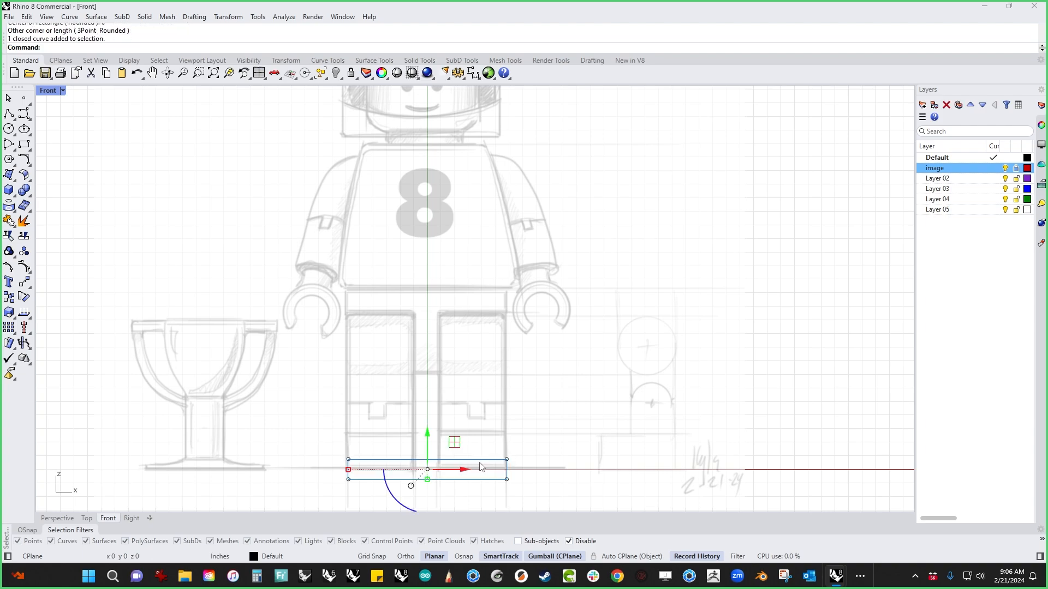
left_click_drag(428, 436, 412, 302)
key("Escape")
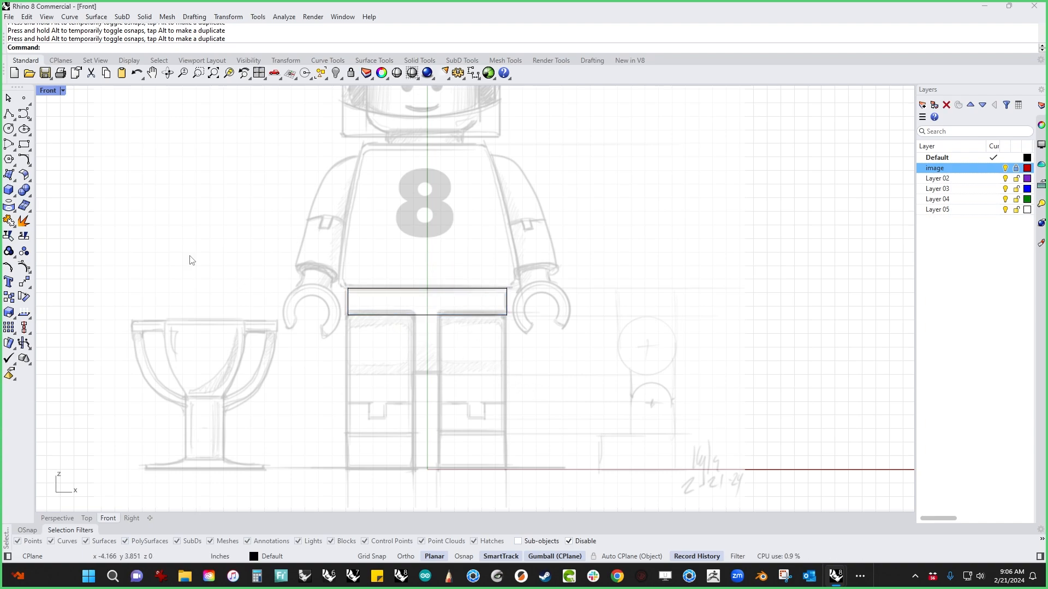
Draw a vertical line down the centre from the hip rectangle's lower midpoint, and delete that line.
left_click(9, 115)
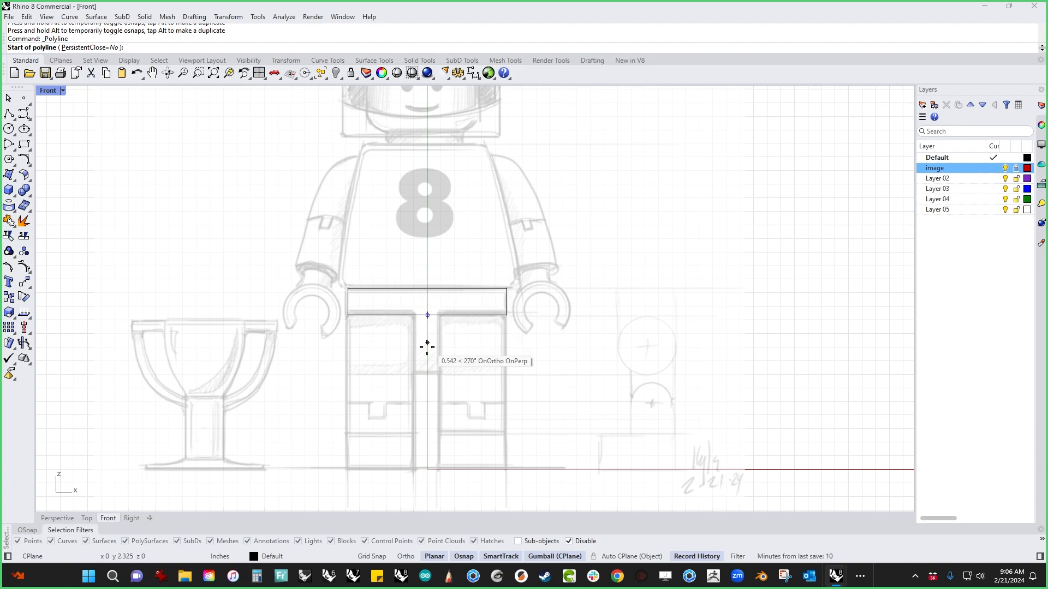
left_click(427, 315)
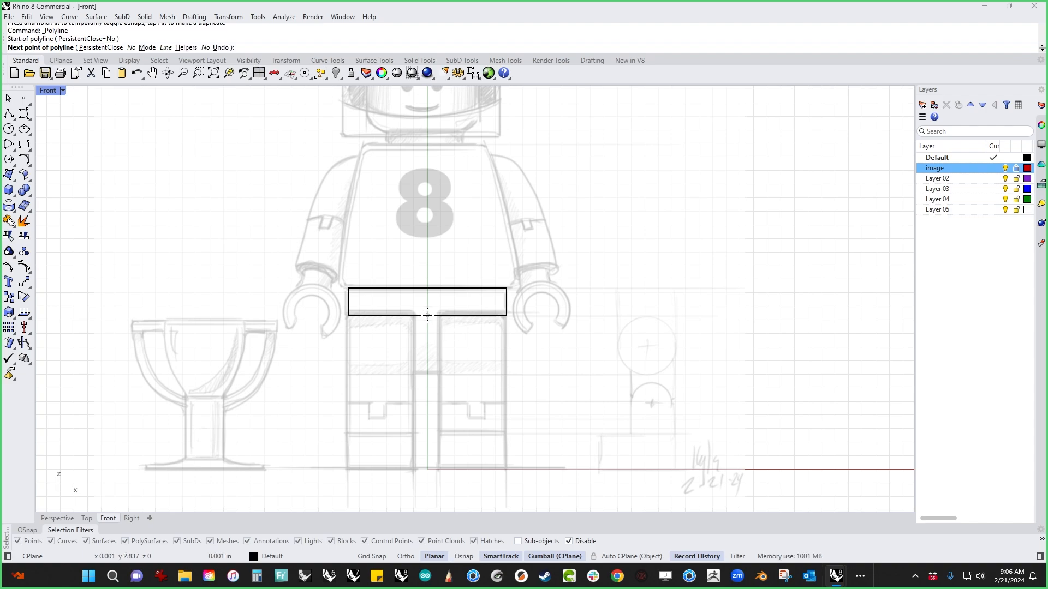
left_click(448, 500, "shift")
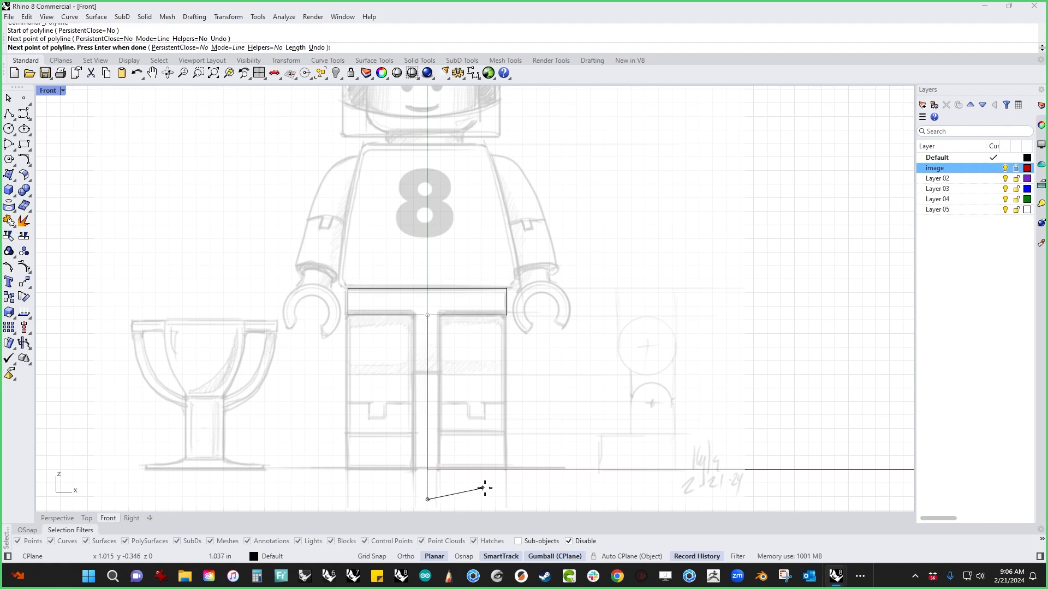
key("Return")
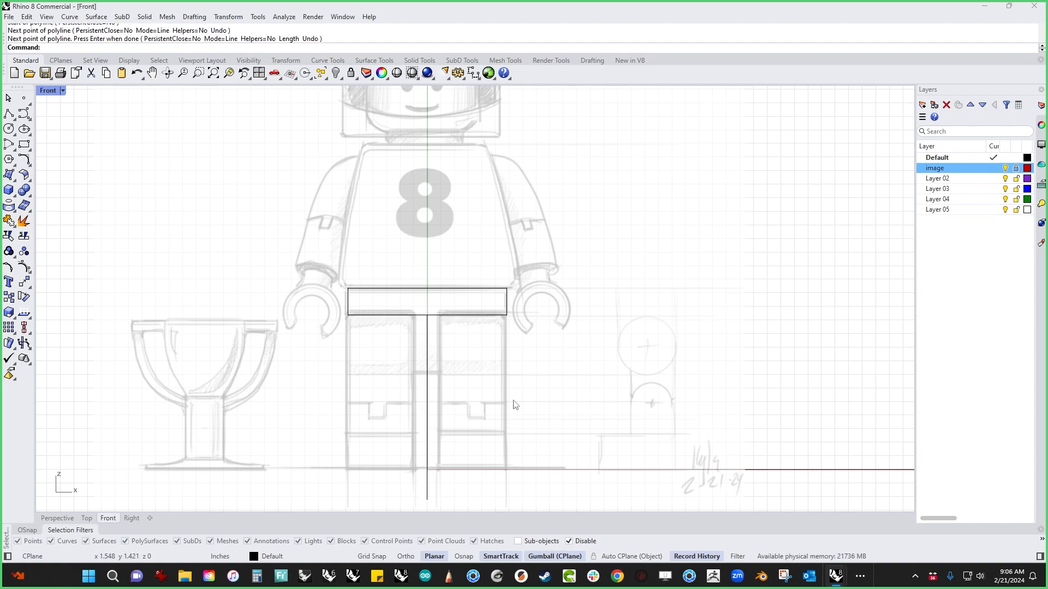
left_click(427, 415)
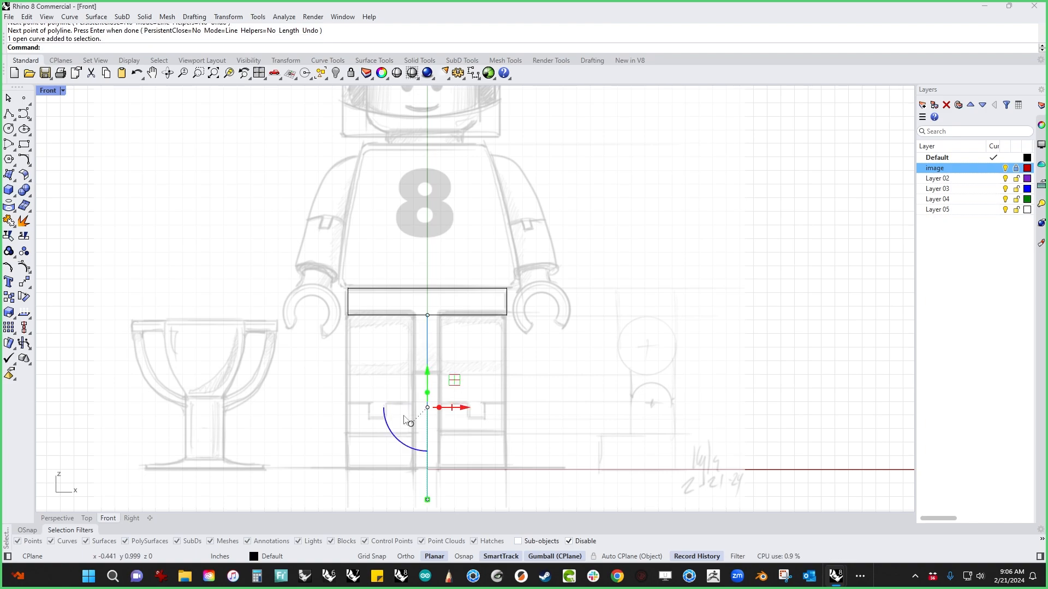
key("Delete")
Duplicate the hip rectangle in place and rotate the copy by 90 degrees.
left_click(461, 314)
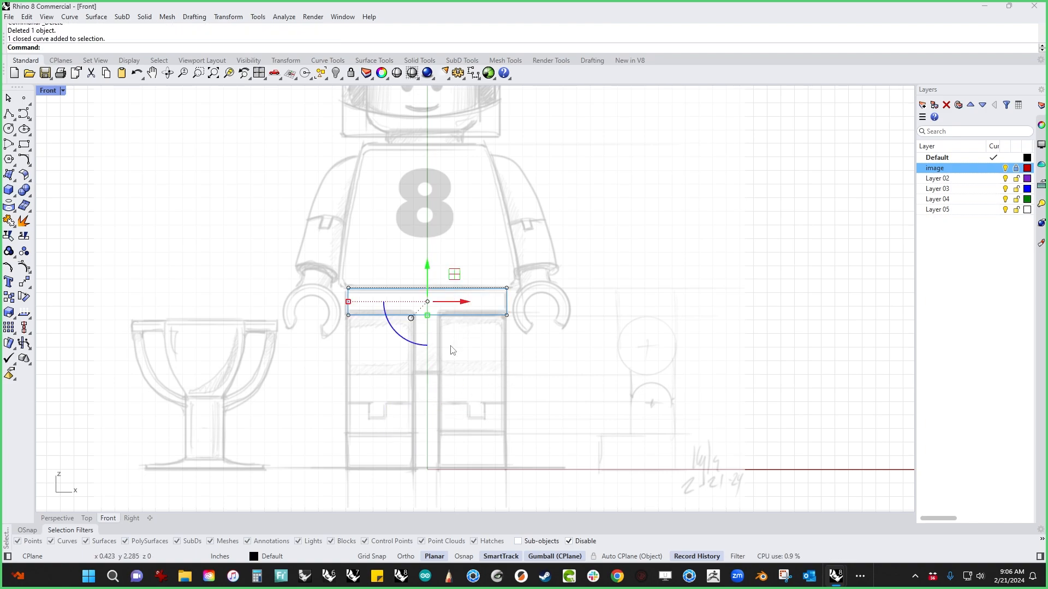
key("ctrl+c")
key("ctrl+v")
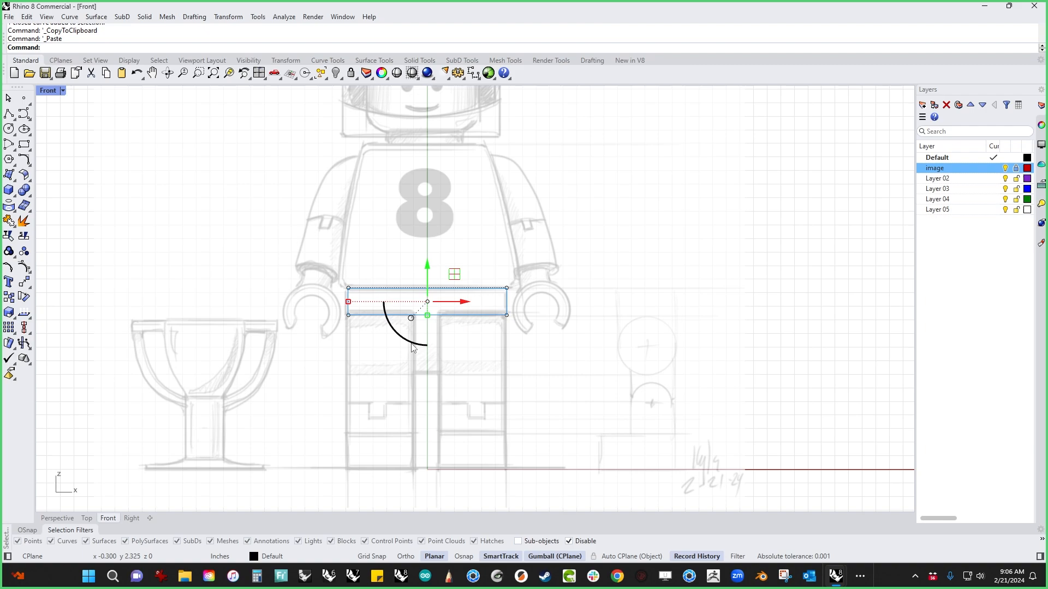
left_click(414, 342)
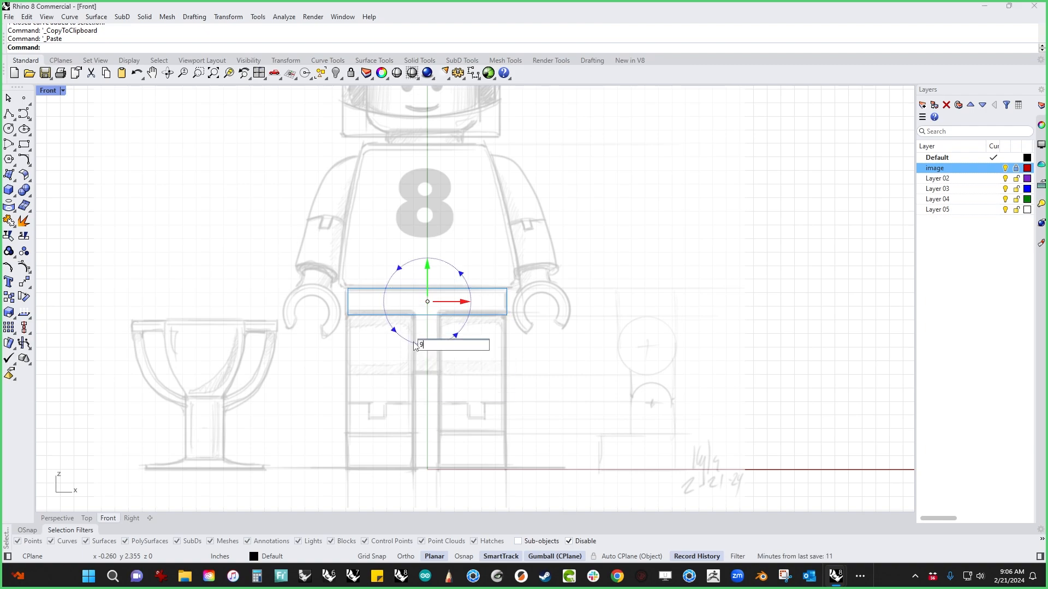
type("90")
key("Return")
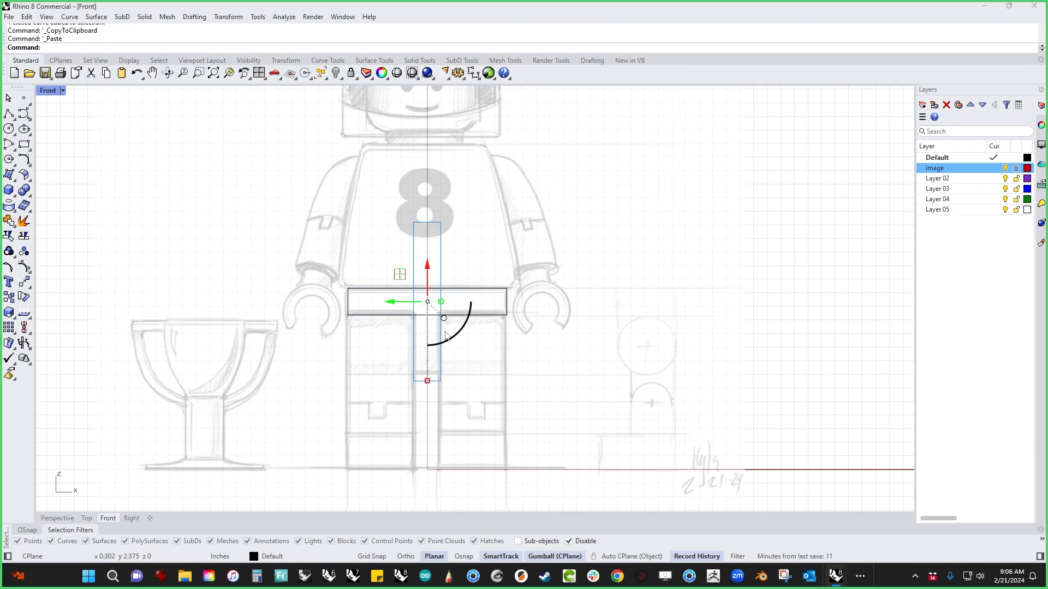
Align the upright rectangle's lower edge with the sketched line between the legs, and lower its top edge into the hip rectangle.
mouse_move(428, 300)
left_mouse_down()
mouse_move(428, 259)
mouse_move(428, 293)
left_mouse_up()
key("Escape")
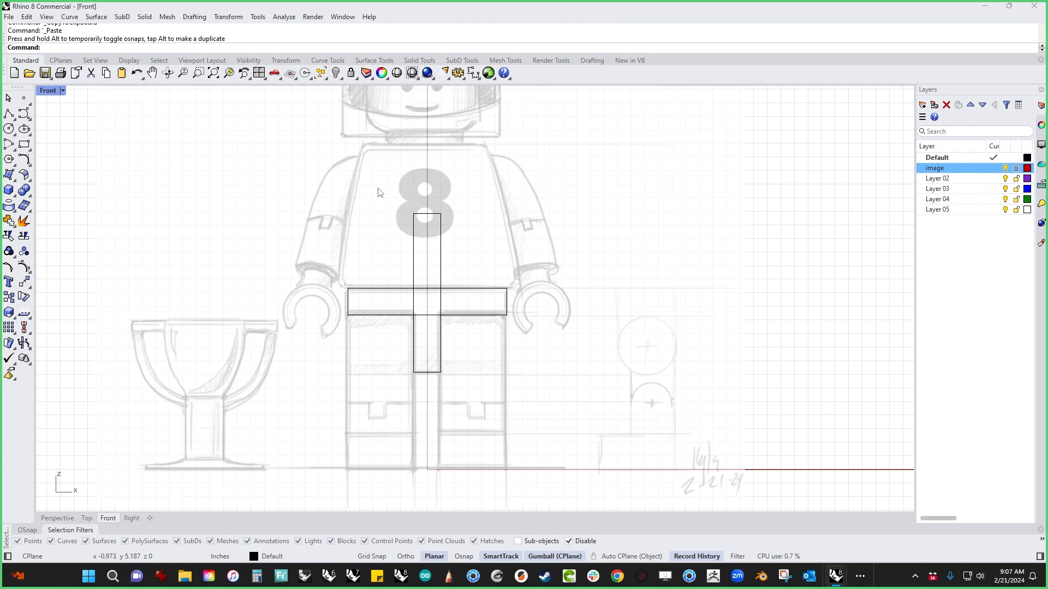
left_click_drag(377, 187, 488, 230, "ctrl+shift")
left_click_drag(427, 188, 427, 272)
key("Escape")
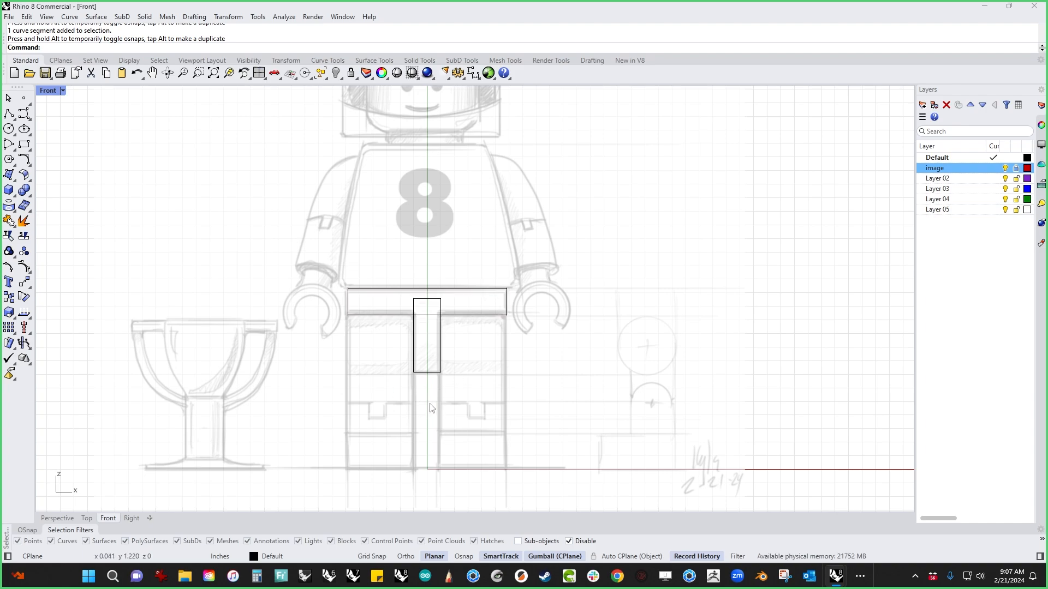
Merge the two overlapping rectangles into one T-shaped hip outline with CurveBoolean, with DeleteInput set to All.
left_click_drag(497, 412, 385, 310)
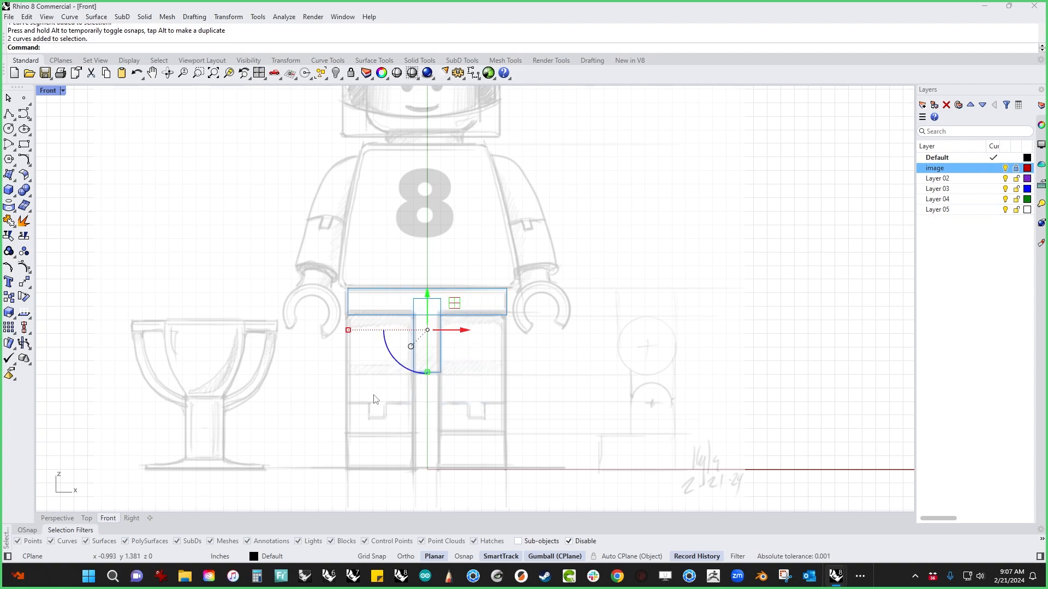
type("Curve")
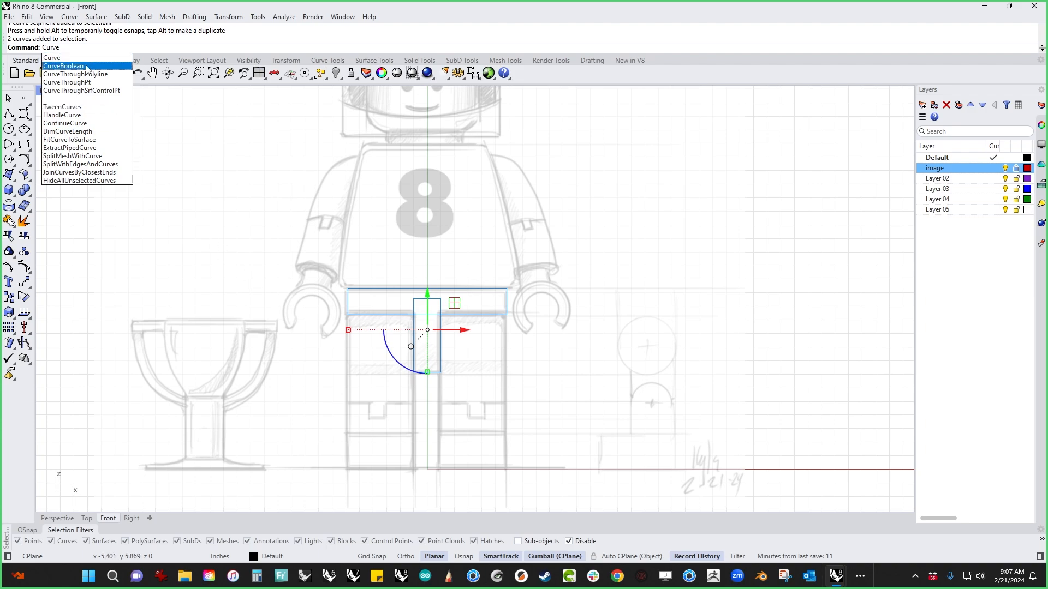
left_click(63, 66)
left_click(209, 48)
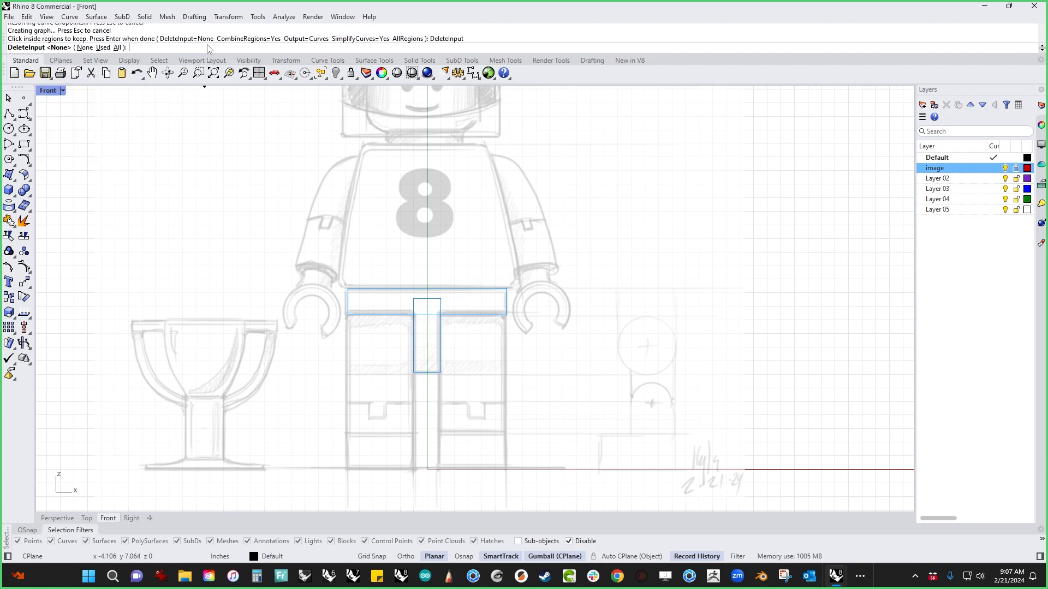
left_click(117, 47)
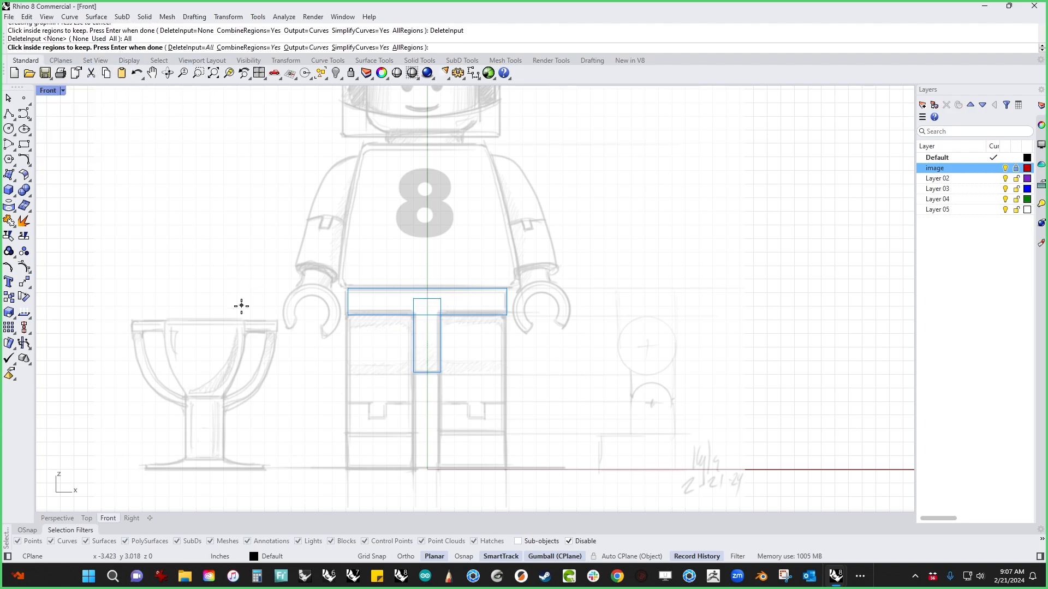
right_click(469, 405)
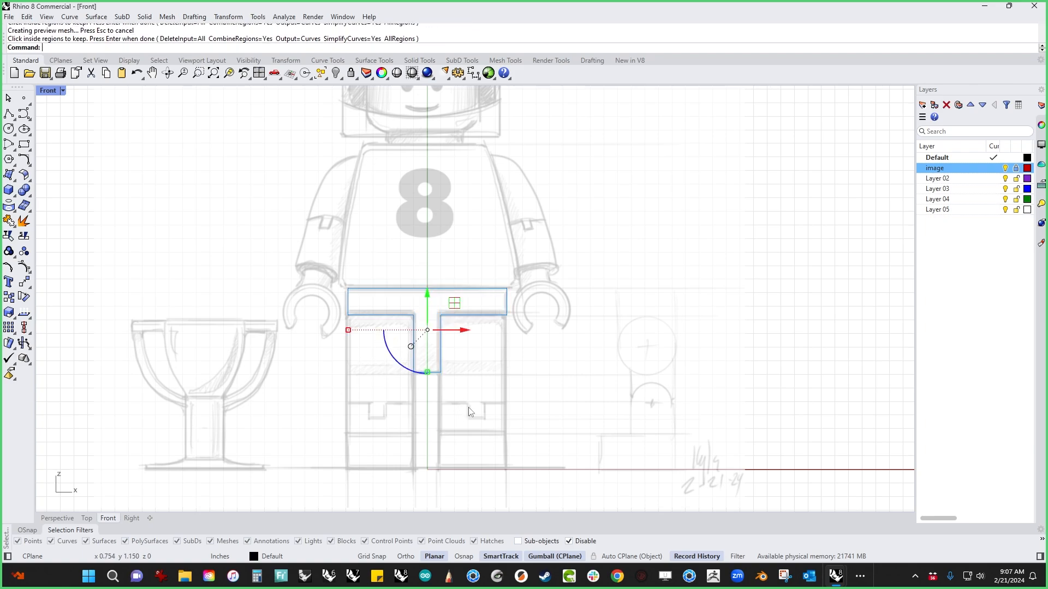
left_click(490, 405)
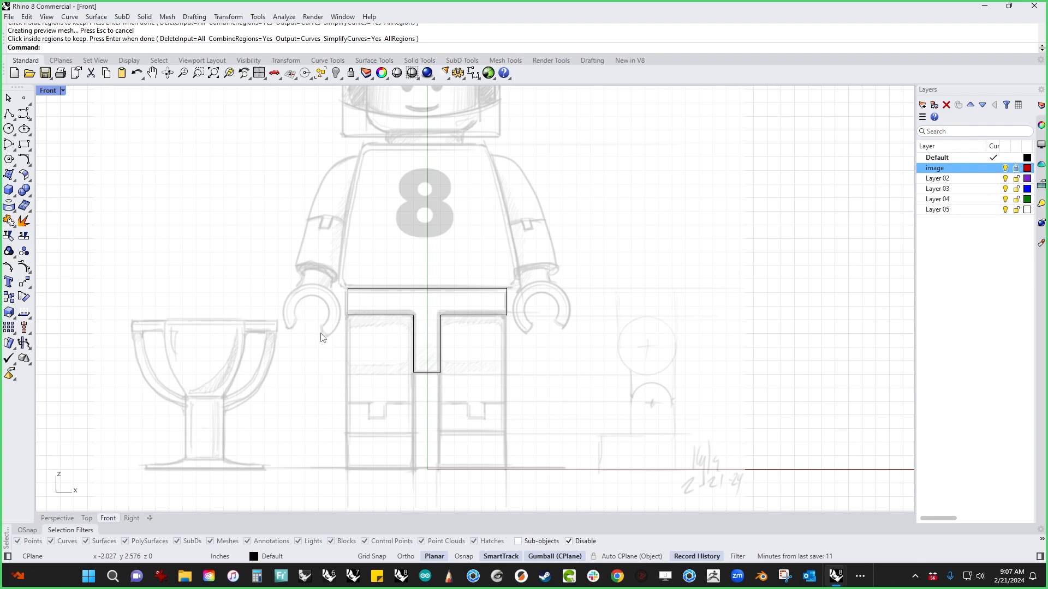
Draw a demonstration circle in the empty area beside the figure, above the trophy sketch.
right_click_drag(201, 214, 383, 267)
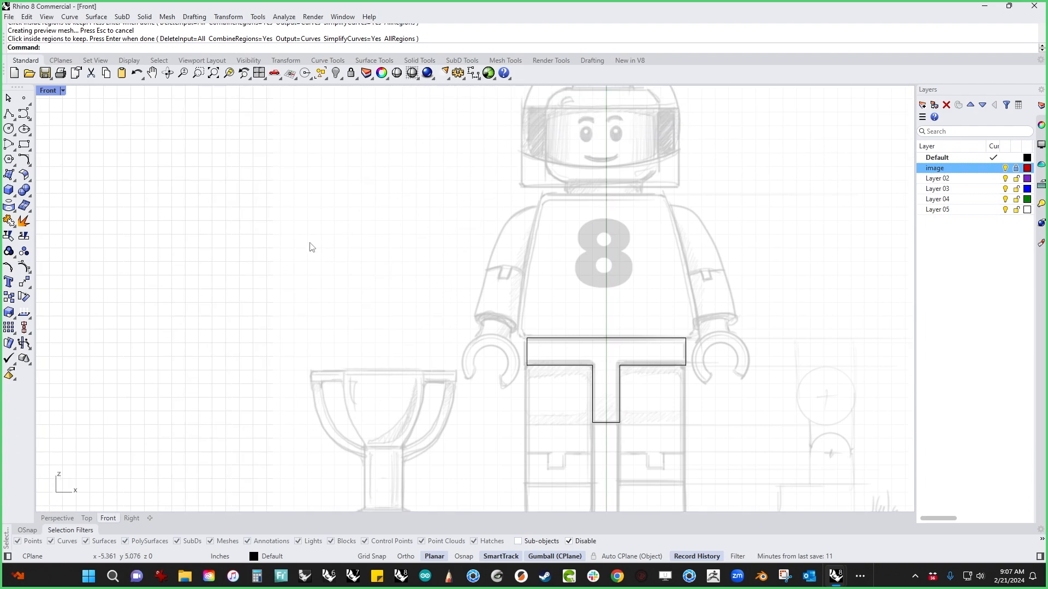
left_click(8, 129)
left_click(206, 216)
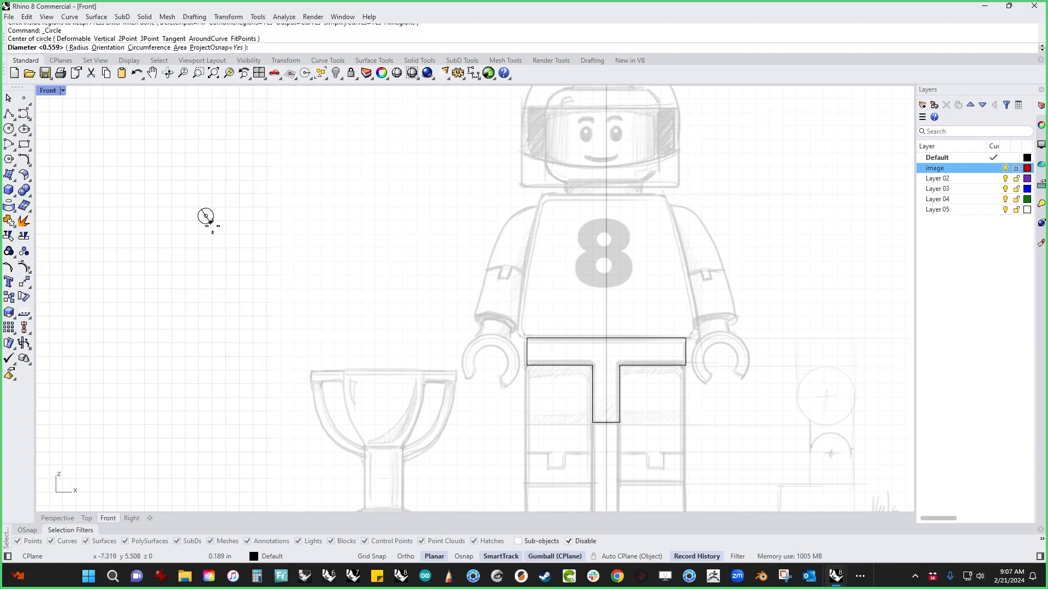
left_click(242, 257)
Draw a small upright rectangle centred on the topmost point of the circle.
left_click(24, 144)
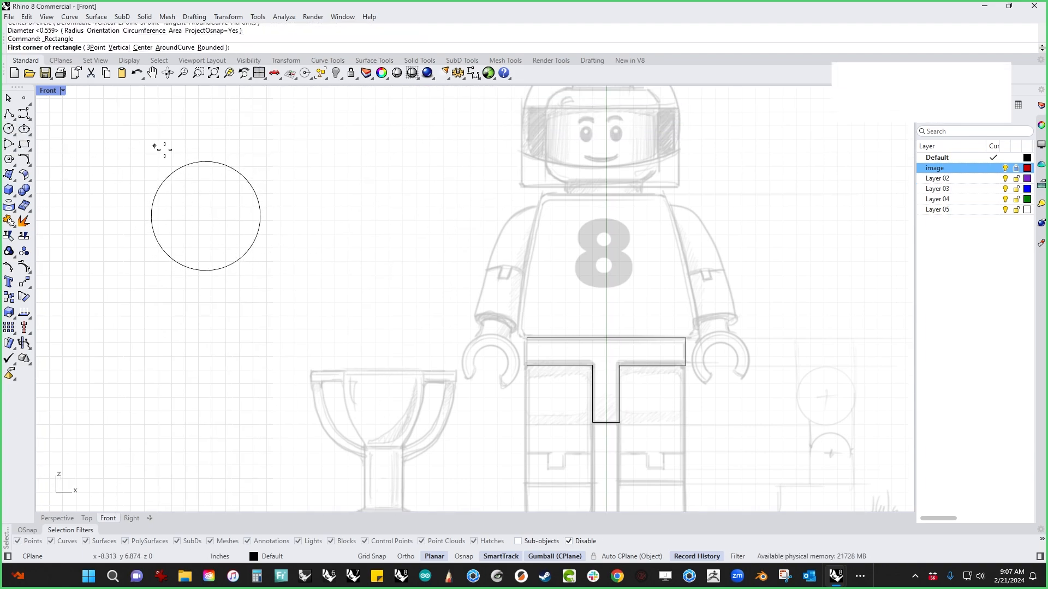
left_click(205, 162)
key("Escape")
key("Return")
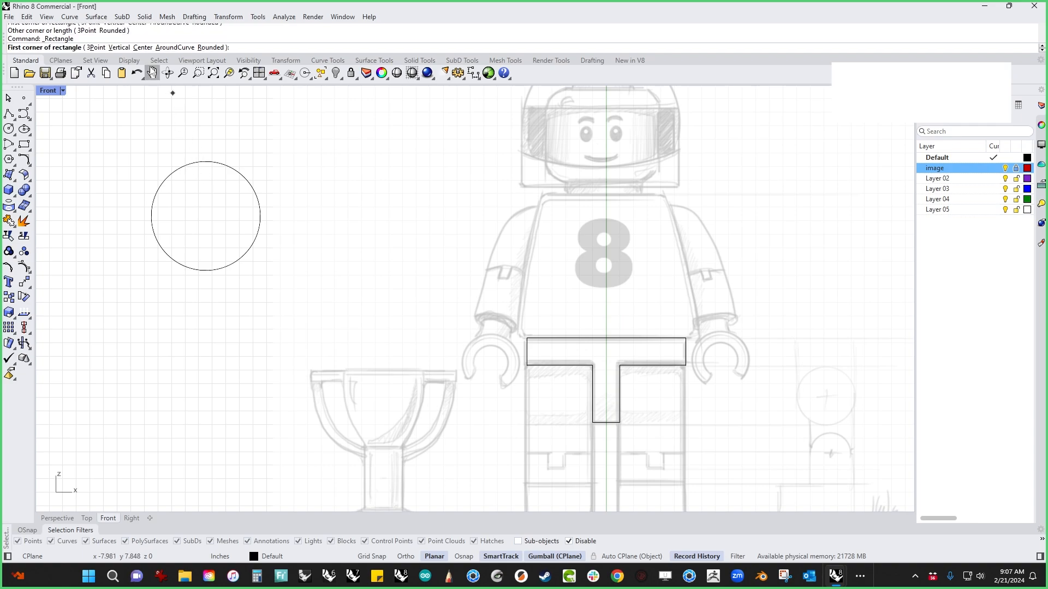
left_click(144, 48)
left_click(206, 162)
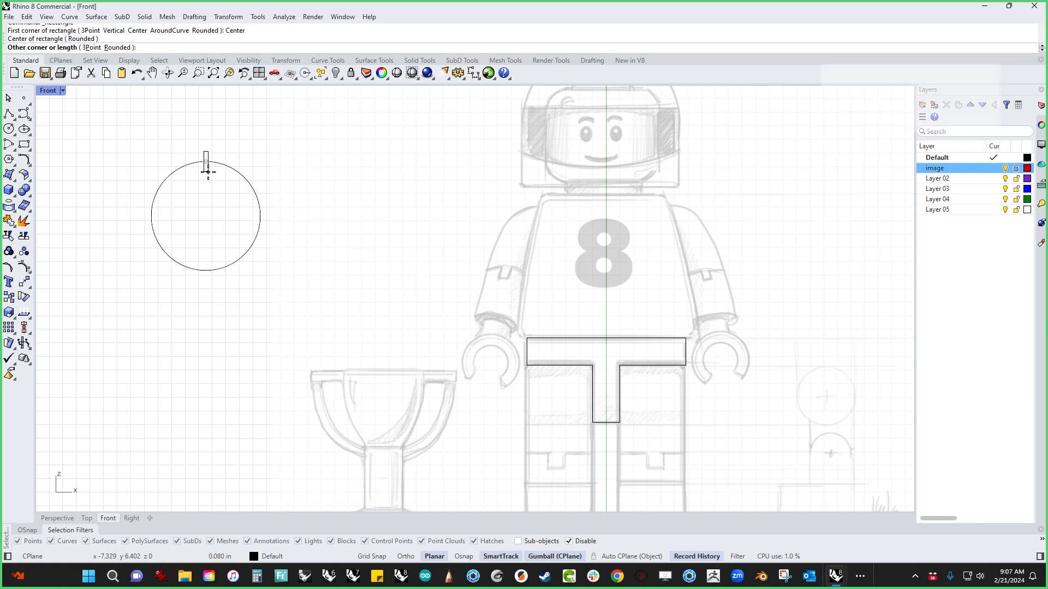
left_click(213, 174)
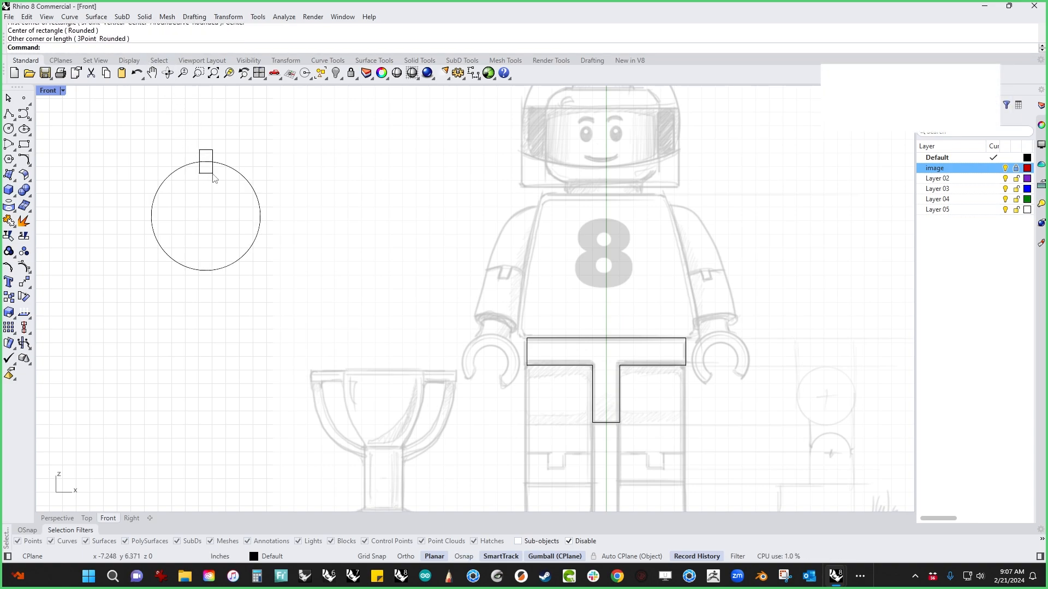
Set up a polar array of the small rectangle around the circle's centre with 30 items and a 360-degree fill angle.
left_click(284, 17)
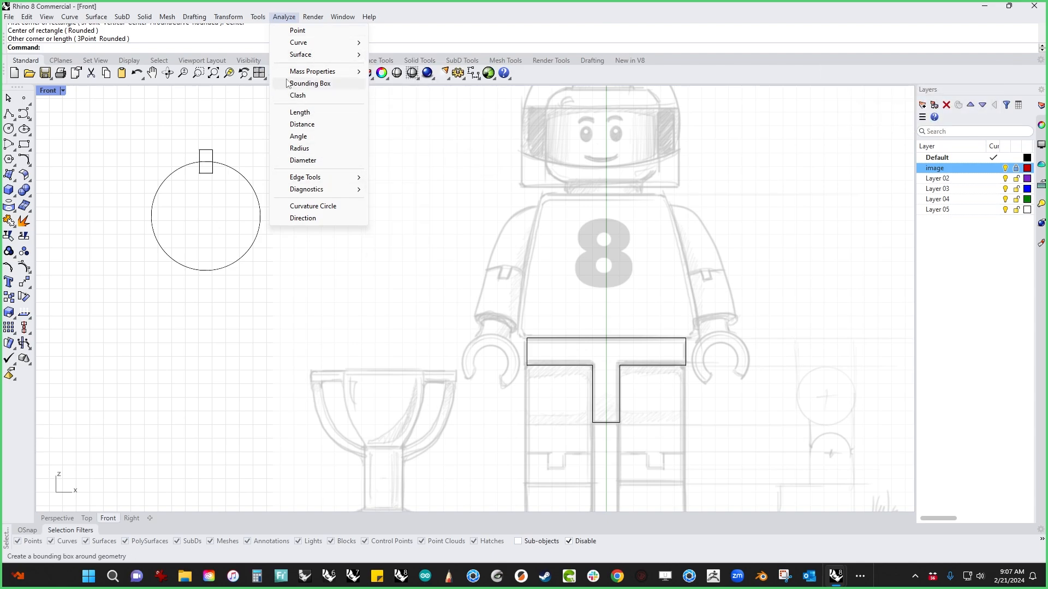
mouse_move(229, 17)
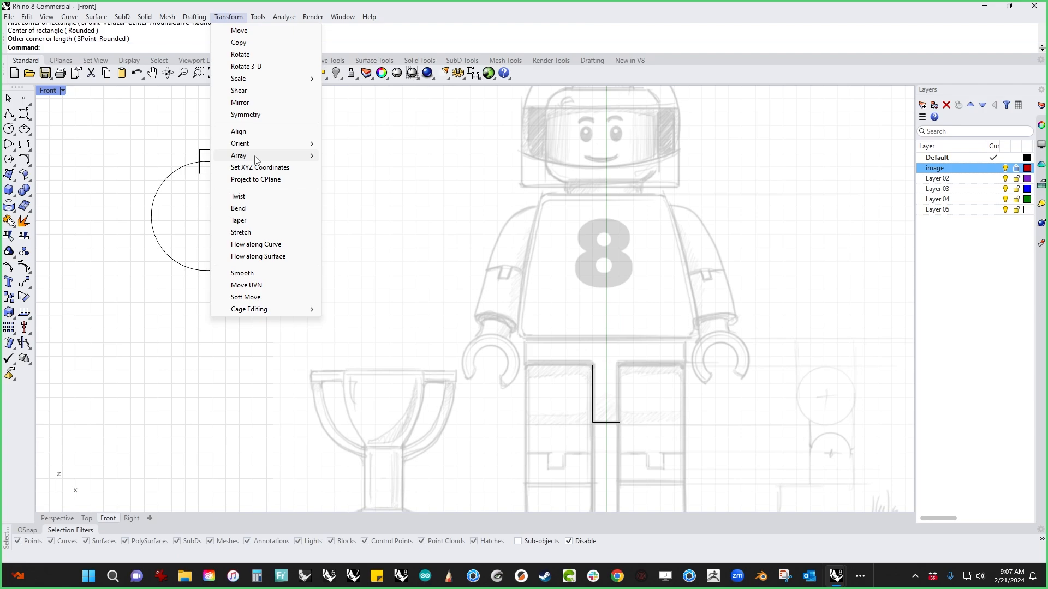
mouse_move(256, 159)
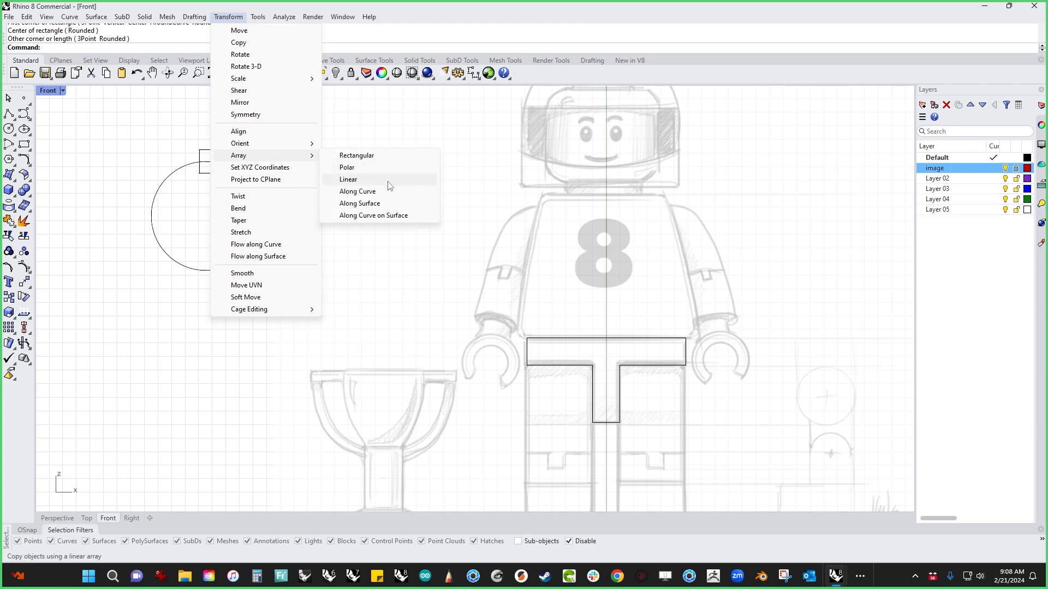
left_click(377, 168)
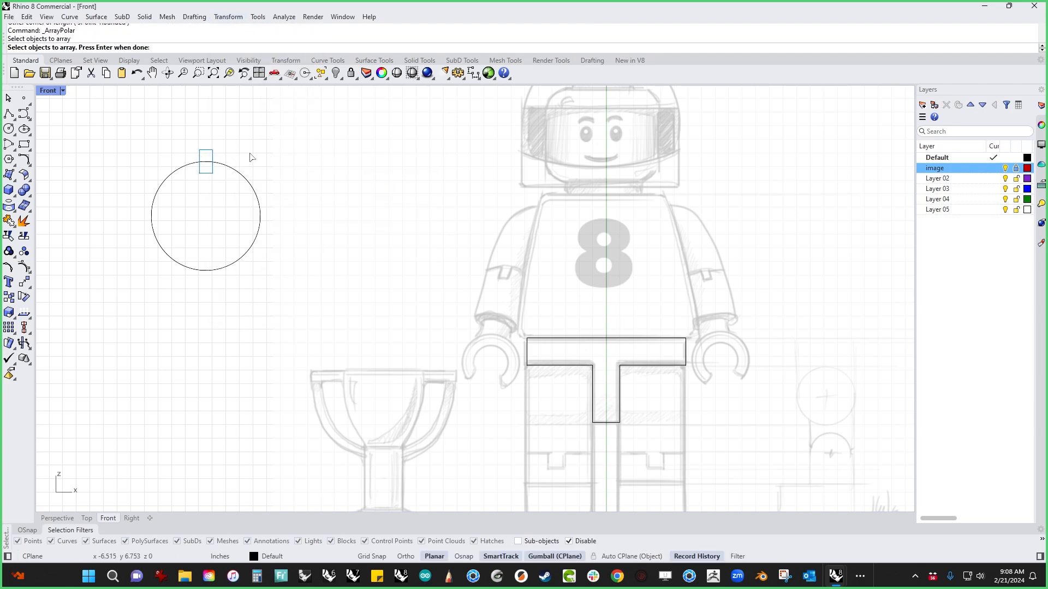
key("Return")
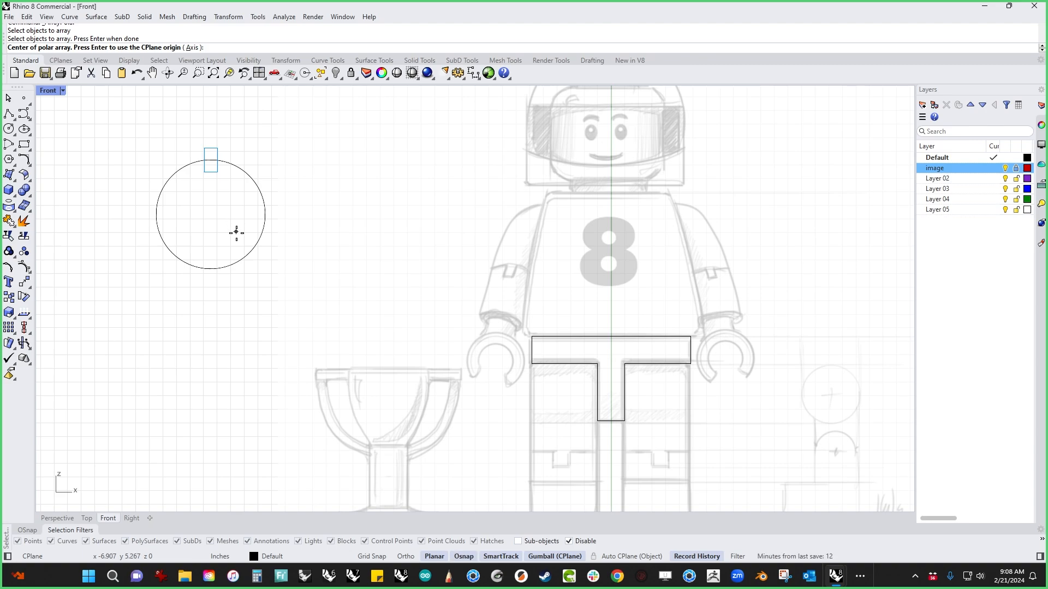
left_click(254, 251)
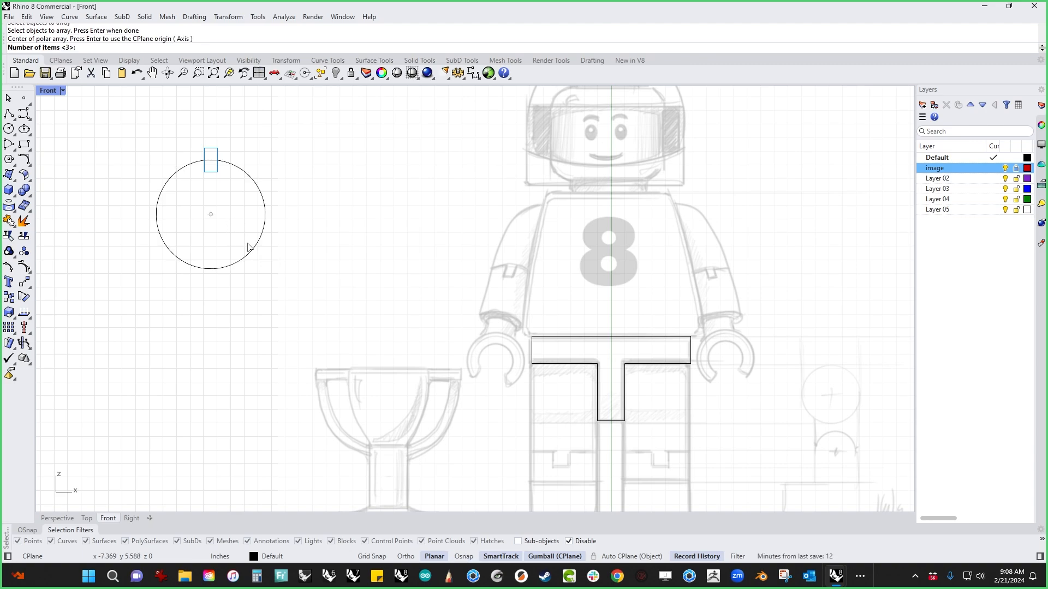
type("30")
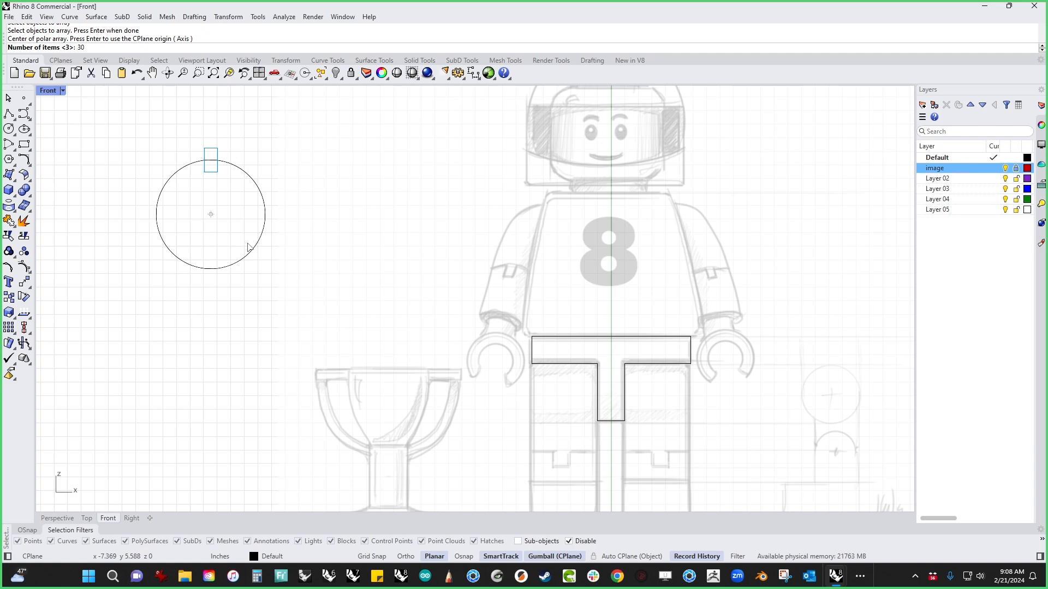
key("Return")
key("Return")
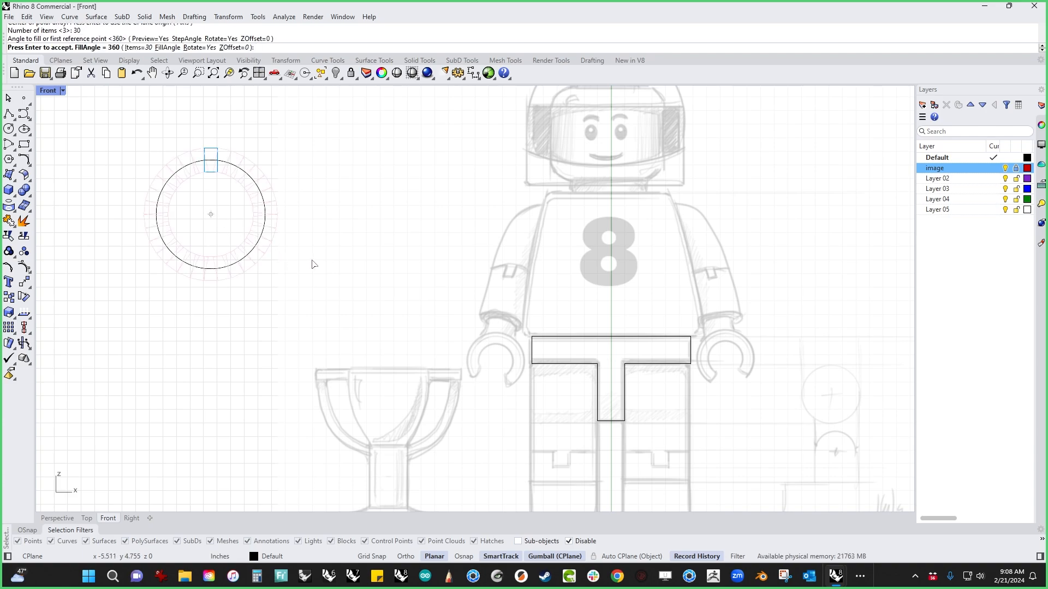
Change the polar array to 20 items and accept it.
left_click(144, 48)
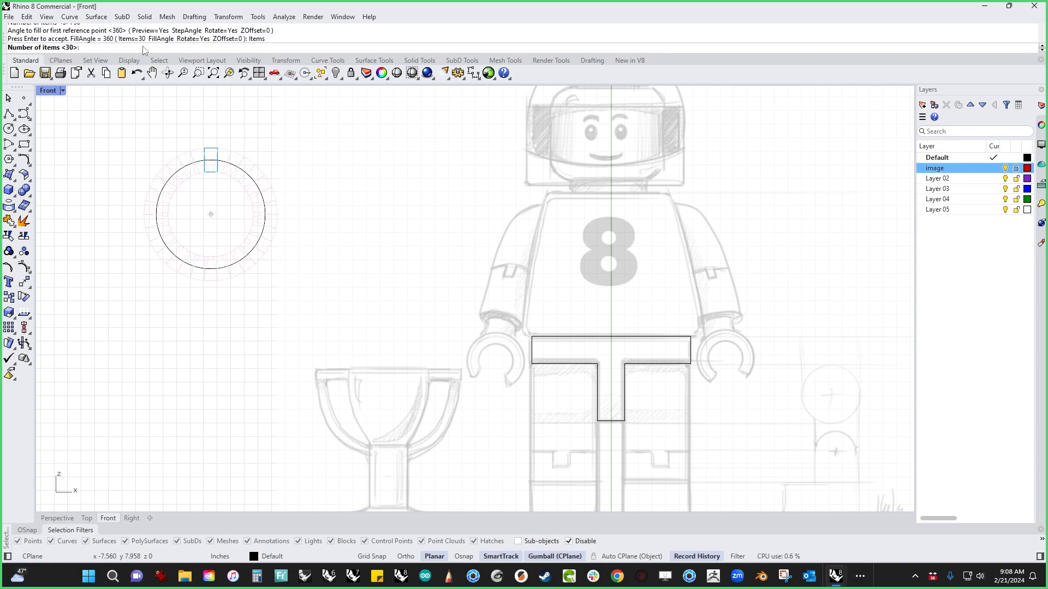
key("Return")
key("Return")
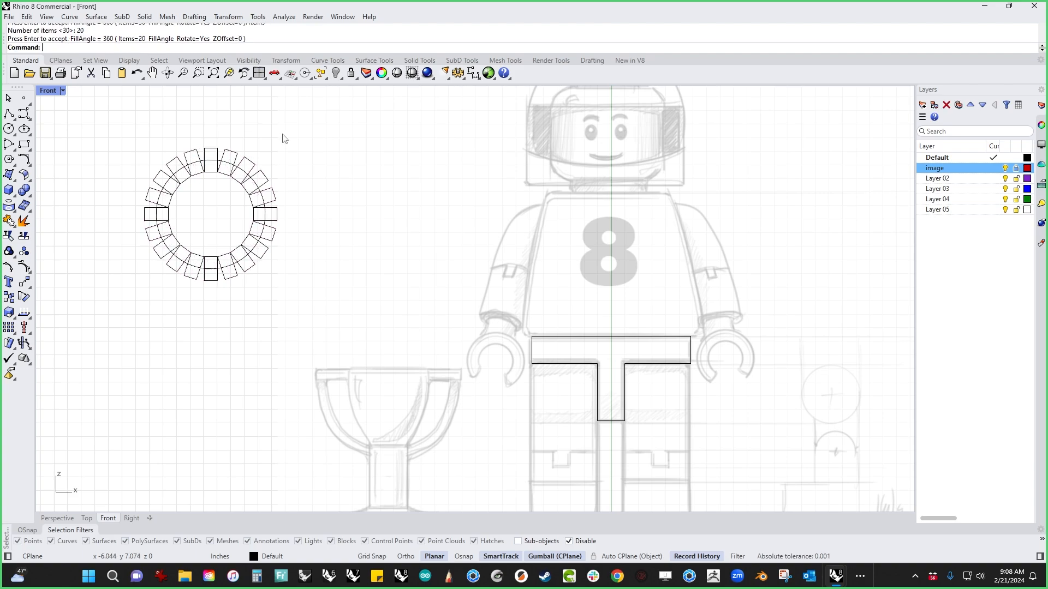
Merge the circle and the arrayed rectangles into one gear-shaped outline with CurveBoolean, with DeleteInput set to All.
right_click_drag(283, 142, 341, 184)
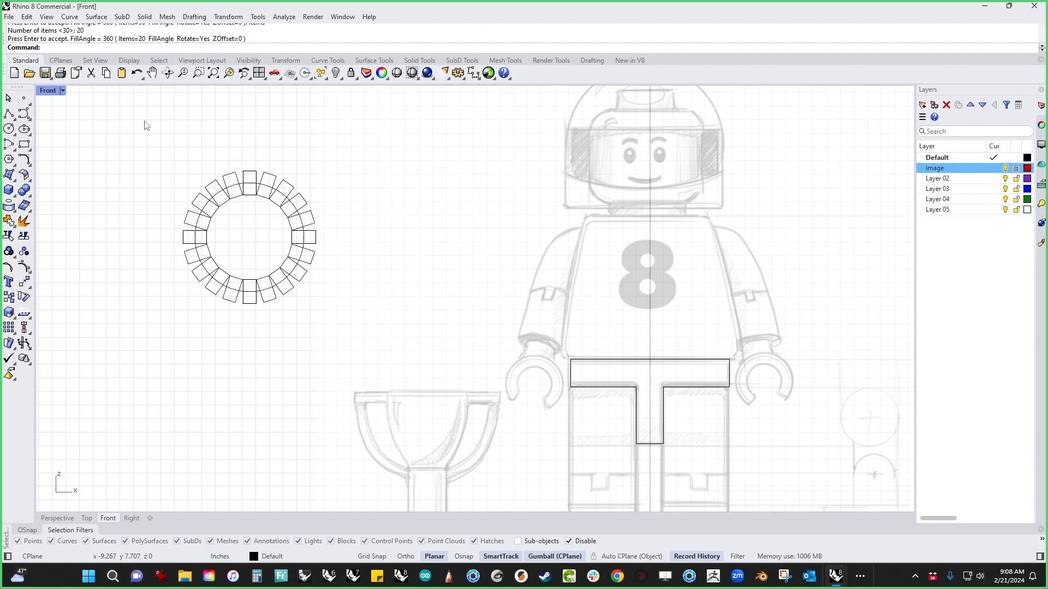
left_click_drag(140, 113, 383, 373)
type("cb")
key("Return")
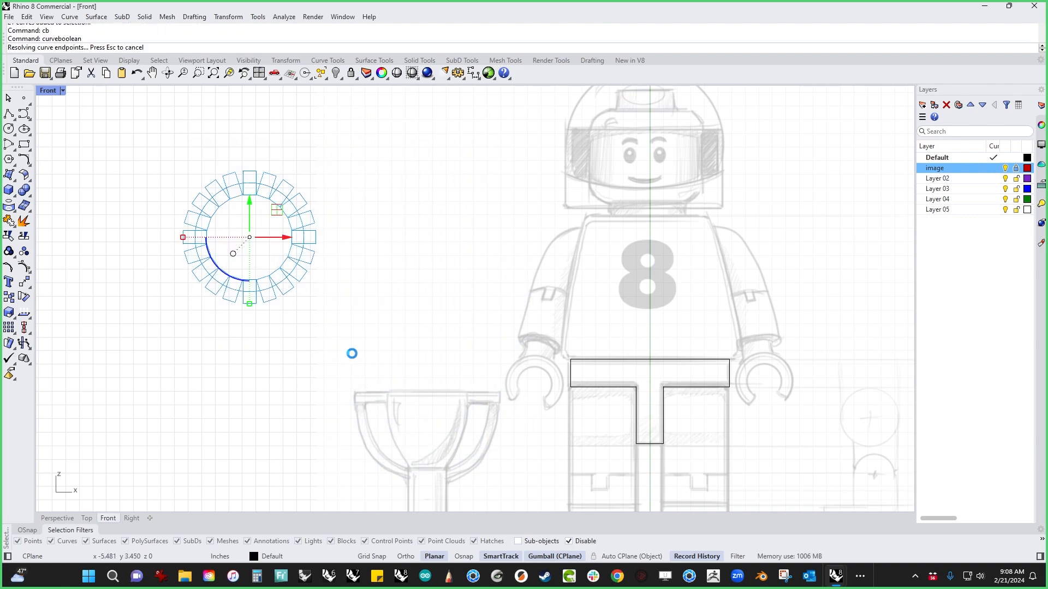
left_click(281, 328)
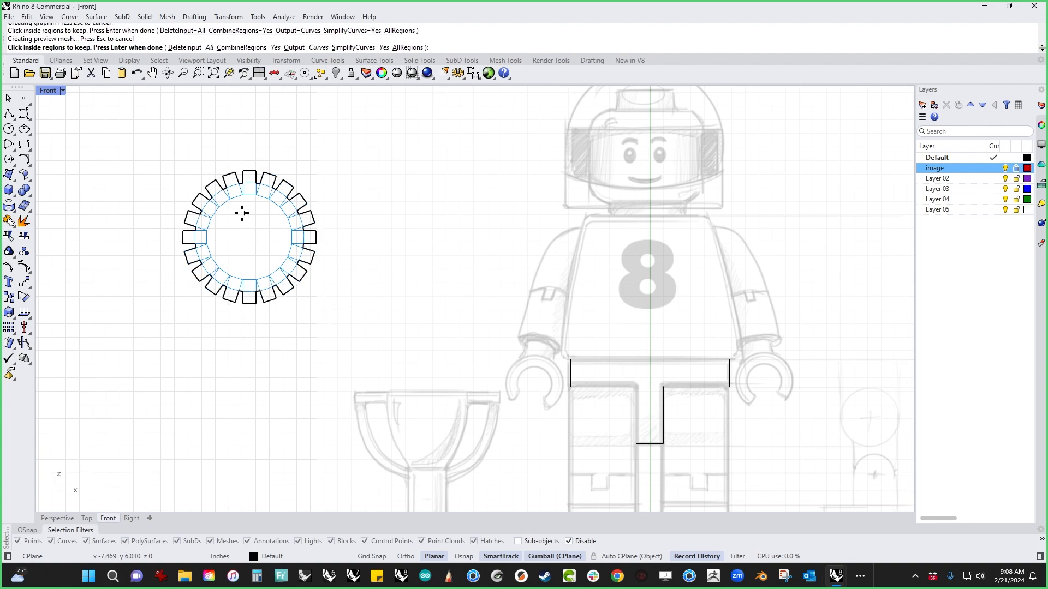
left_click(257, 332)
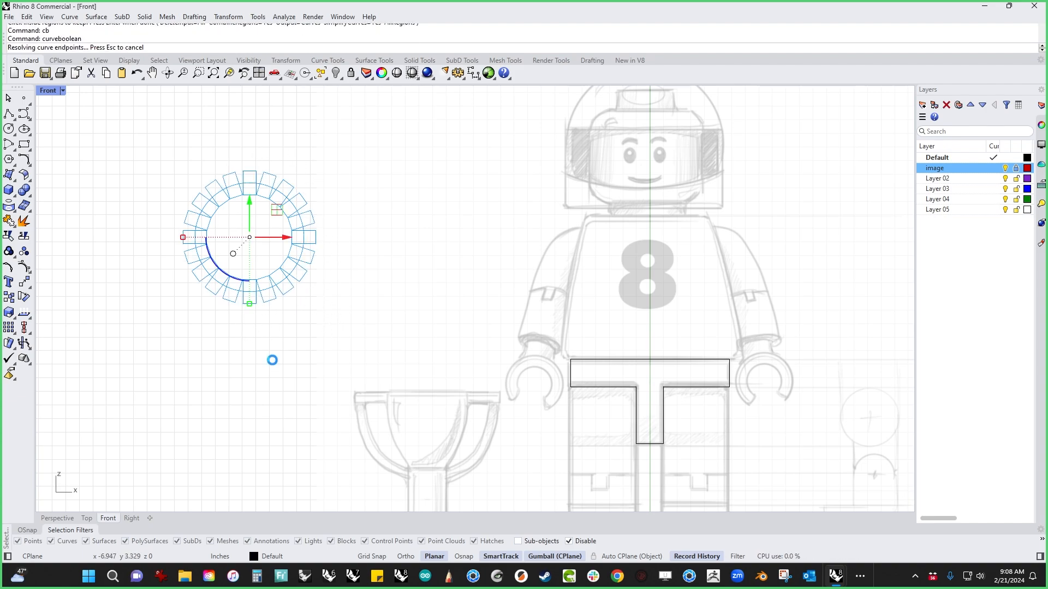
left_click(260, 260)
key("Escape")
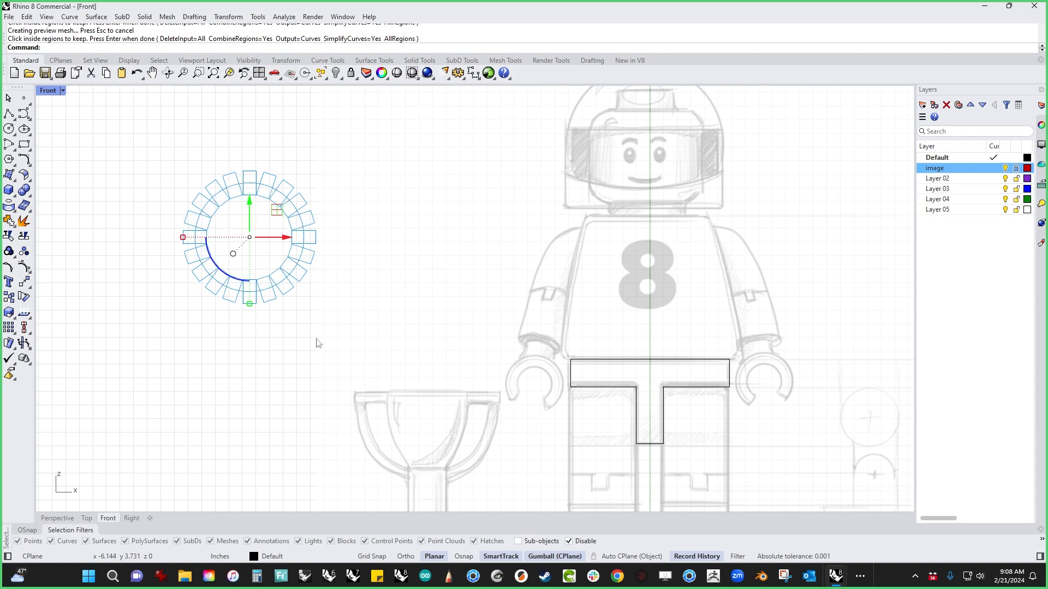
right_click(306, 326)
left_click(308, 313)
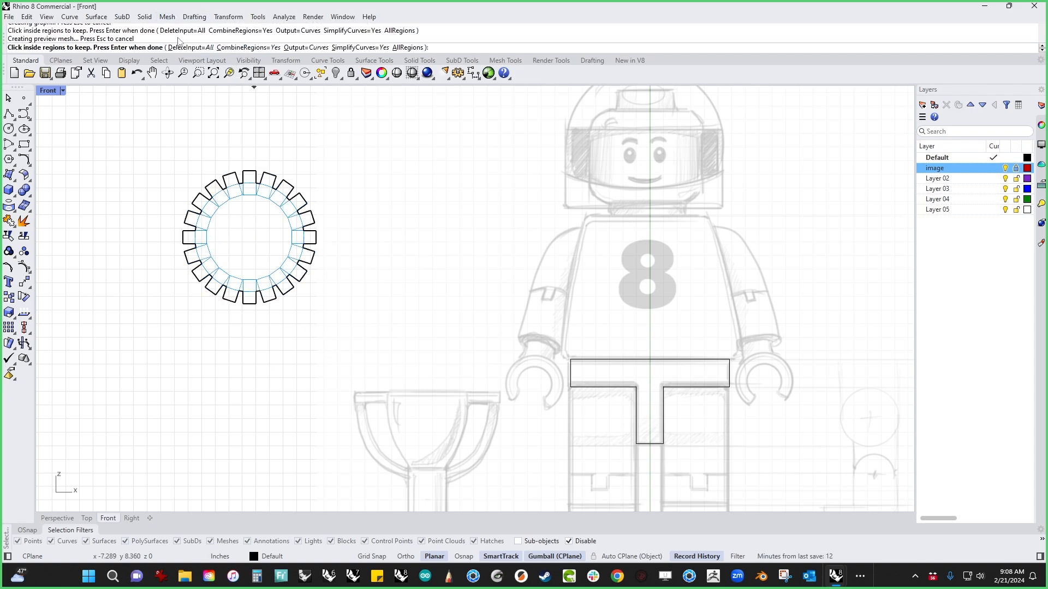
right_click(141, 231)
left_click(288, 389)
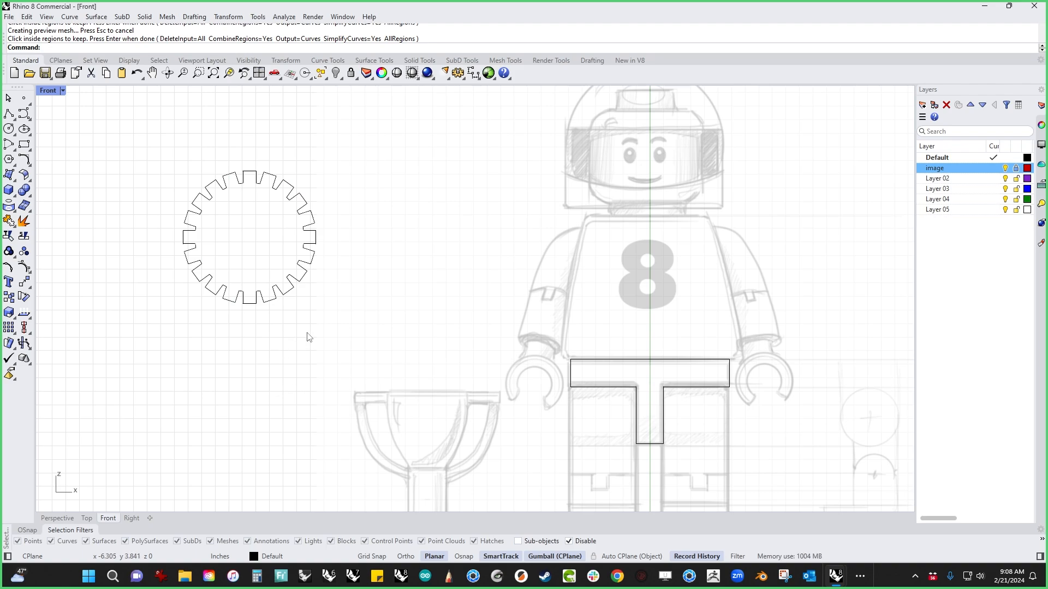
Delete the demonstration gear outline beside the figure.
left_click_drag(308, 332, 251, 289)
key("Delete")
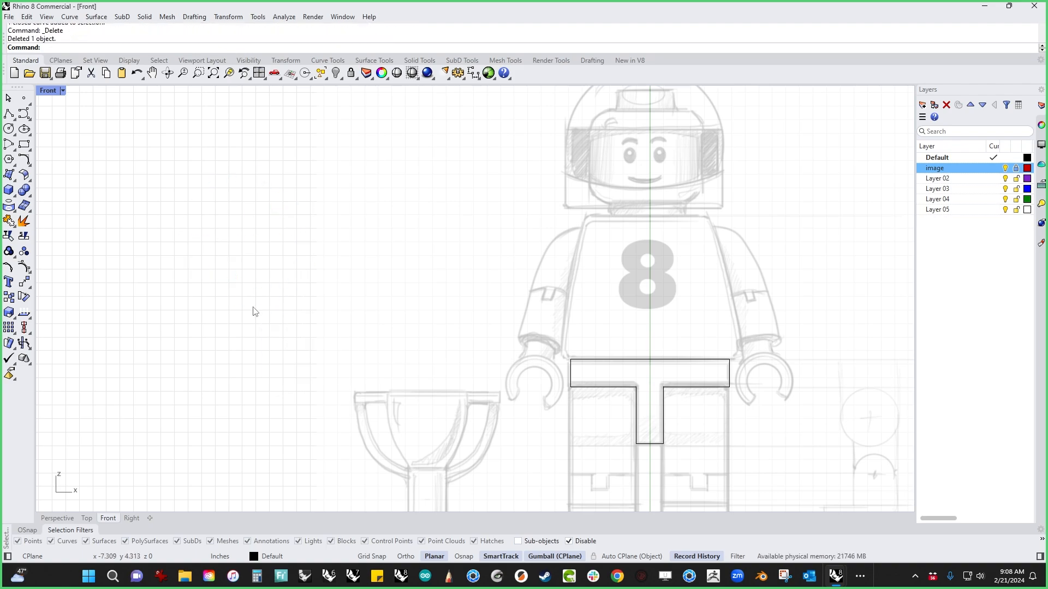
Draw a two-point circle about 1.06 in in diameter straight down the outer leg edge, starting just below the hip outline's corner.
scroll(252, 312, "down", 3)
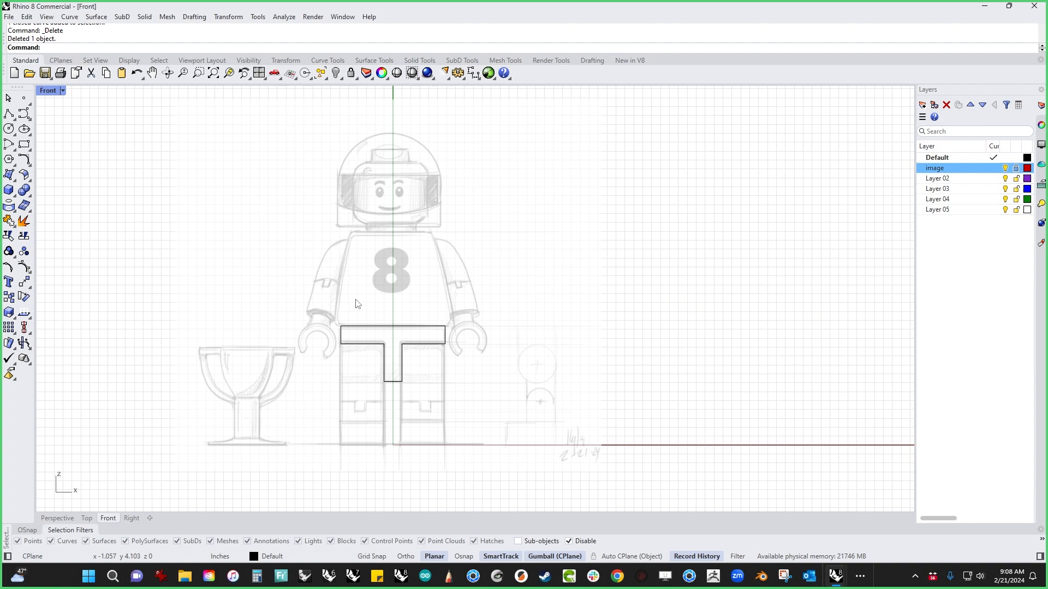
scroll(423, 271, "up", 2)
right_click_drag(520, 261, 554, 262)
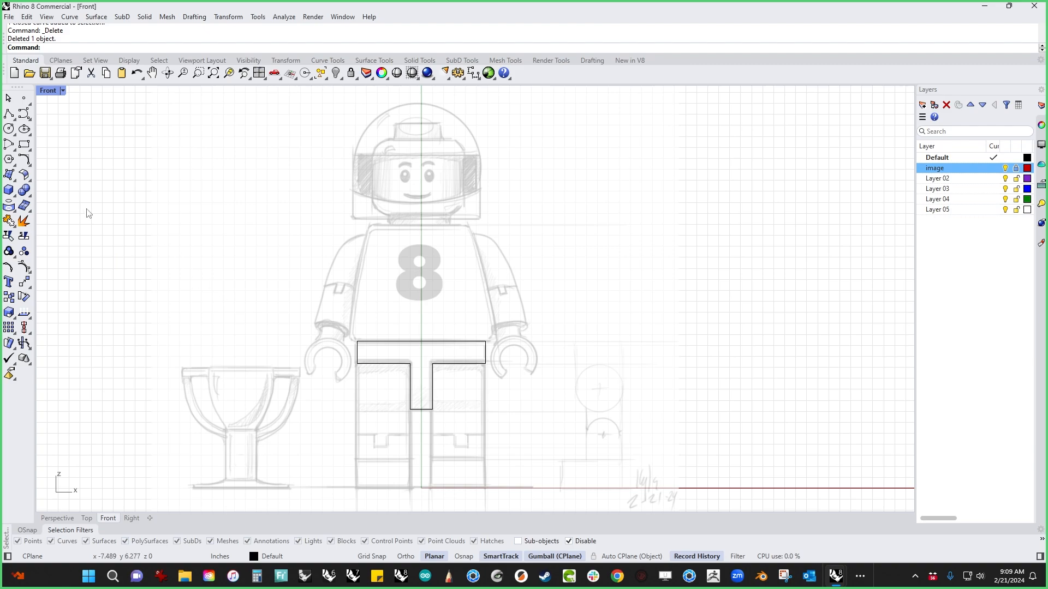
left_click(8, 129)
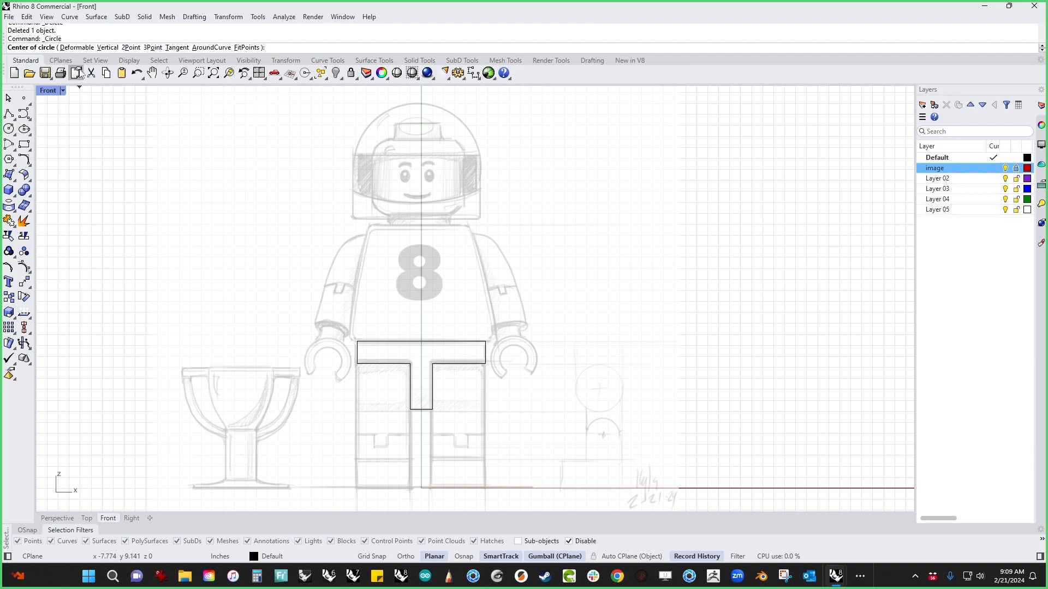
left_click(130, 47)
scroll(485, 367, "up", 5)
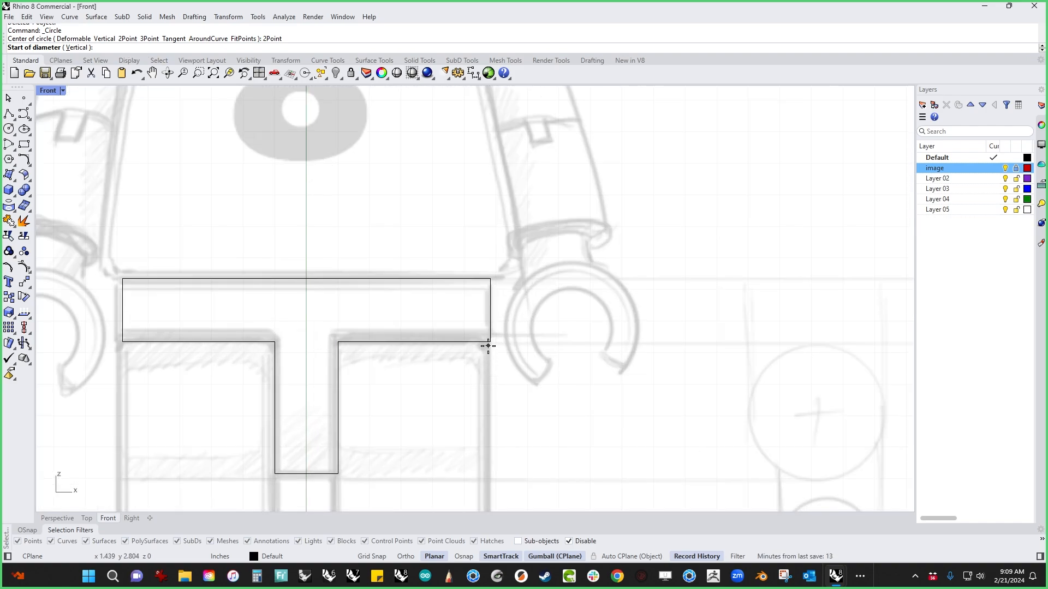
left_click(487, 346)
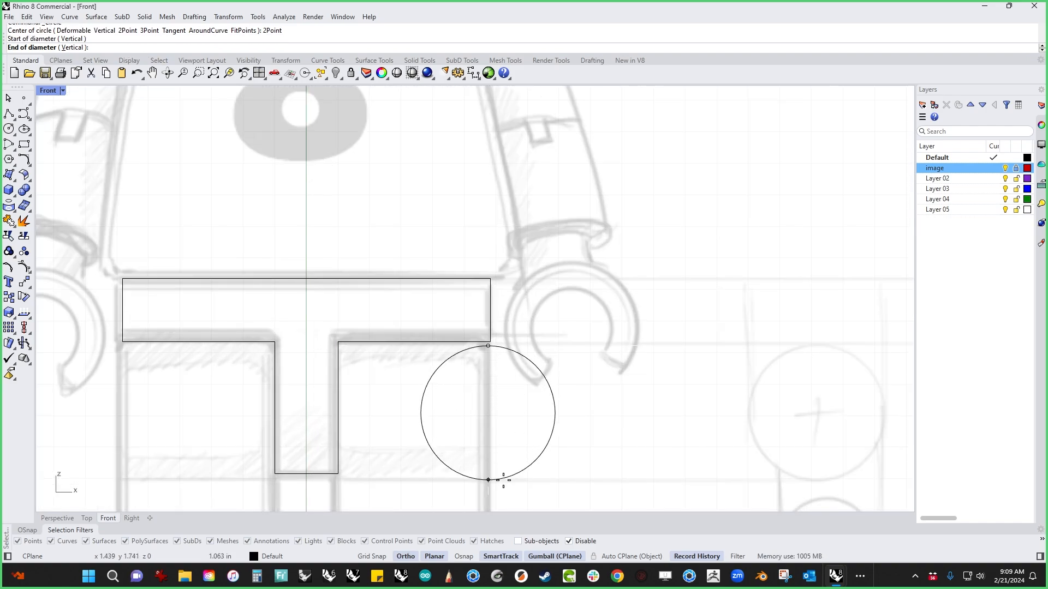
left_click(502, 480)
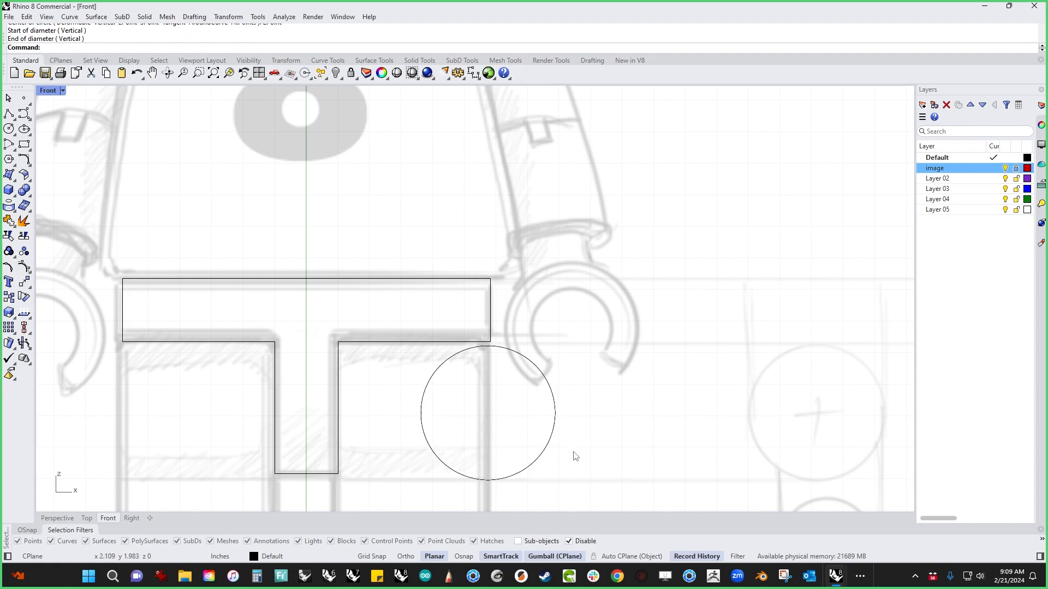
Rotate the new circle 90 degrees about the vertical axis in the Perspective view and deselect it.
scroll(535, 404, "down", 4)
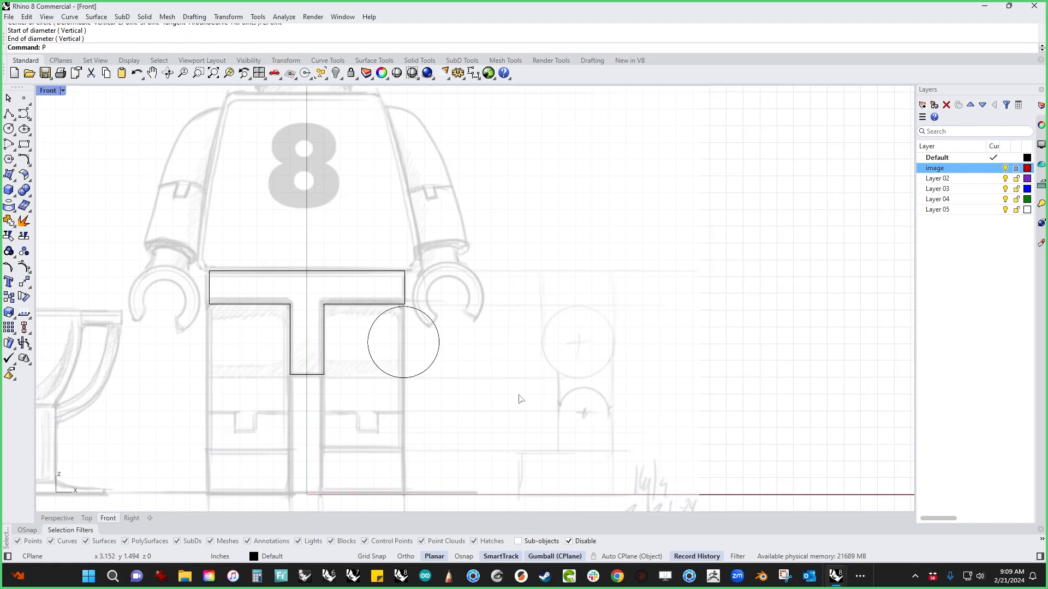
key("Return")
type("R")
key("Return")
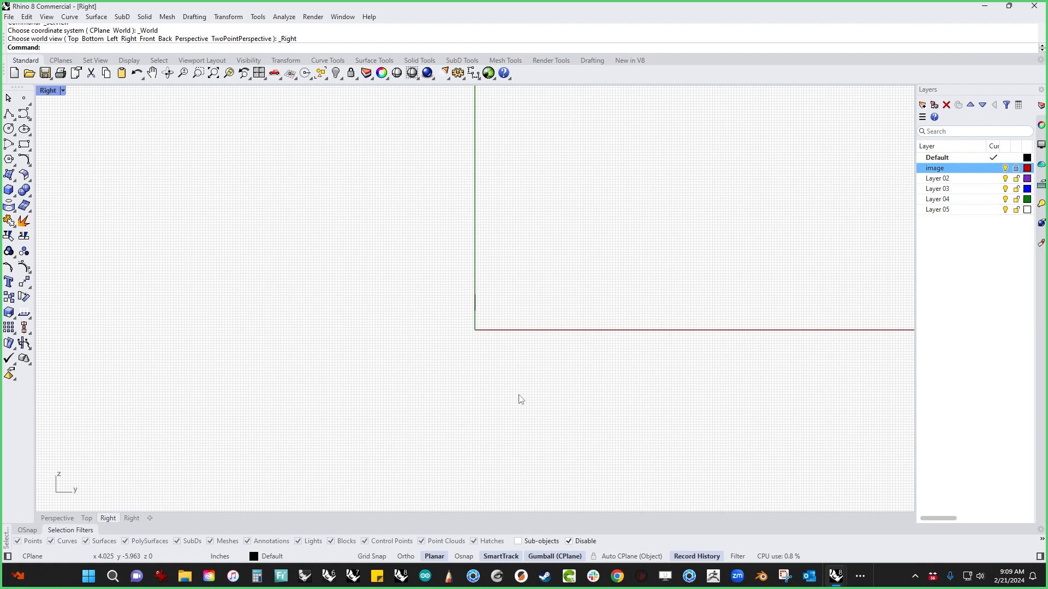
type("P")
key("Return")
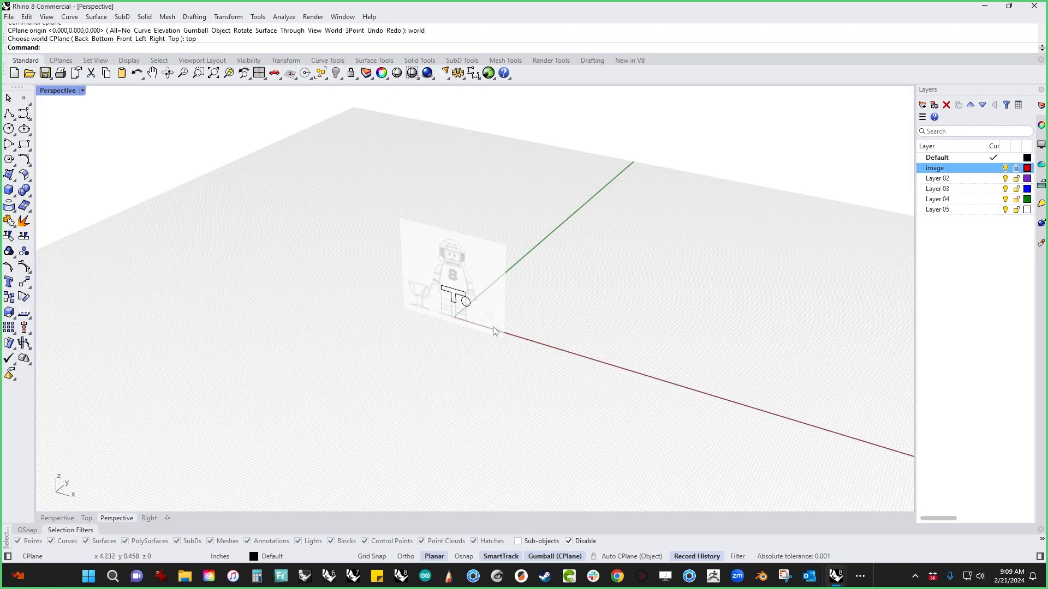
scroll(481, 328, "up", 5)
scroll(469, 325, "up", 5)
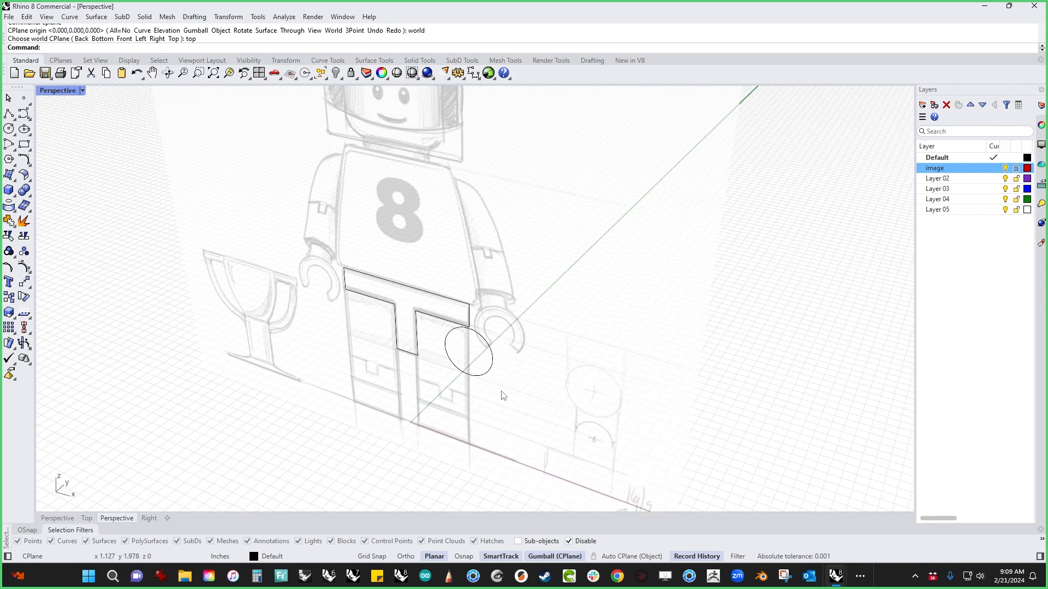
left_click(468, 327)
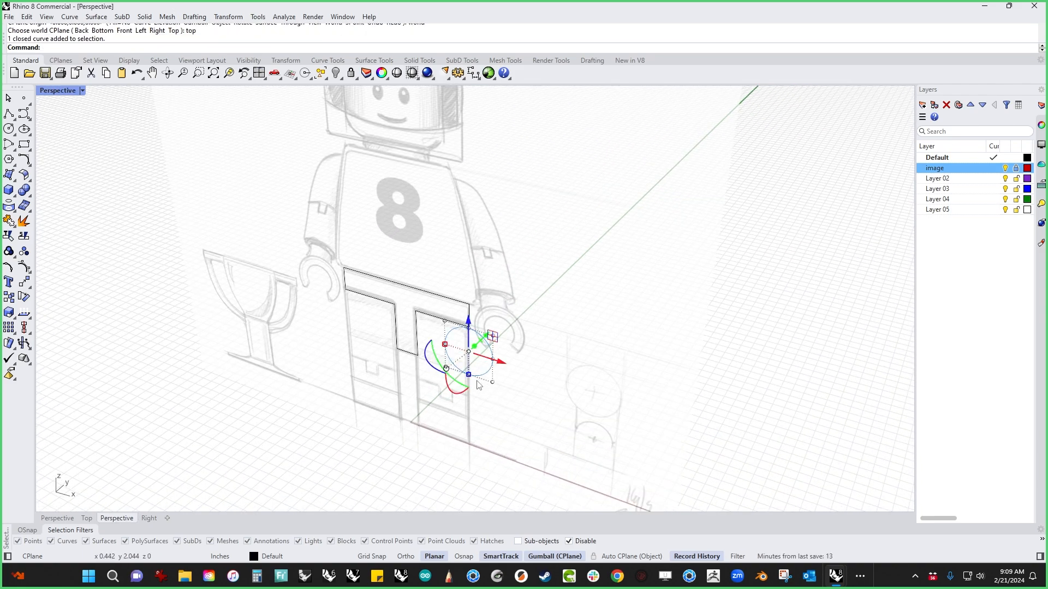
left_click(428, 366)
type("90")
key("Return")
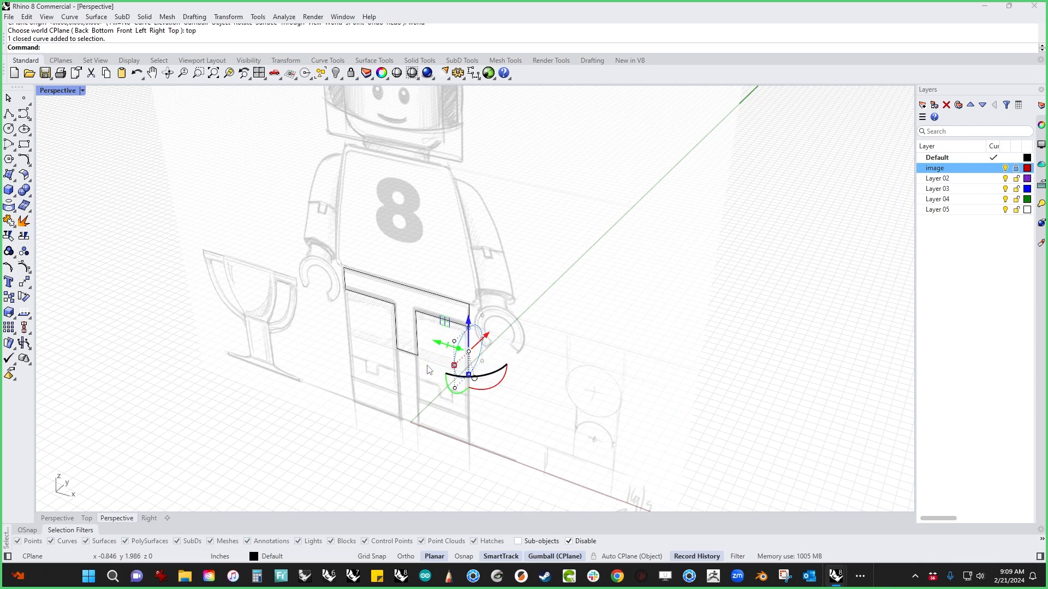
left_click(549, 492)
Move the T-shaped hip outline back along the Y axis in Perspective, in line with the circle's rear edge.
mouse_move(550, 494)
right_mouse_down()
mouse_move(356, 419)
mouse_move(365, 410)
mouse_move(365, 419)
mouse_move(482, 428)
mouse_move(454, 446)
right_mouse_up()
key("ctrl+F2")
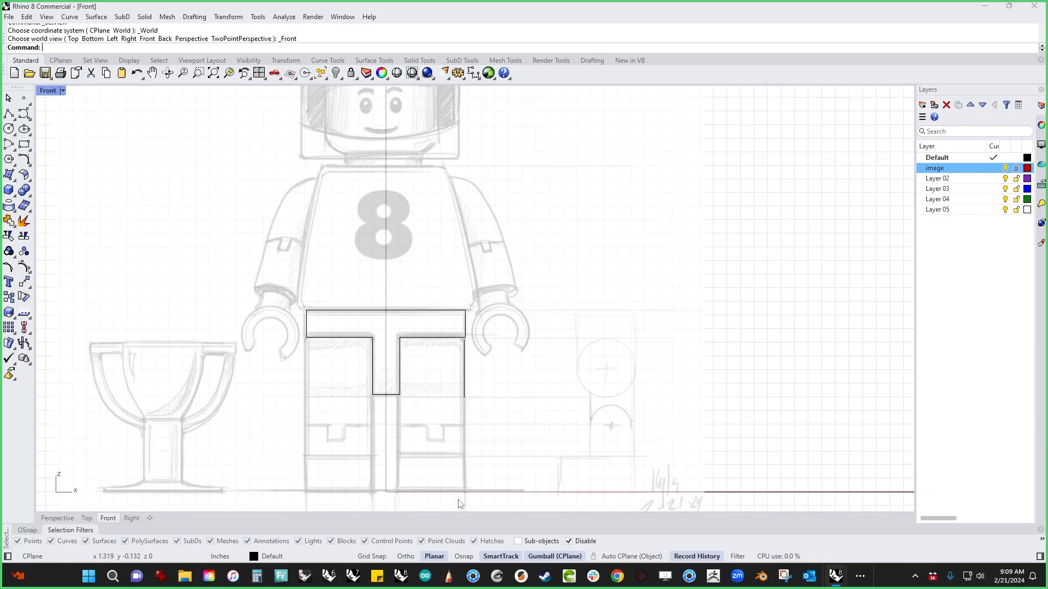
key("ctrl+F3")
key("ctrl+F4")
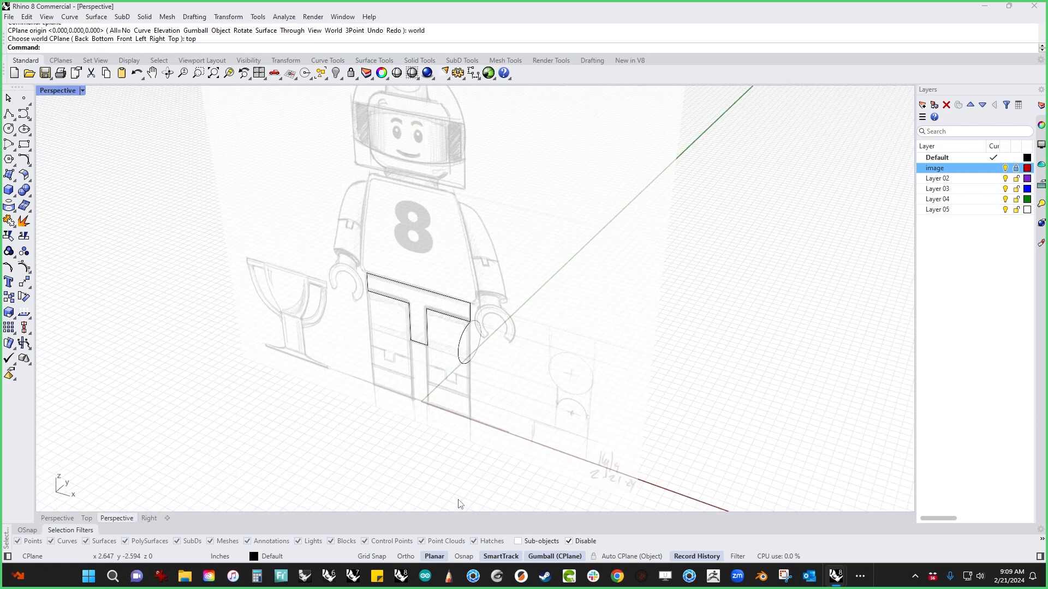
scroll(463, 474, "up", 3)
left_click(454, 298)
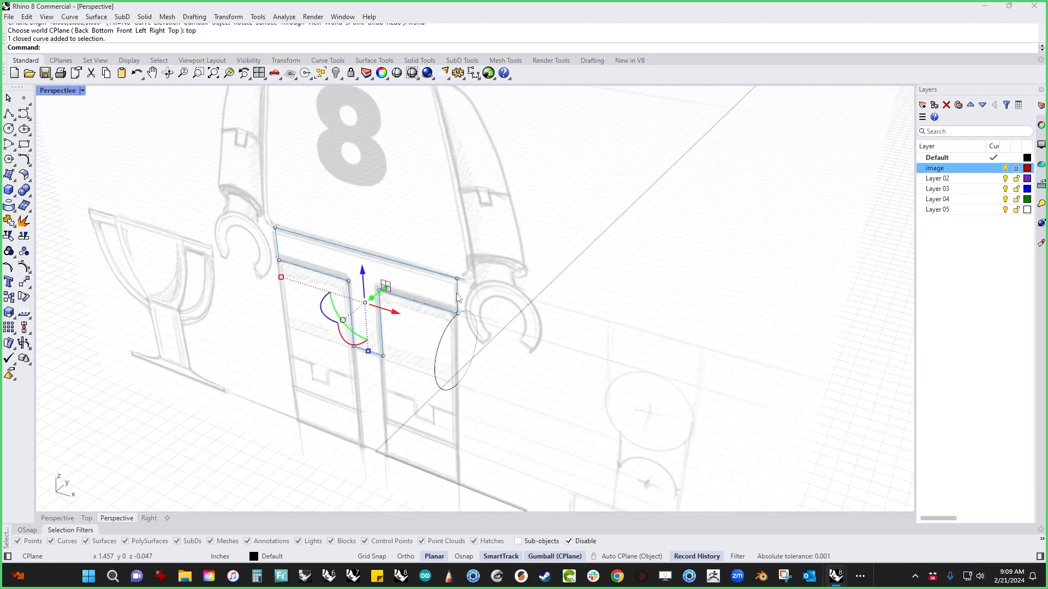
right_click_drag(385, 291, 407, 305)
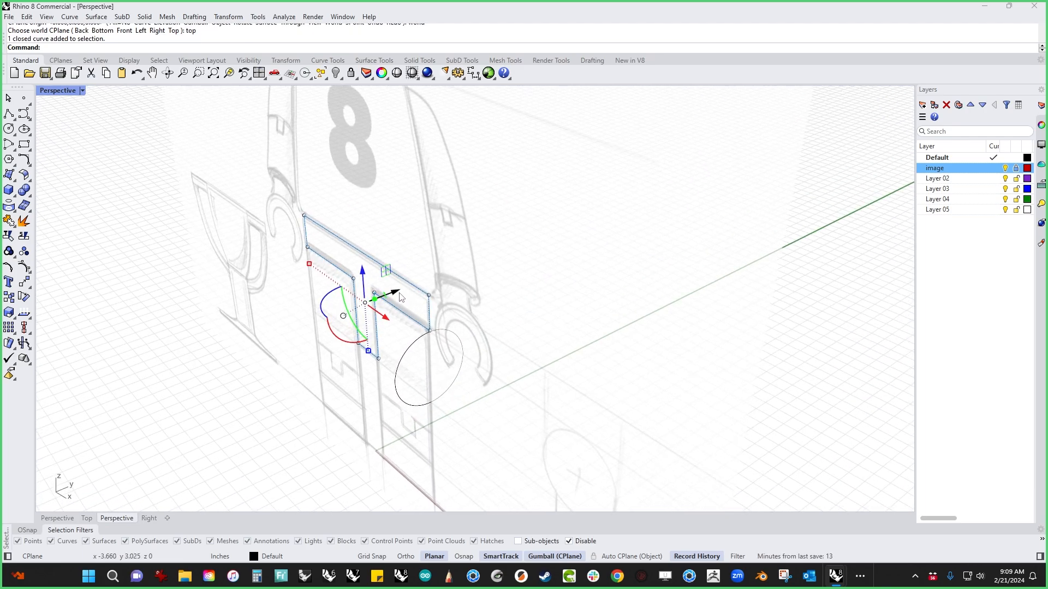
left_click_drag(399, 291, 464, 351)
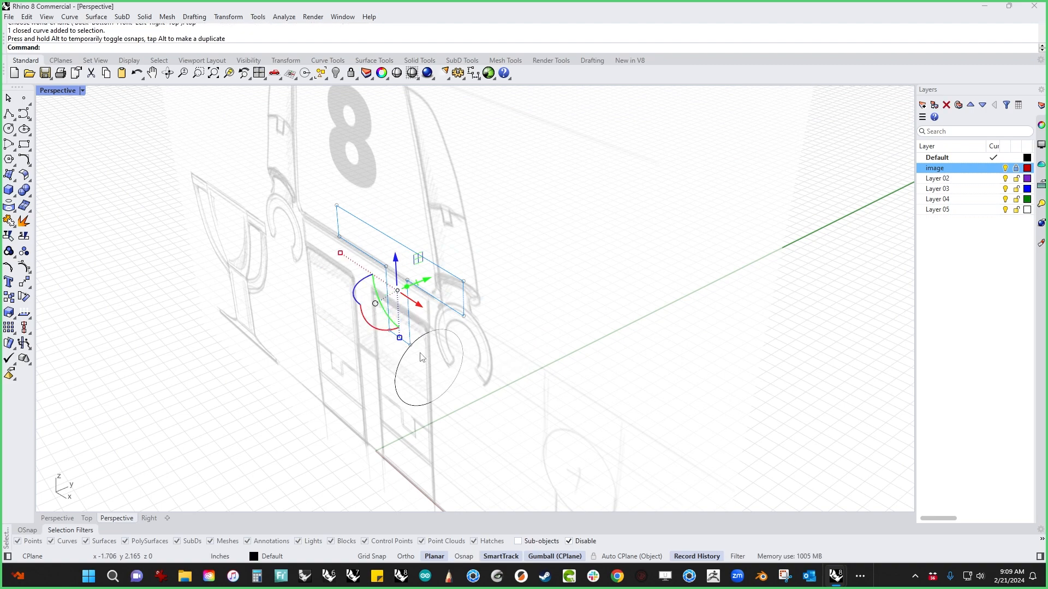
Extrude the T-shaped hip outline forward along the Y axis into a solid, ending at the circle's front edge.
left_click(375, 305)
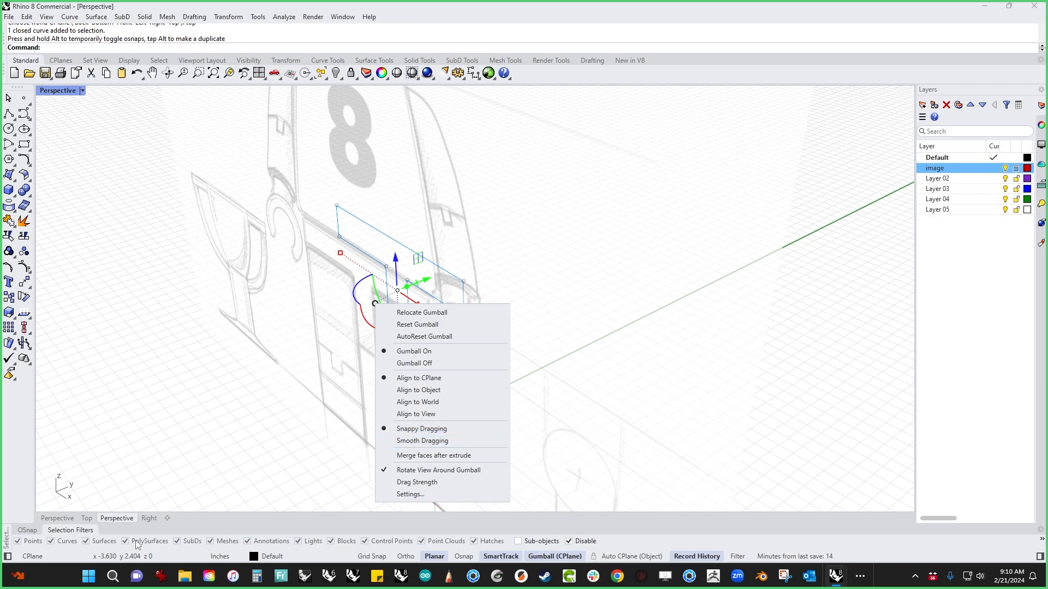
left_click(666, 426)
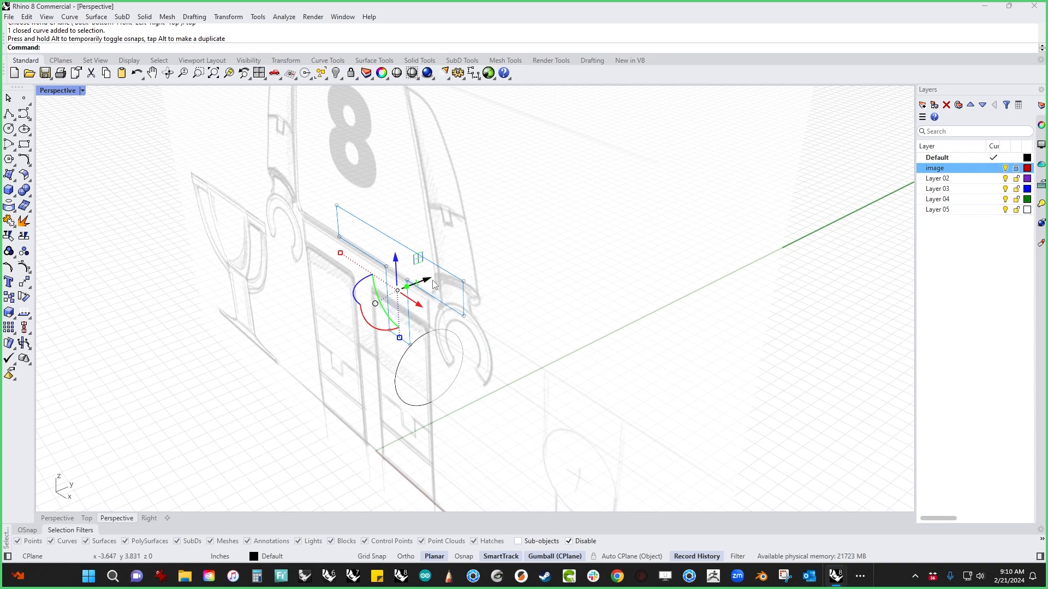
left_click_drag(423, 281, 462, 350)
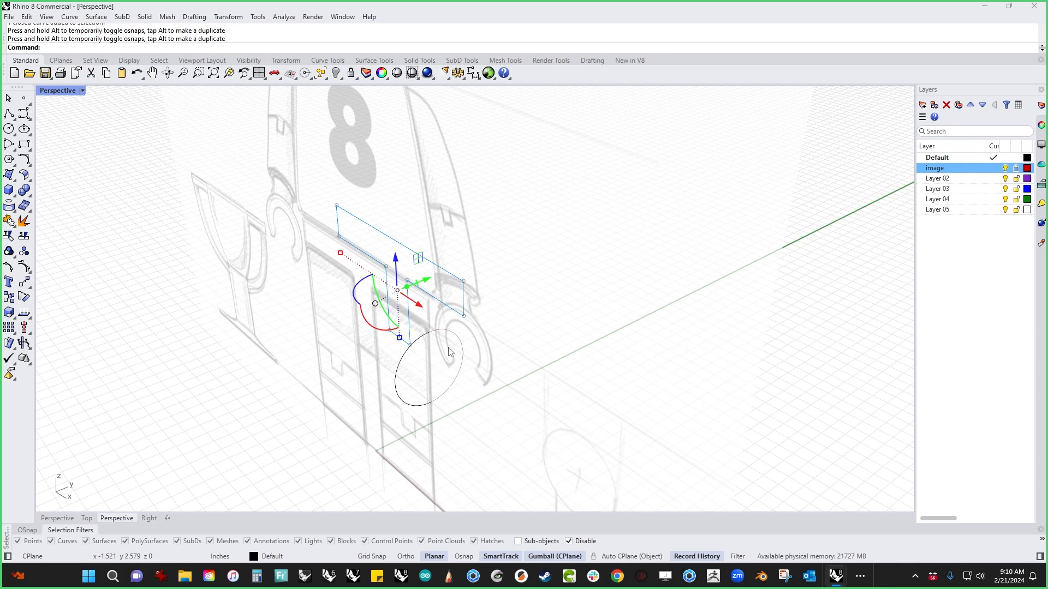
right_click_drag(438, 300, 425, 306)
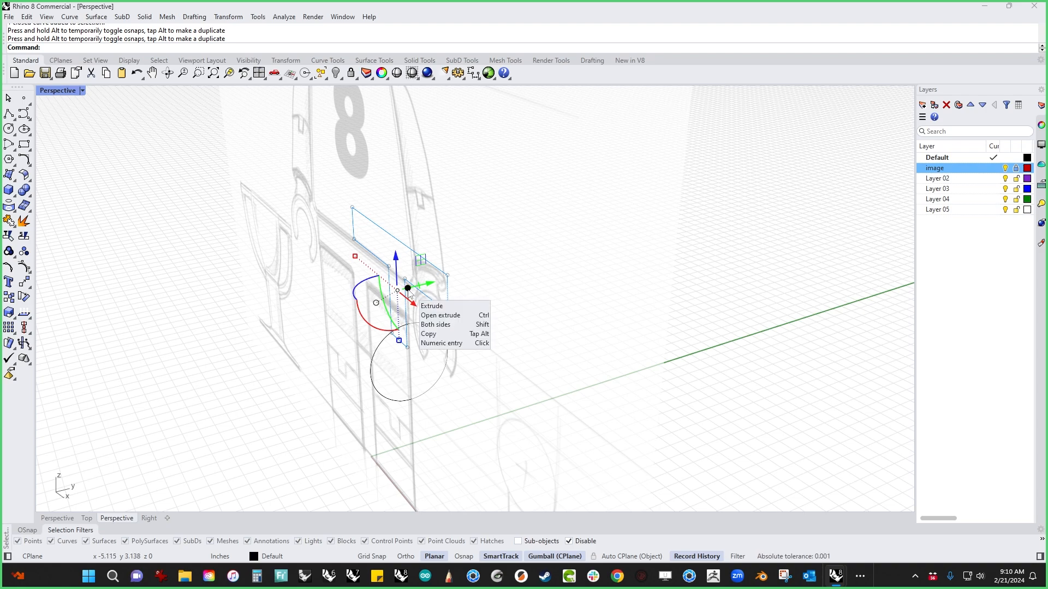
left_click_drag(408, 290, 369, 376)
right_click_drag(292, 417, 309, 408)
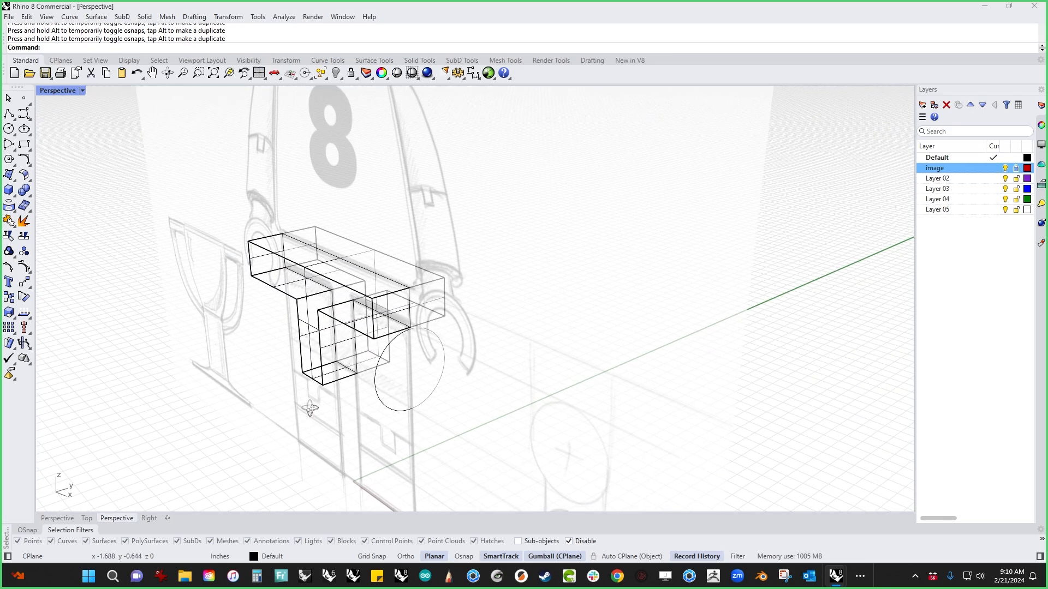
Compare the hip block's depth with the circle's diameter in the Right view, then return to the Perspective view.
left_click(418, 286)
left_click(426, 412)
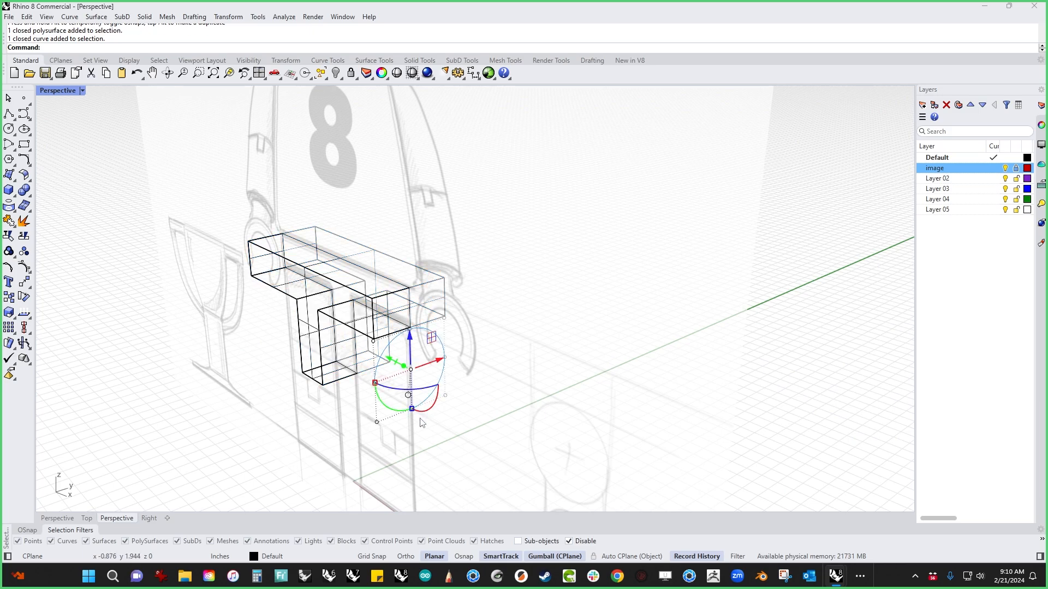
right_click_drag(284, 433, 211, 388)
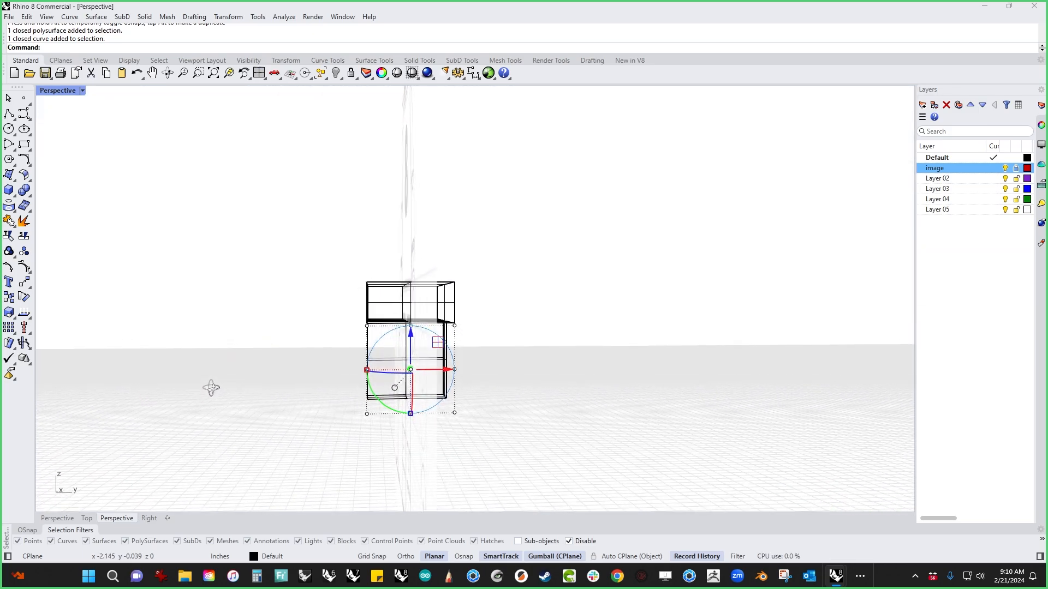
key("ctrl+F2")
type("r")
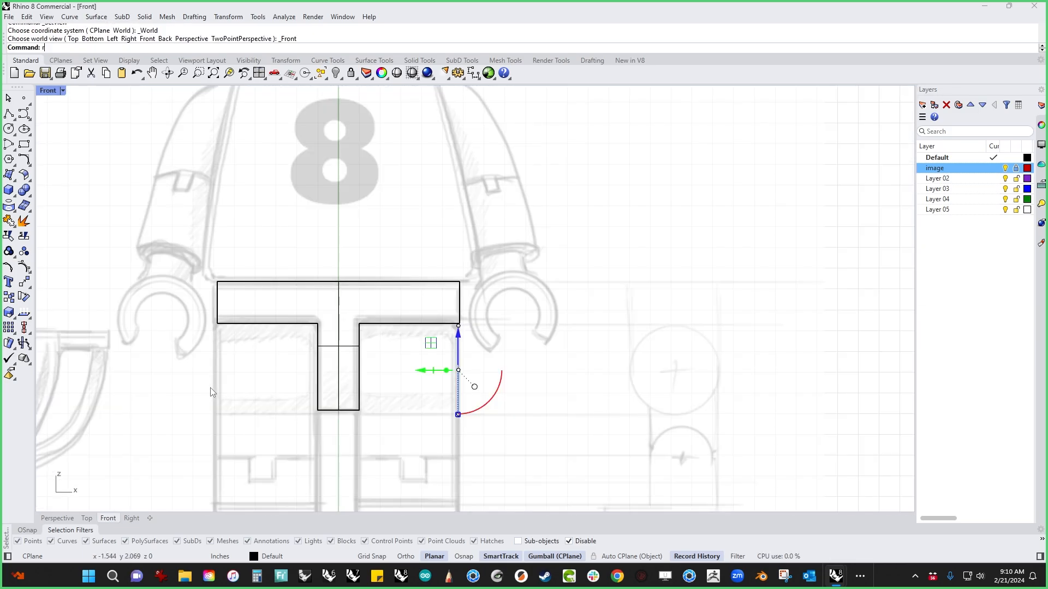
type("r")
key("Return")
key("ctrl+F2")
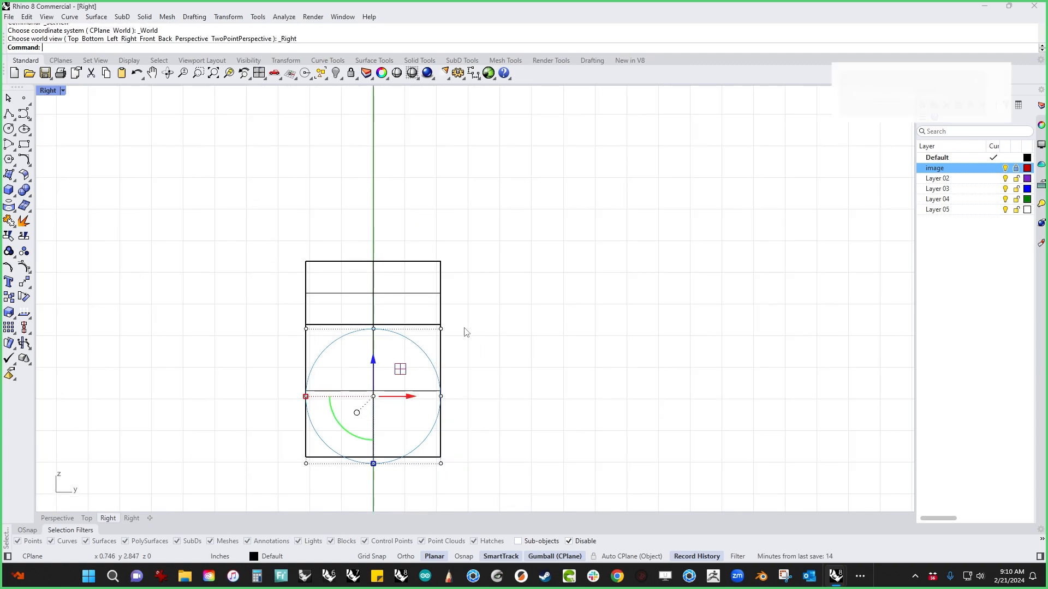
scroll(465, 331, "up", 4)
right_click_drag(431, 433, 464, 347)
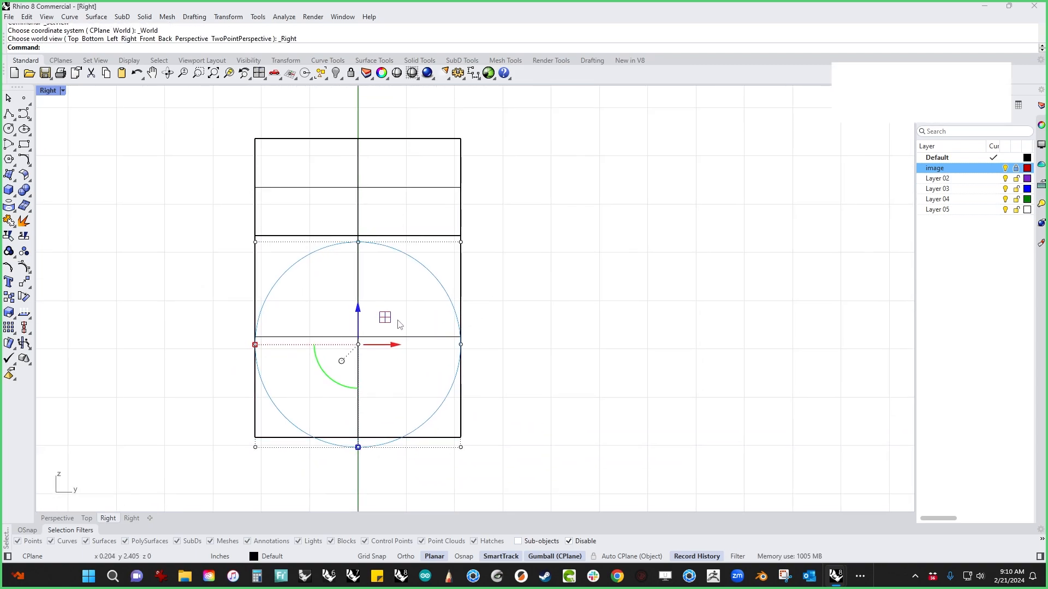
scroll(399, 325, "down", 2)
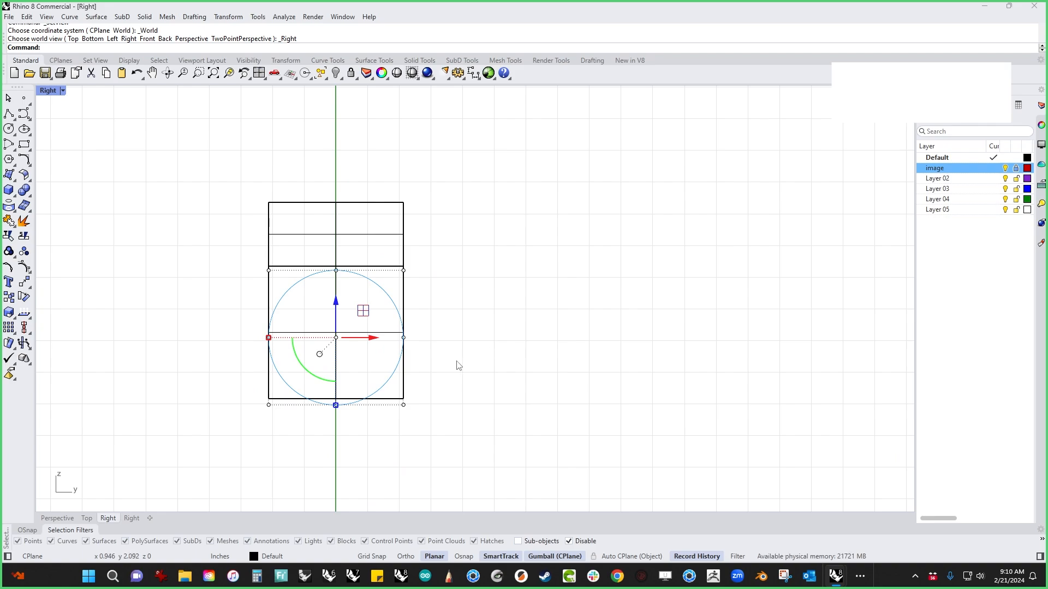
key("Escape")
key("ctrl+F4")
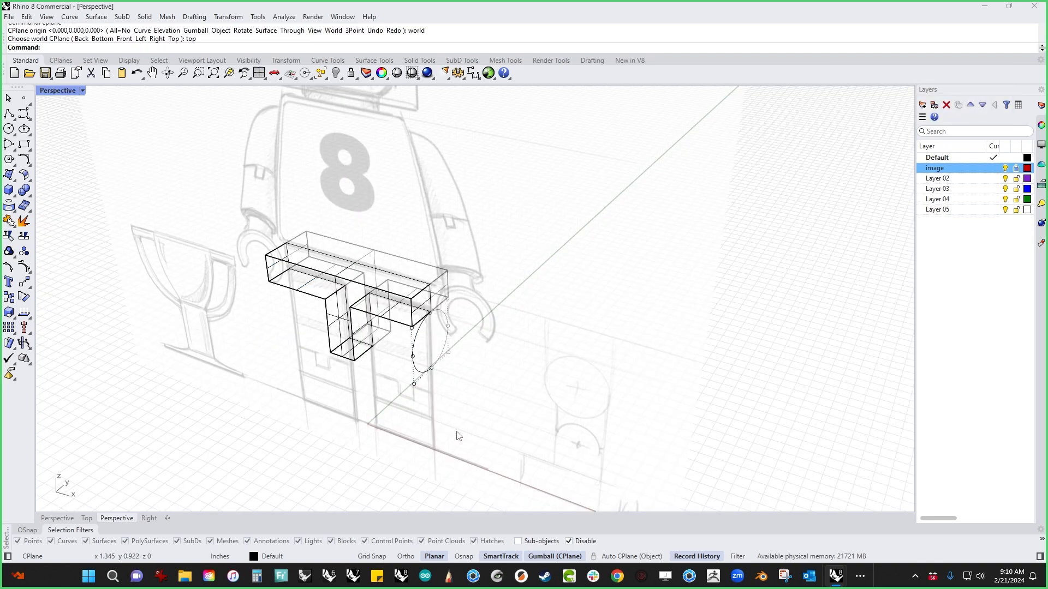
Extrude the hip circle inward into a solid cylinder that ends at the side of the T block's stem.
scroll(455, 410, "up", 4)
right_click_drag(452, 382, 562, 417)
left_click(551, 386)
key("Escape")
key("Escape")
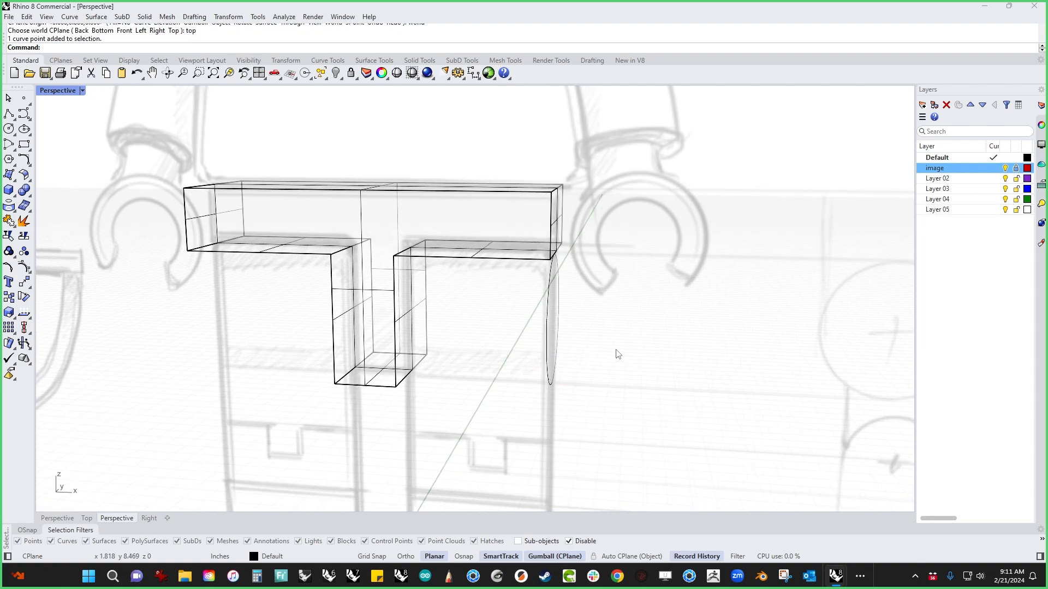
left_click(551, 338)
left_click_drag(544, 323, 417, 377)
left_click(575, 360)
scroll(574, 345, "down", 4)
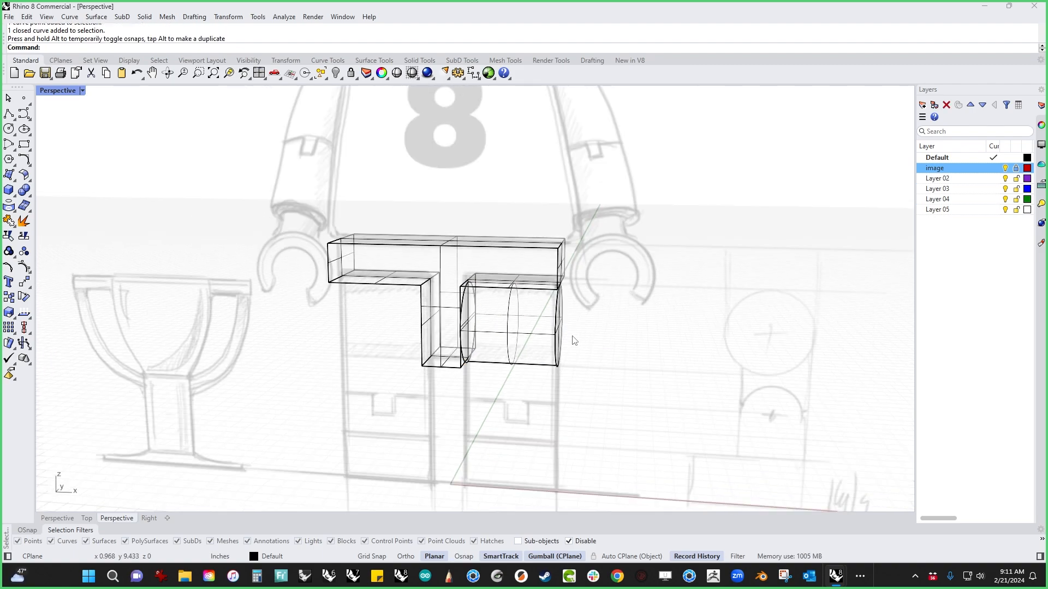
mouse_move(573, 339)
right_mouse_down()
mouse_move(548, 367)
mouse_move(415, 374)
mouse_move(464, 307)
mouse_move(551, 337)
mouse_move(547, 304)
right_mouse_up()
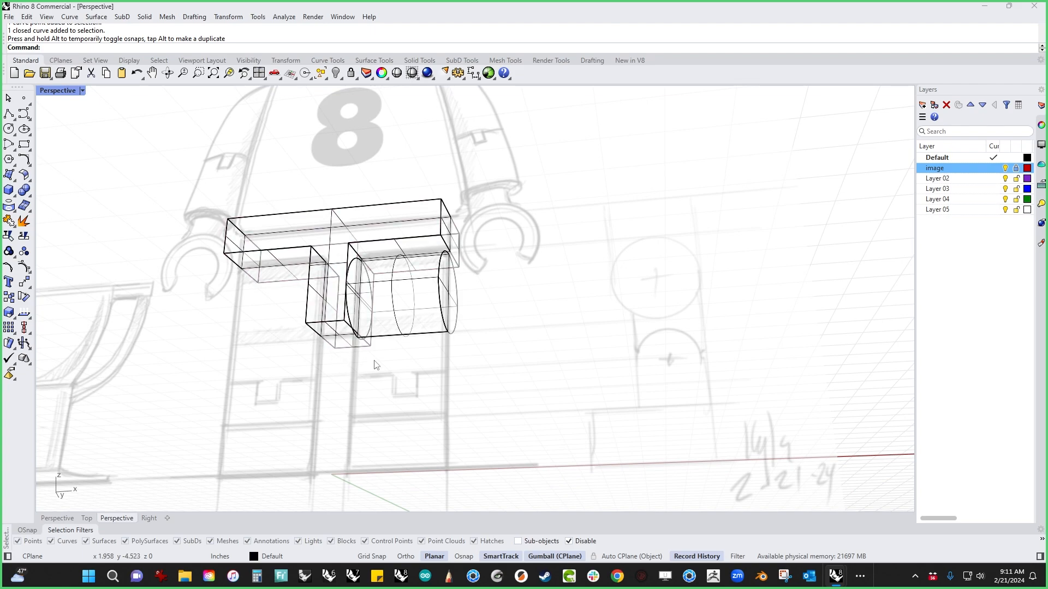
right_click_drag(376, 366, 407, 411)
Move the stem's bottom face down about 0.05 in in the Front view, level with the cylinder's lowest edge.
key("ctrl+F2")
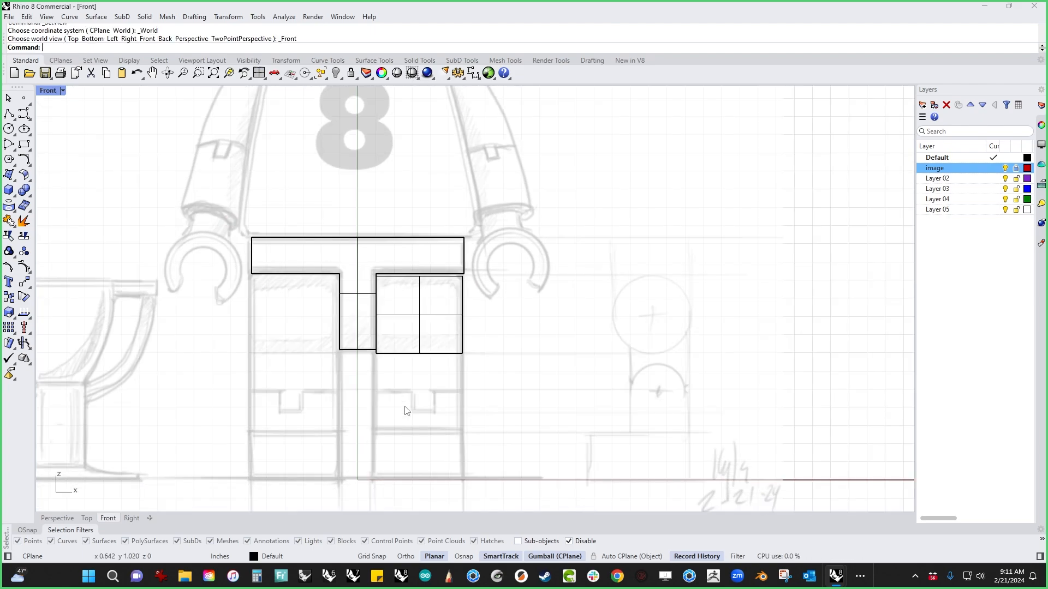
scroll(371, 323, "up", 3)
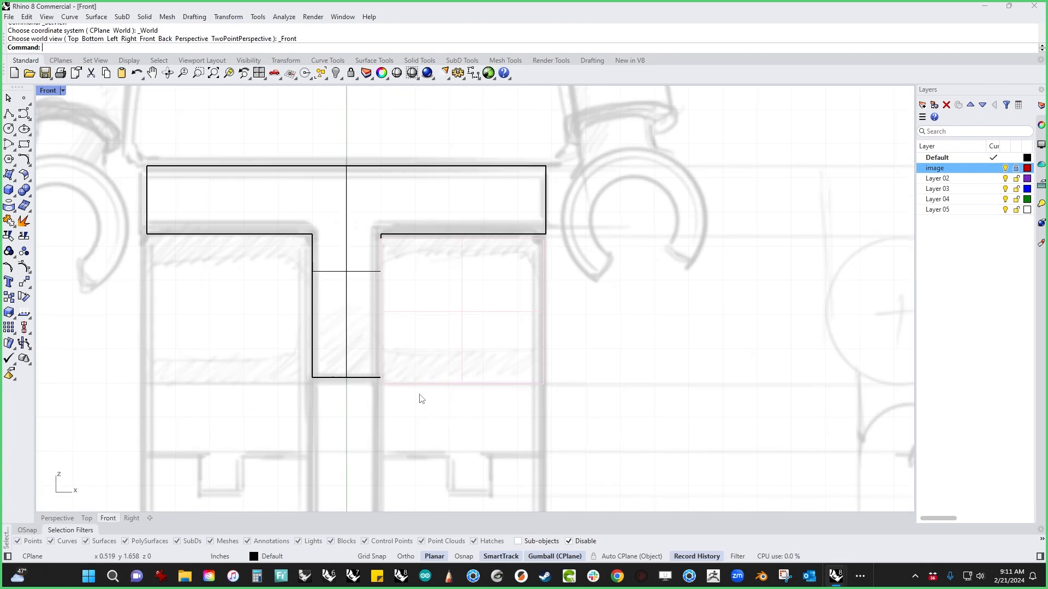
key("ctrl+F4")
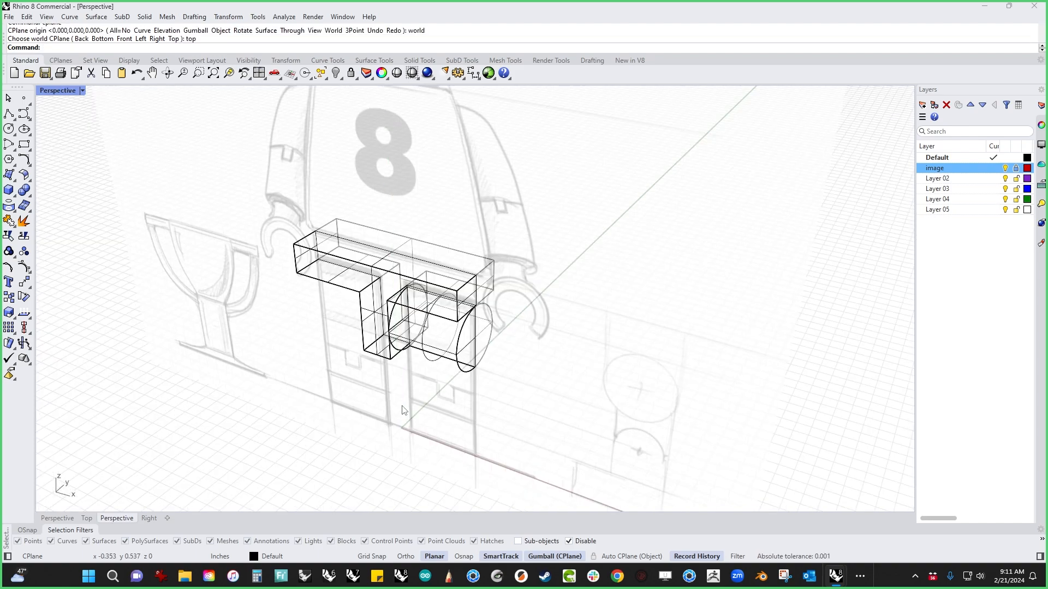
right_click_drag(406, 406, 395, 327)
scroll(395, 327, "up", 5)
left_click(397, 327, "ctrl+shift")
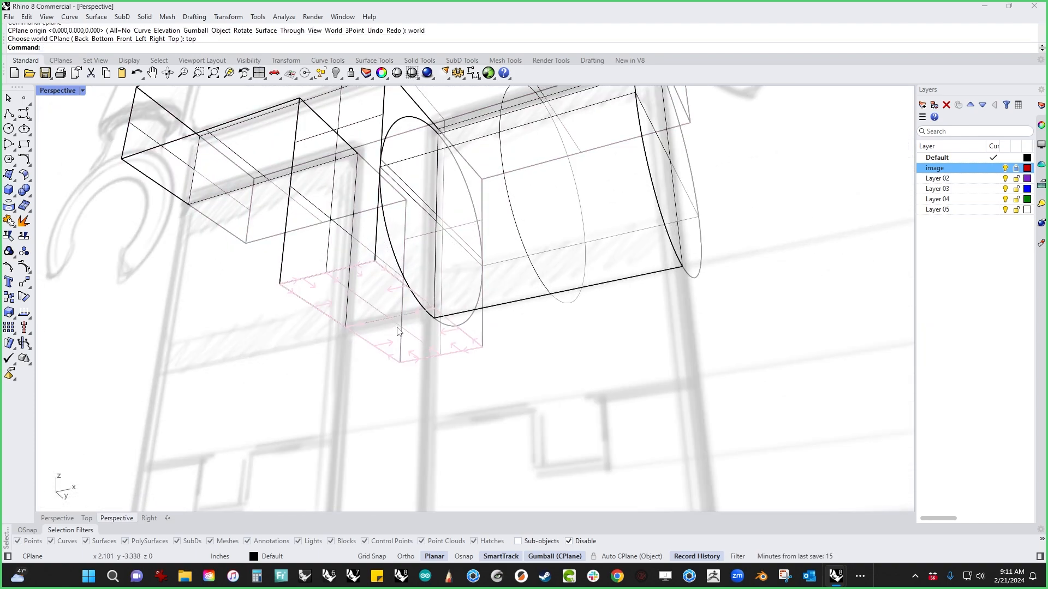
key("ctrl+F2")
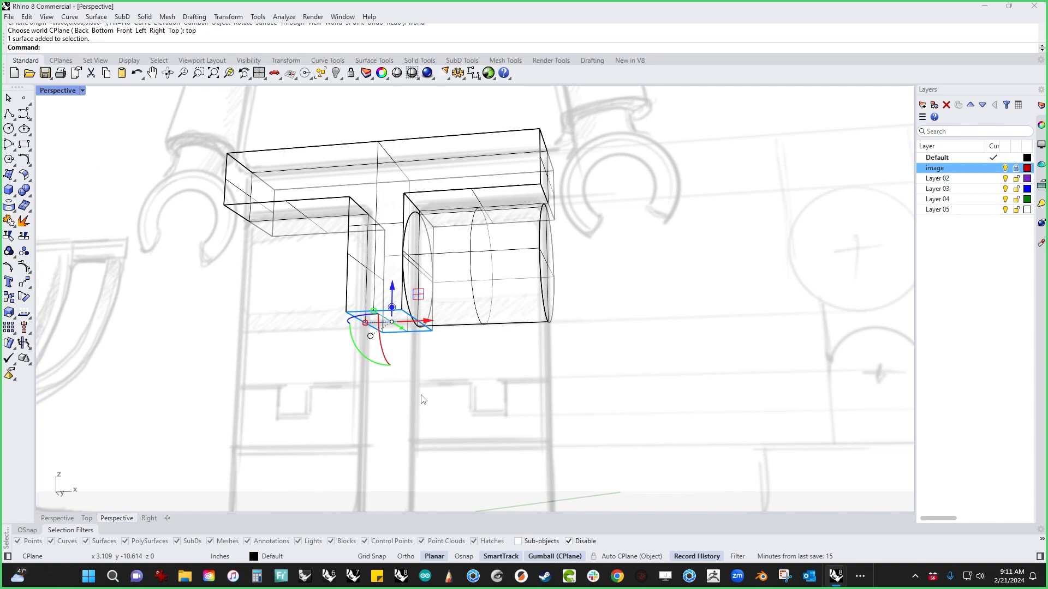
scroll(433, 428, "up", 2)
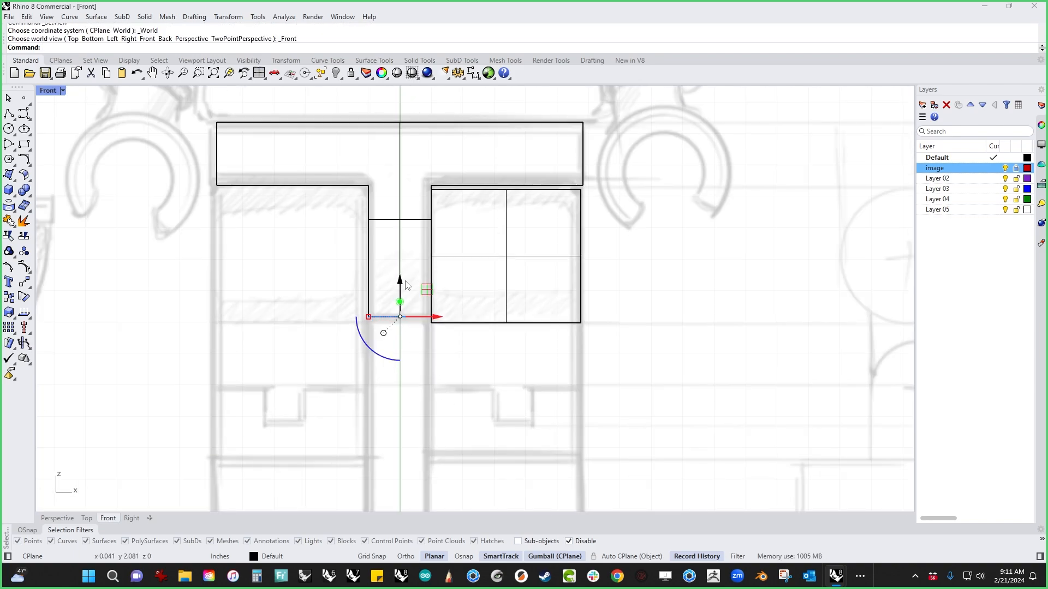
left_click_drag(401, 281, 400, 267)
left_click_drag(399, 310, 436, 328)
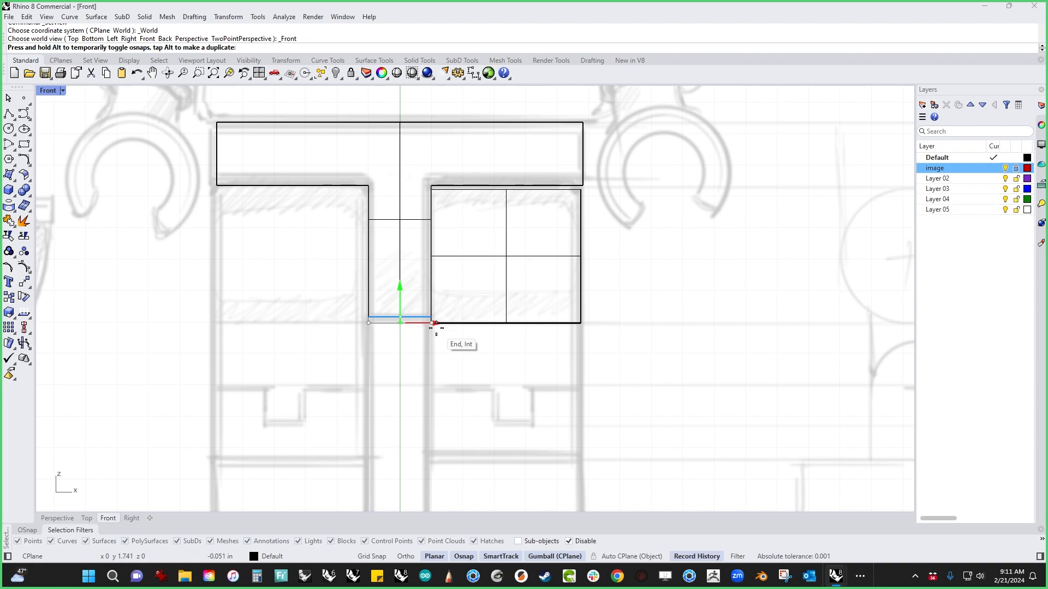
left_click_drag(436, 328, 434, 328)
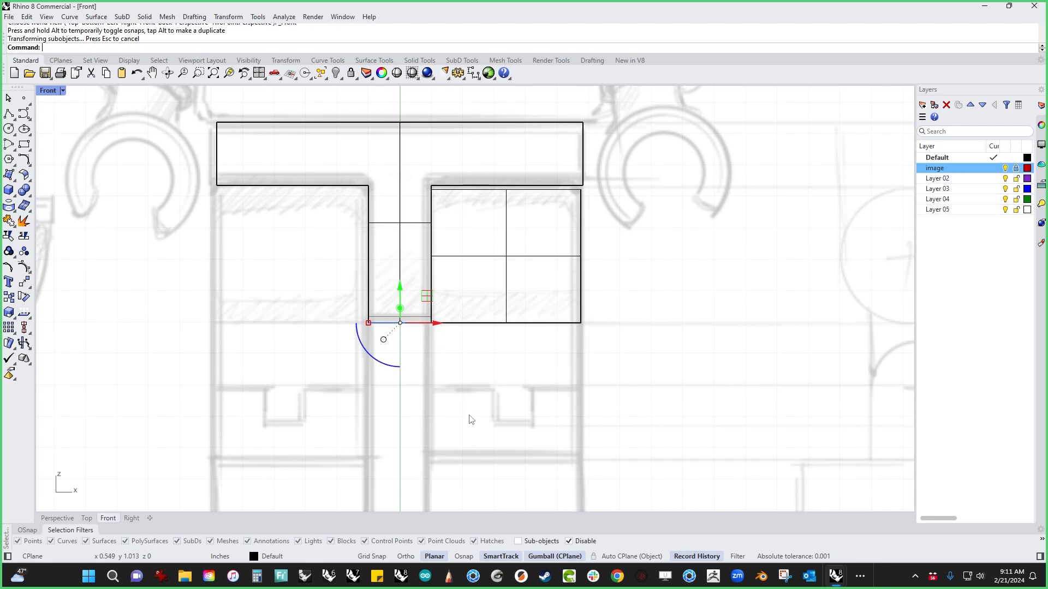
Try to move the original hip circle outward from the cylinder in the Perspective view, and undo the move.
key("ctrl+F4")
scroll(457, 410, "up", 5)
left_click(428, 436)
right_click_drag(428, 436, 366, 357)
scroll(368, 234, "up", 4)
right_click_drag(379, 321, 516, 423, "shift")
scroll(517, 365, "down", 5)
left_click(504, 386)
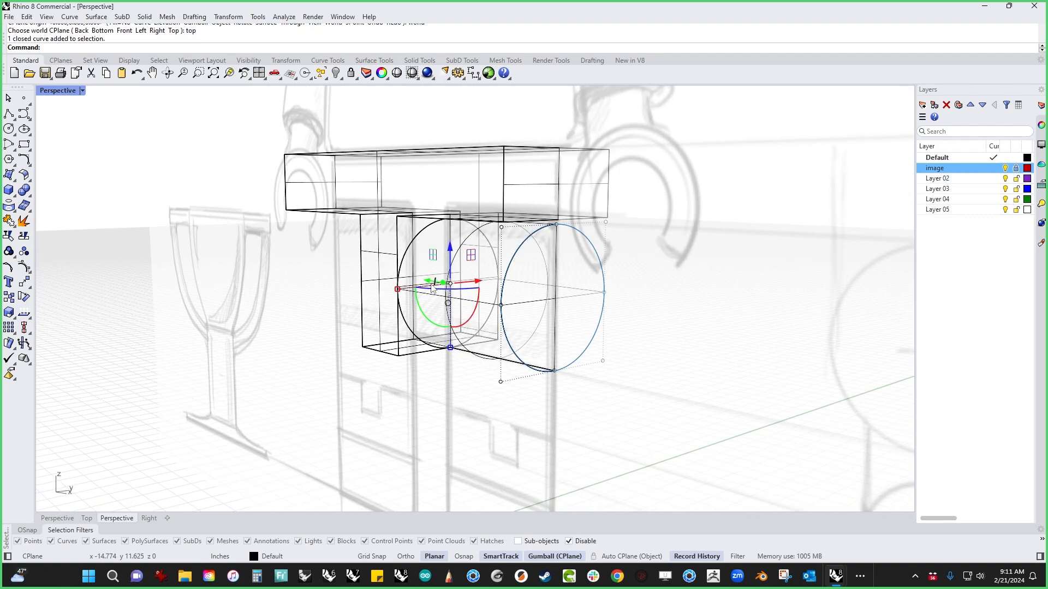
right_click_drag(466, 333, 460, 337)
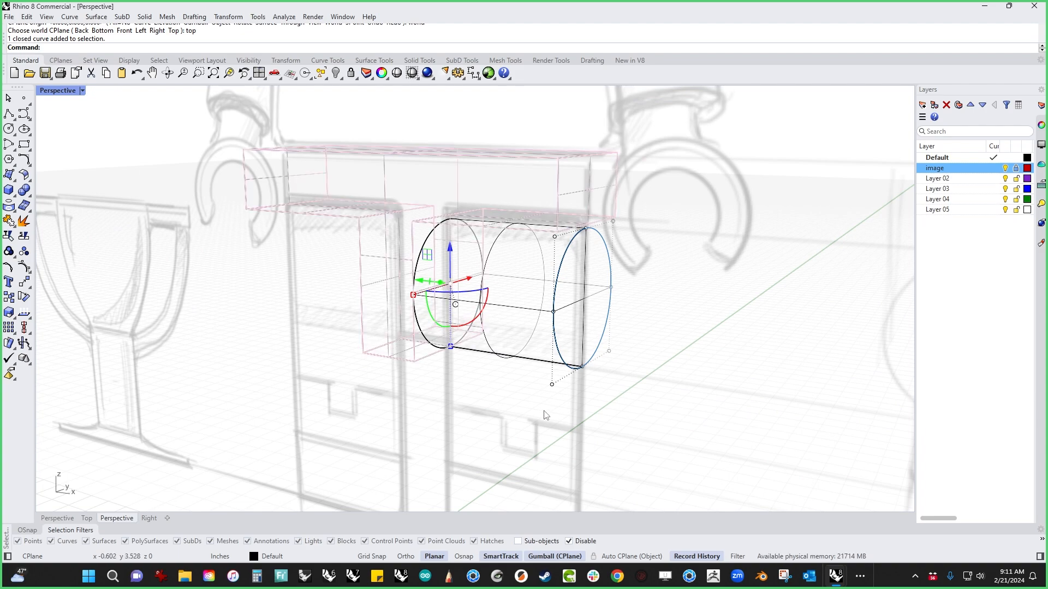
left_click(605, 347)
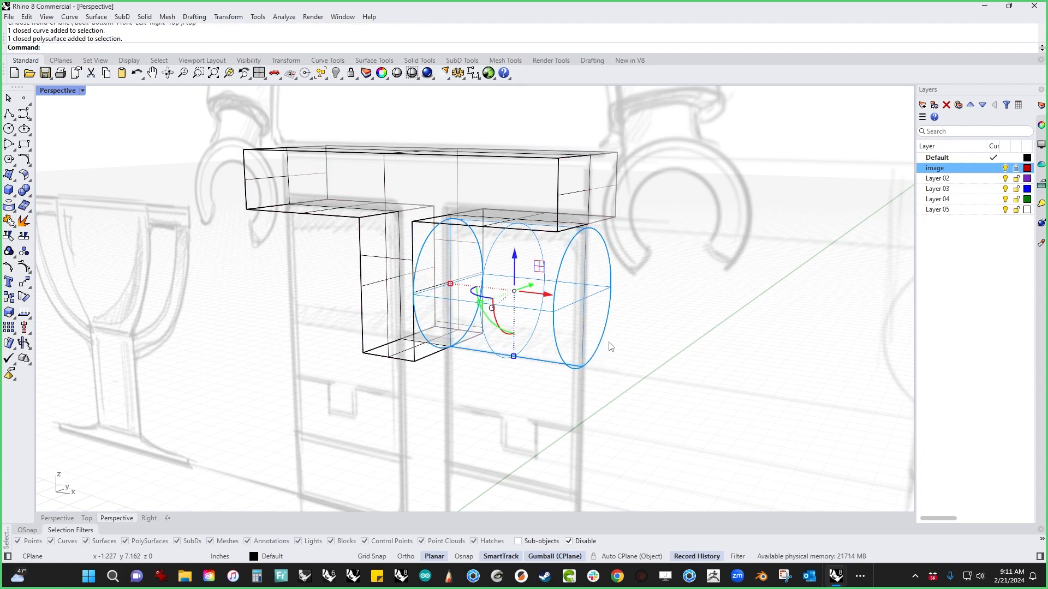
left_click(611, 347)
left_click(605, 346)
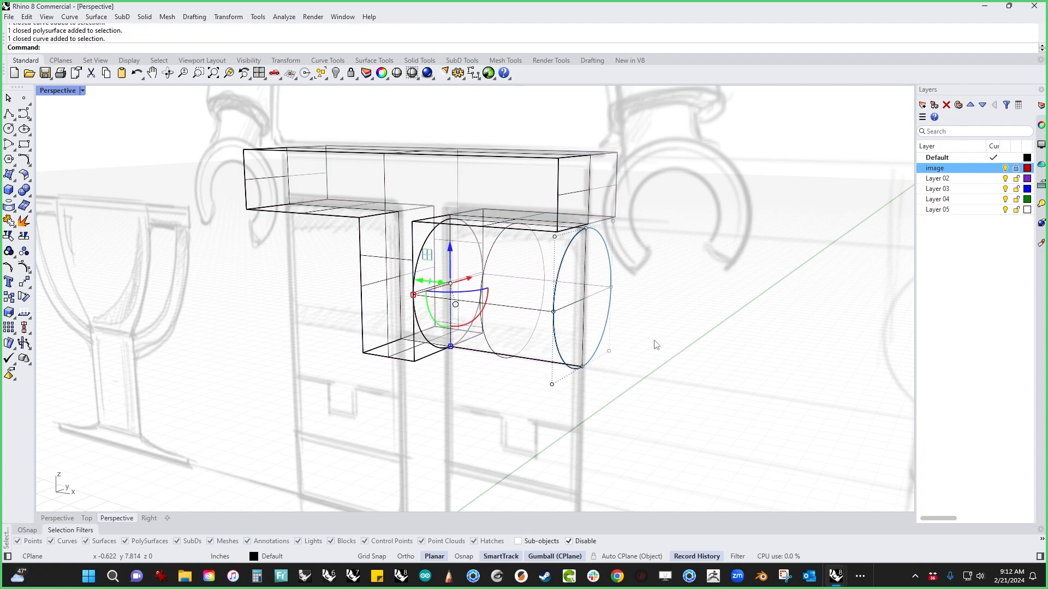
left_click_drag(425, 280, 663, 418)
key("ctrl+z")
key("Escape")
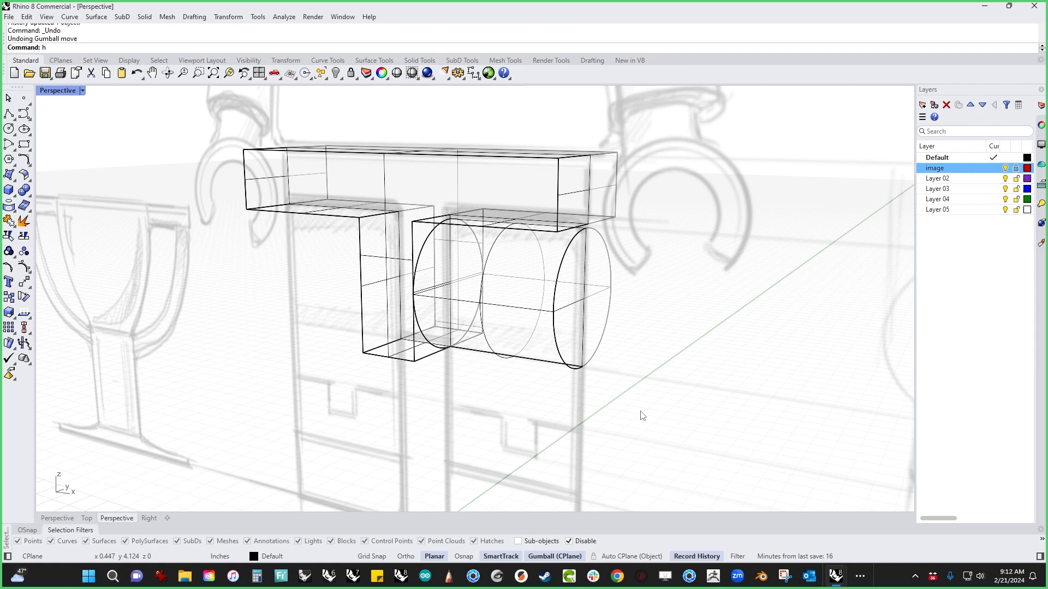
Purge the history of all objects and move the original hip circle outward, clear of the cylinder's outer end.
type("hp")
key("Return")
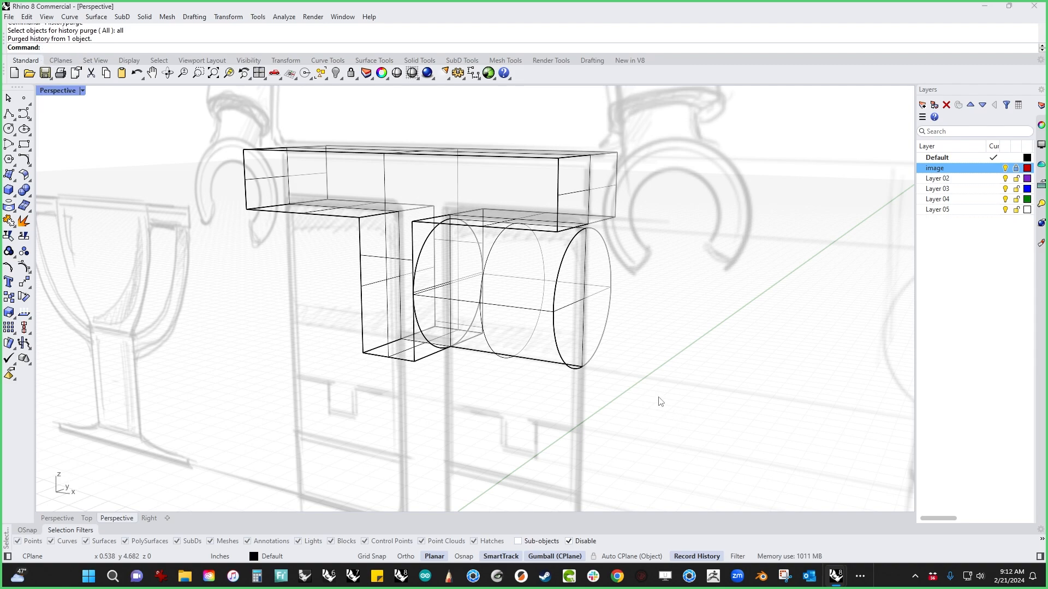
left_click(601, 343)
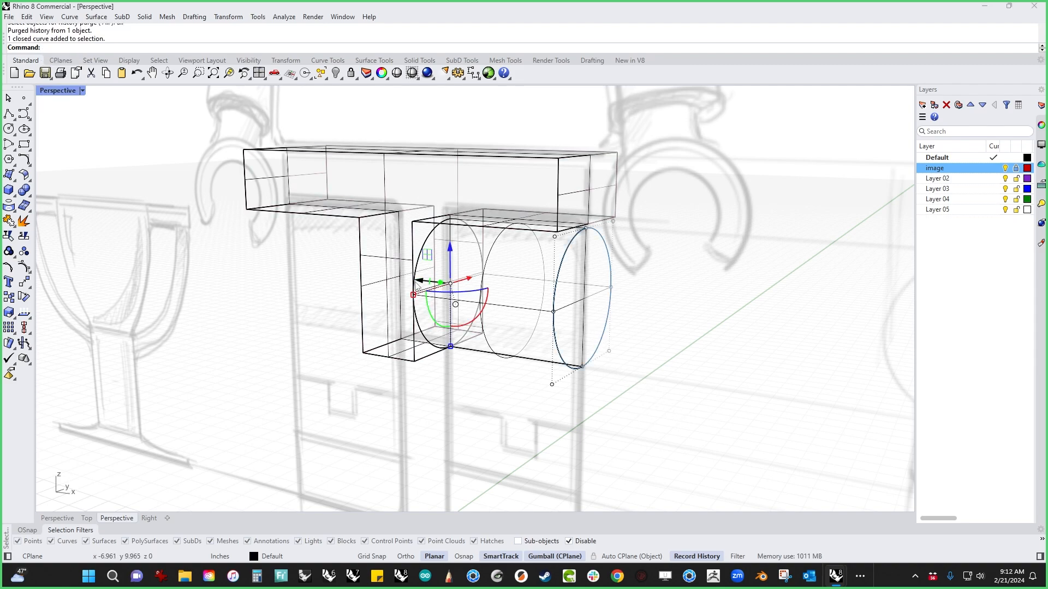
left_click_drag(415, 282, 553, 310)
left_click(633, 419)
right_click_drag(683, 459, 624, 429)
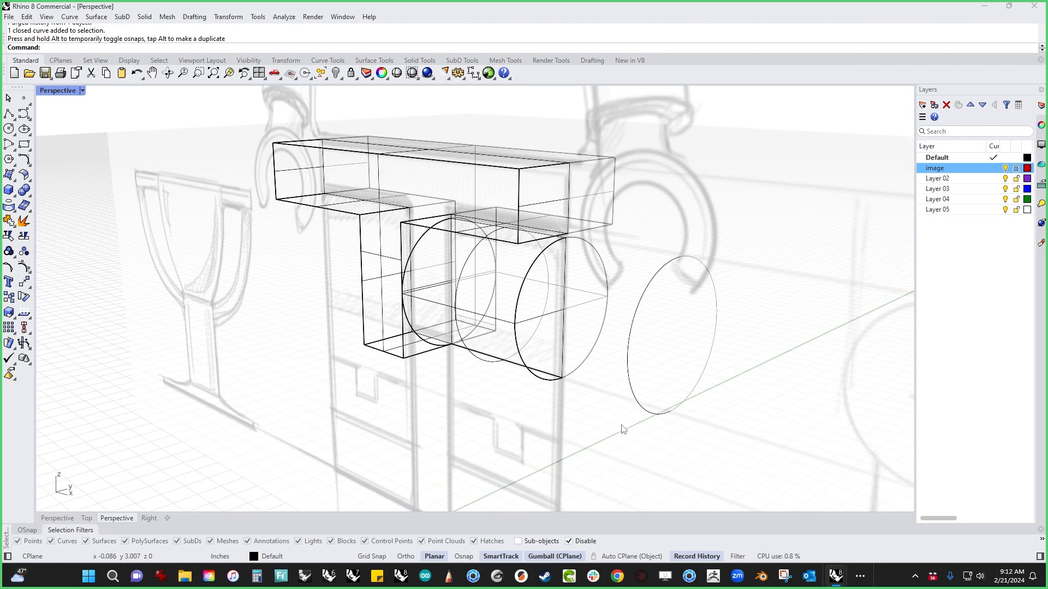
left_click(636, 401)
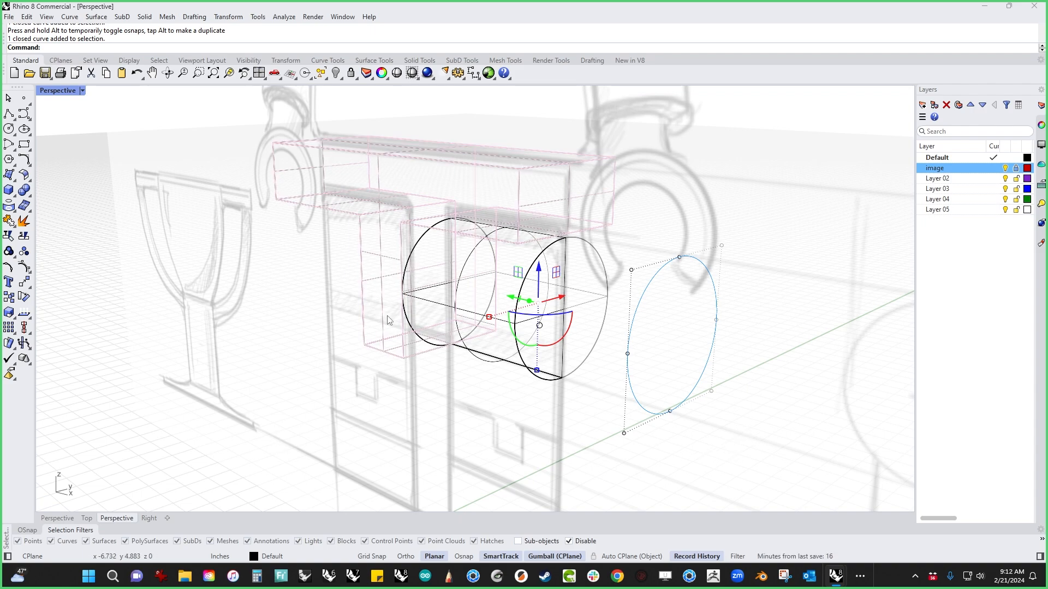
left_click(311, 394)
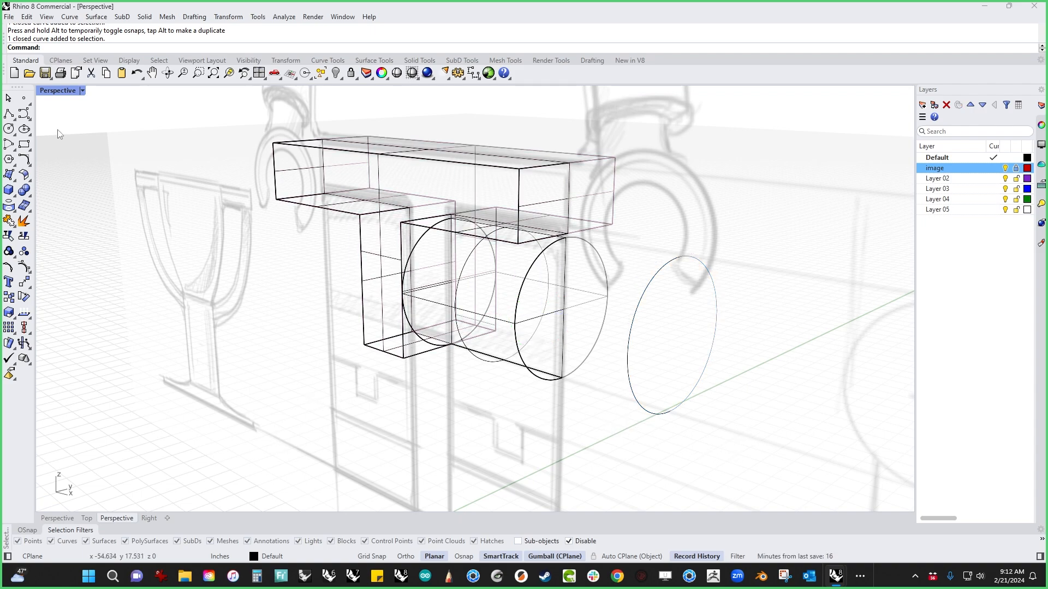
Draw two horizontal lines outward from the offset circle's front and back quadrant points, the back one about 0.83 in long.
left_click(9, 113)
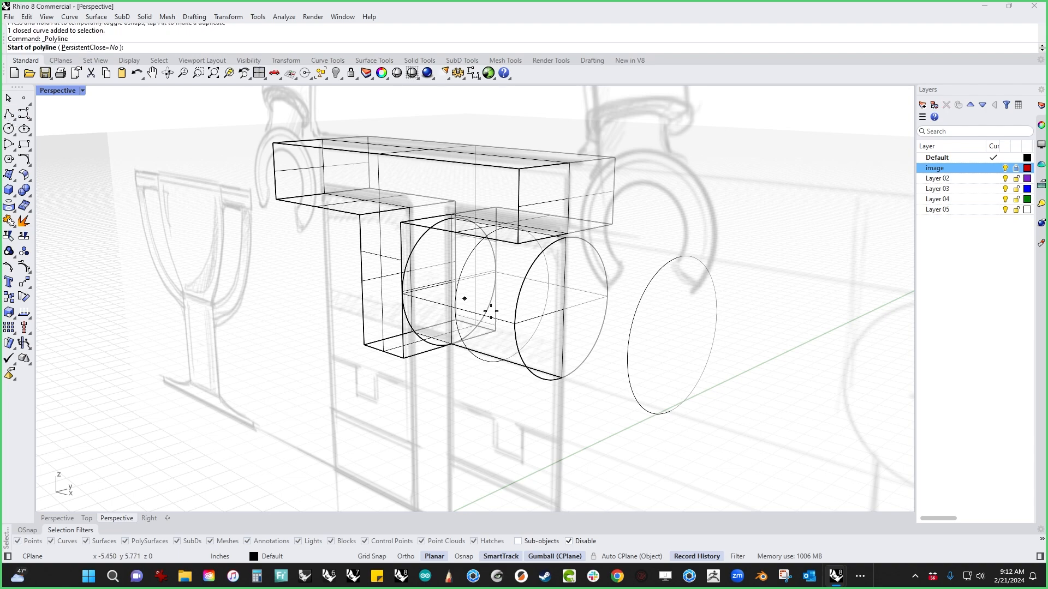
left_click(628, 355)
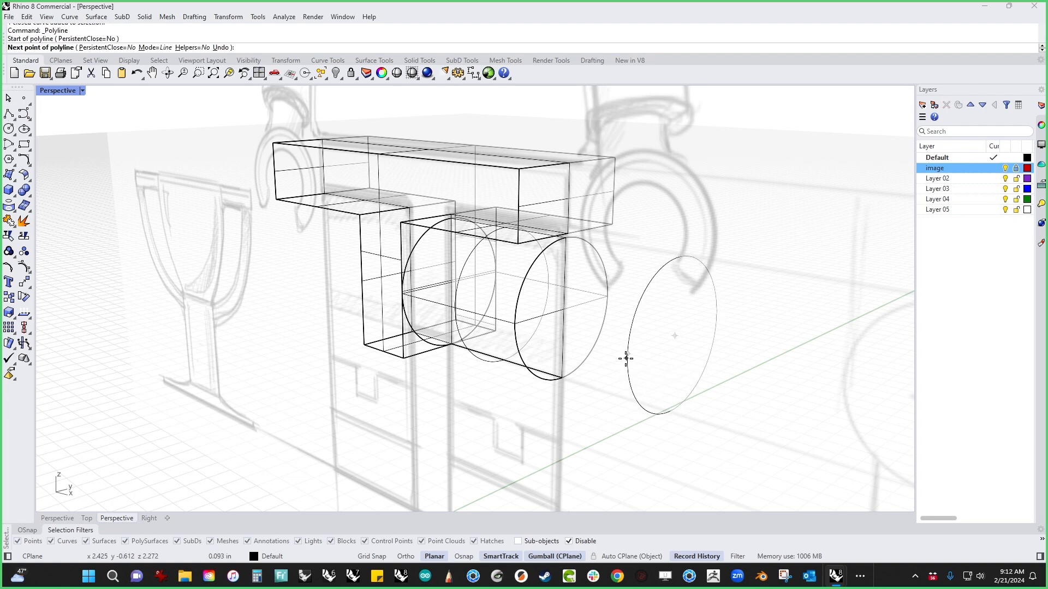
left_click(579, 389, "alt+shift")
right_click_drag(605, 415, 614, 412)
right_click(640, 422)
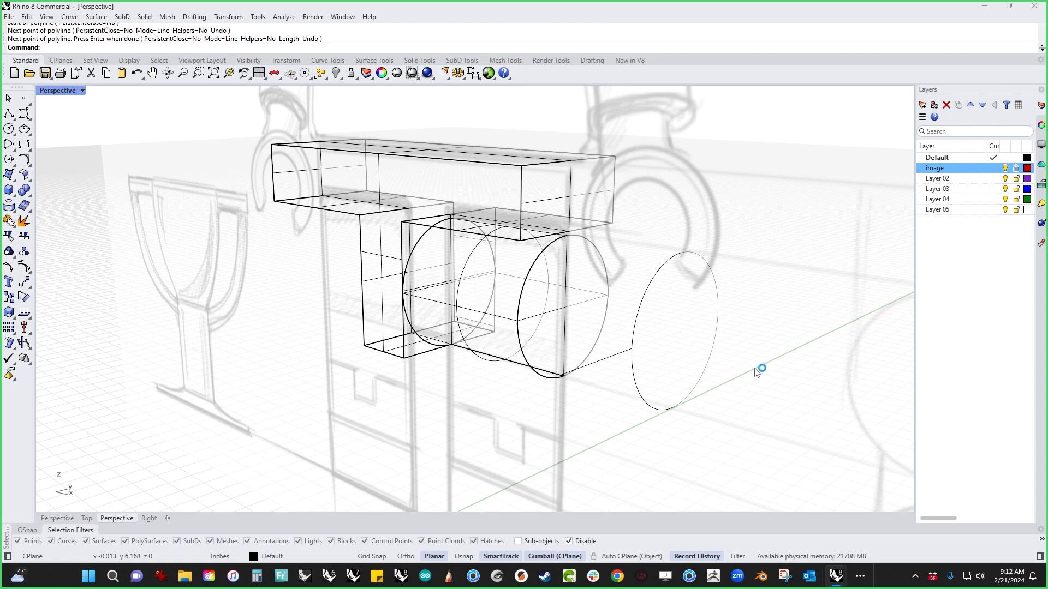
right_click(760, 369)
left_click(718, 317)
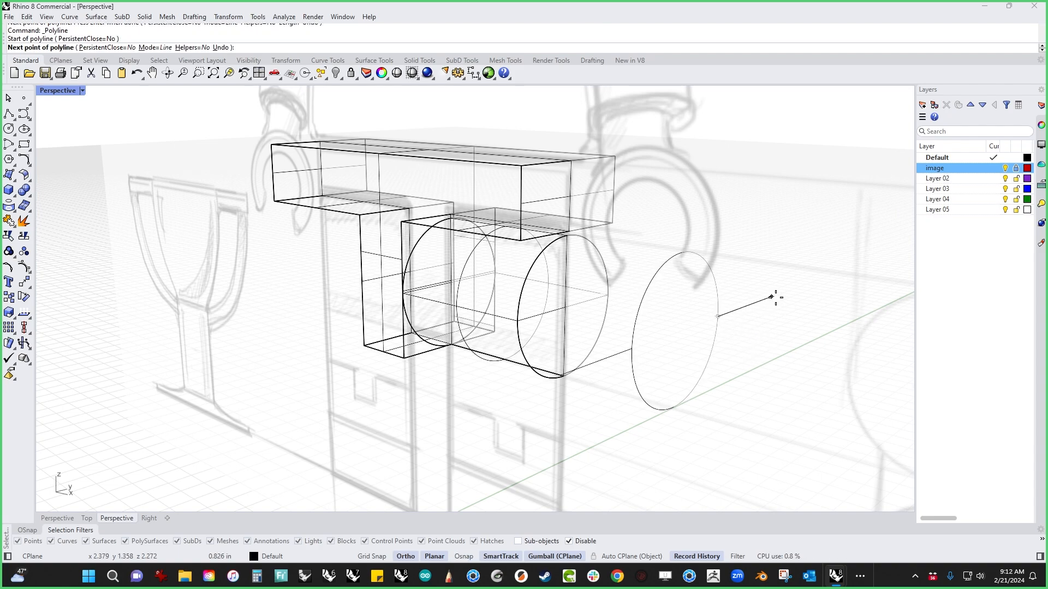
left_click(772, 297, "shift")
right_click(765, 310)
Trim away the circle's upper half using the two lines as cutters, and join the three remaining curves into one profile.
left_click(754, 304)
left_click(606, 358, "shift")
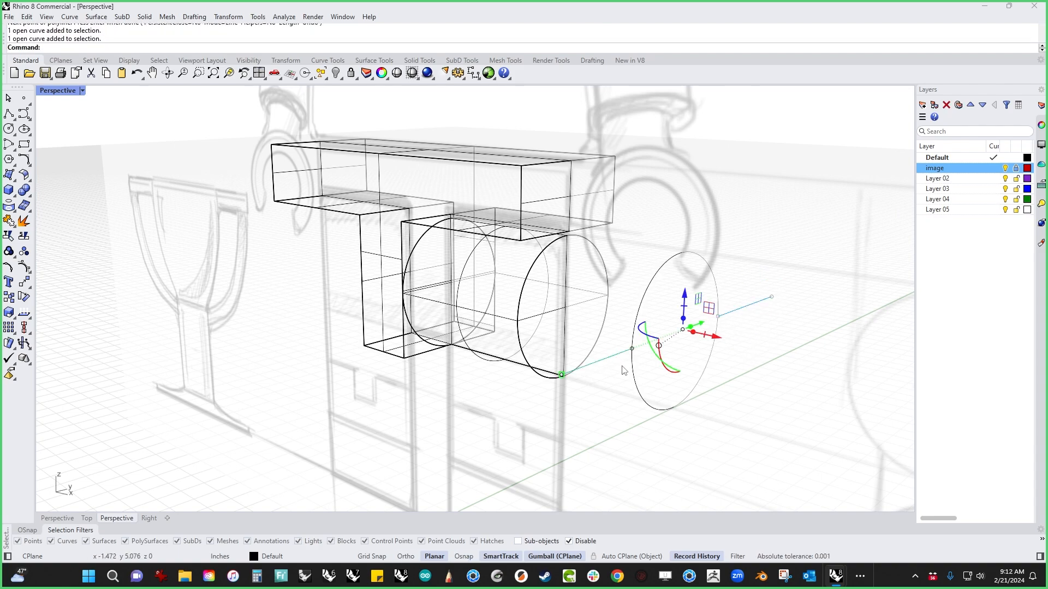
key("ctrl+t")
left_click(647, 289)
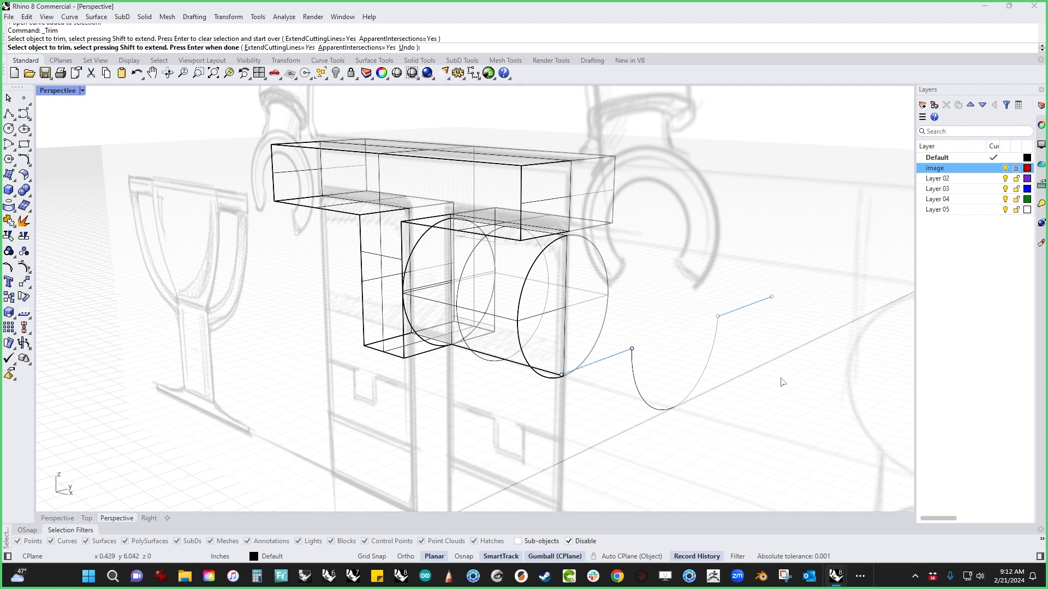
key("Return")
left_click_drag(751, 421, 624, 299)
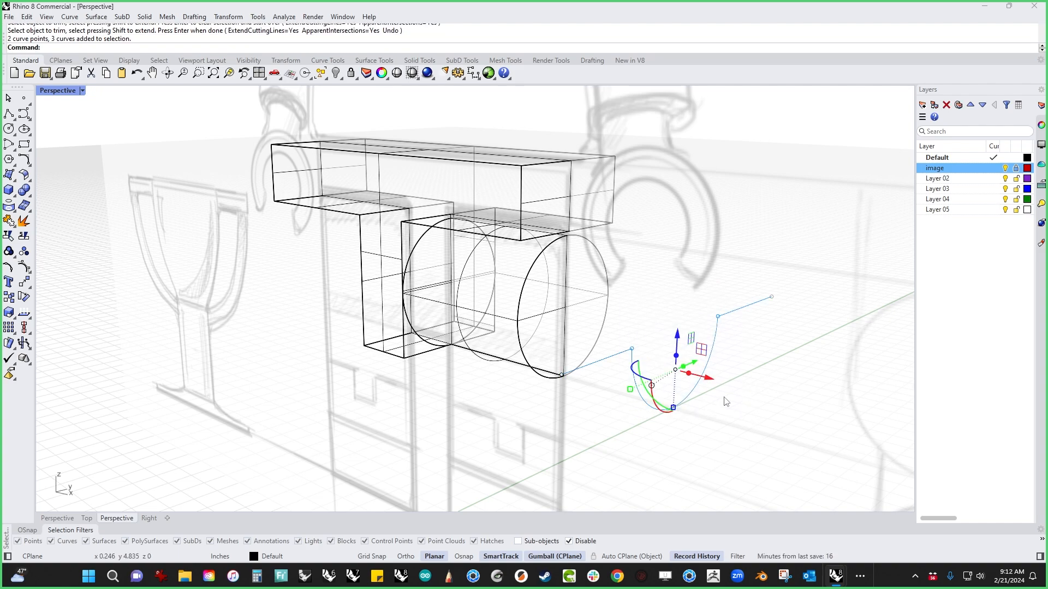
key("ctrl+j")
right_click_drag(727, 404, 760, 425)
key("Escape")
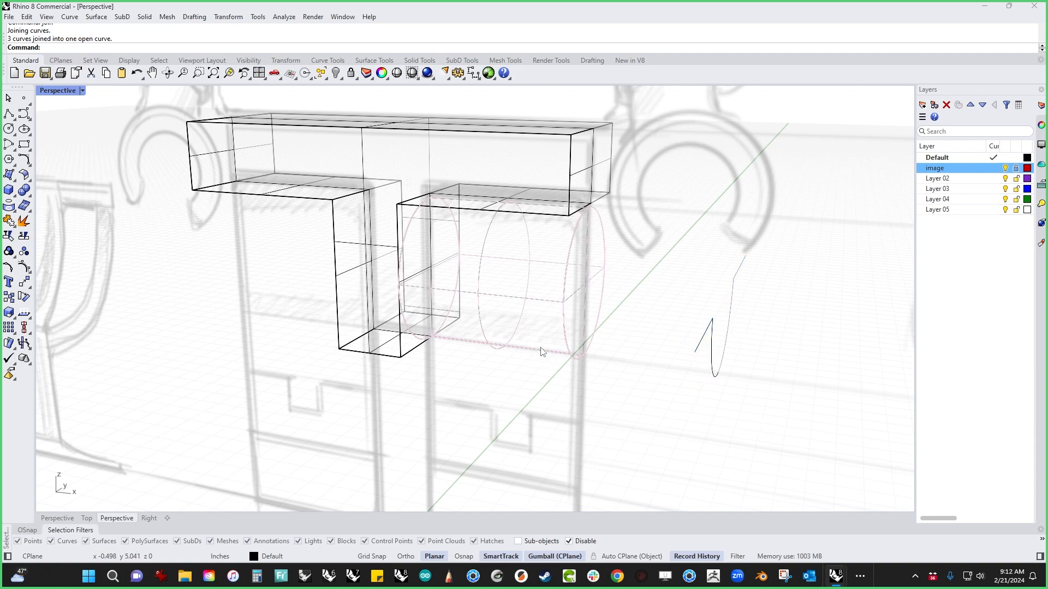
With the hip cylinder hidden, cut the T block's stem with the joined U-shaped curve and delete the cut-off lower piece.
left_click(542, 352)
type("h")
key("Return")
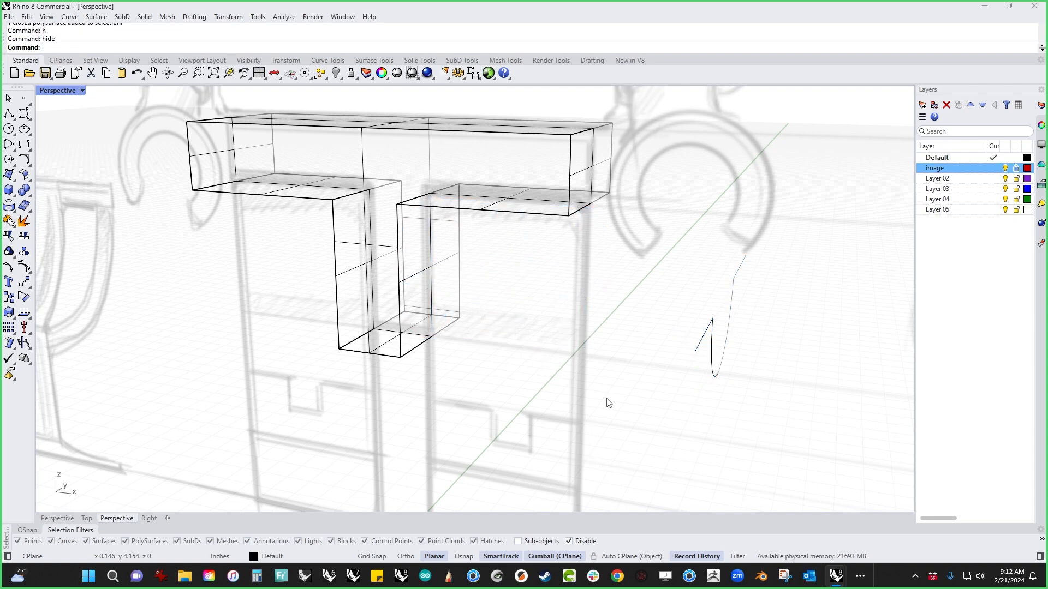
left_click_drag(770, 405, 687, 366)
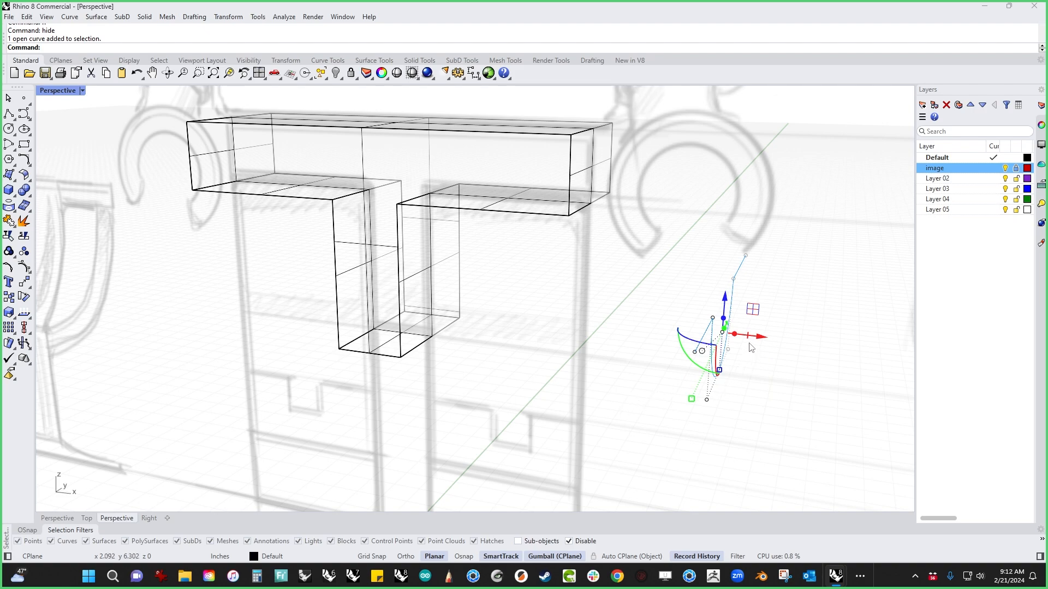
left_click_drag(750, 343, 272, 285)
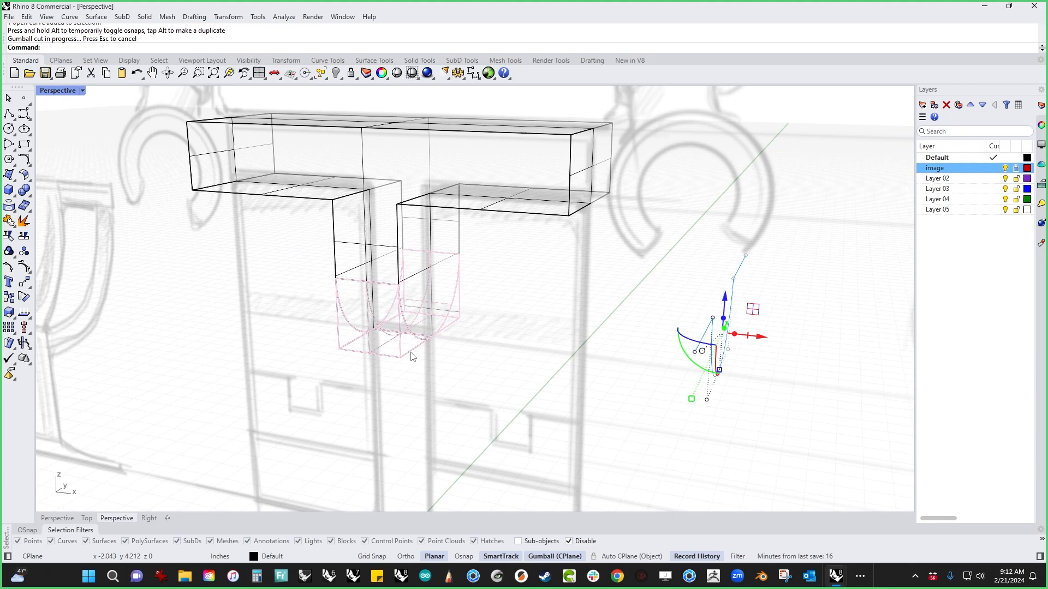
key("Delete")
right_click_drag(412, 354, 555, 389)
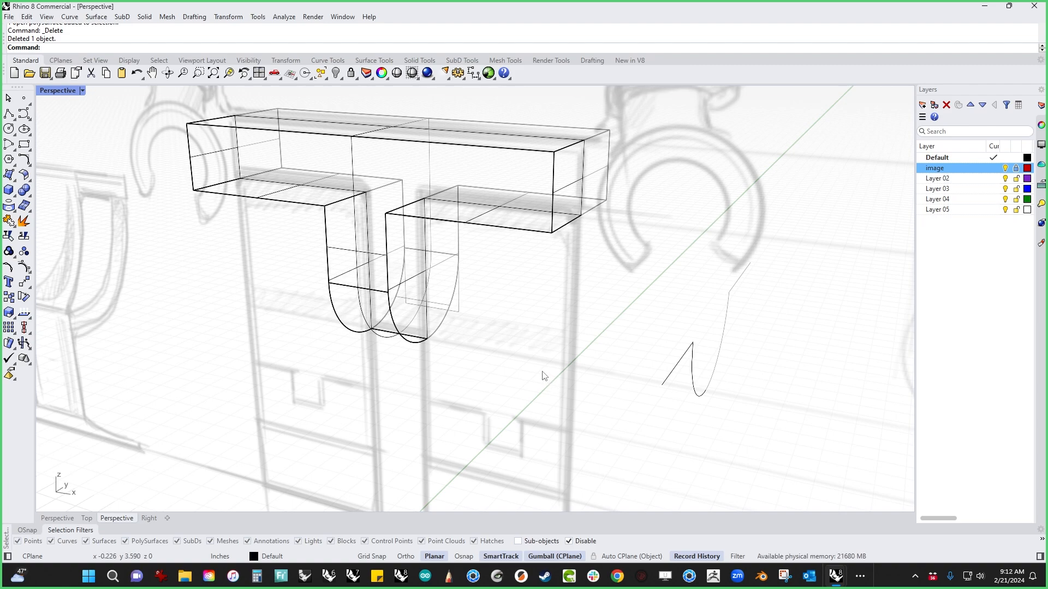
Show the hidden hip cylinder again.
type("show")
key("Return")
right_click_drag(565, 375, 646, 403)
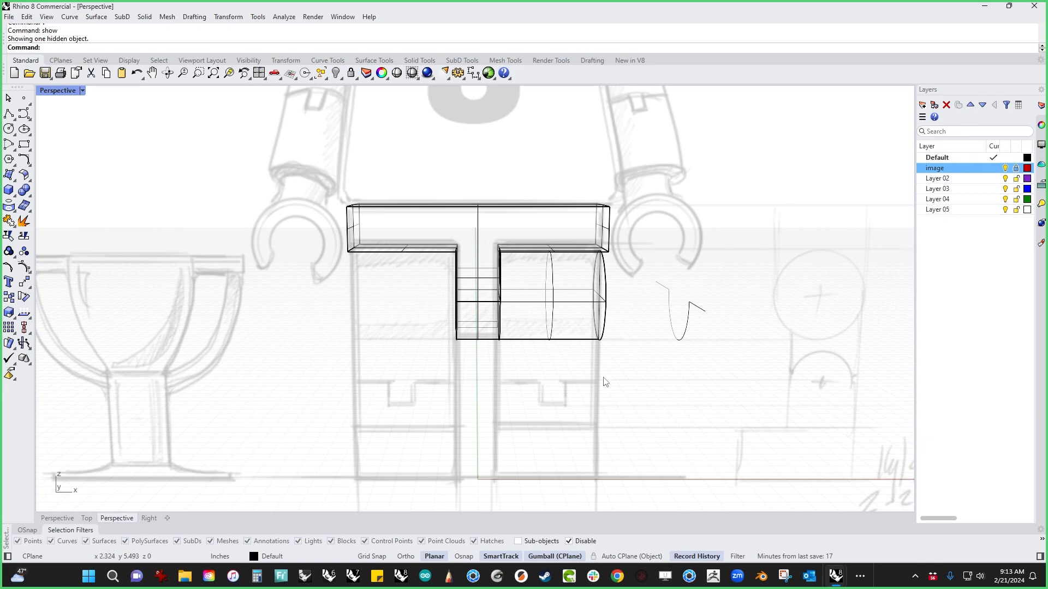
In the Front view, relocate the hip cylinder's gumball to the quadrant point on its outer end.
key("ctrl+F2")
scroll(639, 312, "up", 6)
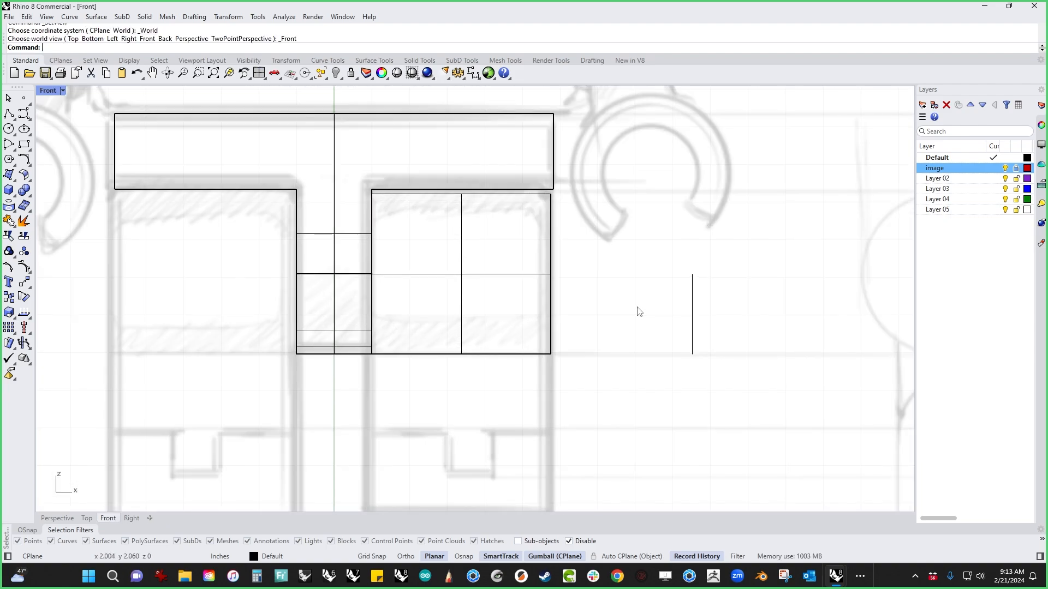
scroll(586, 280, "up", 2)
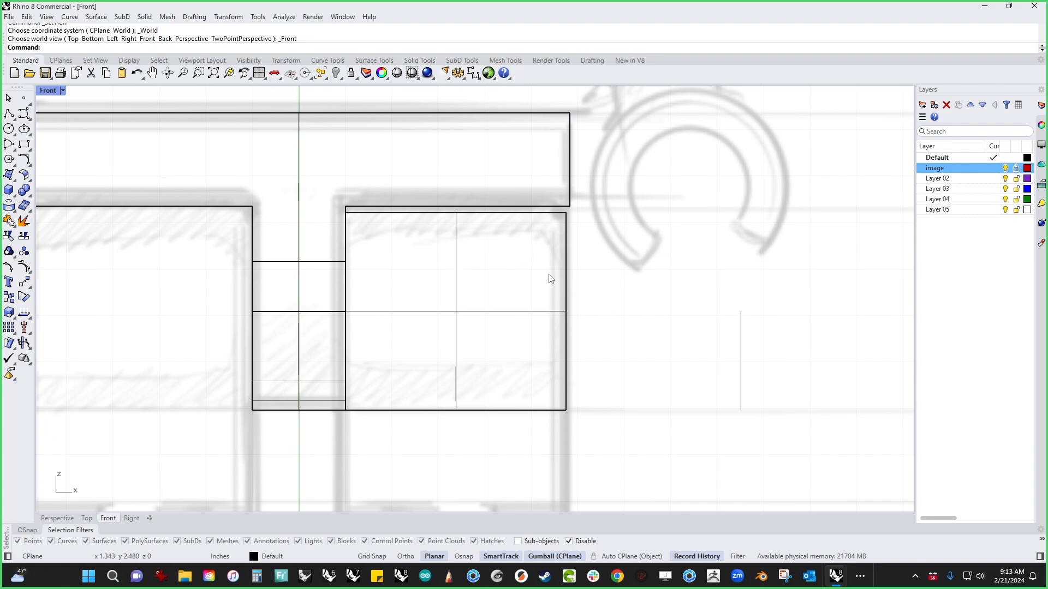
left_click_drag(604, 307, 536, 354)
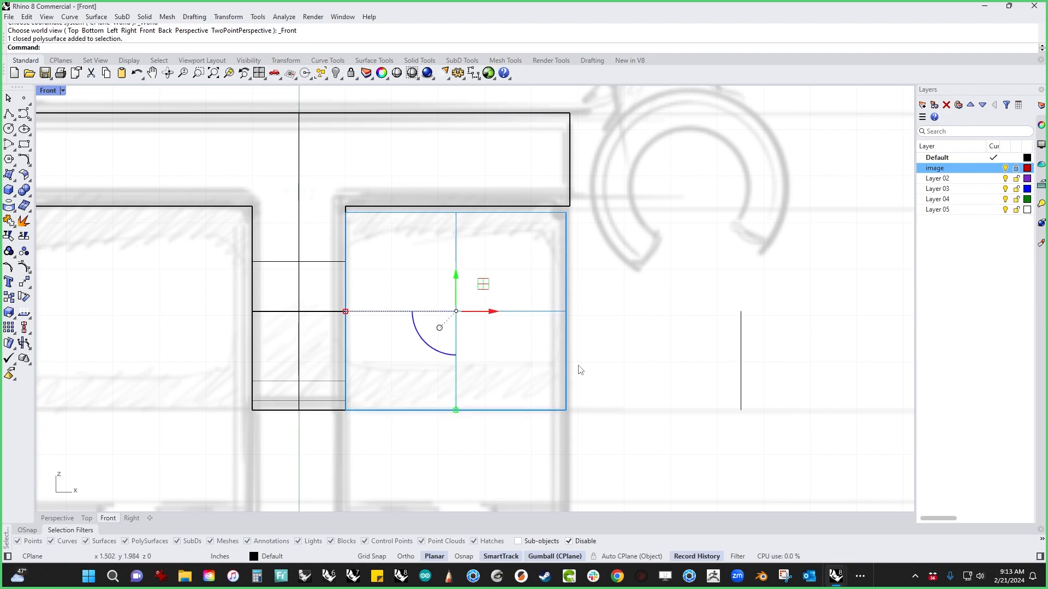
left_click(457, 312)
left_click(480, 326)
left_click_drag(456, 312, 566, 312)
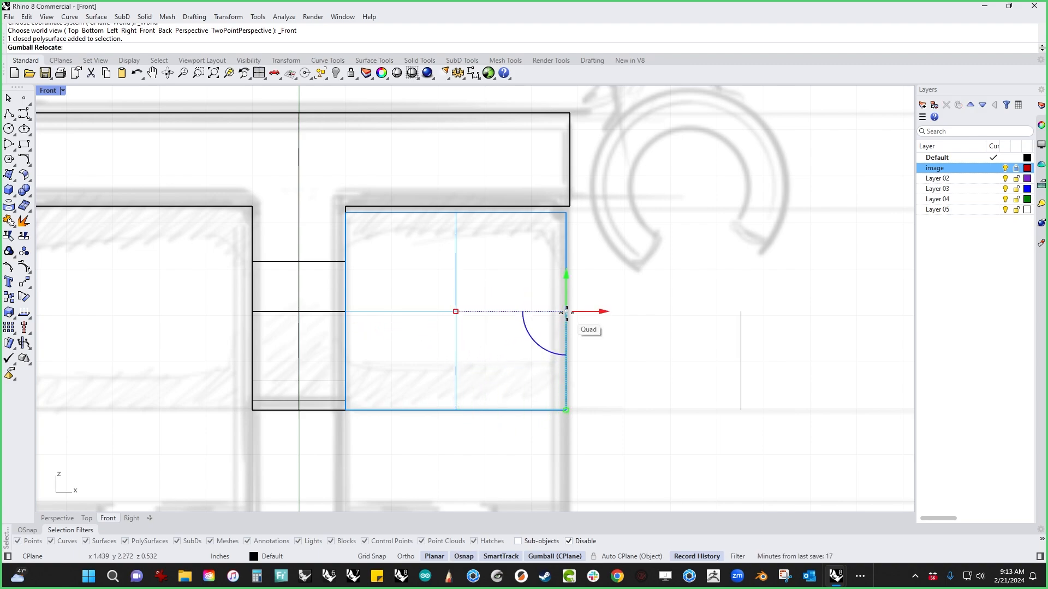
left_click(566, 311)
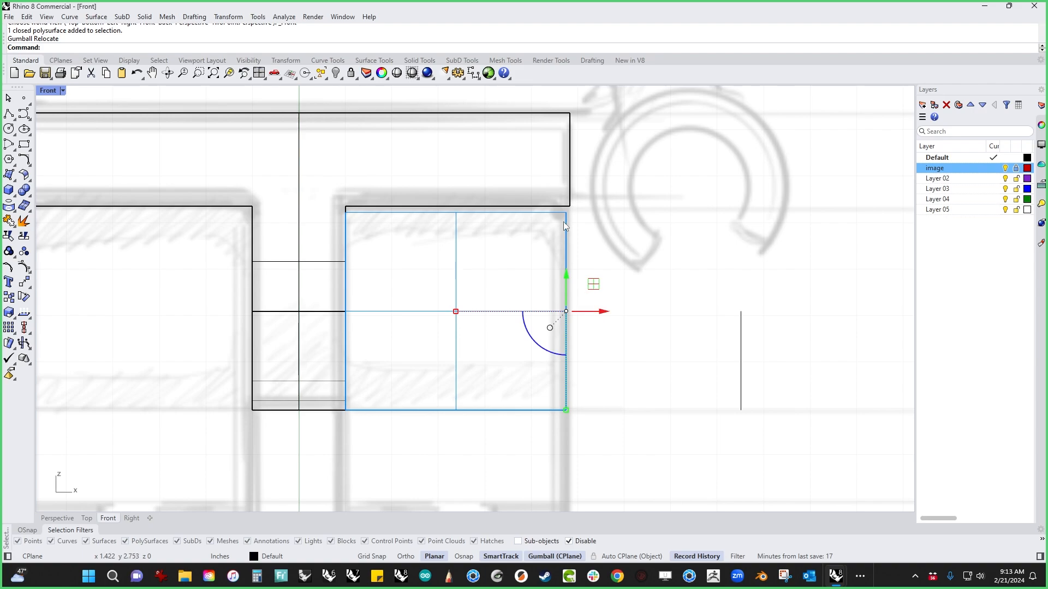
Move the hip cylinder outward so its outer end lines up with the T block's side edge, leaving a gap beside the stem.
scroll(566, 219, "up", 5)
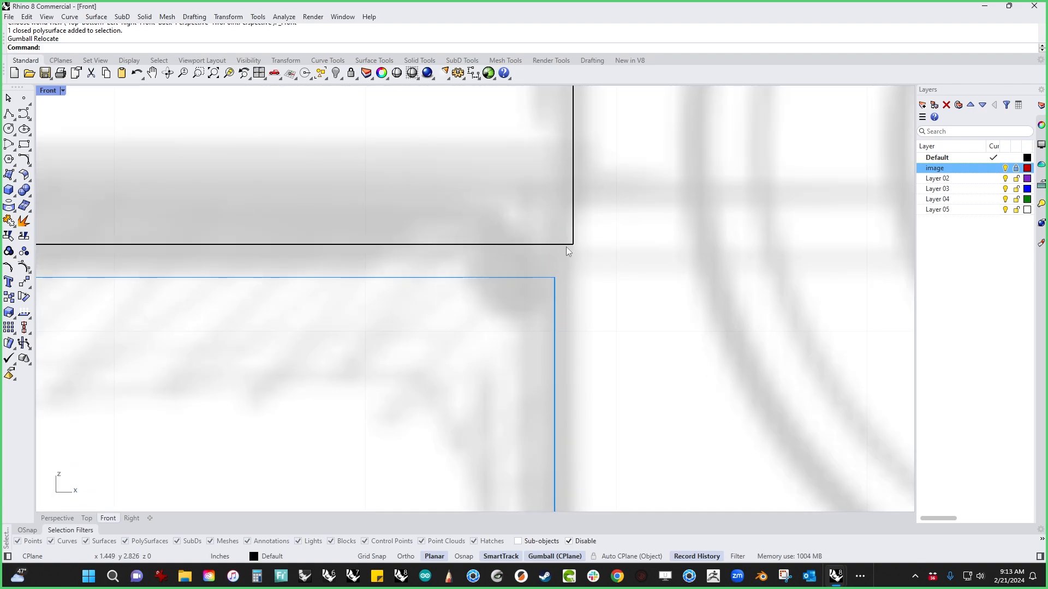
scroll(546, 252, "down", 8)
left_click_drag(582, 411, 551, 250)
key("Escape")
scroll(597, 294, "down", 5)
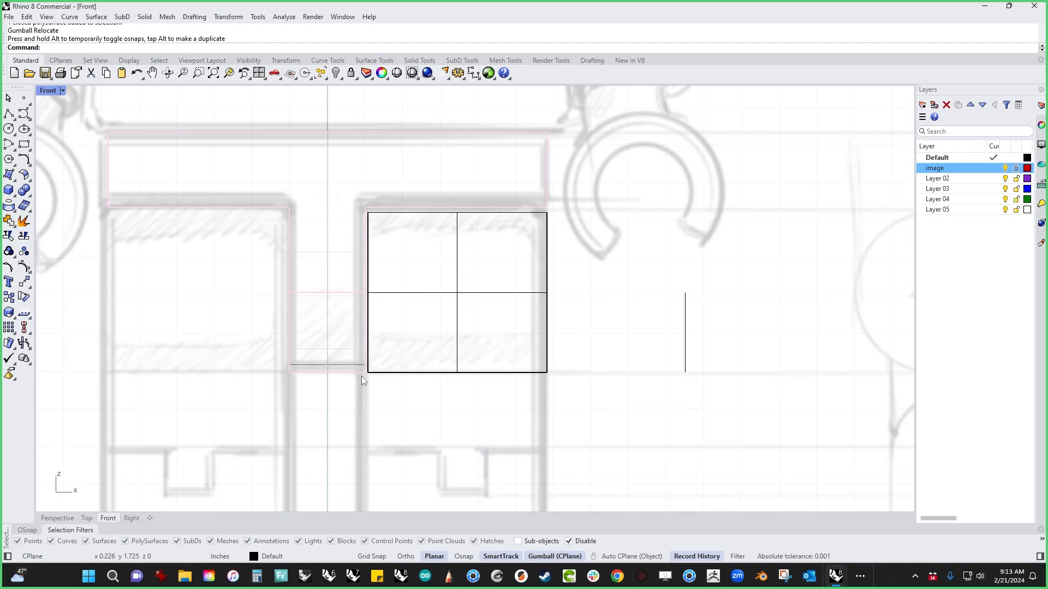
scroll(377, 215, "up", 5)
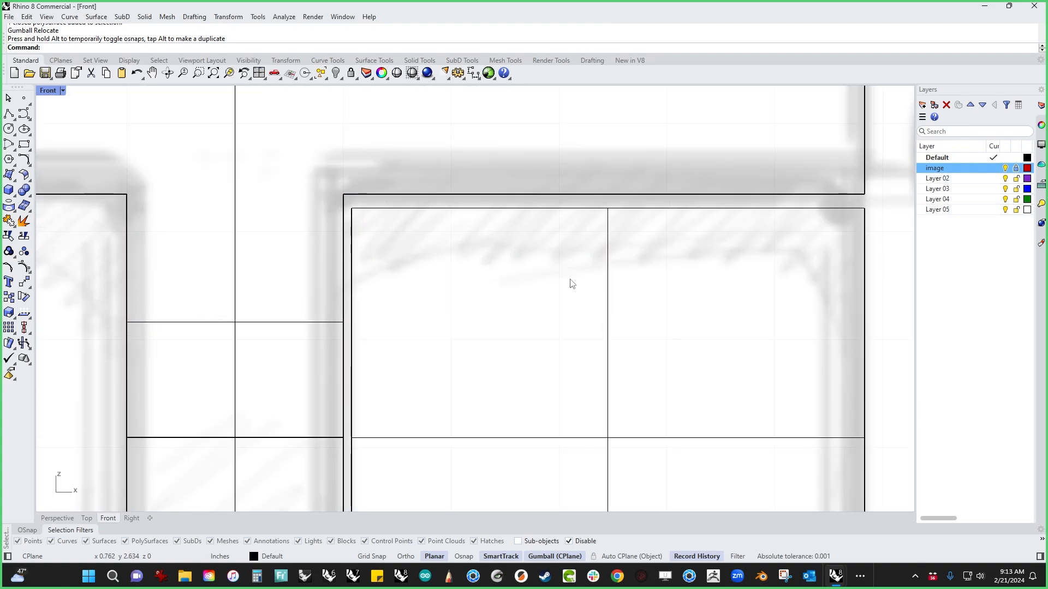
scroll(379, 262, "down", 5)
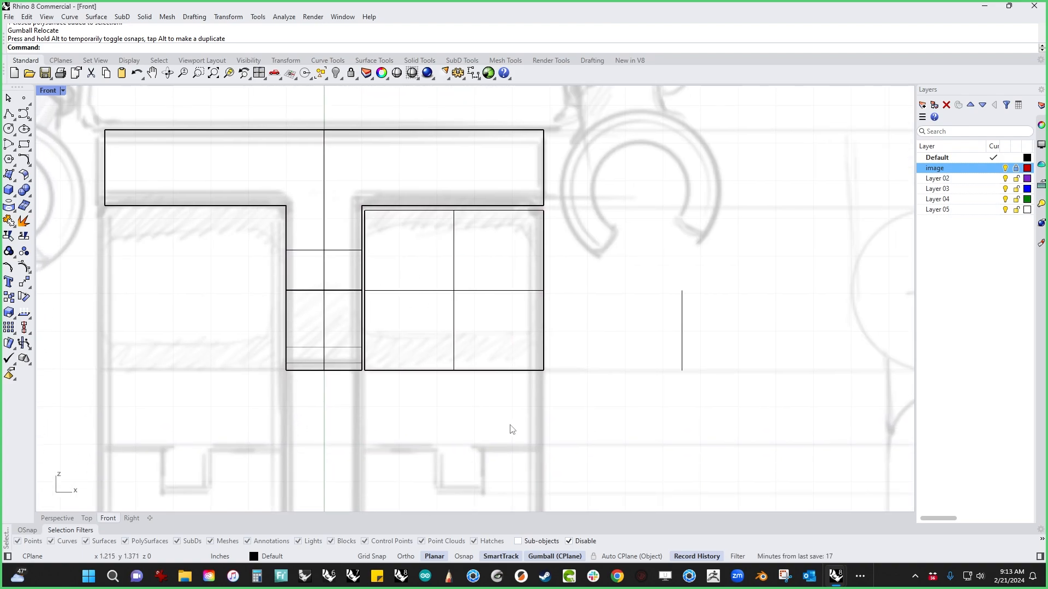
scroll(496, 388, "down", 6)
right_click_drag(497, 389, 508, 376)
key("F4")
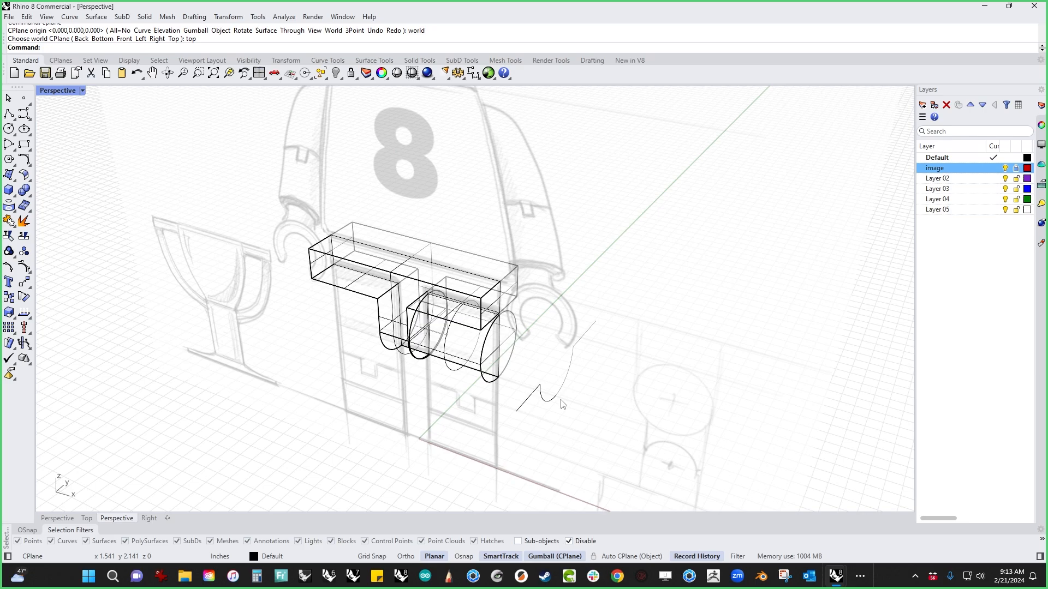
mouse_move(564, 408)
right_mouse_down()
mouse_move(529, 407)
mouse_move(554, 393)
right_mouse_up()
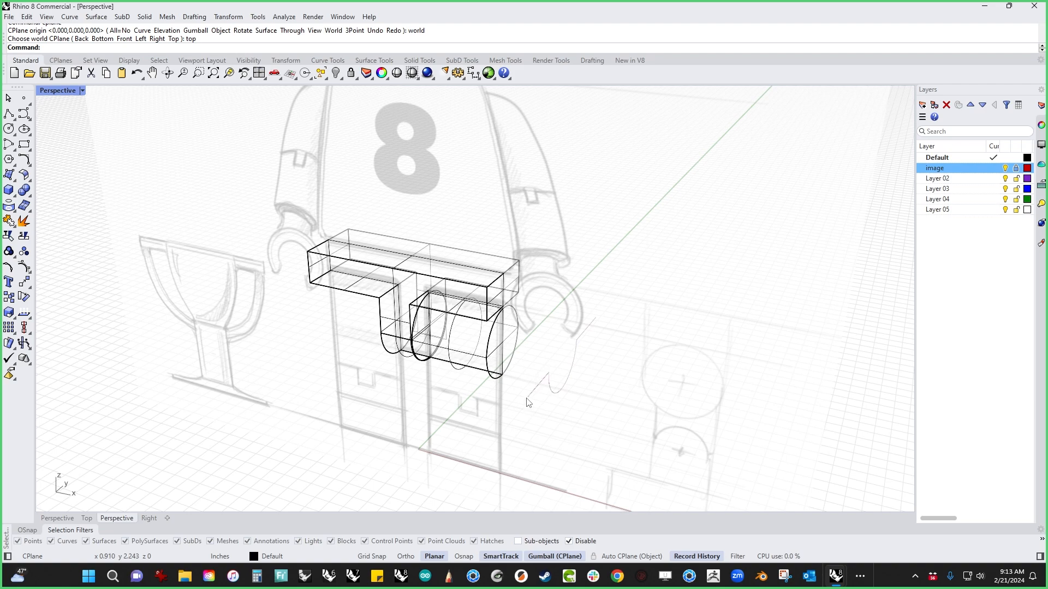
key("ctrl+F3")
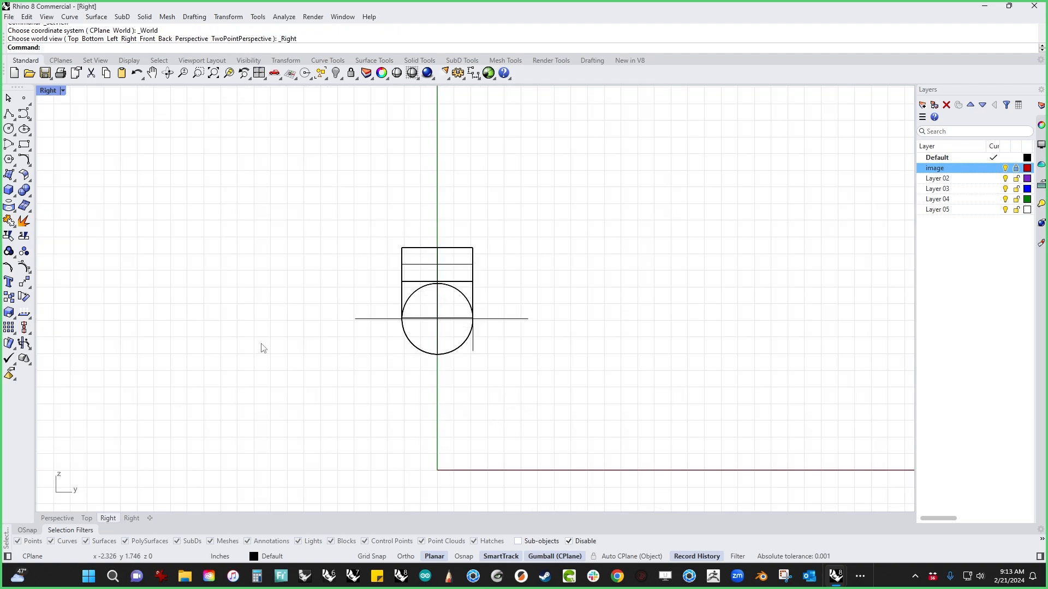
left_click(9, 113)
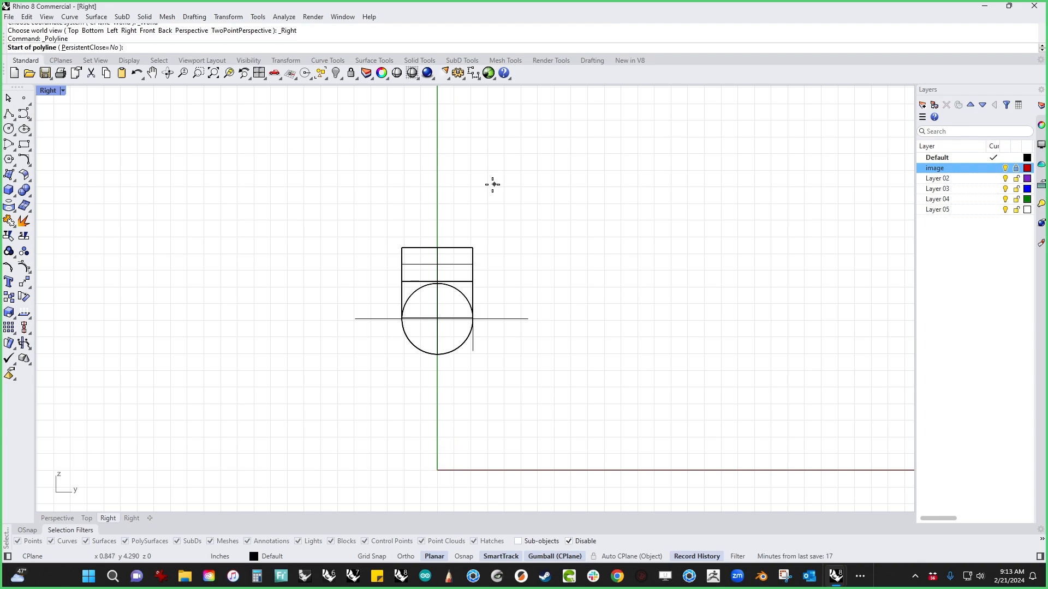
left_click(494, 184)
left_click(282, 184)
left_click(347, 170)
left_click(331, 211)
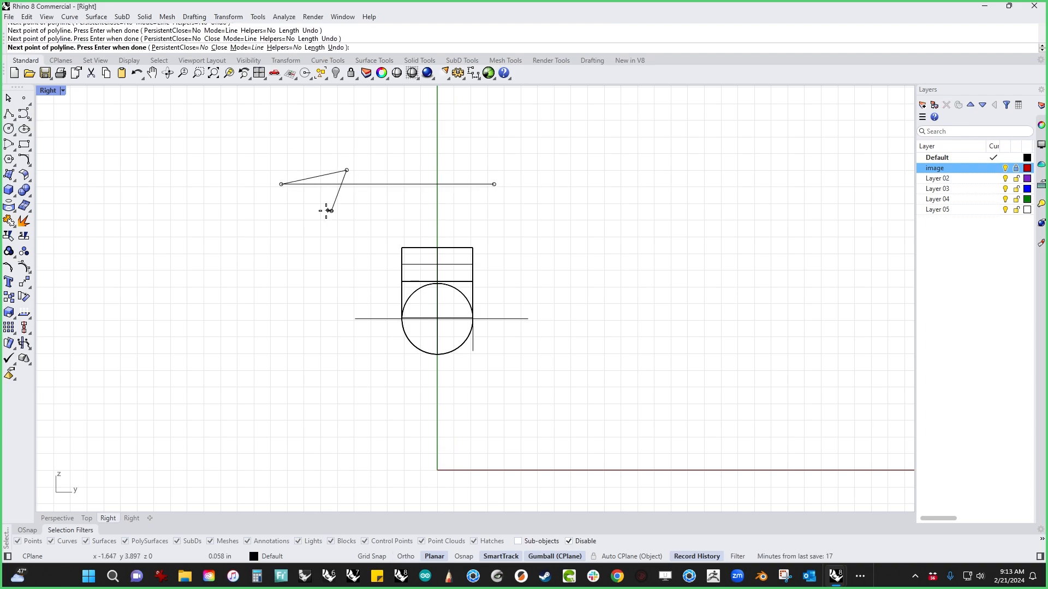
key("Return")
left_click_drag(375, 136, 247, 259)
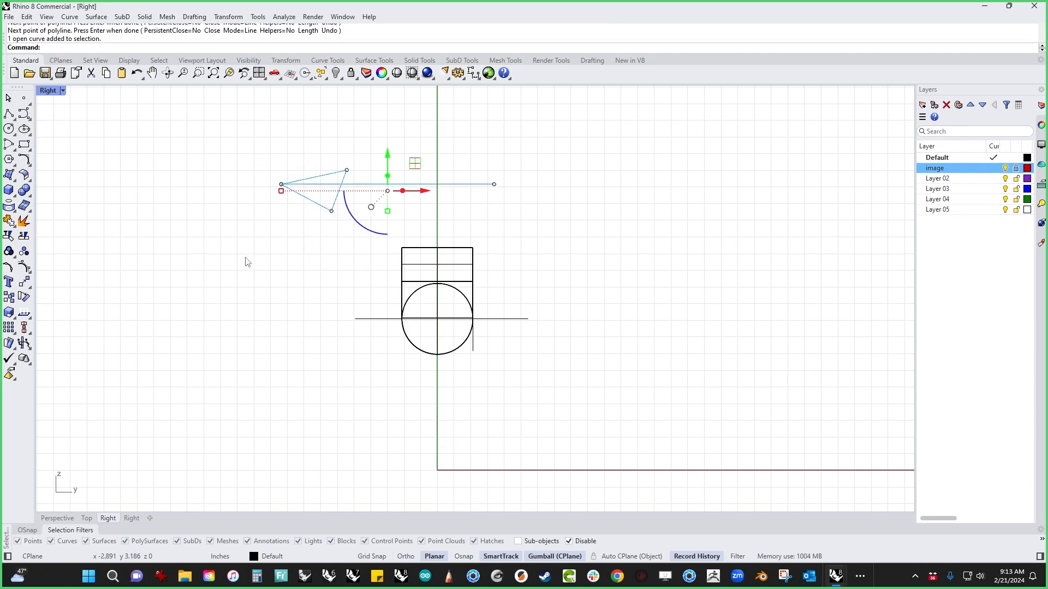
key("Delete")
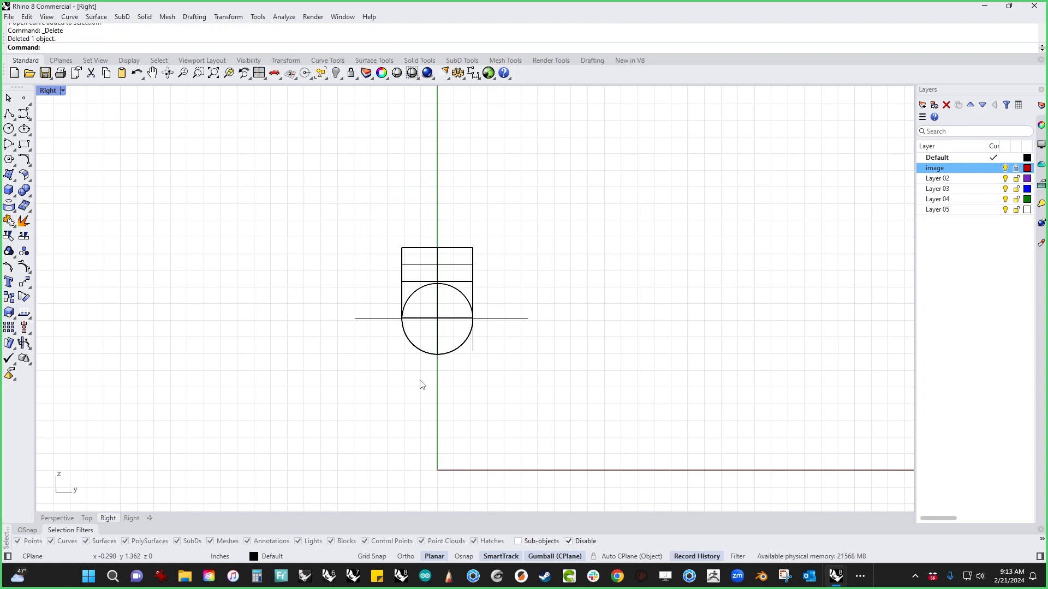
Isolate the hip cylinder, hiding all other modeled objects.
key("F4")
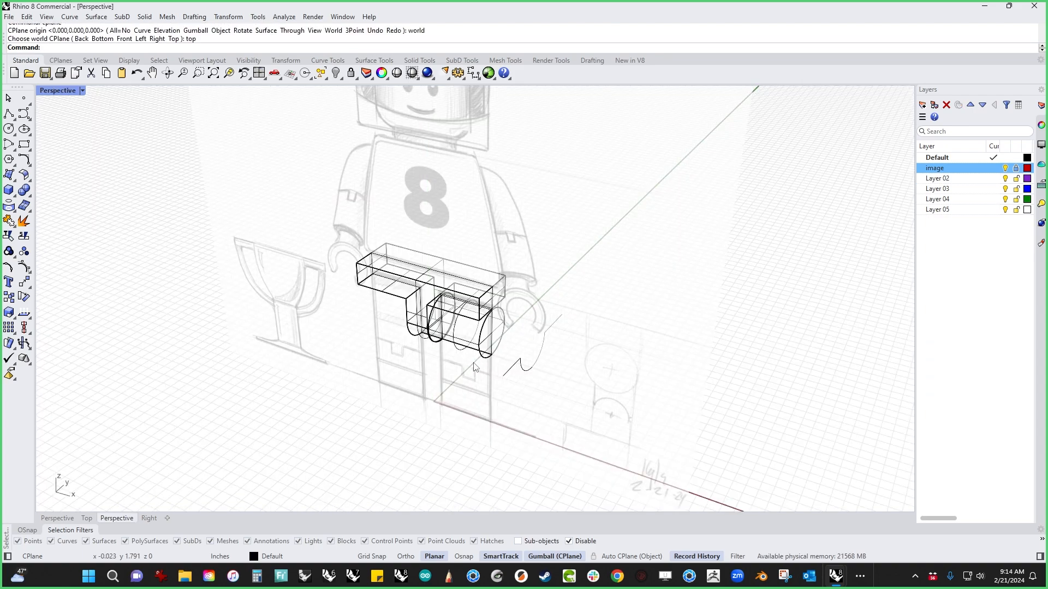
scroll(474, 367, "up", 3)
left_click(507, 332)
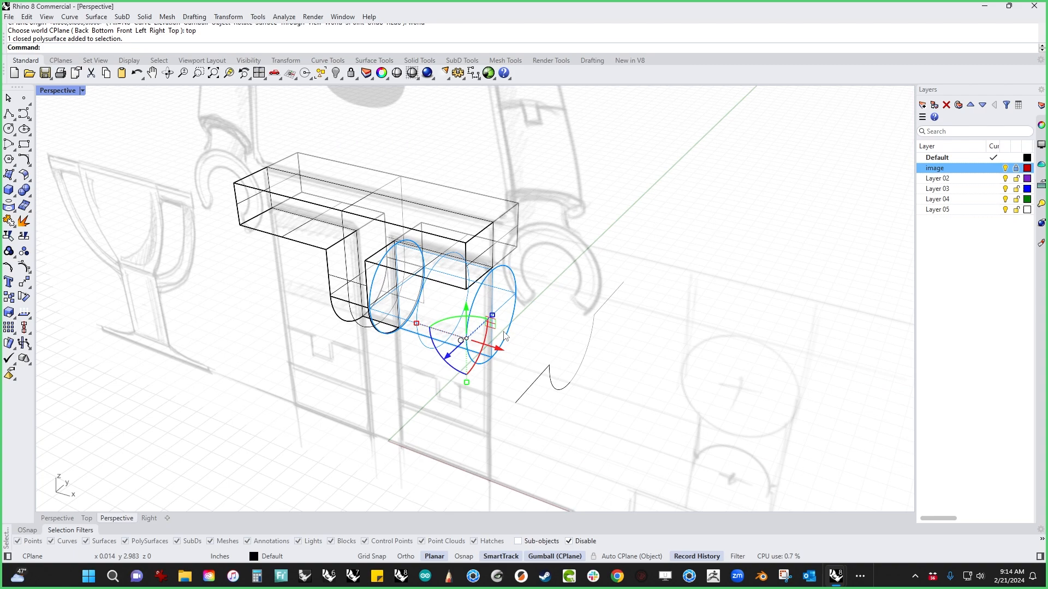
type("Isolate")
key("Return")
In the Right view, start the leg polyline at the hip cylinder's rear quadrant, down to the ground line and forward to about y -0.74.
key("ctrl+F2")
key("ctrl+F3")
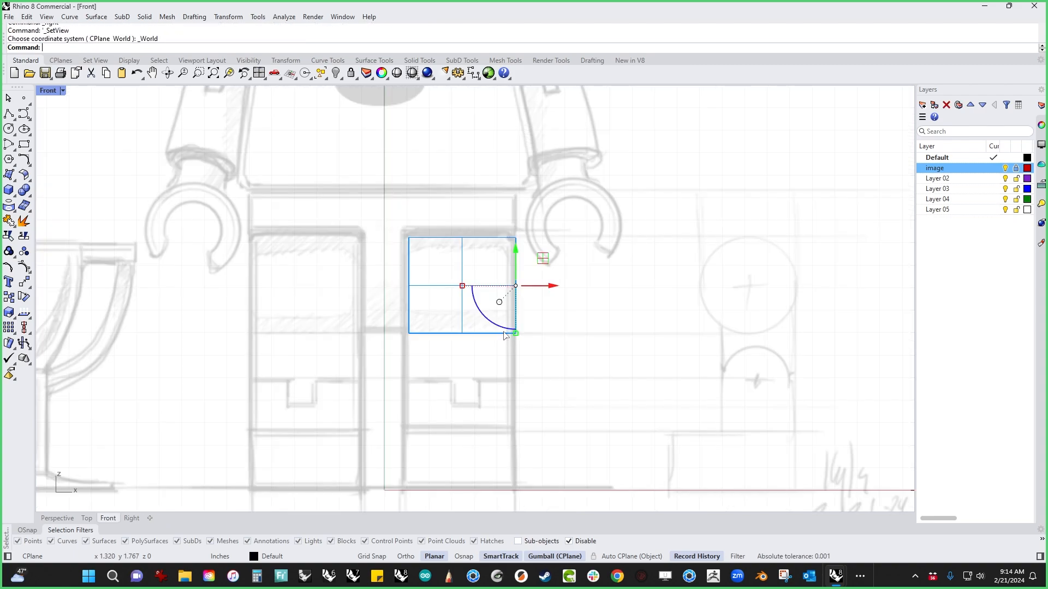
left_click(508, 381)
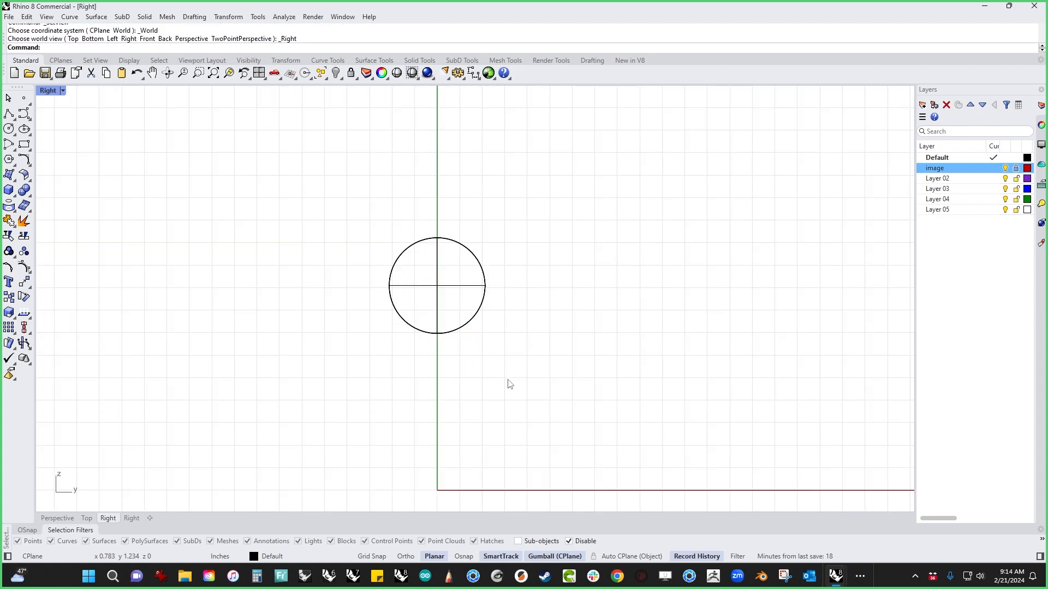
left_click(9, 113)
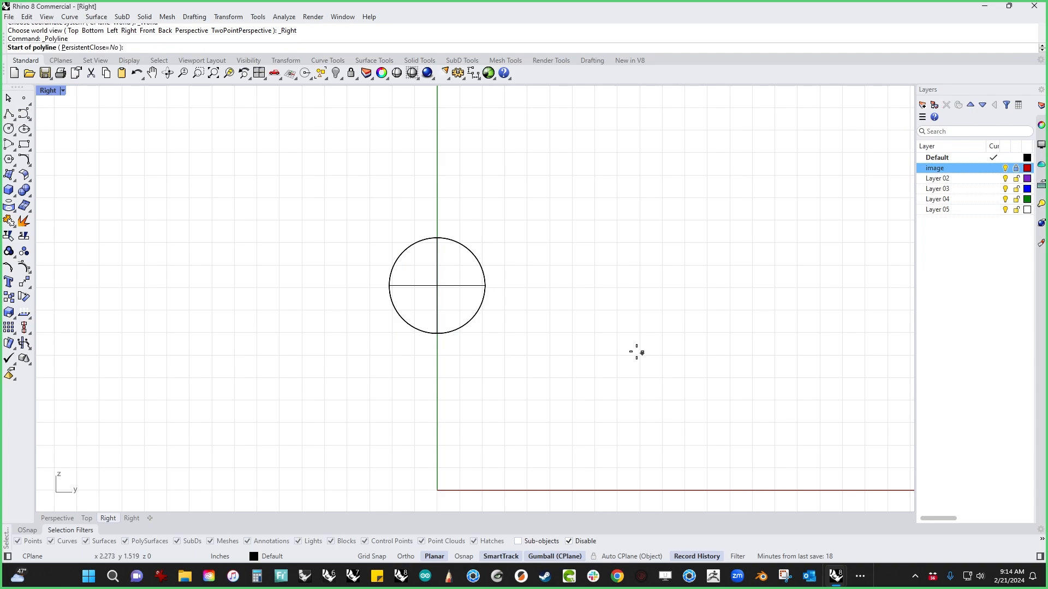
left_click(486, 286)
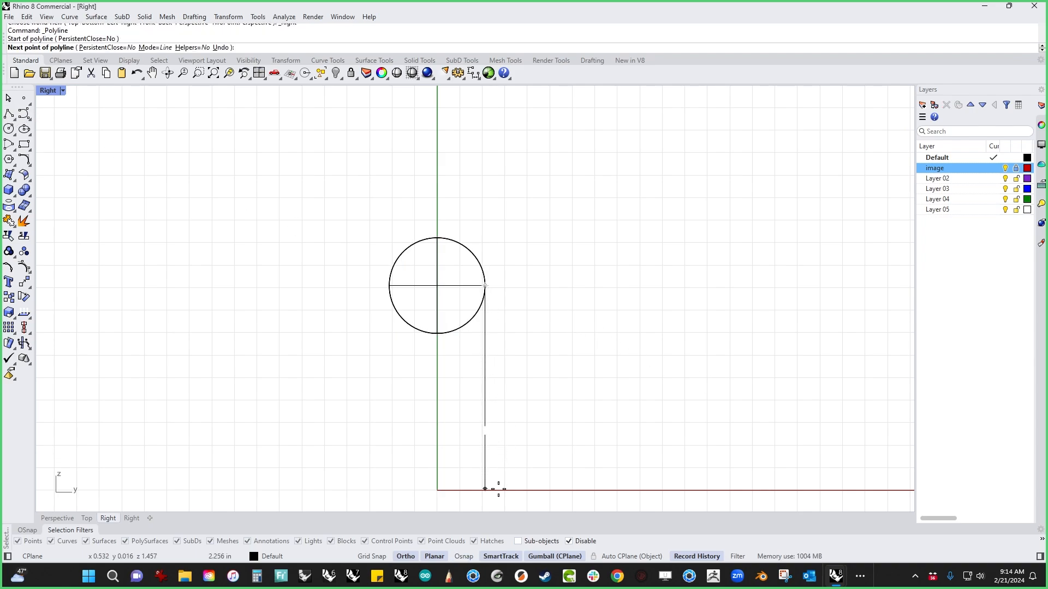
key("F8")
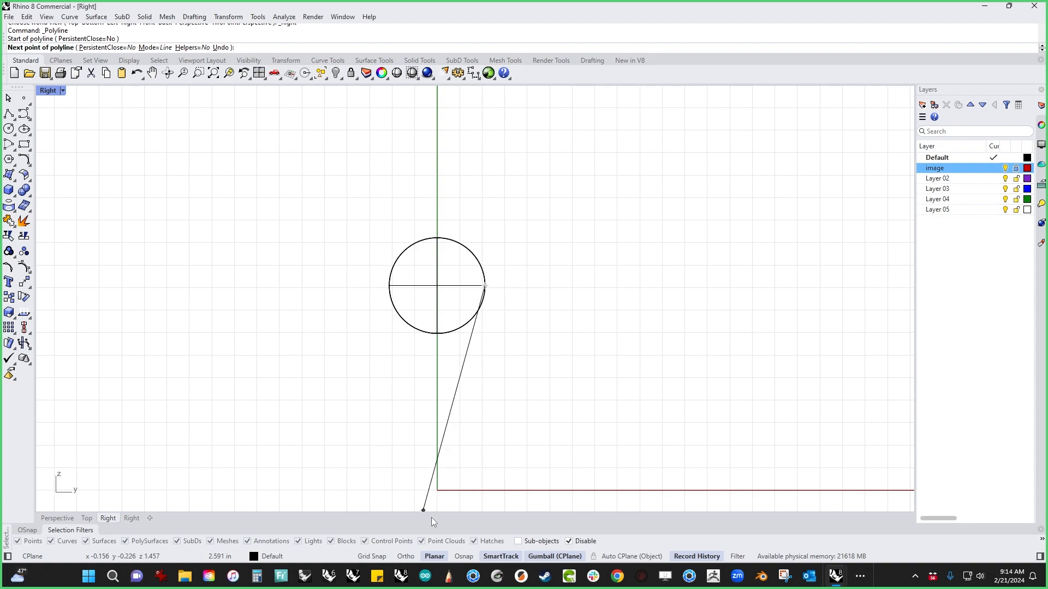
left_click(485, 490)
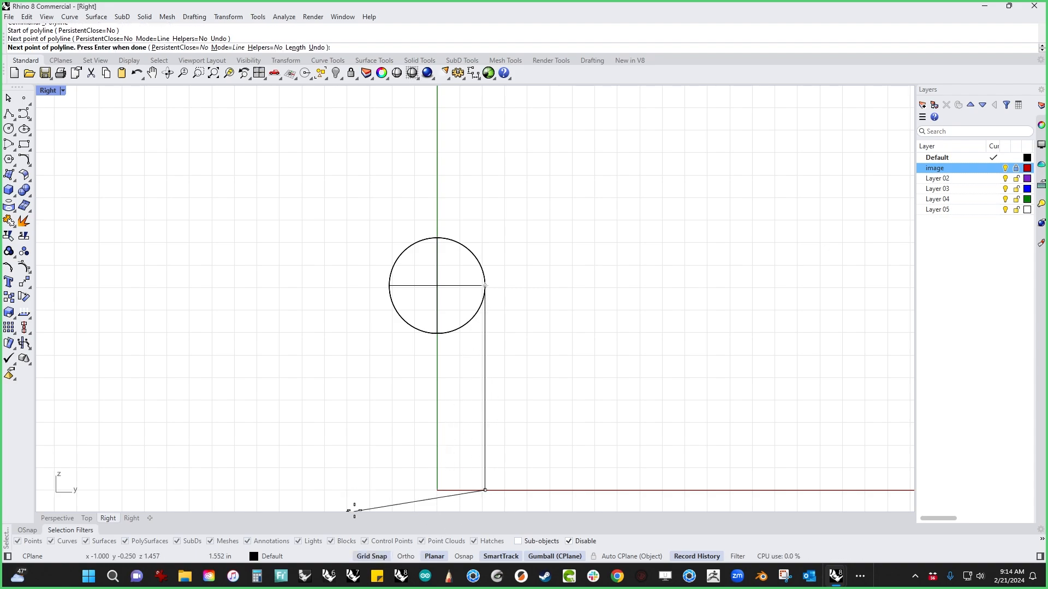
left_click(373, 556)
key("F8")
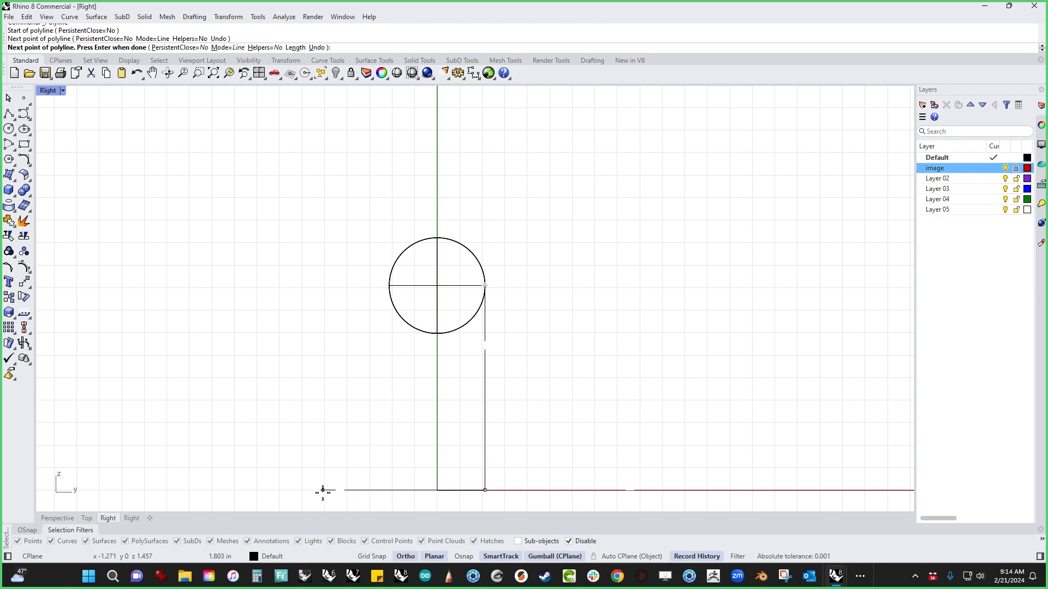
left_click(370, 495)
key("F8")
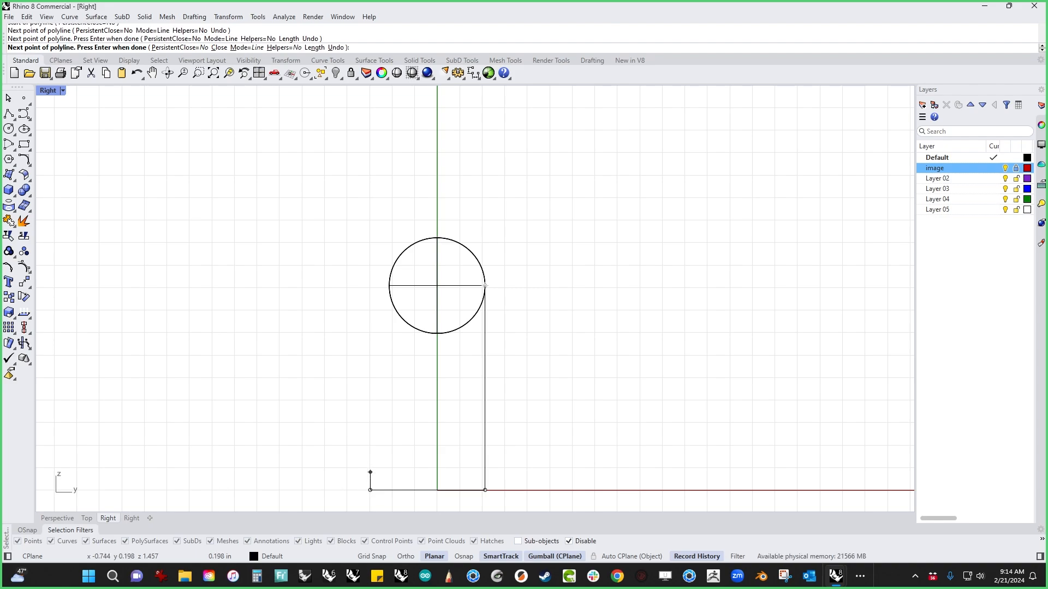
Add the toe's vertical segment about 0.65 in high, matching the foot's top line in the Front view sketch.
key("ctrl+F2")
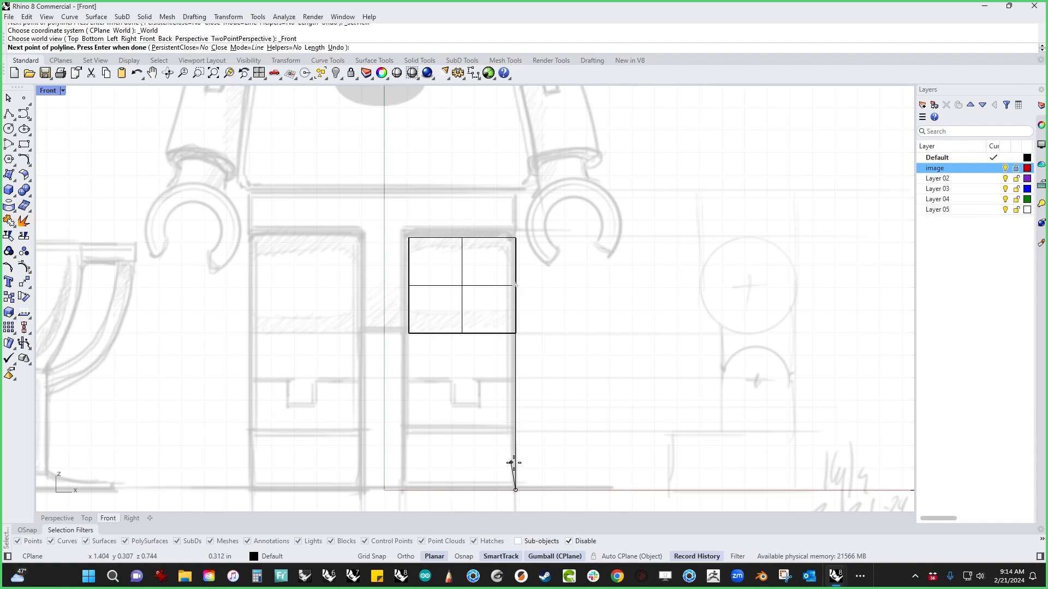
key("F8")
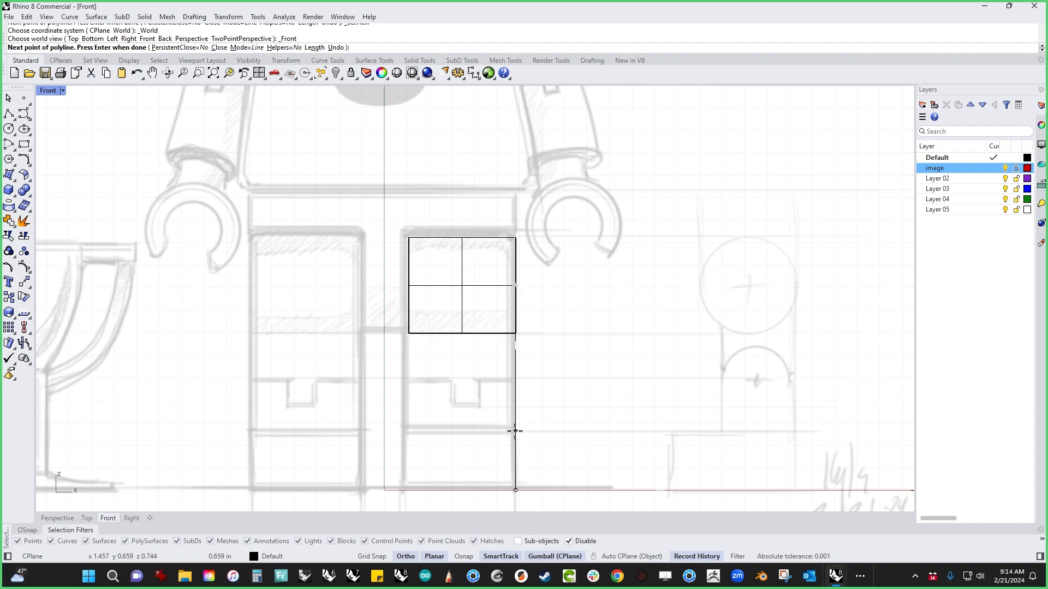
key("F8")
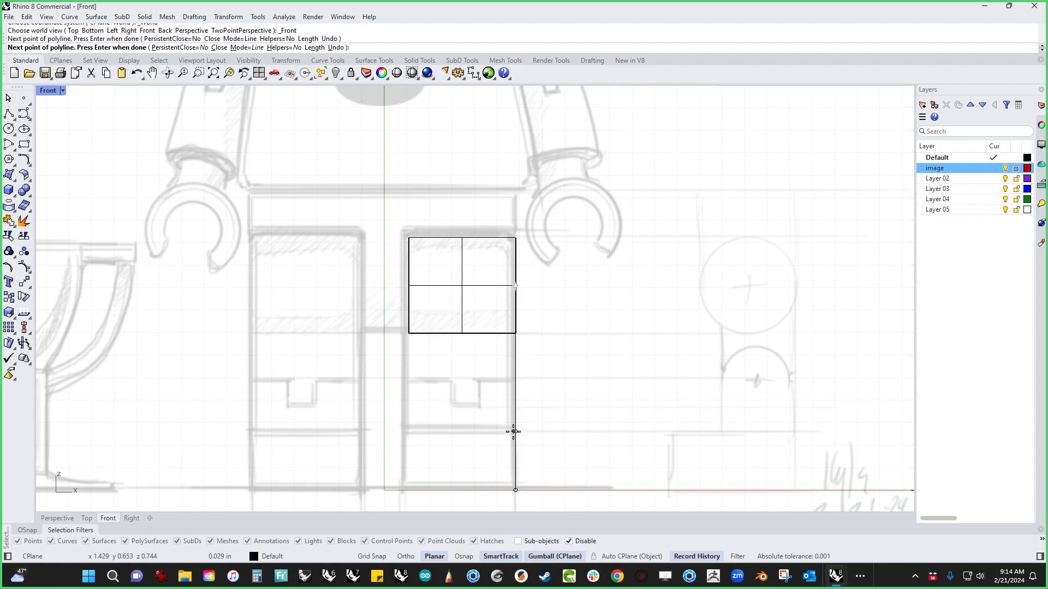
key("ctrl+F3")
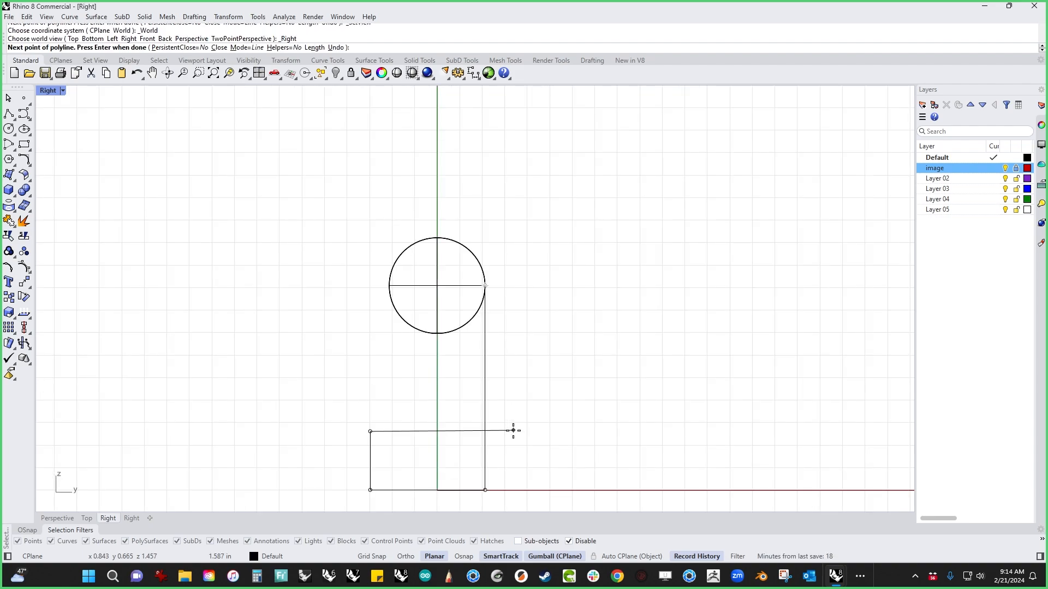
key("F8")
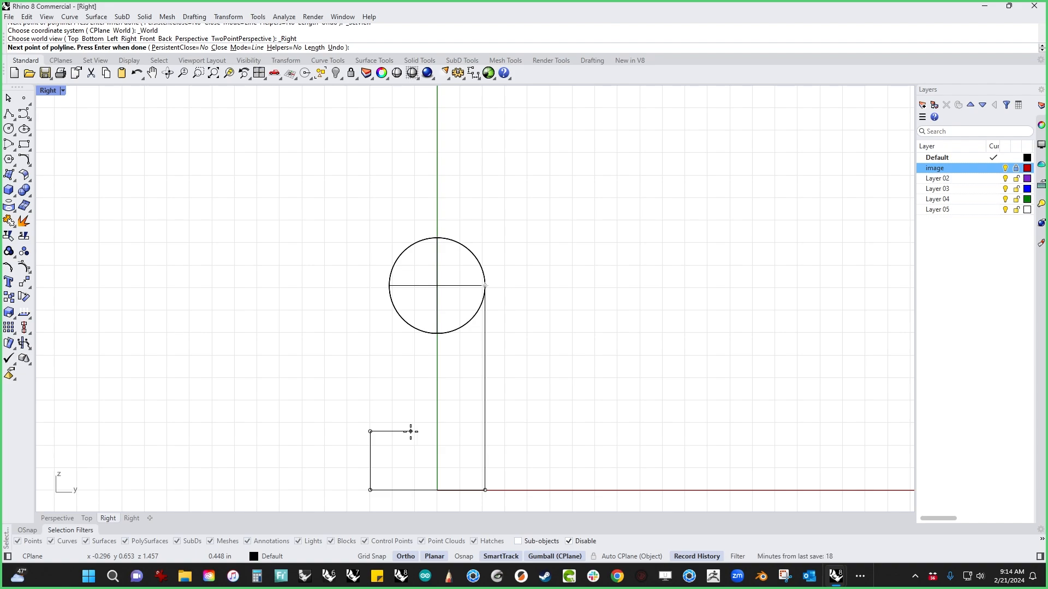
Finish the leg profile with a foot top about 0.45 in long, a vertical shin into the cylinder, and a closing segment.
left_click(411, 431)
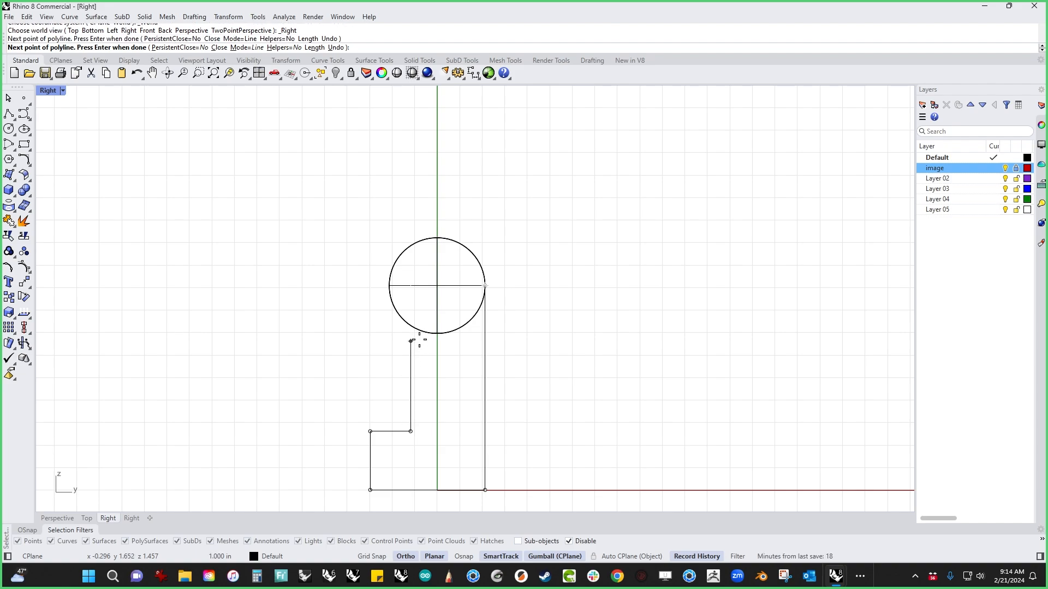
left_click(411, 303)
left_click(485, 285)
key("Return")
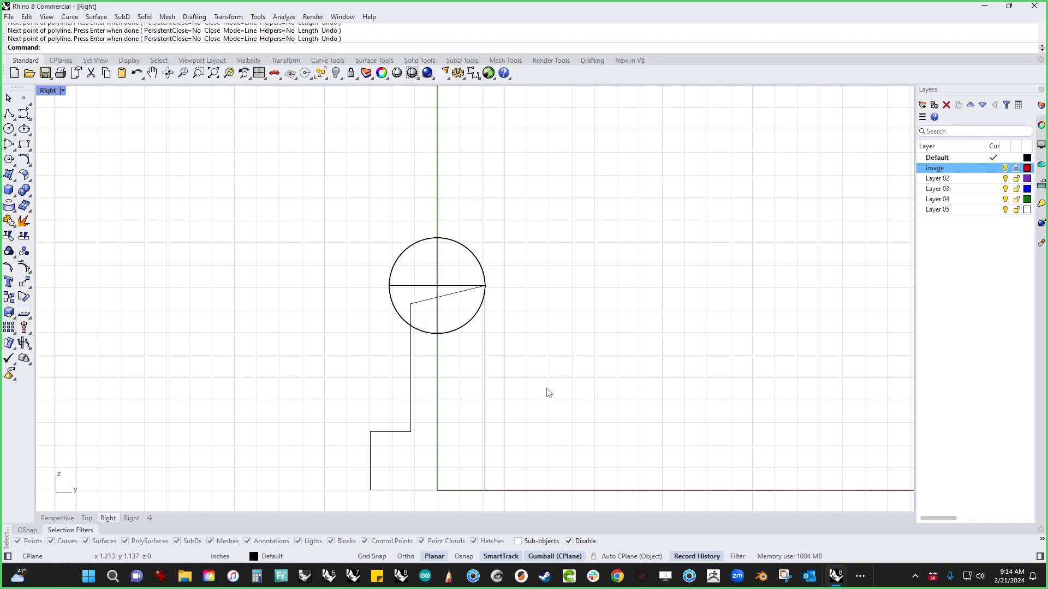
In the Perspective view, extrude the closed leg profile across to the hip cylinder's inner end with the gumball.
key("Return")
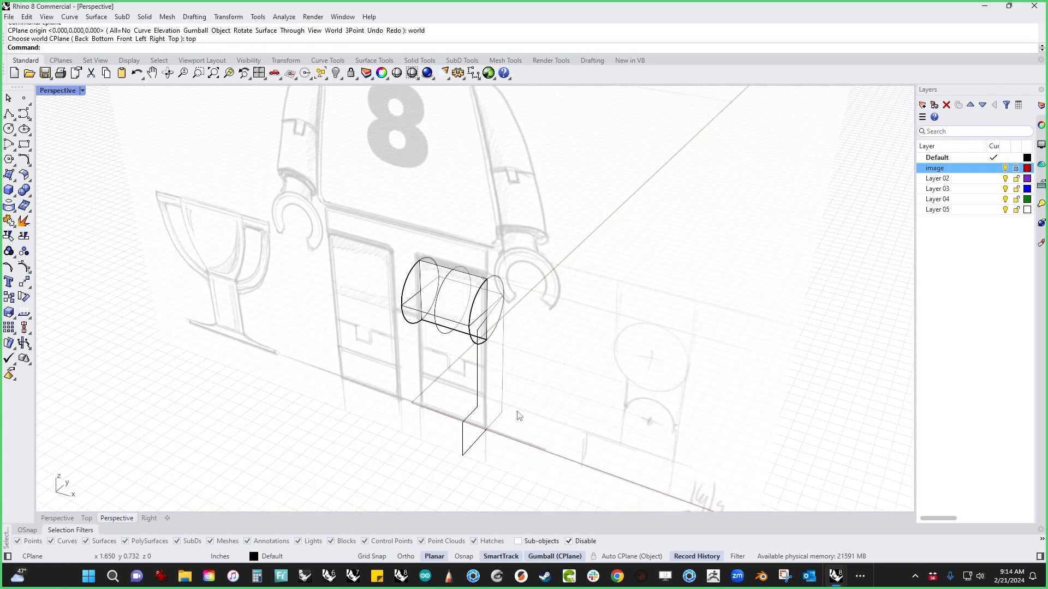
scroll(507, 425, "up", 2)
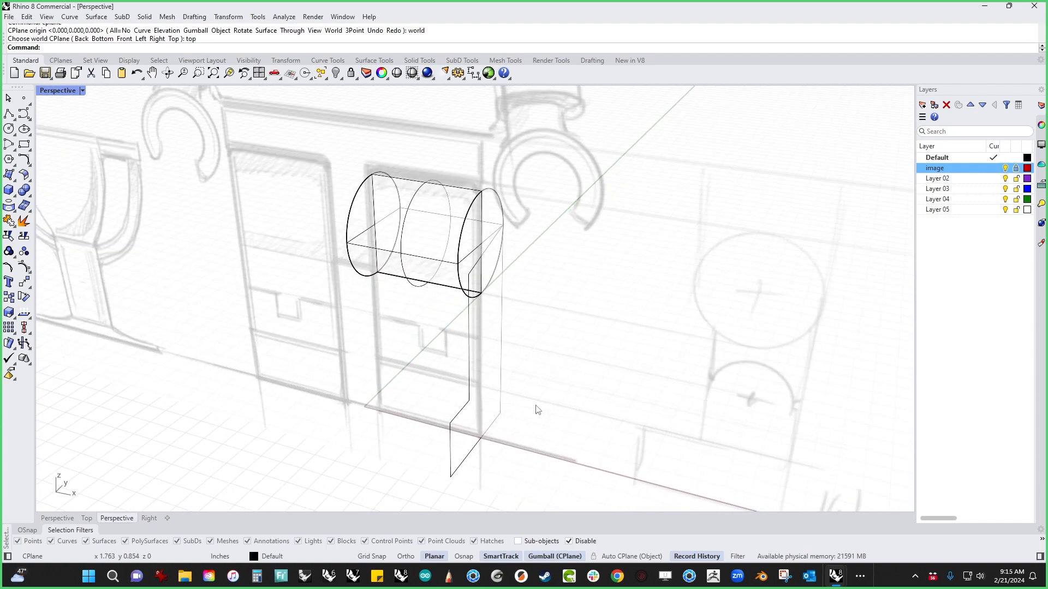
left_click(494, 431)
right_click_drag(538, 452, 562, 456, "shift")
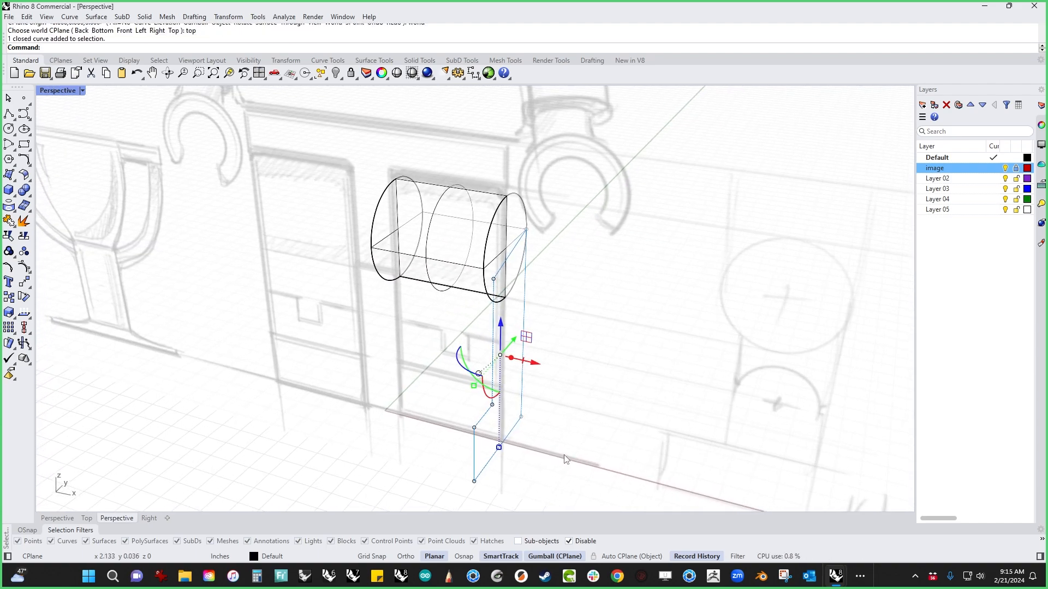
left_click_drag(511, 359, 404, 277)
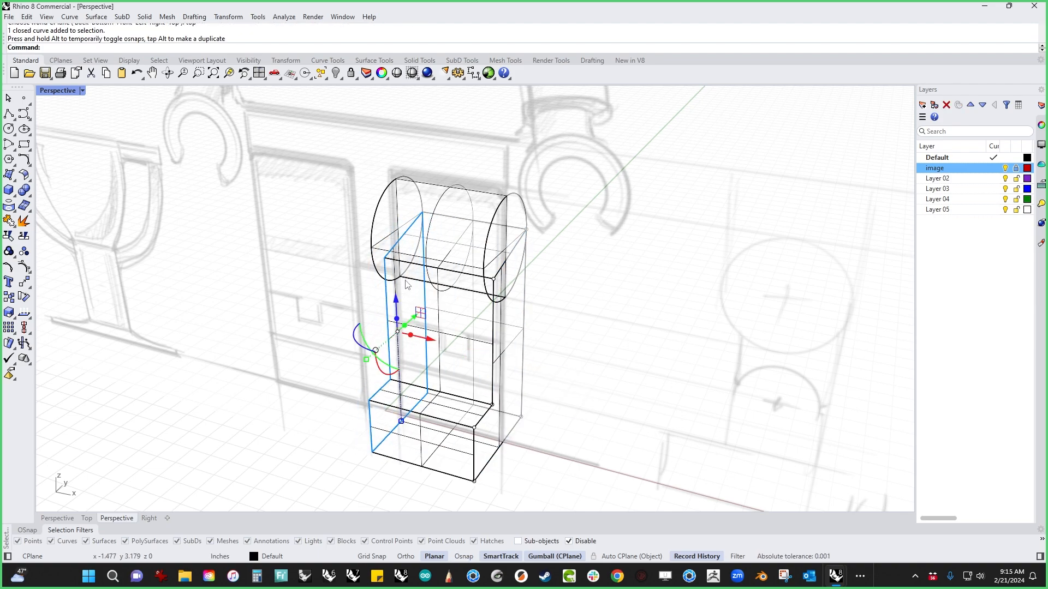
Set the Perspective viewport to Shaded display to show the leg and hip cylinder as solids.
middle_click(612, 366)
left_click(614, 327)
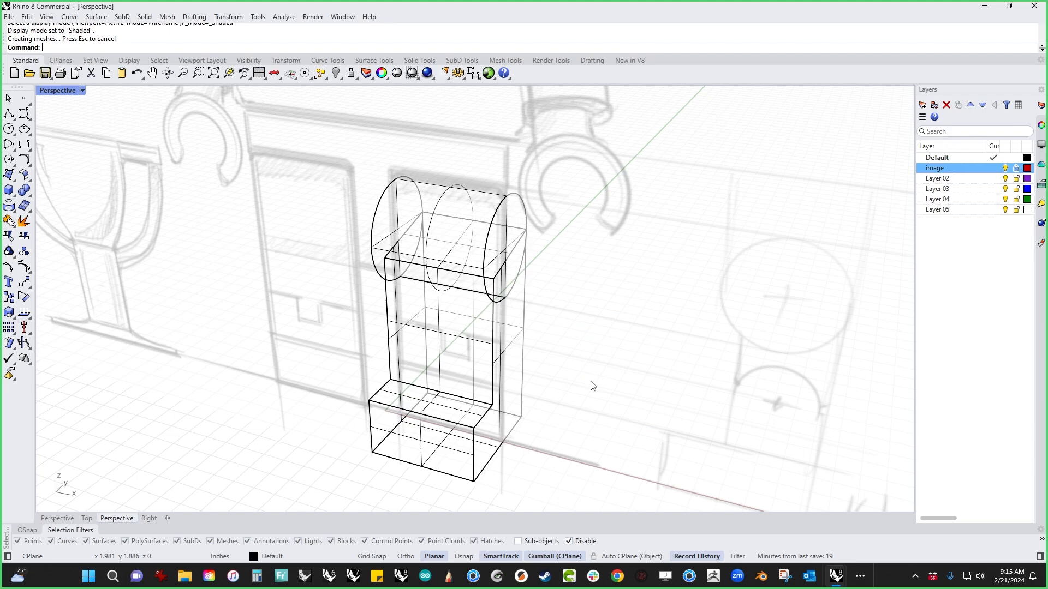
mouse_move(592, 386)
right_mouse_down()
mouse_move(526, 398)
mouse_move(700, 353)
mouse_move(536, 381)
mouse_move(509, 448)
right_mouse_up()
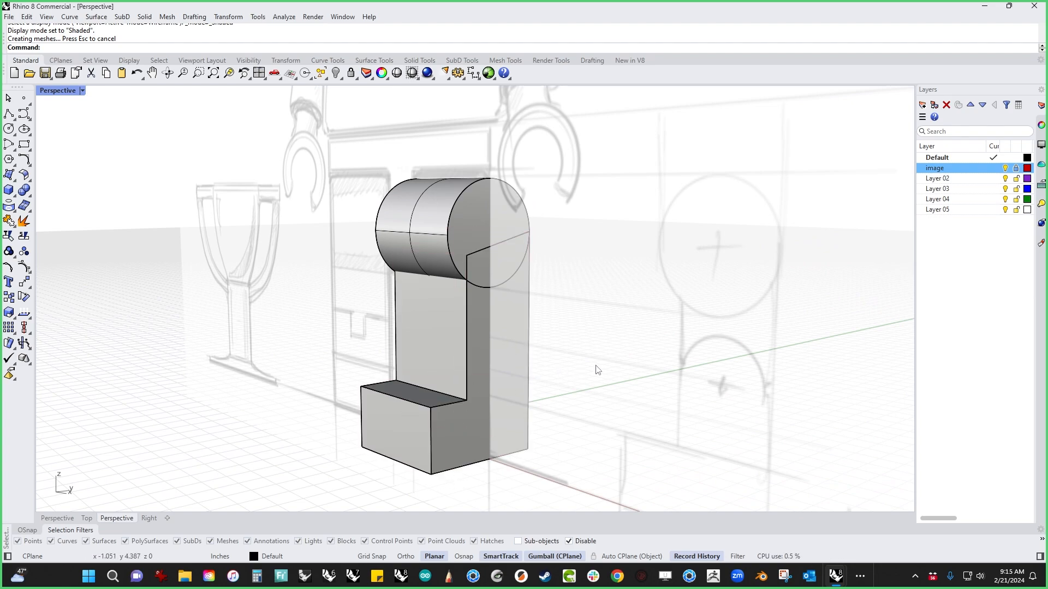
mouse_move(597, 370)
right_mouse_down()
mouse_move(598, 387)
mouse_move(588, 360)
right_mouse_up()
Boolean union the extruded leg block with the hip cylinder.
left_click(492, 408)
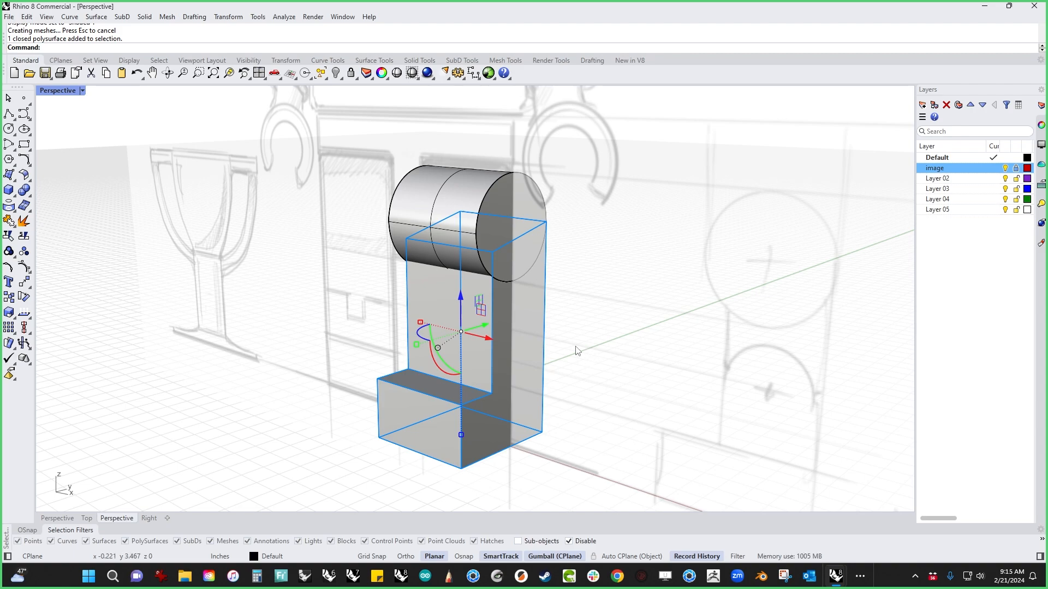
right_click_drag(593, 325, 595, 329)
left_click(508, 217, "shift")
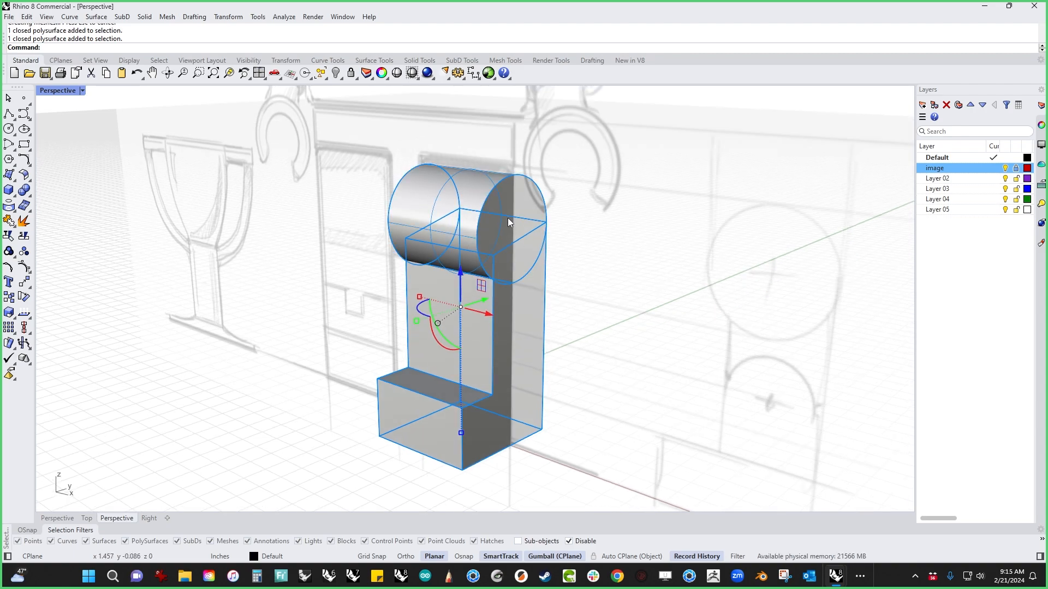
left_click(24, 190)
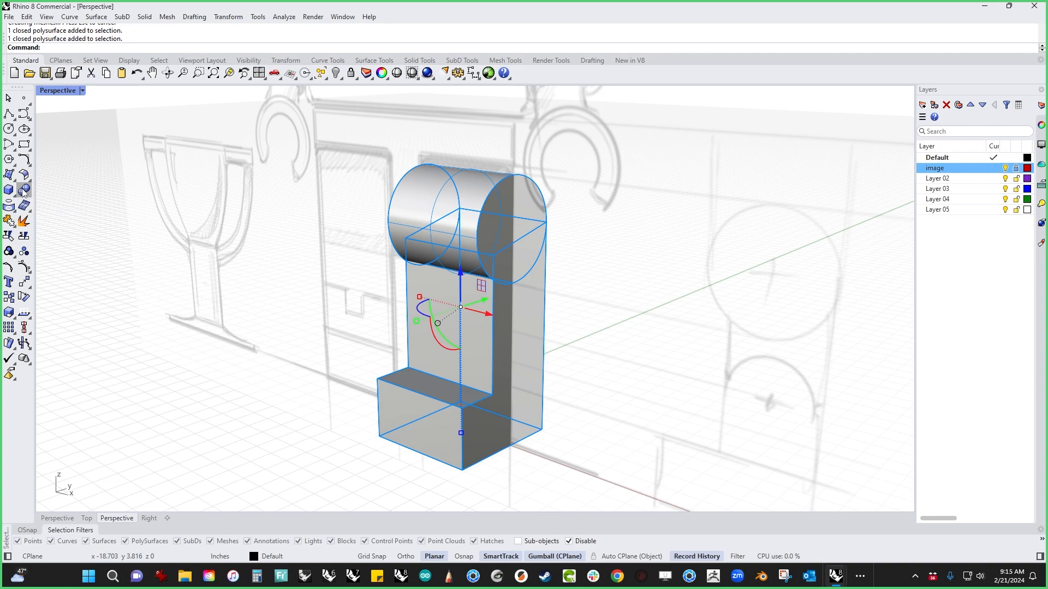
Check the separate faces on the leg's outer side and merge all coplanar faces of the joined leg with MergeAllCoplanarFaces.
right_click_drag(603, 304, 506, 286)
scroll(545, 256, "up", 4)
left_click(428, 182, "ctrl+shift")
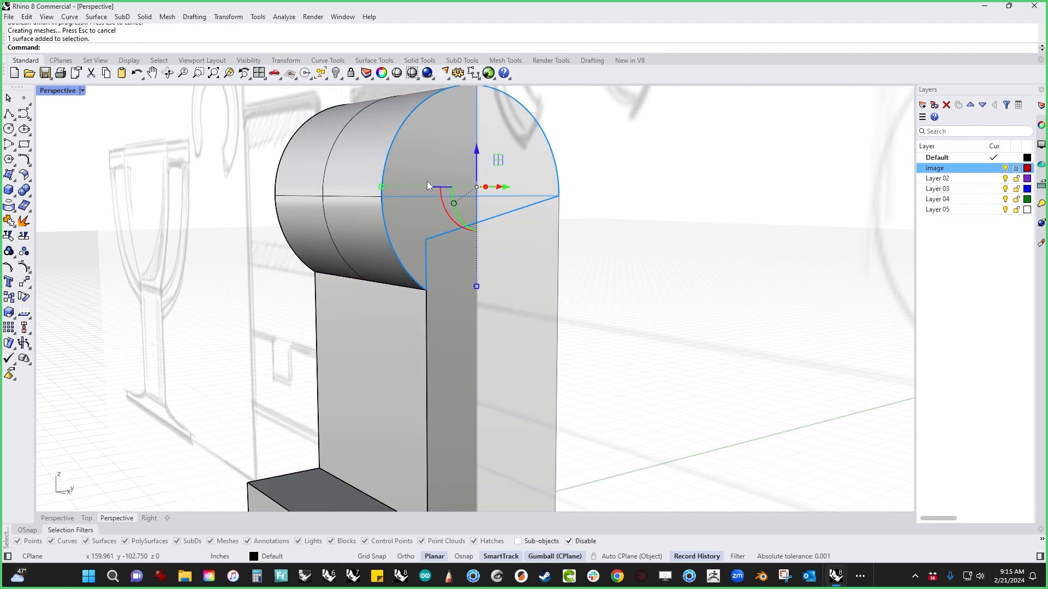
left_click(458, 284, "ctrl+shift")
scroll(551, 278, "down", 4)
mouse_move(611, 324)
right_mouse_down("shift")
mouse_move(611, 299)
mouse_move(602, 316)
right_mouse_up("shift")
left_click(612, 299)
left_click(492, 428)
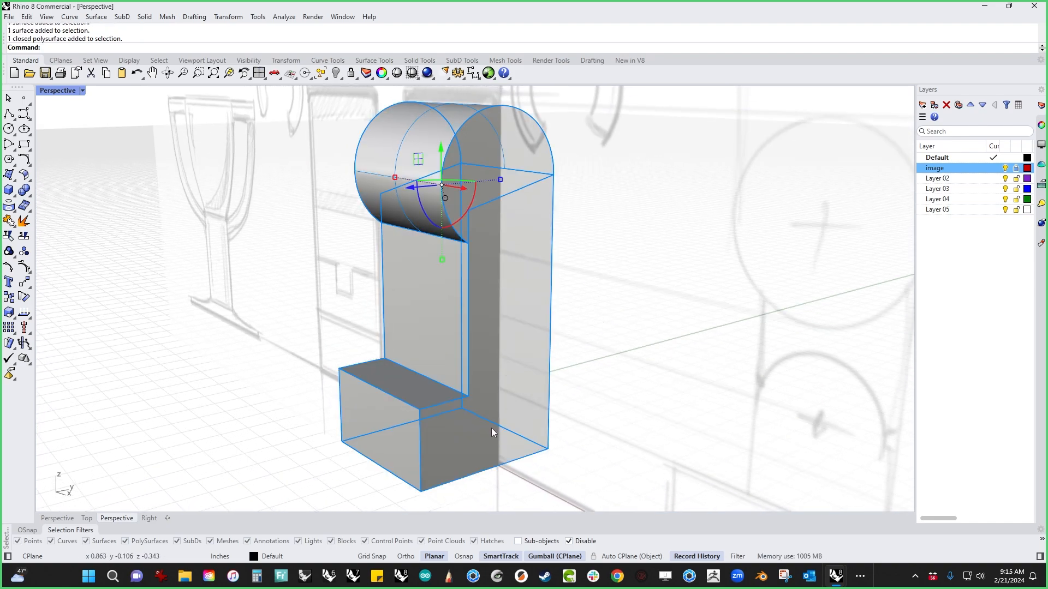
type("Mer")
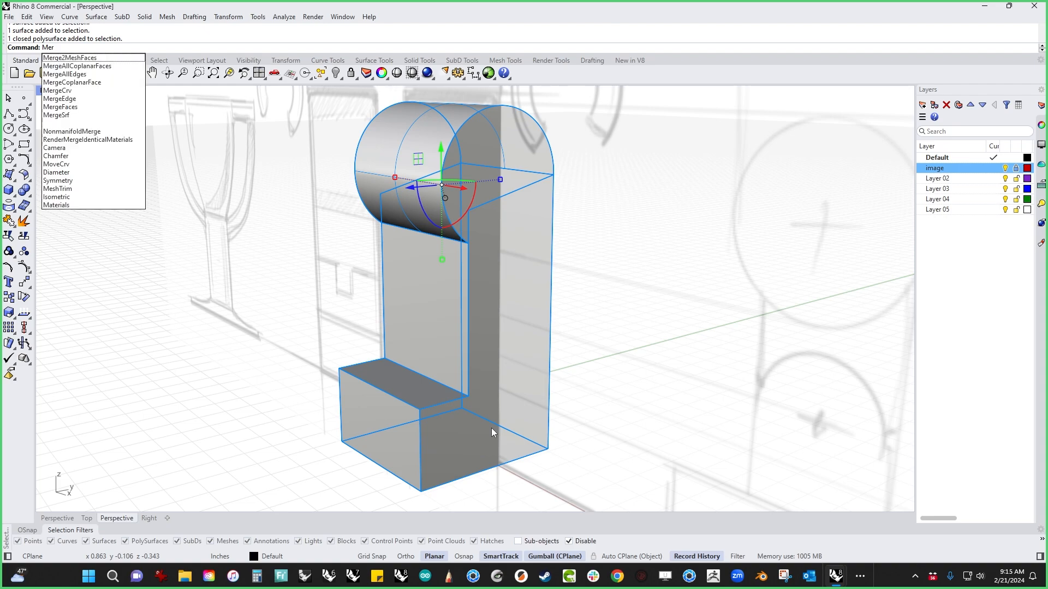
left_click(83, 68)
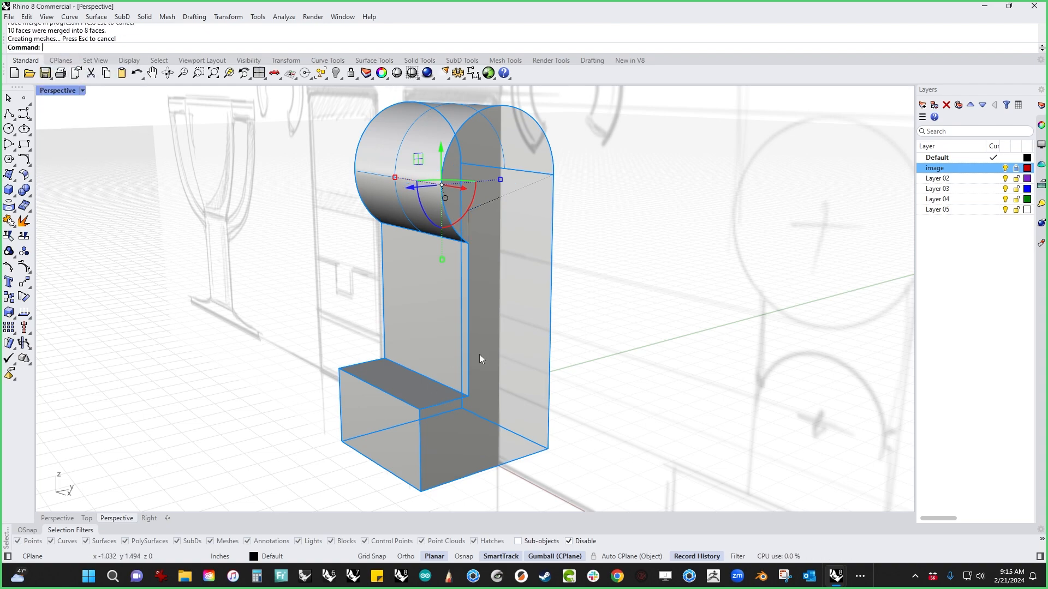
Delete the leftover leg profile curve while keeping the solid leg.
right_click_drag(479, 355, 604, 391)
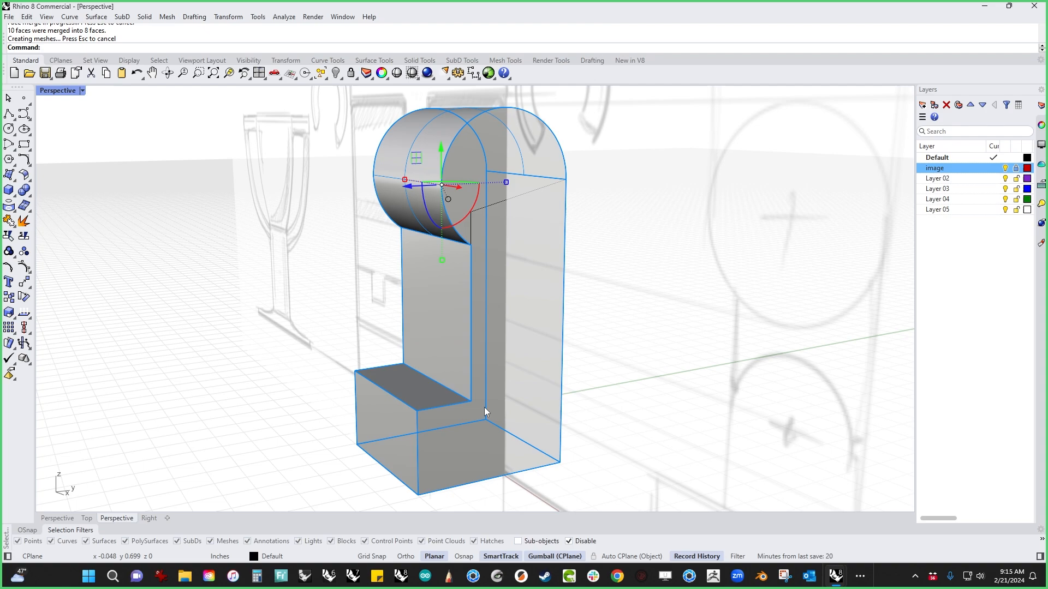
left_click(490, 204)
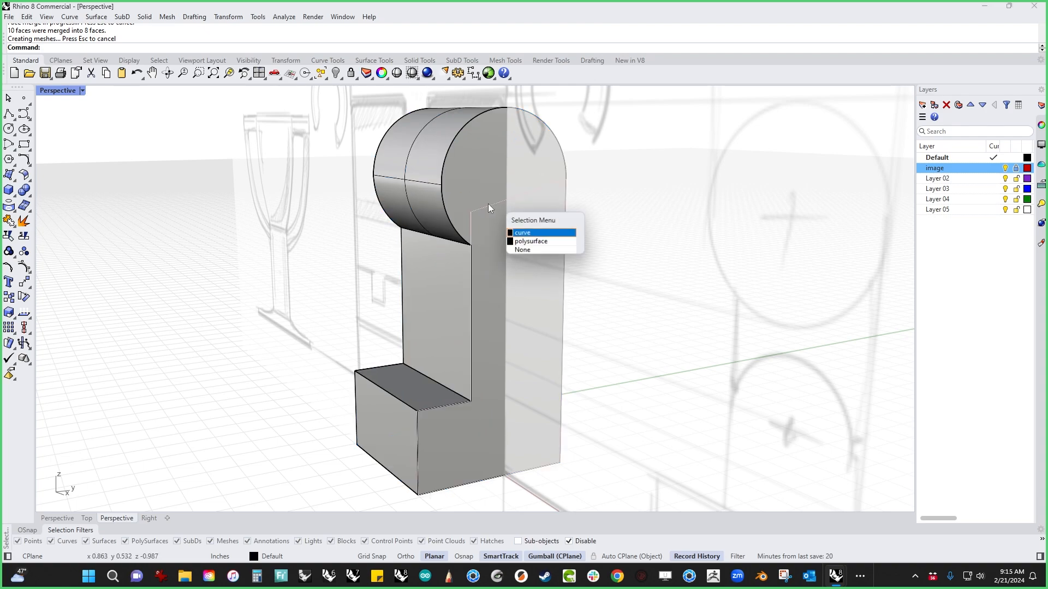
left_click(519, 233)
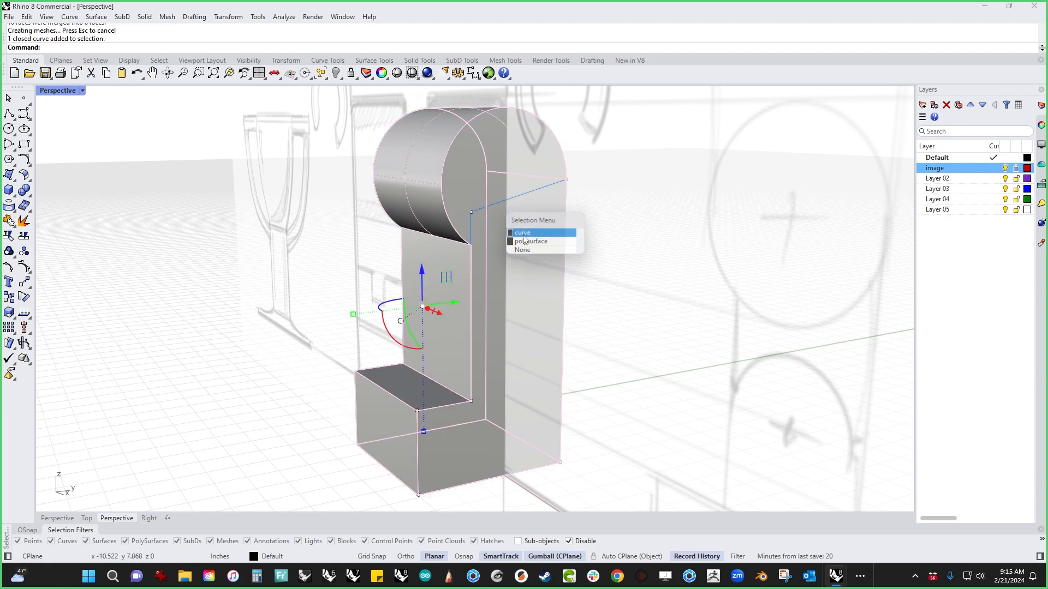
left_click(597, 253)
right_click_drag(597, 253, 637, 277)
left_click(490, 219)
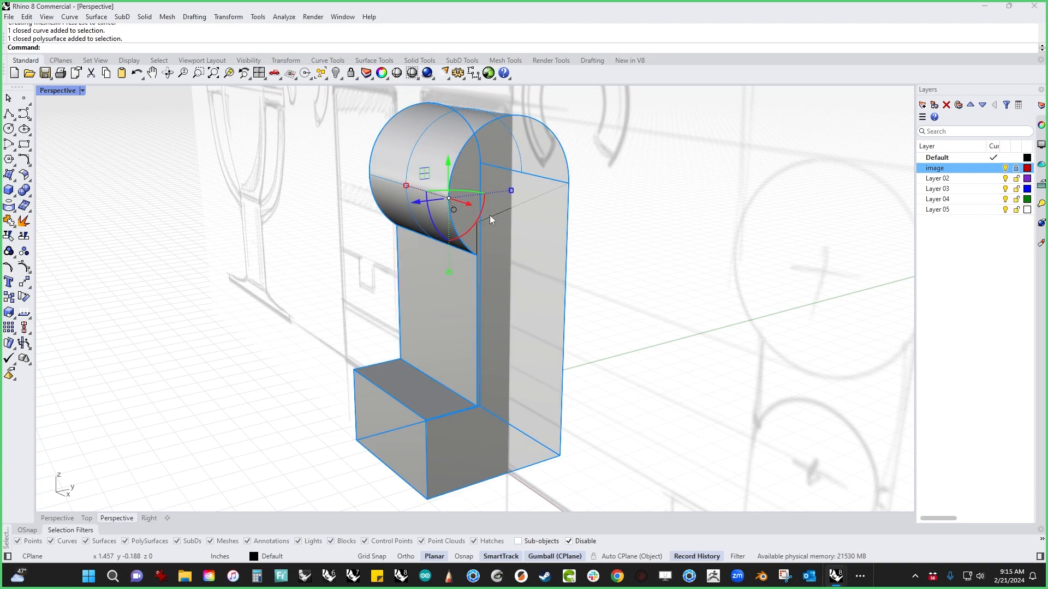
left_click(494, 220)
key("Delete")
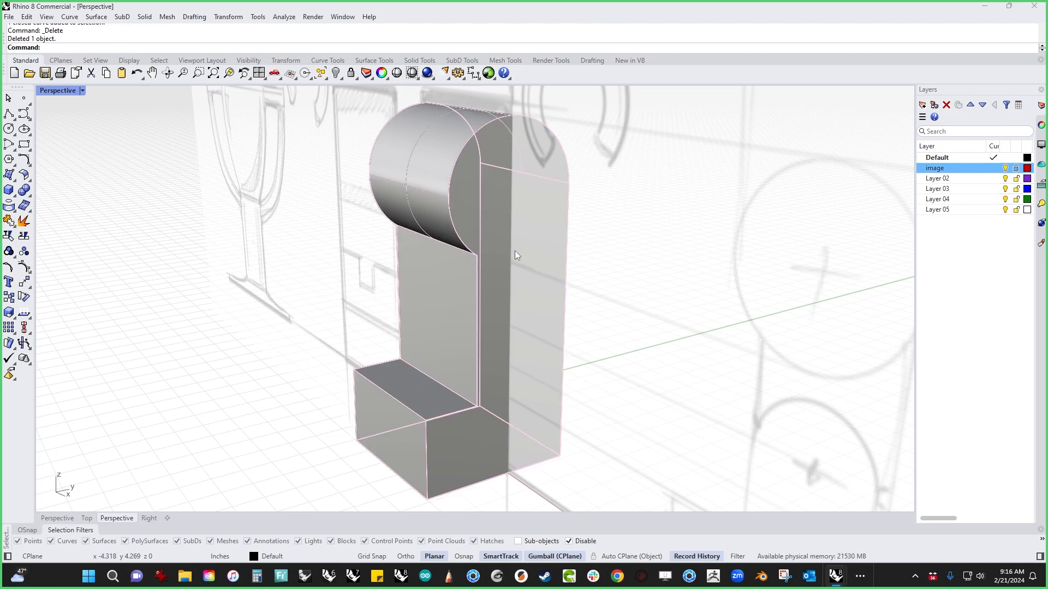
In the Right view, draw a diameter circle spanning from the front edge to the back edge of the leg at knee height.
right_click_drag(515, 250, 625, 432)
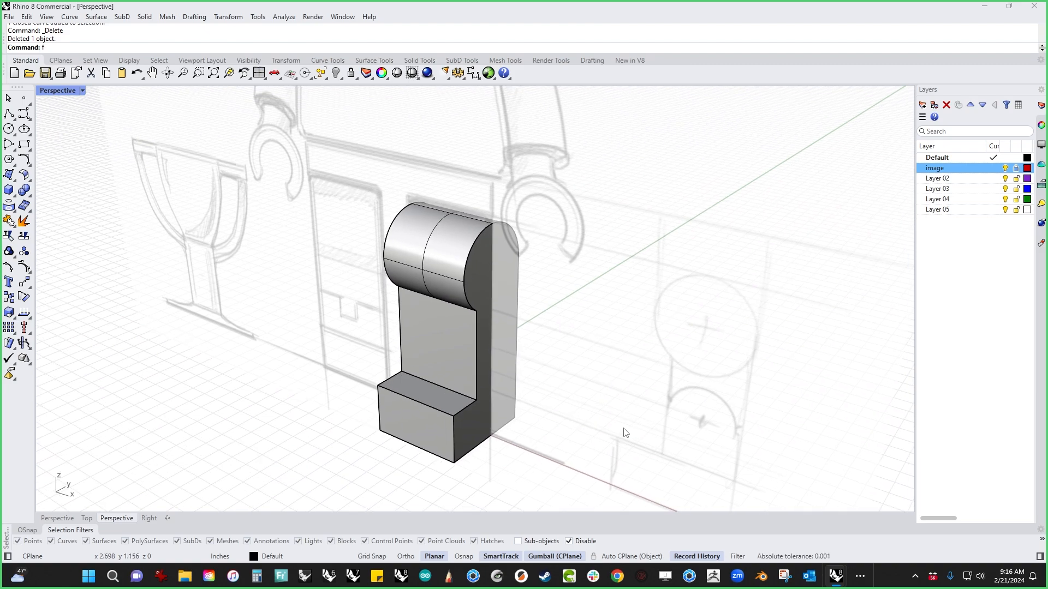
key("ctrl+F2")
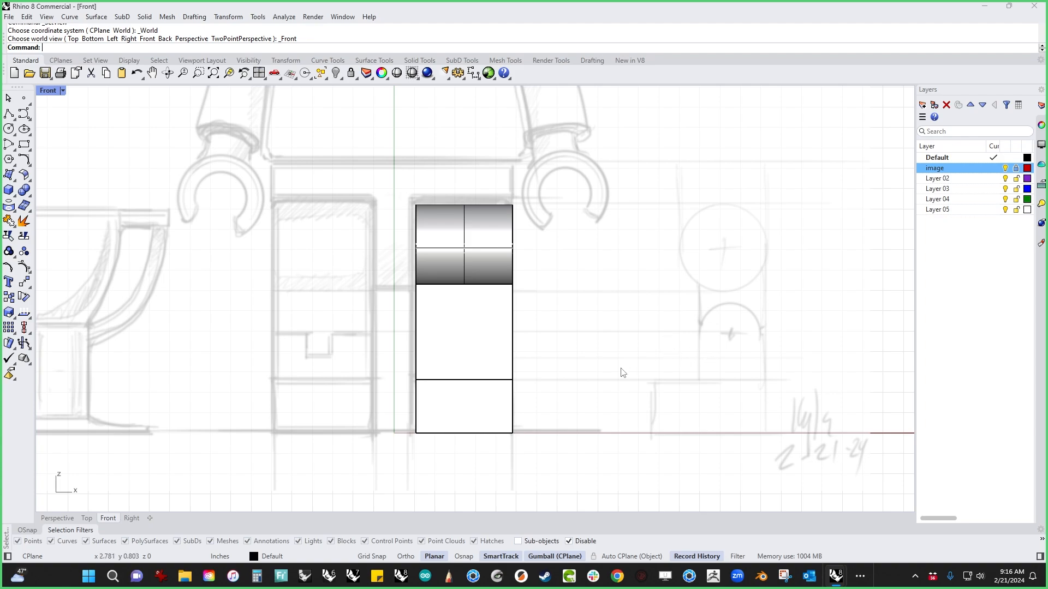
key("ctrl+F3")
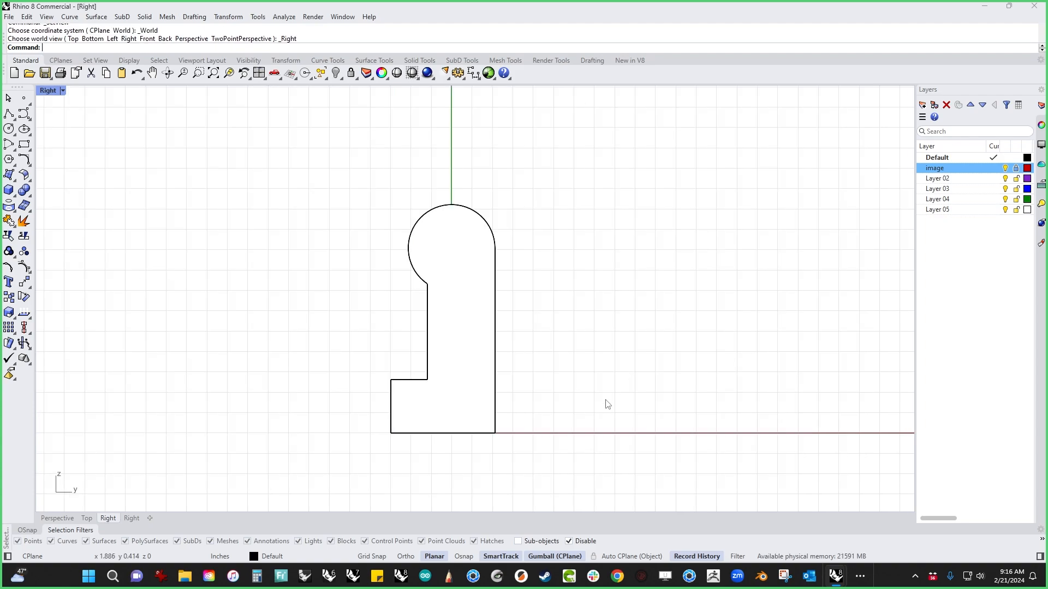
left_click(8, 129)
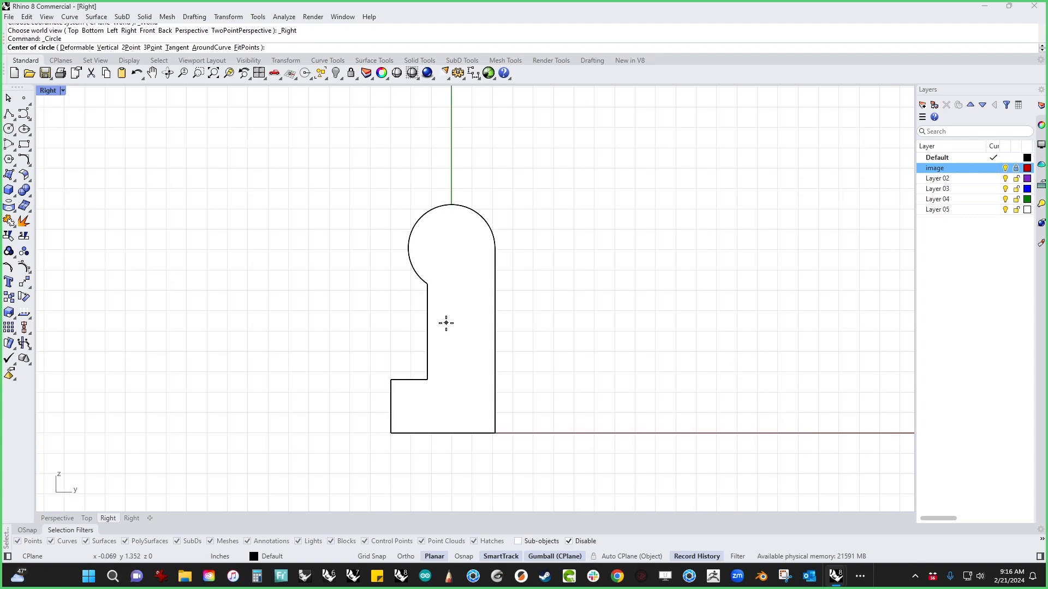
left_click(13, 134)
left_click(23, 145)
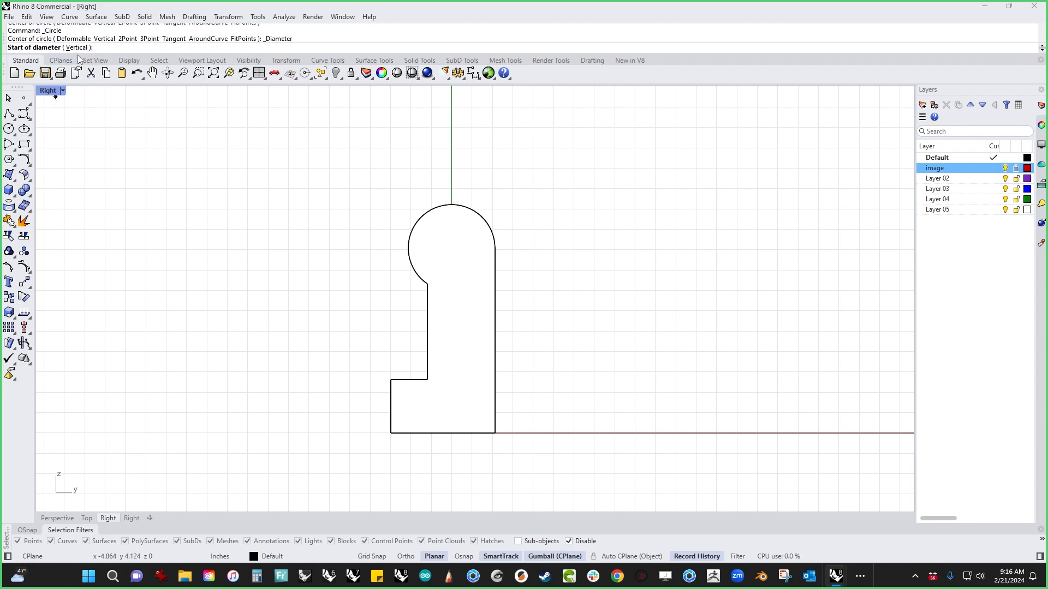
left_click(428, 343)
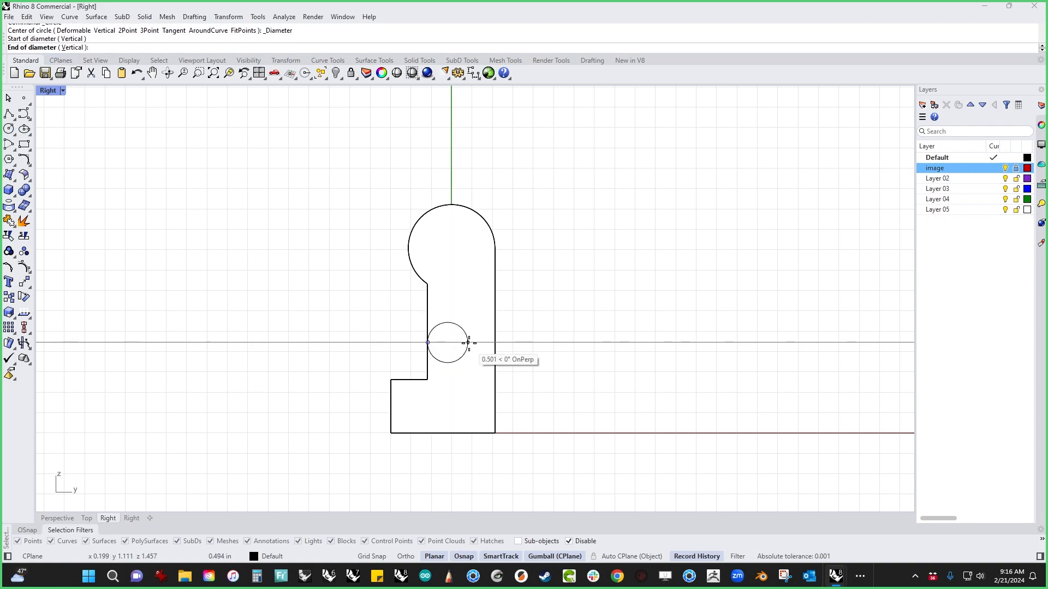
left_click(495, 343)
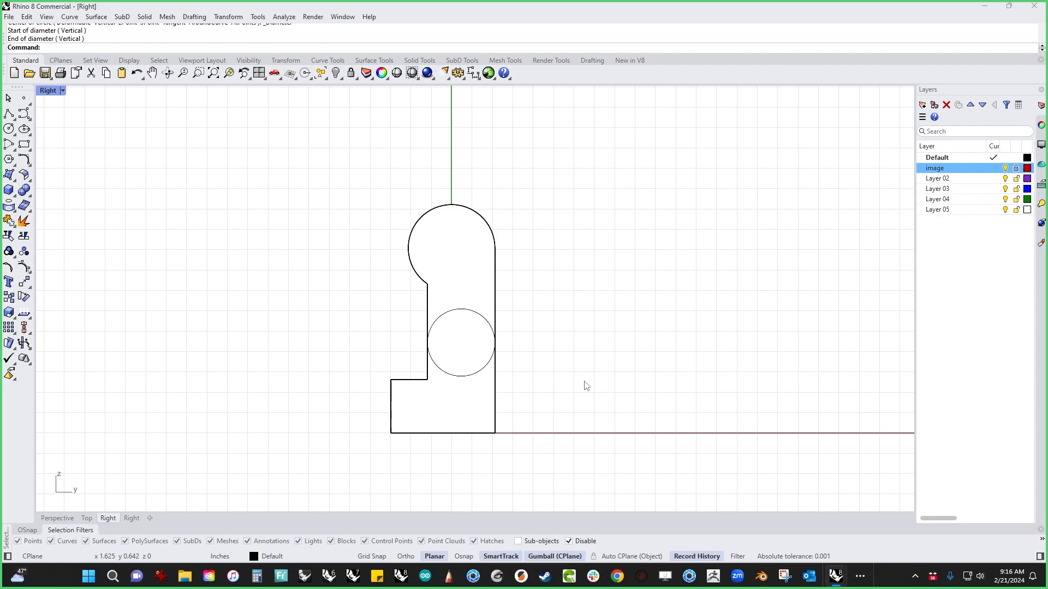
Raise the circle slightly in the Front view to line its center up with the knee mark in the side-view sketch.
left_click(468, 376)
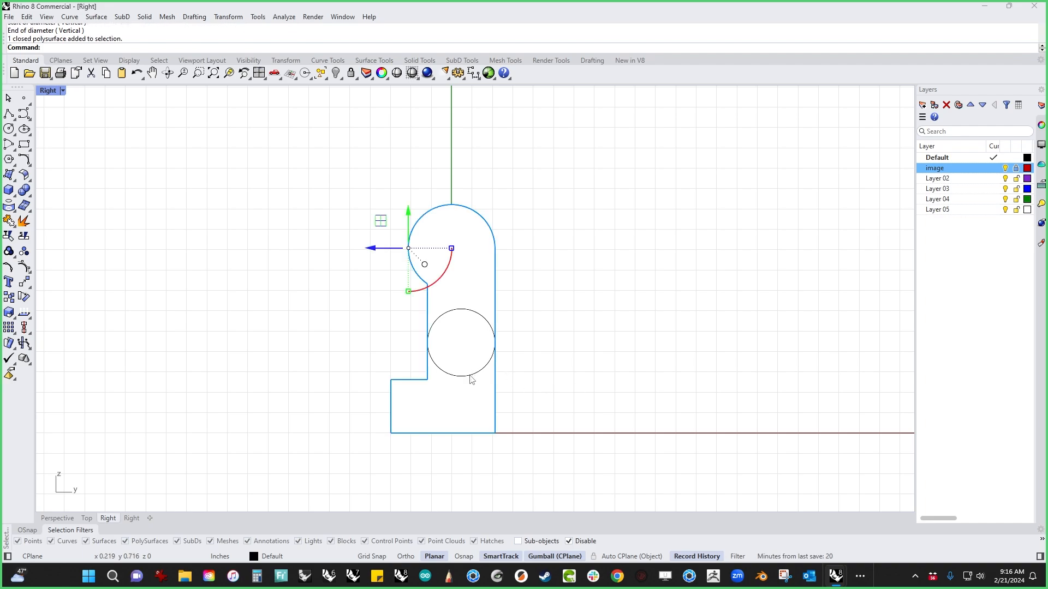
key("Escape")
left_click(468, 382)
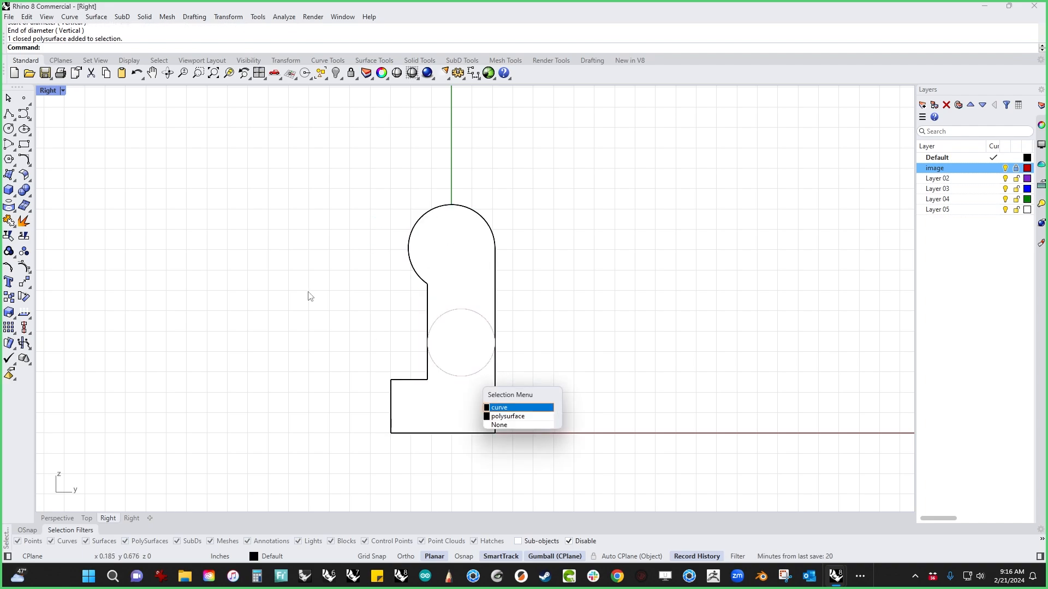
left_click(519, 416)
key("ctrl+F2")
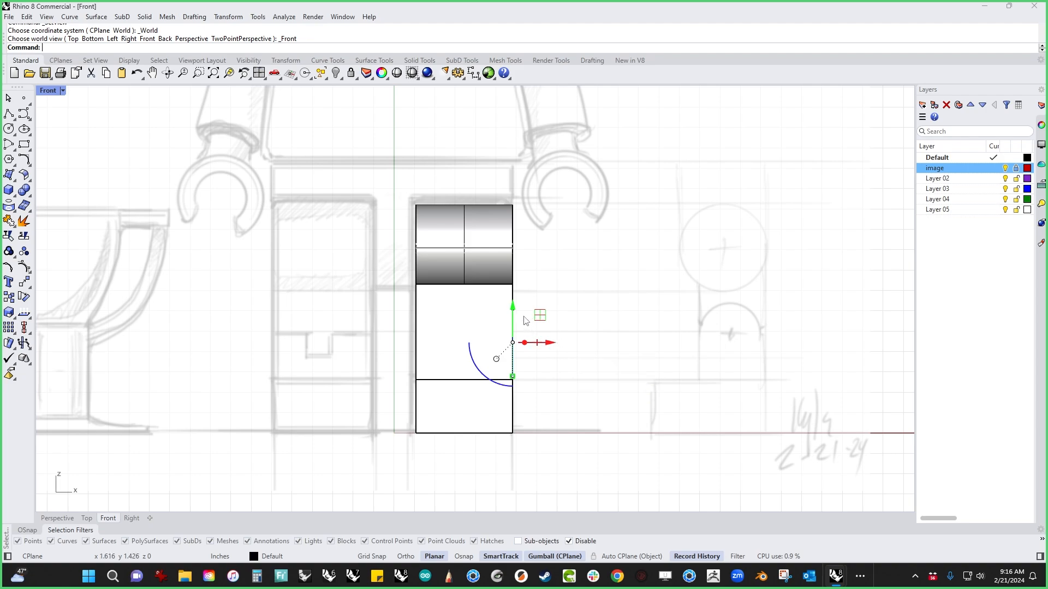
left_click_drag(514, 309, 522, 334)
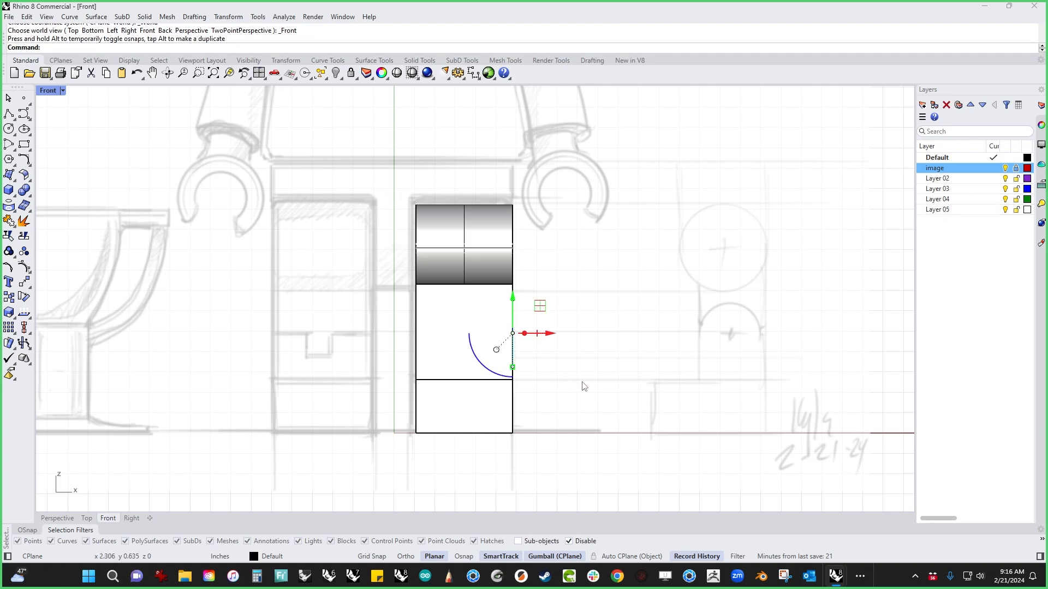
key("ctrl+F4")
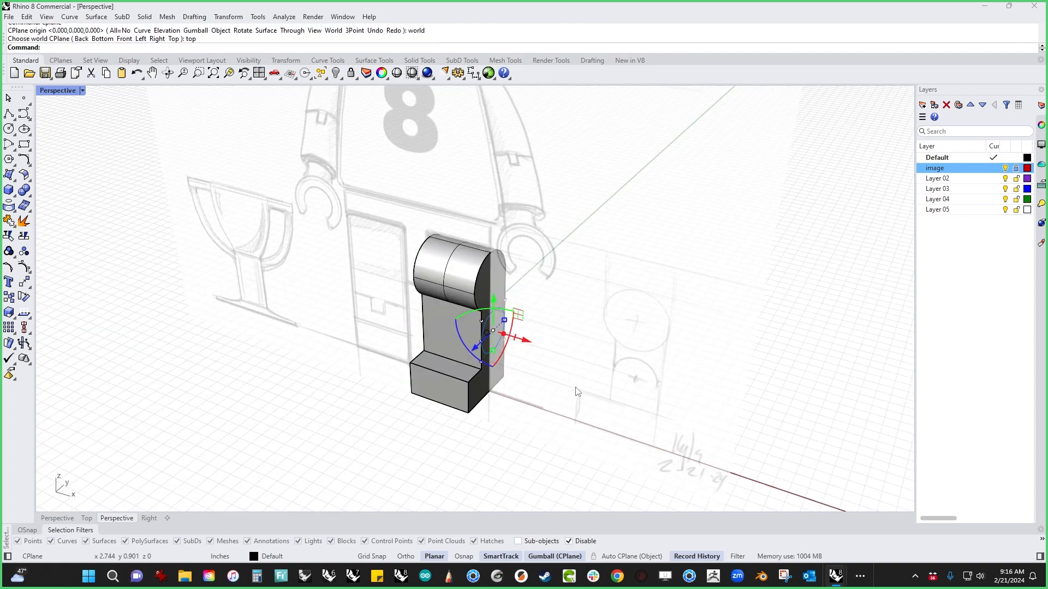
Try to move the knee circle sideways across the leg's width, and undo the move.
right_click_drag(562, 385, 521, 371)
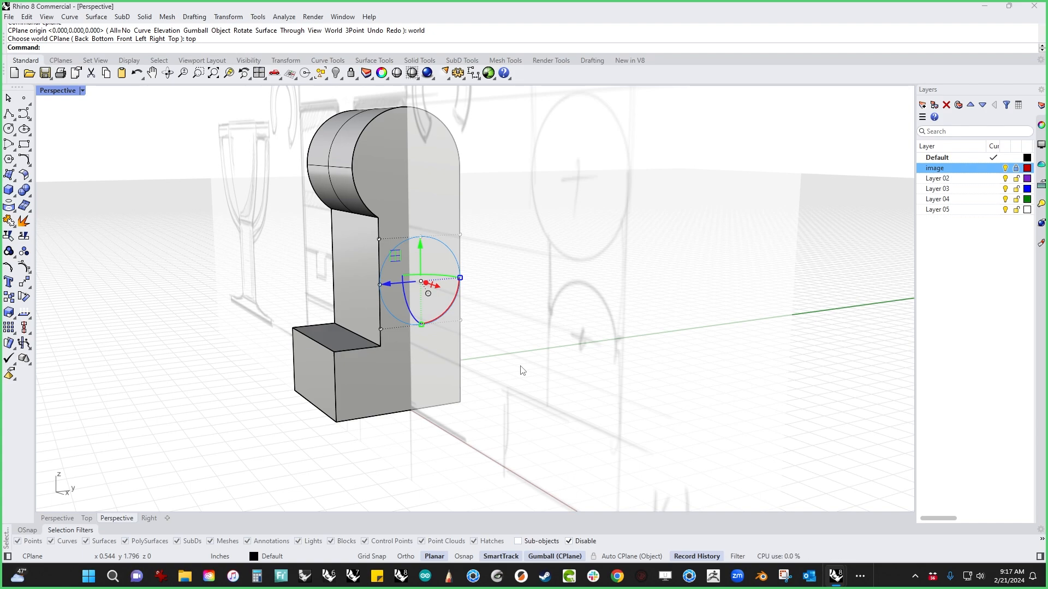
right_click_drag(523, 370, 592, 376)
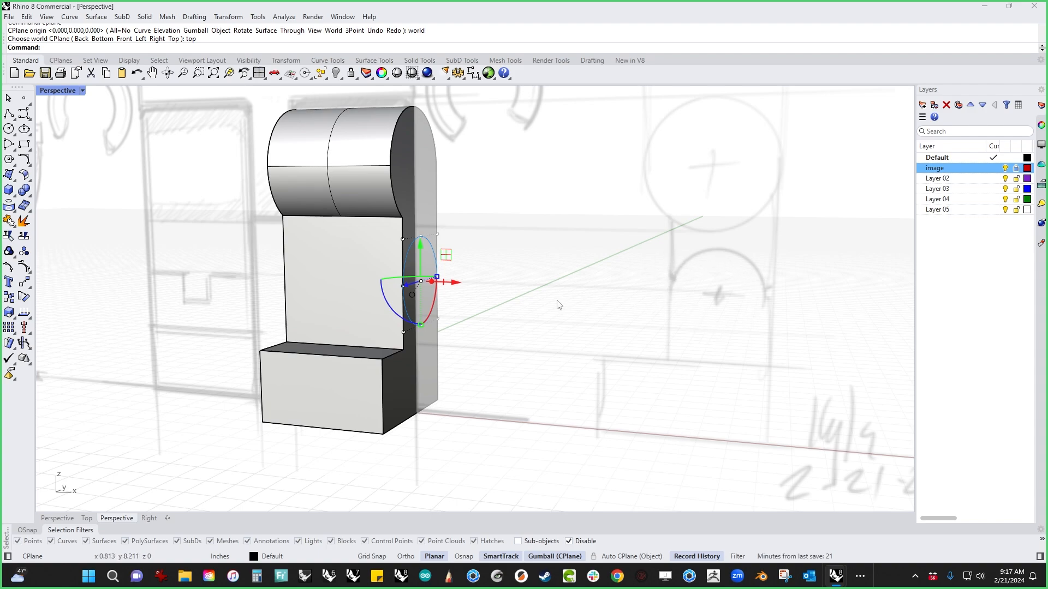
right_click_drag(557, 302, 550, 336)
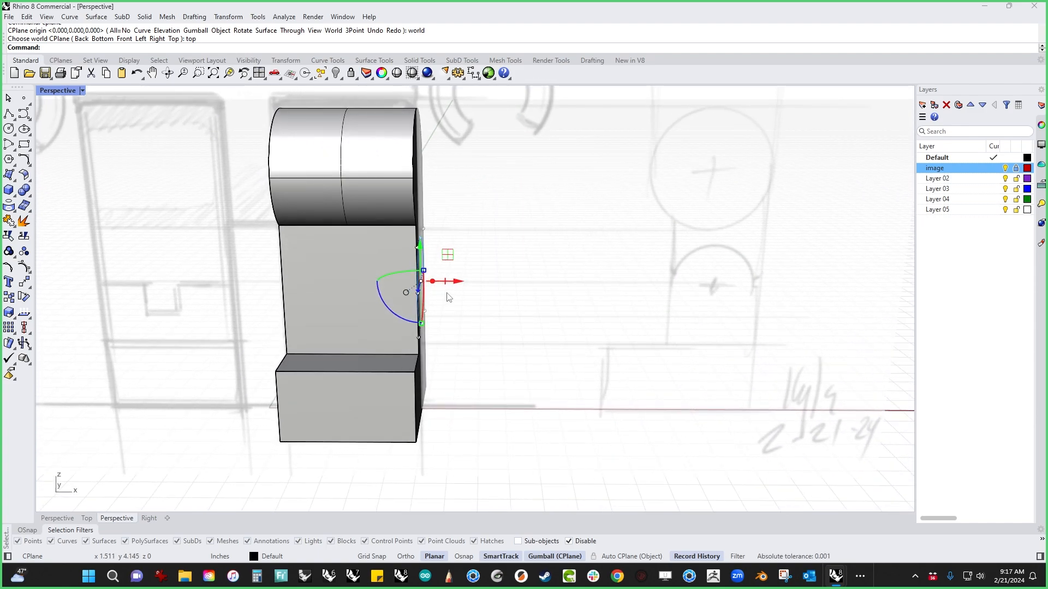
left_click_drag(447, 292, 264, 308)
mouse_move(519, 367)
right_mouse_down()
mouse_move(458, 371)
mouse_move(466, 360)
mouse_move(404, 344)
mouse_move(519, 377)
right_mouse_up()
left_click(489, 377)
key("ctrl+z")
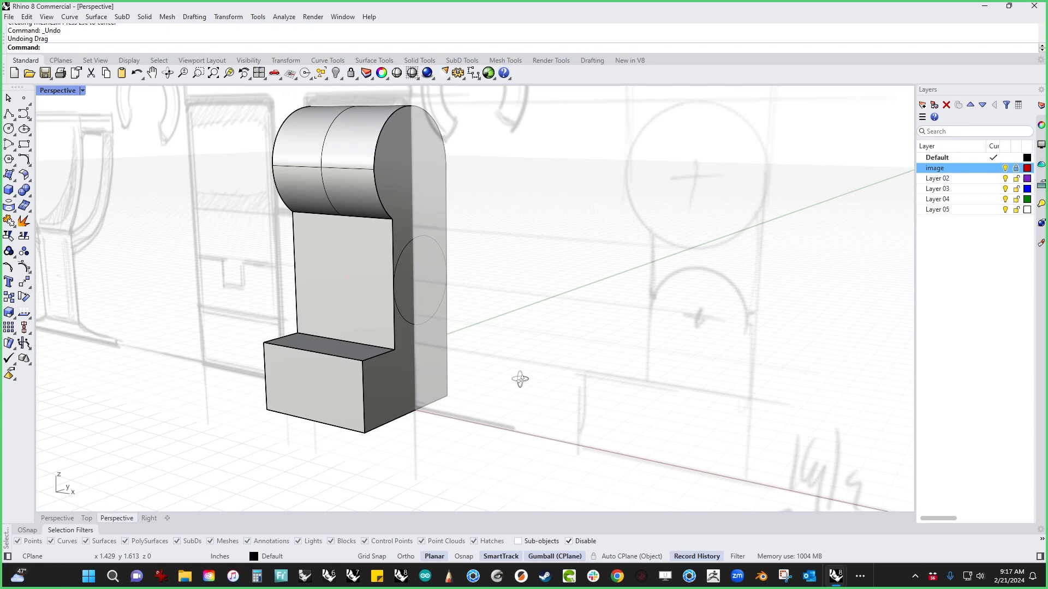
Move the knee circle straight outward along X, clear of the leg's outer side.
left_click(427, 322)
left_click_drag(457, 291, 573, 305)
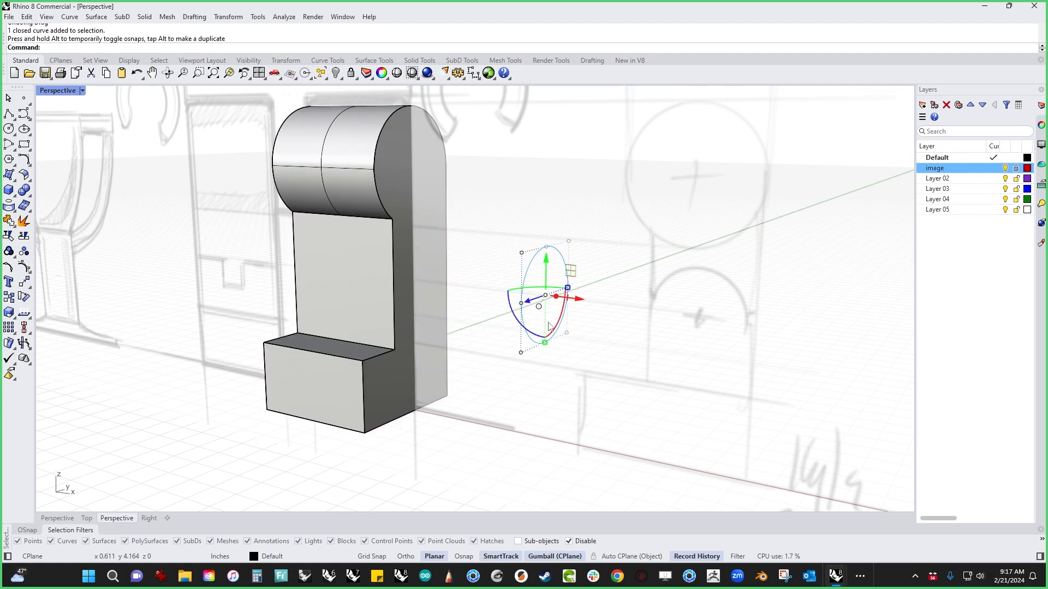
left_click(615, 385)
right_click_drag(616, 385, 606, 388)
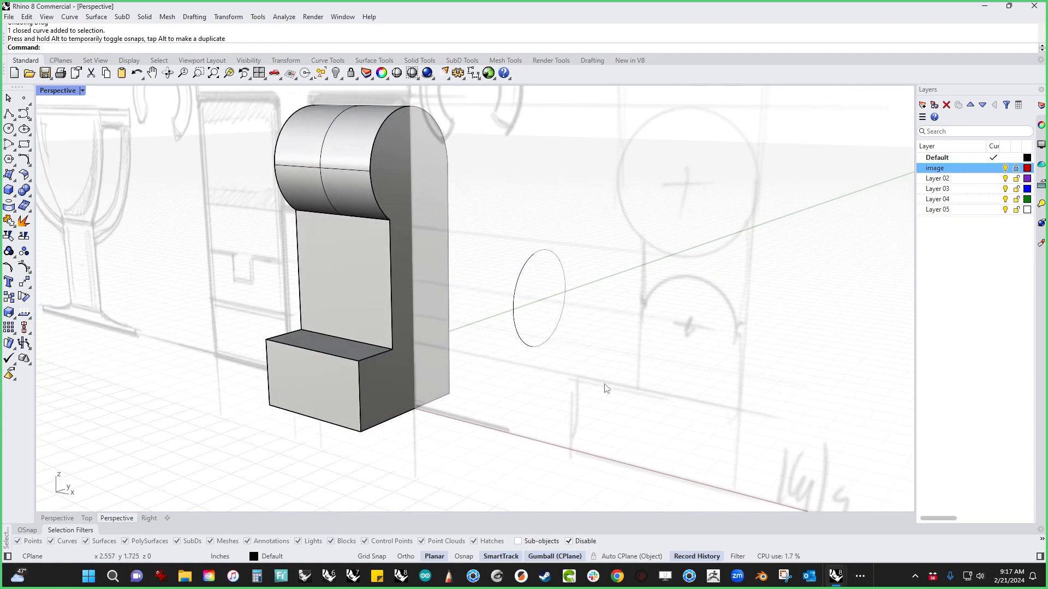
Draw two horizontal lines extending outward from the front and back quadrants of the knee circle.
left_click(9, 113)
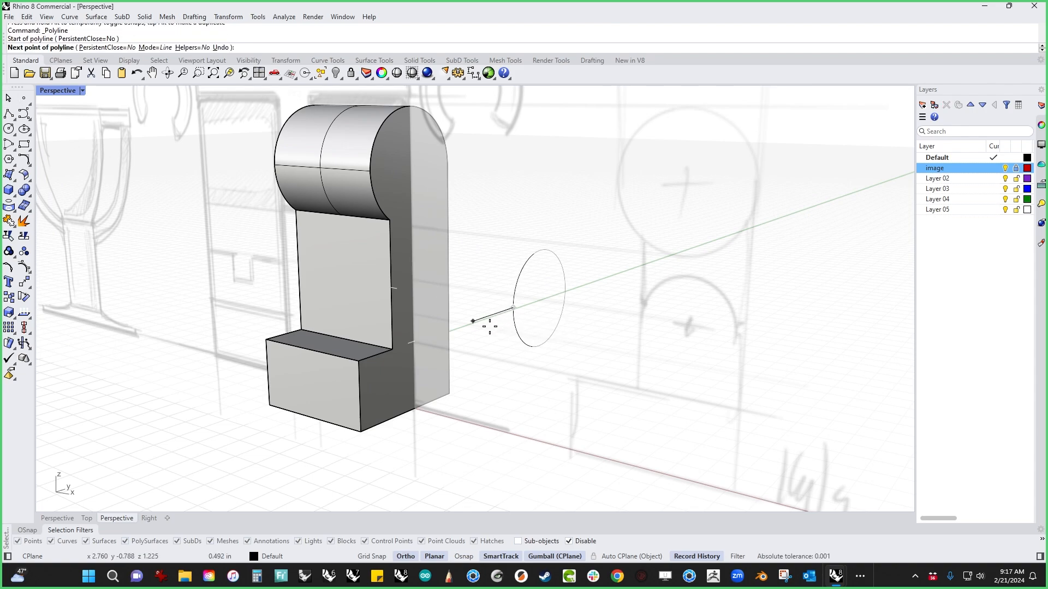
left_click(462, 326)
left_click(513, 308)
left_click(564, 286)
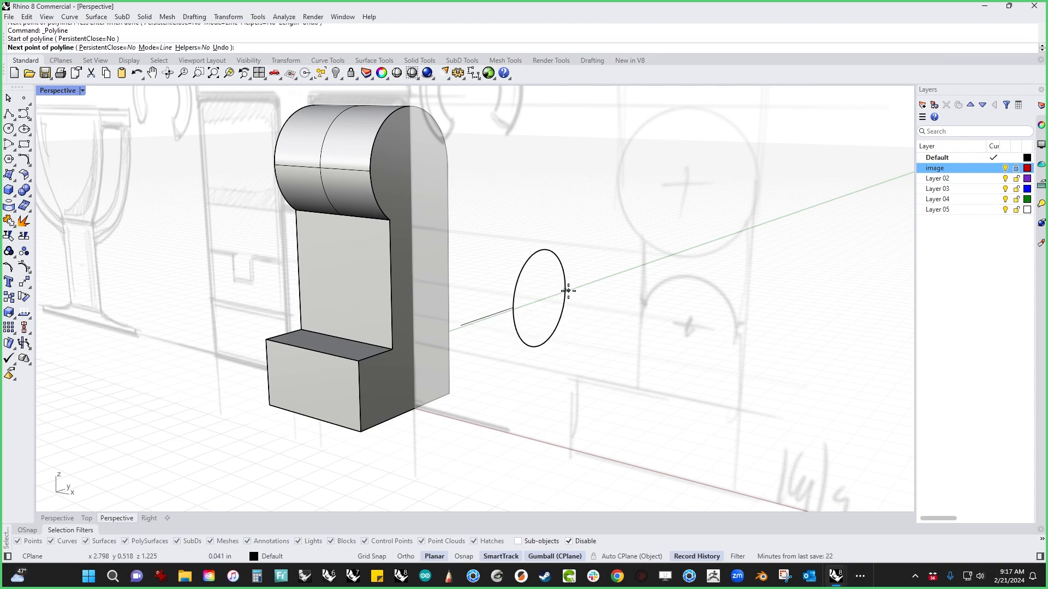
left_click(603, 281)
key("Return")
Trim away the lower half of the knee circle, using the two horizontal lines as cutting objects.
left_click(585, 284)
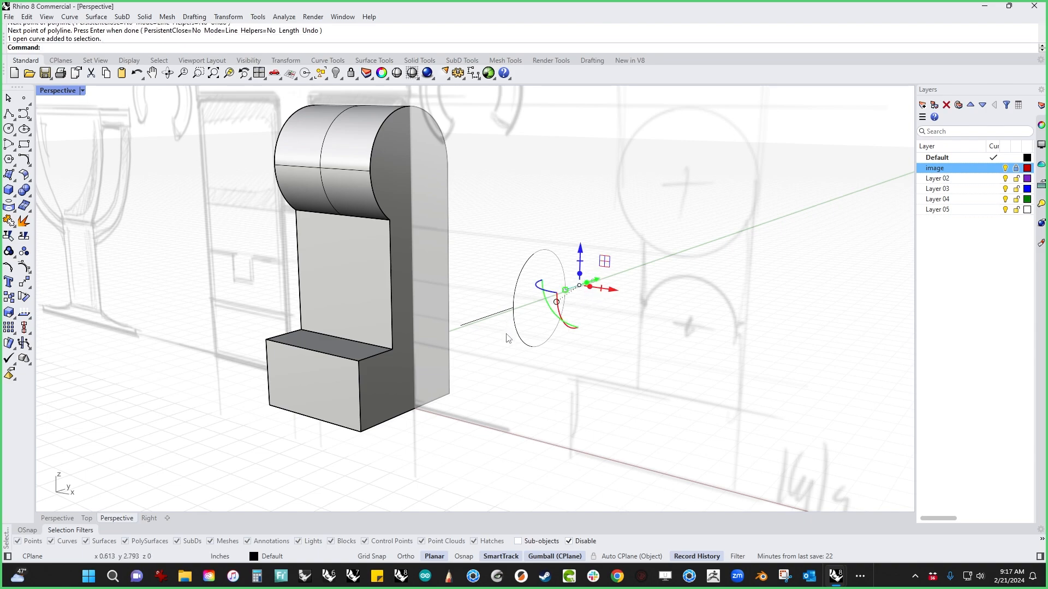
left_click(478, 321, "shift")
key("ctrl+t")
left_click(546, 347)
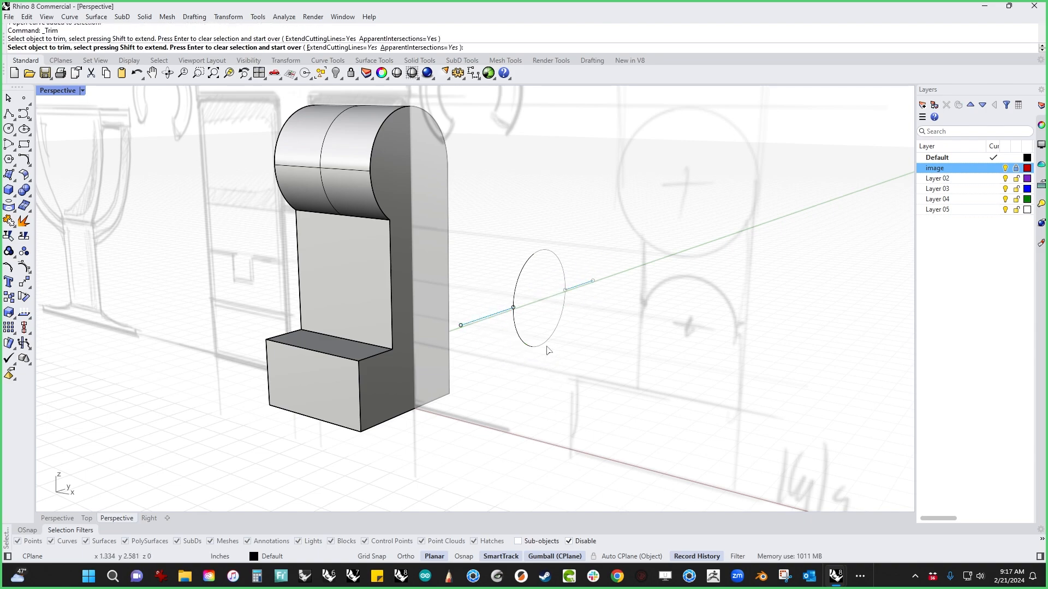
left_click(548, 352)
left_click(543, 342)
key("Return")
Join the upper arc and the two horizontal lines into one open curve.
left_click_drag(581, 331, 494, 244)
type("j\\")
key("Return")
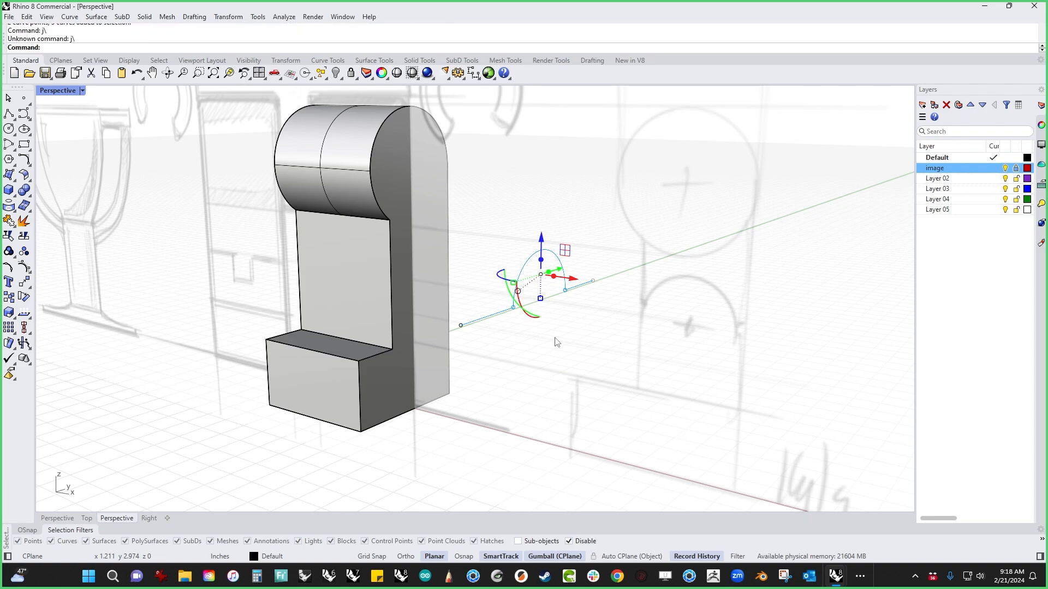
key("Return")
key("Escape")
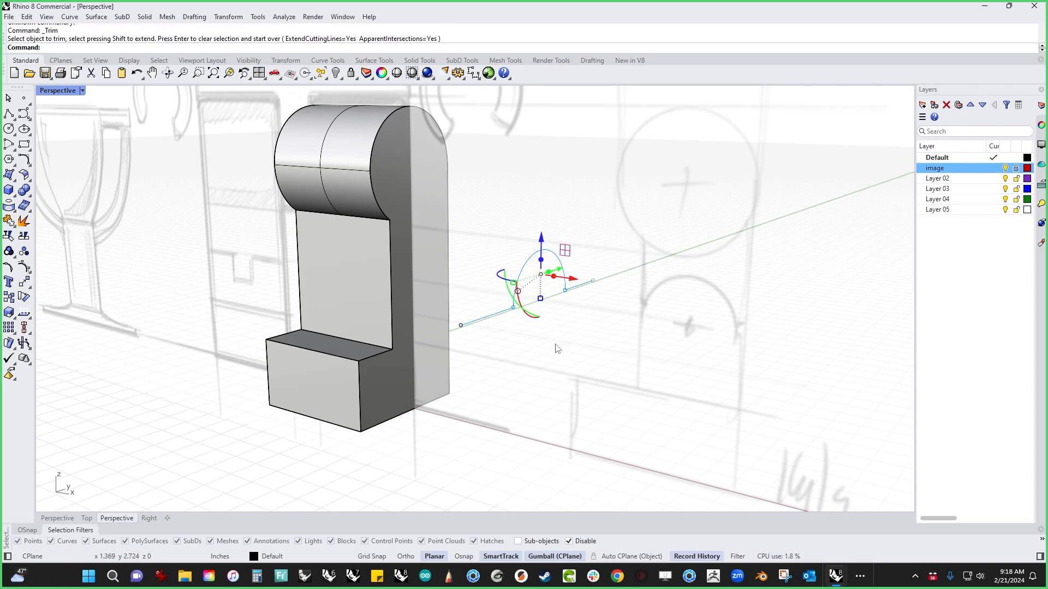
key("Escape")
left_click_drag(586, 330, 506, 269)
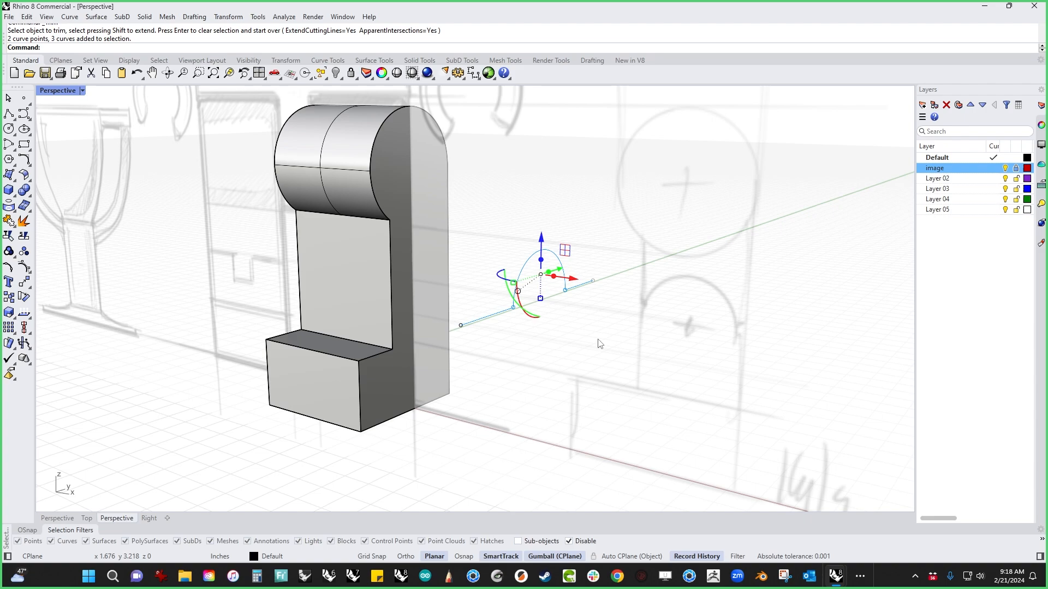
key("ctrl+j")
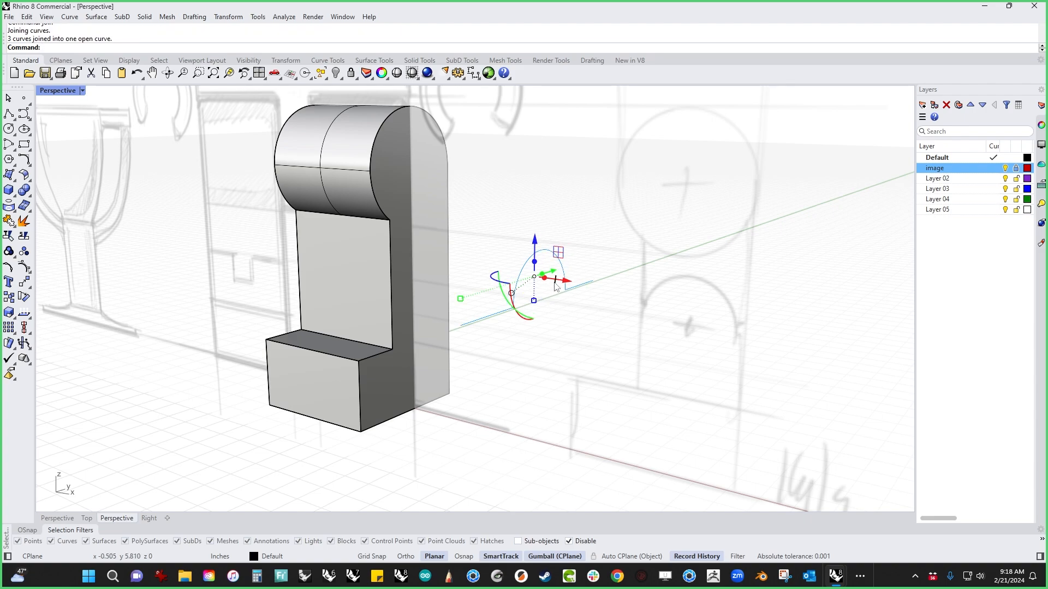
Extrude the joined knee curve across the full leg width and split the leg into upper and lower parts with it.
left_click_drag(556, 282, 273, 286)
right_click_drag(510, 436, 482, 426)
key("ctrl+F2")
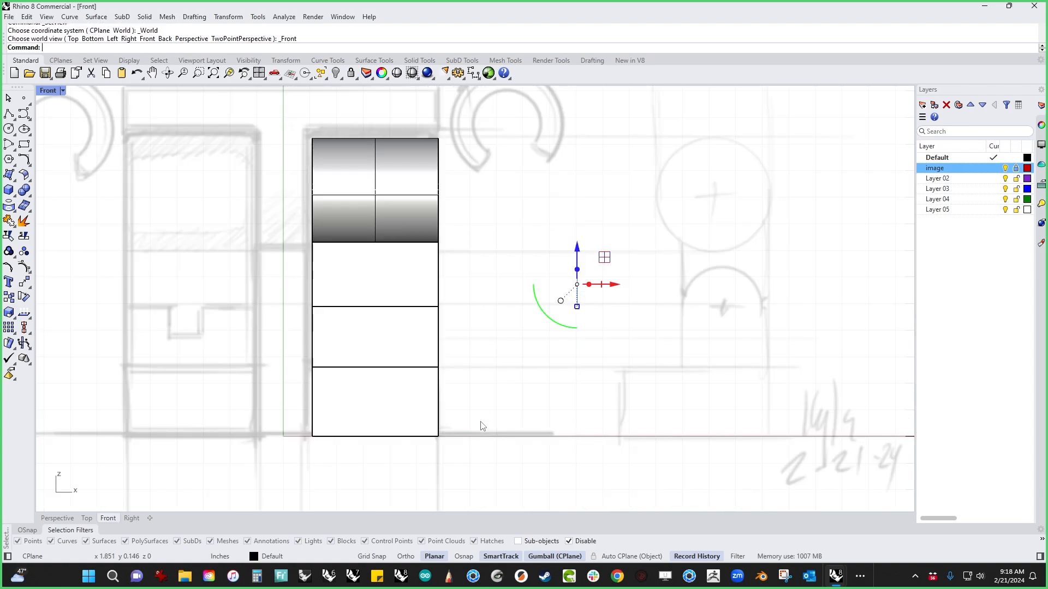
Place a point object at the center of the knee arc in the Right view.
key("ctrl+F3")
left_click(562, 404)
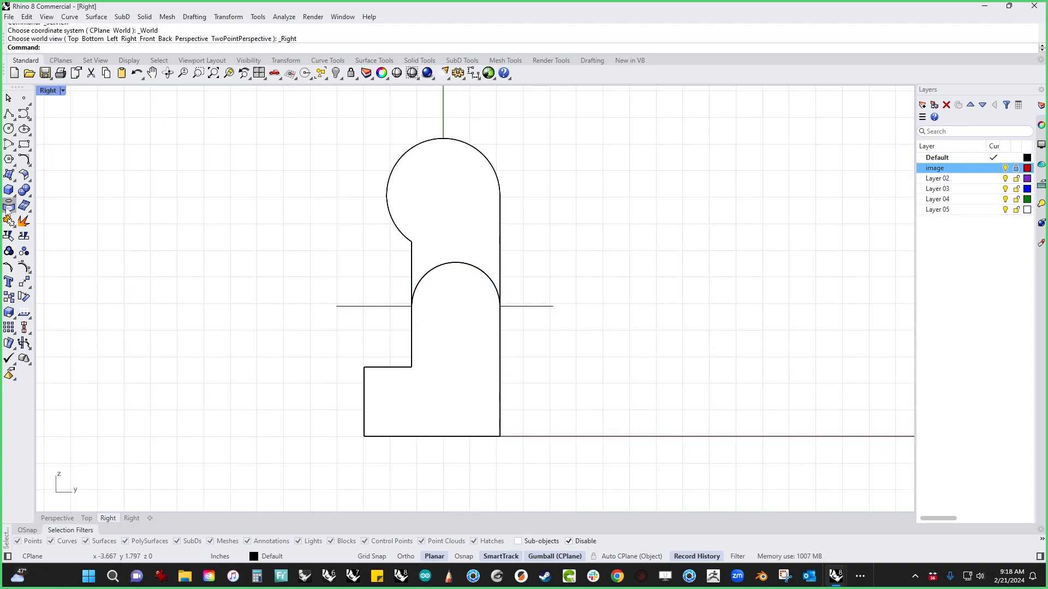
left_click(25, 99)
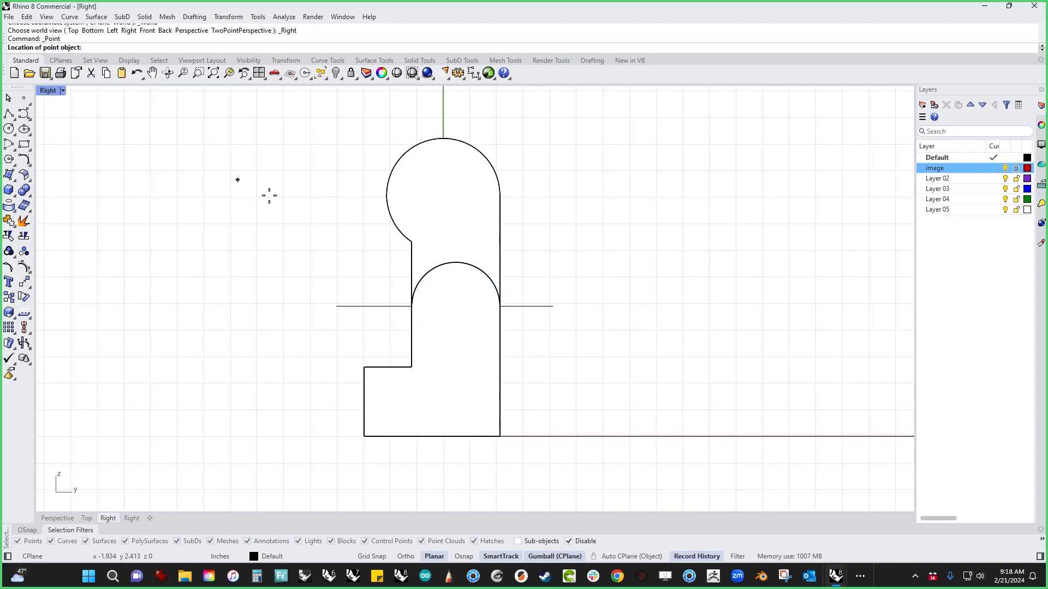
left_click(435, 281)
right_click_drag(562, 392, 554, 411)
Relocate the lower leg's gumball to the knee center point, rotate the part 90 degrees about it, and inspect the knee joint.
left_click(473, 412)
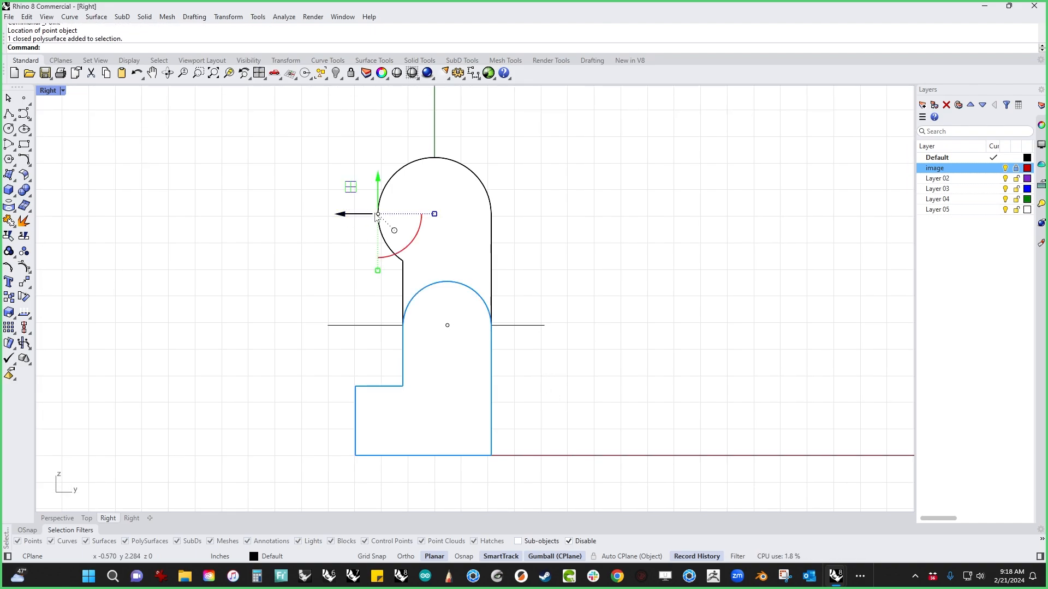
left_click_drag(378, 213, 447, 327, "ctrl")
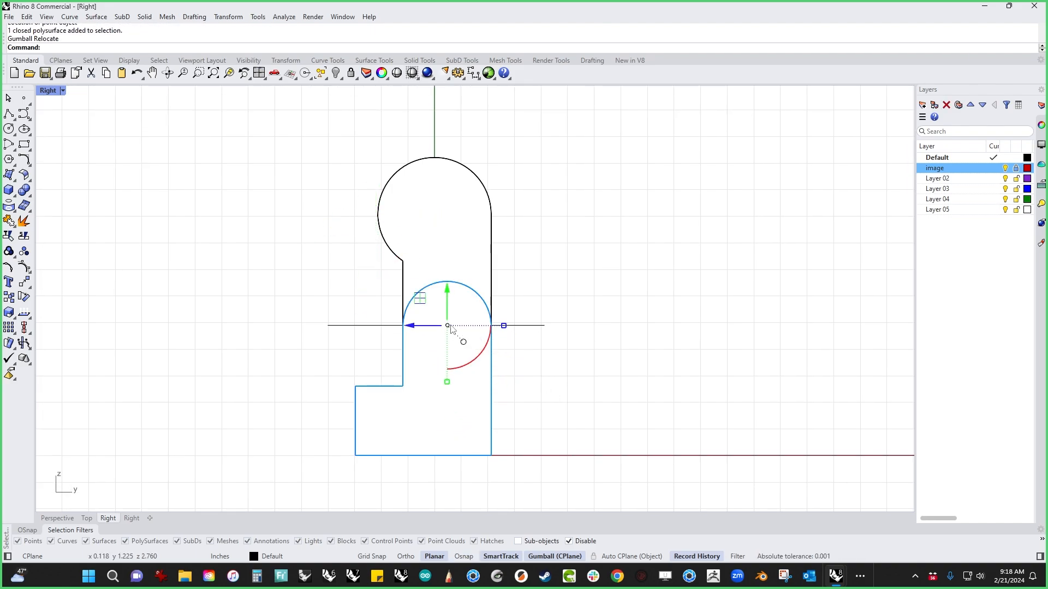
left_click_drag(472, 362, 411, 330)
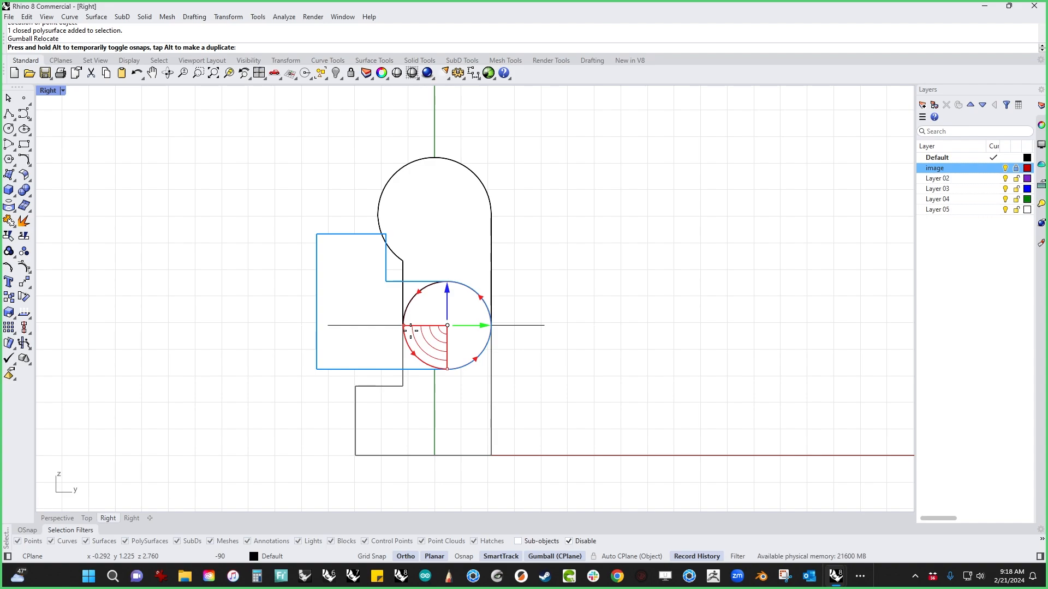
left_click_drag(410, 330, 419, 340, "shift")
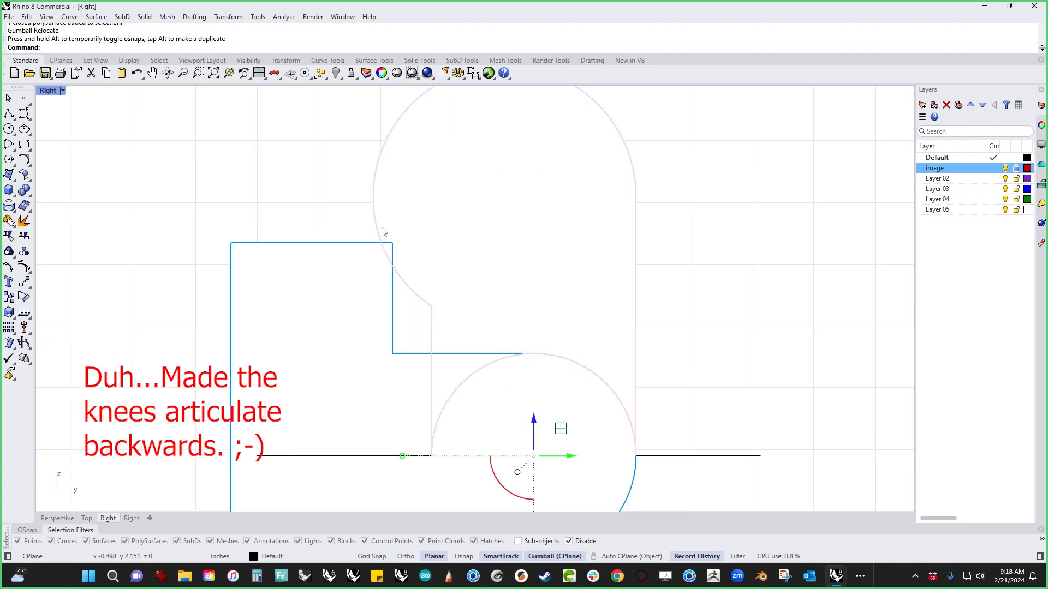
scroll(382, 229, "up", 2)
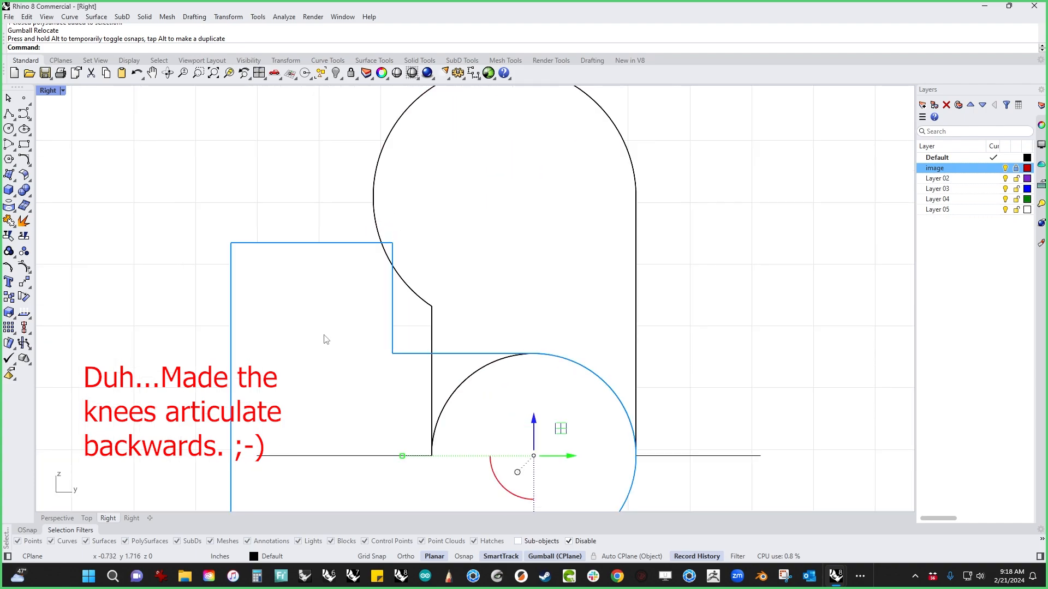
left_click(410, 314)
left_click(399, 238)
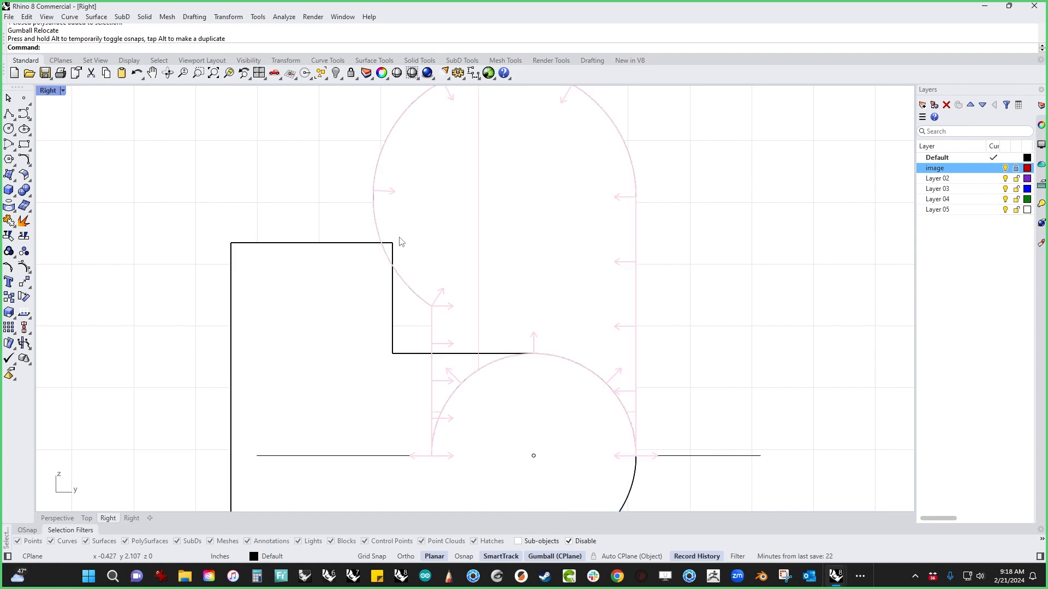
Push back the foot face beside the thigh so the foot clears the upper leg with the knee bent, comparing with undo and redo.
left_click(334, 221)
left_click_drag(323, 196, 412, 373)
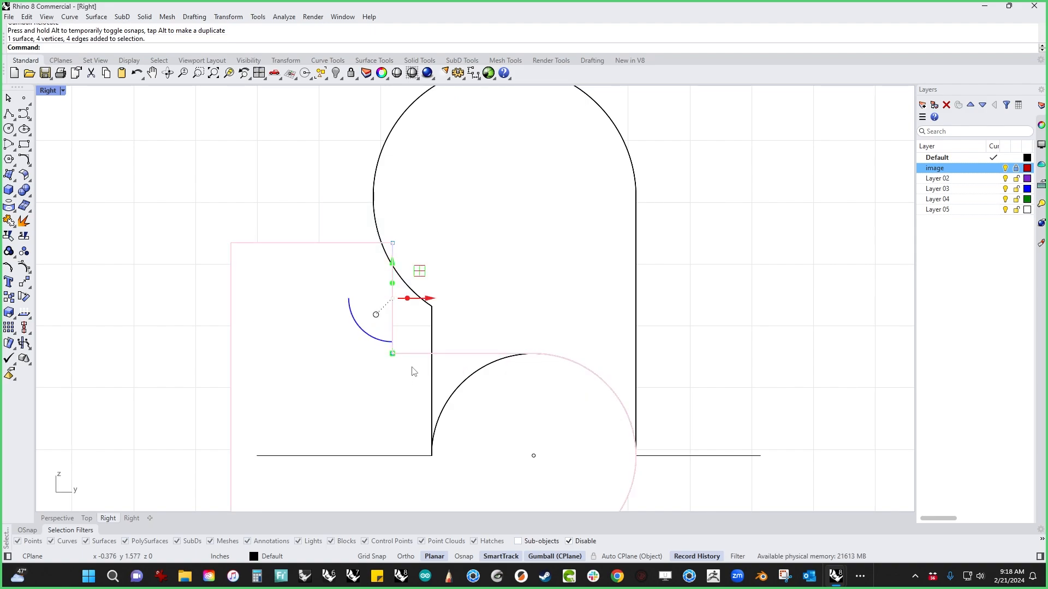
mouse_move(392, 300)
left_mouse_down()
mouse_move(419, 300)
mouse_move(375, 303)
left_mouse_up()
left_click(757, 310)
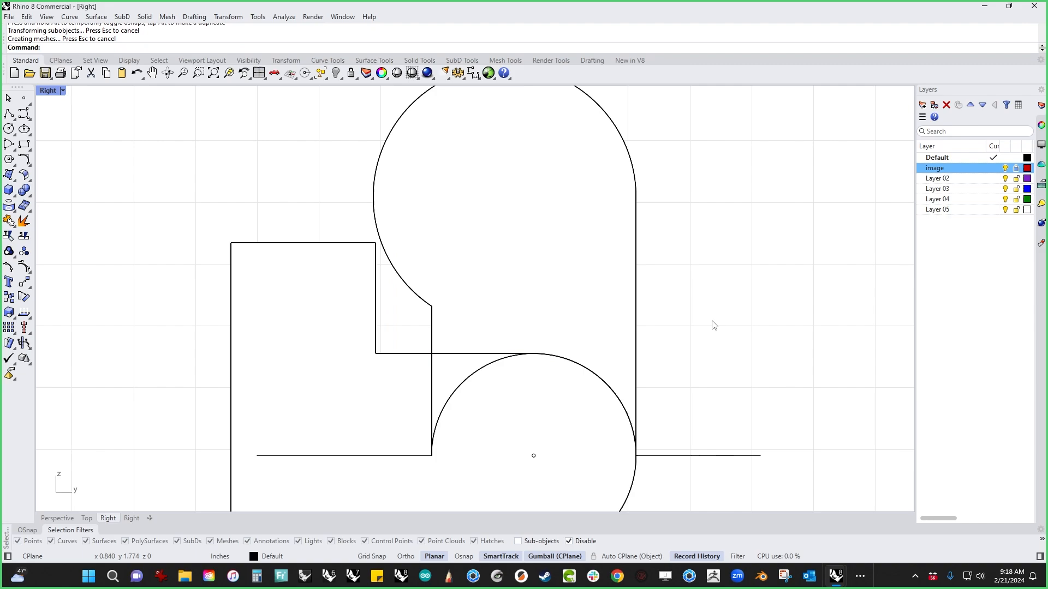
scroll(712, 320, "down", 4)
right_click_drag(743, 374, 664, 347)
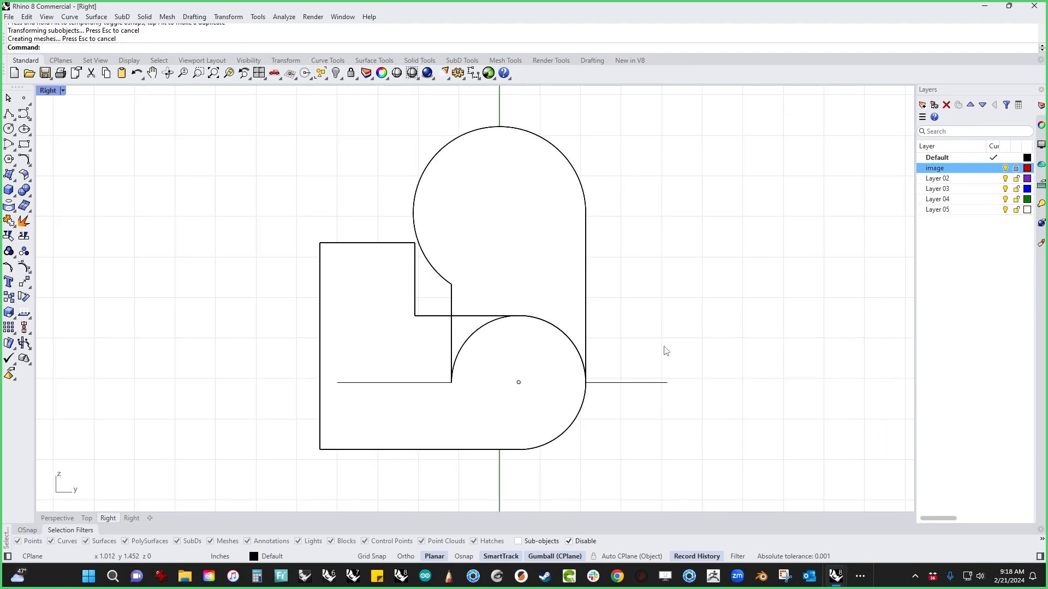
type("p")
key("Return")
scroll(527, 326, "up", 6)
right_click_drag(536, 397, 498, 398)
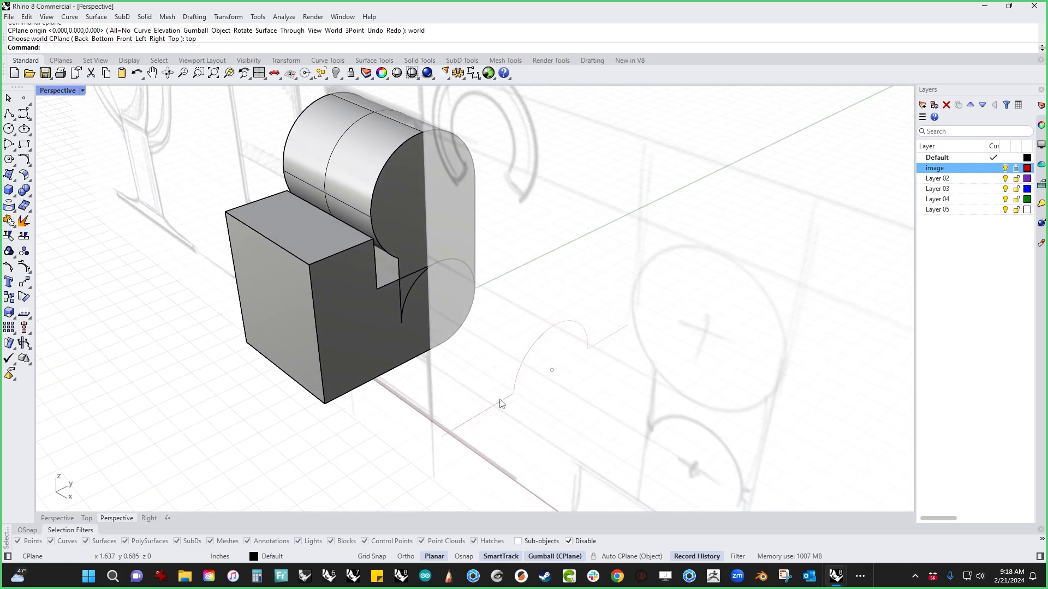
key("ctrl+z")
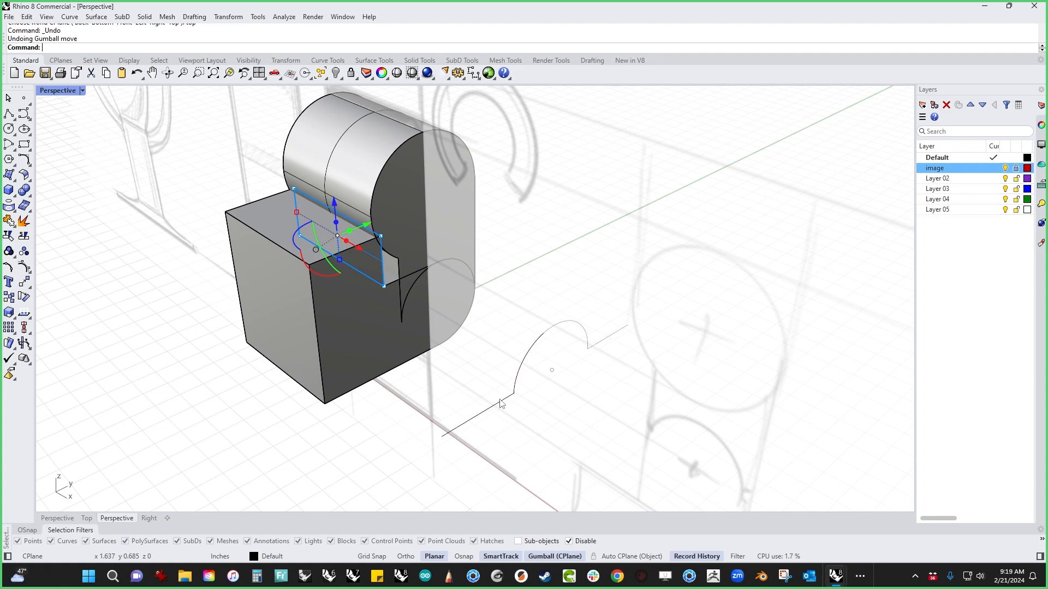
key("ctrl+y")
In the Right view, rotate the lower leg back 90 degrees about the knee center to straighten the leg.
type("fr")
key("Return")
type("fr")
key("Return")
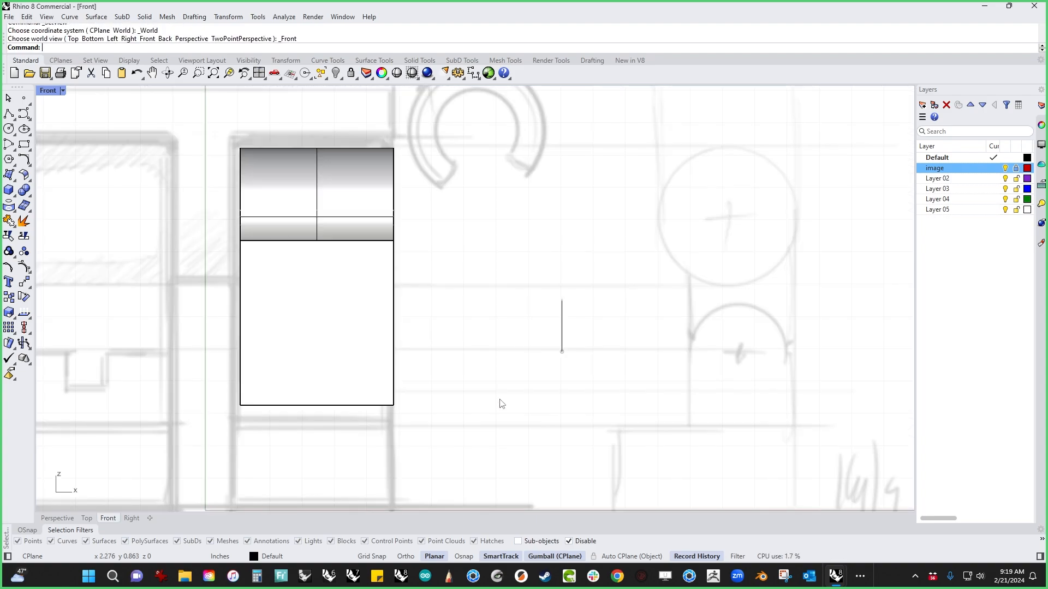
left_click(510, 404)
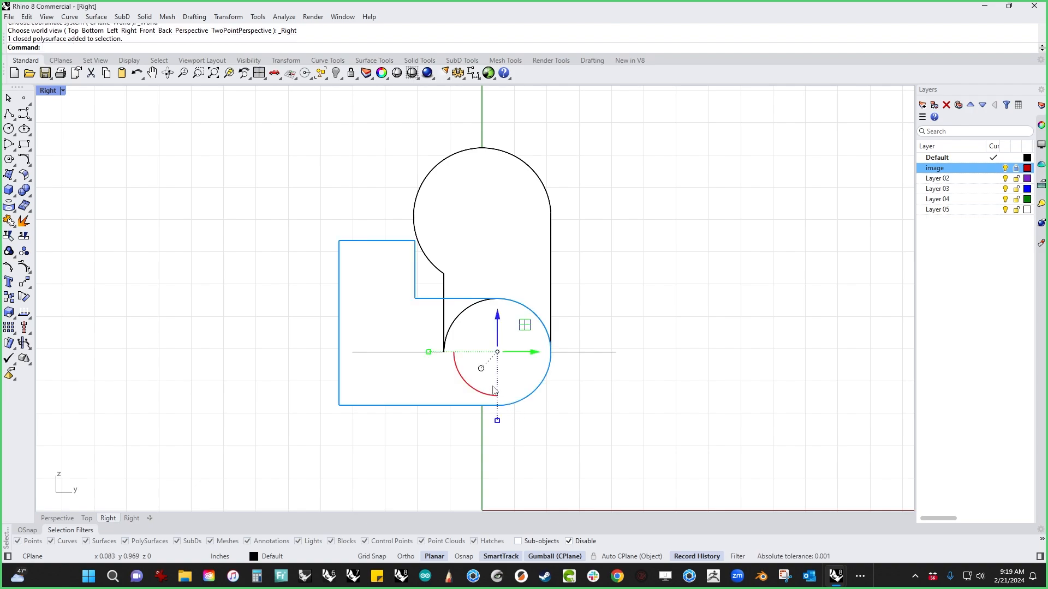
left_click_drag(473, 388, 544, 370, "shift")
left_click(605, 425)
mouse_move(605, 424)
right_mouse_down()
mouse_move(532, 338)
mouse_move(550, 384)
right_mouse_up()
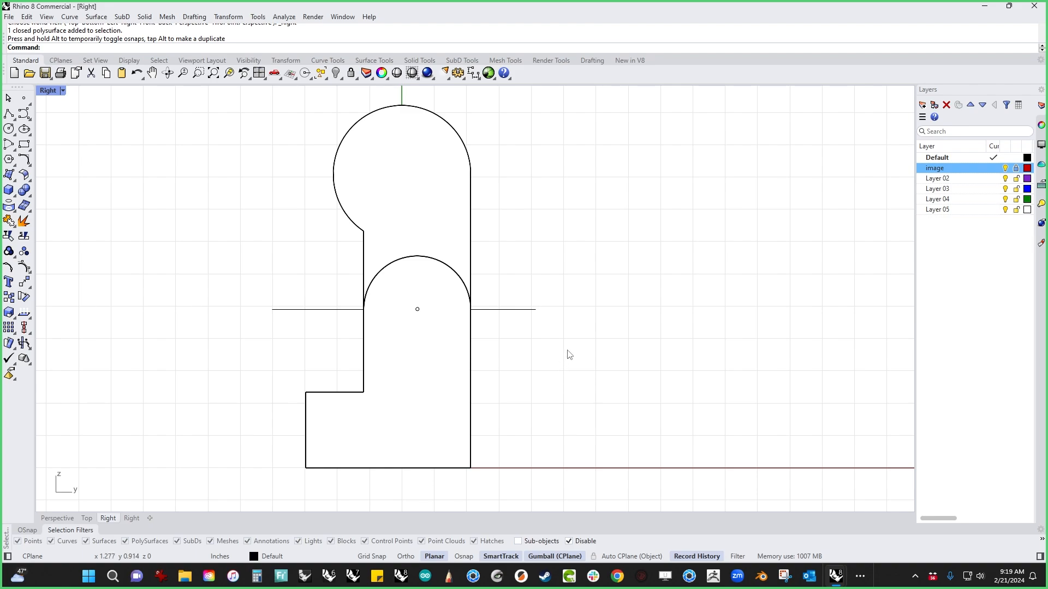
right_click_drag(545, 378, 638, 407)
Isolate the lower leg by hiding all other objects, and show it in the Front view.
left_click(564, 425)
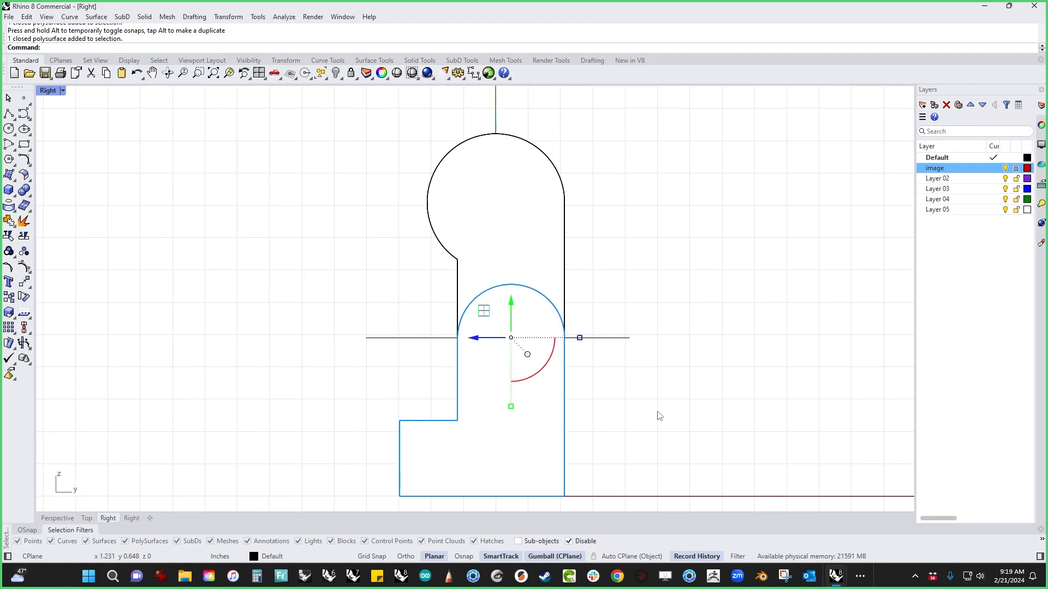
key("ctrl+F4")
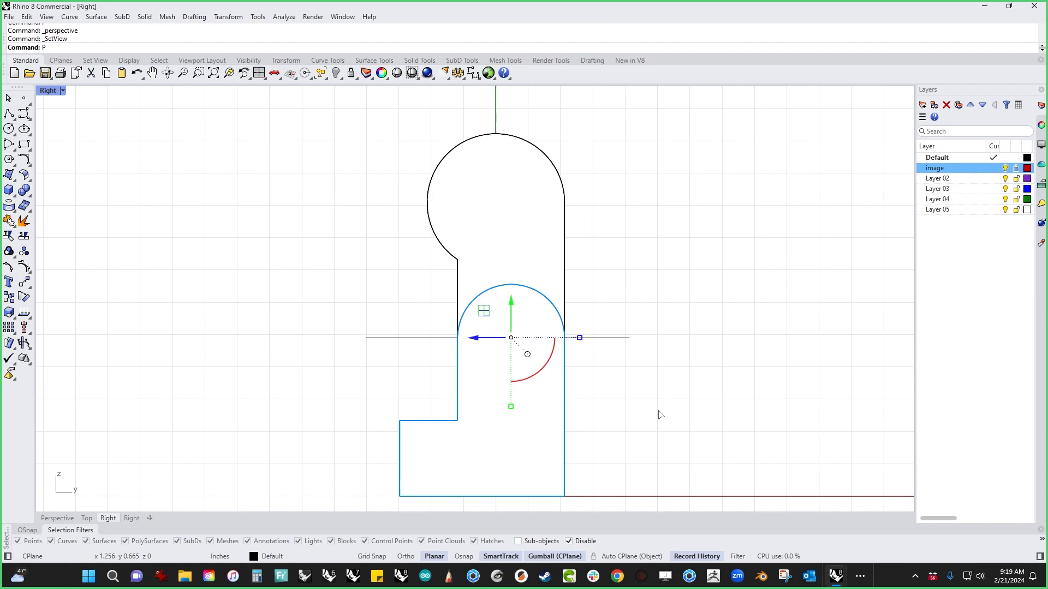
right_click_drag(584, 393, 617, 364)
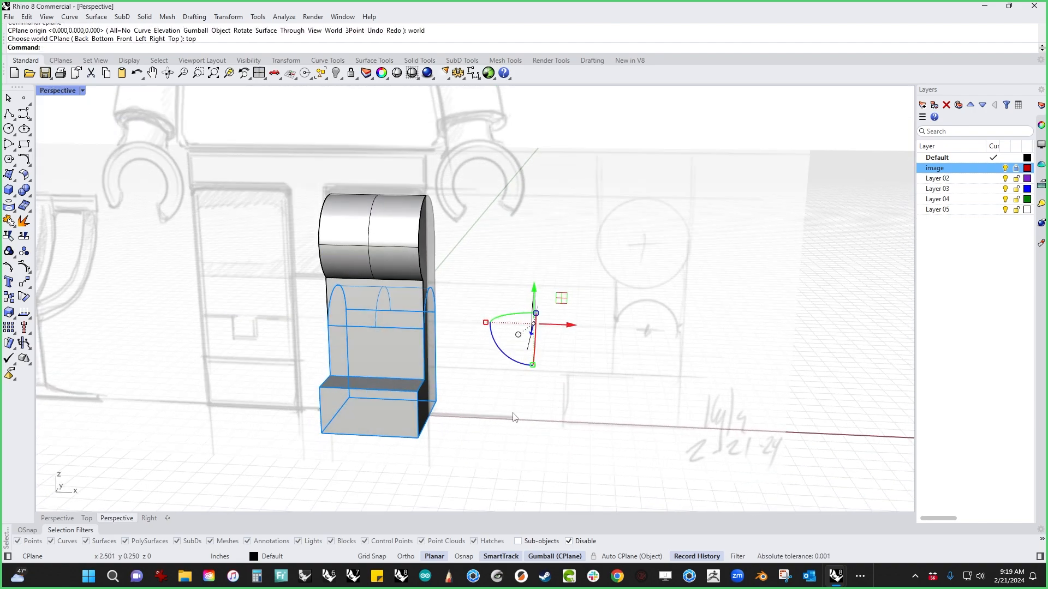
type("ih")
key("Return")
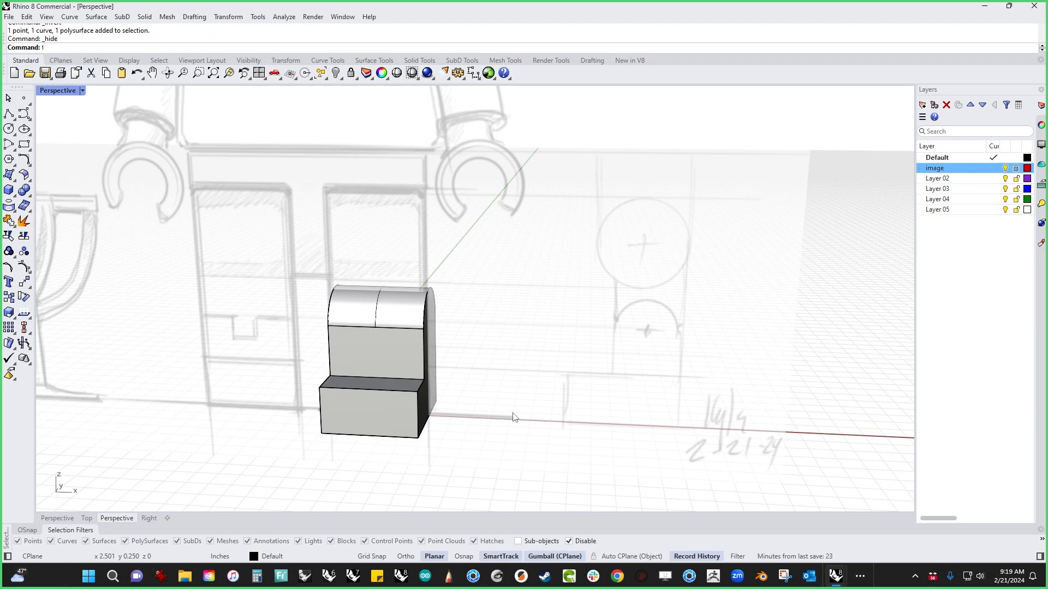
key("ctrl+F2")
scroll(415, 366, "up", 3)
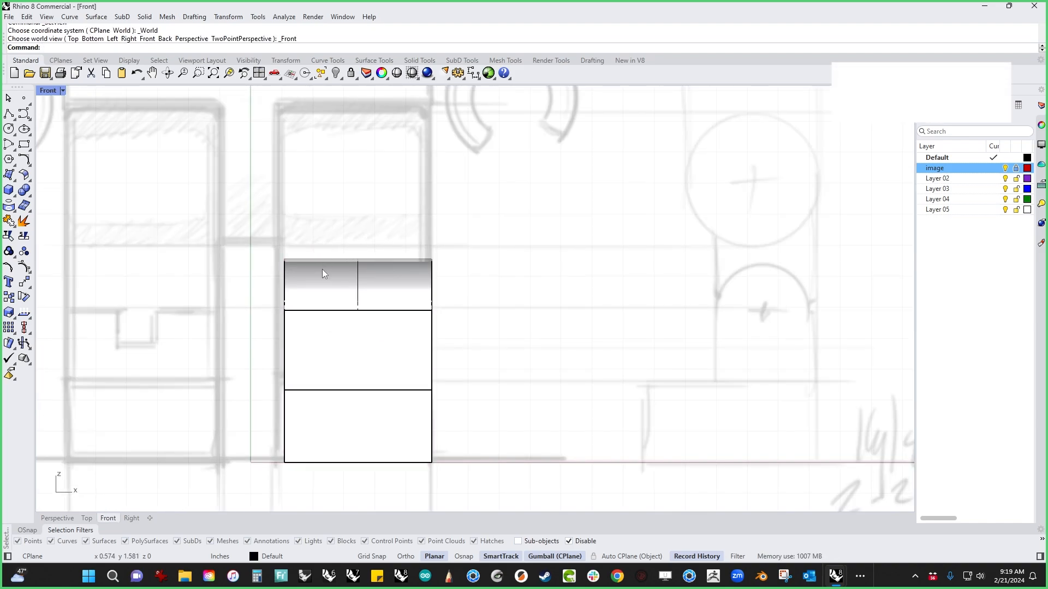
left_click(9, 115)
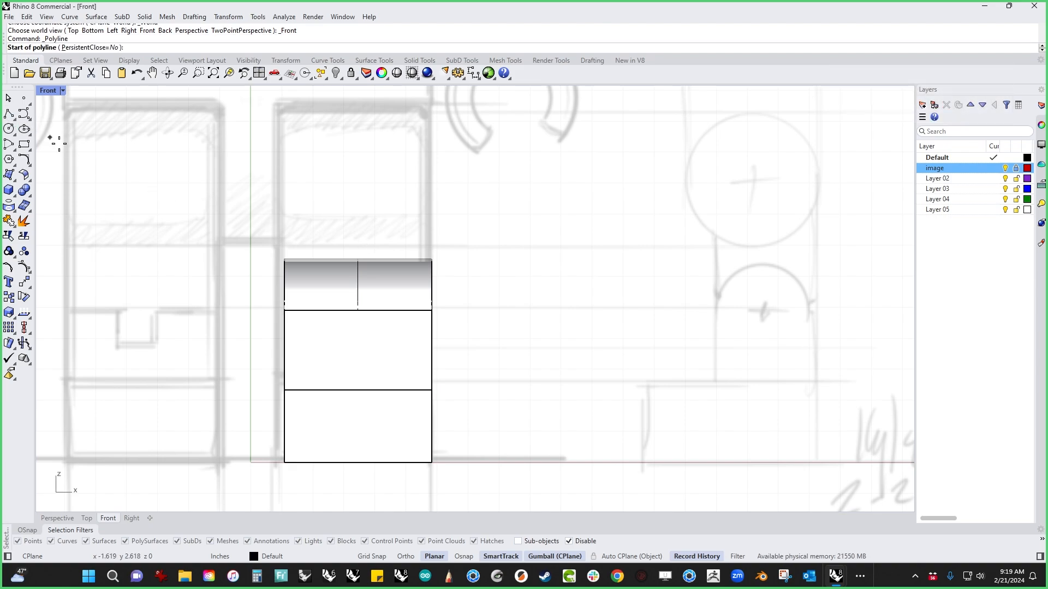
left_click(263, 250)
key("Escape")
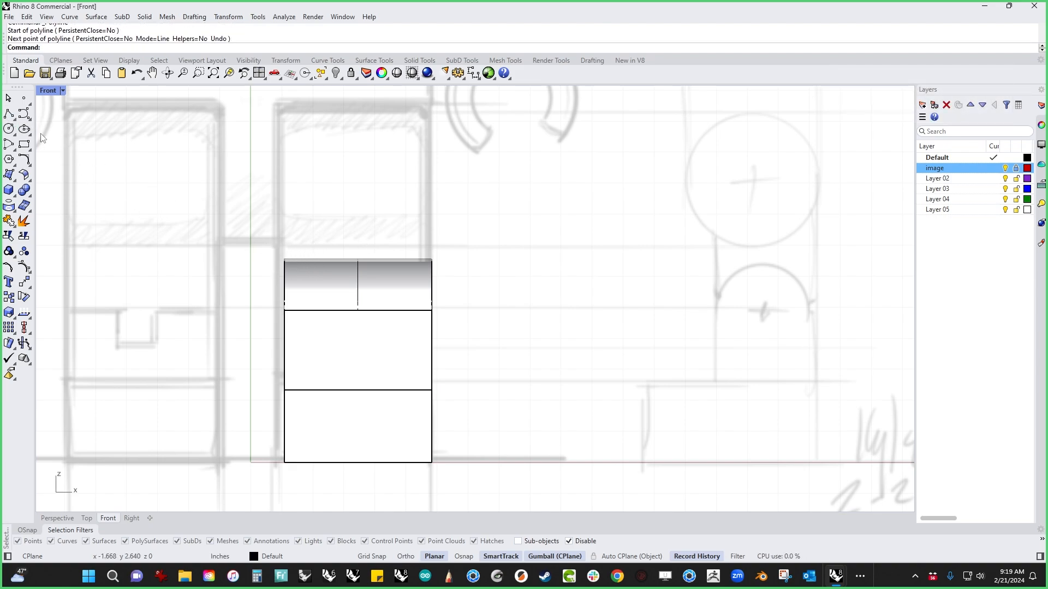
Draw a tall rectangle centered on the knee's lower edge and move it up so it extends above the lower leg.
left_click(25, 146)
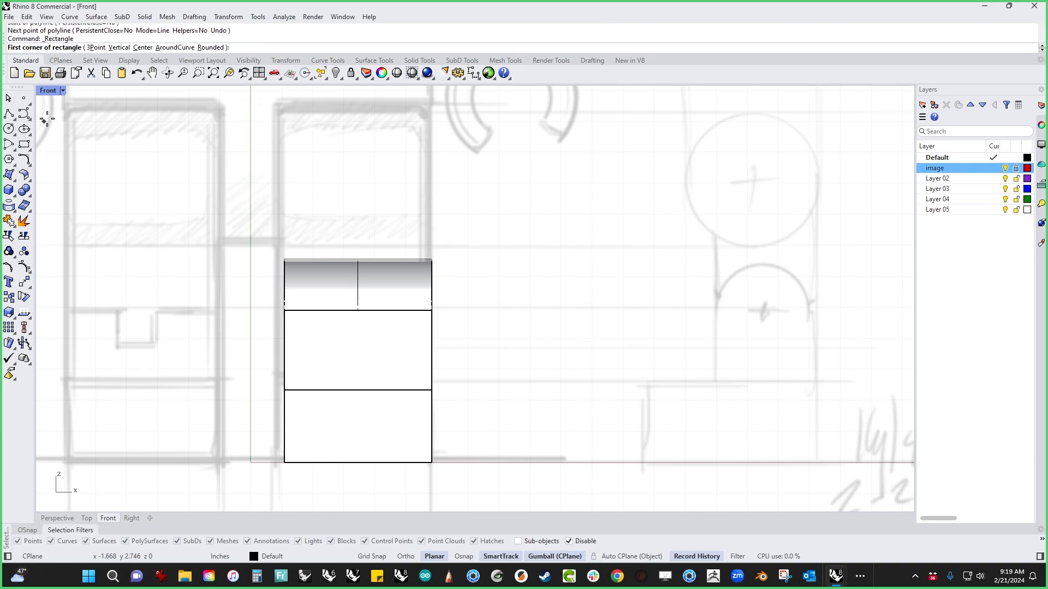
left_click(144, 47)
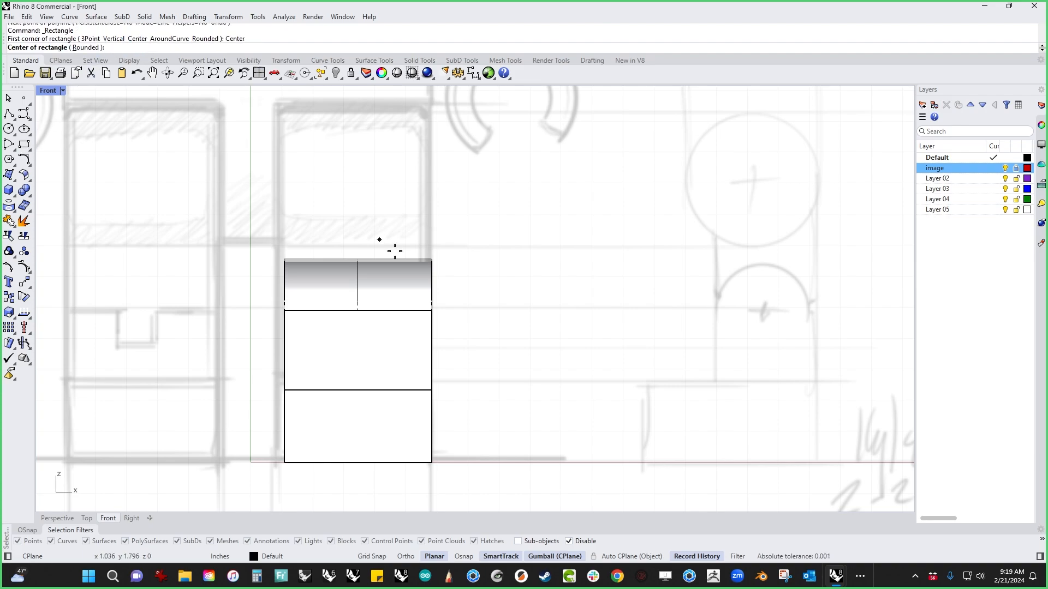
left_click(360, 313)
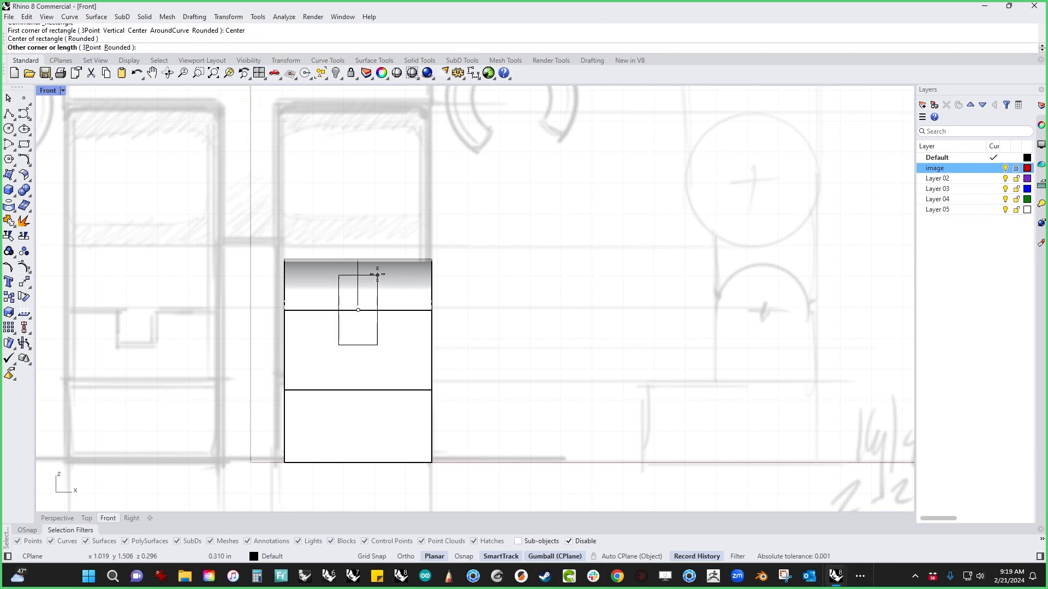
left_click(389, 246)
left_click(377, 250)
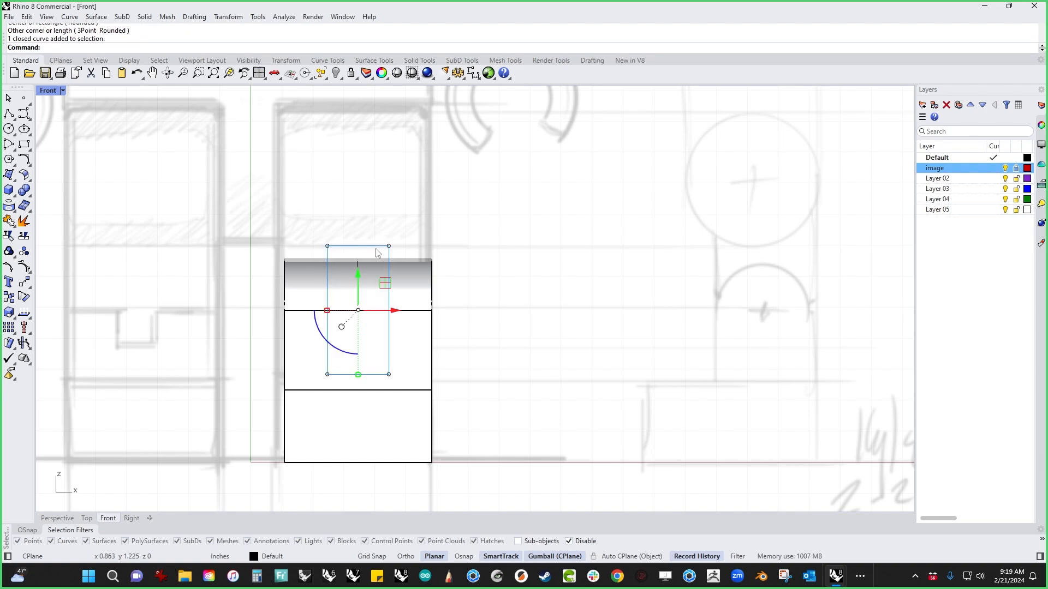
mouse_move(361, 276)
left_mouse_down()
mouse_move(361, 248)
mouse_move(362, 273)
left_mouse_up()
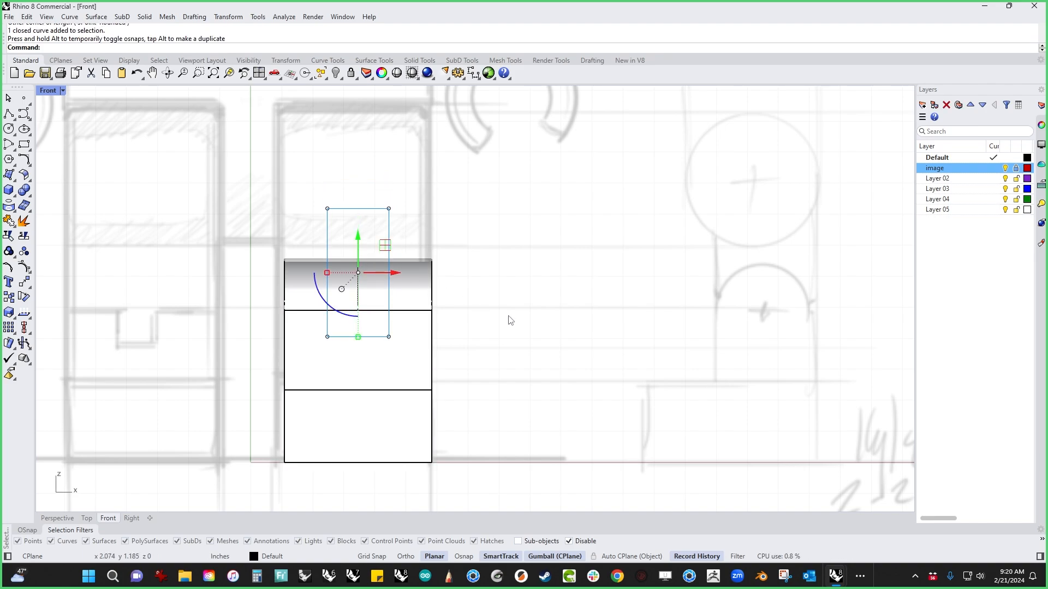
Try a gumball cut of the rectangle through the lower leg's knee in Perspective, and show the hidden parts.
key("ctrl+F4")
scroll(511, 321, "up", 4)
right_click_drag(515, 321, 529, 369)
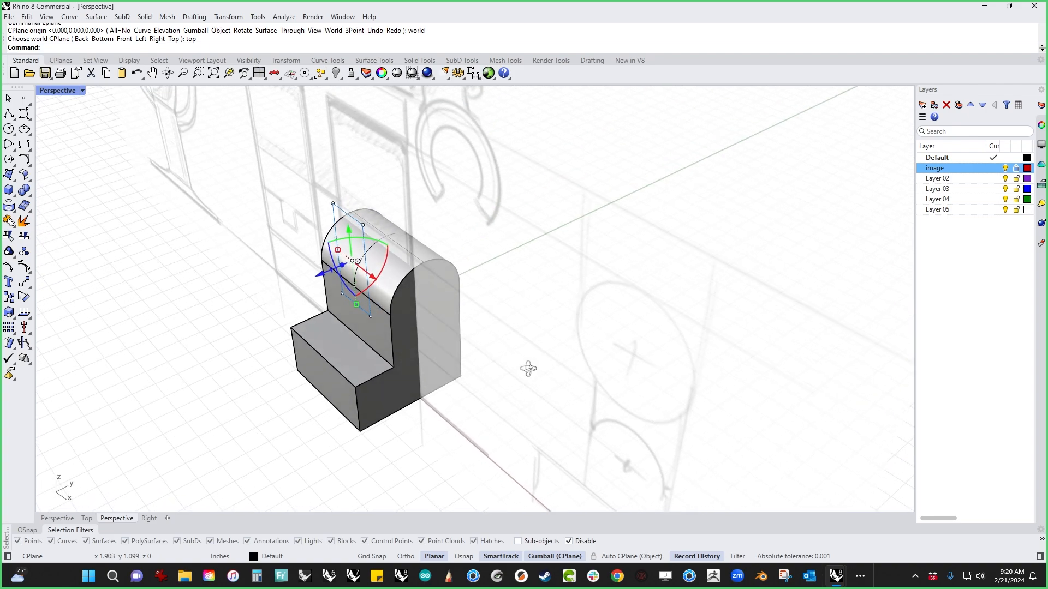
scroll(494, 317, "up", 3)
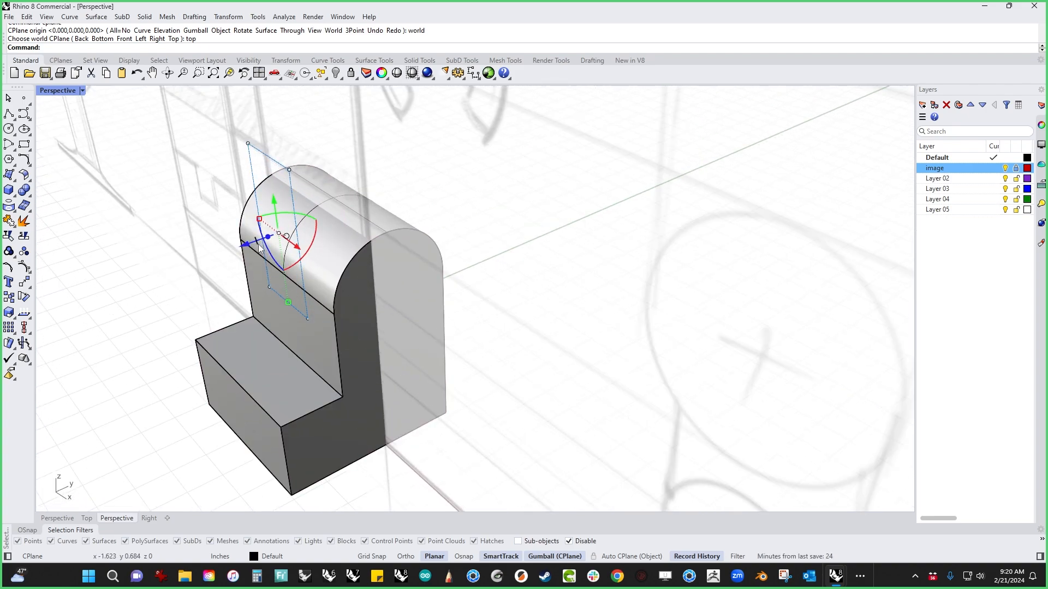
left_click_drag(259, 249, 516, 291)
right_click_drag(505, 308, 415, 371)
left_click(578, 310)
key("ctrl+alt+h")
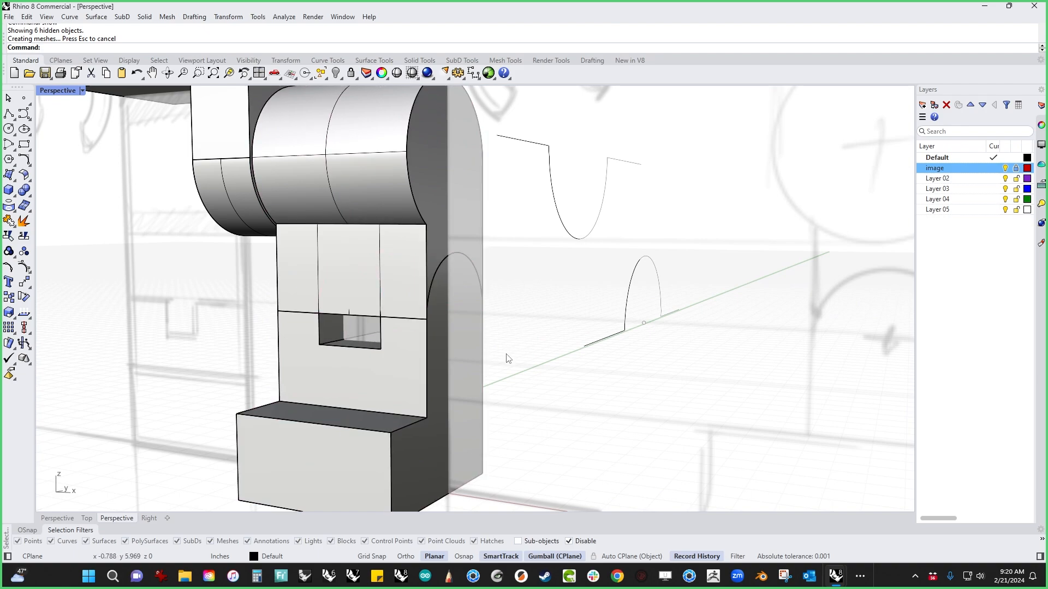
Undo showing the hidden parts and undo the rectangular cut through the knee.
key("ctrl+z")
right_click_drag(528, 367, 523, 414)
key("ctrl+z")
Move the rectangle forward, perpendicular to its plane, so it sits in front of the knee.
left_click(362, 256)
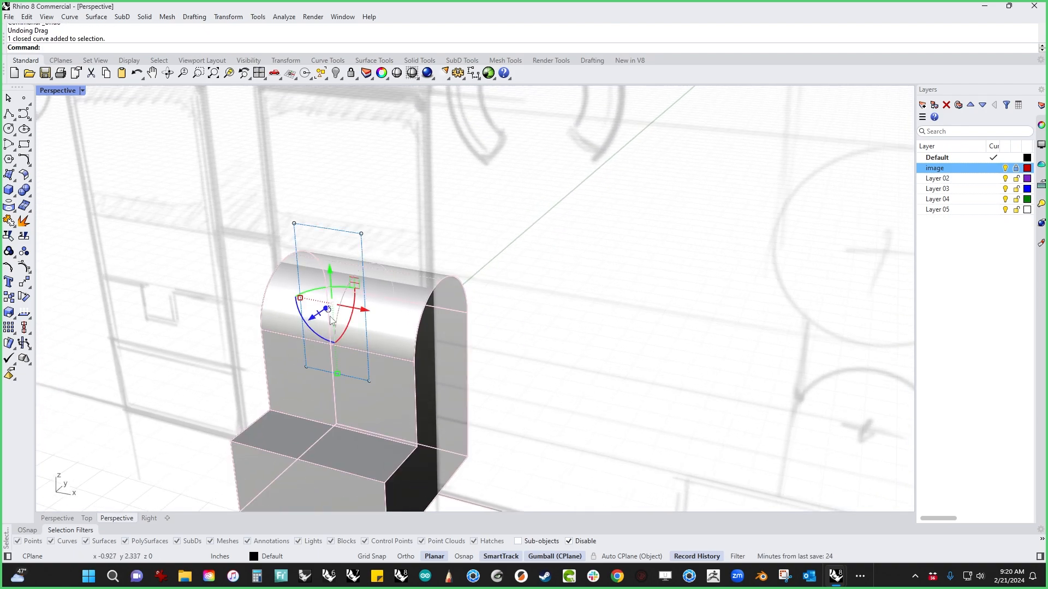
left_click_drag(331, 306, 281, 339)
left_click(123, 328)
right_click_drag(151, 352, 259, 267, "shift")
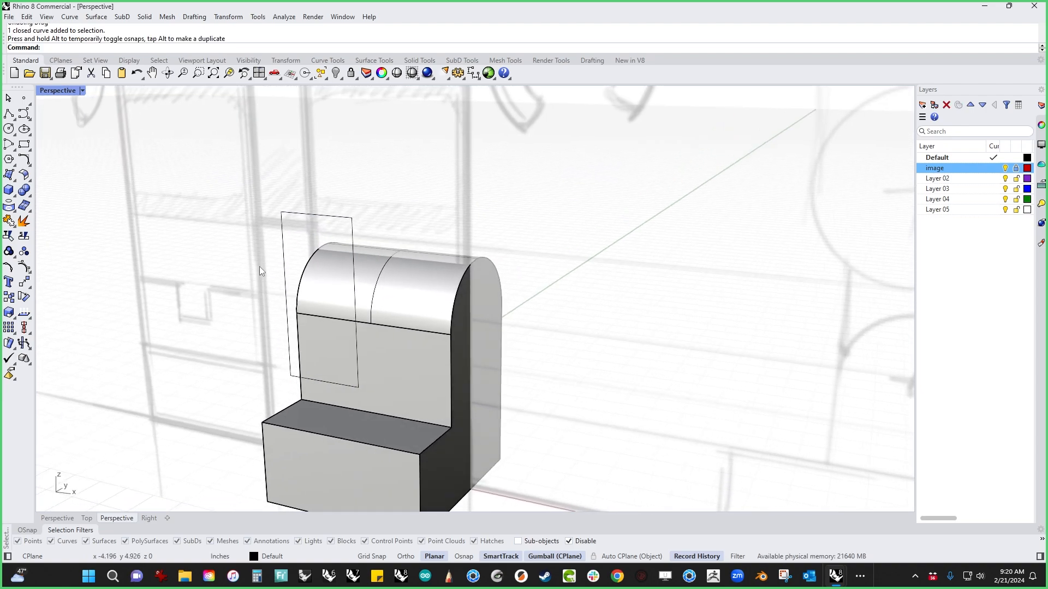
Show all hidden objects and isolate the lower leg alone.
left_click(283, 264)
type("show")
key("Return")
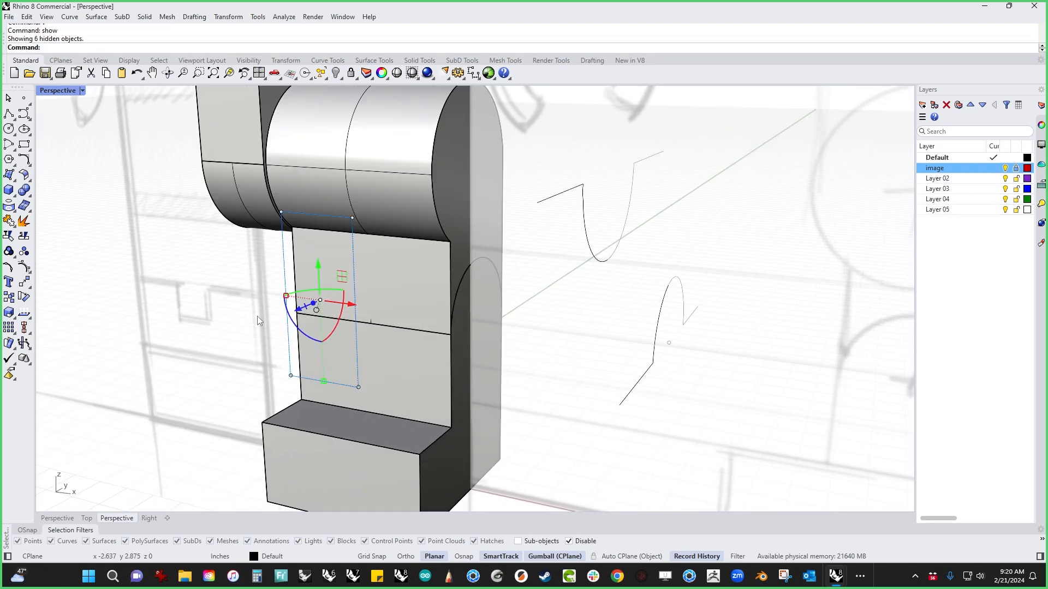
left_click(390, 416)
key("ctrl+i")
key("ctrl+h")
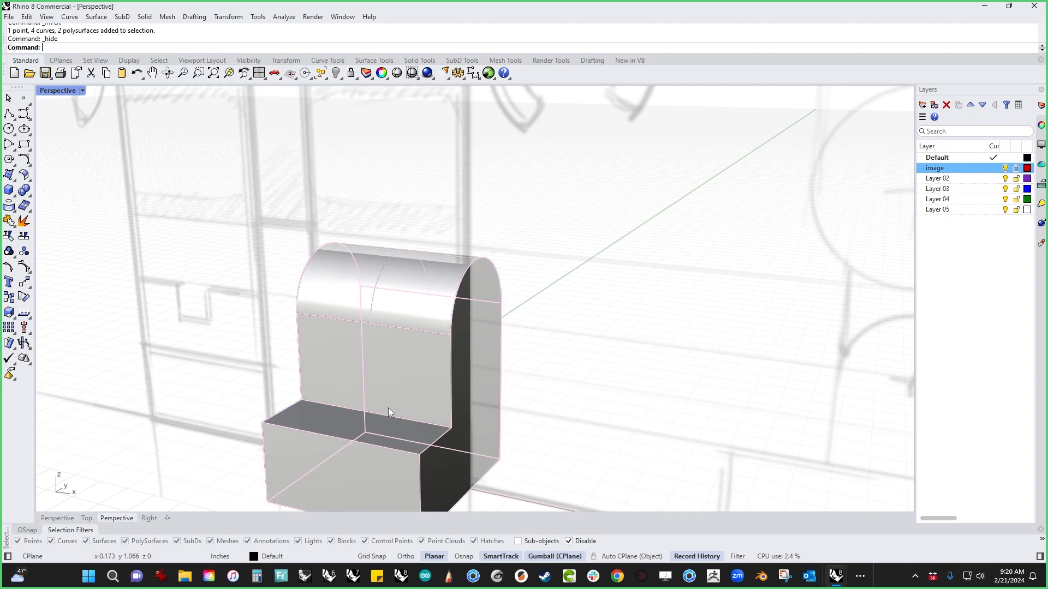
left_click(406, 347)
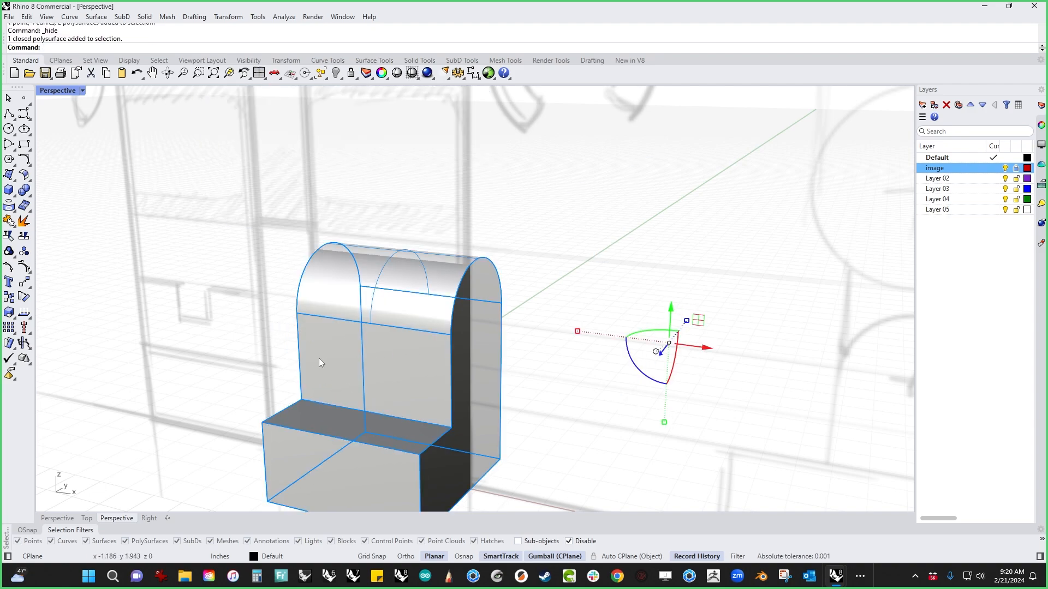
key("Escape")
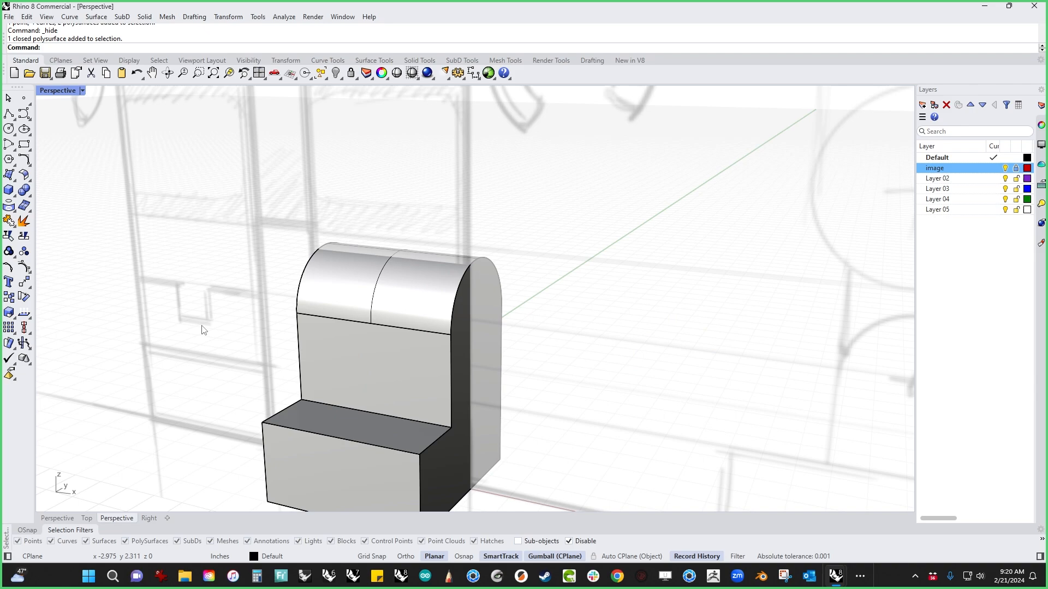
Show all hidden objects and isolate the lower leg together with the rectangle.
type("show")
key("Return")
left_click(285, 324)
left_click(403, 402, "shift")
key("ctrl+i")
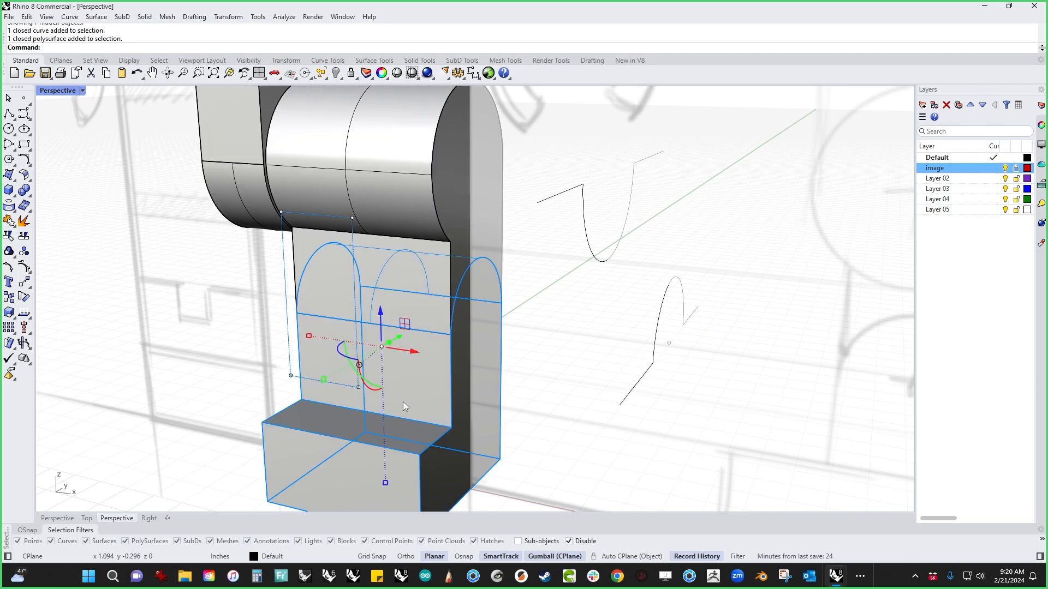
key("ctrl+h")
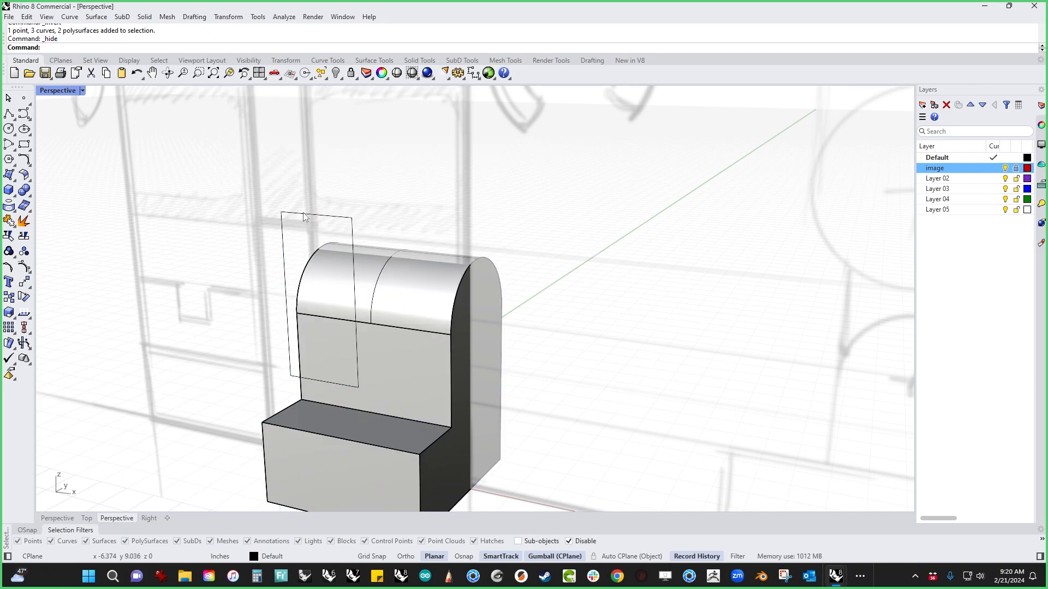
Try cutting through the lower leg by extruding the repositioned rectangle backward past the knee, and undo it.
left_click(304, 214)
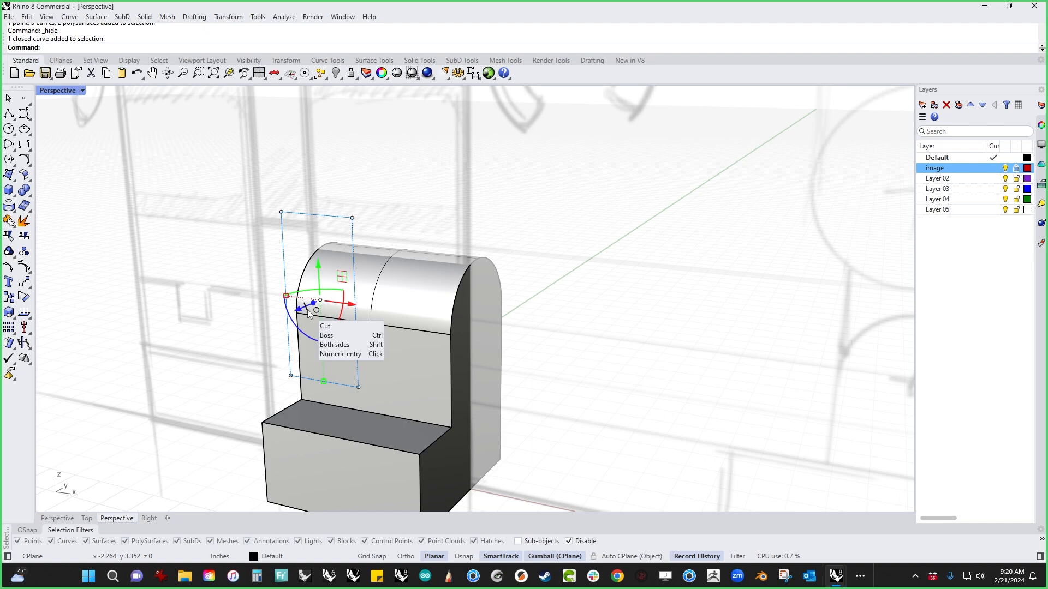
left_click_drag(308, 310, 503, 255)
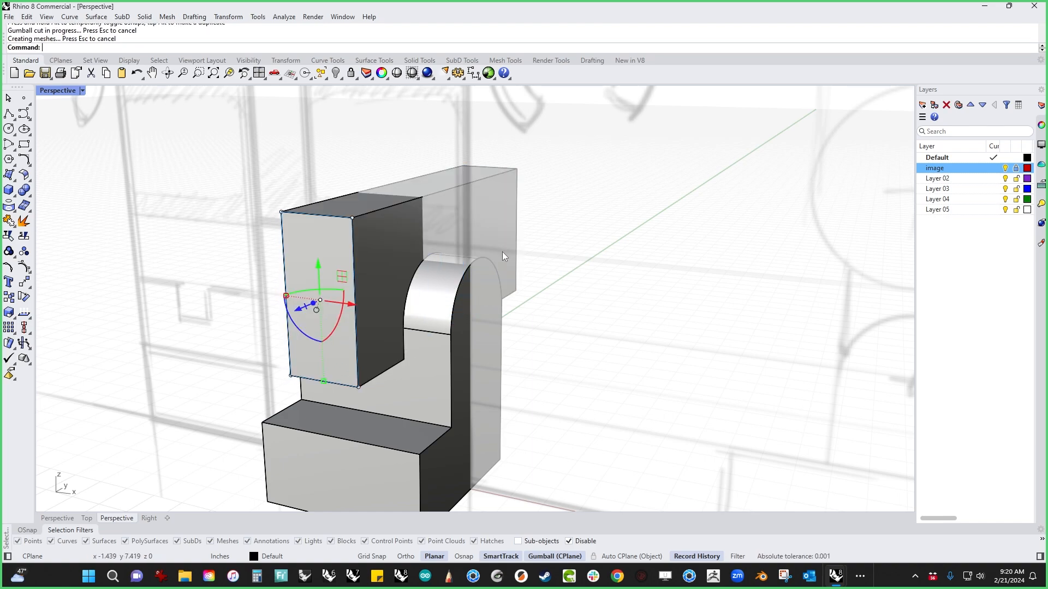
right_click_drag(577, 352, 569, 378)
left_click(498, 341)
key("ctrl+z")
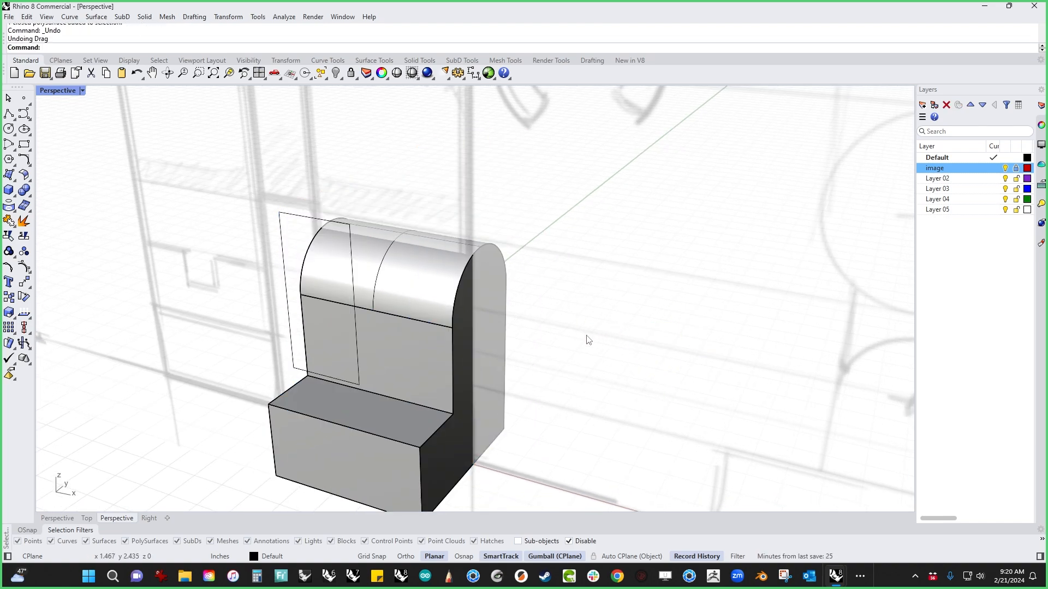
right_click_drag(588, 340, 554, 381)
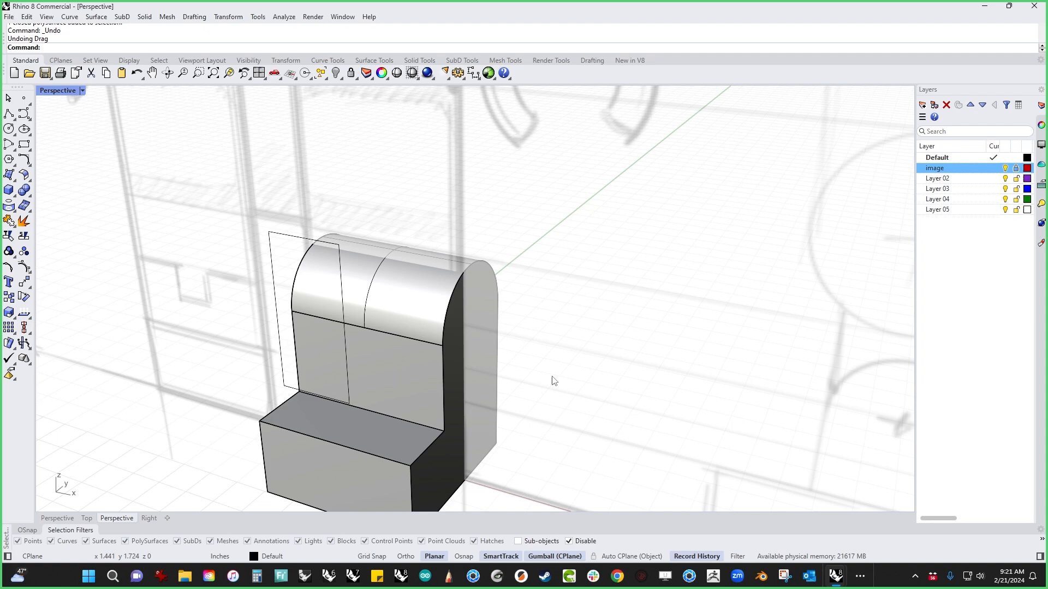
Wire-cut the lower leg with the rectangle, running the cut straight through the knee and keeping all pieces.
key("ctrl+F2")
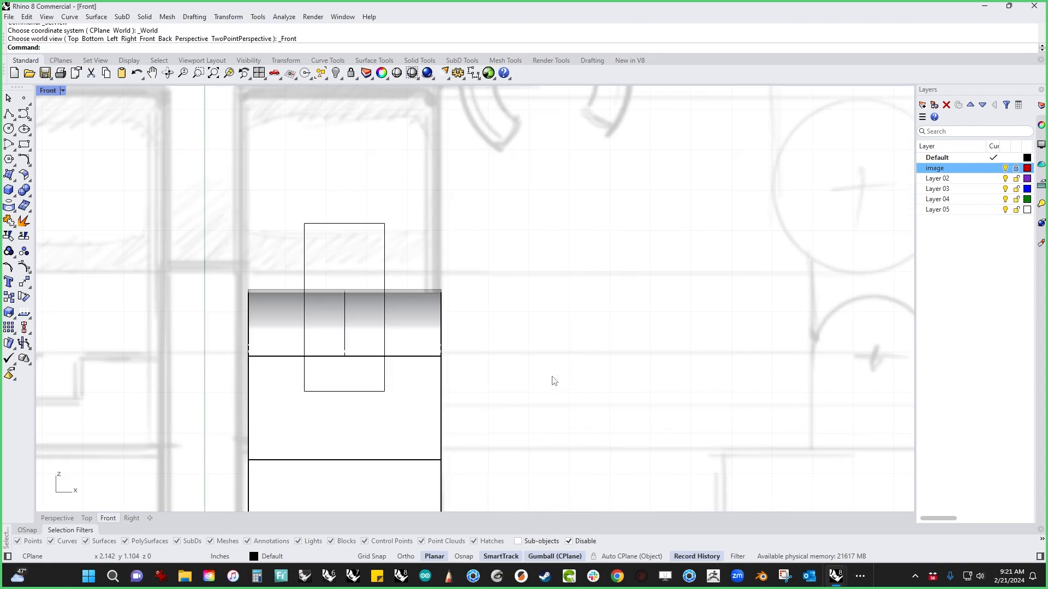
type("WireCut")
key("Return")
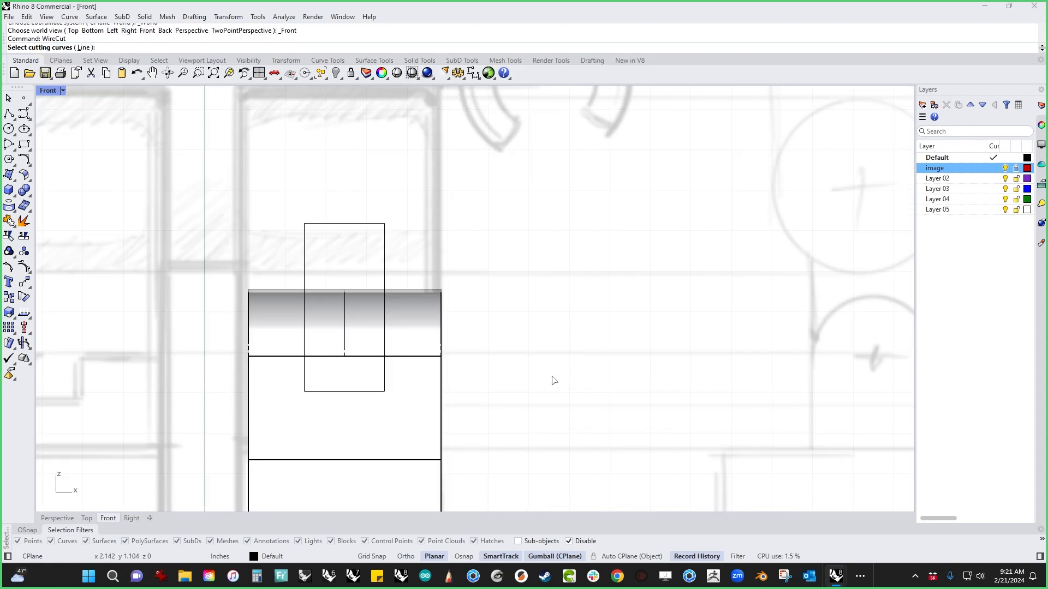
left_click(385, 273)
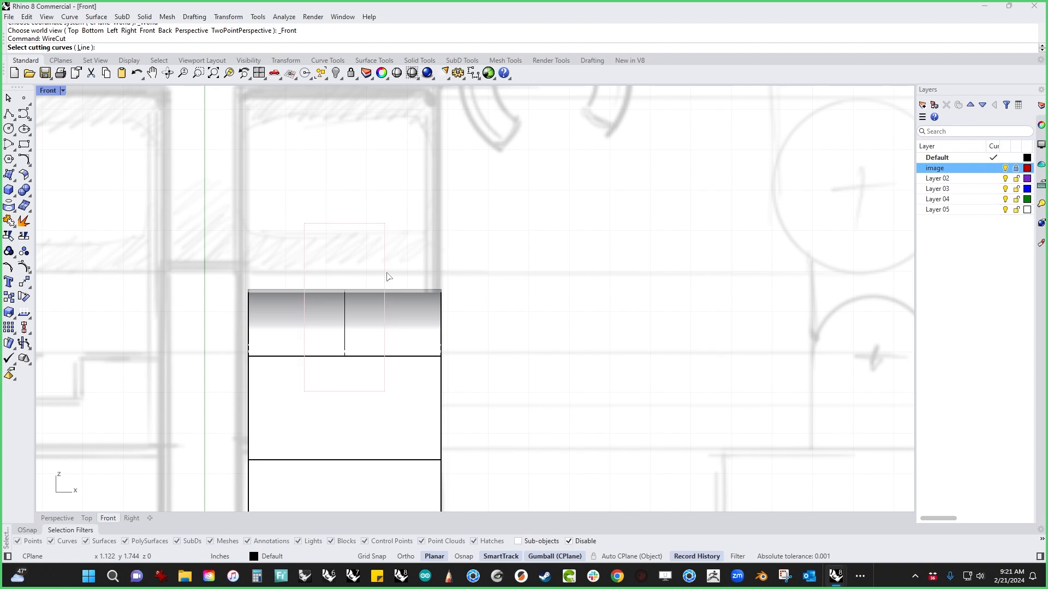
key("Return")
left_click(409, 393)
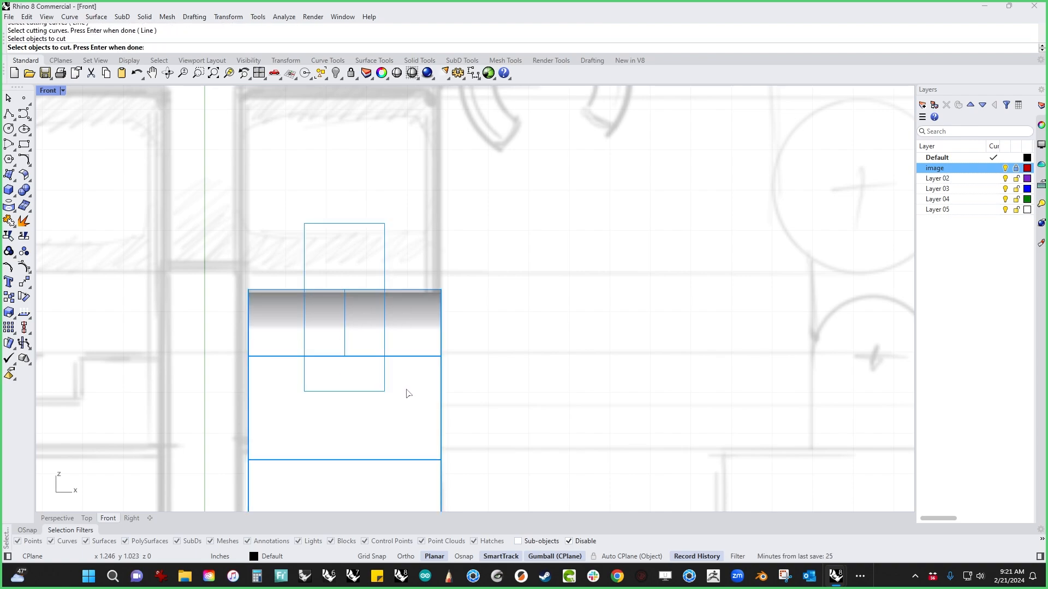
key("Return")
key("ctrl+F4")
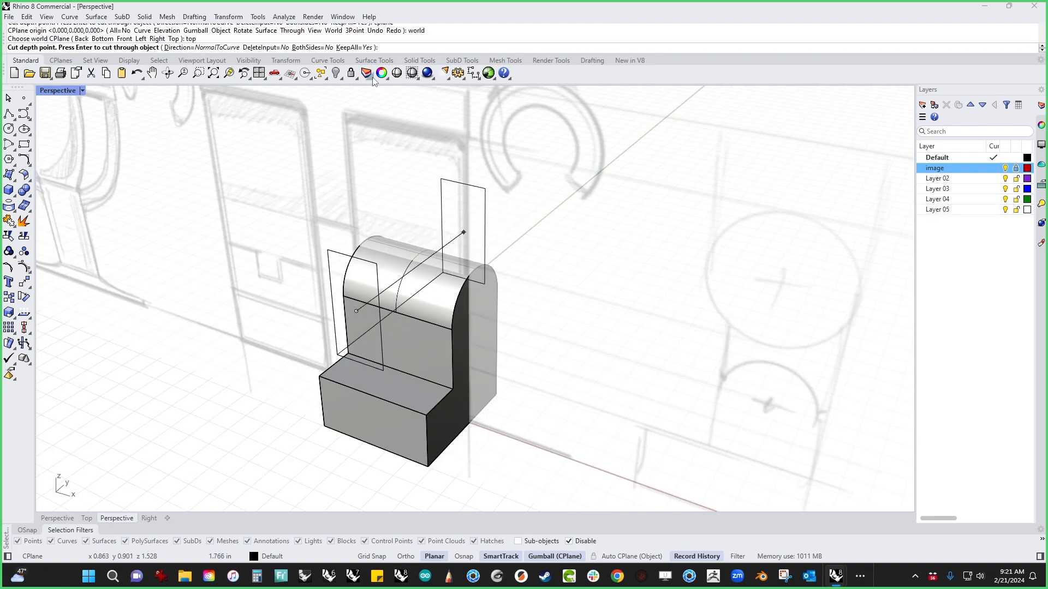
left_click(492, 206)
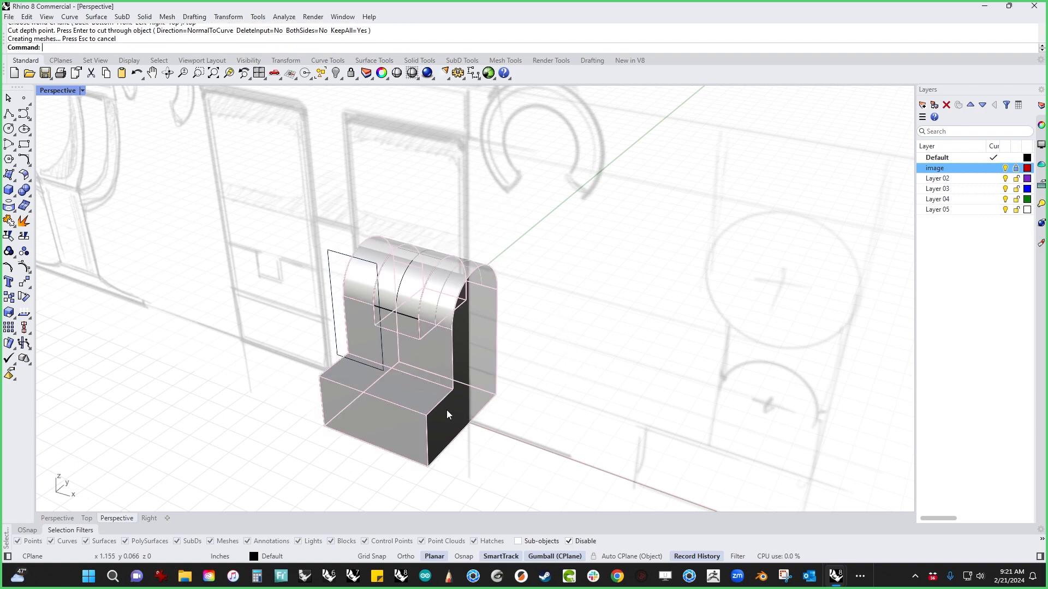
Try pulling the cut block out of the knee slot toward the back, and undo the move.
left_click(404, 306)
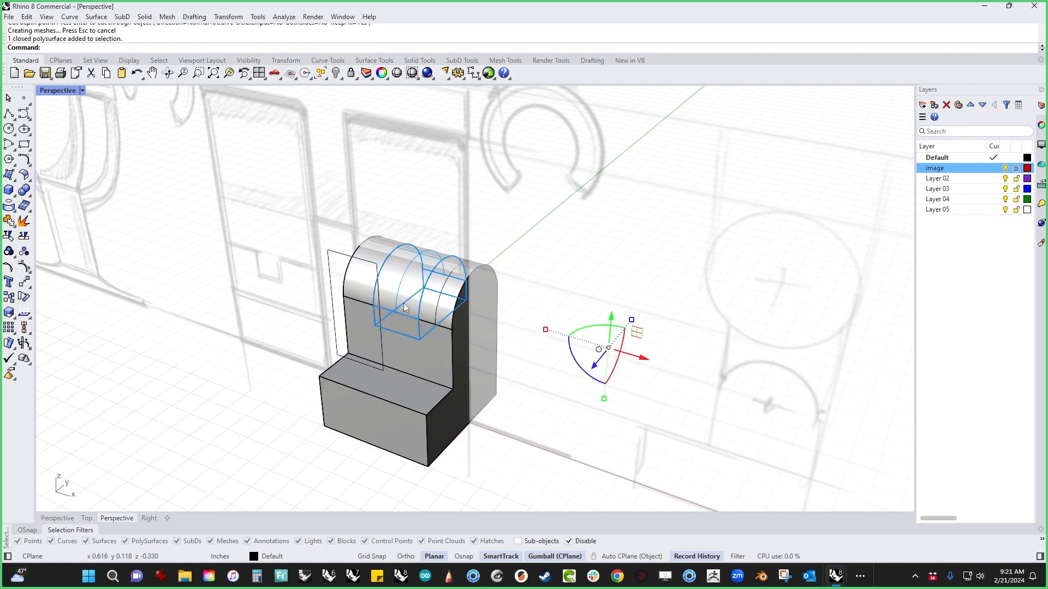
left_click_drag(599, 356, 641, 307)
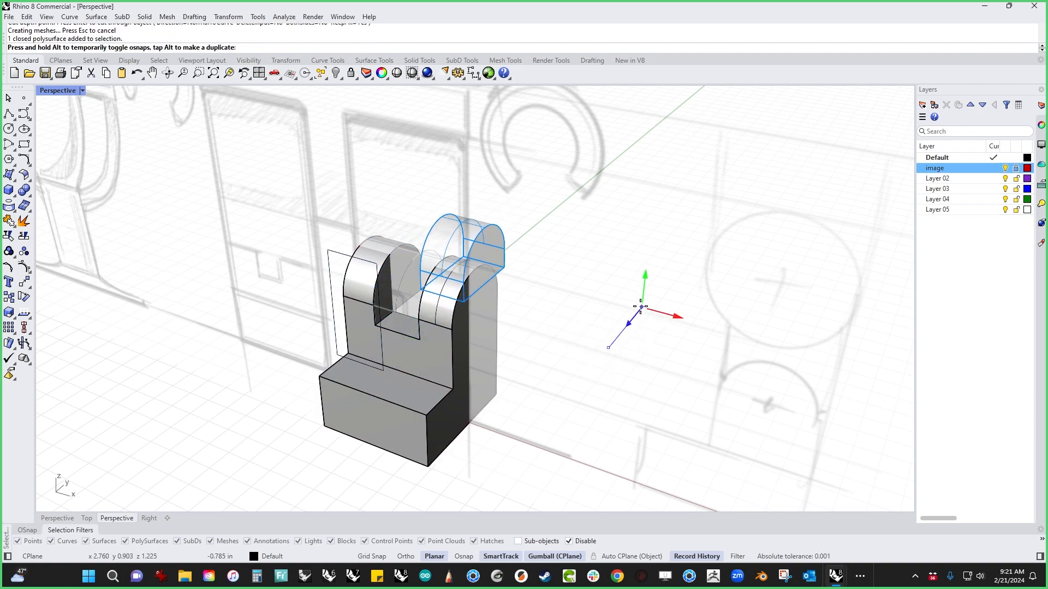
left_click(547, 375)
key("ctrl+z")
right_click_drag(549, 375, 538, 416, "shift")
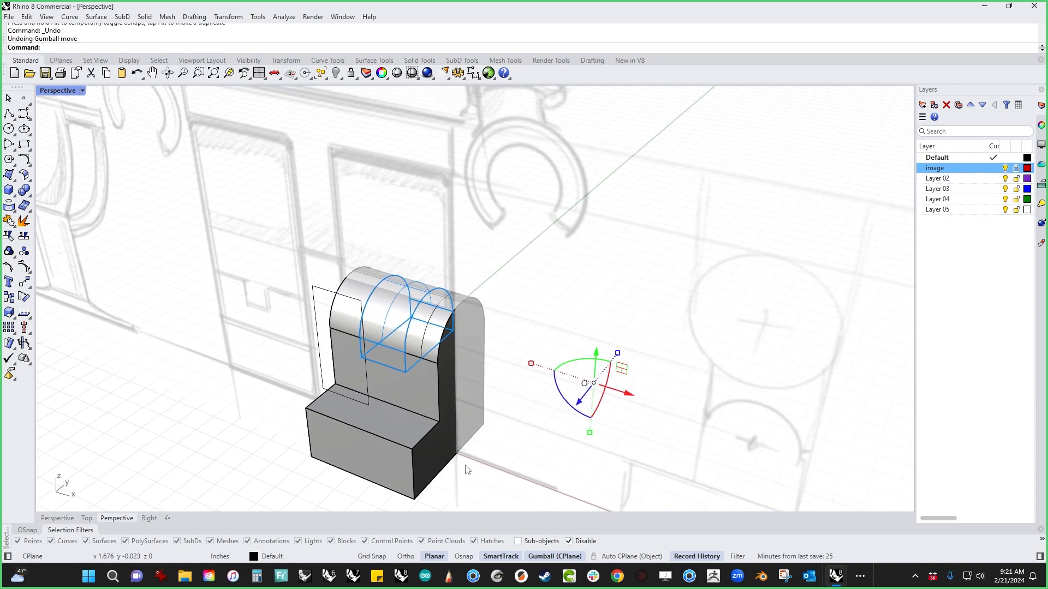
mouse_move(539, 458)
right_mouse_down()
mouse_move(496, 438)
mouse_move(550, 445)
mouse_move(539, 441)
right_mouse_up()
left_click(537, 453)
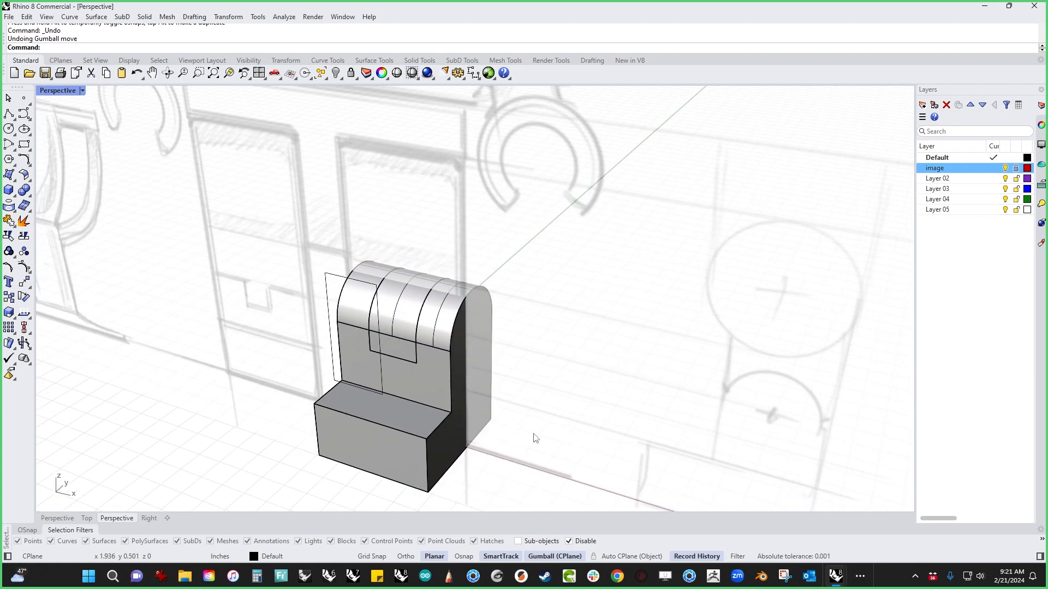
Isolate the slotted lower leg by hiding everything else.
left_click(450, 413)
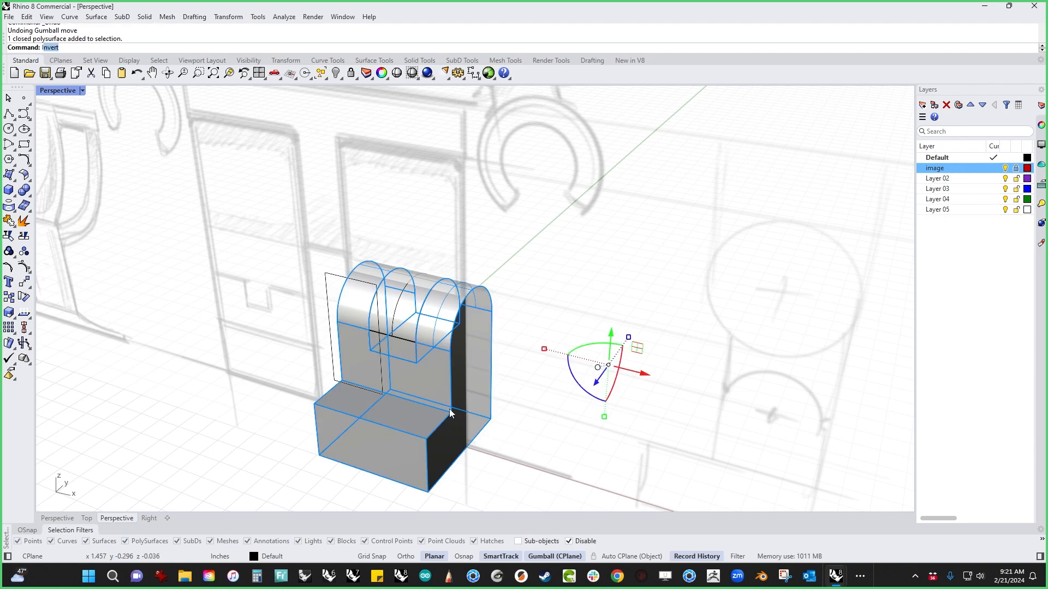
key("ctrl+i")
key("ctrl+h")
Draw a two-point diameter circle about 0.9 in across, spanning the slot's side wall horizontally from its lower front corner to the back edge.
right_click_drag(450, 408, 452, 370)
scroll(409, 407, "up", 5)
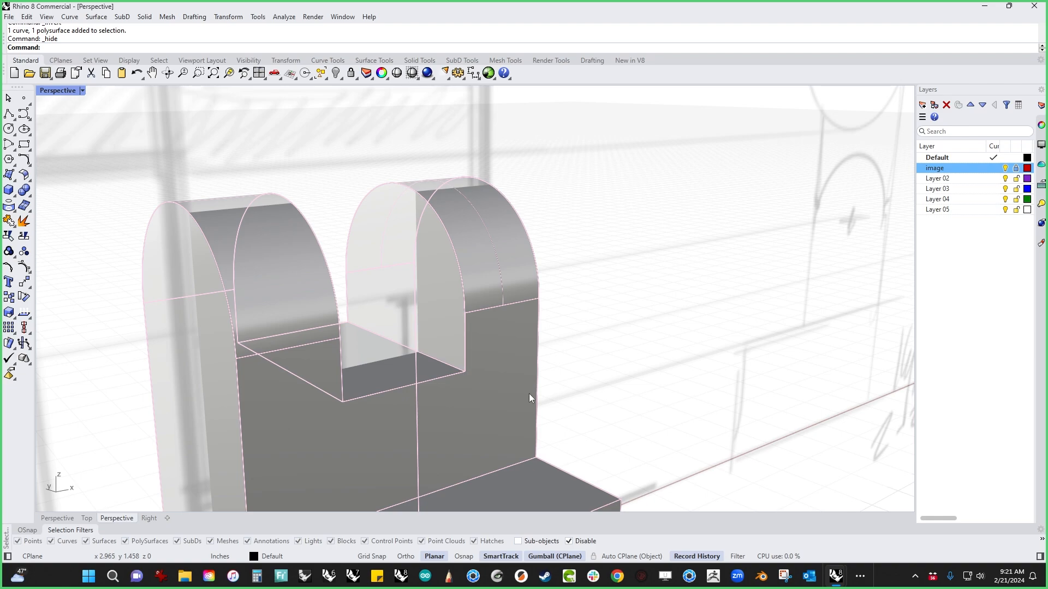
left_click(14, 133)
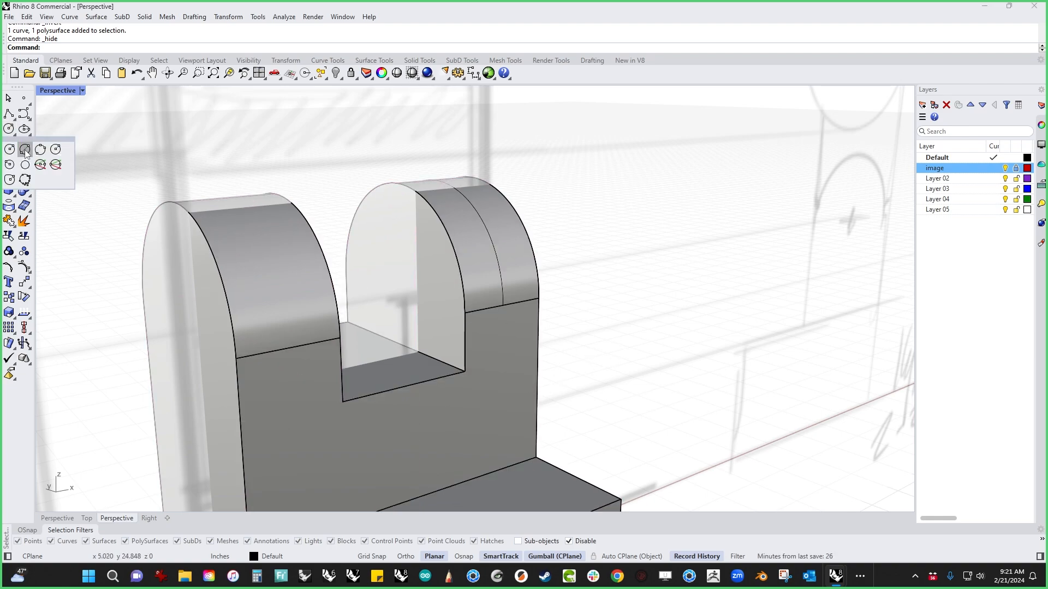
left_click(26, 148)
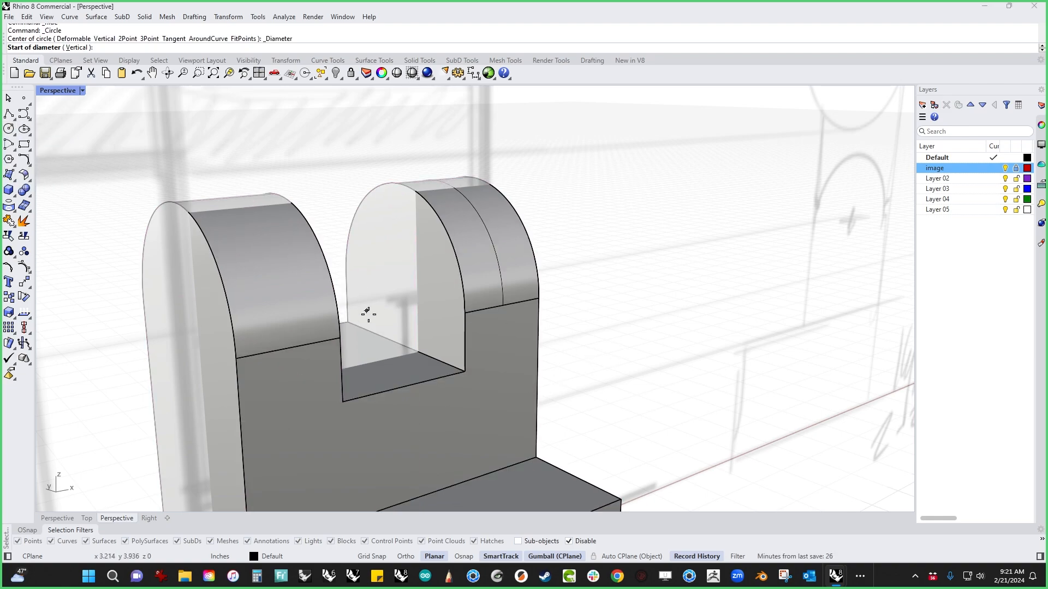
left_click(464, 370)
key("ctrl+F3")
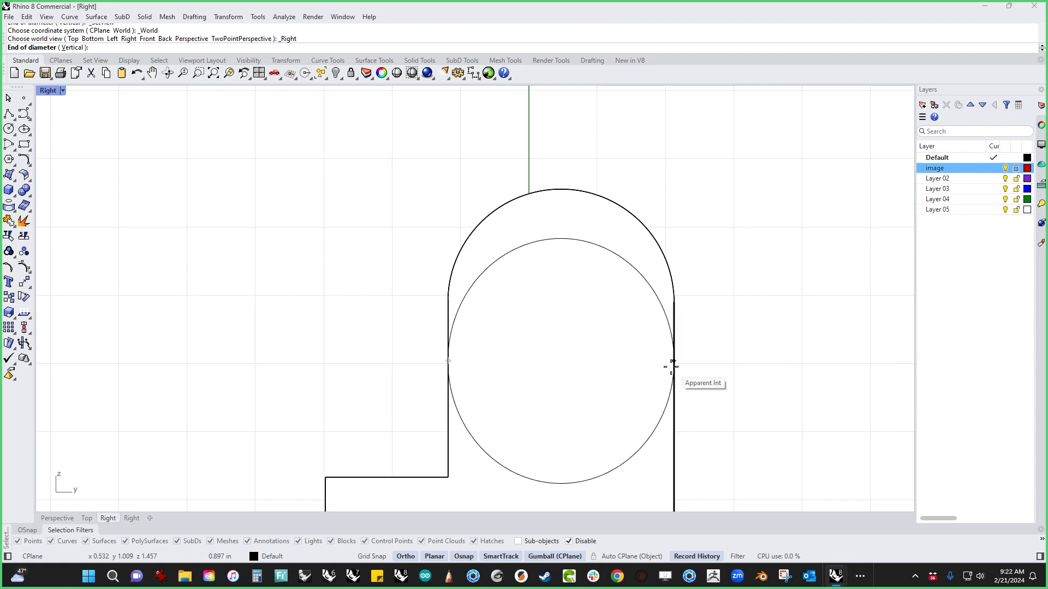
key("Escape")
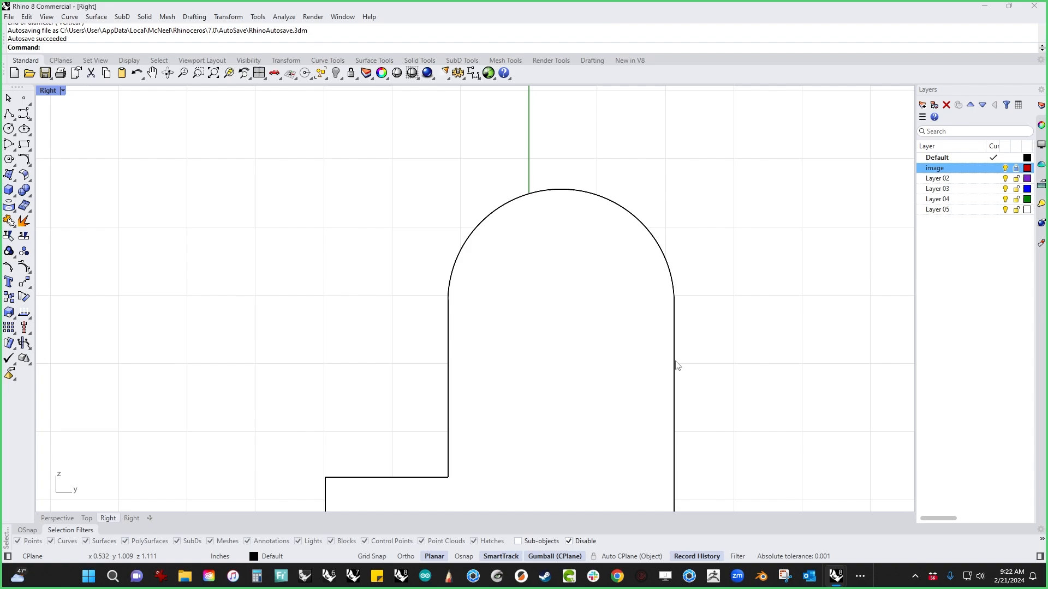
Cut a rounded recess into the slot floor by extruding the circle across to the slot's opposite wall.
key("ctrl+F4")
right_click_drag(425, 350, 559, 341)
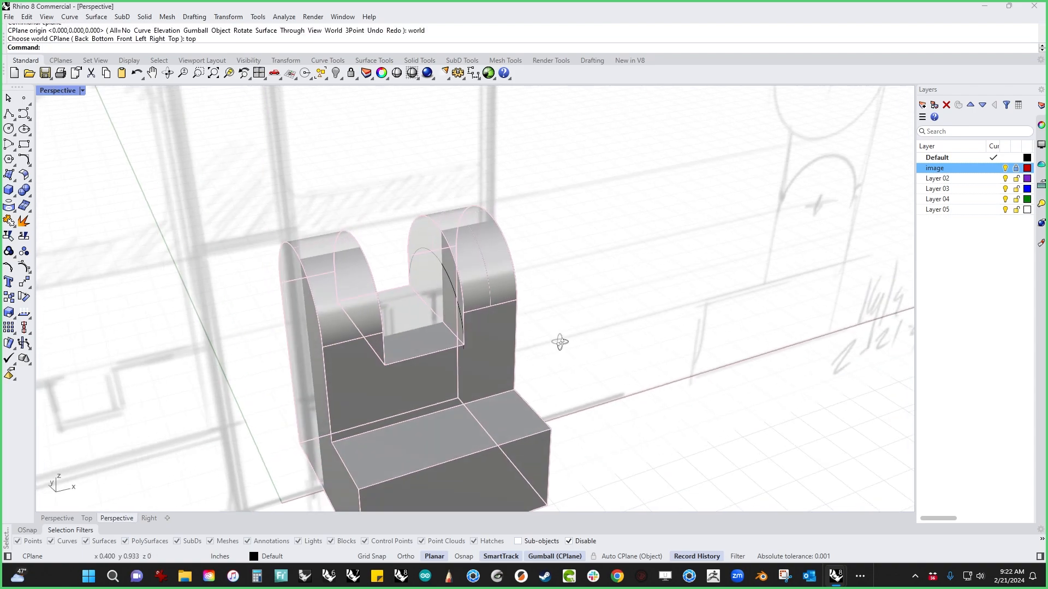
scroll(499, 328, "up", 4)
scroll(499, 327, "up", 2)
left_click(421, 279)
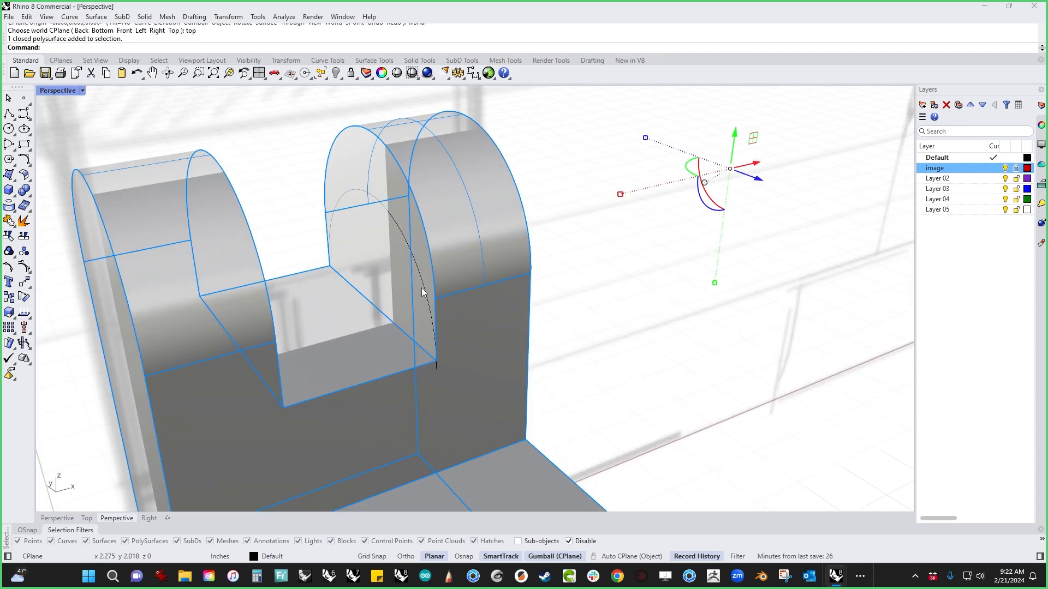
left_click(423, 286)
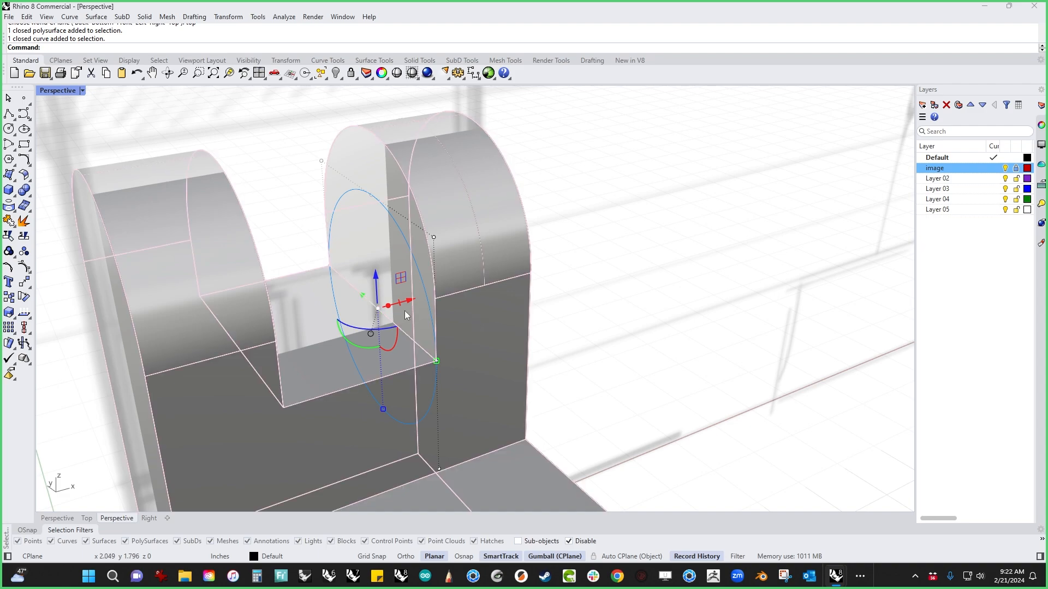
left_click_drag(402, 307, 283, 410)
right_click_drag(409, 400, 719, 304)
scroll(669, 334, "down", 4)
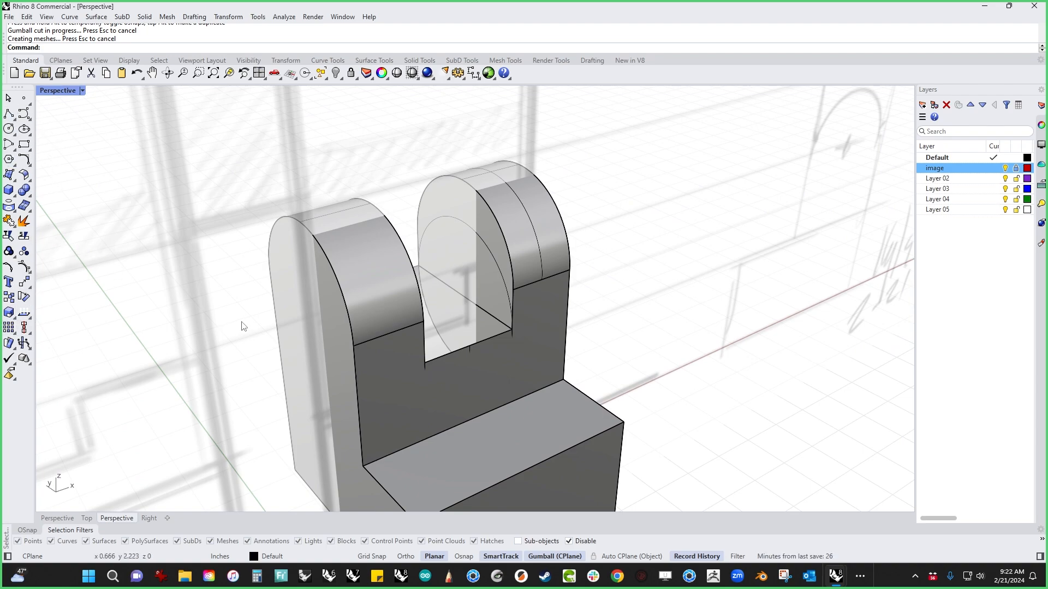
Shrink the circle slightly for clearance and extrude it into a solid cylinder spanning the slot.
right_click_drag(243, 326, 655, 367)
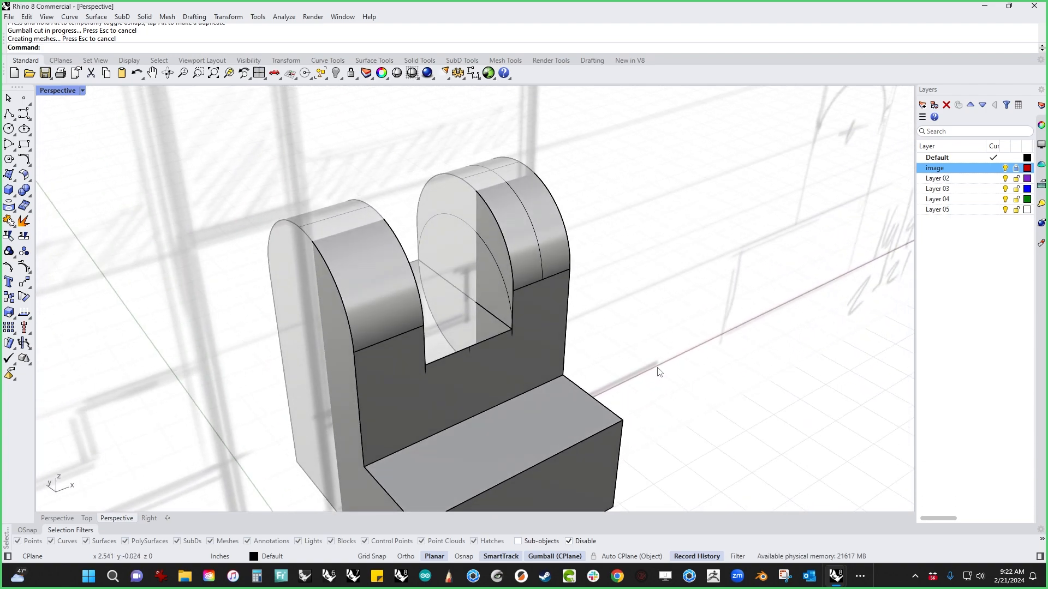
left_click(502, 285)
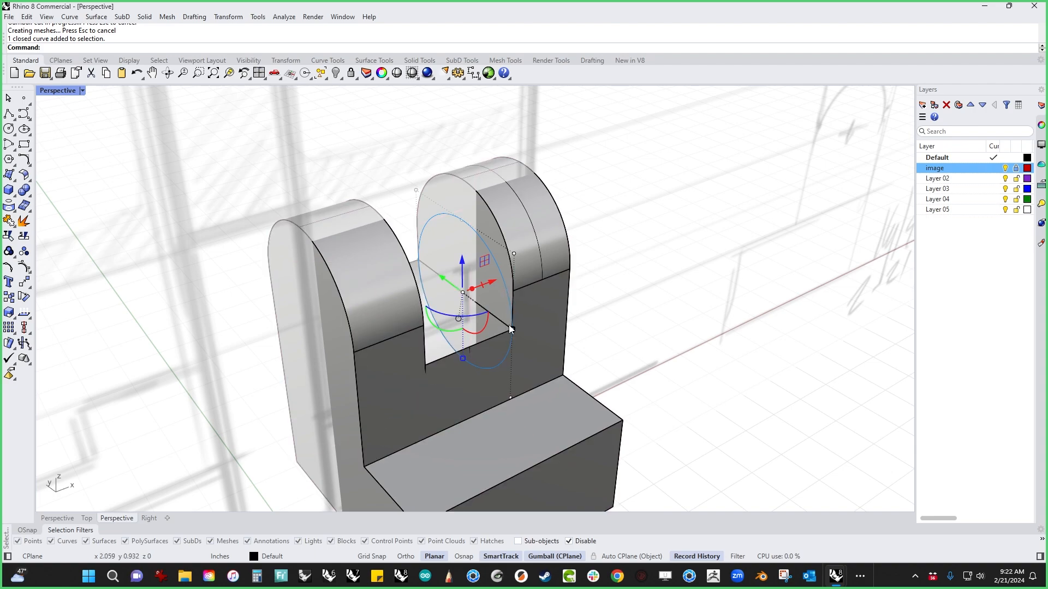
left_click_drag(509, 326, 508, 326)
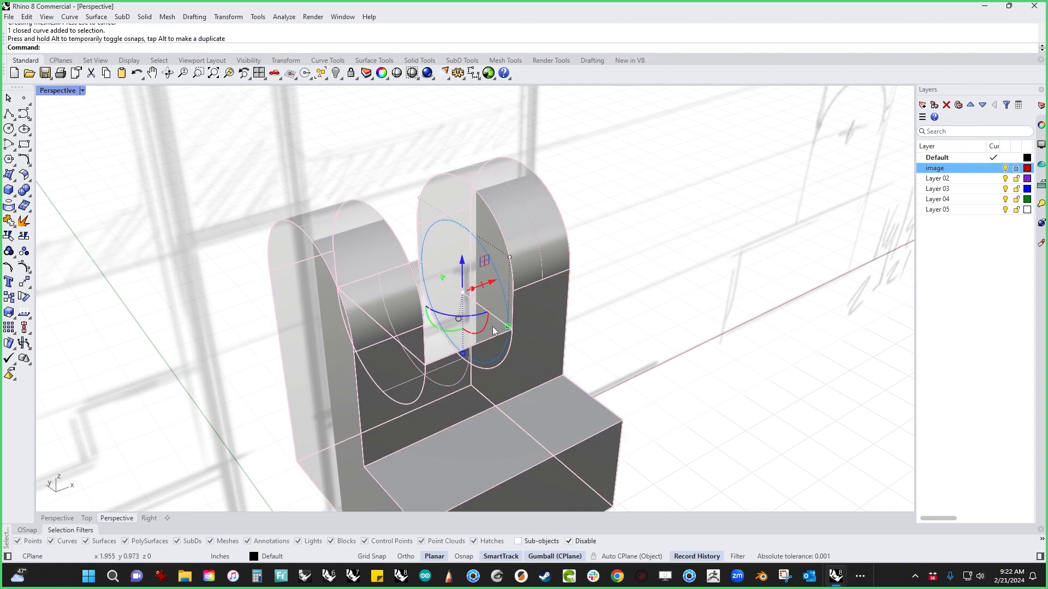
left_click_drag(471, 289, 425, 364)
key("Escape")
Show all hidden objects and delete the leftover block that was cut out of the knee slot.
left_click(469, 307)
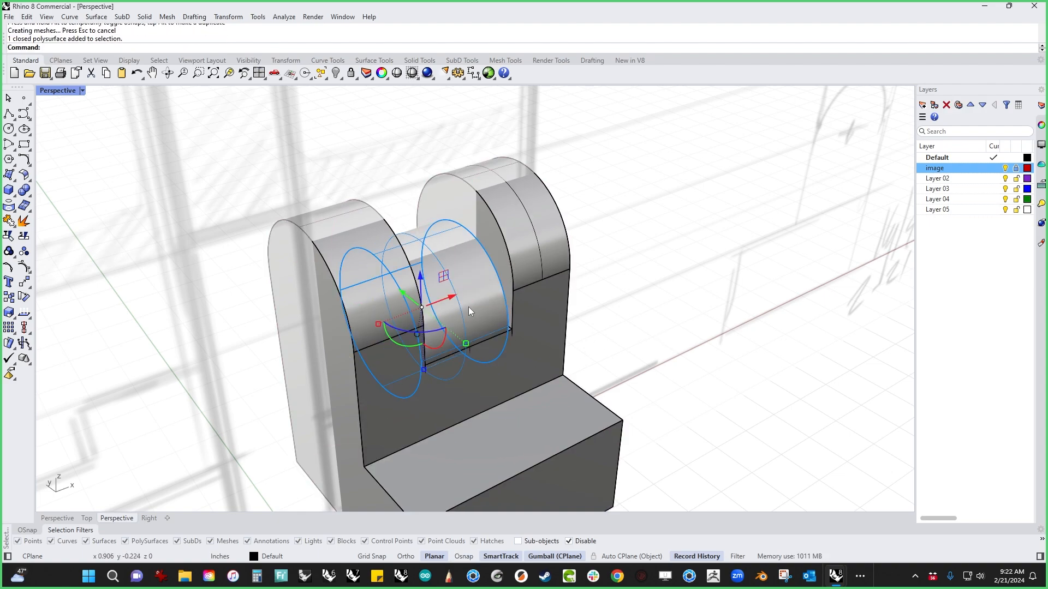
right_click_drag(613, 338, 578, 358)
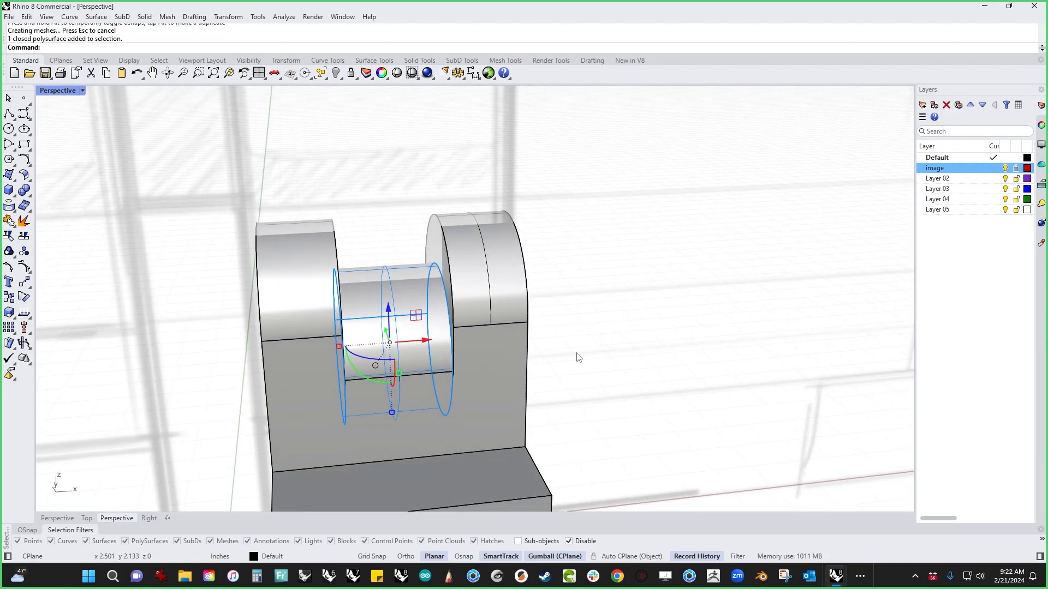
type("show")
key("Return")
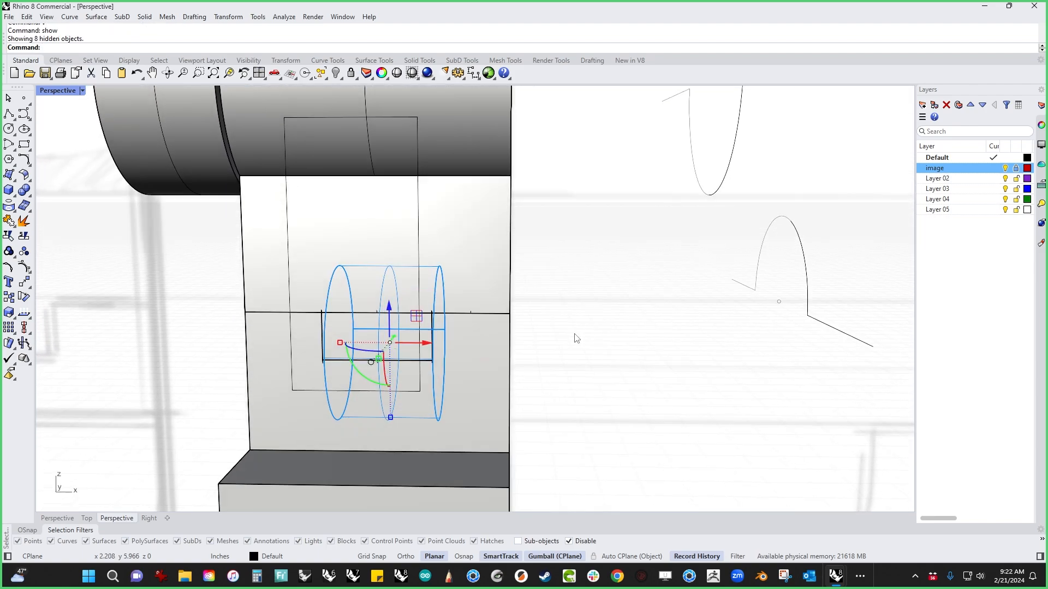
key("Escape")
right_click_drag(590, 351, 453, 237)
left_click(453, 237)
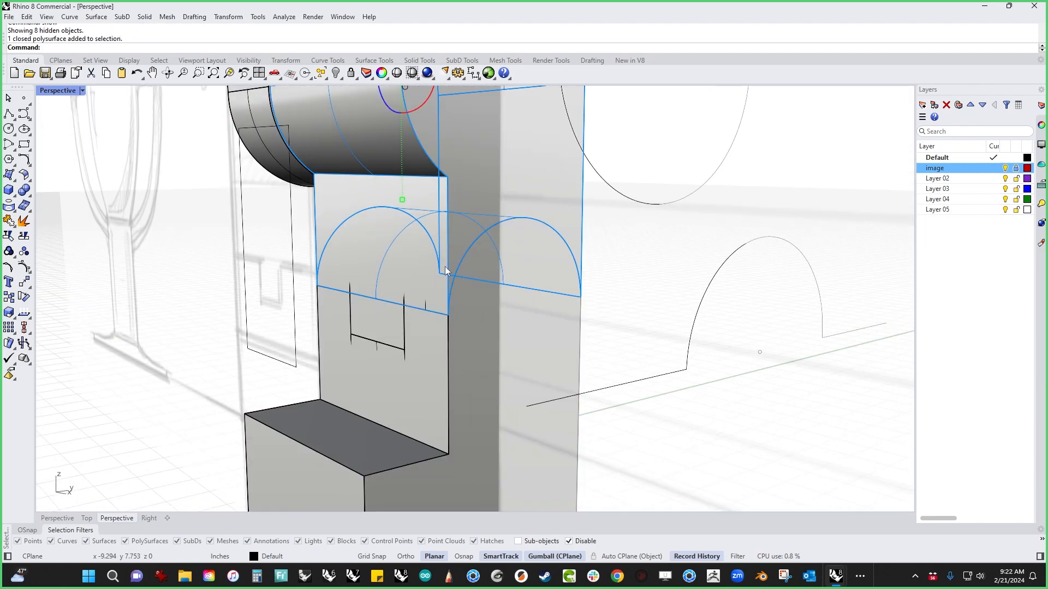
left_click(387, 331)
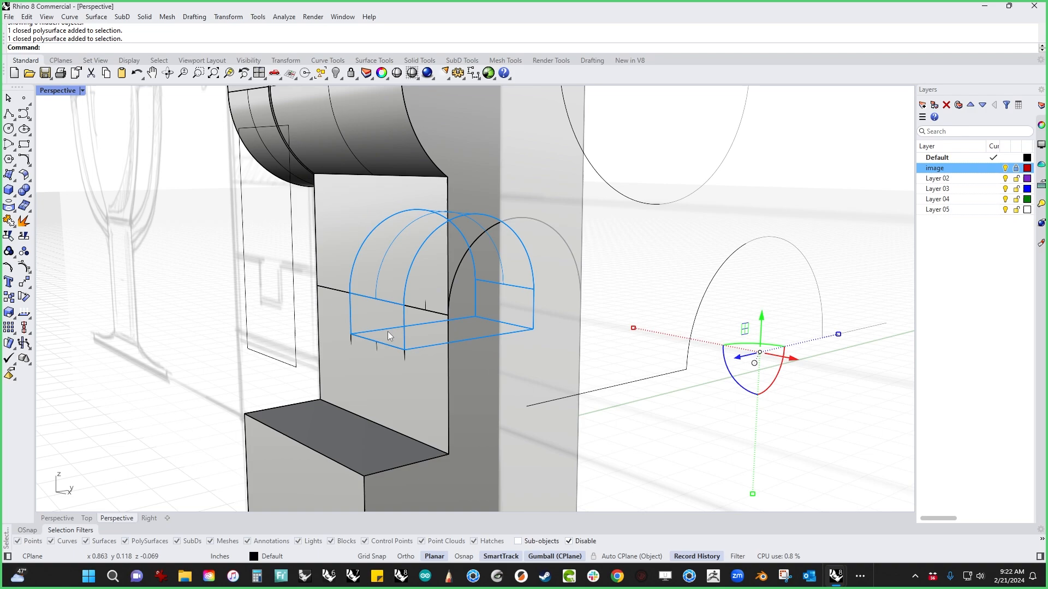
key("Delete")
Isolate the upper leg together with the knee cylinder.
left_click(386, 298)
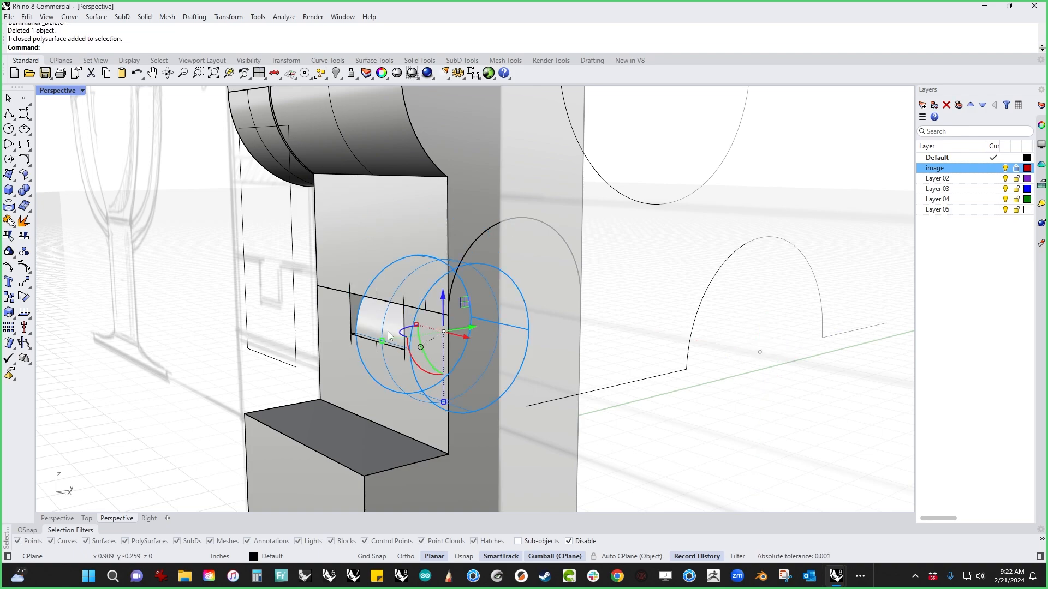
key("ctrl+i")
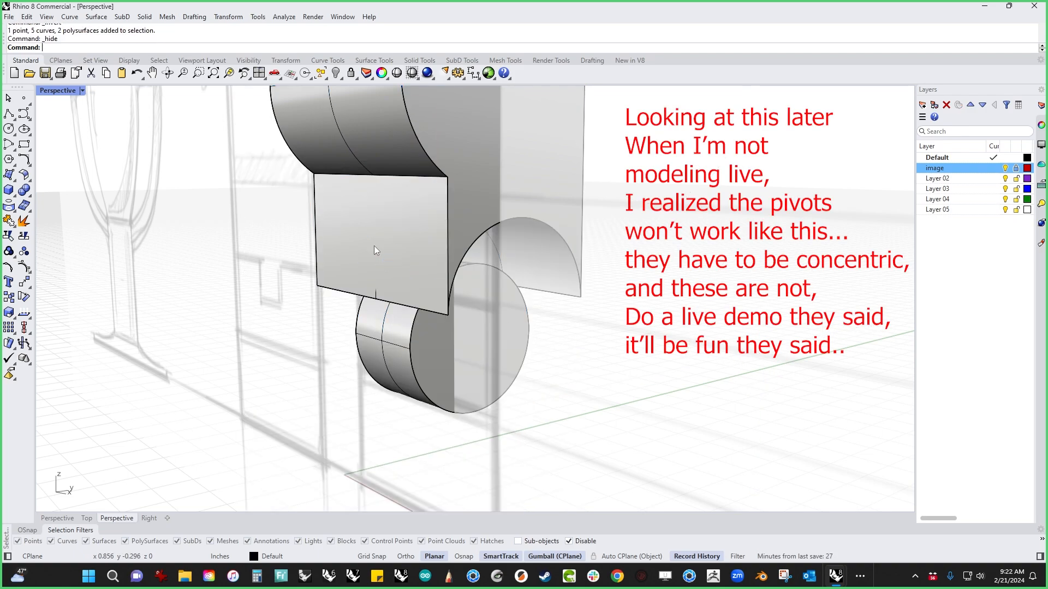
key("ctrl+h")
Delete the concave curved face on the underside of the upper leg at the knee.
right_click_drag(375, 250, 538, 381)
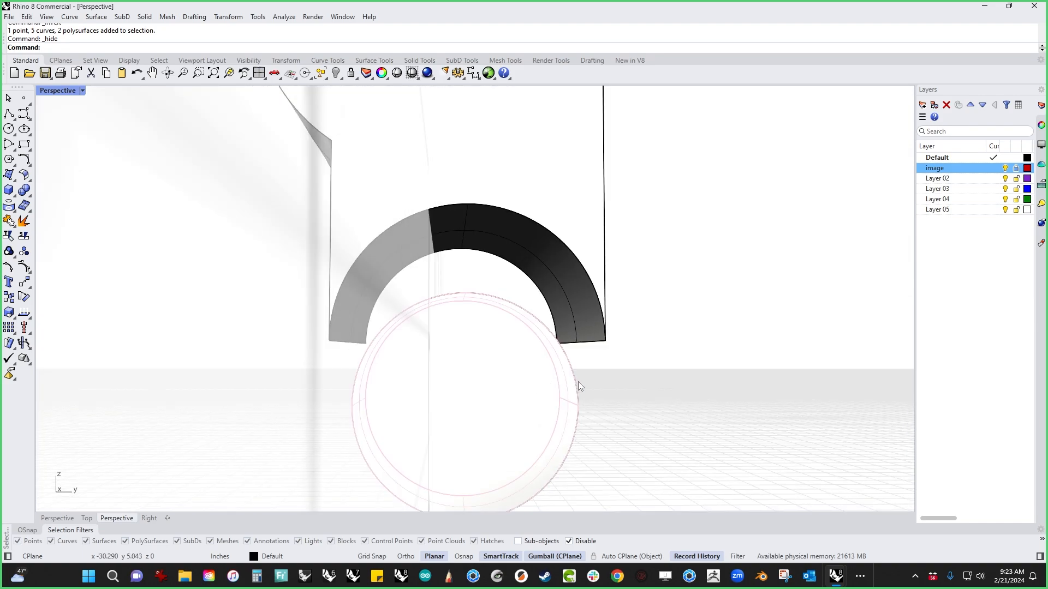
left_click(550, 289, "ctrl+shift")
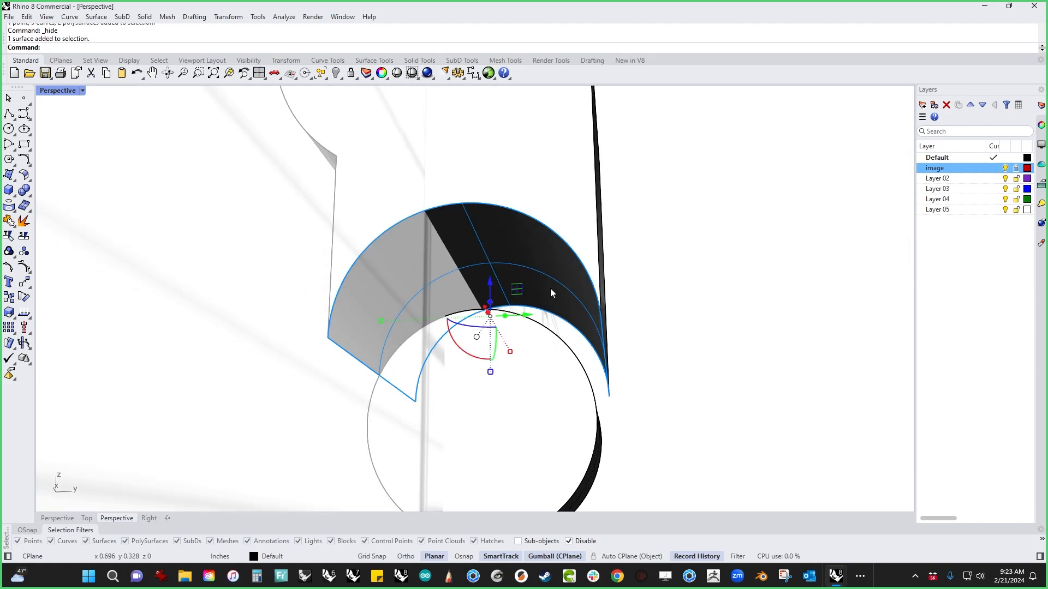
key("Delete")
Create an edge-curve surface between the front and back bottom edges of the upper leg's open underside.
right_click_drag(550, 288, 676, 307)
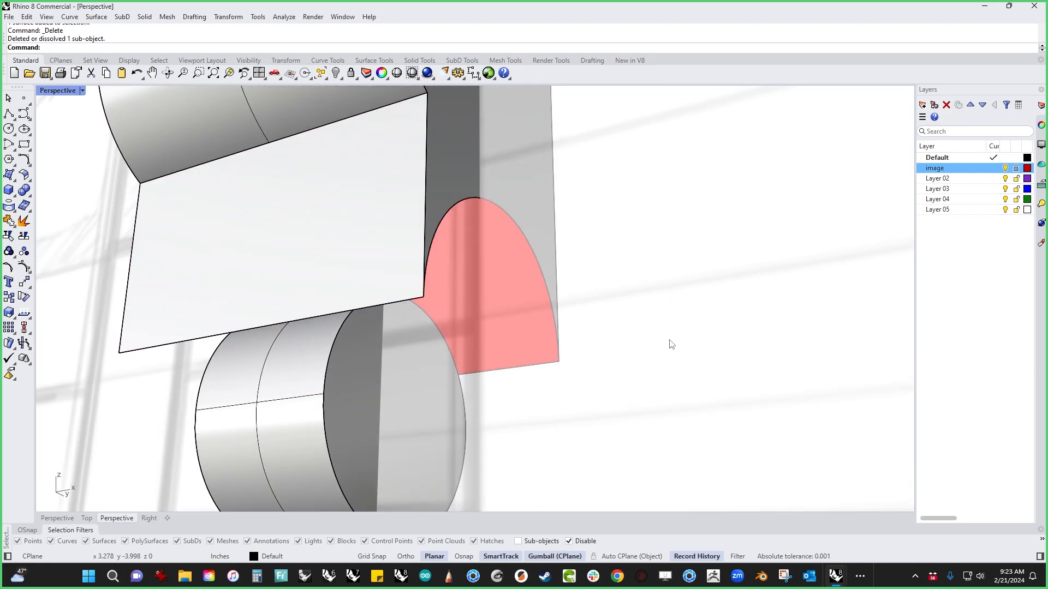
middle_click(671, 344)
left_click(665, 307)
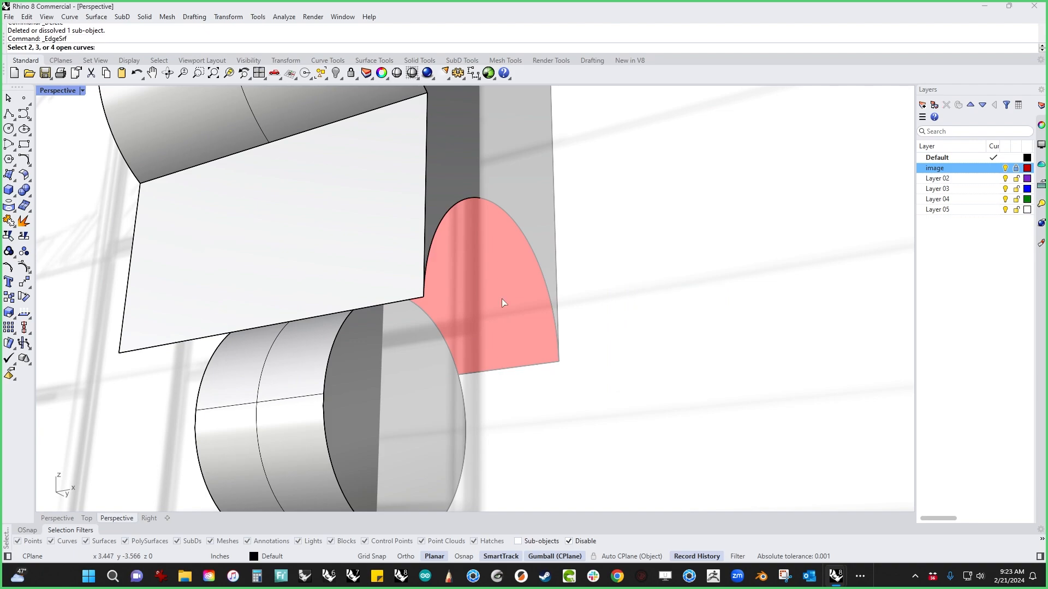
left_click(409, 302)
left_click(551, 363)
right_click(563, 388)
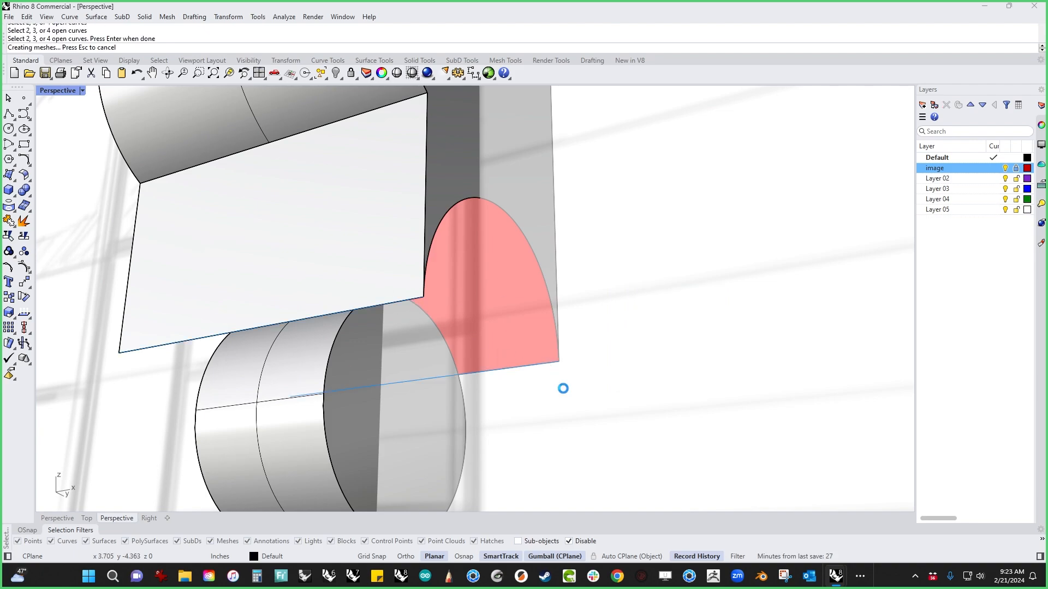
Join the new bottom surface to the upper leg, cap it into one closed solid, and merge all its coplanar faces.
left_click_drag(589, 428, 540, 328)
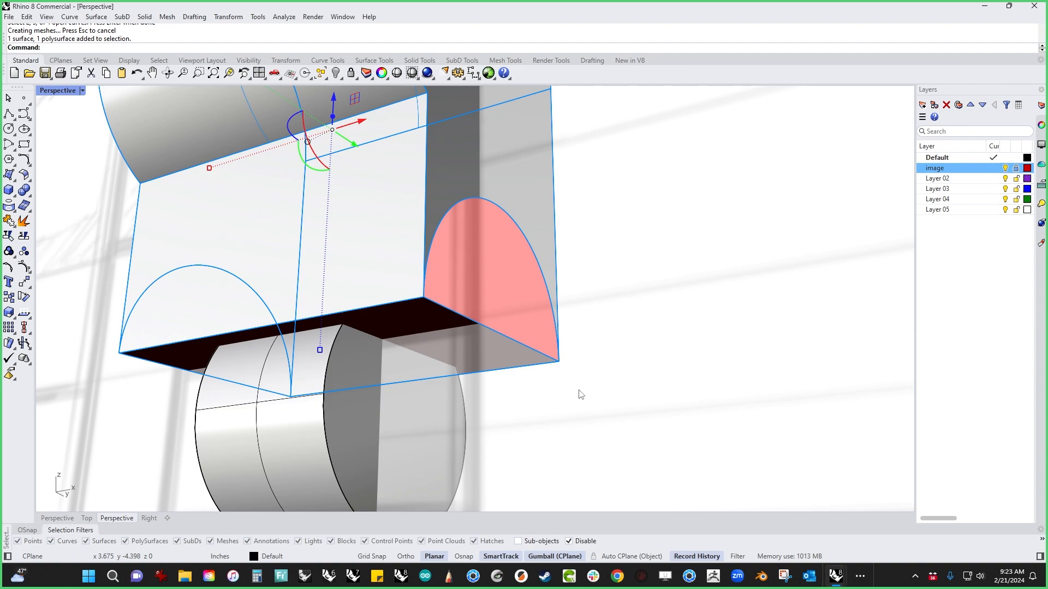
key("ctrl+j")
type("Cap")
key("Return")
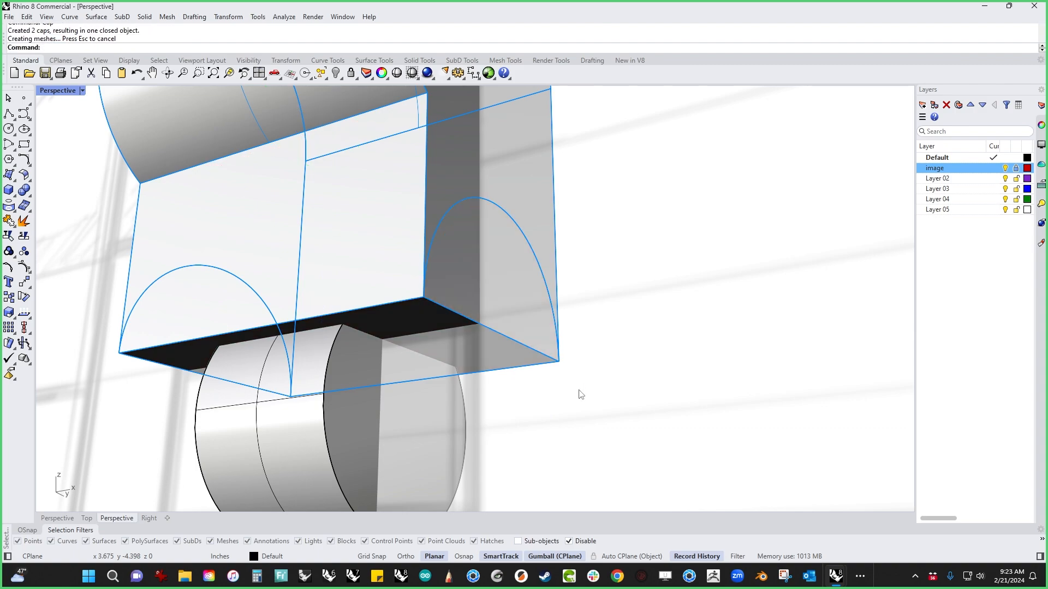
type("MergeAllCoplanarFaces")
key("Return")
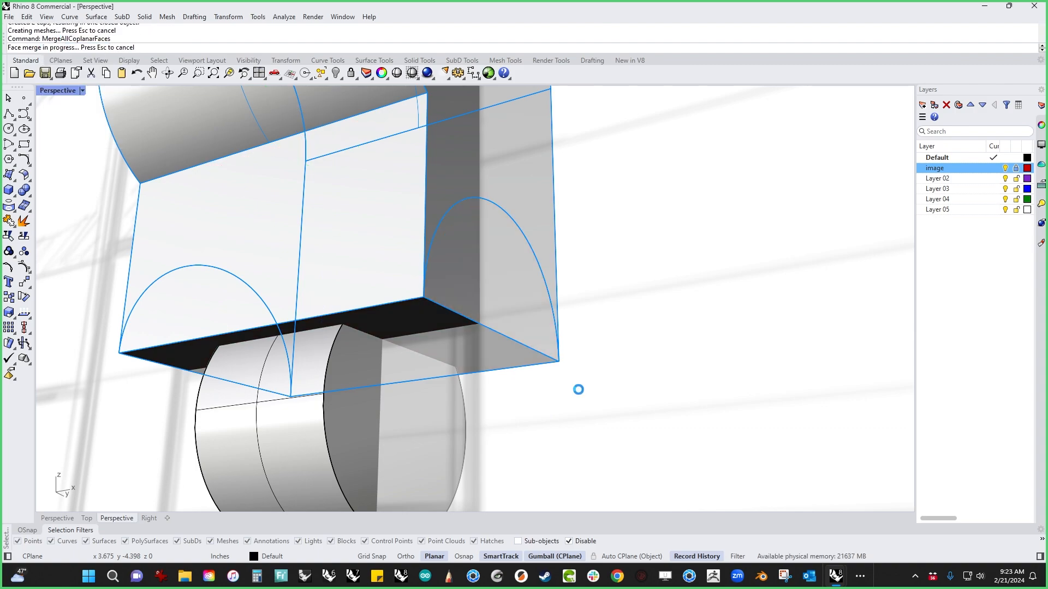
In the right view, draw a closed rectangular polyline about 0.59 in tall from the knee circle's side quadrants up into the upper leg.
scroll(518, 219, "down", 3)
right_click_drag(617, 330, 564, 353)
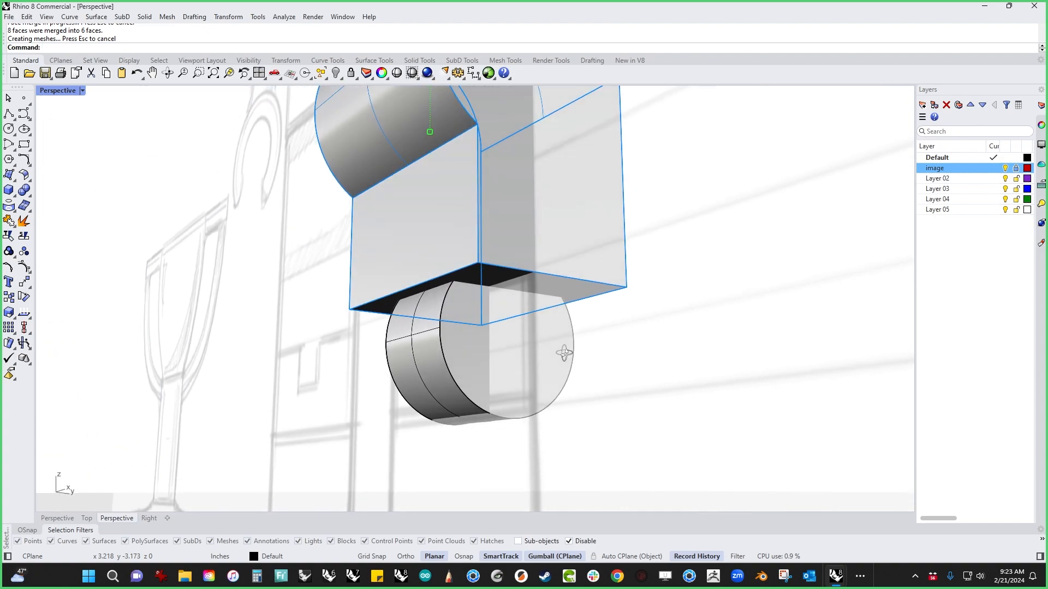
right_click_drag(632, 367, 572, 397, "shift")
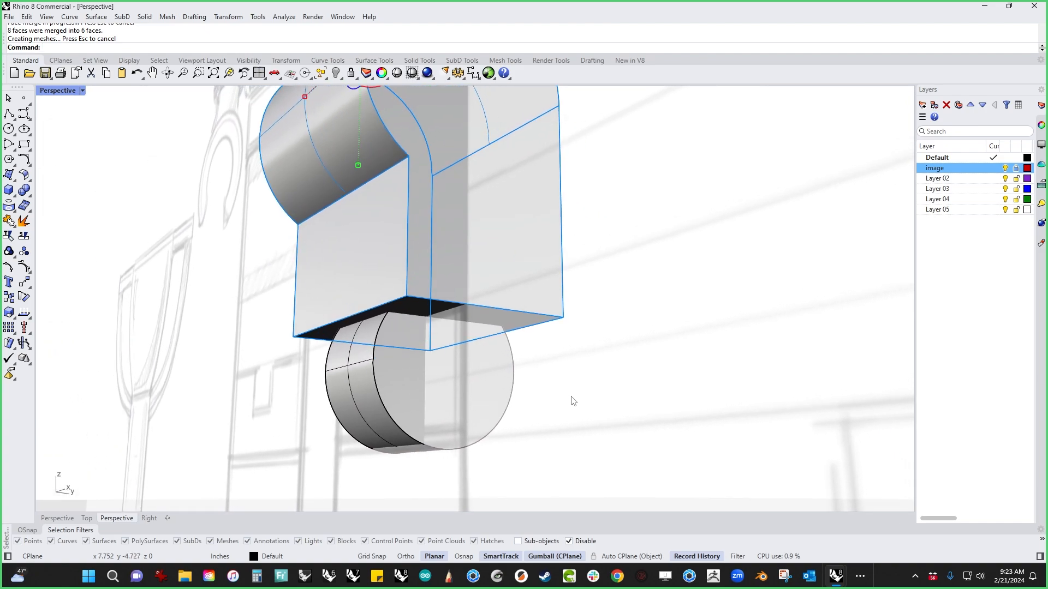
key("ctrl+F2")
key("ctrl+F3")
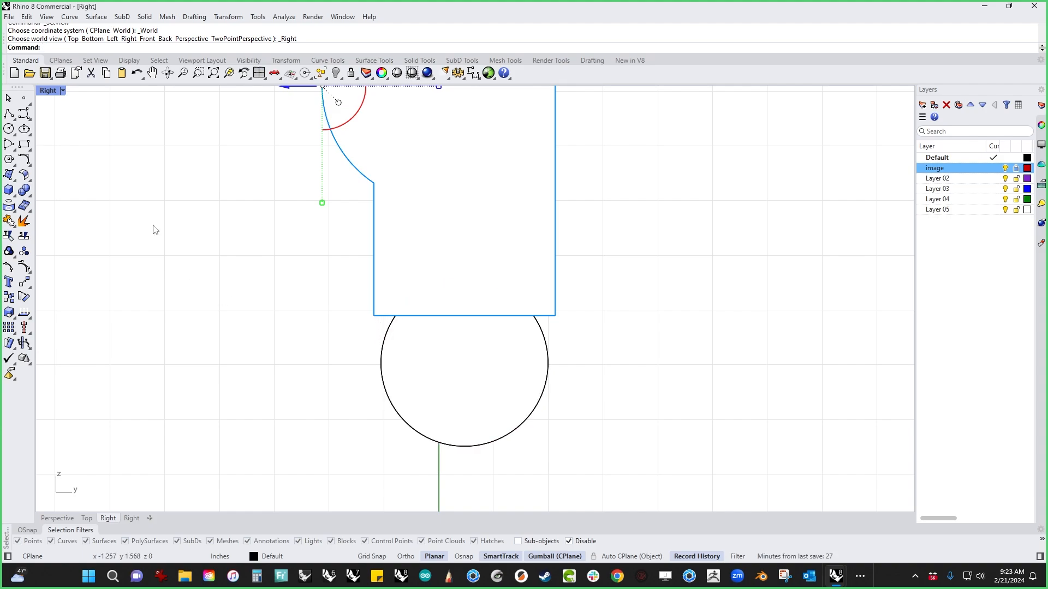
left_click(9, 113)
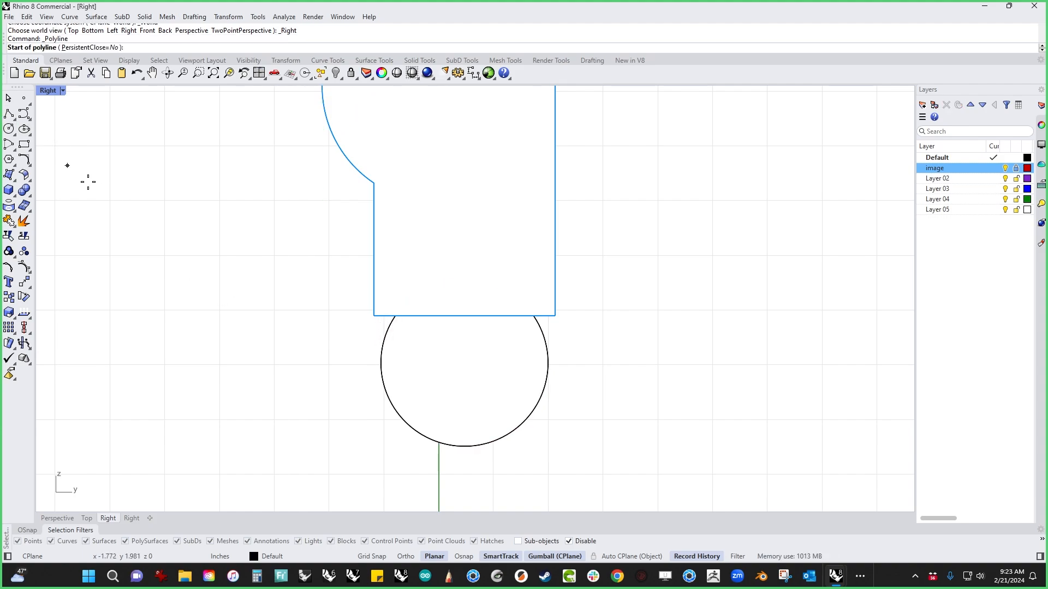
left_click(385, 361)
key("F8")
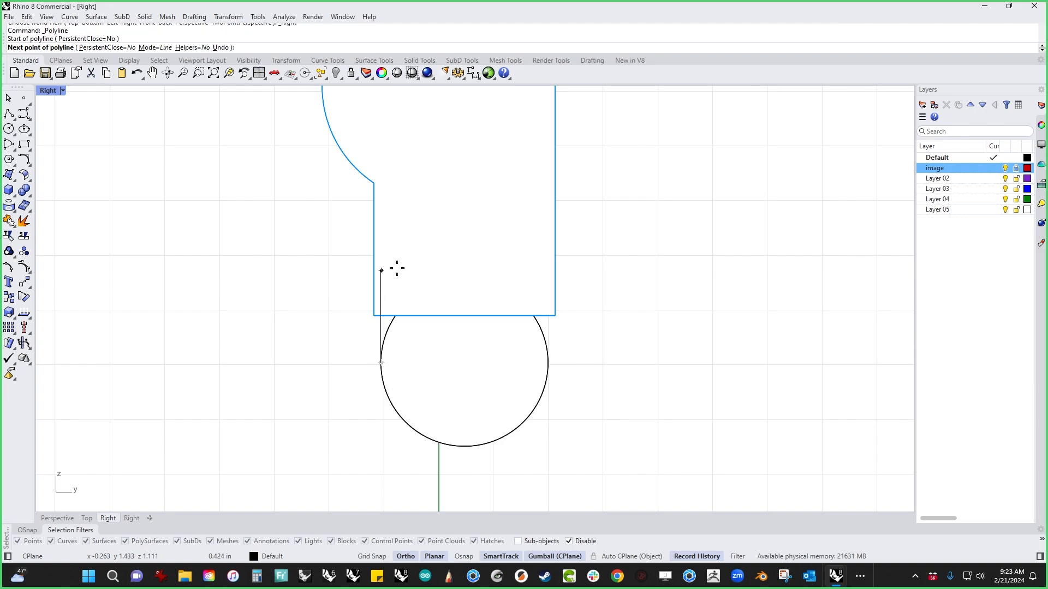
left_click(402, 235)
key("F8")
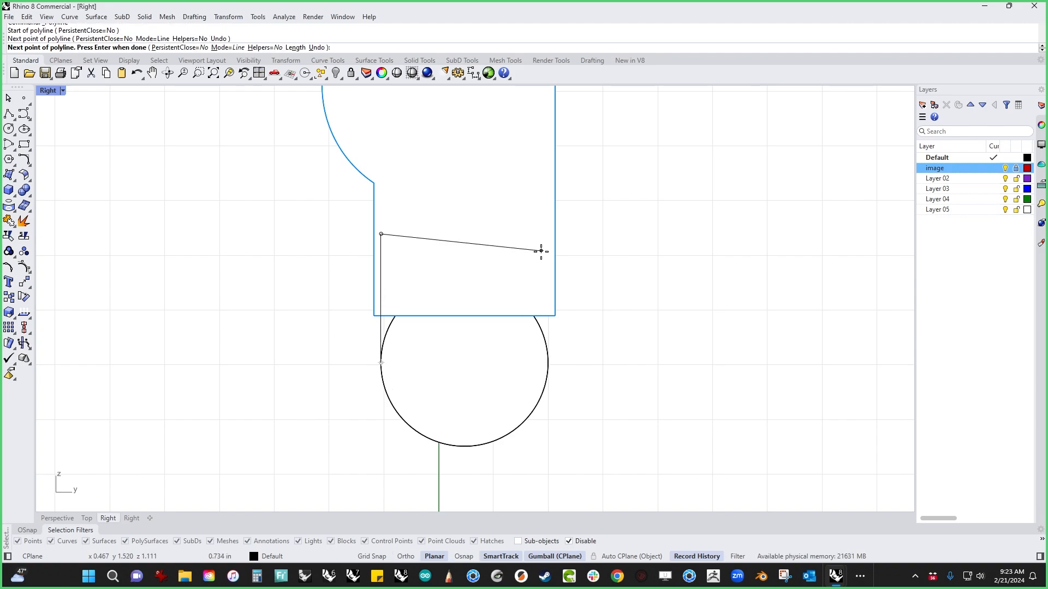
key("F3")
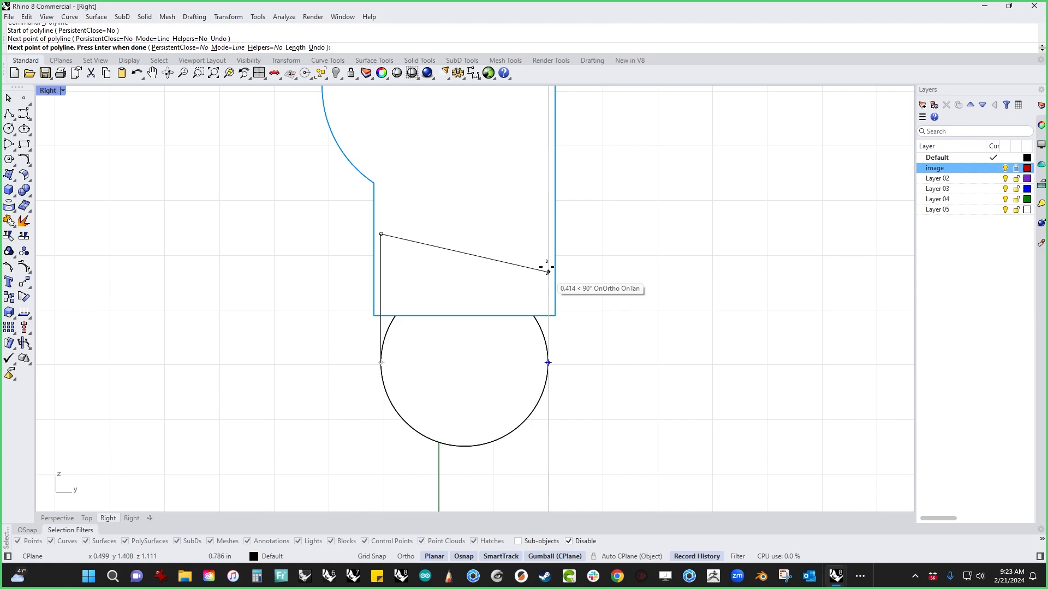
left_click(548, 234)
key("F8")
key("F3")
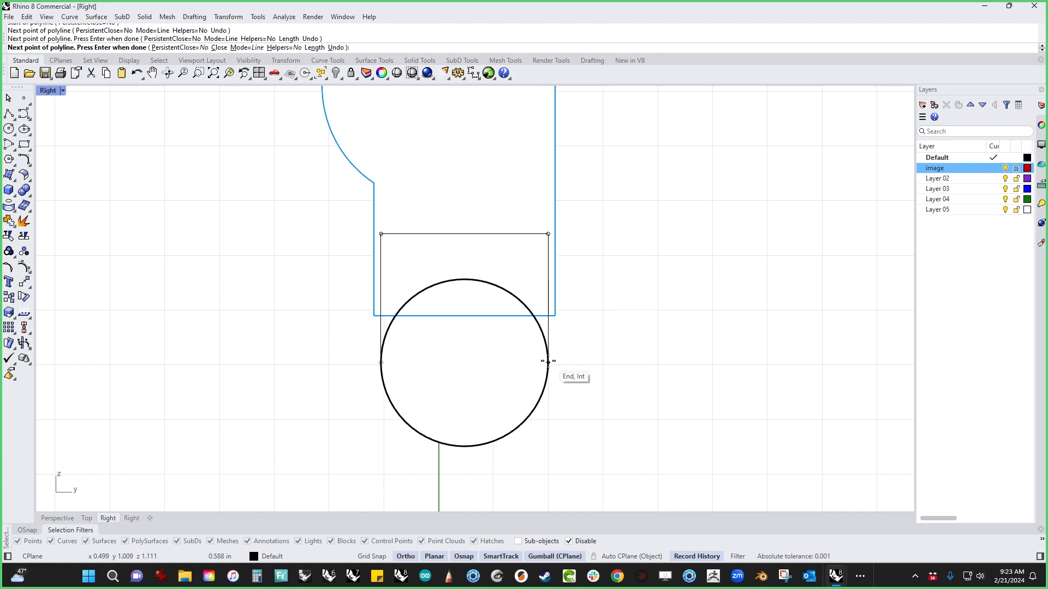
left_click(548, 363)
key("F8")
left_click(381, 363)
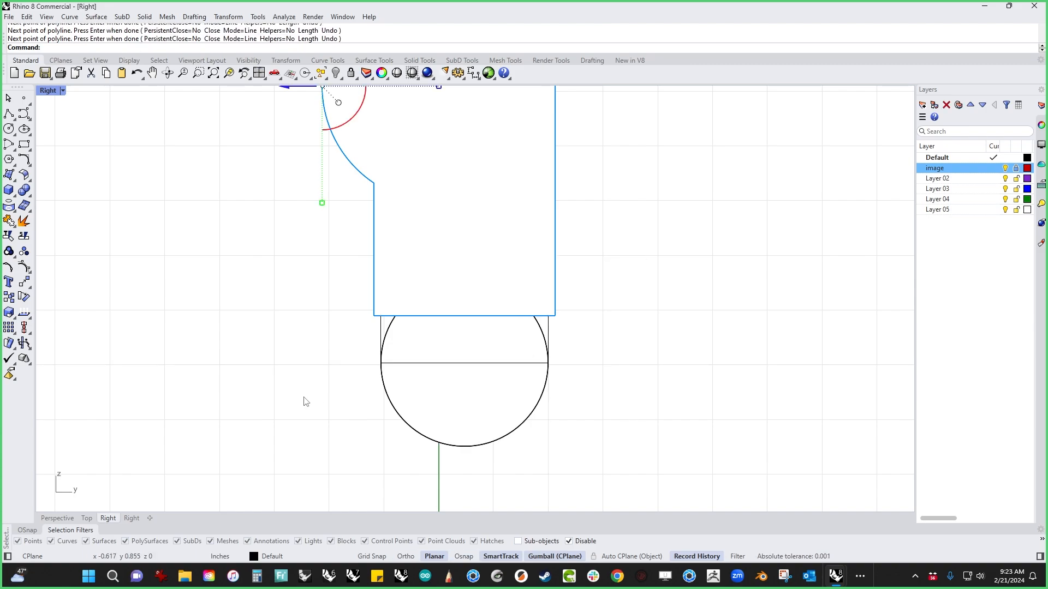
Extrude the rectangle into a solid block across the full width of the knee cylinder.
key("ctrl+F4")
scroll(440, 377, "up", 5)
right_click_drag(439, 377, 443, 317)
right_click_drag(424, 437, 499, 297, "shift")
left_click(519, 279)
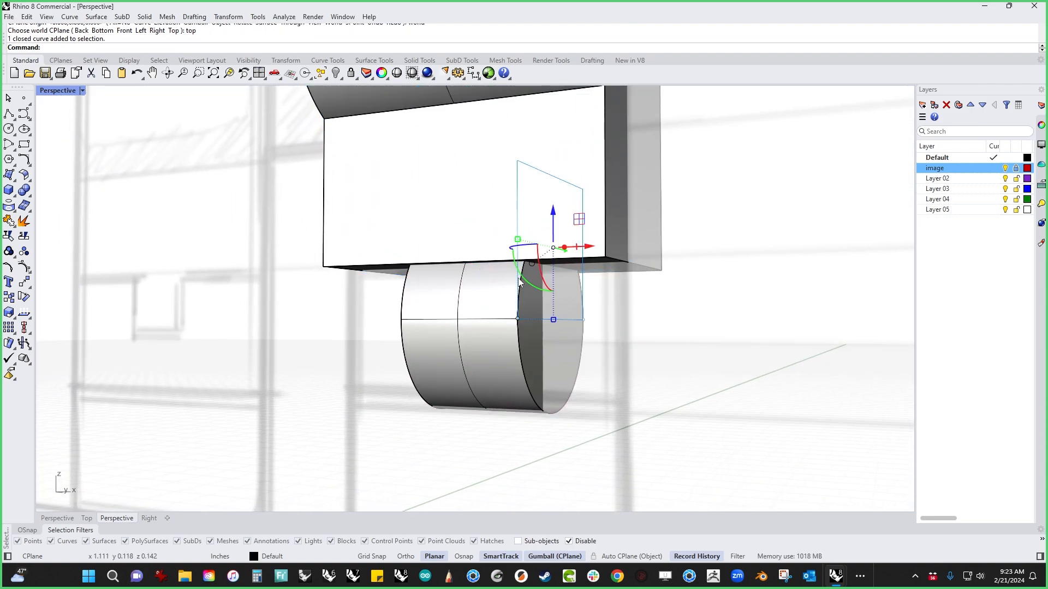
left_click_drag(565, 248, 394, 318)
left_click(301, 400)
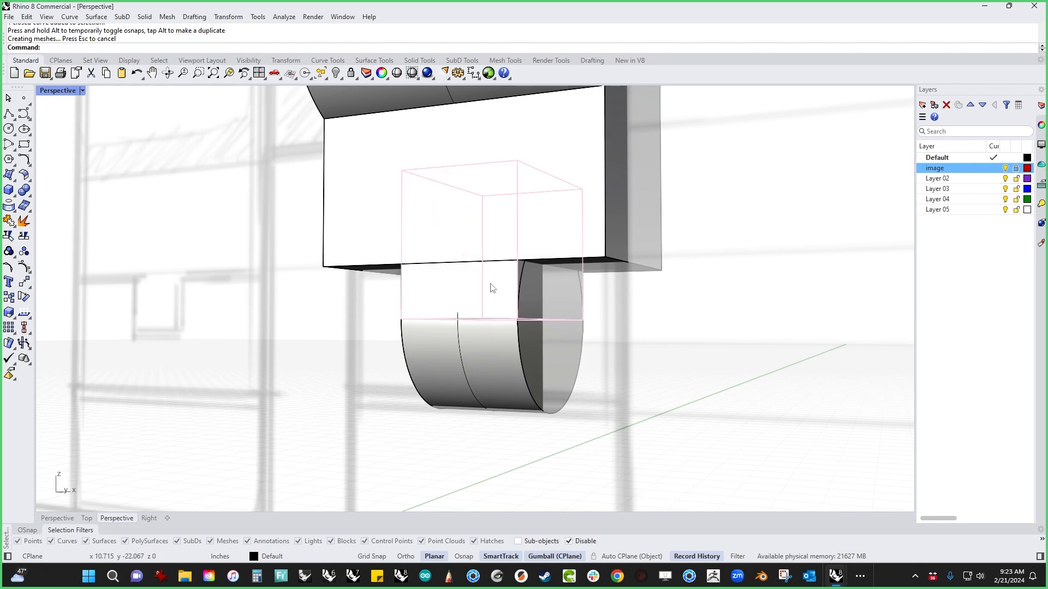
Boolean-union the block with the knee cylinder and the upper leg, and merge all coplanar faces of the result.
left_click(499, 353)
left_click(503, 367)
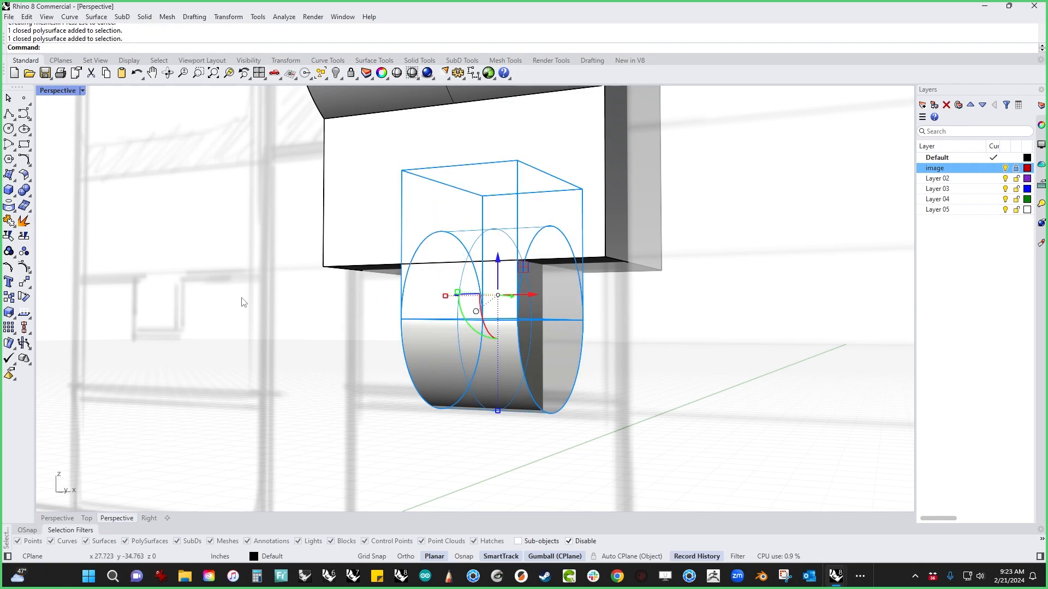
left_click(24, 190)
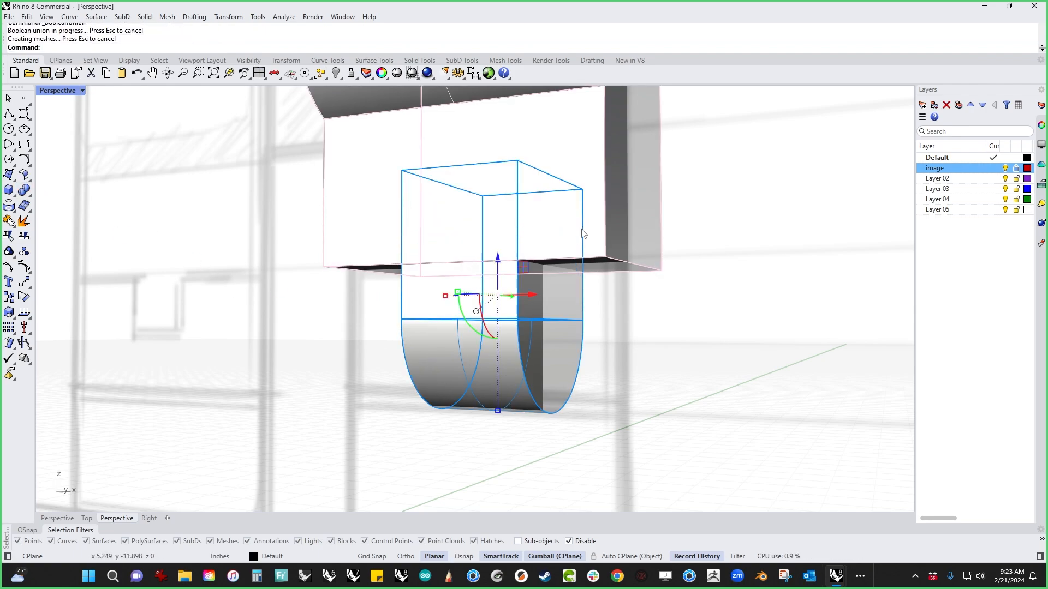
left_click(24, 190)
left_click(199, 330)
left_click(492, 376)
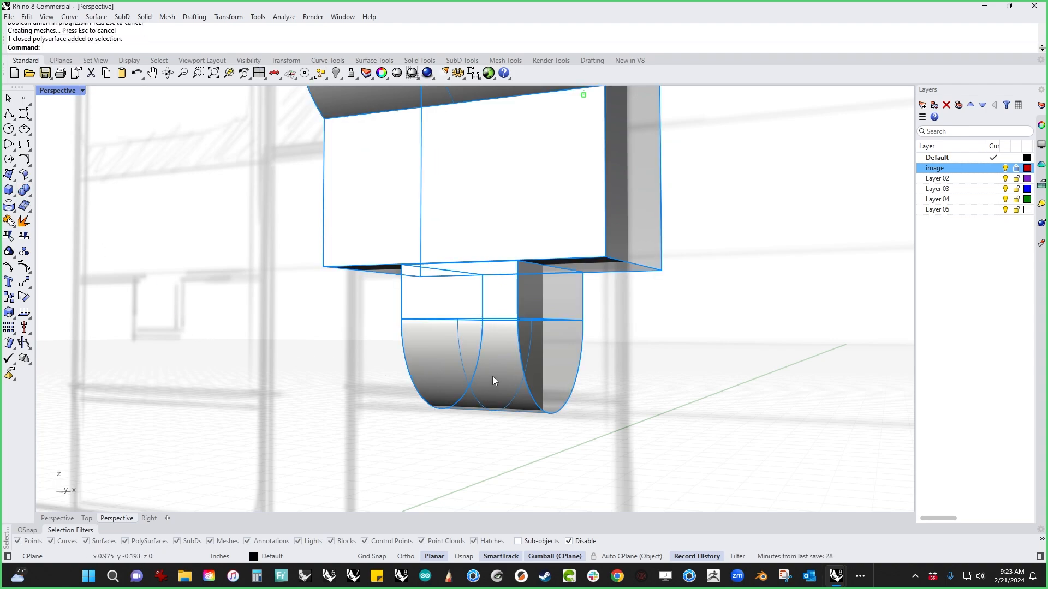
type("MergeAllCoplanarFaces")
key("Return")
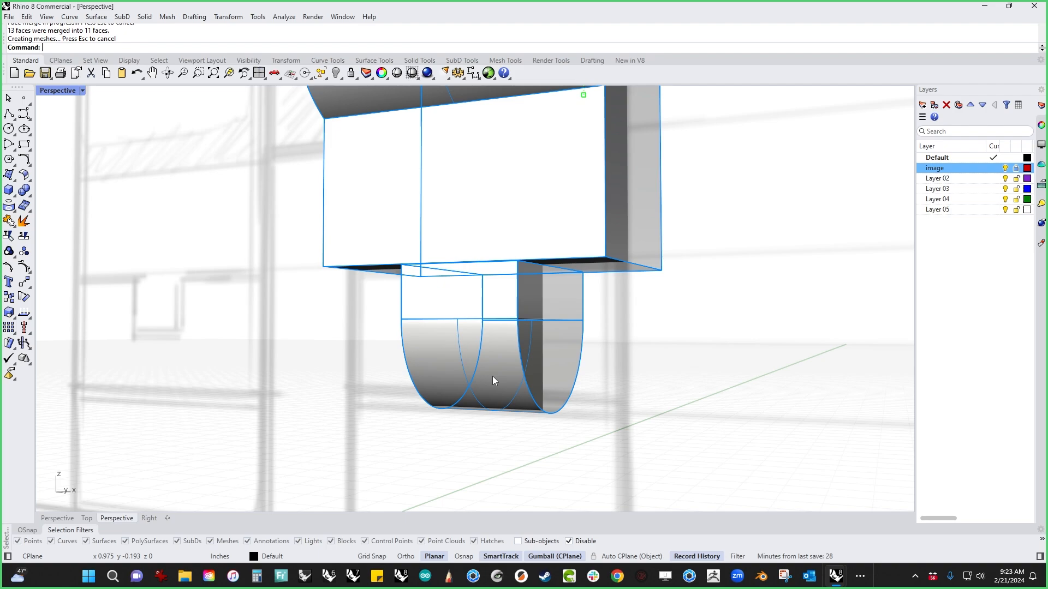
Show all hidden objects and select the upper leg to examine how its knee tongue fits into the lower leg.
right_click_drag(620, 372, 514, 372)
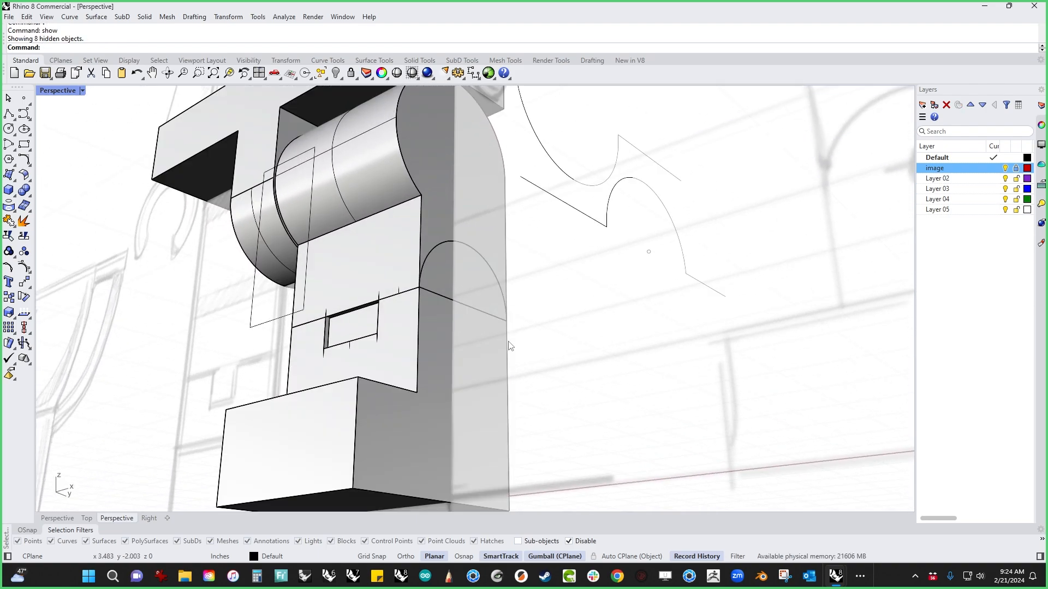
scroll(511, 346, "up", 4)
right_click_drag(420, 362, 407, 339)
left_click(375, 310)
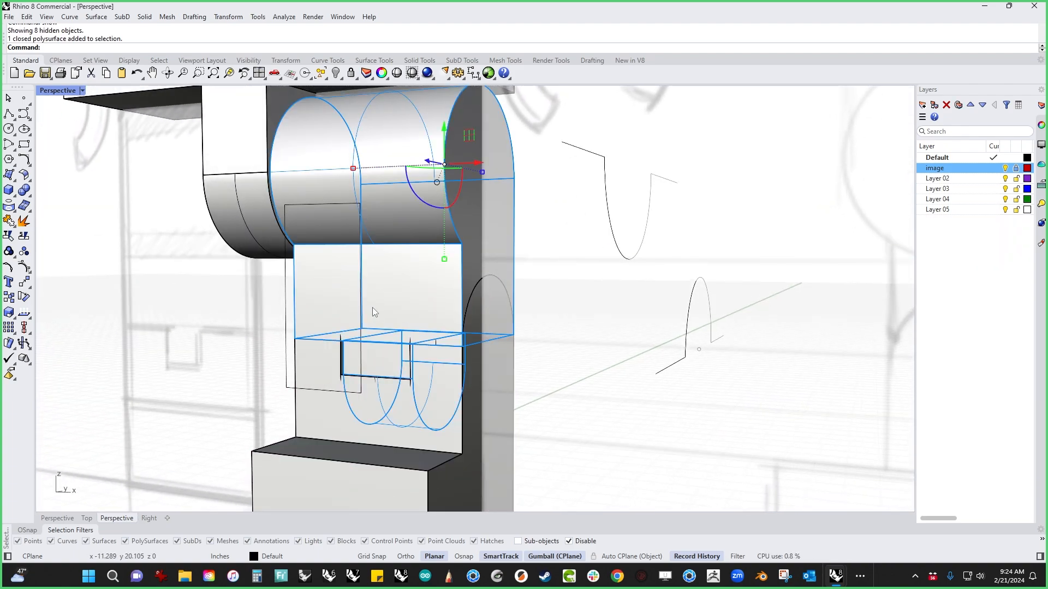
right_click_drag(514, 353, 534, 344)
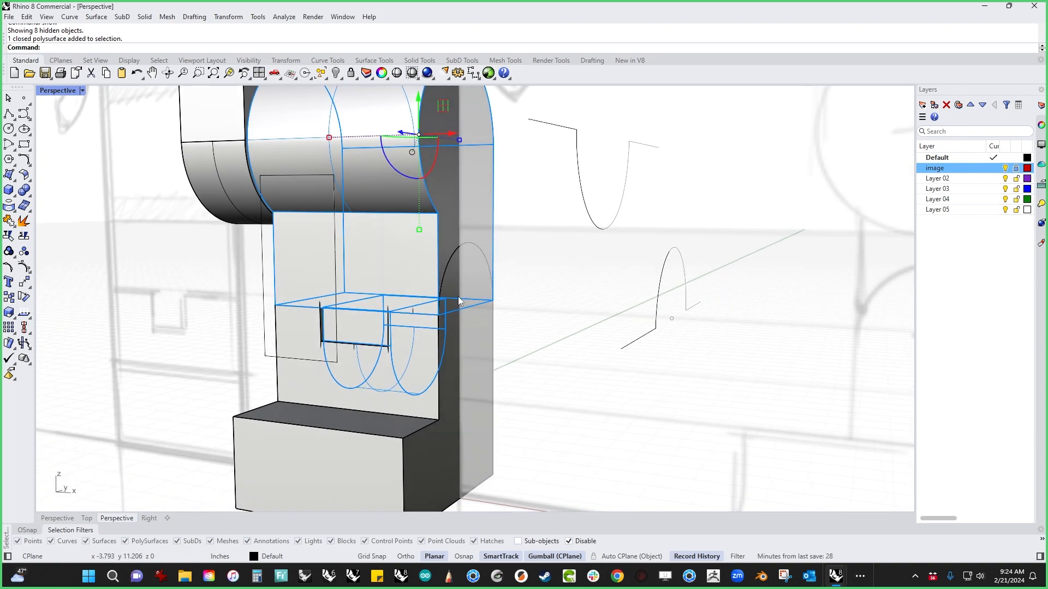
right_click_drag(569, 377, 524, 375)
left_click(550, 391)
Relocate the knee profile curve's gumball to the arc's centre and stretch the curve slightly outward from there.
key("ctrl+F2")
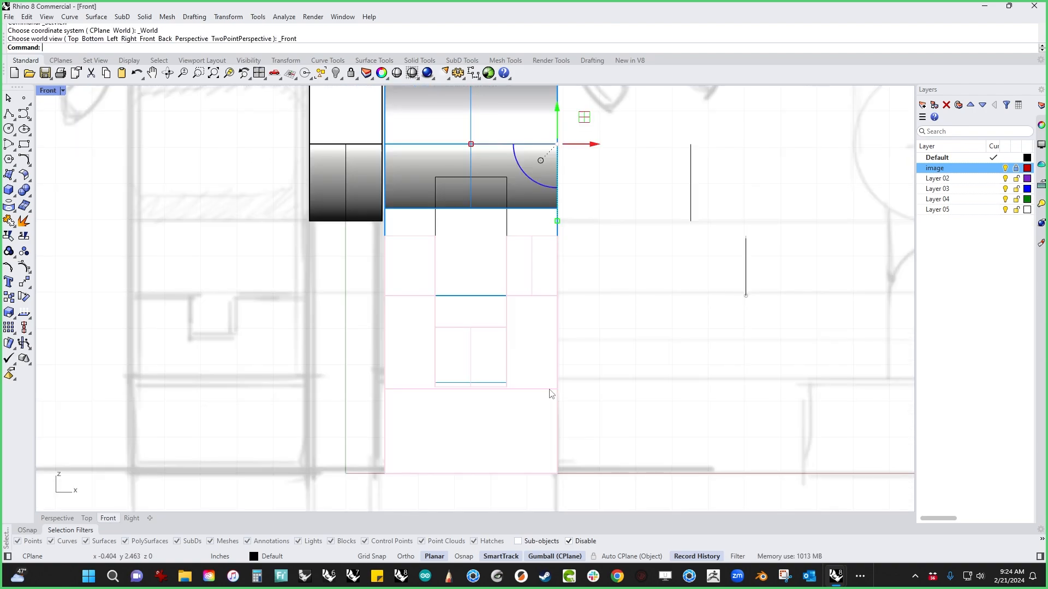
key("ctrl+F3")
right_click_drag(568, 334, 578, 398)
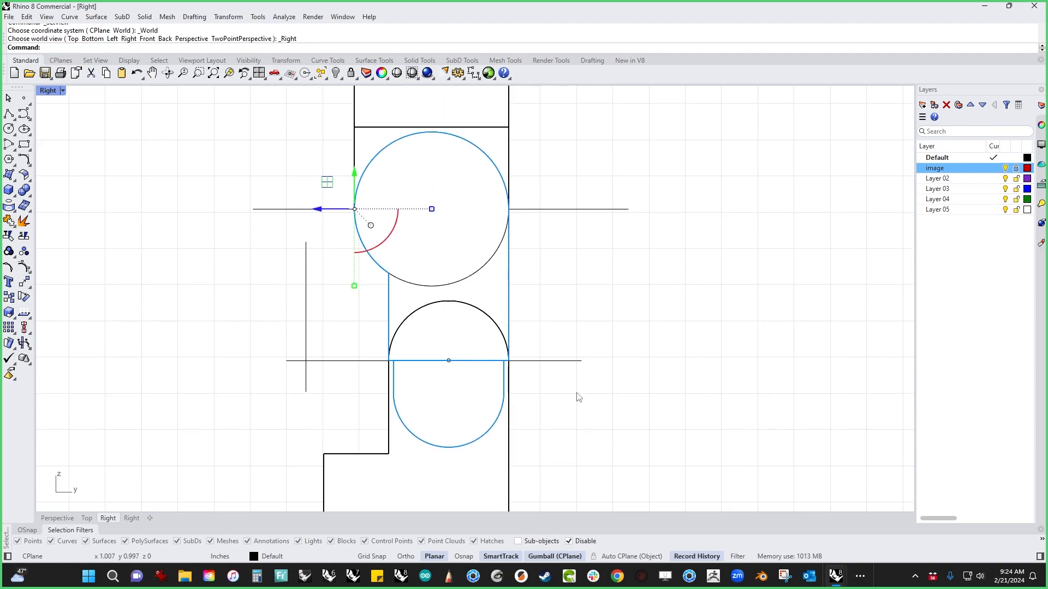
scroll(578, 398, "up", 4)
left_click(600, 354)
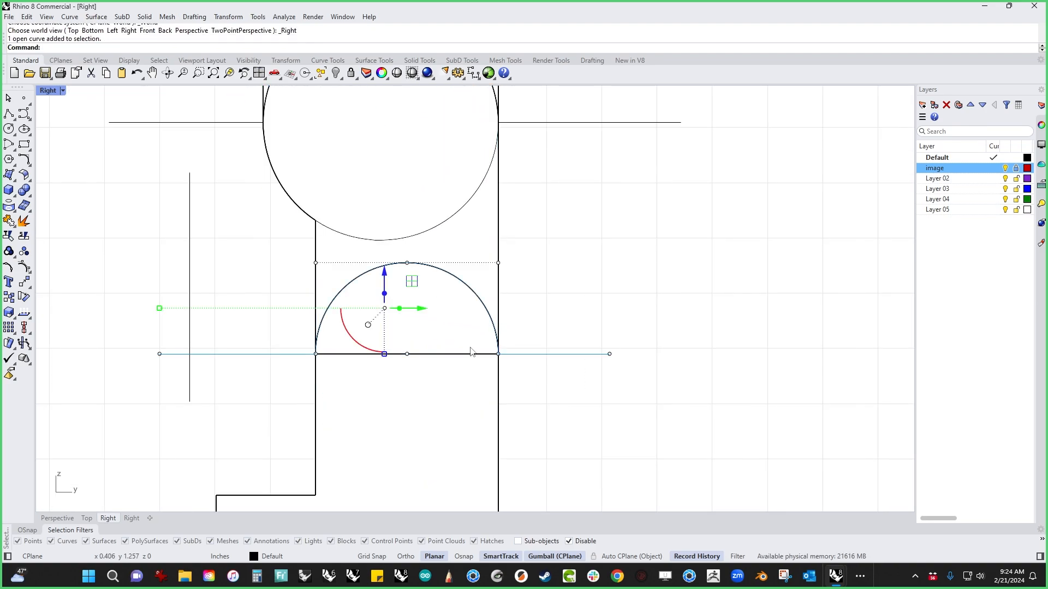
left_click_drag(384, 309, 407, 354, "ctrl")
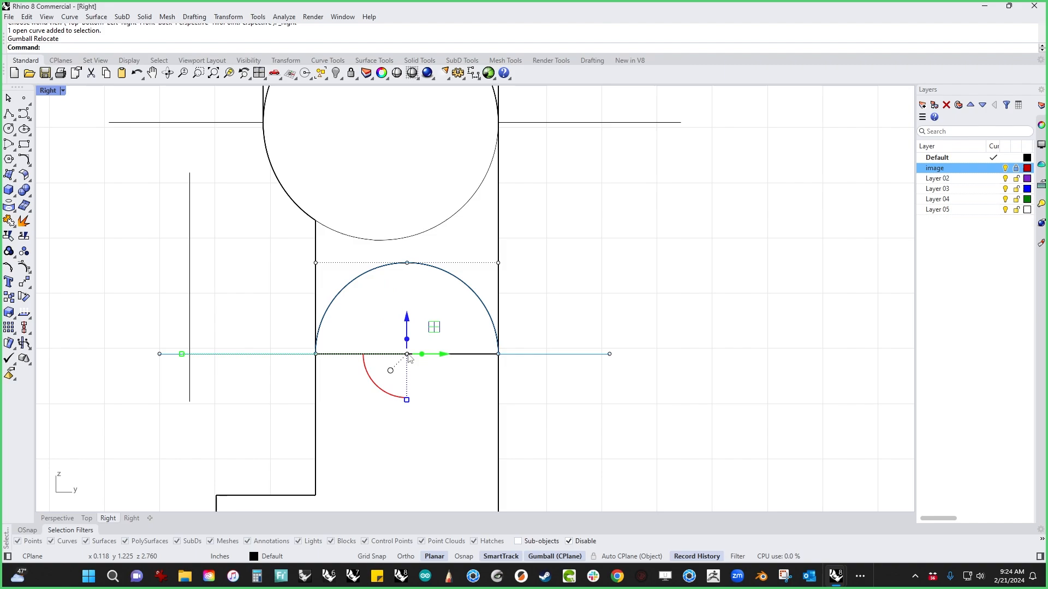
left_click_drag(181, 355, 176, 355)
key("ctrl+F4")
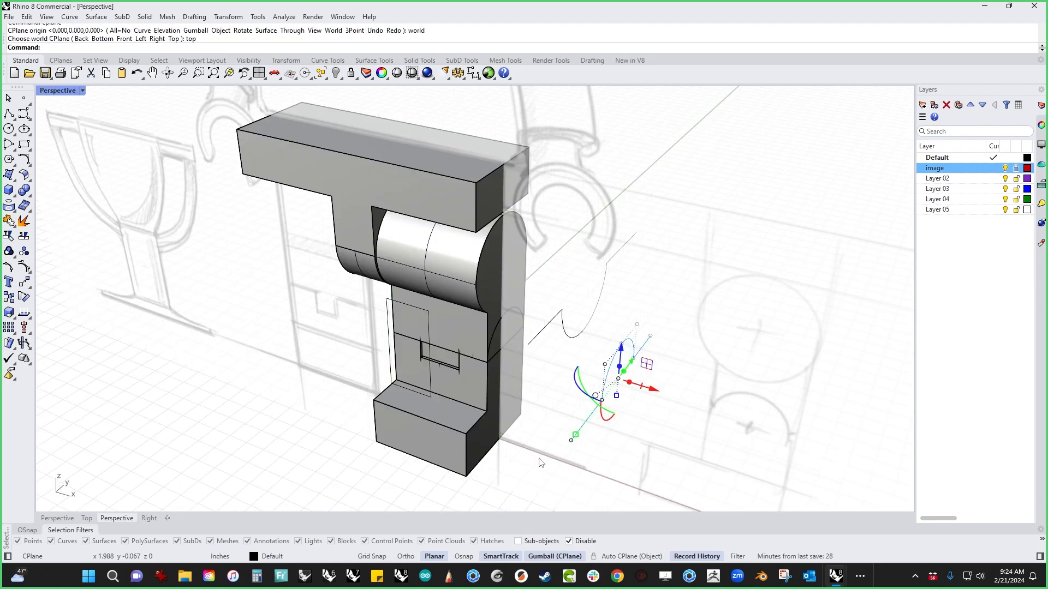
scroll(540, 463, "up", 5)
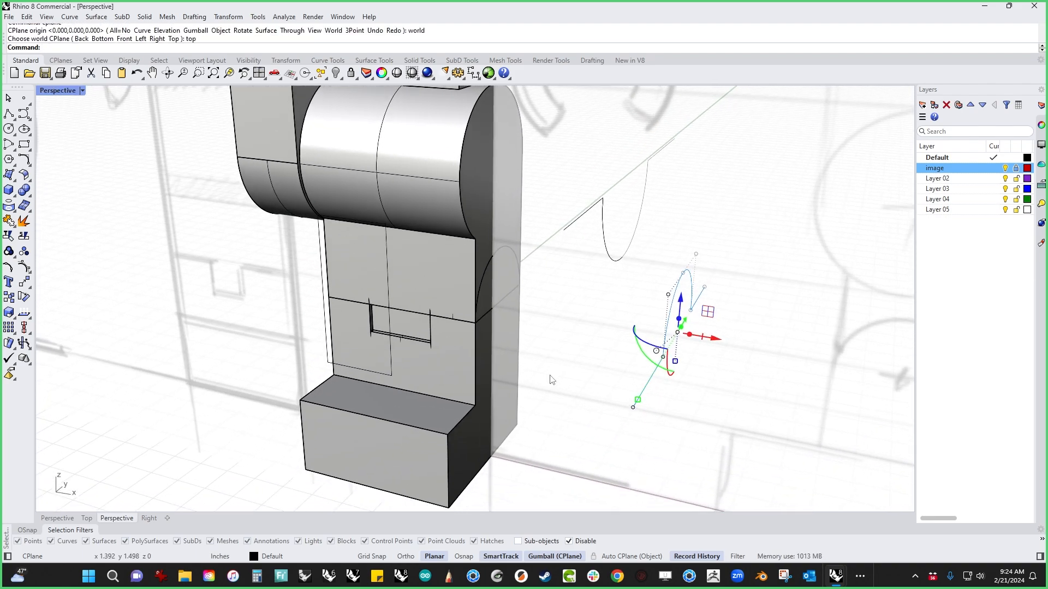
Hide everything except the upper leg and the knee profile curve.
left_click(418, 269)
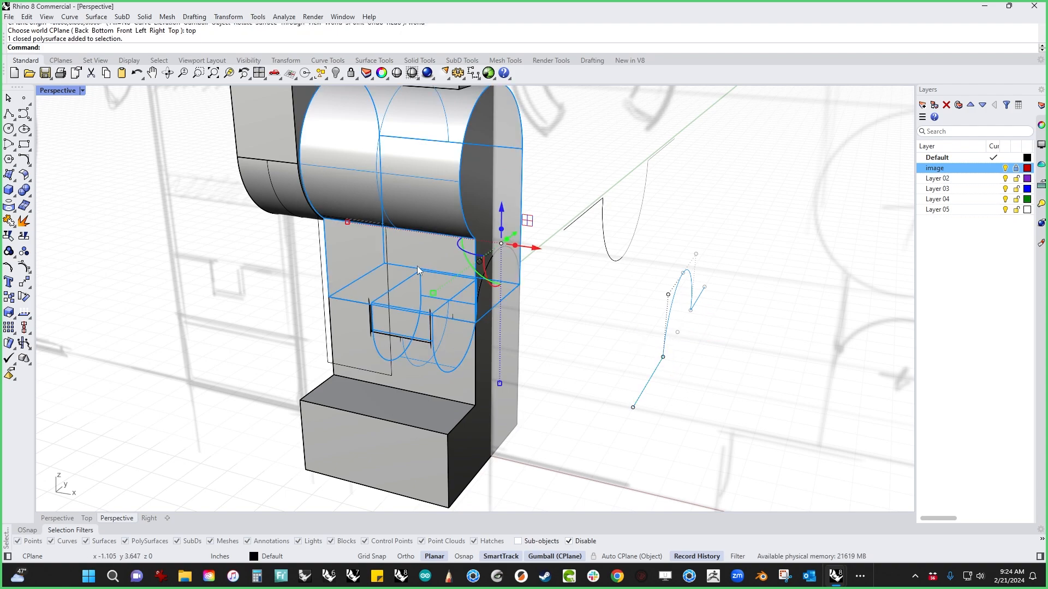
key("ctrl+i")
key("ctrl+h")
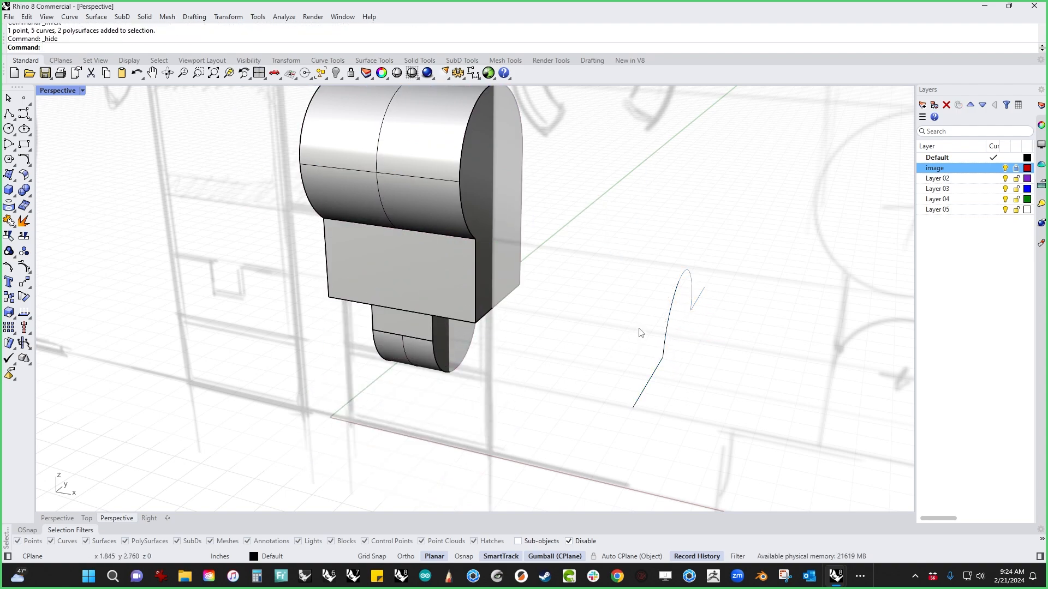
Try to cut the upper leg by extruding the open knee profile curve through it with the gumball.
left_click(666, 330)
left_click_drag(708, 341, 434, 342)
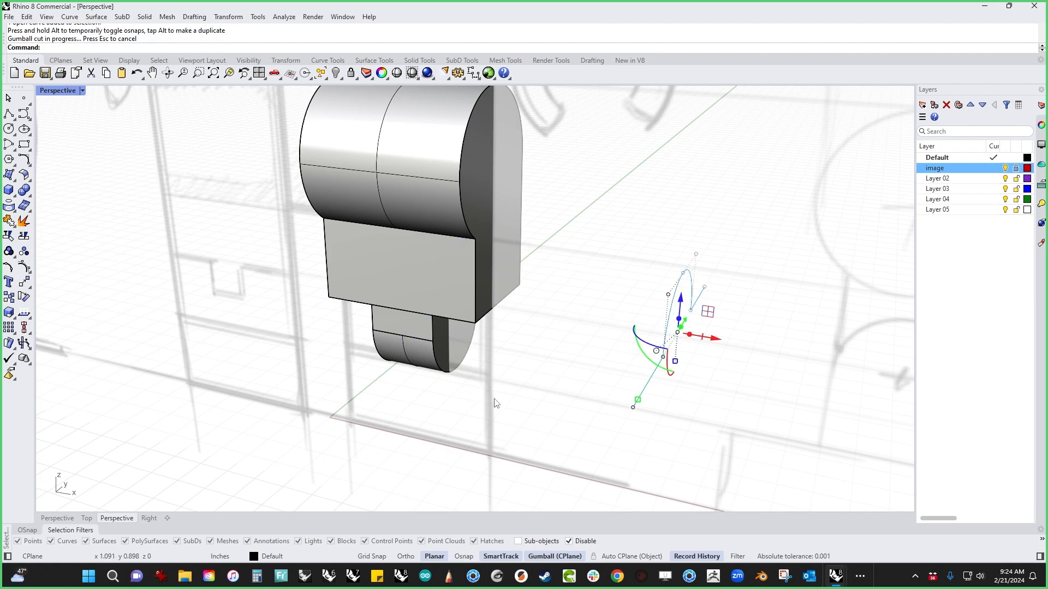
mouse_move(497, 427)
right_mouse_down()
mouse_move(489, 417)
mouse_move(507, 416)
mouse_move(519, 351)
mouse_move(503, 382)
mouse_move(468, 402)
mouse_move(498, 398)
mouse_move(511, 423)
right_mouse_up()
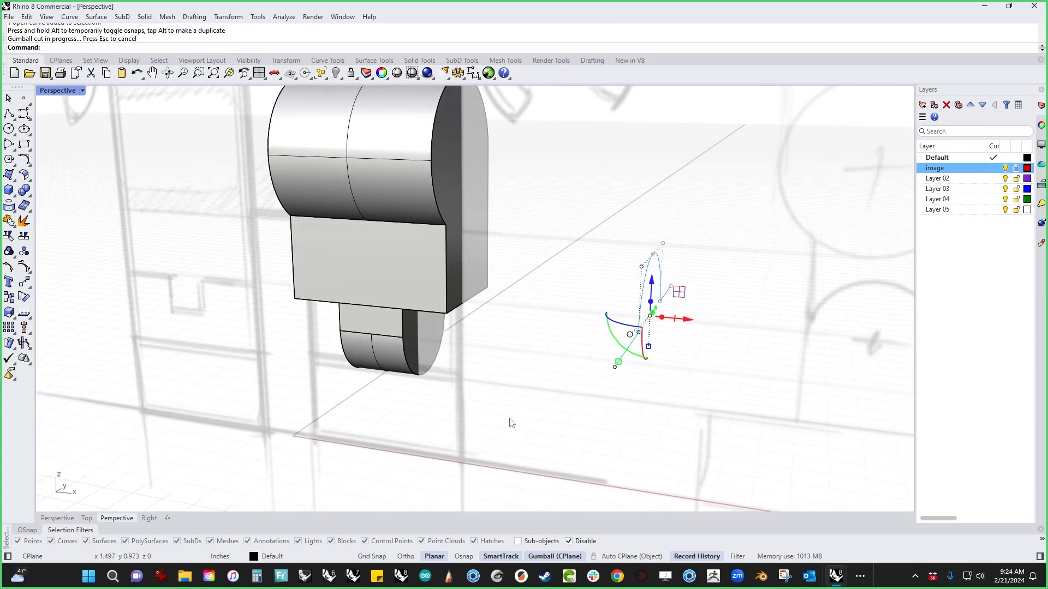
Close the open knee profile curve with a straight-sided polyline running below its two ends, and join the curves.
right_click_drag(580, 418, 519, 418)
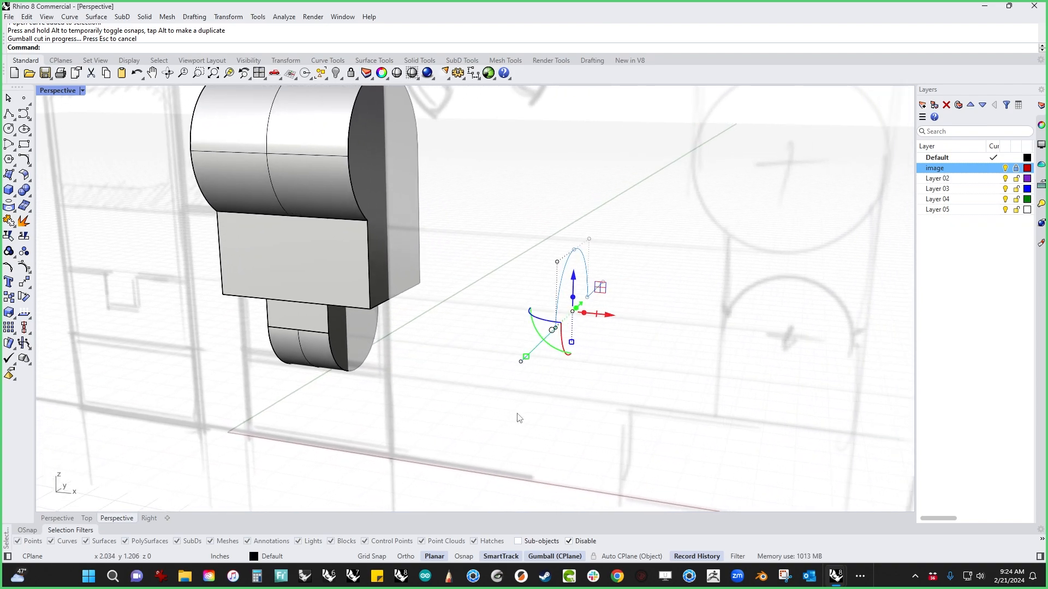
left_click(11, 115)
left_click(521, 361)
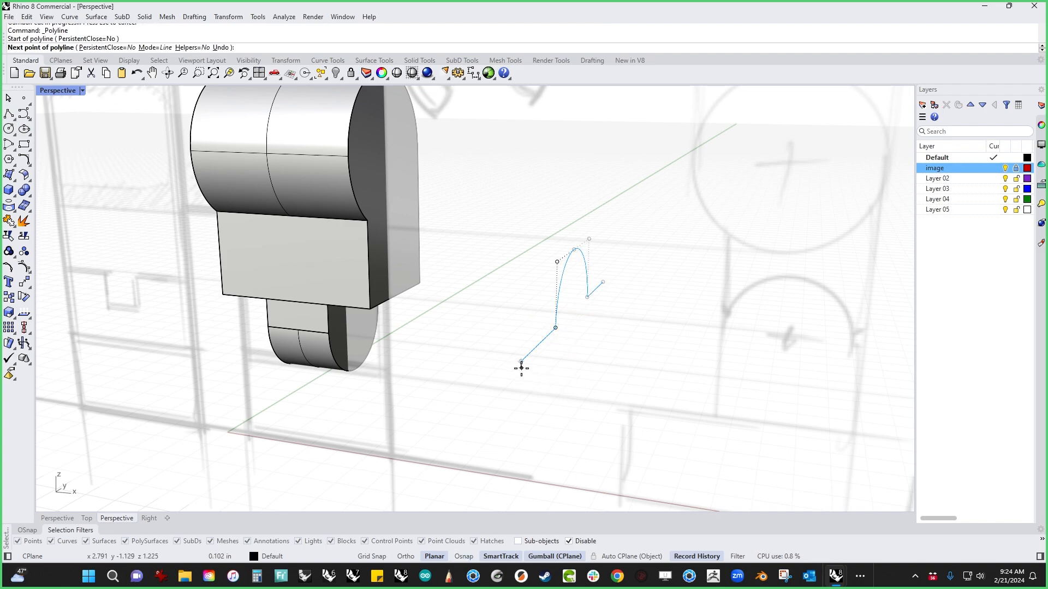
left_click(520, 407)
key("alt")
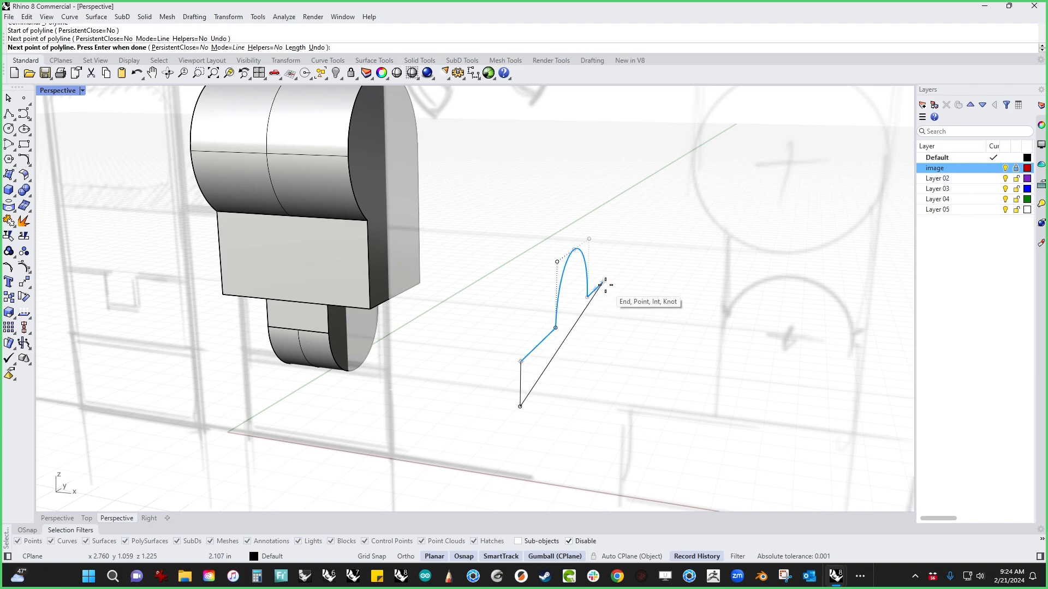
type("f")
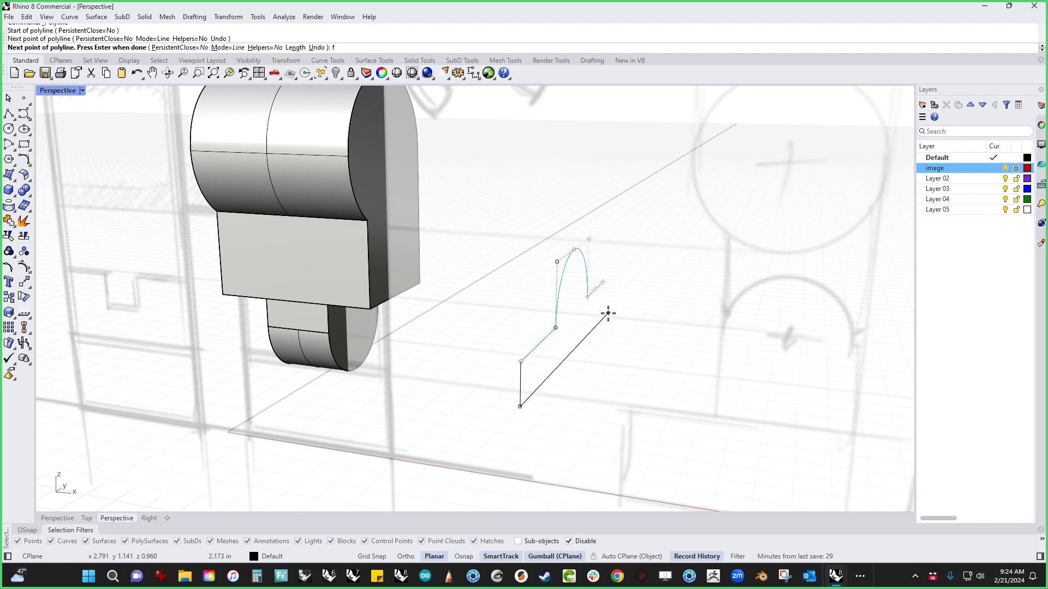
key("Return")
type("r")
key("Return")
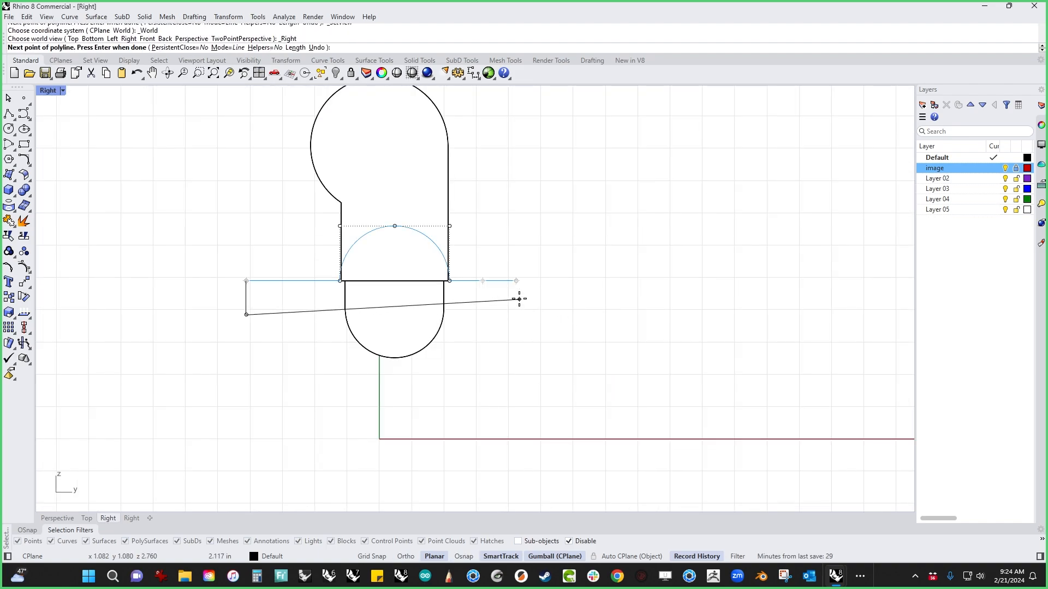
key("alt")
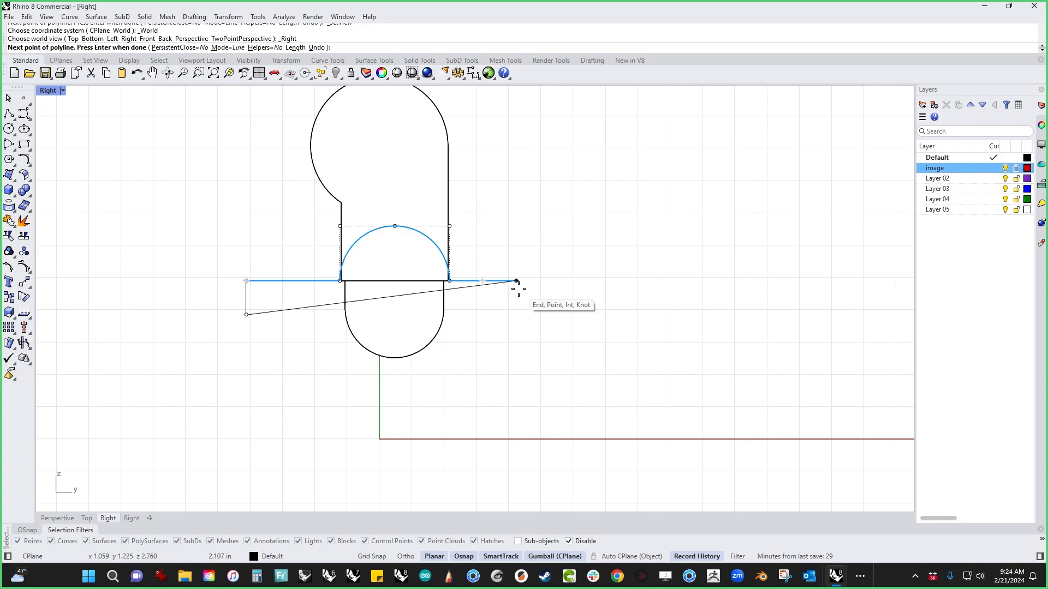
left_click(515, 315)
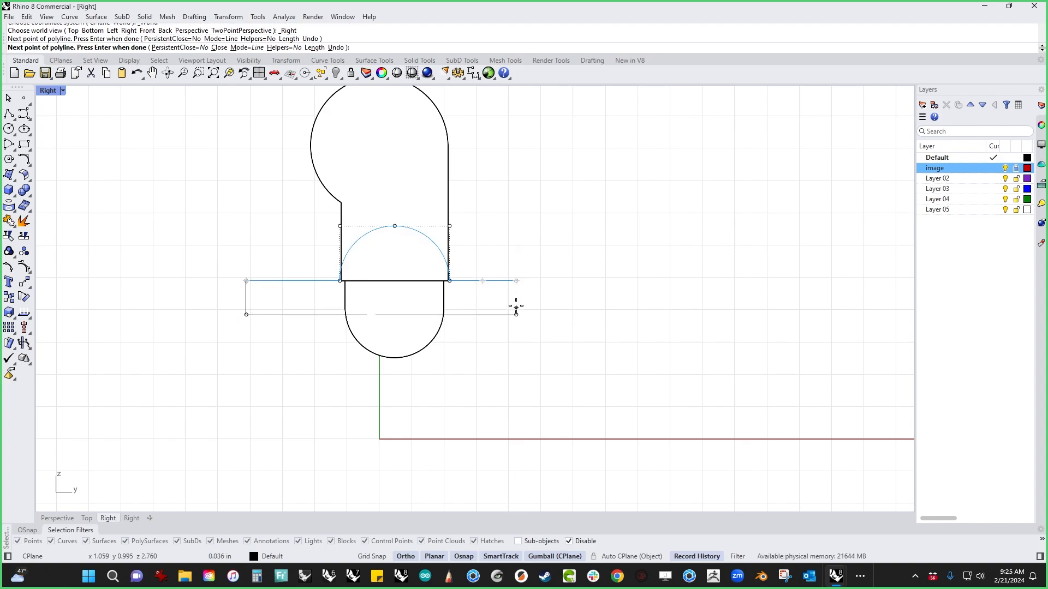
left_click(515, 281, "alt+shift")
key("Return")
left_click_drag(556, 249, 454, 306)
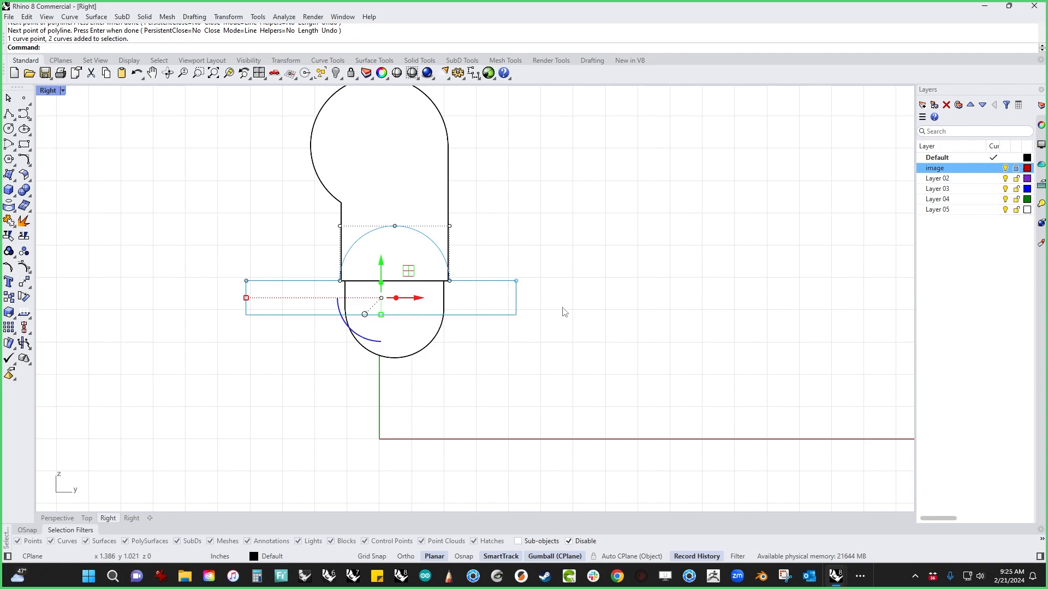
key("ctrl+j")
Extrude the closed knee profile sideways with the gumball into a solid cutter beside the upper leg's tongue.
key("ctrl+F4")
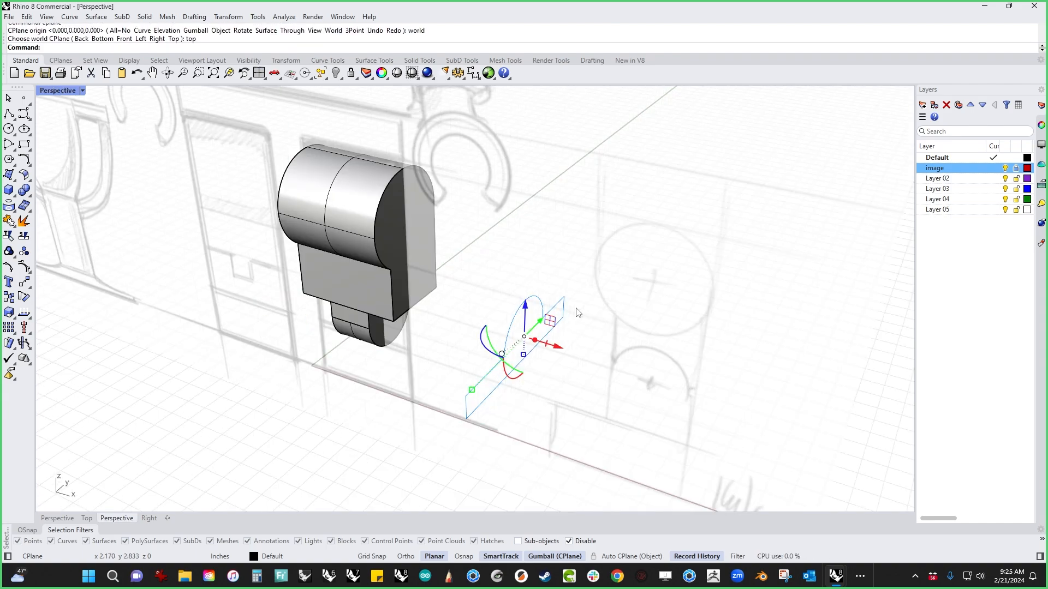
right_click_drag(675, 398, 627, 401, "shift")
left_click_drag(582, 316, 406, 348)
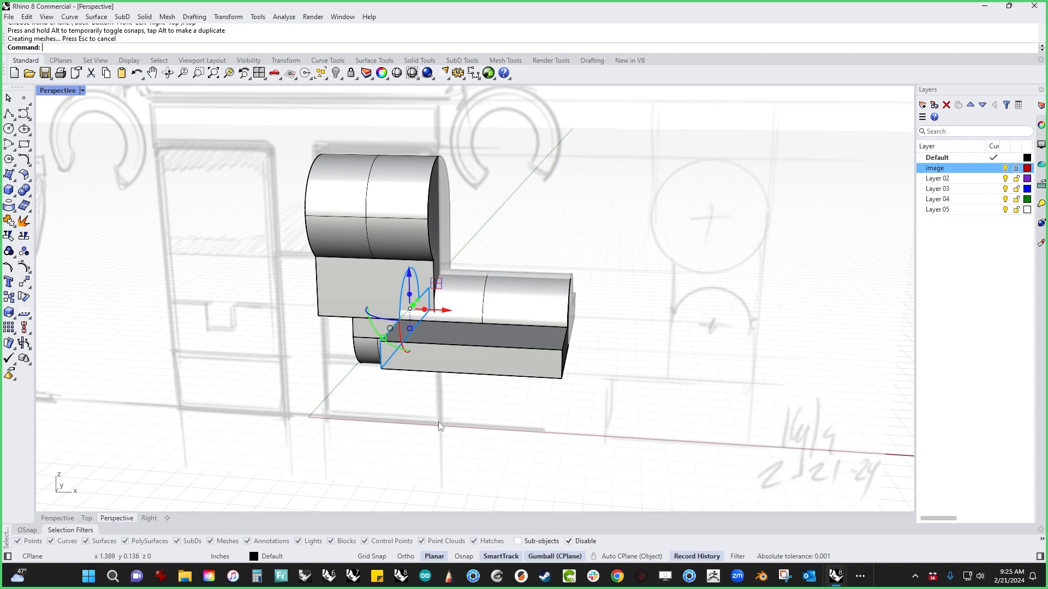
Mirror the cutter solid to the tongue's other side about the vertical line through the leg's centre.
right_click_drag(437, 422, 535, 328)
left_click(536, 326)
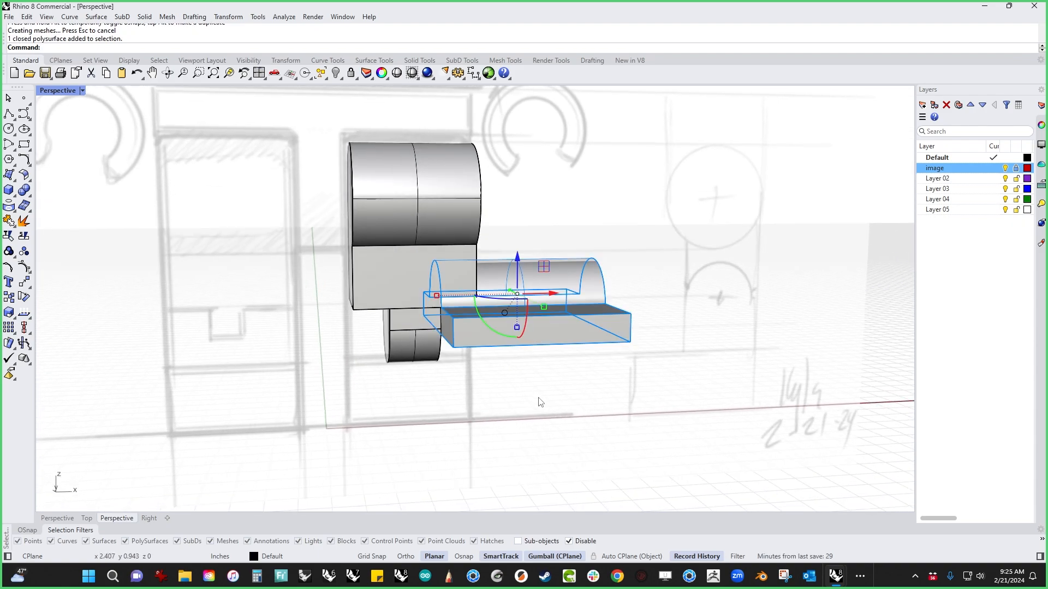
type("M")
key("Return")
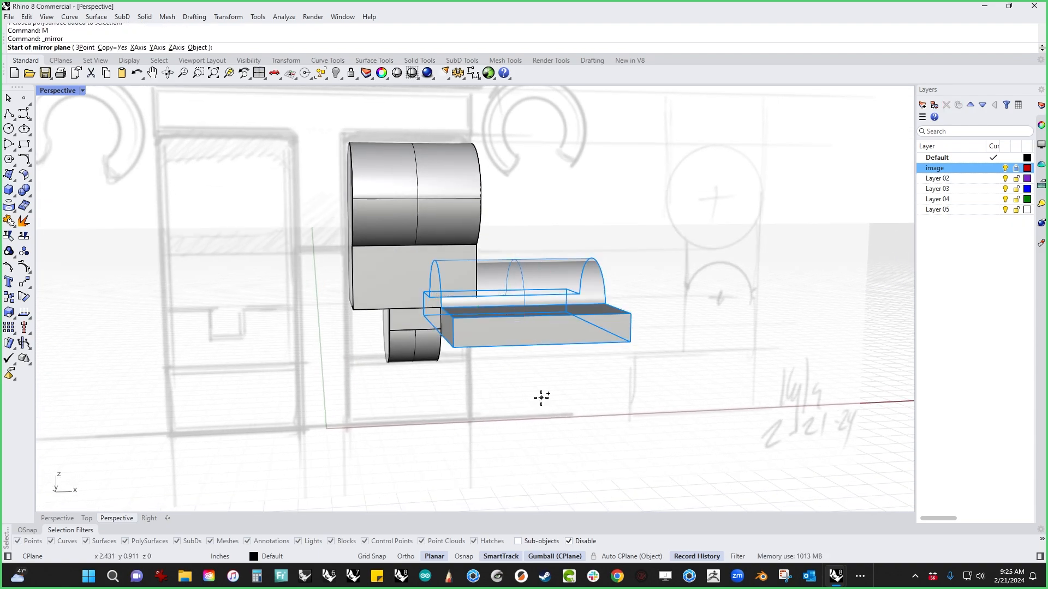
left_click(416, 330)
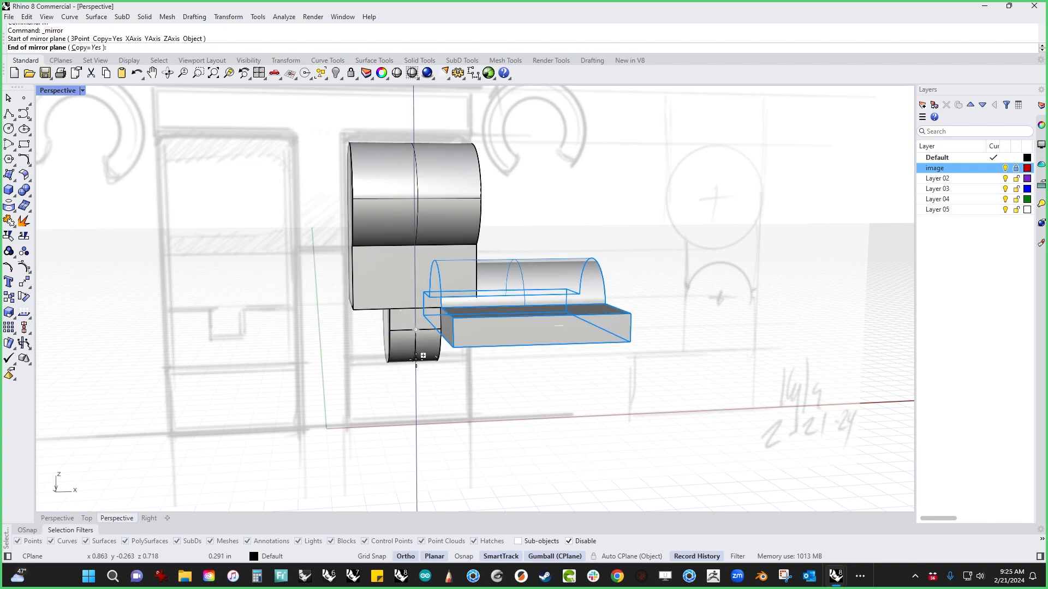
key("ctrl+F2")
left_click(416, 360, "shift")
left_click(474, 431)
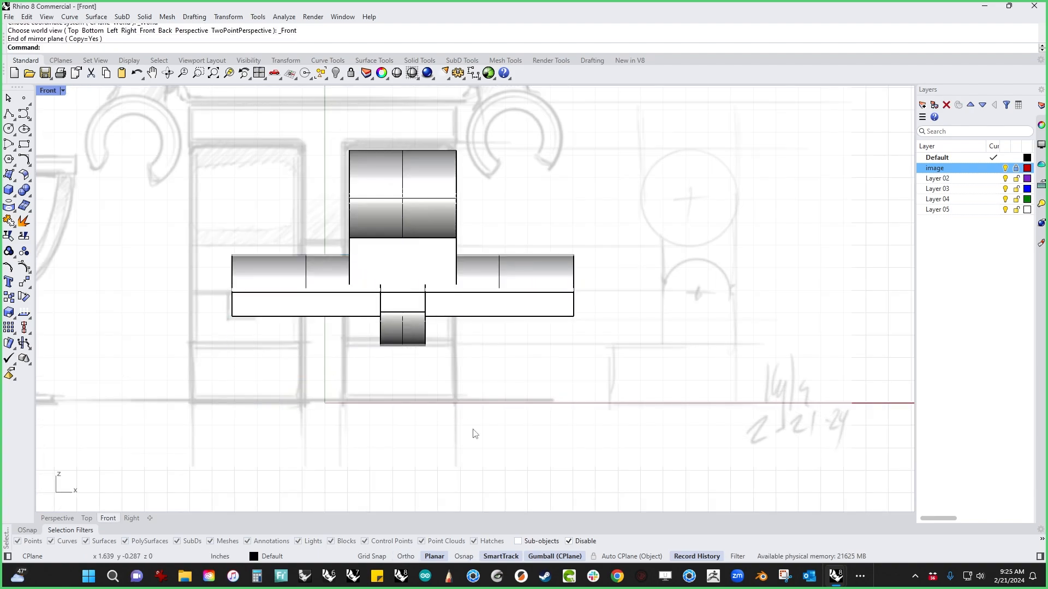
Select the two cutter solids and examine how they sit around the knee tongue in a perspective view.
left_click(351, 309)
left_click(507, 309, "shift")
left_click(472, 387)
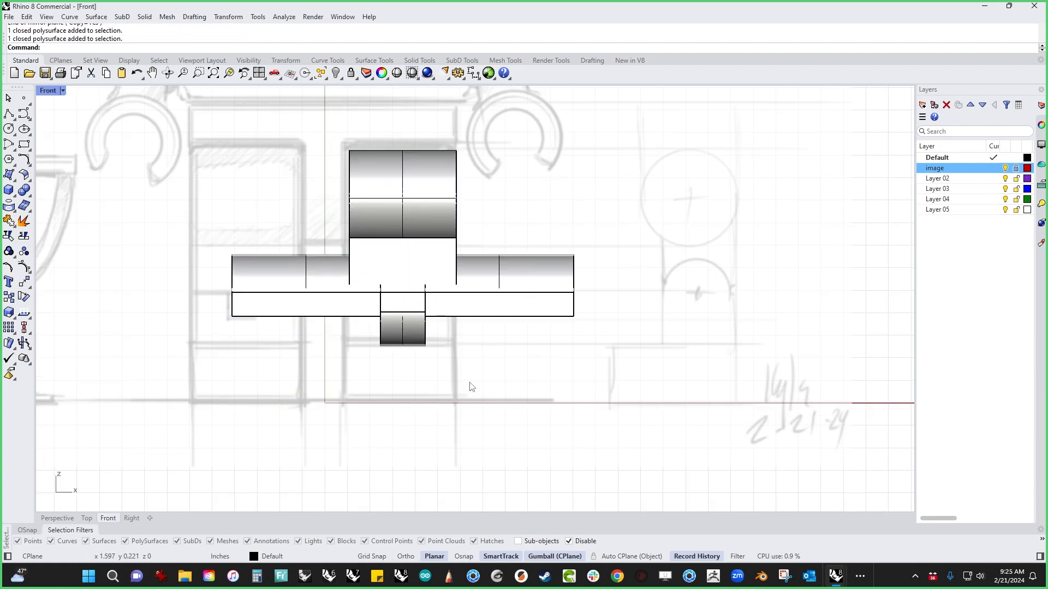
key("ctrl+F4")
left_click(436, 365)
scroll(428, 364, "up", 5)
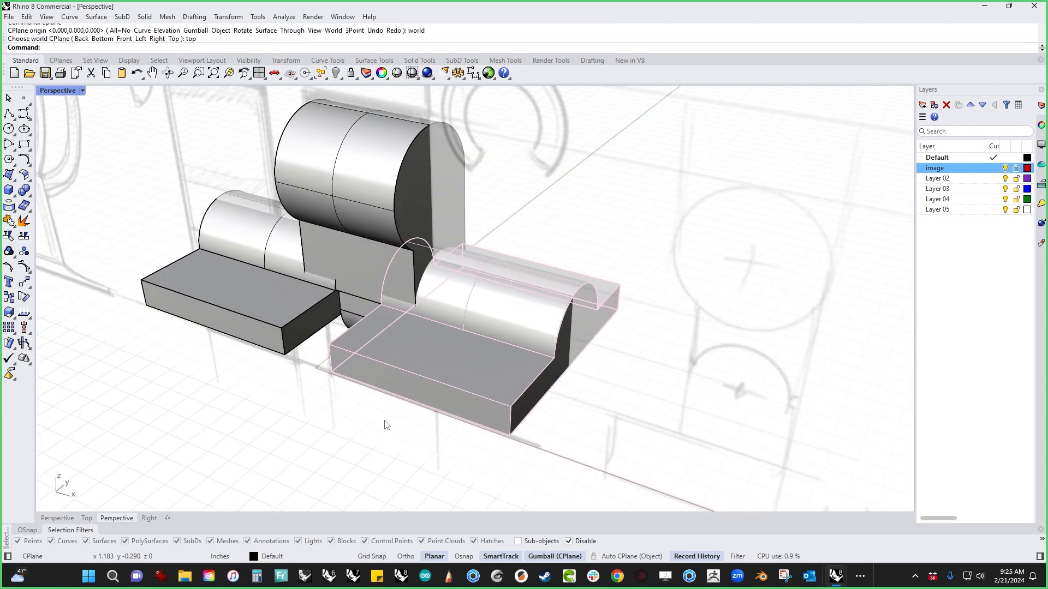
Boolean-subtract the two extruded side cutters from the central upper leg solid.
left_click(383, 420)
left_click(30, 200)
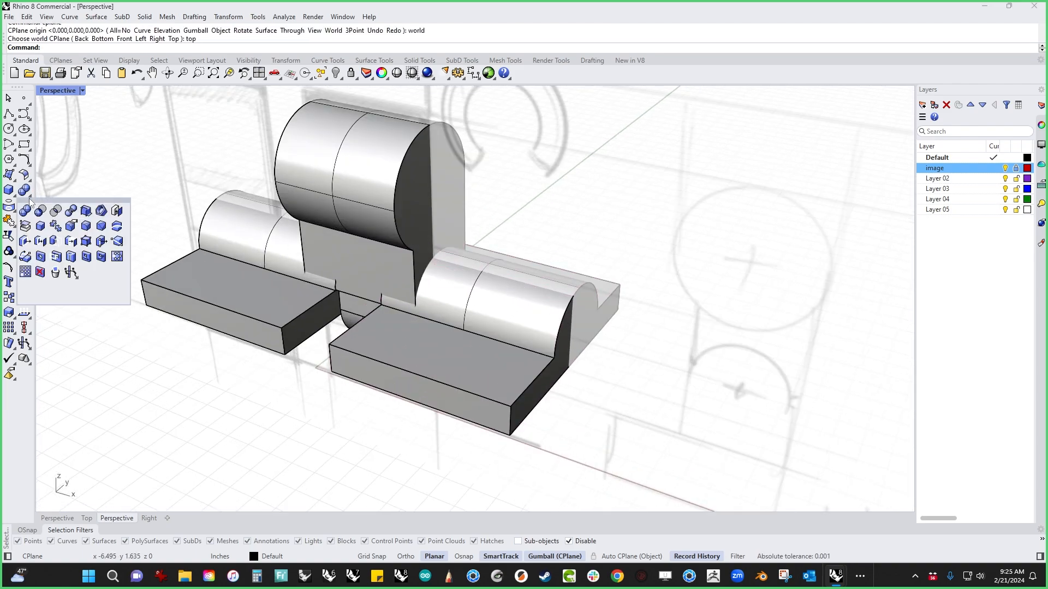
left_click(39, 212)
left_click(365, 261)
key("Return")
left_click(382, 338)
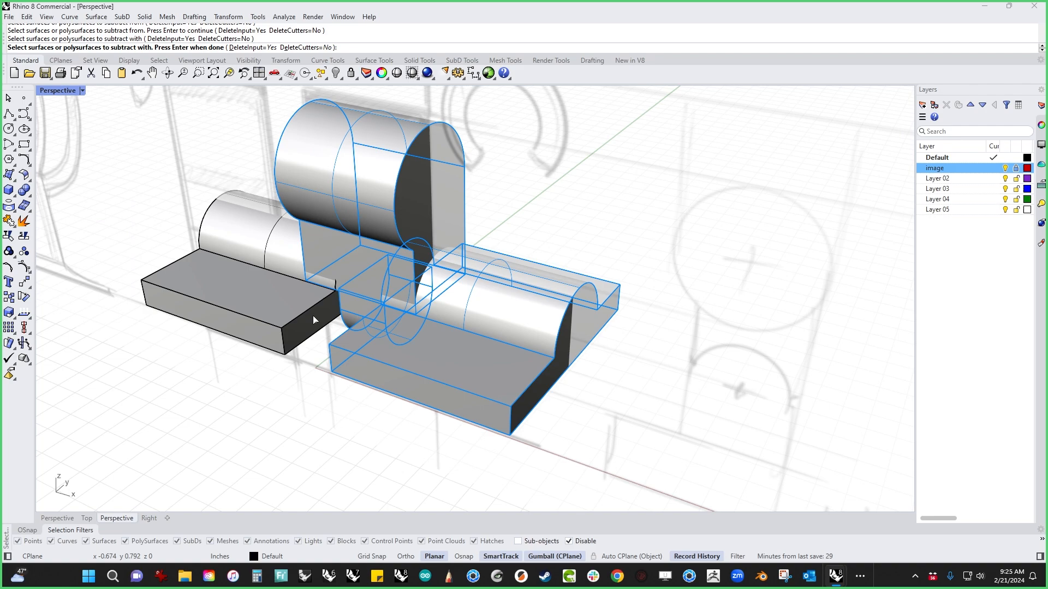
left_click(297, 323)
key("Return")
Delete both extruded side cutters, leaving the leg solid in place.
left_click(418, 395)
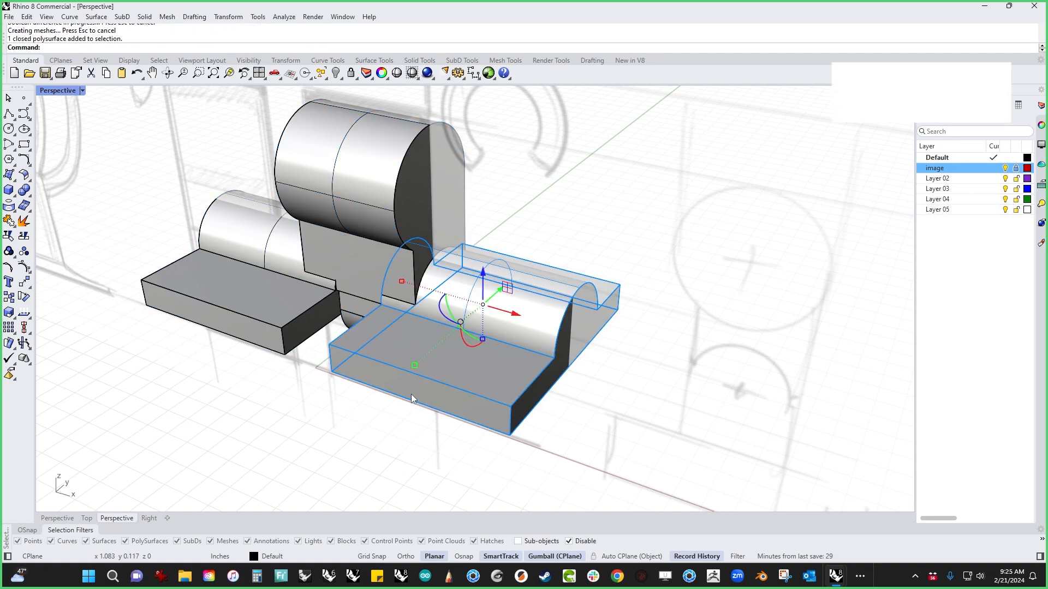
key("Delete")
left_click(280, 343)
key("Delete")
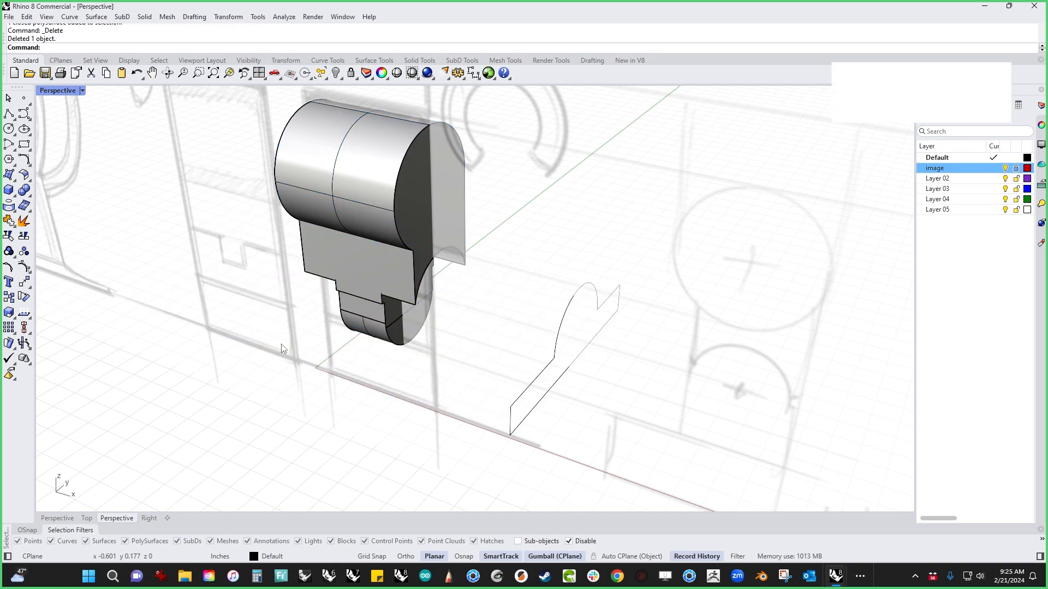
Examine the stepped shoulders of the knee tab in perspective, front and right views.
right_click_drag(435, 374, 370, 320)
scroll(377, 232, "up", 5)
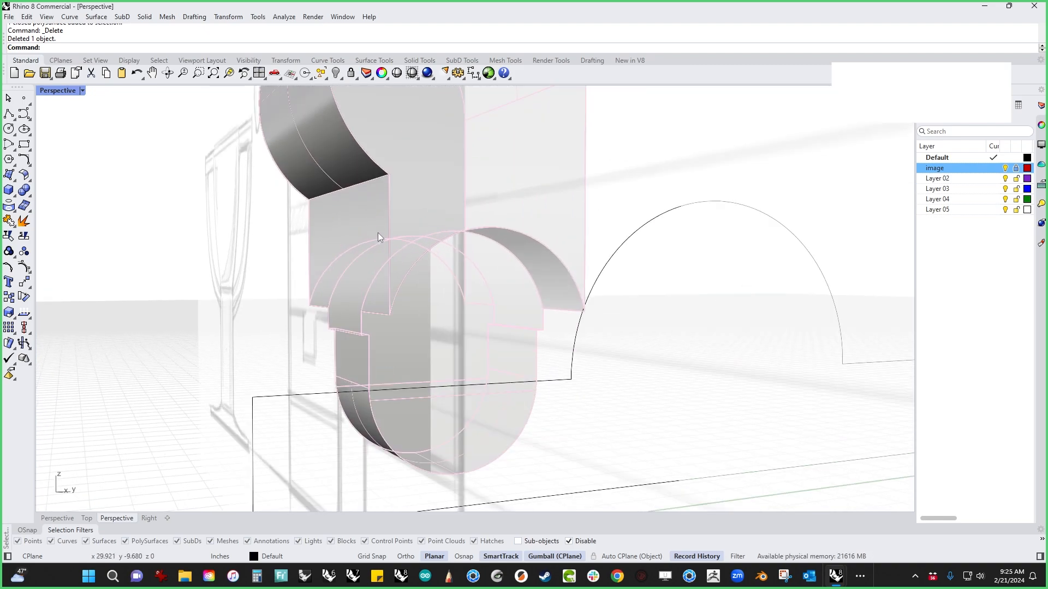
right_click_drag(451, 417, 423, 358)
scroll(307, 394, "up", 5)
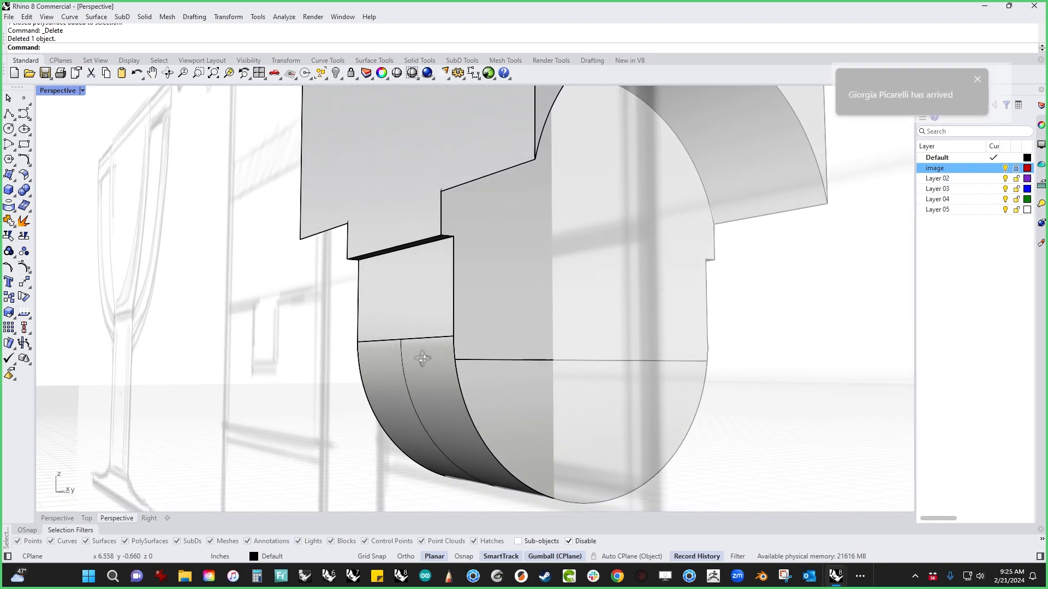
right_click_drag(417, 250, 368, 276)
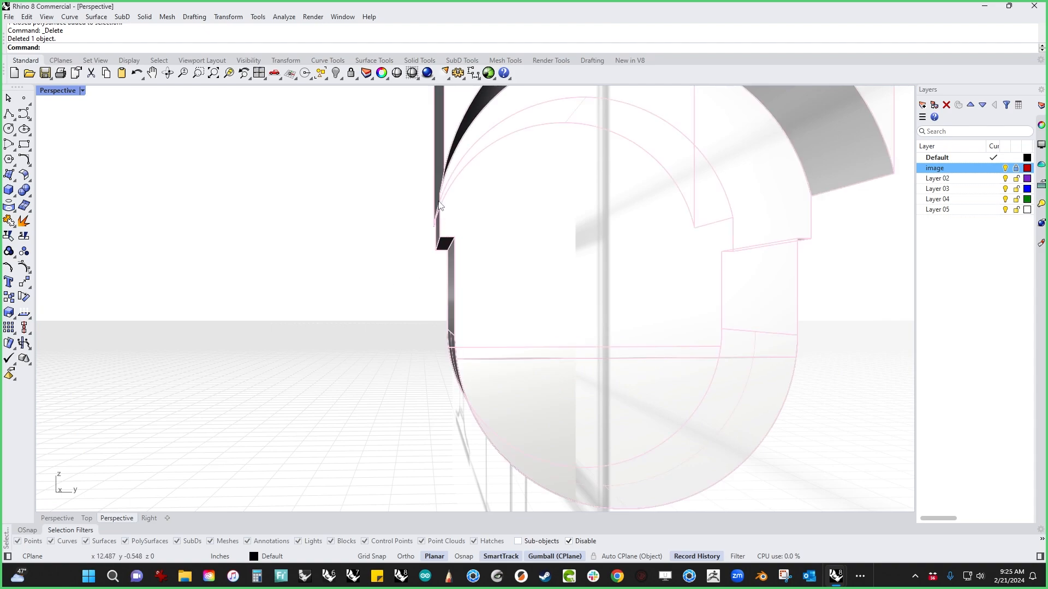
key("ctrl+F2")
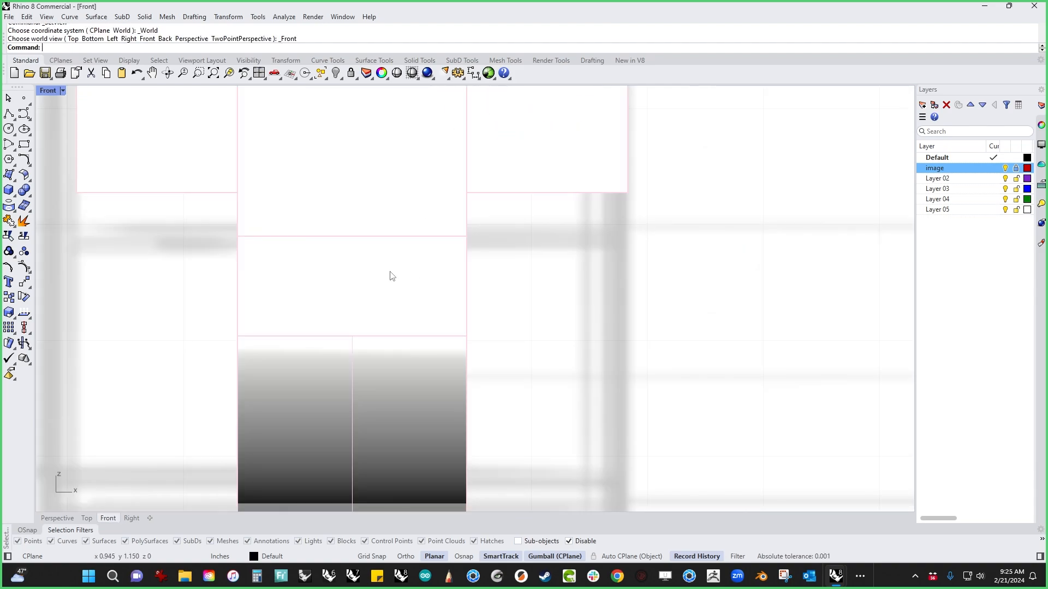
key("ctrl+F3")
right_click_drag(438, 300, 394, 384)
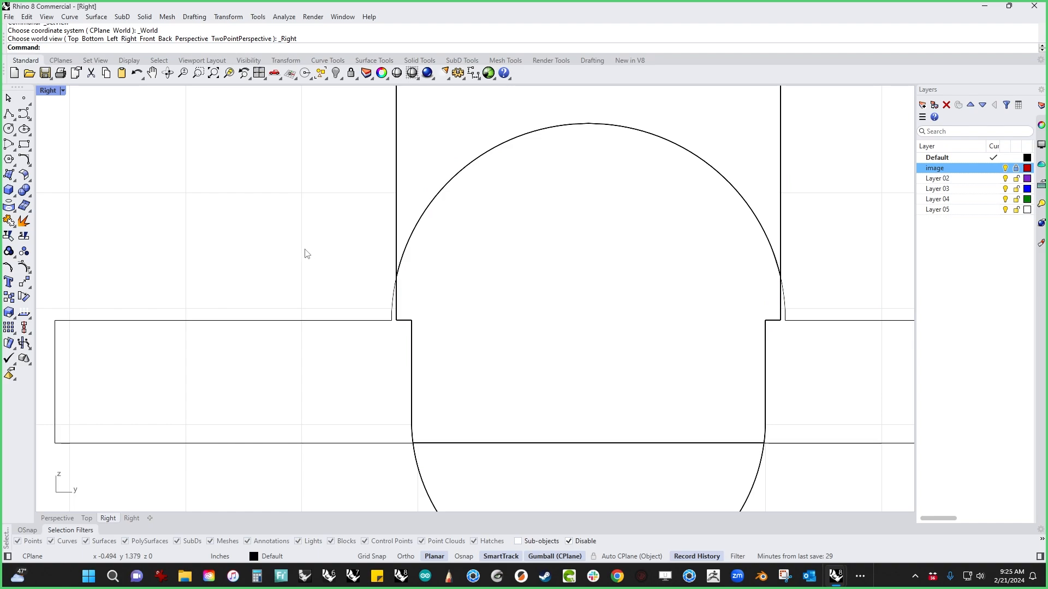
Draw a diagonal polyline segment across the front shoulder step of the knee tab, joining its inner and outer corners.
key("ctrl+F4")
right_click_drag(507, 463, 244, 285)
scroll(476, 335, "up", 5)
left_click(9, 113)
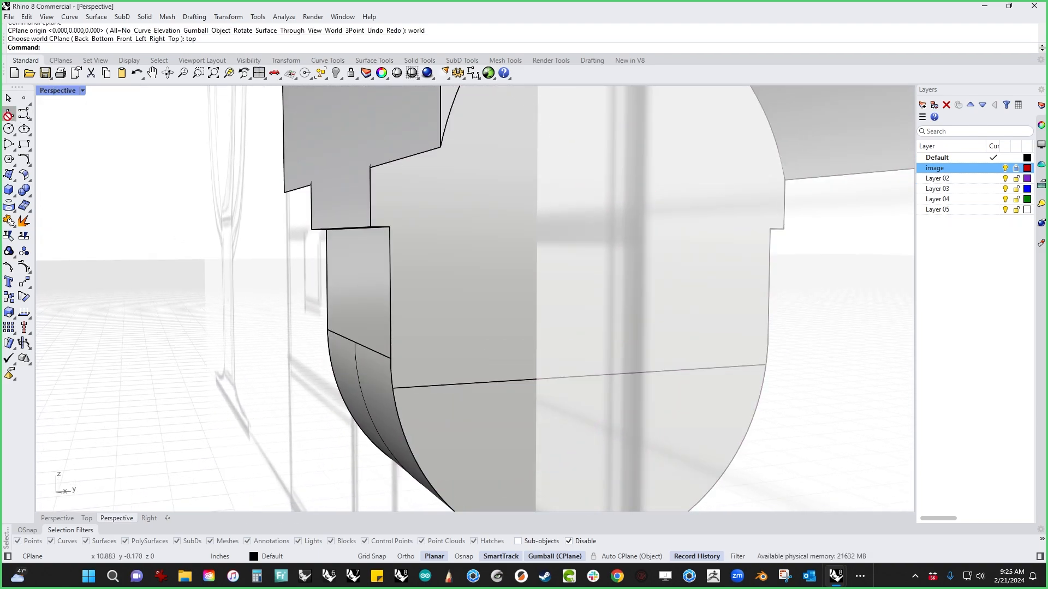
left_click(390, 227)
left_click(371, 168)
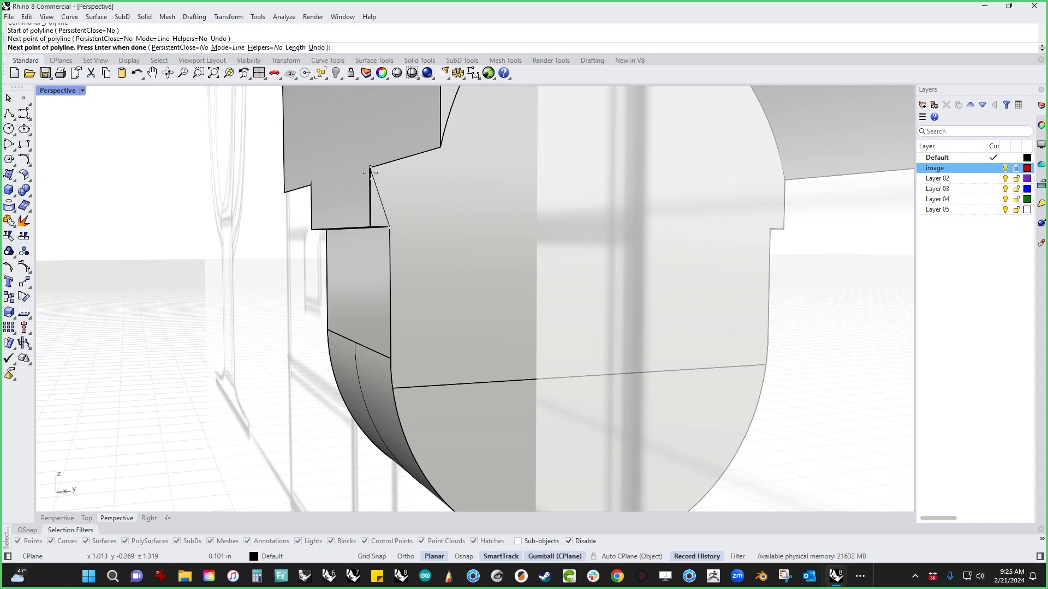
right_click(275, 244)
Extrude-cut the diagonal line along X through the knee tab's front shoulder and delete the severed wedge.
left_click(384, 209)
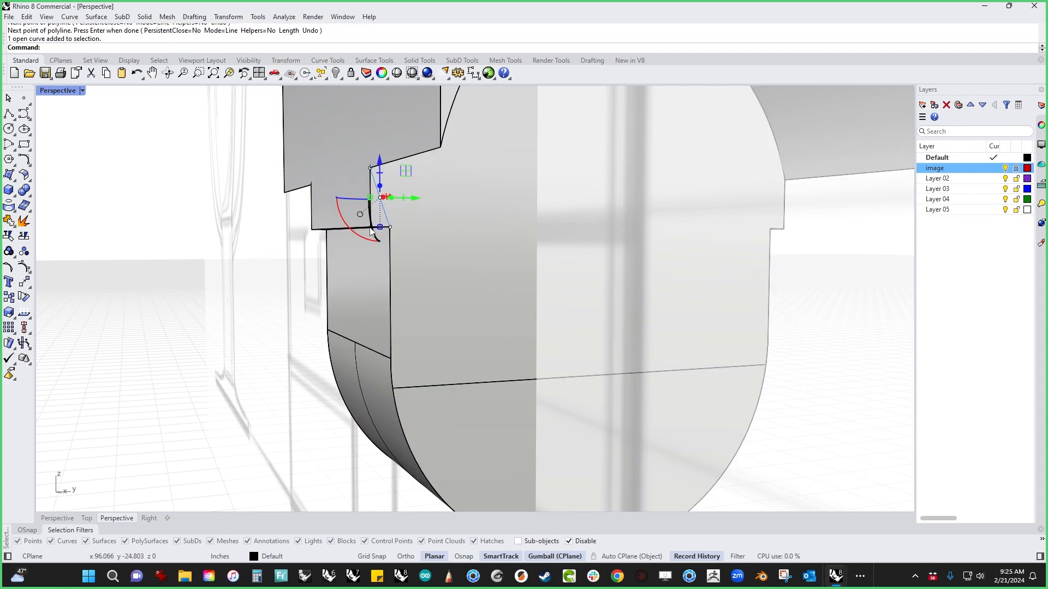
right_click_drag(386, 209, 486, 280)
left_click_drag(405, 200, 56, 213)
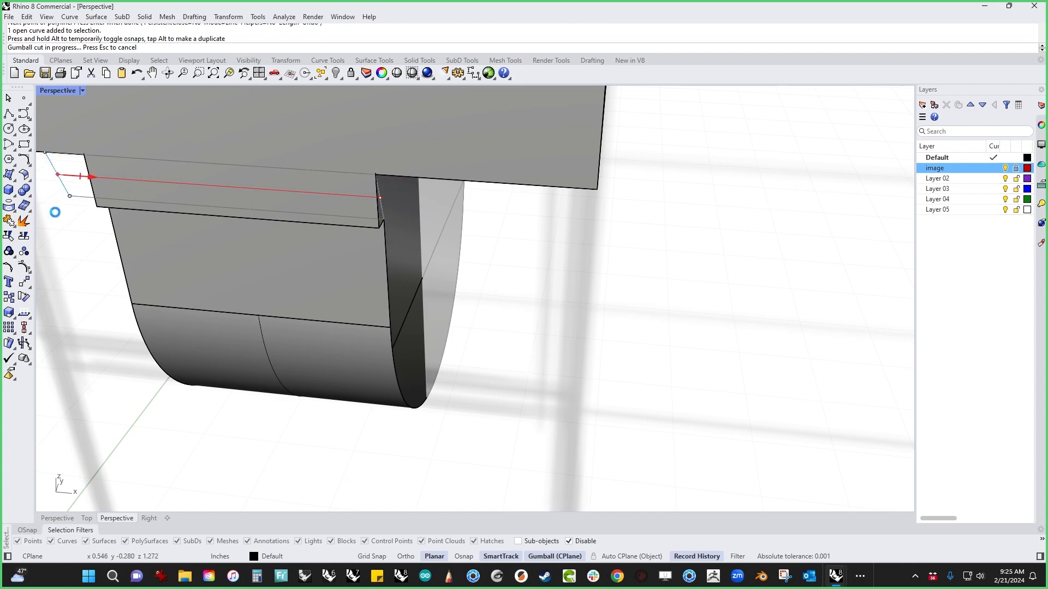
left_click(143, 198)
key("Delete")
Draw a matching diagonal polyline segment between the corners of the knee tab's rear shoulder step.
right_click_drag(143, 198, 424, 351)
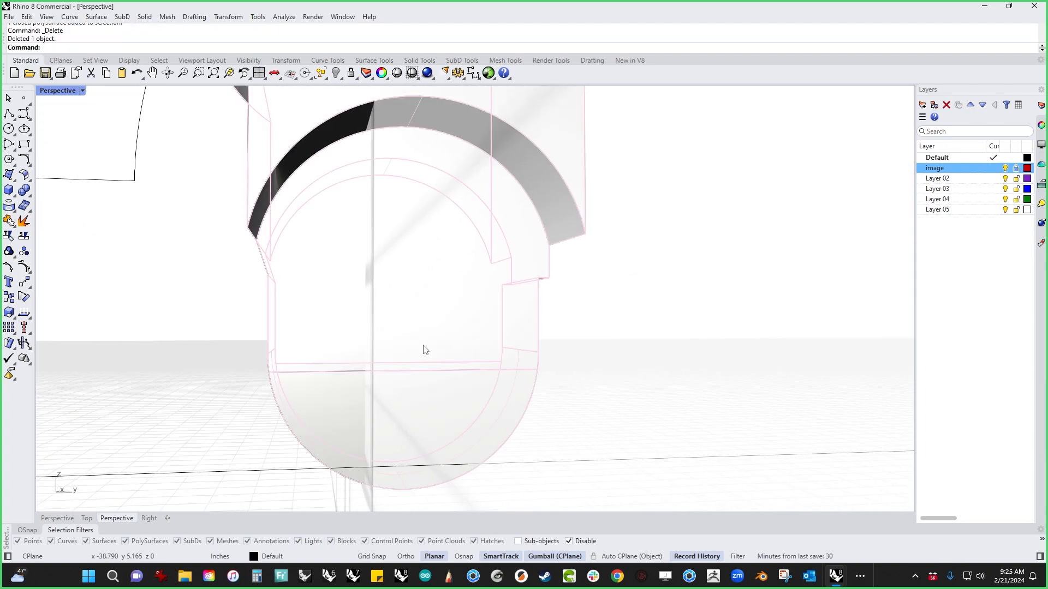
left_click(9, 113)
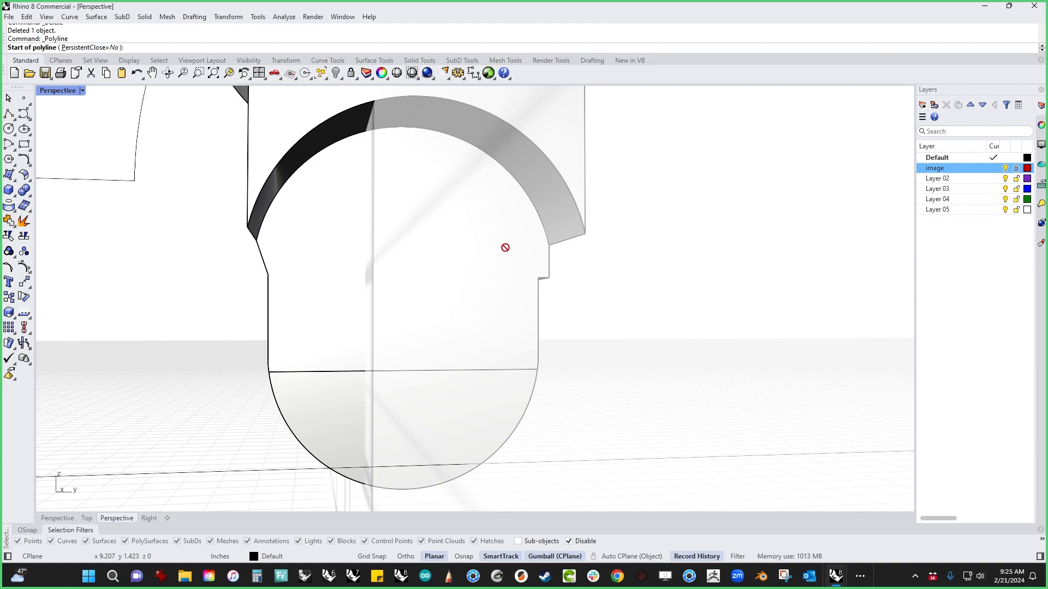
left_click(539, 278)
scroll(548, 257, "up", 3)
left_click(545, 242)
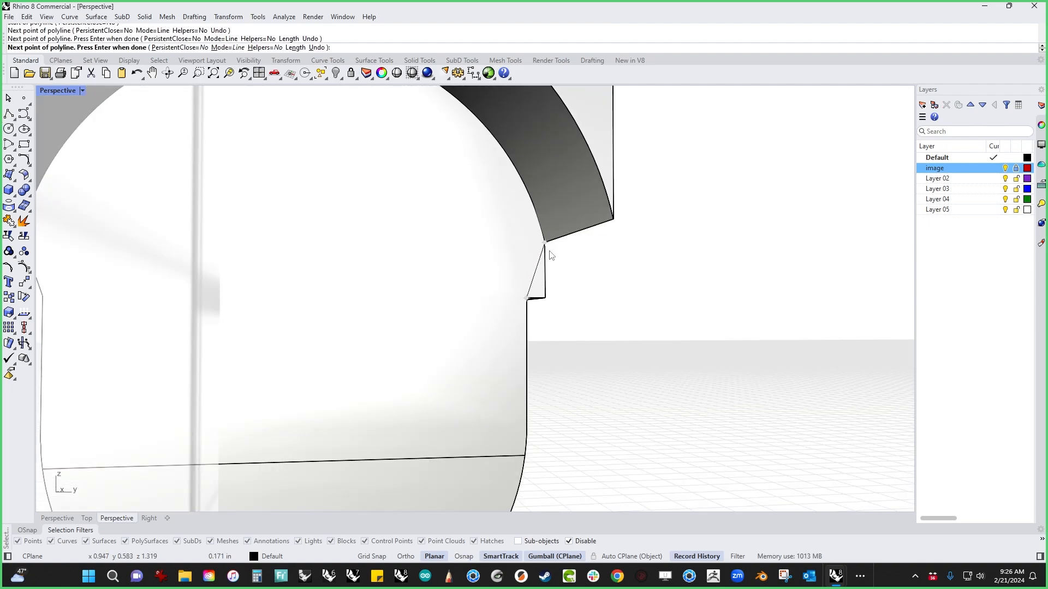
right_click(546, 246)
Extrude-cut the rear diagonal line along X through the knee tab and delete the severed wedge.
right_click_drag(548, 248, 593, 314)
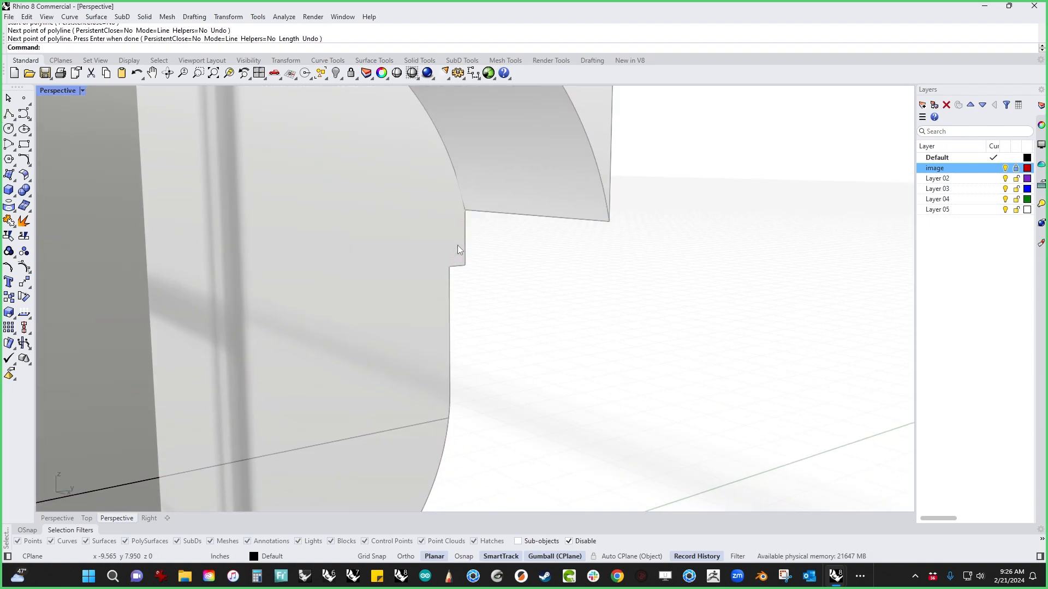
left_click(458, 248)
right_click_drag(510, 292, 675, 360, "shift")
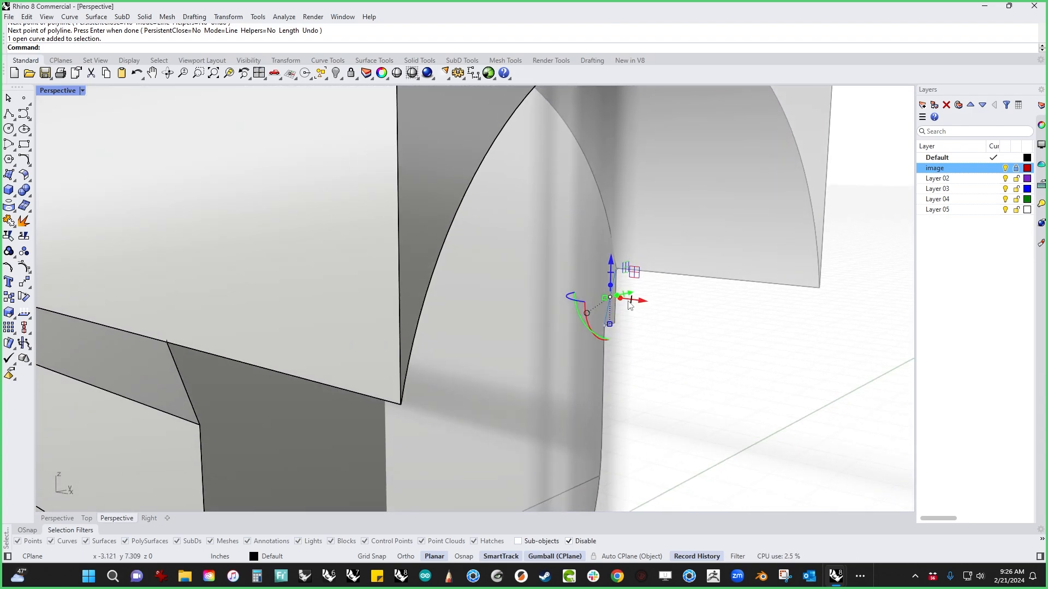
right_click_drag(630, 305, 648, 341)
left_click_drag(644, 315, 245, 299)
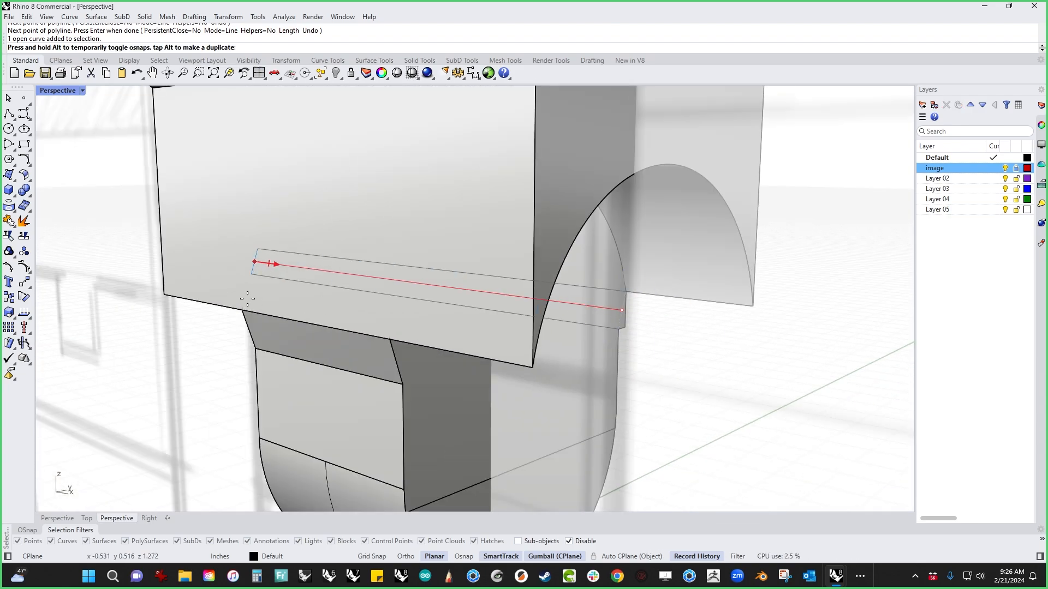
right_click_drag(727, 400, 568, 397)
left_click(685, 328)
left_click(693, 320)
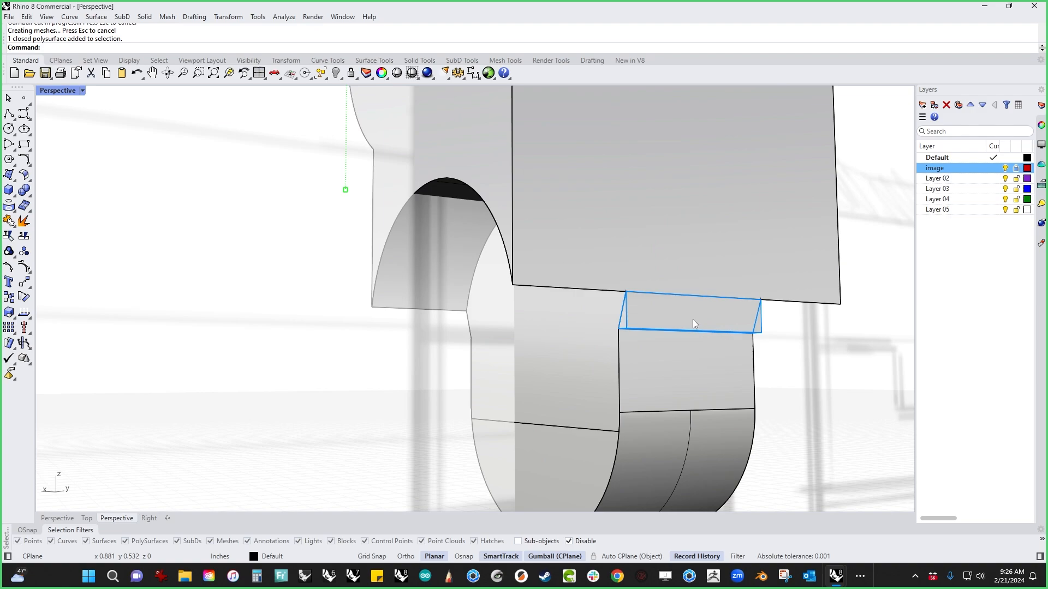
key("Delete")
Show all hidden objects of the model again.
scroll(219, 277, "down", 3)
mouse_move(220, 279)
right_mouse_down()
mouse_move(402, 320)
mouse_move(589, 316)
right_mouse_up()
type("show")
key("Return")
In the right view, rotate the lower leg and foot solid a quarter turn clockwise about the knee center.
left_click(431, 410)
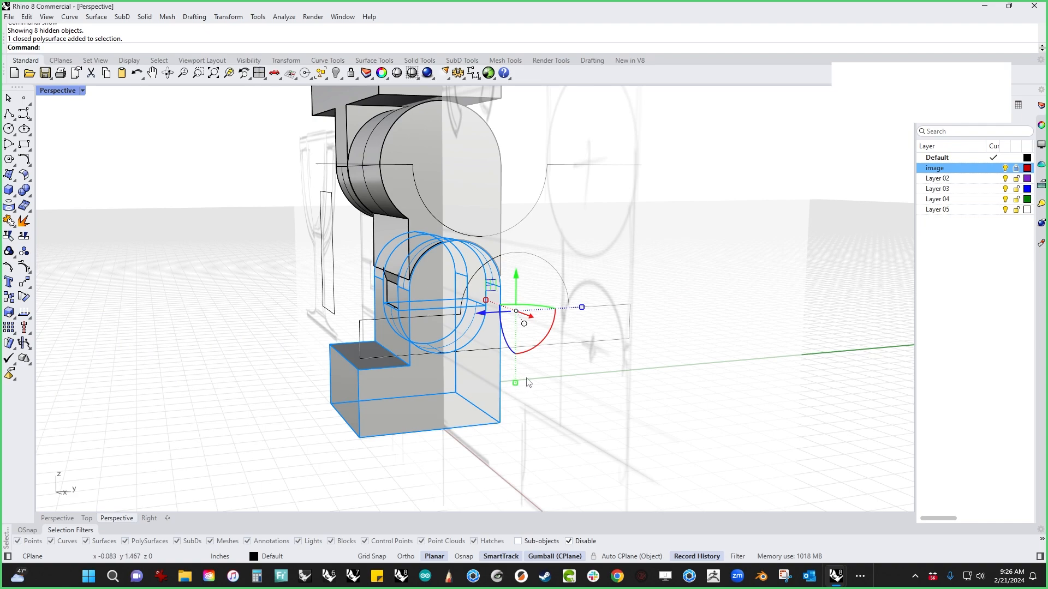
type("right")
key("Return")
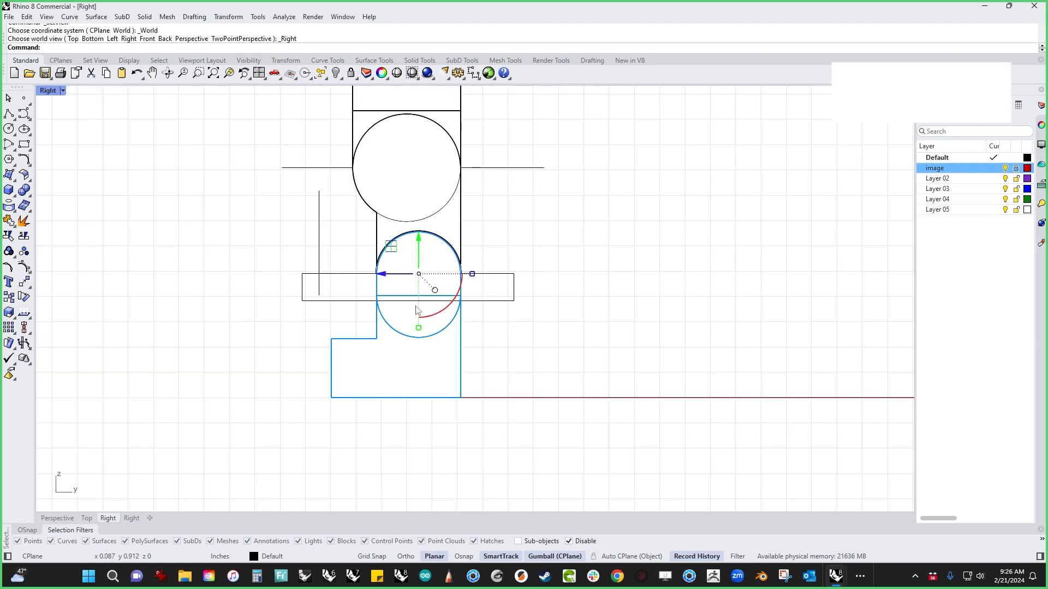
scroll(416, 310, "up", 3)
left_click(574, 362)
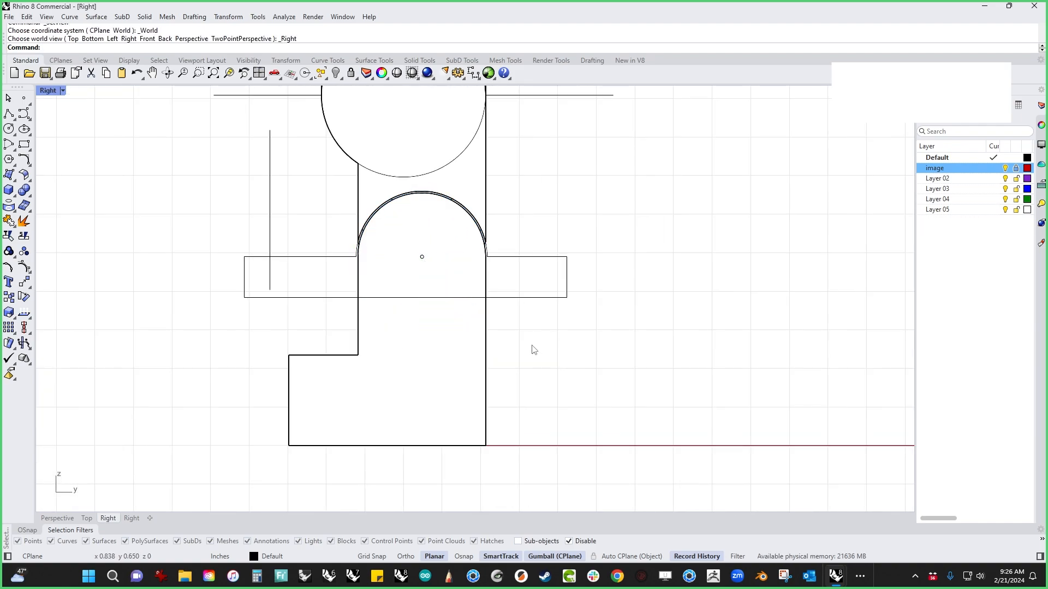
left_click(472, 379)
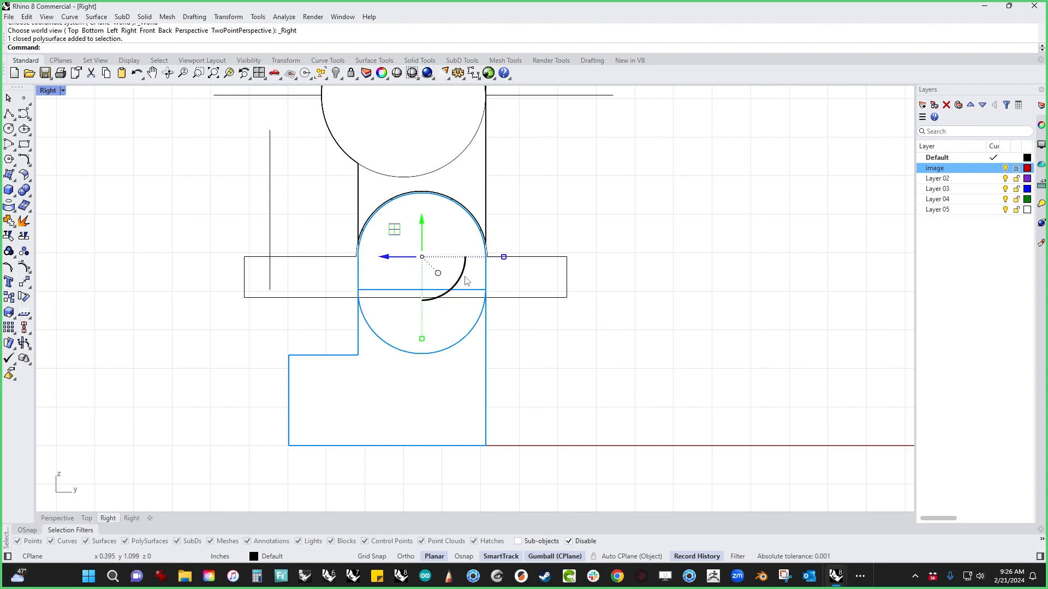
left_click_drag(467, 281, 426, 283)
Inspect in perspective how the bent lower leg and foot overlap the upper leg around the knee.
key("ctrl+F4")
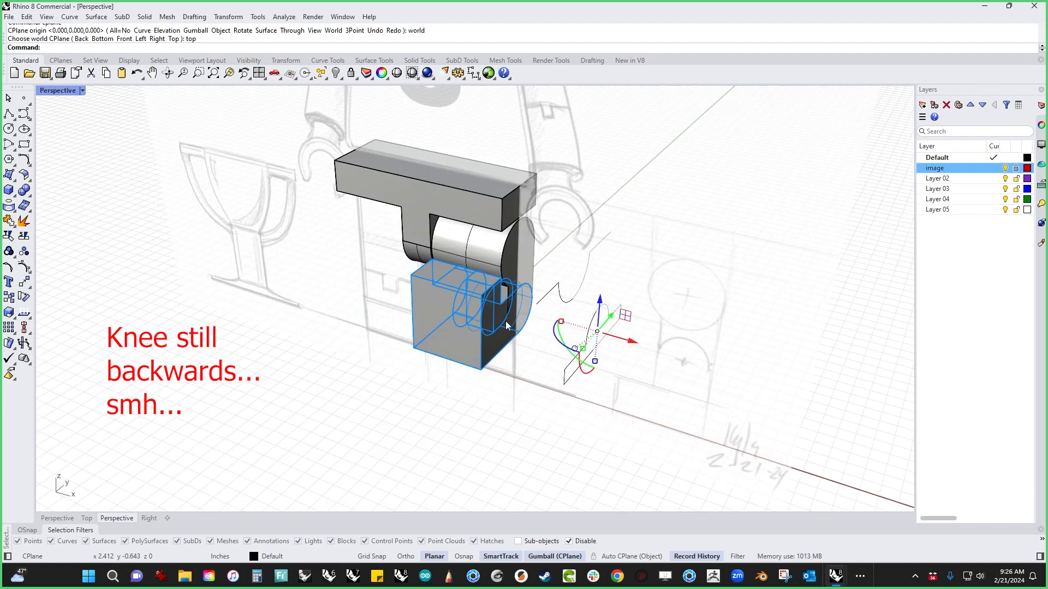
scroll(464, 273, "up", 5)
right_click_drag(423, 268, 343, 229)
scroll(688, 407, "up", 4)
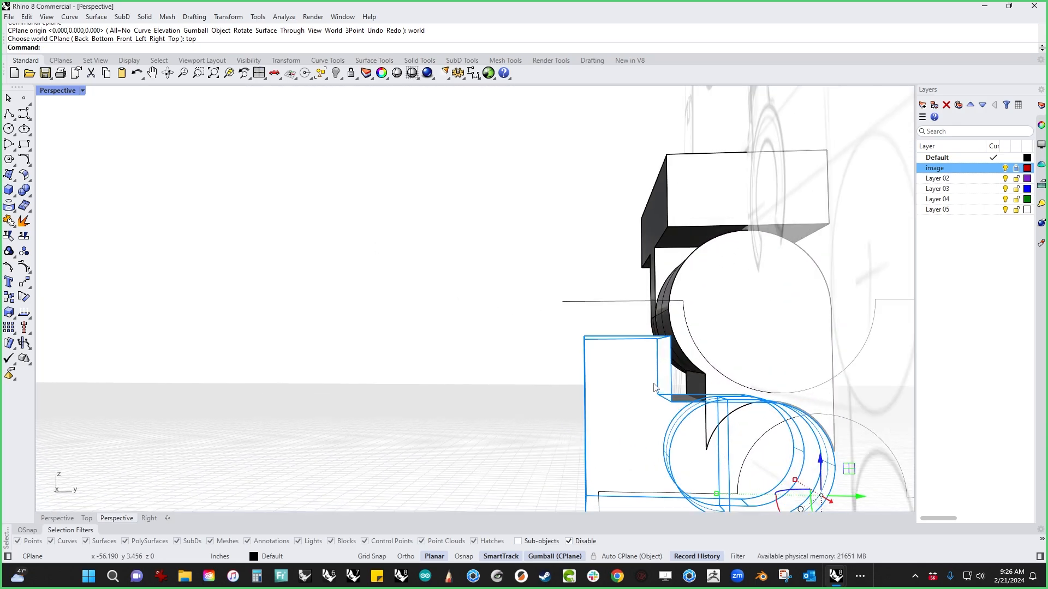
right_click_drag(688, 406, 492, 293, "shift")
scroll(549, 274, "up", 4)
scroll(415, 277, "down", 4)
right_click_drag(371, 272, 438, 369, "shift")
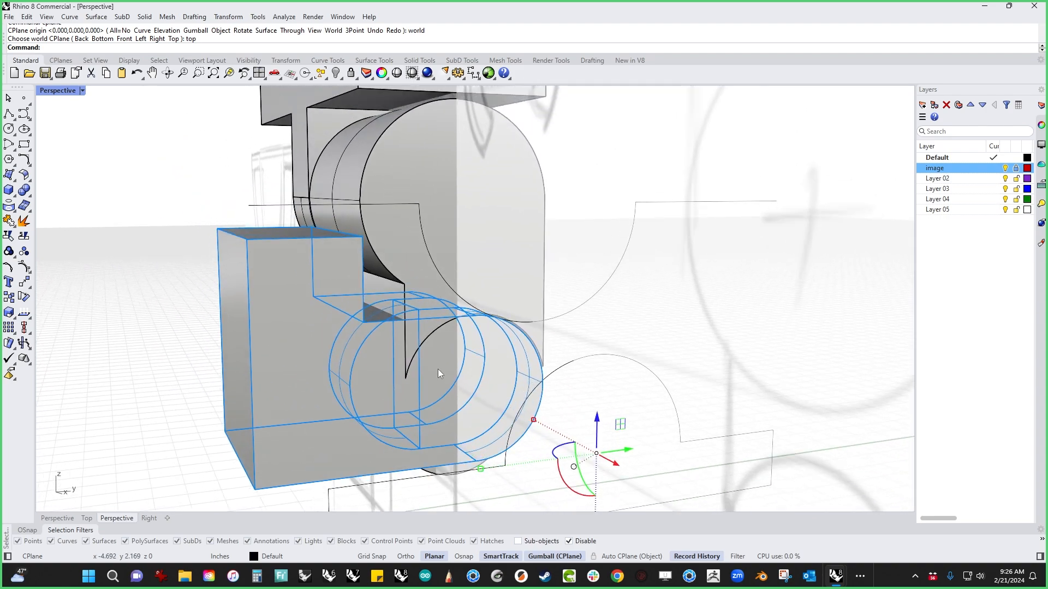
In the right view, draw a horizontal polyline with Ortho from the top of the knee clearance arc past the upper leg's front edge.
key("ctrl+F2")
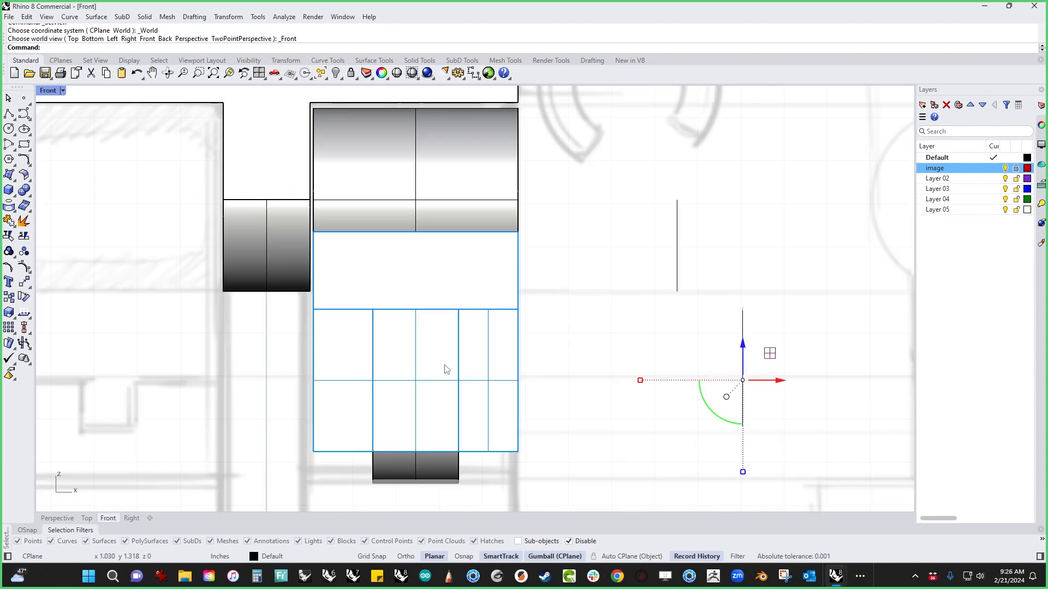
key("ctrl+F3")
scroll(464, 375, "up", 3)
left_click(679, 326)
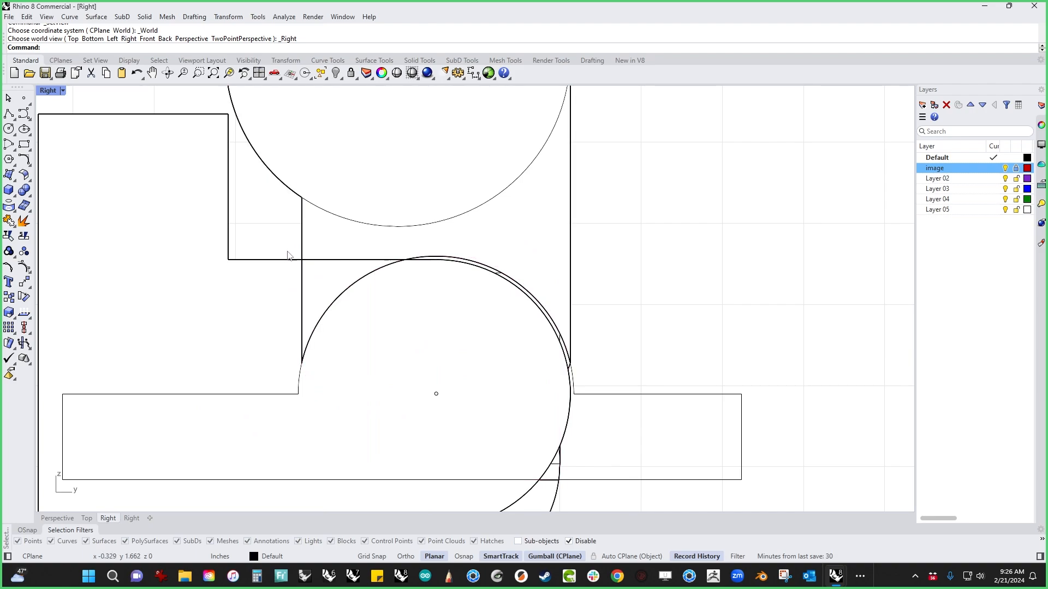
left_click(9, 113)
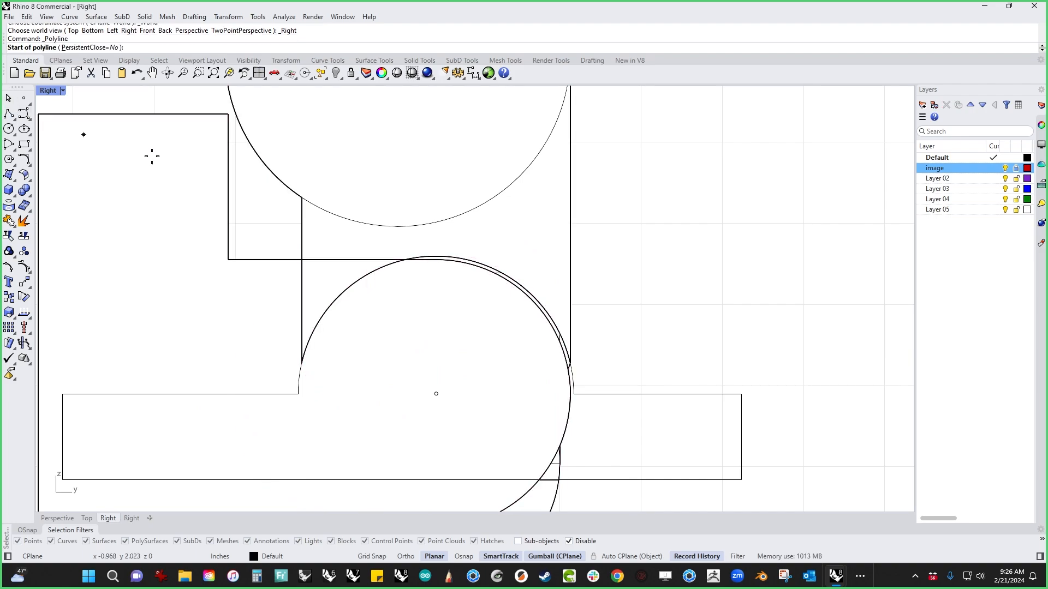
left_click(437, 256)
key("F8")
left_click(279, 256)
key("Return")
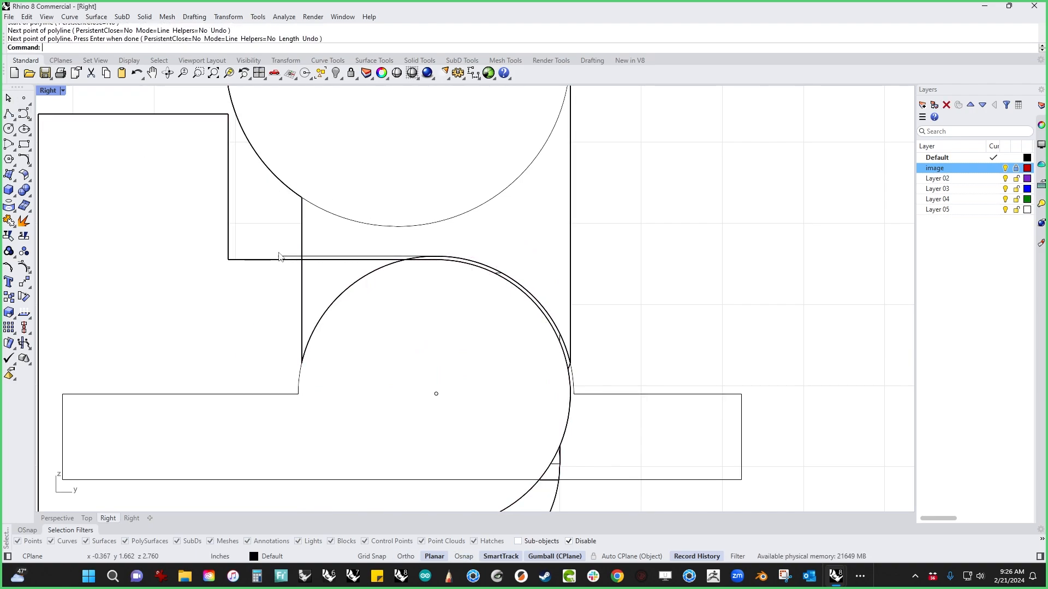
In the right view, rotate the lower leg and foot solid -90 degrees plus a half turn about the knee center, standing it upright.
left_click(241, 335)
scroll(241, 335, "down", 5)
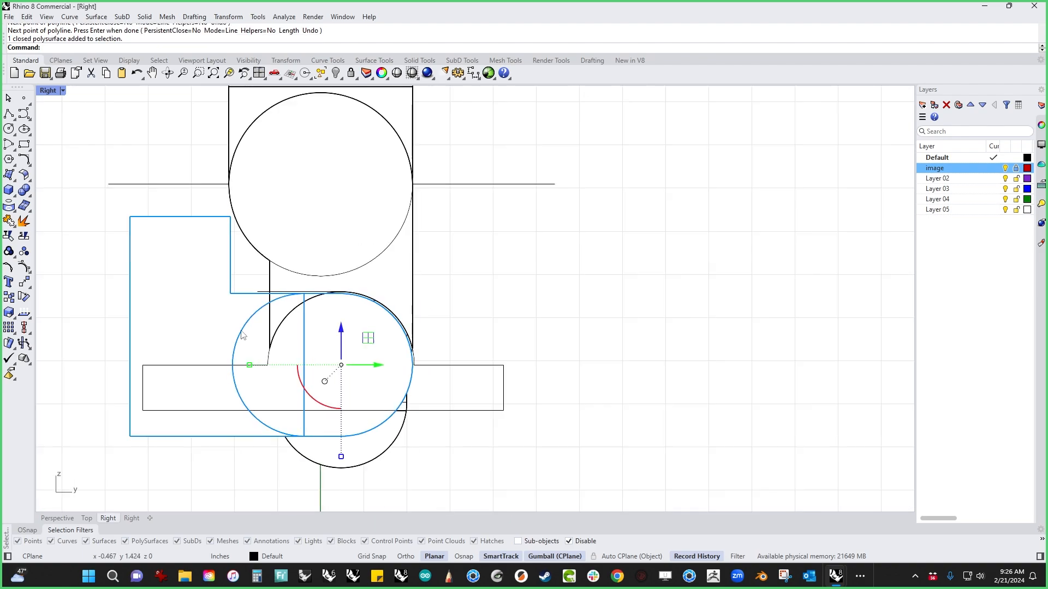
left_click(307, 397)
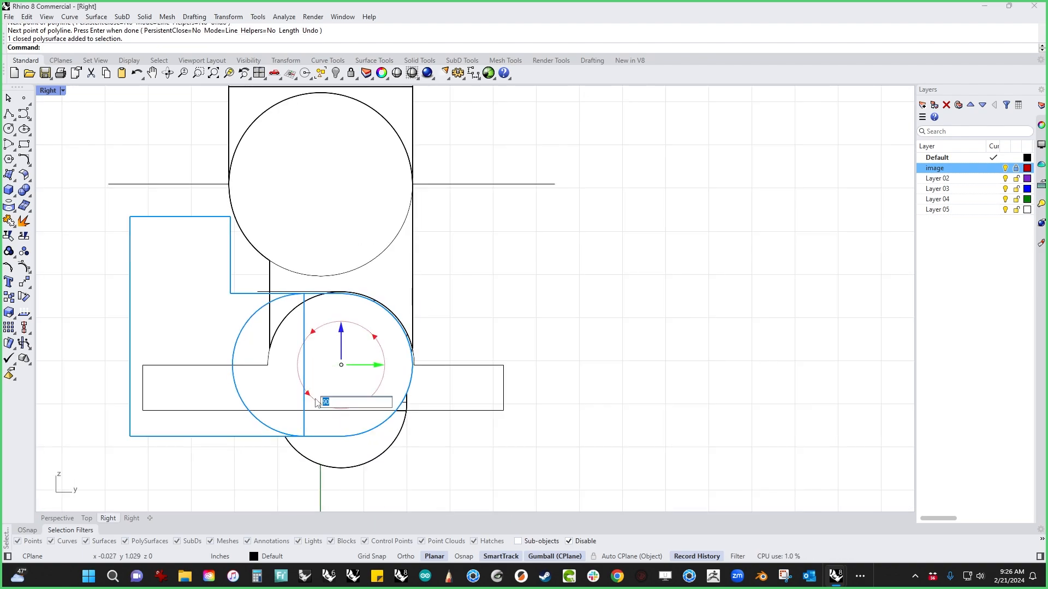
key("Escape")
left_click_drag(315, 403, 356, 389)
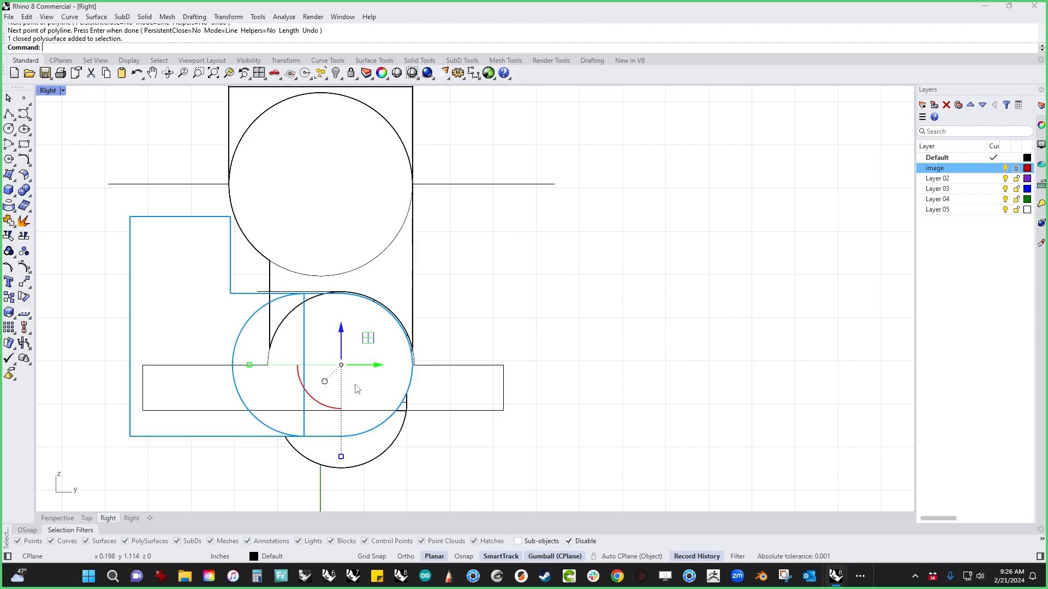
left_click(328, 413)
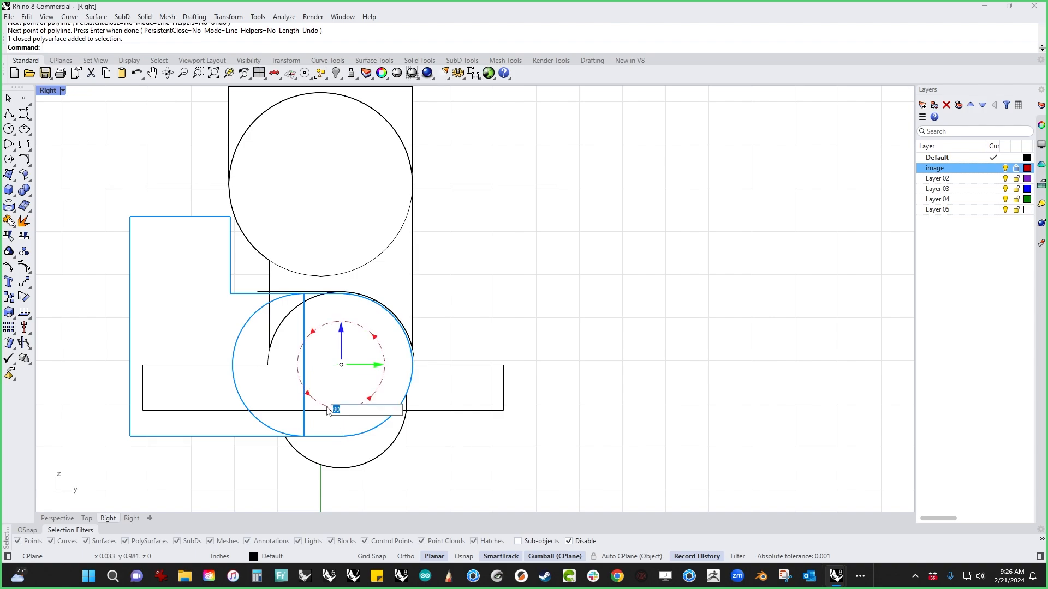
type("-90")
key("Return")
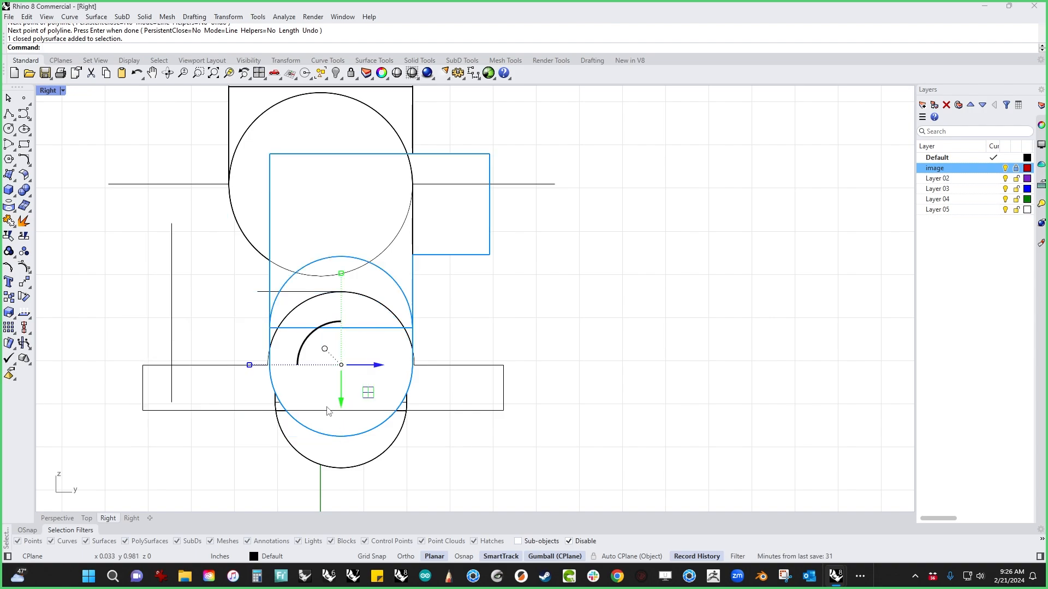
mouse_move(310, 340)
left_mouse_down()
mouse_move(303, 320)
mouse_move(392, 335)
mouse_move(413, 386)
left_mouse_up()
left_click(581, 359)
Isolate the upper leg and the horizontal line above the knee by inverting the selection and hiding all other objects.
key("ctrl+F4")
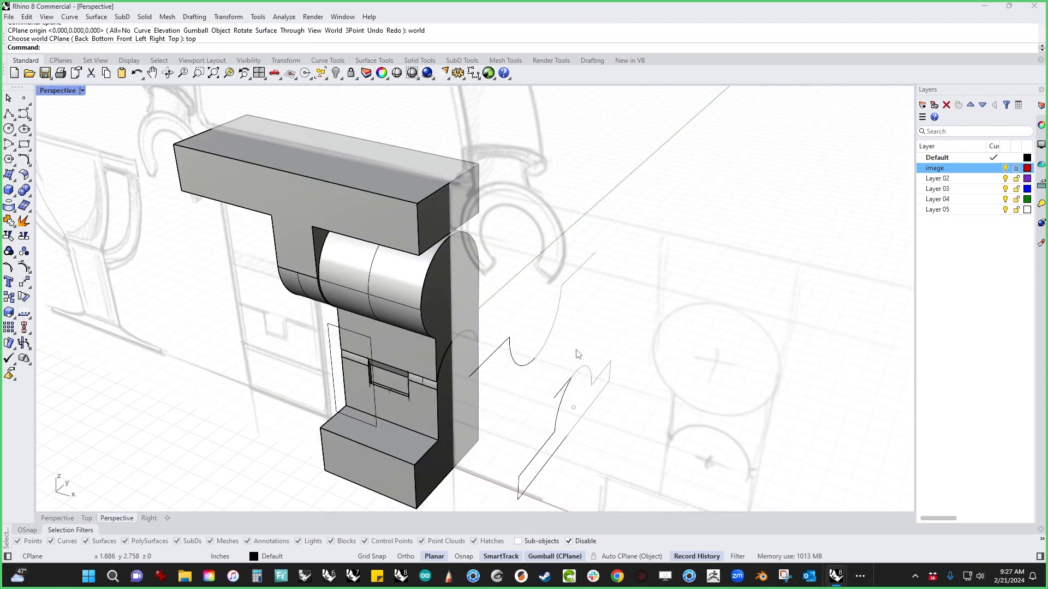
scroll(444, 405, "up", 6)
right_click_drag(444, 405, 492, 314, "shift")
right_click_drag(666, 364, 593, 369)
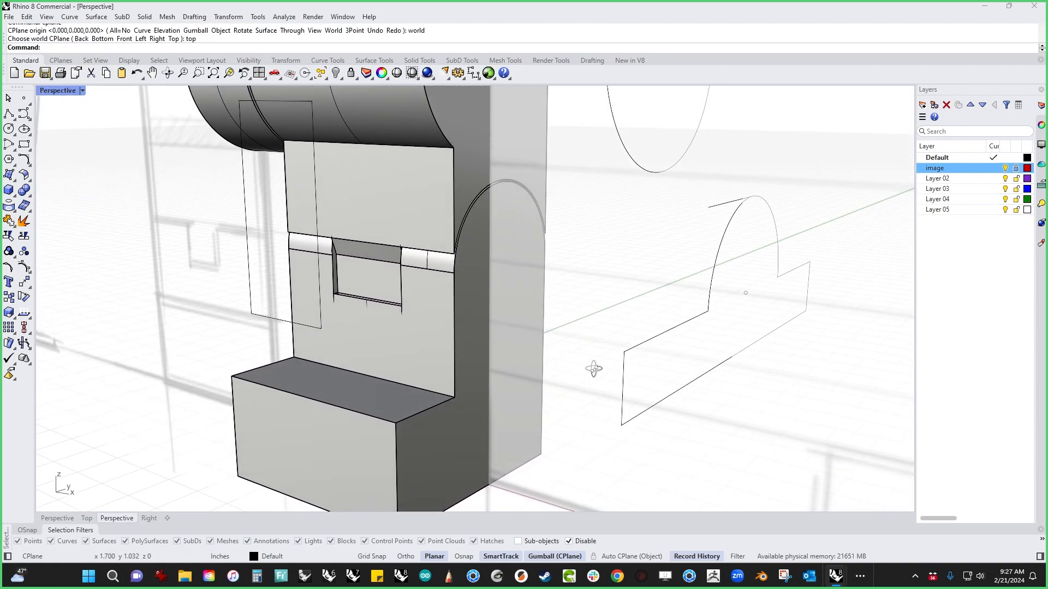
key("ctrl+F2")
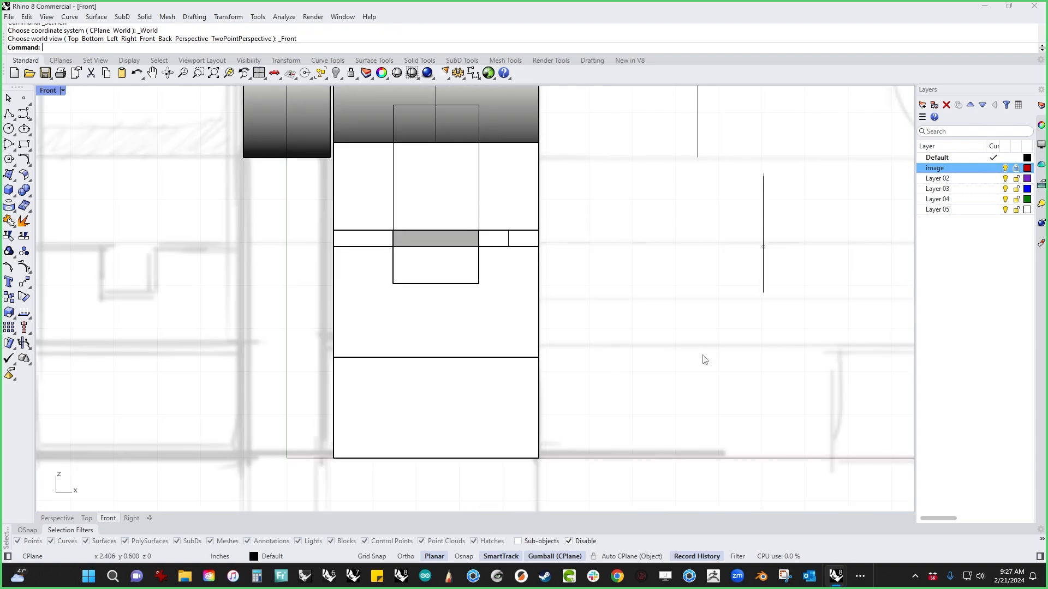
key("ctrl+F3")
left_click(349, 173)
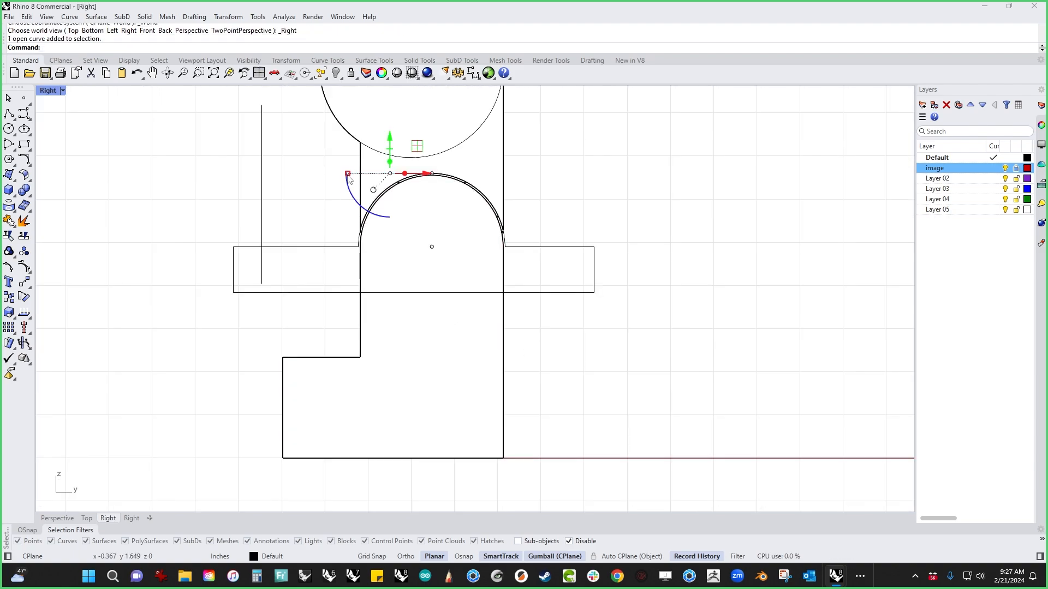
left_click(376, 164, "shift")
key("Return")
key("ctrl+h")
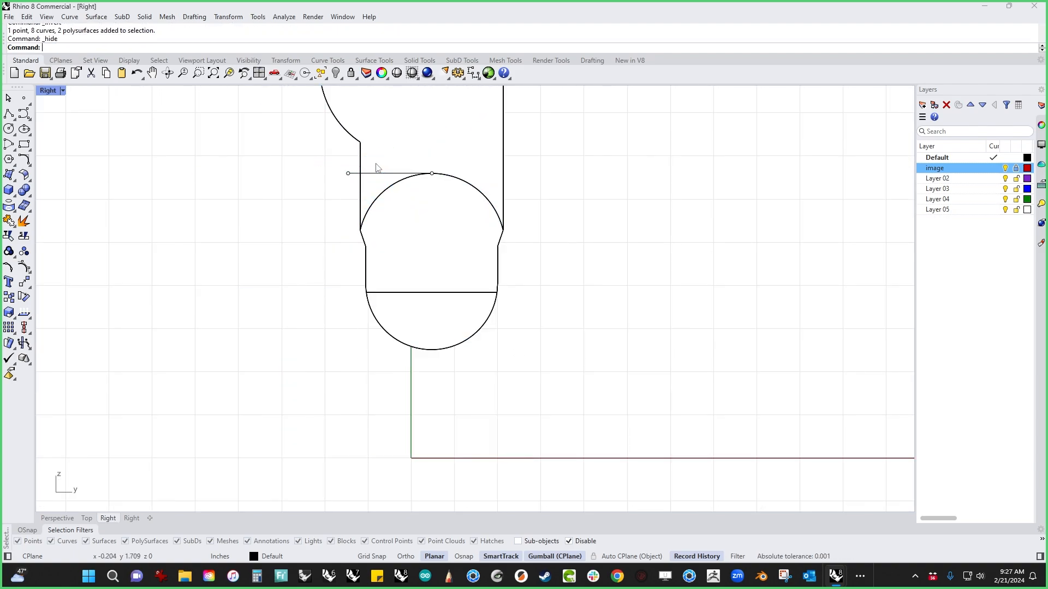
Draw a vertical polyline in the right view from the horizontal line's arc-top end to below the knee tab, and join both lines.
type("p")
key("Return")
scroll(572, 356, "up", 7)
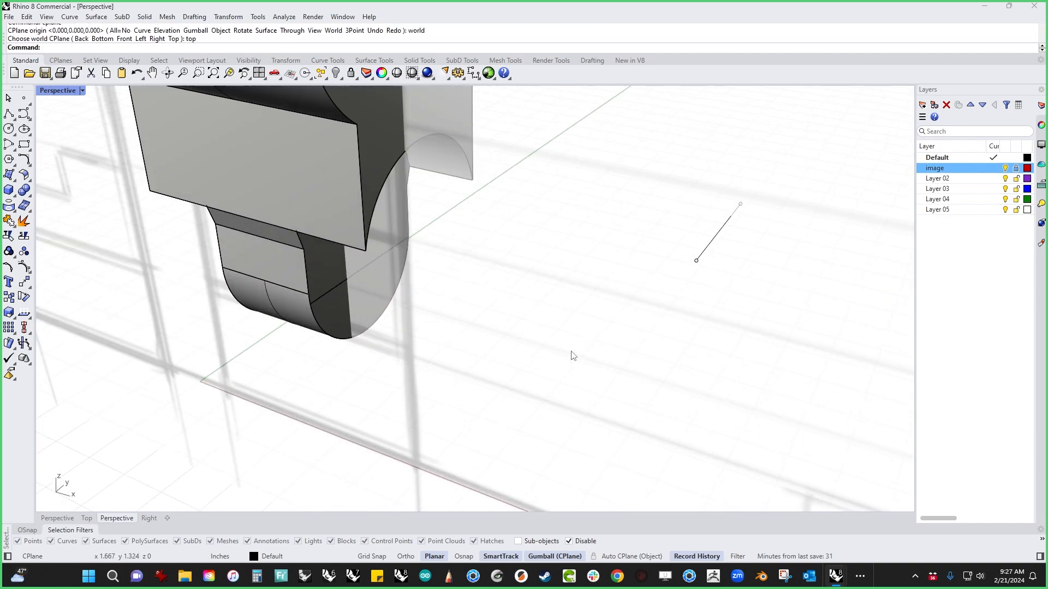
right_click_drag(572, 356, 493, 403)
scroll(502, 385, "down", 4)
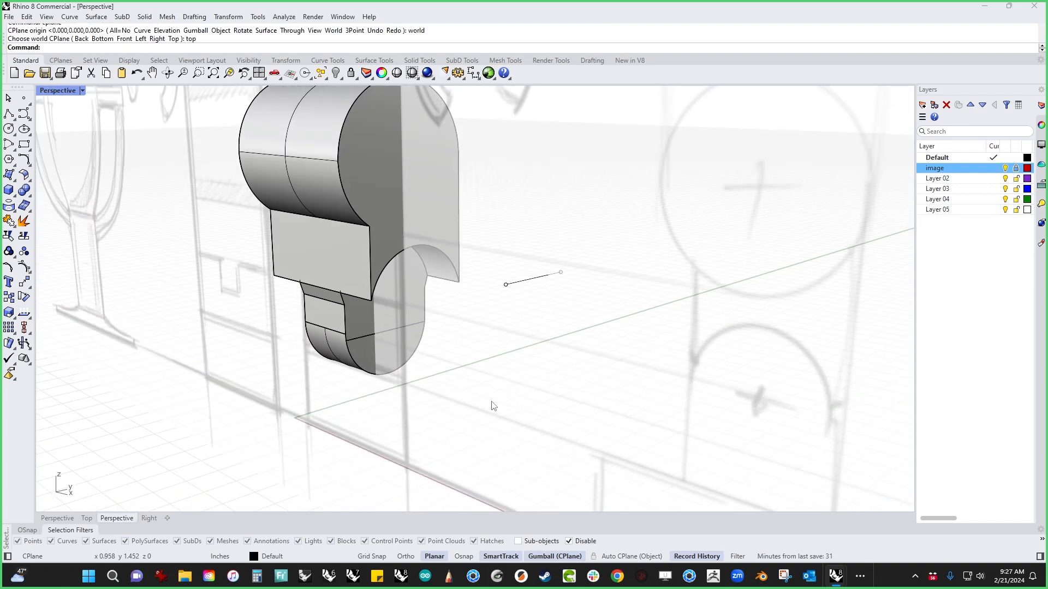
left_click(9, 129)
left_click(9, 114)
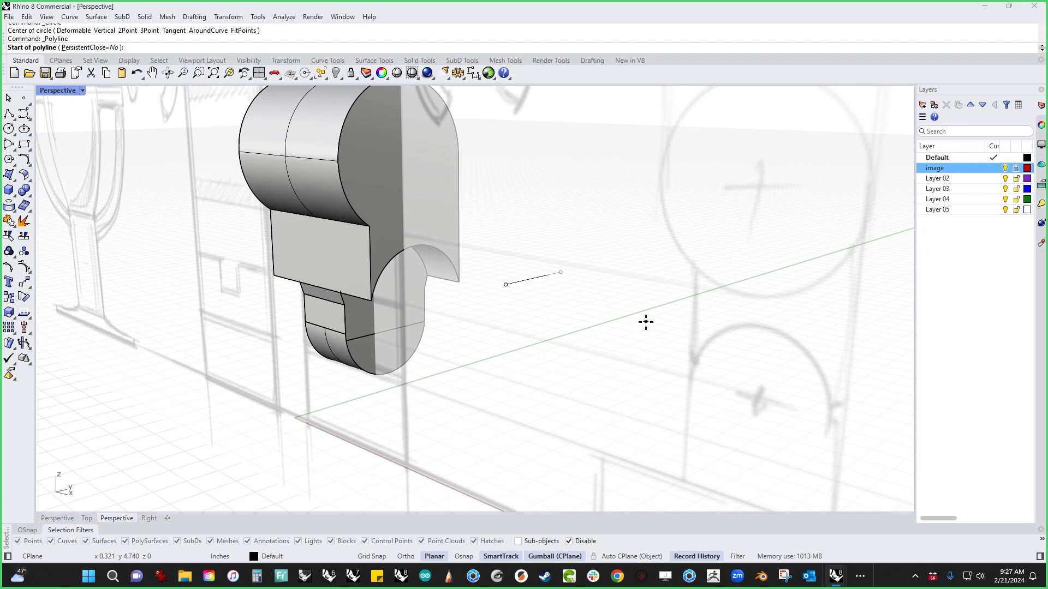
left_click(563, 277)
key("ctrl+F2")
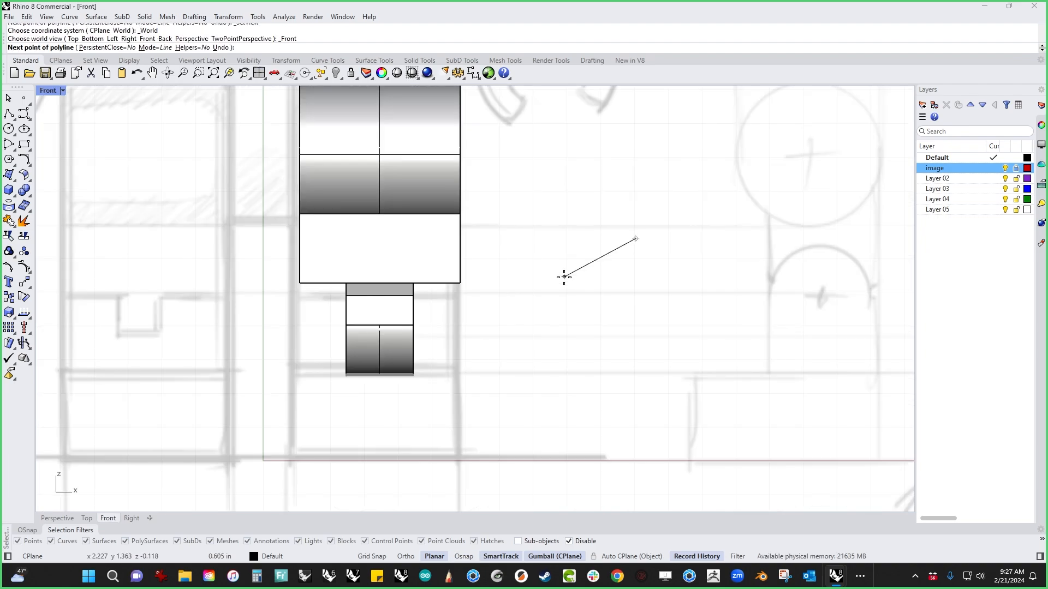
key("ctrl+F3")
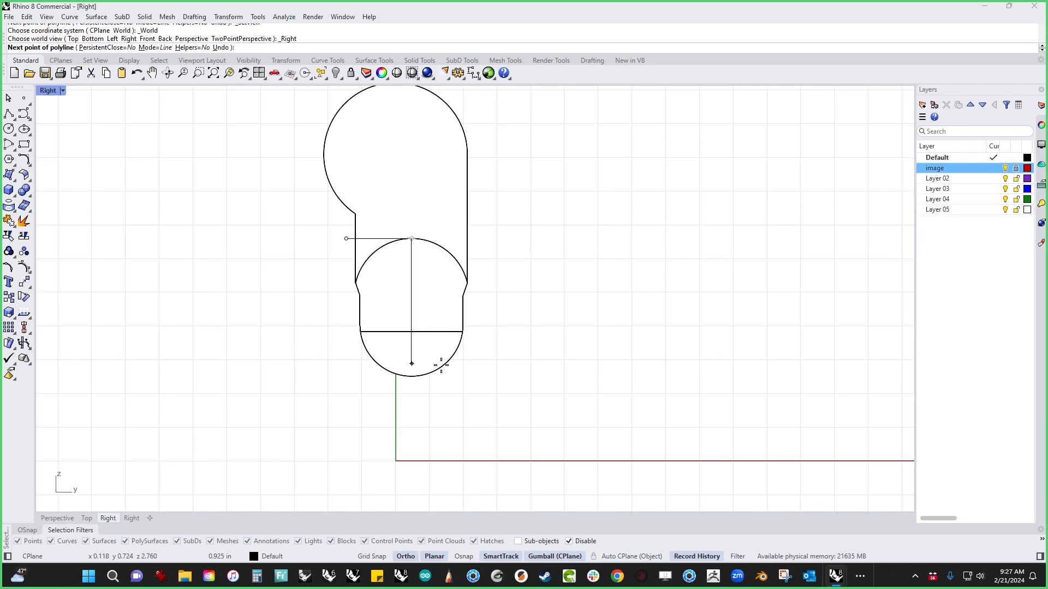
left_click(434, 397)
right_click_drag(511, 394, 506, 386)
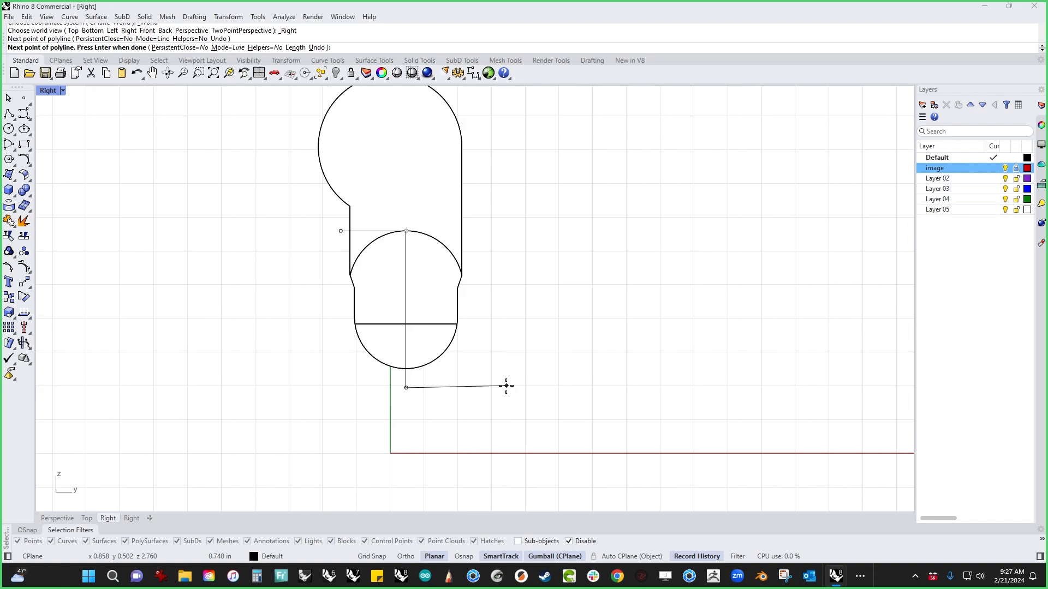
key("Return")
key("ctrl+F4")
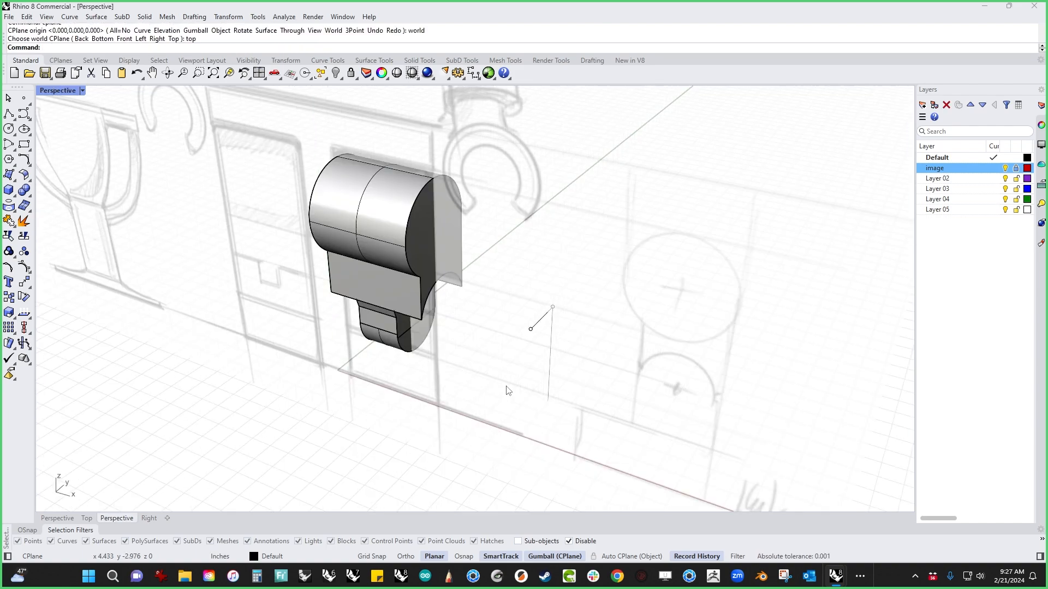
left_click_drag(566, 282, 541, 355)
key("ctrl+j")
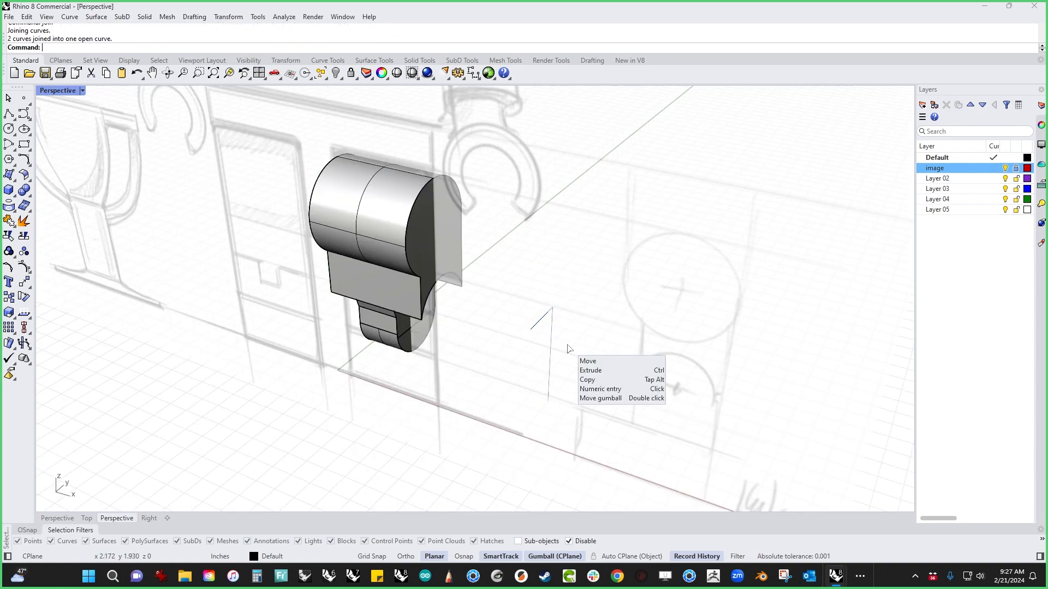
Try to cut the upper leg with the open L-shaped curve using a gumball cut in perspective.
left_click(603, 376)
right_click_drag(572, 403, 579, 391)
left_click_drag(595, 344, 397, 332)
left_click(443, 424)
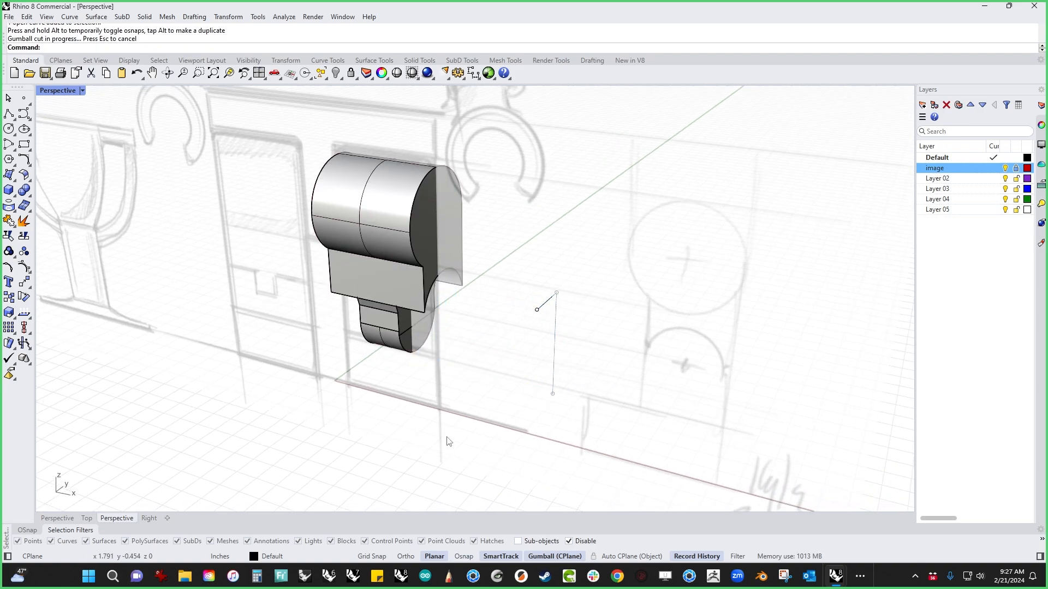
Draw a polyline in the right view from the L curve's outer end down and across to its lower end, and join them closed.
right_click_drag(451, 440, 423, 451)
left_click(9, 113)
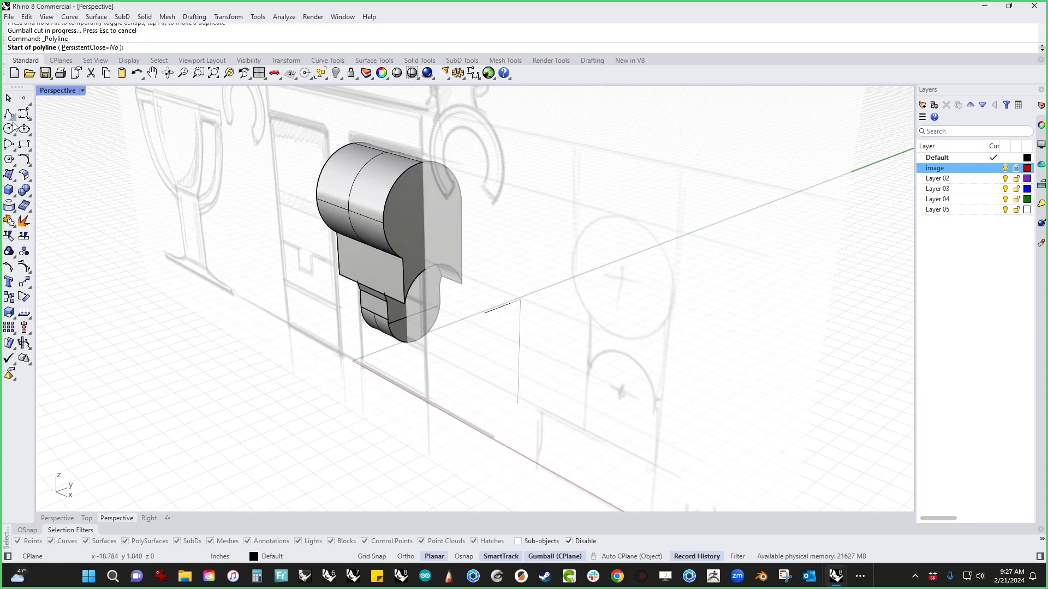
left_click(486, 313, "alt")
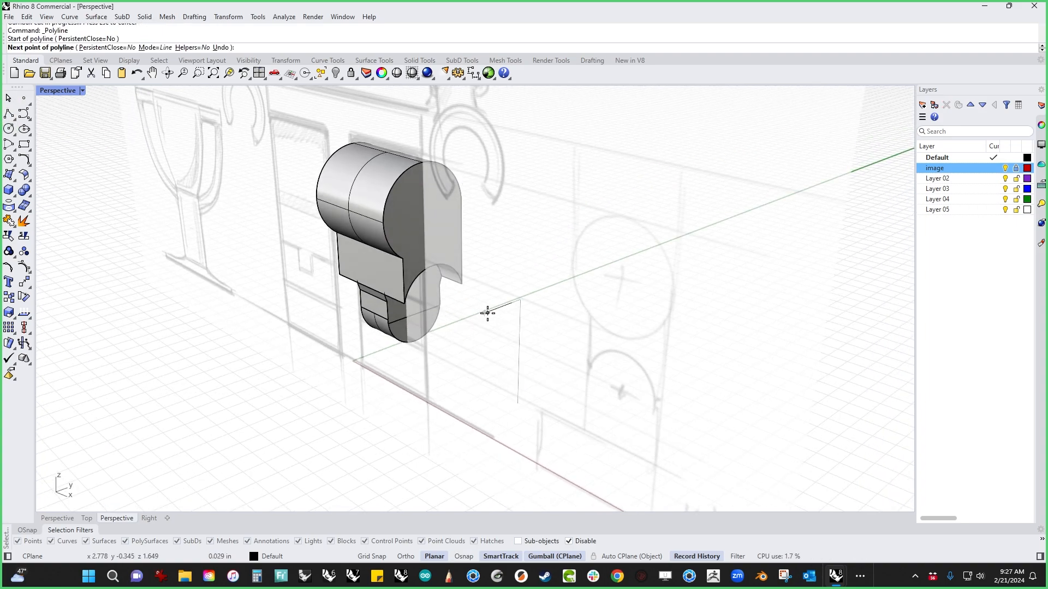
key("ctrl+F2")
key("Return")
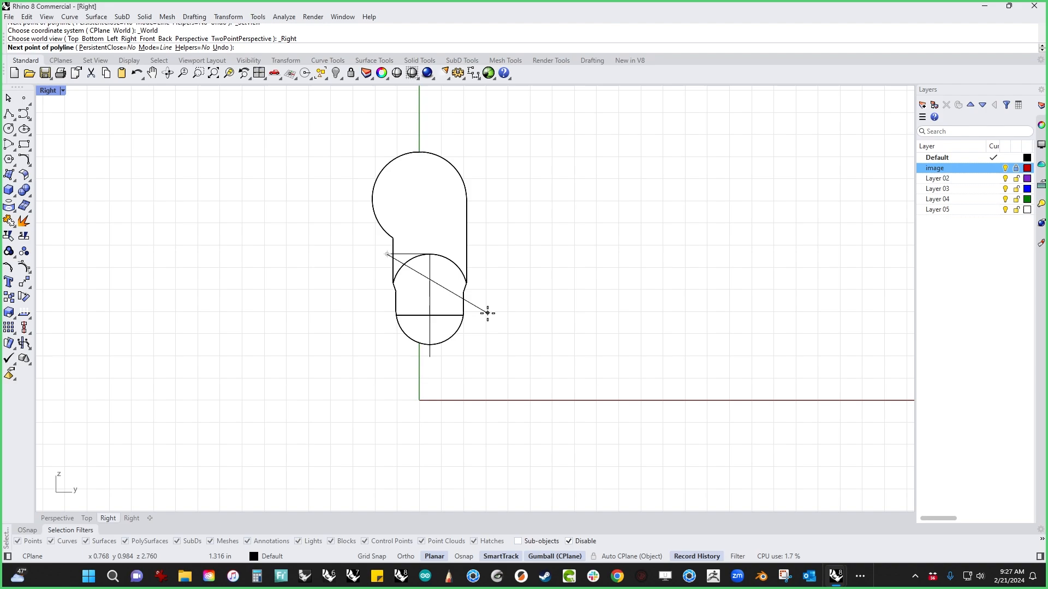
left_click(388, 358)
left_click(429, 358)
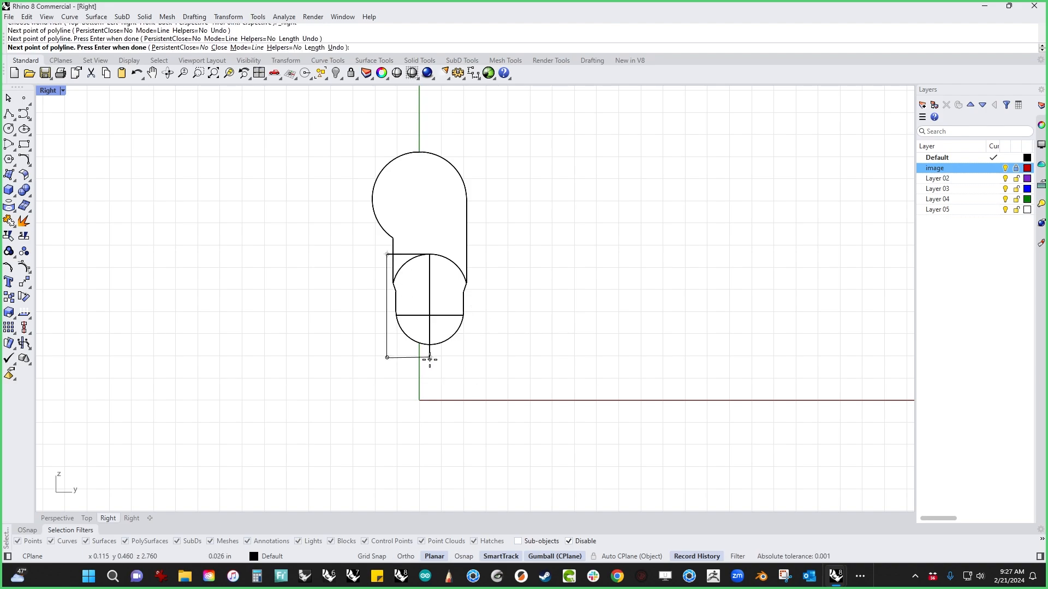
key("Return")
left_click_drag(432, 367, 414, 359)
type("j")
key("Return")
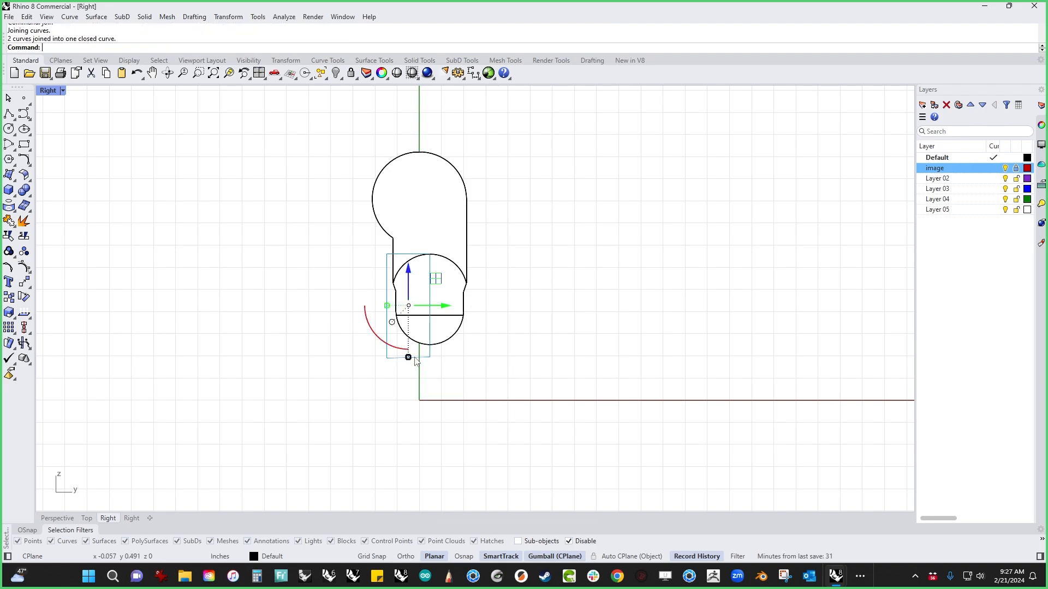
Gumball-cut the closed rectangular profile through the upper leg as far as the near side face of the knee tab.
type("p")
key("Return")
scroll(434, 376, "up", 3)
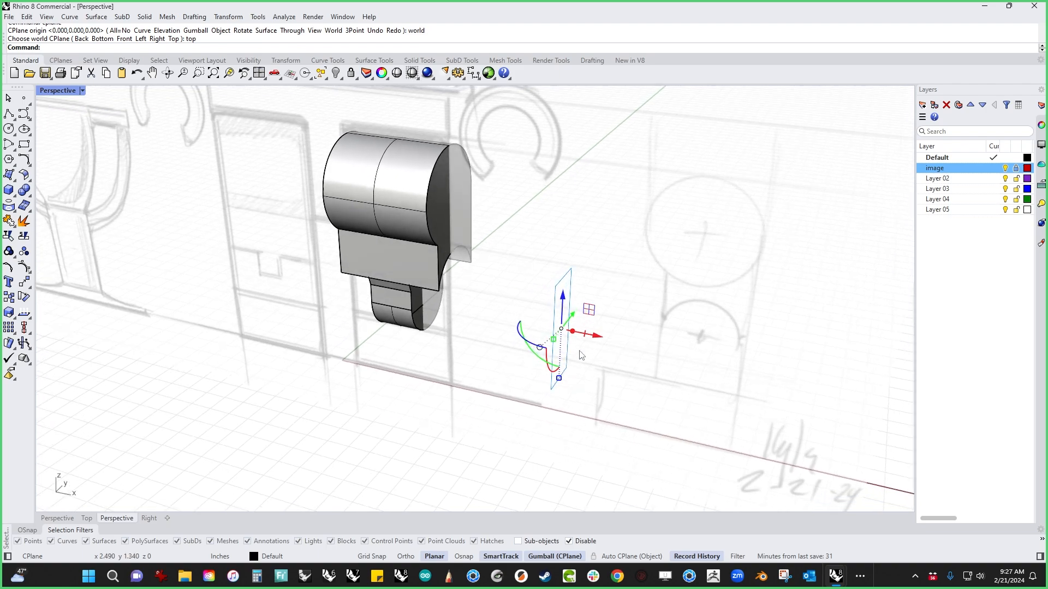
left_click_drag(587, 343, 412, 311, "ctrl")
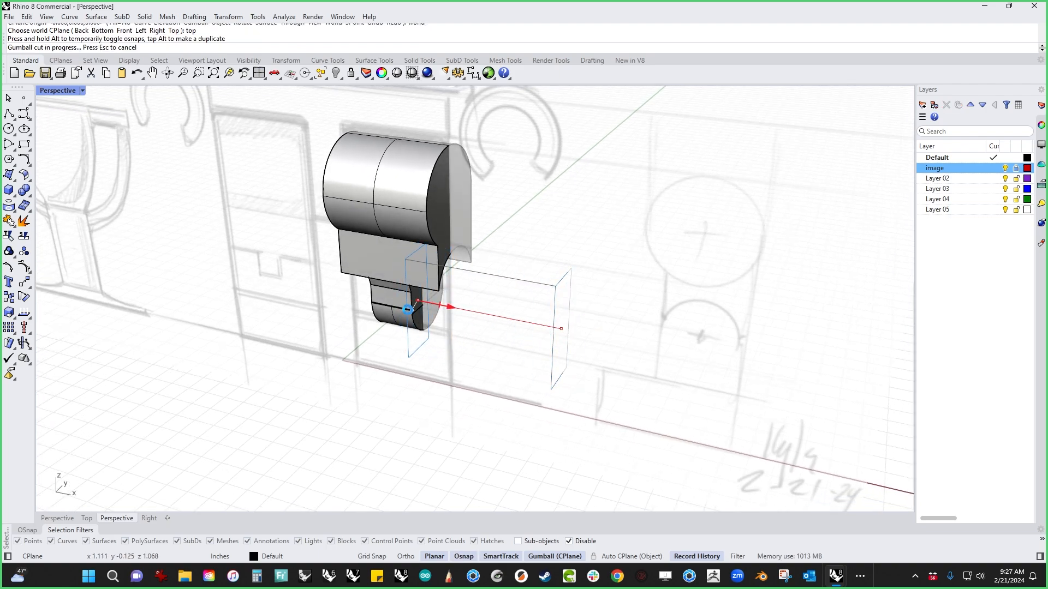
Move the rectangular profile to the far side face of the knee tab and cut away the upper leg's front material beyond it.
right_click_drag(384, 395, 511, 396)
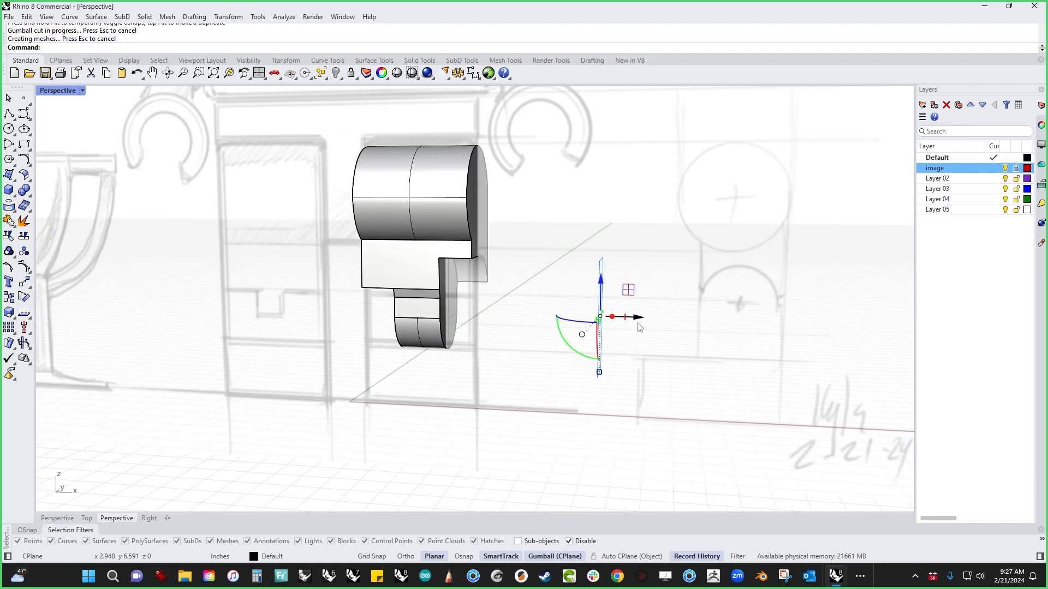
left_click_drag(638, 318, 397, 285)
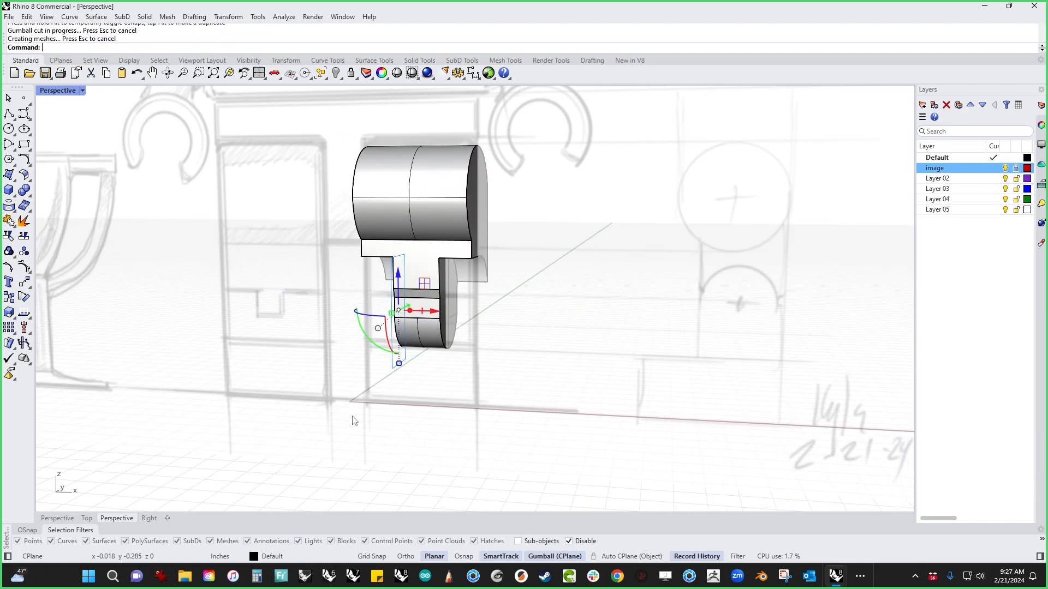
left_click(494, 454)
Show all hidden objects again to compare the lower leg with the cut upper leg.
right_click_drag(494, 454, 494, 431)
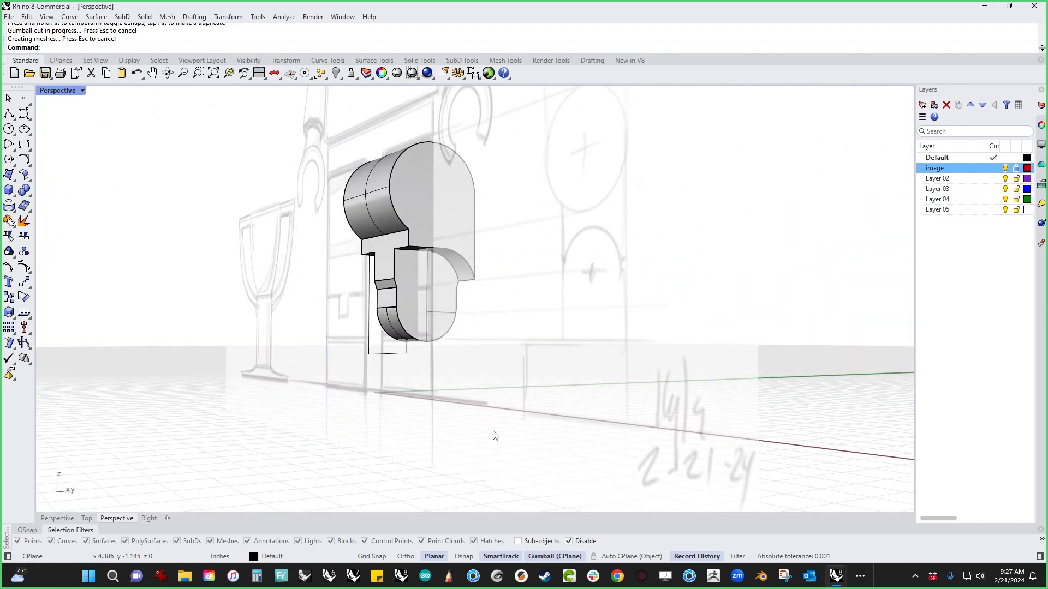
type("show")
key("Return")
Swing the lower leg and foot solid about the knee center in the right view to check its bending clearance.
left_click(452, 391)
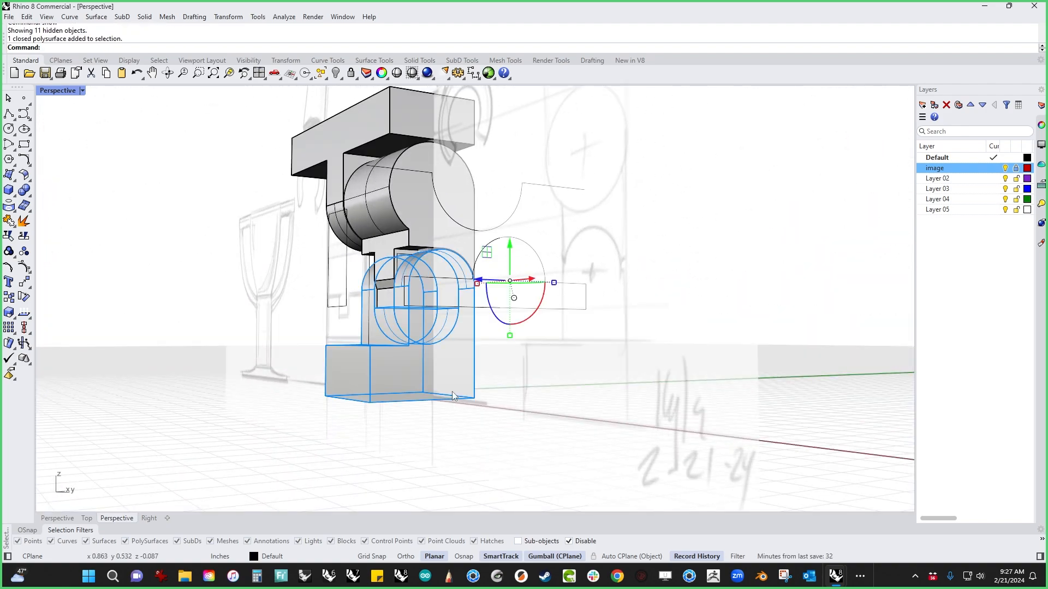
key("ctrl+F3")
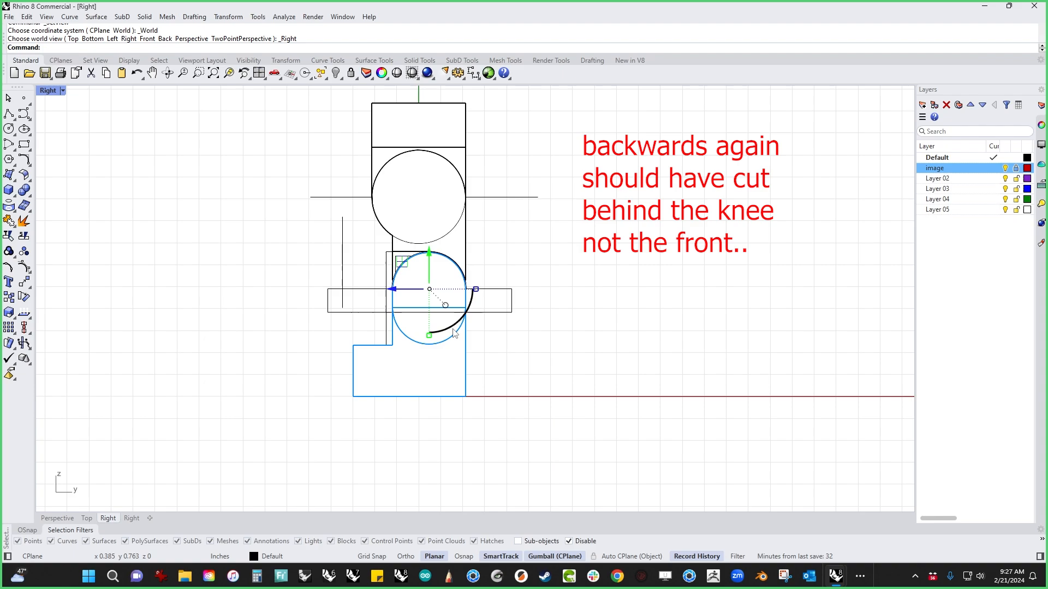
mouse_move(457, 322)
left_mouse_down()
mouse_move(415, 338)
mouse_move(372, 316)
mouse_move(421, 369)
mouse_move(322, 334)
mouse_move(381, 387)
left_mouse_up()
left_click(543, 380)
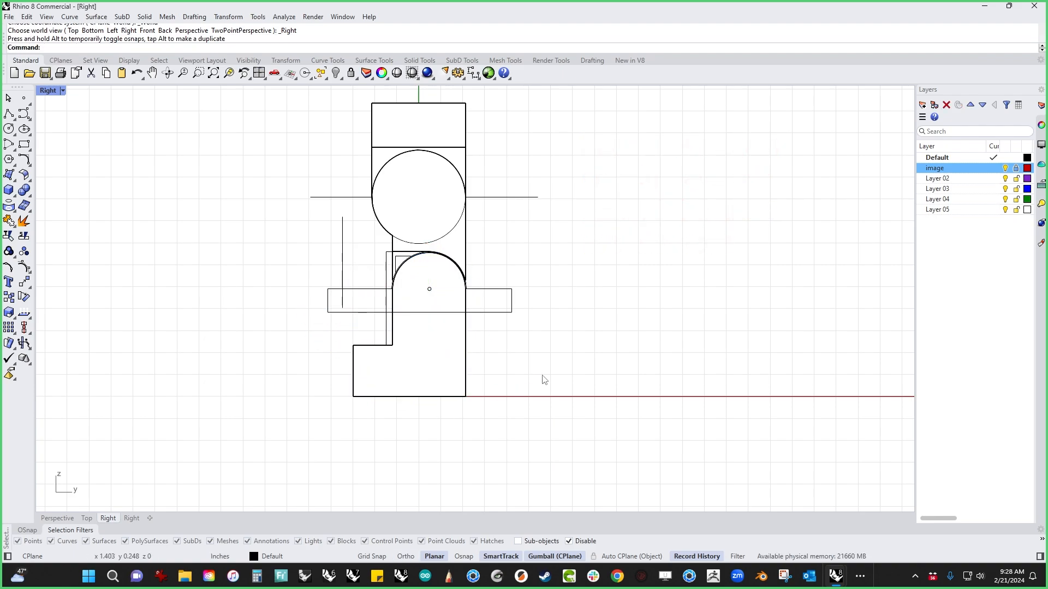
Isolate the upper leg by hiding everything else, and inspect the cuts around the knee tab in perspective.
key("F4")
right_click_drag(542, 376, 558, 401, "shift")
scroll(484, 386, "up", 6)
mouse_move(484, 388)
right_mouse_down()
mouse_move(410, 408)
mouse_move(401, 389)
mouse_move(471, 369)
mouse_move(568, 434)
mouse_move(394, 367)
right_mouse_up()
scroll(328, 317, "up", 4)
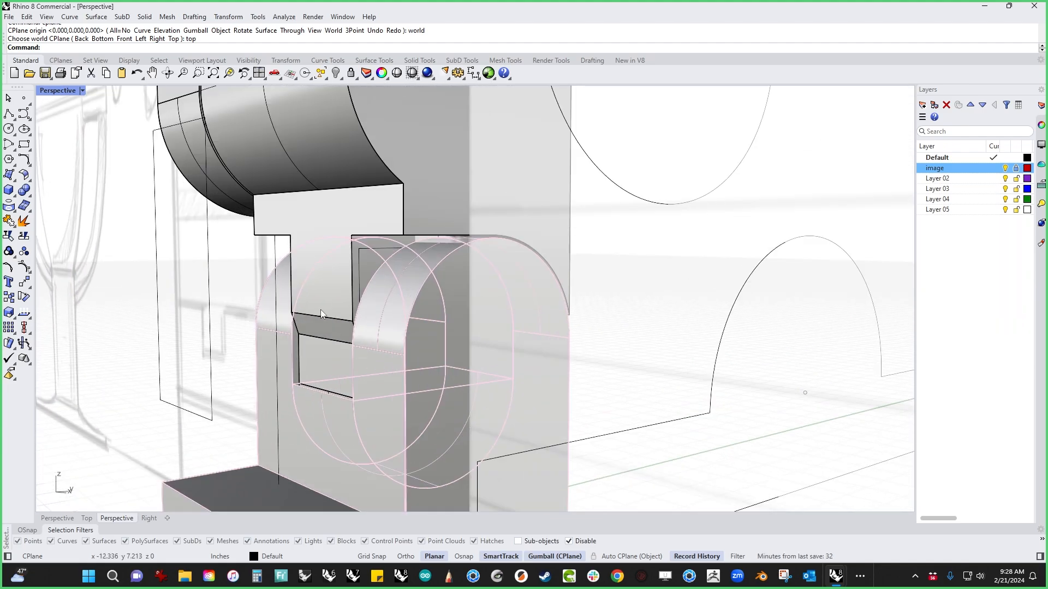
left_click(318, 306)
type("ih")
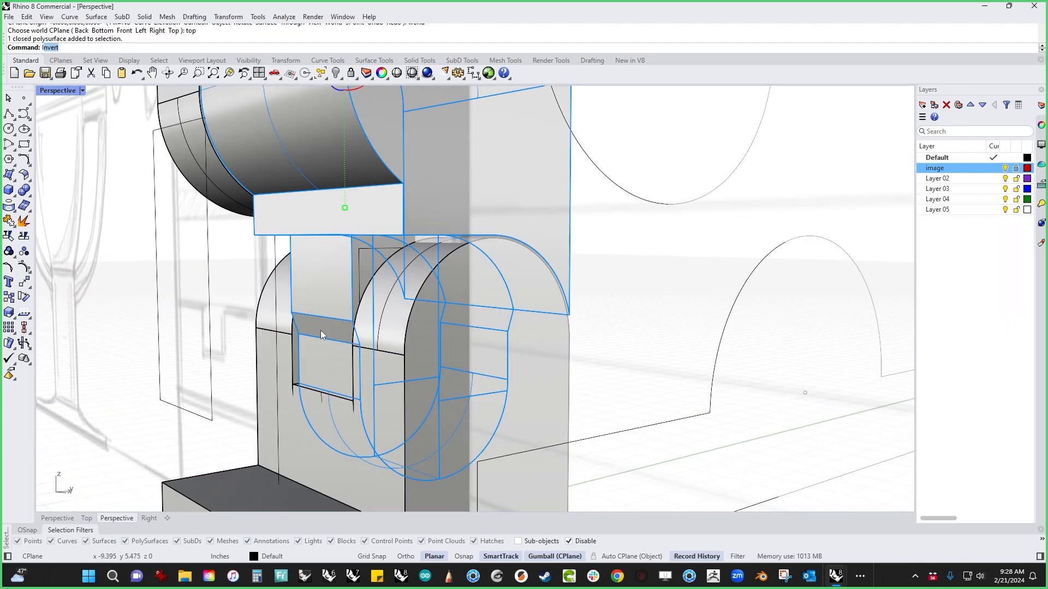
key("Return")
right_click_drag(477, 431, 256, 382)
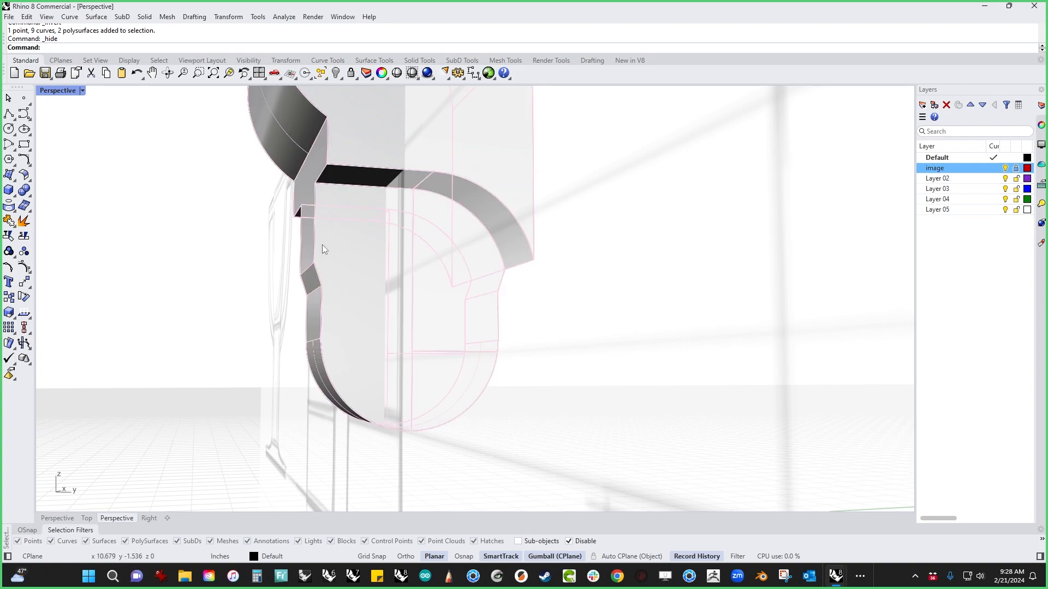
Show all hidden objects again and inspect the knee joint beside the arched lower clearance profile.
right_click_drag(322, 245, 313, 252)
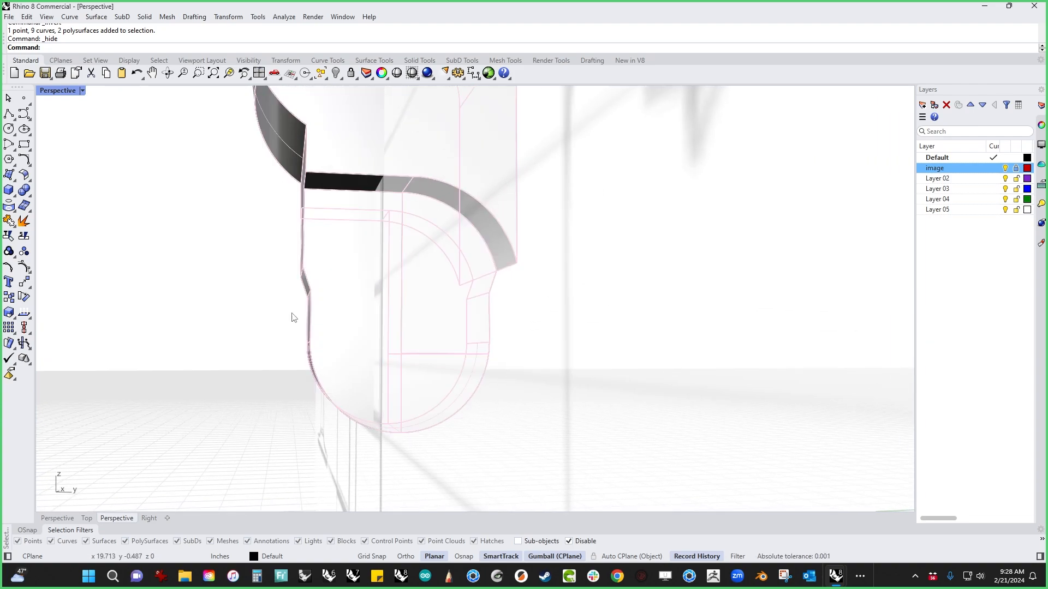
mouse_move(295, 318)
right_mouse_down()
mouse_move(306, 386)
mouse_move(319, 386)
right_mouse_up()
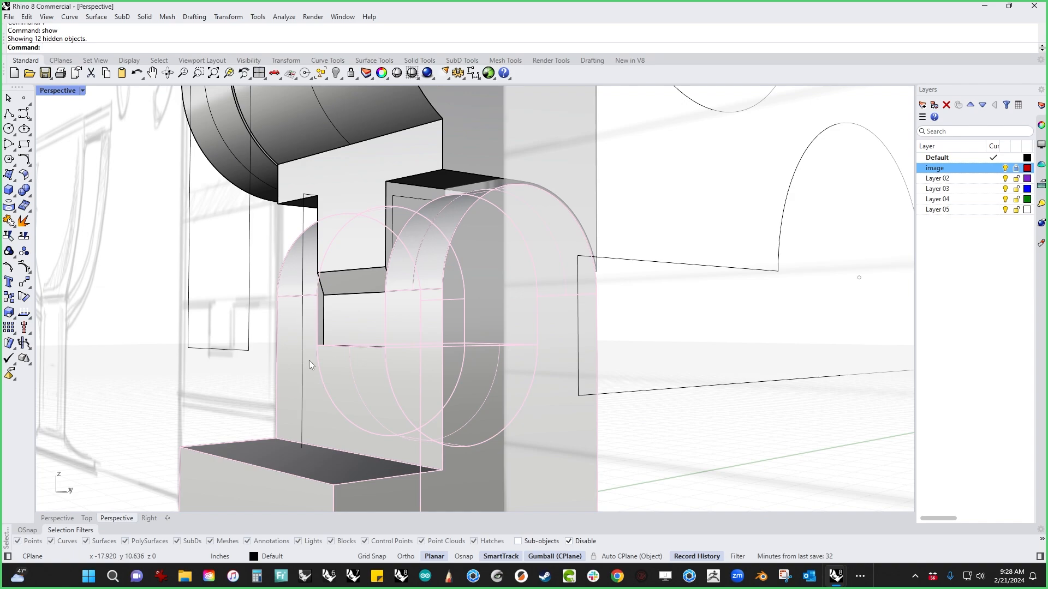
left_click(652, 406)
right_click_drag(652, 407, 490, 399)
scroll(546, 420, "up", 3)
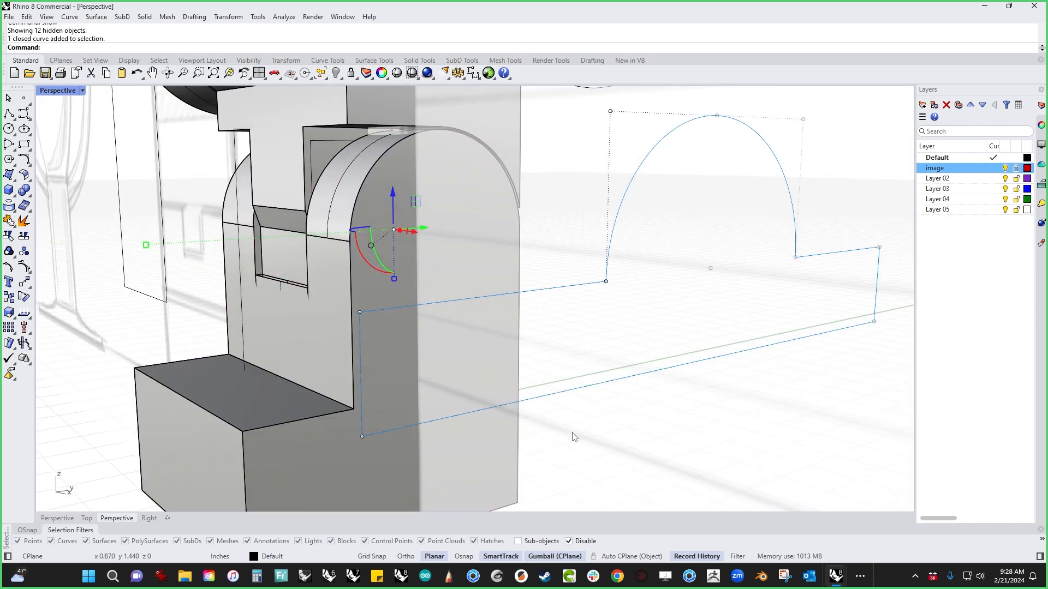
Draw a circle about 0.25 in in diameter at the knee's center point in the right view.
key("ctrl+F2")
key("ctrl+F3")
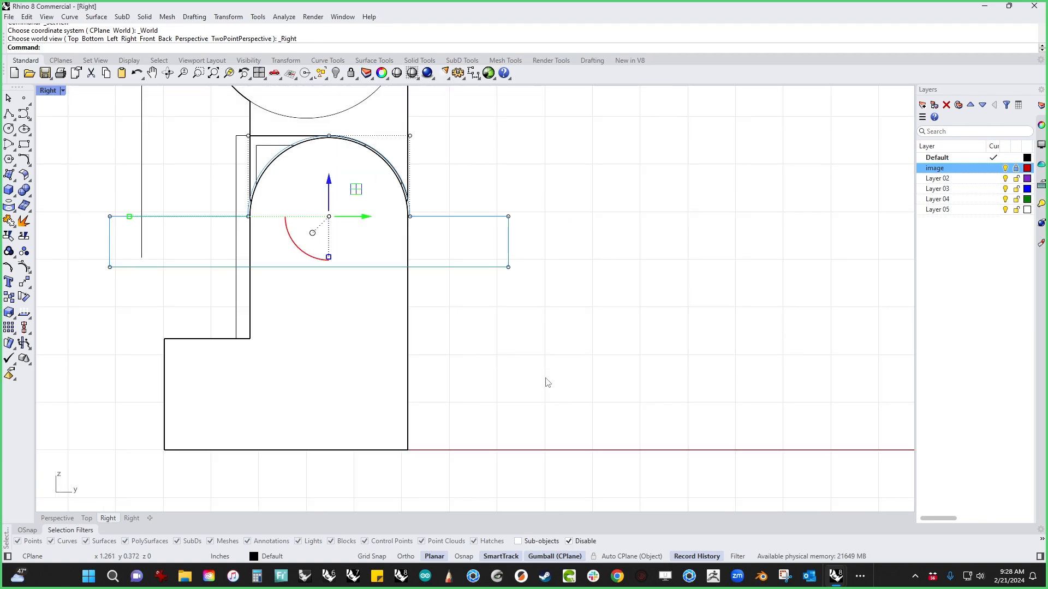
right_click_drag(547, 383, 644, 468)
key("Escape")
left_click(10, 130)
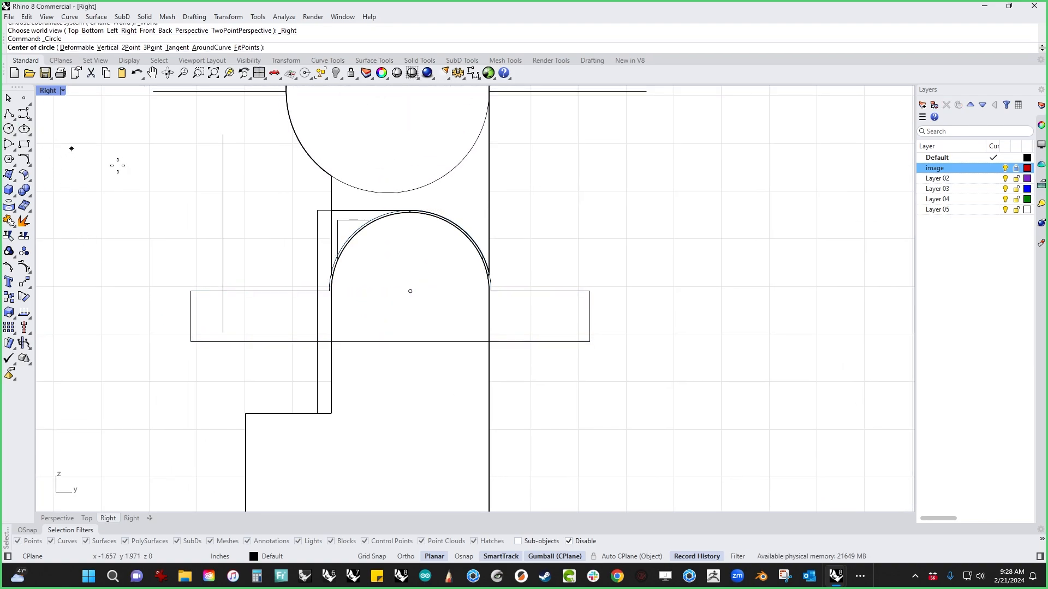
left_click(410, 291)
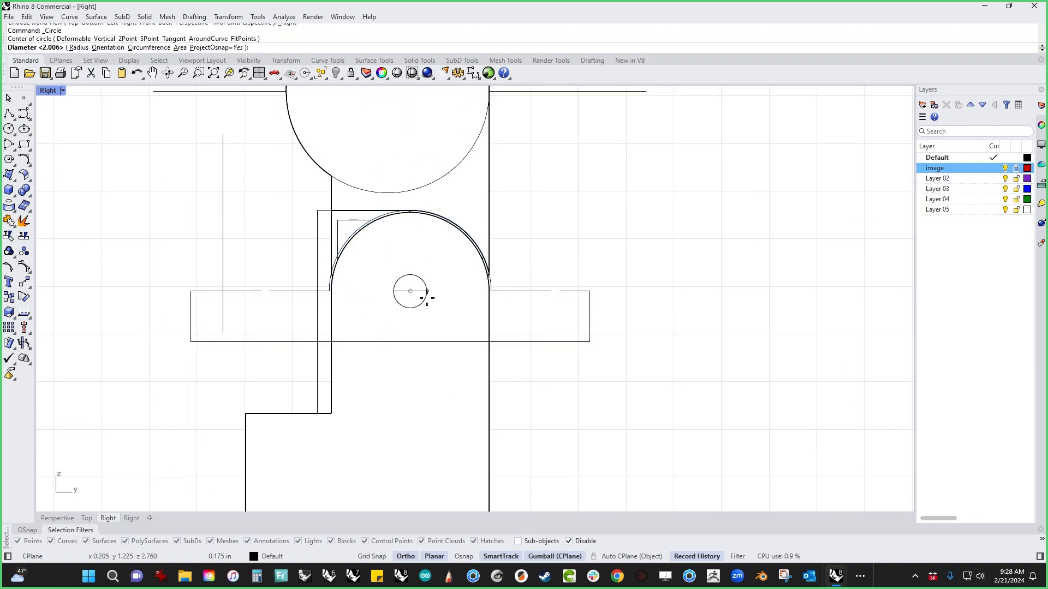
left_click(434, 300)
Cut a round hole sideways through the whole knee joint using the knee circle.
left_click(428, 306)
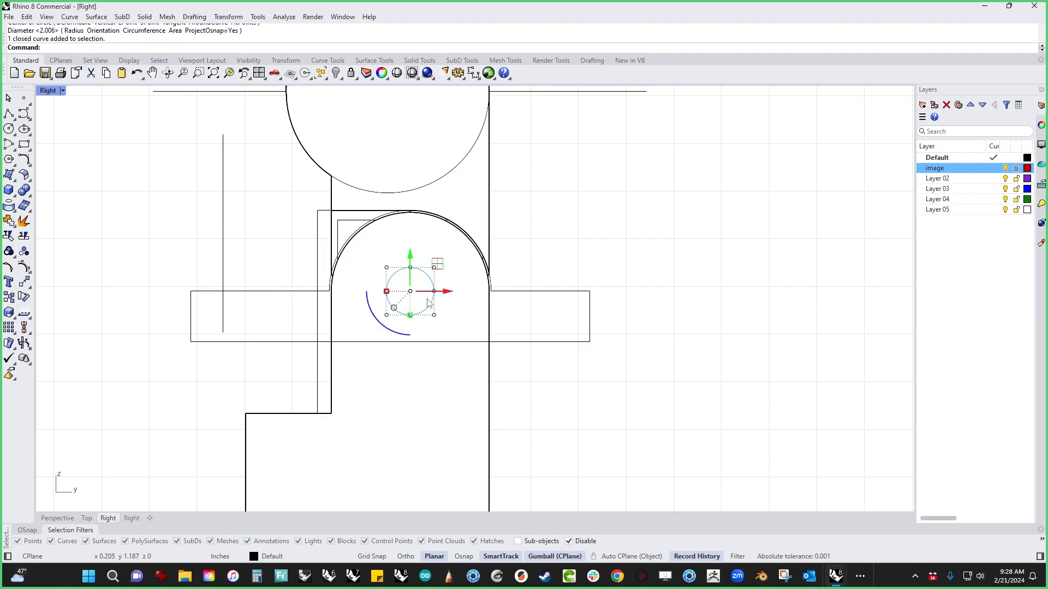
key("ctrl+F4")
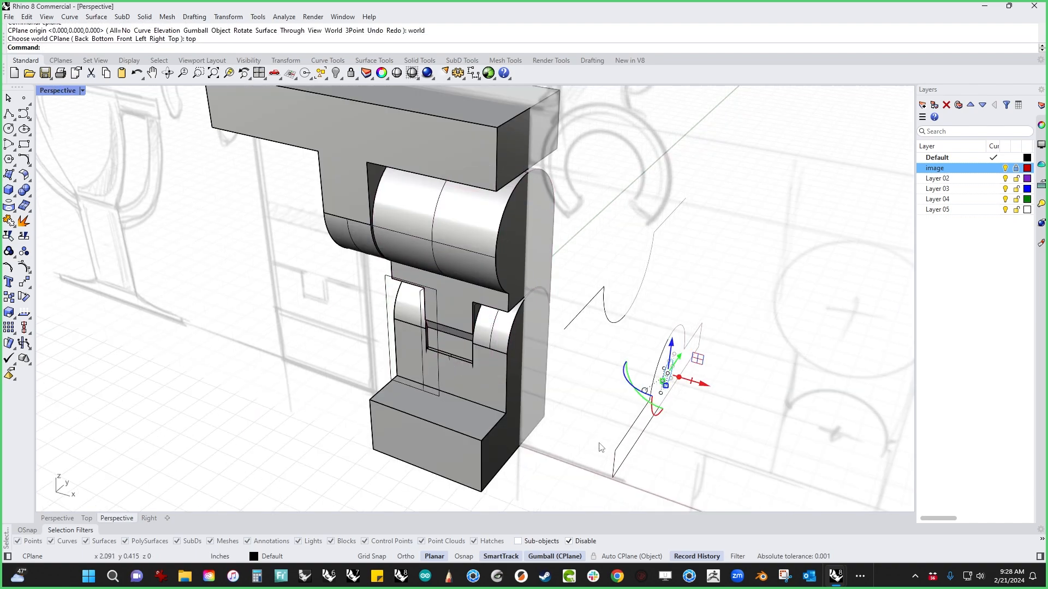
right_click_drag(599, 441, 585, 414)
left_click_drag(679, 377, 289, 301)
left_click(621, 475)
right_click_drag(620, 474, 598, 460)
Extrude the knee circle into a solid cylindrical pin running through the hole and past both sides of the leg.
left_click(652, 366)
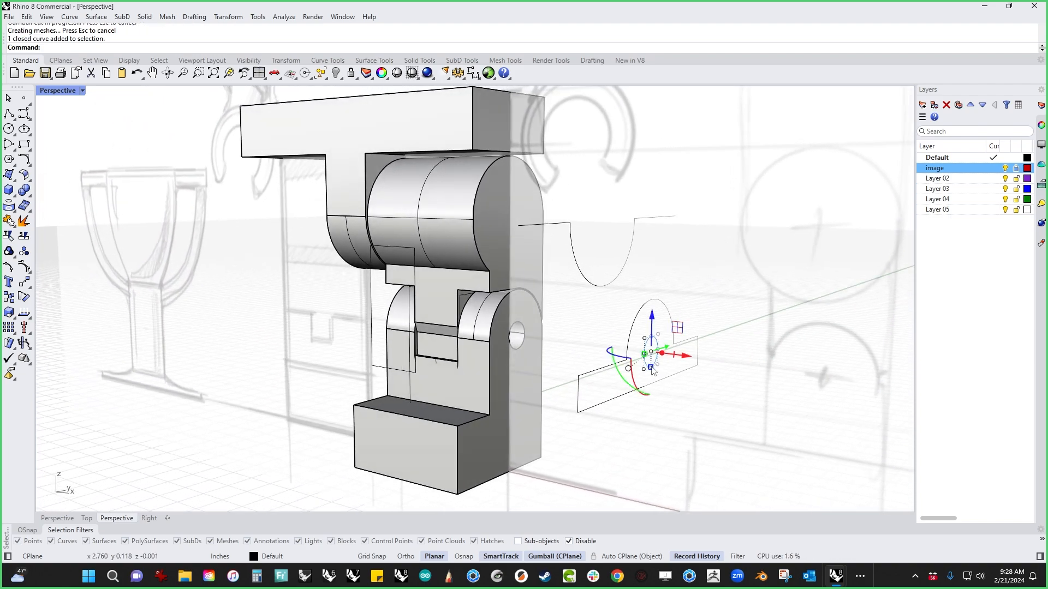
scroll(660, 391, "up", 3)
left_click_drag(641, 342, 172, 305, "shift")
left_click(583, 474)
right_click_drag(582, 474, 535, 436)
scroll(573, 334, "up", 6)
Move the pin's end cap on the profile curves' side in to the leg's adjacent side face.
left_click(587, 346, "ctrl+shift")
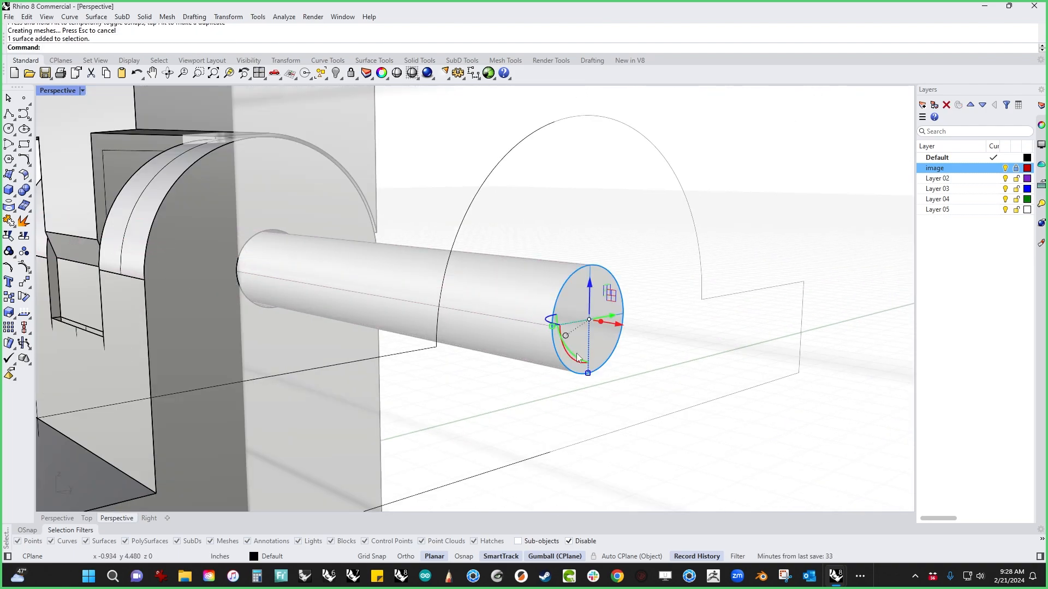
scroll(586, 348, "down", 6)
right_click_drag(587, 349, 627, 392)
left_click_drag(620, 343, 360, 329)
right_click_drag(436, 391, 822, 423, "shift")
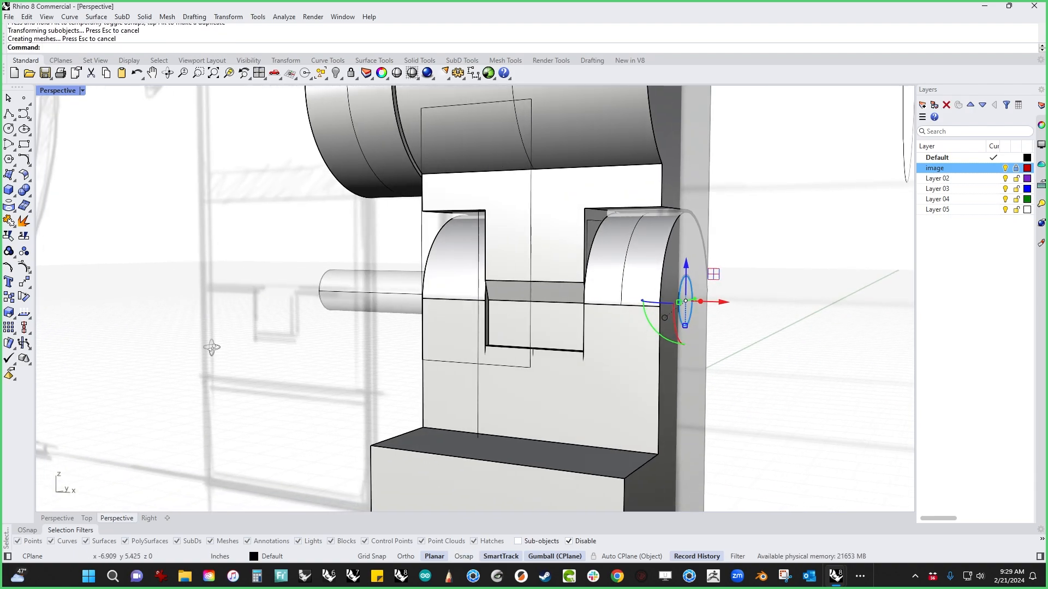
right_click_drag(212, 348, 305, 382)
left_click(189, 459)
Move the pin's opposite end cap in to the leg's other side face to shorten the protruding end.
right_click_drag(189, 459, 218, 421)
left_click(365, 338, "ctrl+shift")
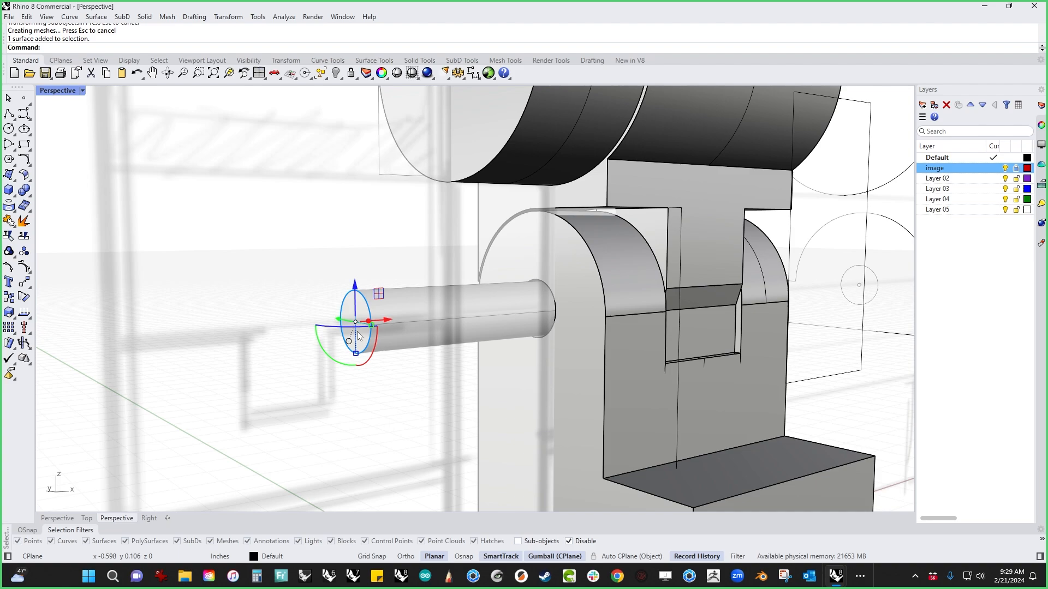
left_click_drag(398, 314, 538, 341)
left_click(391, 410)
scroll(350, 432, "down", 5)
right_click_drag(328, 452, 326, 381, "shift")
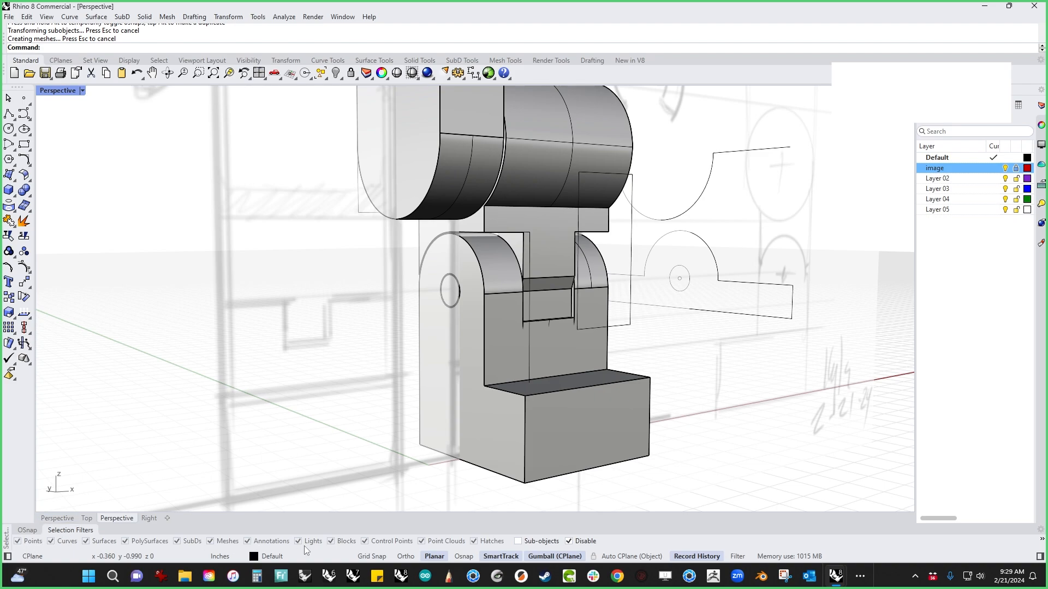
left_click(569, 541)
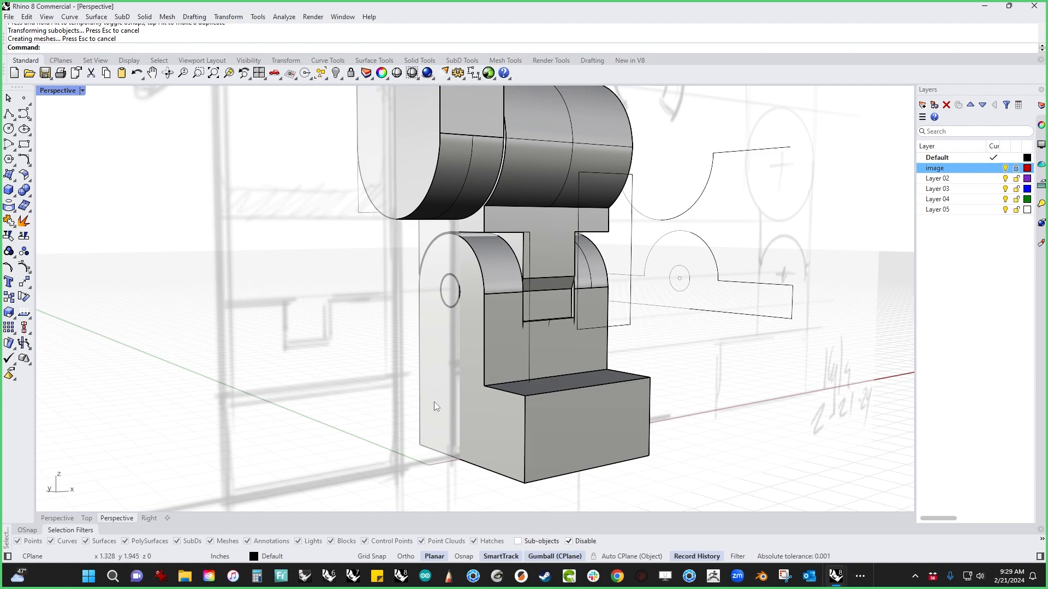
right_click_drag(435, 406, 348, 424)
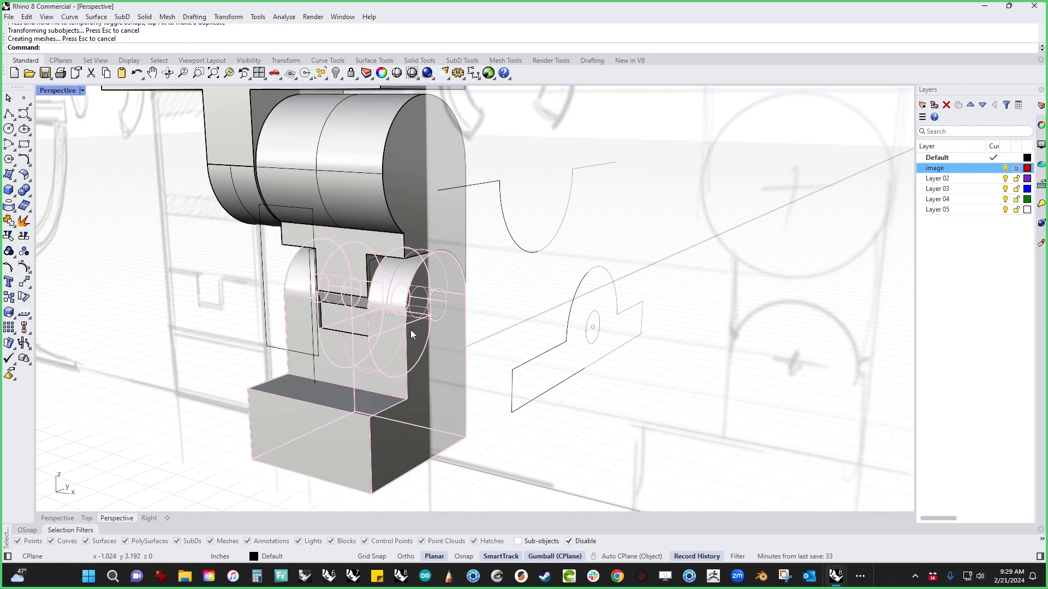
left_click(569, 540)
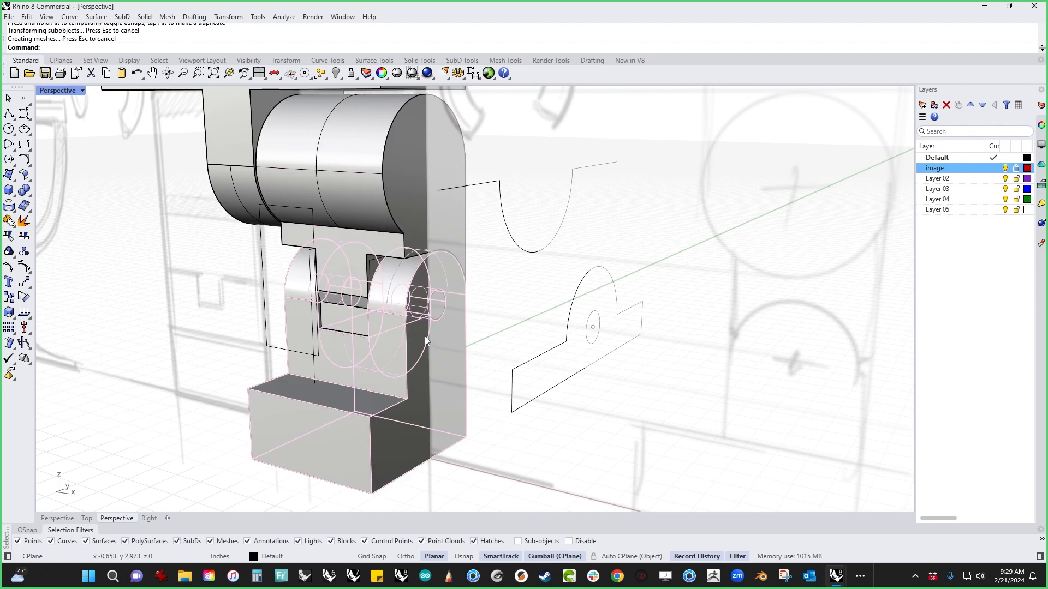
left_click(23, 98)
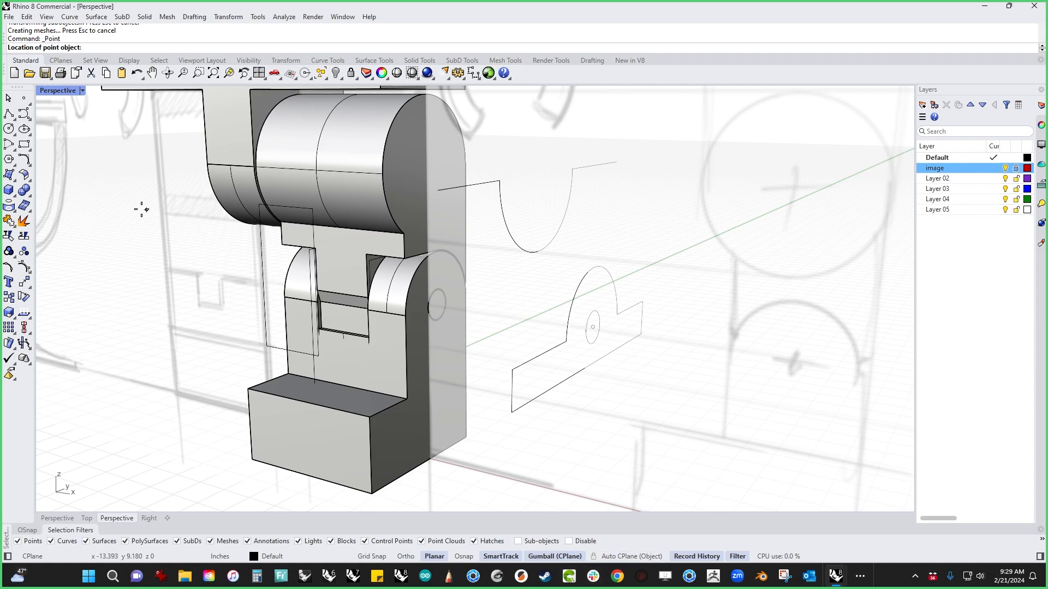
left_click(9, 114)
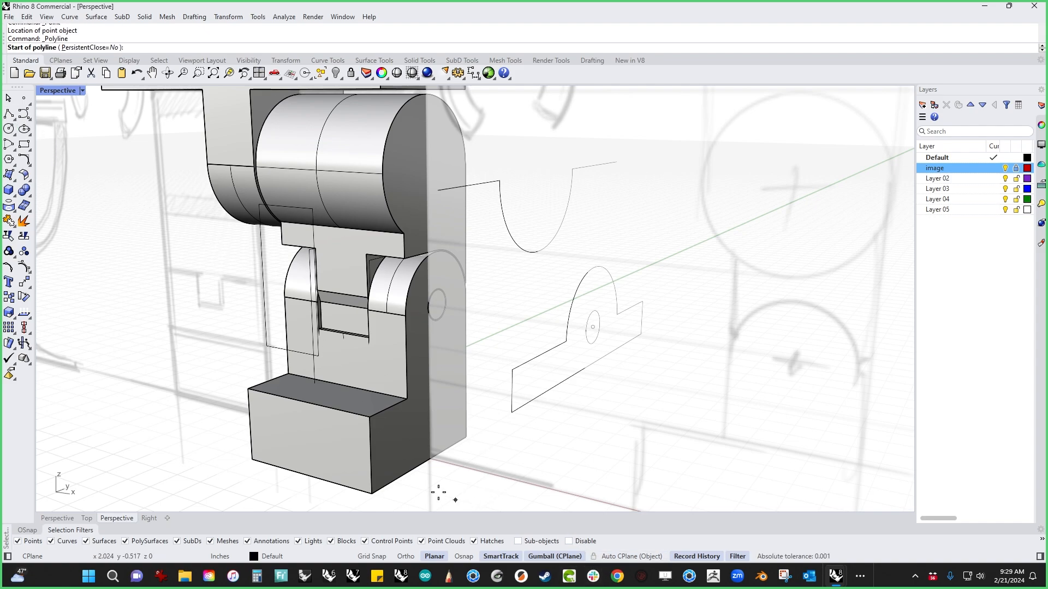
left_click(588, 542)
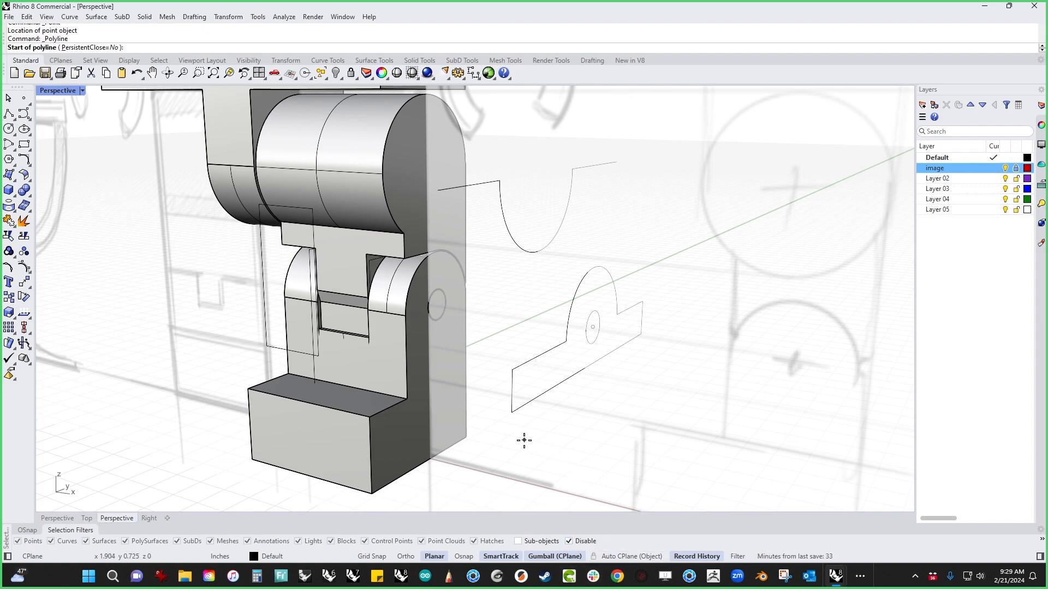
left_click(308, 439)
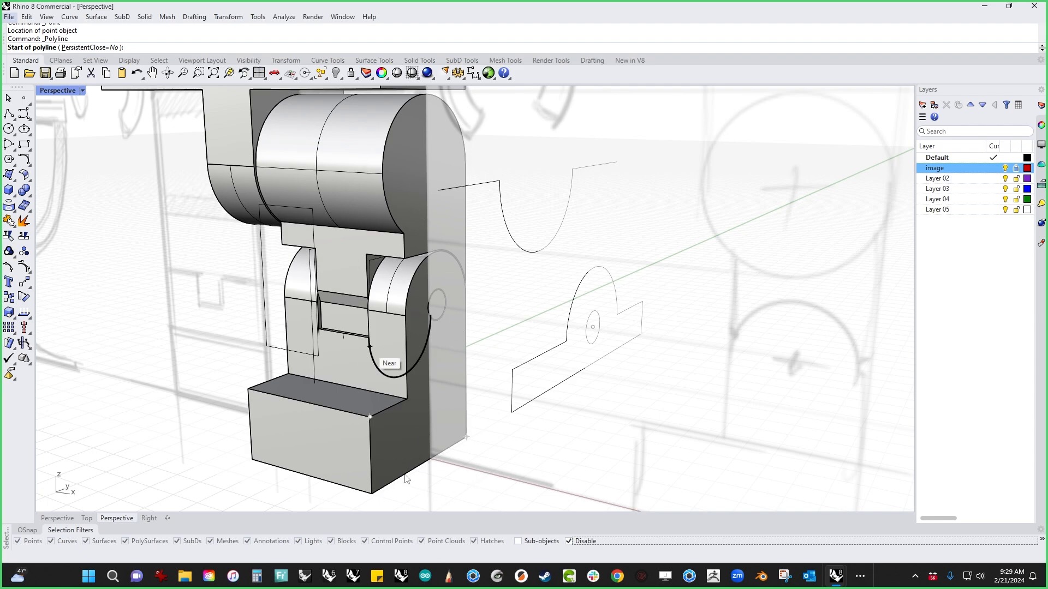
right_click_drag(406, 479, 434, 413)
key("Escape")
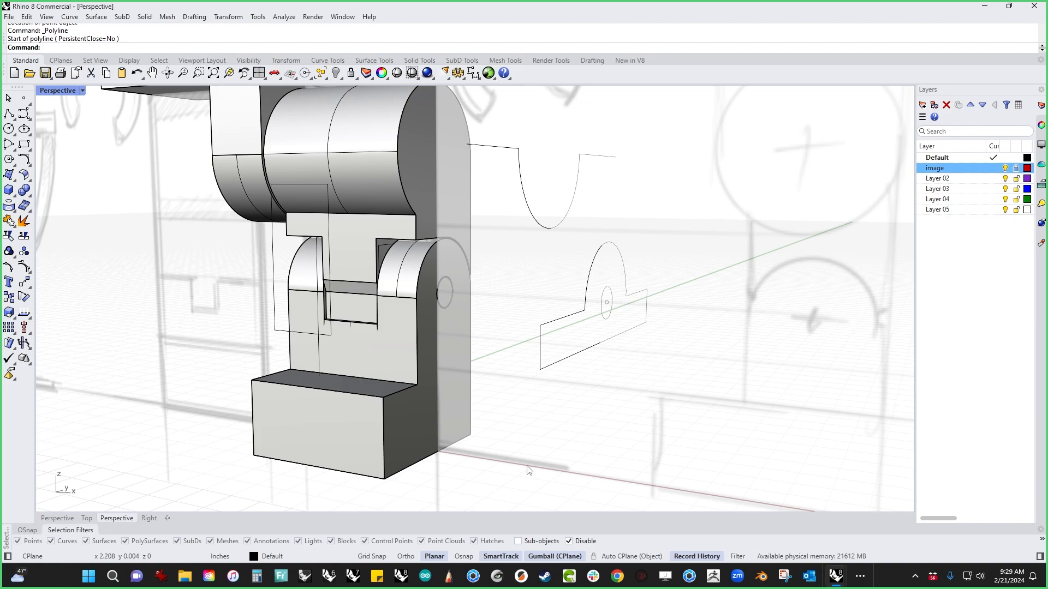
Select the lower and upper leg solids together to review the hinged assembly, and clear the selection.
mouse_move(529, 470)
right_mouse_down()
mouse_move(550, 402)
mouse_move(554, 422)
mouse_move(533, 446)
right_mouse_up()
left_click(467, 403)
left_click(467, 262, "shift")
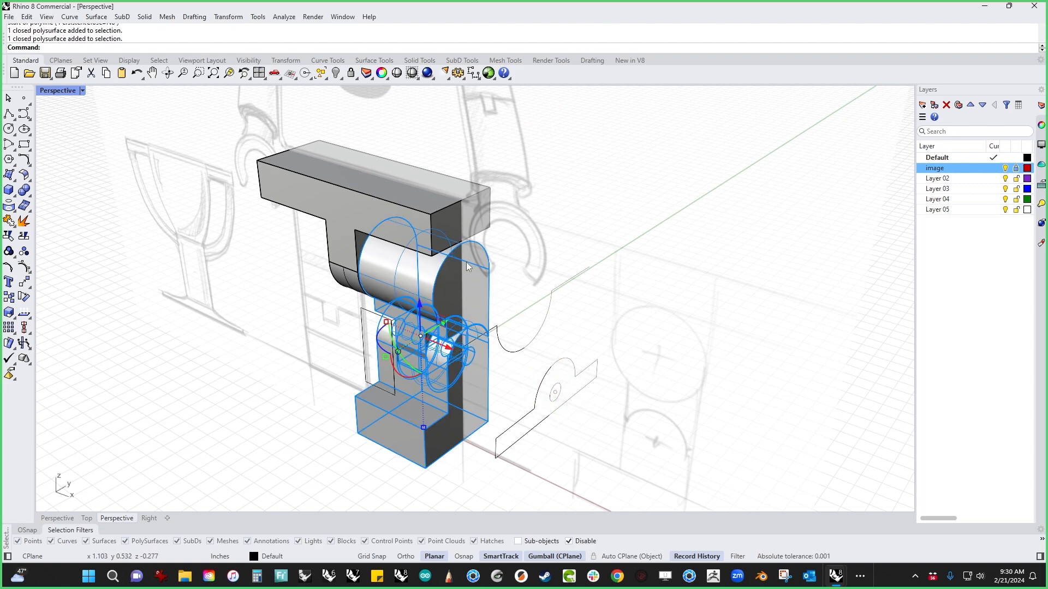
right_click_drag(469, 453, 511, 451, "shift")
left_click(543, 470)
right_click_drag(567, 402, 554, 440, "shift")
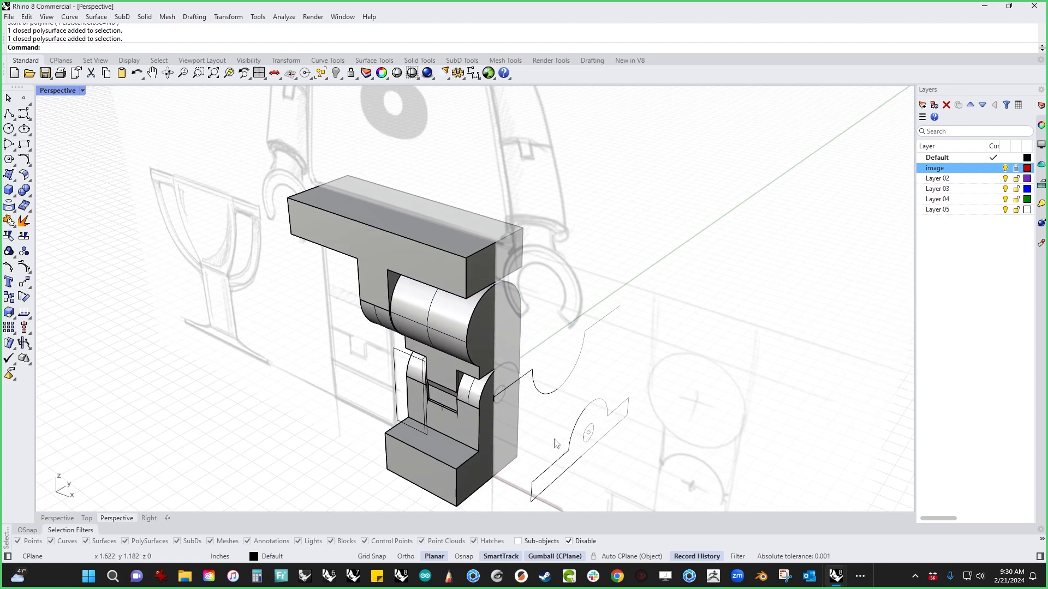
left_click(486, 329)
left_click(591, 370)
Draw a circle 0.249 in in diameter at the center of the round hip joint in the right view.
key("F2")
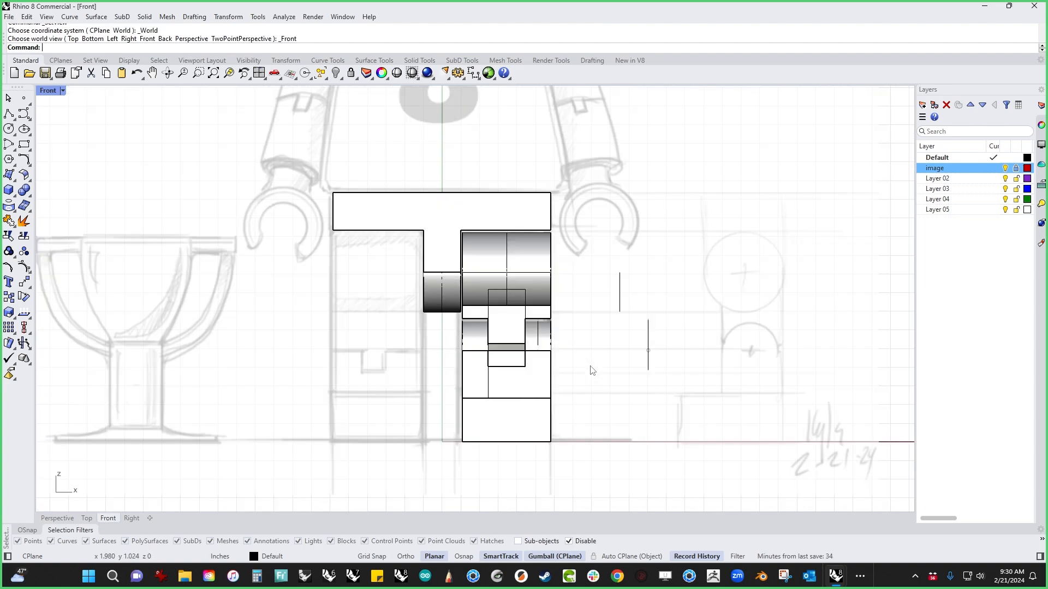
key("Return")
scroll(414, 293, "up", 4)
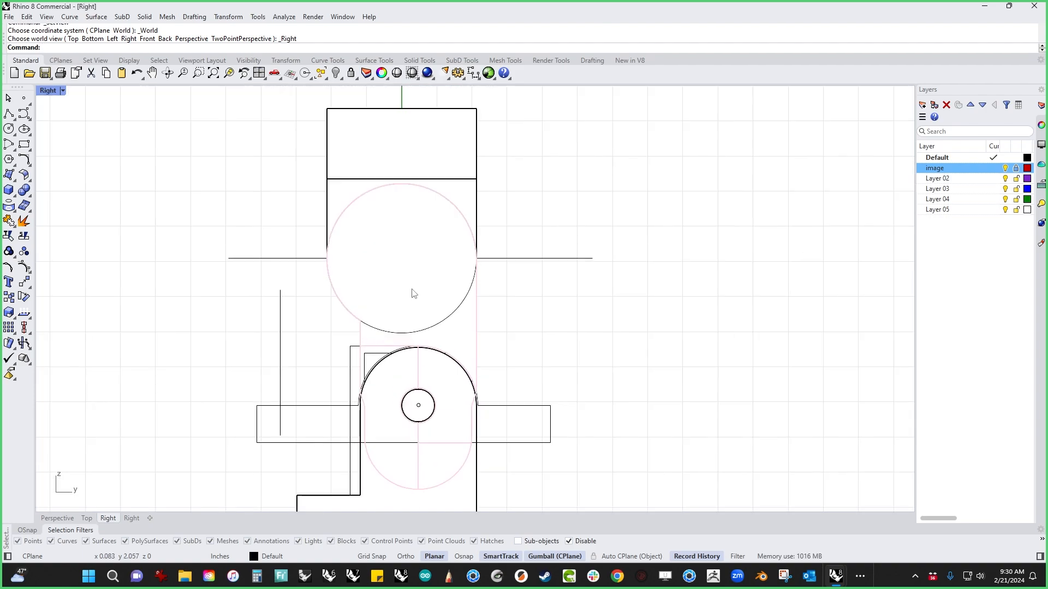
left_click(16, 131)
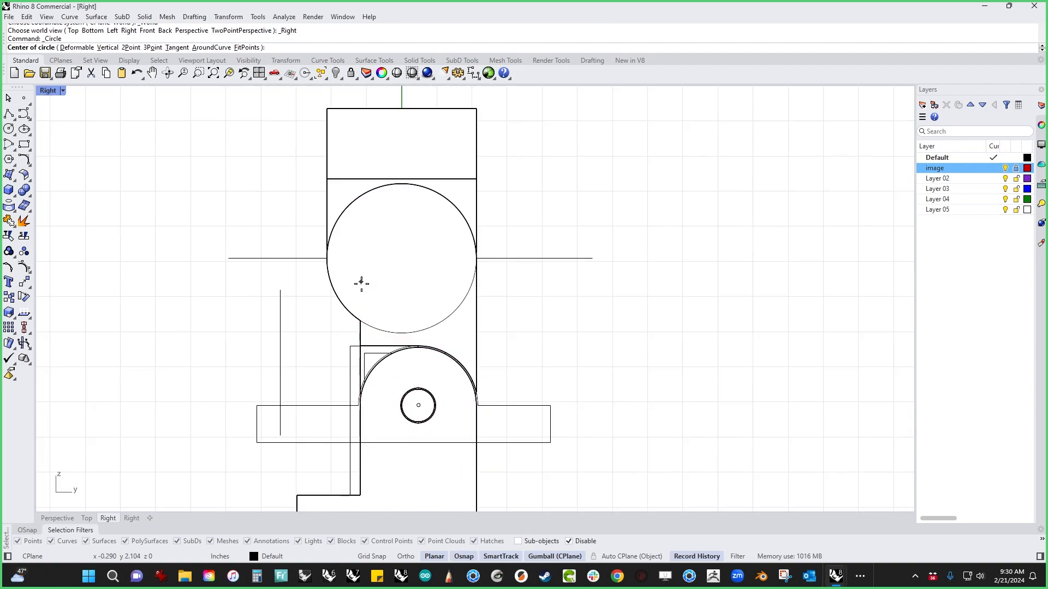
left_click(429, 316)
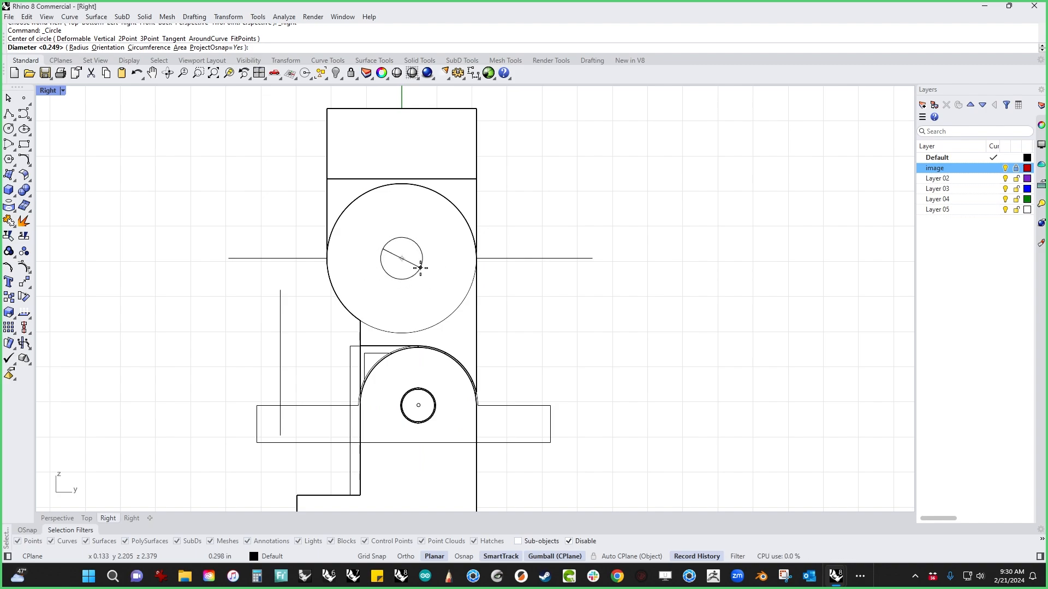
key("Return")
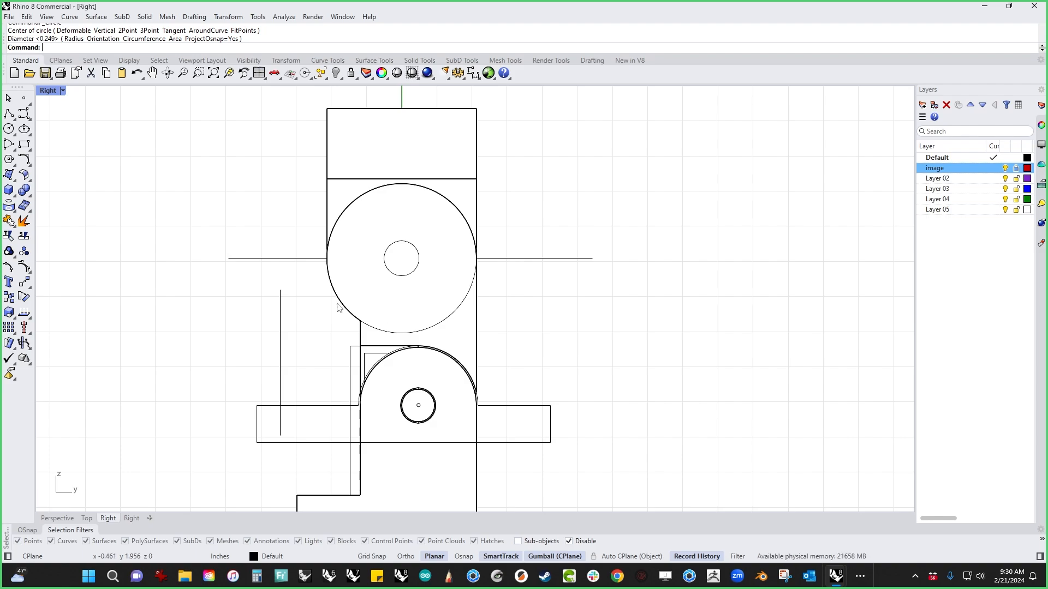
Examine the list of command aliases and their macros in the program options, and close the options unchanged.
left_click(257, 17)
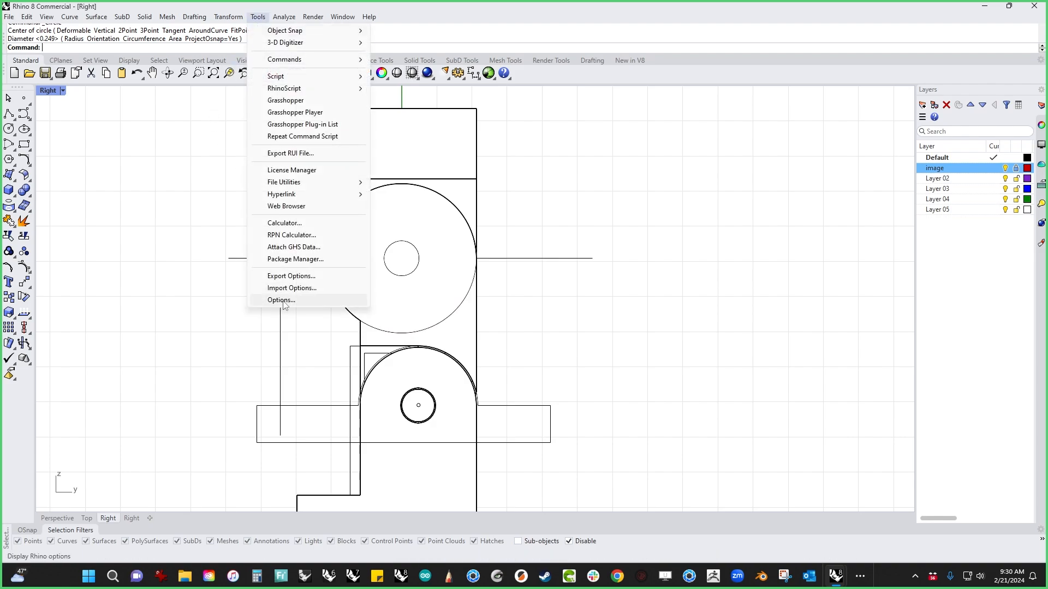
left_click(282, 300)
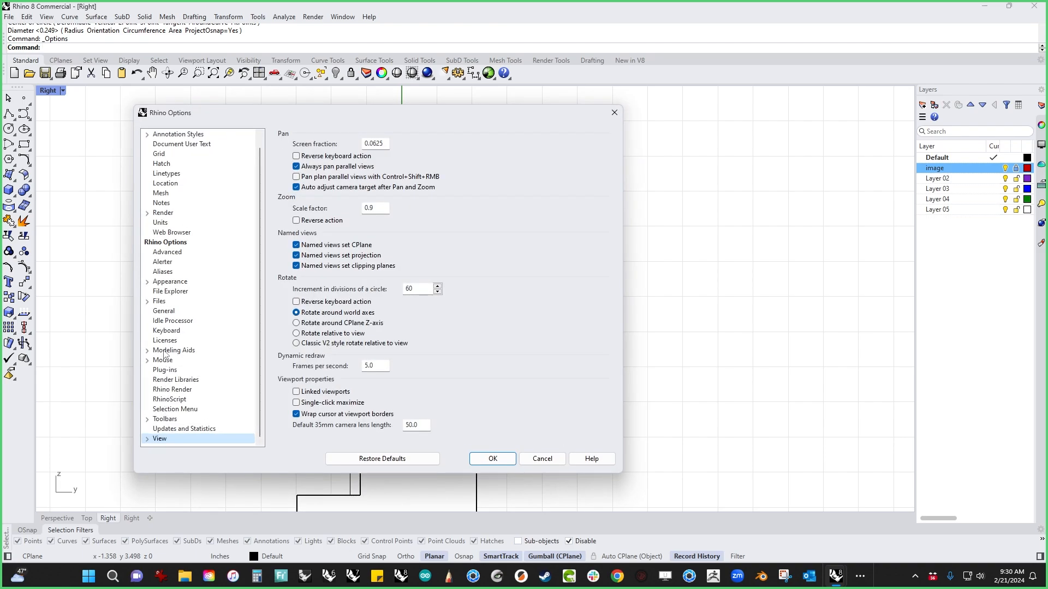
left_click(162, 272)
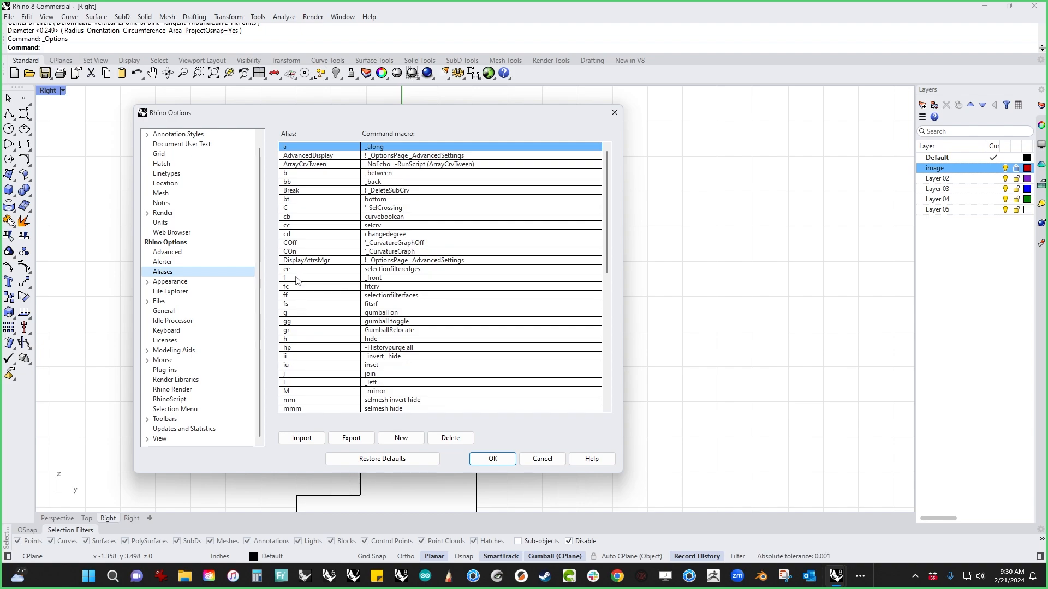
scroll(320, 331, "down", 3)
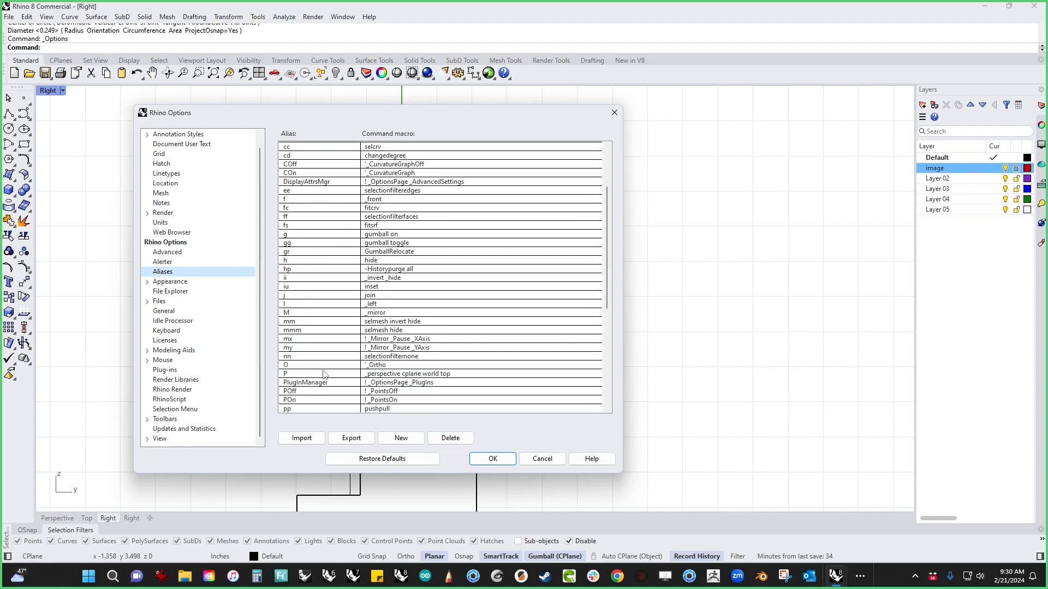
scroll(326, 377, "down", 3)
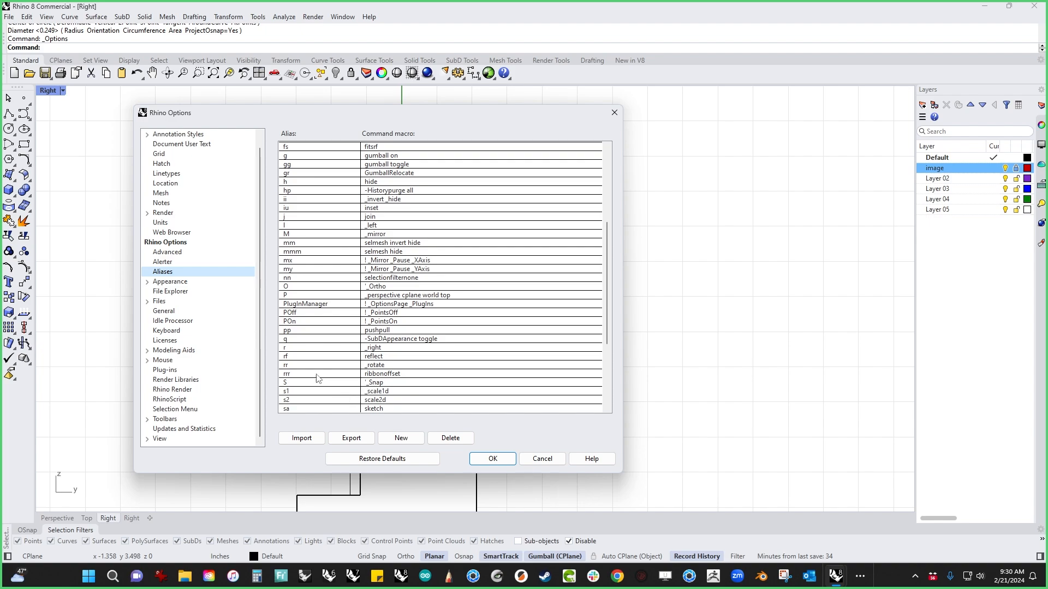
scroll(317, 379, "down", 2)
scroll(322, 394, "down", 2)
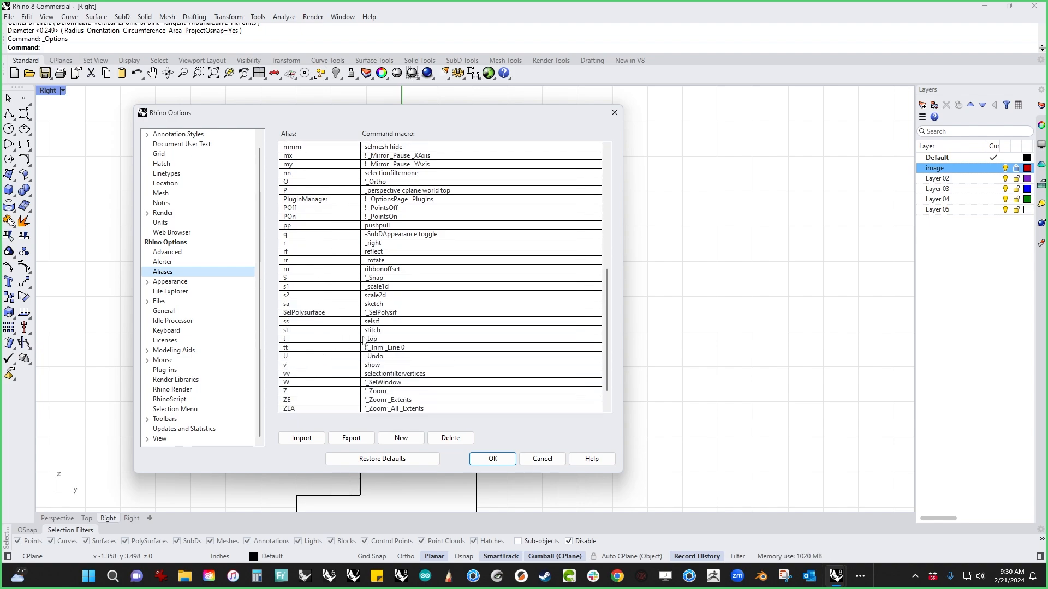
scroll(359, 327, "up", 9)
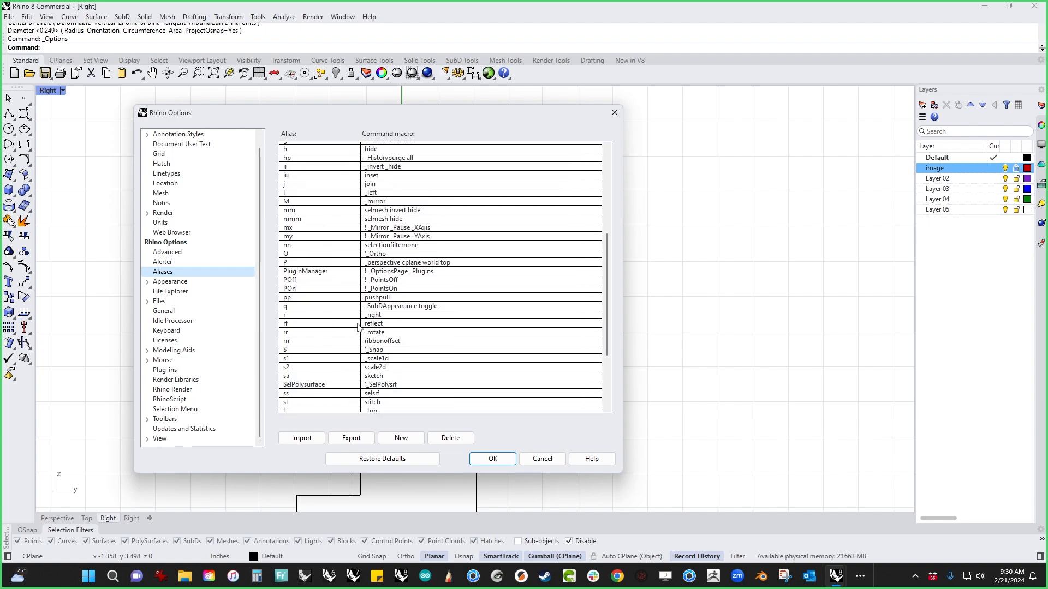
scroll(359, 326, "up", 1)
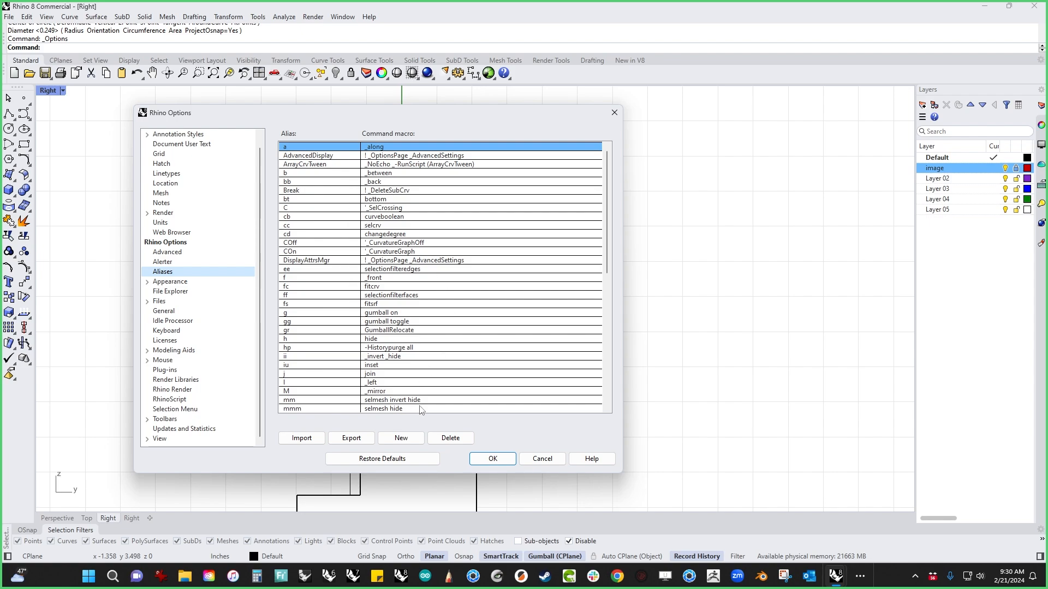
left_click(542, 459)
Start the Circle command to look up its command name in the command history, and cancel it.
right_click_drag(281, 378, 580, 334)
scroll(524, 361, "down", 2)
right_click_drag(416, 350, 423, 358)
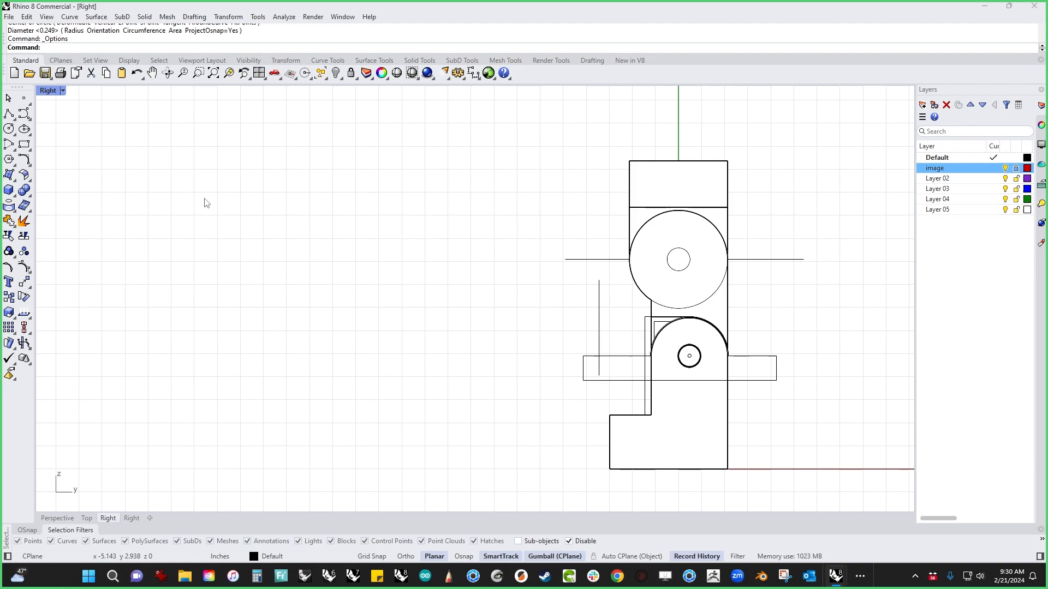
left_click(8, 129)
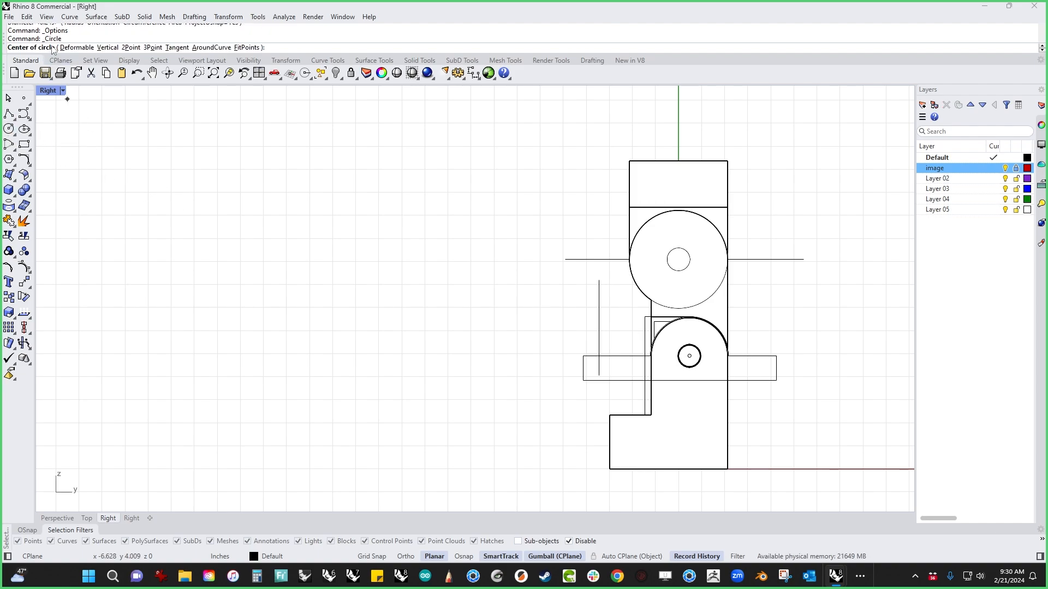
left_click_drag(70, 40, 32, 39)
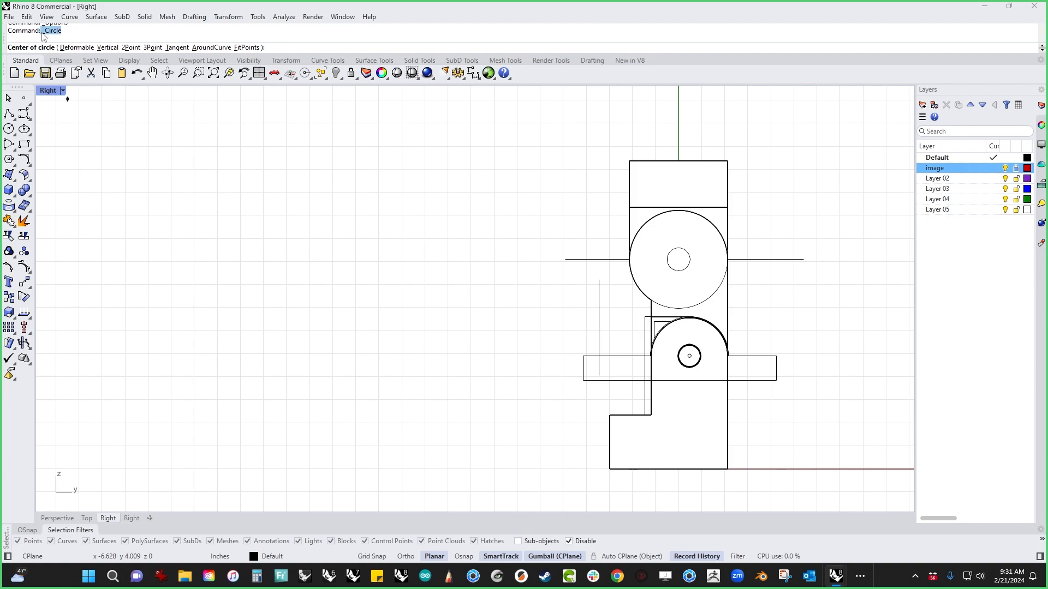
key("Escape")
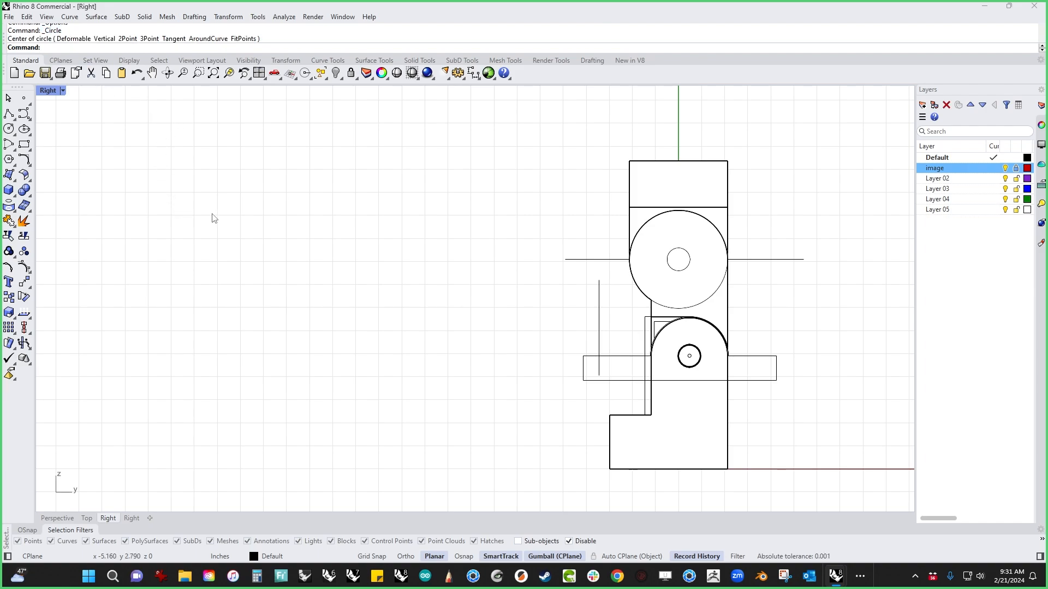
Add a command alias named cr with the macro _circel, save the options, and try running the alias.
left_click(258, 17)
left_click(277, 299)
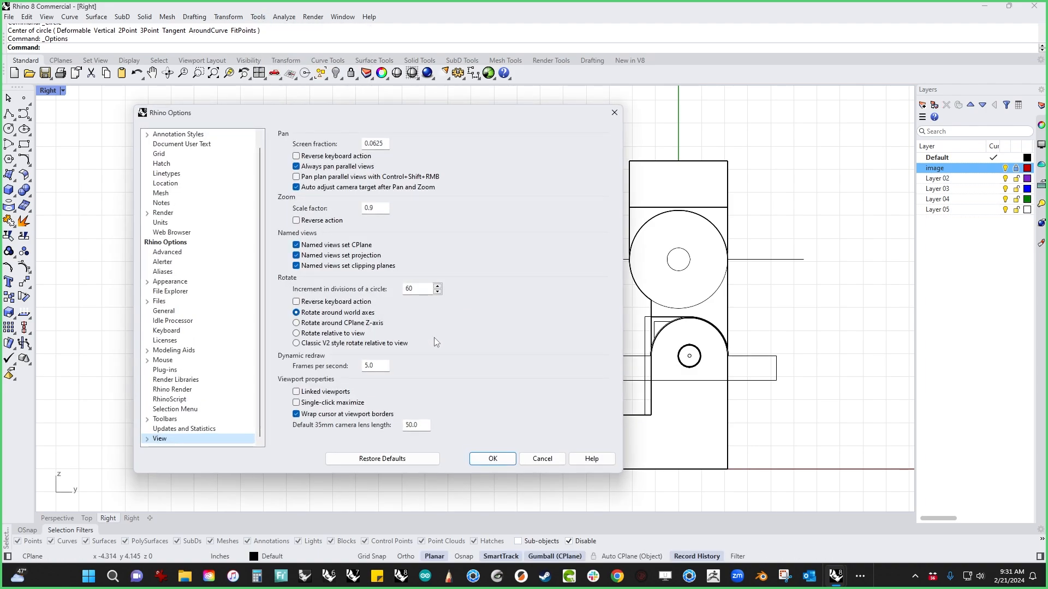
left_click(162, 273)
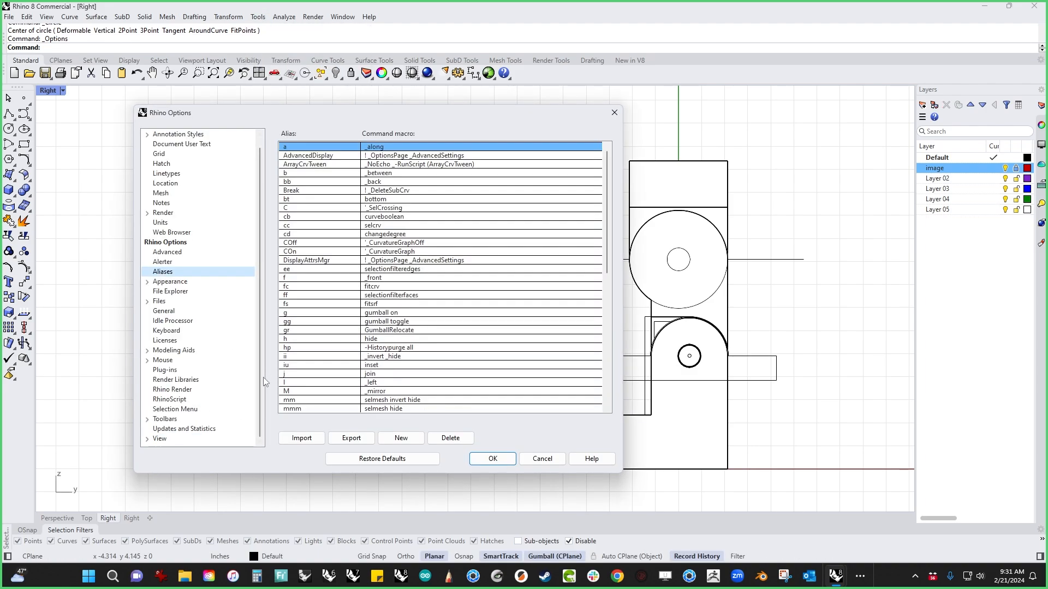
left_click(399, 440)
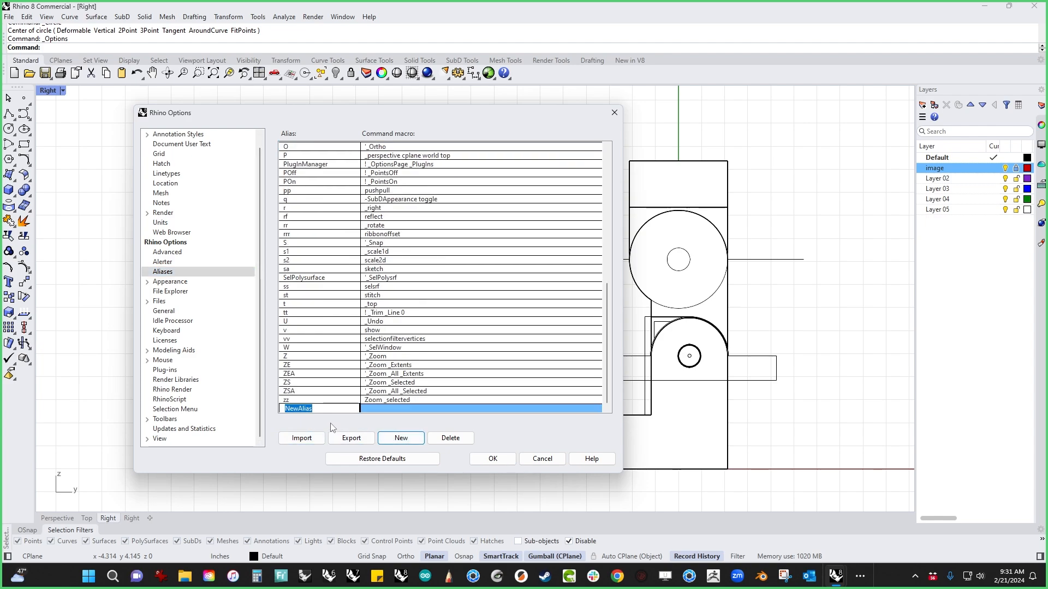
type("cr")
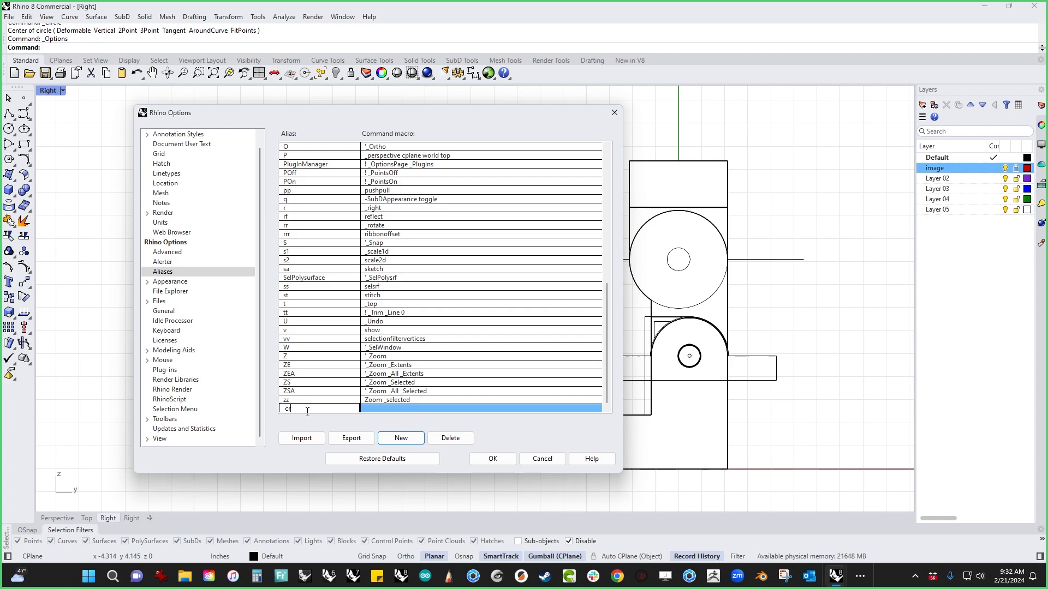
left_click(377, 409)
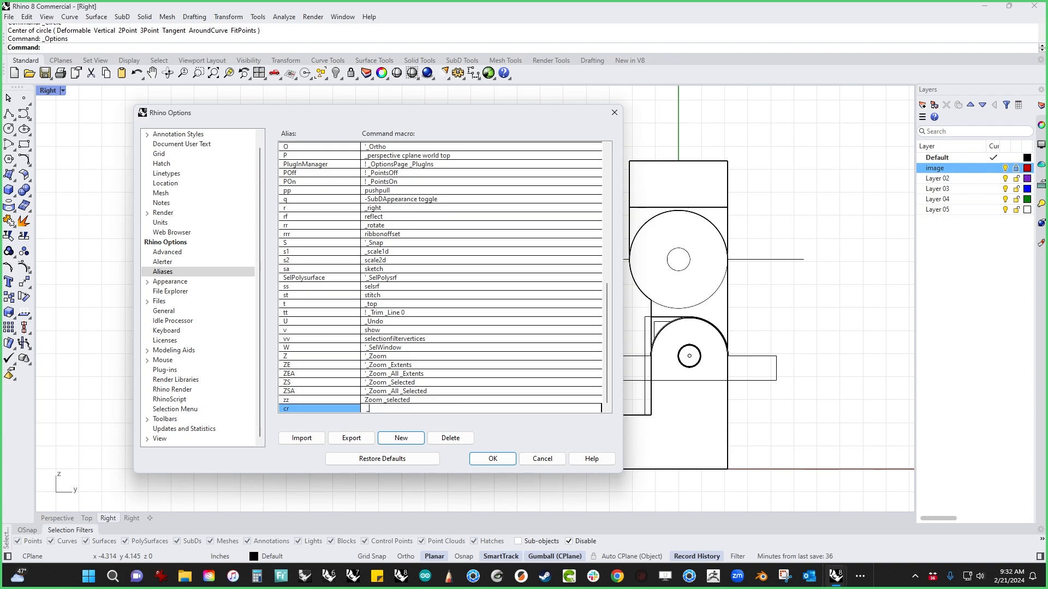
type("circle")
left_click(493, 458)
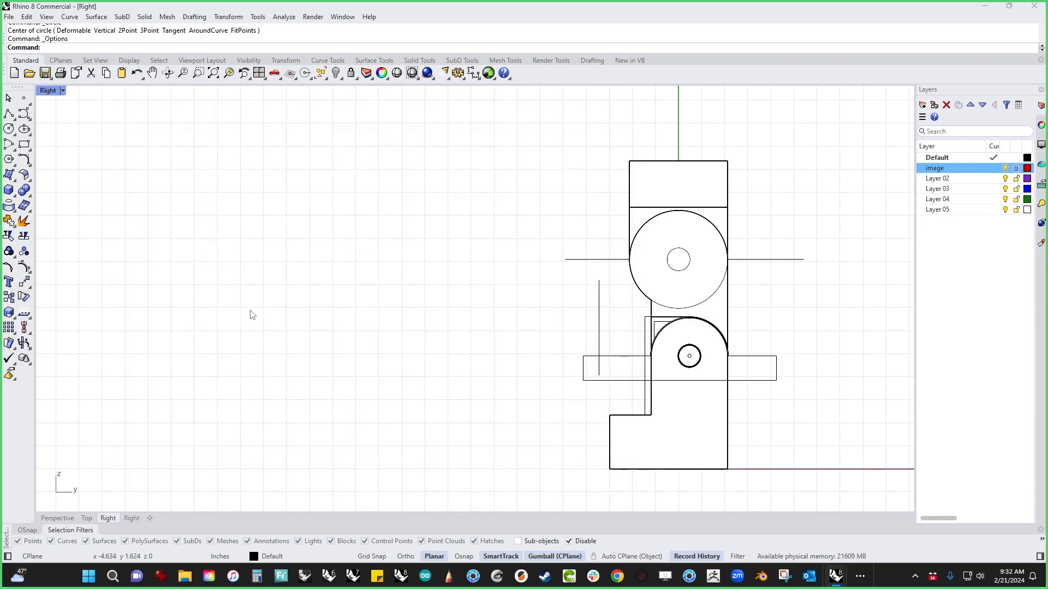
type("cr")
key("Return")
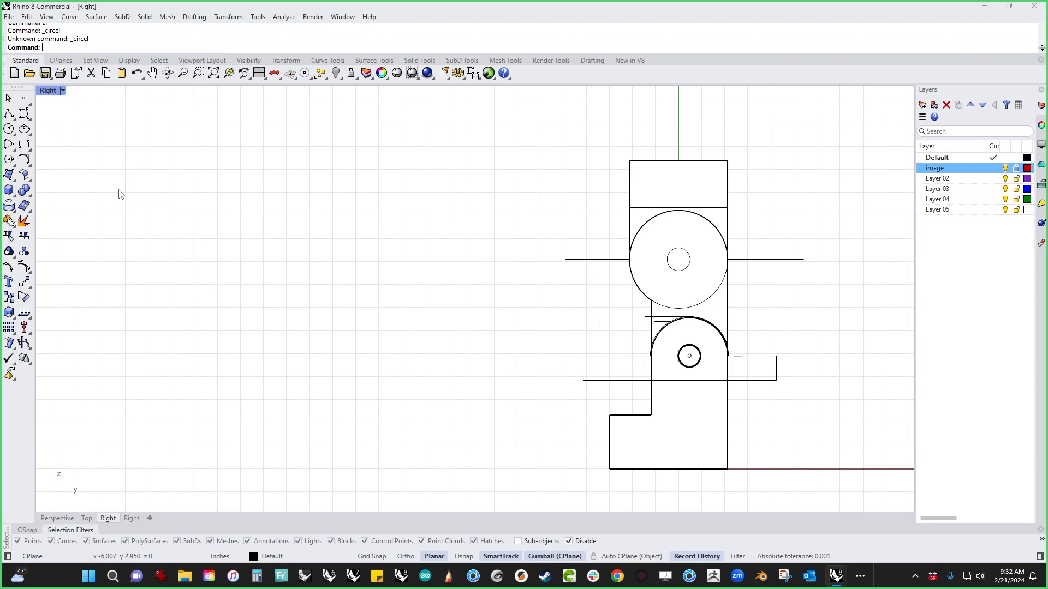
Copy the _Circle command name from the full command history.
scroll(67, 40, "up", 2)
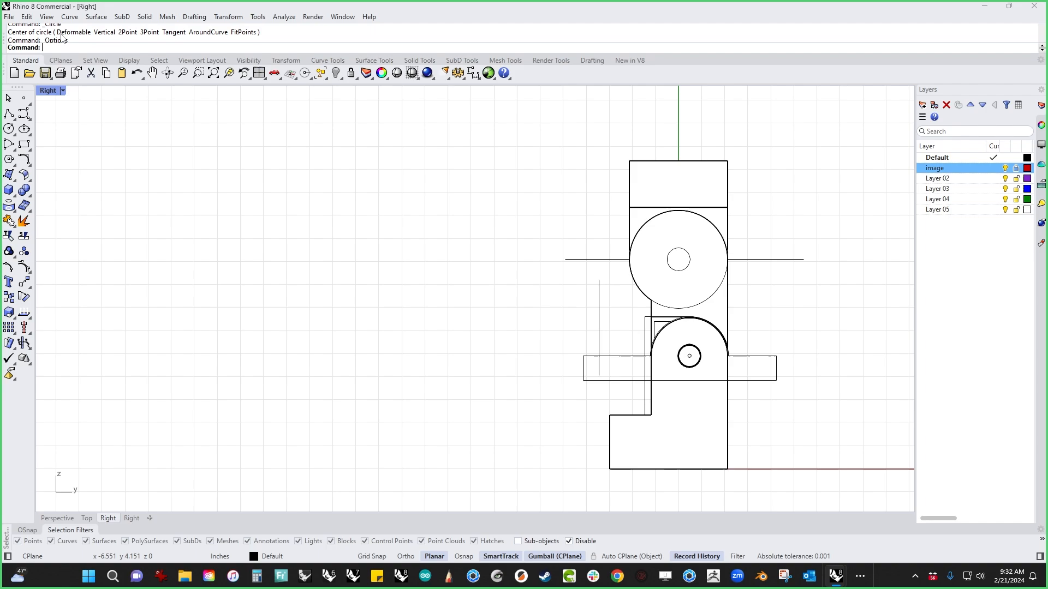
right_click(72, 42)
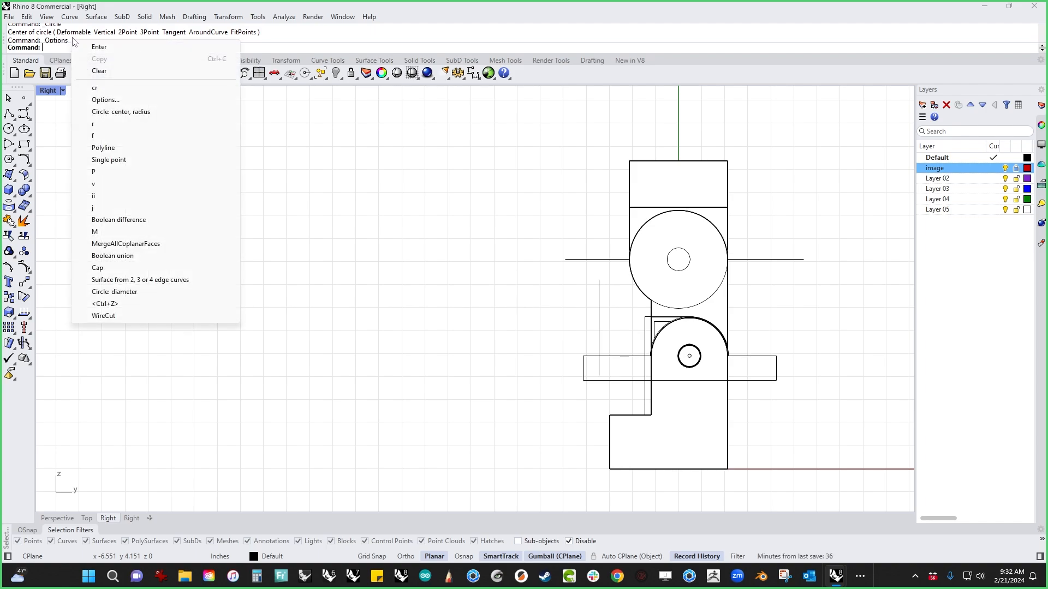
left_click(60, 41)
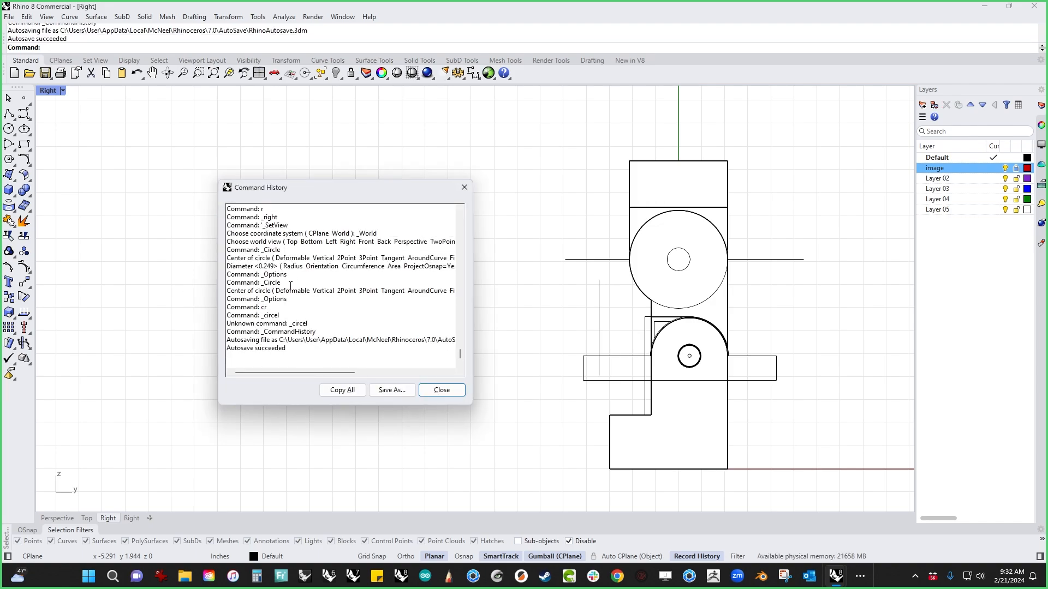
left_click_drag(282, 284, 261, 284)
right_click(269, 283)
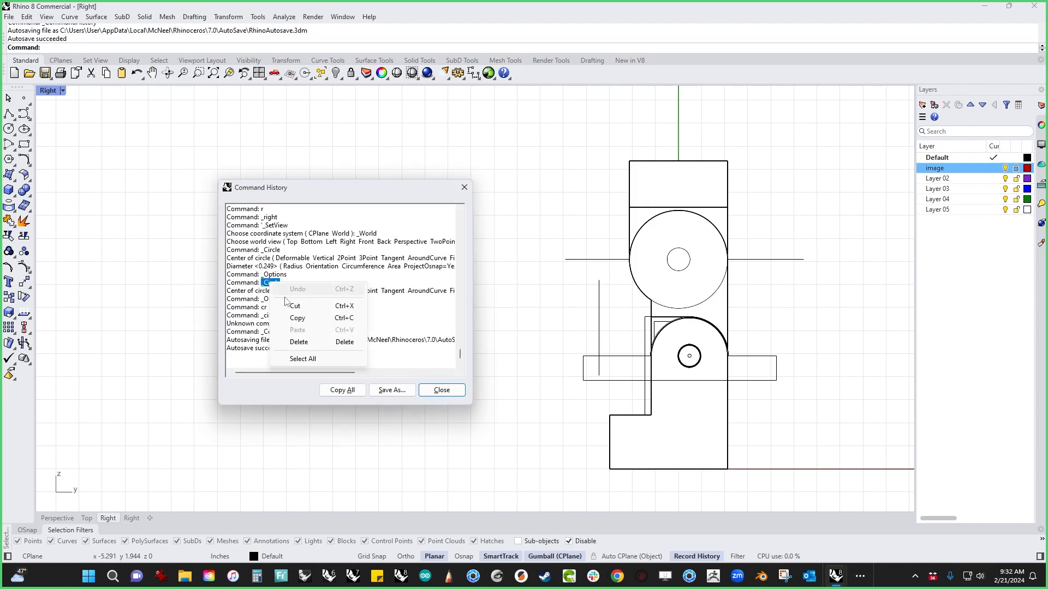
left_click(297, 318)
left_click(441, 390)
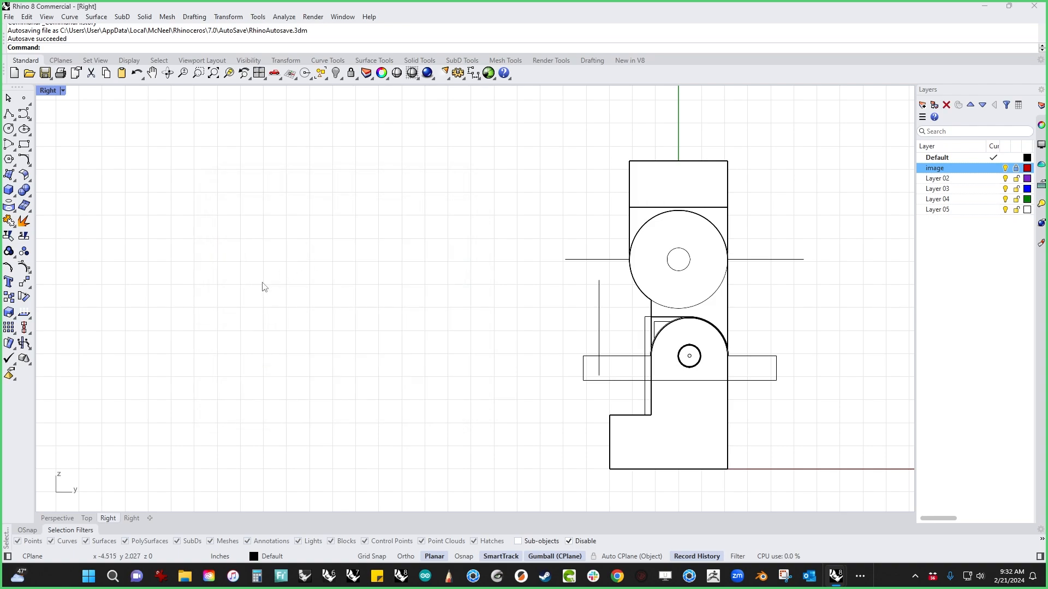
Replace the cr alias's macro with _Circle in the program options and save the change.
left_click(258, 16)
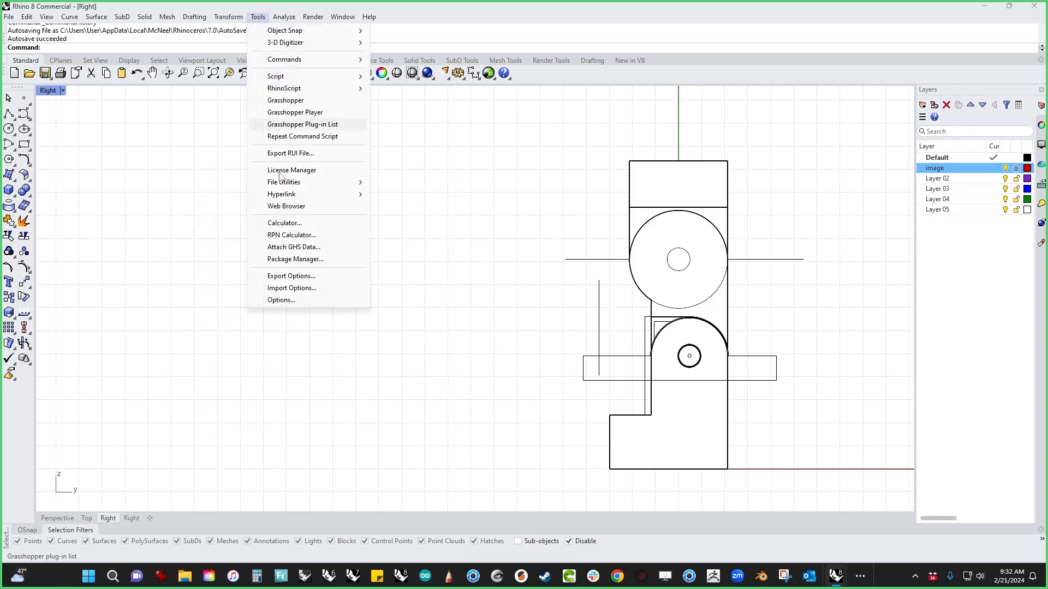
left_click(281, 299)
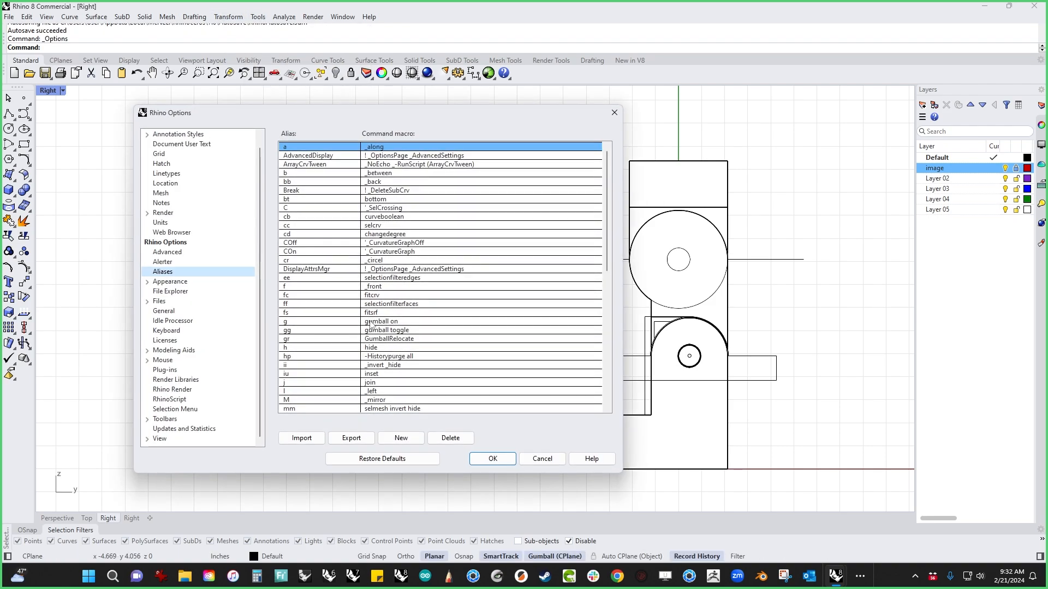
scroll(305, 394, "down", 7)
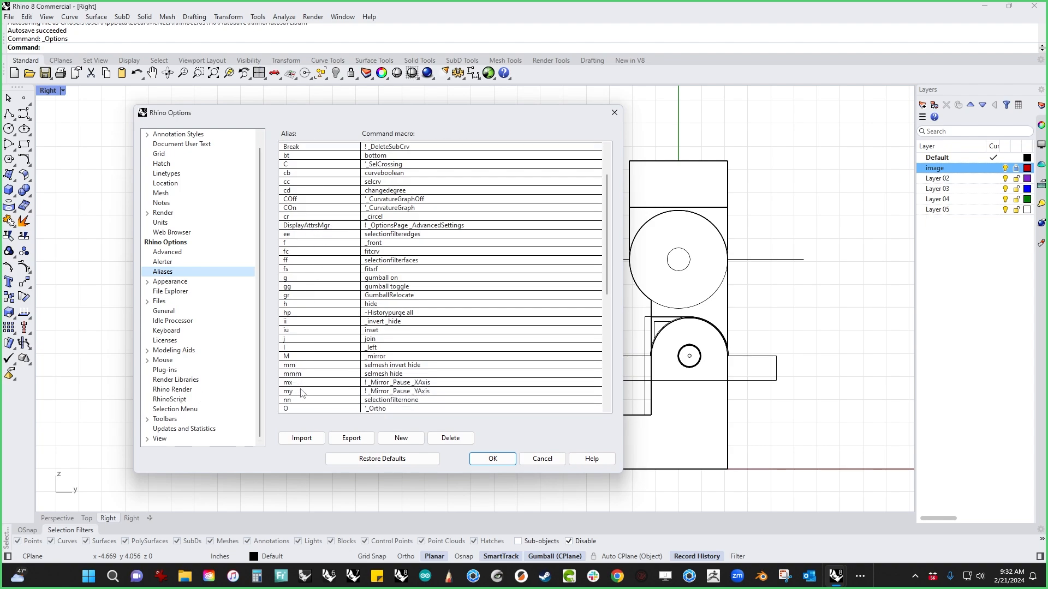
scroll(300, 350, "up", 8)
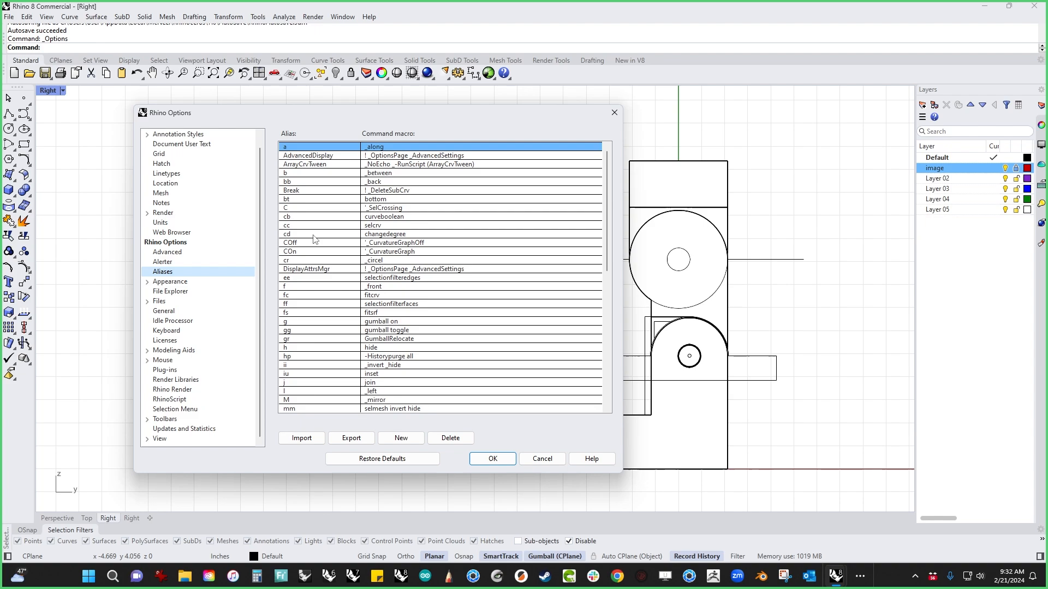
double_click(395, 262)
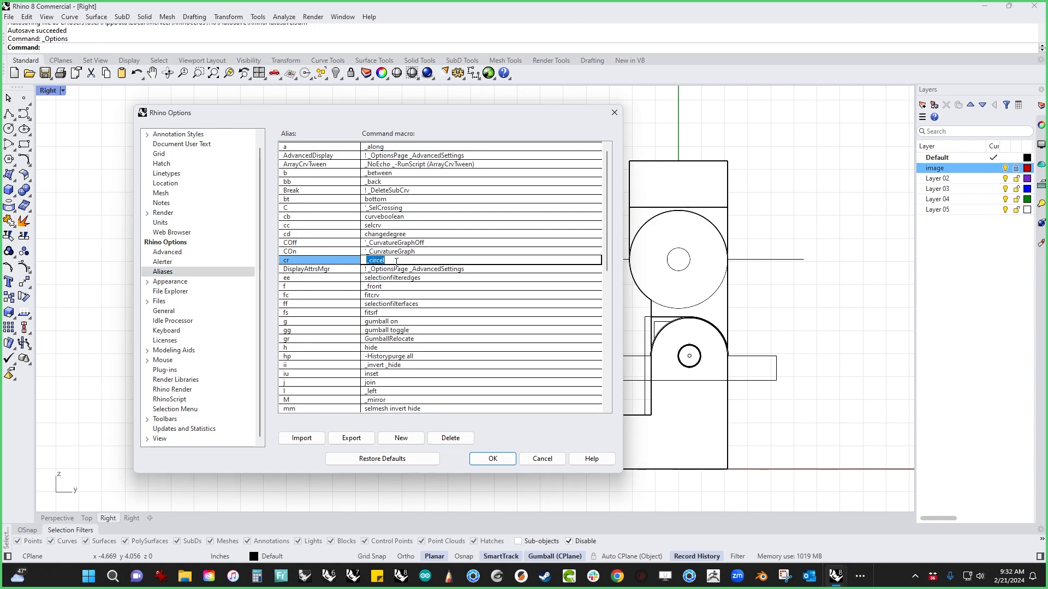
type("_Circle")
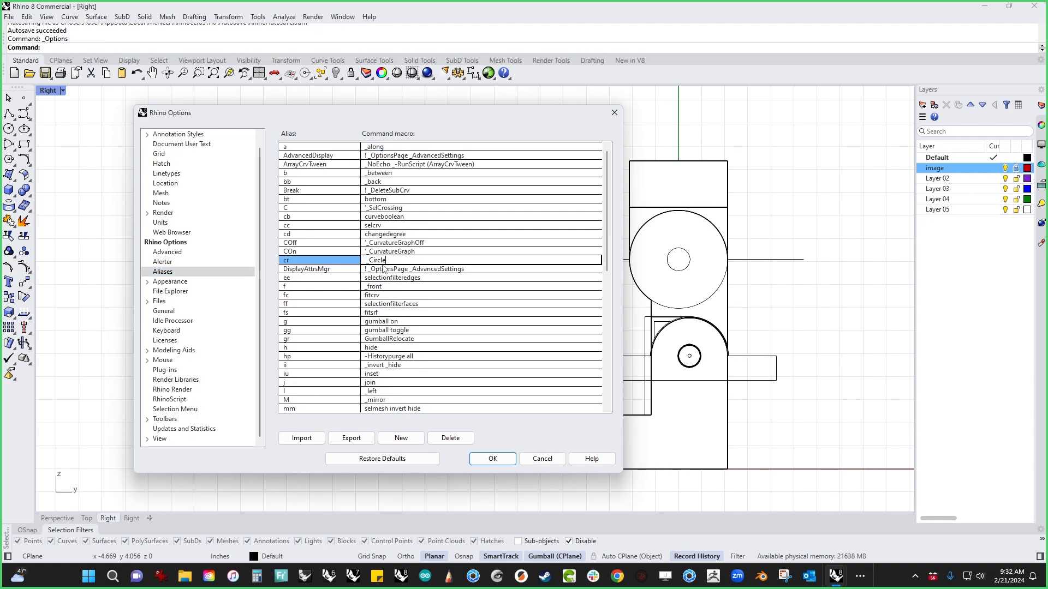
left_click(492, 459)
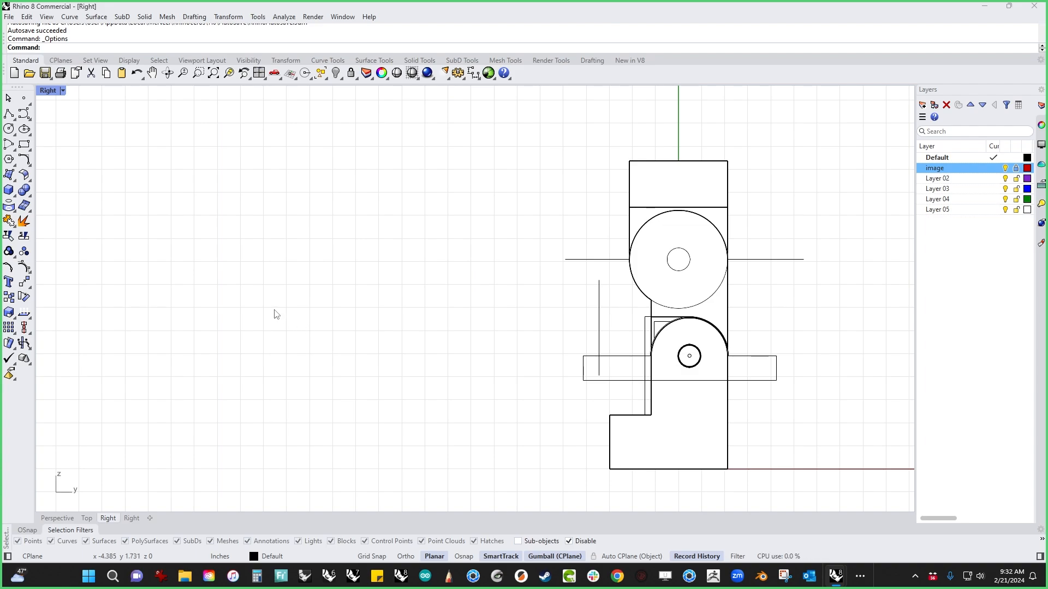
Test the cr alias by drawing a circle about 2.2 in in diameter in the empty area beside the leg, and delete the circle.
type("cr")
key("Return")
left_click(296, 290)
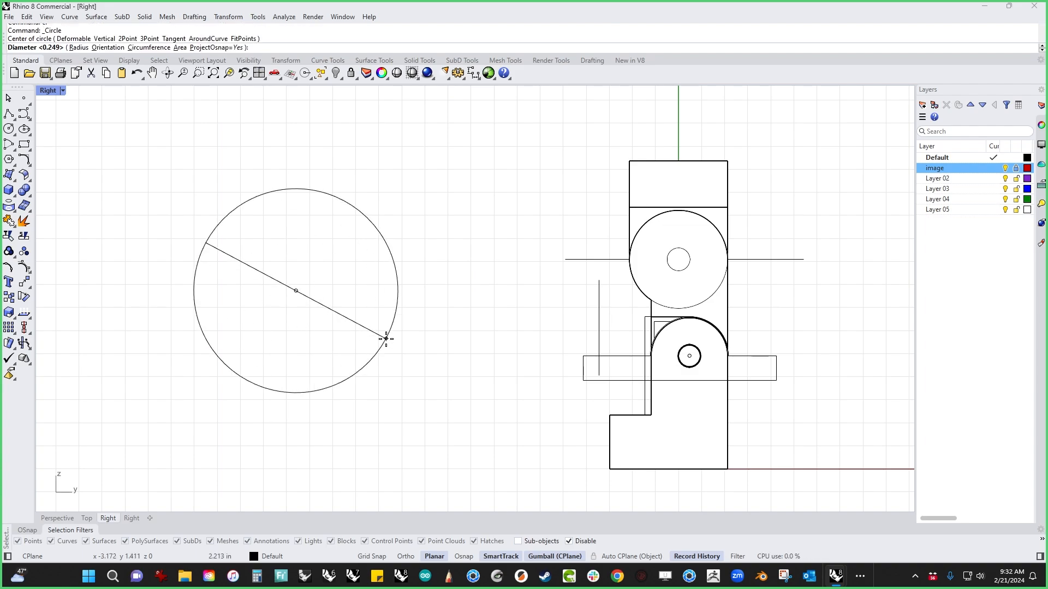
left_click(386, 339)
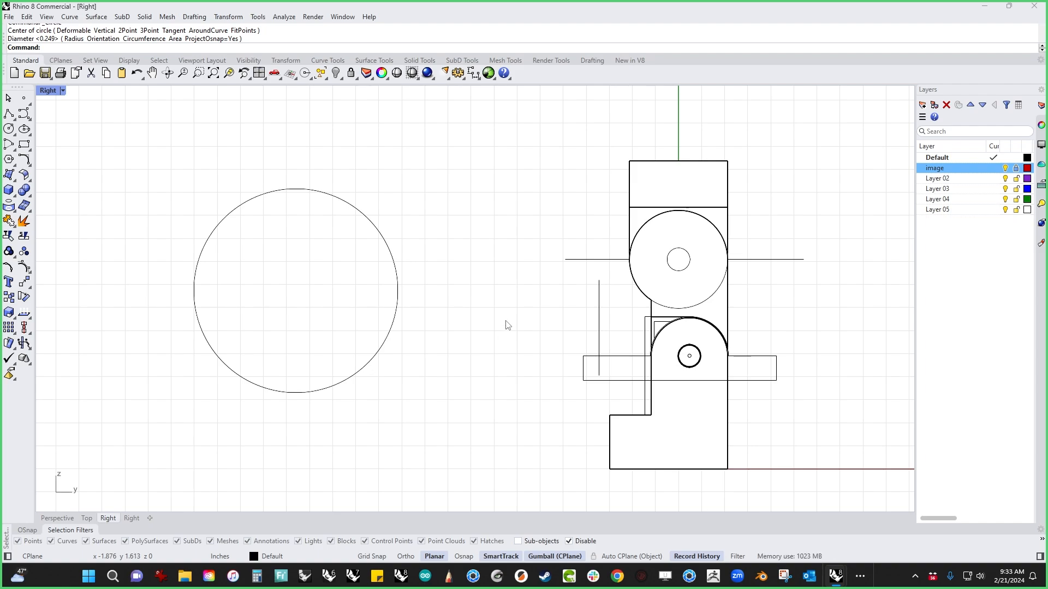
left_click(341, 383)
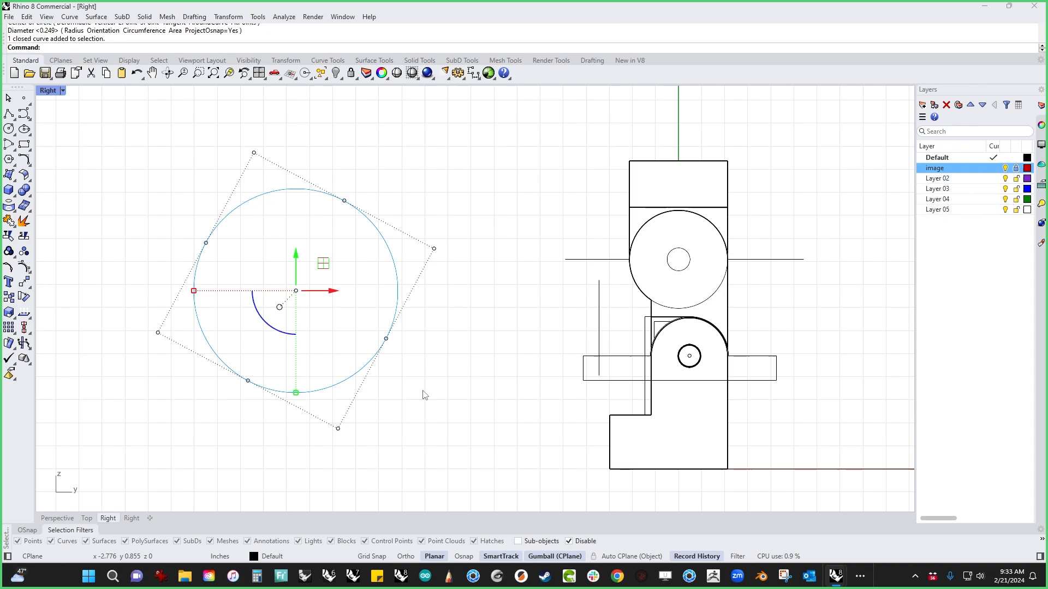
key("Delete")
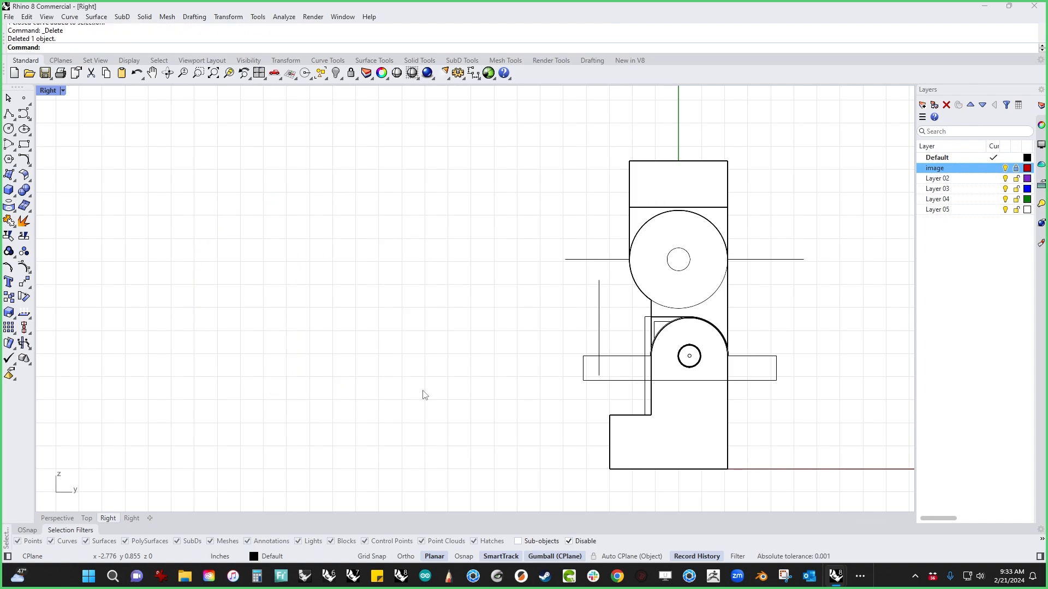
In the perspective view, cut the hip pin hole through the upper leg and hip block by extruding the hip circle sideways through them.
right_click_drag(472, 384, 330, 388)
key("ctrl+F4")
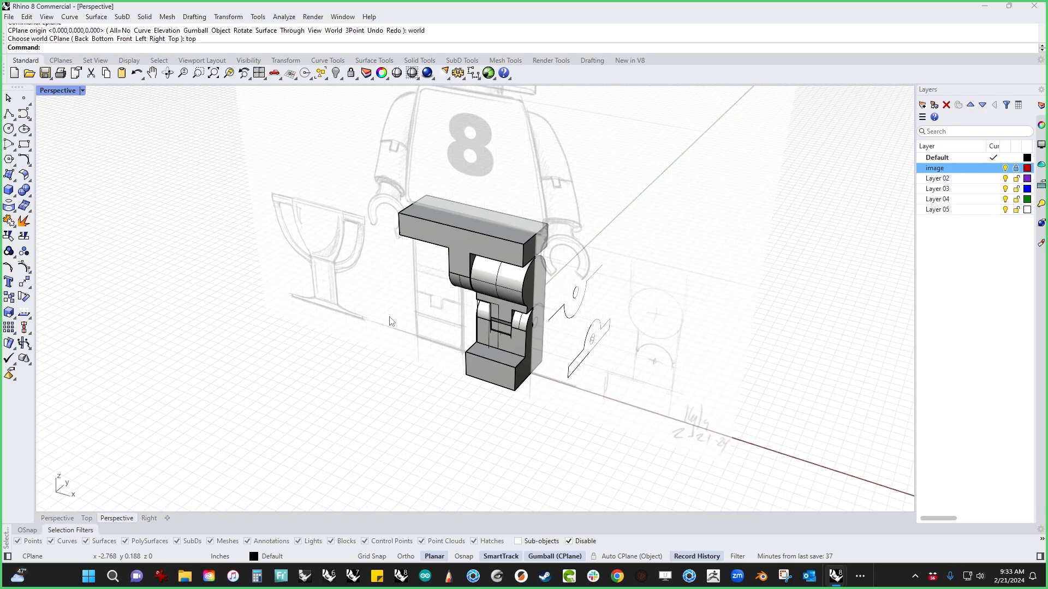
scroll(546, 317, "up", 5)
left_click(636, 308)
right_click_drag(636, 316, 658, 363, "shift")
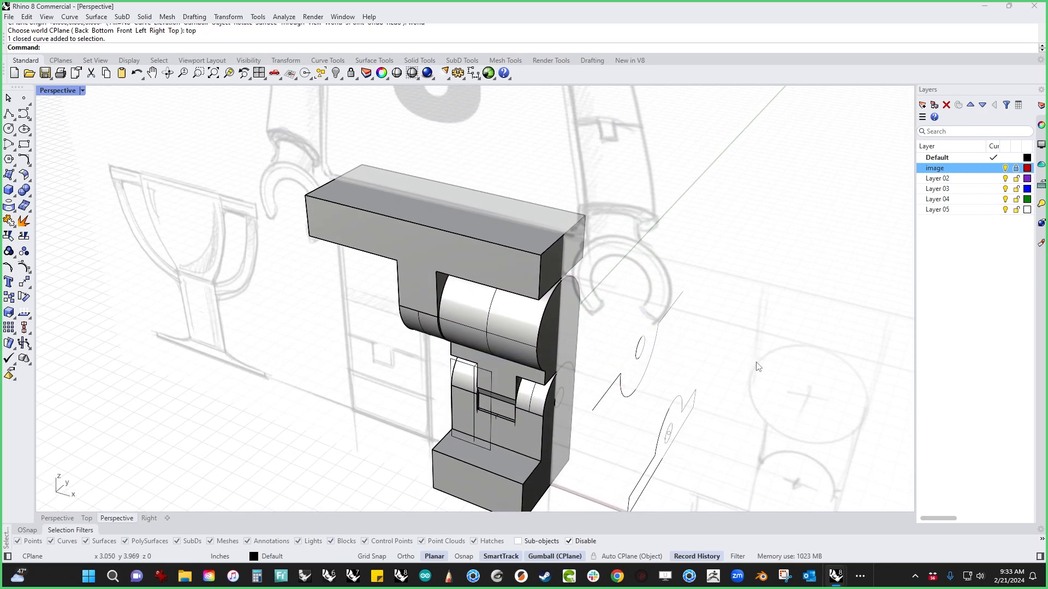
left_click(662, 363)
left_click_drag(663, 362, 298, 369)
scroll(644, 359, "up", 5)
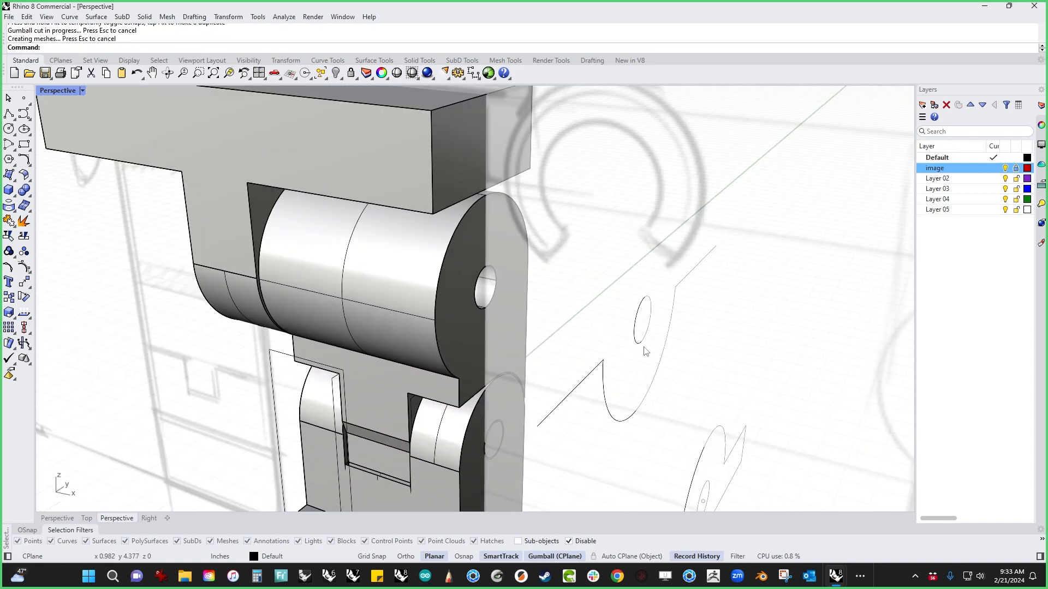
Extrude the hip circle sideways into a solid pin that passes through the hip and extends beyond both sides.
left_click(645, 347)
mouse_move(645, 347)
left_mouse_down()
mouse_move(638, 332)
mouse_move(44, 245)
left_mouse_up()
left_click(189, 361)
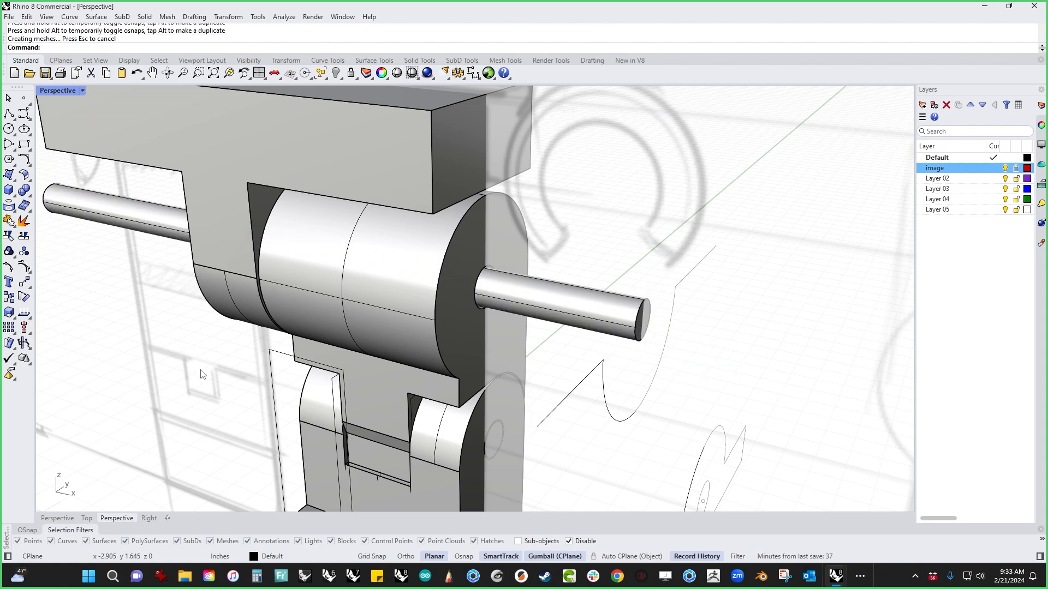
Mirror a copy of the upper and lower leg parts across the hip block's centre plane to make the second leg.
scroll(199, 371, "down", 4)
right_click_drag(369, 420, 416, 384, "shift")
left_click(416, 385)
left_click(460, 279)
left_click(473, 374, "shift")
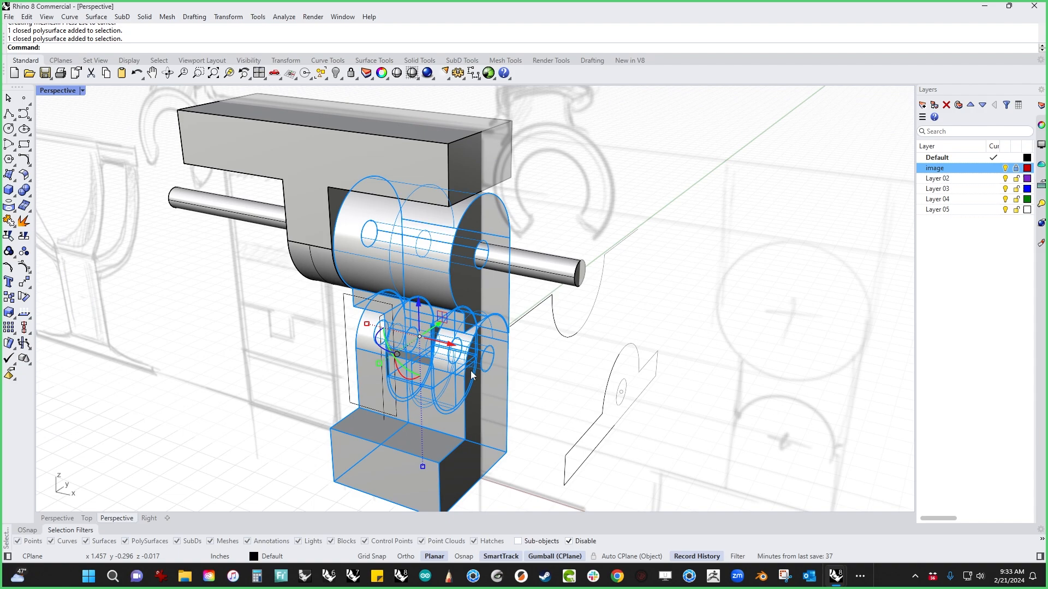
type("m")
key("Return")
right_click_drag(316, 300, 333, 292)
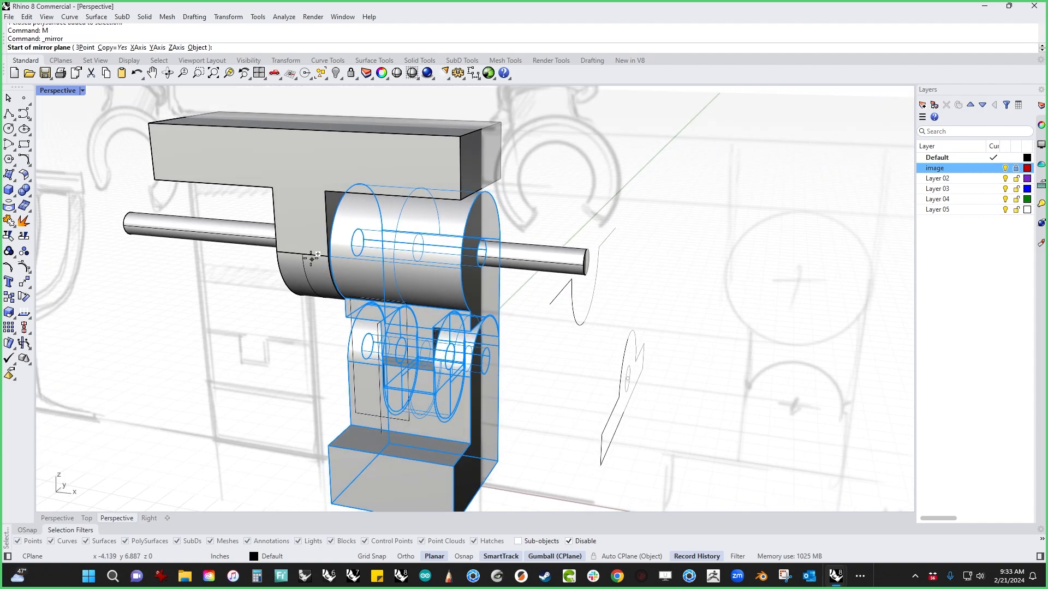
left_click(302, 255)
left_click(198, 304, "shift")
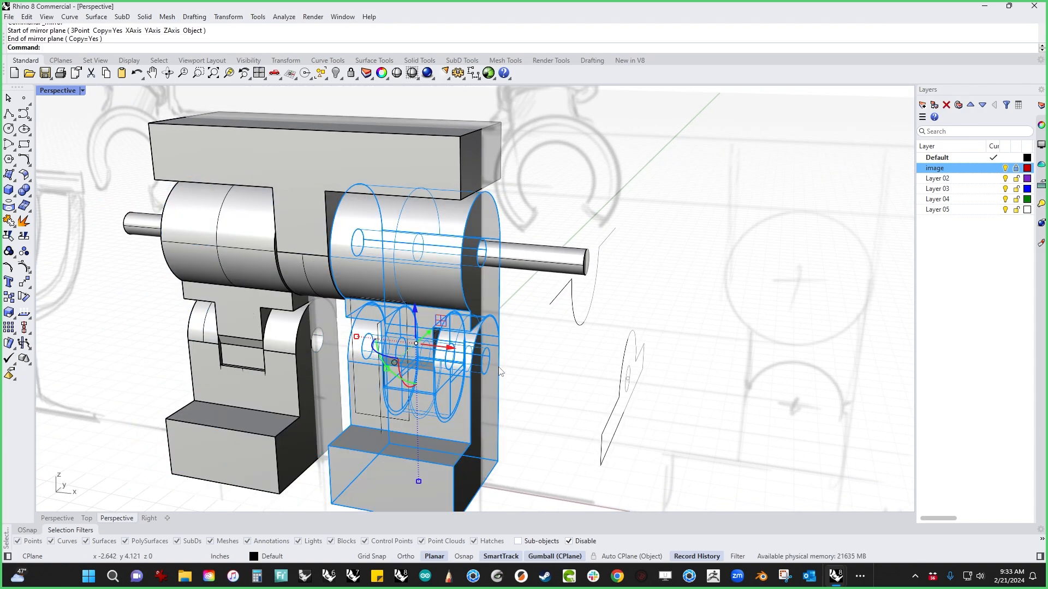
left_click(671, 407)
Shorten the hip pin by moving both of its end faces inward to the outer faces of the upper legs.
scroll(581, 264, "up", 5)
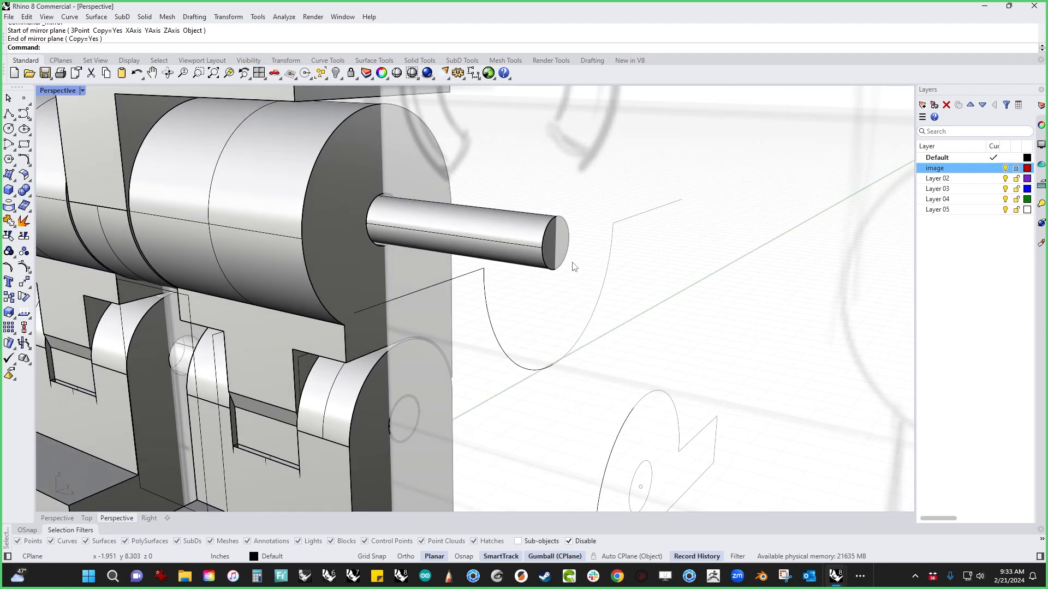
left_click(559, 254, "ctrl+shift")
left_click_drag(586, 249, 385, 247)
scroll(537, 283, "down", 9)
right_click_drag(537, 281, 652, 345)
scroll(223, 328, "up", 10)
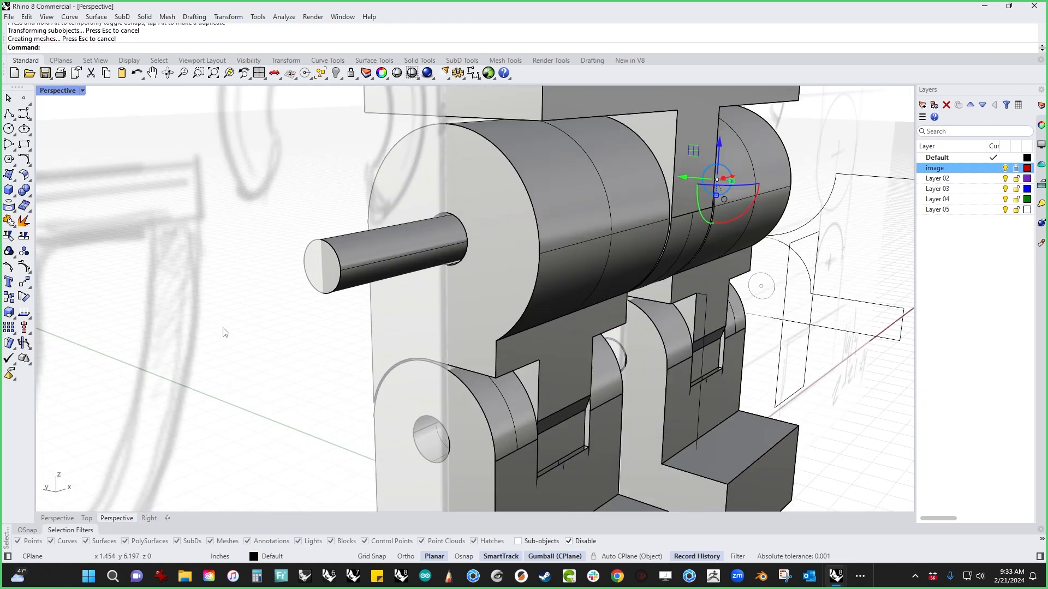
left_click(381, 235, "ctrl+shift")
right_click_drag(336, 310, 307, 310)
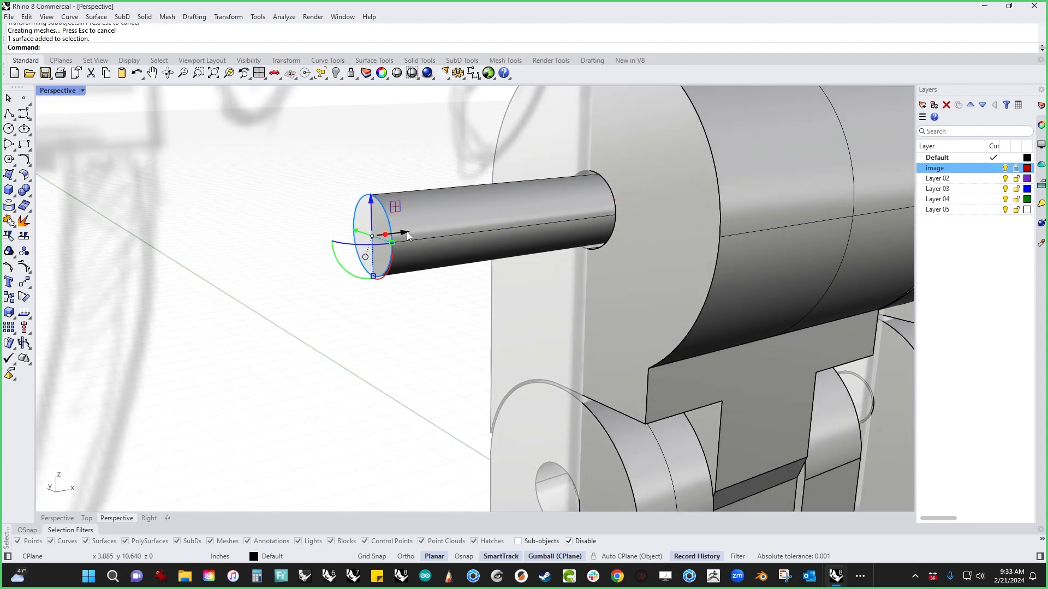
left_click_drag(407, 232, 599, 260)
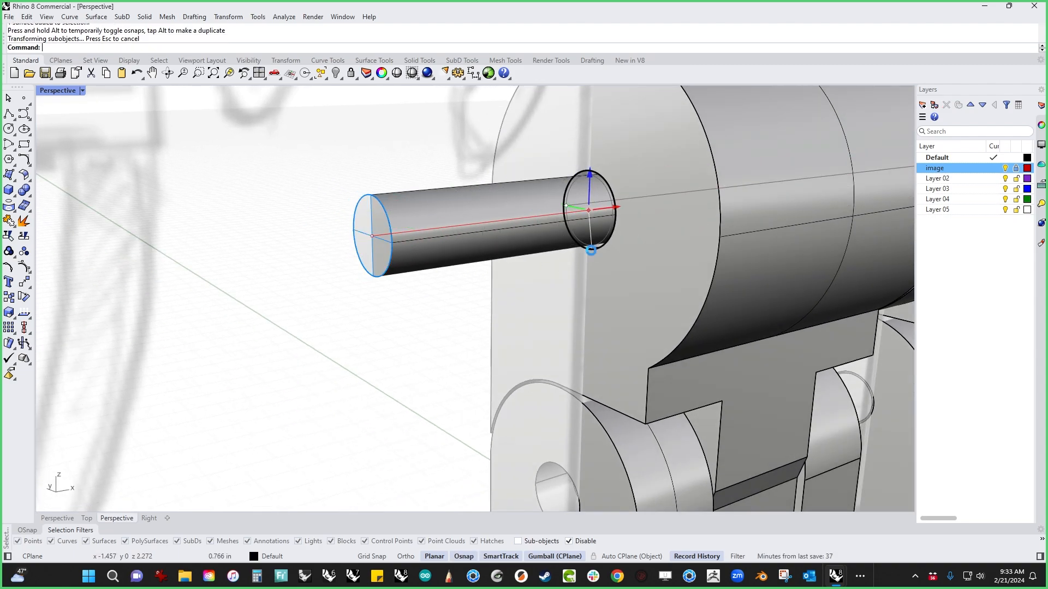
Examine the two mirrored legs and the shortened hip pin against the reference sketch from several angles.
scroll(366, 312, "down", 12)
right_click_drag(375, 287, 295, 347, "shift")
right_click_drag(509, 425, 400, 417)
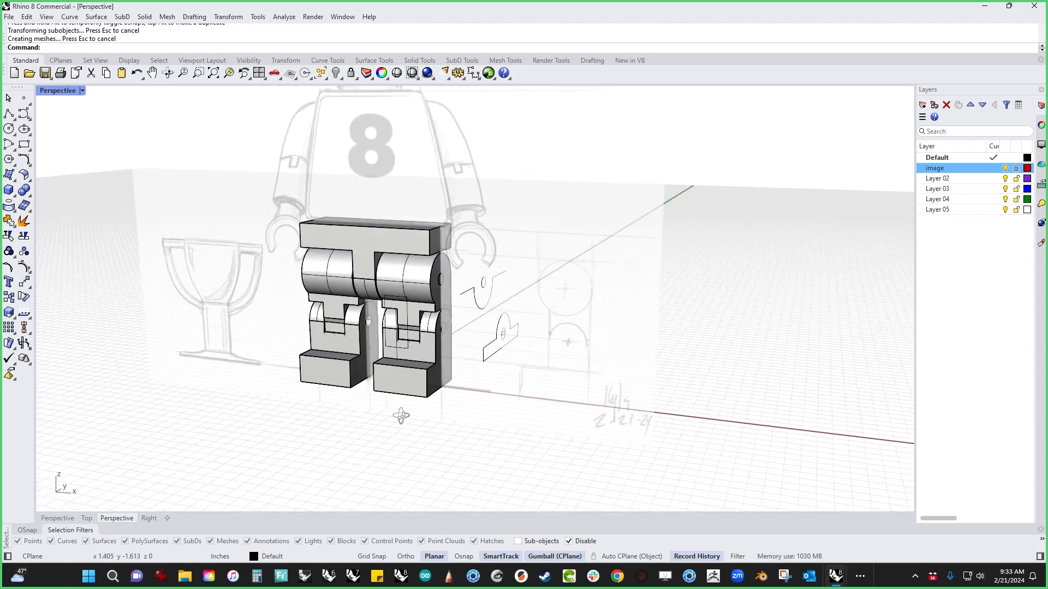
scroll(457, 300, "up", 2)
left_click(458, 300)
scroll(458, 302, "up", 5)
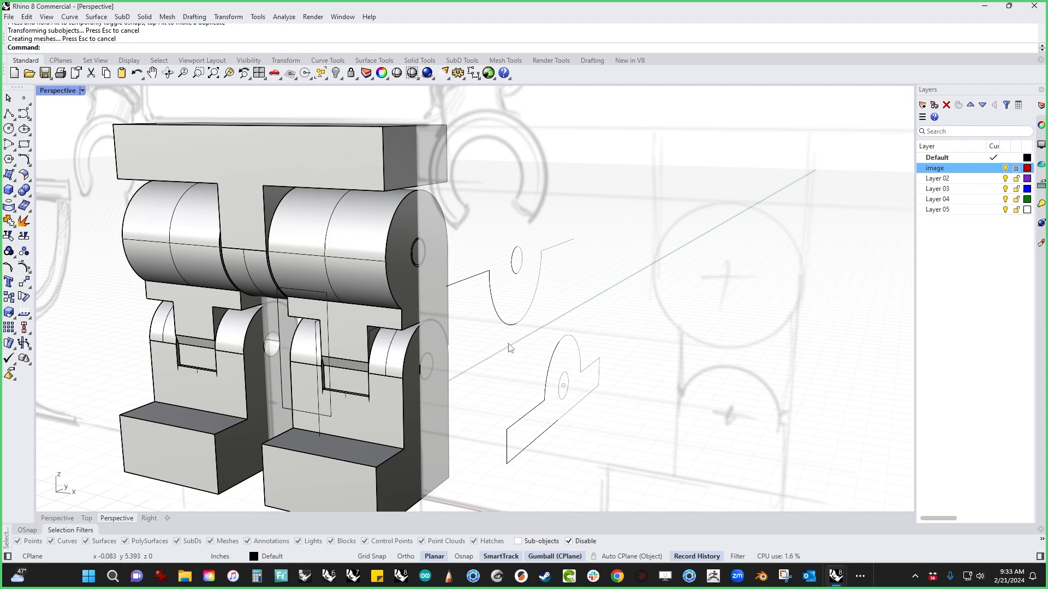
scroll(511, 348, "down", 5)
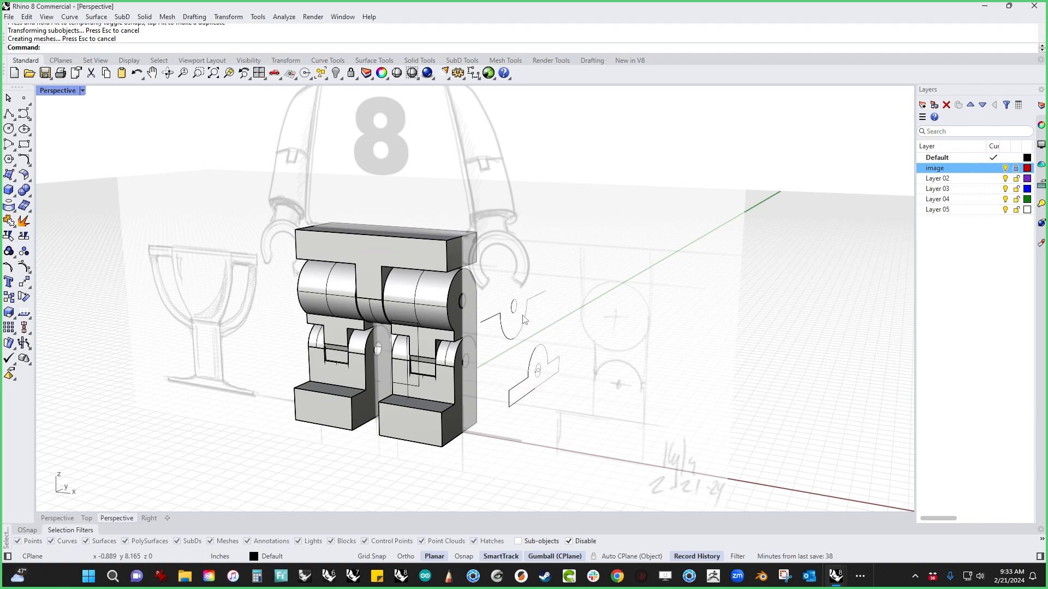
right_click_drag(459, 456, 393, 452)
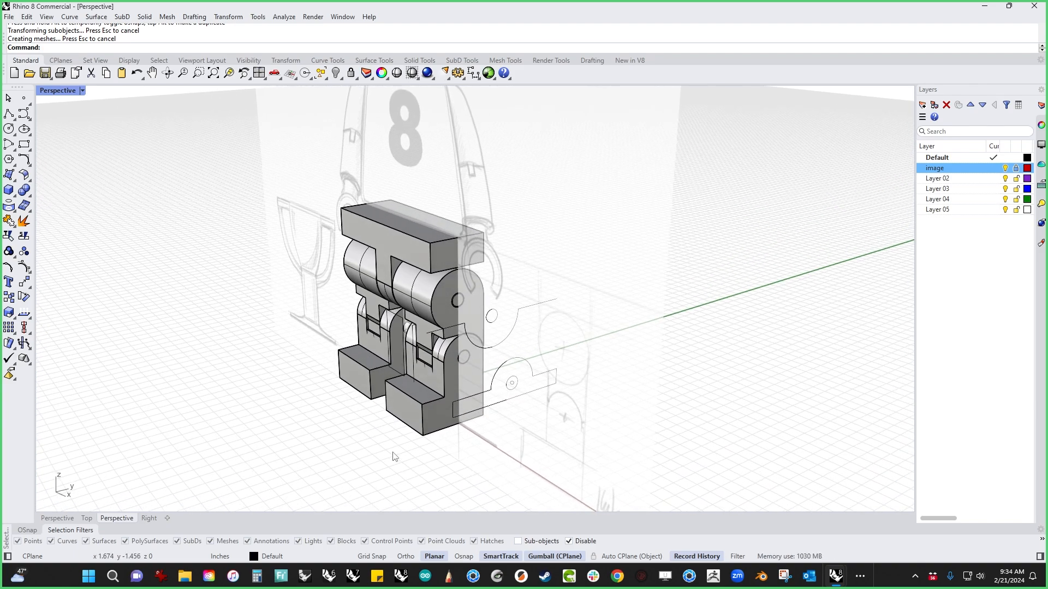
Try lengthening the original leg's foot by pulling its front face forward, and bring the face back.
scroll(392, 436, "up", 4)
left_click(411, 396, "ctrl+shift")
left_click_drag(439, 380, 333, 431)
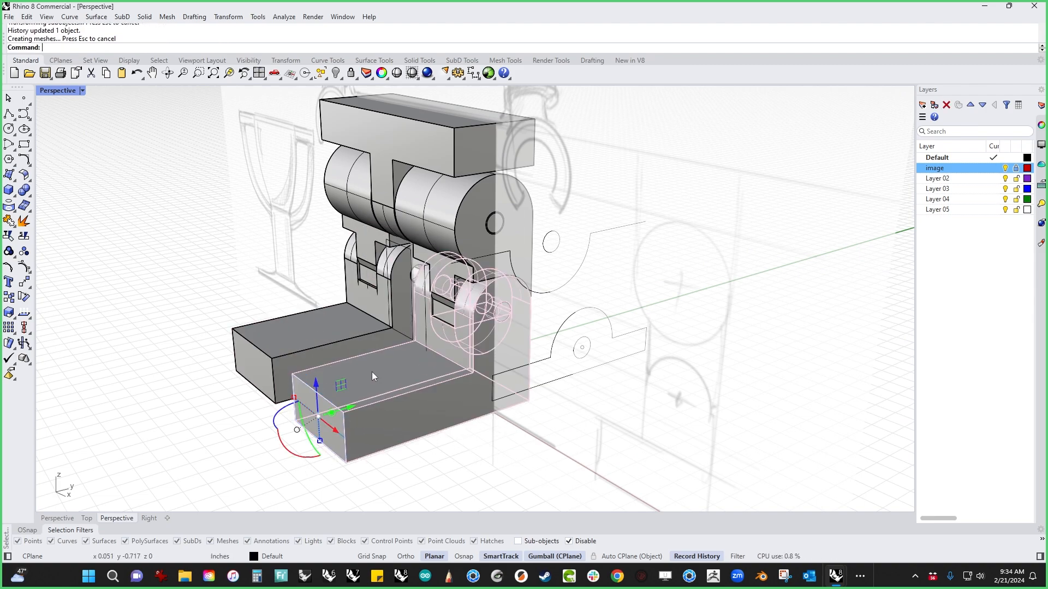
left_click_drag(351, 408, 409, 390)
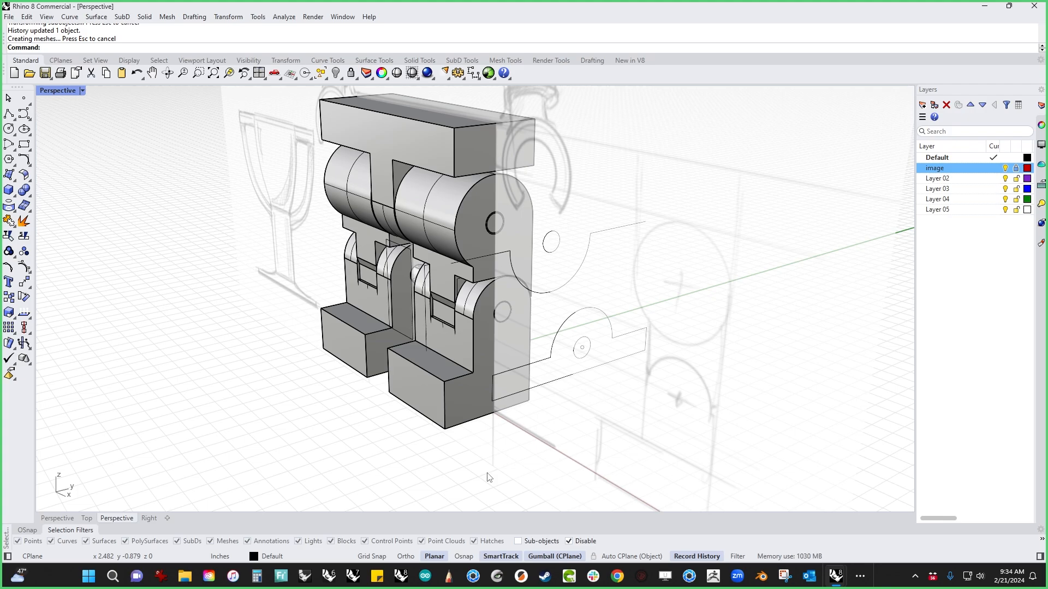
Copy the top face of the hip block as a separate surface slightly above it and select the copy.
right_click_drag(299, 435, 324, 441)
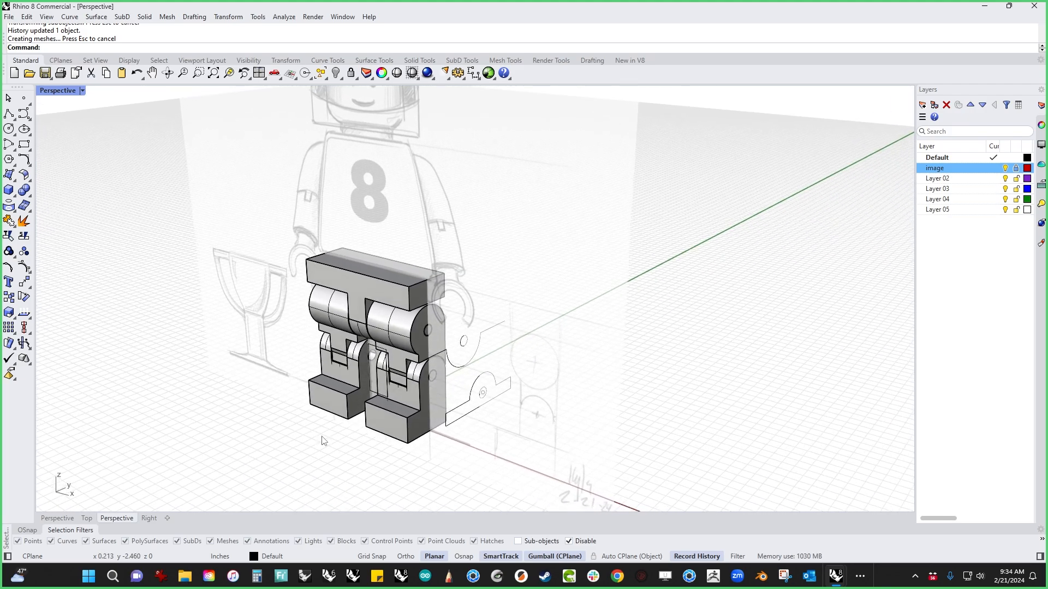
scroll(323, 441, "up", 3)
scroll(262, 443, "up", 2)
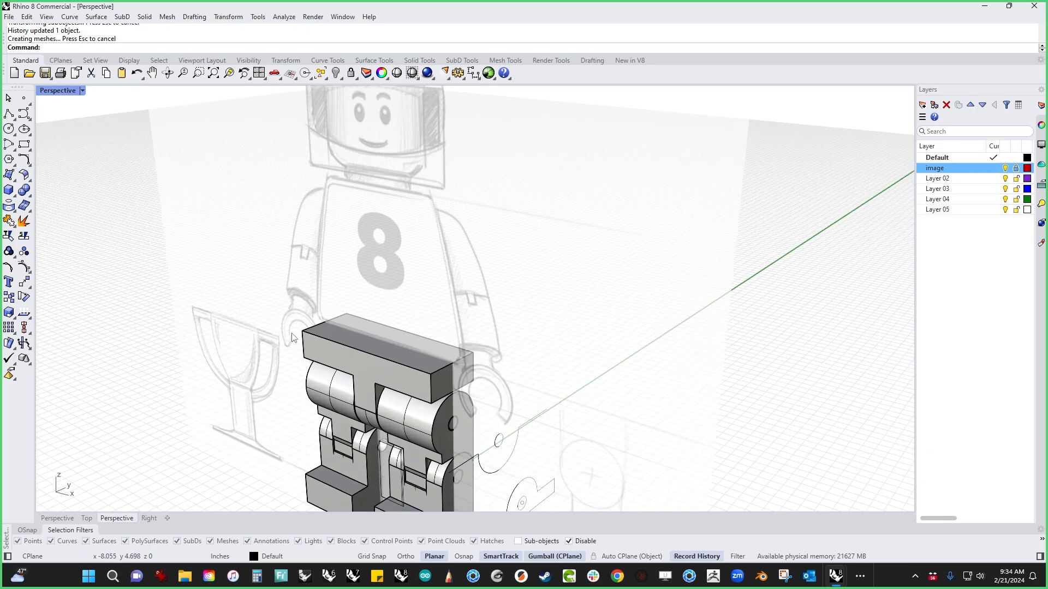
right_click_drag(483, 367, 588, 396)
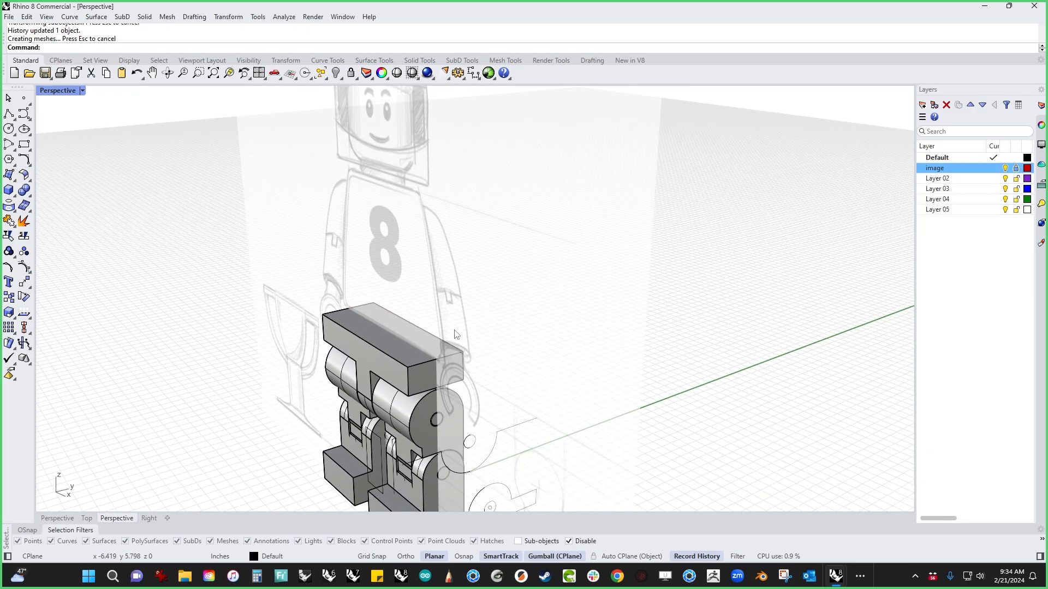
scroll(457, 334, "up", 2)
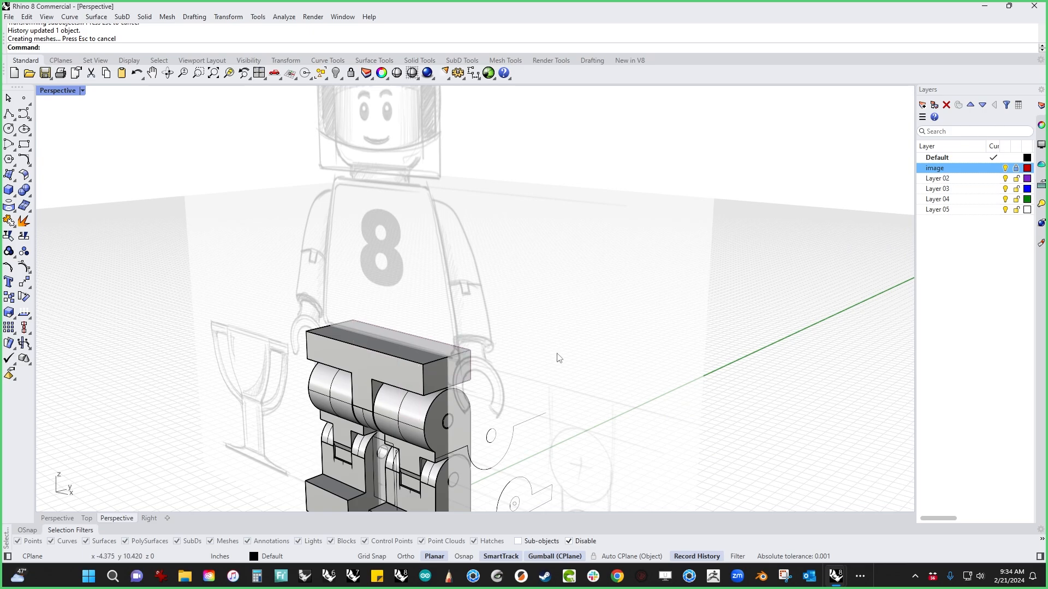
right_click_drag(543, 387, 551, 311)
scroll(551, 311, "up", 3)
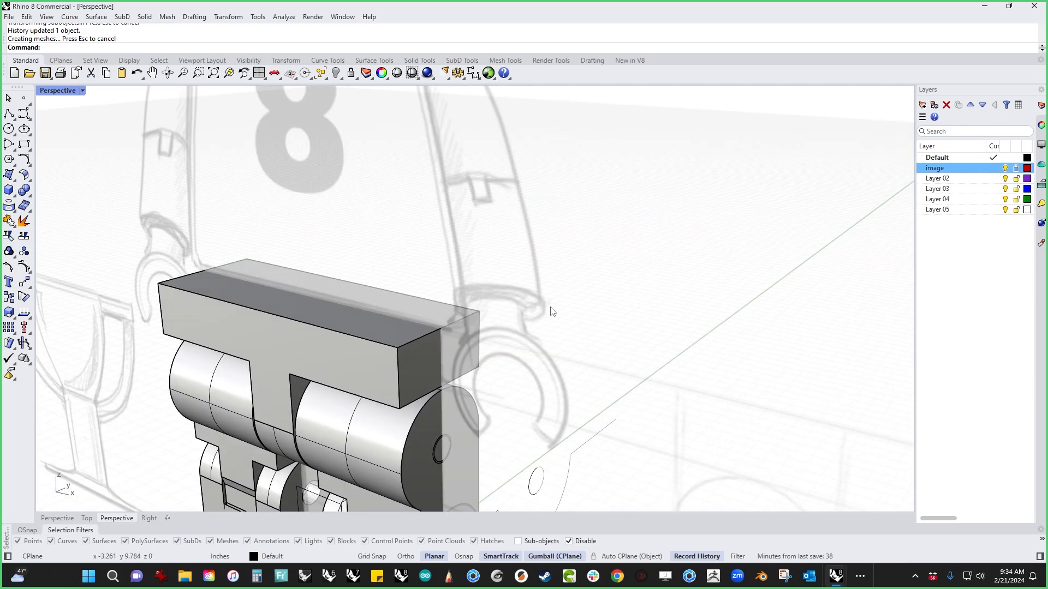
left_click(374, 325, "ctrl+shift")
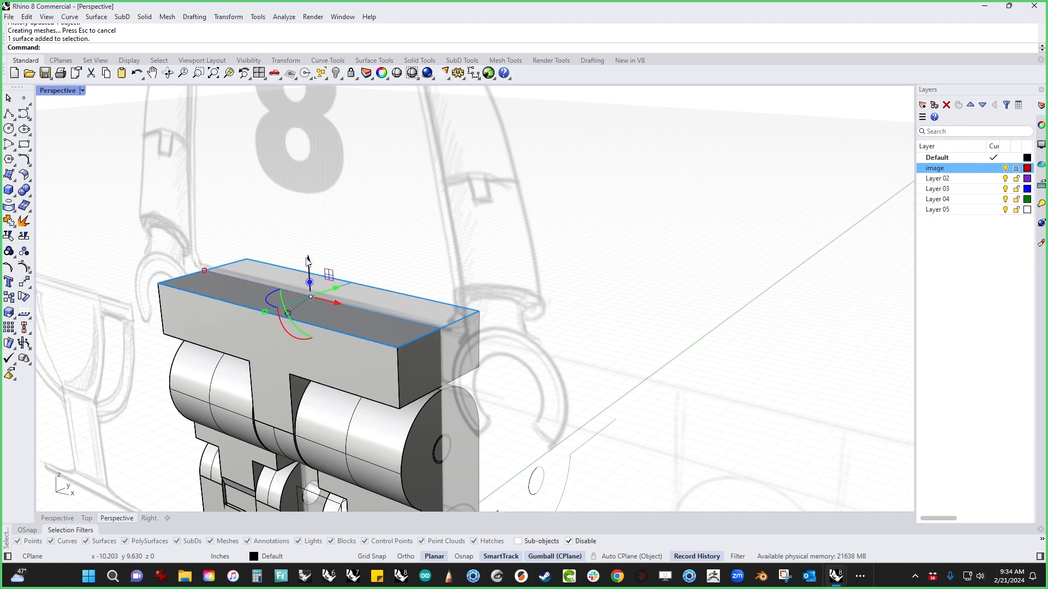
left_click_drag(309, 259, 323, 293)
key("alt")
left_click(290, 214)
left_click(282, 269)
left_click(281, 269)
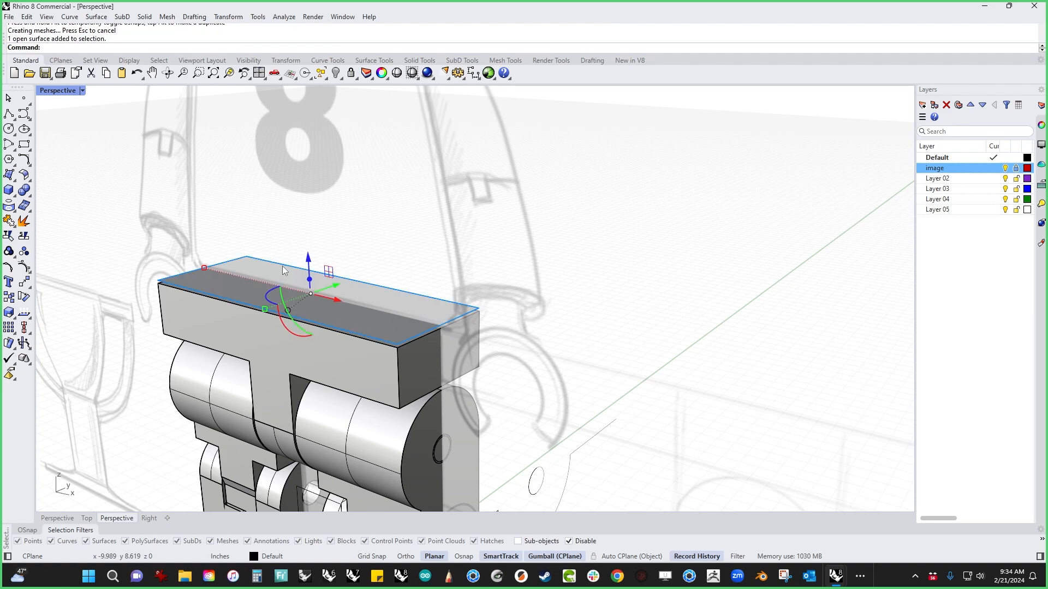
Extrude the copied surface straight up to the shoulder line of the reference sketch to form a solid torso block.
mouse_move(318, 236)
right_mouse_down()
mouse_move(328, 194)
mouse_move(319, 216)
right_mouse_up()
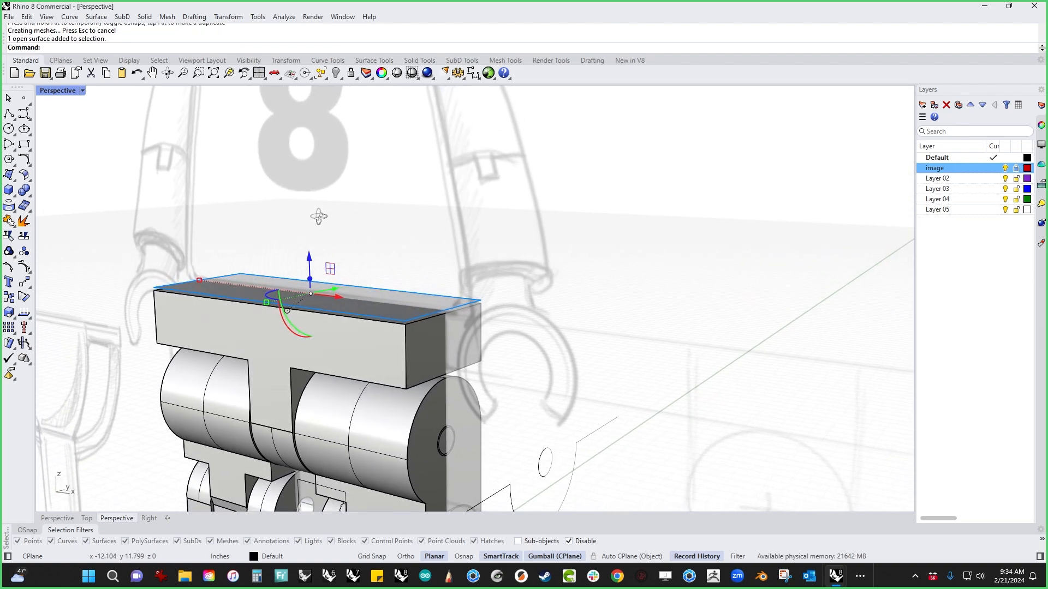
scroll(319, 216, "down", 4)
left_click_drag(320, 243, 334, 102)
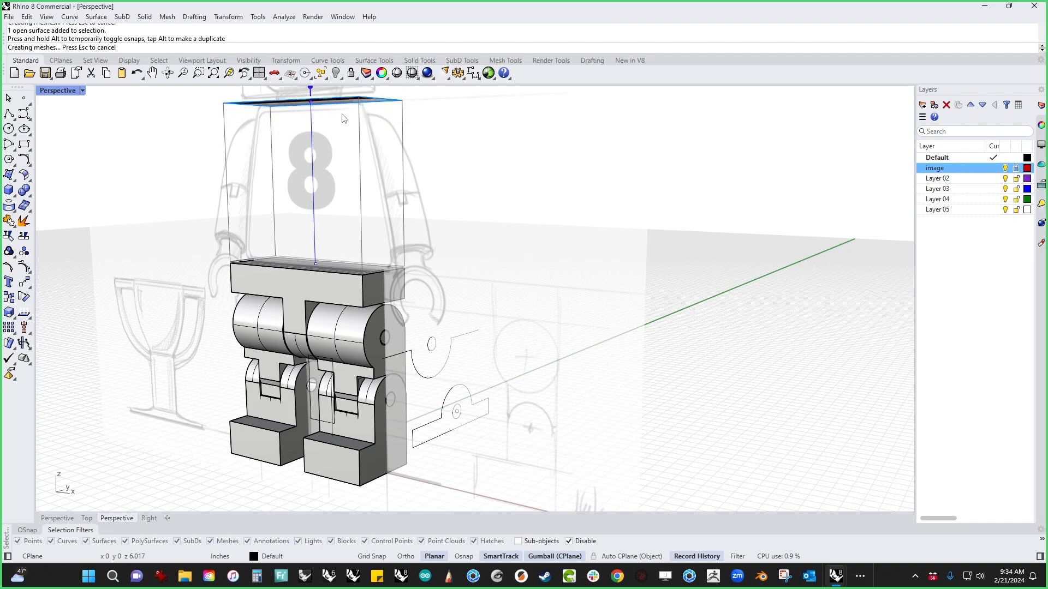
Show the model in the front view and set the view's display mode to Wireframe.
key("ctrl+F2")
right_click_drag(454, 252, 452, 339)
middle_click(486, 267)
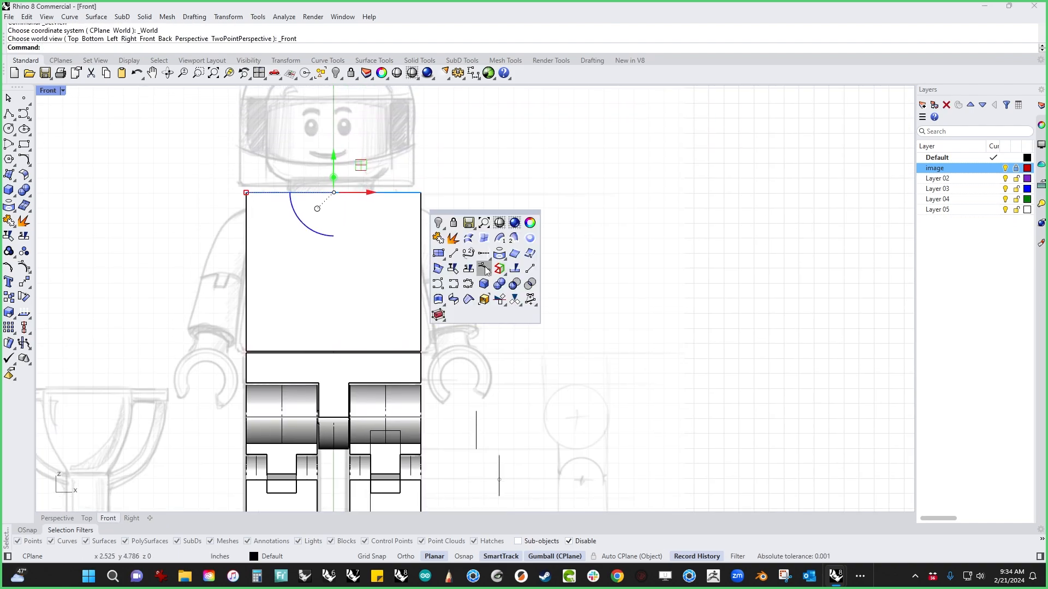
left_click(499, 223)
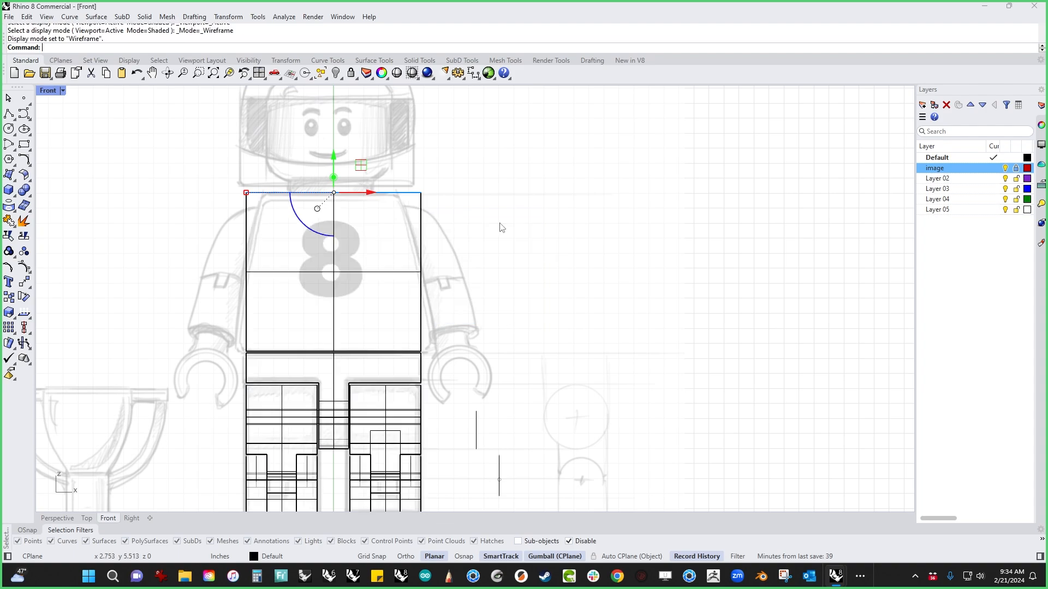
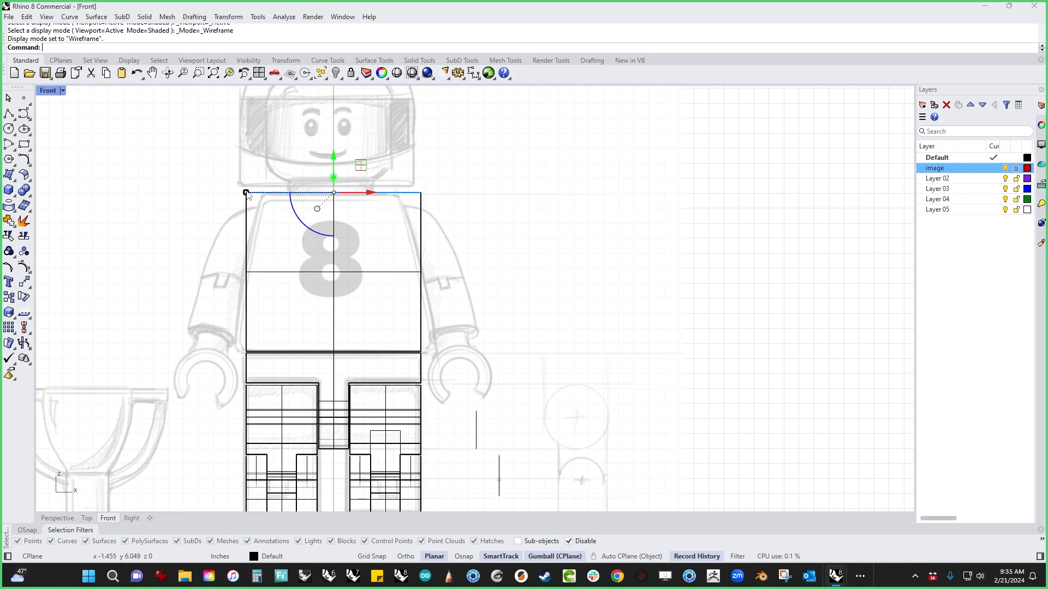
Widen the torso block symmetrically to about 1.61 in on each side of centre, matching the base of the sketched torso.
left_click_drag(246, 194, 241, 196)
key("ctrl+z")
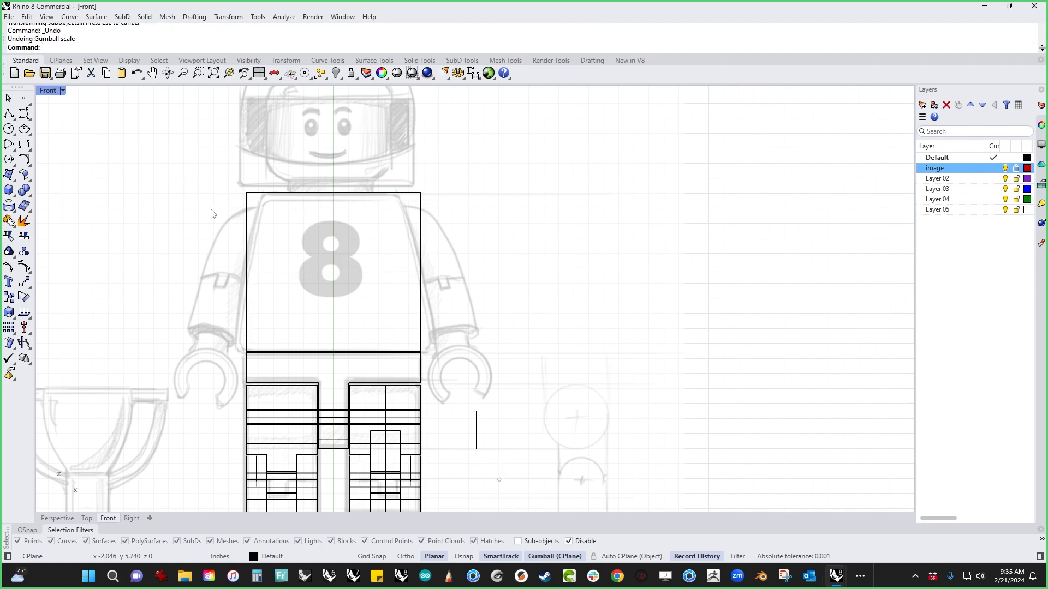
left_click(260, 245)
mouse_move(246, 276)
left_mouse_down()
mouse_move(227, 280)
mouse_move(237, 282)
left_mouse_up()
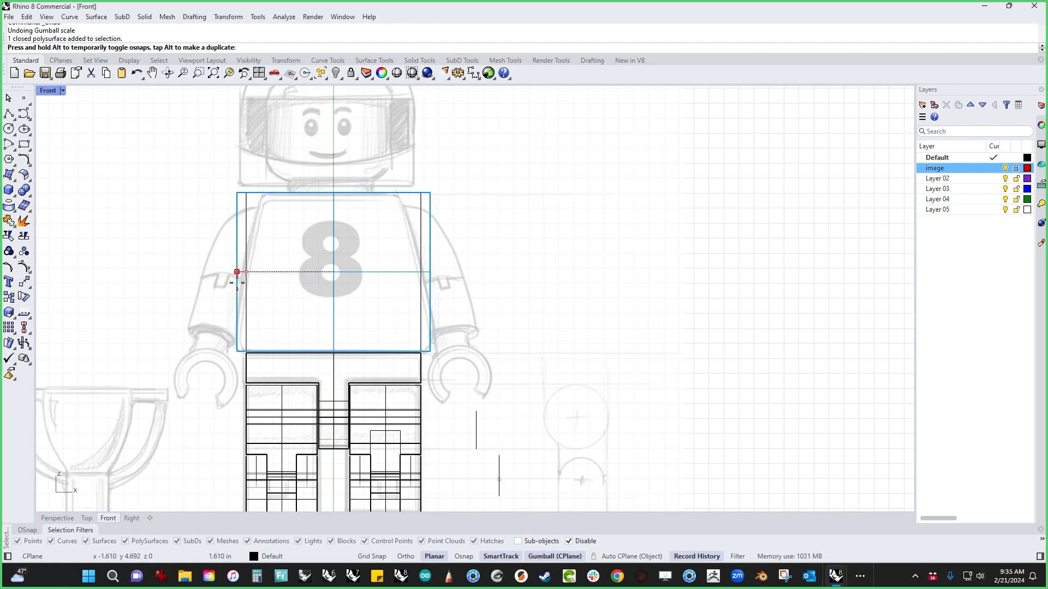
left_click_drag(237, 282, 237, 283)
Try tapering the torso block by narrowing its top face to the sketched shoulders, and undo the scaling.
left_click(173, 168)
left_click_drag(168, 162, 513, 214)
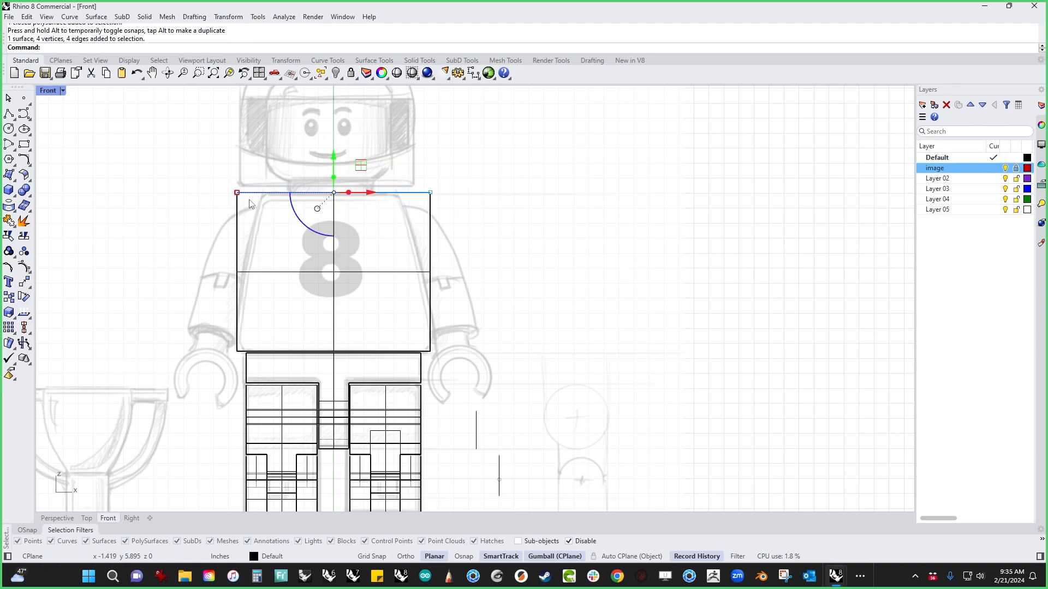
left_click_drag(240, 198, 262, 203)
left_click(215, 288)
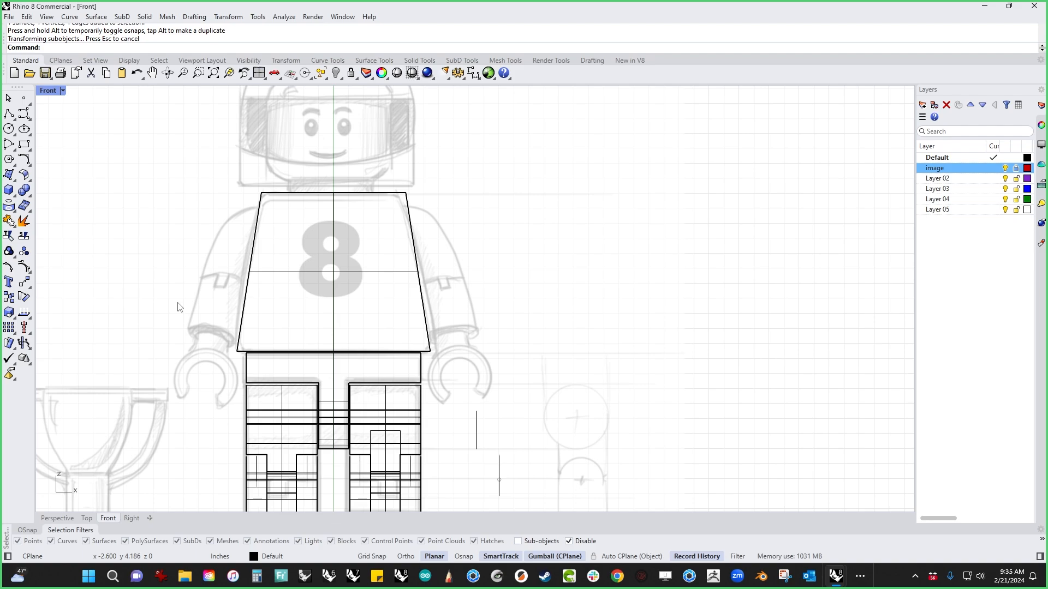
key("ctrl+z")
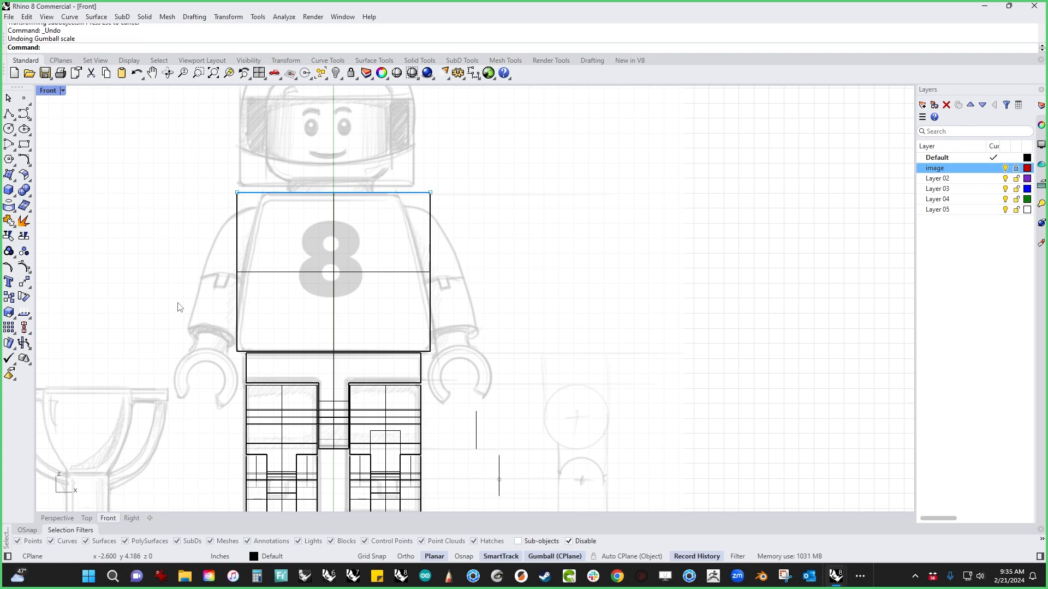
Try flaring the torso block by widening its top face beyond the sketched shoulders, undo the scaling and clear the selection.
left_click_drag(237, 193, 208, 196)
key("ctrl+z")
left_click(197, 281)
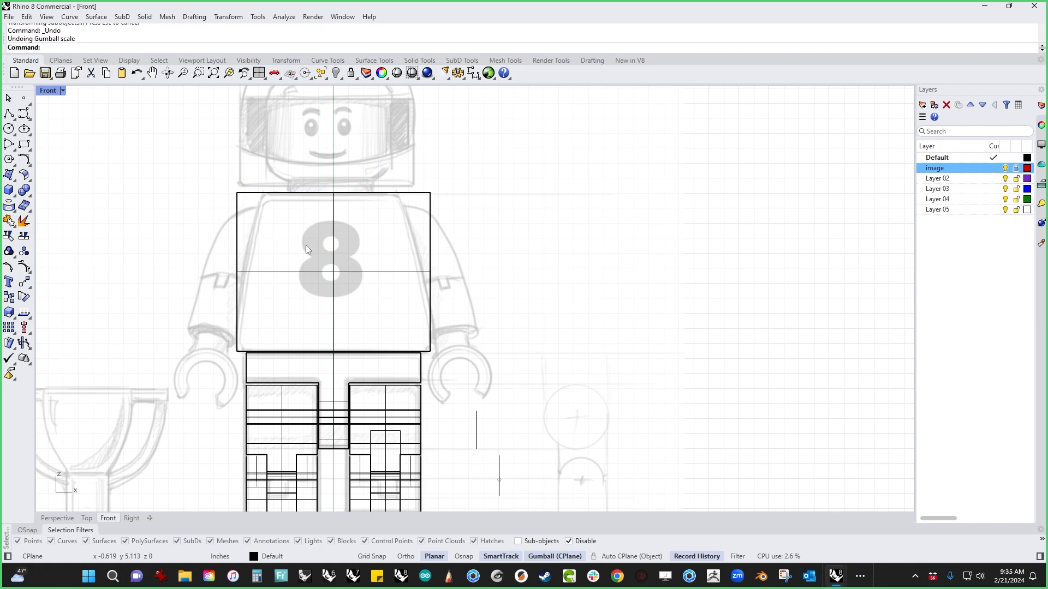
Widen the torso block symmetrically past the sketched torso sides, out over the sketched arms.
left_click(237, 286)
left_click_drag(238, 273, 206, 273)
left_click(84, 295)
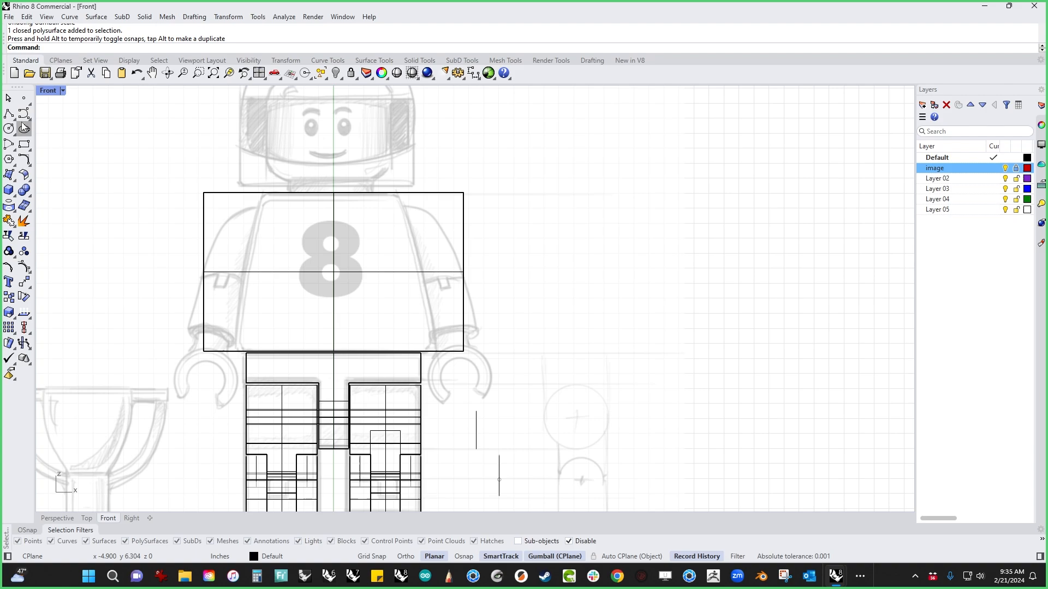
Draw a start-end-point arc along the sketched torso's left edge, running past the block's top and bottom edges.
left_click(14, 154)
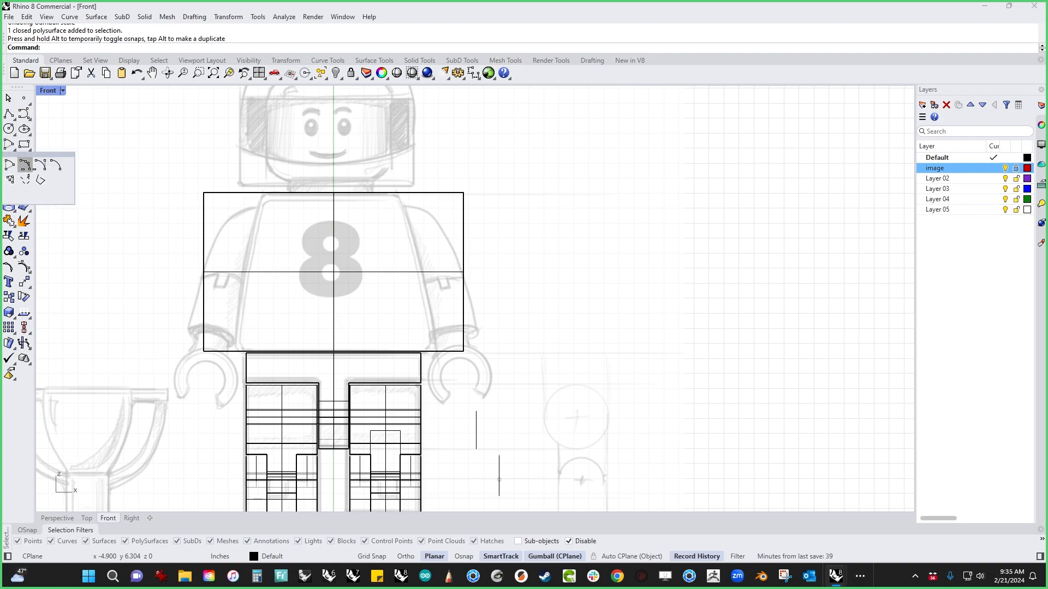
left_click(25, 174)
left_click(264, 179)
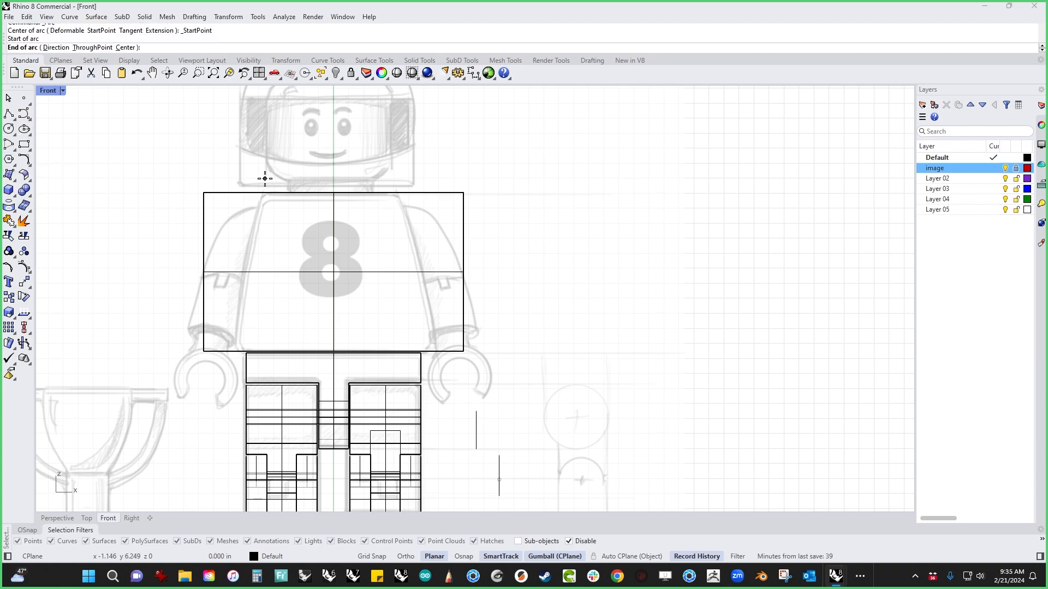
left_click(234, 378)
left_click(244, 276)
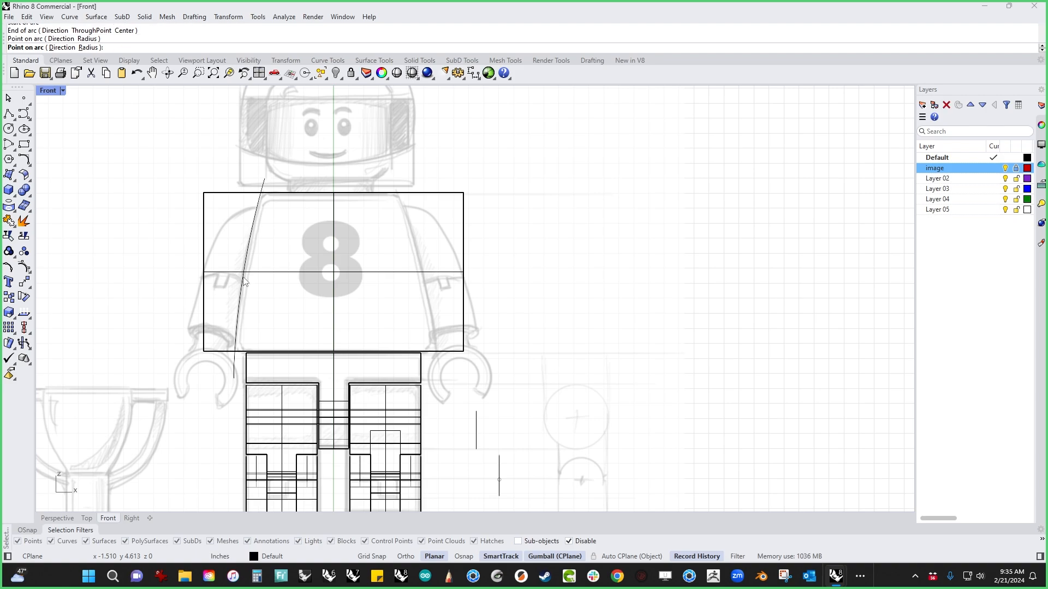
Mirror the torso edge arc to the other side about the vertical centre line of the block, keeping the original.
left_click_drag(294, 155, 249, 187)
type("M")
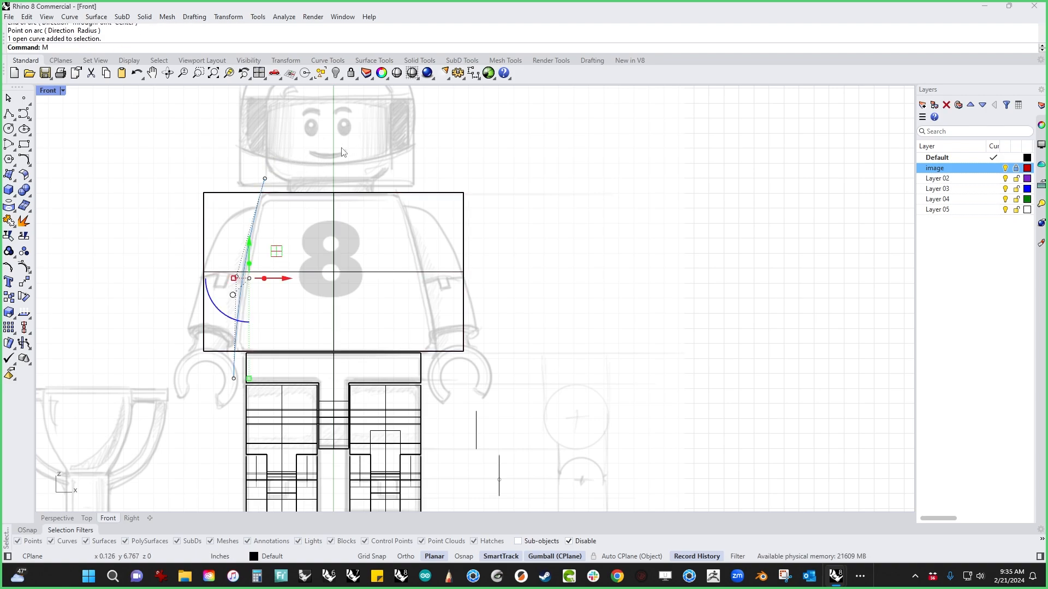
type("I")
key("Return")
left_click(333, 193, "alt")
left_click(336, 160, "shift")
left_click(374, 129)
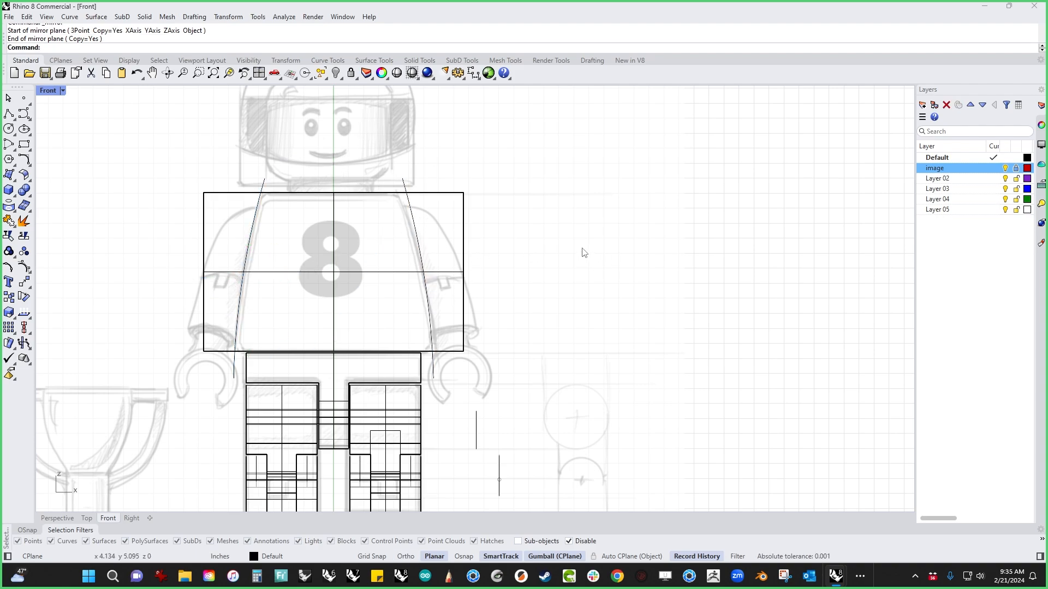
Move both edge arcs out in front of the torso and cut through the block's full depth with them using the gumball.
key("ctrl+F4")
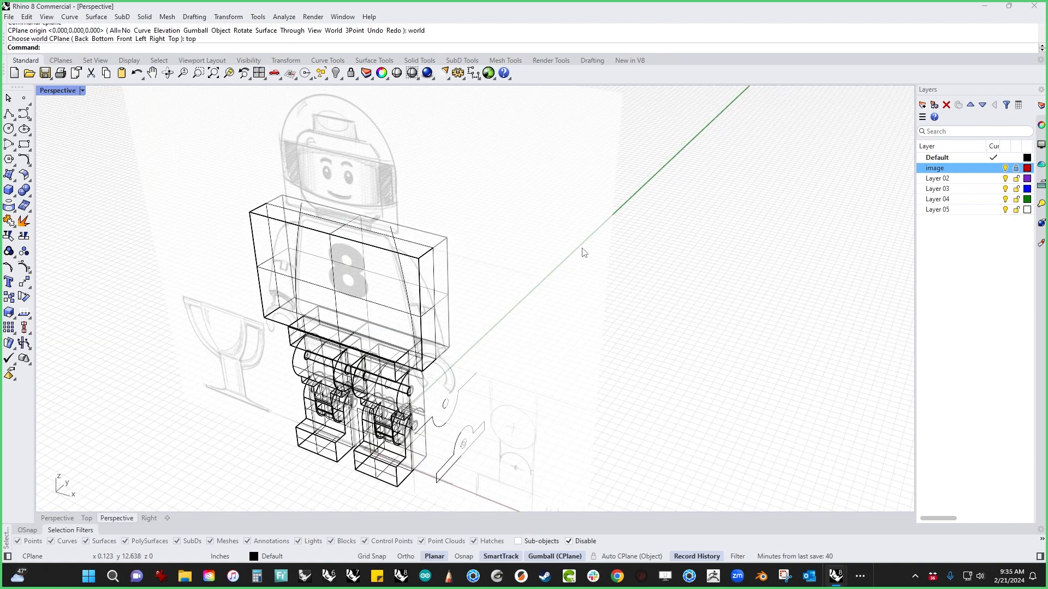
scroll(433, 265, "up", 4)
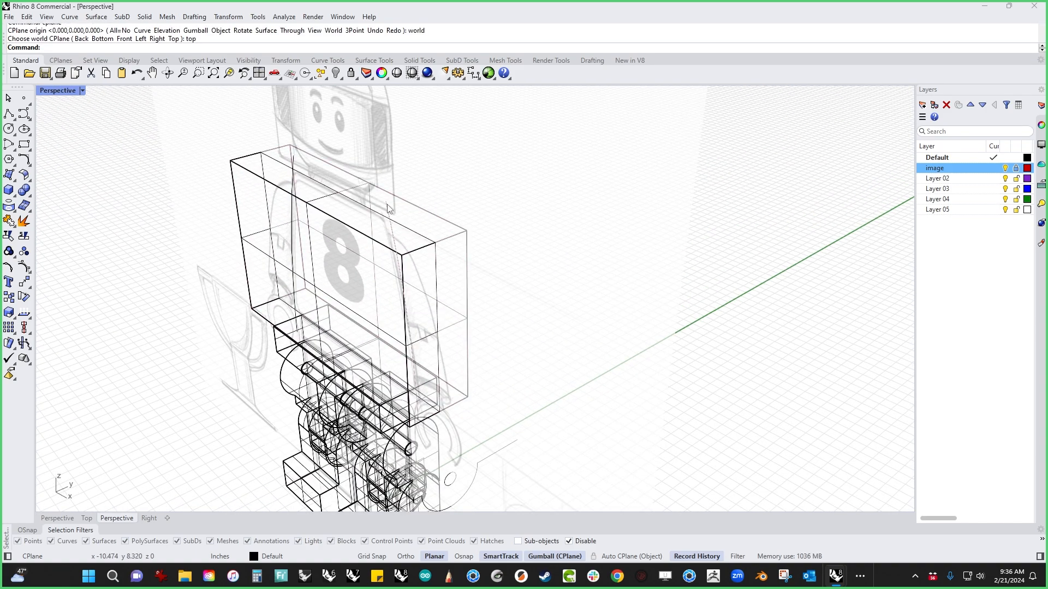
left_click(389, 208)
left_click(297, 164, "shift")
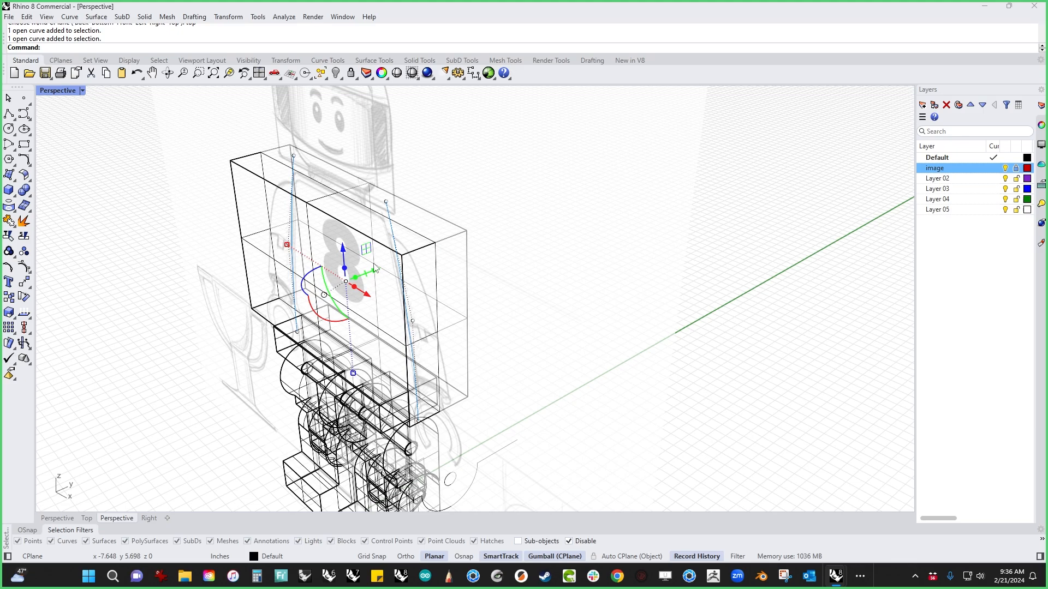
left_click_drag(375, 267, 220, 372)
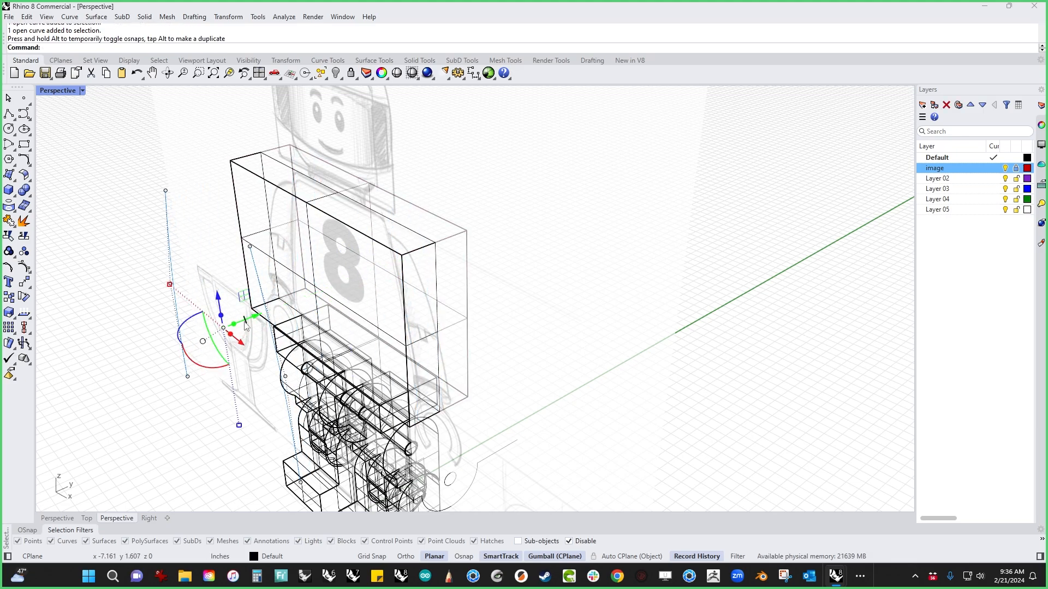
left_click_drag(245, 323, 519, 262)
Delete the two outer side pieces cut from the torso block and check the curved silhouette in the front view.
right_click_drag(519, 392, 609, 337)
left_click(394, 251)
left_click(150, 229, "shift")
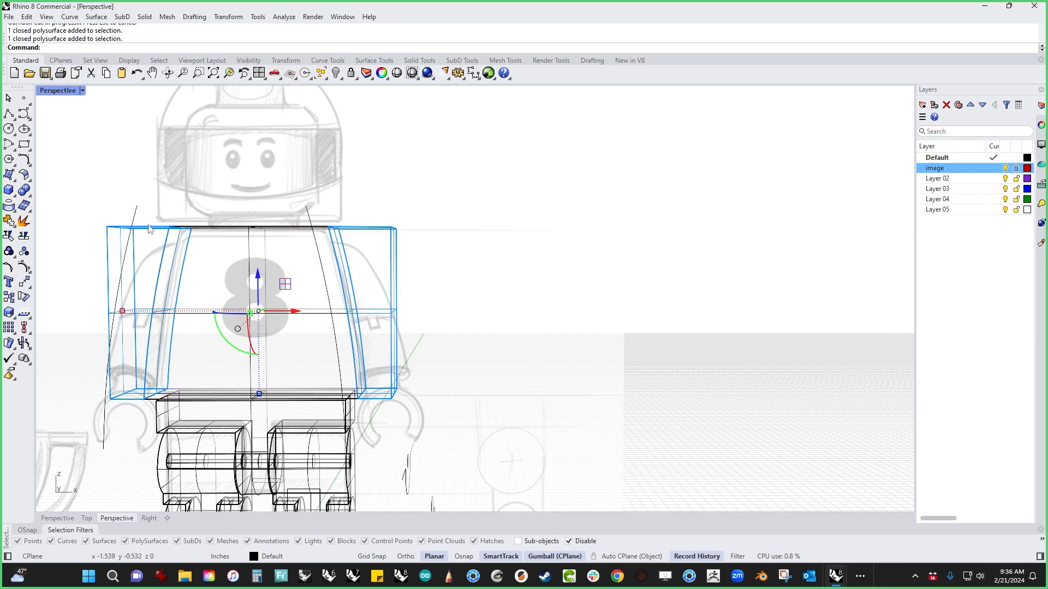
key("Delete")
right_click_drag(405, 267, 485, 318)
key("ctrl+F2")
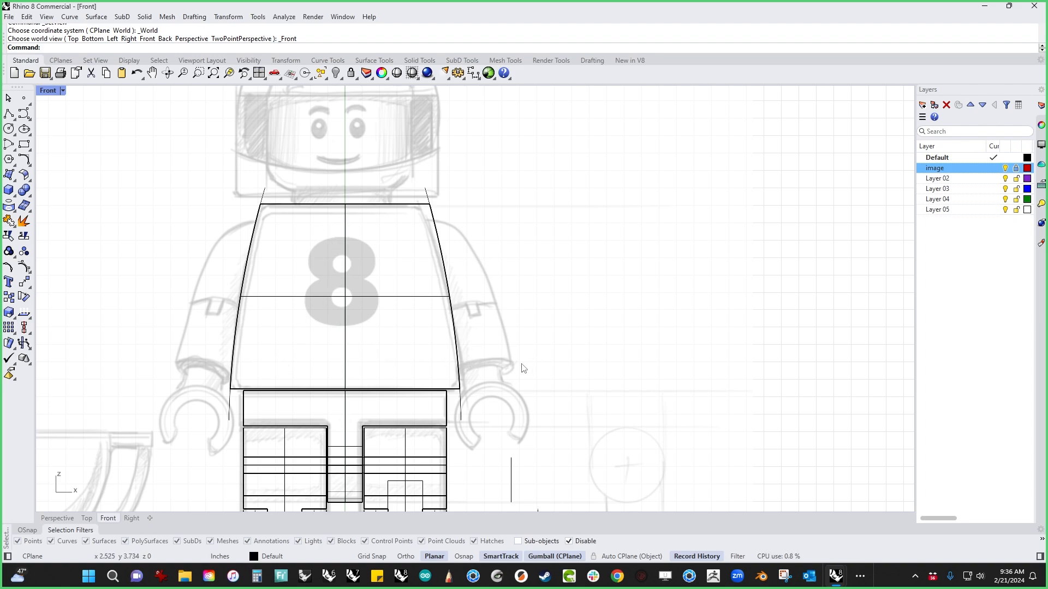
Thicken the torso slightly and symmetrically from front to back in the perspective view.
key("ctrl+F4")
right_click_drag(604, 316, 533, 381, "shift")
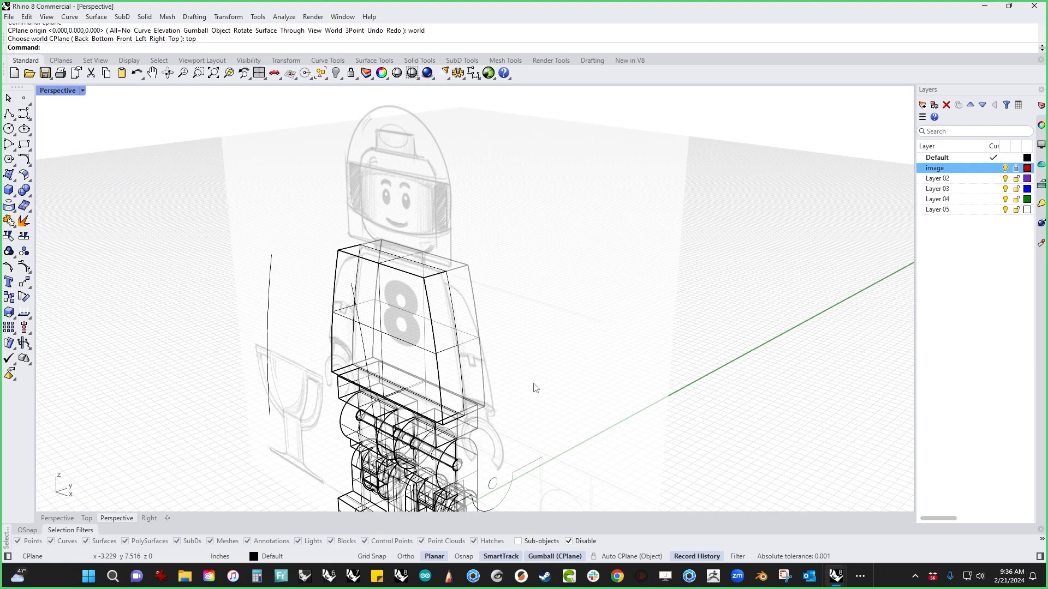
scroll(437, 371, "up", 3)
left_click(396, 351)
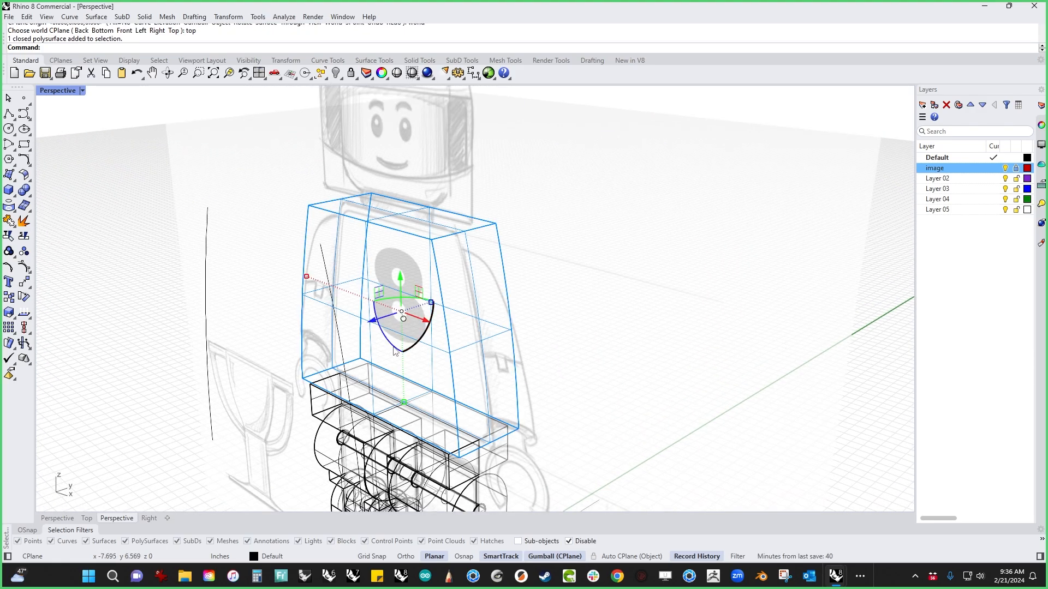
left_click_drag(431, 303, 438, 300)
left_click(565, 295)
Set the perspective view's display mode to Shaded and view the figure from the side.
right_click_drag(549, 391, 557, 378)
middle_click(563, 356)
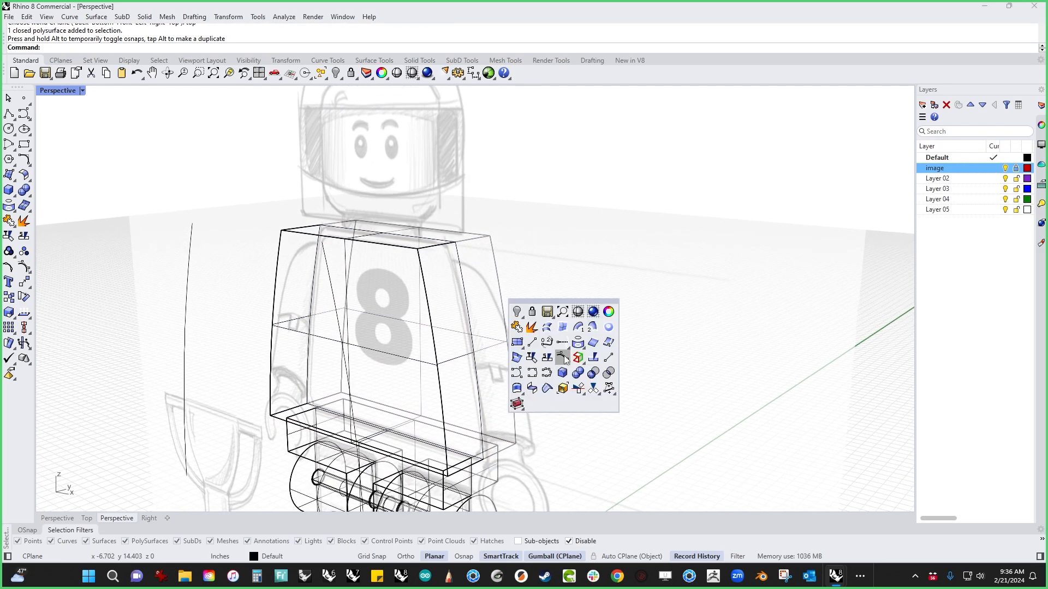
left_click(578, 313)
mouse_move(578, 316)
right_mouse_down()
mouse_move(524, 350)
mouse_move(449, 367)
mouse_move(412, 312)
mouse_move(582, 335)
mouse_move(545, 367)
mouse_move(494, 371)
mouse_move(629, 361)
mouse_move(693, 370)
mouse_move(779, 349)
mouse_move(737, 363)
mouse_move(538, 360)
mouse_move(431, 346)
mouse_move(455, 369)
right_mouse_up()
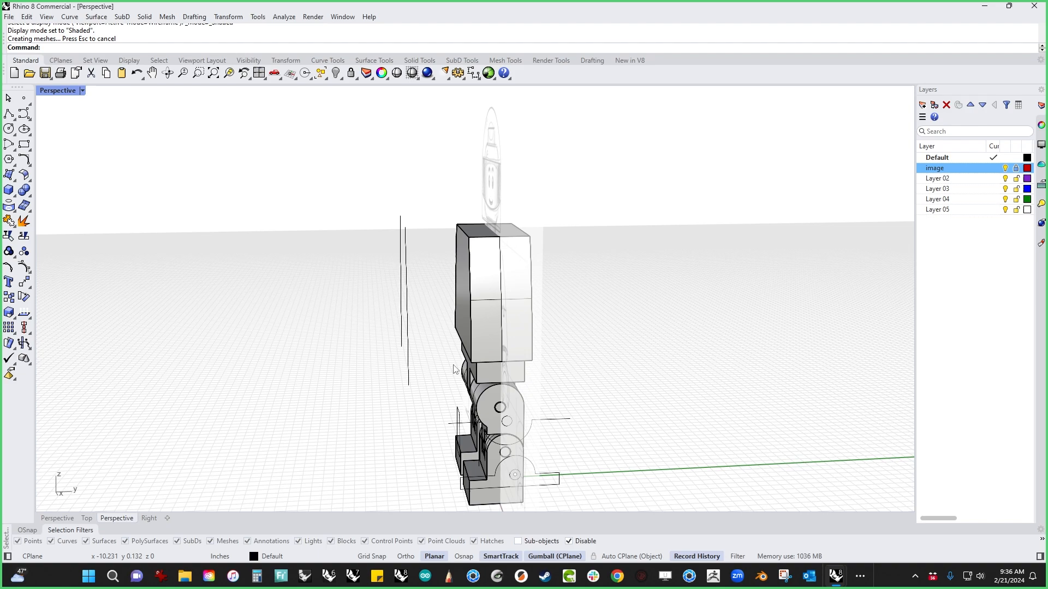
Try tapering the torso's depth in the right view by narrowing its top face, and undo the scaling.
key("ctrl+F2")
key("ctrl+F3")
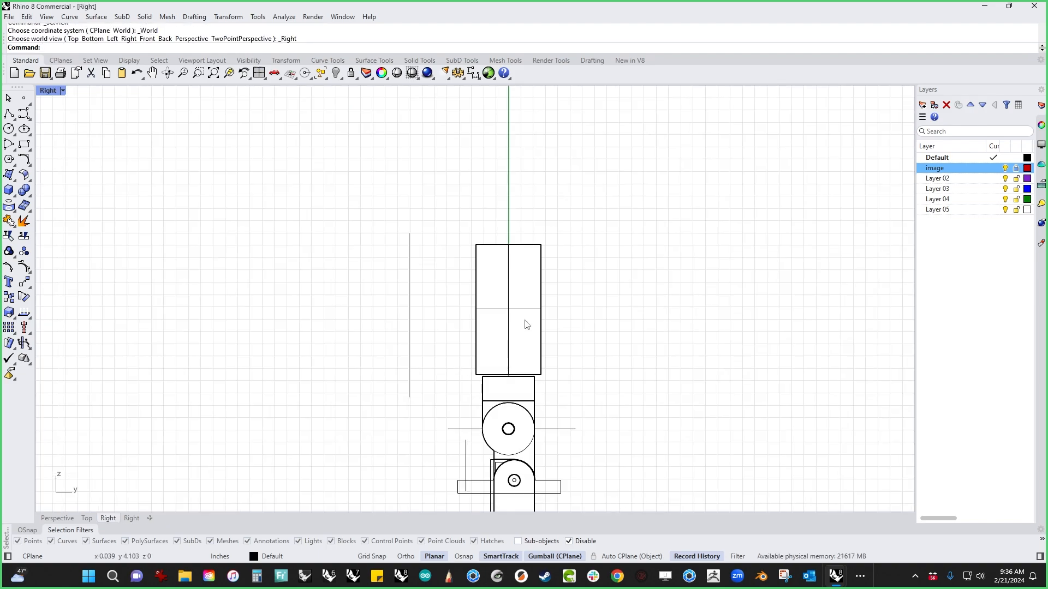
scroll(541, 272, "up", 3)
left_click_drag(363, 168, 631, 242)
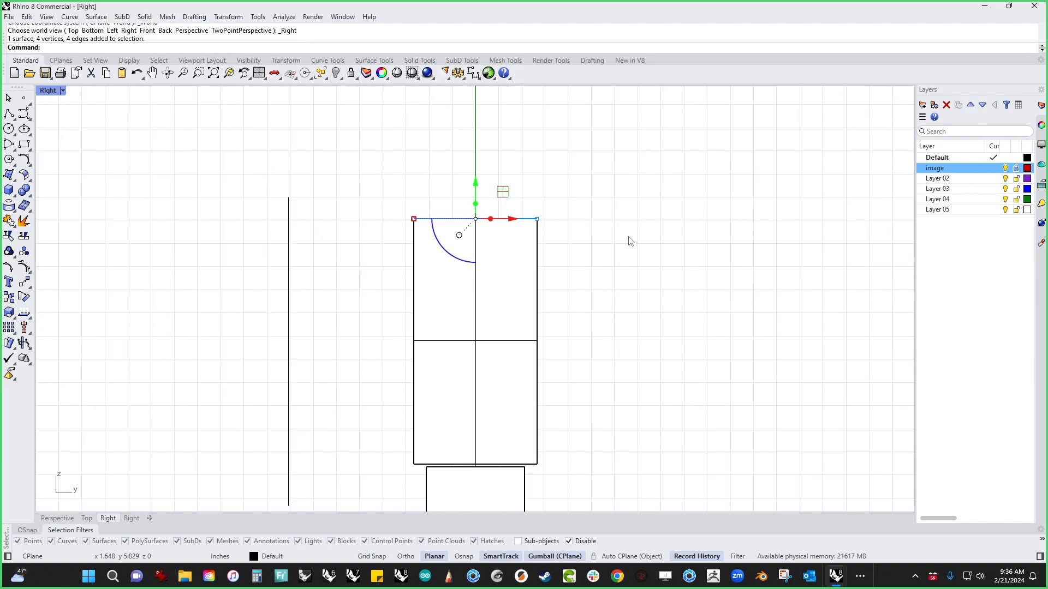
left_click_drag(421, 219, 424, 219)
left_click(600, 265)
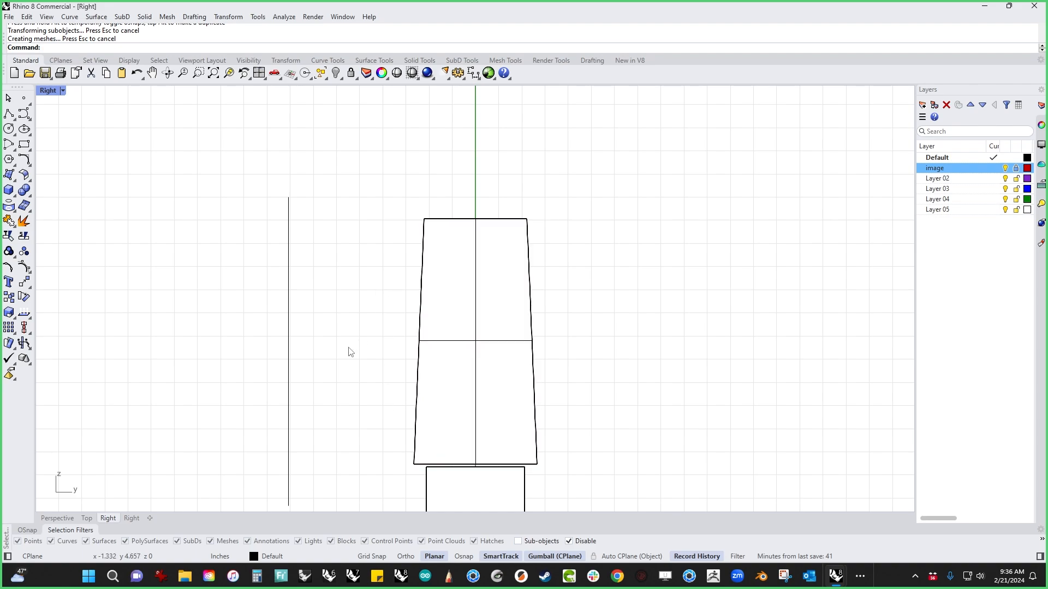
key("ctrl+z")
Deepen the whole torso block symmetrically from front to back in the right view.
left_click(432, 356)
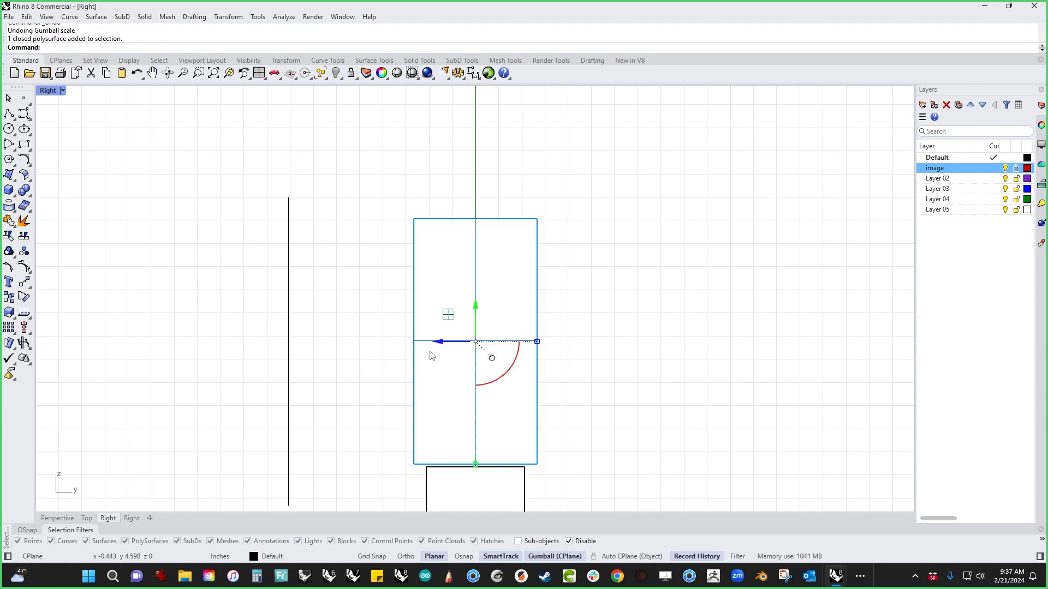
left_click_drag(537, 342, 561, 342)
left_click(630, 364)
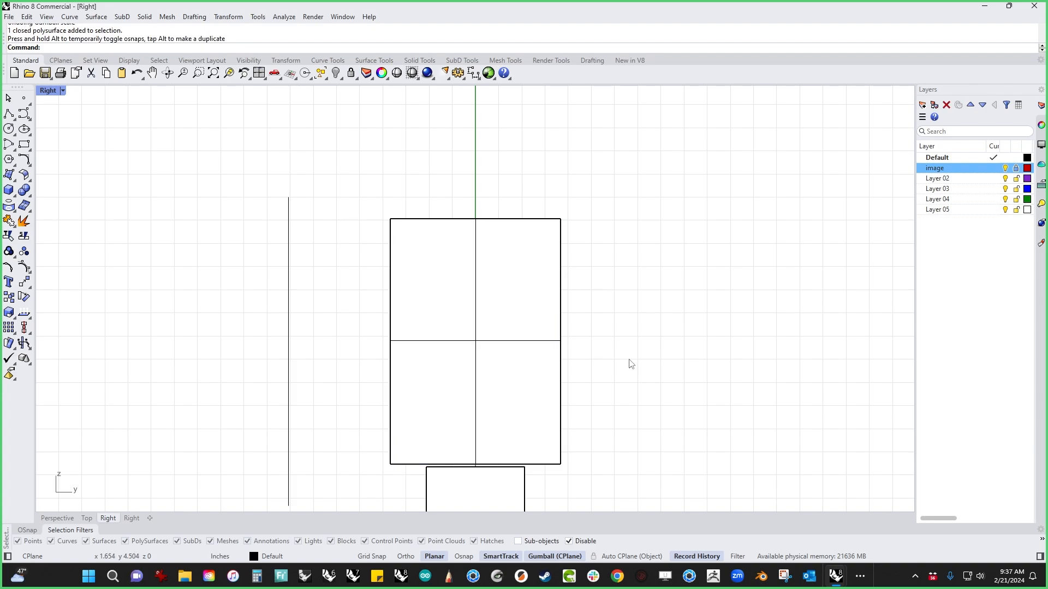
Draw a start-end-point arc just inside the torso's front face, running from above its top edge to below its bottom edge.
left_click(9, 144)
left_click(27, 164)
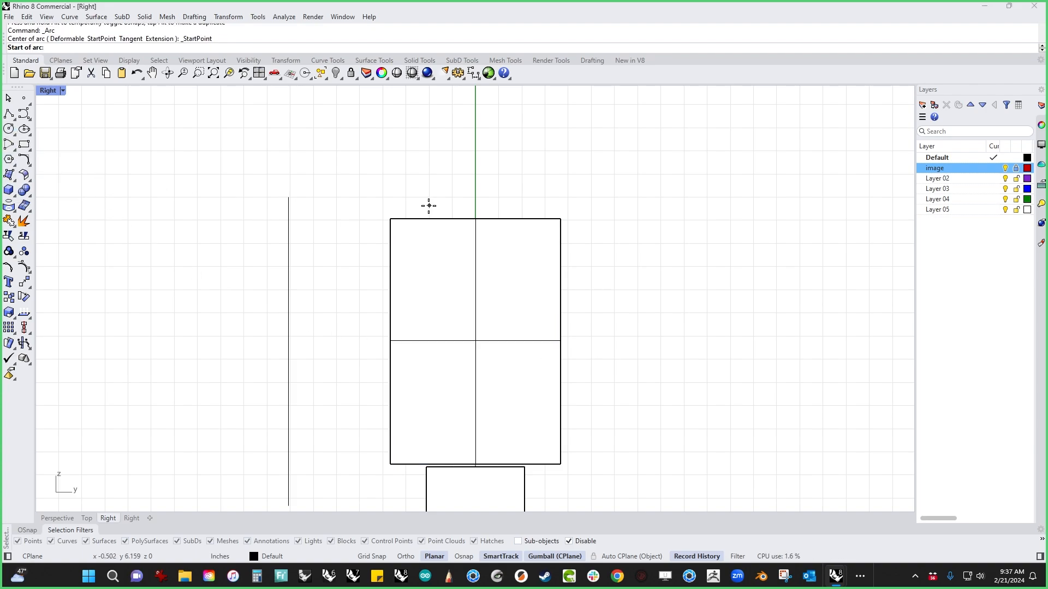
left_click(415, 209)
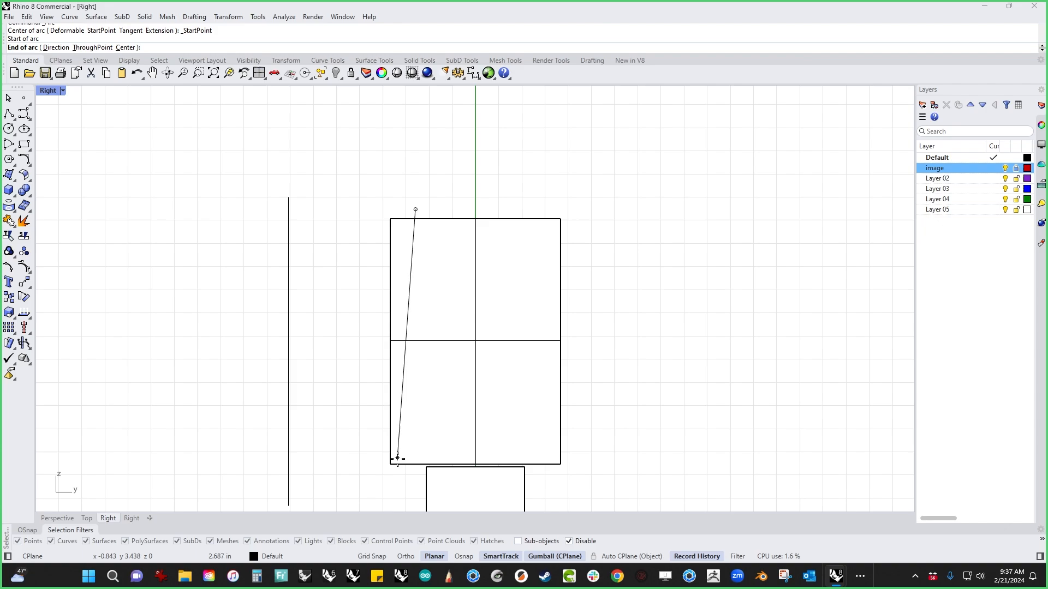
left_click(406, 480)
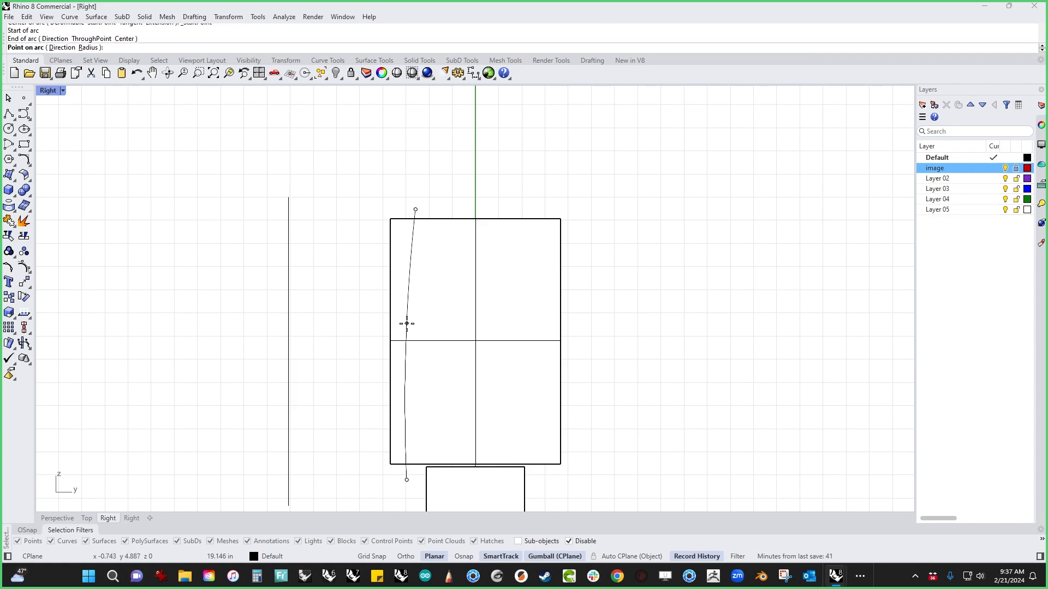
left_click(406, 323)
Mirror the front profile arc to the torso's back about the vertical centre line in the right view.
left_click_drag(442, 192, 395, 224)
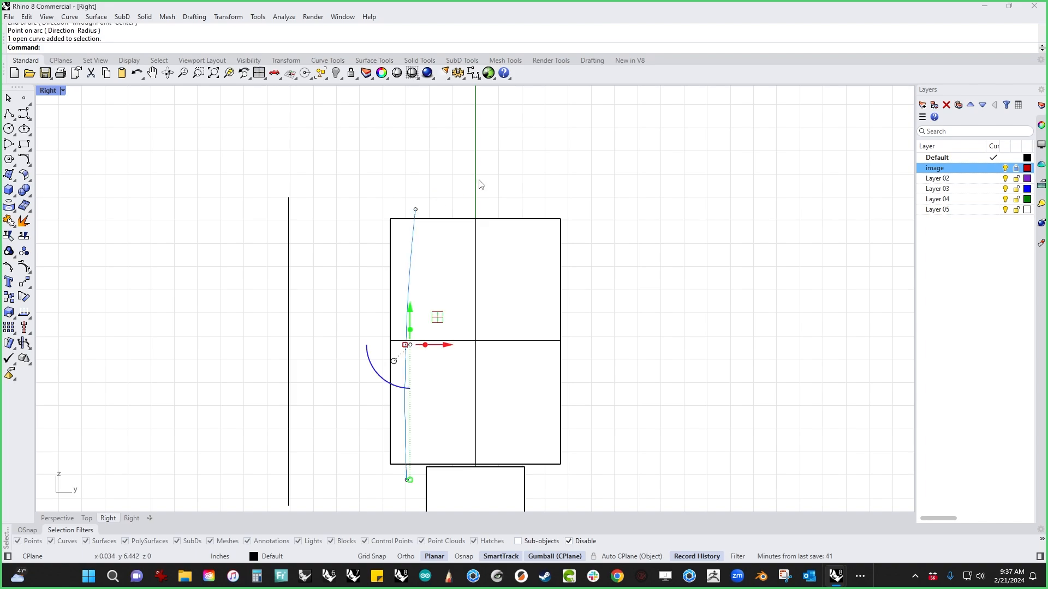
type("m")
key("Return")
left_click(475, 218, "alt")
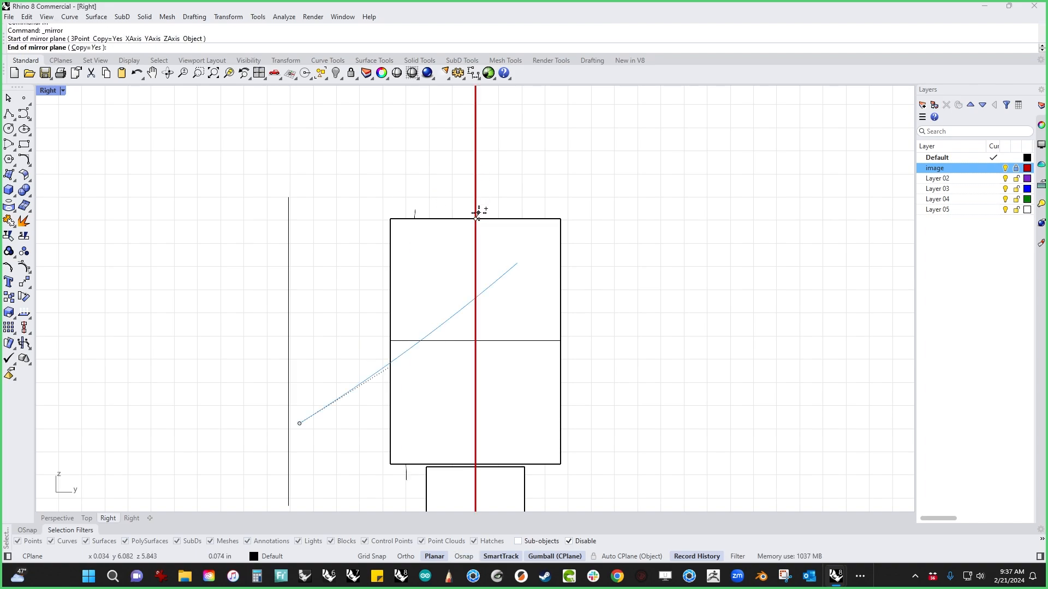
left_click(476, 178)
left_click(585, 174)
Move the front and back profile arcs out beside the torso and cut through the block's full width with them.
left_click_drag(575, 181, 382, 219)
key("F4")
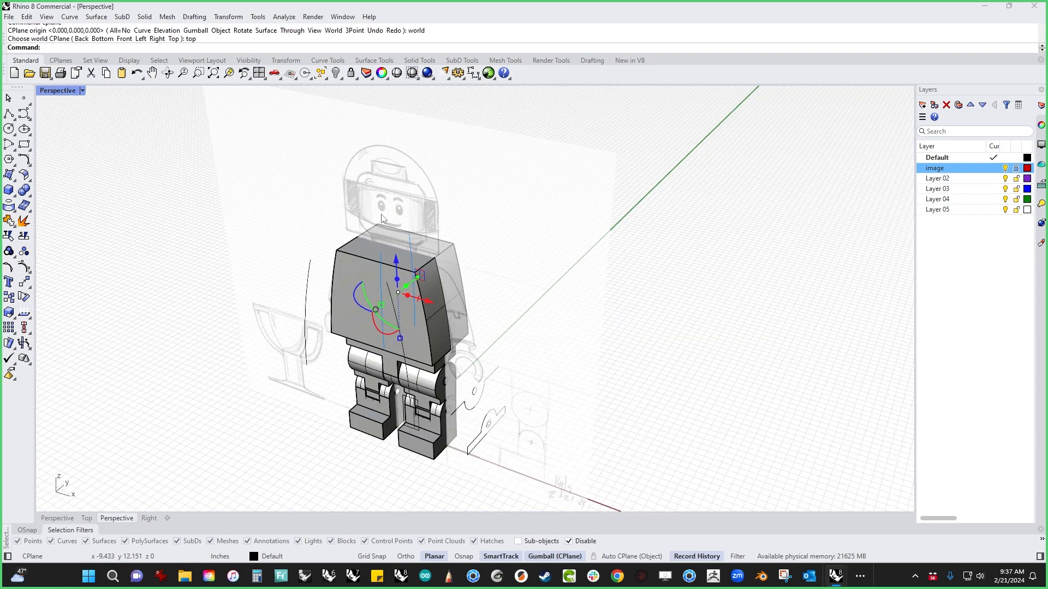
right_click_drag(380, 317, 428, 289)
scroll(429, 289, "up", 5)
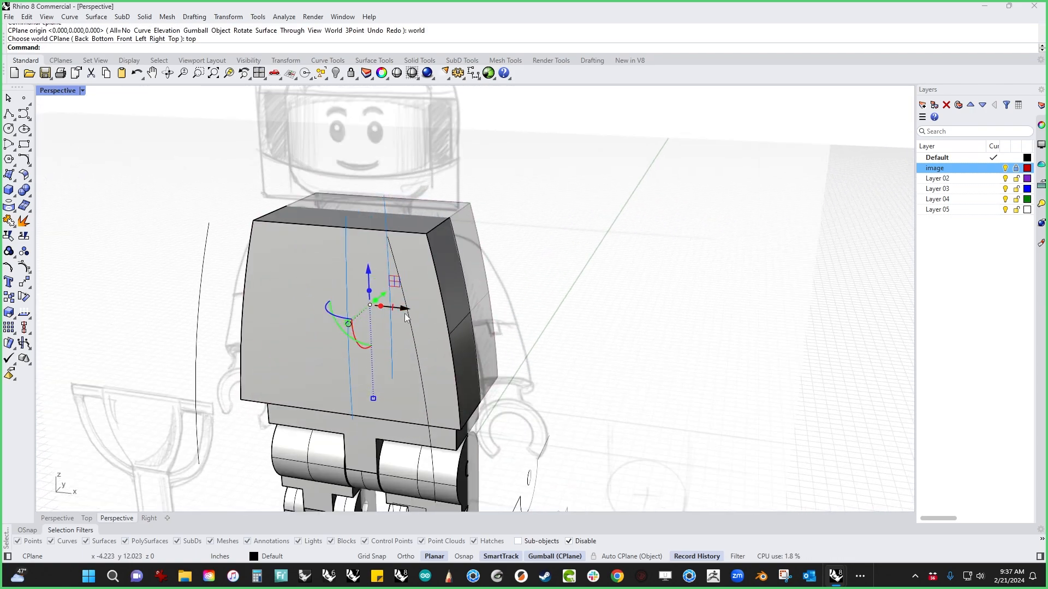
left_click_drag(404, 313, 126, 318)
Delete the outer front and back pieces cut from the torso block and check the result in the front view.
right_click_drag(655, 262, 510, 272)
left_click(465, 187)
left_click(608, 172, "shift")
key("Delete")
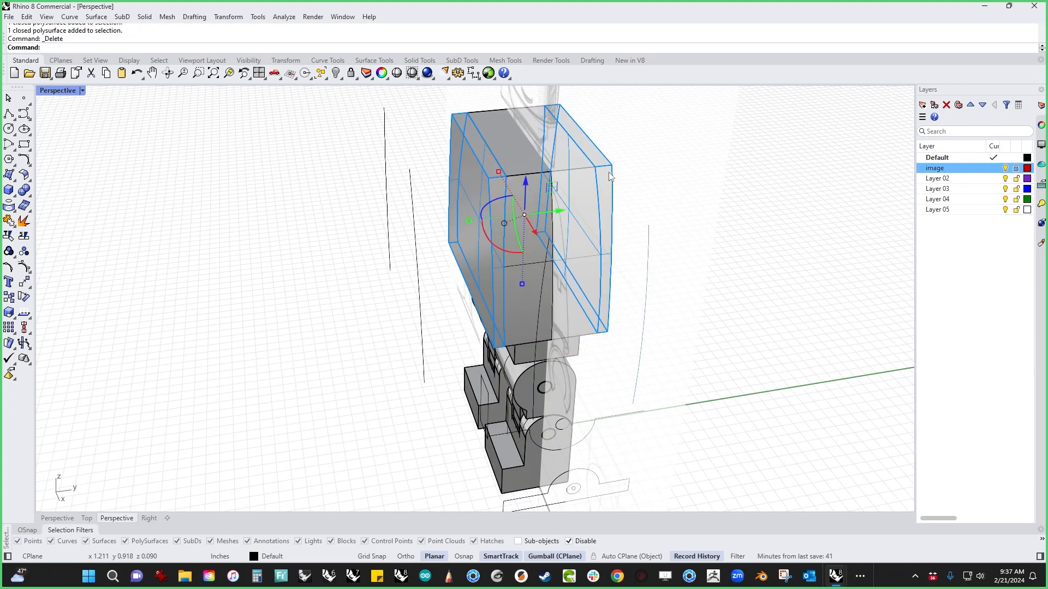
right_click_drag(612, 176, 279, 321)
scroll(188, 286, "up", 5)
key("ctrl+F2")
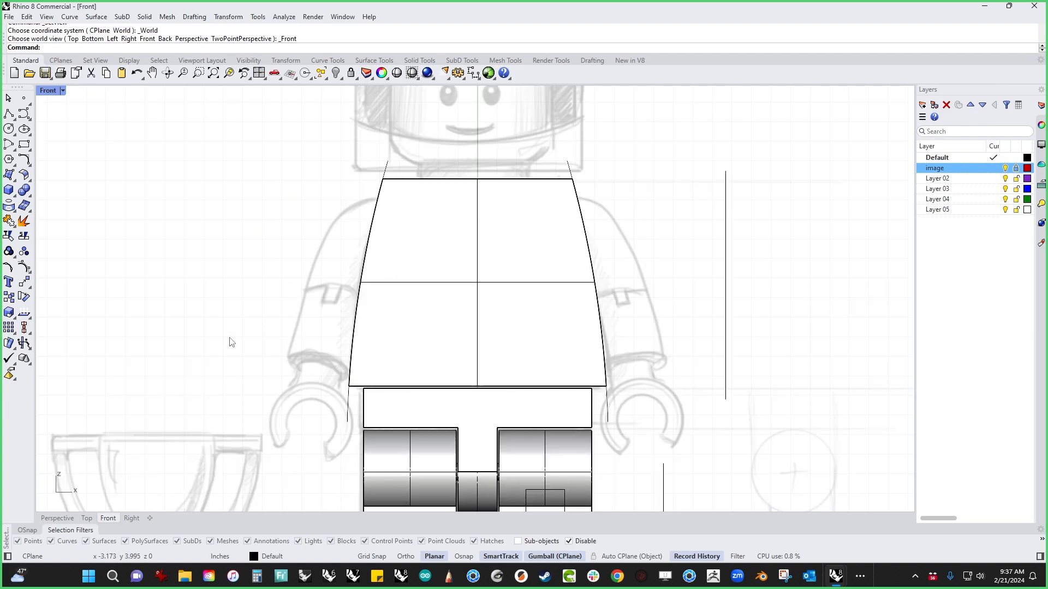
Narrow the torso's top face symmetrically from front to back in the right view, and return to the perspective view.
key("ctrl+F3")
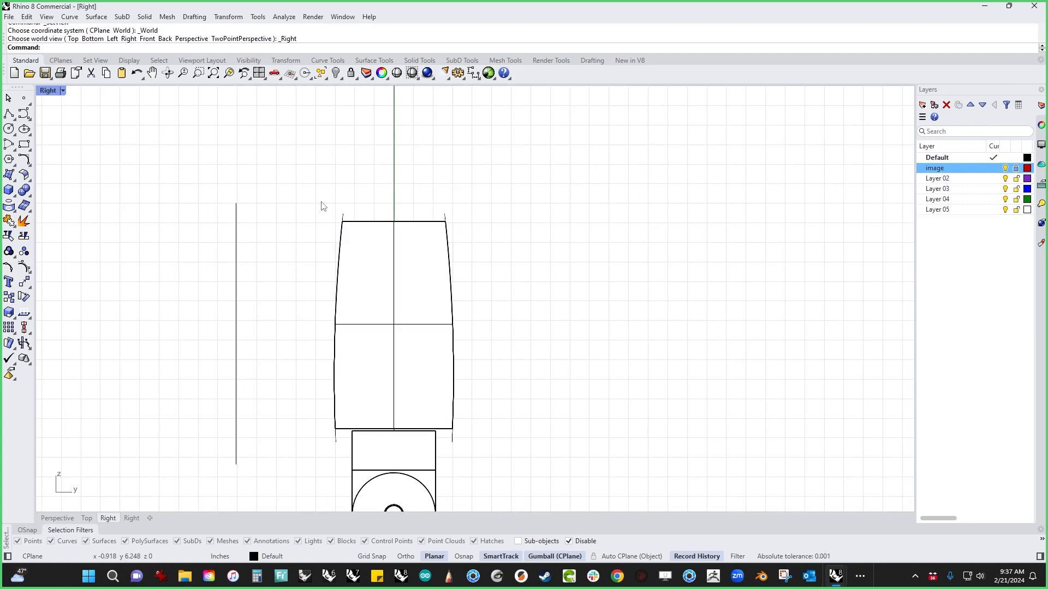
left_click_drag(319, 190, 573, 249)
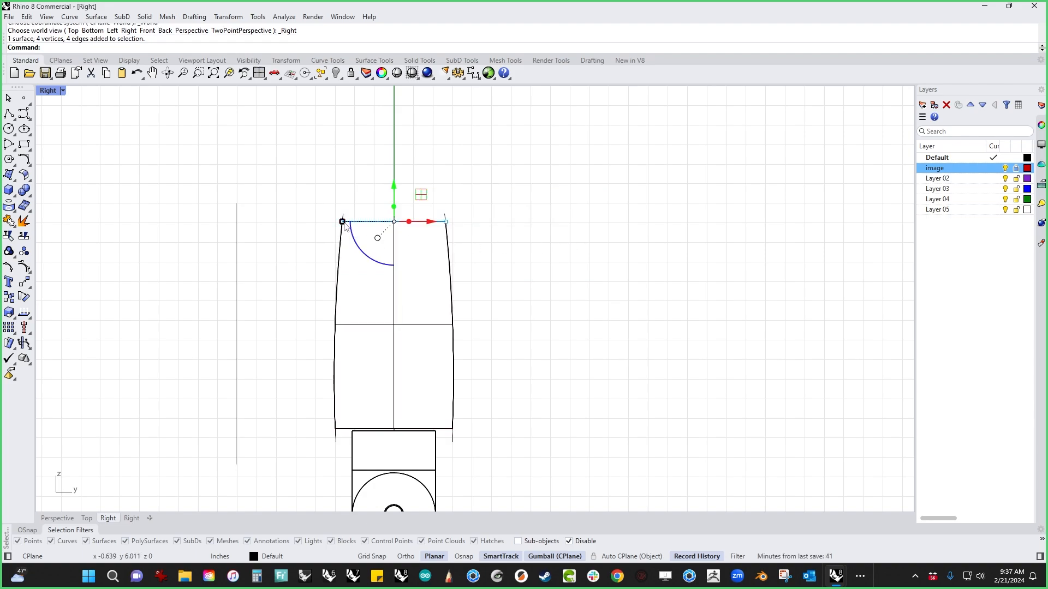
left_click_drag(343, 222, 351, 222)
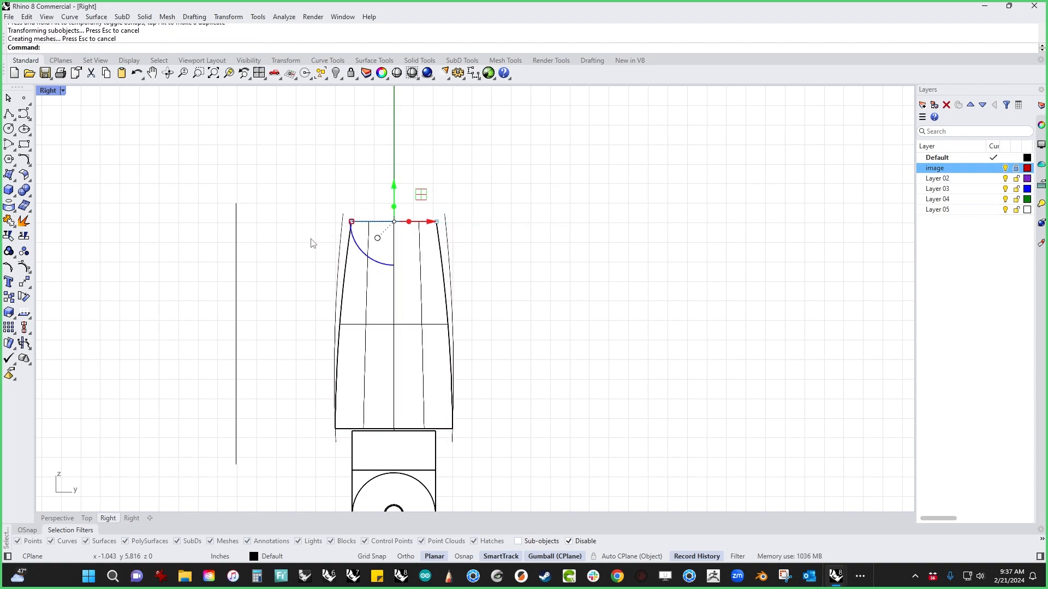
left_click(276, 273)
key("ctrl+F4")
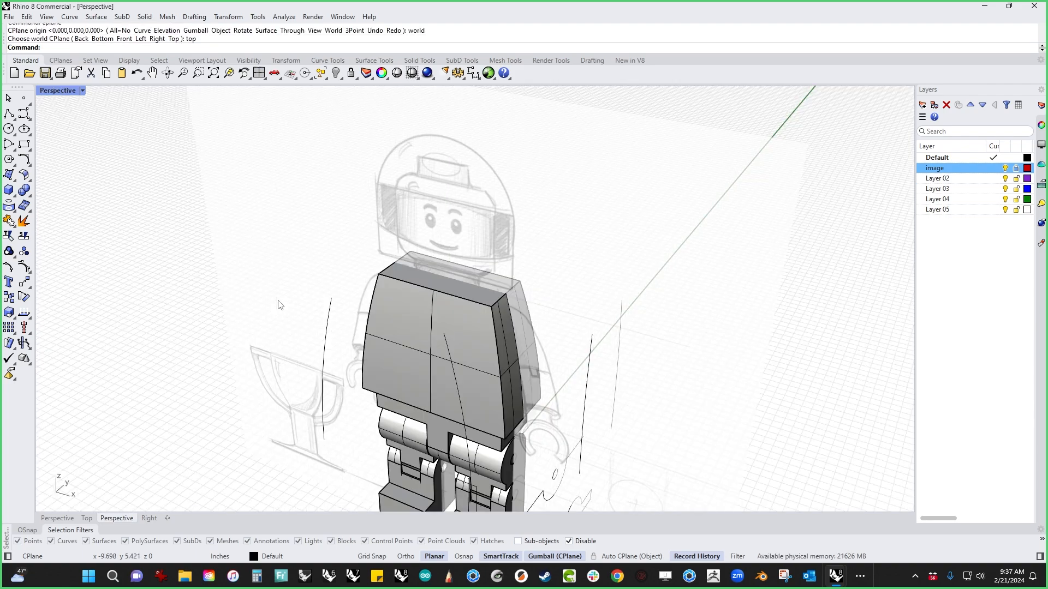
right_click_drag(489, 387, 507, 370)
scroll(503, 363, "up", 5)
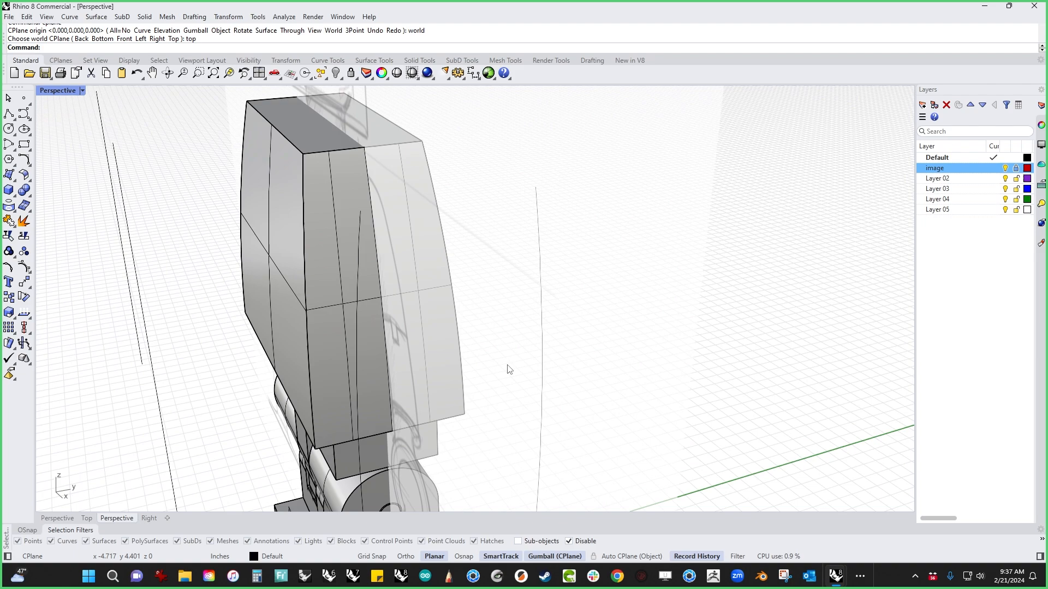
Undo the last scaling of the torso's top face and narrow the face from front to back again in the perspective view.
key("ctrl+z")
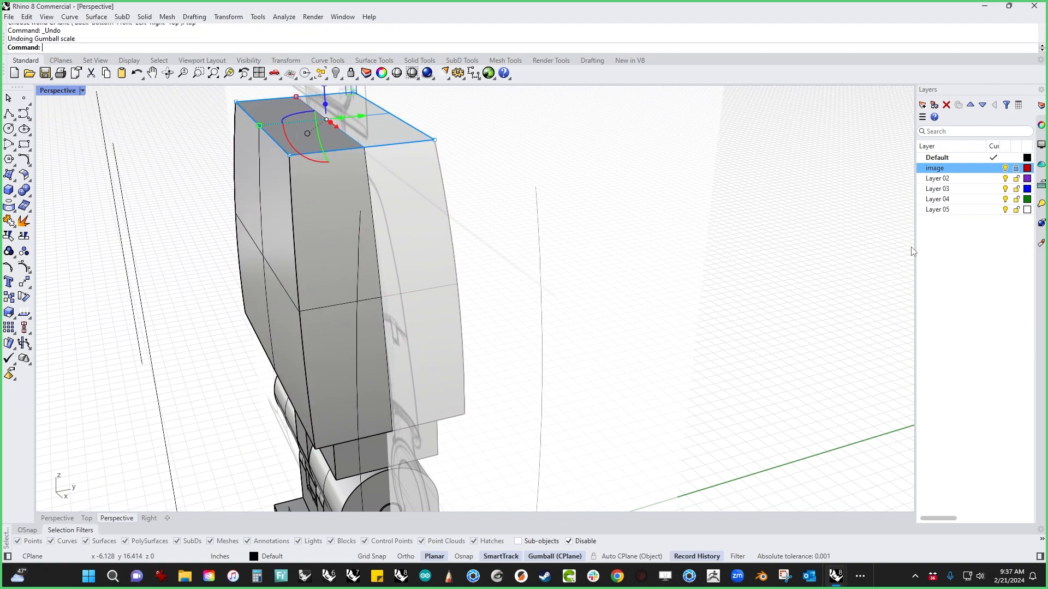
right_click_drag(653, 367, 378, 304)
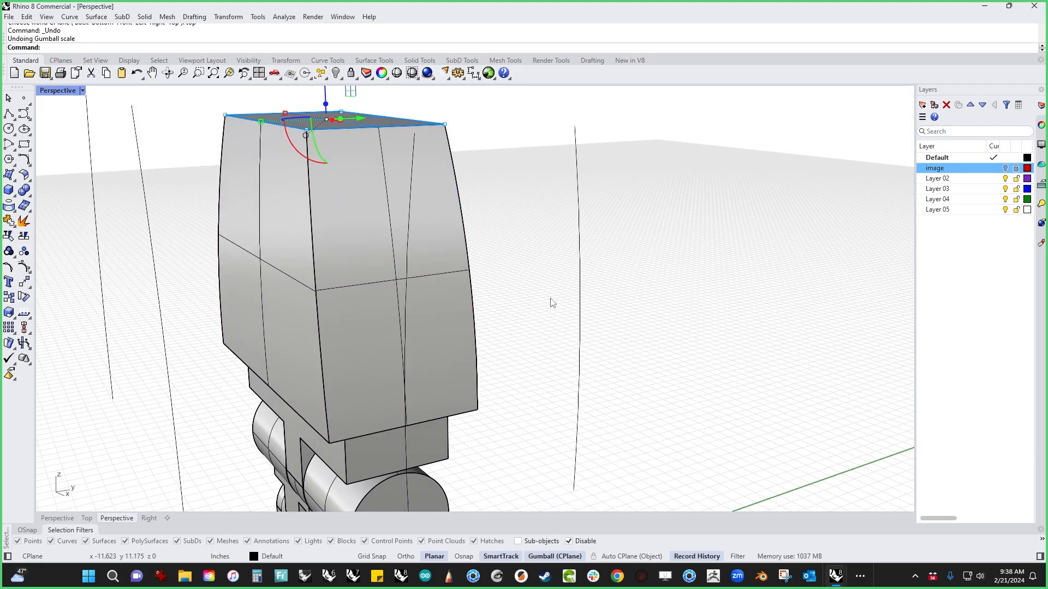
right_click_drag(552, 303, 501, 364)
left_click_drag(218, 189, 238, 188)
key("Escape")
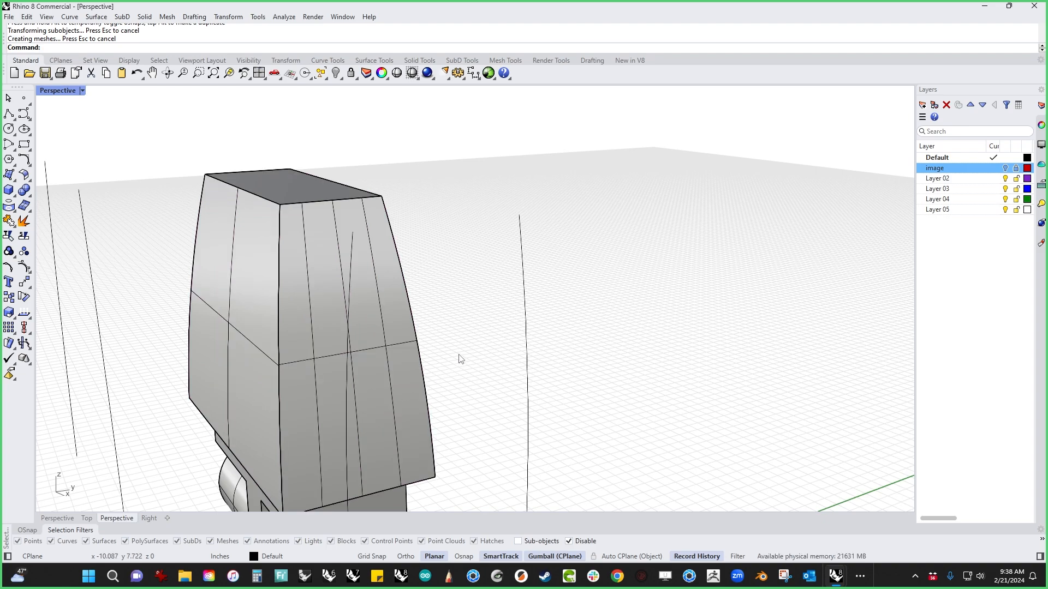
Examine the torso's curved side face and its isocurves from several angles.
left_click(371, 368, "ctrl+shift")
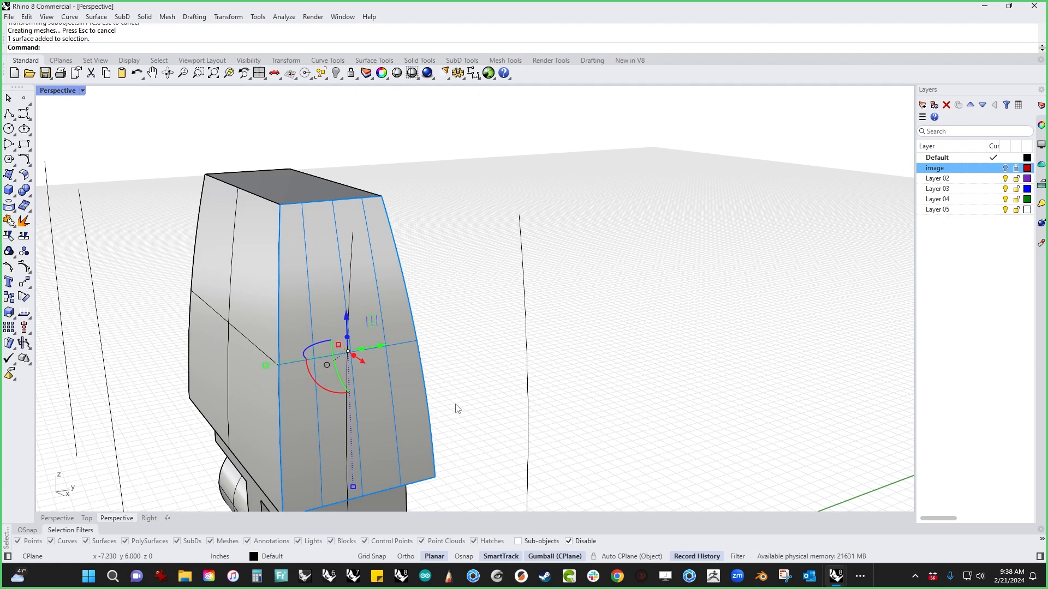
right_click_drag(454, 409, 497, 368)
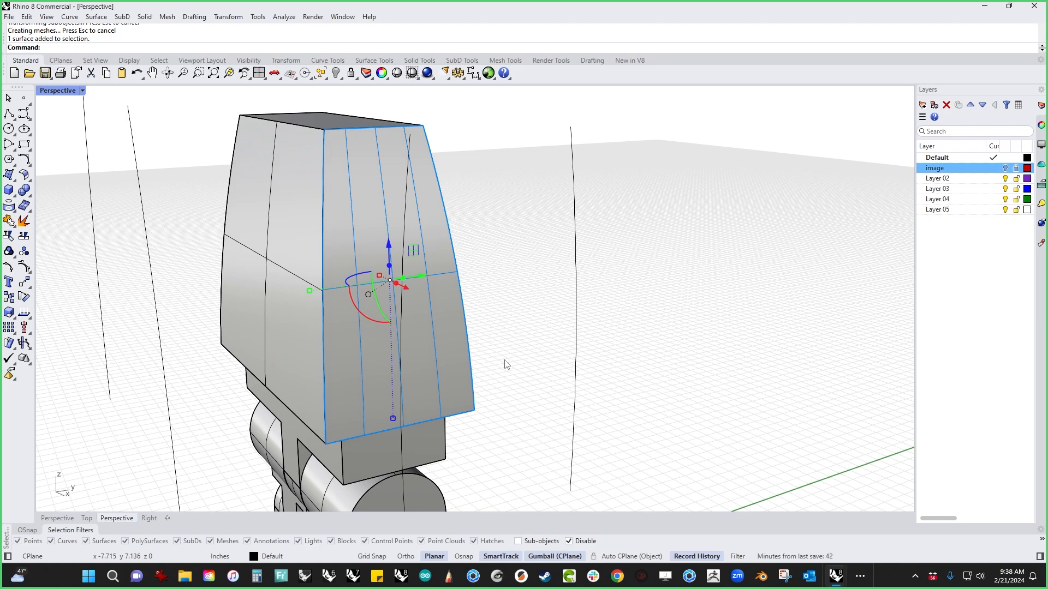
key("Escape")
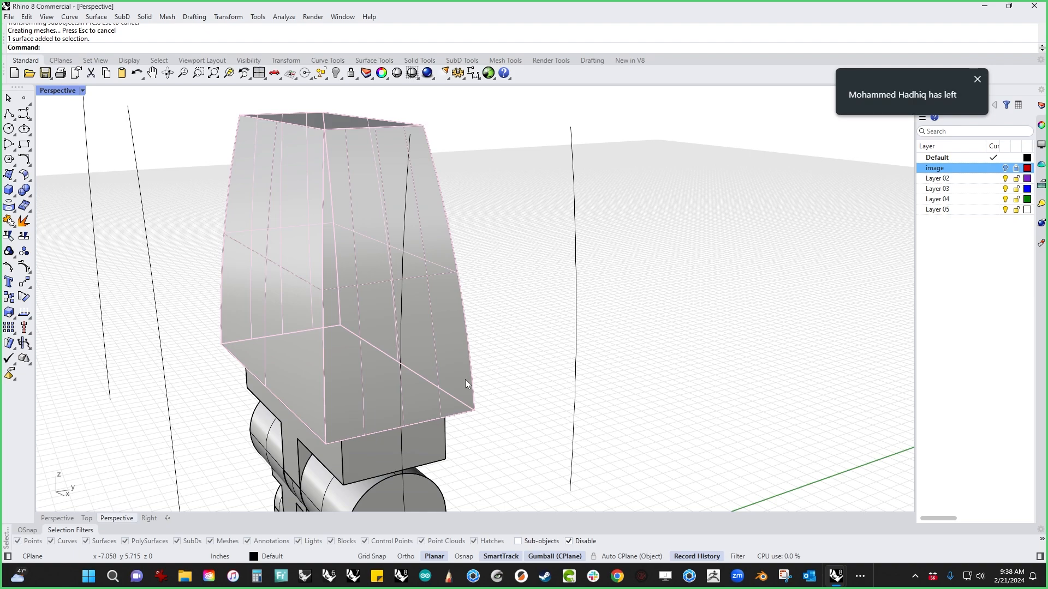
left_click(538, 356)
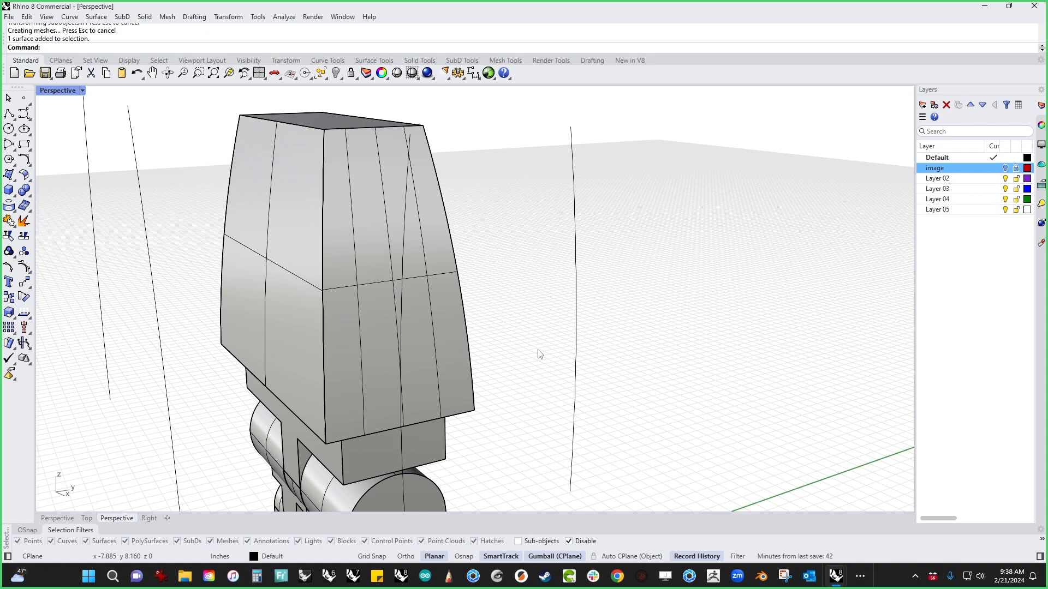
scroll(539, 355, "down", 5)
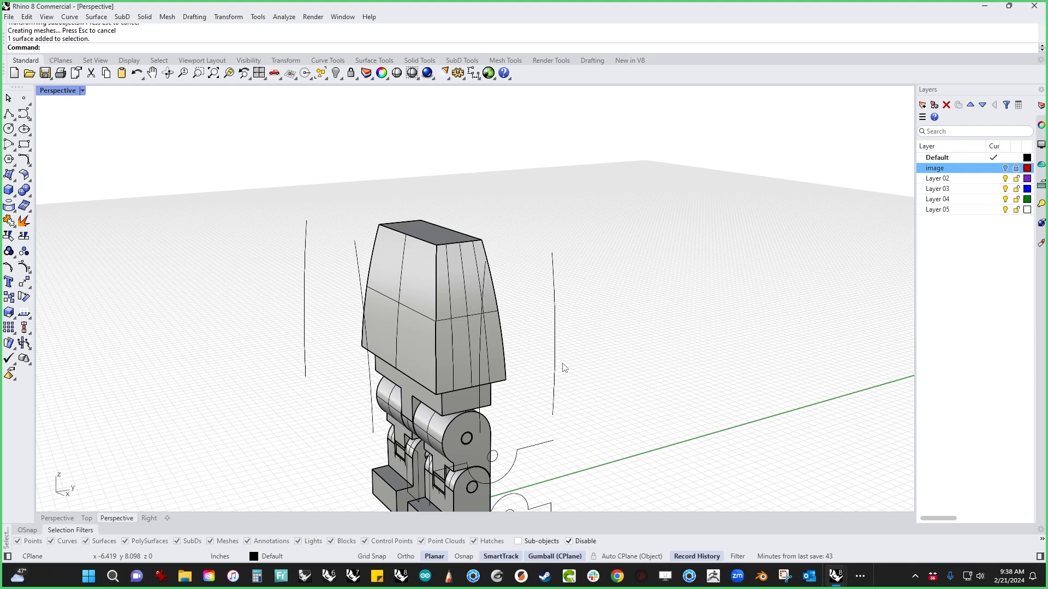
right_click_drag(542, 402, 672, 388, "shift")
Draw a horizontal degree-3 straight line beside the torso in the front view.
key("ctrl+F2")
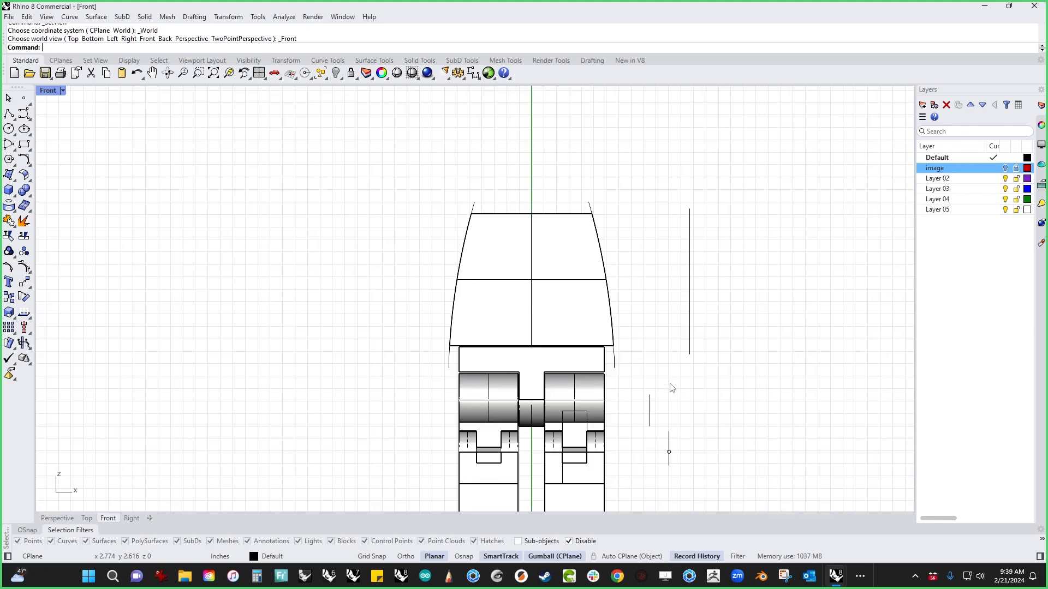
right_click_drag(99, 263, 161, 272)
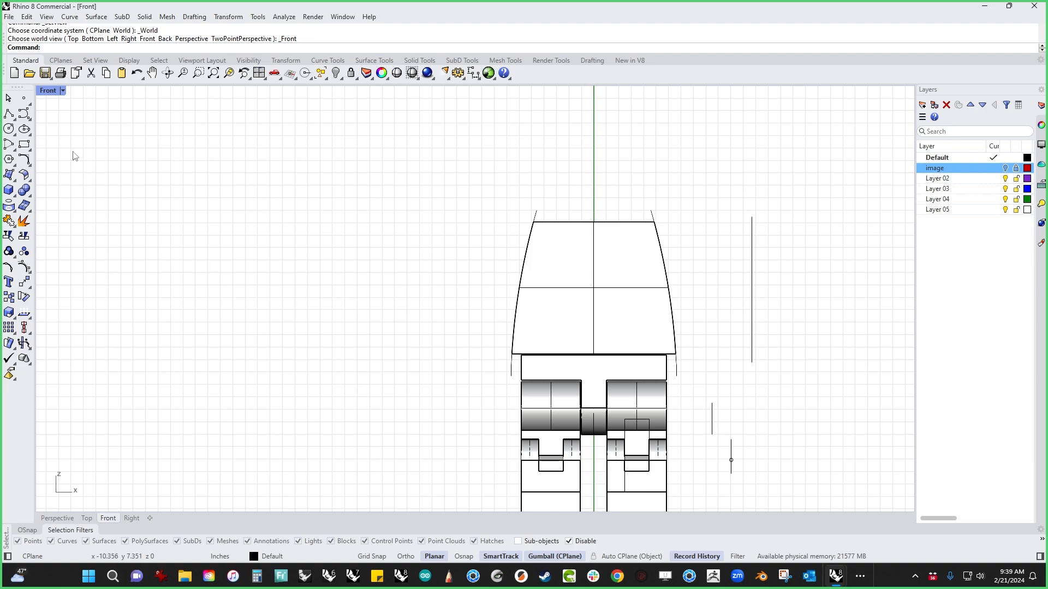
left_click(9, 114)
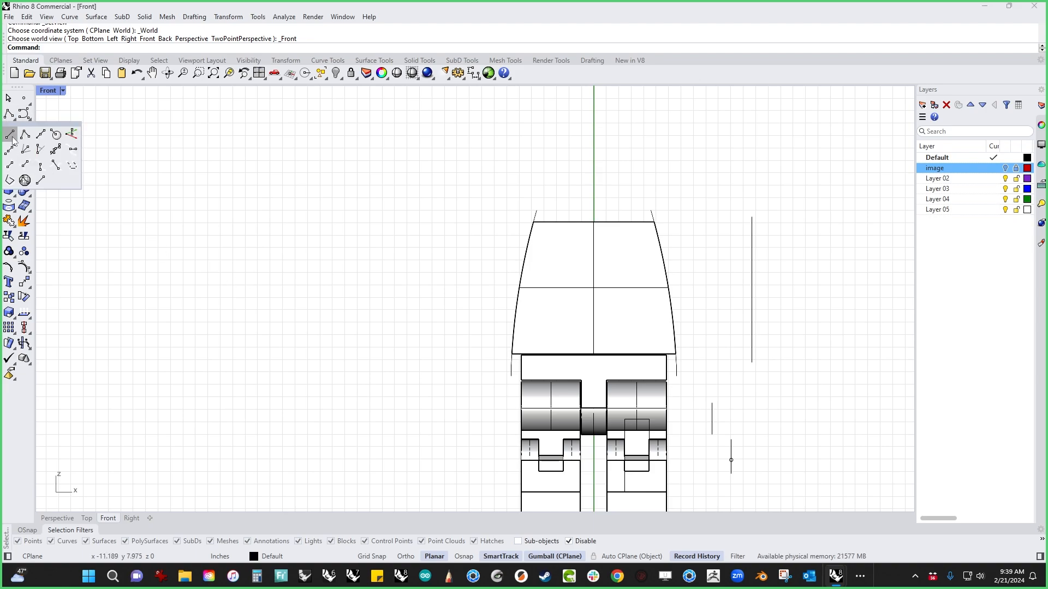
left_click(25, 134)
left_click(149, 240)
left_click(398, 236, "shift")
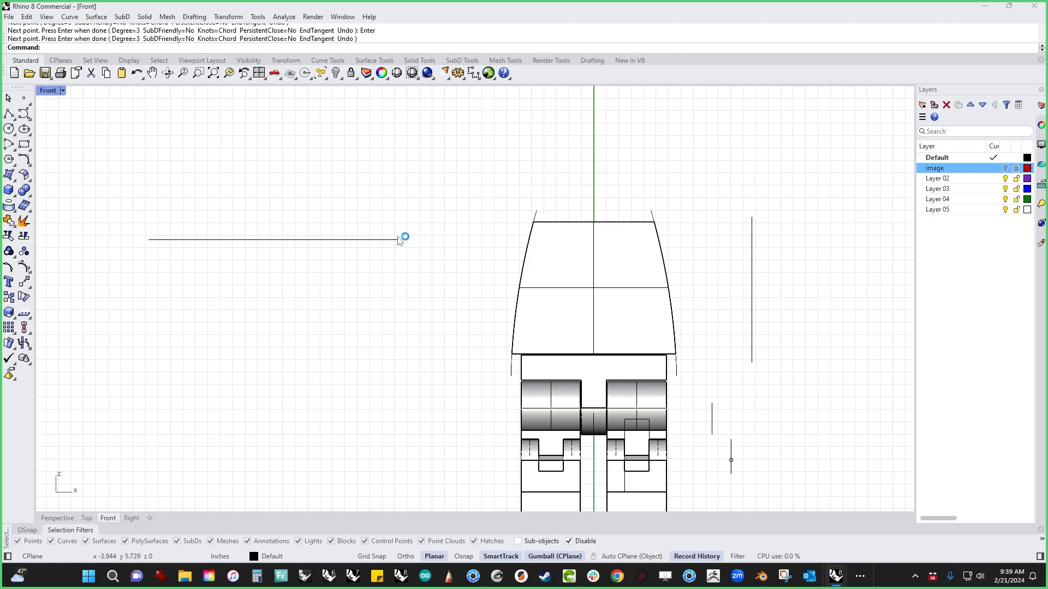
right_click(402, 236)
key("Escape")
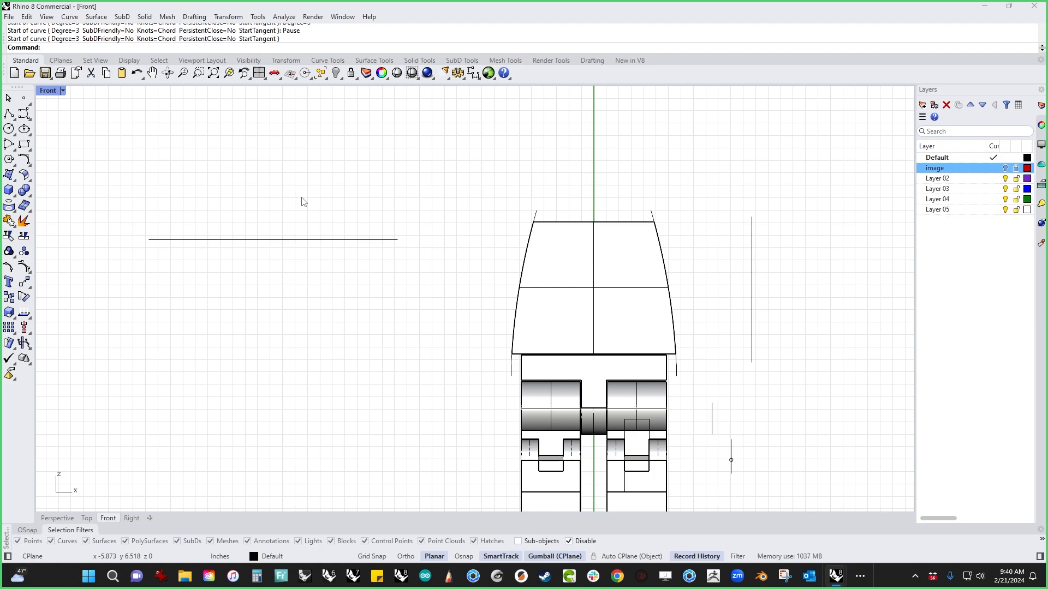
Inspect the degree-3 line's control points with the Gumball off, and delete the line.
left_click_drag(303, 199, 285, 294)
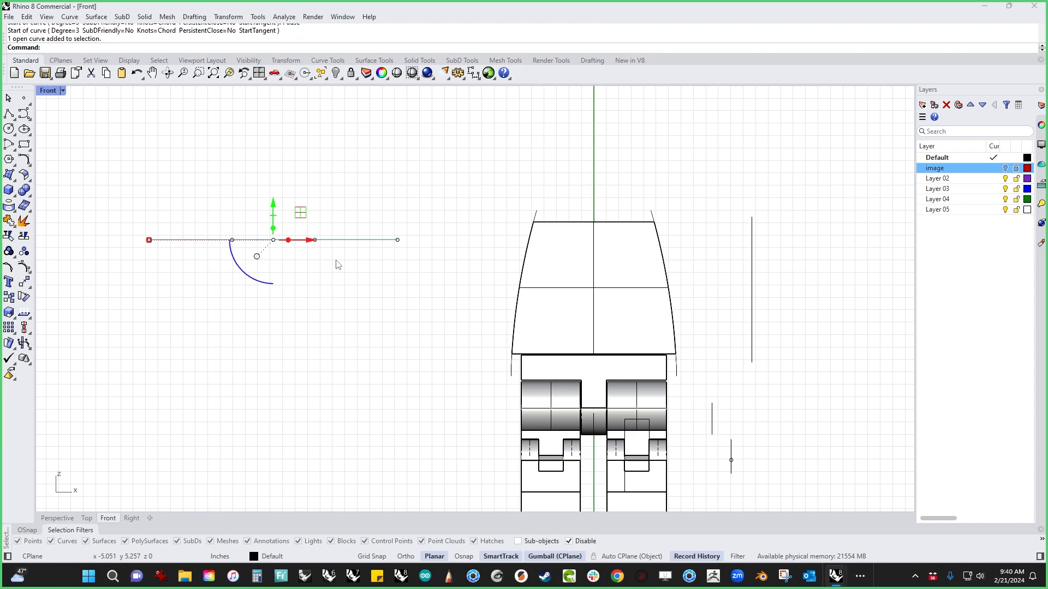
left_click(562, 562)
right_click_drag(236, 288, 229, 299)
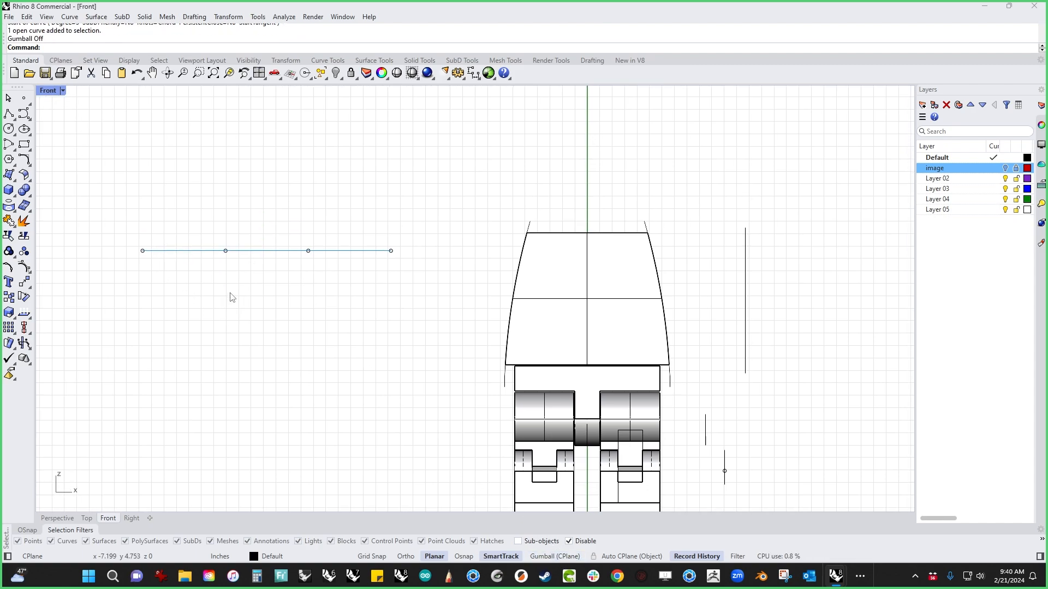
left_click(236, 270)
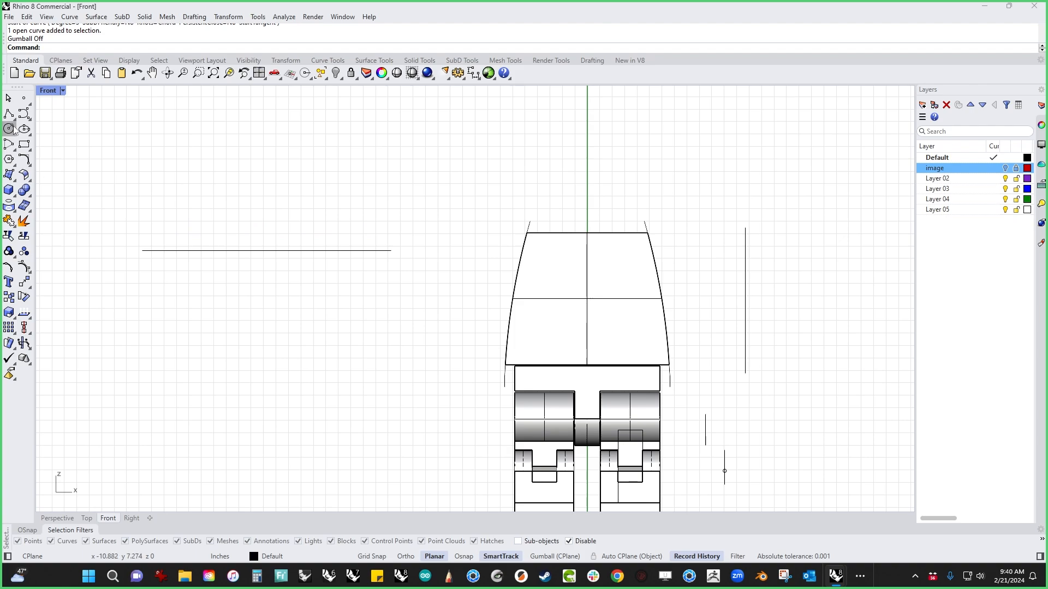
left_click(219, 250)
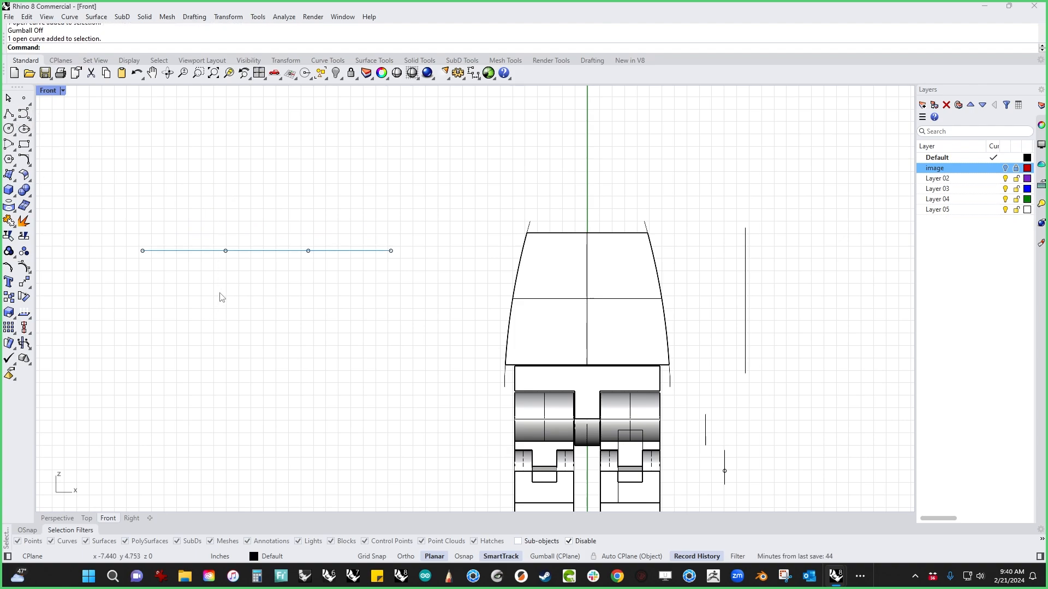
key("Delete")
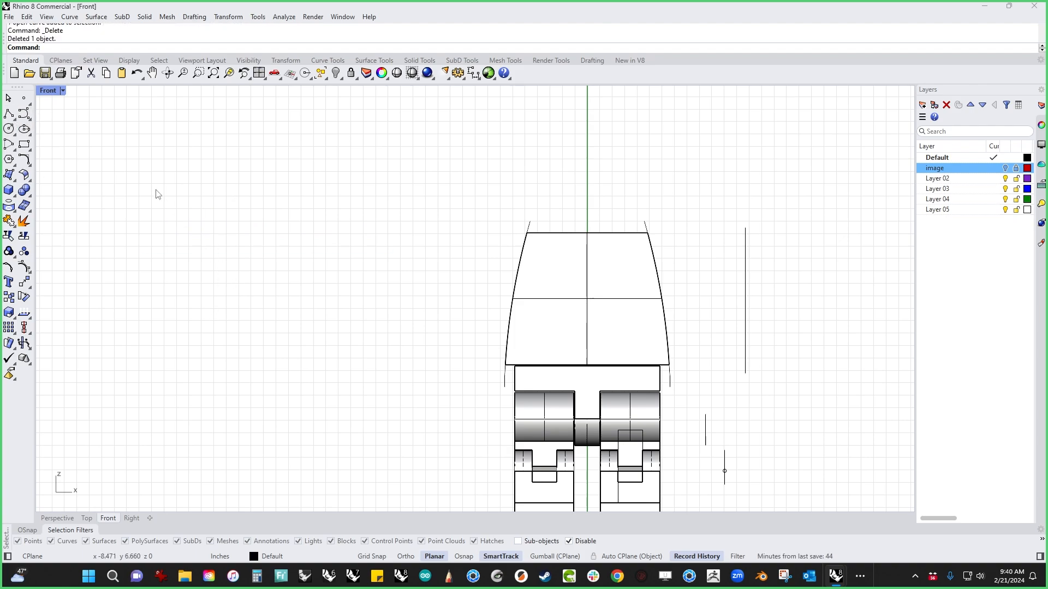
Draw a horizontal single line beside the torso in the front view and select it to show its end points.
left_click(14, 118)
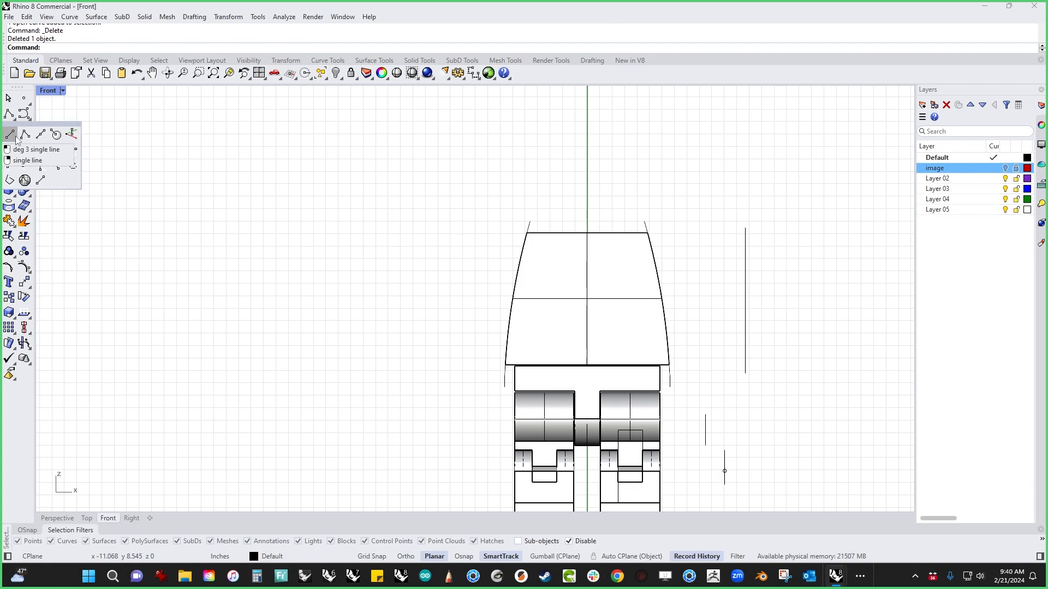
left_click(16, 137)
left_click(128, 186)
left_click(396, 186)
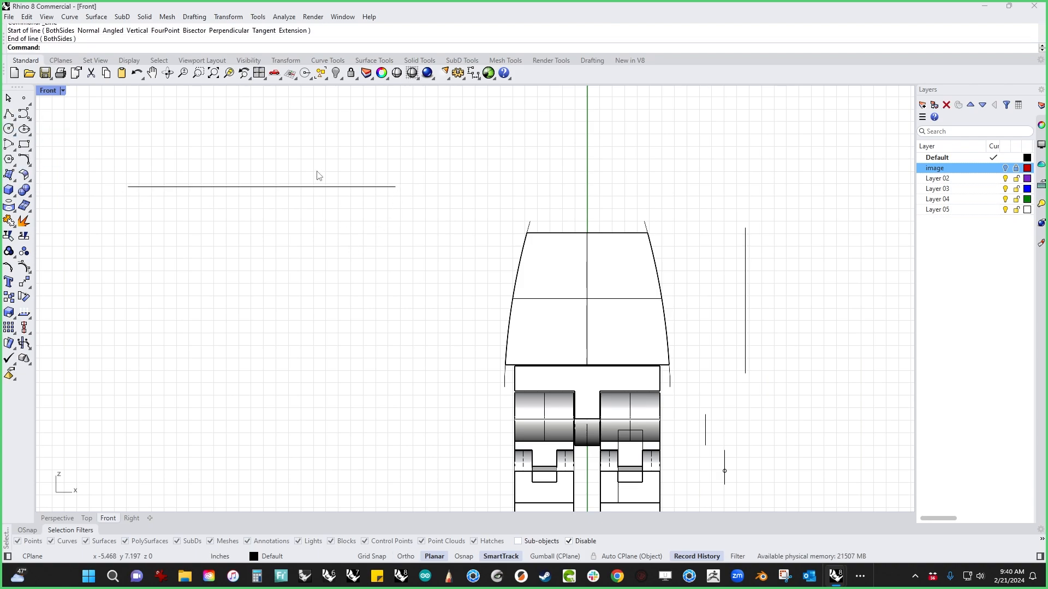
left_click_drag(324, 153, 272, 254)
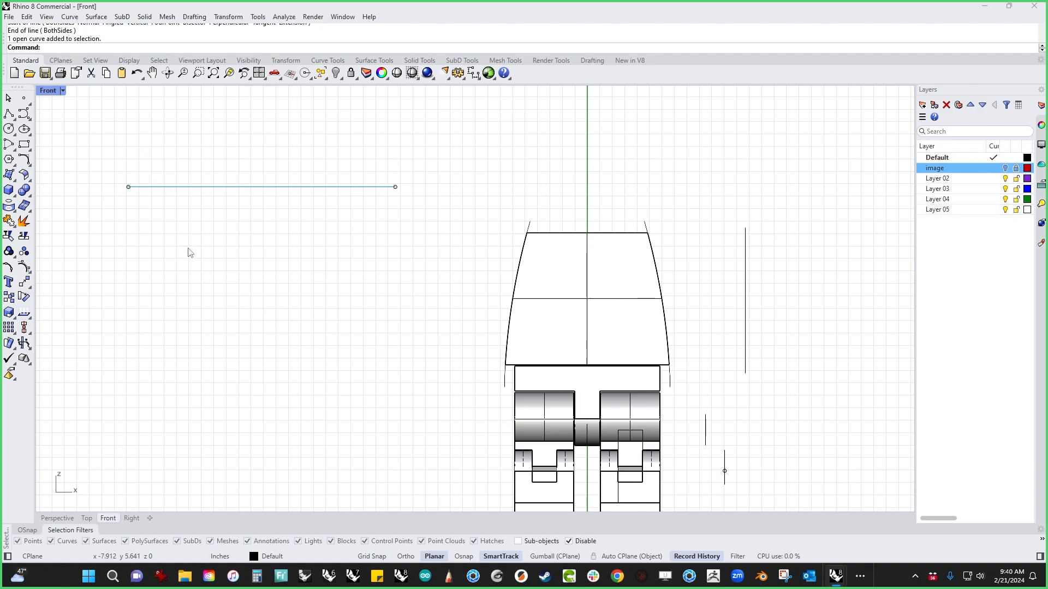
Draw a slightly arched degree-3 curve with four control points below the horizontal line.
left_click(24, 113)
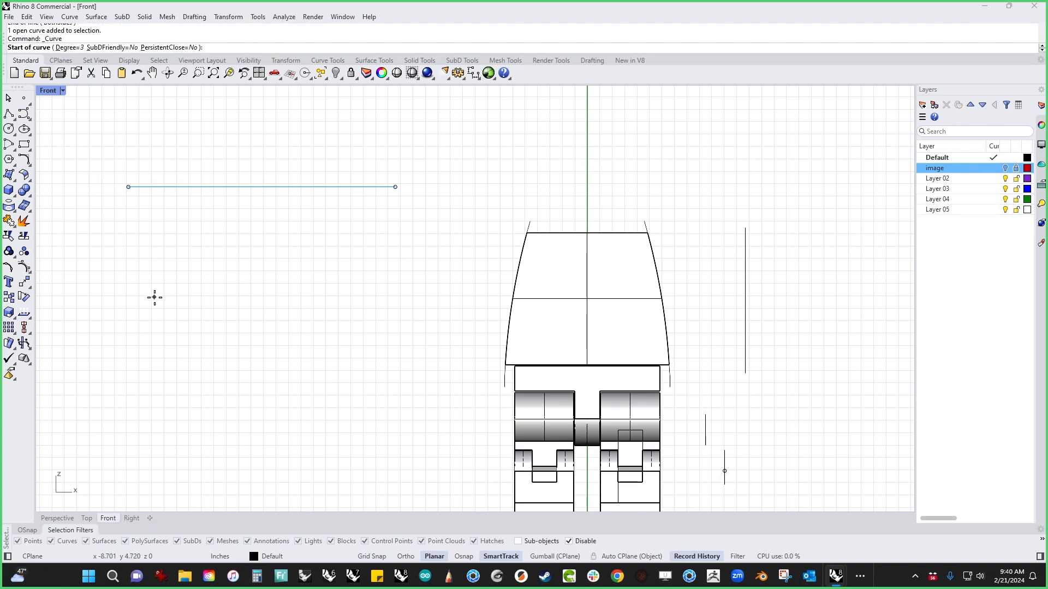
left_click(128, 296)
left_click(227, 290)
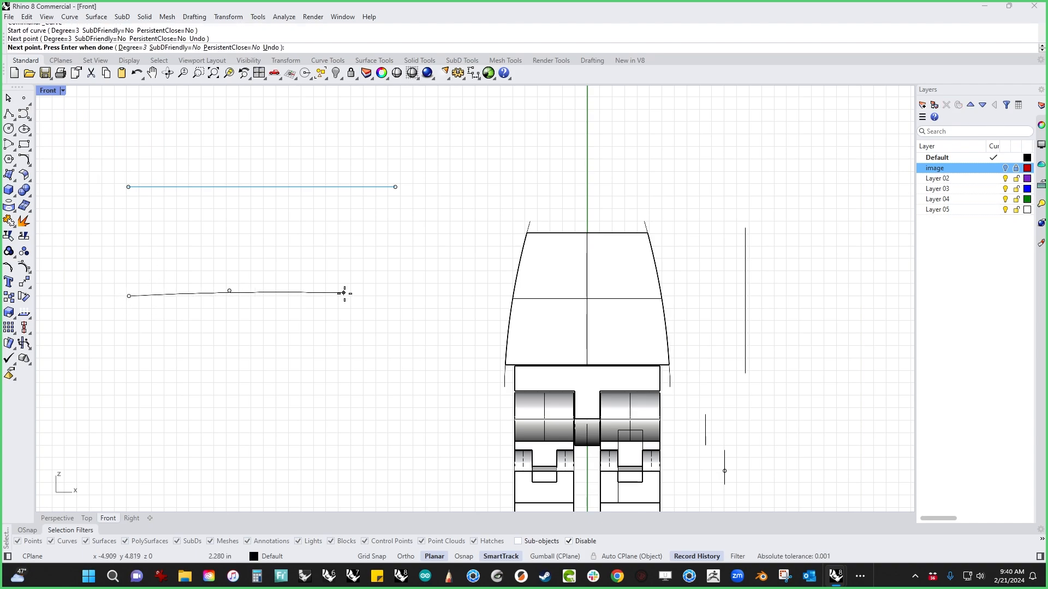
left_click(341, 295)
left_click(429, 301)
key("Return")
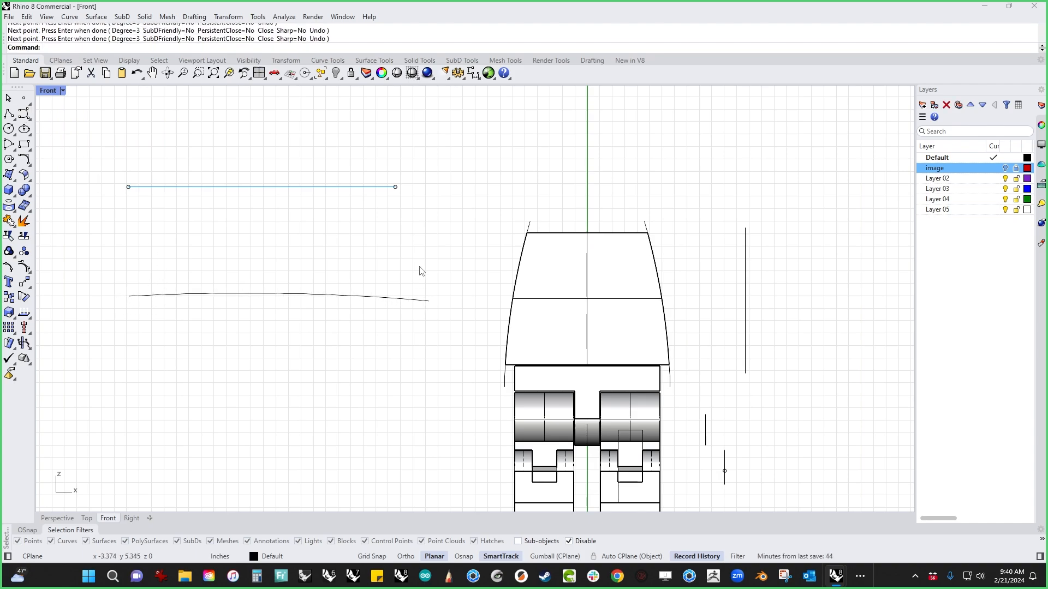
Paste a copy of the arched curve in place in the perspective view and turn the Gumball on.
key("ctrl+F4")
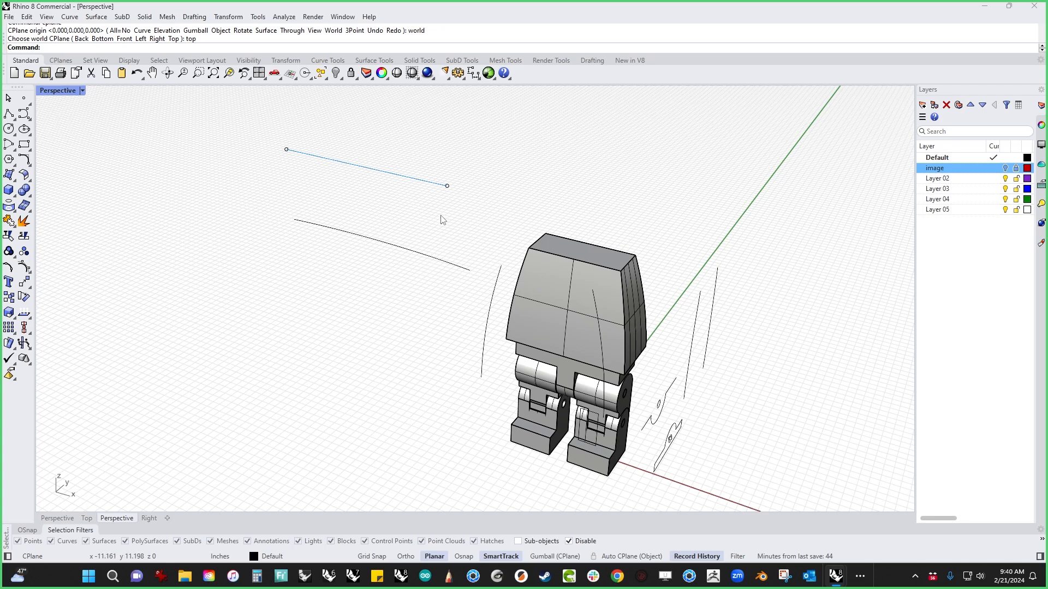
key("Escape")
left_click(433, 260)
key("ctrl+c")
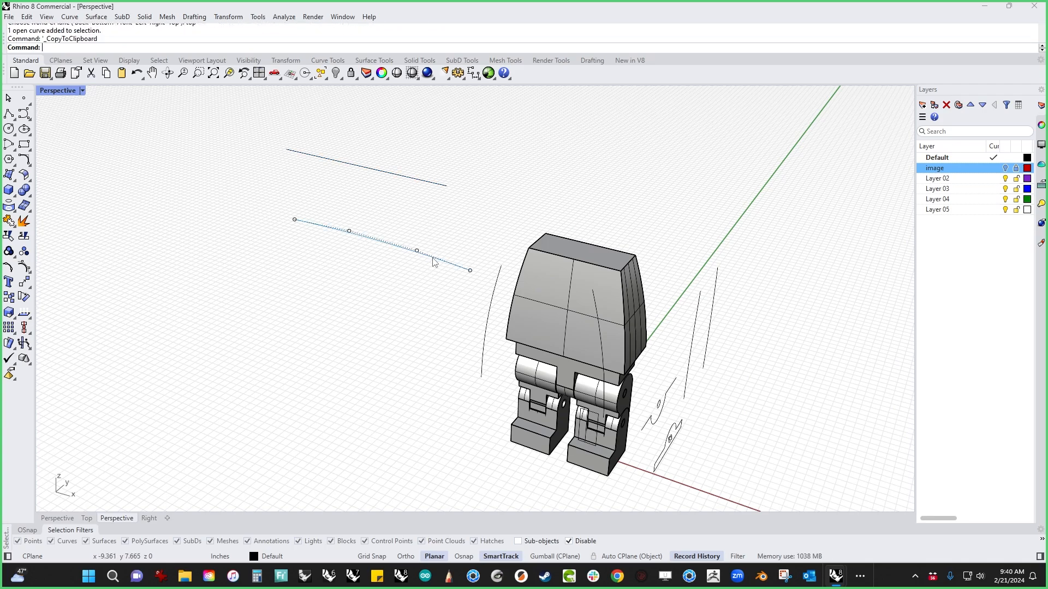
key("ctrl+v")
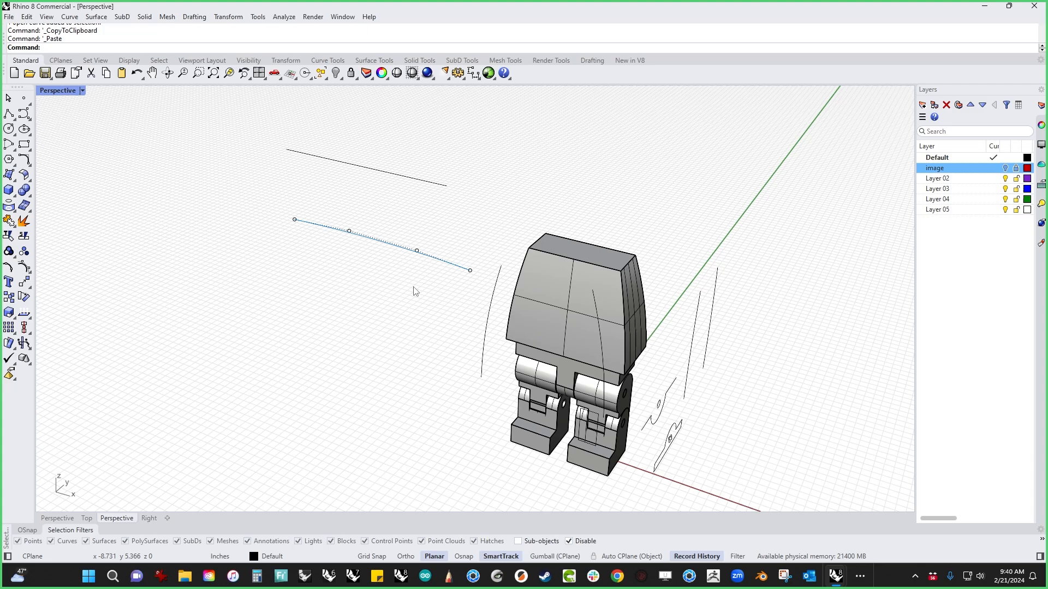
left_click(554, 556)
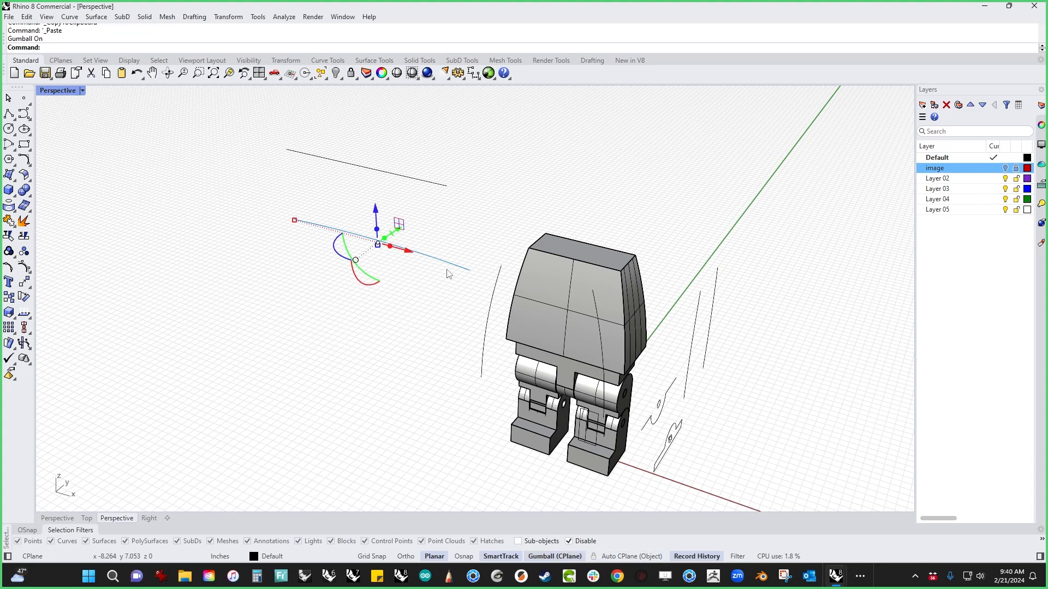
Relocate the Gumball to the curve's end nearest the torso and rotate the pasted copy 90 degrees about the vertical axis.
scroll(377, 243, "up", 5)
left_click(372, 246)
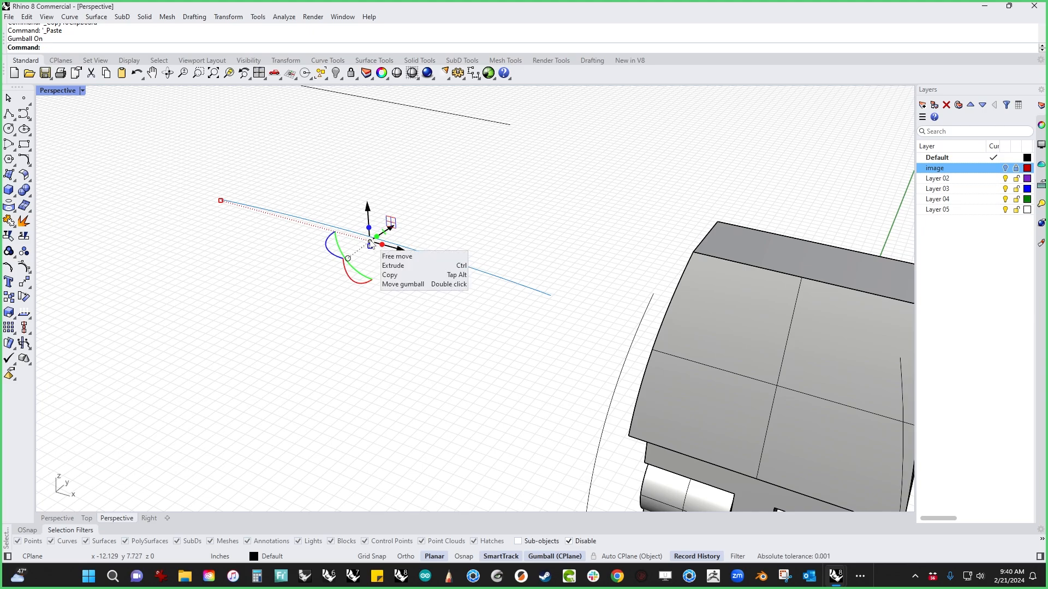
left_click(398, 264)
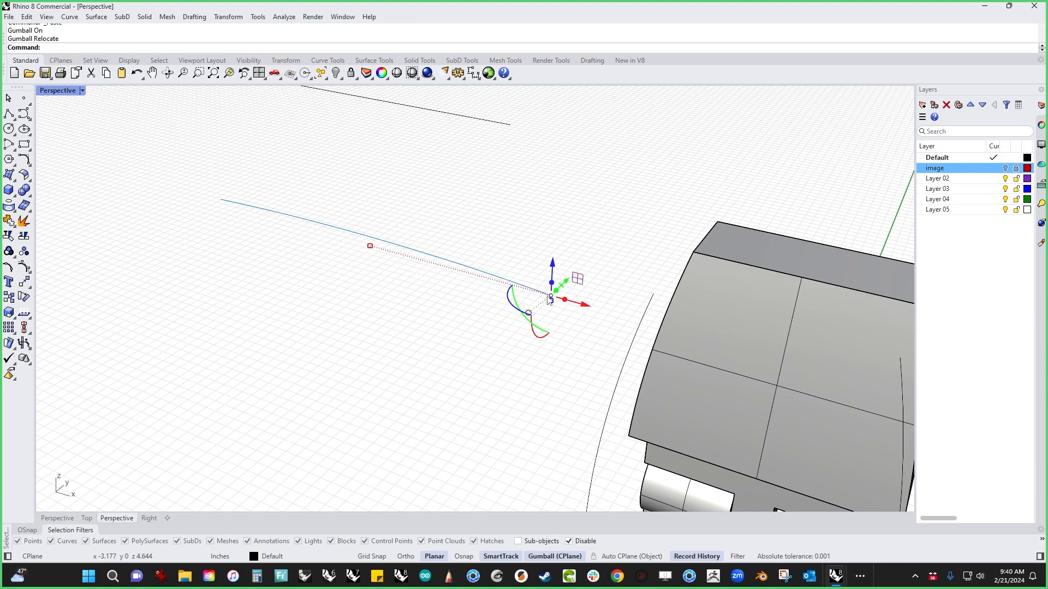
left_click(508, 305, "alt")
type("90")
key("Return")
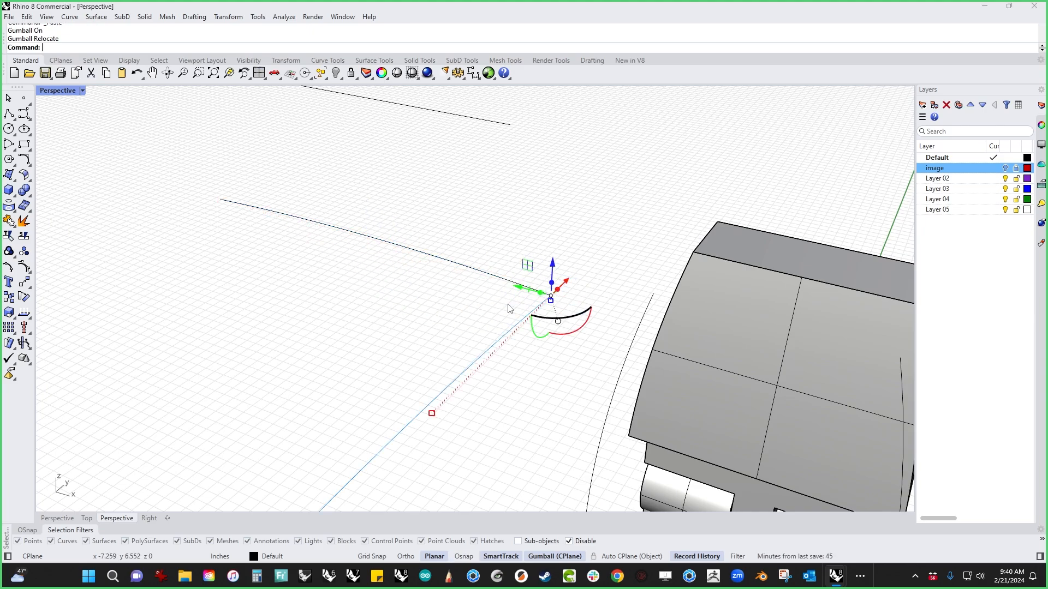
left_click(356, 372)
scroll(320, 328, "down", 5)
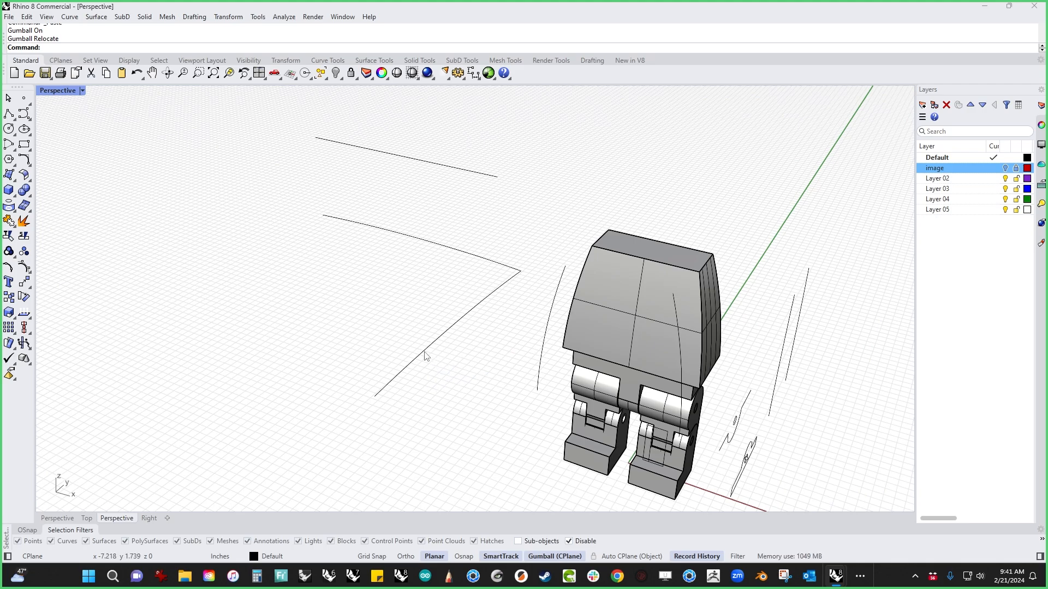
Mirror the rotated curve to the original arc's opposite end, across a plane through the middle of the arc.
left_click_drag(441, 390, 405, 340)
type("M")
key("Return")
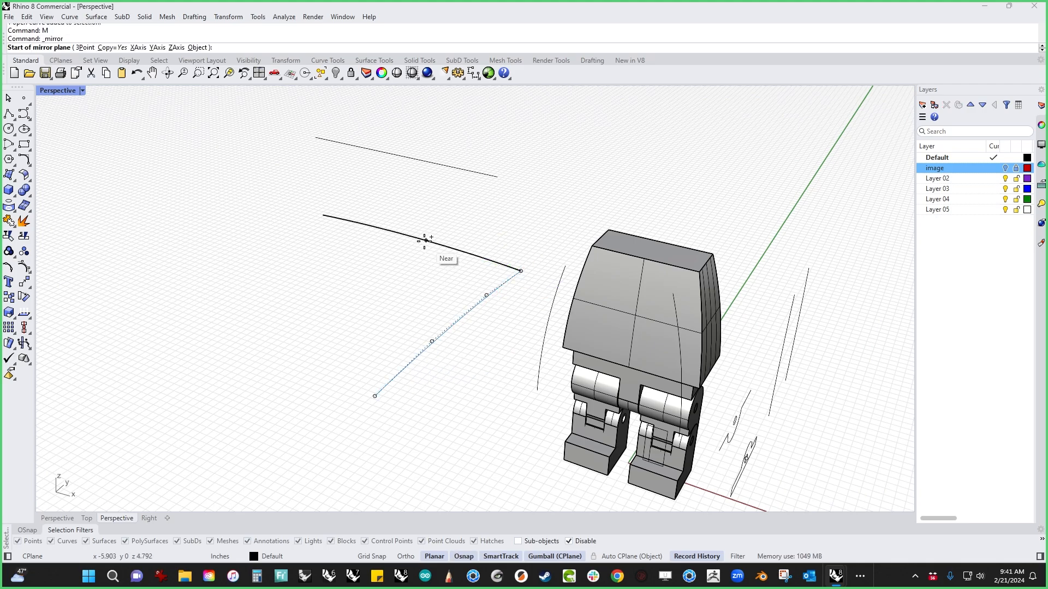
left_click(414, 237)
left_click(332, 313)
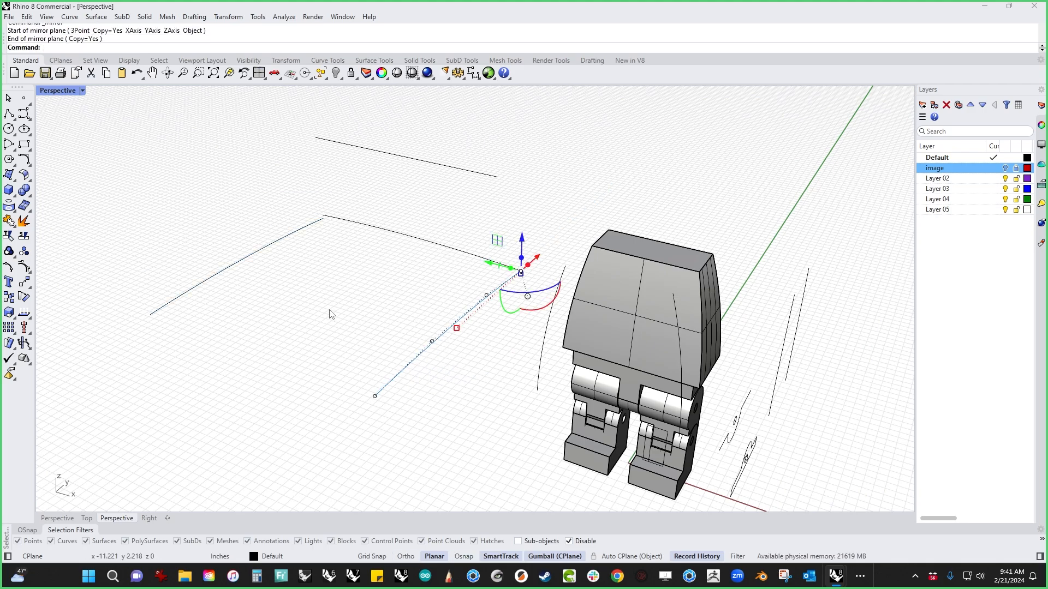
Move the mirrored curve up so its end meets the far end of the original arc.
right_click_drag(320, 265, 325, 279, "shift")
left_click(325, 279)
left_click(312, 263)
scroll(347, 256, "up", 10)
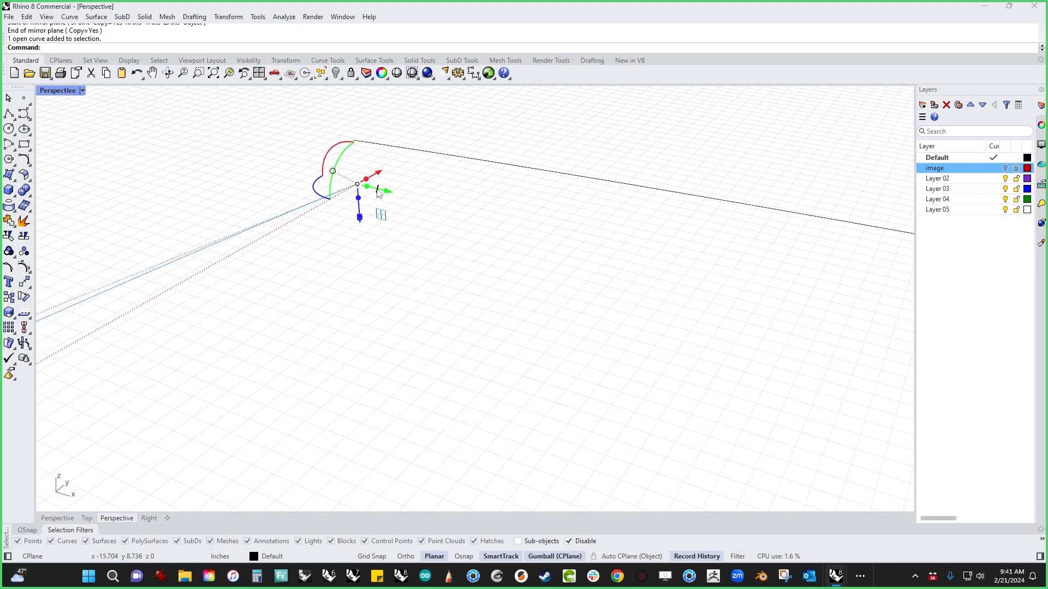
left_click_drag(358, 184, 353, 140)
scroll(431, 234, "down", 10)
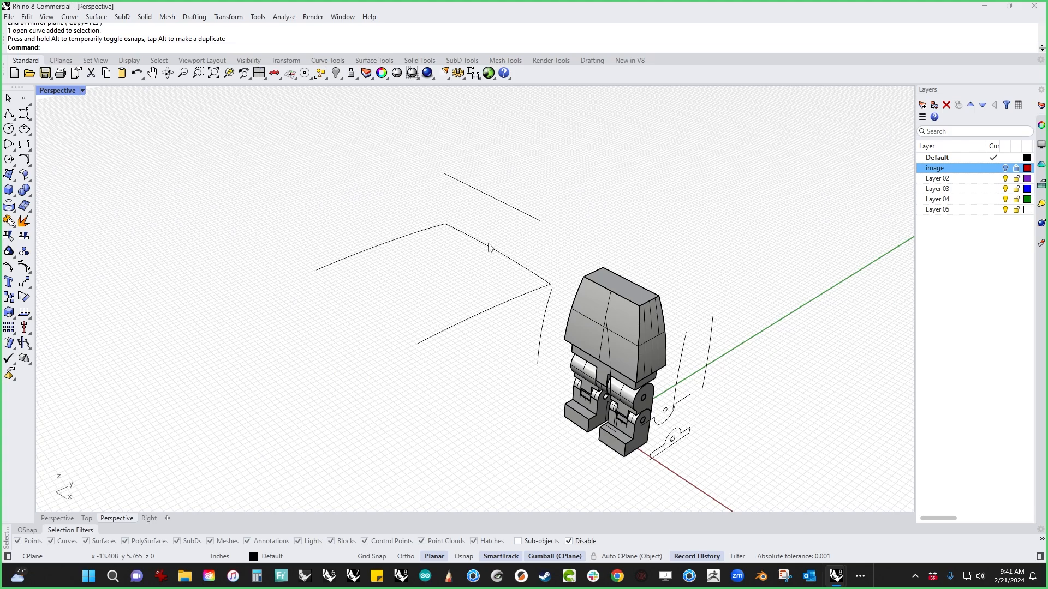
Duplicate the original arc to the open side of the frame, near the free ends of the two side curves.
left_click(488, 247)
left_click_drag(489, 247, 417, 347)
left_click(448, 400)
Move the duplicated arc from its endpoint to the free end of the adjacent side curve to close the frame corner.
right_click_drag(464, 379, 470, 452, "shift")
scroll(357, 388, "up", 9)
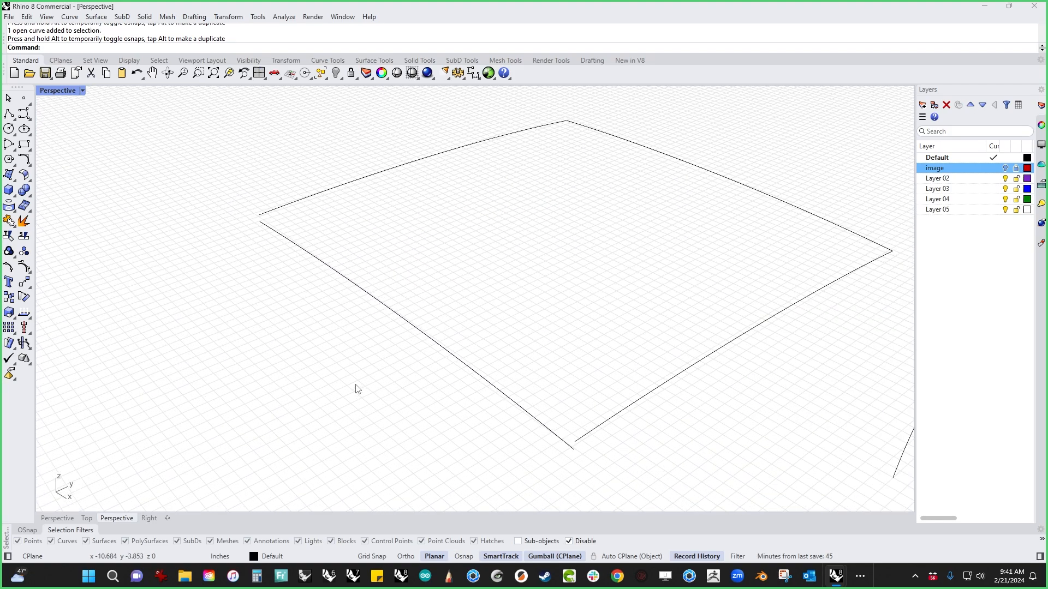
right_click_drag(358, 388, 416, 398)
right_click_drag(479, 290, 387, 397)
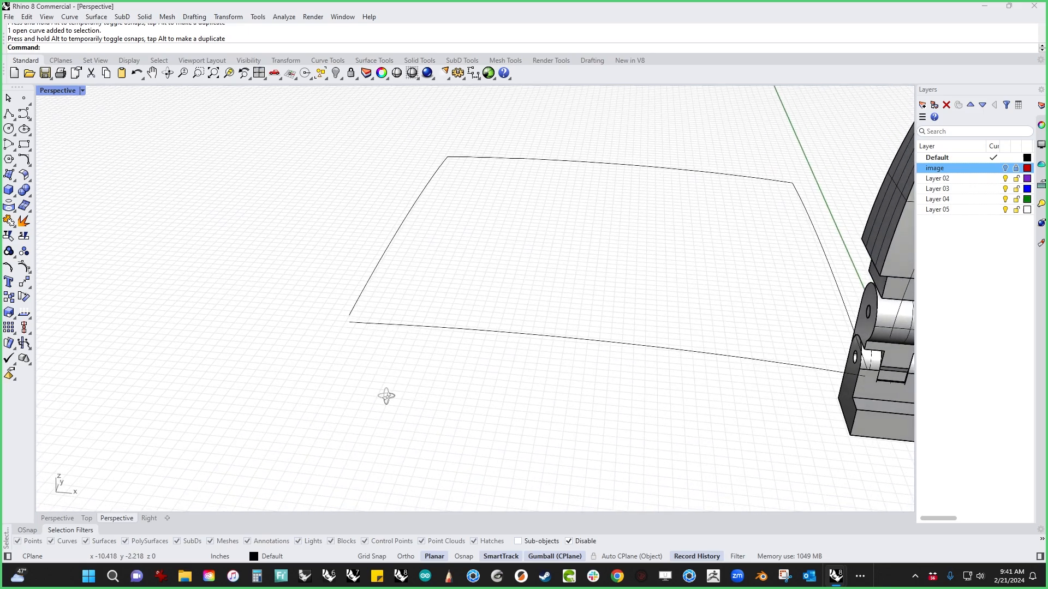
scroll(362, 330, "up", 6)
left_click(381, 312)
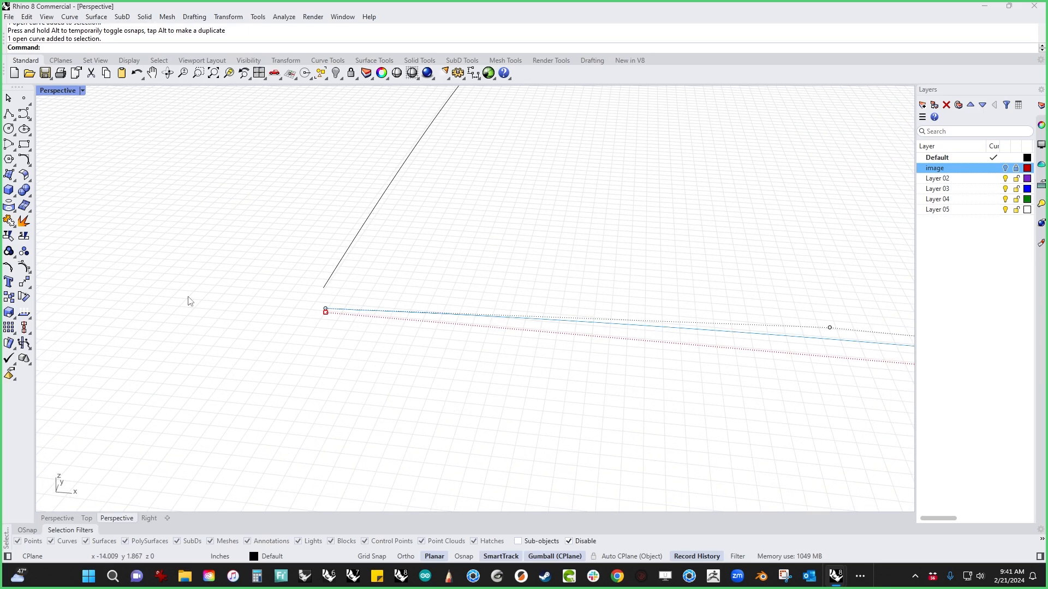
left_click(24, 281)
left_click(325, 310)
left_click(324, 288)
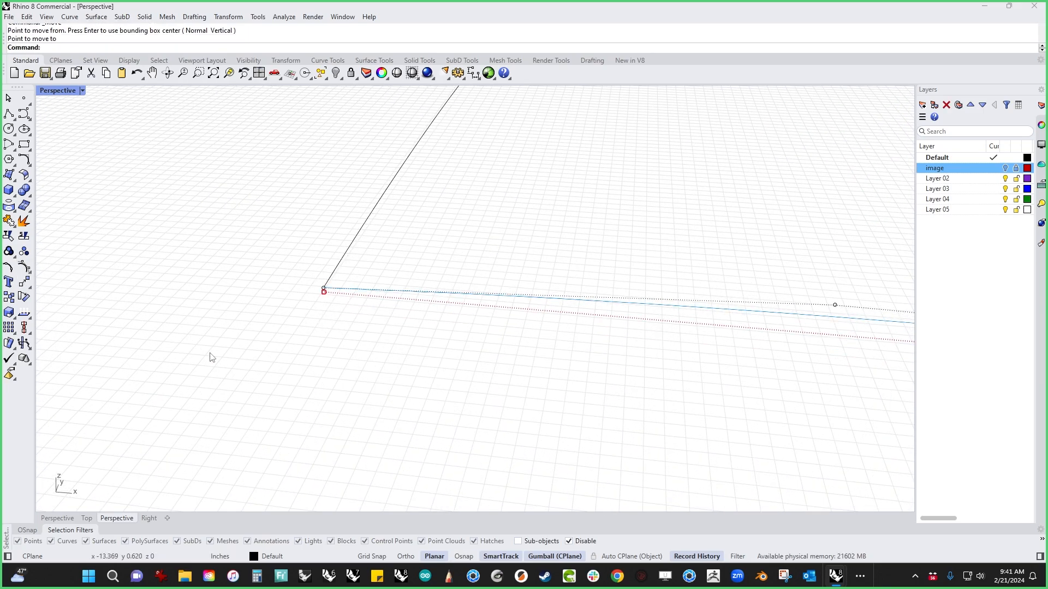
left_click(212, 358)
Create an edge-curve surface from the four arched frame curves.
scroll(234, 327, "down", 12)
right_click_drag(233, 328, 304, 386)
right_click_drag(377, 323, 410, 386, "shift")
scroll(378, 388, "up", 5)
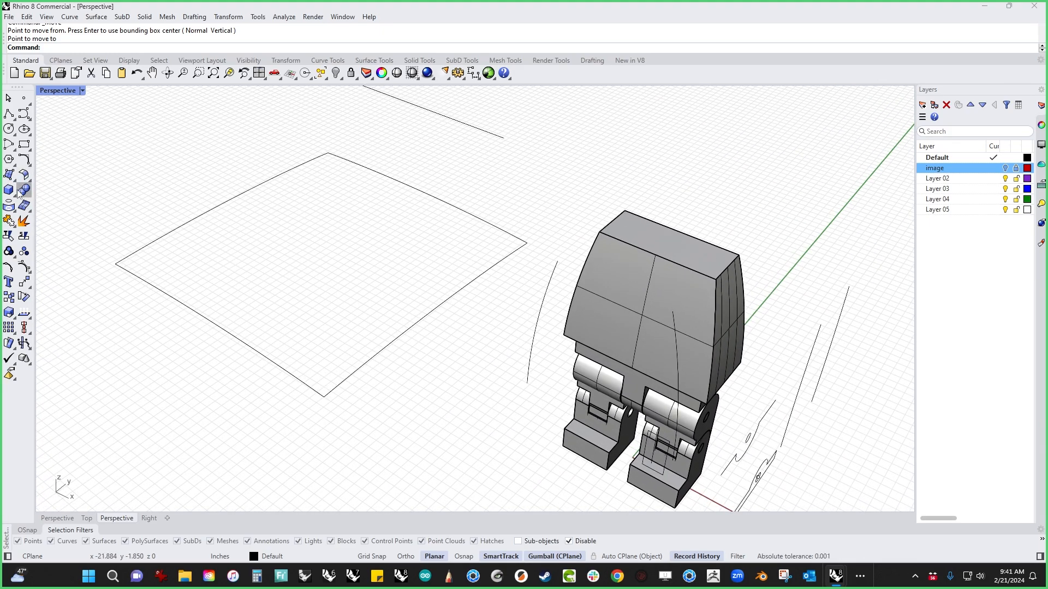
left_click(25, 206)
left_click(69, 202)
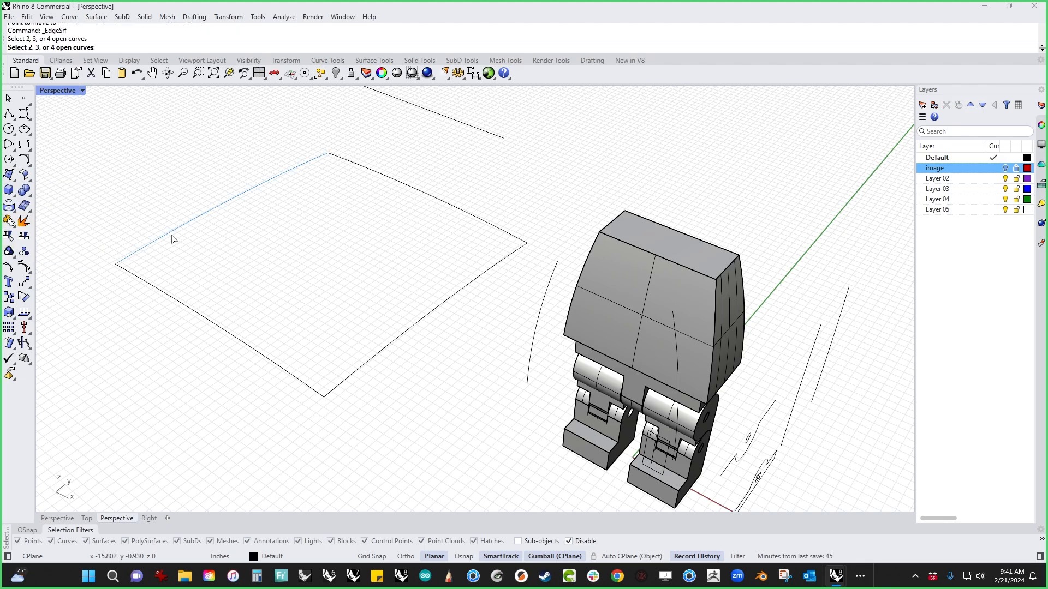
left_click(181, 307)
left_click(355, 374)
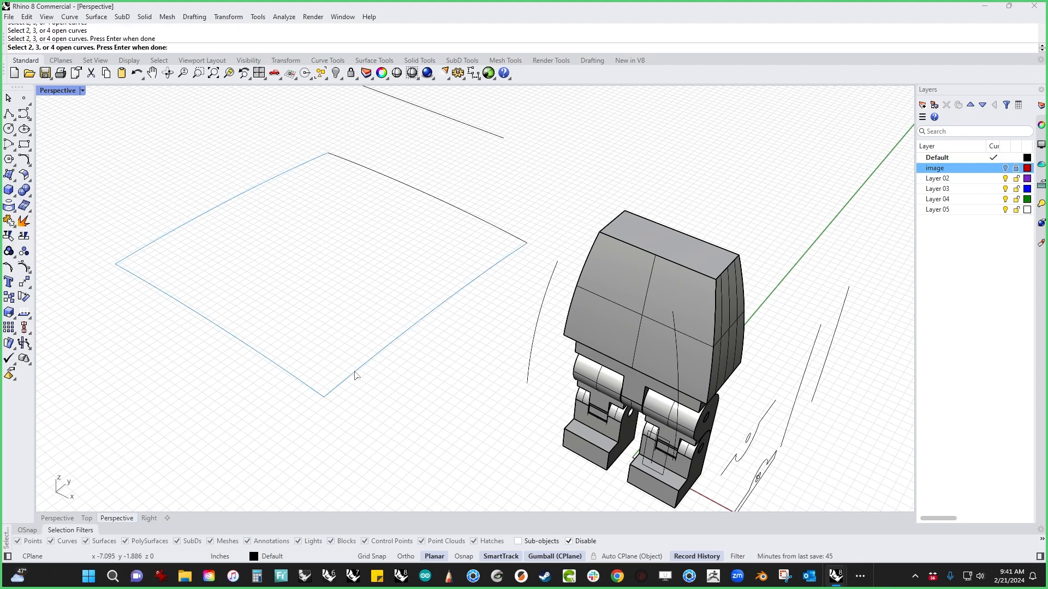
left_click(473, 220)
mouse_move(346, 409)
right_mouse_down()
mouse_move(398, 402)
mouse_move(335, 410)
right_mouse_up()
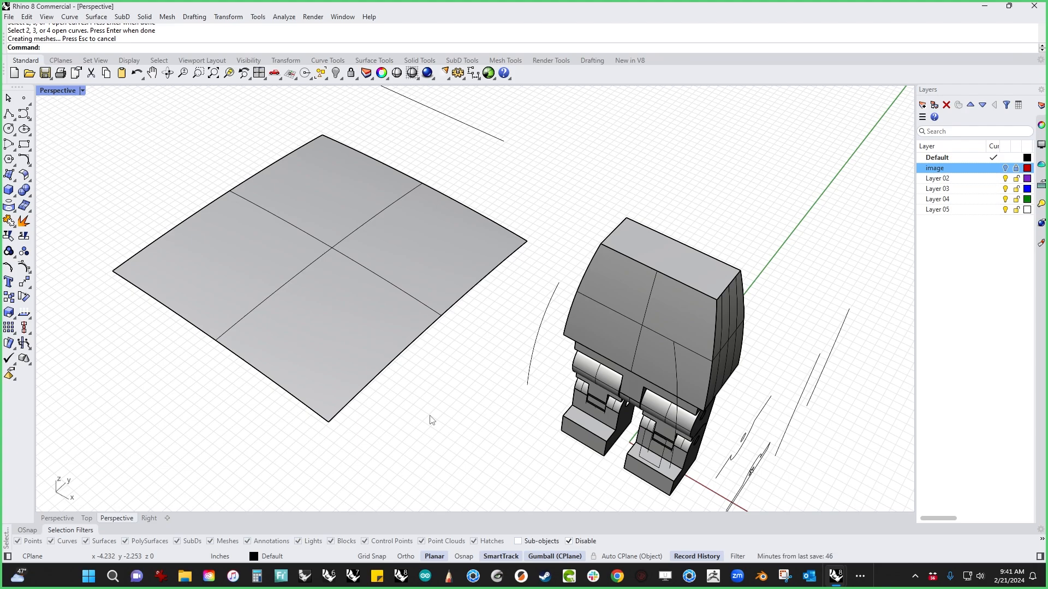
Turn on the new surface's control points to examine them, turn them off and delete the surface.
scroll(431, 419, "down", 5)
scroll(417, 417, "up", 6)
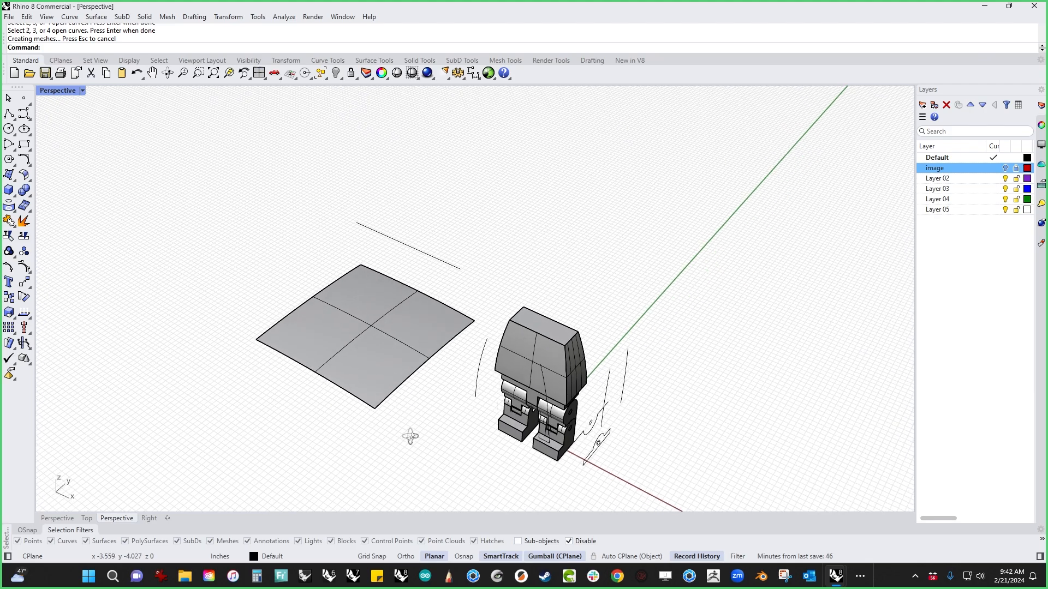
left_click(361, 370)
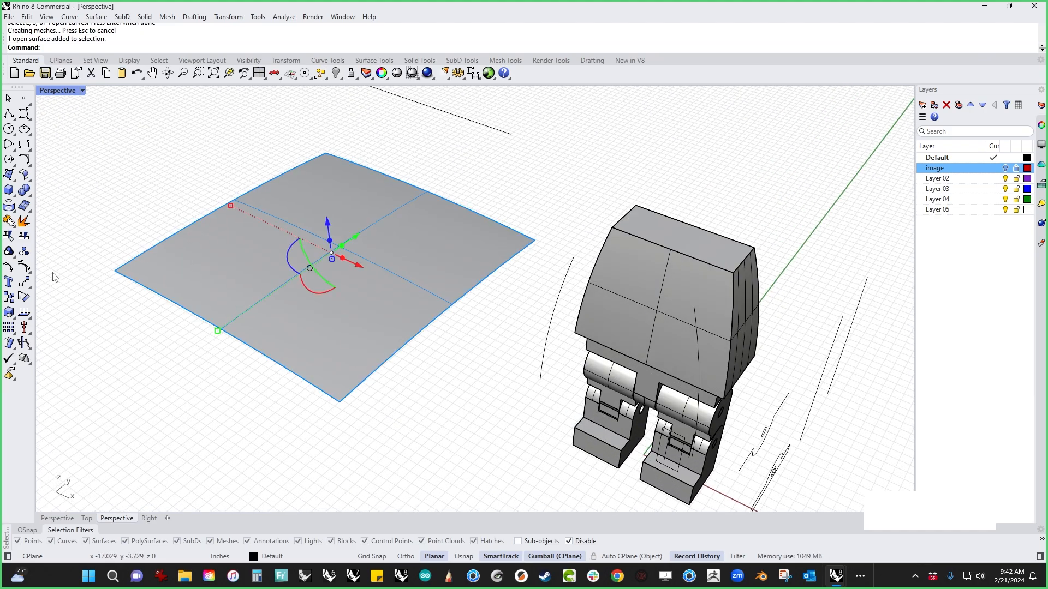
left_click(24, 266)
right_click_drag(174, 374, 192, 404)
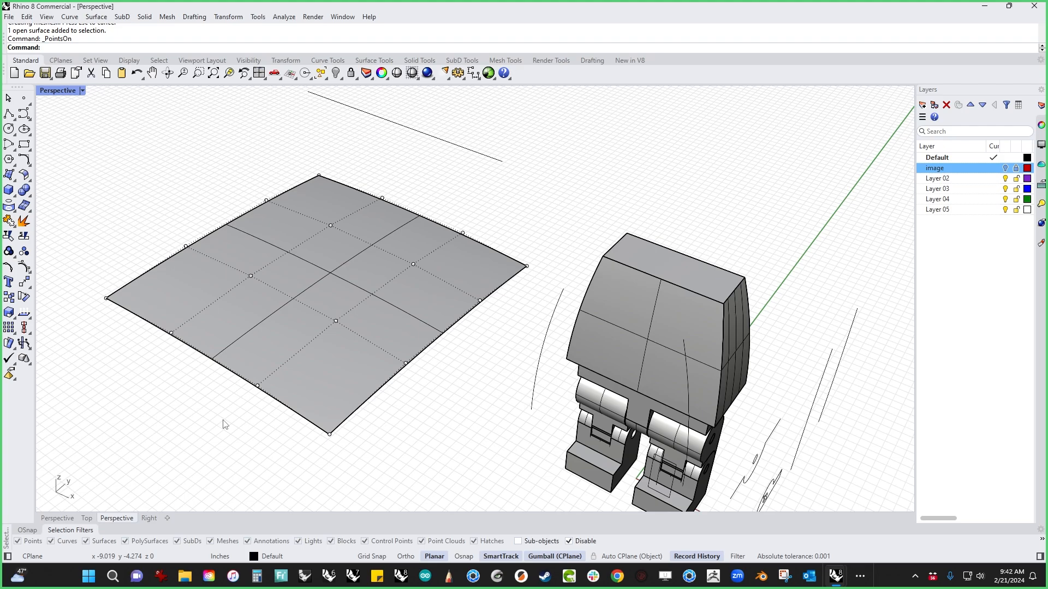
left_click(370, 343)
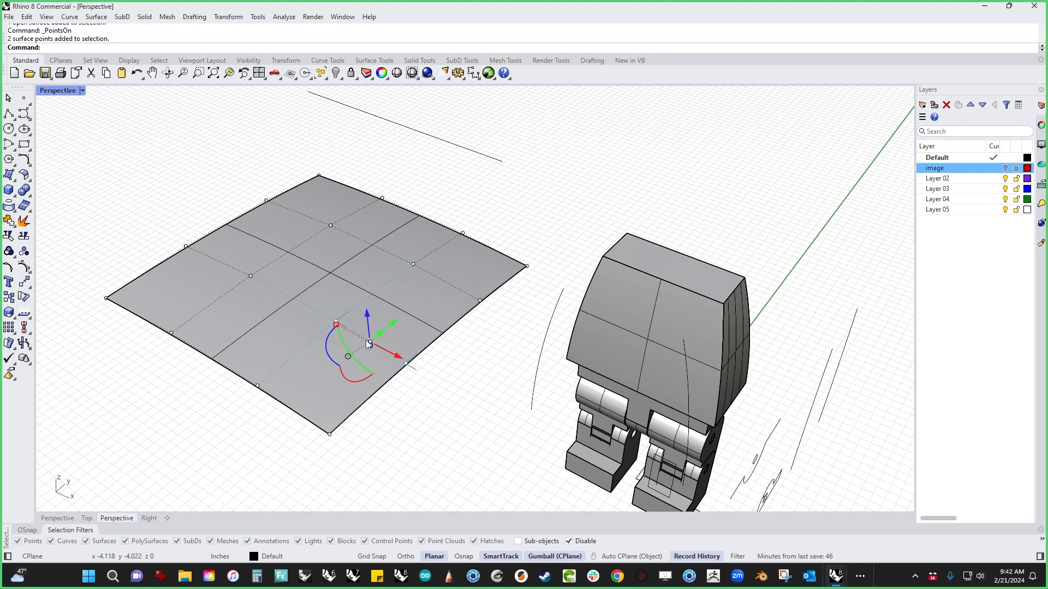
left_click(348, 380)
key("Escape")
key("Escape")
key("Escape")
left_click(352, 381)
key("Delete")
Rebuild the arched frame curves with a point count of 6 and degree 3.
left_click_drag(487, 195, 435, 240)
left_click_drag(370, 302, 304, 373, "shift")
type("rebuild")
key("Return")
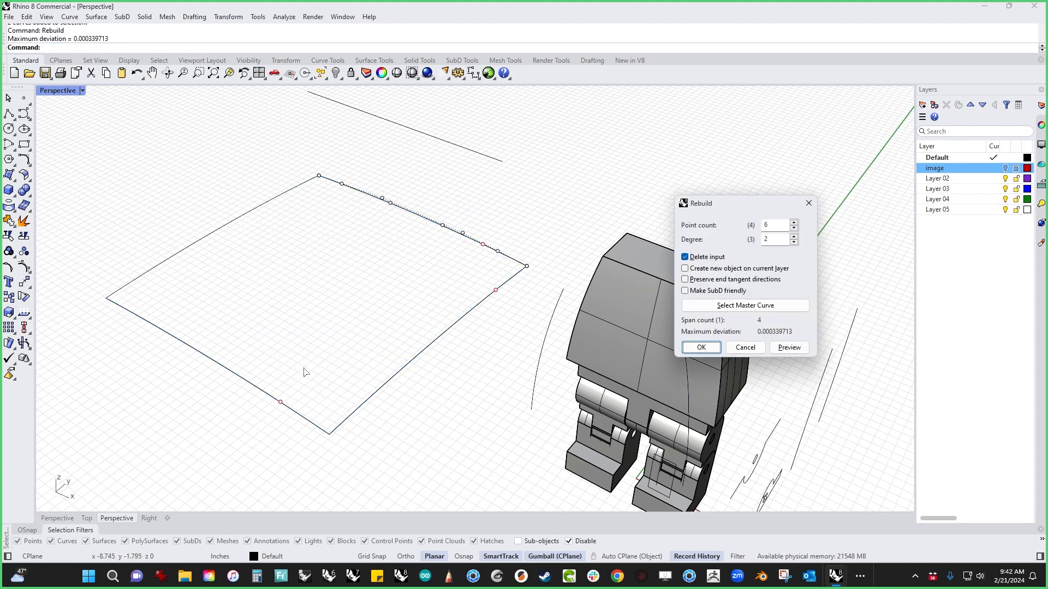
left_click(794, 243)
double_click(781, 237)
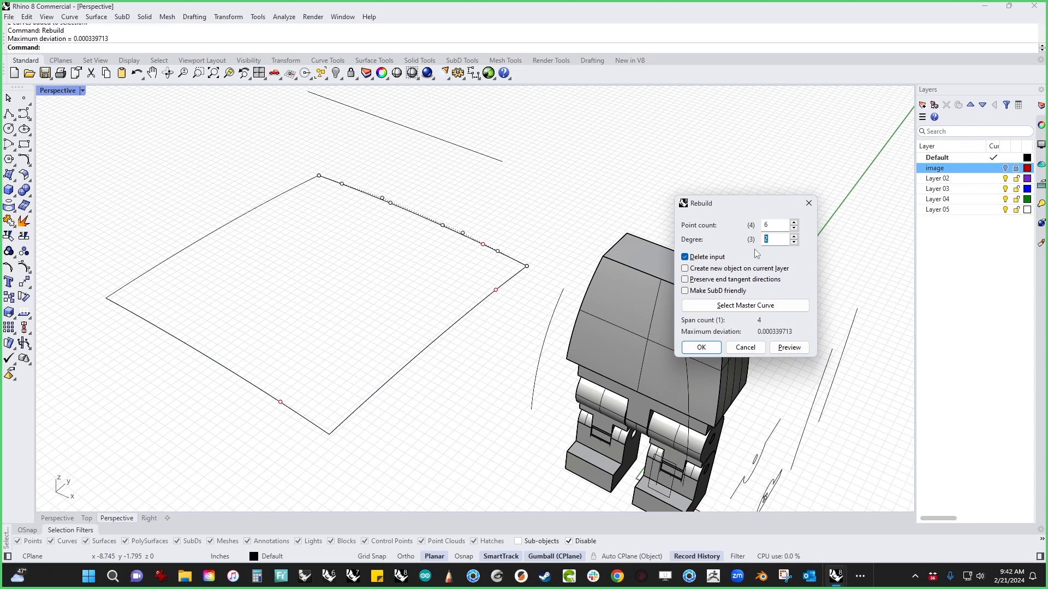
key("shift+Tab")
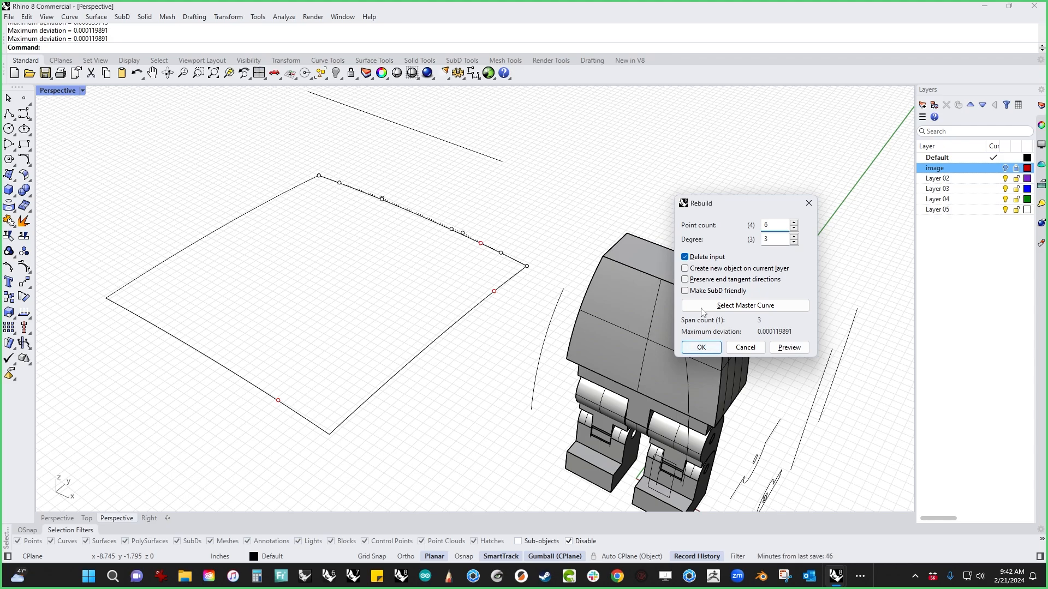
left_click(698, 348)
left_click(394, 294)
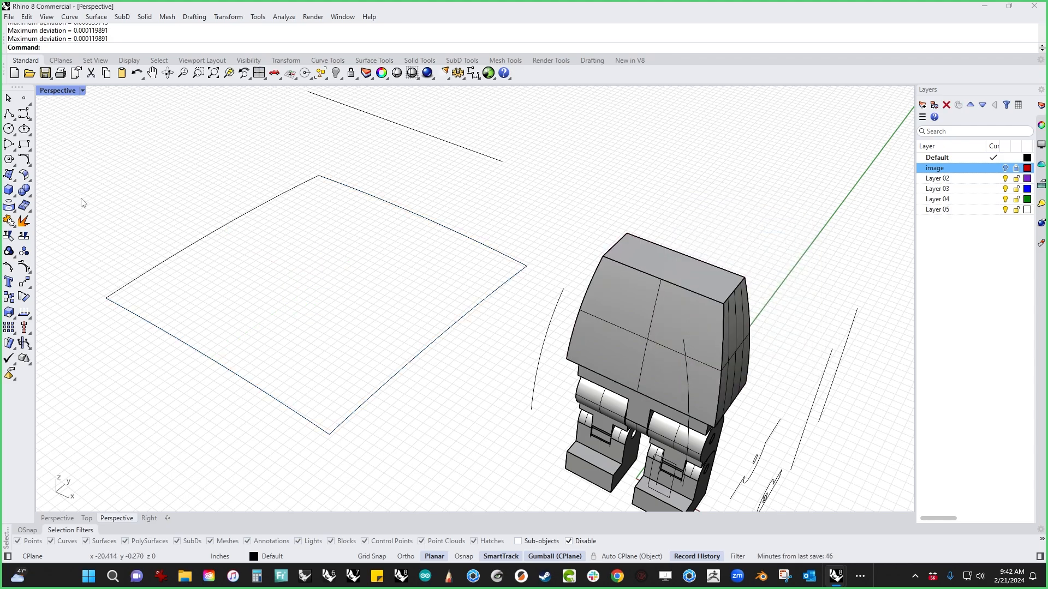
Create an edge-curve surface from the four frame curves, including the rebuilt ones.
left_click(12, 178)
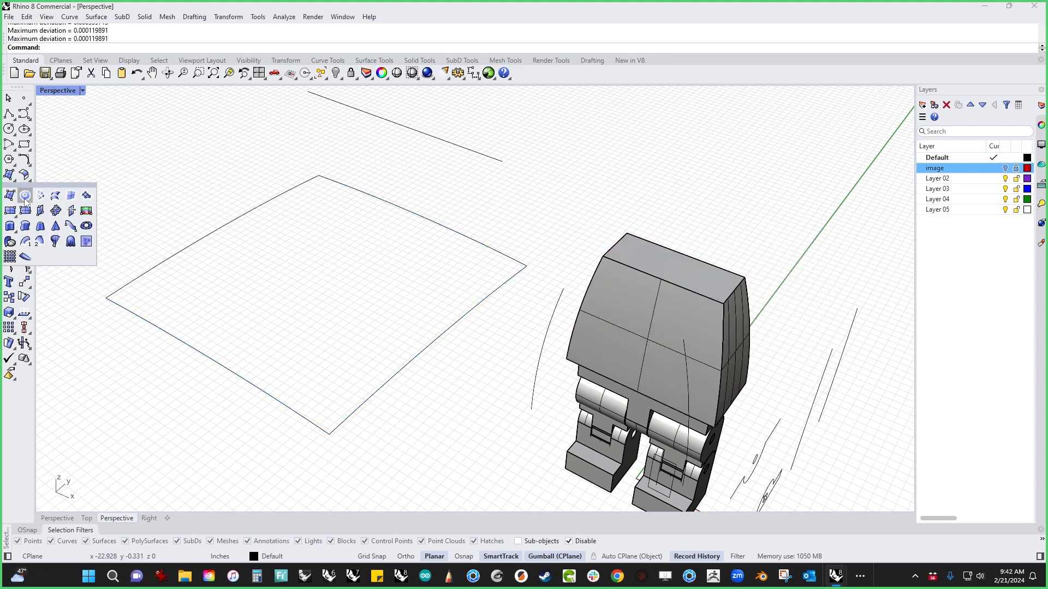
left_click(78, 200)
left_click(167, 264)
left_click(159, 330)
left_click(362, 407)
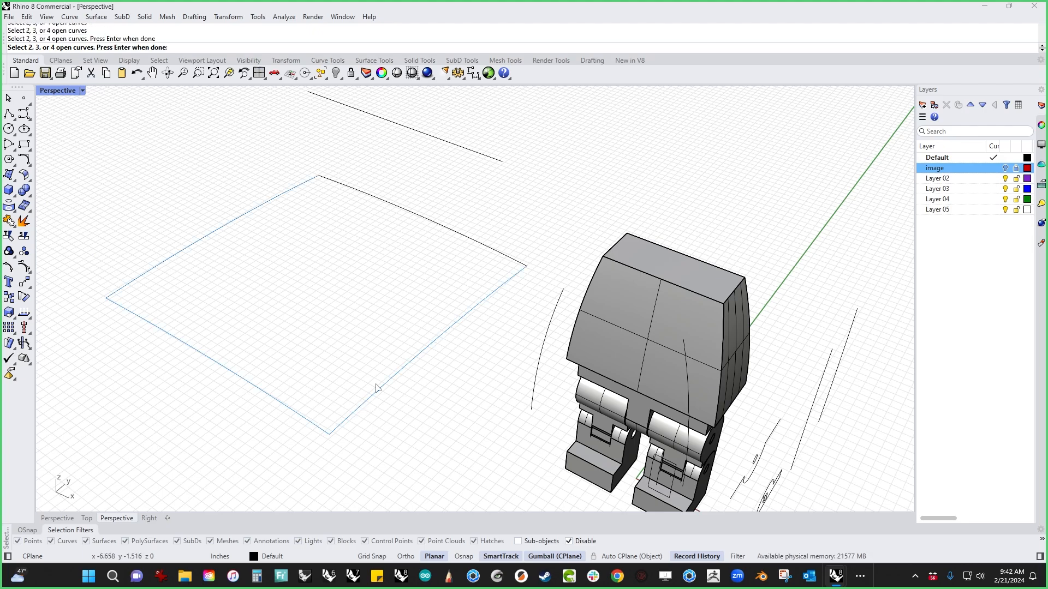
left_click(473, 243)
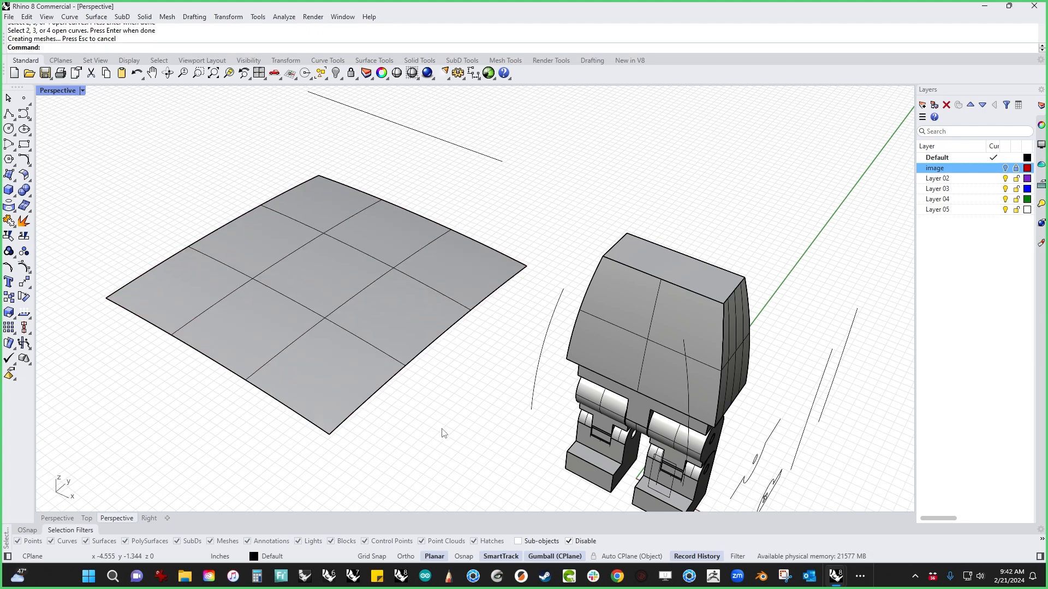
Select the torso's front face and side face in turn to compare their isocurve layouts.
mouse_move(426, 437)
right_mouse_down()
mouse_move(444, 433)
mouse_move(444, 458)
mouse_move(461, 434)
mouse_move(410, 441)
right_mouse_up()
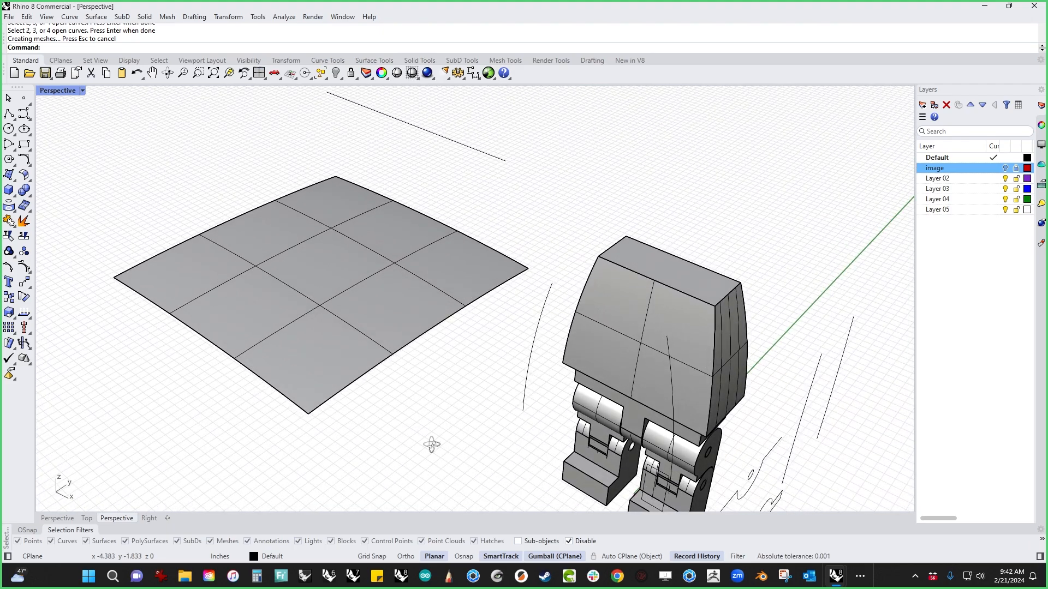
right_click_drag(430, 442, 493, 398)
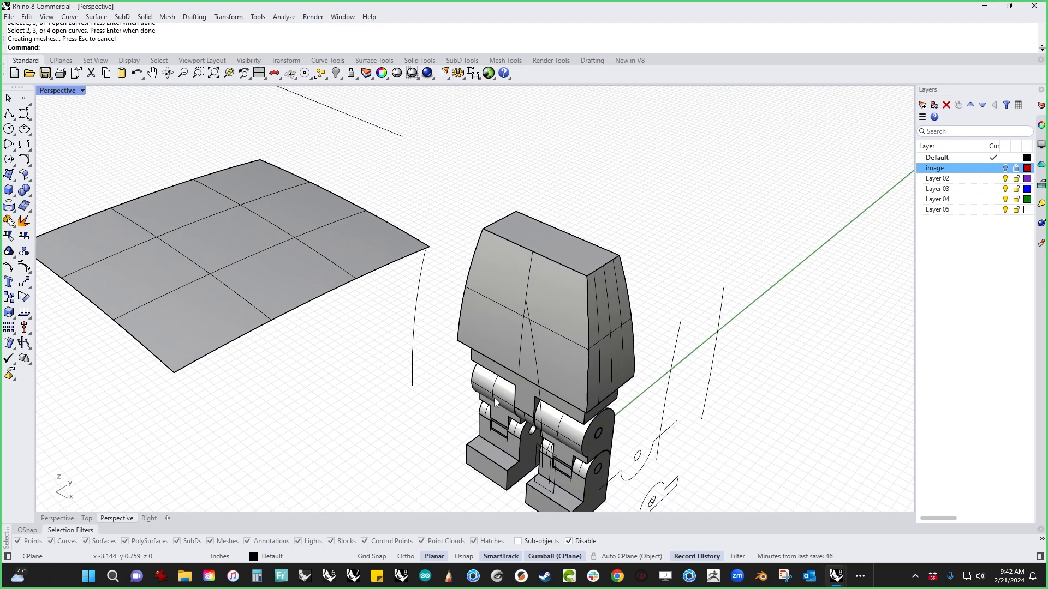
left_click(550, 351)
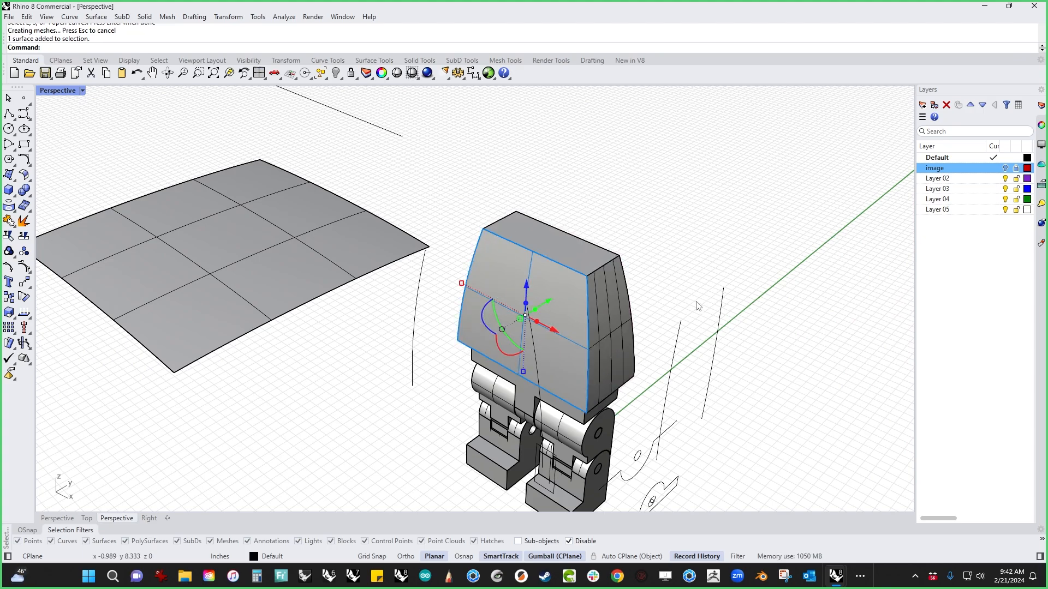
left_click(608, 355)
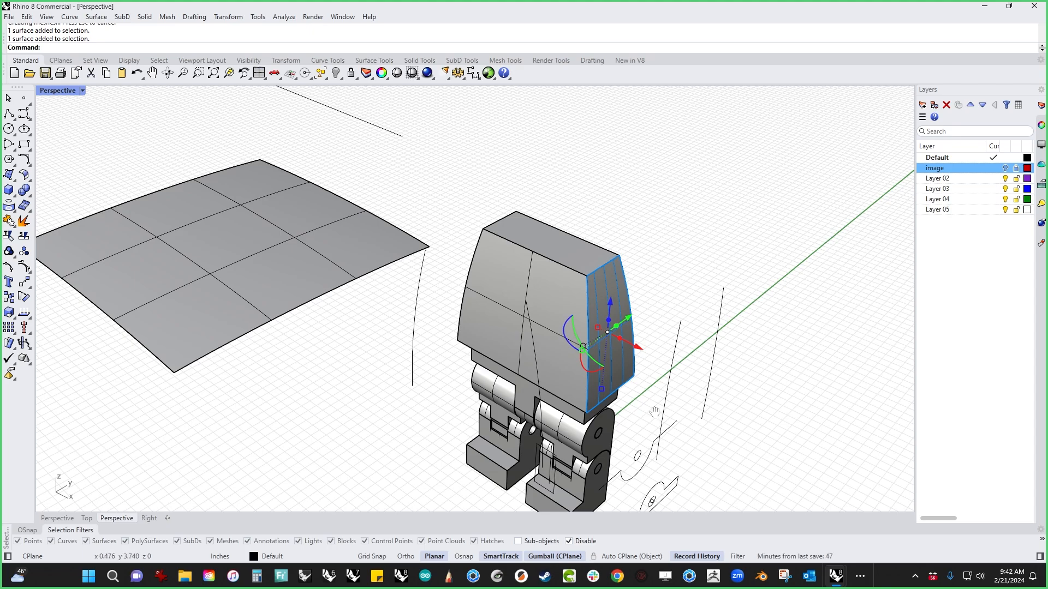
Try lengthening the foot by pulling its front face forward, and undo the move.
right_click_drag(650, 407, 596, 227, "shift")
left_click(540, 377)
scroll(543, 381, "up", 2)
left_click(490, 327, "ctrl+shift")
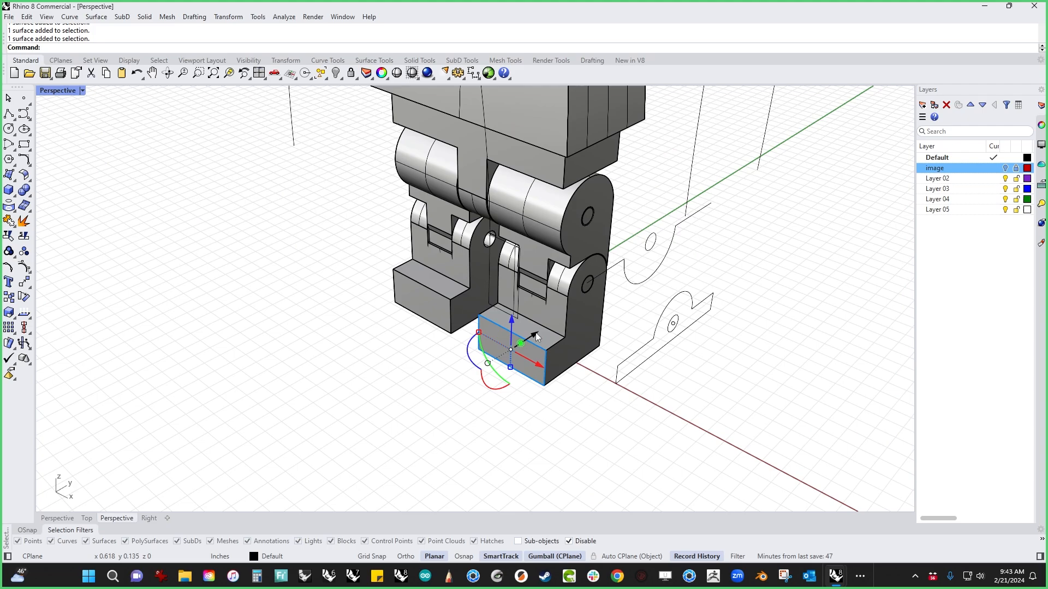
left_click_drag(535, 342, 478, 412)
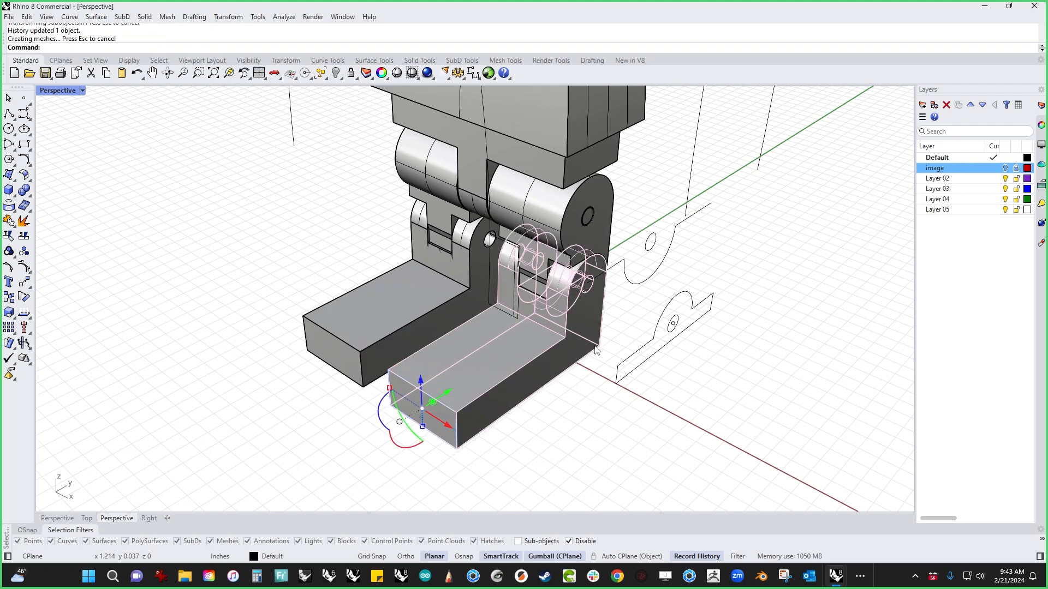
key("ctrl+z")
left_click(452, 385)
scroll(440, 428, "down", 3)
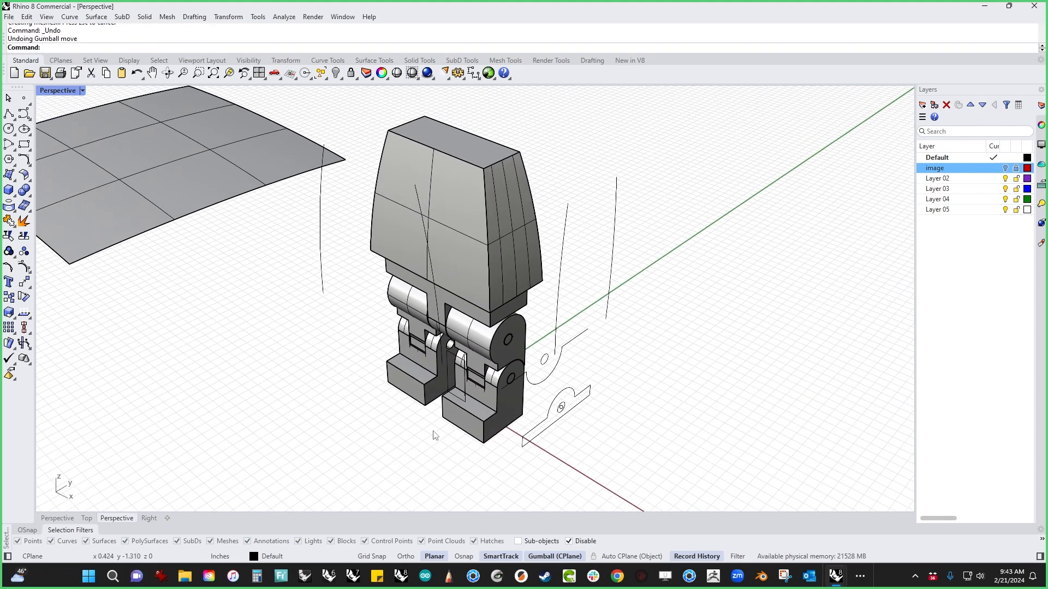
Duplicate the torso's curved side face about 3.5 in outward along the X axis as a separate surface.
left_click(515, 241, "ctrl+shift")
right_click_drag(604, 312, 563, 288)
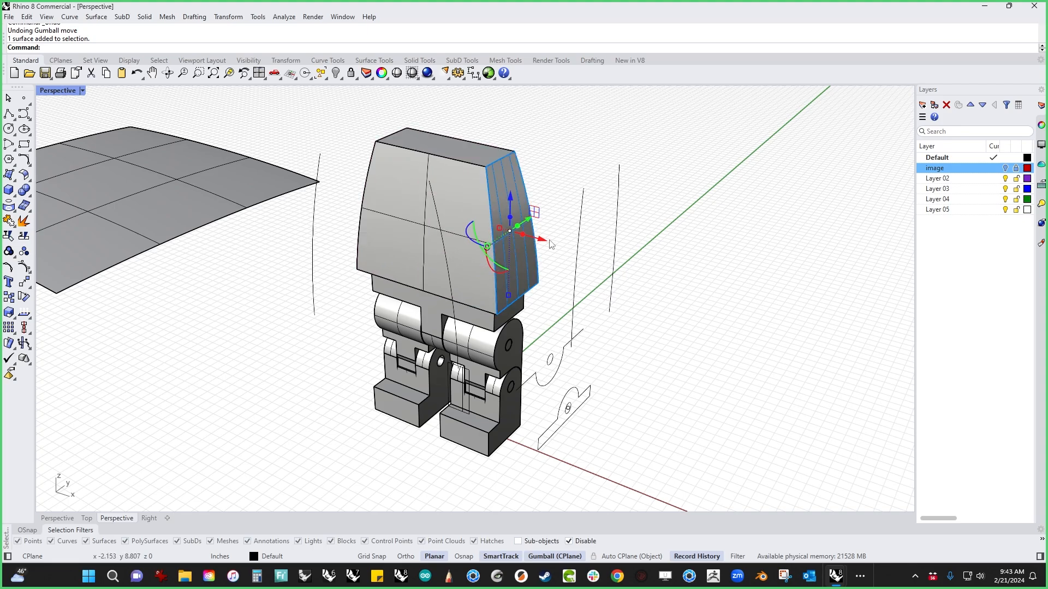
left_click_drag(541, 239, 732, 292)
key("alt")
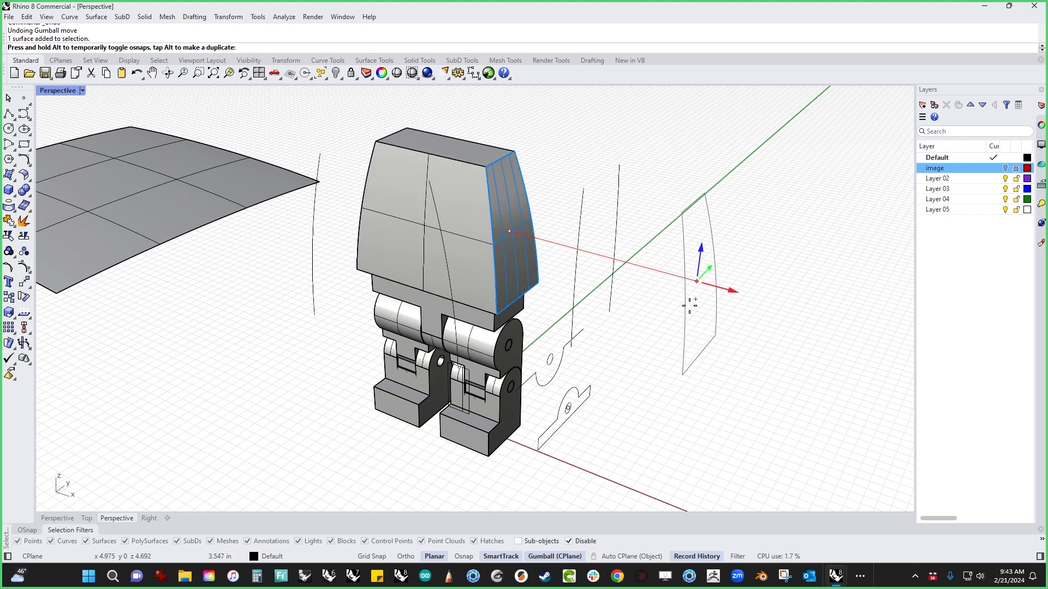
left_click(711, 337)
Examine the copied side surface's U and V point counts and degrees in the Rebuild settings, cancel and reselect the surface.
type("r")
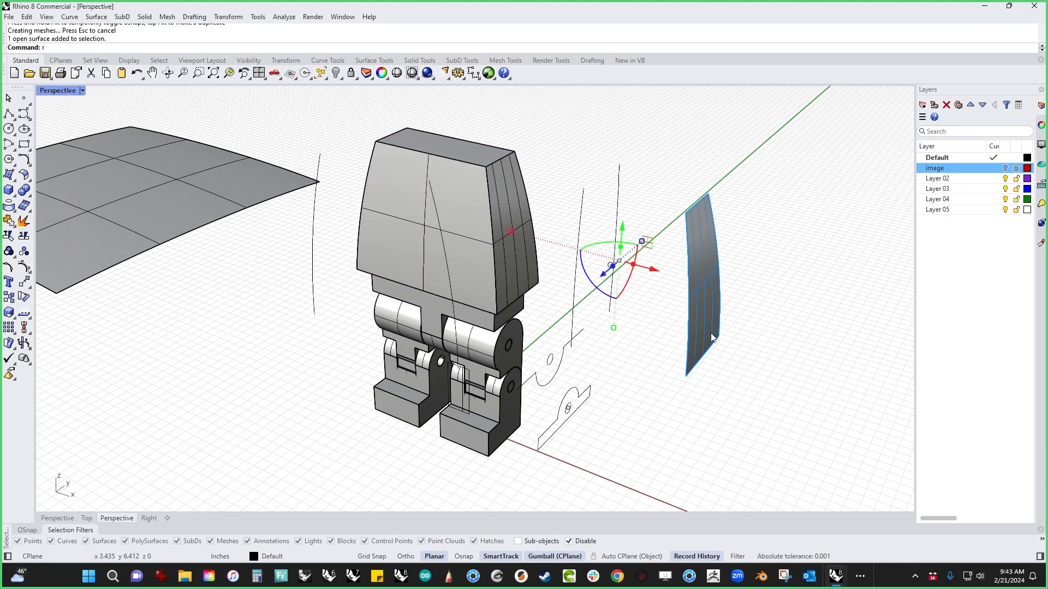
type("ebuild")
key("Return")
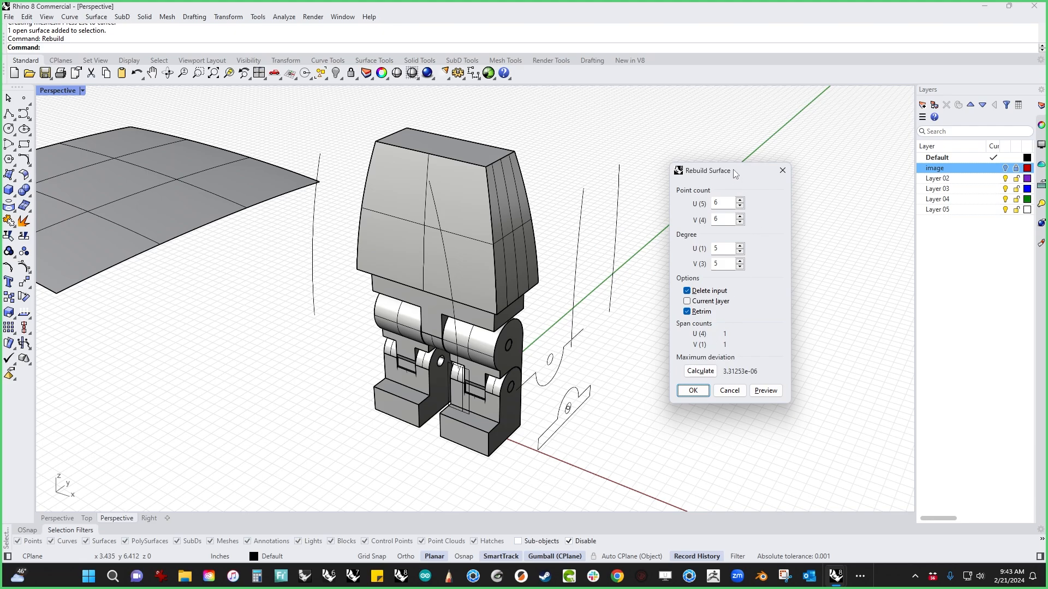
left_click_drag(732, 169, 522, 166)
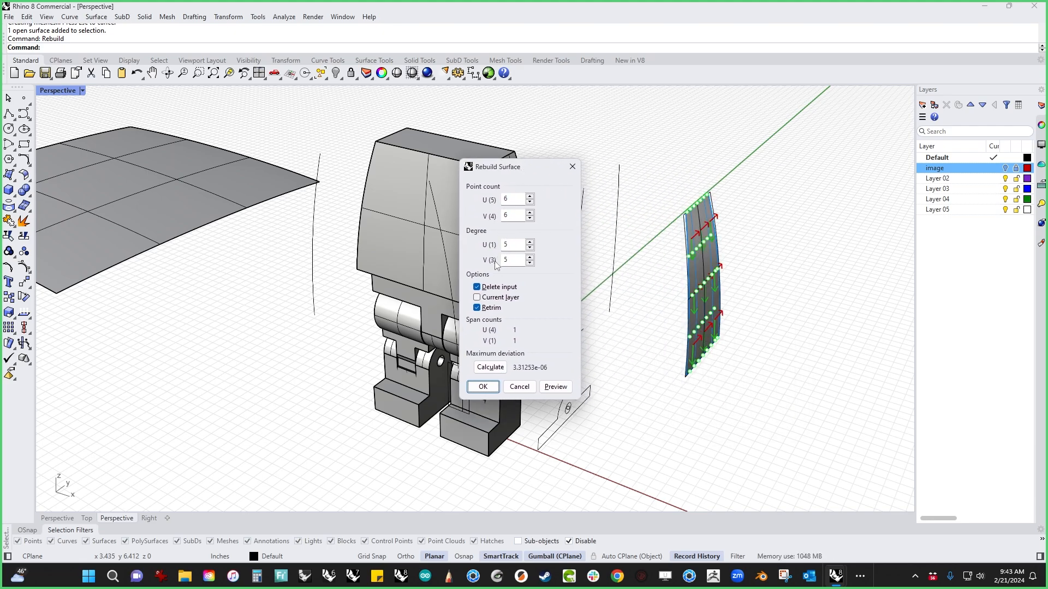
right_click_drag(691, 384, 680, 400)
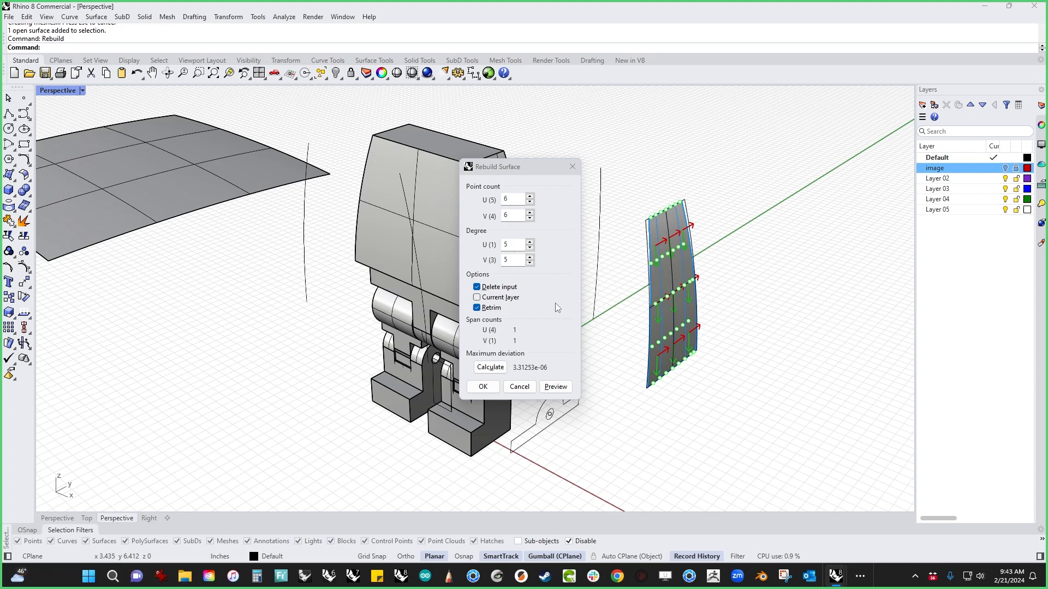
left_click(519, 387)
left_click(645, 433)
left_click(672, 347)
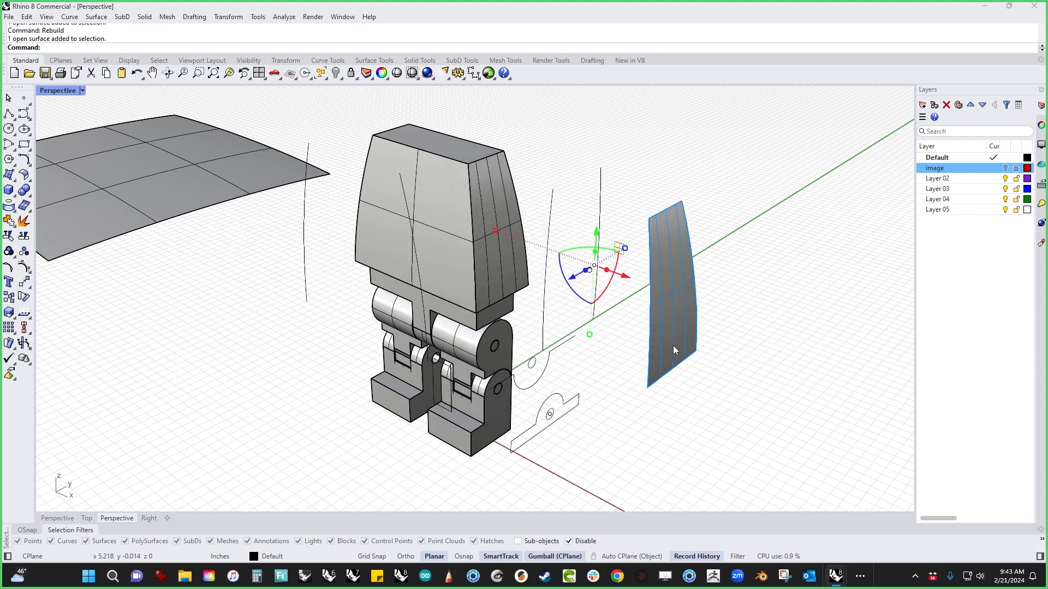
Delete the copied torso side surface and the large demonstration surface with its nearby curves beside the figure.
key("Delete")
scroll(673, 349, "down", 2)
right_click_drag(430, 390, 453, 419, "shift")
left_click_drag(396, 388, 286, 283)
key("Delete")
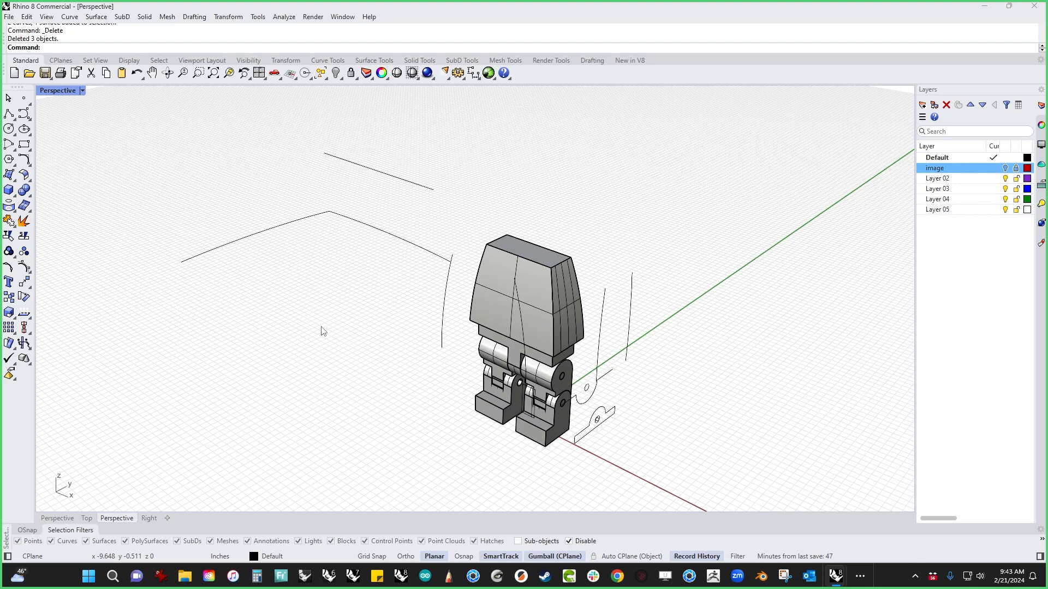
right_click_drag(323, 331, 403, 346)
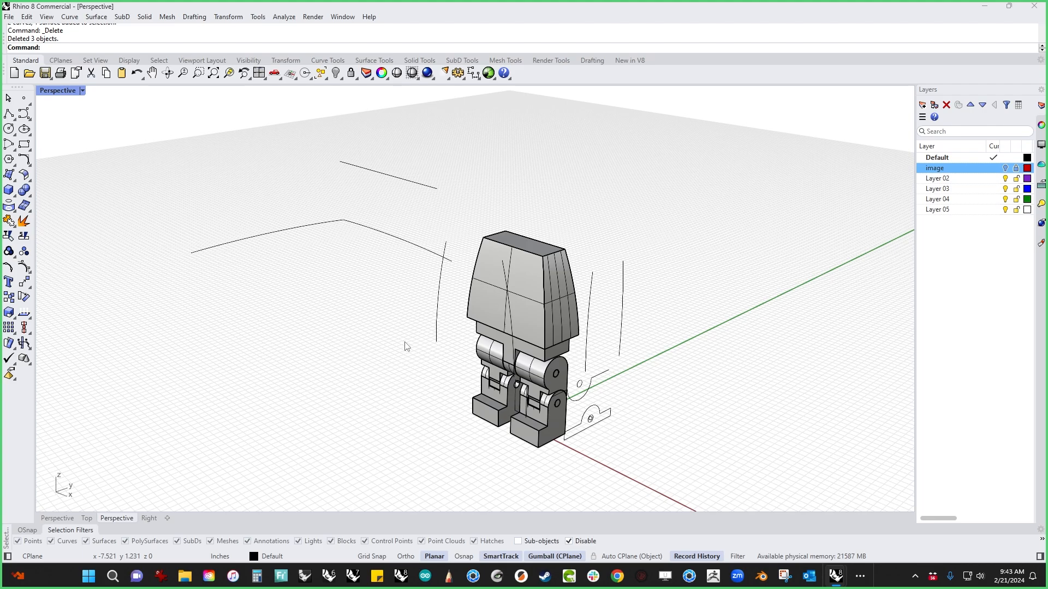
scroll(524, 307, "up", 4)
left_click(609, 303)
left_click(646, 198)
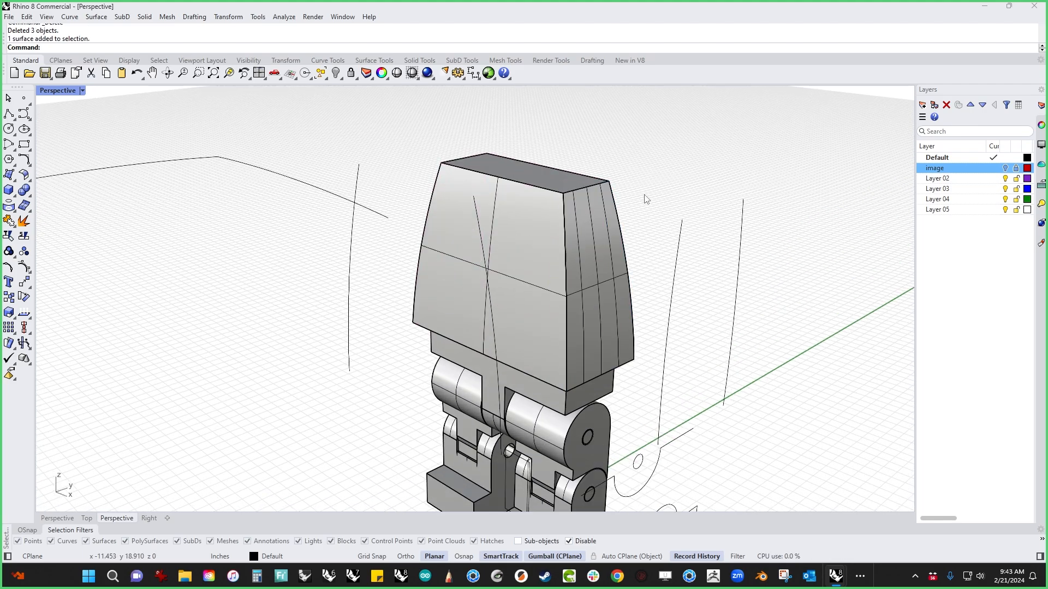
scroll(562, 300, "down", 5)
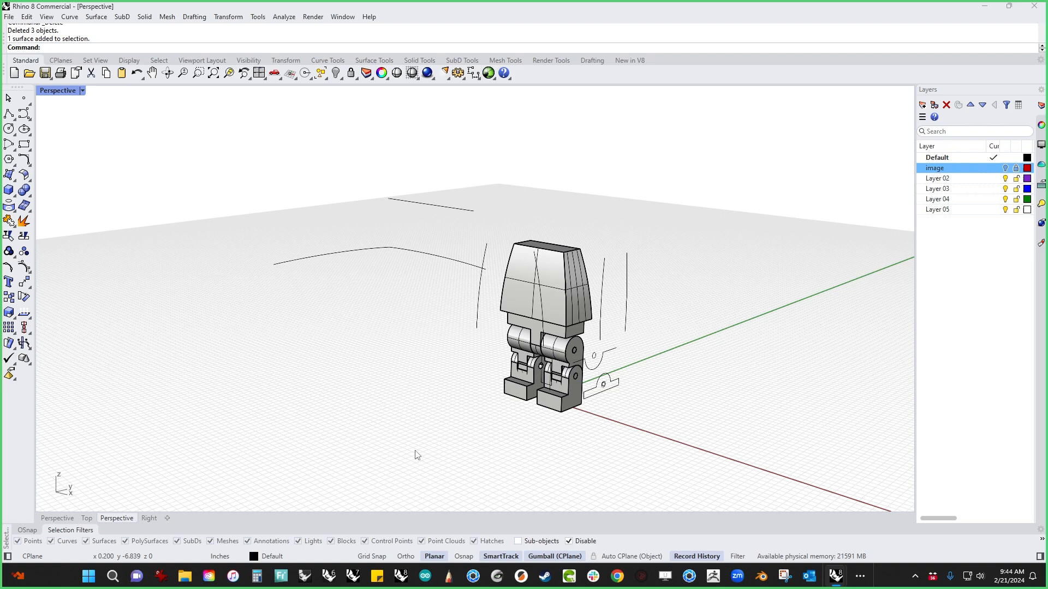
Select all remaining curves in the model with SelCrv and delete them, leaving the figure's solids.
type("selcrv")
key("Return")
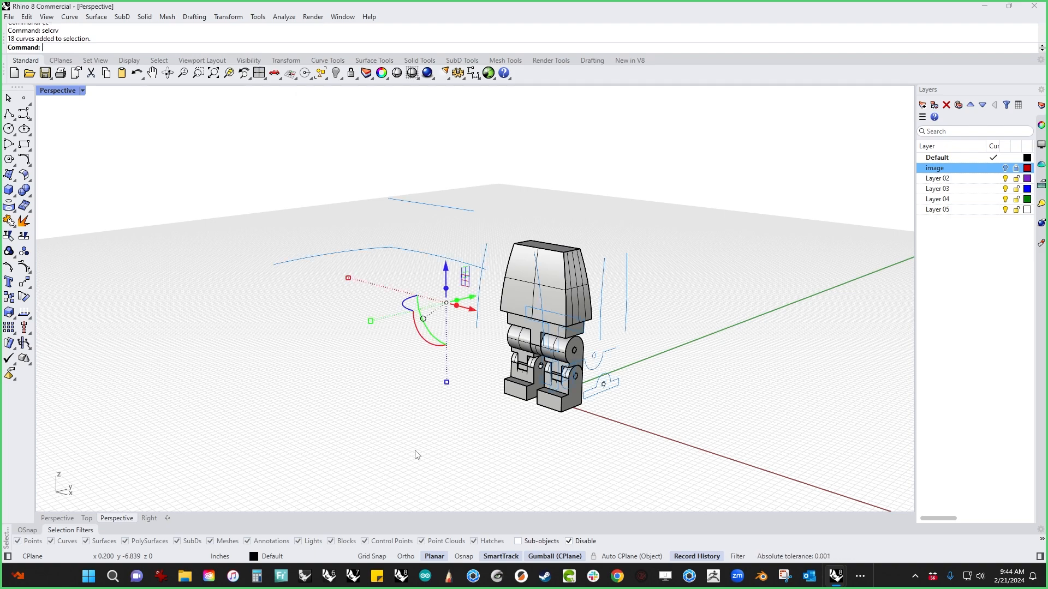
key("Delete")
scroll(489, 327, "up", 5)
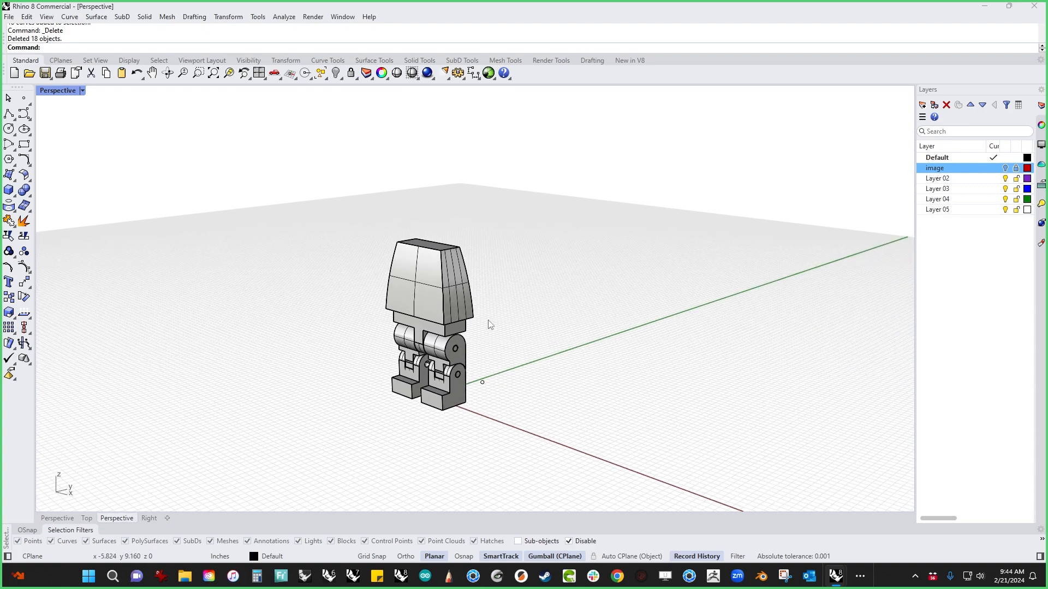
In the Front view, draw a vertical centre line from the middle of the torso's top edge up through the sketched head.
key("Return")
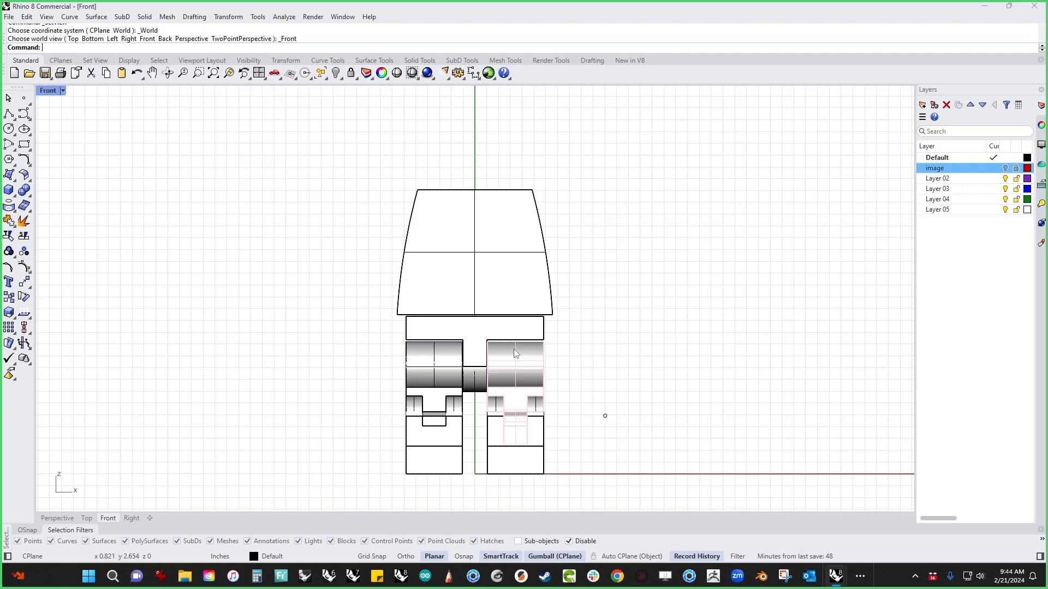
right_click_drag(787, 262, 665, 321)
right_click_drag(504, 281, 542, 397)
scroll(405, 379, "up", 8)
right_click_drag(405, 376, 408, 386)
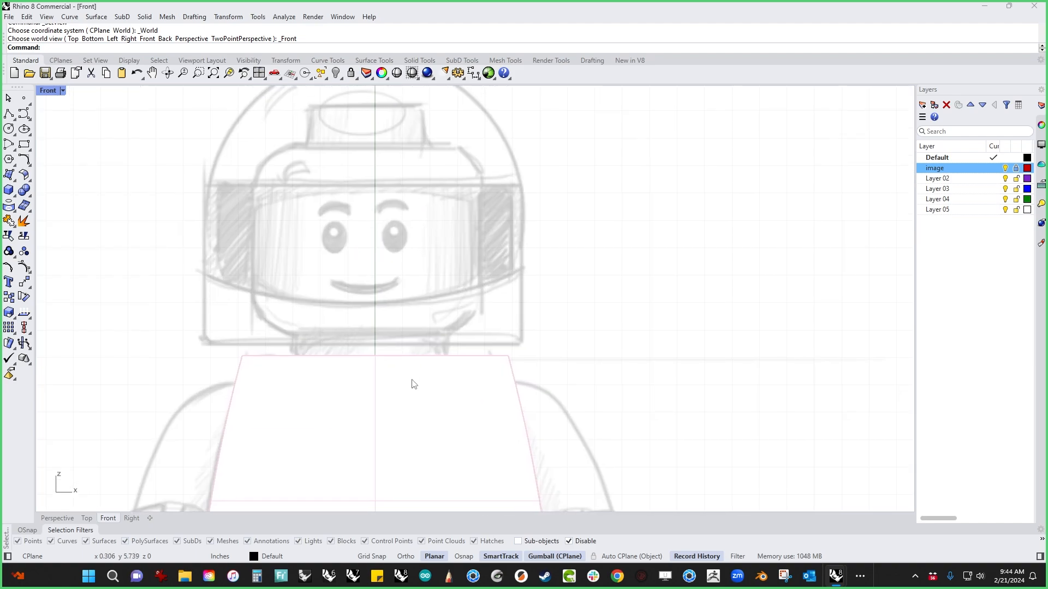
scroll(365, 243, "down", 3)
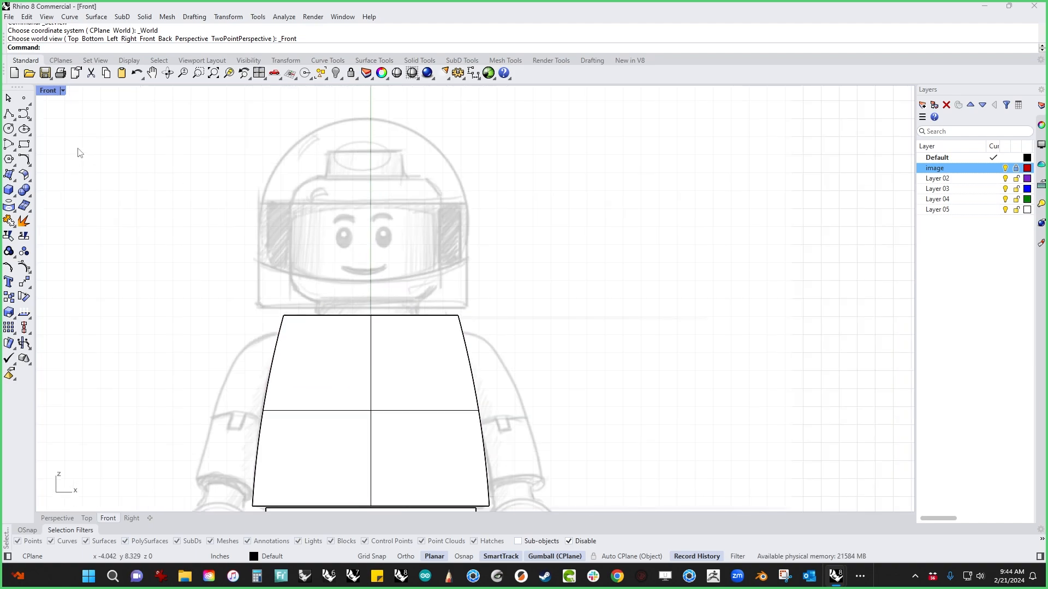
left_click(9, 113)
left_click(372, 315)
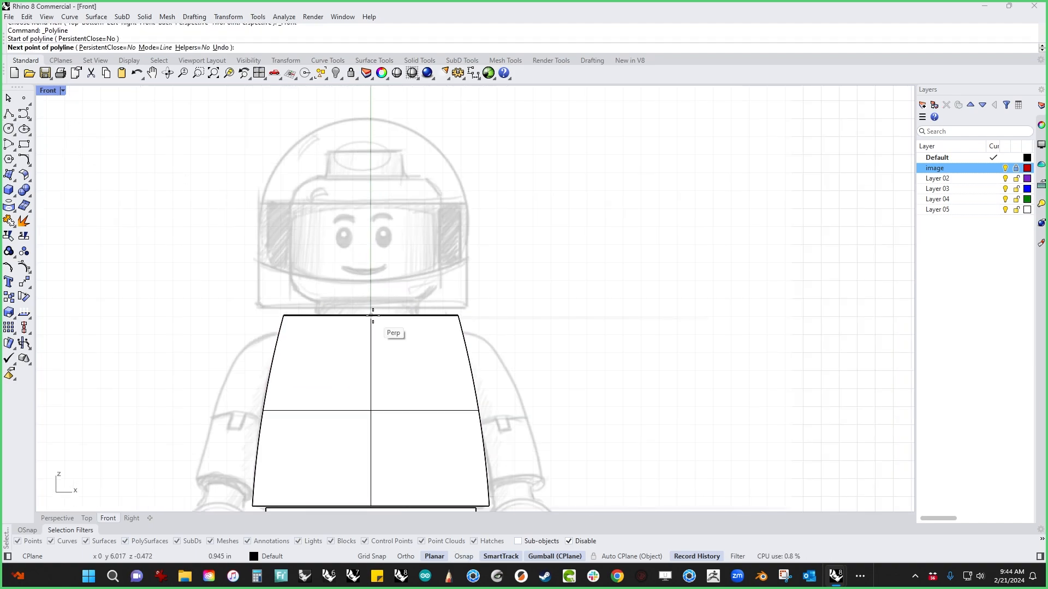
left_click(372, 129)
key("Return")
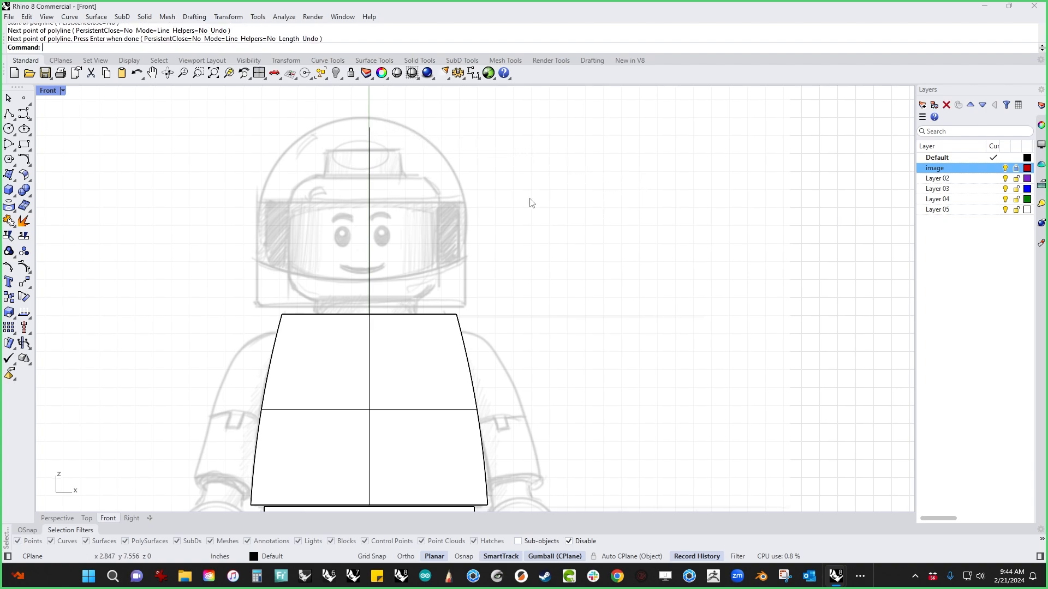
left_click(9, 114)
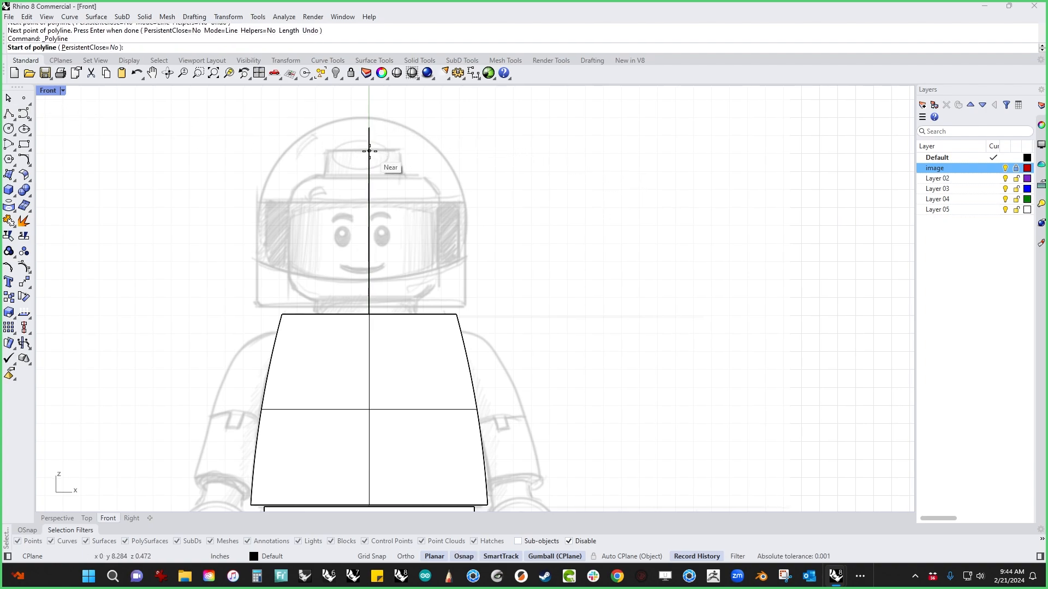
left_click(370, 148)
left_click(327, 149)
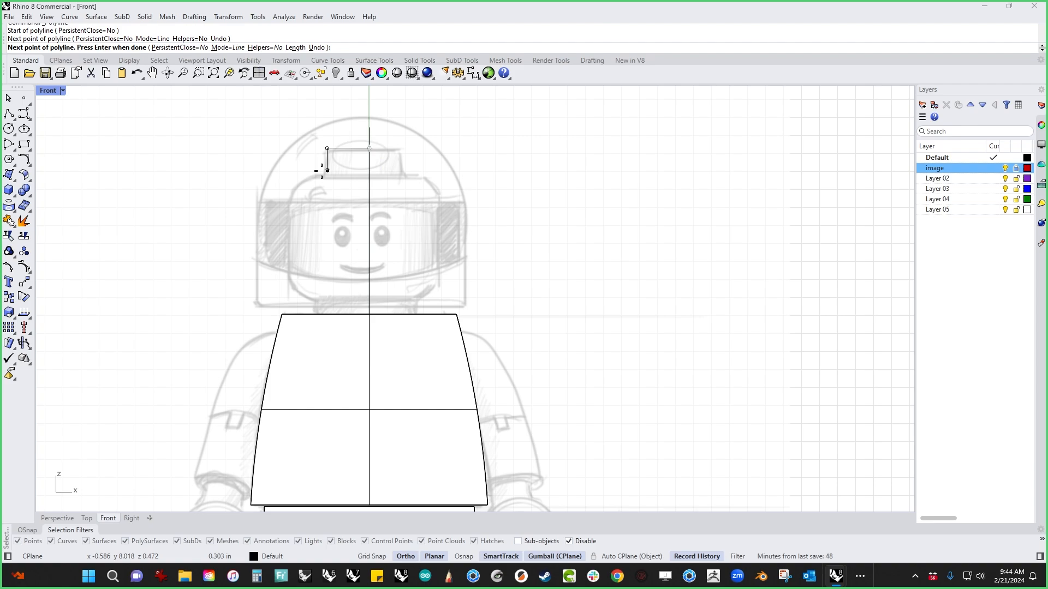
key("shift")
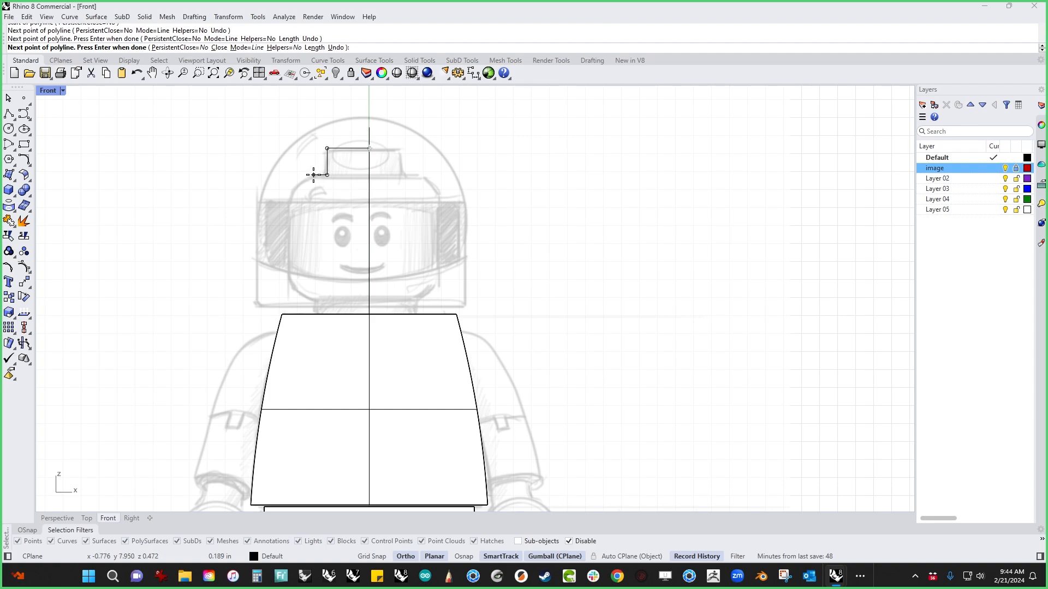
left_click(314, 175, "shift")
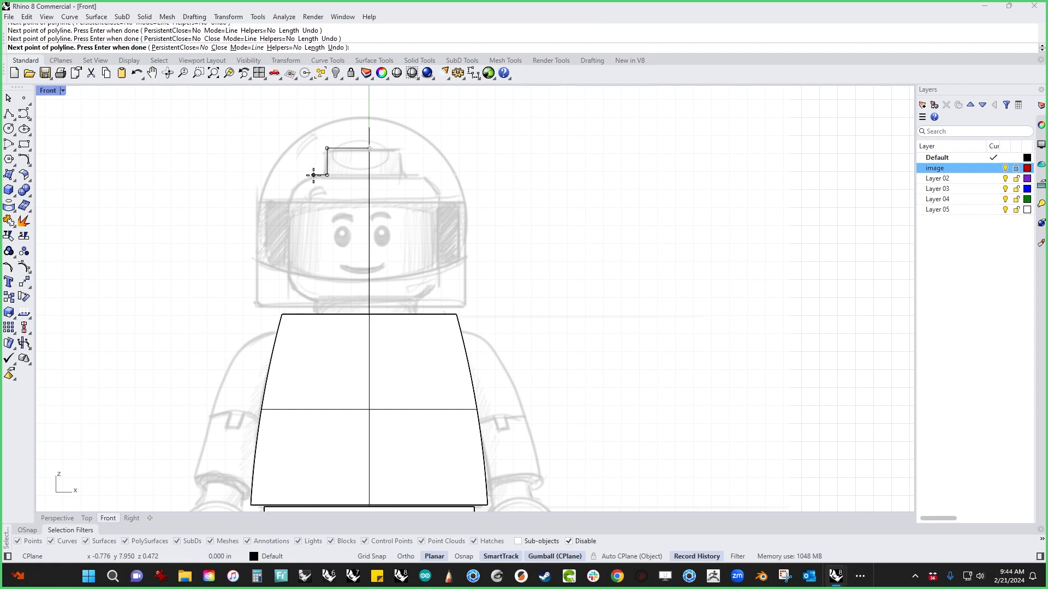
key("Return")
key("shift")
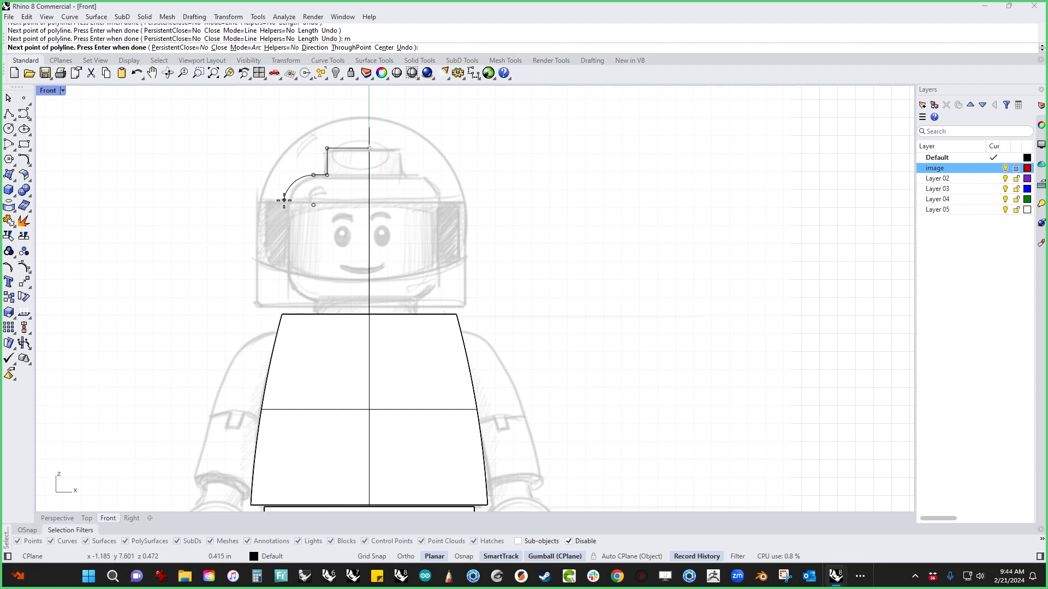
key("Escape")
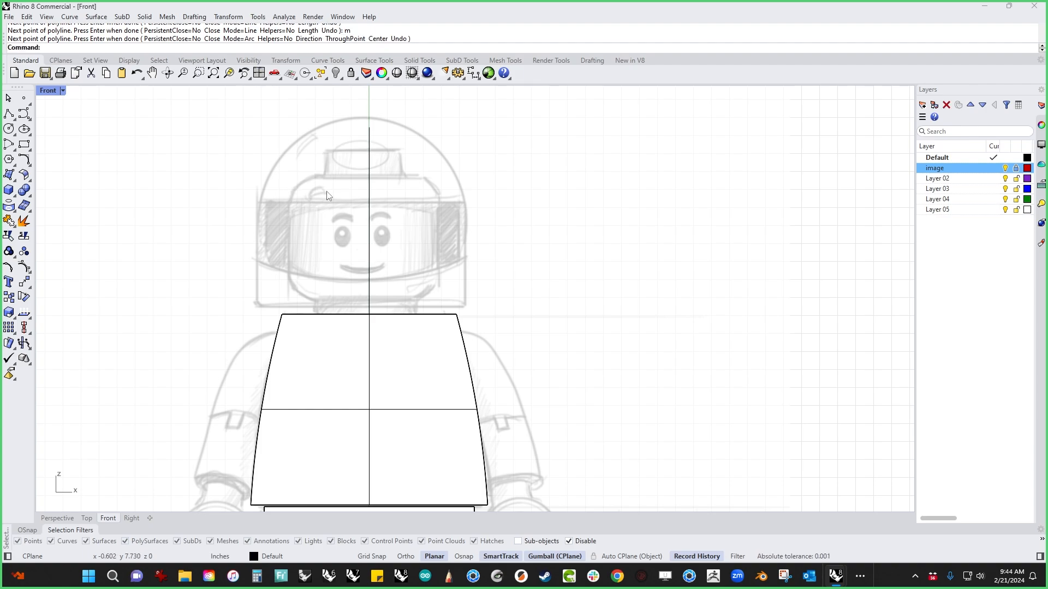
Start the head's half-profile polyline on the centre line with a horizontal segment about 0.6 in long along the stud's top, and continue in line mode.
left_click(8, 113)
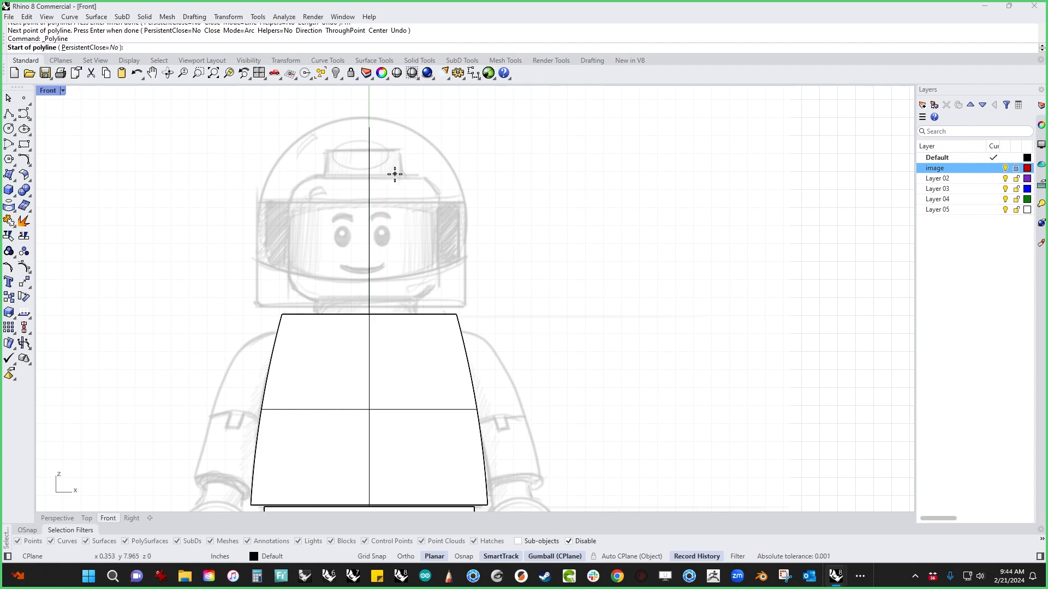
type("m")
key("Return")
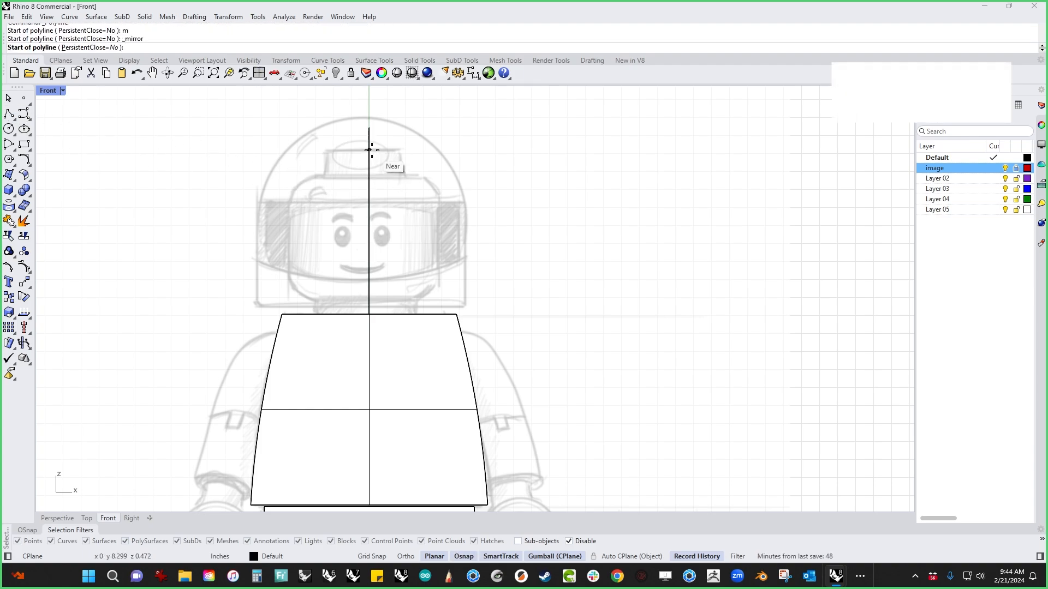
left_click(370, 150)
left_click(327, 150)
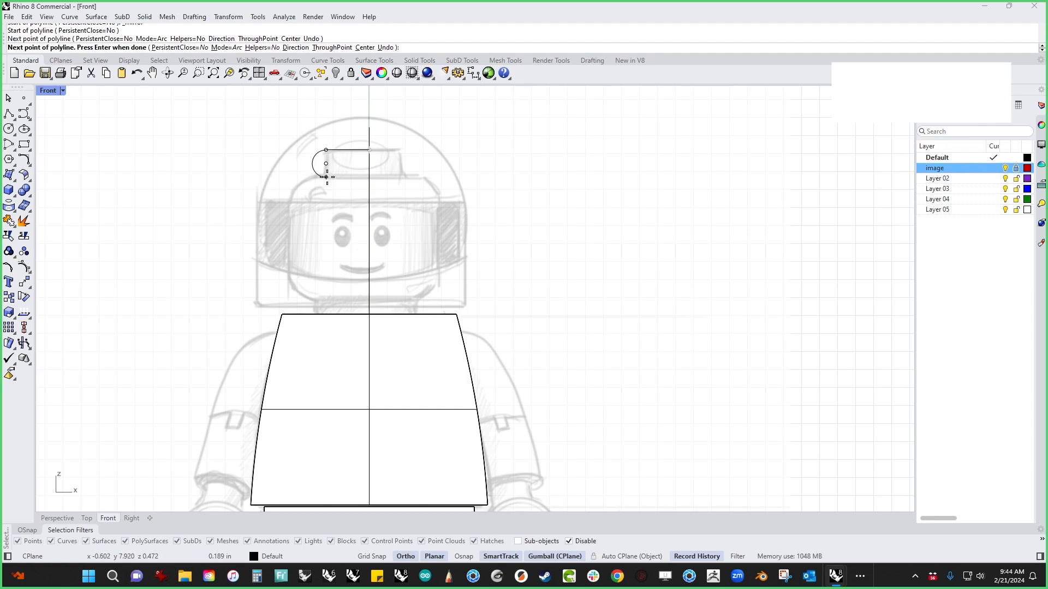
key("F8")
key("Return")
key("F8")
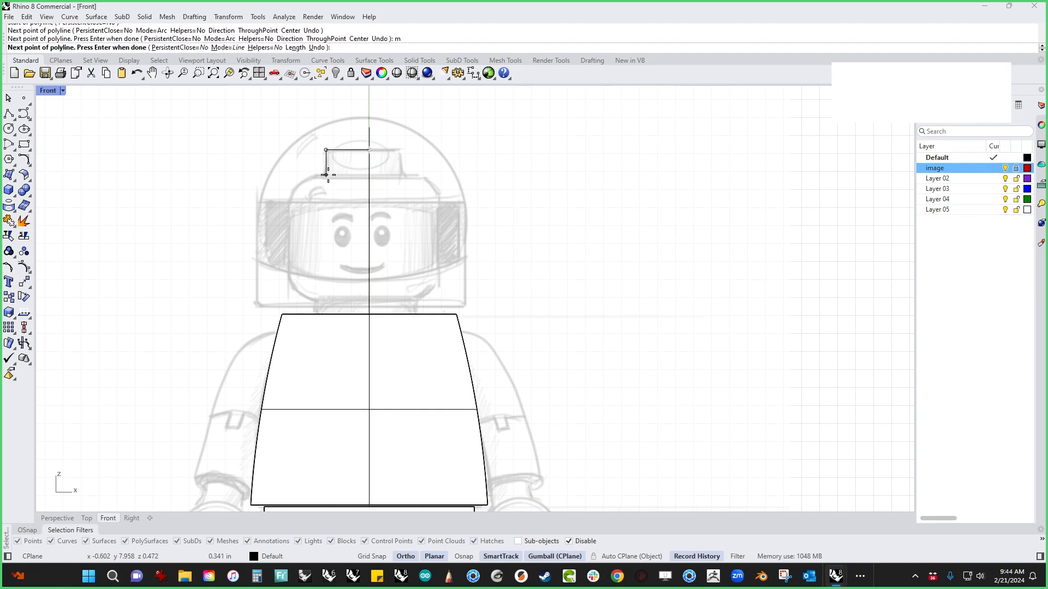
Trace the stud side, the head's shoulder and side about 1.1 in from the centre, and the stepped-in neck down to the torso's top, finishing the polyline.
left_click(326, 176)
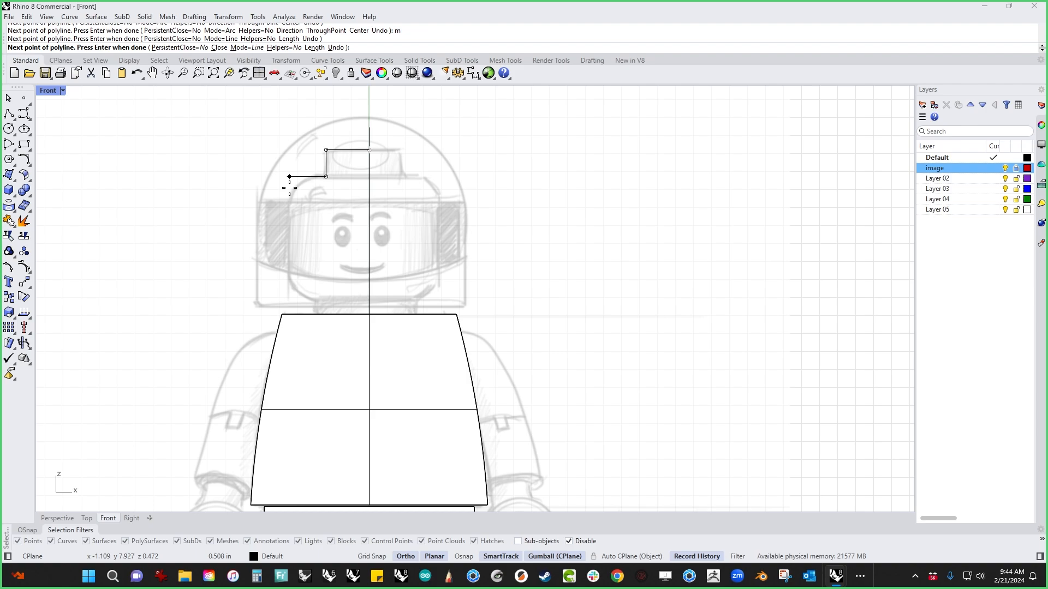
left_click(288, 193)
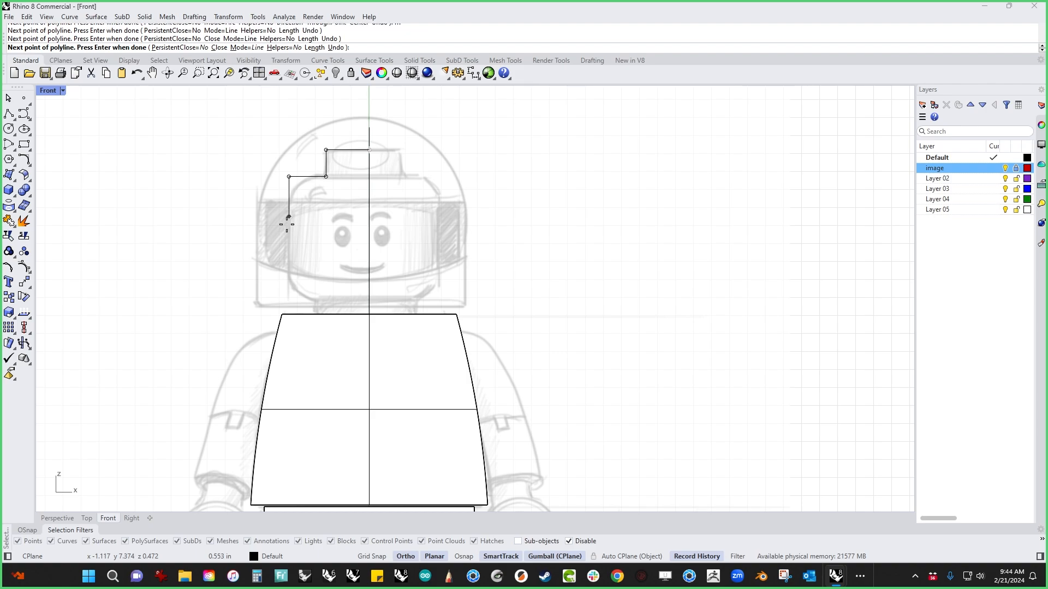
left_click(289, 302)
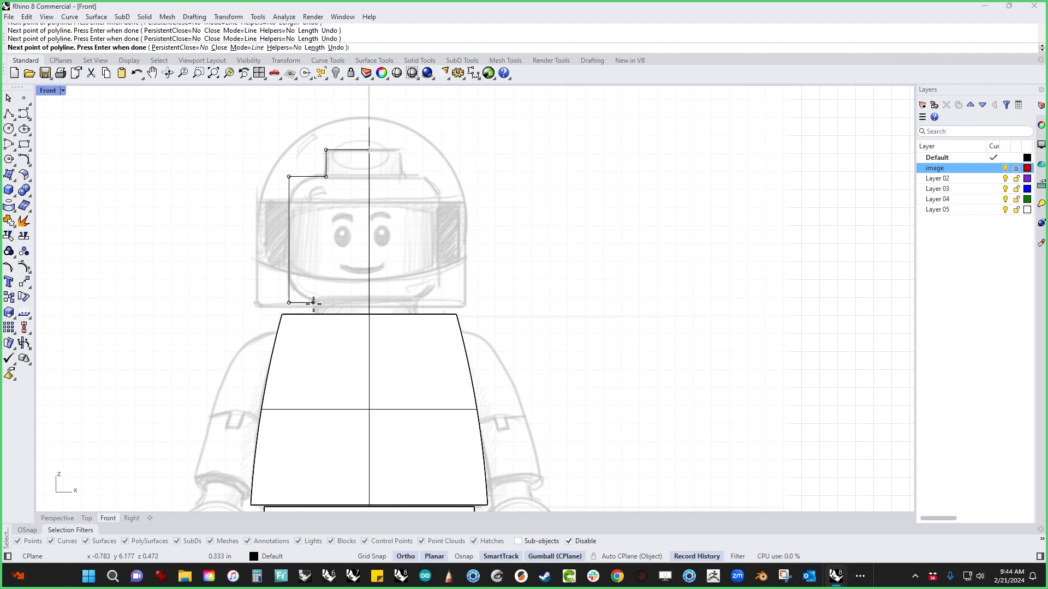
left_click(315, 303)
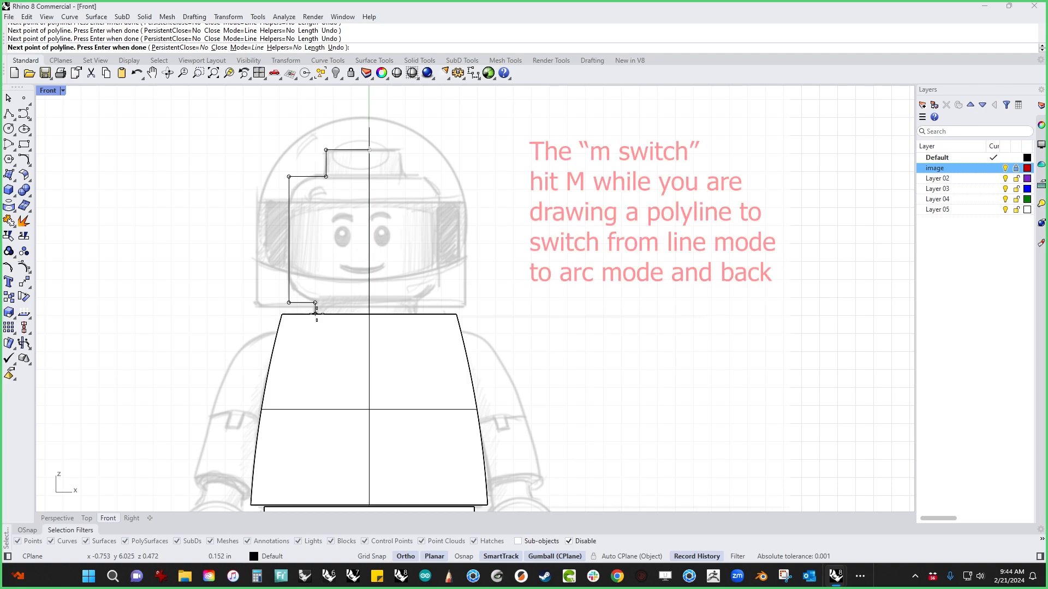
left_click(315, 314)
key("F8")
key("Return")
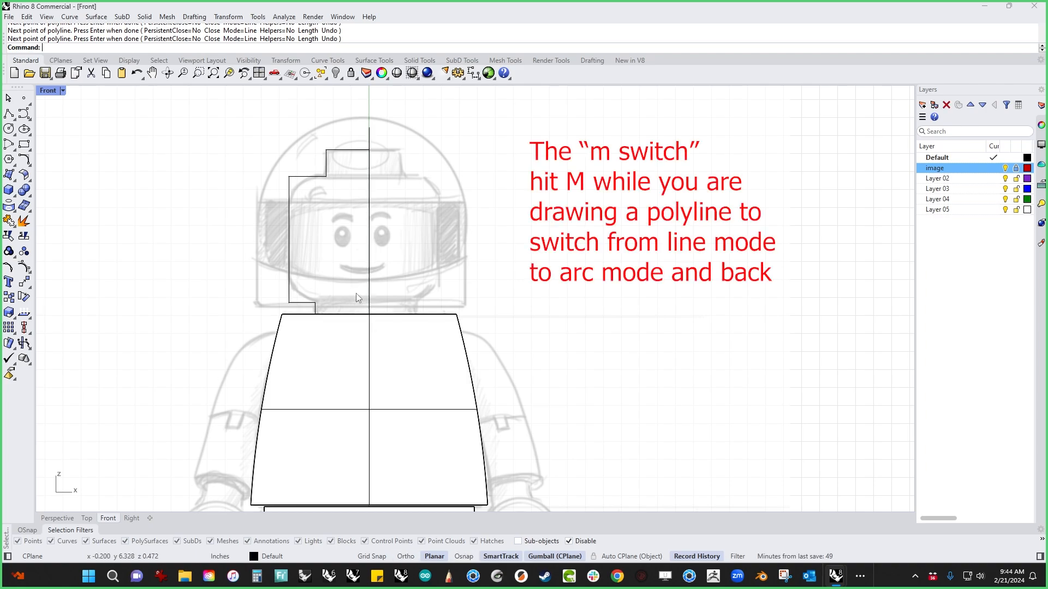
Try a 0.2 in radius fillet on the head profile's upper outer corner, and undo it.
right_click_drag(340, 209, 334, 234)
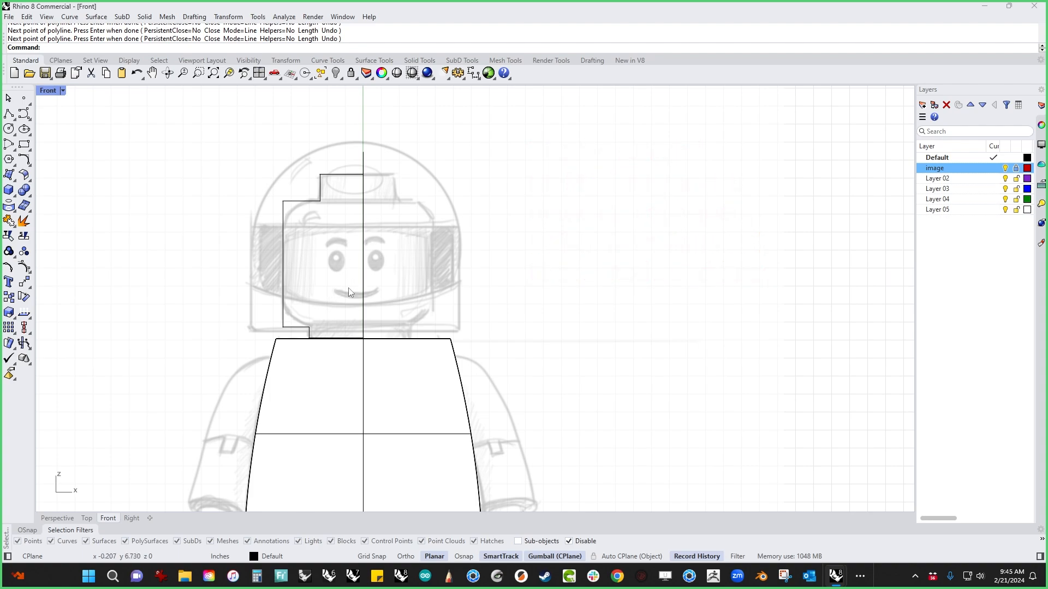
scroll(325, 340, "up", 1)
scroll(325, 336, "up", 3)
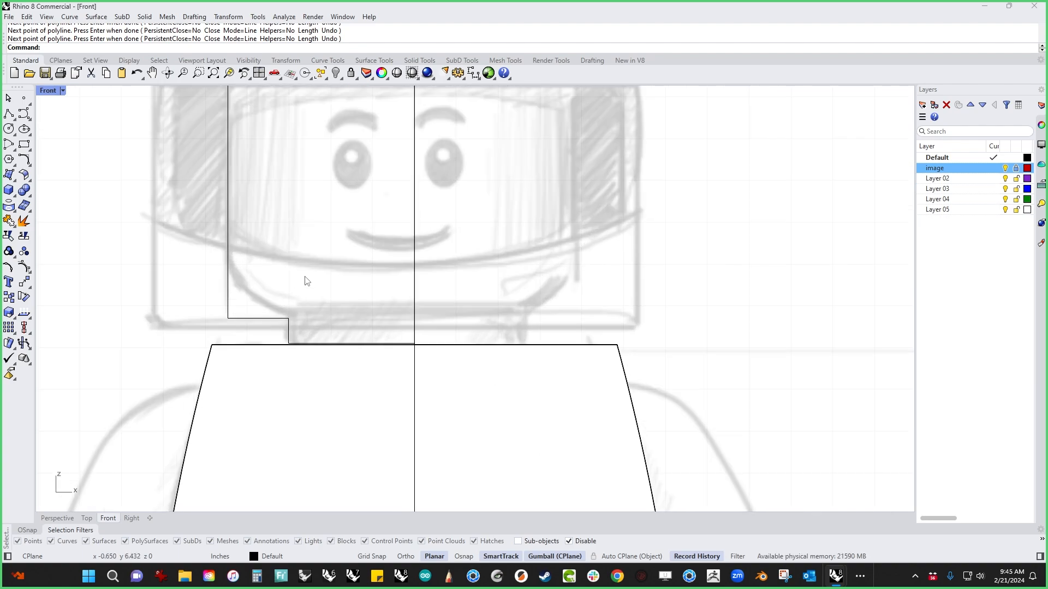
scroll(305, 278, "down", 2)
mouse_move(305, 278)
right_mouse_down()
mouse_move(308, 313)
mouse_move(307, 271)
mouse_move(301, 298)
right_mouse_up()
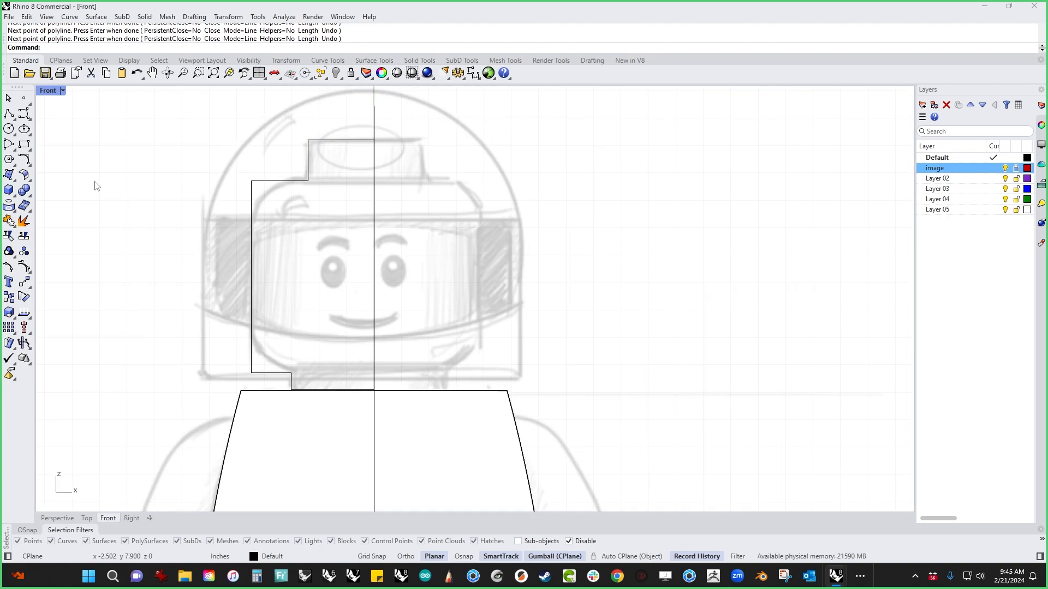
left_click(25, 159)
left_click(285, 182)
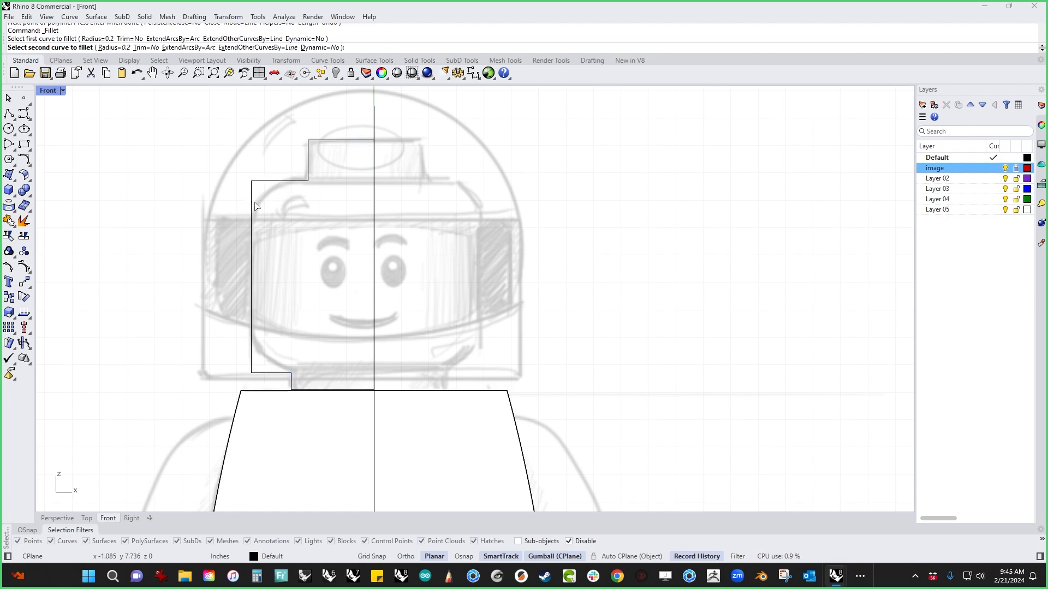
left_click(253, 214)
key("ctrl+z")
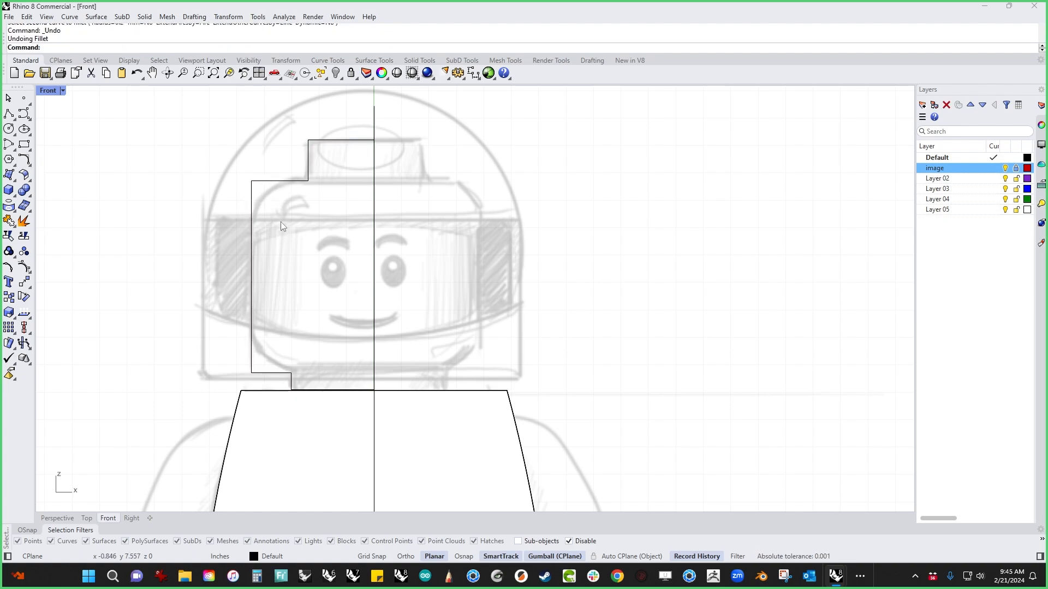
Set the fillet radius to 0.04 in, try it on the head profile's upper outer corner, and undo the fillet.
key("Return")
left_click(106, 48)
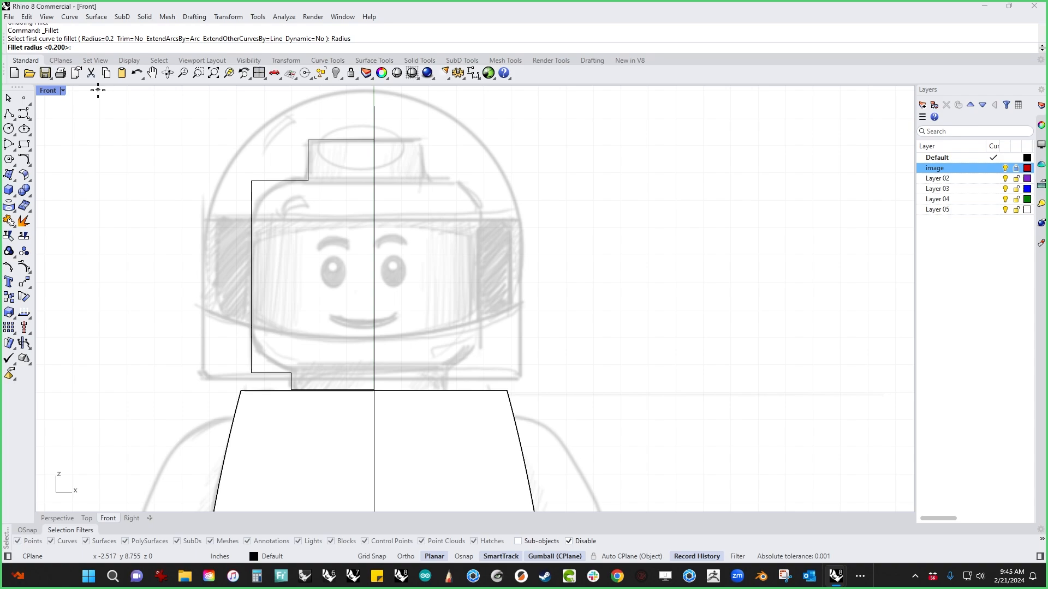
type(".04")
key("Return")
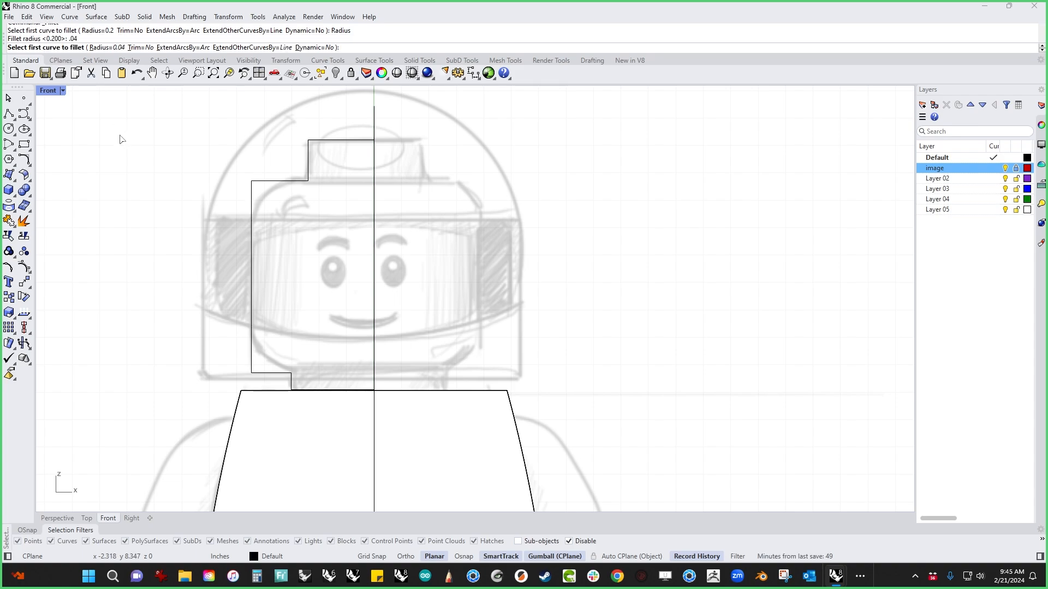
left_click(276, 184)
left_click(252, 217)
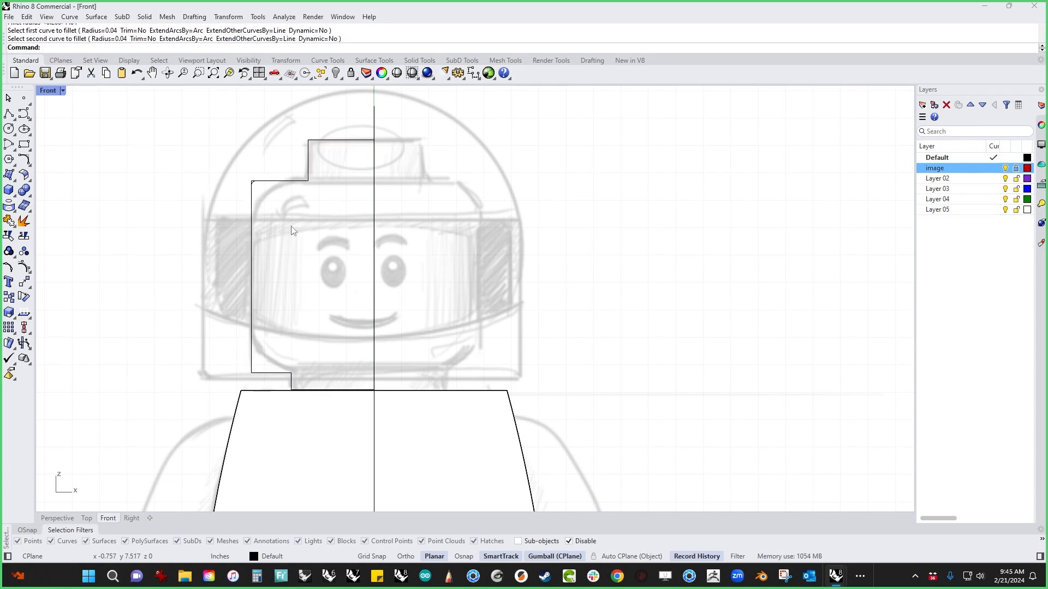
key("ctrl+z")
Try a 0.4 in radius fillet on the head profile's upper outer corner.
key("Return")
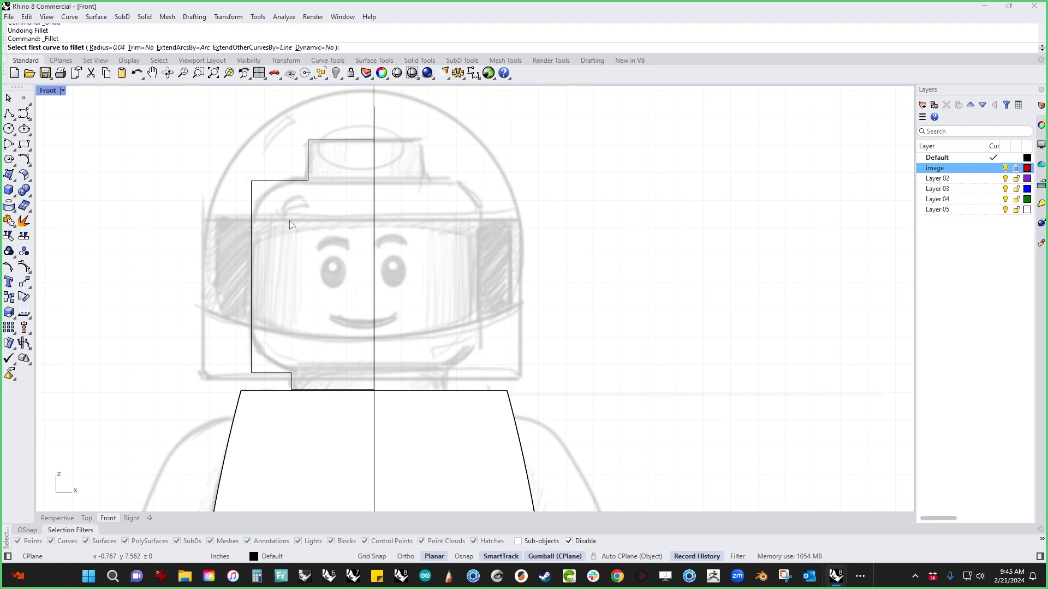
type(".")
type("4")
key("Return")
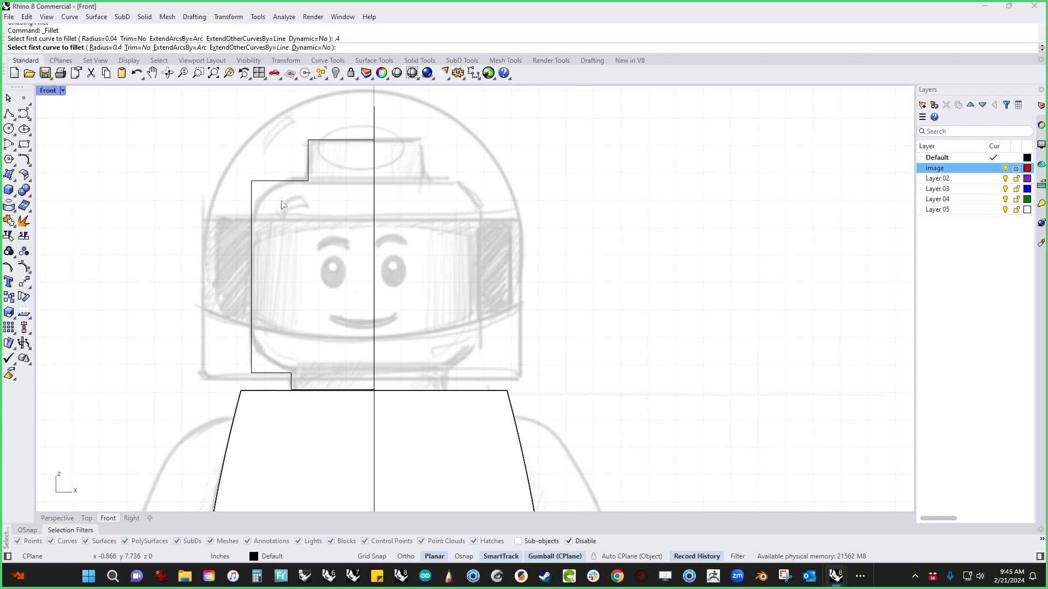
left_click(291, 181)
left_click(255, 232)
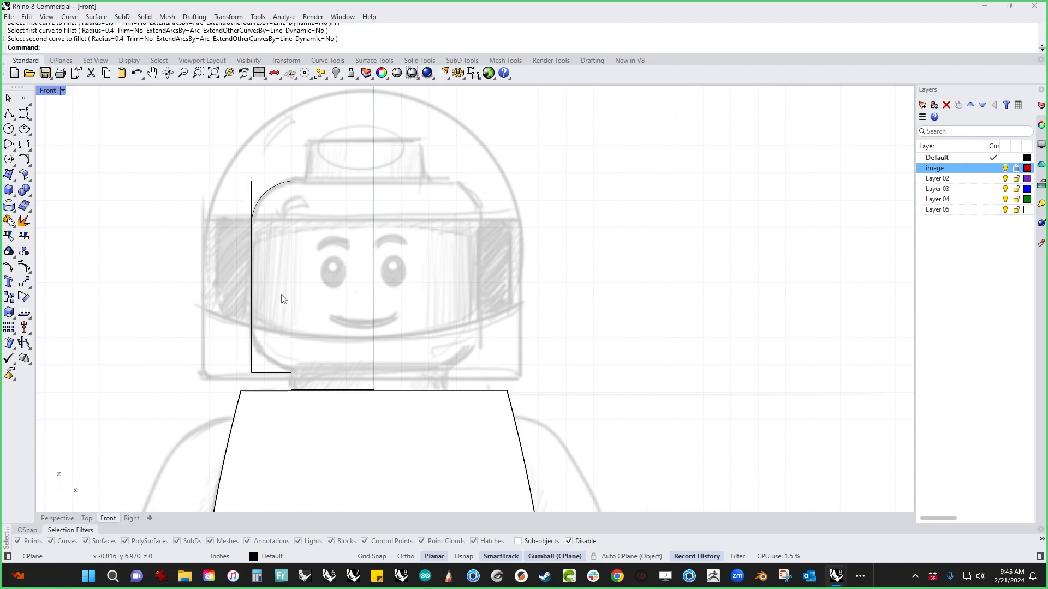
Try the 0.4 in fillet on the profile's lower outer corner above the neck, and undo both fillets.
right_click(282, 318)
left_click(272, 374)
left_click(253, 350)
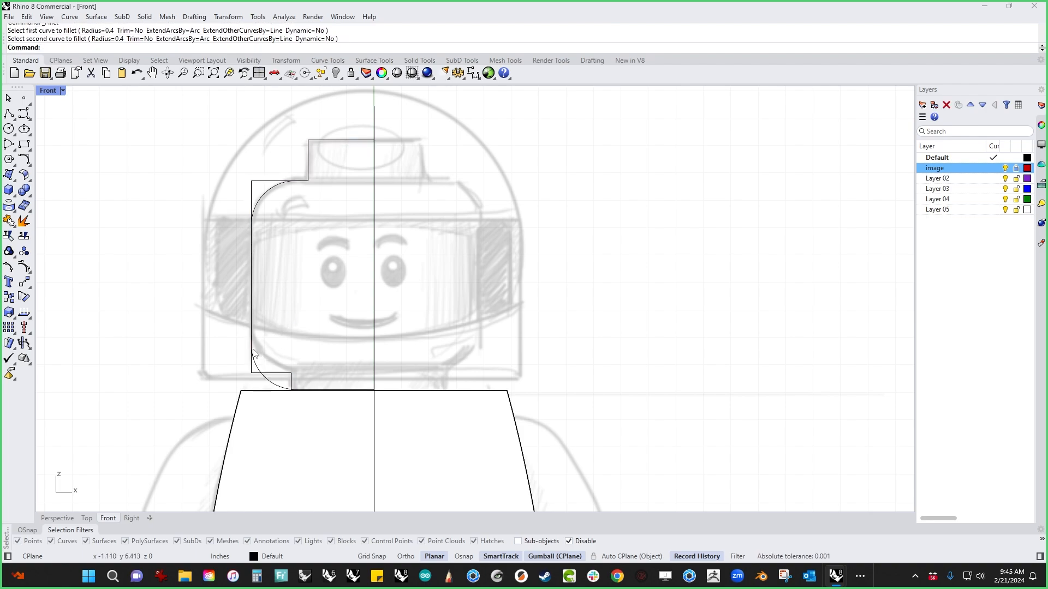
scroll(303, 372, "up", 3)
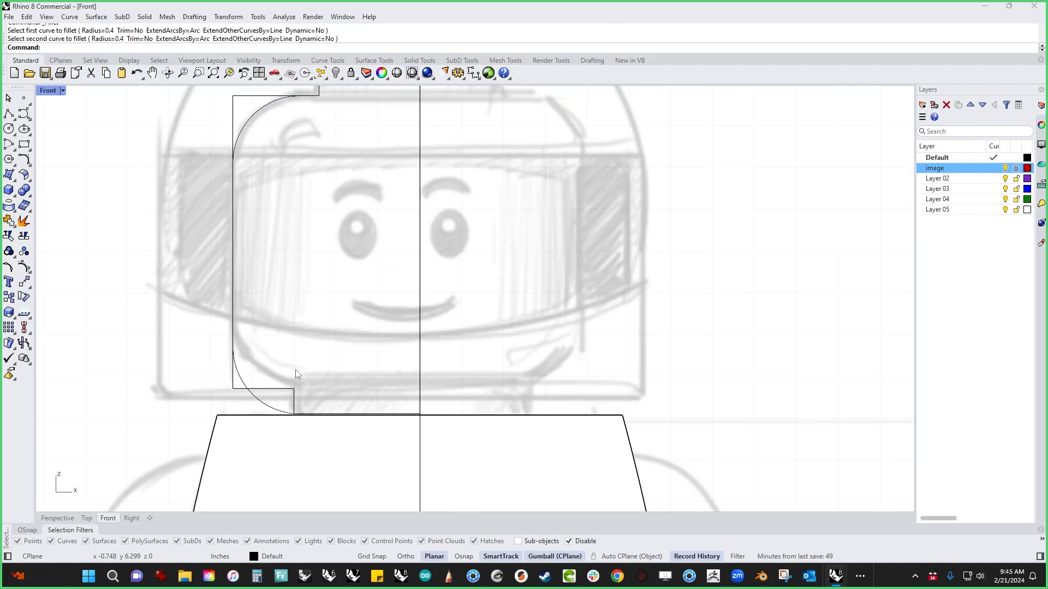
key("ctrl+z")
scroll(306, 345, "down", 2)
scroll(295, 300, "up", 2)
Set the fillet radius to 0.3 in, try it on the head profile's upper outer corner, and undo it.
right_click(294, 299)
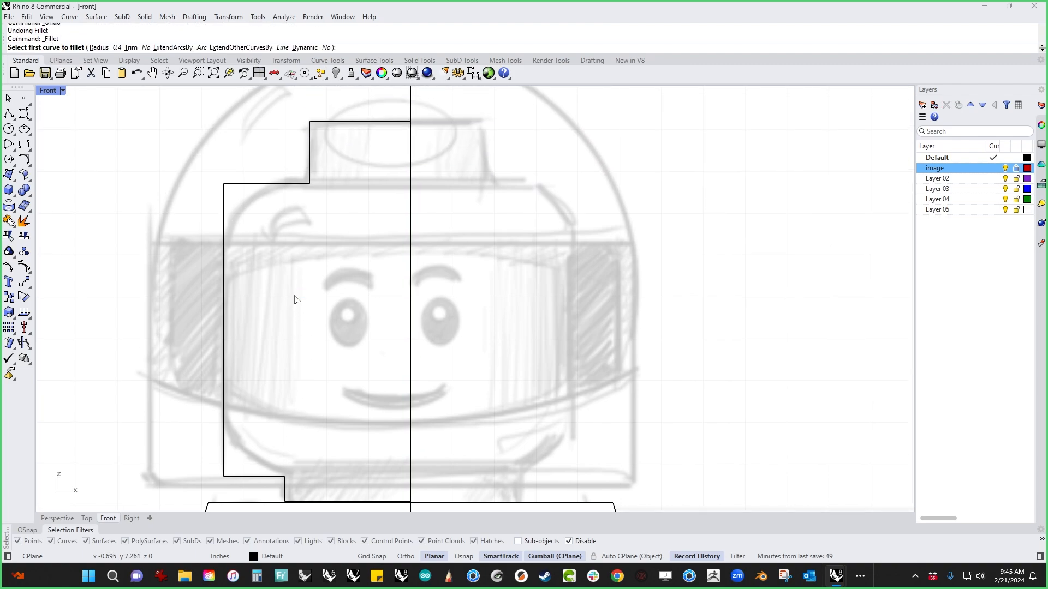
key("Return")
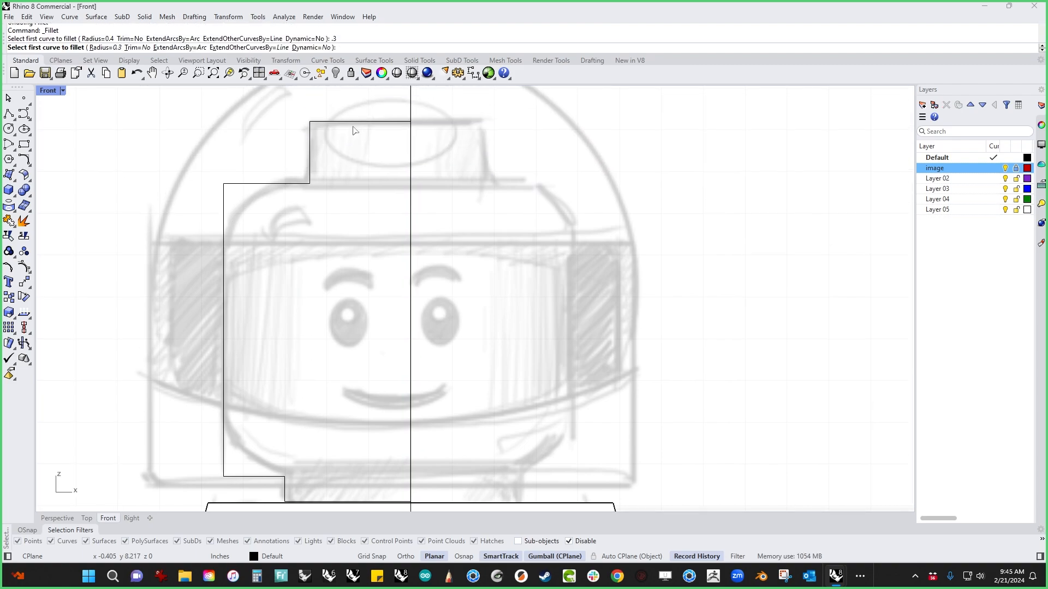
left_click(276, 184)
left_click(223, 240)
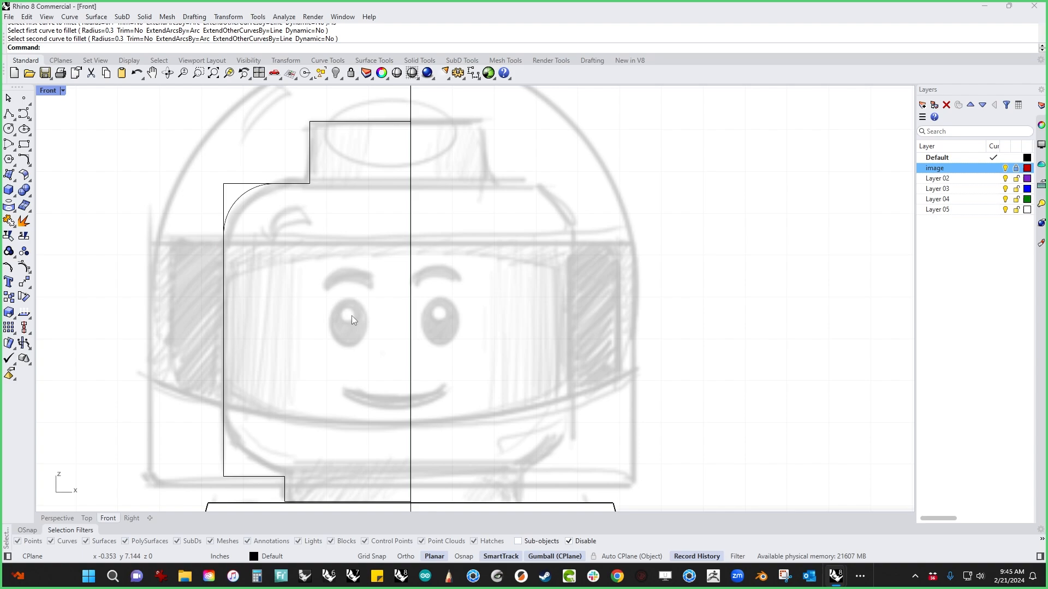
key("ctrl+z")
Try the 0.3 in fillet on the head profile's lower outer corner, and undo it.
right_click_drag(308, 370, 313, 266)
right_click(298, 333)
left_click(281, 370)
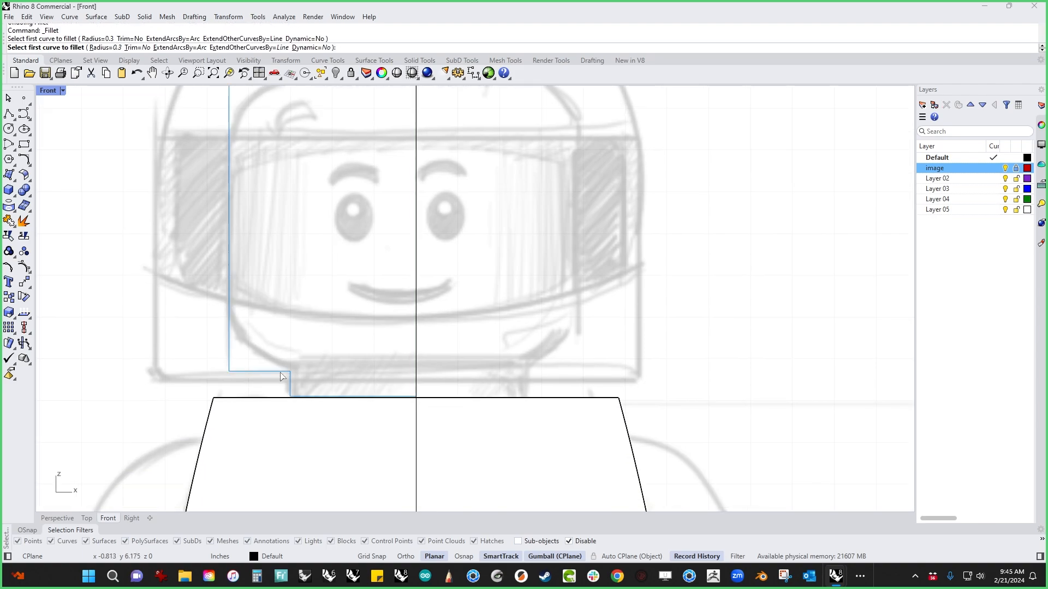
left_click(229, 339)
key("ctrl+z")
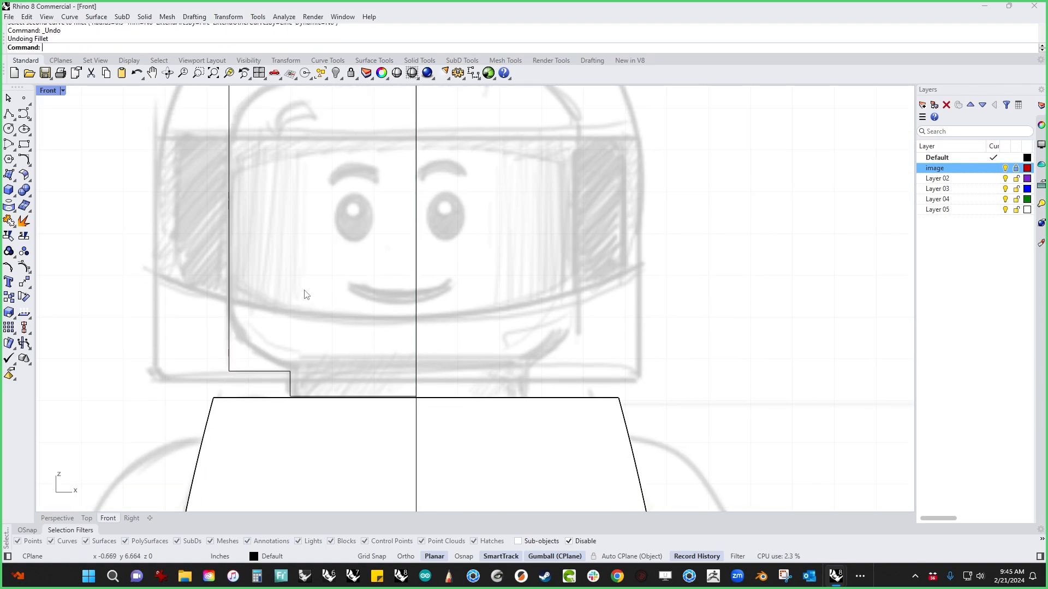
Fillet the head profile's upper outer corner with a 0.4 in radius.
scroll(304, 295, "down", 3)
right_click(295, 318)
type(".4")
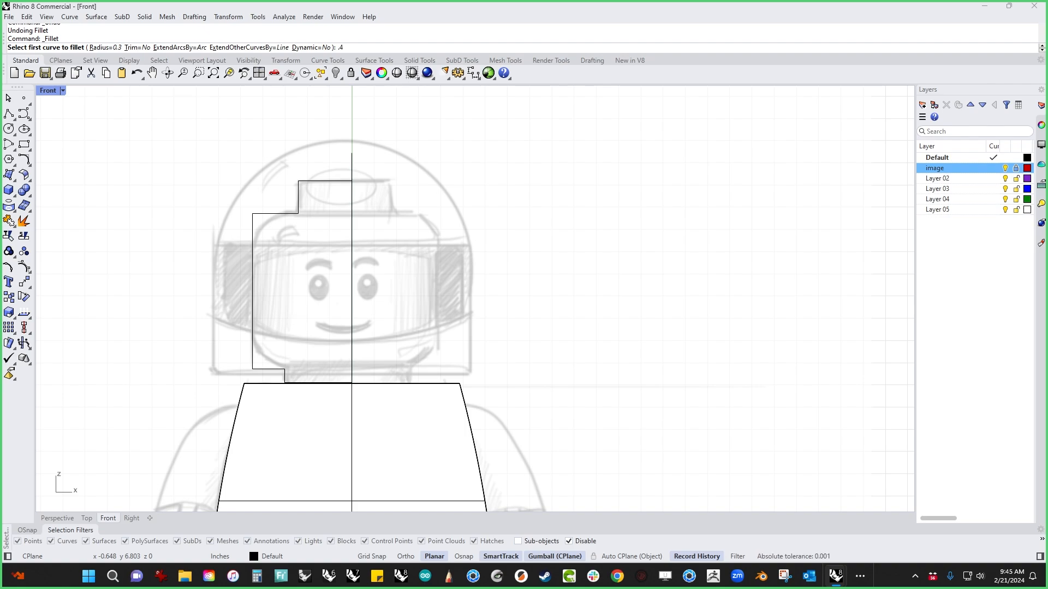
key("Return")
left_click(285, 215)
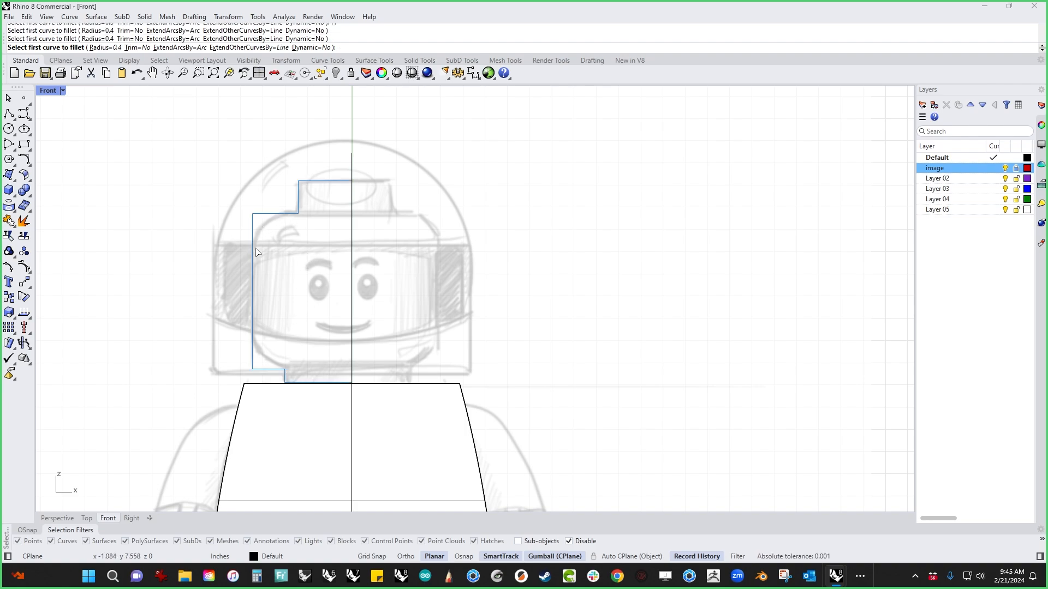
left_click(253, 271)
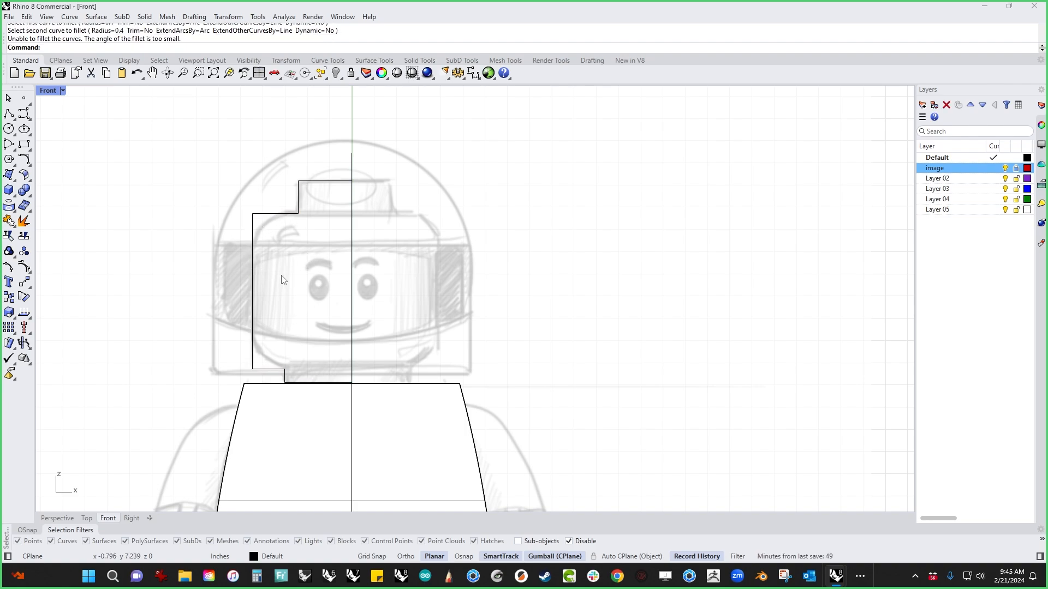
right_click(258, 245)
left_click(275, 214)
left_click(253, 239)
right_click(324, 294)
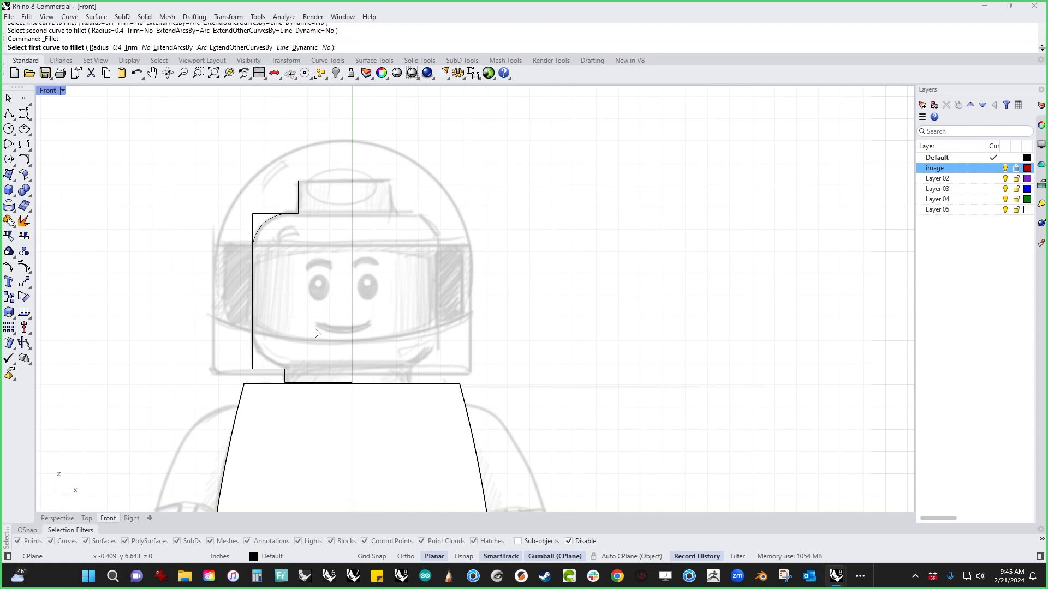
scroll(214, 420, "up", 4)
left_click(343, 354)
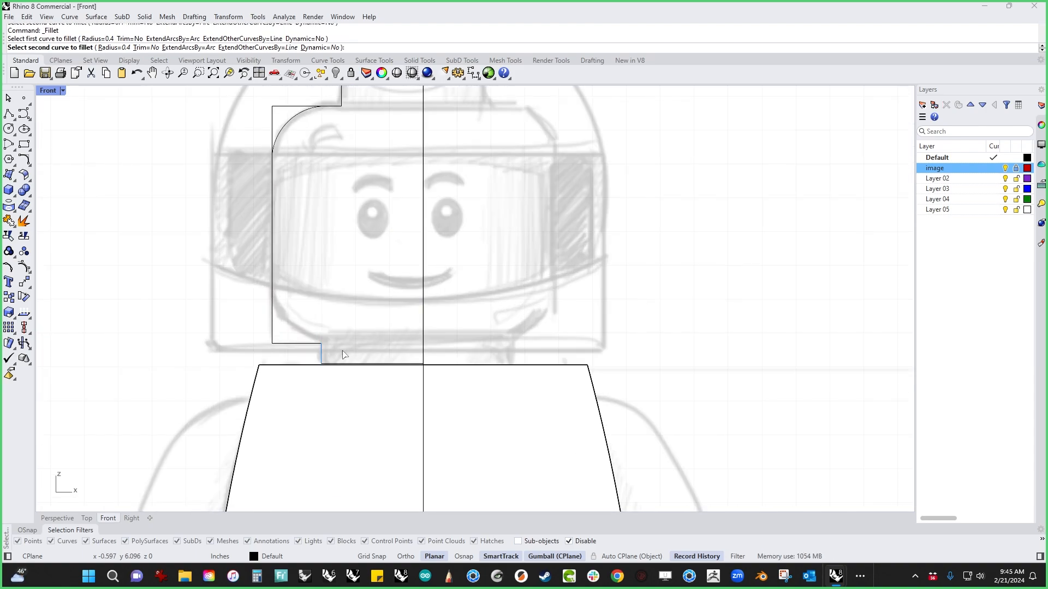
key("Escape")
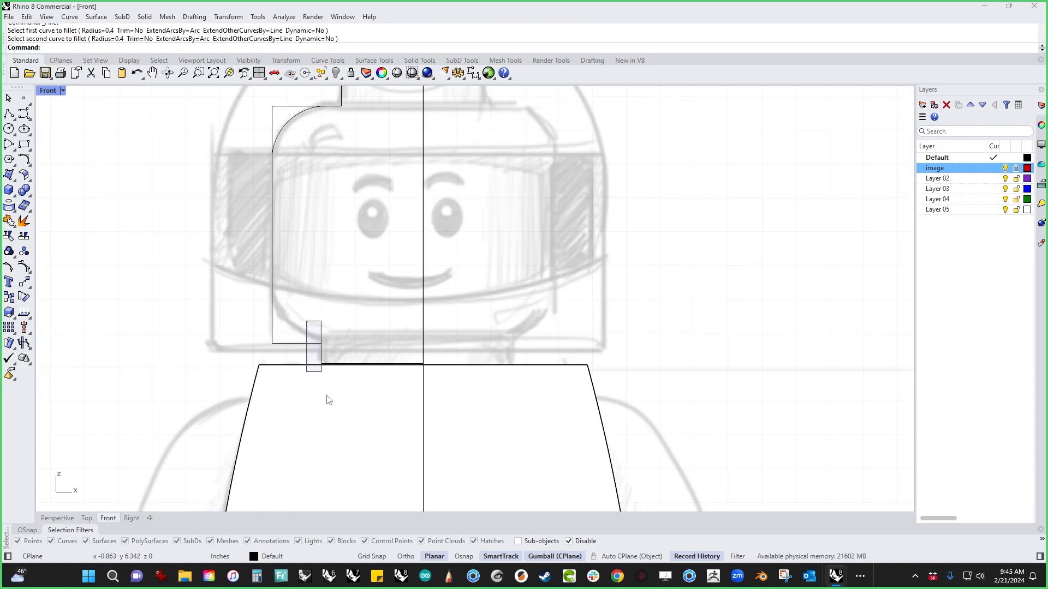
Move the neck's vertical segment about 0.2 in toward the centre line, lengthening the head's lower edge.
left_click(342, 355, "ctrl+shift")
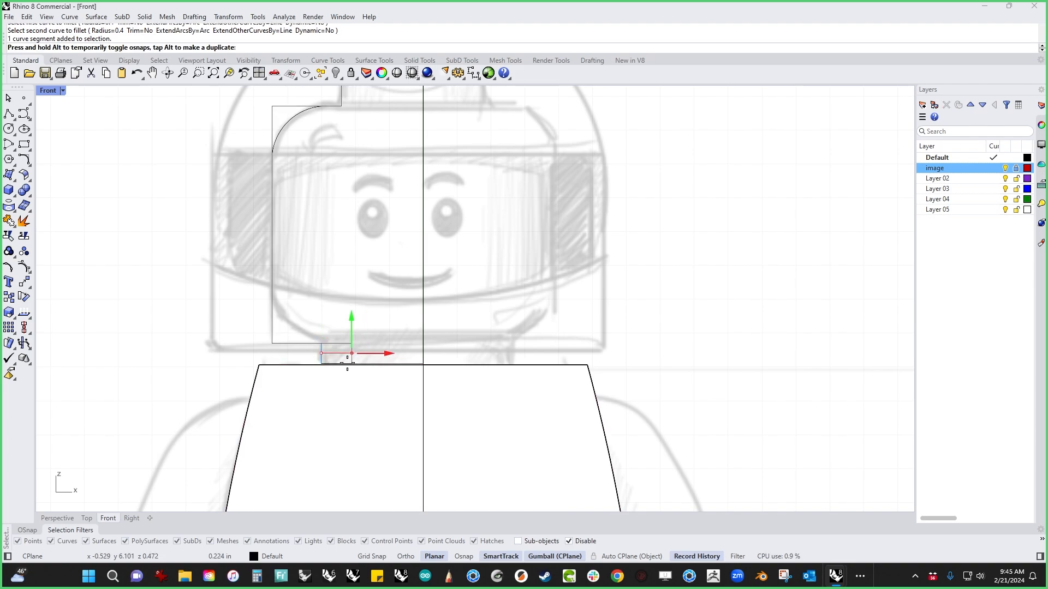
mouse_move(347, 364)
left_mouse_down()
mouse_move(326, 360)
mouse_move(357, 364)
left_mouse_up()
left_click(339, 281)
right_click_drag(305, 277, 303, 306)
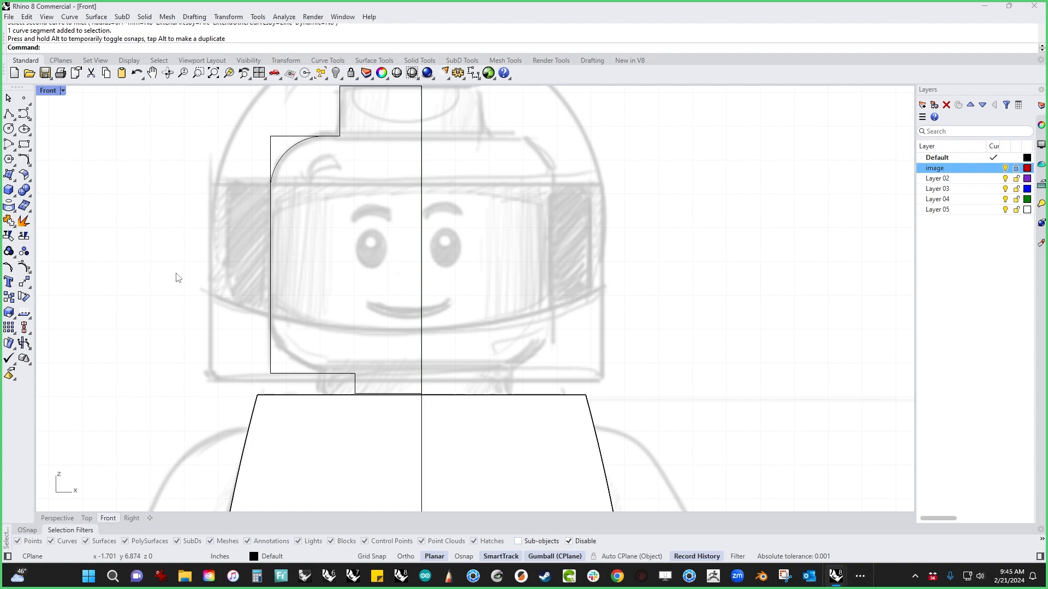
Fillet the head profile's lower outer corner with the 0.4 in radius.
left_click(24, 162)
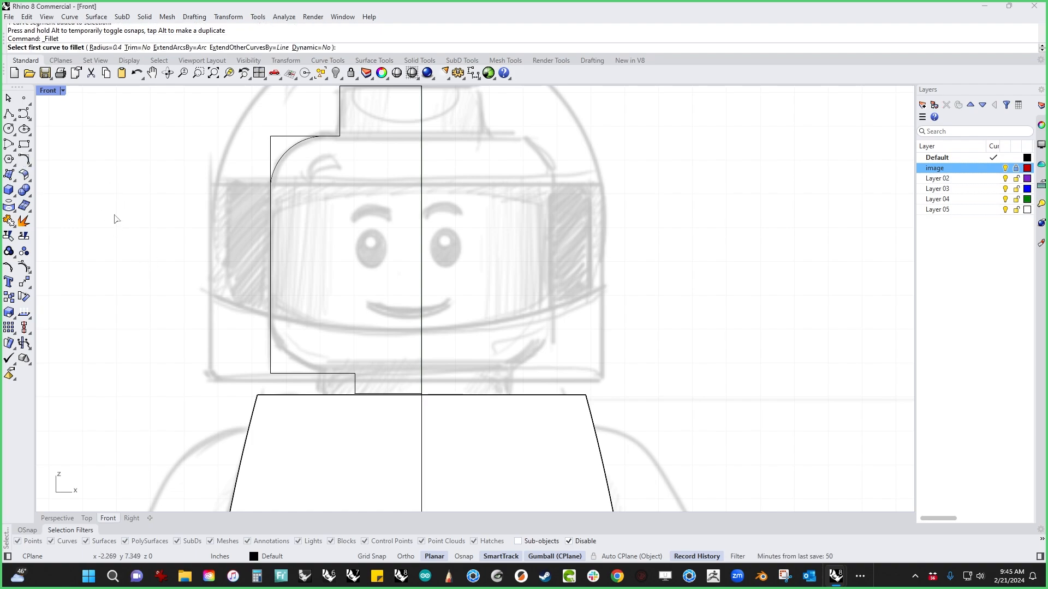
left_click(271, 322)
left_click(333, 374)
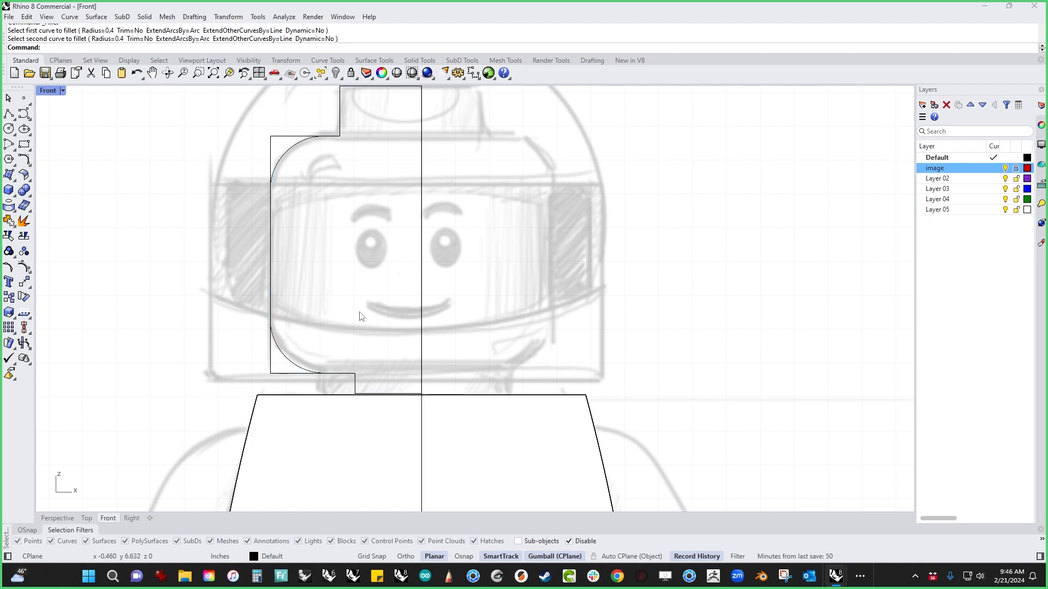
Move the neck's vertical segment outward to the end of the lower fillet arc.
right_click_drag(379, 342, 361, 352)
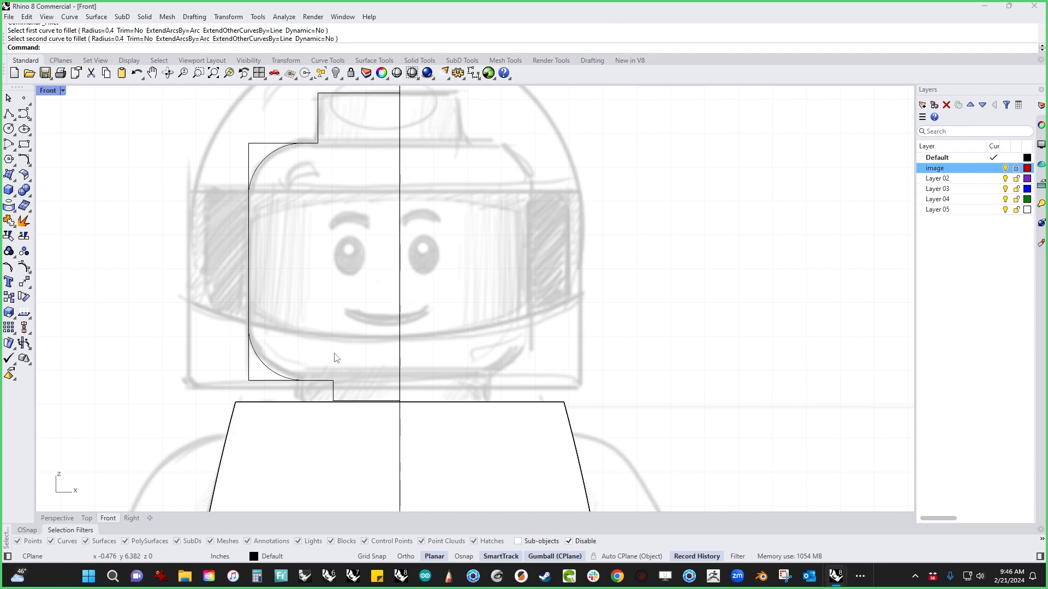
left_click_drag(327, 347, 355, 436, "ctrl+shift")
left_click_drag(352, 391, 301, 382)
left_click(337, 334)
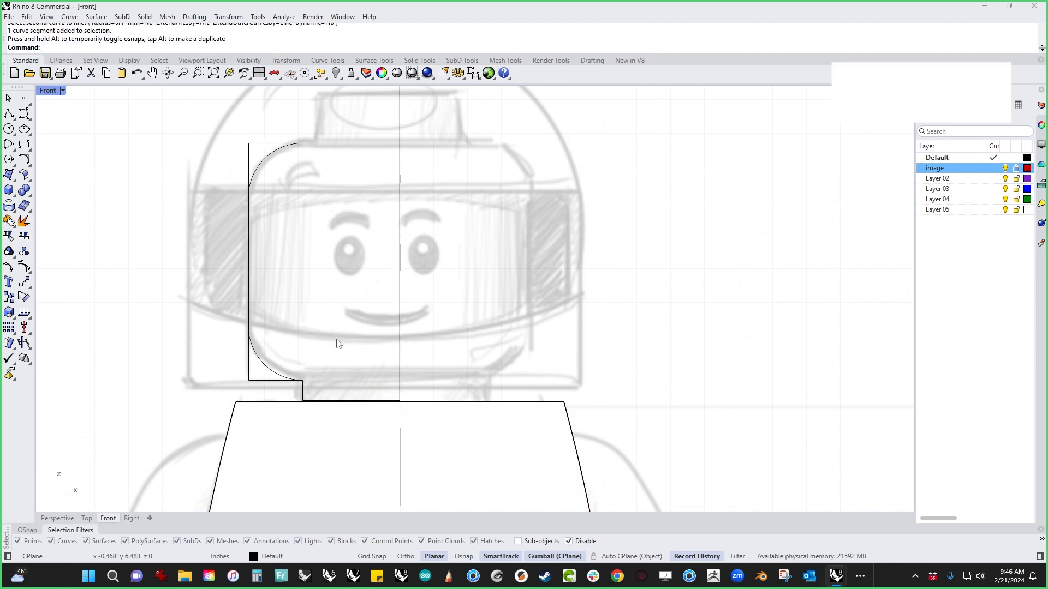
Trim the square upper and lower corners off the head profile, using the two fillet arcs as cutting objects.
scroll(338, 338, "down", 6)
right_click_drag(337, 337, 334, 364)
left_click(296, 272)
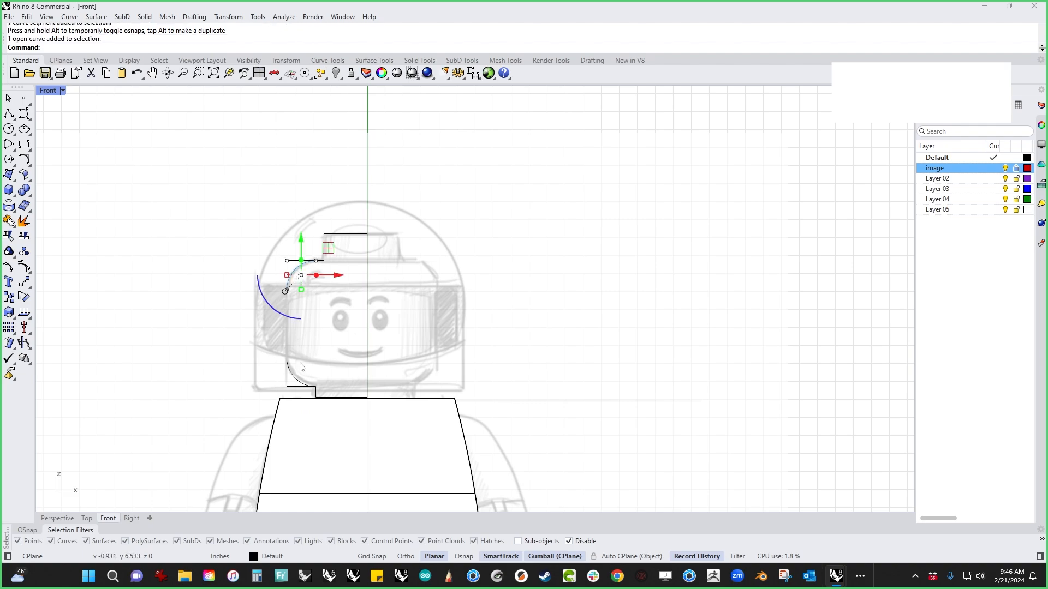
left_click(298, 384, "shift")
key("ctrl+t")
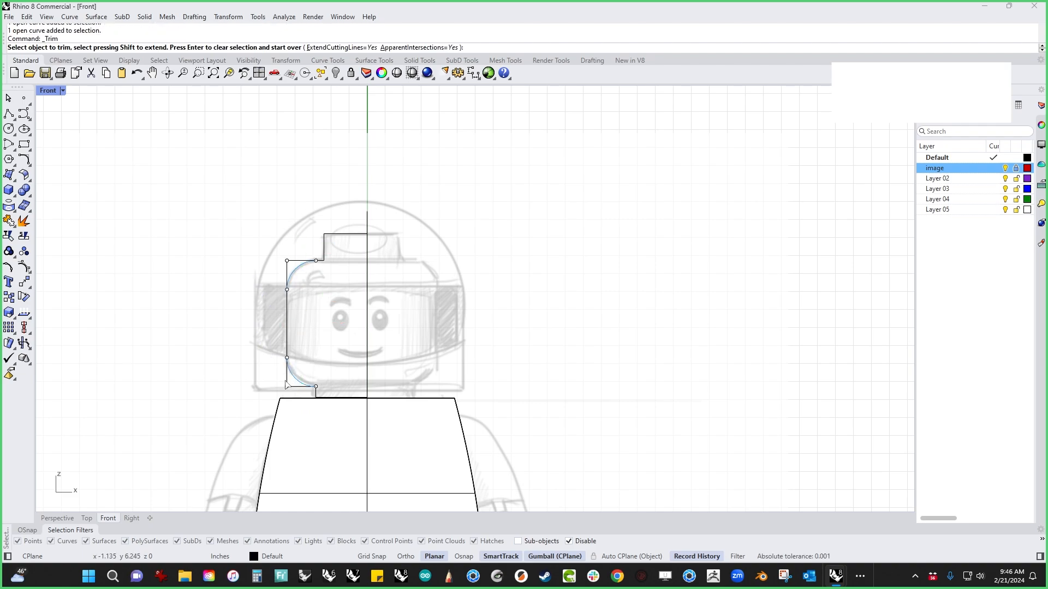
left_click(295, 261)
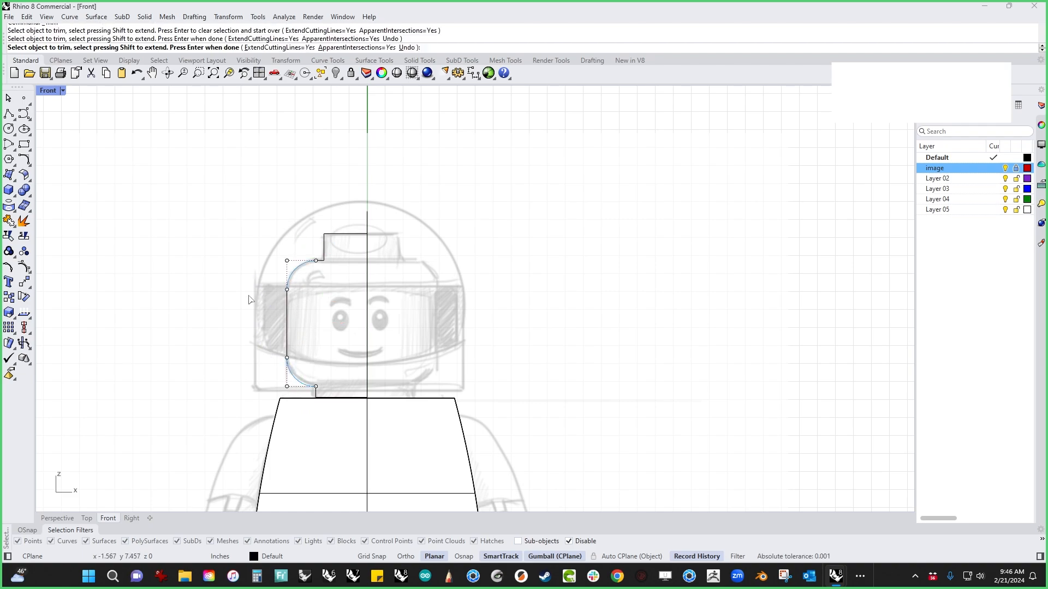
key("Return")
Select all the head profile pieces and join them.
scroll(243, 274, "down", 2)
left_click_drag(227, 195, 343, 355)
key("ctrl+j")
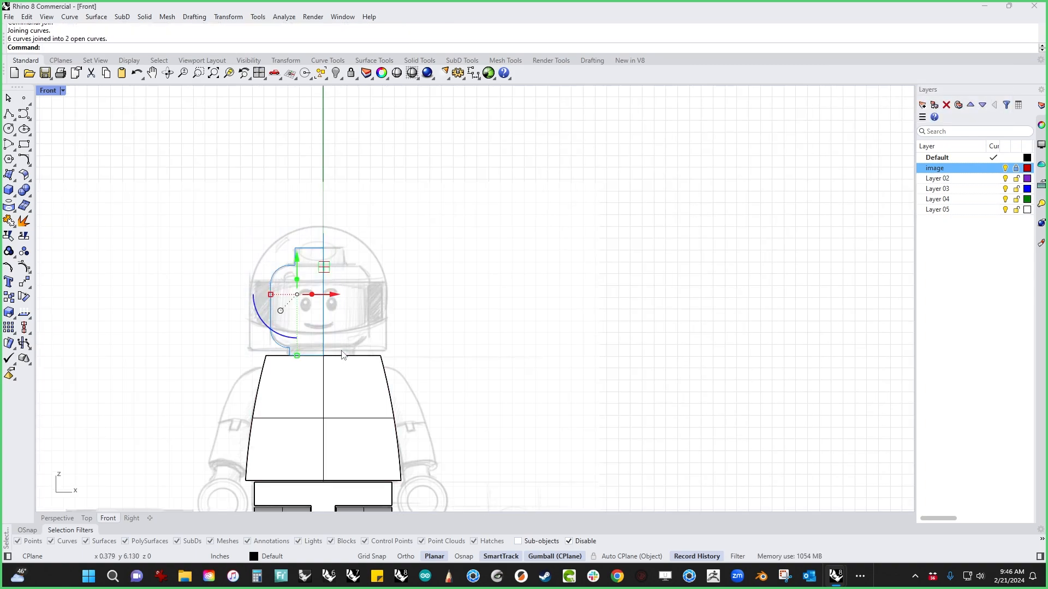
In the Perspective view, move the head profile and its vertical centre line back to the middle of the torso's depth.
key("ctrl+F4")
left_click(383, 286)
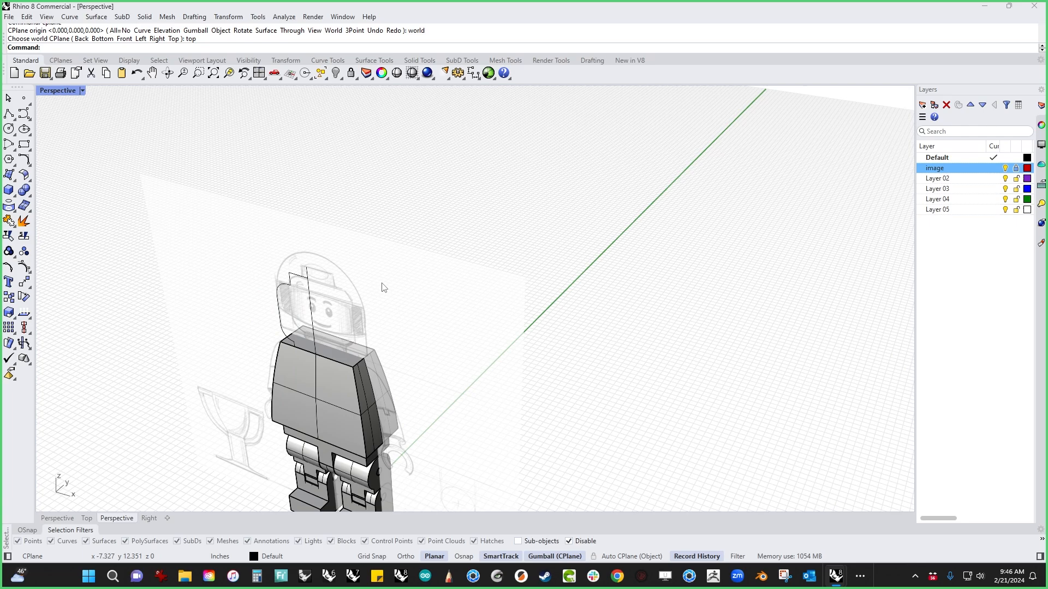
scroll(314, 326, "up", 5)
mouse_move(242, 314)
right_mouse_down()
mouse_move(227, 295)
mouse_move(240, 312)
right_mouse_up()
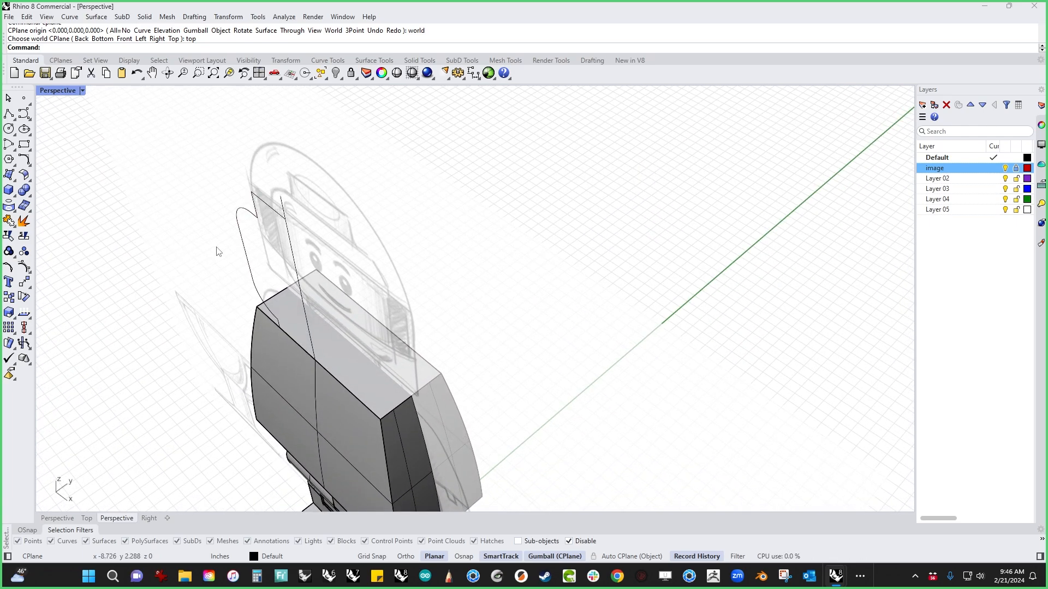
left_click(238, 252)
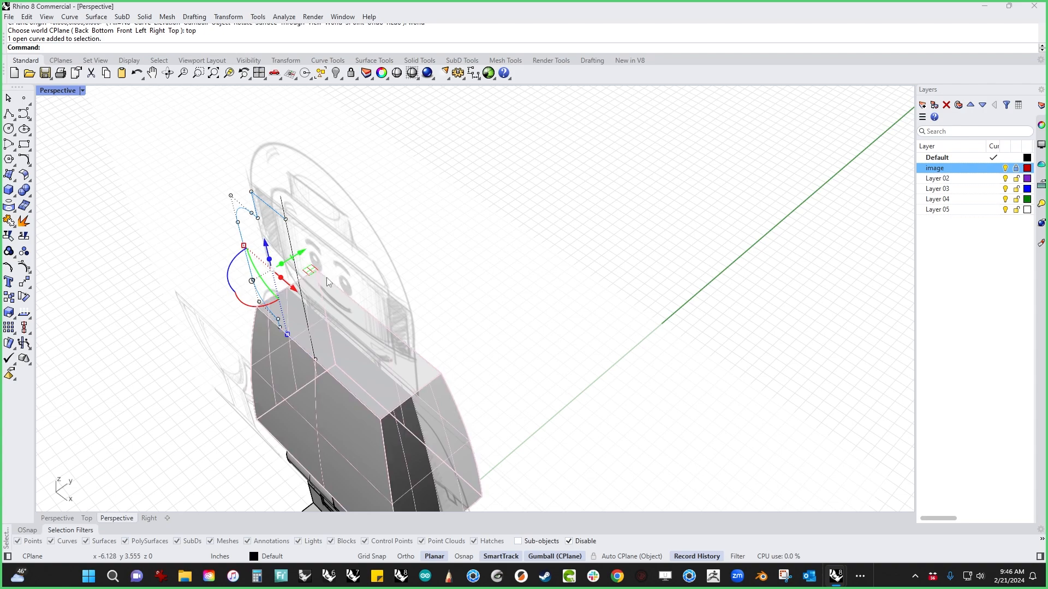
left_click(297, 245, "shift")
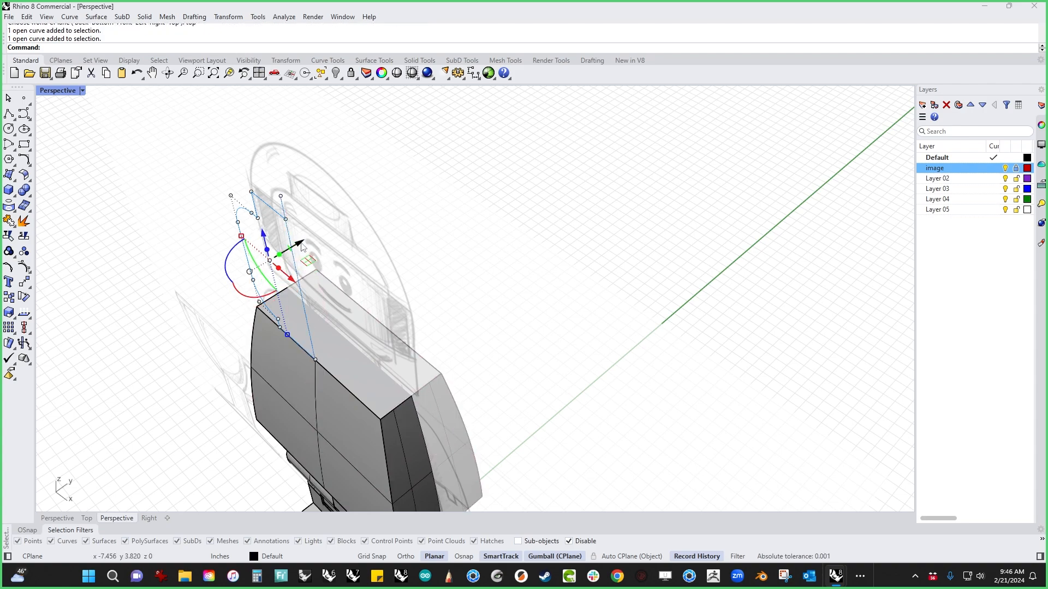
left_click_drag(302, 245, 415, 393)
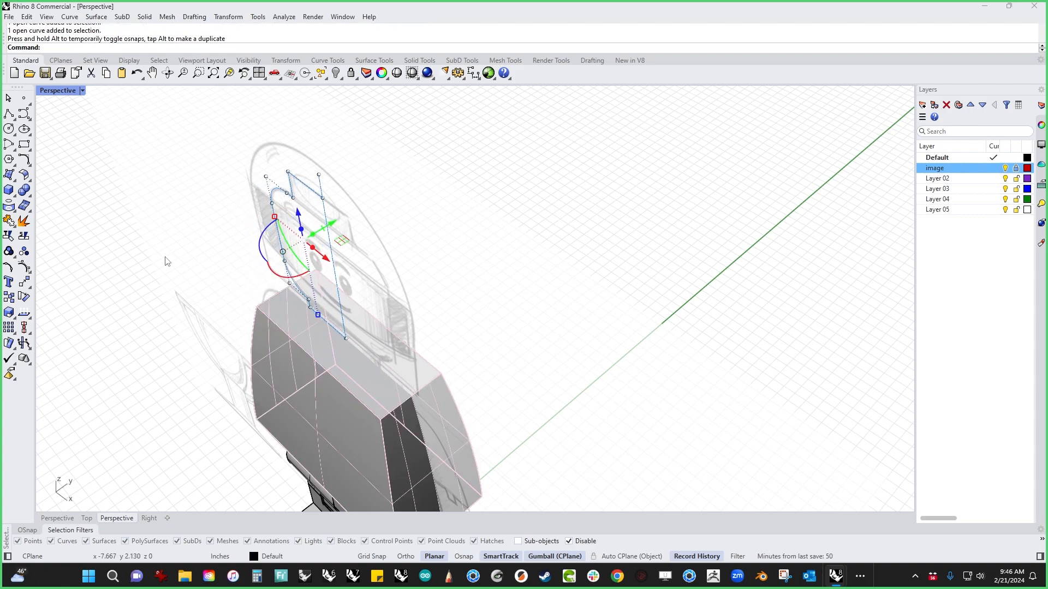
Revolve the joined head profile a full circle around the vertical centre line to form the head.
left_click(159, 251)
left_click_drag(312, 150, 248, 193)
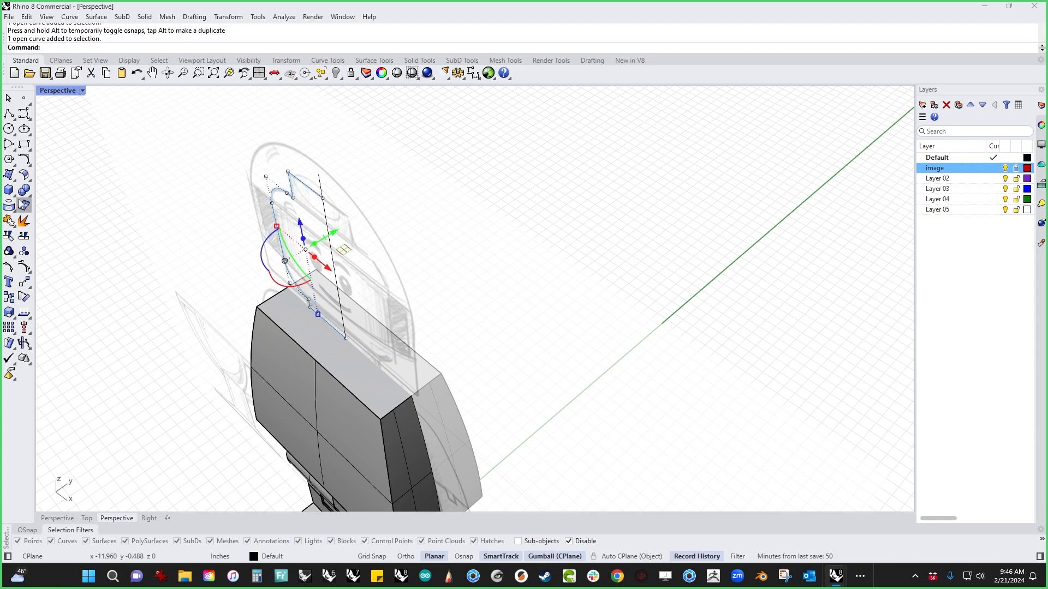
left_click(13, 181)
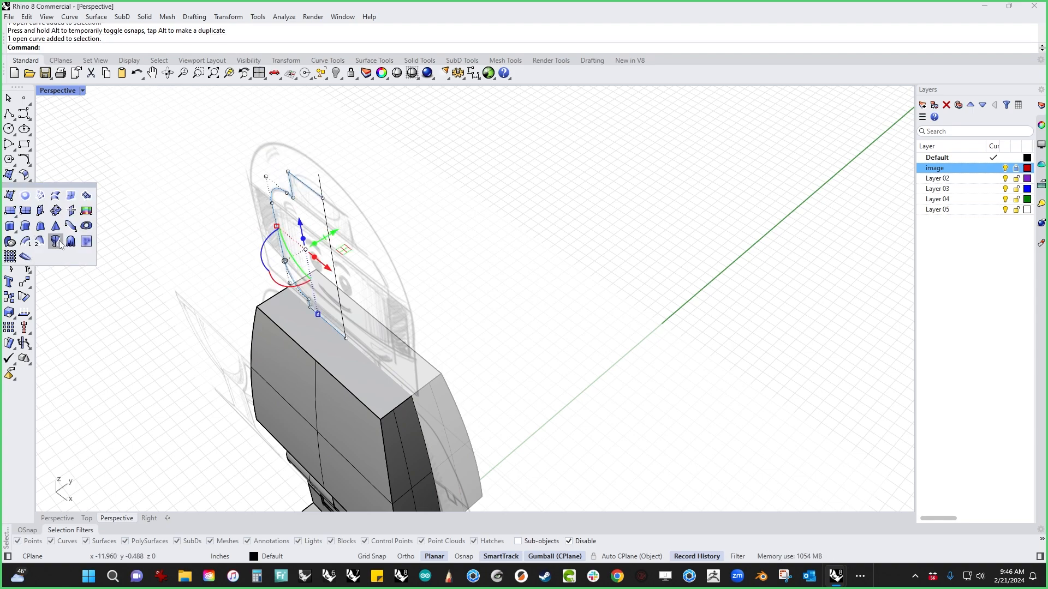
left_click(10, 210)
left_click(319, 175)
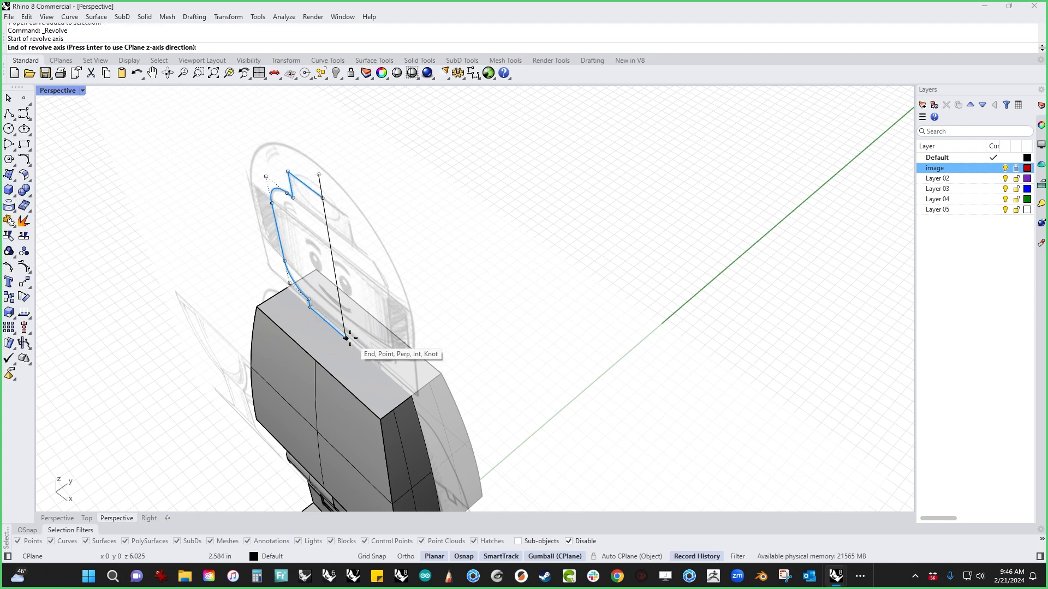
left_click(364, 349)
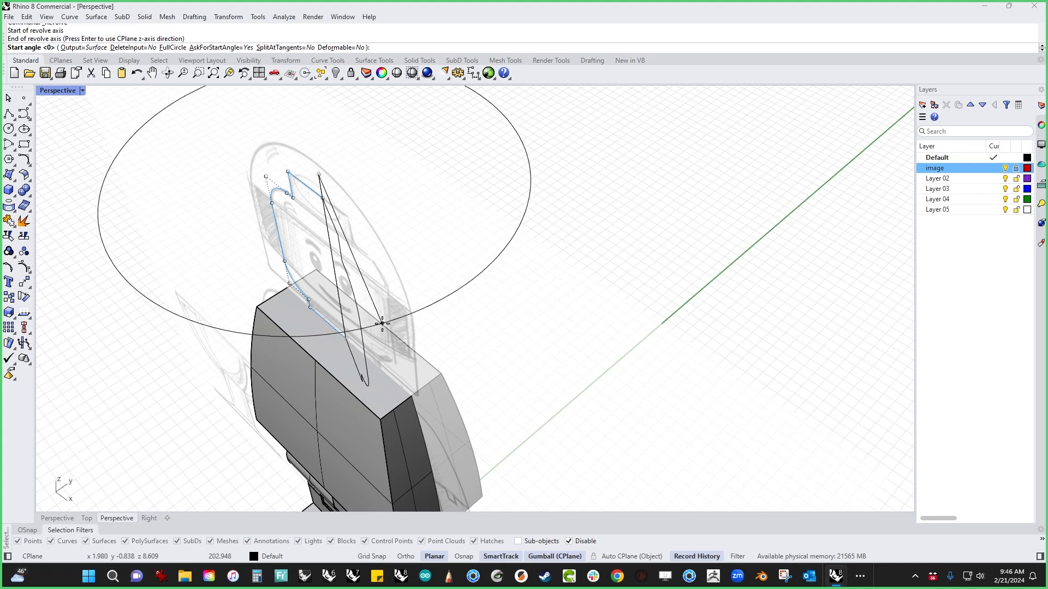
type("f")
key("Return")
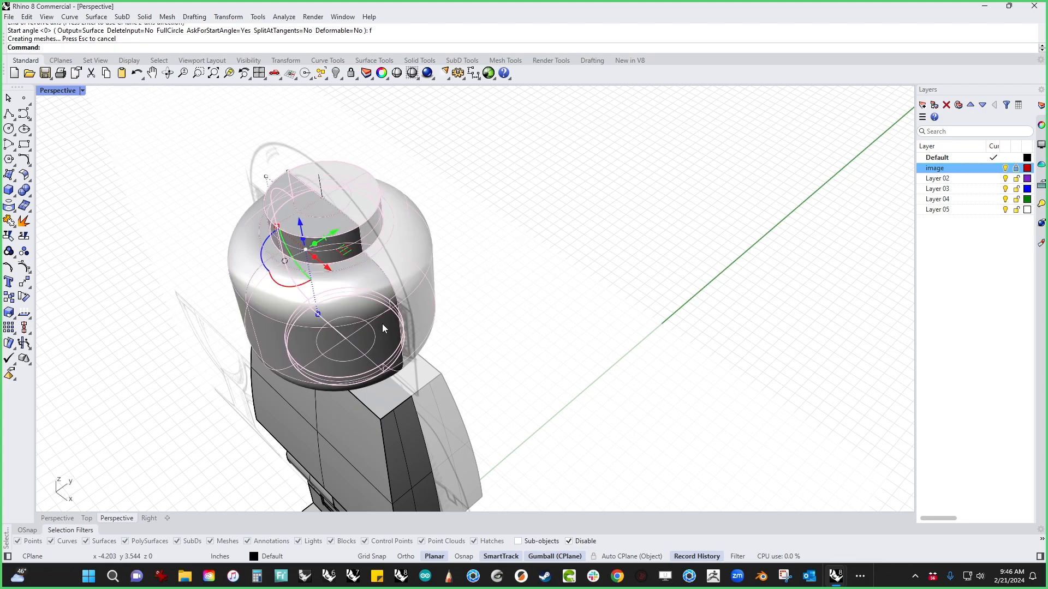
Select the upper and lower control points of the neck's vertical segment on the head profile curve.
scroll(479, 250, "down", 5)
right_click_drag(440, 356, 697, 410)
scroll(439, 403, "up", 8)
scroll(624, 424, "up", 4)
right_click_drag(624, 424, 480, 412)
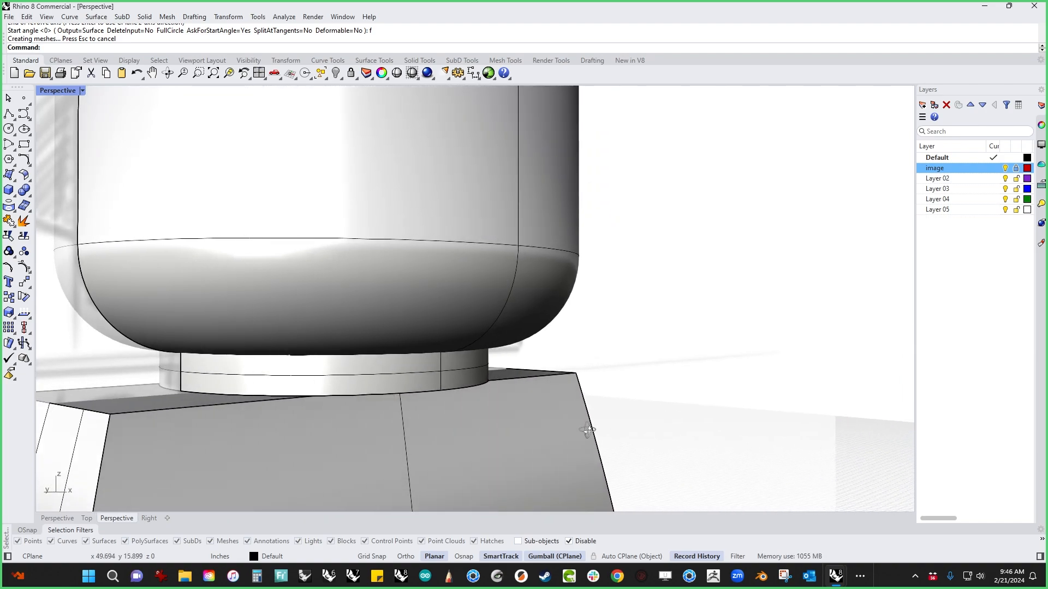
left_click(182, 378, "ctrl+shift")
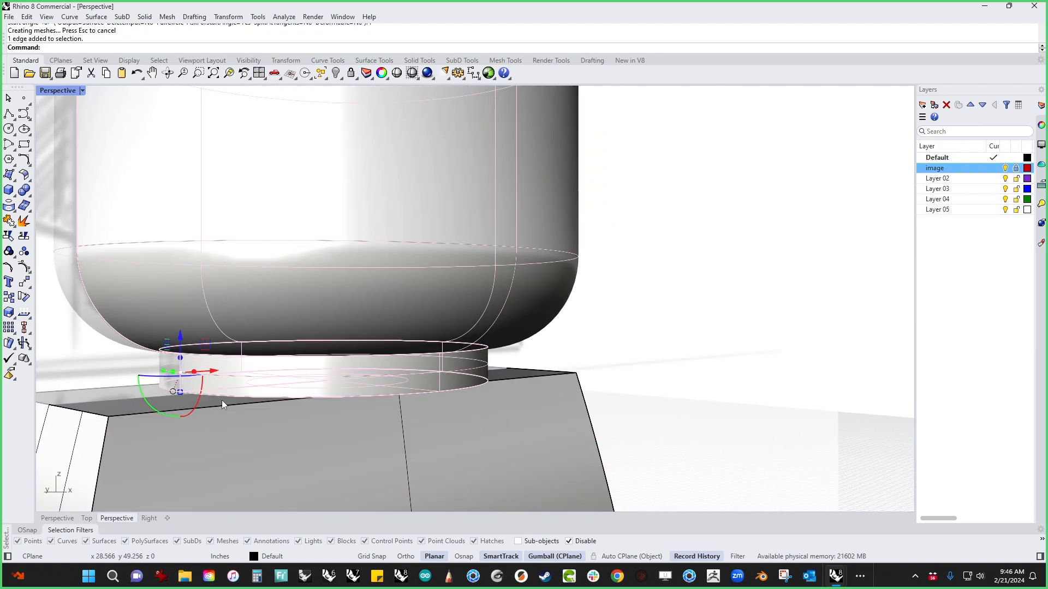
left_click(129, 343)
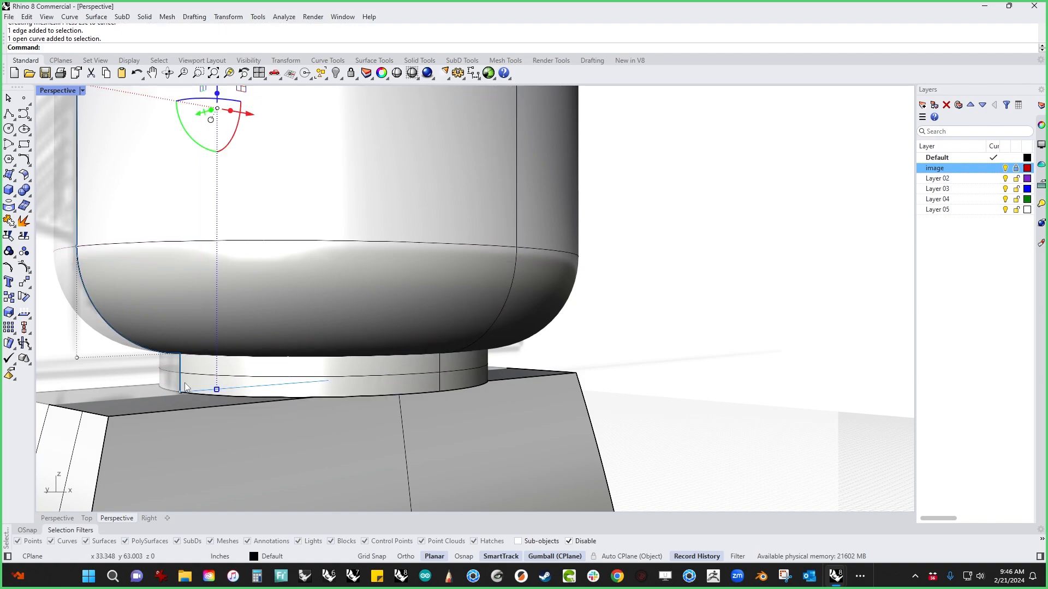
right_click_drag(156, 376, 140, 390)
left_click_drag(160, 340, 195, 359)
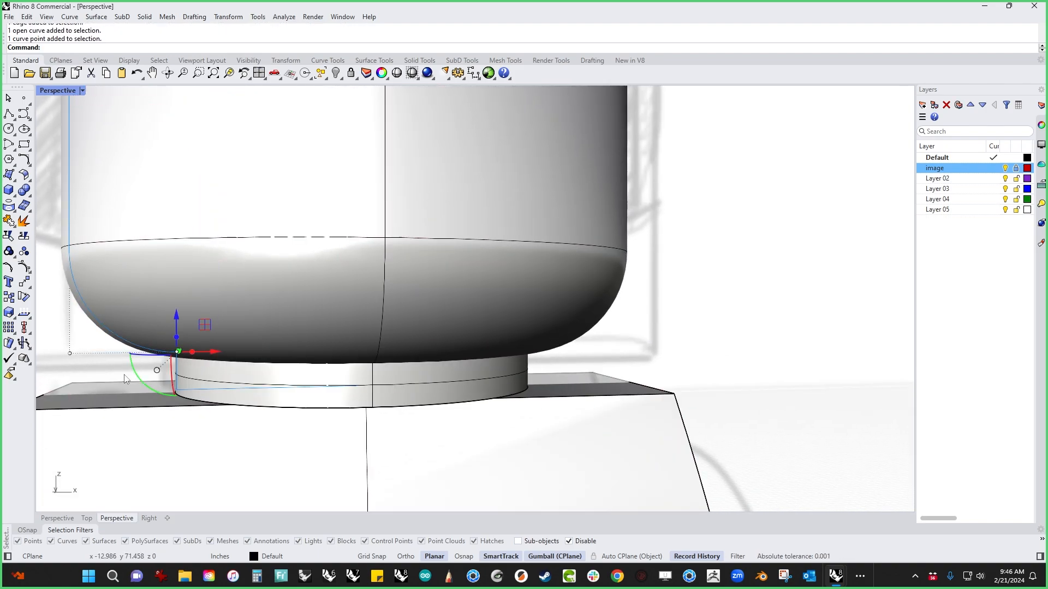
left_click_drag(108, 375, 233, 413, "shift")
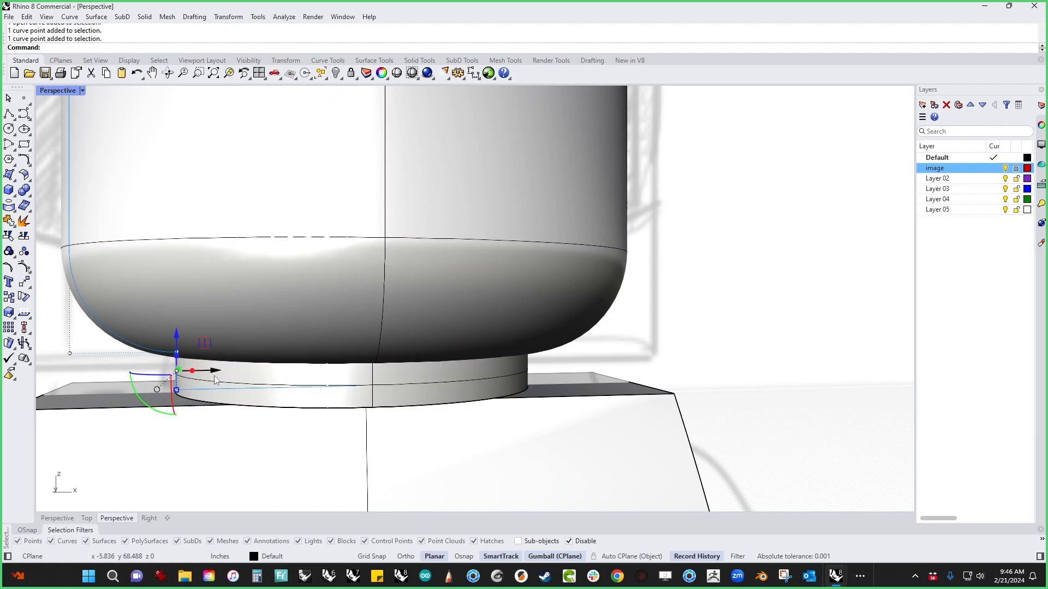
Narrow the neck under the head by moving the selected control points of its profile curve inward.
left_click_drag(214, 371, 221, 375)
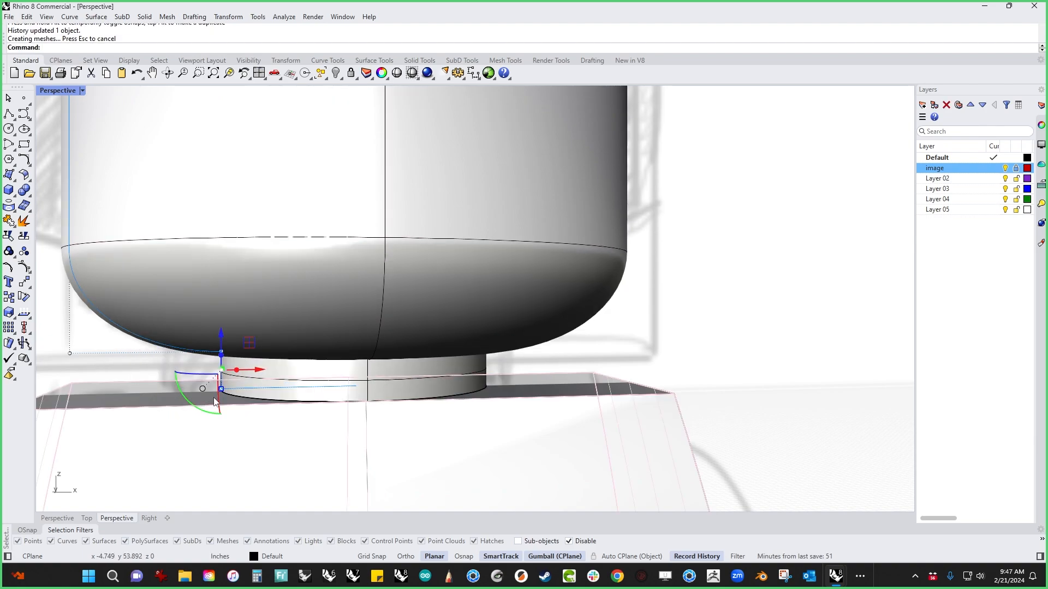
right_click_drag(245, 417, 280, 397)
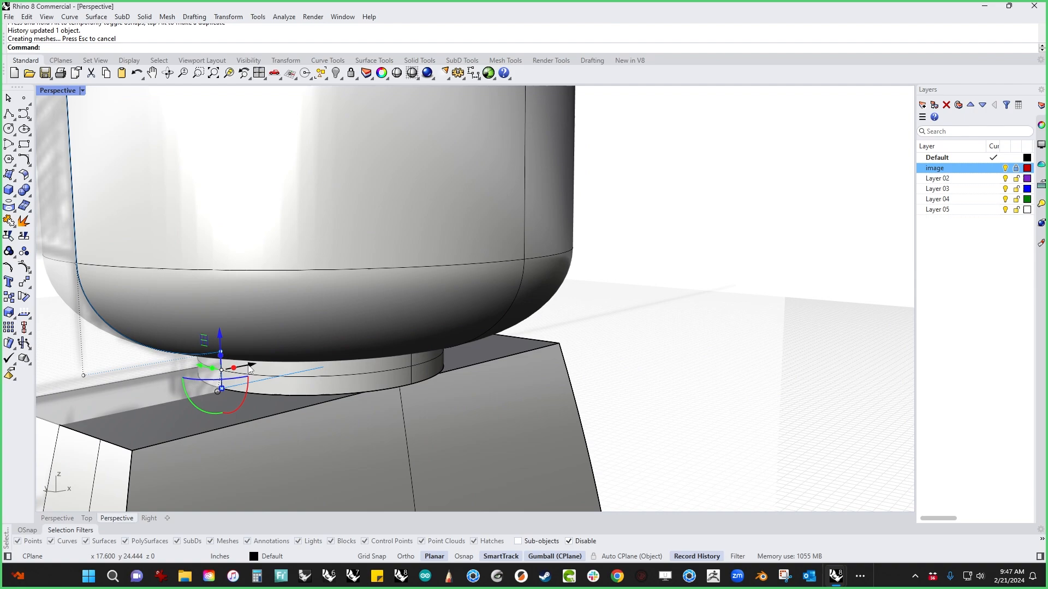
left_click_drag(248, 366, 228, 369)
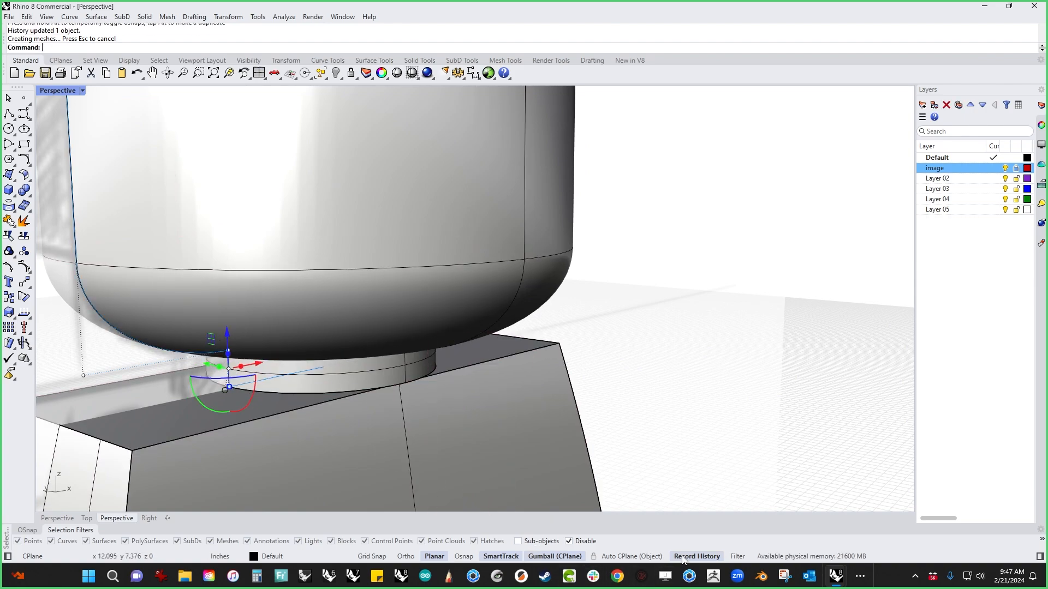
left_click_drag(263, 363, 238, 377)
left_click(706, 365)
scroll(552, 357, "down", 2)
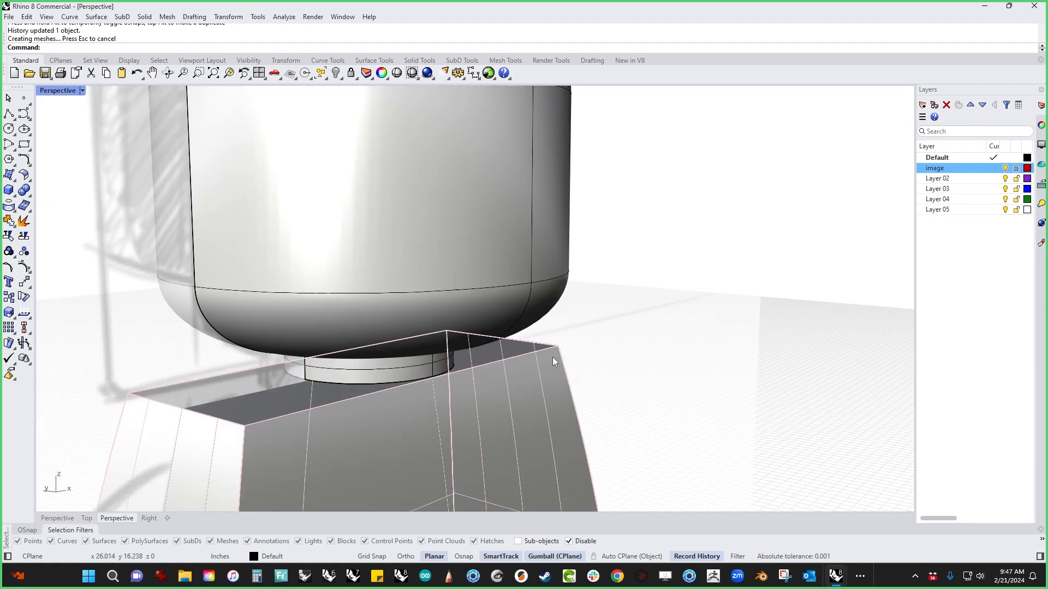
Shorten the neck in the Front view by moving its bottom face up toward the head.
scroll(618, 400, "down", 3)
scroll(593, 394, "down", 5)
right_click_drag(593, 395, 556, 409)
right_click_drag(557, 335, 526, 364)
key("ctrl+F2")
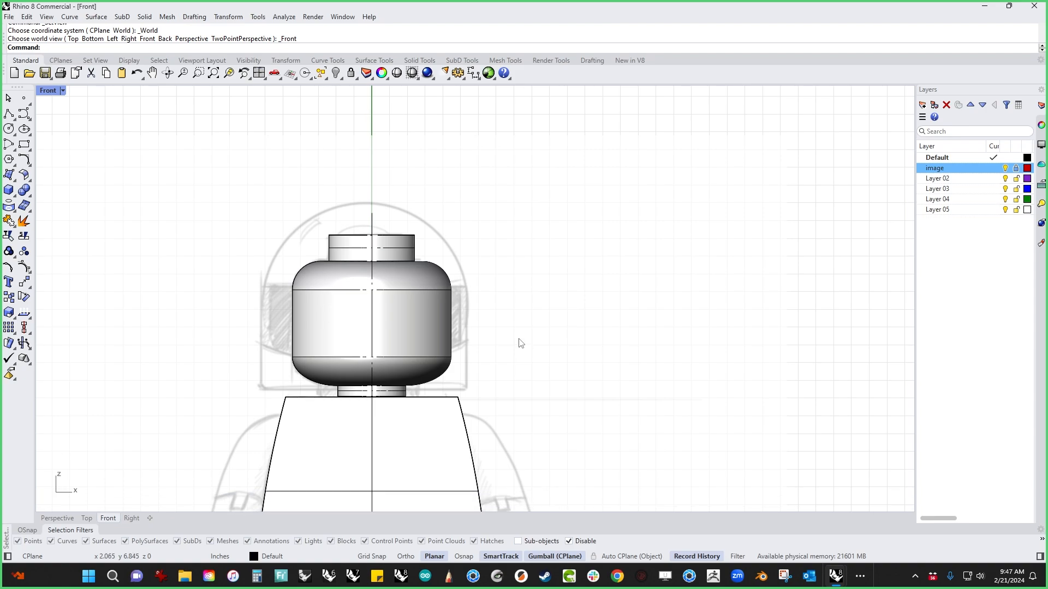
scroll(411, 372, "up", 10)
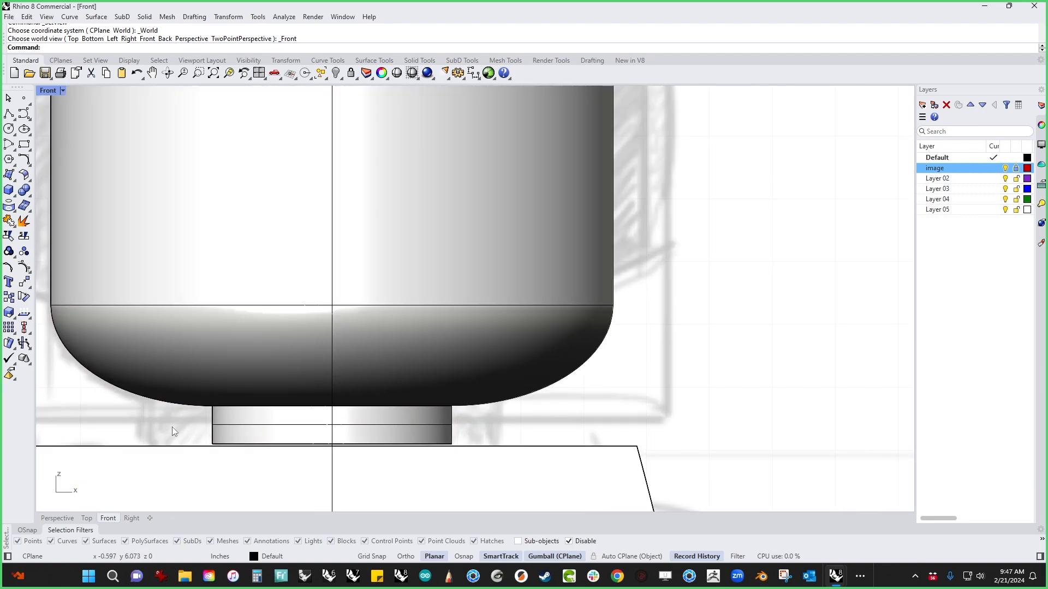
left_click_drag(160, 420, 520, 457)
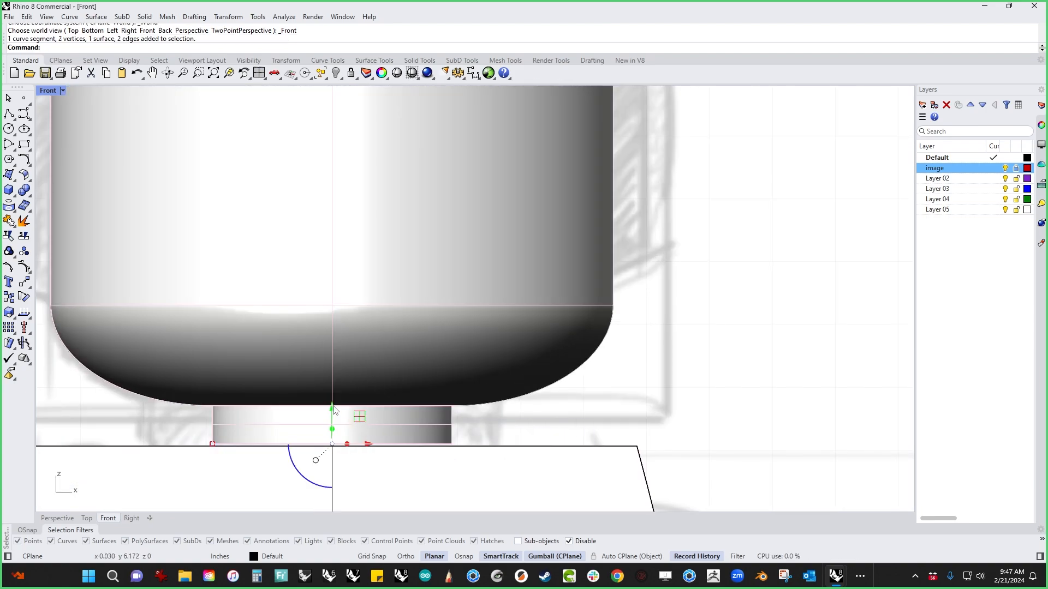
left_click_drag(332, 409, 323, 424)
scroll(563, 317, "down", 5)
Move the head solid straight down so its neck sits on the top of the torso.
left_click(512, 297)
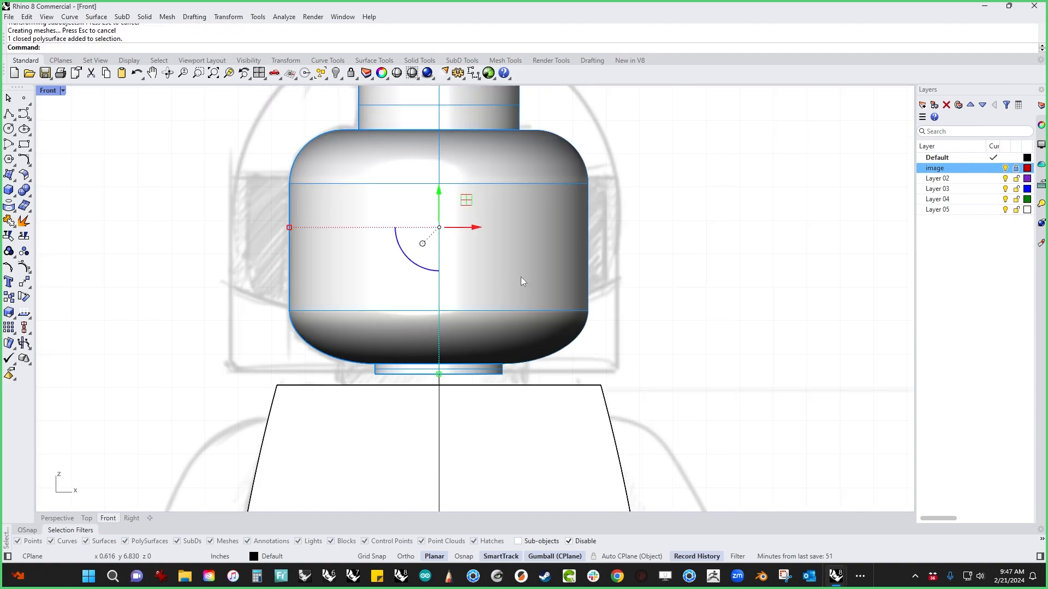
right_click_drag(521, 277, 474, 331)
left_click_drag(419, 255, 390, 291)
left_click(569, 231)
scroll(569, 231, "down", 6)
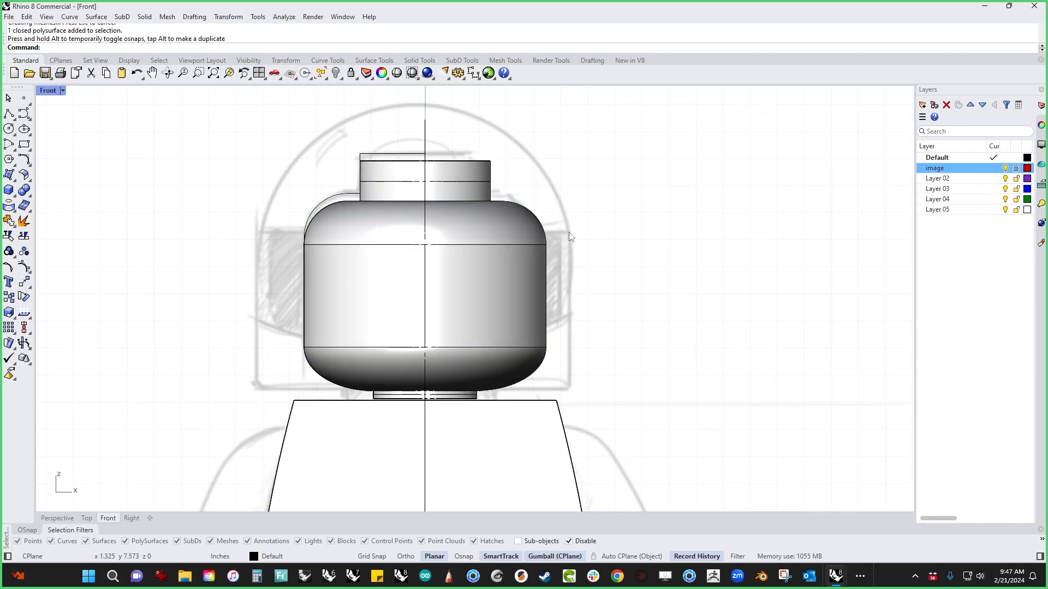
Draw a degree-3 control point curve from inside the torso's shoulder, around the bend and down the sketched arm to the hand.
right_click_drag(690, 310, 532, 262)
scroll(607, 308, "down", 4)
right_click_drag(555, 359, 544, 306)
right_click_drag(532, 243, 534, 336)
right_click_drag(547, 440, 543, 337)
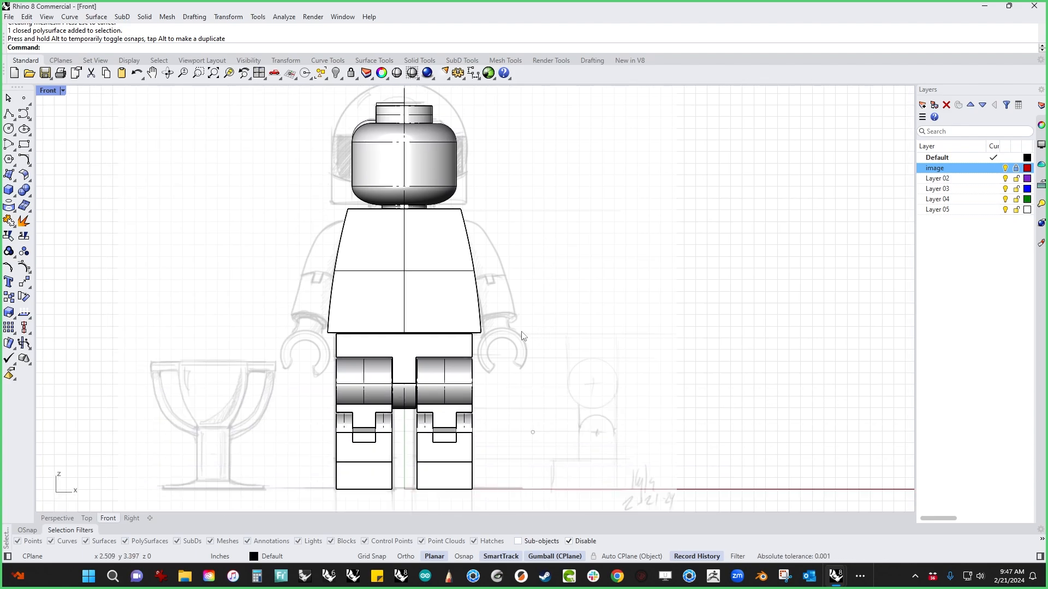
scroll(322, 283, "up", 3)
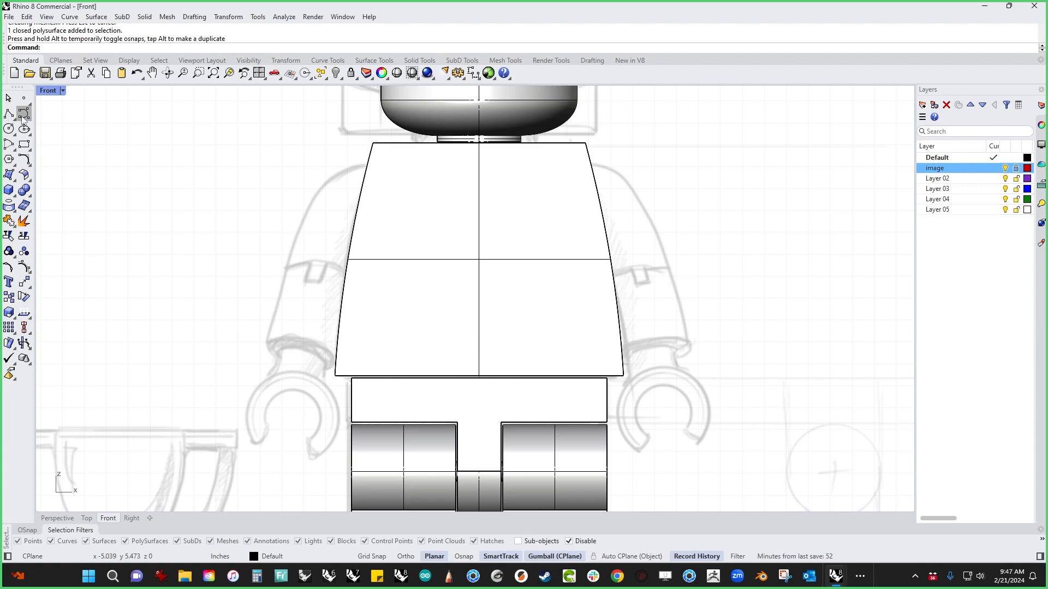
left_click(8, 114)
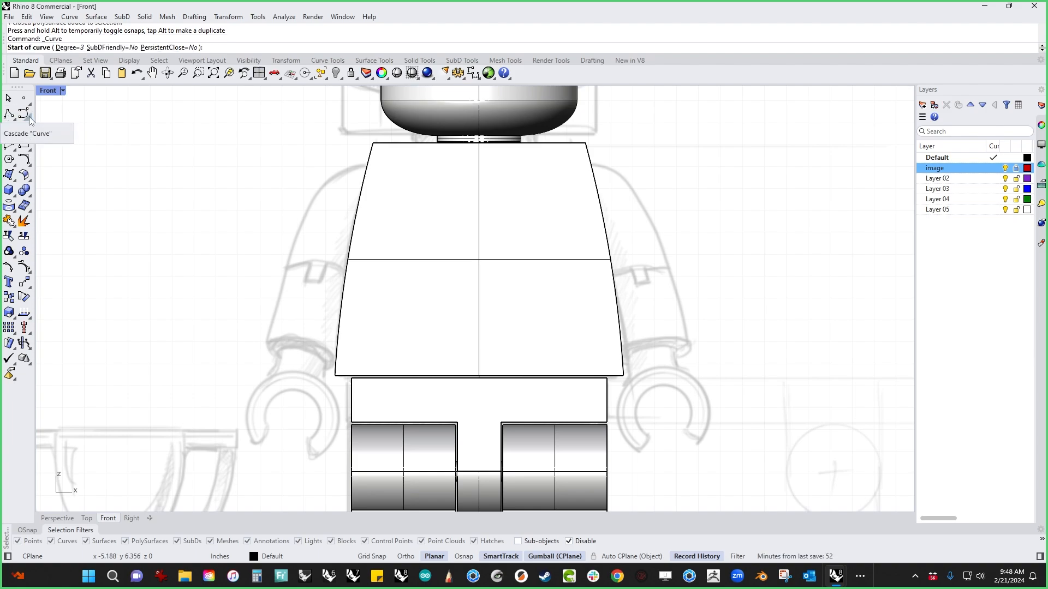
left_click(25, 117)
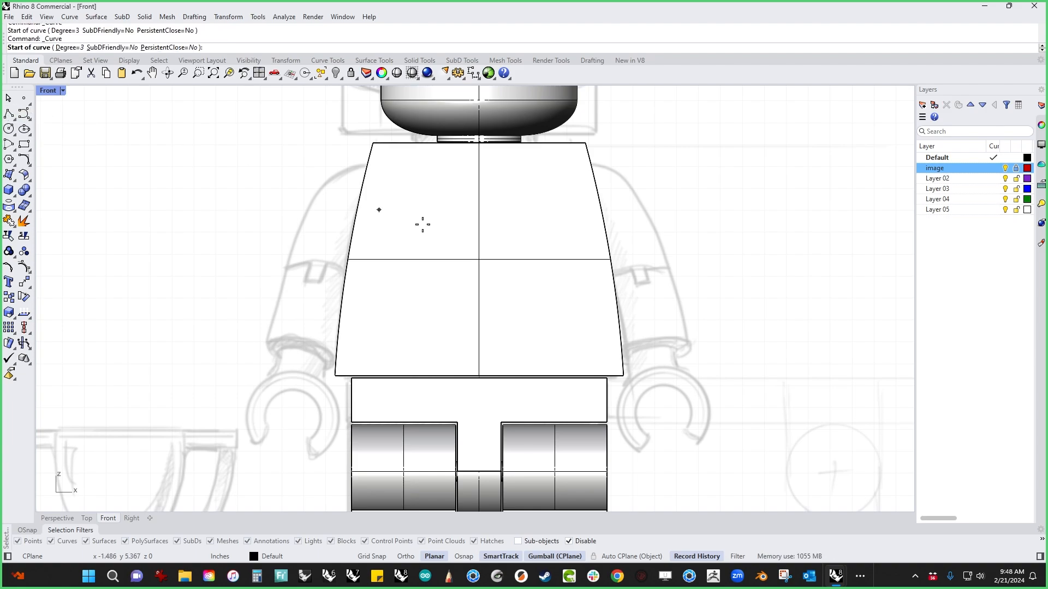
left_click(430, 184)
left_click(360, 184)
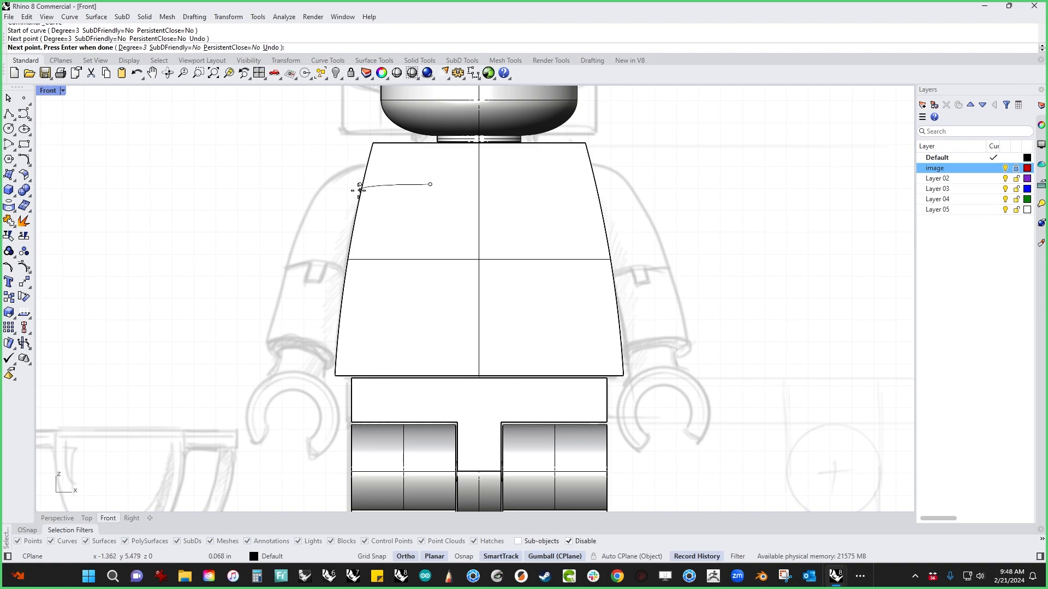
left_click(334, 184)
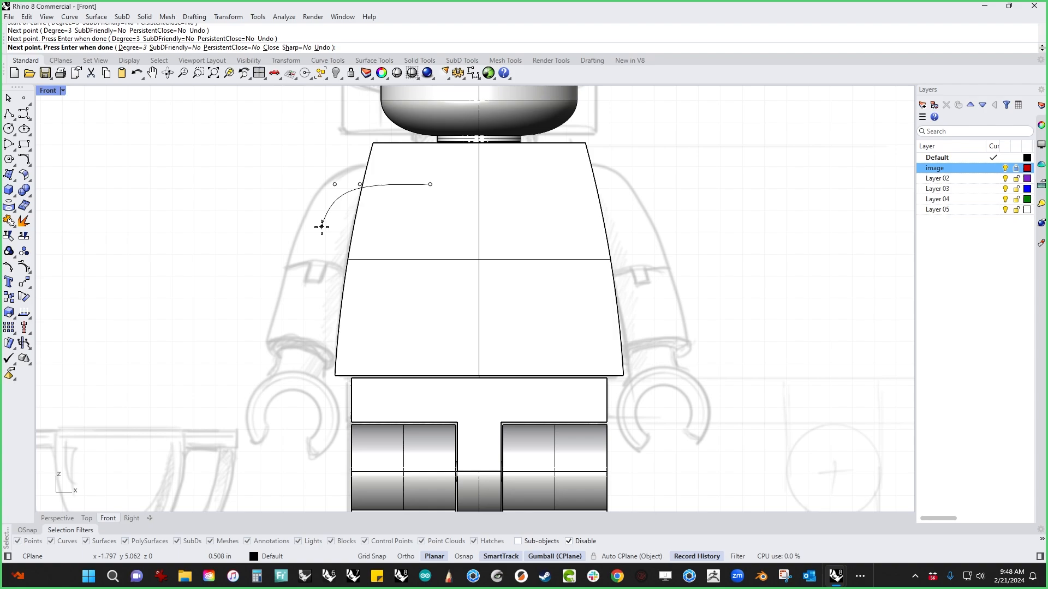
left_click(324, 230)
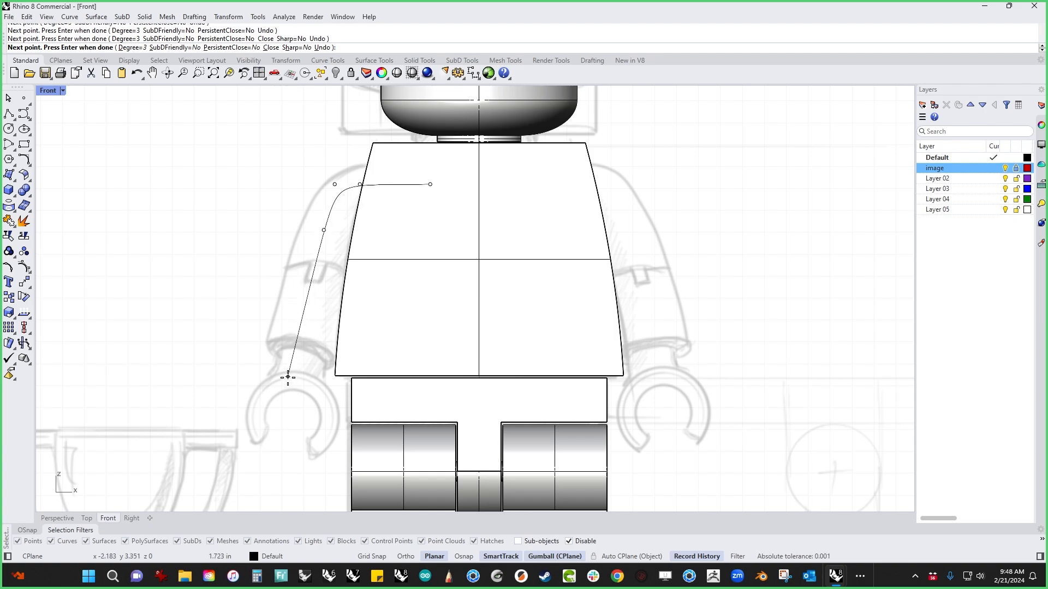
left_click(274, 438)
right_click(275, 438)
Create a flat-capped, non-thick pipe along the arm curve with a radius of about 0.36 in at both ends.
right_click_drag(338, 314, 330, 343)
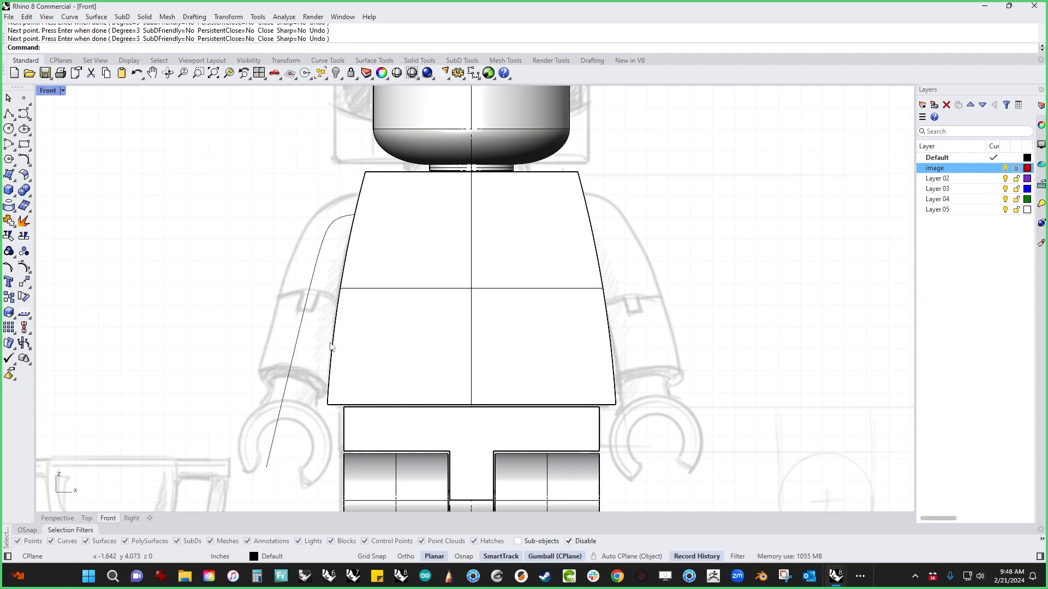
left_click(15, 194)
left_click(41, 240)
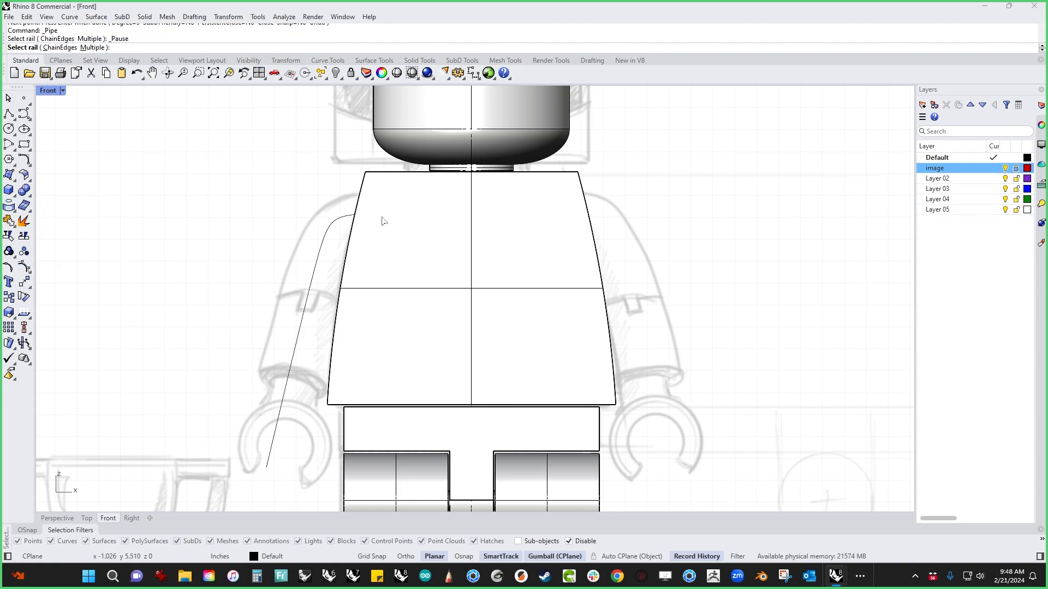
left_click(349, 220)
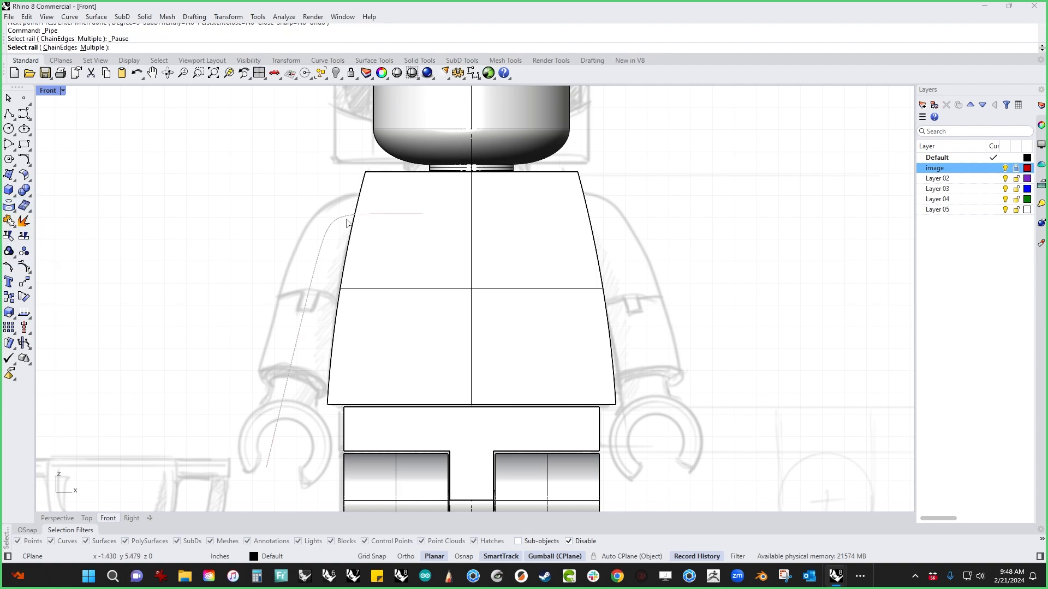
left_click(356, 245)
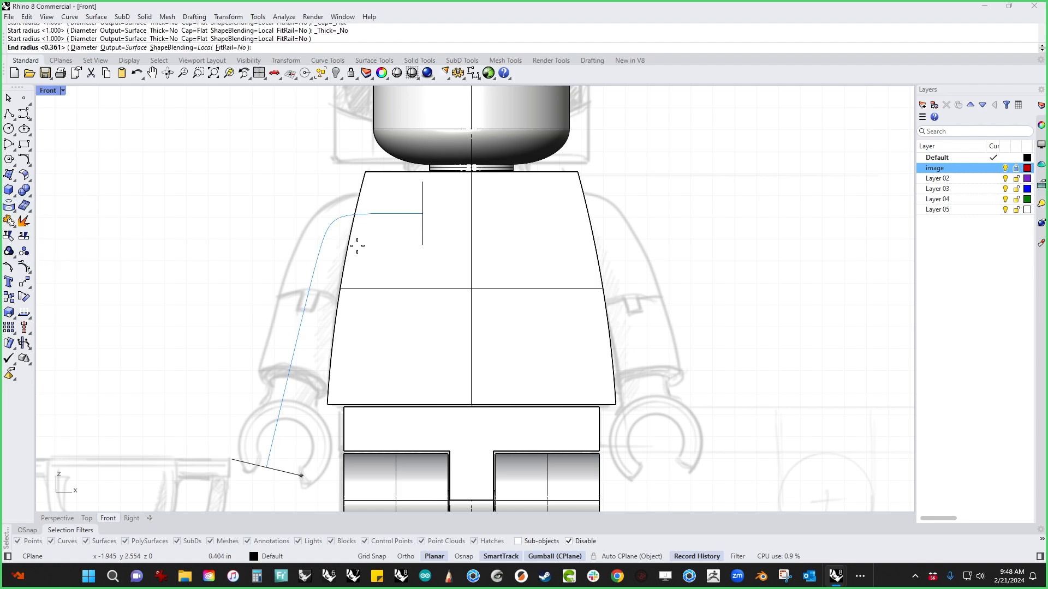
key("Return")
key("Return")
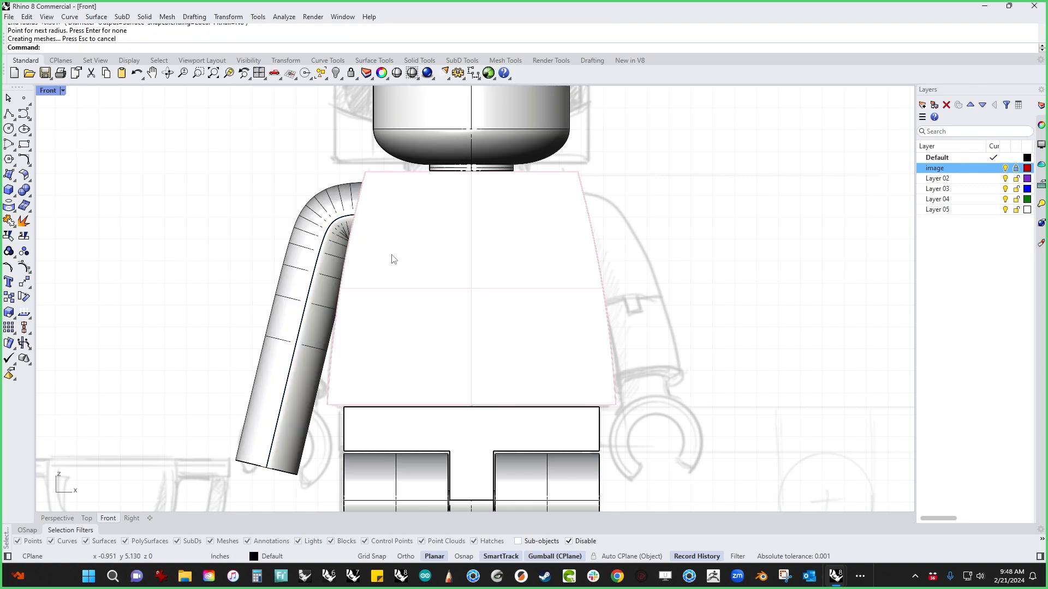
Set the Front view to Wireframe display so the arm sketch shows through the model.
right_click_drag(209, 297, 346, 364)
key("Return")
scroll(503, 375, "up", 3)
key("ctrl+F2")
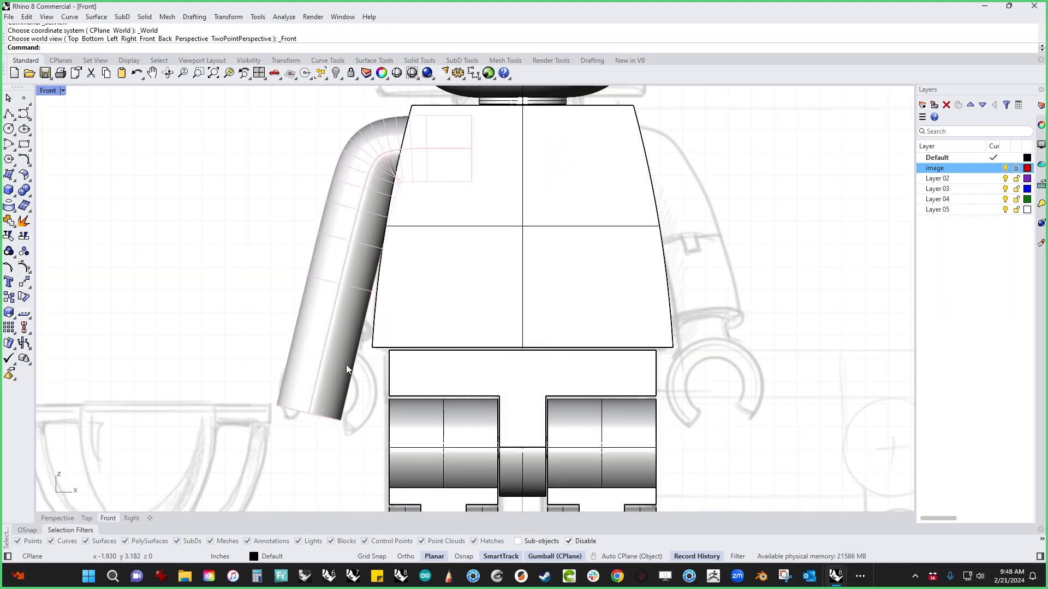
scroll(281, 283, "up", 3)
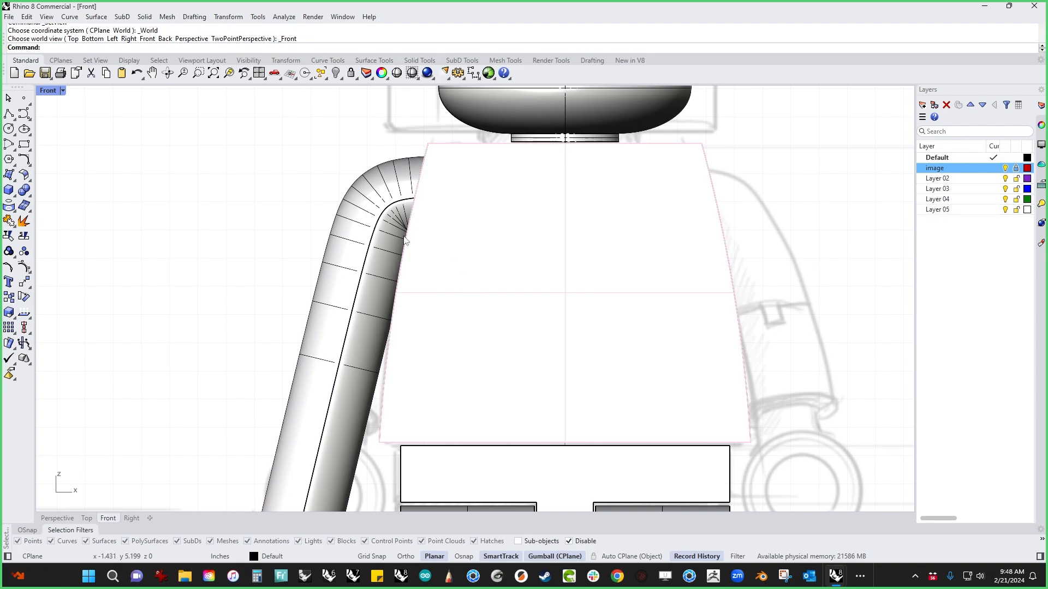
scroll(269, 293, "down", 3)
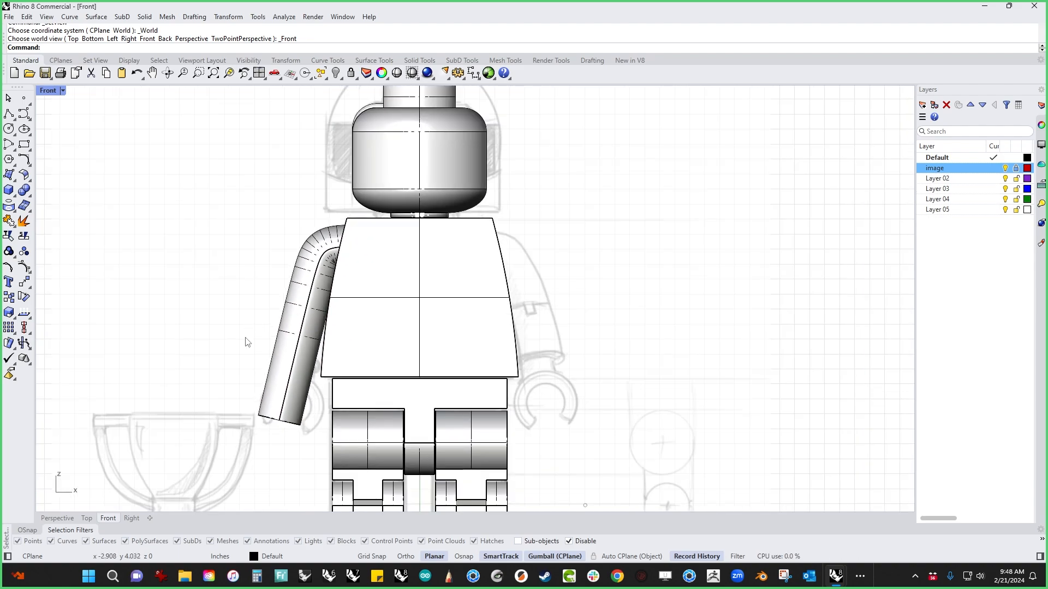
middle_click(304, 338)
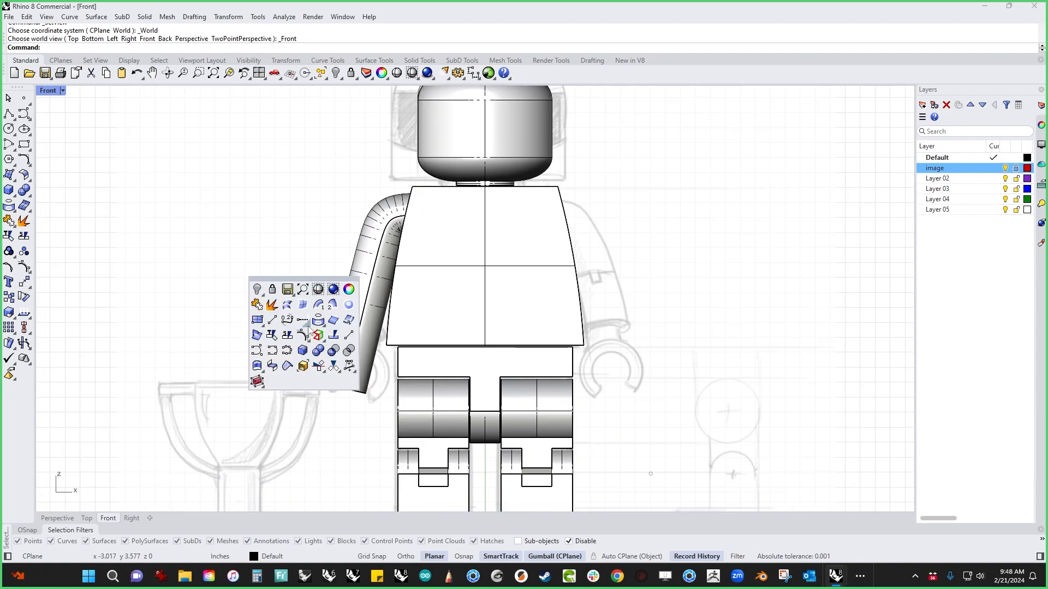
left_click(318, 286)
scroll(372, 345, "up", 2)
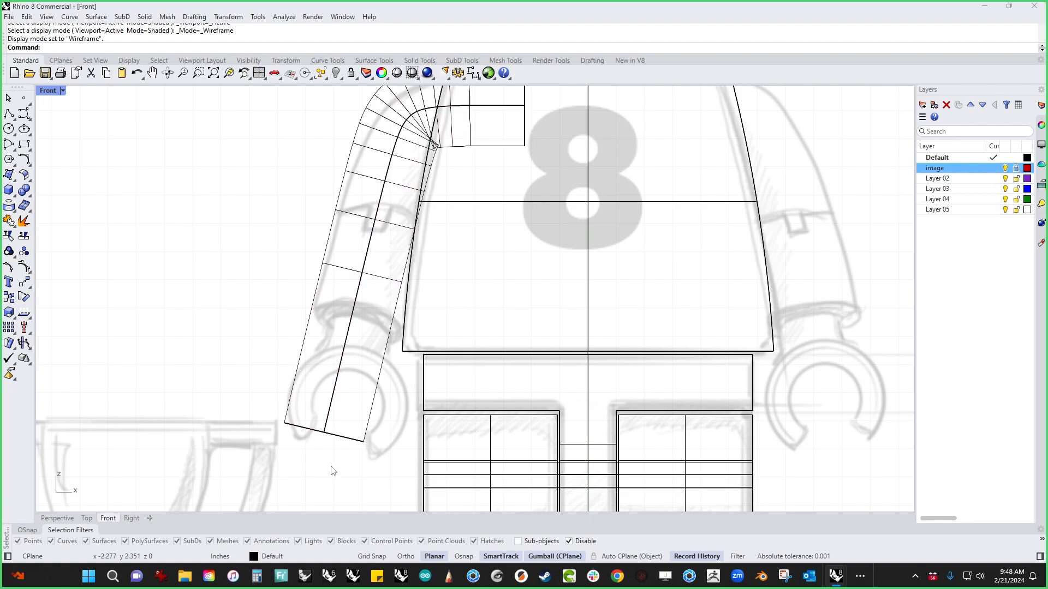
left_click_drag(301, 464, 346, 421)
left_click(335, 385)
left_click(352, 401)
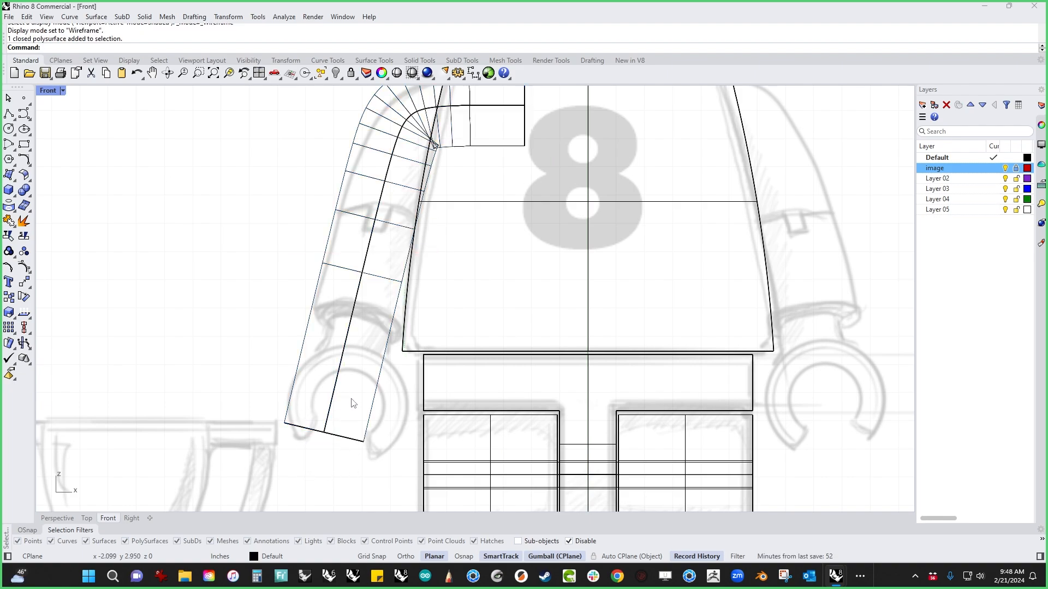
left_click_drag(361, 365, 300, 394)
left_click(376, 481)
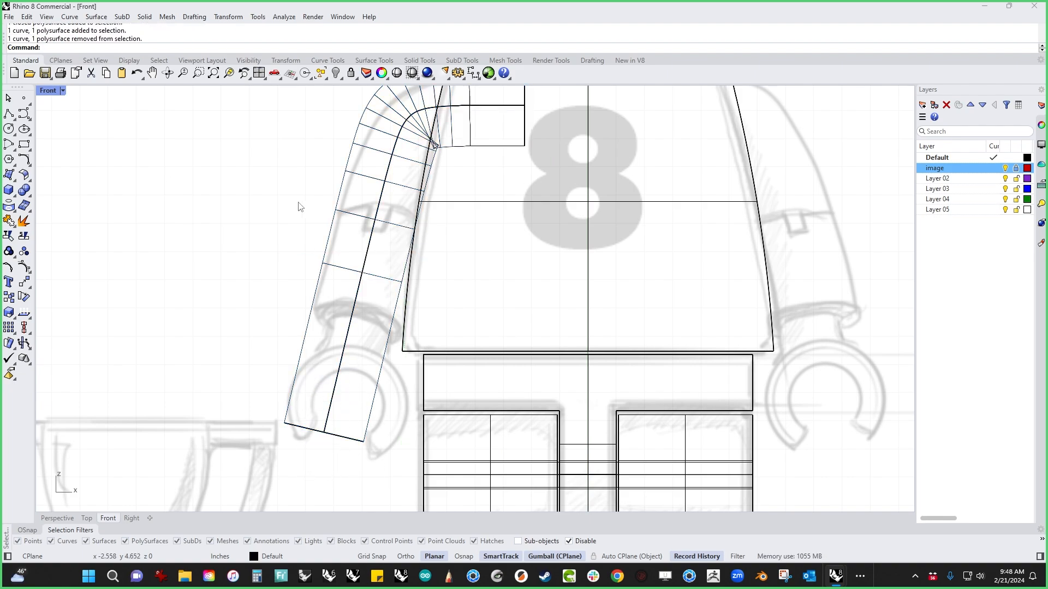
Select all curves in the model with SelCrv and turn on their control points.
scroll(298, 413, "down", 3)
type("selcrv")
key("Return")
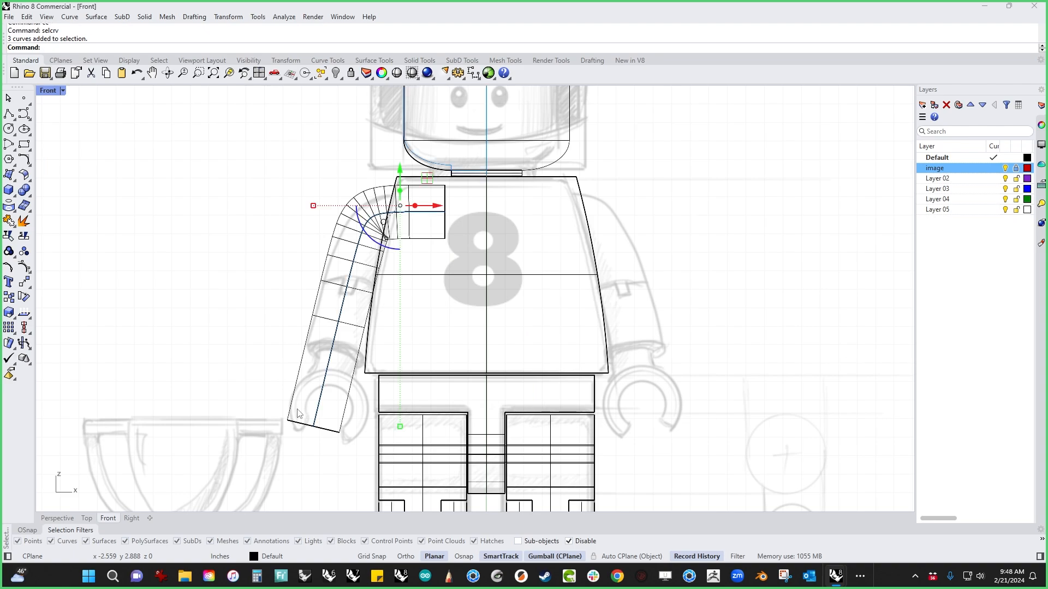
middle_click(319, 437)
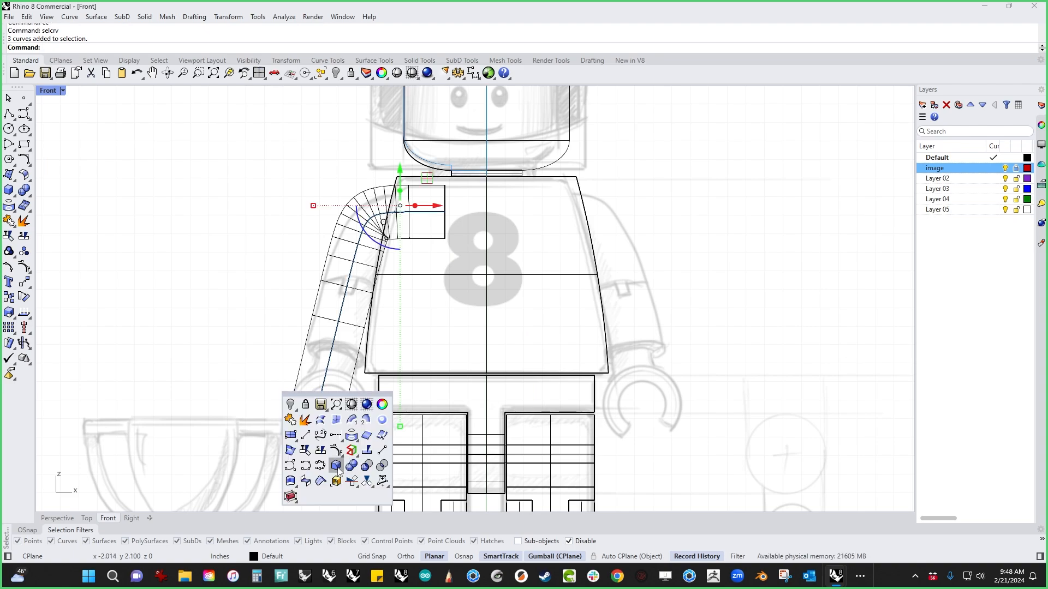
left_click(334, 437)
Relocate the gumball of the arm curve's two lower control points and swing the lower arm slightly inward toward the torso.
left_click_drag(290, 448, 330, 413)
left_click_drag(273, 213, 365, 280, "shift")
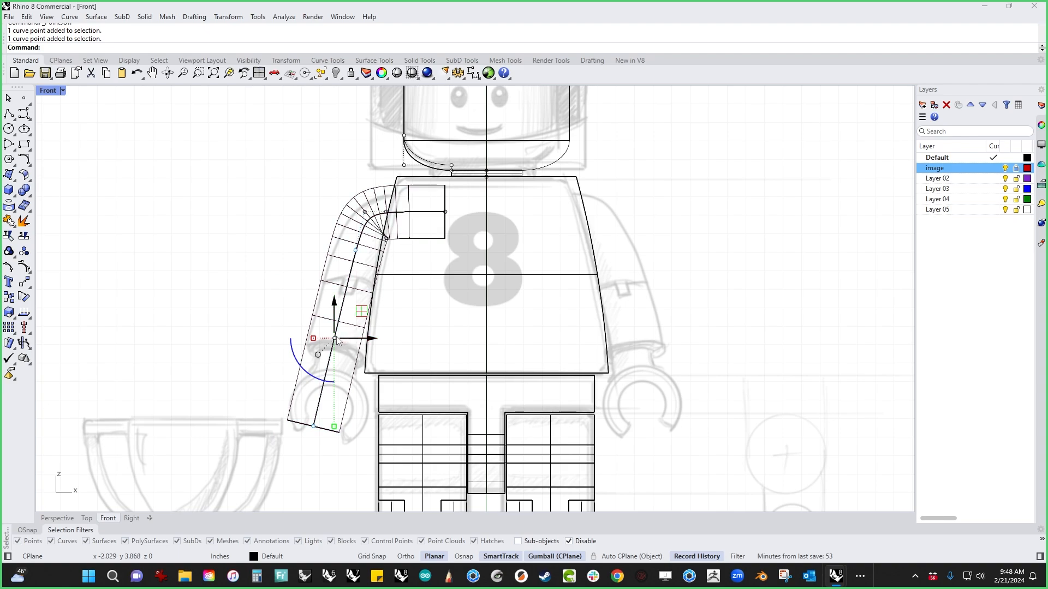
left_click_drag(335, 339, 251, 219, "ctrl")
key("Escape")
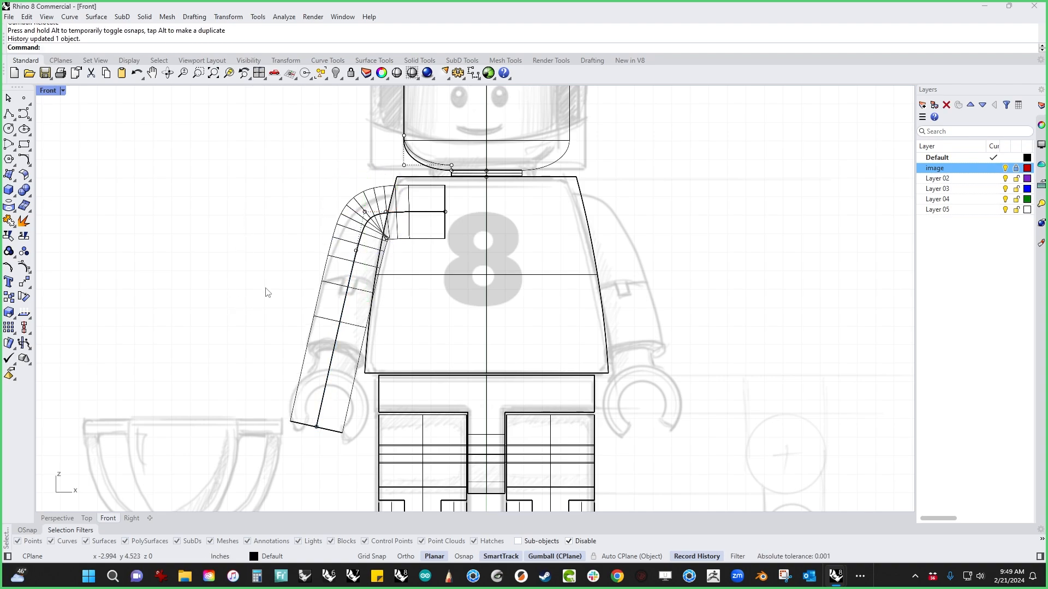
Move the arm curve's two inner shoulder control points horizontally across the torso, past its centerline, to soften the shoulder bend.
scroll(271, 284, "up", 3)
right_click_drag(385, 256, 308, 298)
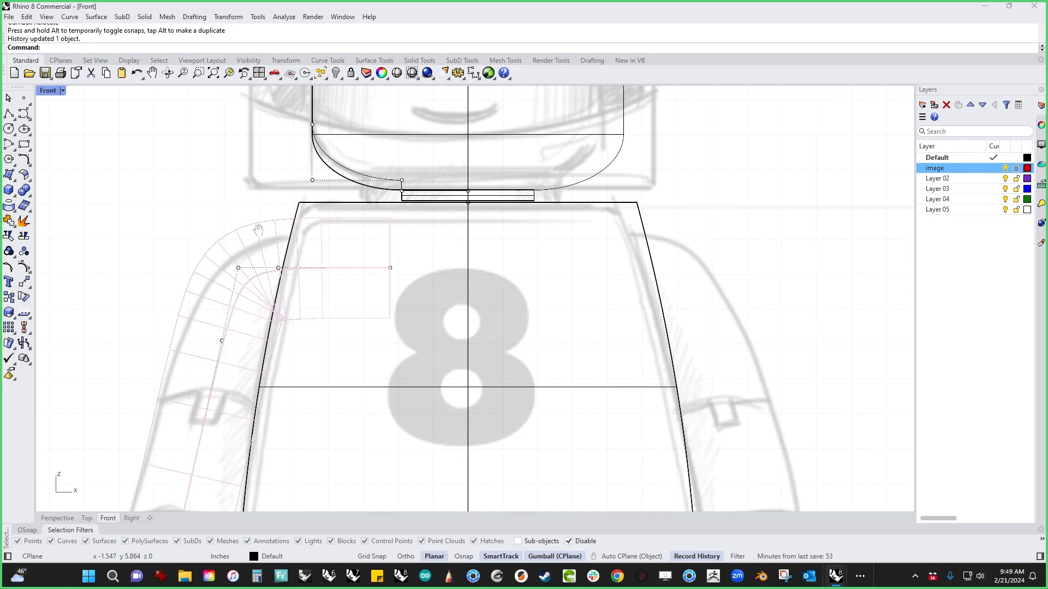
left_click_drag(277, 193, 499, 270)
left_click(170, 227)
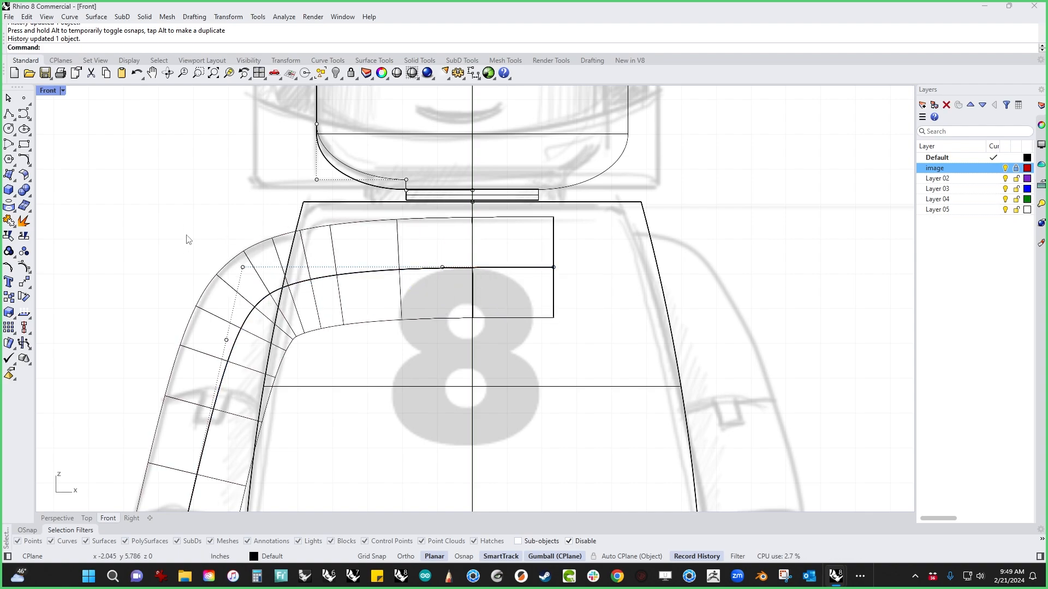
scroll(182, 240, "down", 6)
right_click_drag(161, 273, 309, 223)
right_click_drag(290, 264, 258, 297)
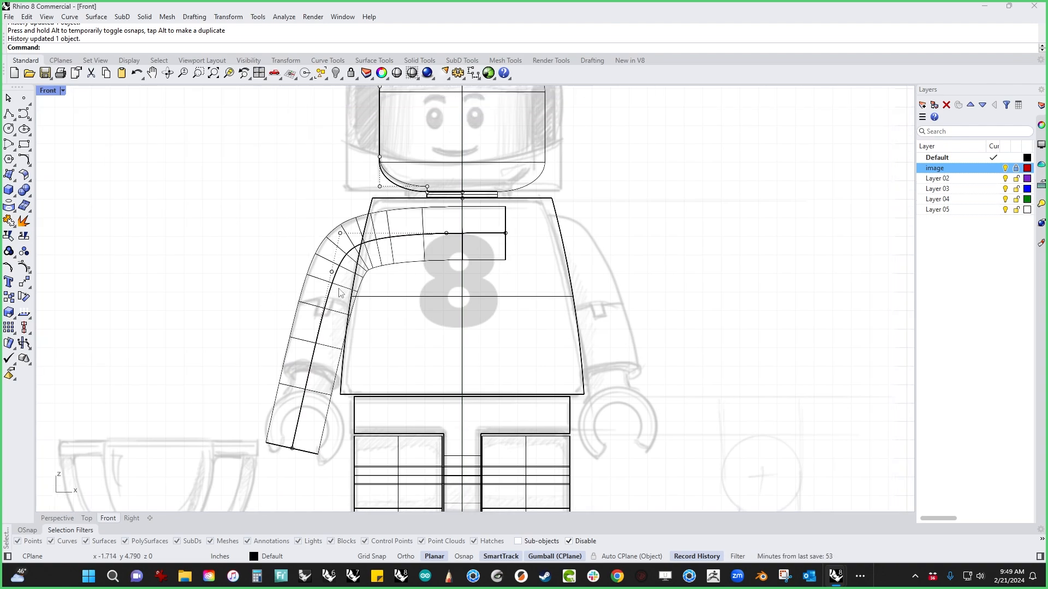
Isolate the arm pipe by hiding every other object in the model.
scroll(367, 264, "up", 8)
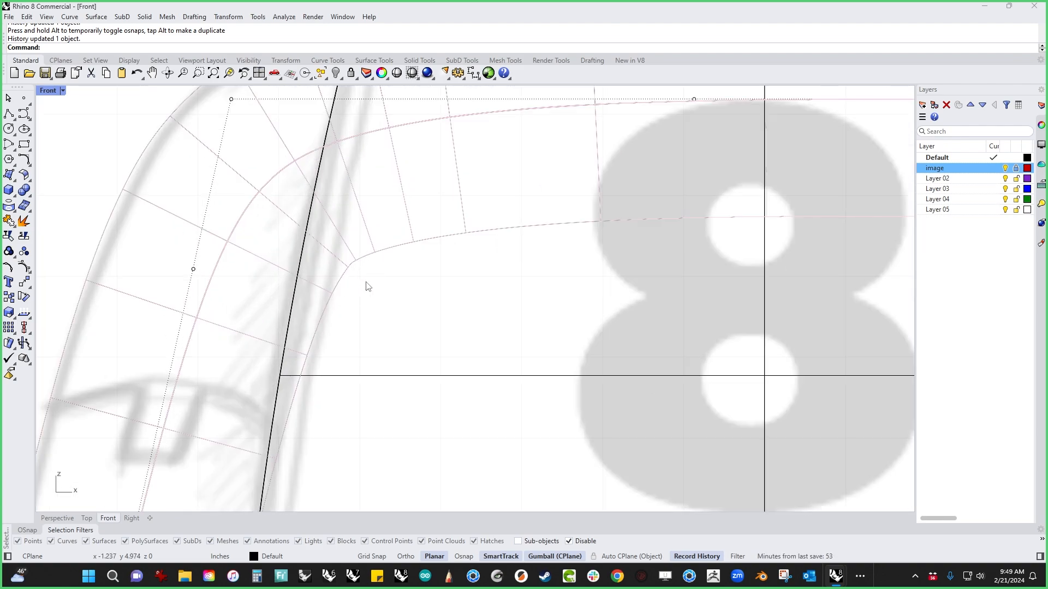
scroll(339, 304, "down", 5)
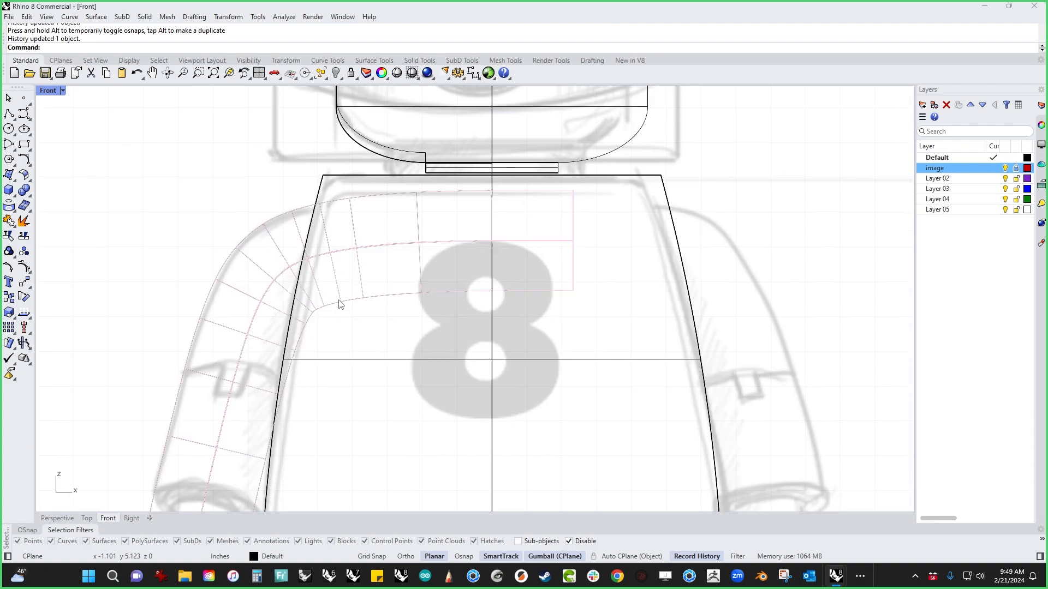
left_click(339, 303)
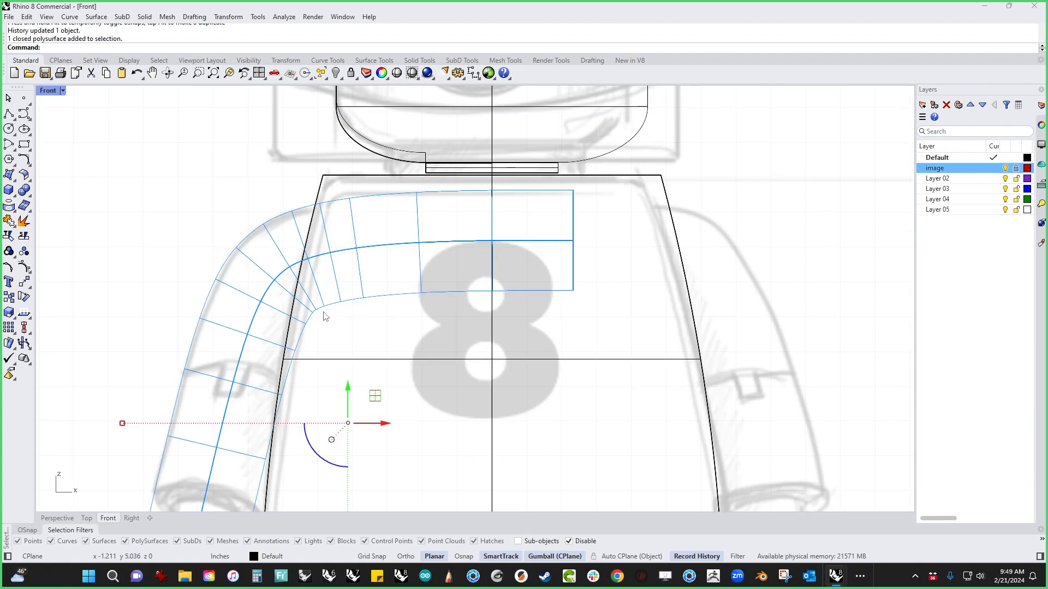
key("Return")
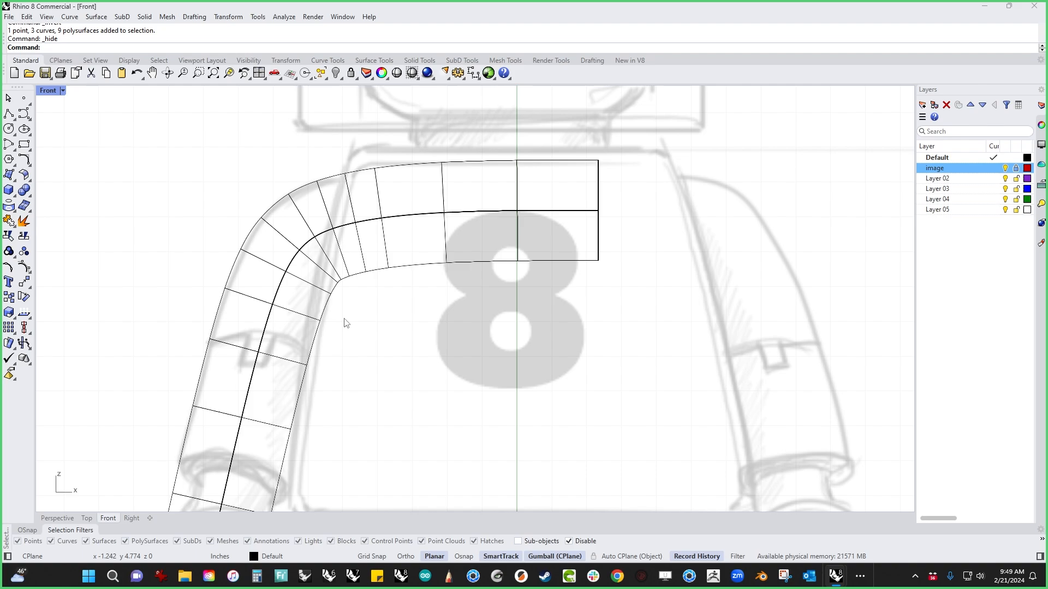
Explode the arm pipe into separate surfaces while viewing it in perspective.
right_click_drag(346, 324, 506, 291)
scroll(412, 304, "up", 7)
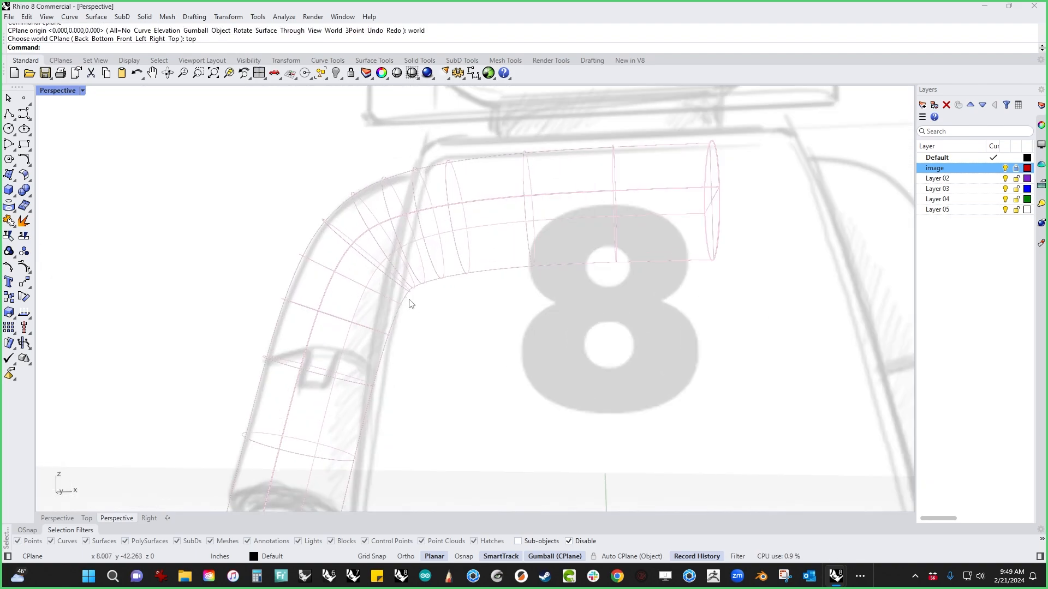
left_click(431, 286)
middle_click(432, 317)
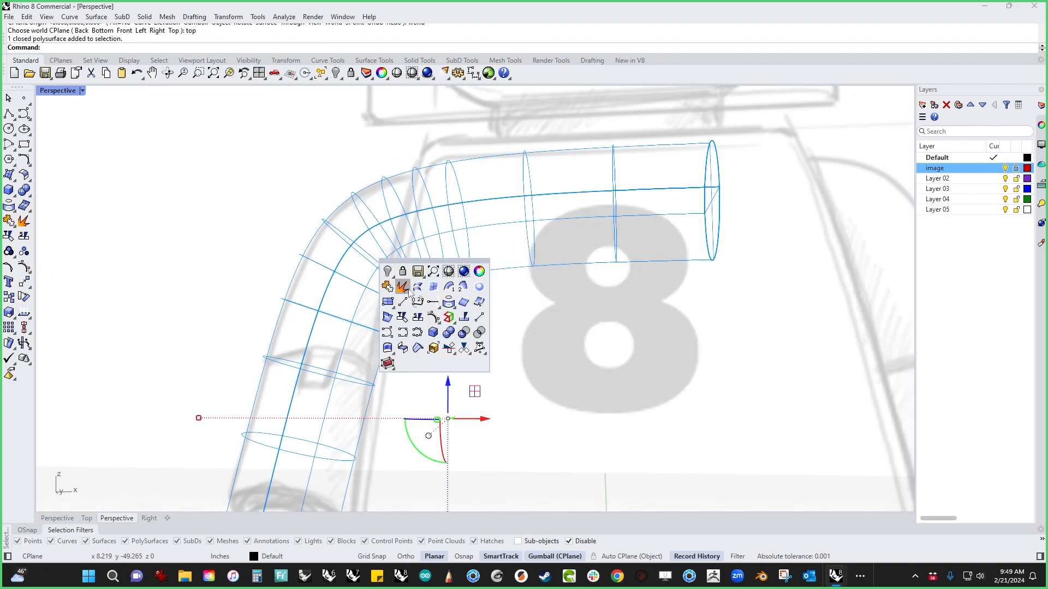
left_click(409, 294)
left_click(445, 300)
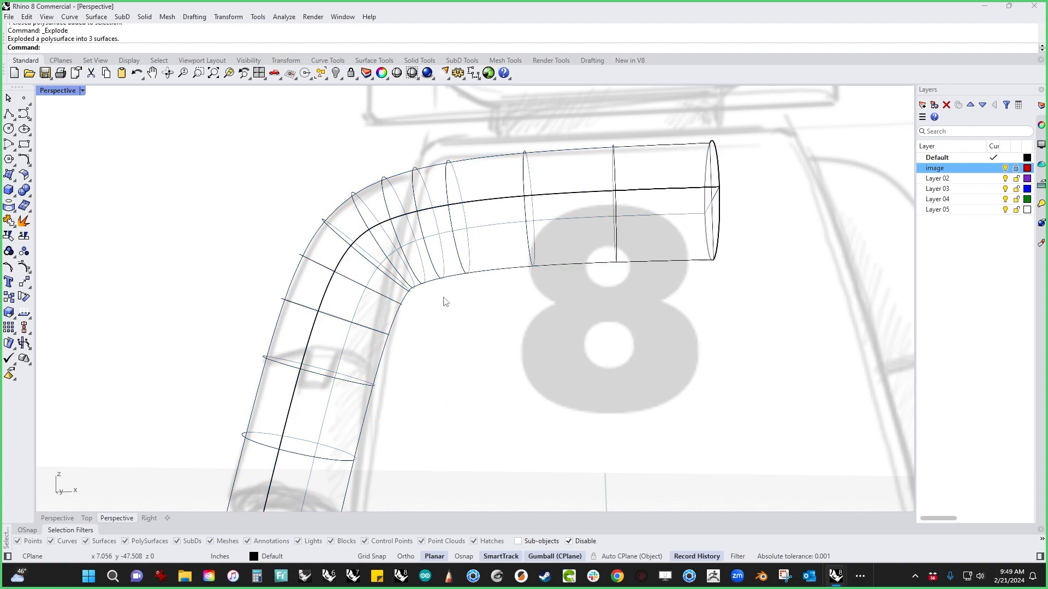
Turn on the arm tube surface's control points and inspect its tight inner shoulder bend in the Front view.
left_click(435, 285)
left_click(24, 267)
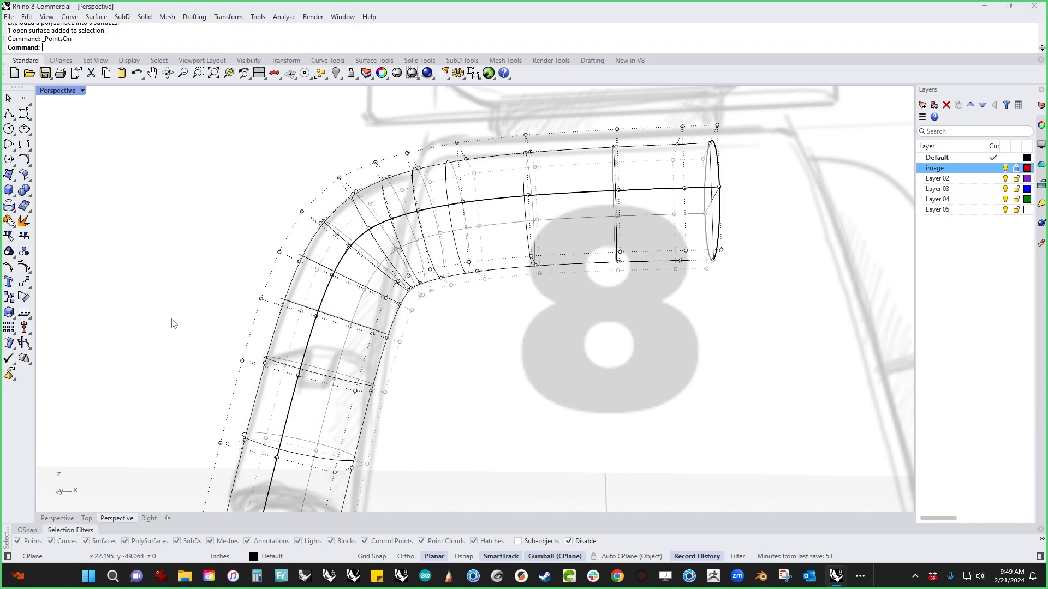
key("ctrl+F2")
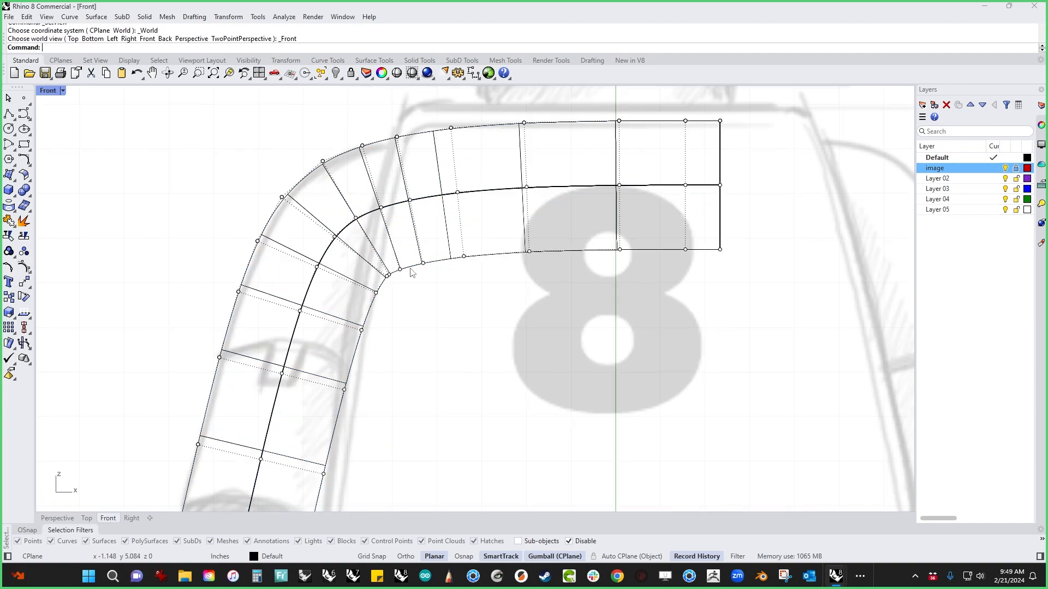
scroll(393, 276, "up", 5)
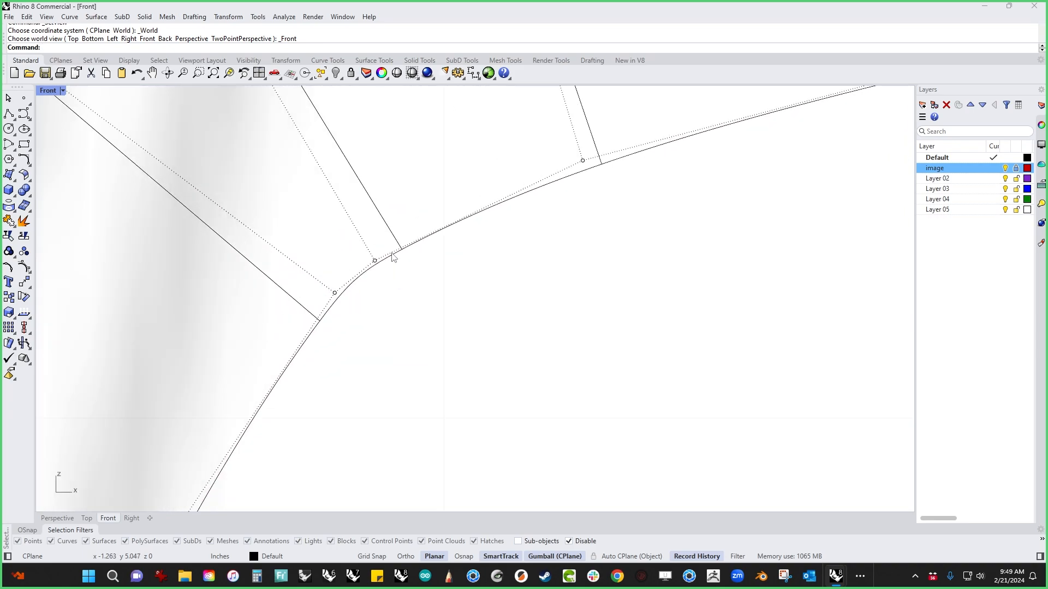
scroll(296, 298, "down", 4)
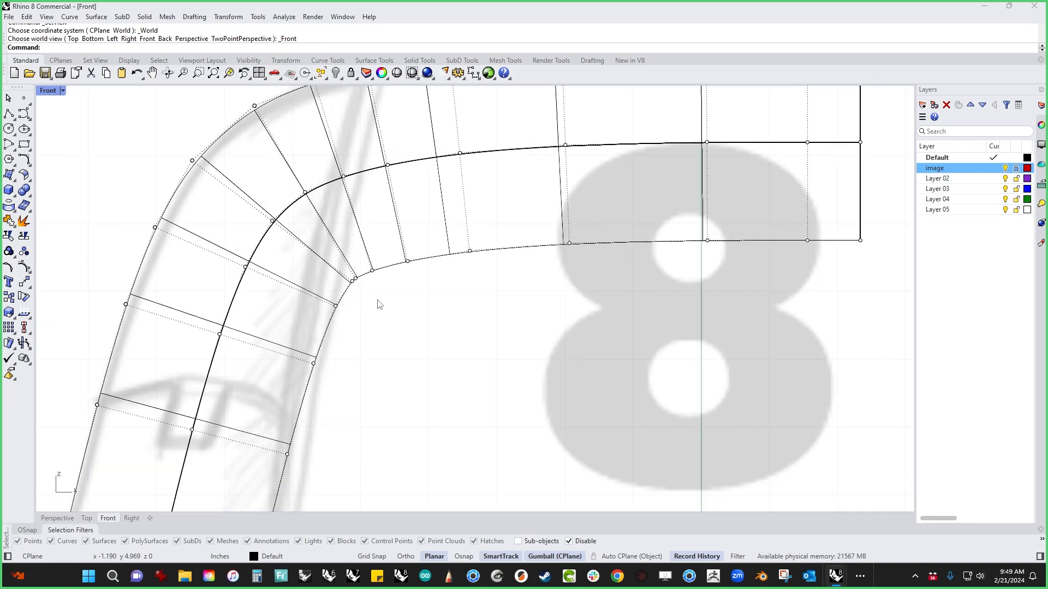
Select the control points around the arm tube's inner shoulder bend and run MoveUVN.
left_click_drag(282, 393, 511, 247)
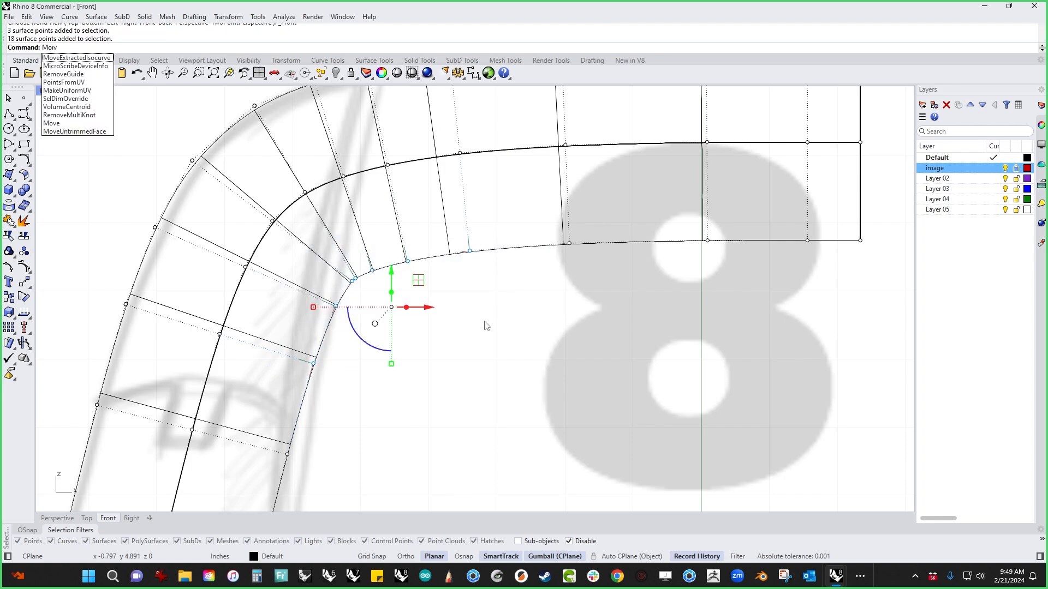
key("BackSpace")
type("veUVN")
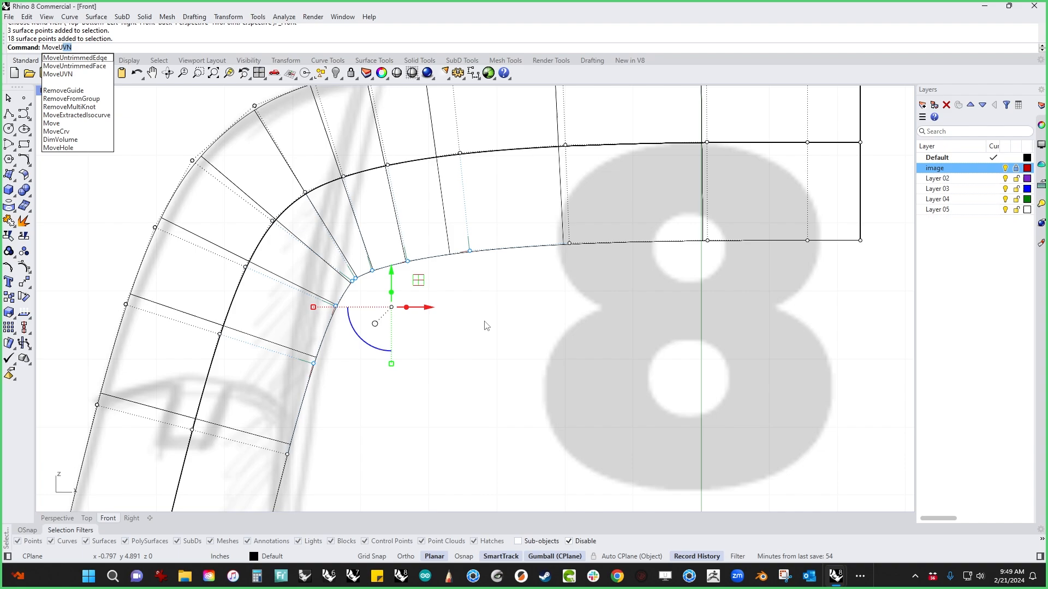
left_click(31, 316)
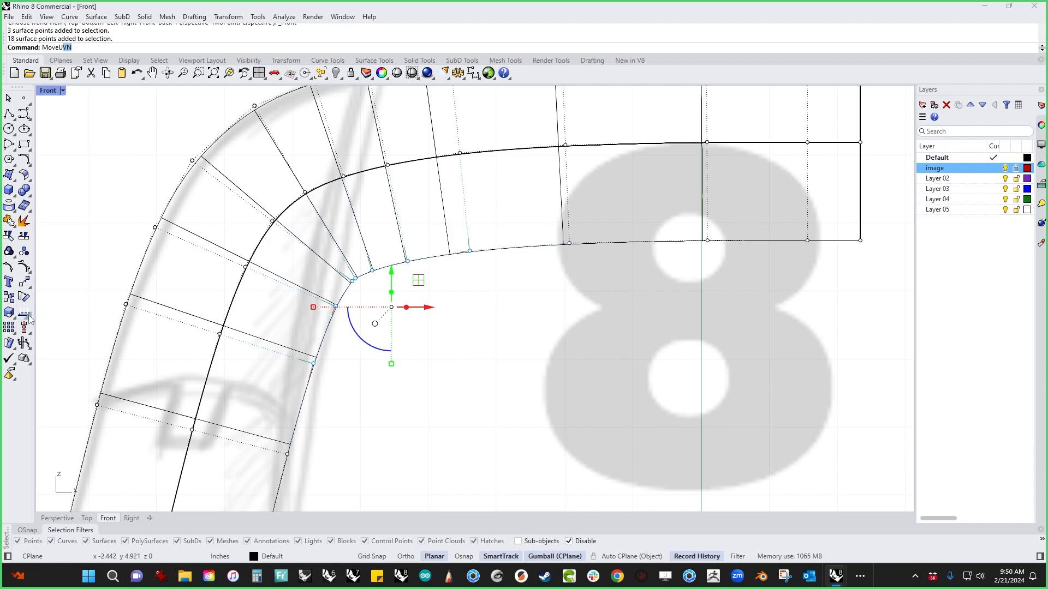
left_click(31, 320)
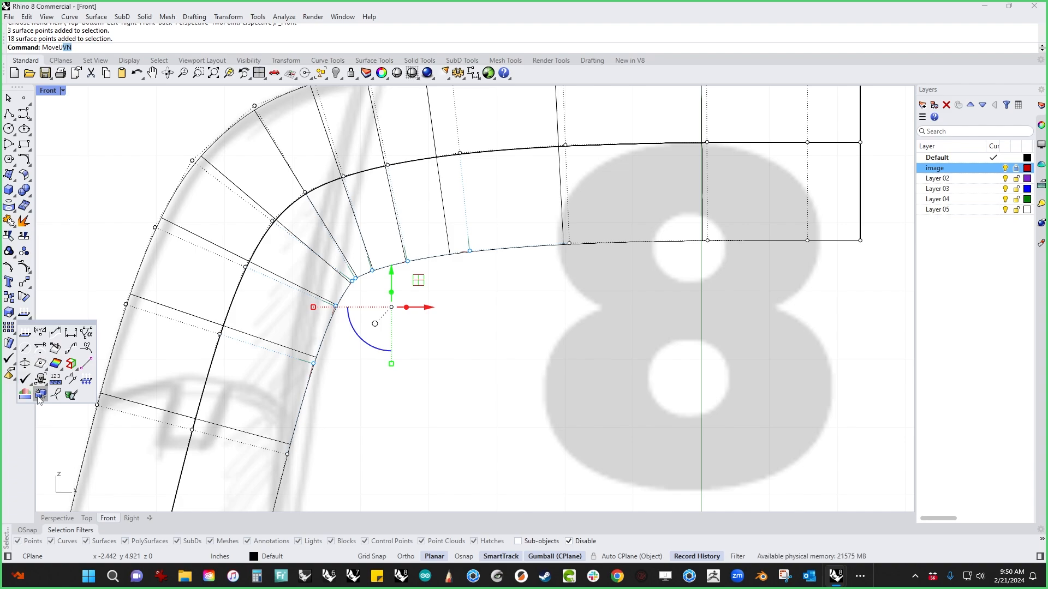
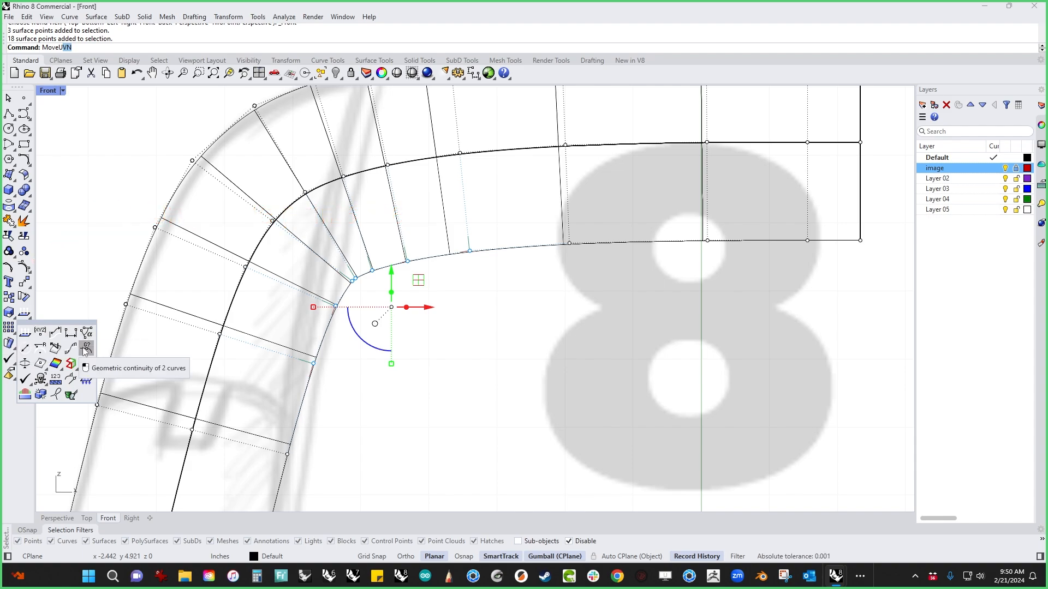
key("Return")
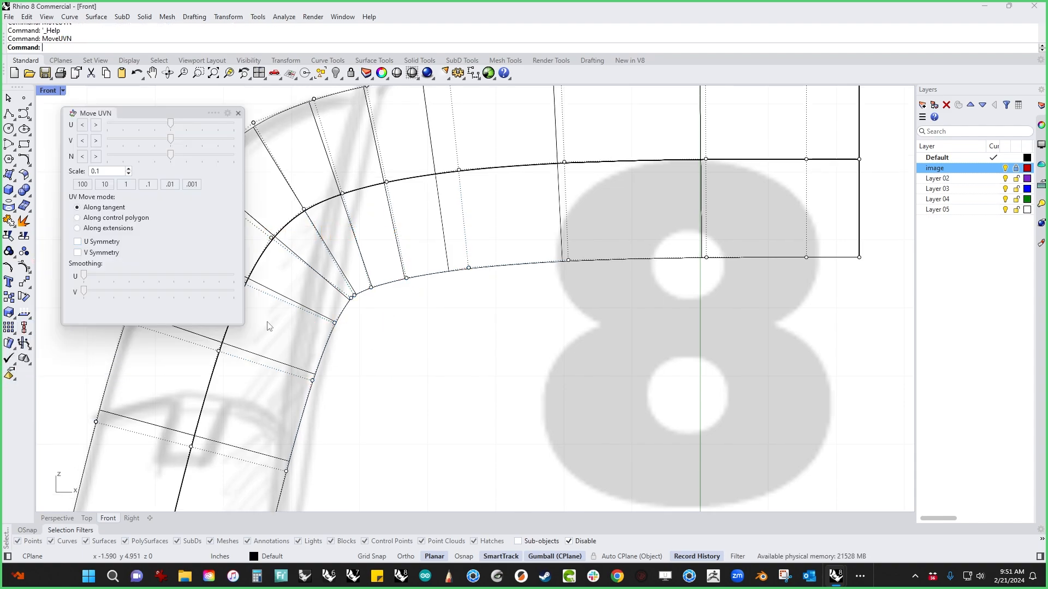
Smooth the inner shoulder bend's control points in the U direction with Move UVN and close the tool.
left_click_drag(280, 416, 533, 252)
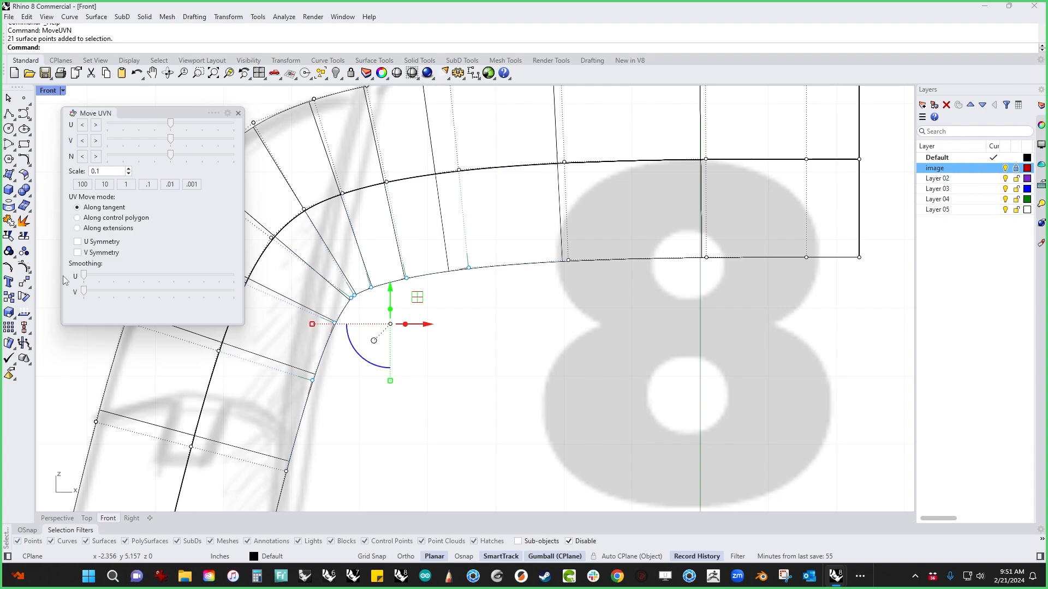
left_click_drag(84, 274, 200, 280)
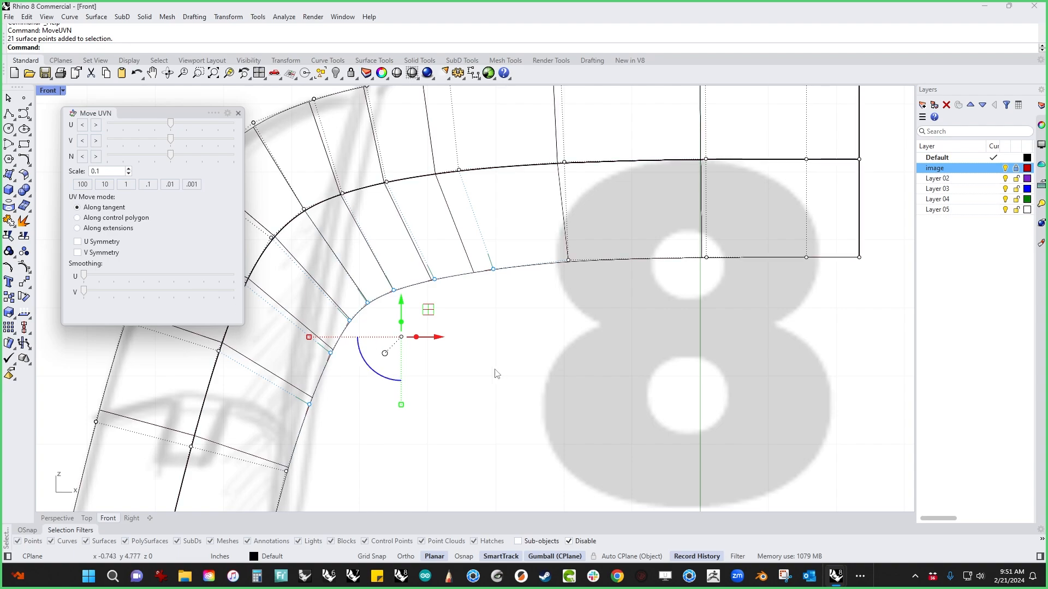
scroll(488, 397, "down", 3)
left_click(487, 396)
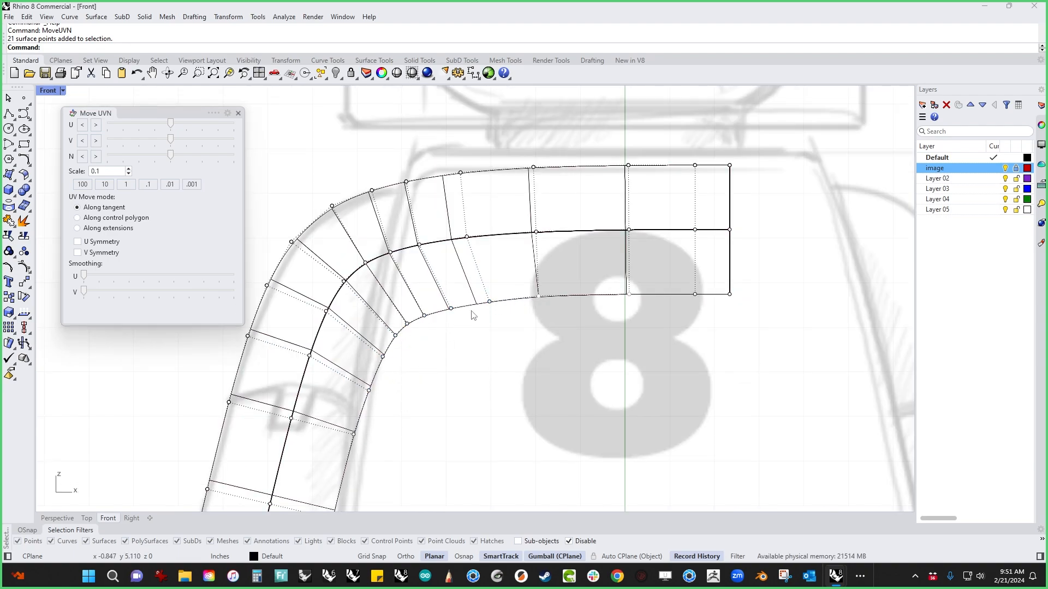
scroll(476, 327, "down", 4)
scroll(389, 311, "up", 2)
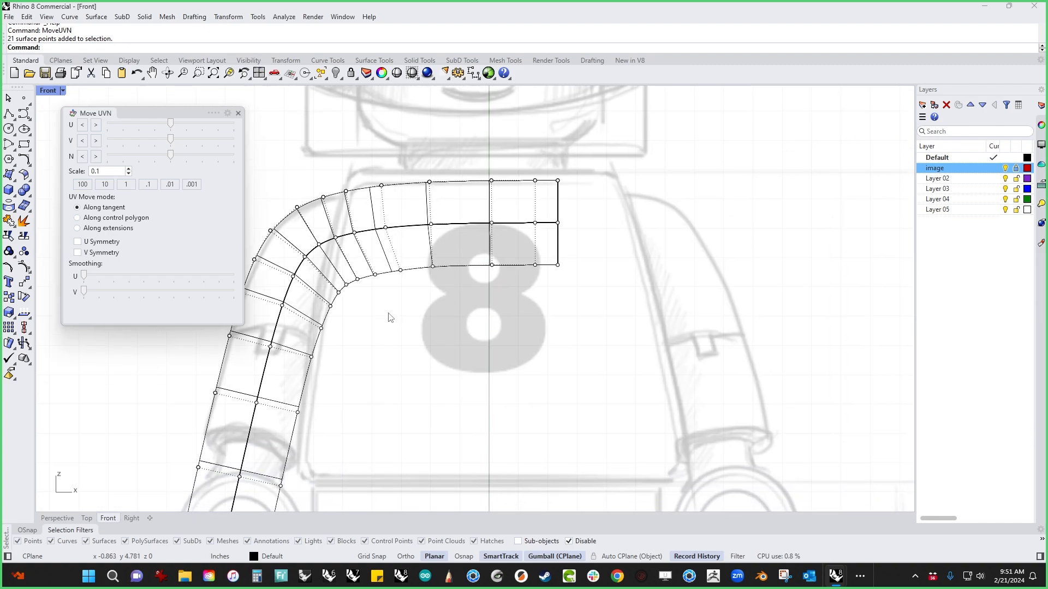
right_click_drag(379, 332, 413, 326)
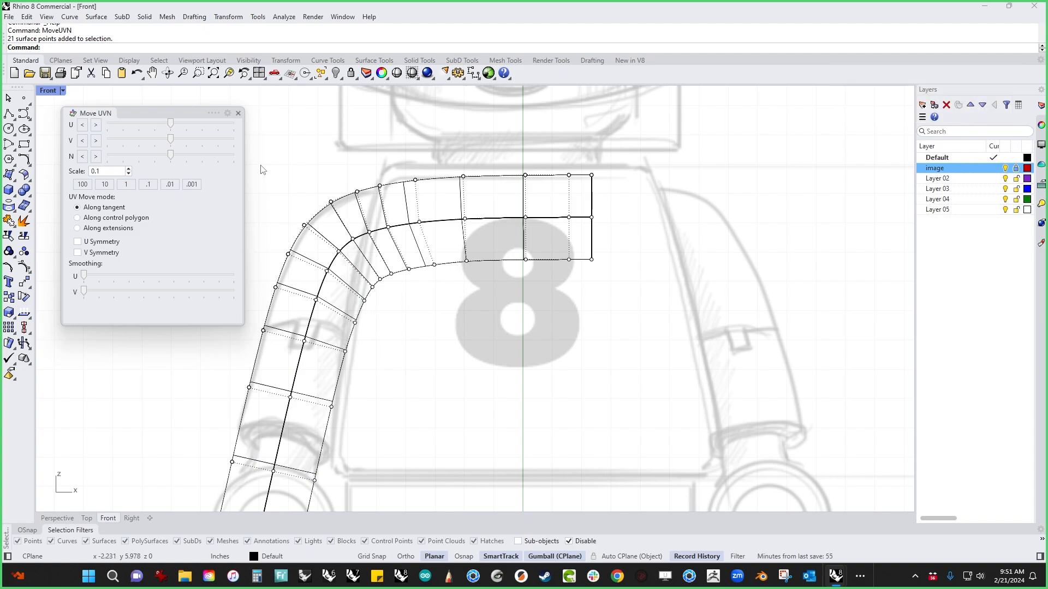
left_click(238, 113)
Draw a four-point control point curve with a tight corner in the empty space beside the arm.
scroll(391, 316, "down", 5)
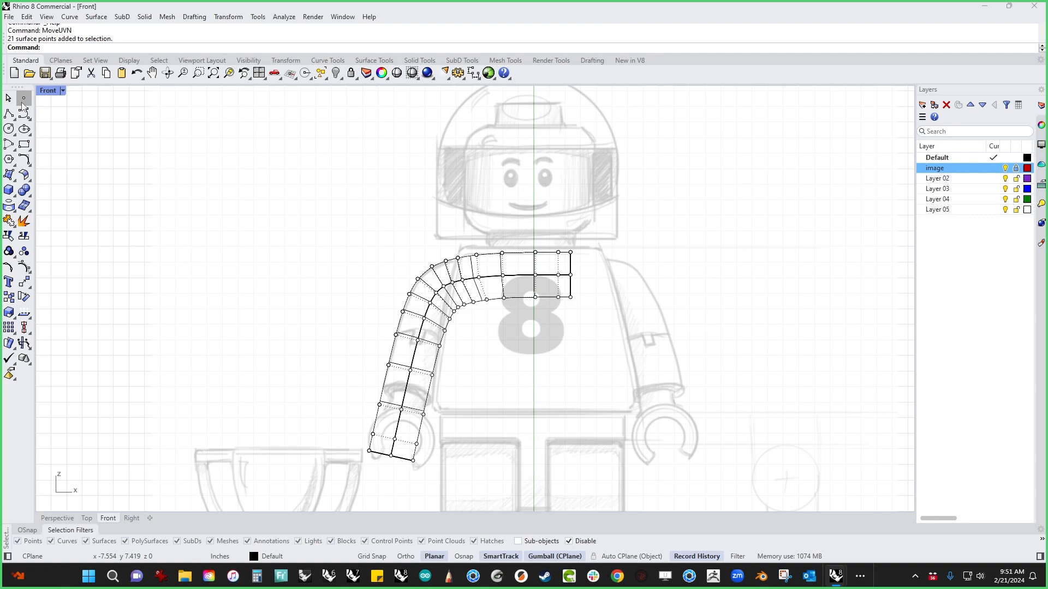
left_click(23, 113)
left_click(345, 210)
left_click(266, 208)
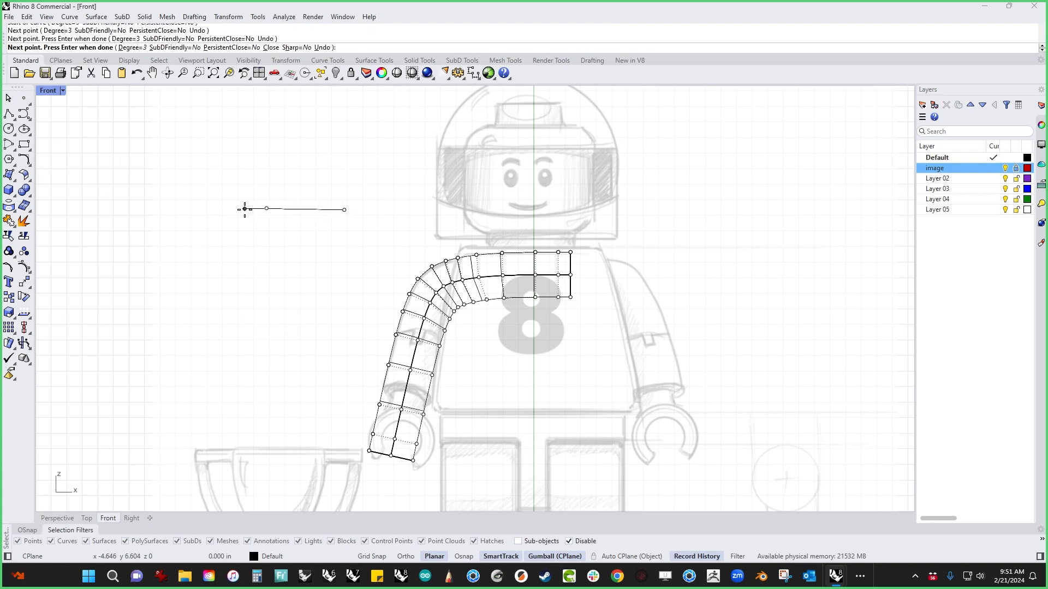
left_click(244, 209)
left_click(225, 351)
key("Return")
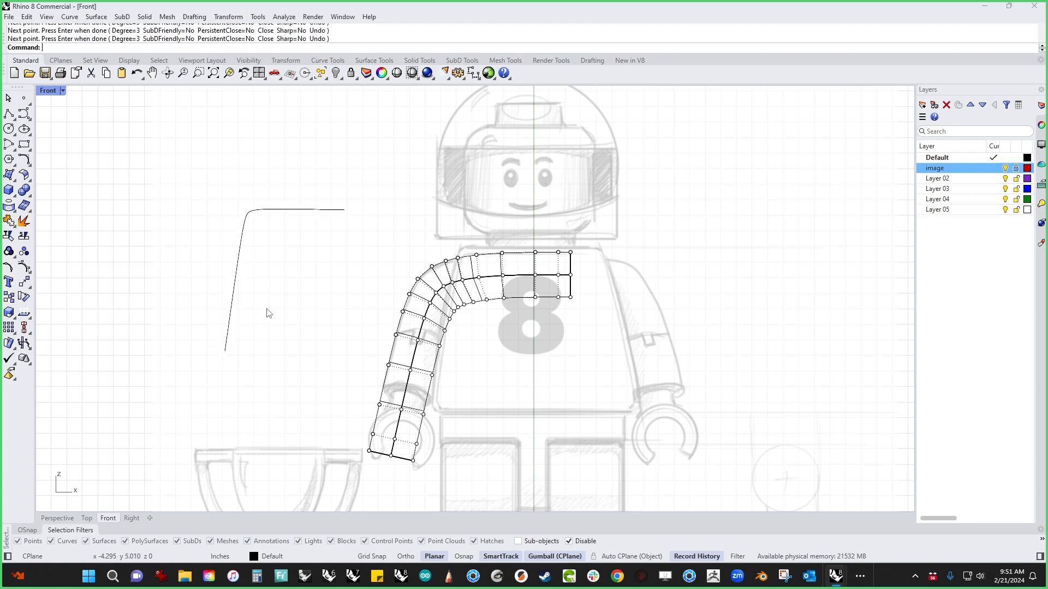
Pipe the new sharp-cornered curve with a radius of 0.479 at both ends and no extra radii.
left_click_drag(269, 313, 153, 293)
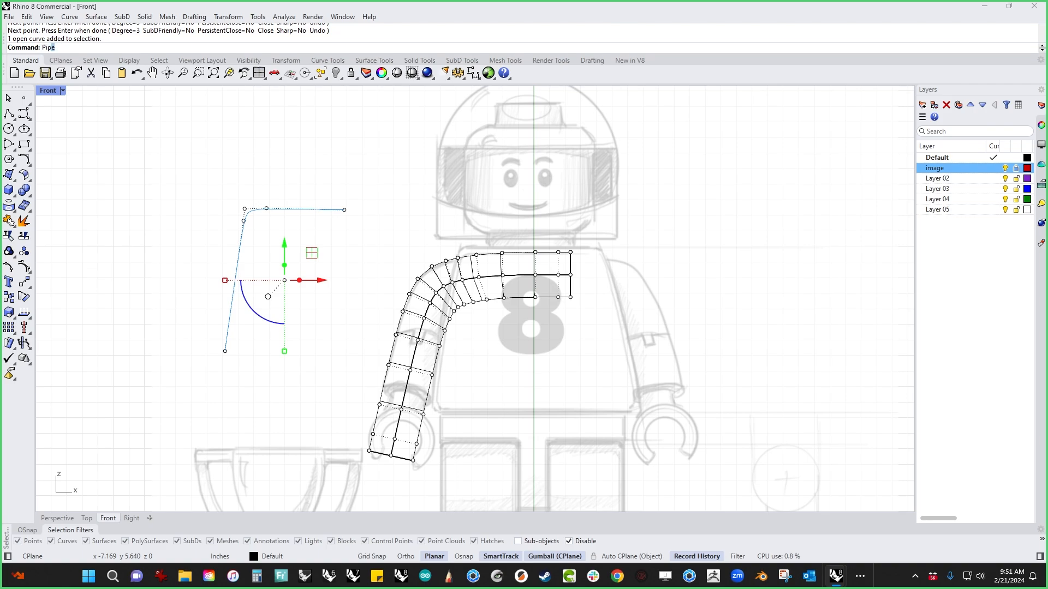
key("Return")
key("Return")
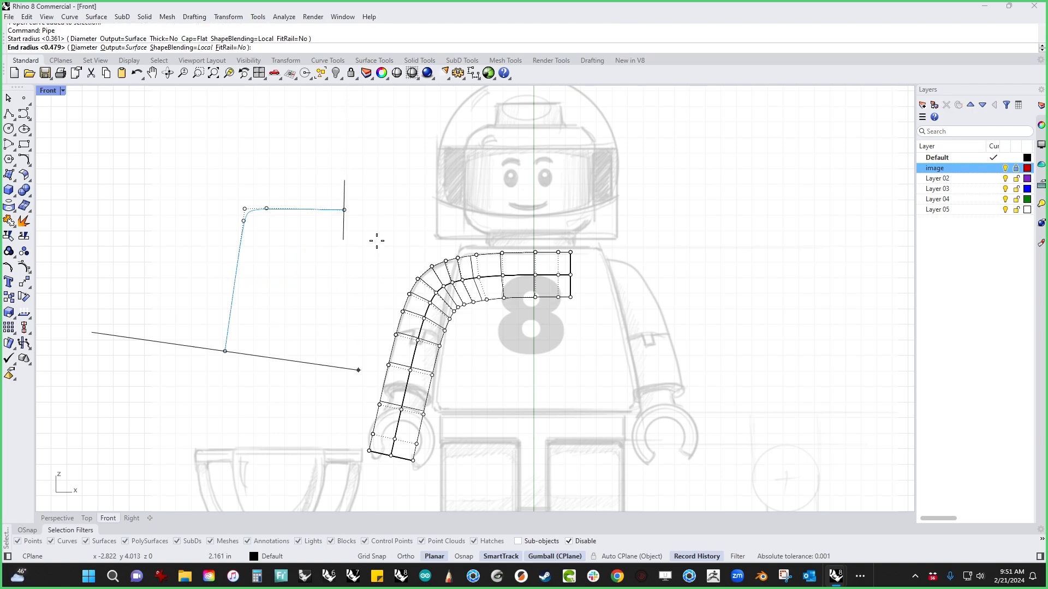
key("Return")
key("Return")
scroll(283, 241, "up", 4)
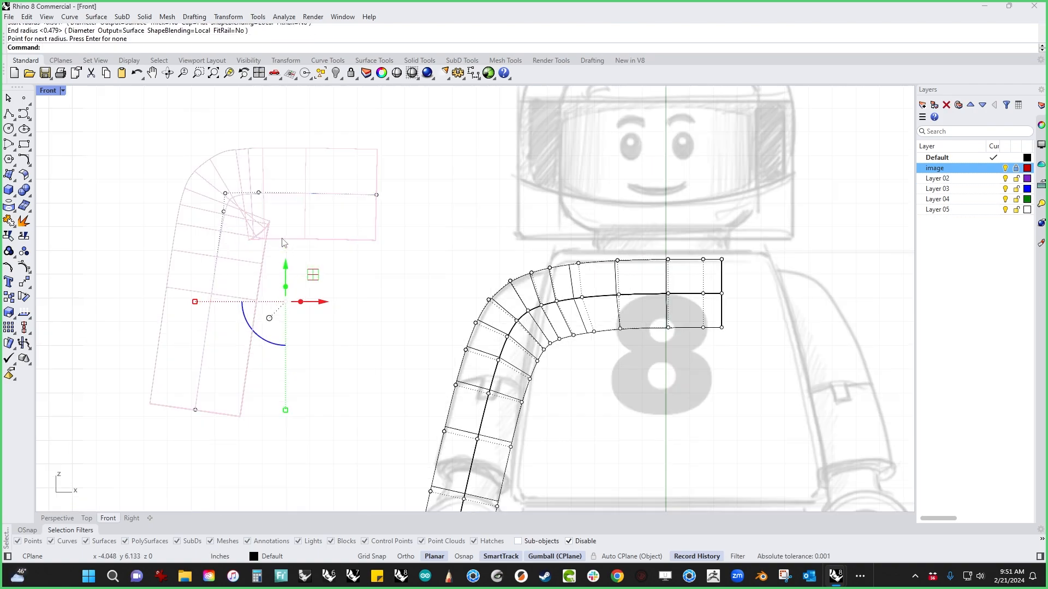
Explode the new pipe into surfaces and hide everything except its tube surface.
left_click(317, 240)
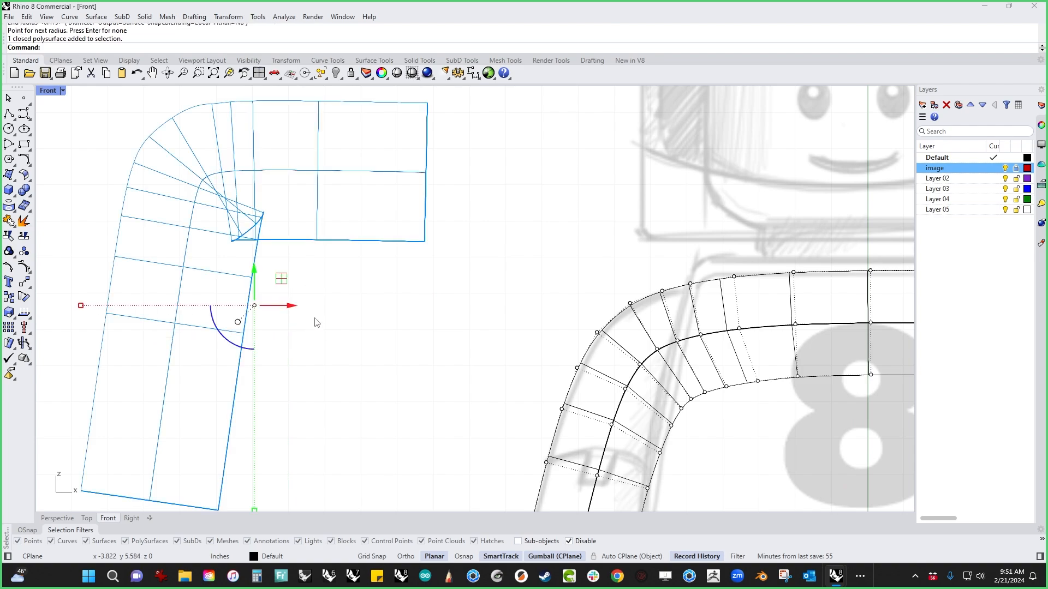
middle_click(316, 323)
left_click(326, 313)
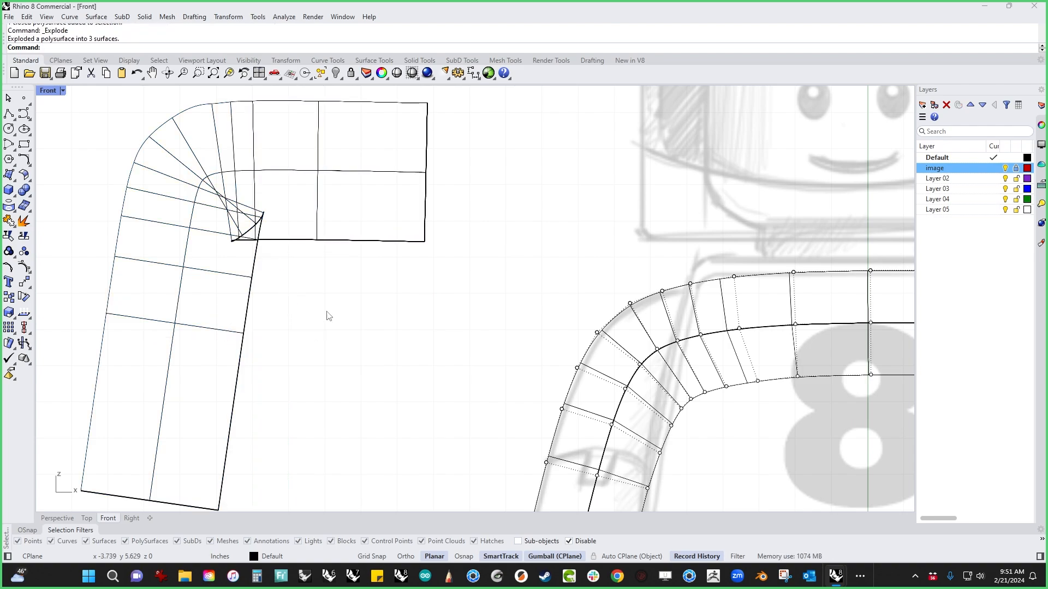
left_click_drag(334, 301, 293, 223)
key("ctrl+i")
key("ctrl+h")
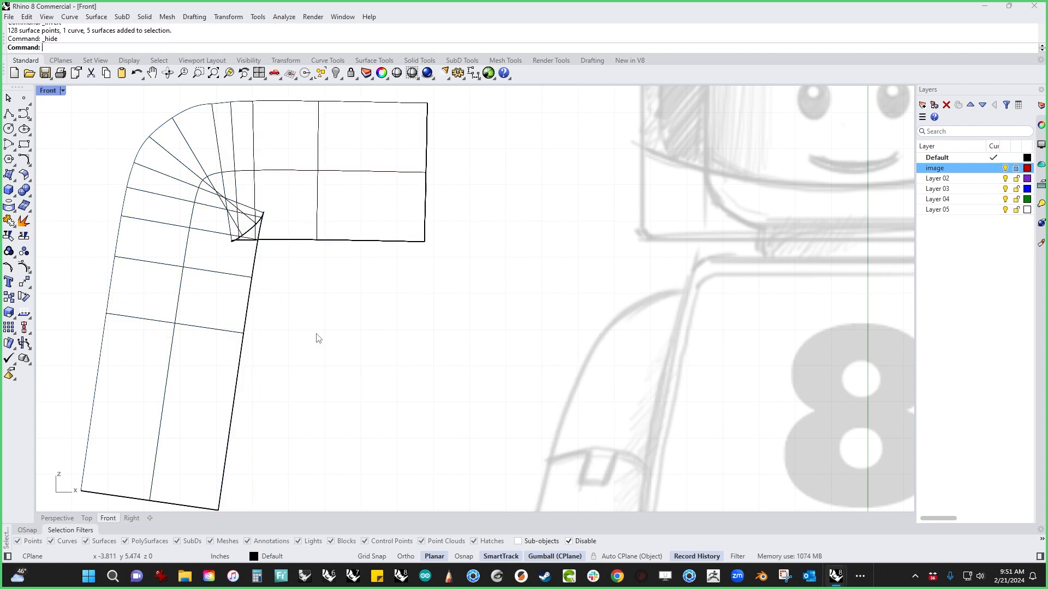
Turn on the sharp-cornered tube's control points and smooth those along its inner bend in the U direction with Move UVN.
scroll(360, 337, "down", 2)
left_click_drag(414, 300, 390, 241)
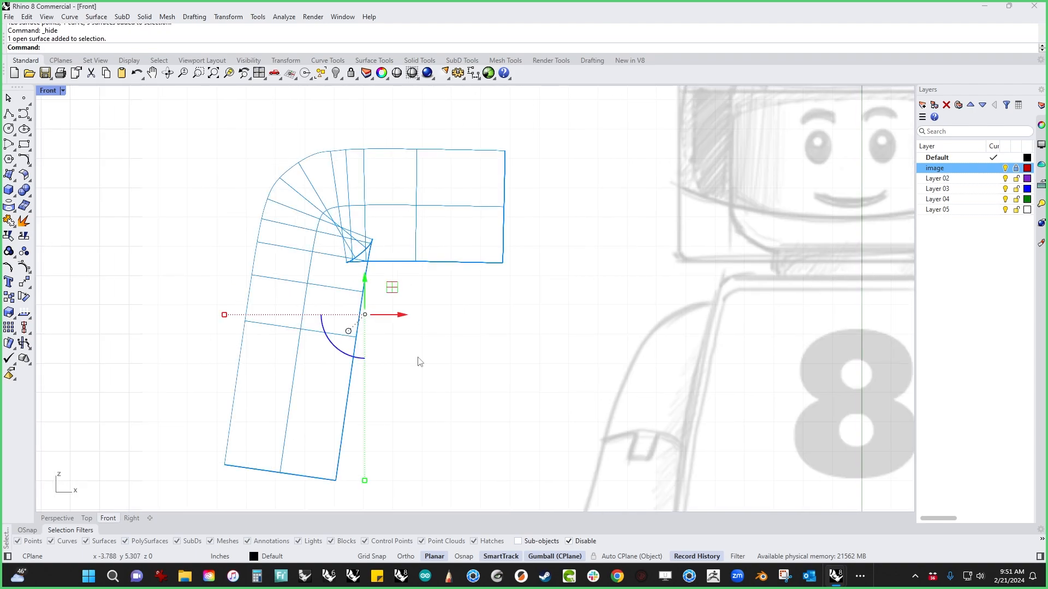
left_click(24, 268)
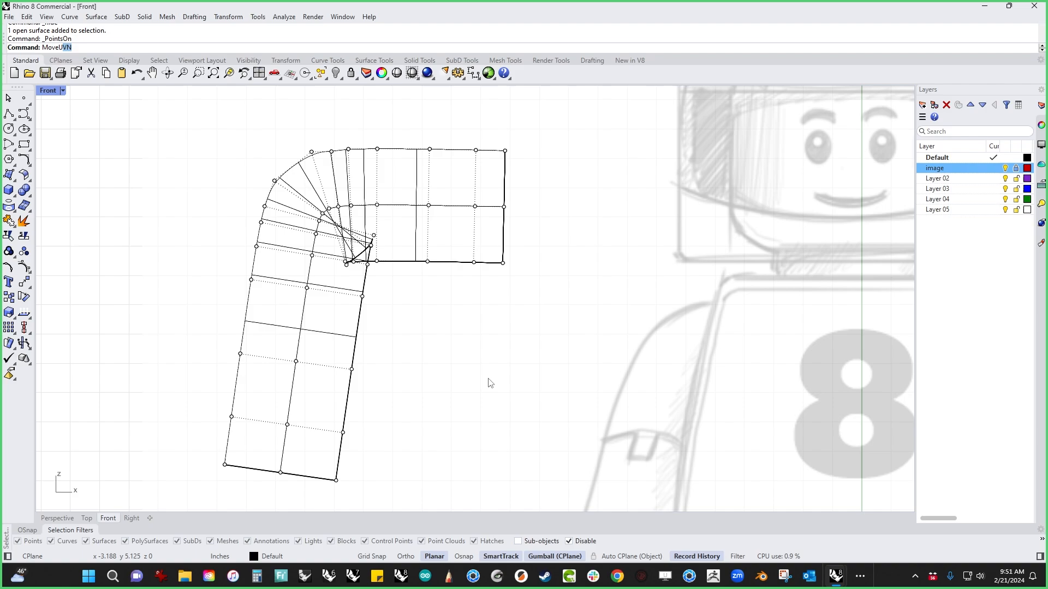
key("Return")
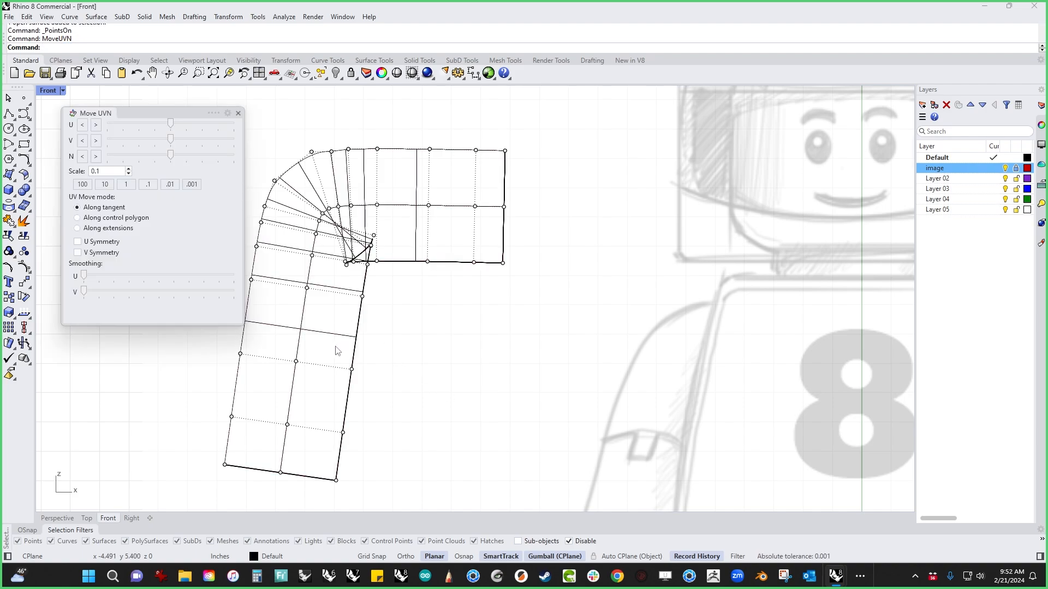
left_click_drag(354, 326, 404, 233)
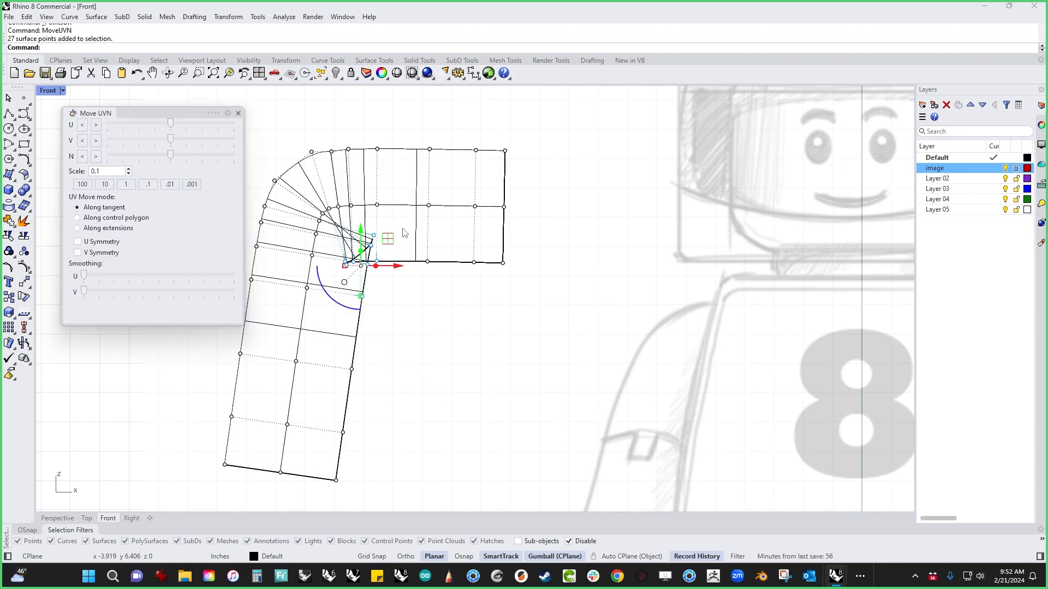
left_click_drag(409, 281, 453, 245, "shift")
left_click_drag(450, 284, 499, 252, "shift")
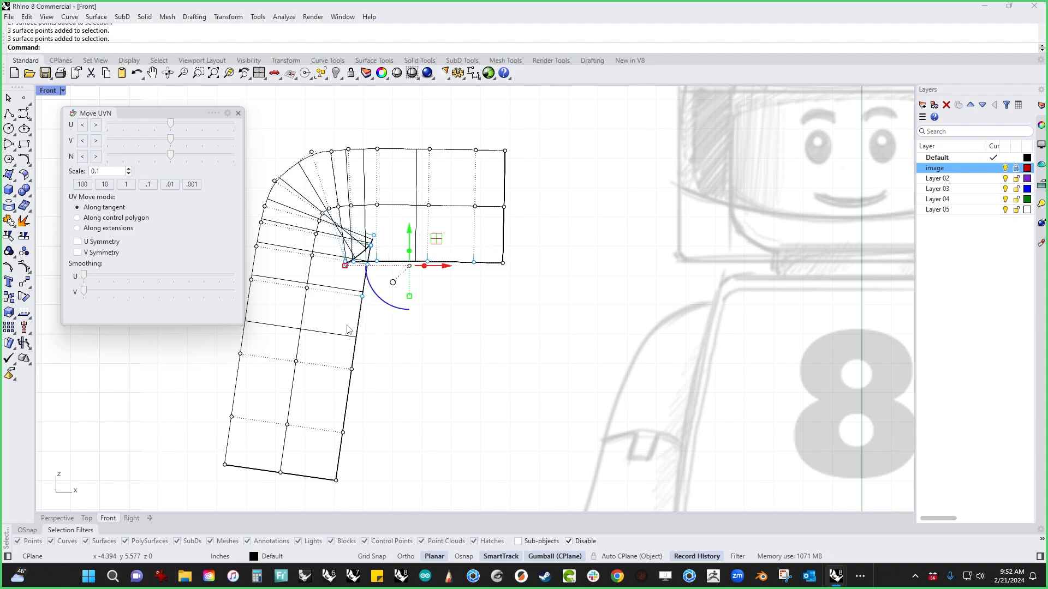
left_click_drag(347, 329, 378, 398, "shift")
left_click_drag(84, 276, 220, 285)
left_click(489, 384)
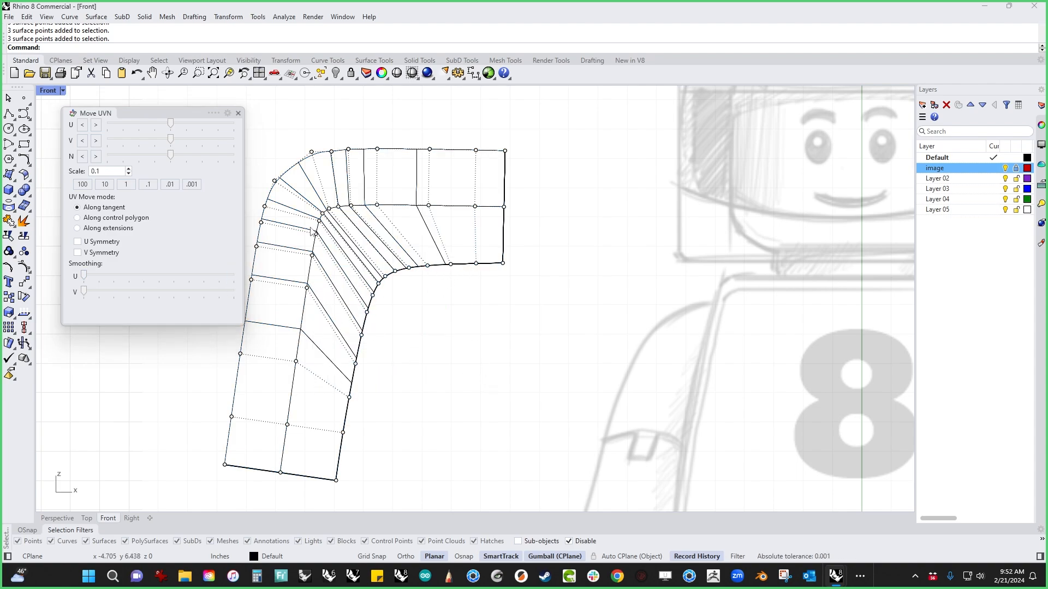
Smooth the sharp-cornered tube's middle row of control points around the bend in the U direction.
left_click_drag(281, 402, 465, 234)
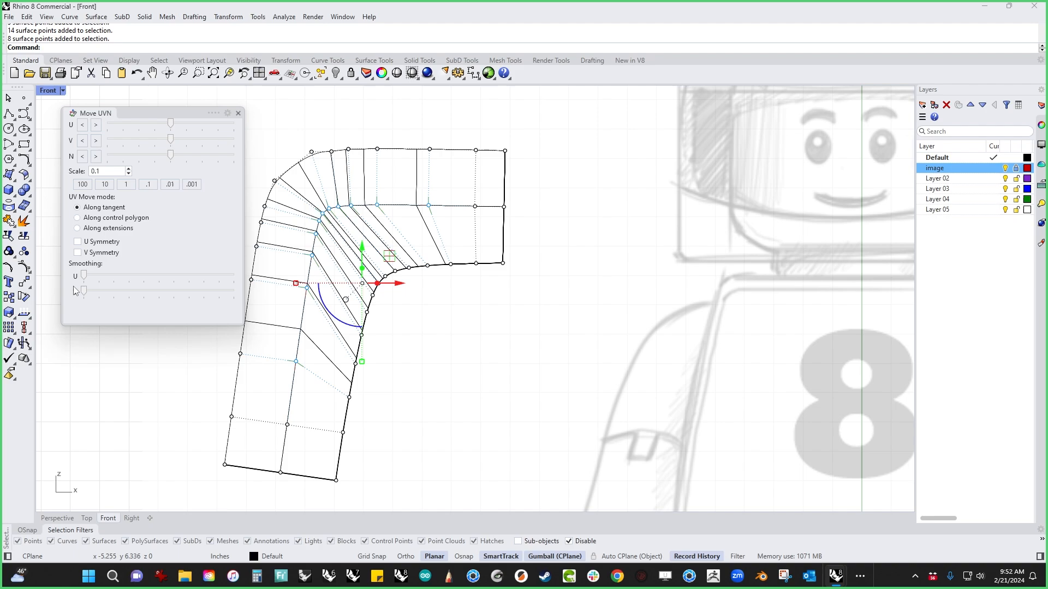
left_click_drag(84, 276, 213, 282)
left_click(468, 403)
scroll(440, 350, "down", 6)
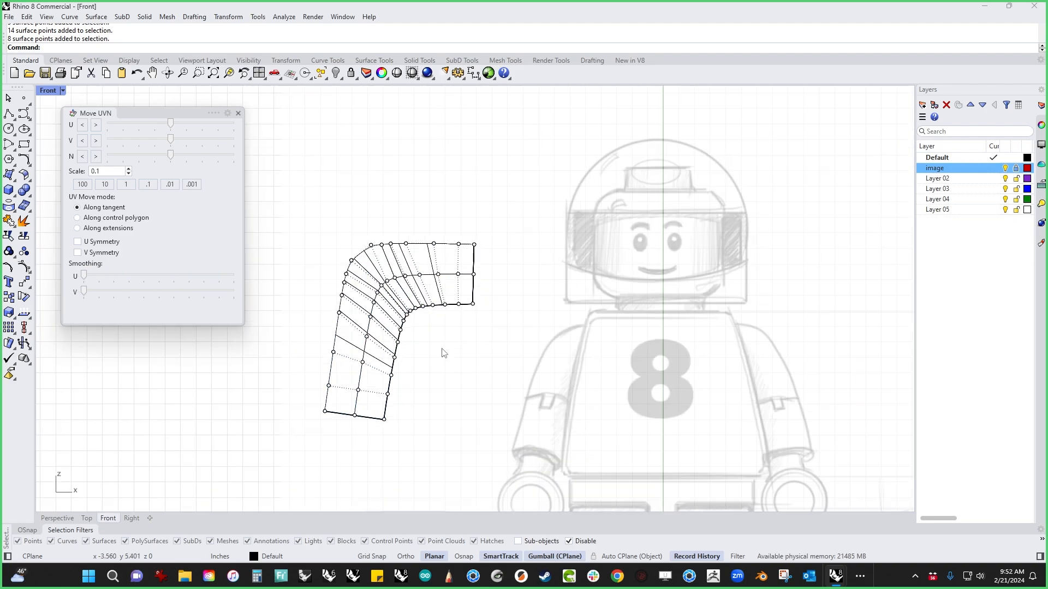
right_click_drag(445, 353, 475, 325)
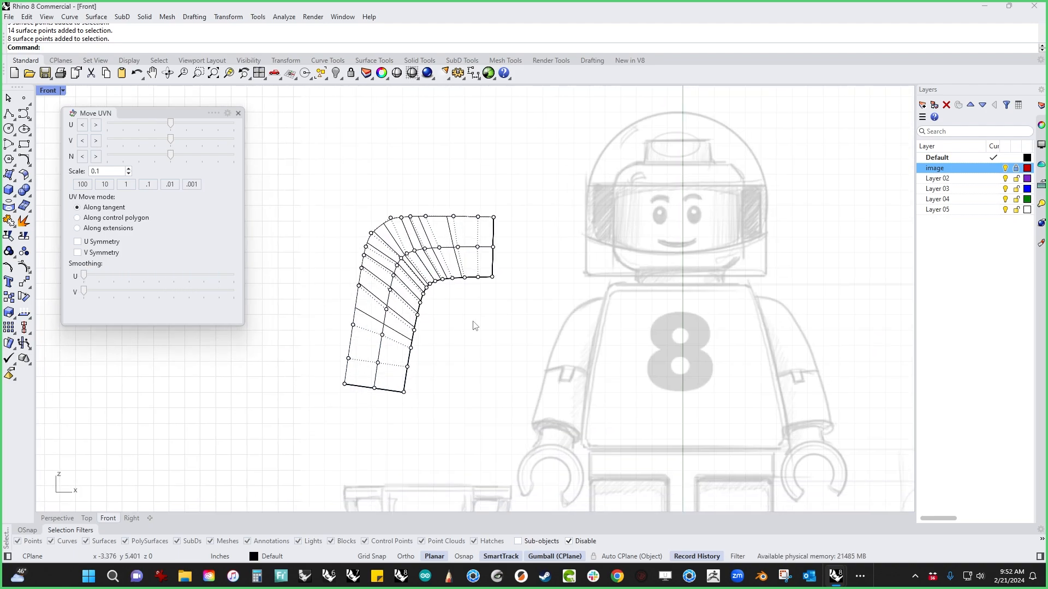
Close Move UVN, turn off the control points and delete the sharp-cornered practice tube.
left_click(238, 113)
scroll(277, 269, "down", 3)
right_click_drag(276, 270, 155, 274)
key("F11")
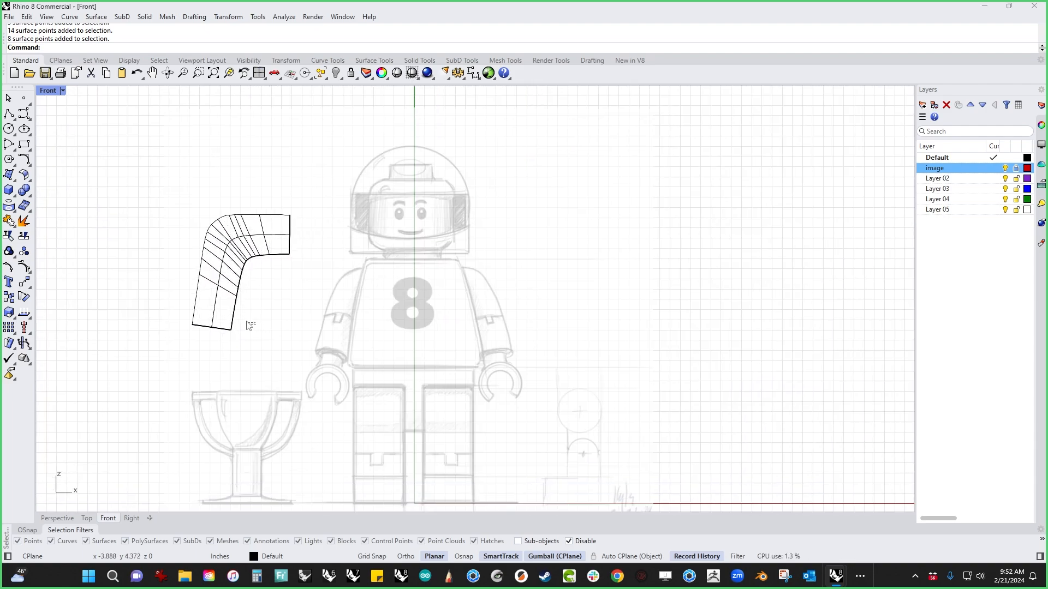
left_click(225, 288)
key("Delete")
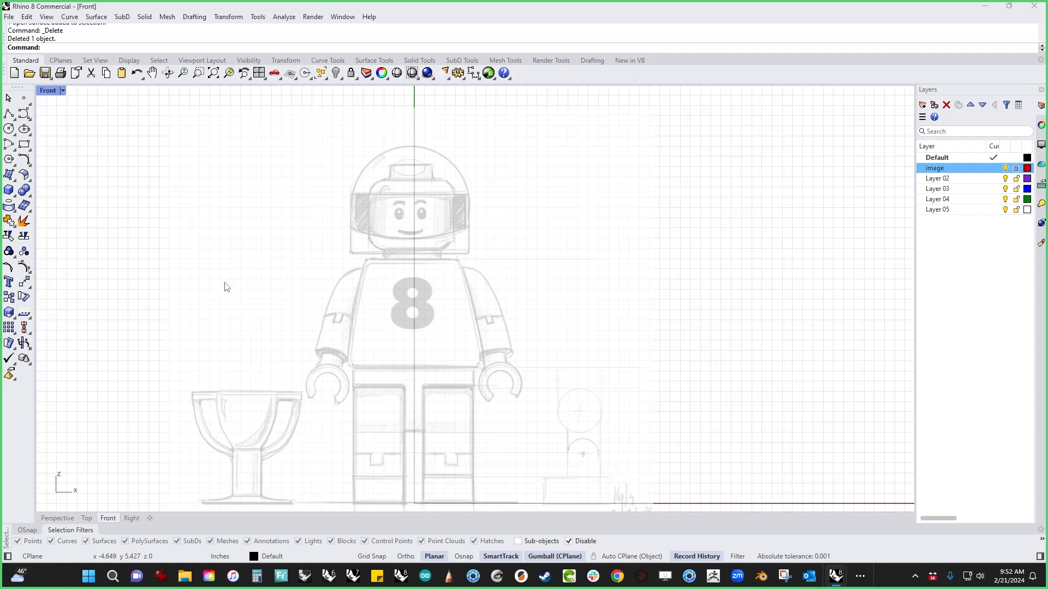
Show all the hidden objects again.
type("show")
key("Return")
scroll(341, 347, "up", 4)
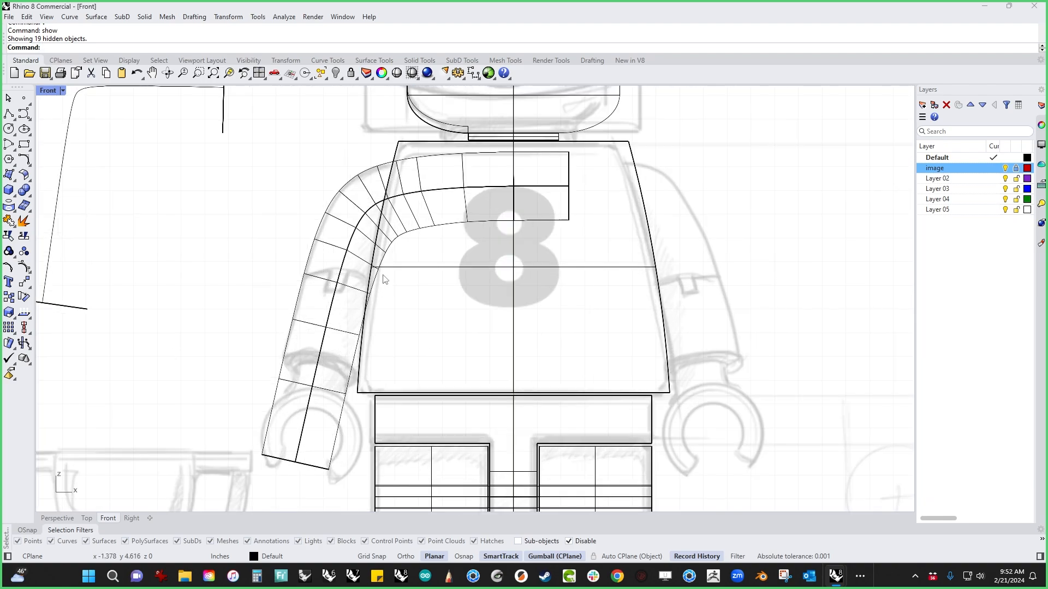
scroll(383, 276, "up", 6)
scroll(354, 327, "down", 6)
right_click_drag(402, 295, 400, 312)
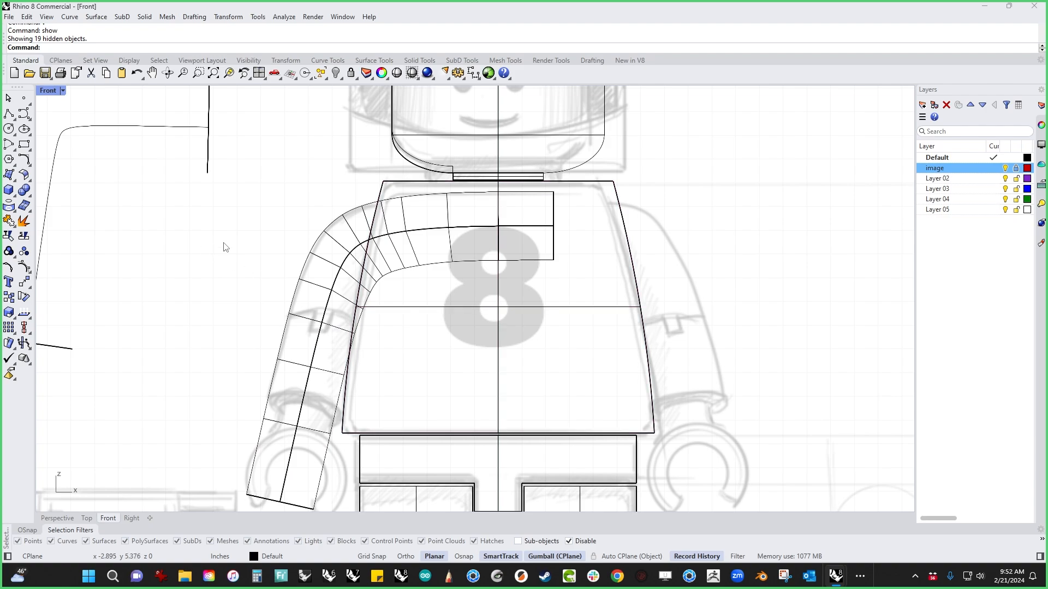
Copy the torso's arm-side edge out as a separate curve and place that curve back over the edge.
left_click(381, 196, "ctrl+shift")
left_click_drag(401, 313, 244, 304)
key("alt")
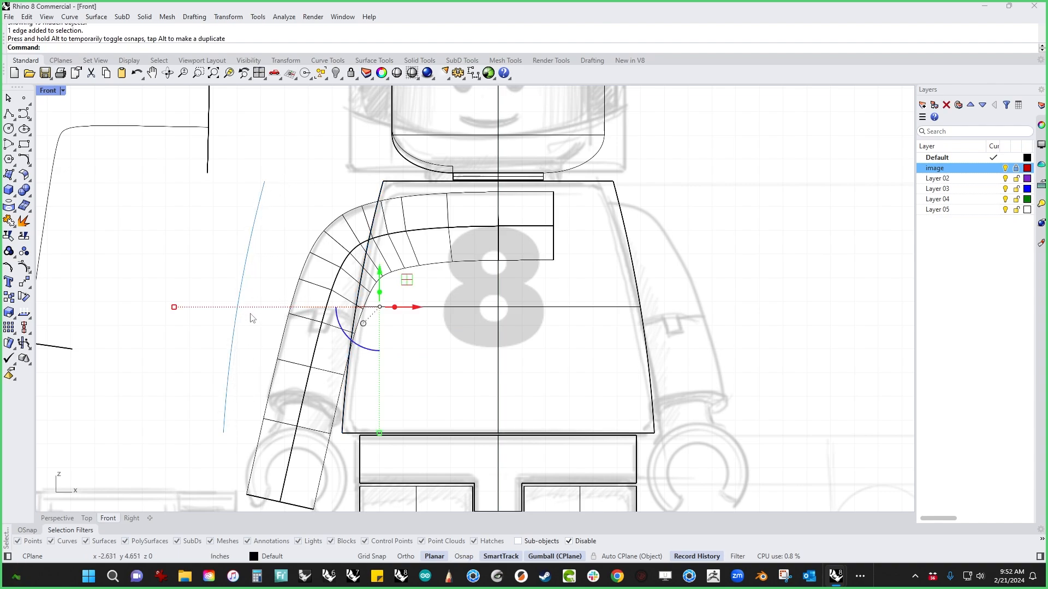
left_click(282, 232)
left_click_drag(277, 219, 210, 256)
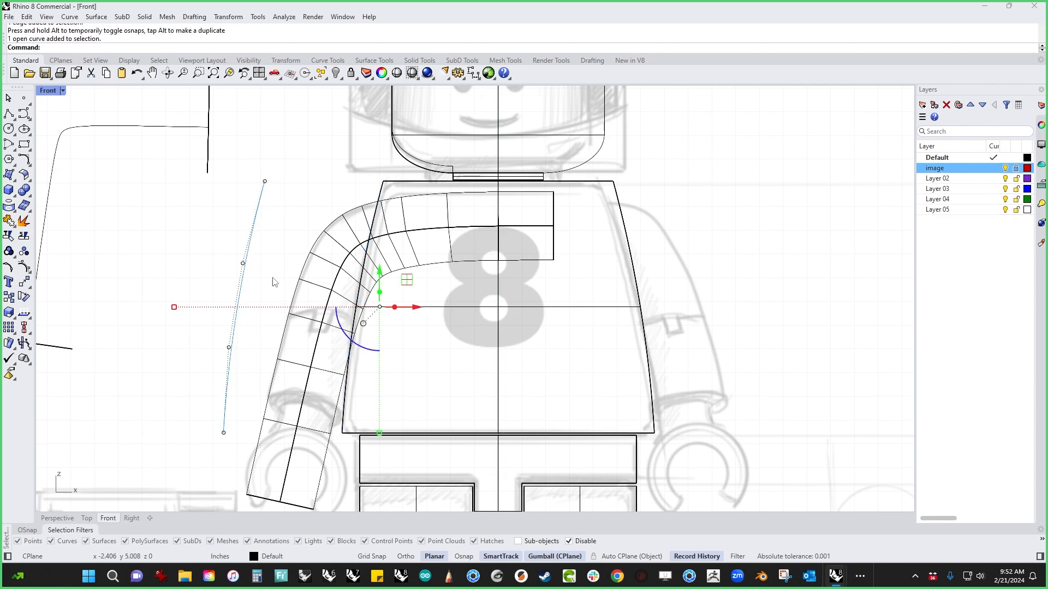
left_click_drag(380, 315, 495, 316)
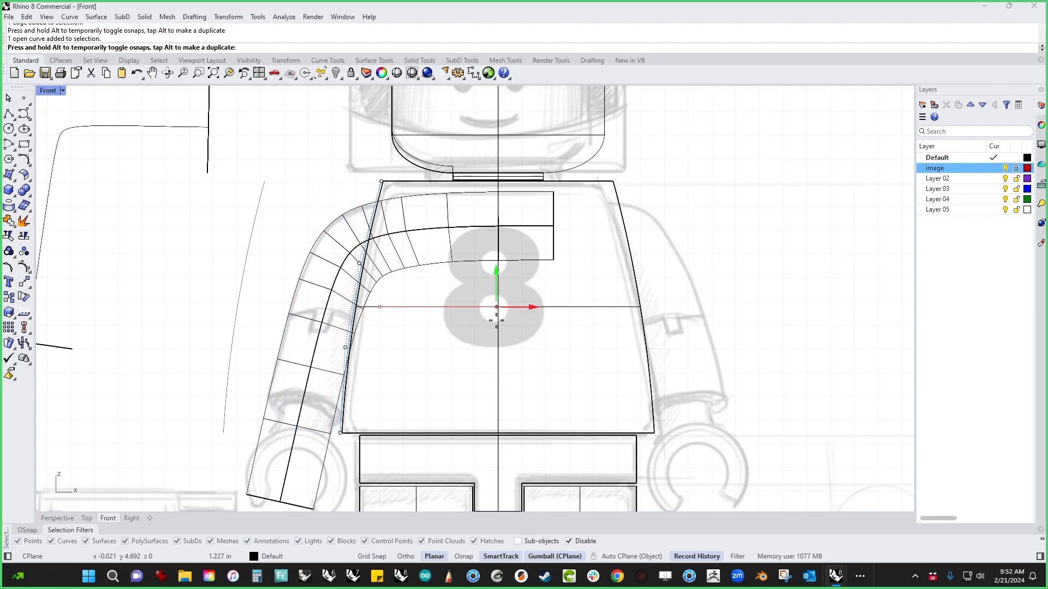
left_click_drag(495, 320, 495, 320)
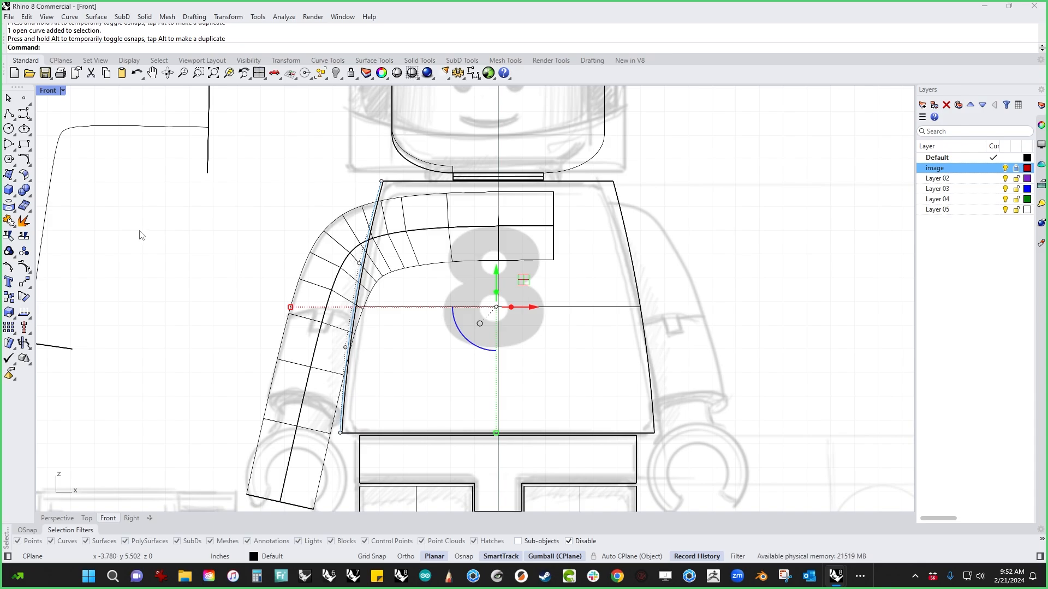
Isolate the arm tube and the extracted torso edge curve in the Perspective view, hiding everything else.
key("ctrl+F4")
right_click_drag(260, 316, 358, 205)
left_click(389, 193)
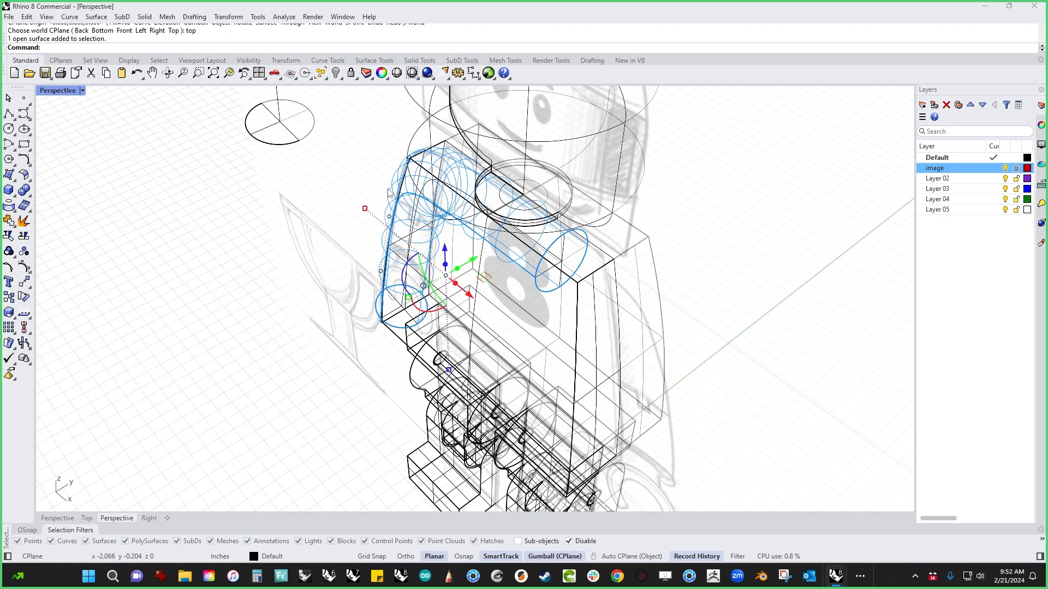
type("ih")
key("Return")
right_click_drag(437, 292, 550, 338)
key("Escape")
Move the extracted edge curve about 0.94 in forward so it stands clear in front of the arm.
left_click(347, 337)
right_click_drag(346, 337, 386, 372)
left_click_drag(466, 289, 393, 317)
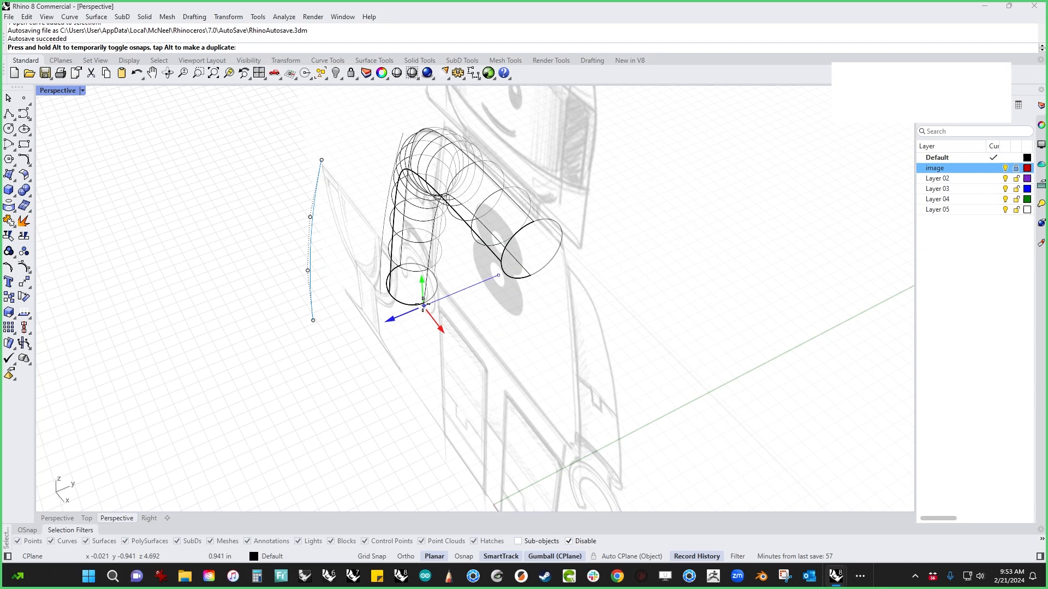
left_click(246, 346)
right_click_drag(247, 346, 372, 348)
right_click_drag(389, 414, 577, 372)
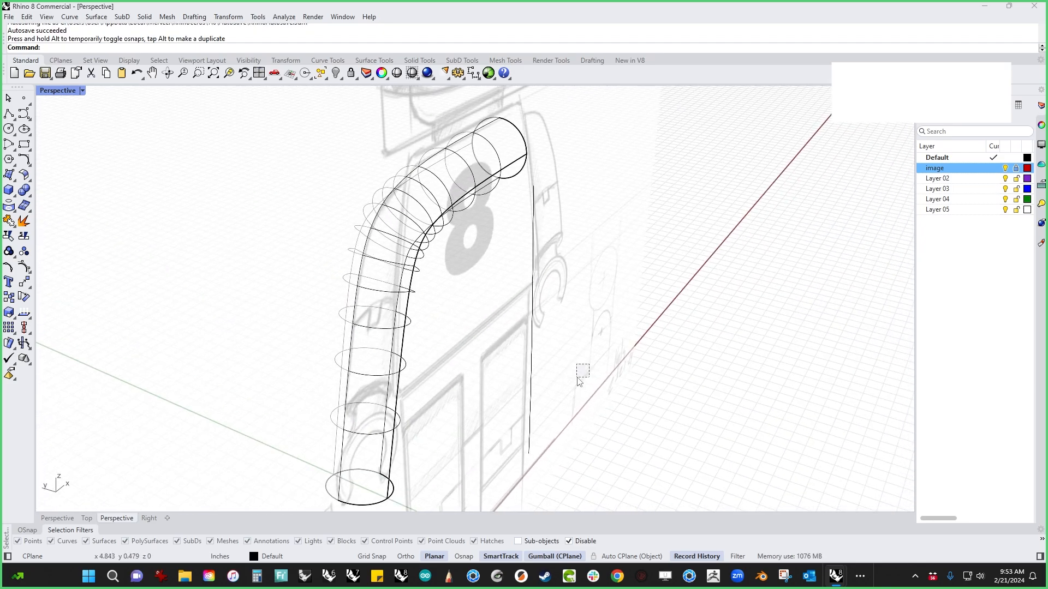
left_click(533, 406)
right_click_drag(554, 440, 619, 348)
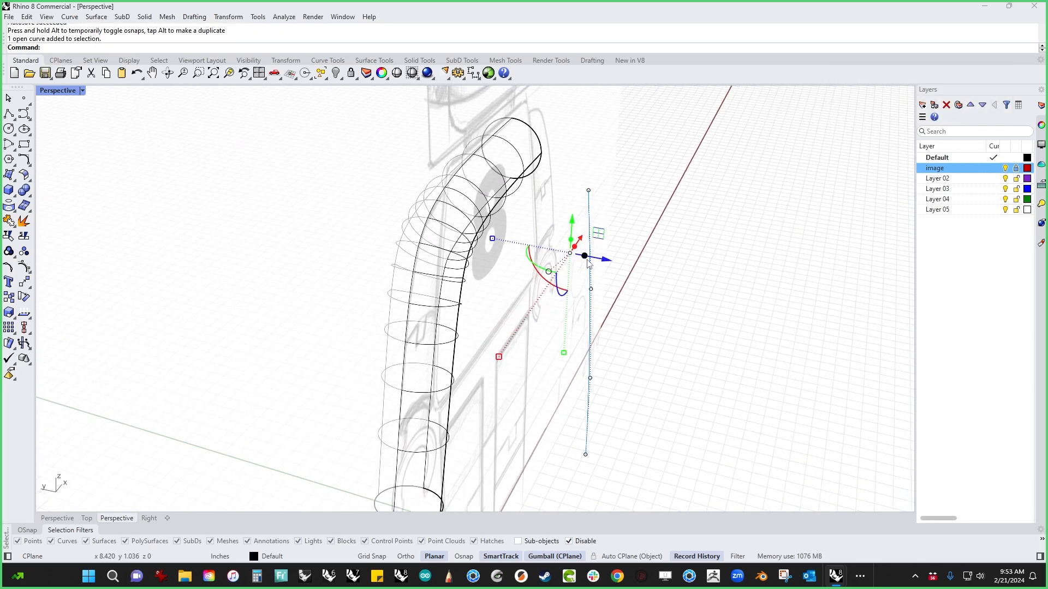
scroll(474, 390, "down", 4)
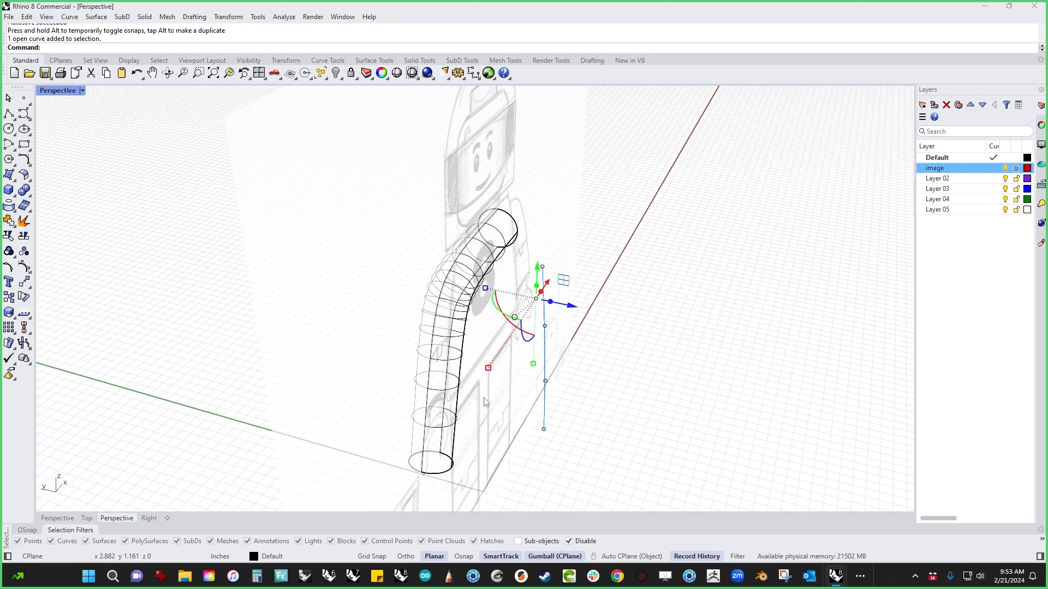
left_click(496, 402)
mouse_move(484, 403)
right_mouse_down("shift")
mouse_move(474, 357)
mouse_move(467, 388)
mouse_move(475, 384)
right_mouse_up("shift")
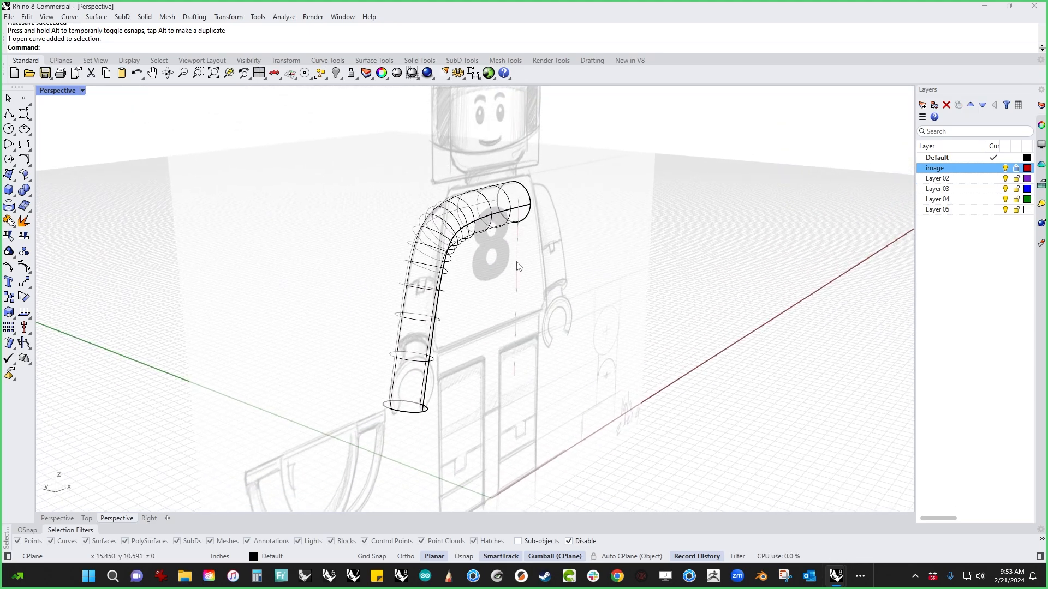
left_click(517, 264)
left_click(467, 366)
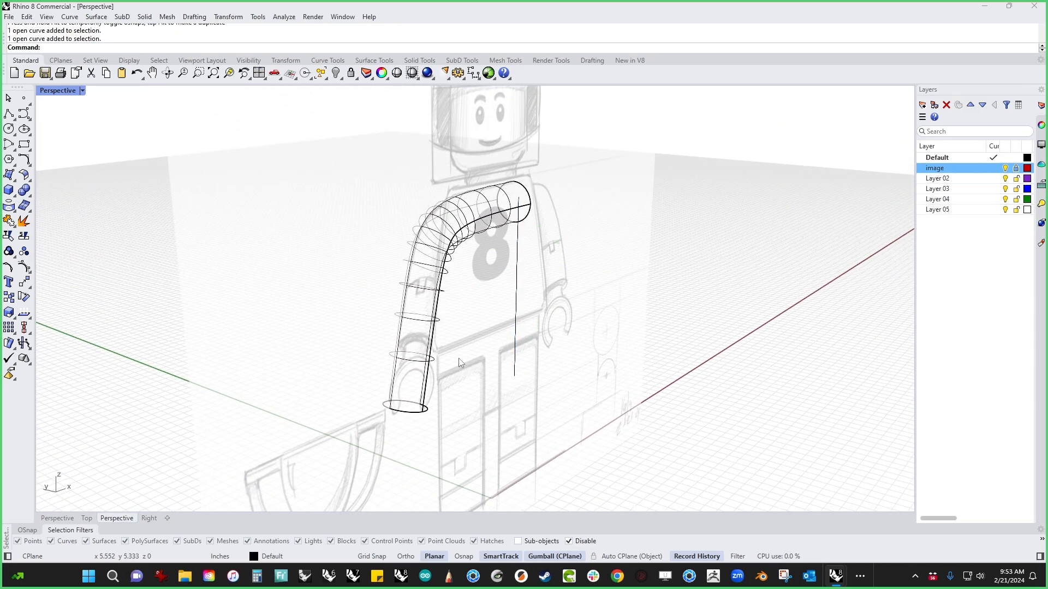
Cap both open ends of the arm tube to make it a closed solid.
left_click(426, 342)
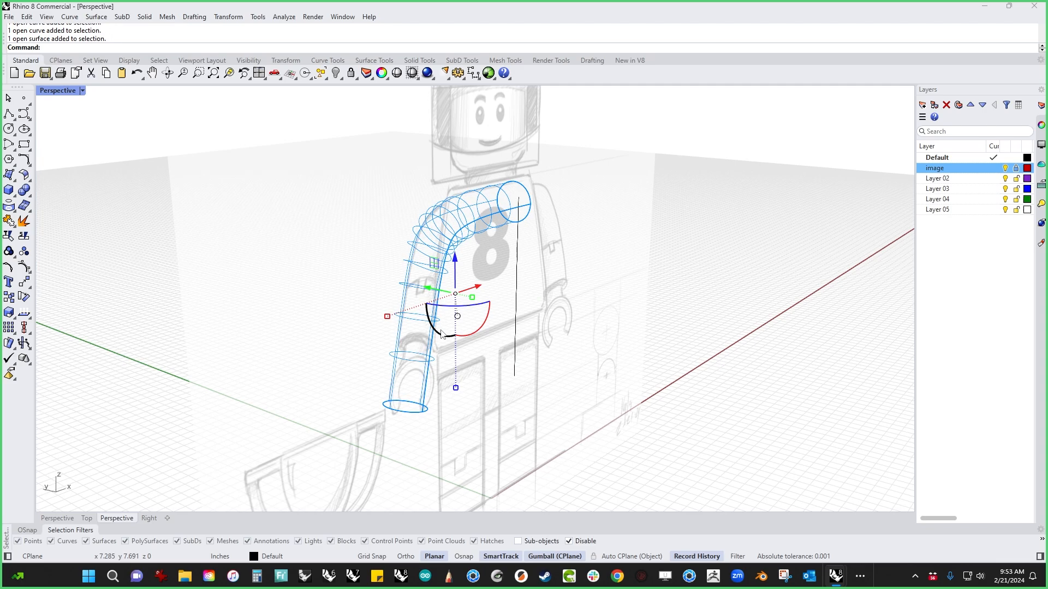
key("Return")
left_click(498, 428)
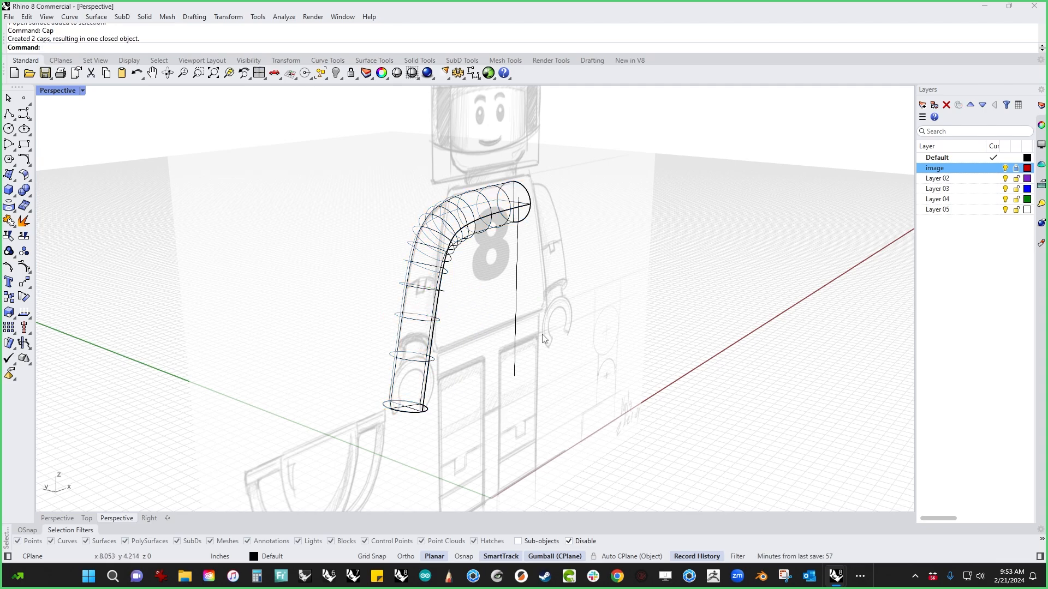
left_click(517, 298)
right_click_drag(689, 327, 577, 361)
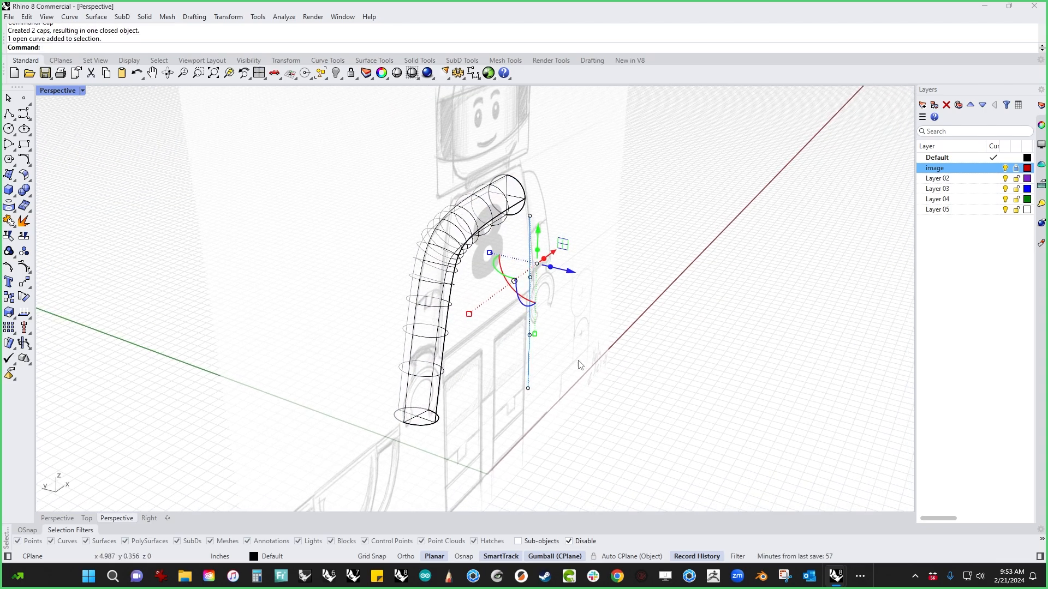
left_click(578, 360)
left_click(426, 335)
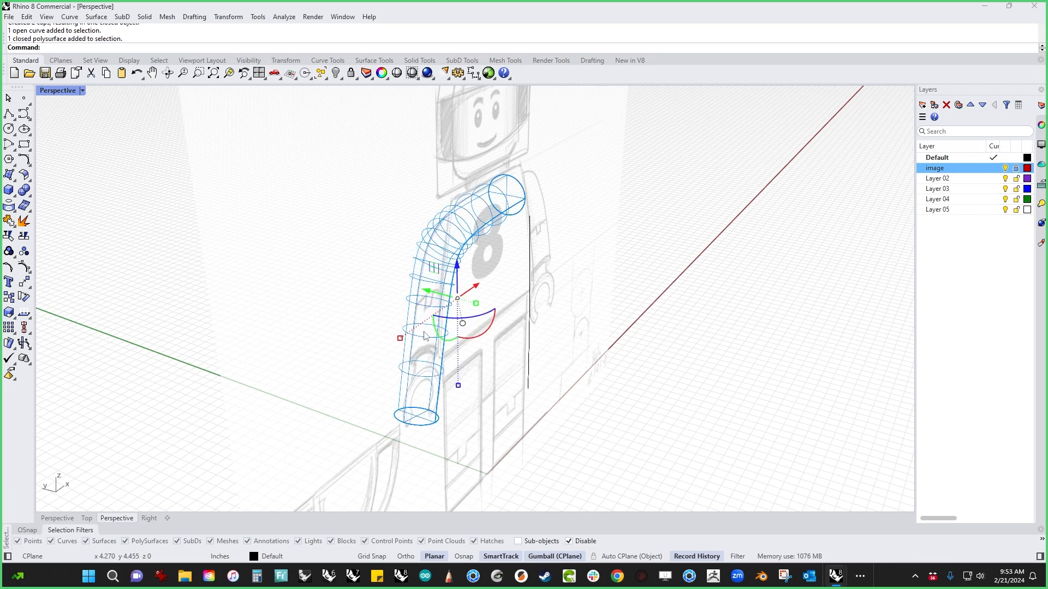
left_click(546, 416)
left_click(529, 322)
right_click_drag(562, 392, 691, 340)
left_click(690, 341)
mouse_move(579, 319)
right_mouse_down()
mouse_move(537, 266)
mouse_move(608, 322)
right_mouse_up()
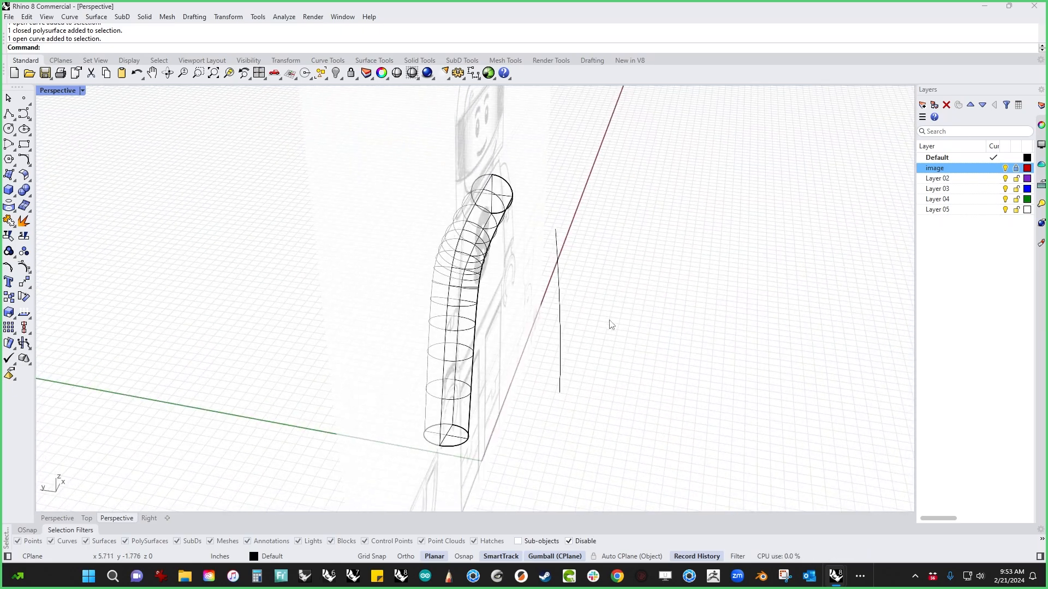
Extrude the edge curve straight back through the full depth of the arm to make a cutting surface.
left_click(559, 355)
left_click_drag(551, 266, 361, 267)
left_click(655, 394)
right_click_drag(655, 394, 524, 372)
right_click_drag(205, 257, 197, 252)
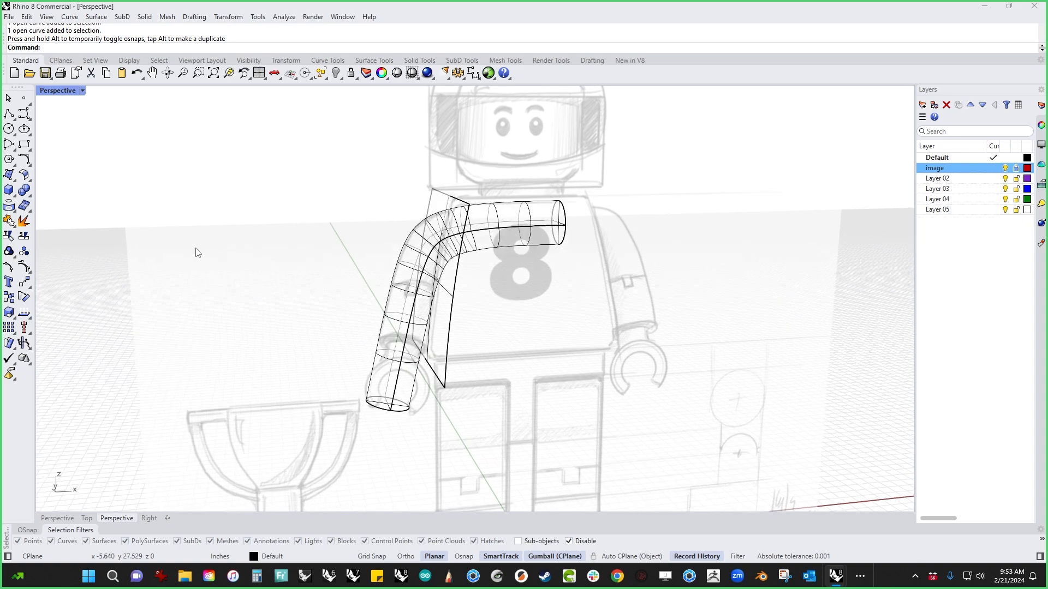
left_click(27, 193)
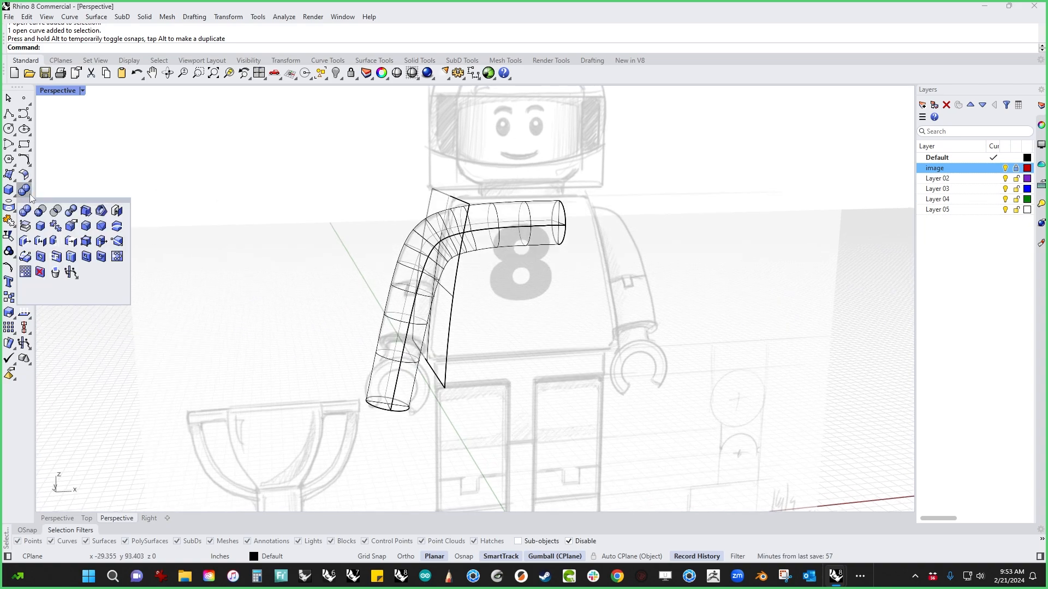
left_click(71, 212)
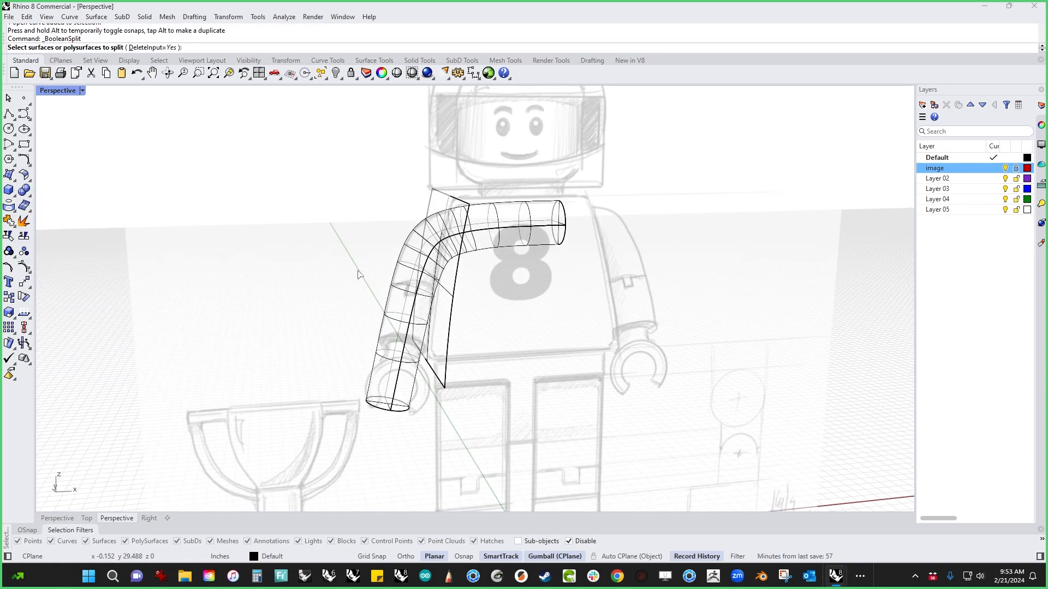
left_click(447, 294)
key("Return")
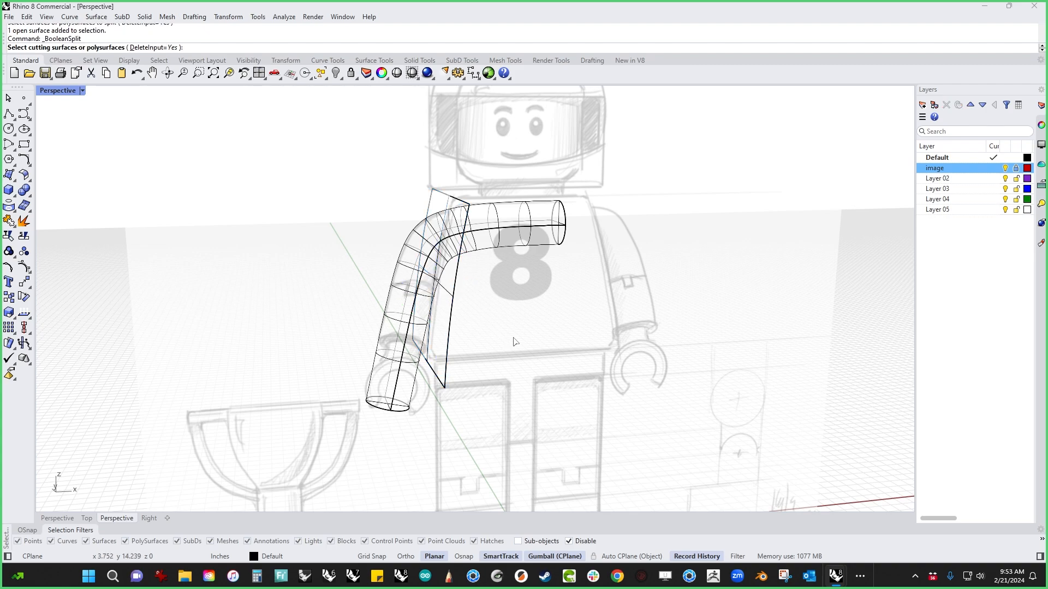
key("Escape")
Boolean split the capped arm solid with the extruded torso-profile cutting surface.
key("Return")
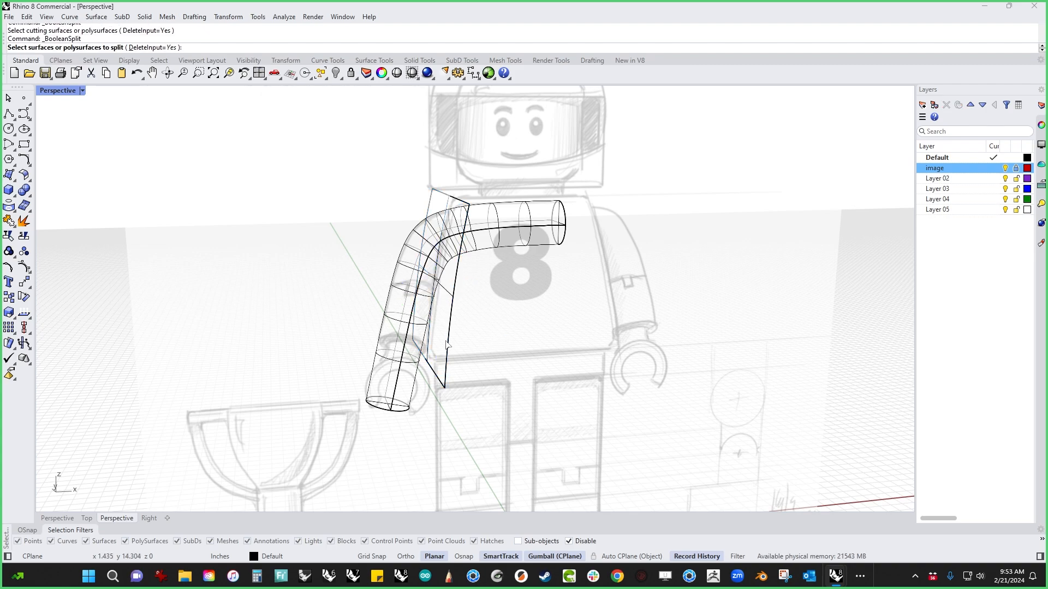
left_click(405, 361)
right_click(529, 405)
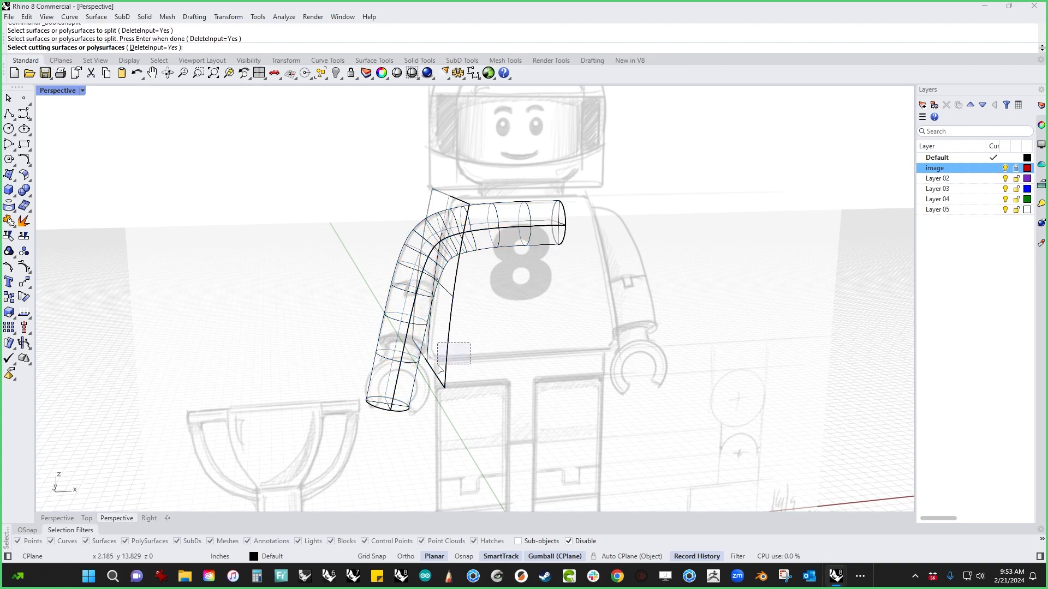
left_click(448, 345)
right_click(520, 380)
Delete the part of the arm inside the torso together with the cutting surface.
left_click(509, 249)
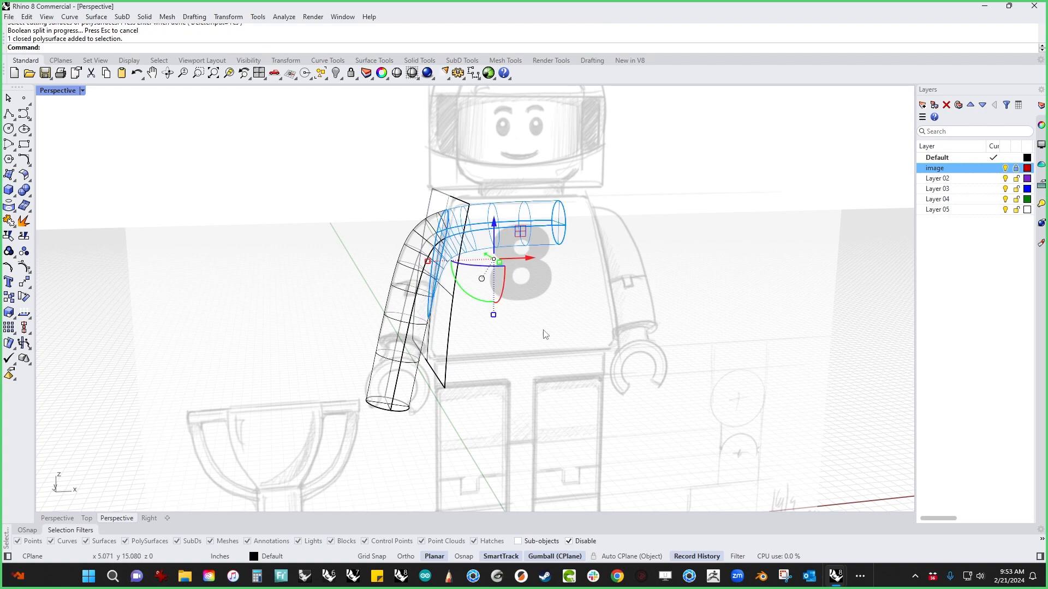
key("Delete")
right_click_drag(544, 356, 476, 377)
left_click_drag(461, 349, 461, 349)
key("Delete")
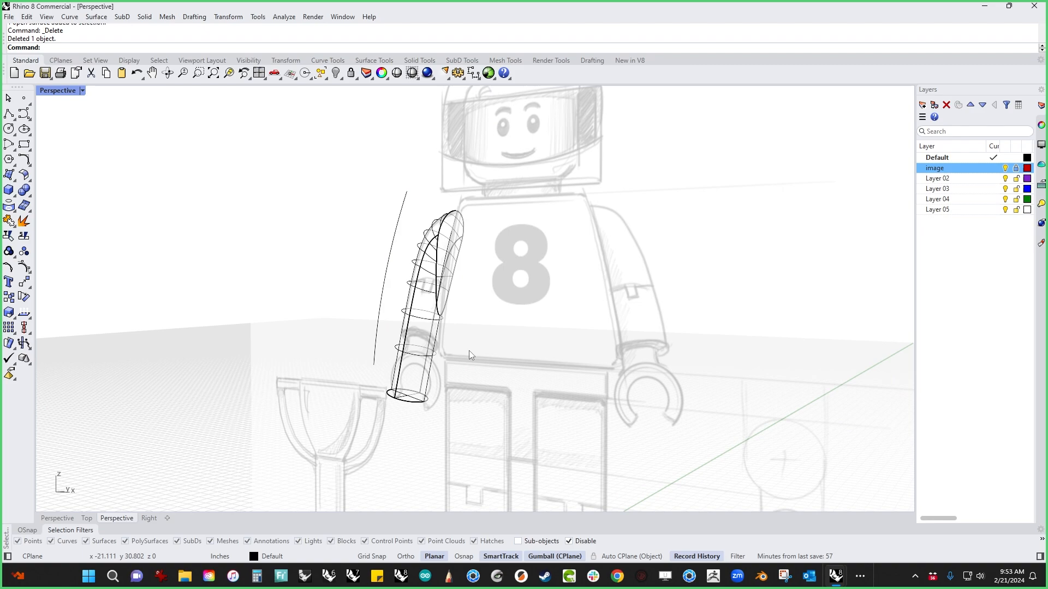
right_click_drag(470, 350, 549, 374)
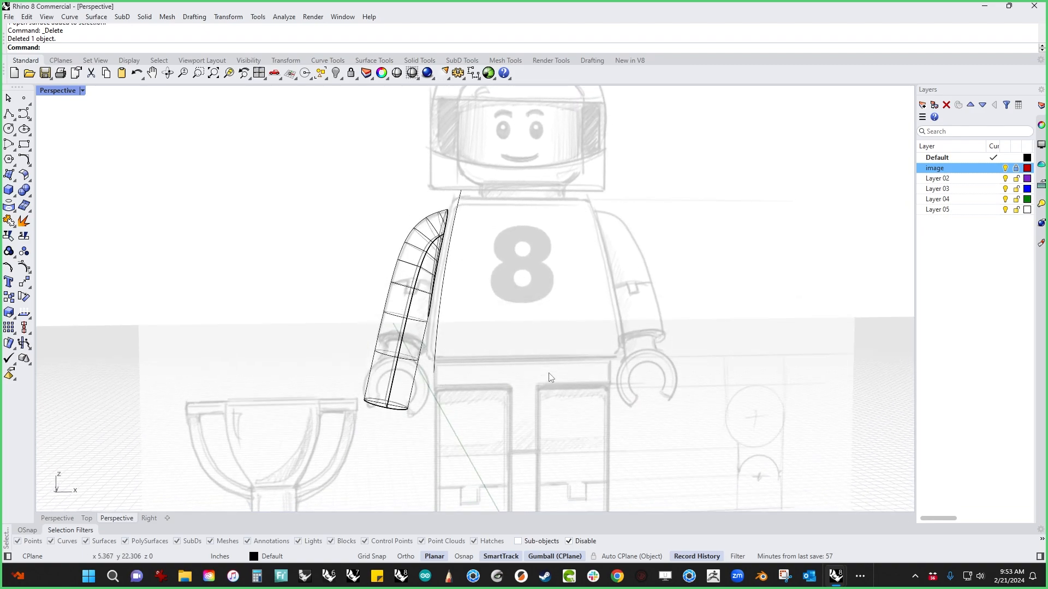
Draw a straight slanted line across the lower arm in the Front view, just above the sketched cuff.
key("ctrl+F2")
scroll(480, 363, "up", 3)
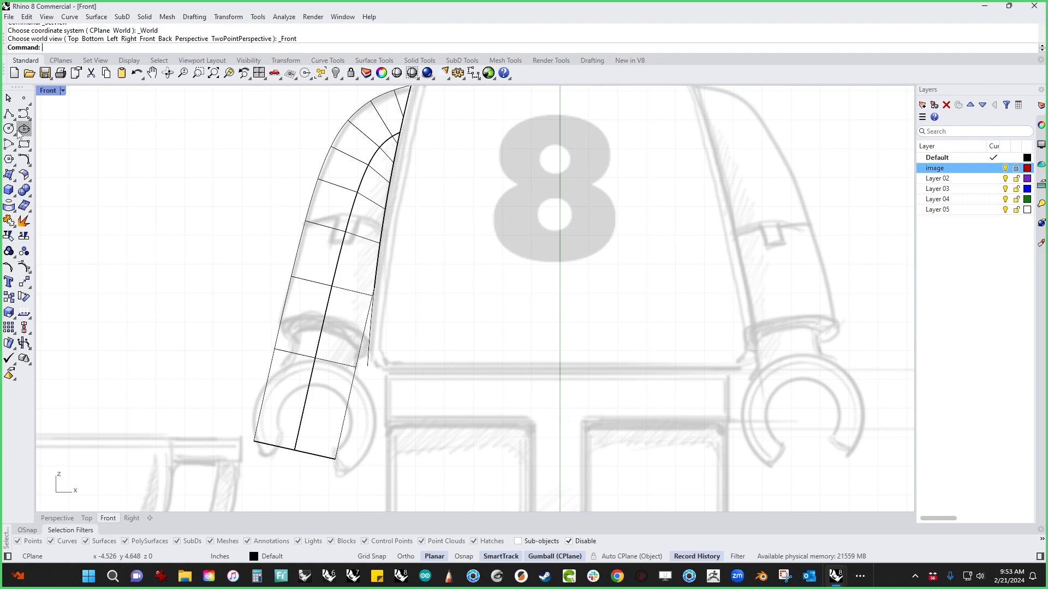
left_click(9, 114)
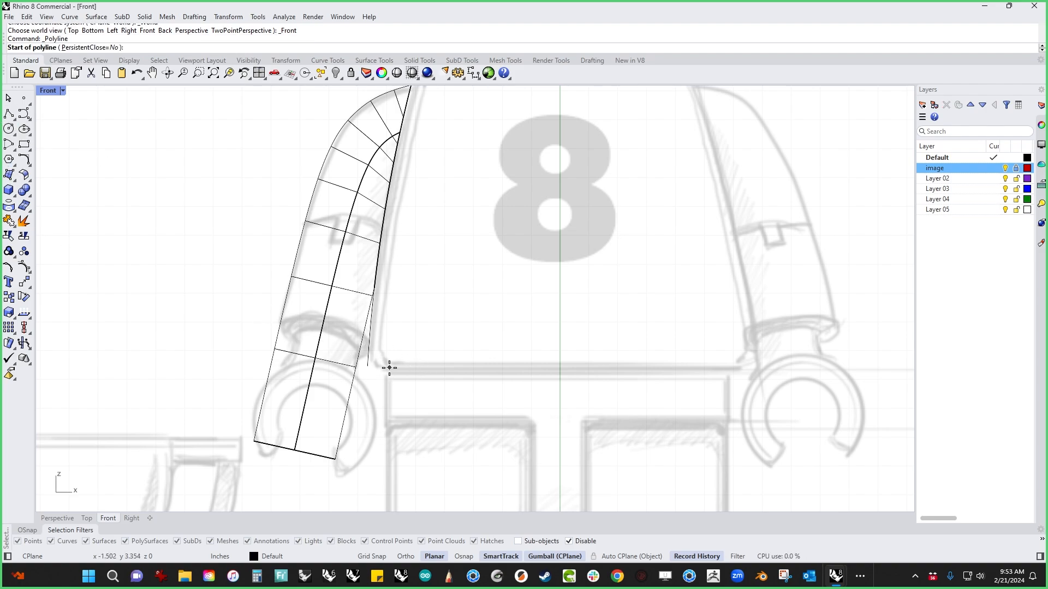
left_click(269, 311)
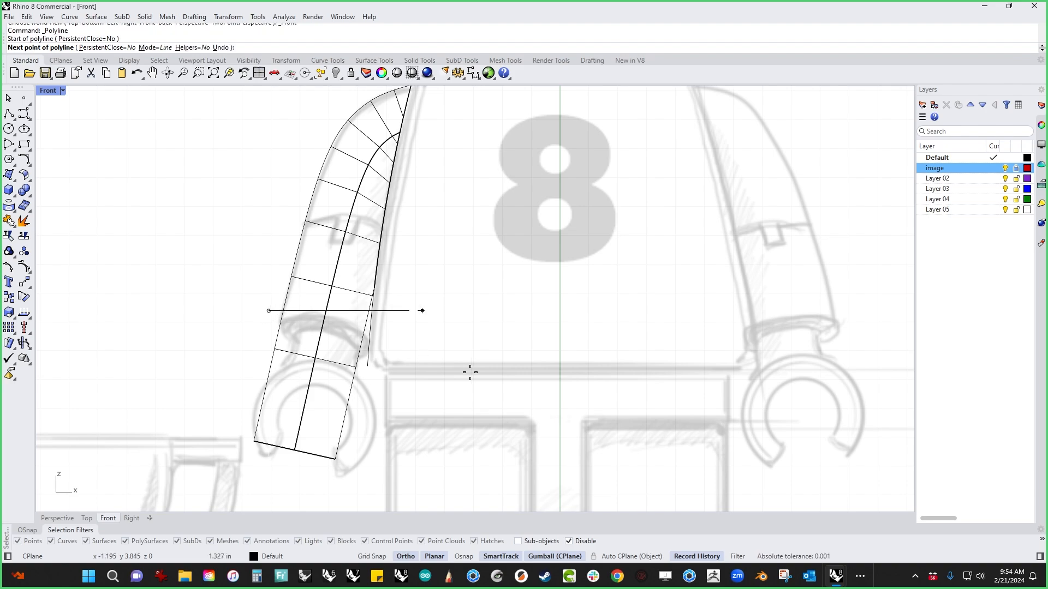
left_click(405, 343)
key("Return")
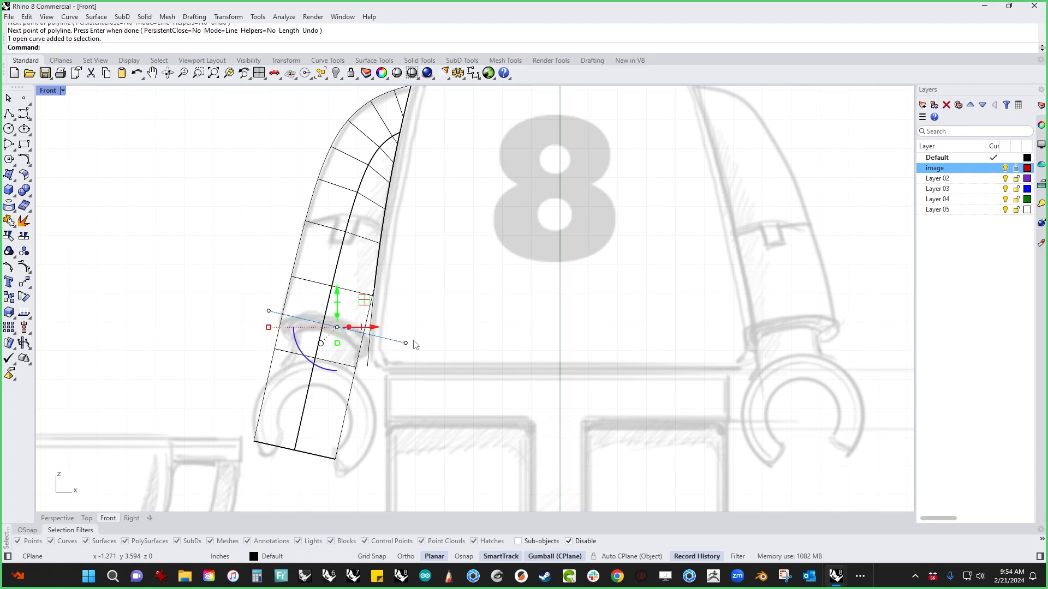
Cut the arm by extruding the slanted line through it in the Perspective view, and delete the lower piece.
type("P")
key("Return")
right_click_drag(469, 336, 417, 280)
scroll(428, 333, "up", 7)
left_click_drag(438, 256, 311, 281)
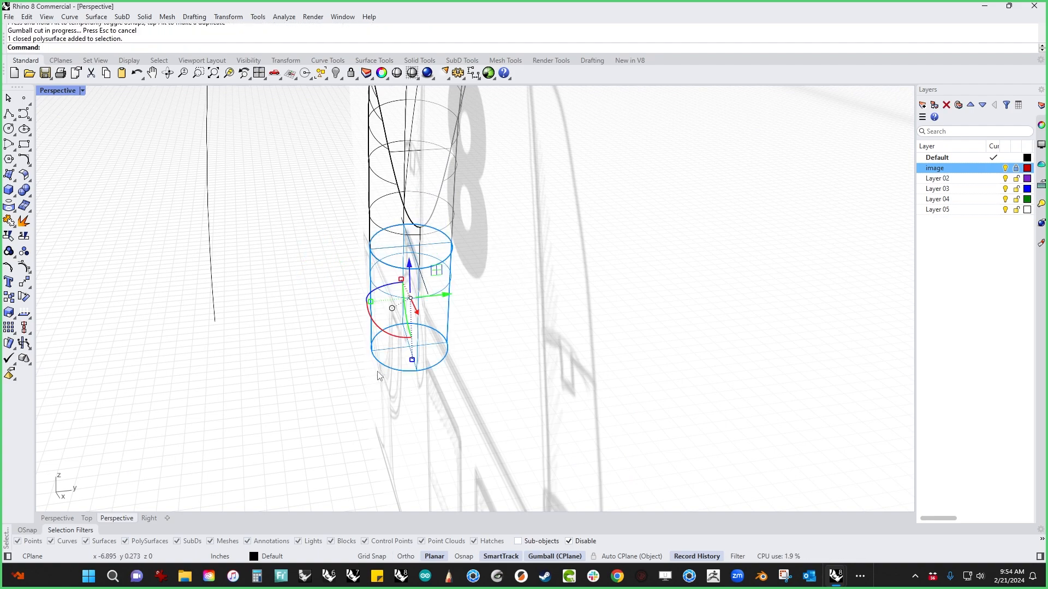
key("Delete")
Switch the Perspective view to Shaded display and compare the trimmed arm with the sketch in the Front view.
right_click_drag(240, 379, 418, 385)
middle_click(419, 384)
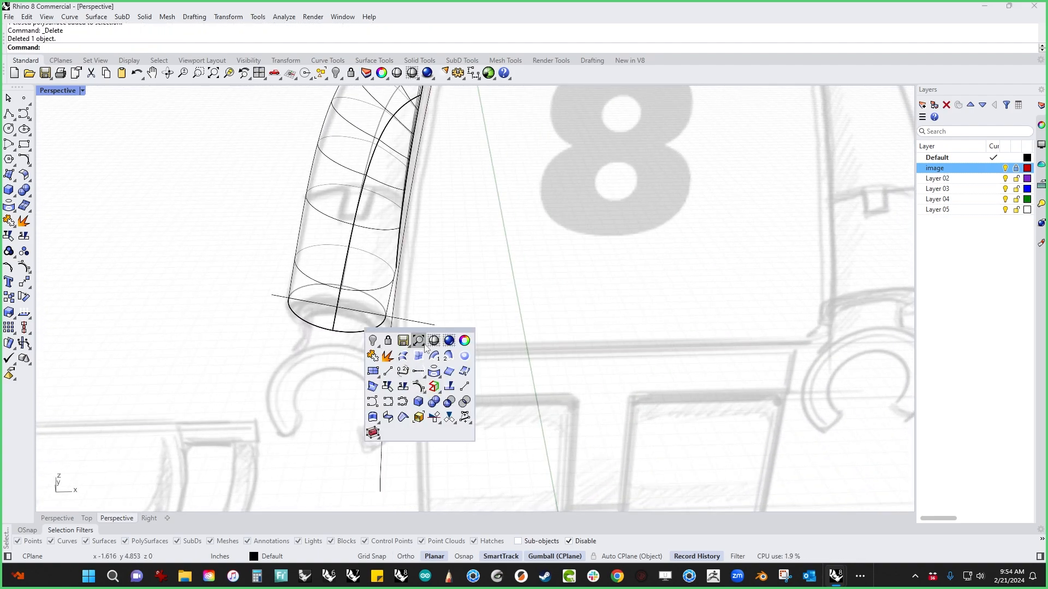
left_click(448, 340)
scroll(381, 381, "down", 5)
right_click_drag(380, 377, 431, 344, "shift")
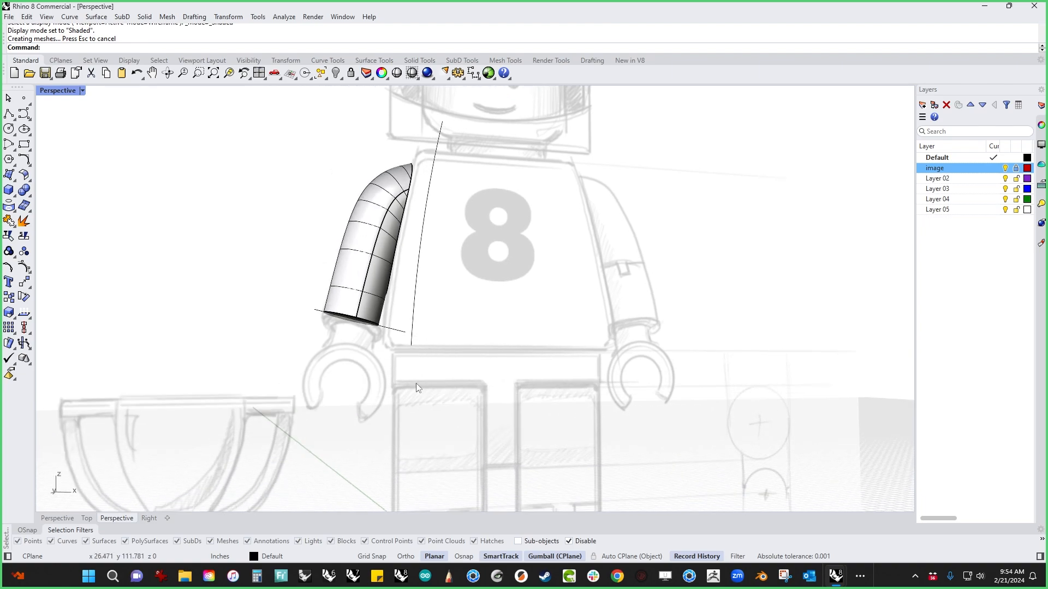
right_click_drag(416, 383, 425, 391)
key("ctrl+F2")
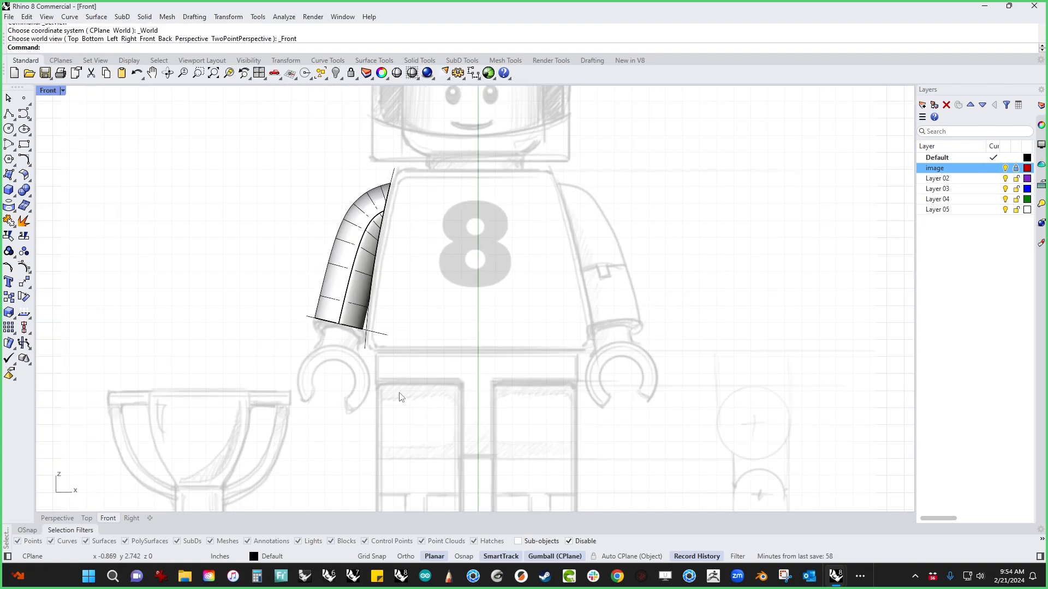
scroll(400, 396, "up", 3)
Enable automatic CPlane alignment to objects and copy the arm's bottom end face a short distance below the arm.
key("ctrl+F4")
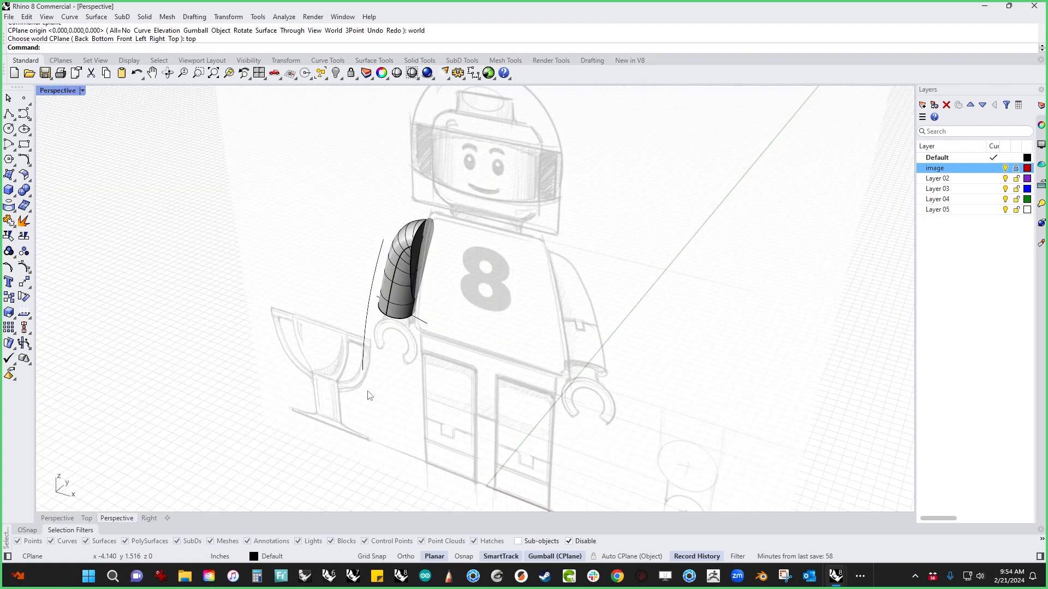
right_click_drag(367, 392, 496, 224)
scroll(496, 224, "up", 6)
right_click_drag(501, 285, 539, 286, "shift")
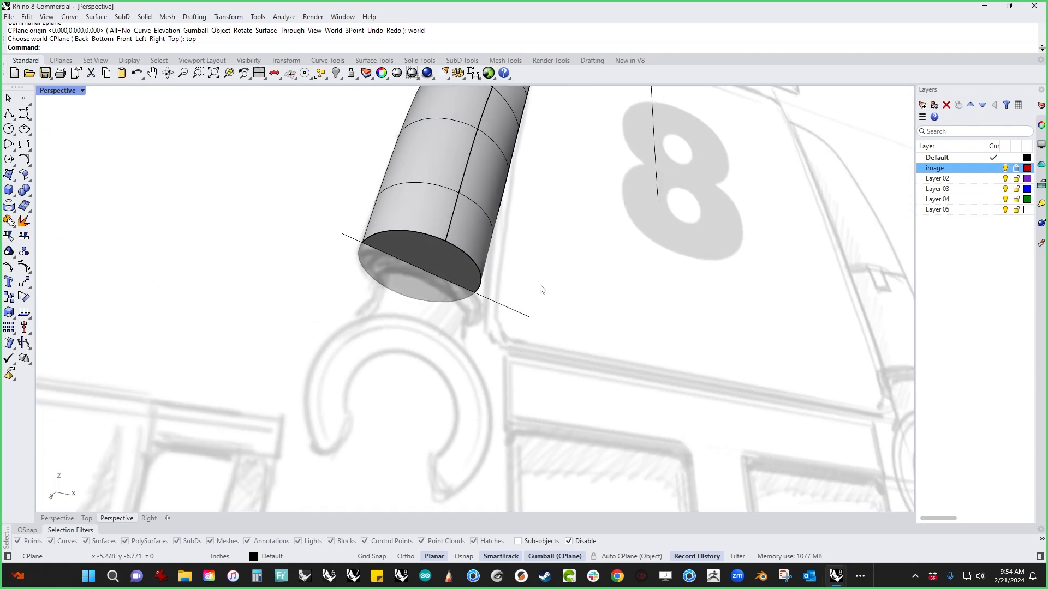
scroll(469, 303, "up", 5)
right_click_drag(488, 367, 472, 399)
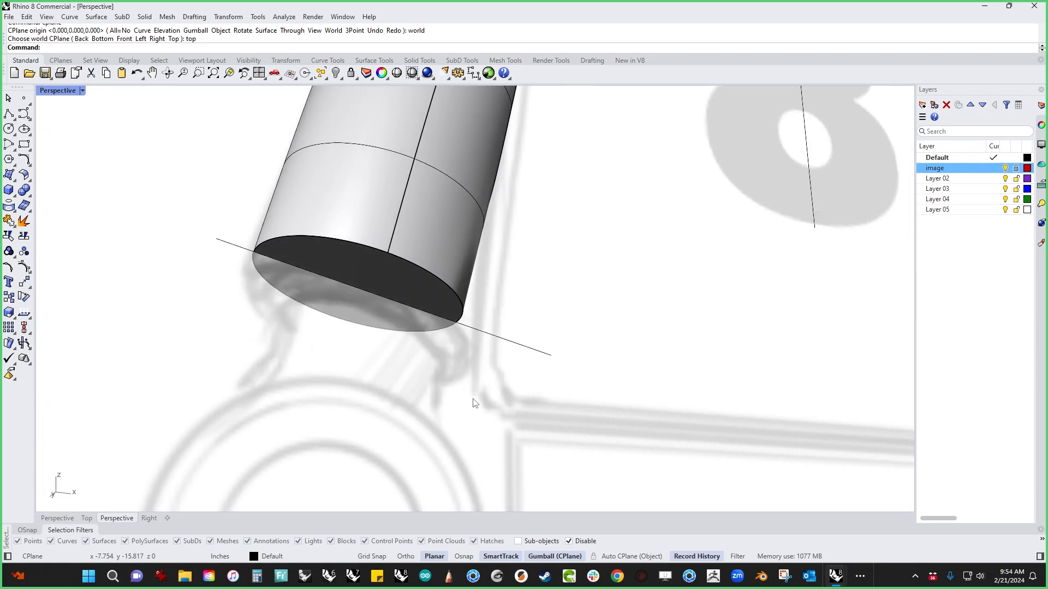
left_click(633, 556)
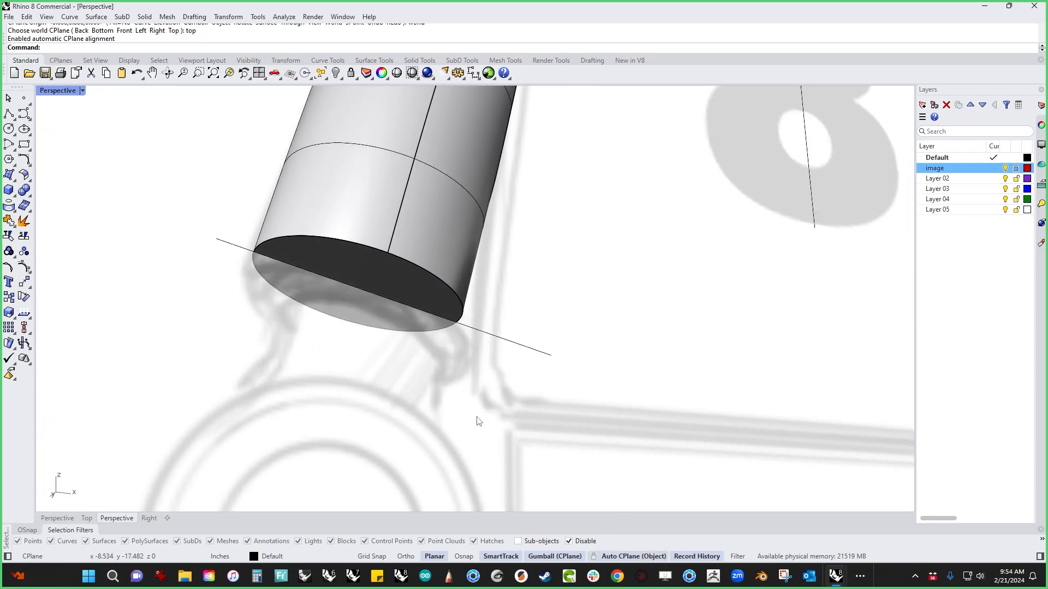
left_click(402, 294)
right_click_drag(457, 370, 459, 343)
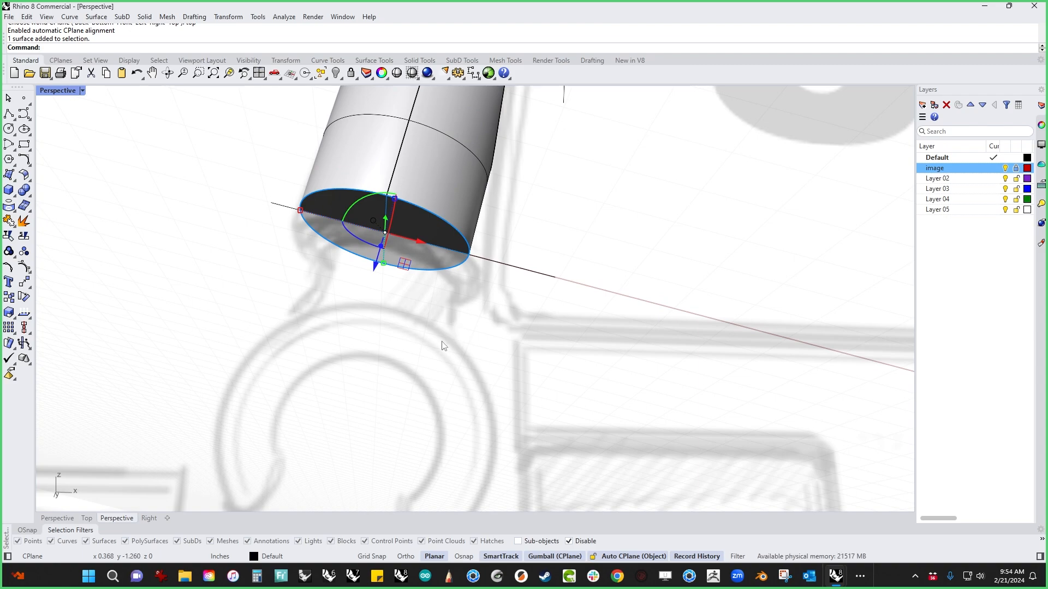
right_click_drag(444, 346, 415, 322)
left_click_drag(375, 271, 368, 289)
key("alt")
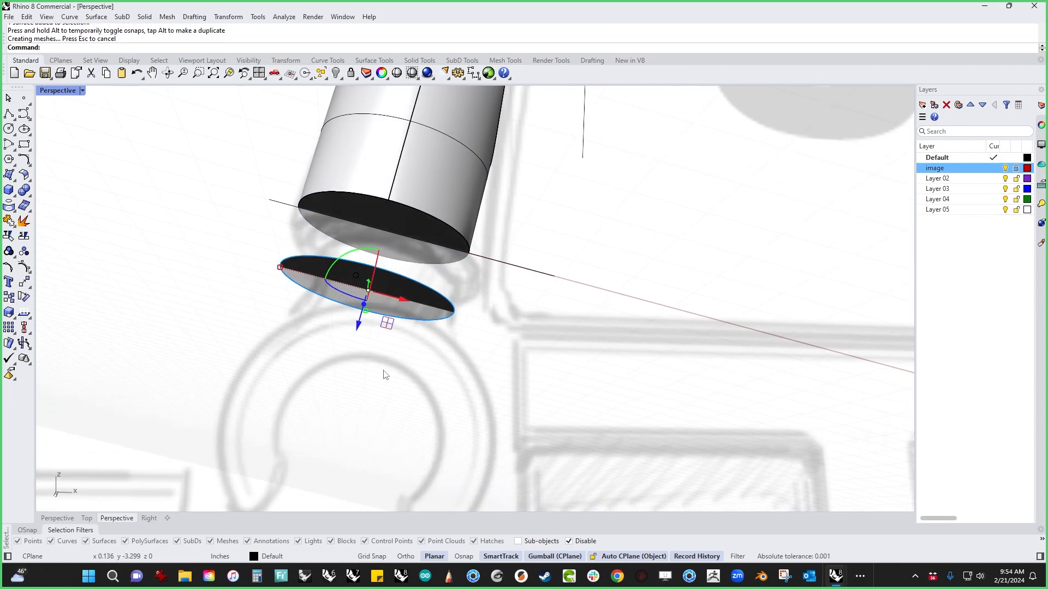
Scale the copied disc down slightly and extrude it along the arm's axis into a solid wrist cylinder.
left_click_drag(279, 276, 288, 270)
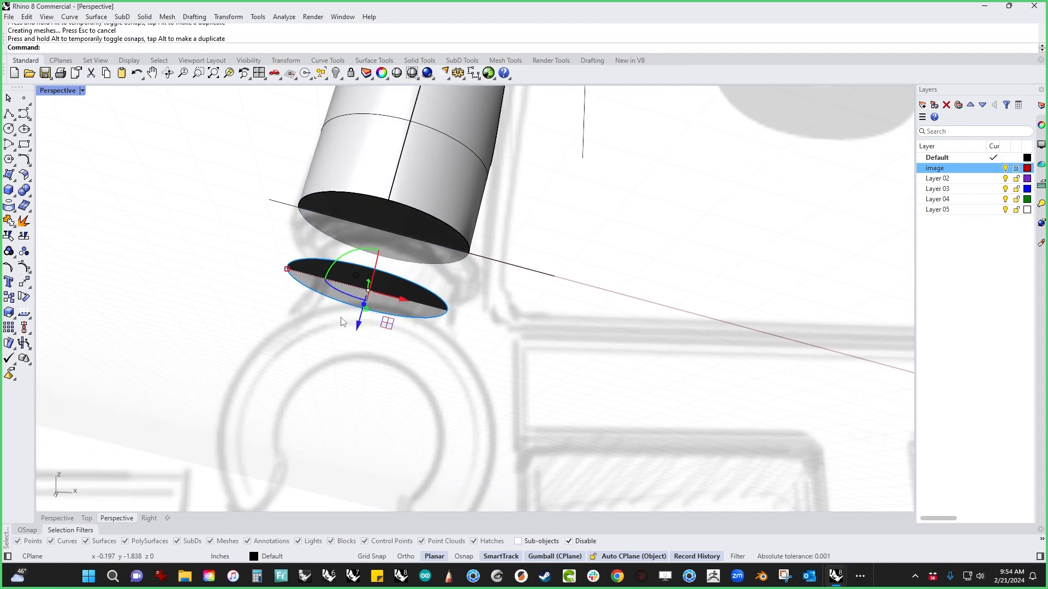
left_click_drag(359, 326, 340, 341)
left_click(505, 362)
scroll(505, 362, "down", 2)
right_click_drag(463, 377, 411, 372)
Scale the wrist cylinder down uniformly so it is narrower than the arm.
left_click(381, 331)
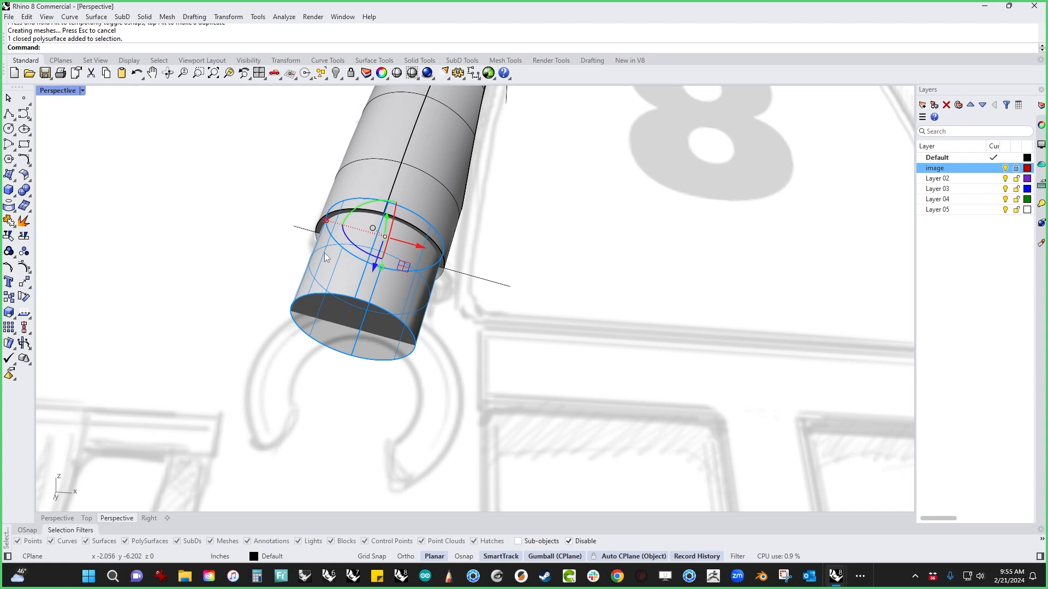
mouse_move(326, 221)
left_mouse_down("shift")
mouse_move(338, 223)
mouse_move(335, 236)
left_mouse_up("shift")
left_click(255, 270)
scroll(264, 281, "down", 5)
right_click_drag(267, 284, 286, 229, "shift")
mouse_move(282, 258)
right_mouse_down()
mouse_move(262, 269)
mouse_move(300, 269)
mouse_move(300, 304)
mouse_move(347, 310)
right_mouse_up()
Create a 2 in long solid tube in the Front view, centred on the wrist's lower end, with a thick wall.
key("ctrl+F2")
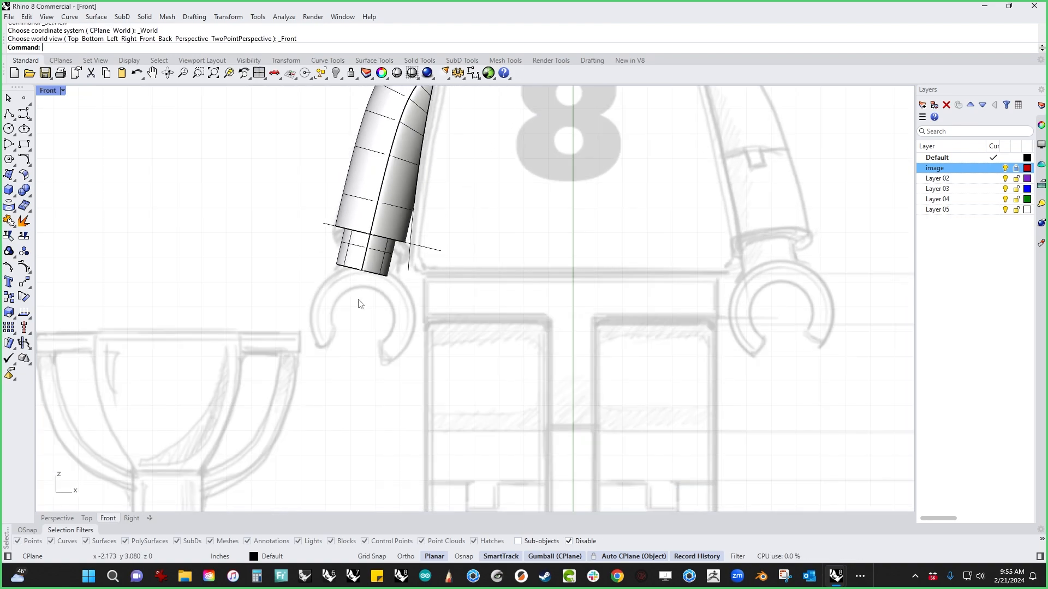
scroll(358, 304, "up", 4)
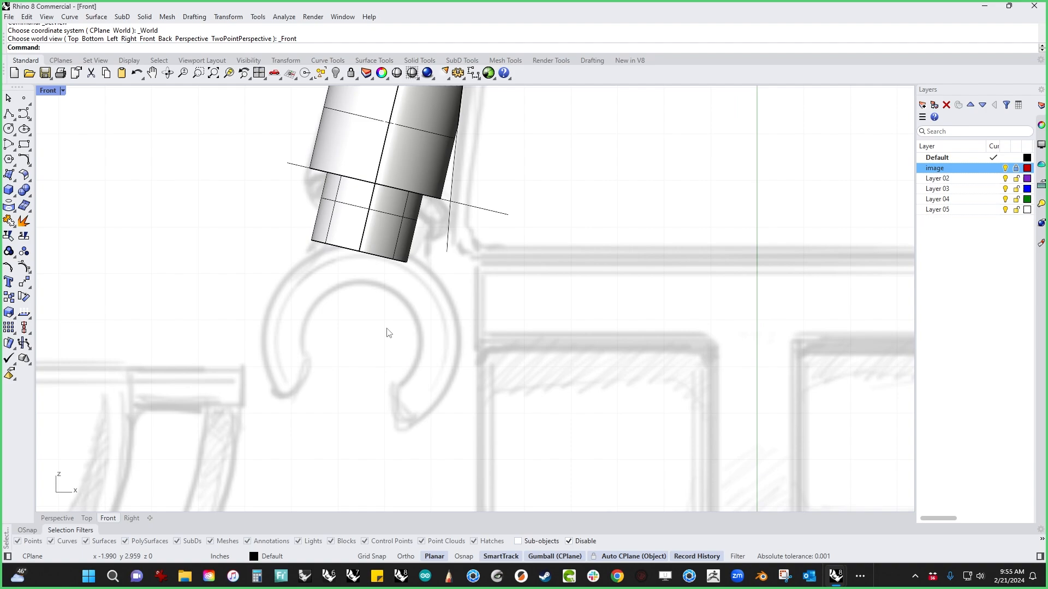
right_click_drag(388, 333, 464, 377)
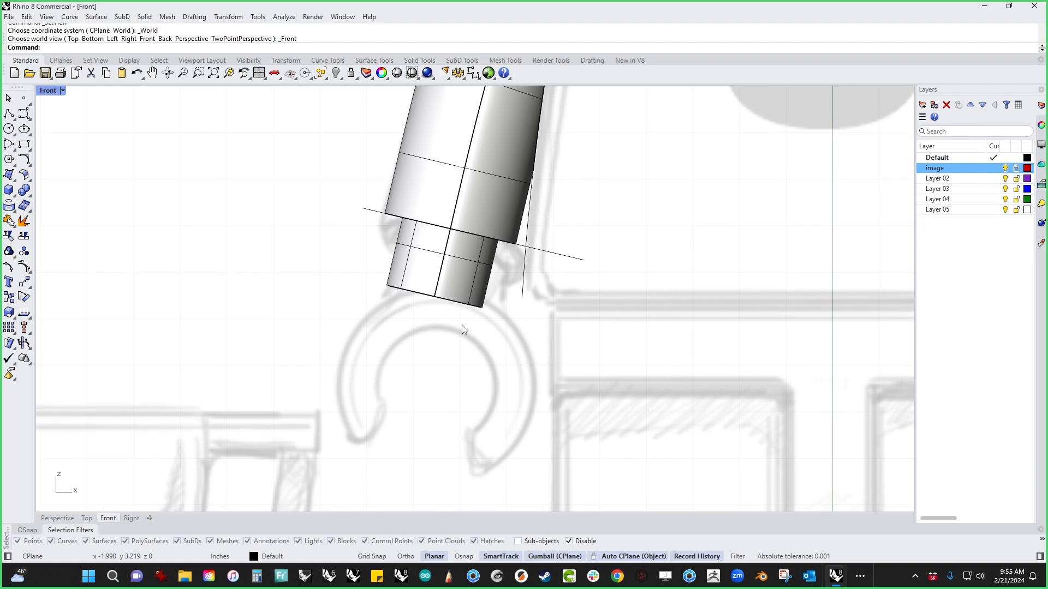
left_click(14, 197)
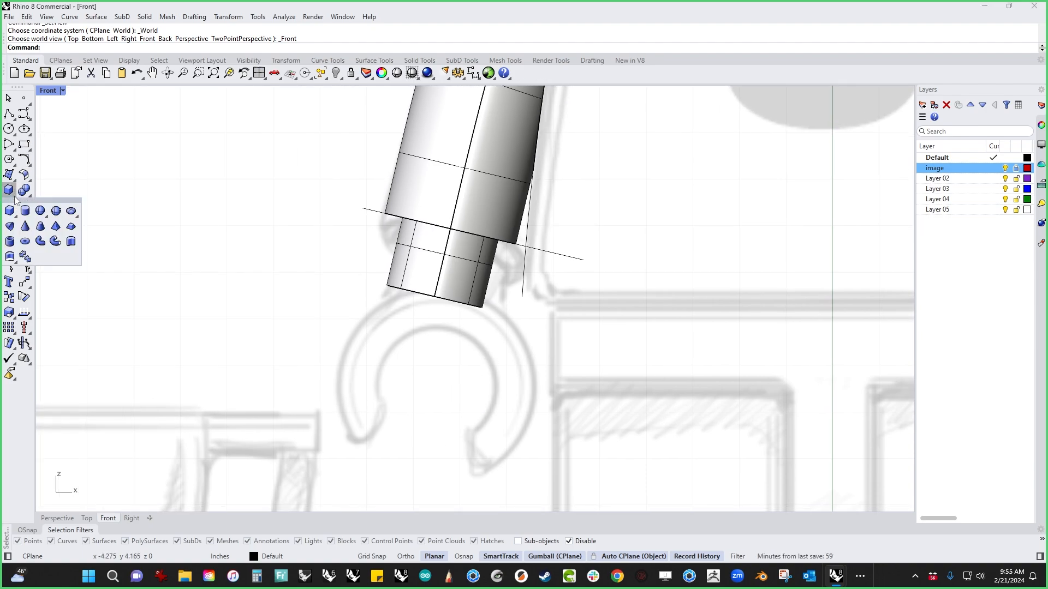
left_click(25, 243)
left_click(435, 297)
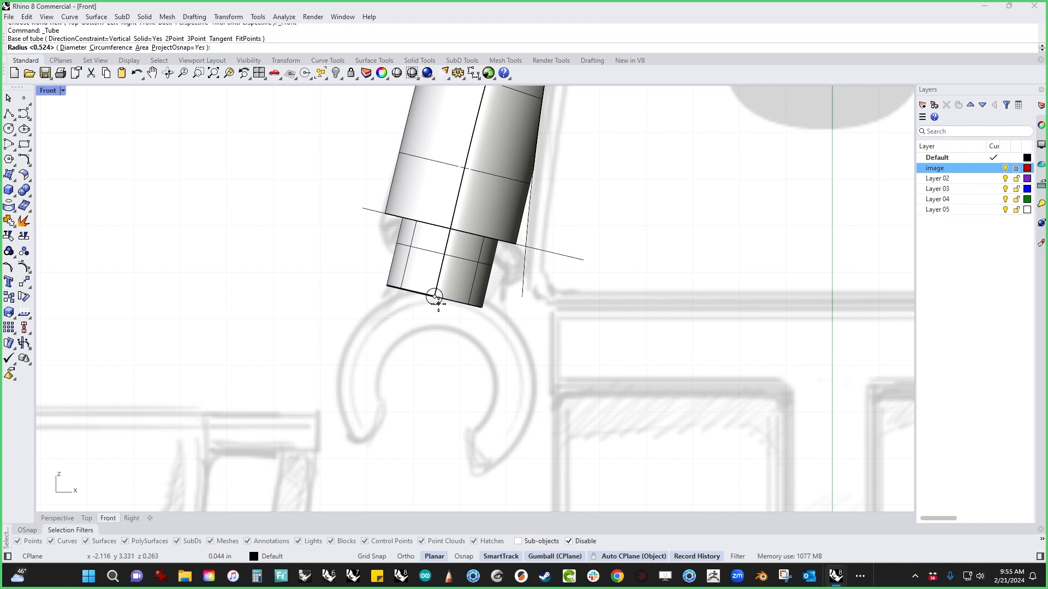
left_click(538, 347)
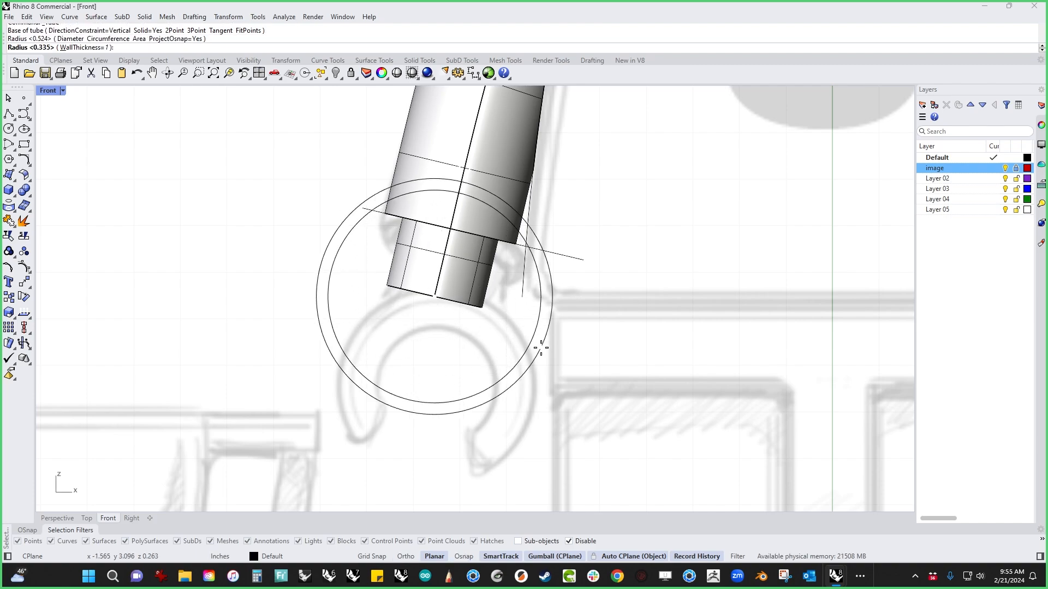
left_click(496, 302)
key("Return")
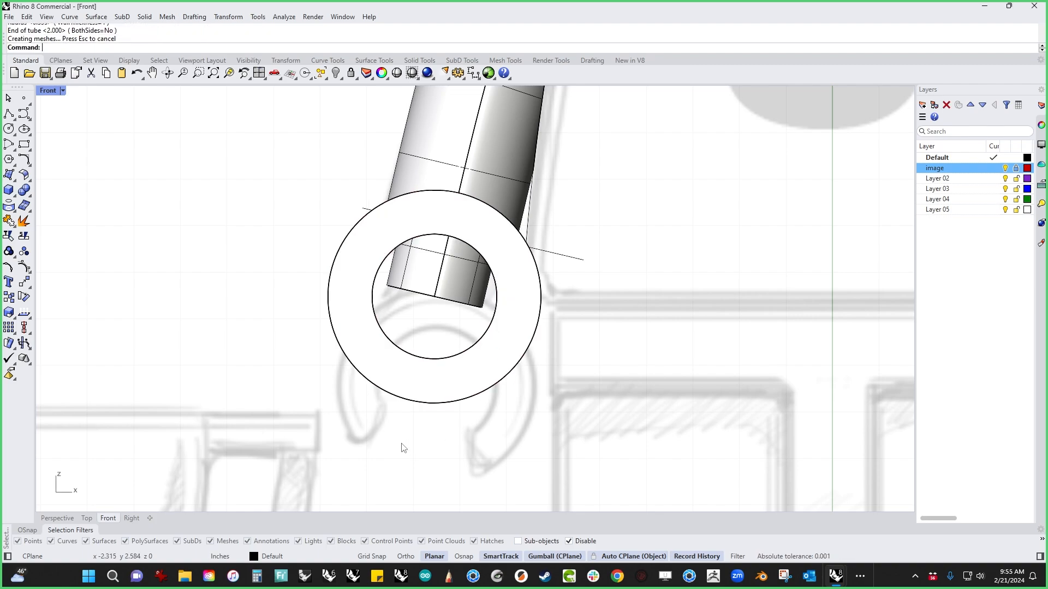
Move the tube down along the arm's direction so it sits below the wrist over the sketched hand.
left_click(433, 393)
left_click_drag(435, 297, 416, 359)
left_click(261, 311)
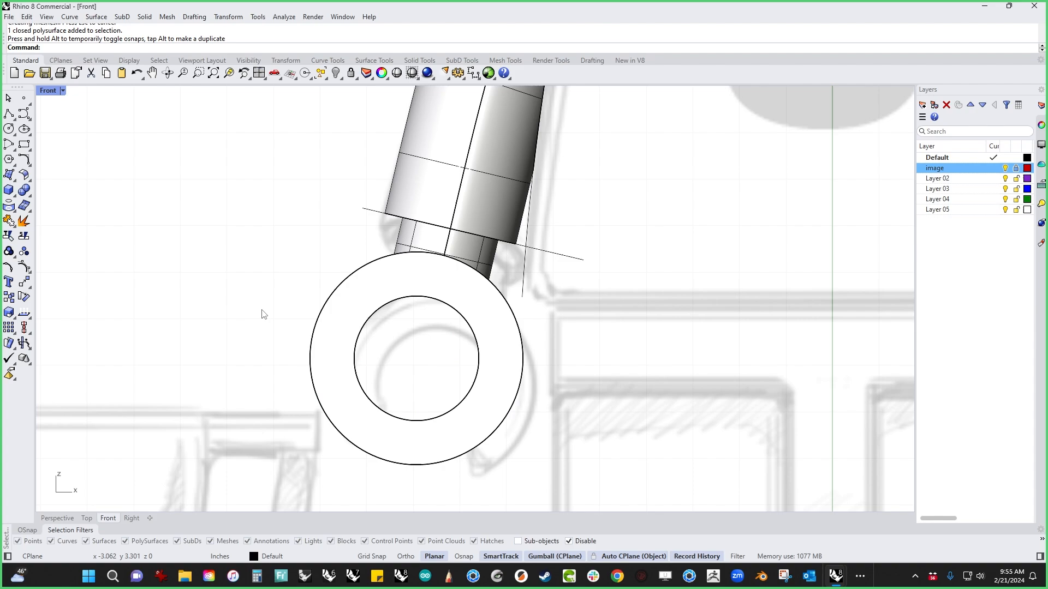
right_click_drag(246, 374, 264, 329)
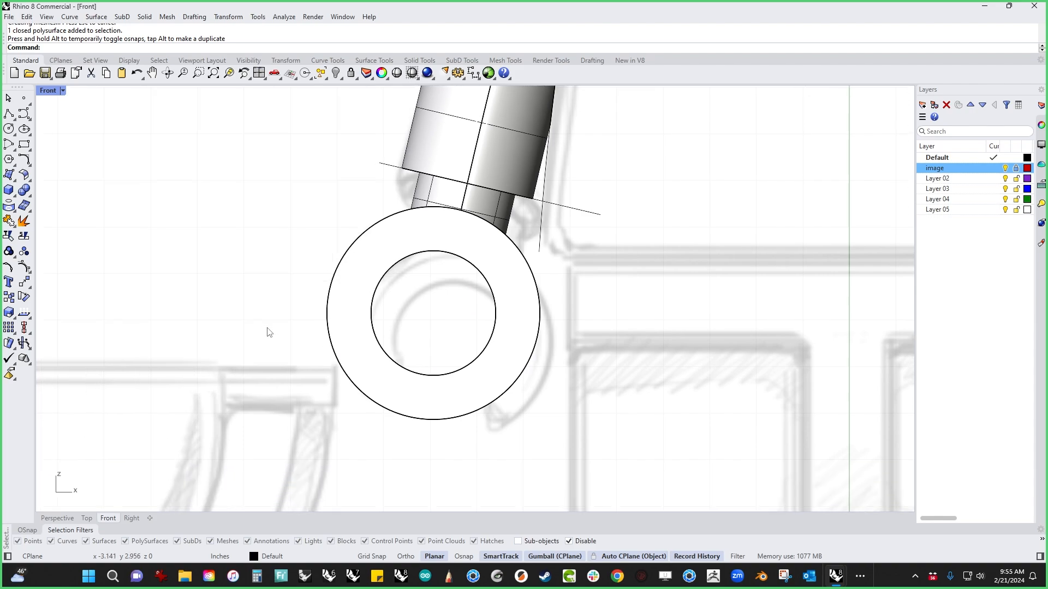
Draw an open three-segment polyline across the tube's lower part to outline the hand's grip opening.
left_click(9, 113)
left_click(340, 407)
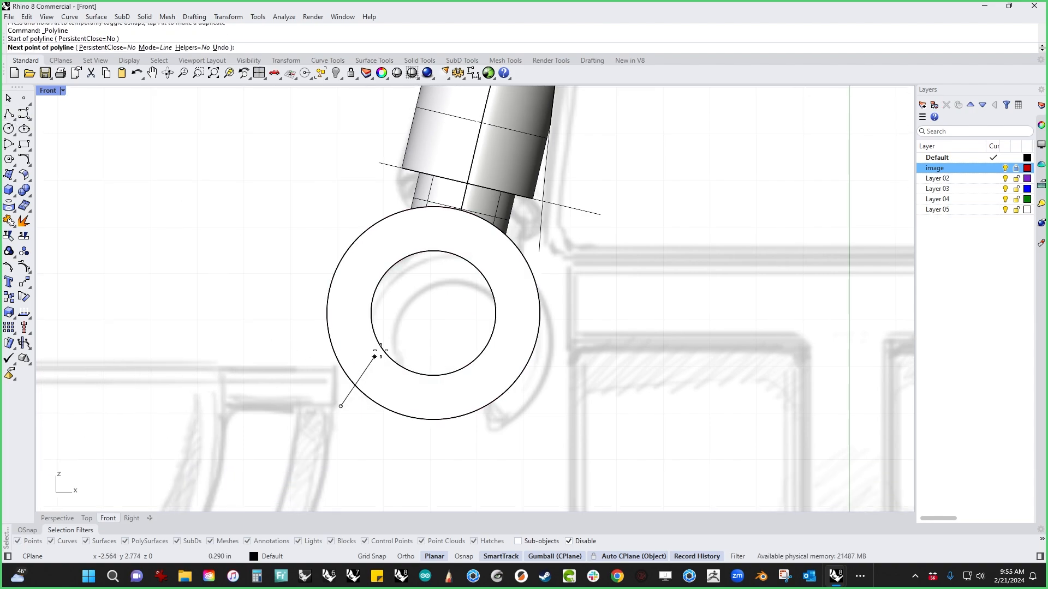
left_click(395, 325)
left_click(457, 338)
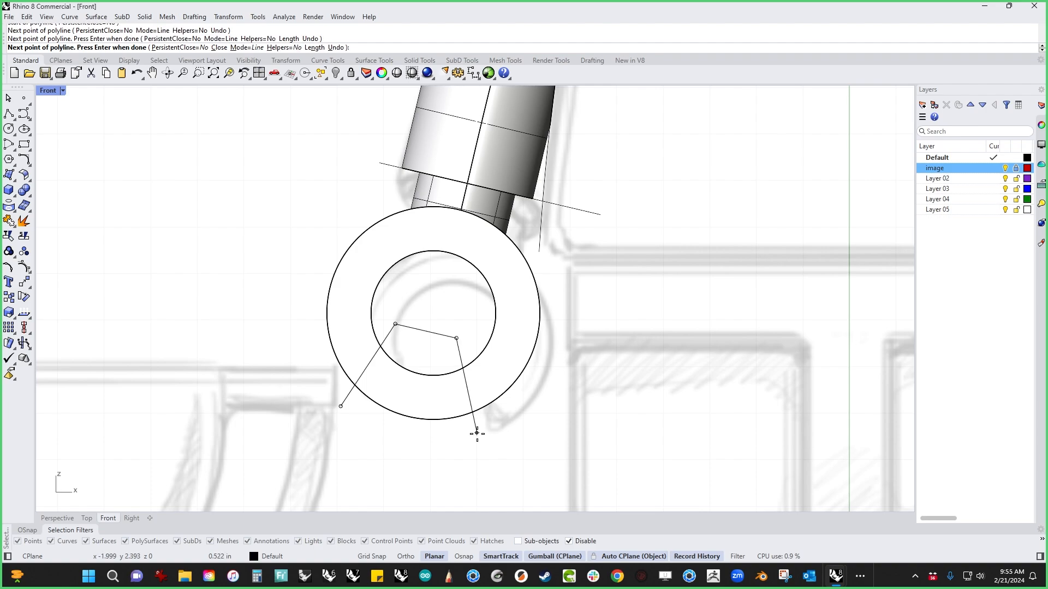
left_click(472, 436)
key("Return")
left_click_drag(489, 437, 449, 453)
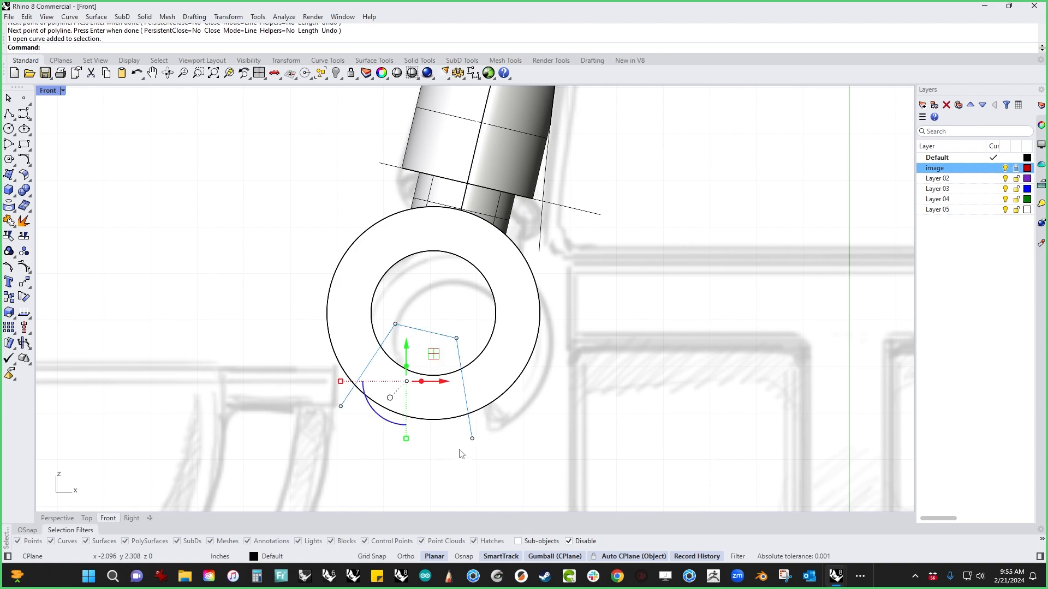
Extrude the polyline through the full length of the tube in the Perspective view to cut out the grip opening.
key("ctrl+F4")
mouse_move(444, 454)
right_mouse_down()
mouse_move(415, 455)
mouse_move(417, 430)
right_mouse_up()
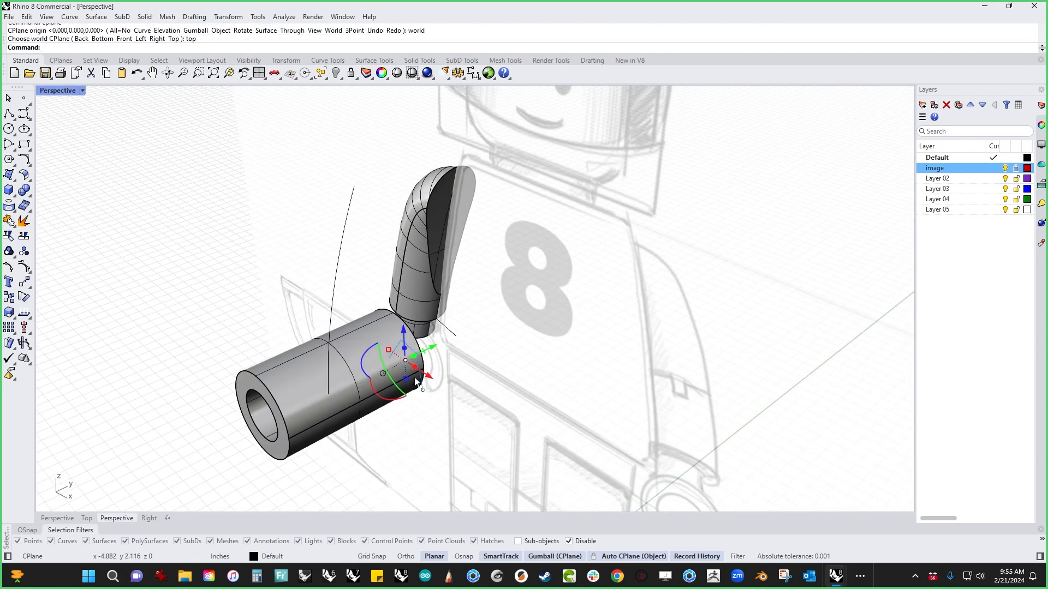
left_click_drag(426, 362, 253, 458)
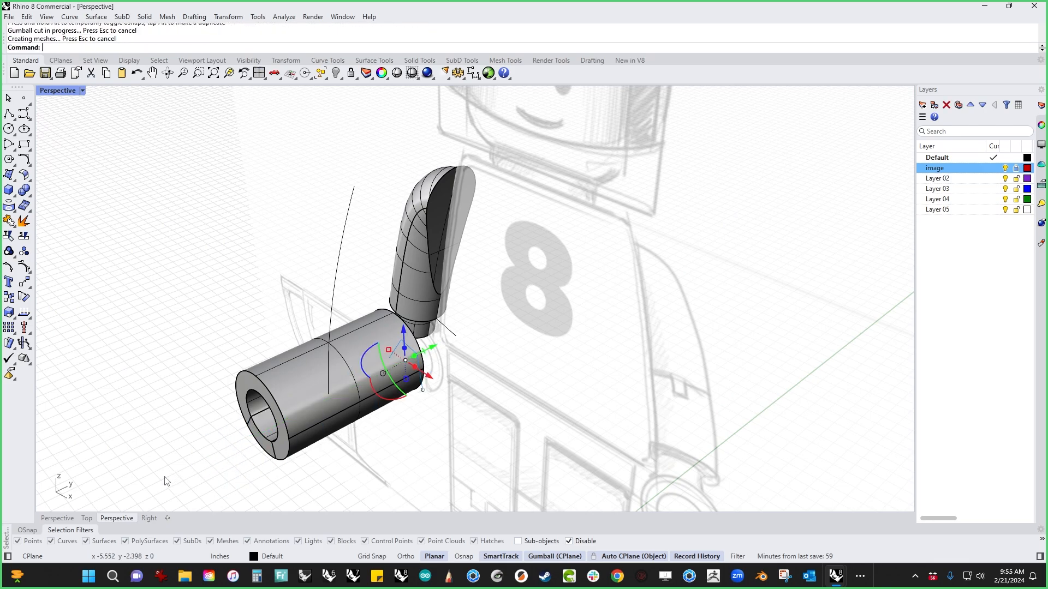
Delete the cut-off piece inside the tube's lower part to open the C-shaped grip.
left_click(252, 453)
left_click(259, 441)
key("Delete")
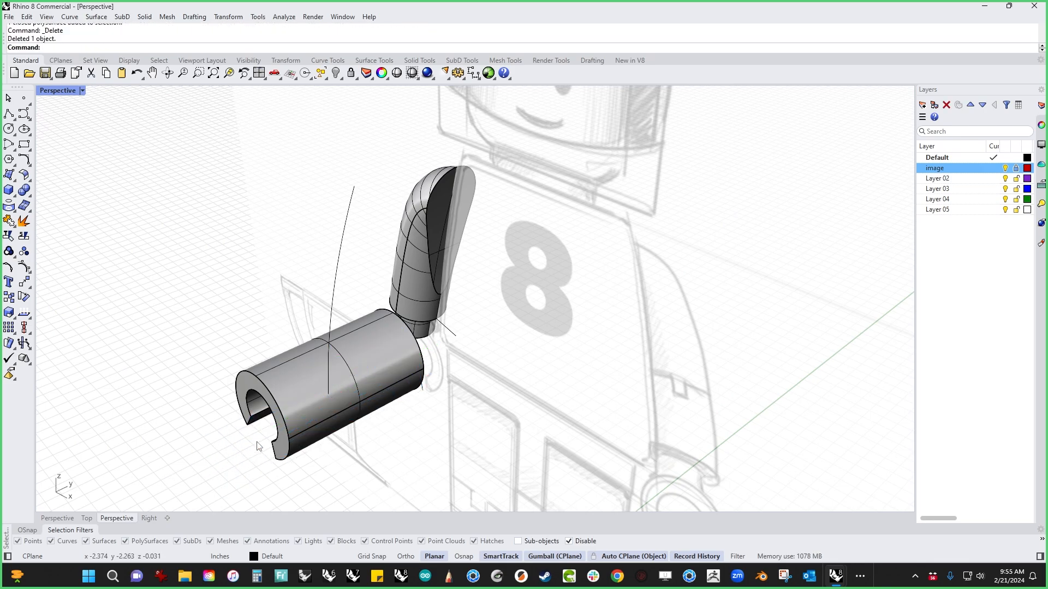
Shorten the C-shaped tube along its axis and position it directly beneath the wrist.
right_click_drag(258, 444, 476, 457)
left_click(629, 395)
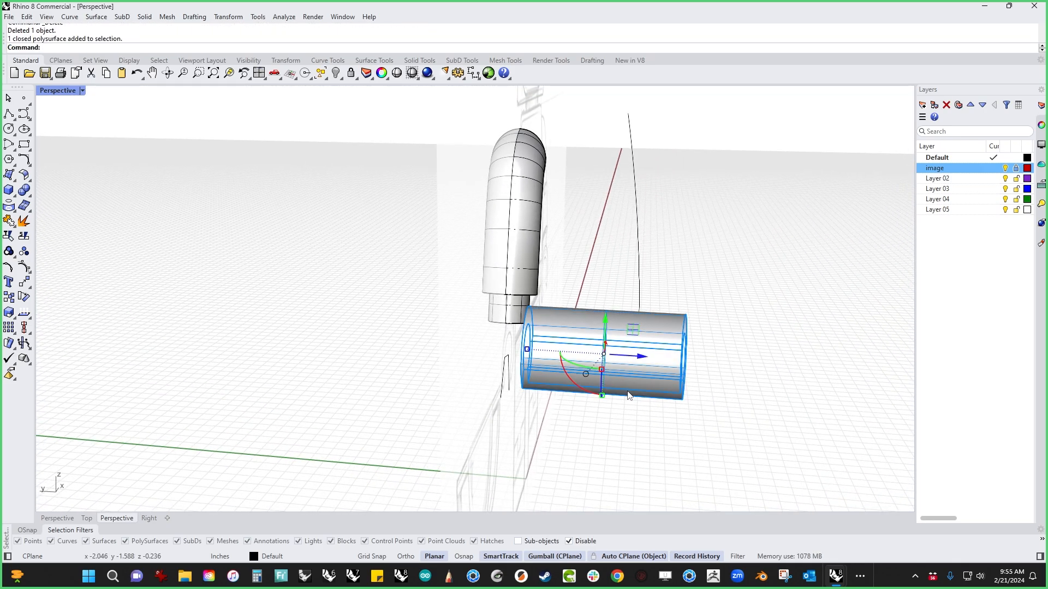
left_click_drag(528, 349, 478, 304)
scroll(506, 317, "up", 3)
left_click(505, 372)
left_click(662, 380)
right_click_drag(664, 380, 702, 438)
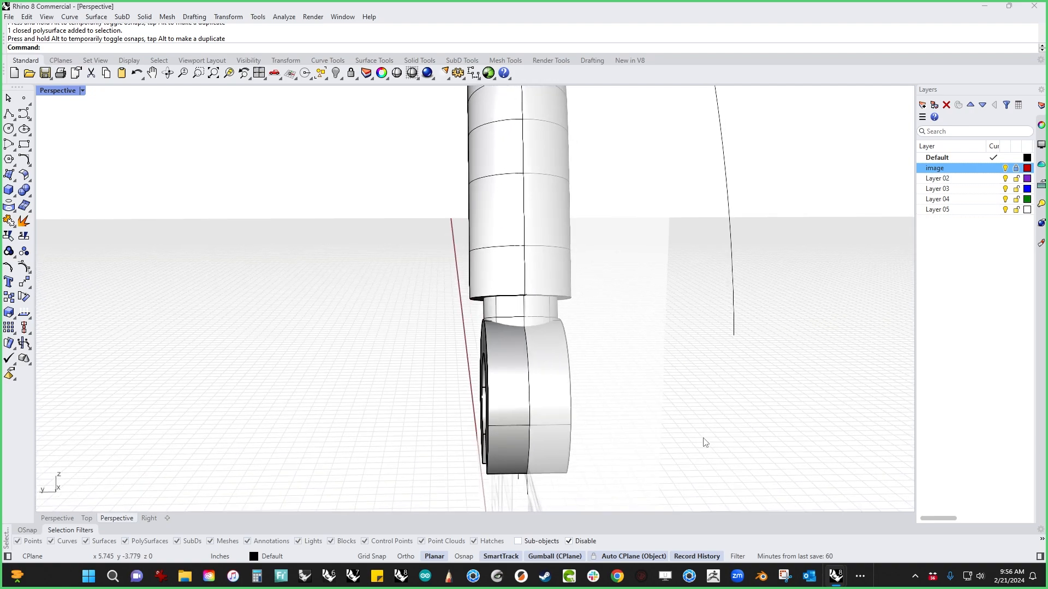
Widen the C-shaped hand slightly along its axis to roughly match the arm's thickness.
scroll(517, 424, "up", 2)
left_click(517, 425)
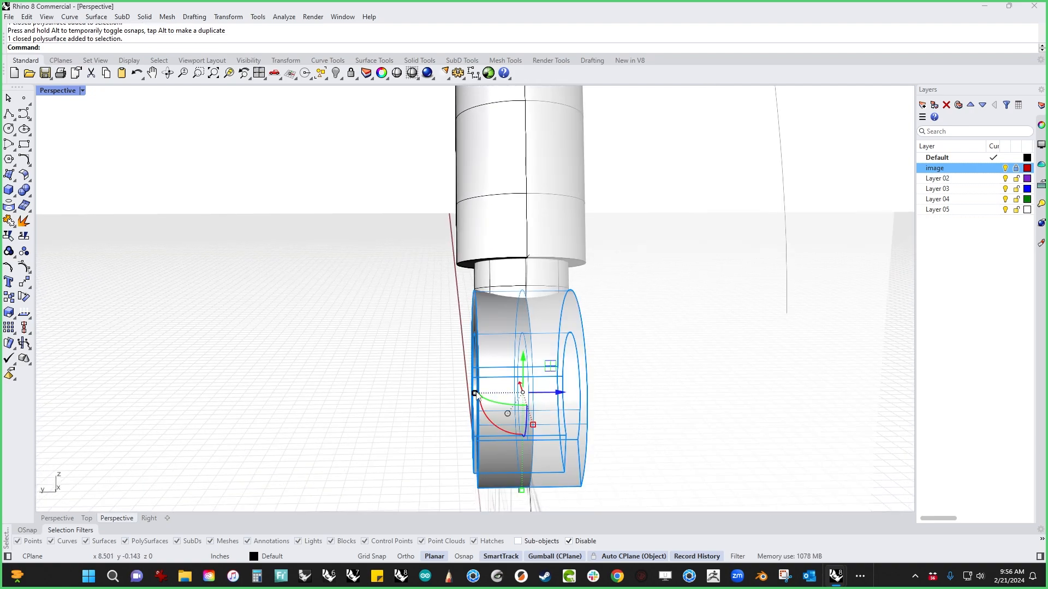
left_click_drag(475, 392, 448, 394)
left_click(657, 358)
Boolean union the C-shaped hand with the wrist cylinder.
right_click_drag(657, 358, 538, 393)
right_click_drag(440, 355, 437, 379)
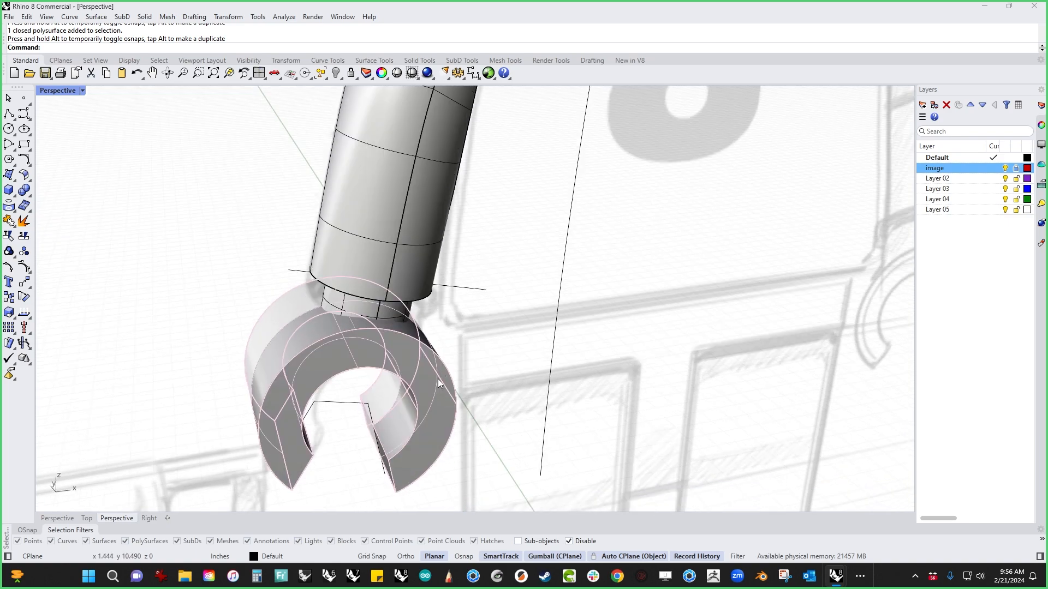
left_click(438, 379)
left_click(350, 314, "shift")
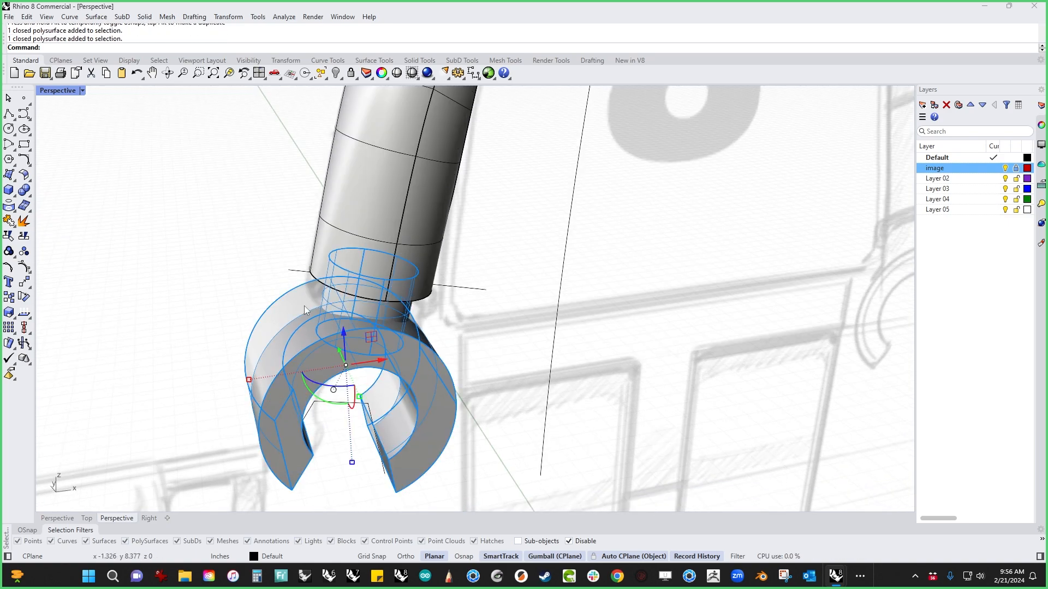
left_click(24, 189)
Boolean difference the hand and wrist solid from the arm with DeleteInput set to No.
right_click_drag(93, 299, 206, 330)
scroll(441, 211, "up", 5)
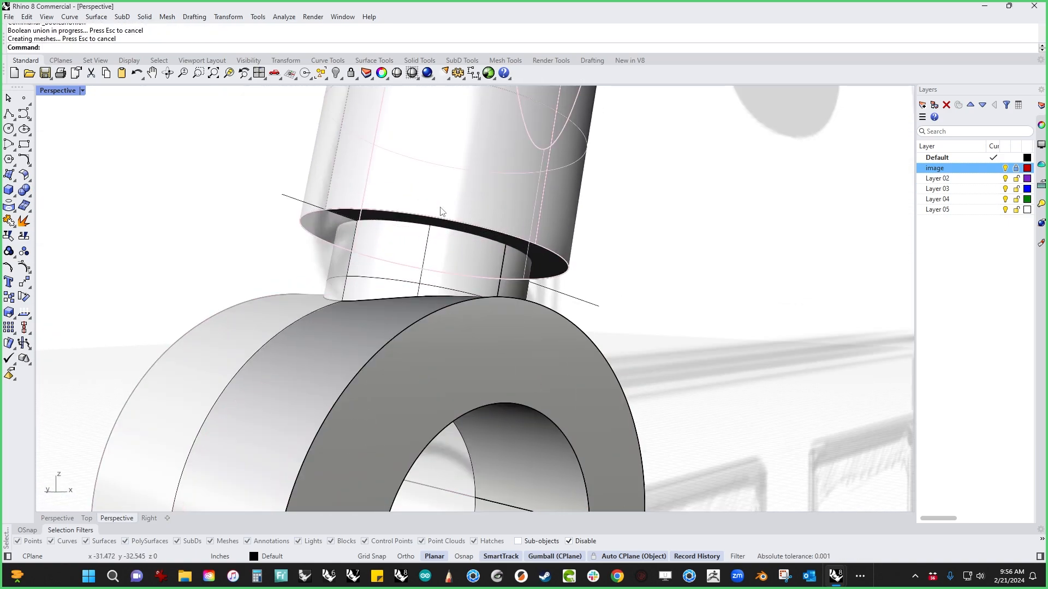
left_click(30, 197)
left_click(42, 211)
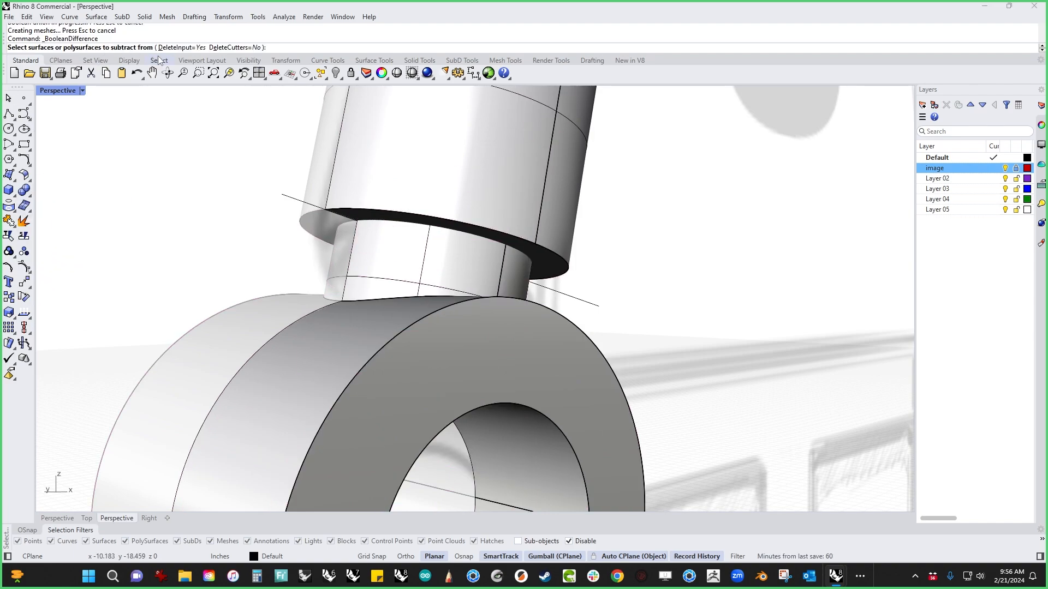
left_click(178, 48)
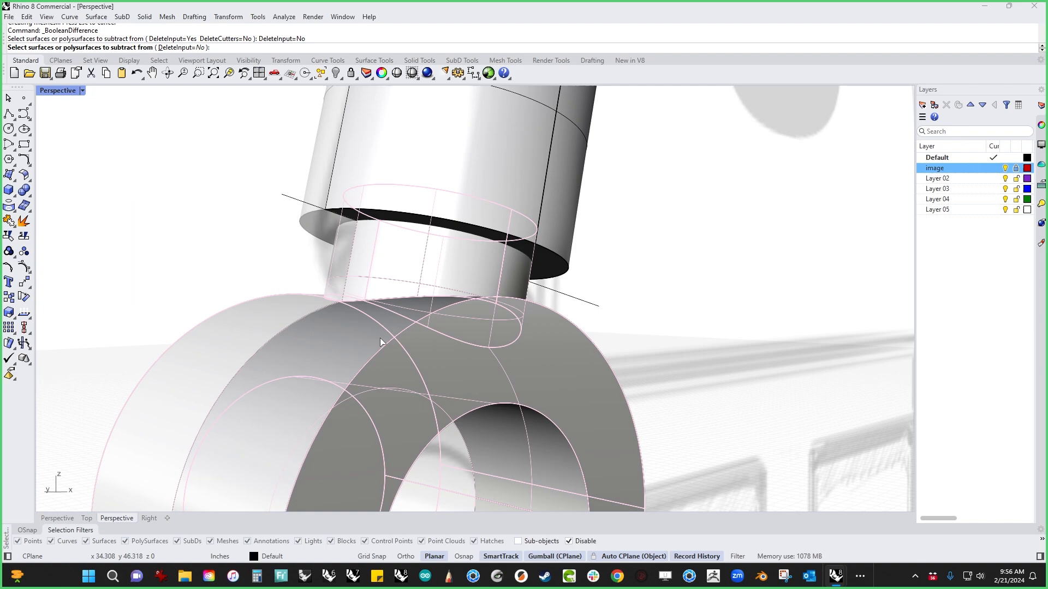
left_click(304, 193)
right_click(243, 215)
left_click(370, 357)
right_click(370, 358)
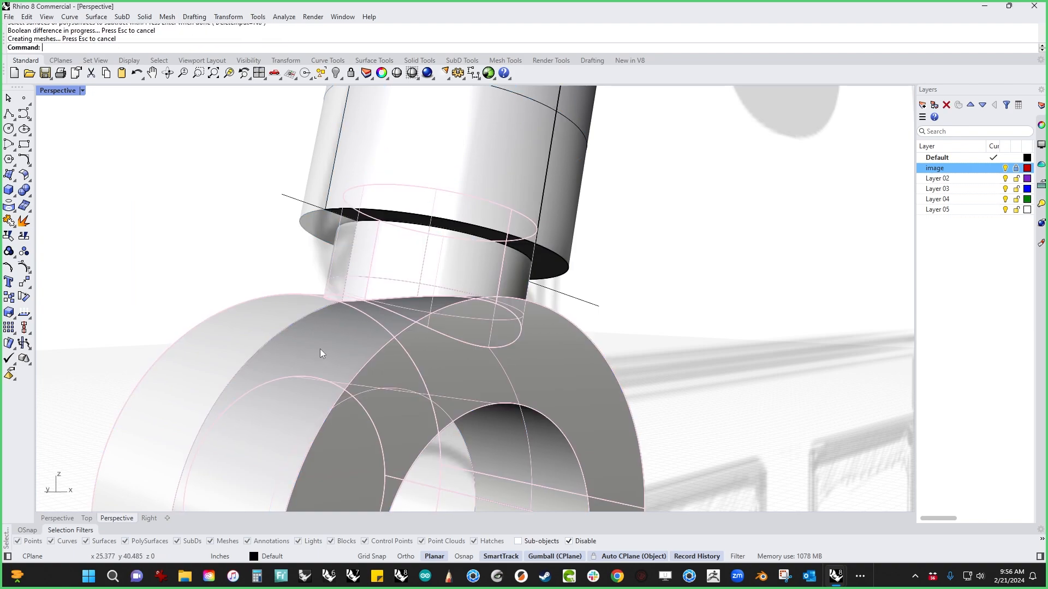
Try scaling the hand and wrist solid down uniformly to create clearance in the arm's socket, and undo the scaling.
left_click(278, 335)
scroll(264, 329, "down", 3)
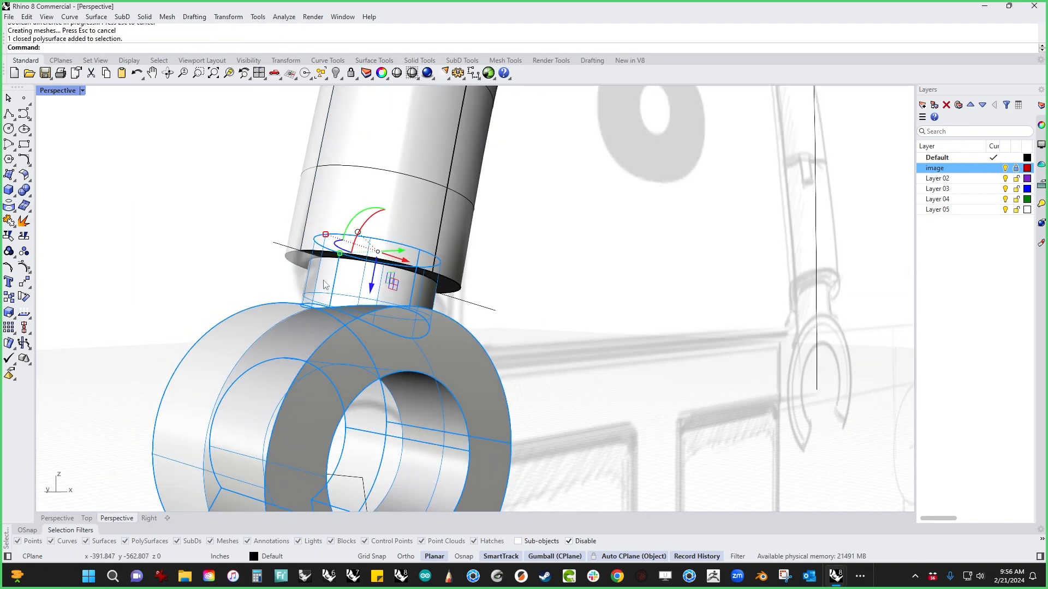
left_click_drag(326, 235, 328, 237, "shift")
left_click(154, 253)
scroll(202, 265, "down", 2)
right_click_drag(203, 265, 452, 250)
scroll(434, 227, "up", 6)
scroll(495, 227, "down", 6)
key("ctrl+z")
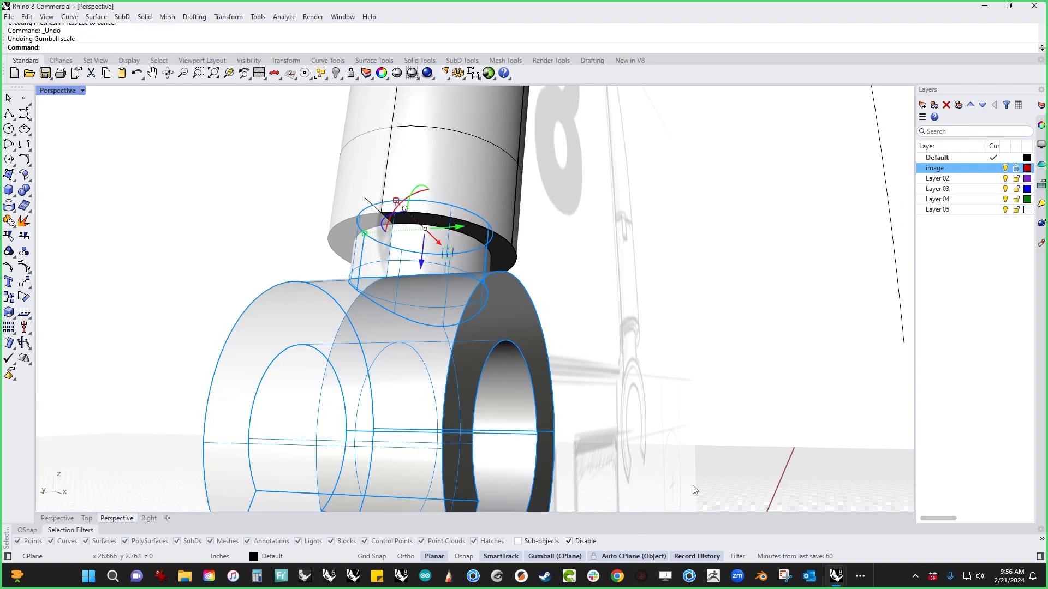
Purge history from all objects and subtract the hand and wrist from the arm again, keeping the input solids.
key("F4")
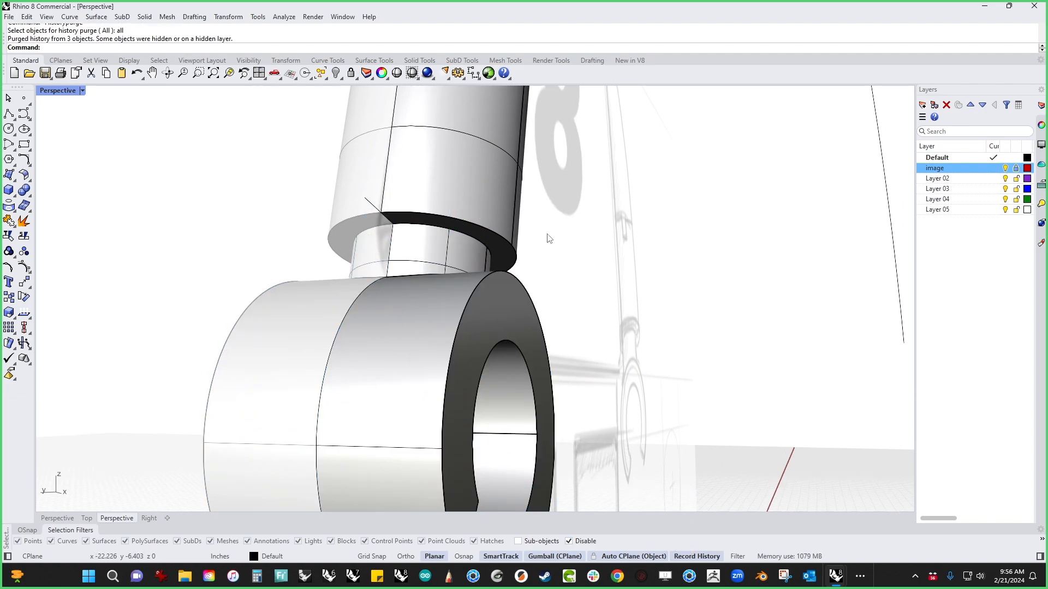
left_click(30, 197)
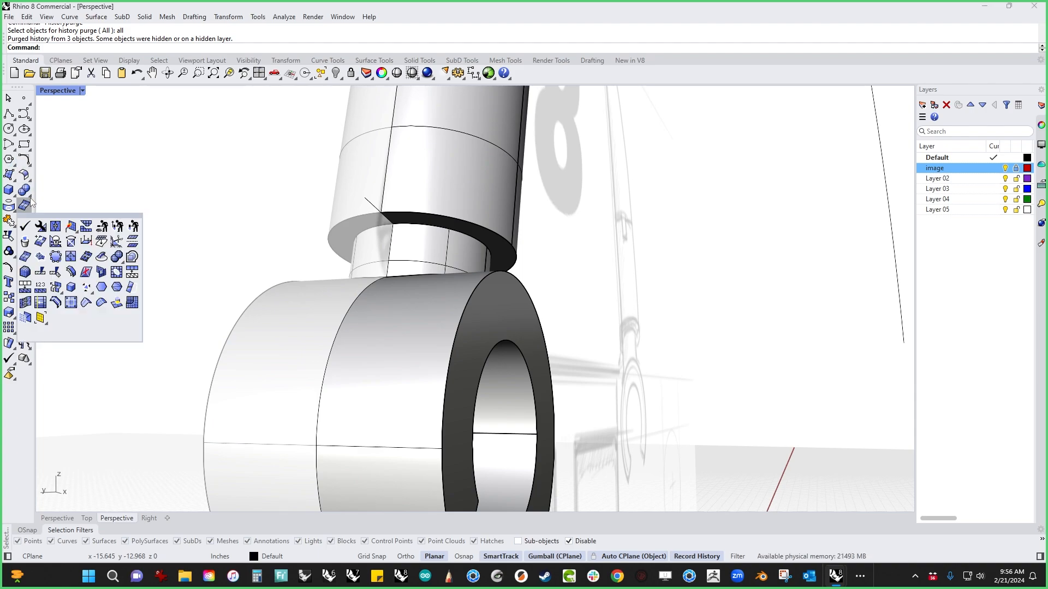
left_click(30, 194)
left_click(40, 210)
left_click(505, 191)
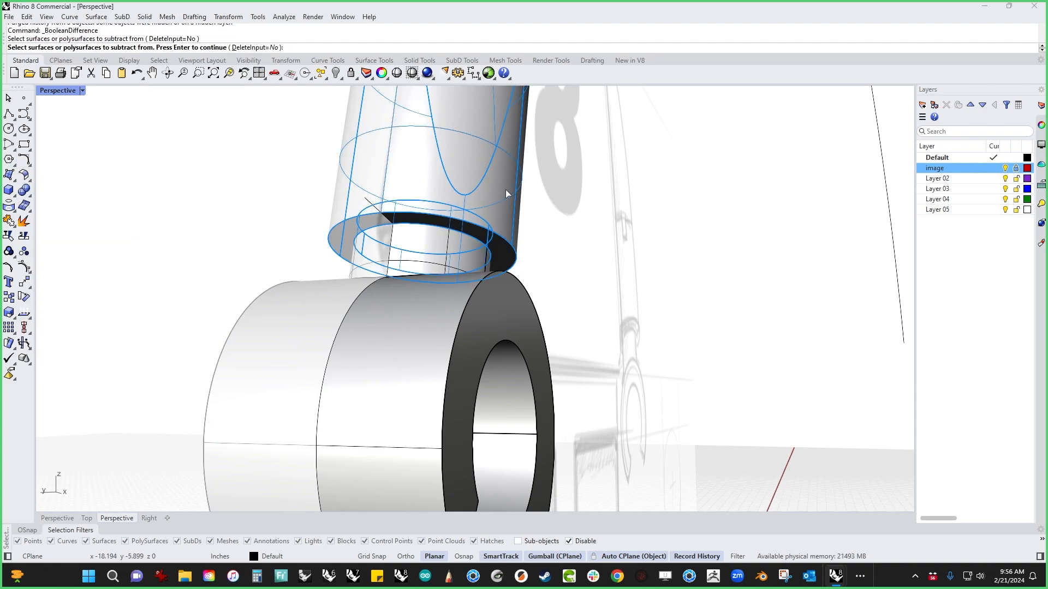
key("Return")
left_click(486, 319)
key("Return")
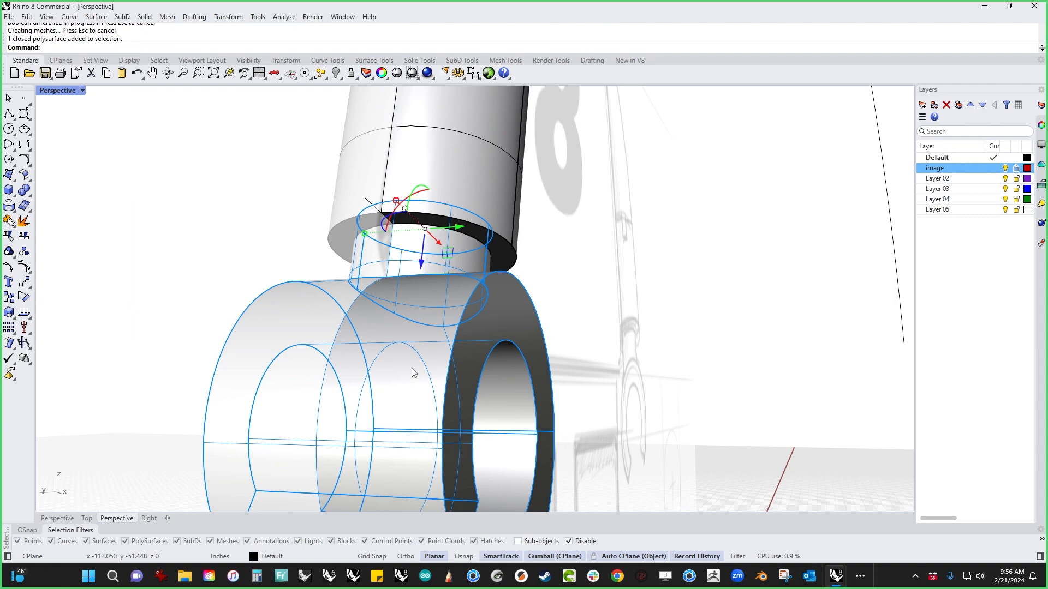
Scale the hand and wrist down slightly and uniformly to leave clearance inside the arm's socket.
left_click_drag(365, 233, 369, 233, "shift")
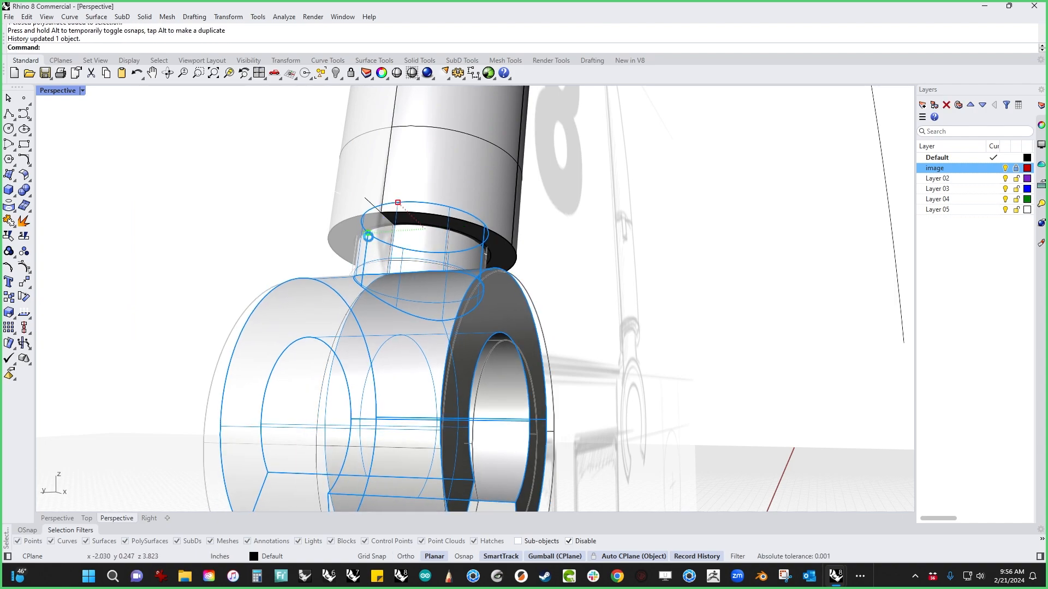
left_click(247, 225)
right_click_drag(247, 225, 247, 216)
Delete the overlapping duplicate arm solid around the wrist socket.
scroll(365, 202, "up", 10)
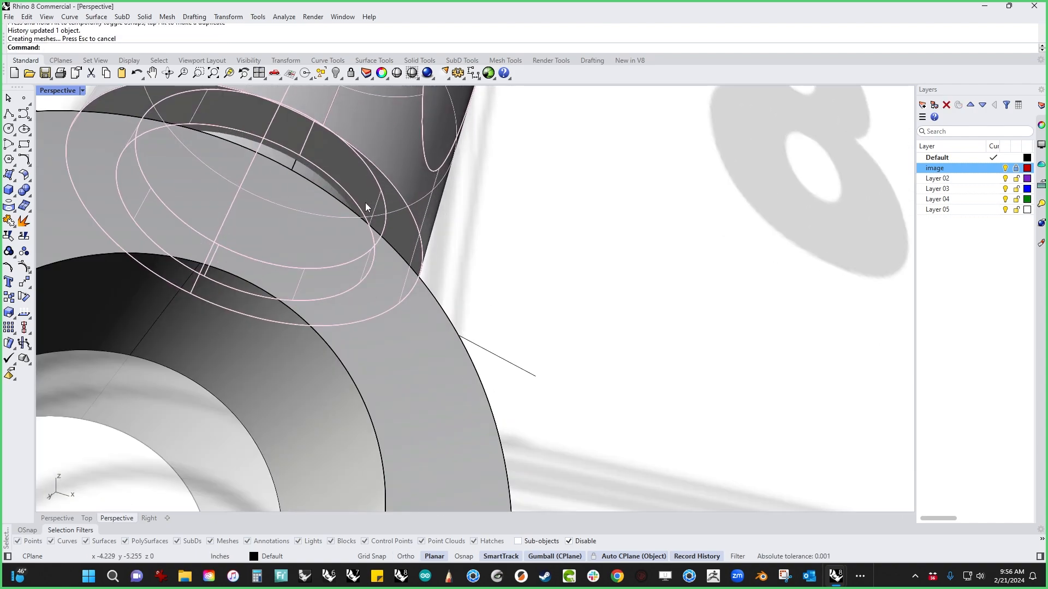
left_click(337, 213)
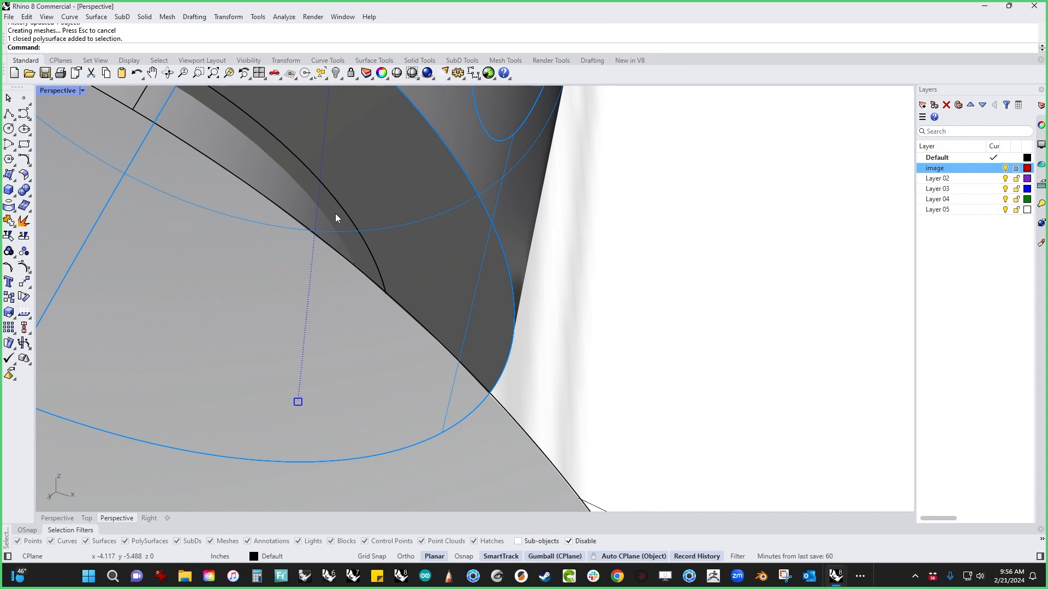
key("Delete")
scroll(337, 211, "down", 10)
mouse_move(337, 212)
right_mouse_down()
mouse_move(449, 292)
mouse_move(377, 286)
right_mouse_up()
scroll(352, 231, "up", 6)
scroll(352, 231, "down", 10)
scroll(377, 286, "down", 5)
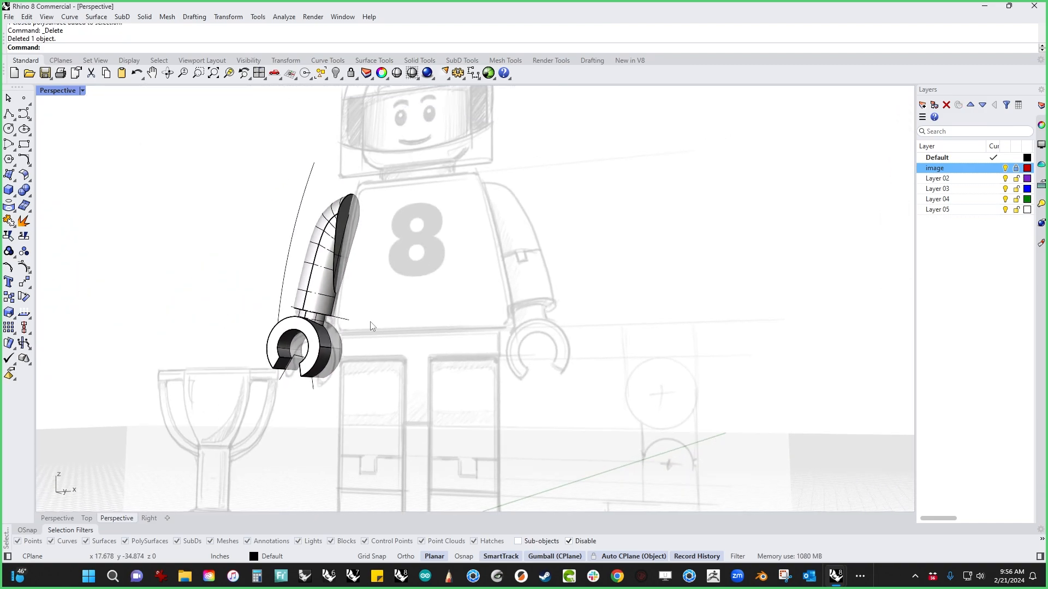
Select the arm and hand together and show all hidden minifigure parts in the Front view.
right_click_drag(371, 322, 495, 347)
left_click(378, 371)
left_click(377, 284, "shift")
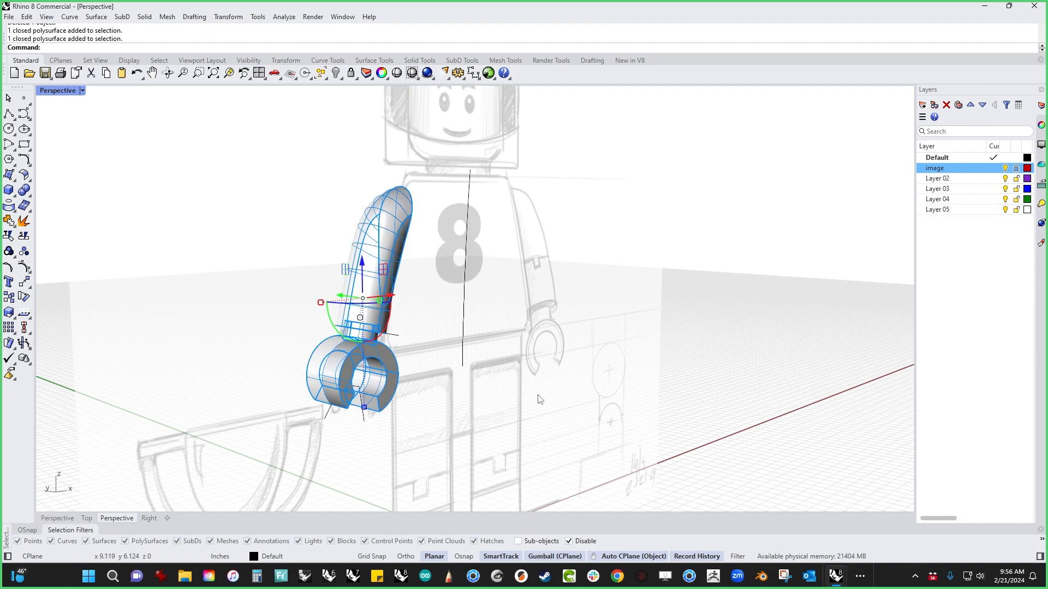
right_click_drag(538, 398, 460, 380, "shift")
left_click(458, 377)
mouse_move(392, 384)
right_mouse_down("shift")
mouse_move(446, 385)
mouse_move(405, 405)
mouse_move(381, 369)
right_mouse_up("shift")
left_click(296, 330)
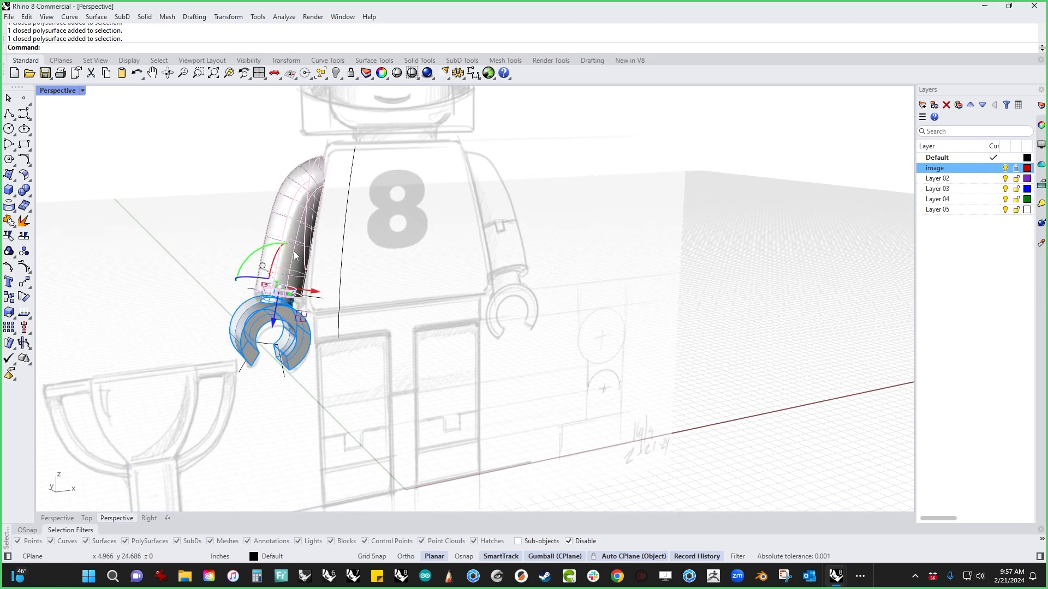
left_click(298, 244, "shift")
right_click_drag(465, 332, 439, 329)
key("ctrl+F2")
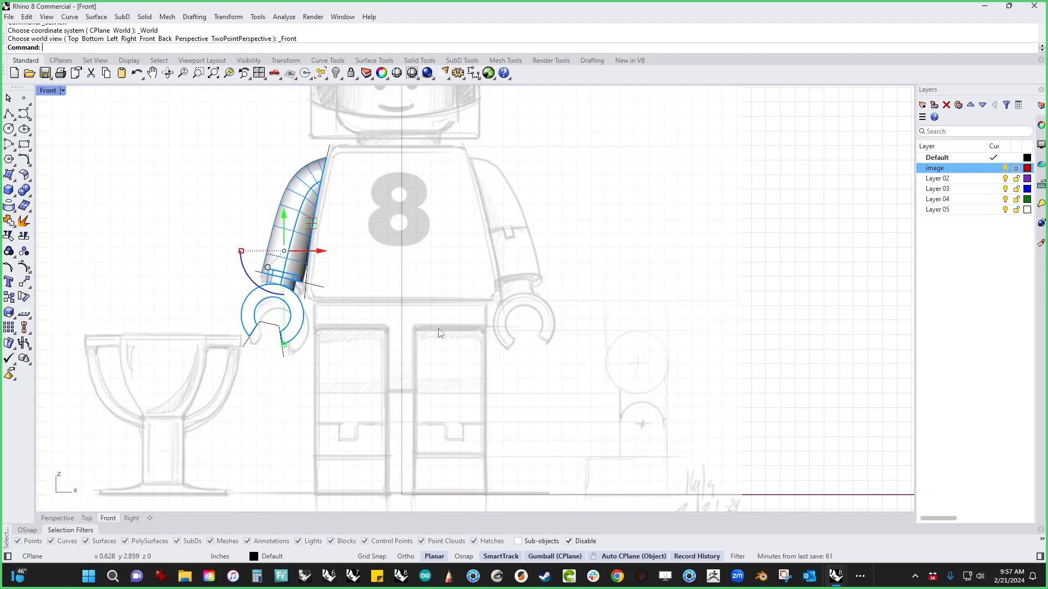
key("ctrl+alt+h")
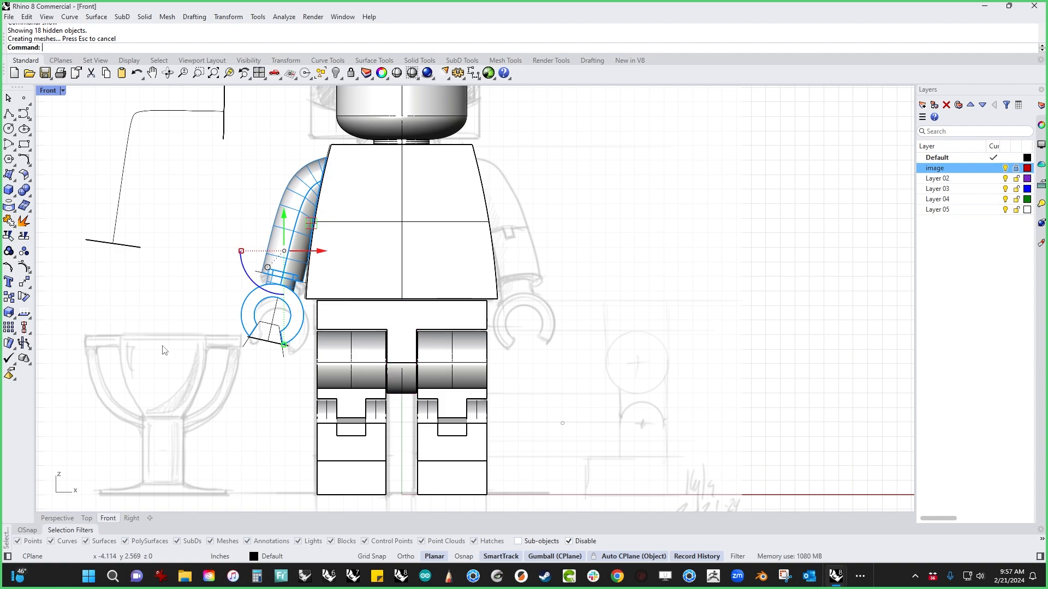
Mirror a copy of the arm and hand across the torso's vertical centreline.
type("m")
key("Return")
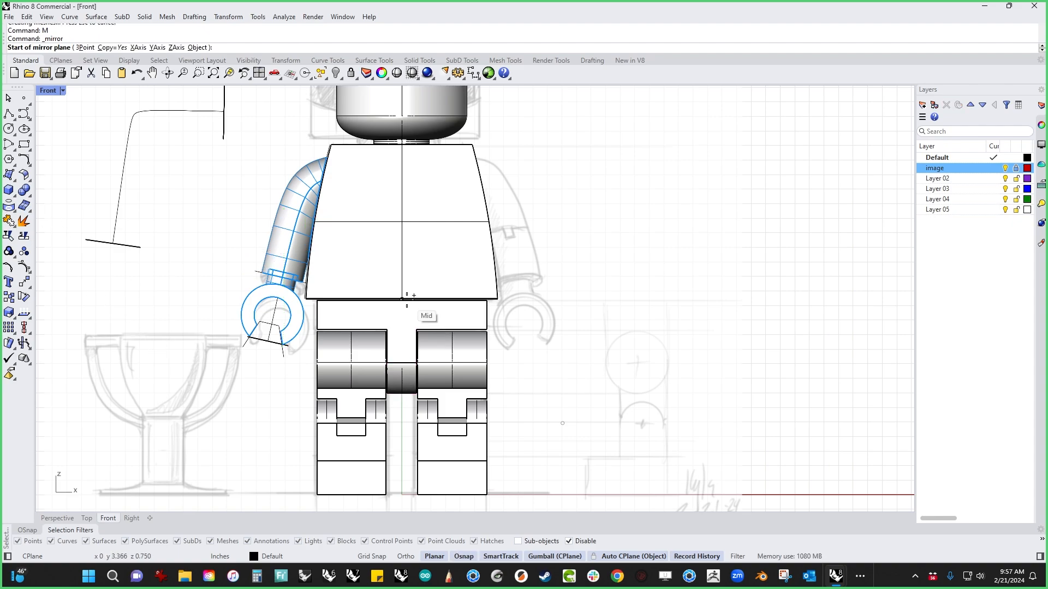
left_click(403, 299, "alt")
left_click(404, 286, "shift")
left_click(607, 221)
right_click_drag(617, 240, 581, 283)
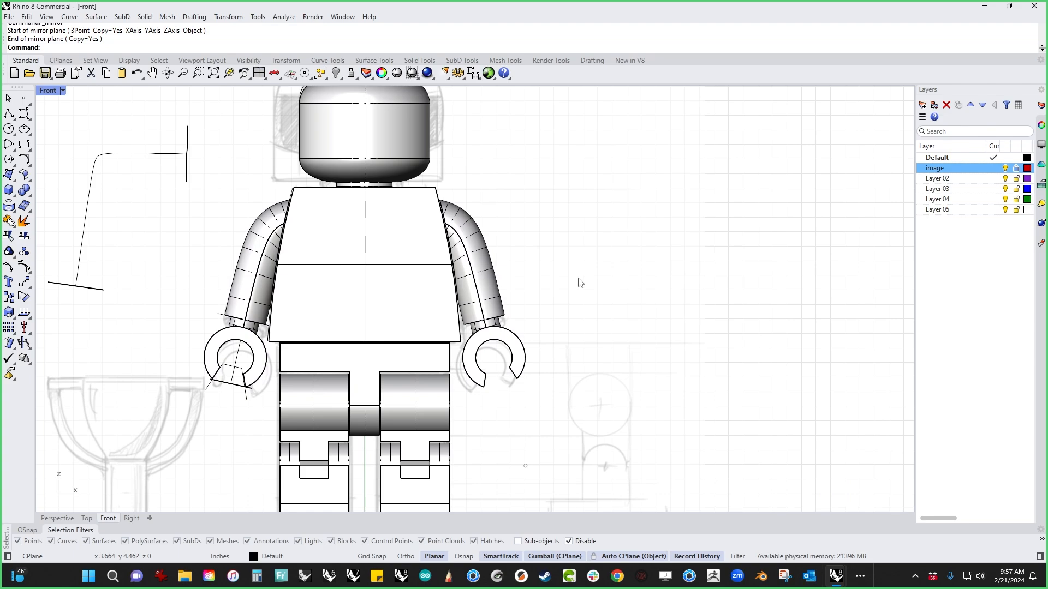
Delete the leftover elliptical surface below the hand's grip opening in the Perspective view.
key("ctrl+F4")
right_click_drag(577, 326, 669, 296)
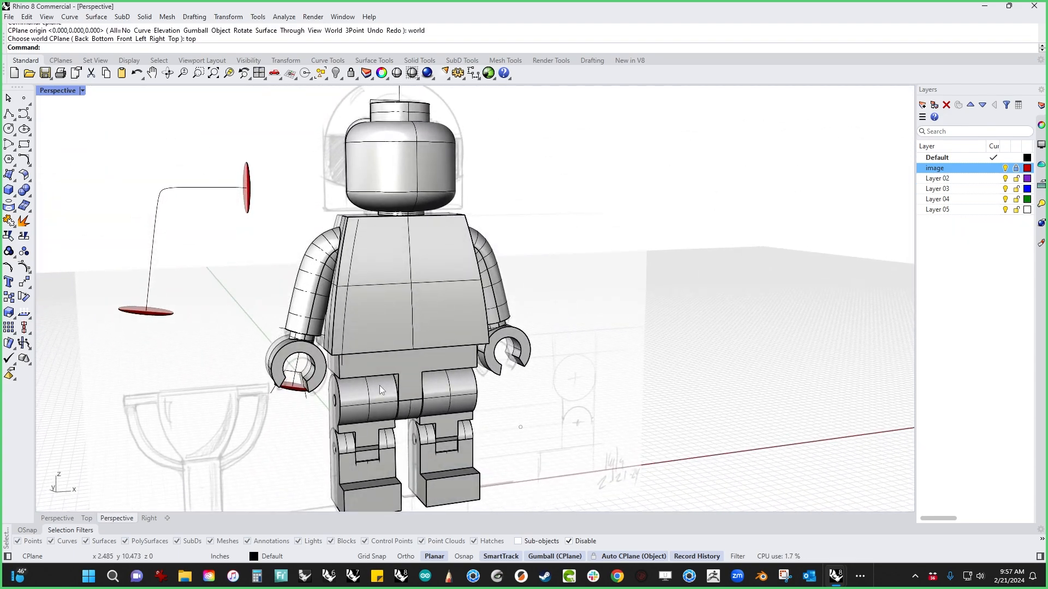
scroll(319, 402, "up", 4)
left_click(291, 392)
key("Delete")
scroll(290, 393, "down", 6)
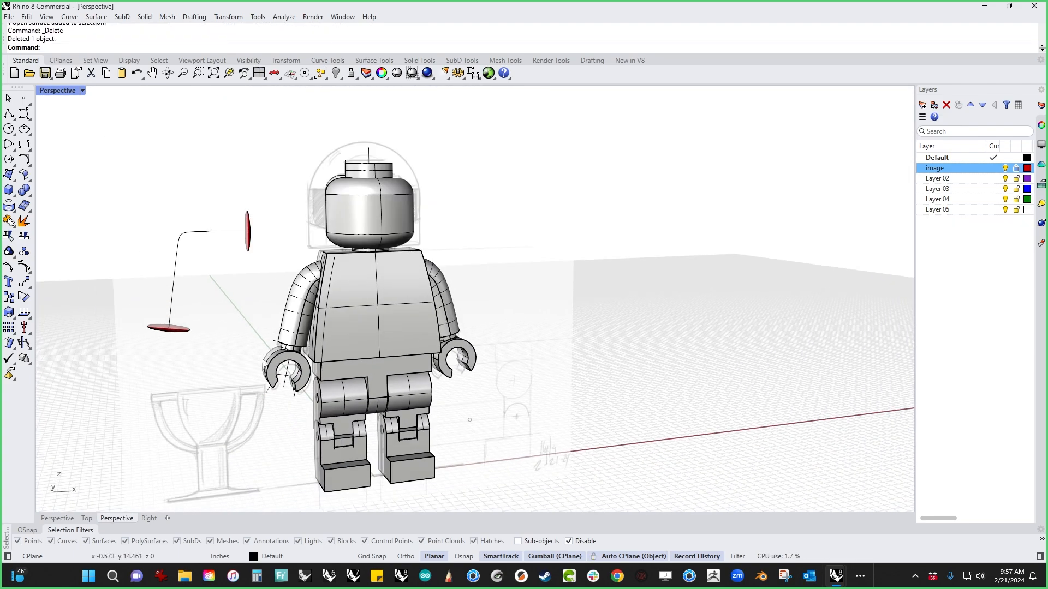
Delete the leftover arm path curve and its two end profile surfaces beside the figure.
left_click_drag(216, 351, 121, 289)
left_click_drag(268, 256, 189, 195, "shift")
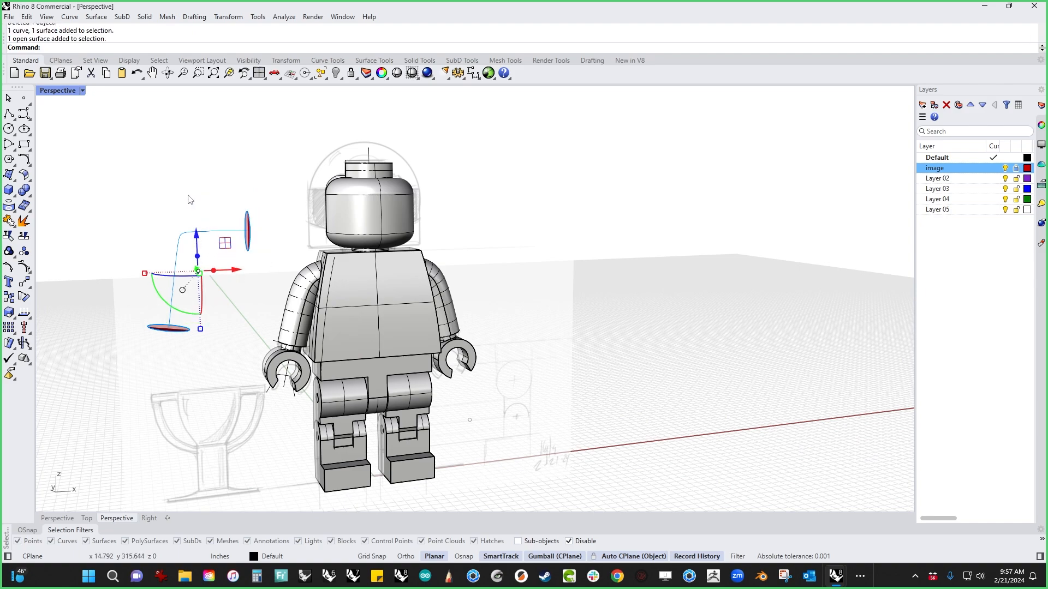
key("Delete")
right_click_drag(189, 200, 192, 236)
In the Front view, move the head's vertical centreline up so it extends above the sketched helmet's dome.
key("ctrl+F2")
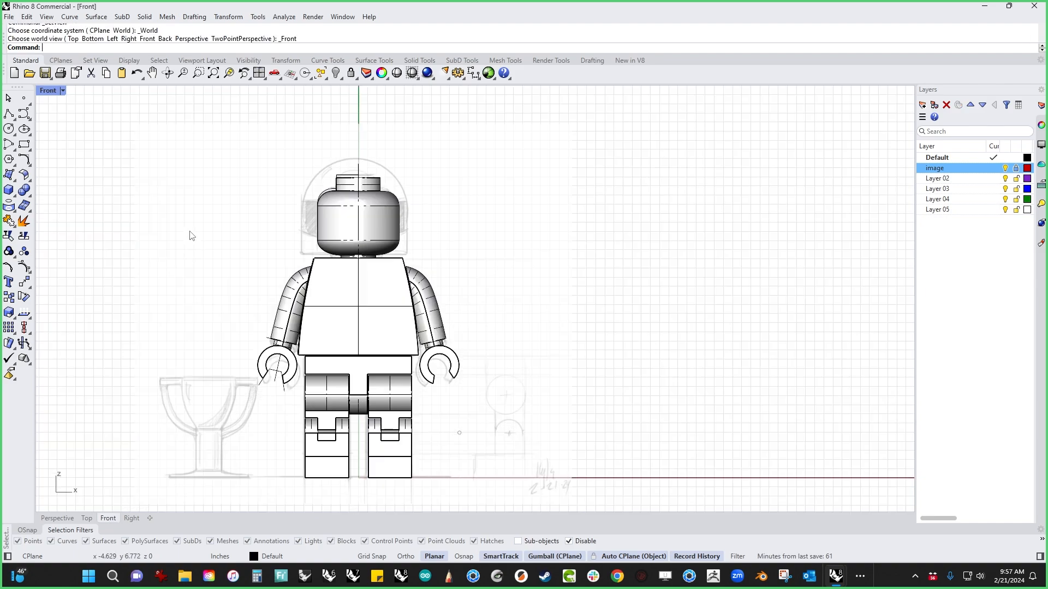
right_click_drag(196, 307, 222, 300)
scroll(400, 148, "up", 5)
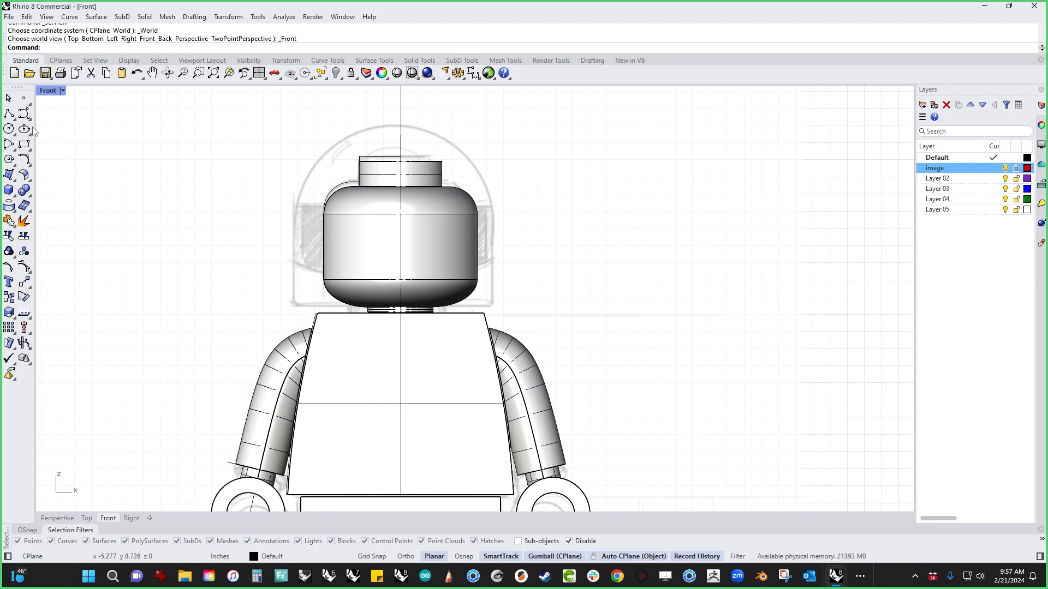
left_click(403, 185)
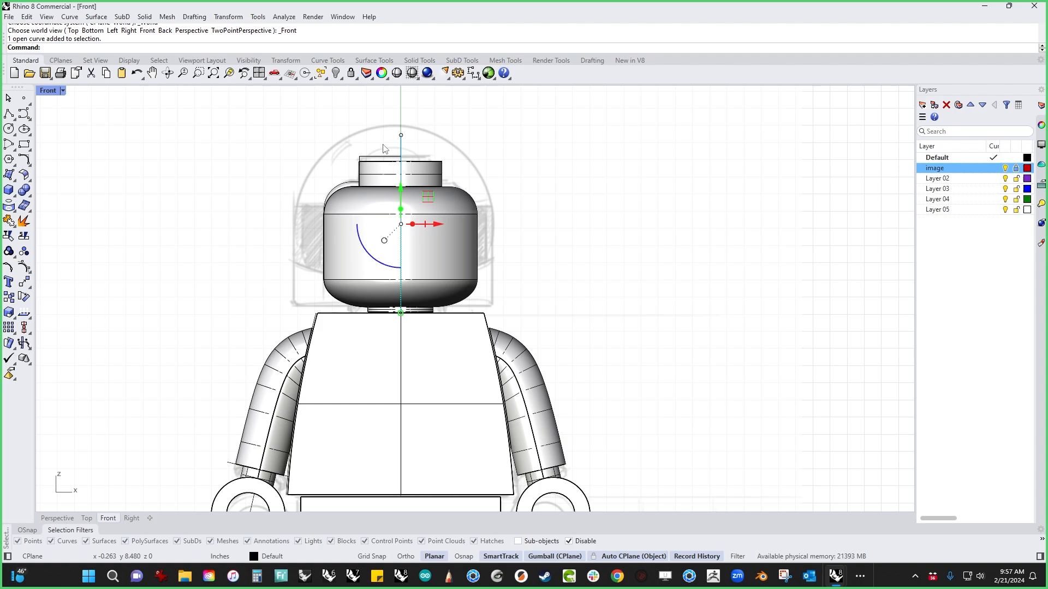
left_click_drag(400, 188, 400, 168)
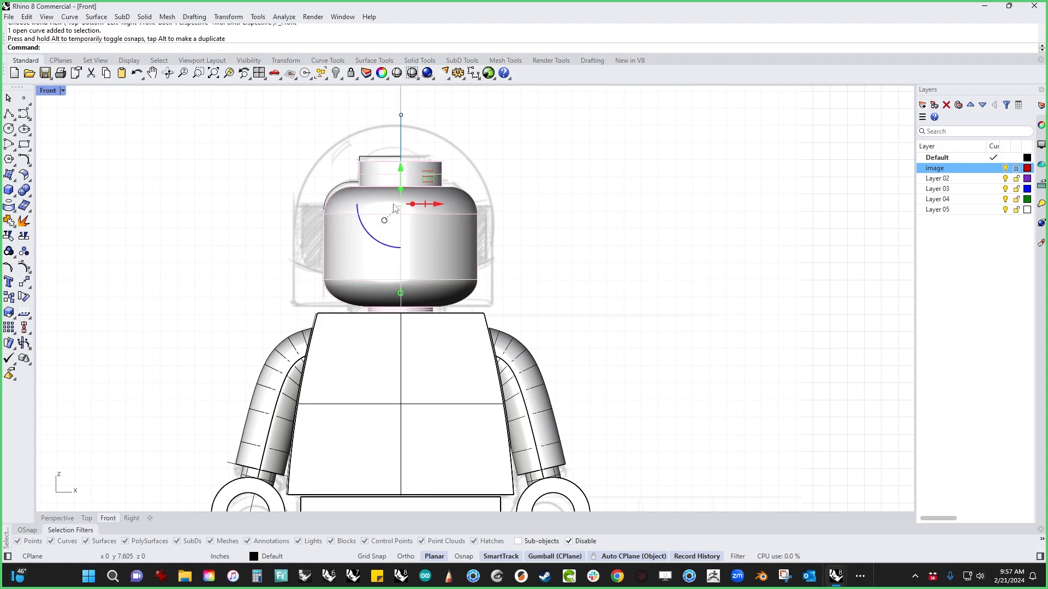
left_click(304, 128)
Draw a control-point curve tracing half of the sketched helmet, from the centreline at the dome's top to the lower outer corner.
left_click(8, 114)
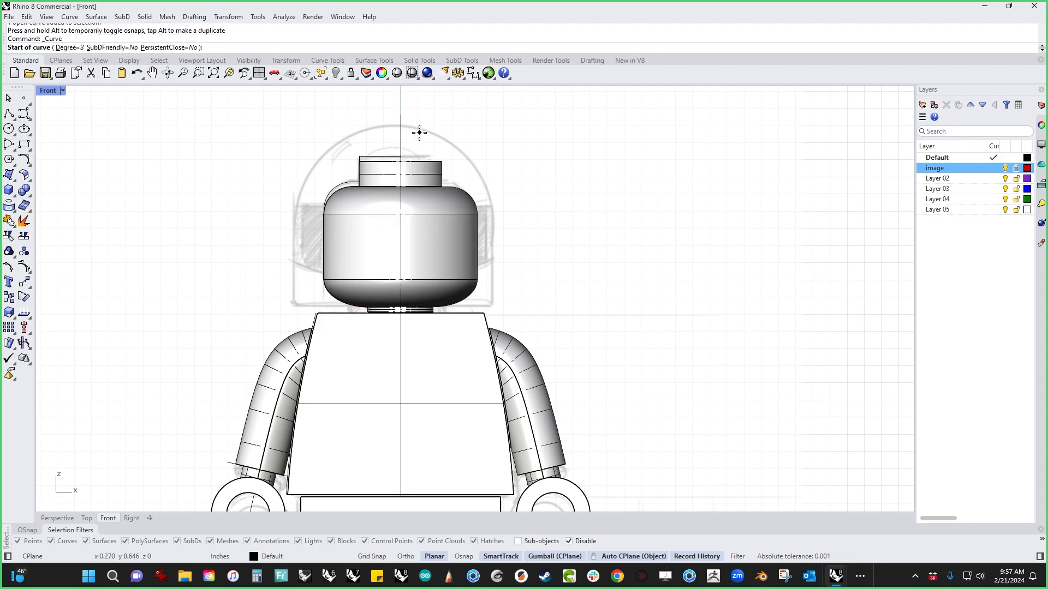
left_click(401, 126)
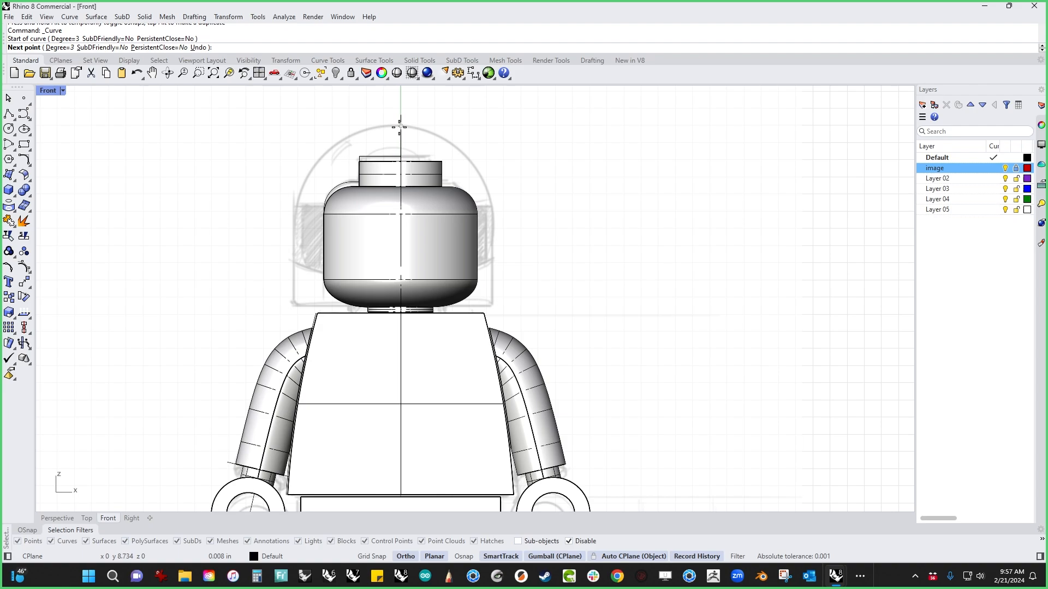
left_click(294, 126)
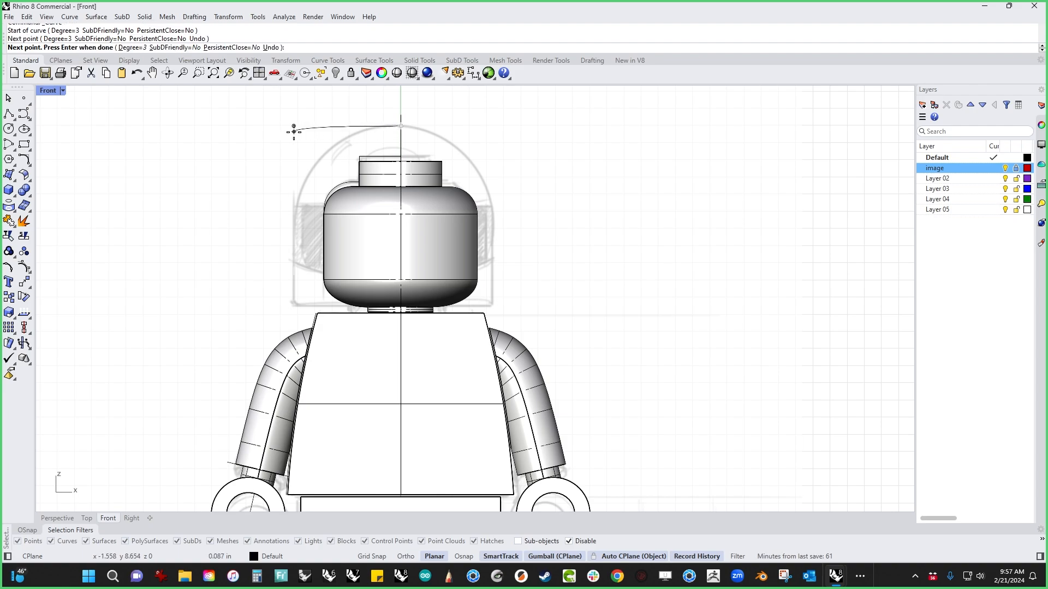
left_click(287, 244)
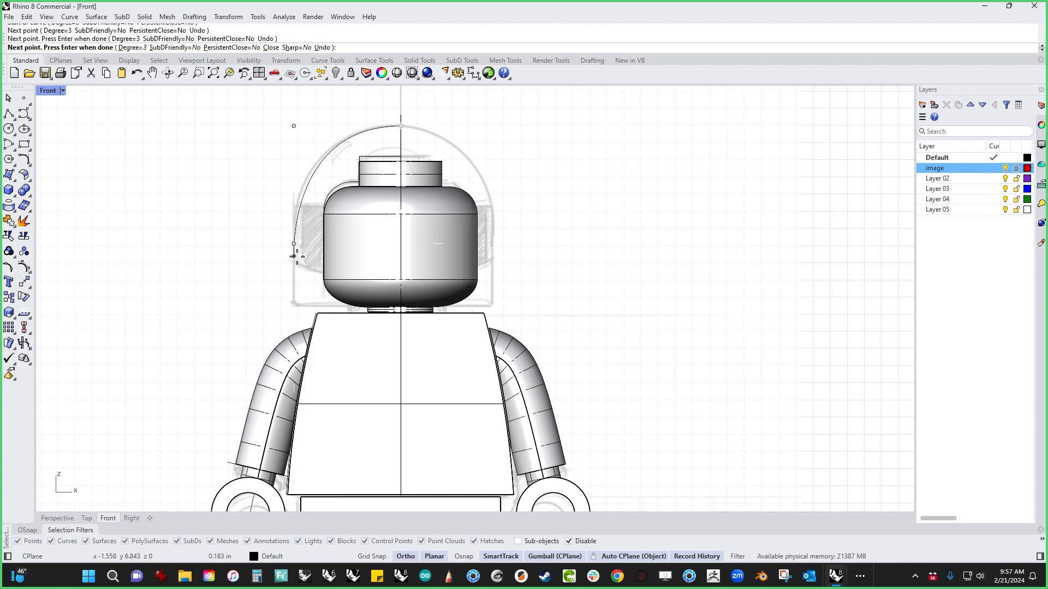
left_click(293, 304)
key("Return")
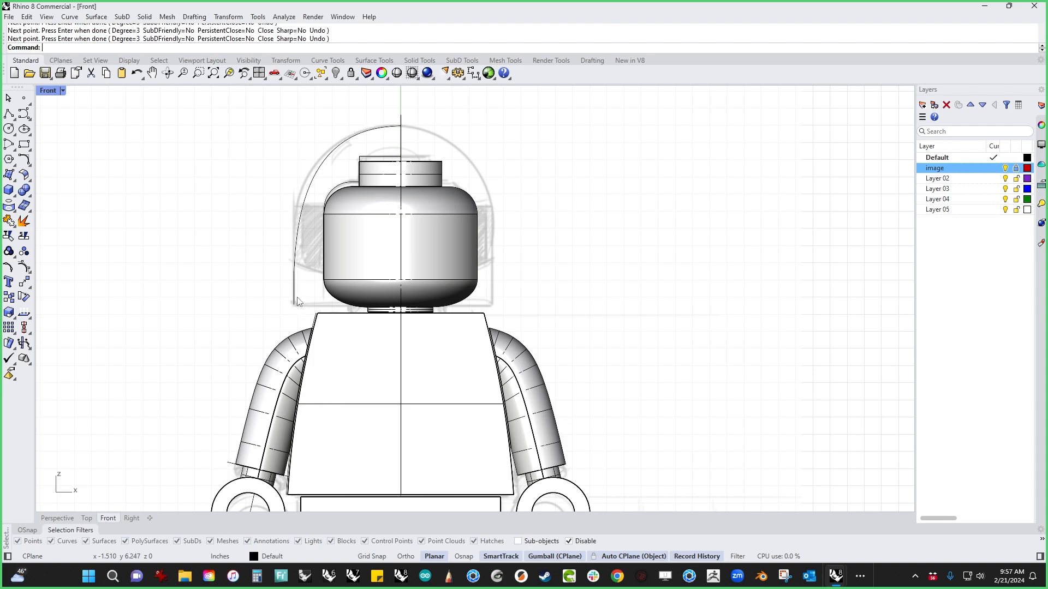
Move the helmet curve's control point on the outer side upward so the profile follows the sketched dome more closely.
left_click(315, 186)
left_click(293, 215)
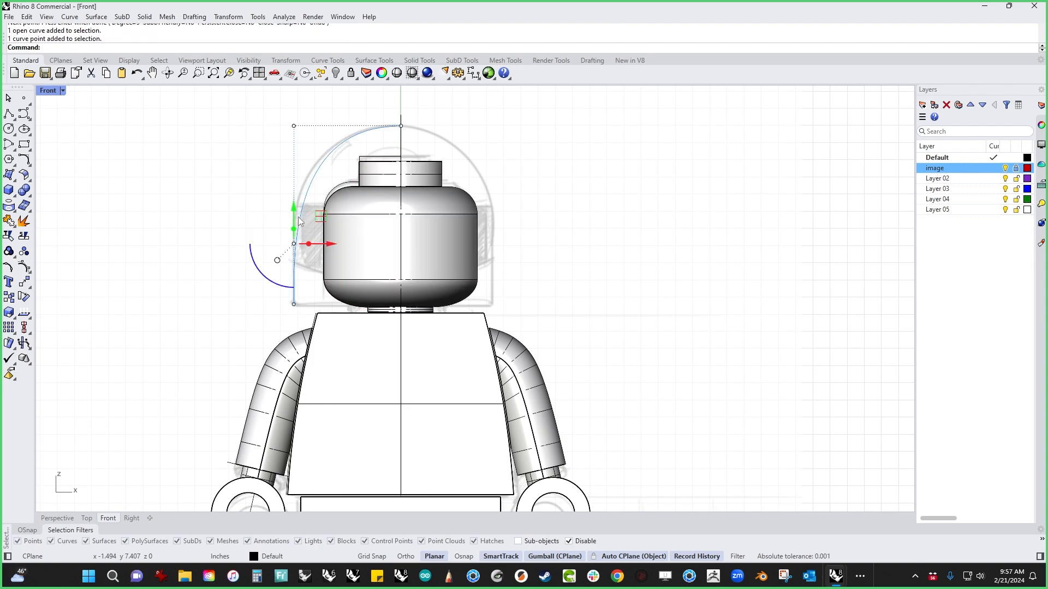
left_click_drag(293, 215, 294, 217)
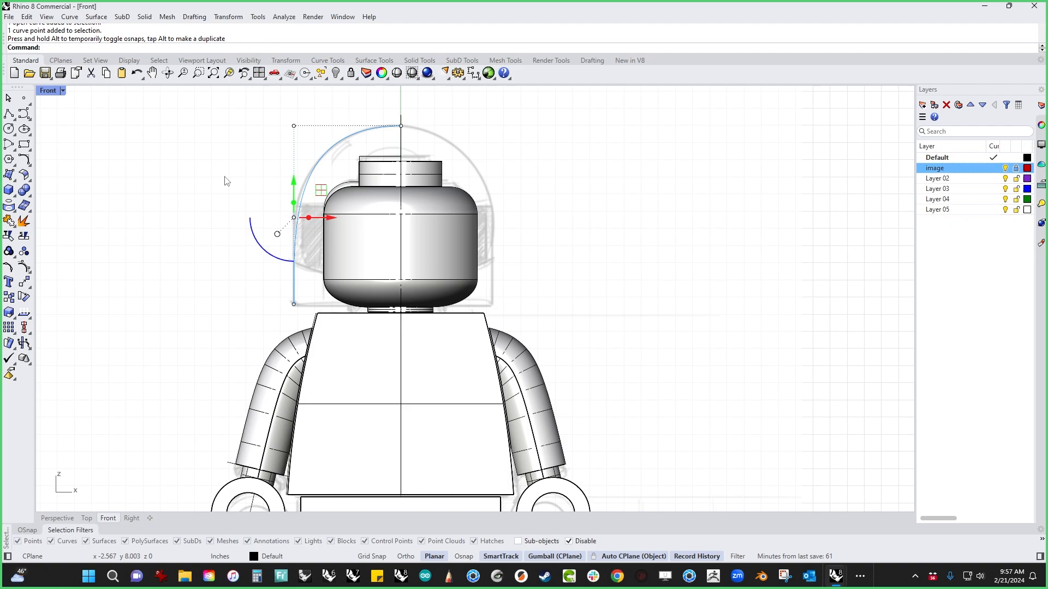
left_click(226, 176)
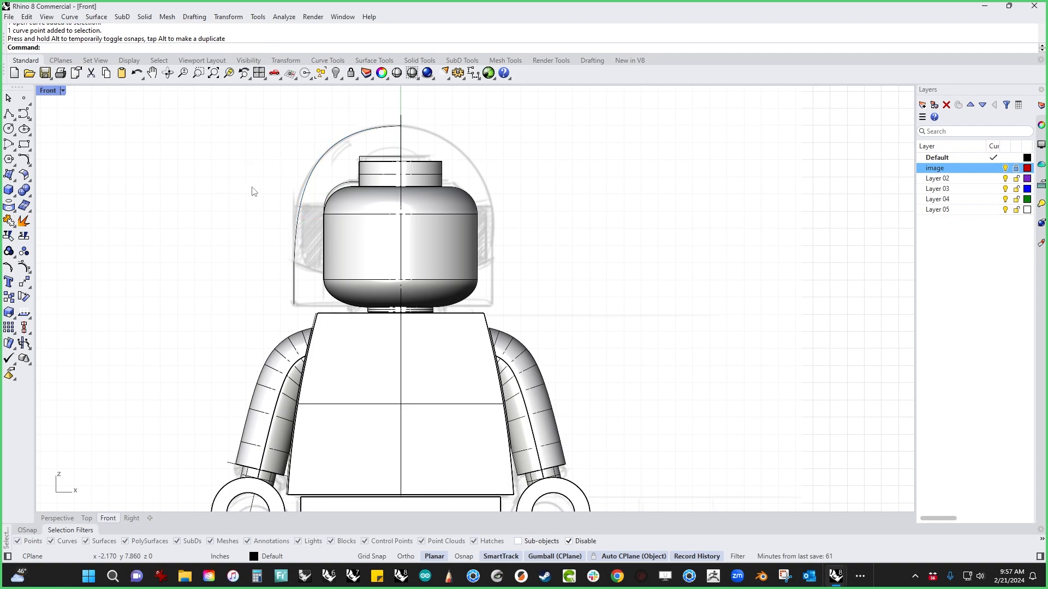
left_click(296, 252)
left_click_drag(267, 206, 313, 232)
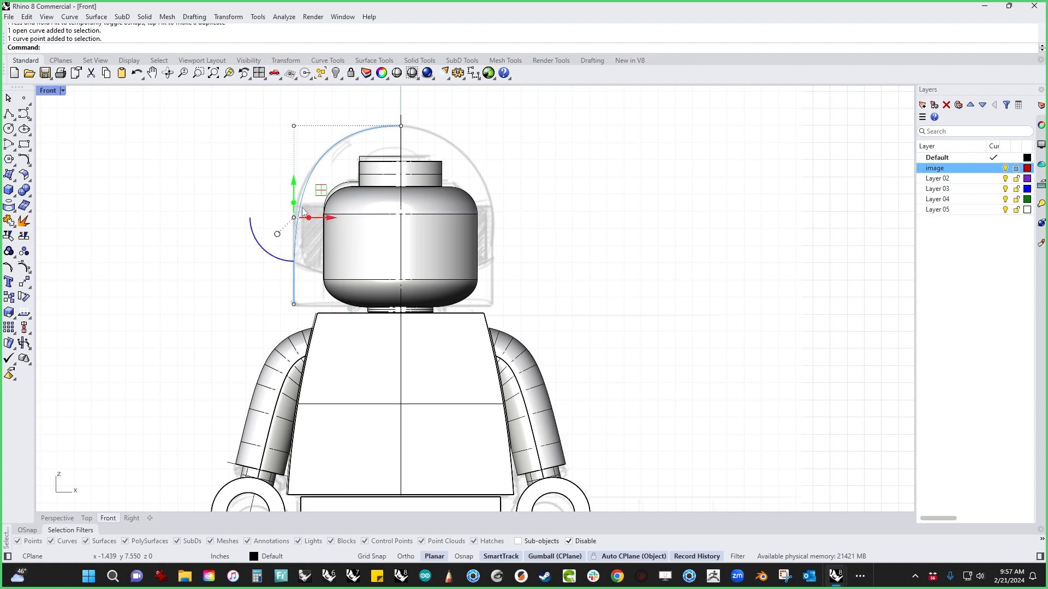
left_click(300, 188)
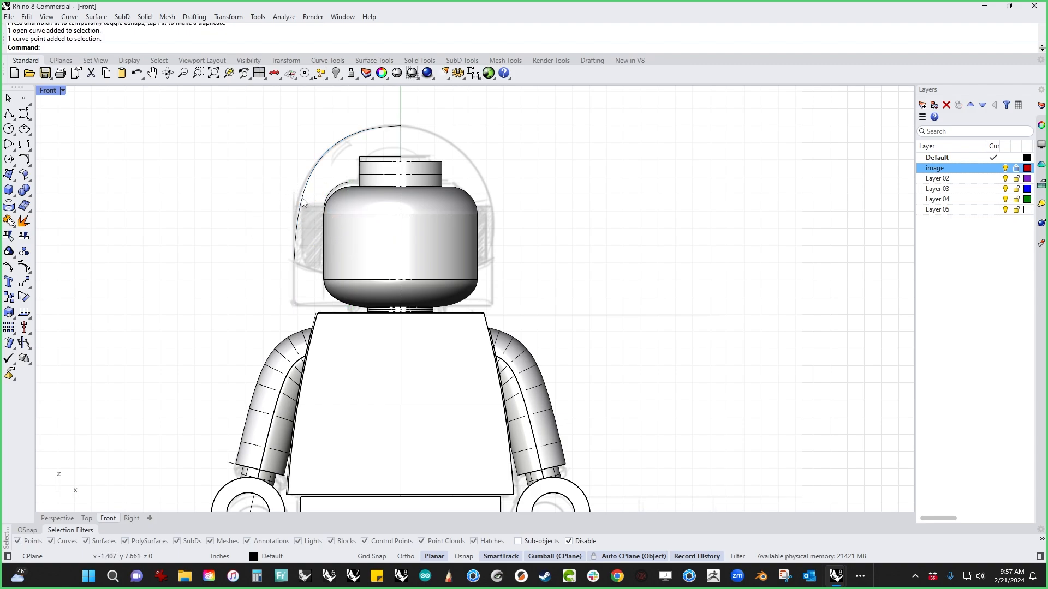
left_click(303, 203)
left_click_drag(245, 214, 306, 234)
left_click_drag(293, 185, 285, 207)
left_click(187, 212)
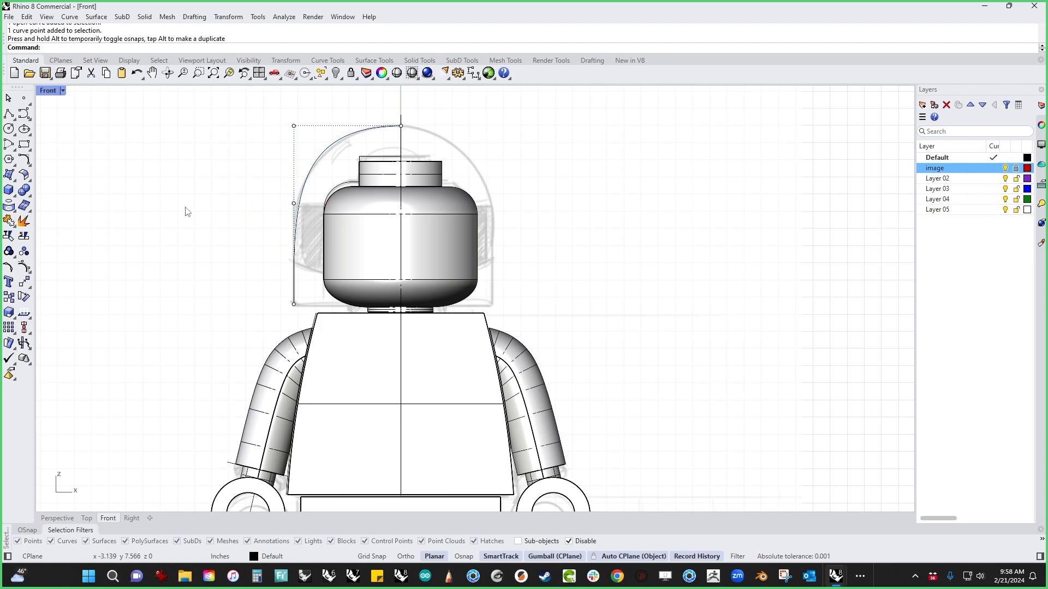
Revolve the helmet profile curve a full circle around the vertical centreline of the head.
left_click(298, 215)
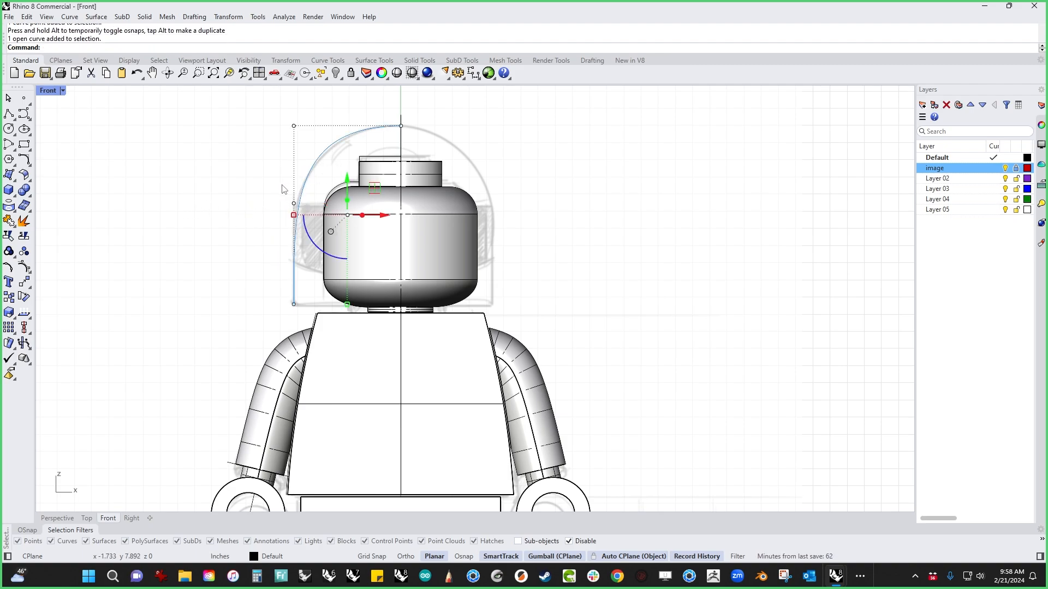
key("ctrl+F4")
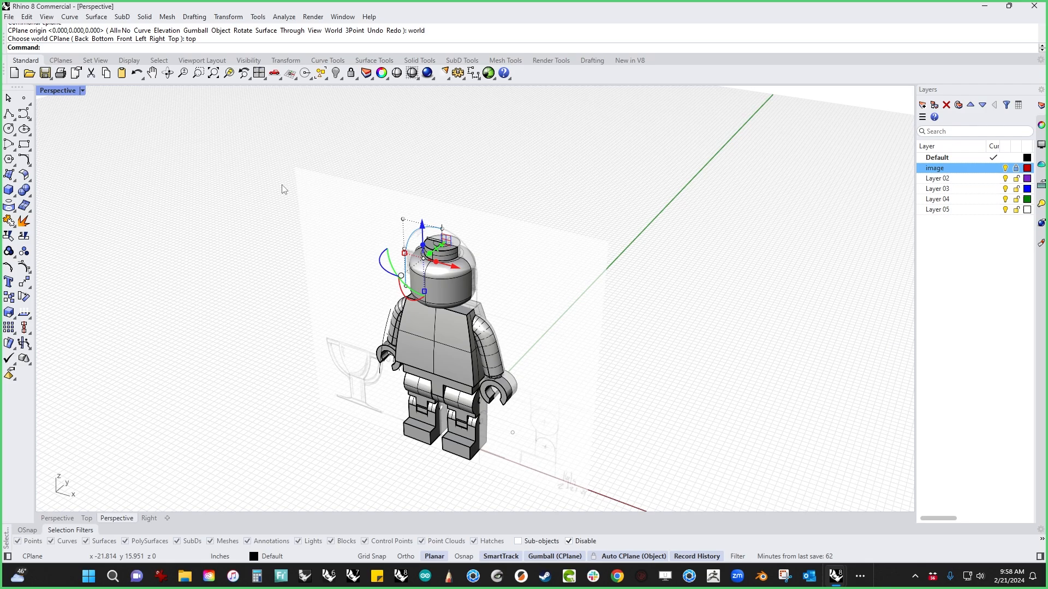
left_click(15, 183)
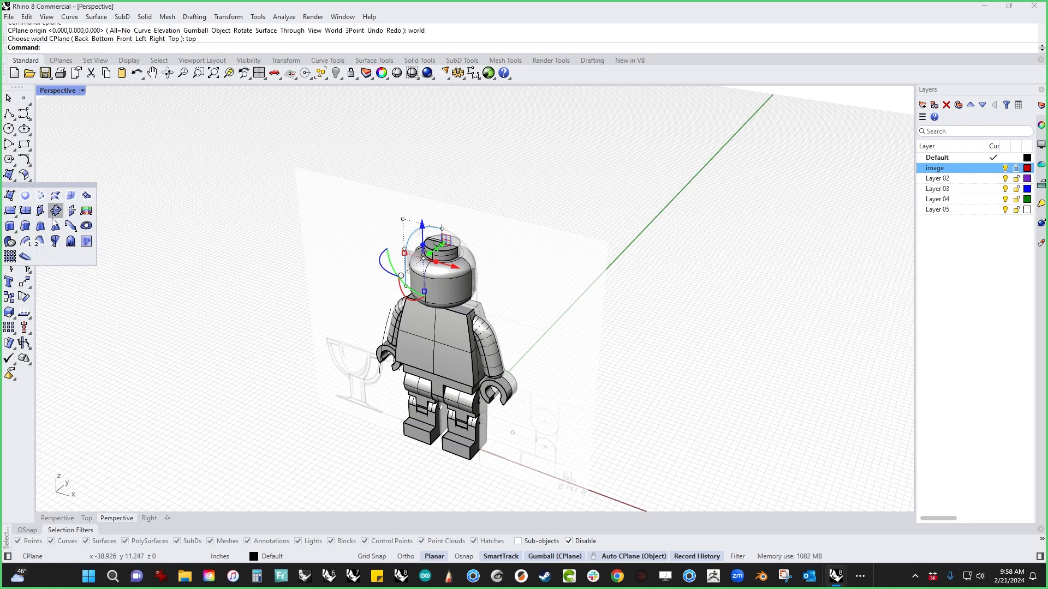
left_click(52, 235)
left_click(442, 224)
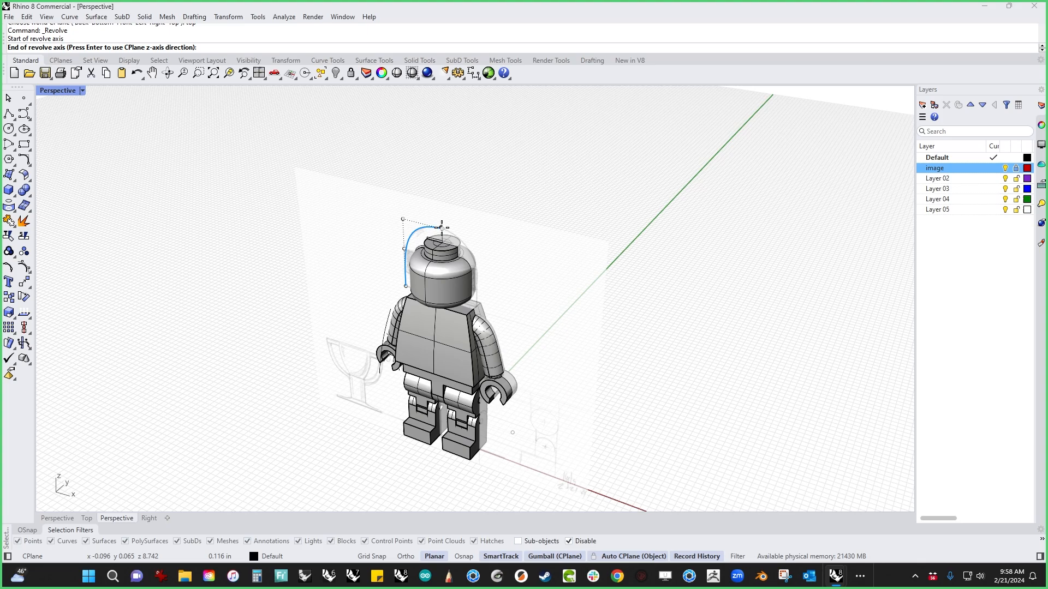
key("ctrl+F2")
left_click(443, 309)
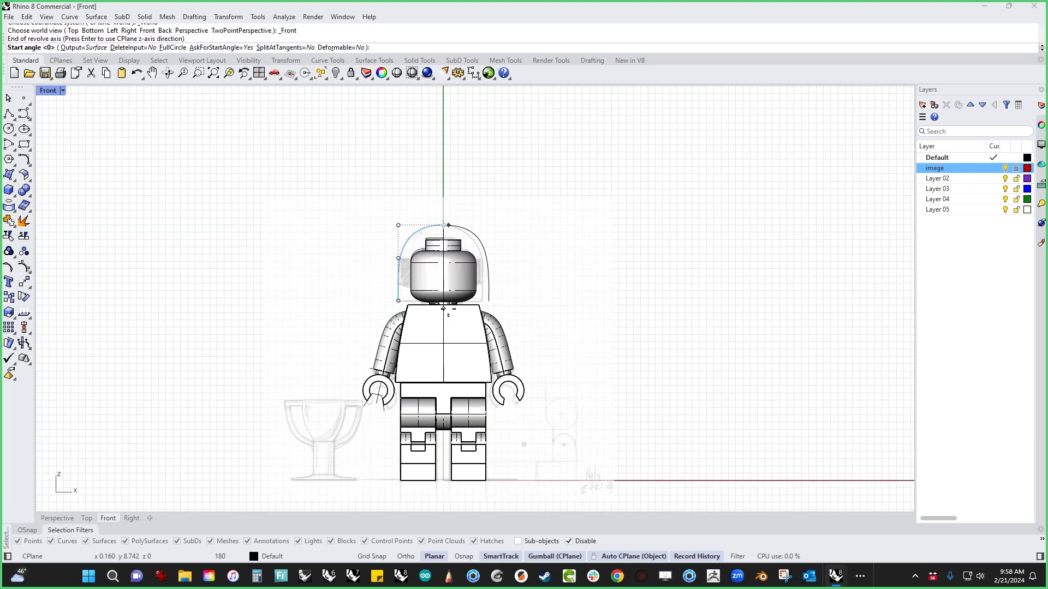
type("f")
key("Return")
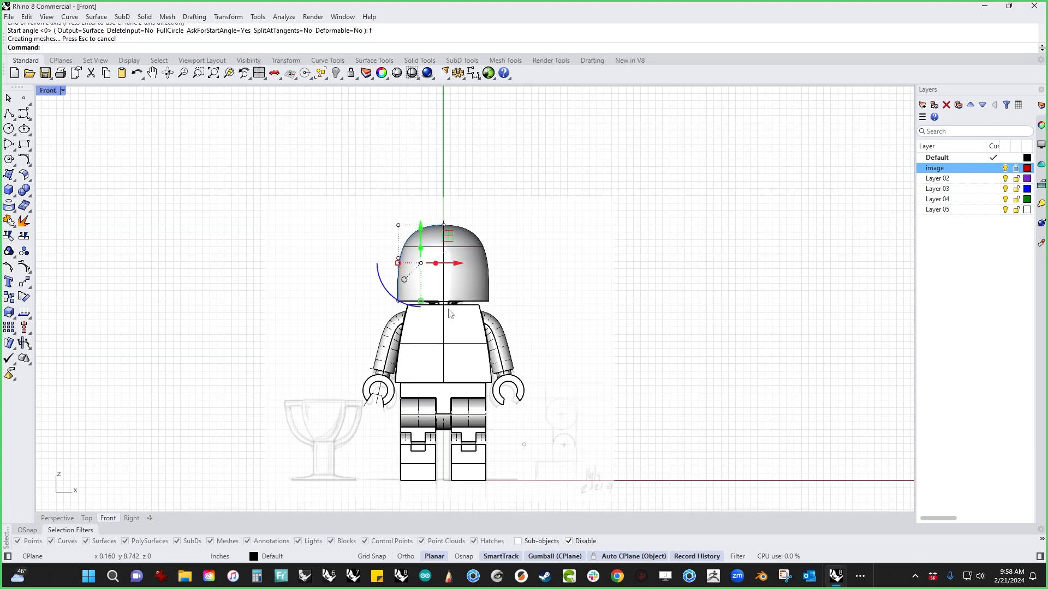
left_click(356, 293)
Cap the open bottom of the revolved helmet surface in the Perspective view to make it a closed solid.
key("ctrl+F4")
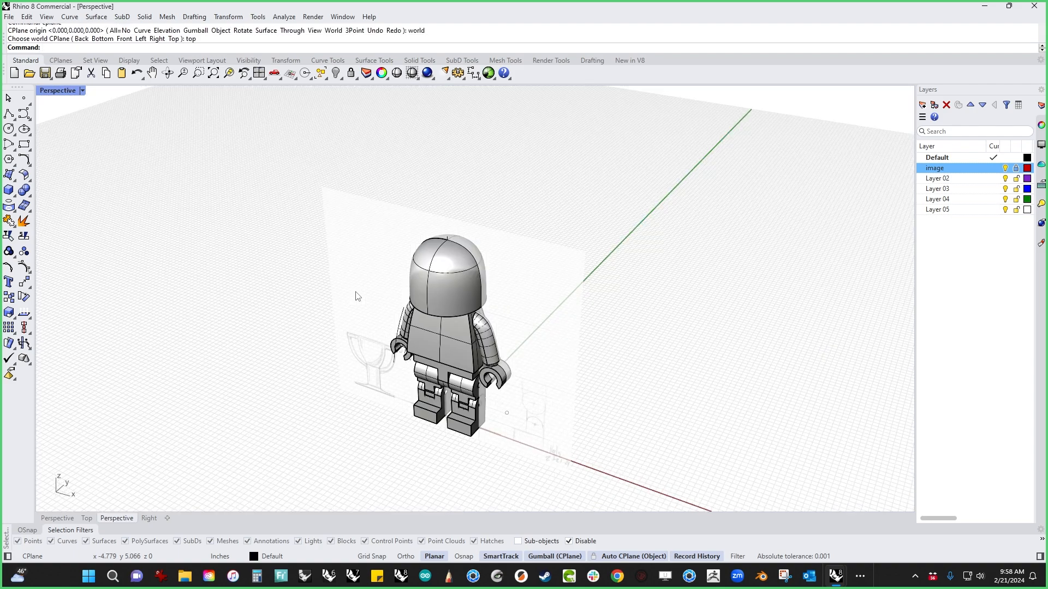
right_click_drag(420, 377, 483, 341)
scroll(494, 322, "up", 9)
right_click_drag(496, 396, 457, 309)
left_click(456, 309)
scroll(454, 311, "up", 5)
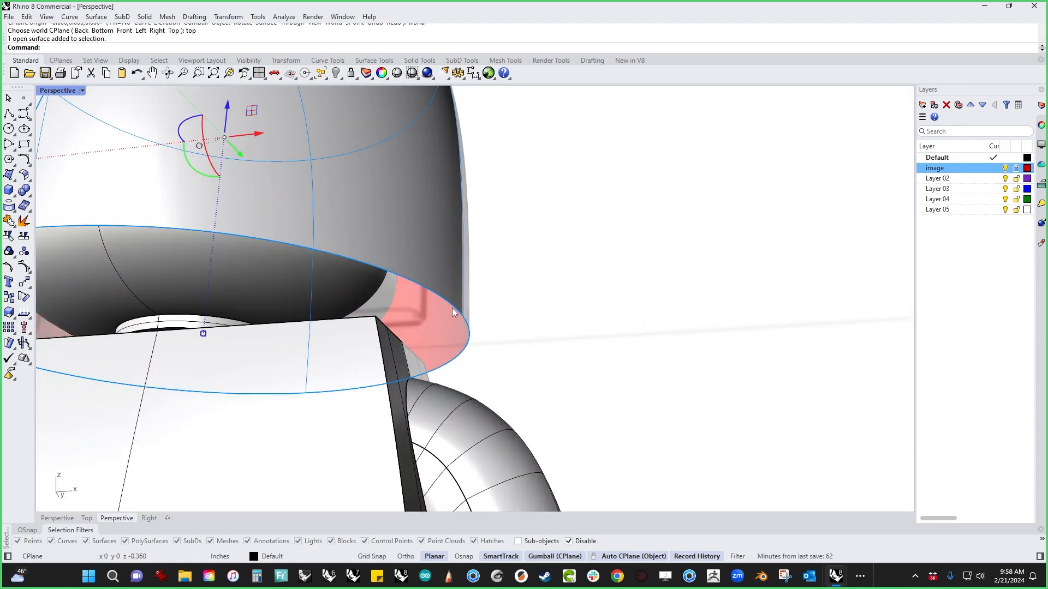
type("Cap")
key("Return")
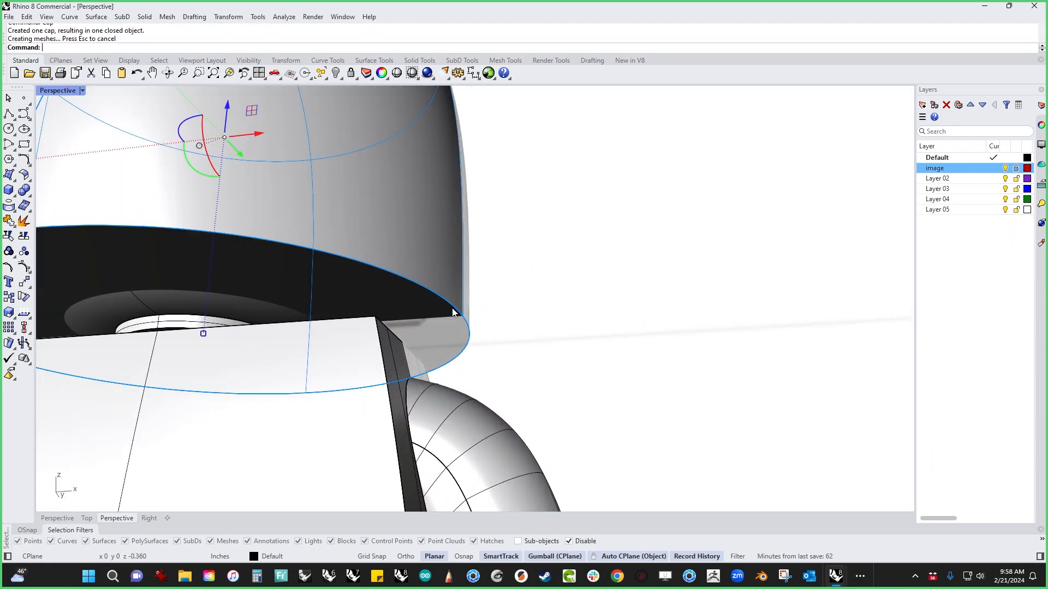
left_click(673, 321)
Isolate the helmet solid by hiding all the other minifigure parts and curves.
scroll(673, 321, "down", 6)
right_click_drag(659, 330, 639, 361, "shift")
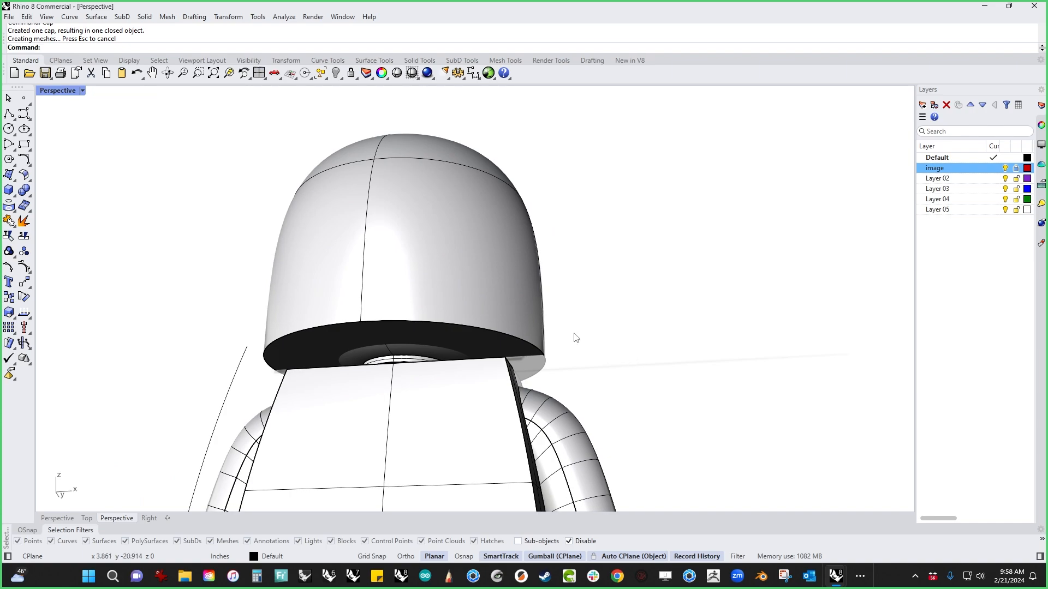
left_click(539, 312)
key("ctrl+shift+h")
left_click(552, 441)
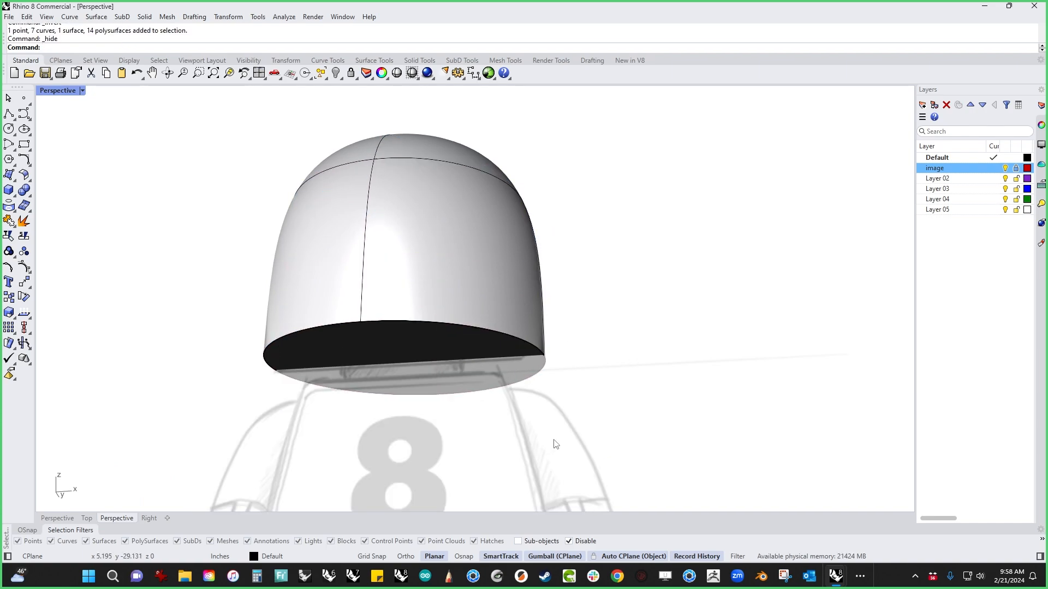
Try to shell the helmet with a thickness of 0.04 inches, removing its flat bottom face, and undo the shell.
right_click_drag(553, 441, 616, 316)
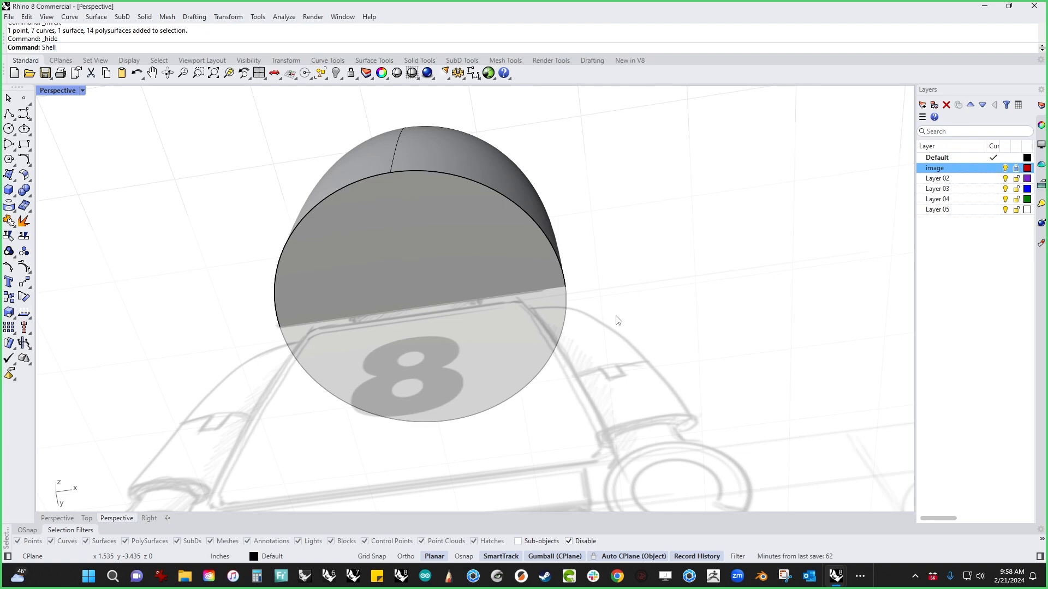
key("Return")
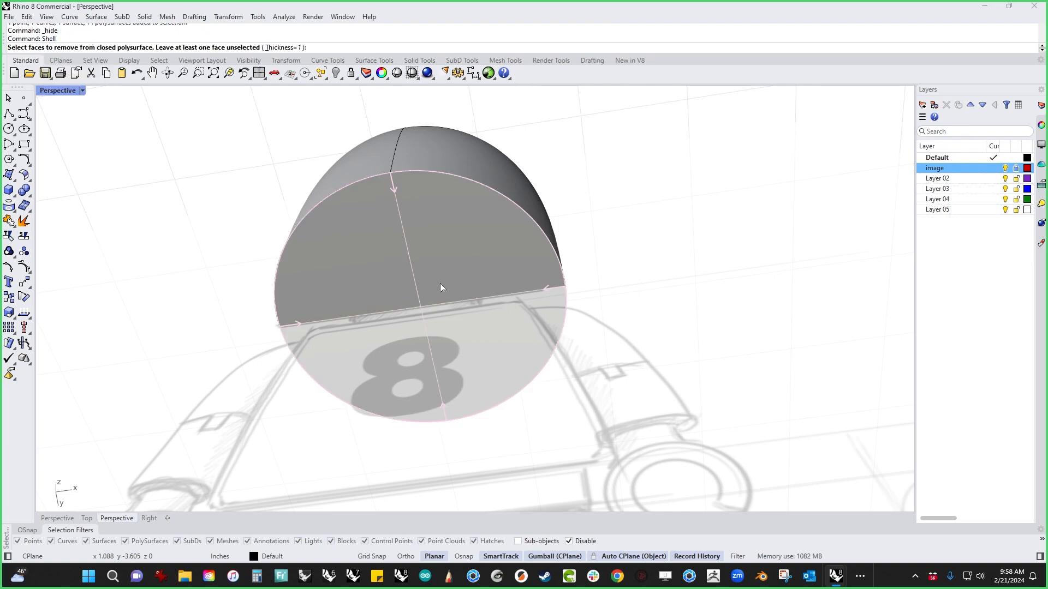
left_click(441, 286)
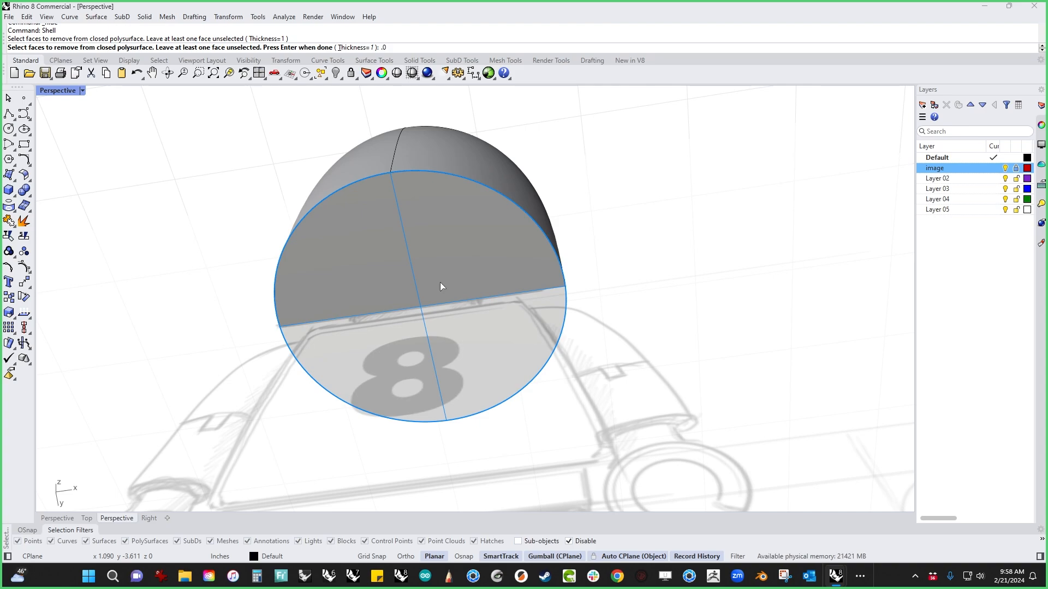
type(".04")
key("Return")
right_click(253, 289)
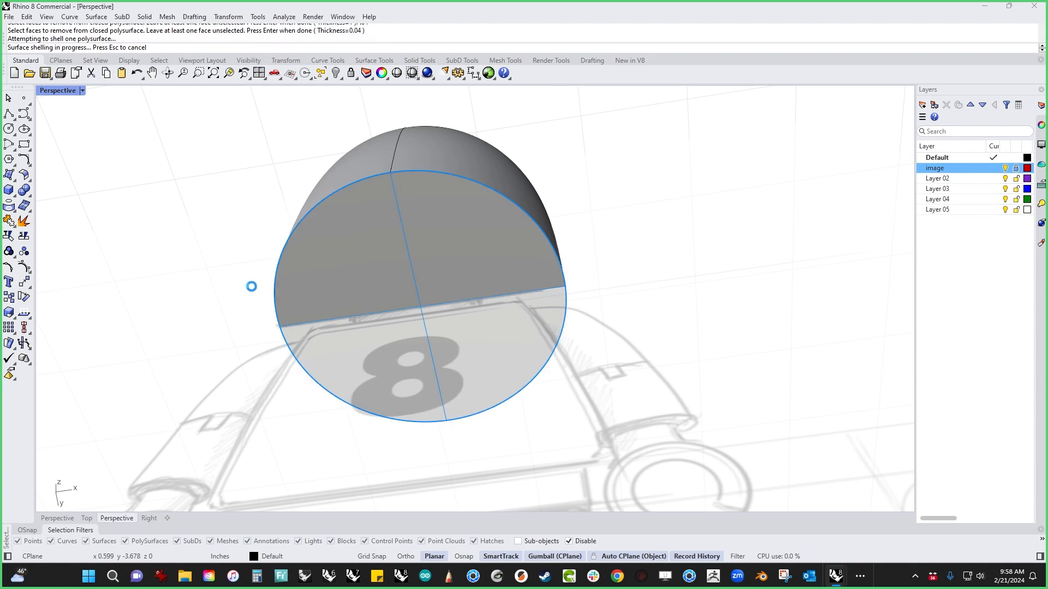
right_click_drag(251, 290, 257, 300)
key("ctrl+z")
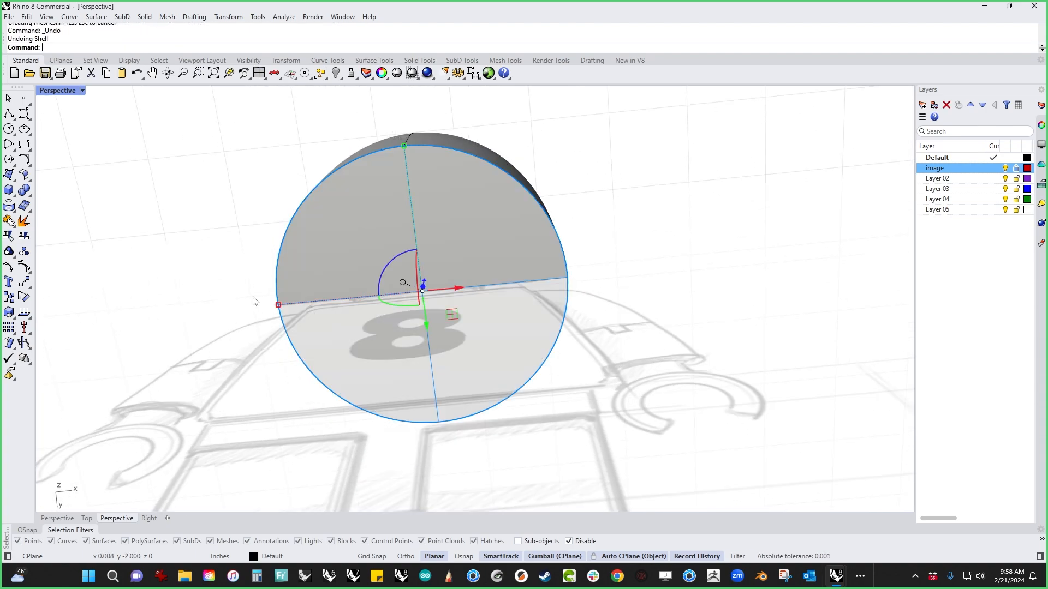
Try to shell the helmet with a thickness of 0.06 inches, removing the bottom face, and undo that attempt.
key("Return")
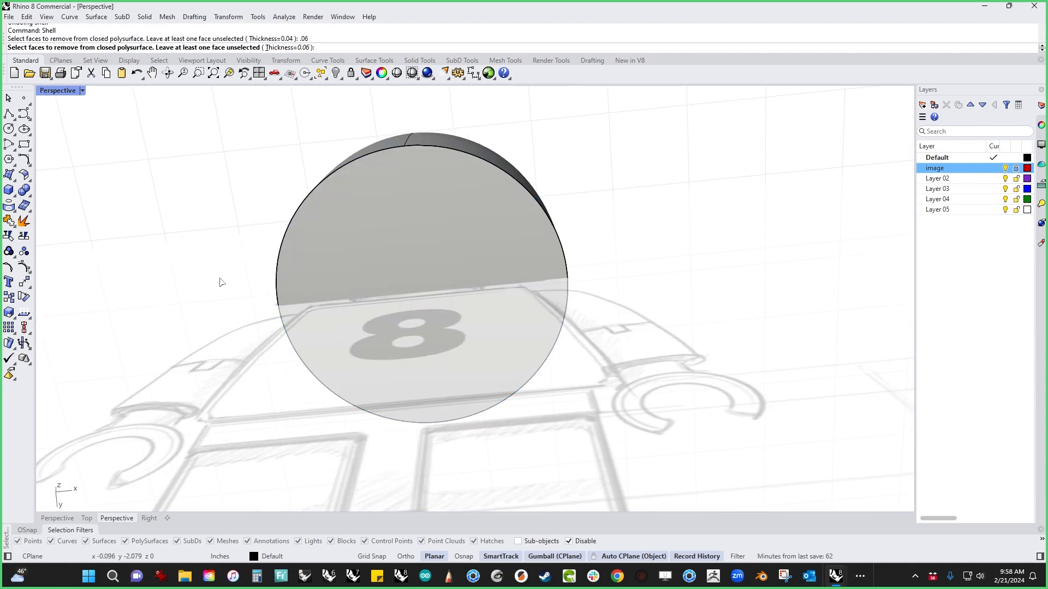
left_click(384, 303)
right_click(385, 304)
right_click_drag(85, 237, 171, 285)
key("ctrl+z")
Shell the helmet with a thickness of 0.07 inches, removing its flat bottom face.
key("Return")
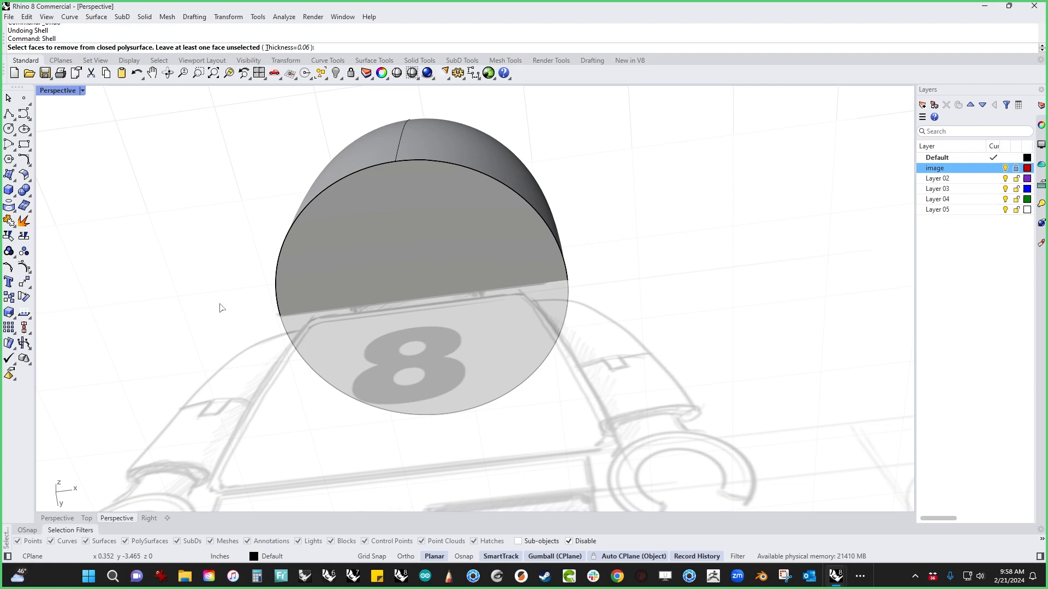
left_click(380, 275)
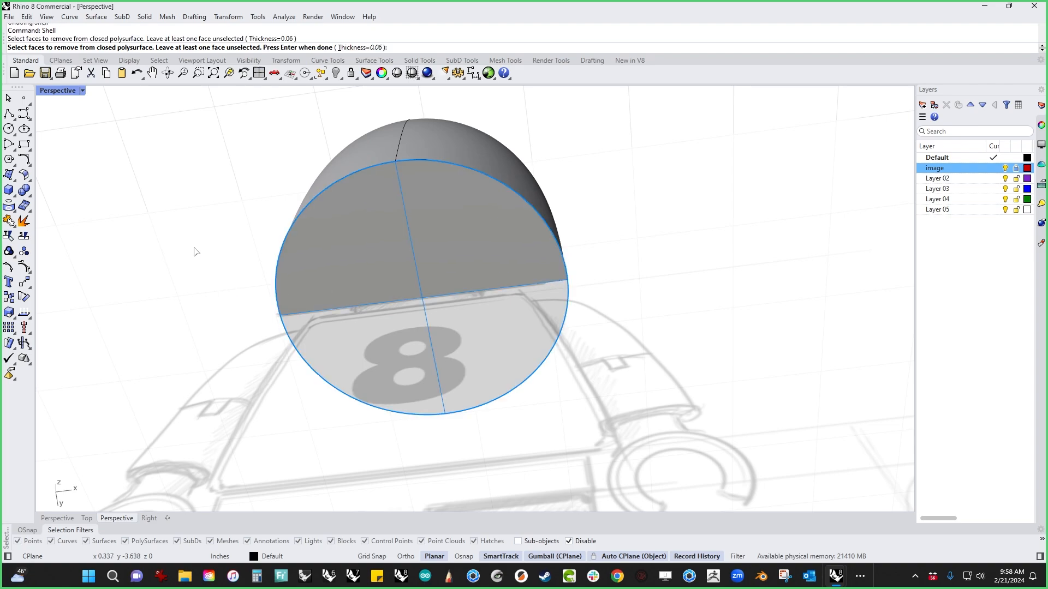
type(".07")
key("Return")
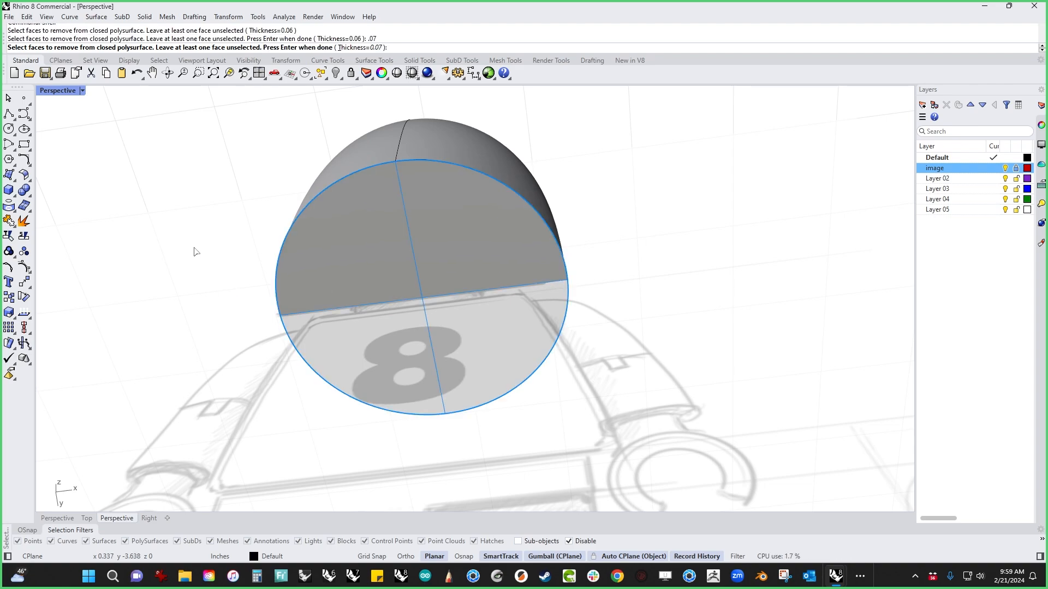
key("Return")
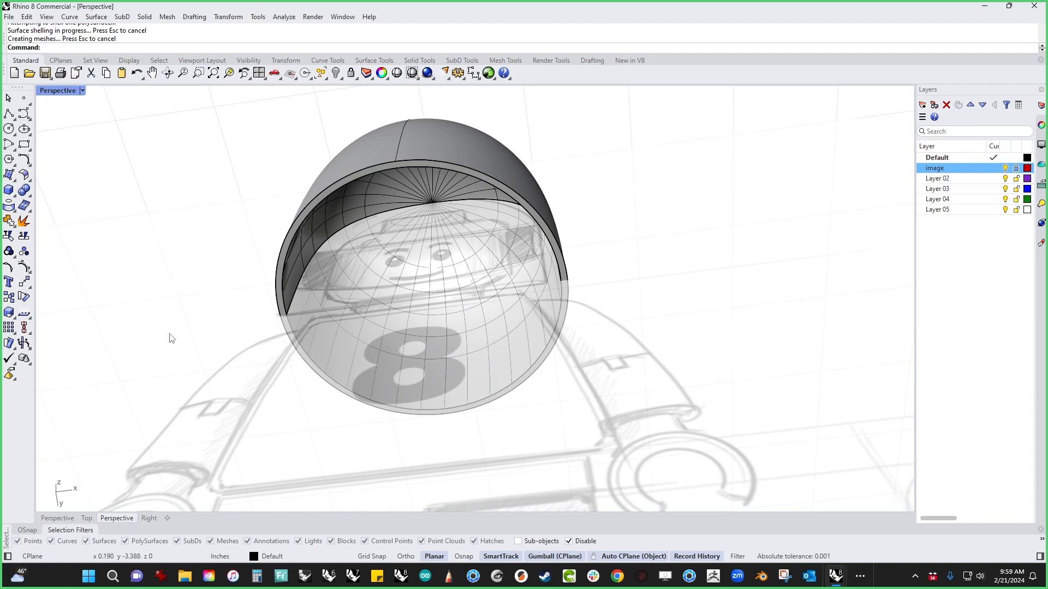
right_click_drag(170, 335, 112, 353)
scroll(553, 312, "up", 6)
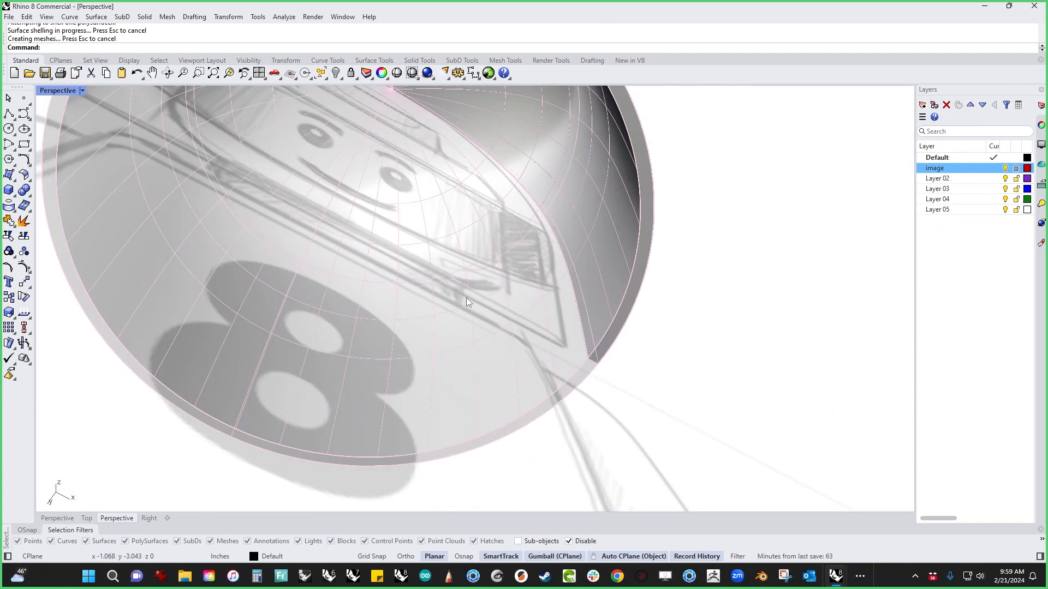
scroll(424, 292, "down", 6)
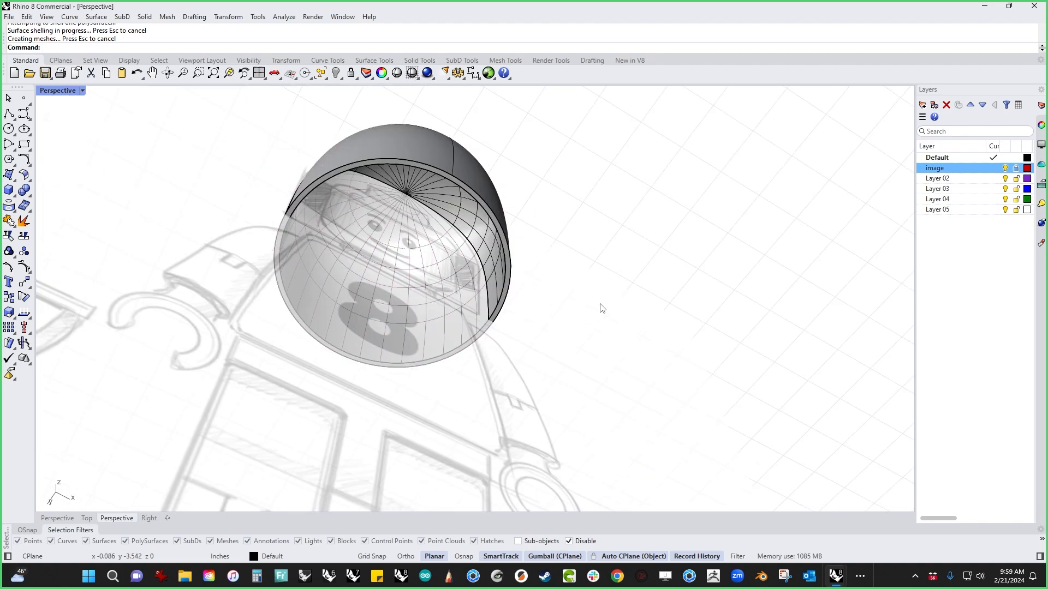
right_click_drag(601, 304, 582, 418)
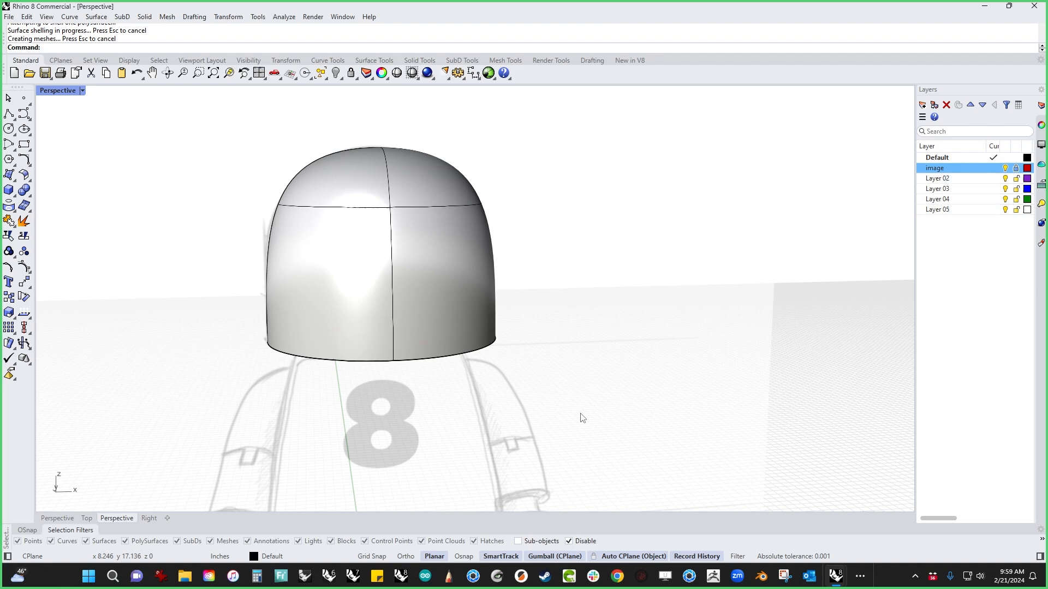
Extract one half of the shelled helmet's inner surface as a separate surface.
right_click_drag(582, 418, 592, 376)
left_click(382, 299)
key("Escape")
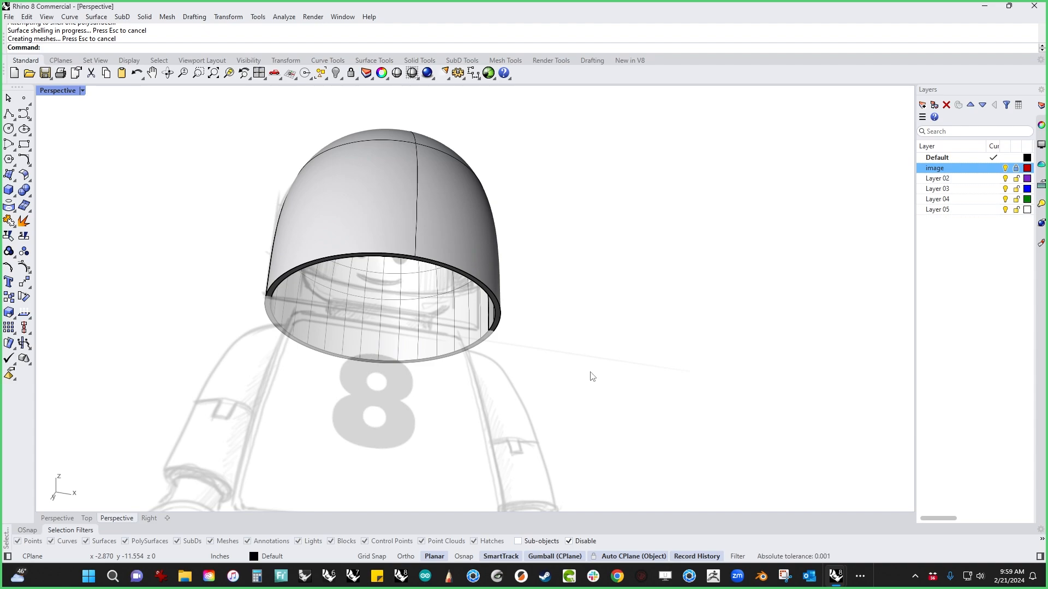
right_click_drag(593, 376, 589, 401)
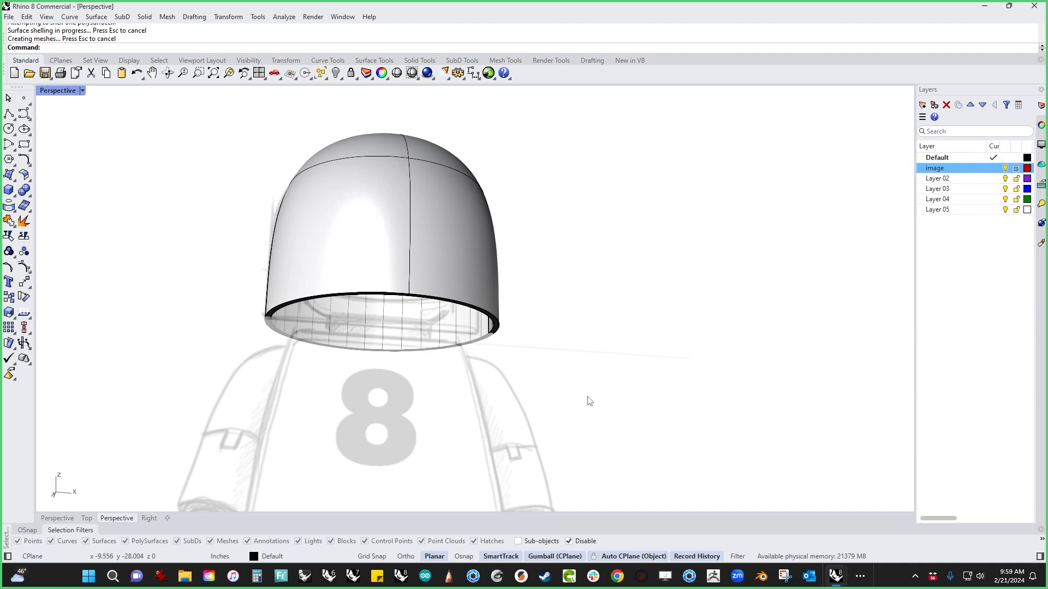
scroll(589, 401, "up", 10)
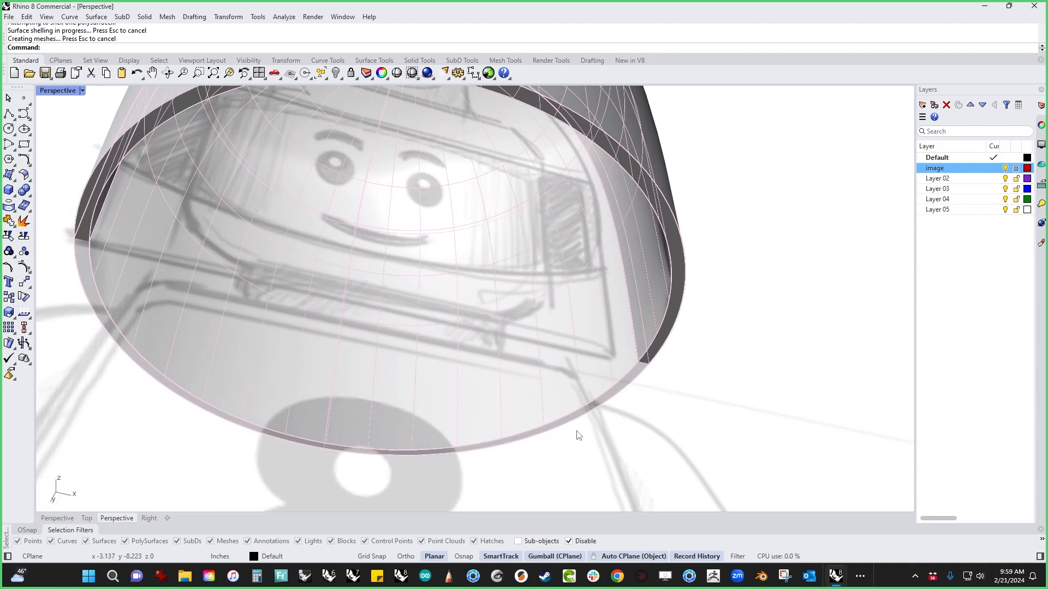
right_click_drag(579, 436, 526, 418)
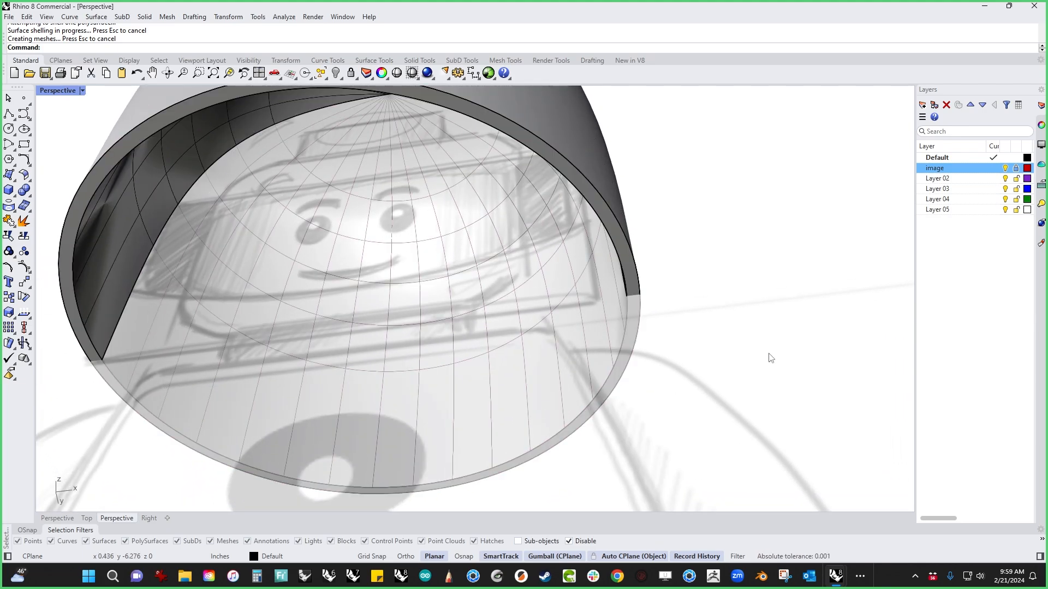
middle_click(740, 367)
left_click(704, 329)
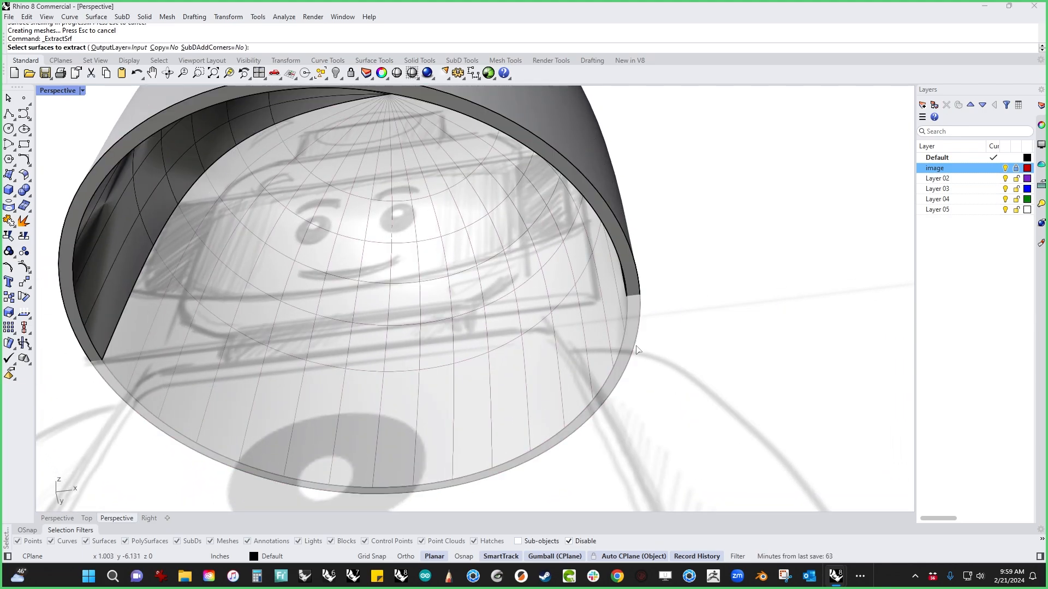
left_click(568, 352)
right_click(715, 339)
left_click(715, 343)
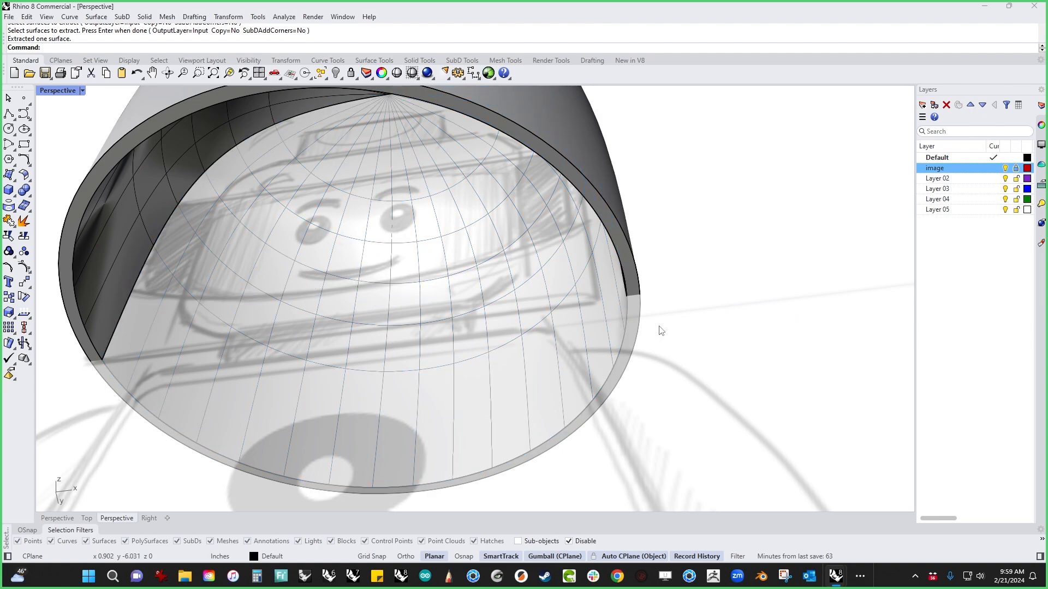
Extract the flat ring face around the helmet's bottom opening and delete it.
scroll(661, 330, "up", 4)
left_click(593, 323)
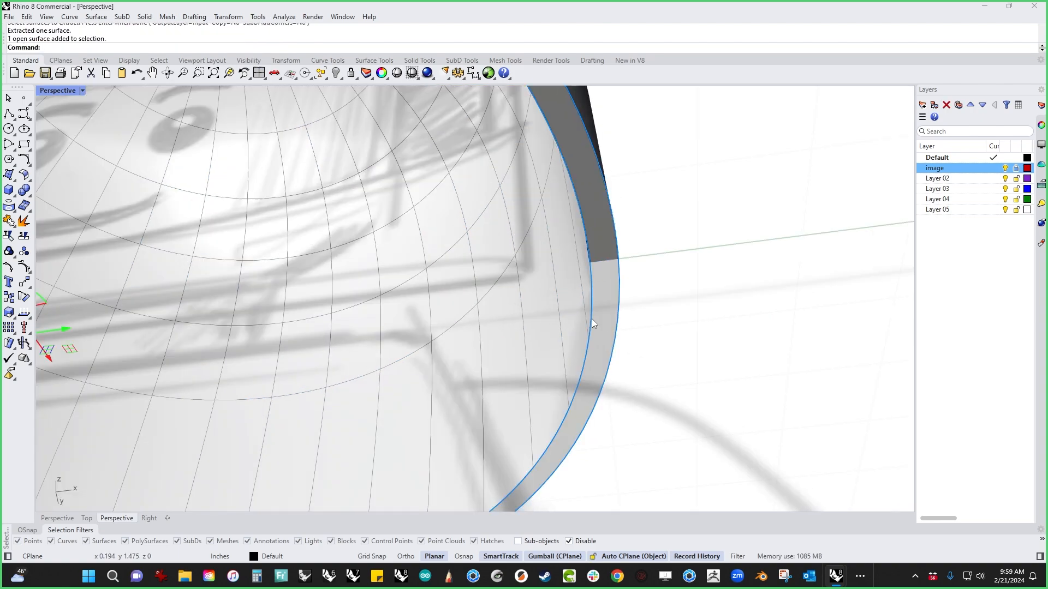
scroll(608, 317, "down", 6)
left_click(657, 310)
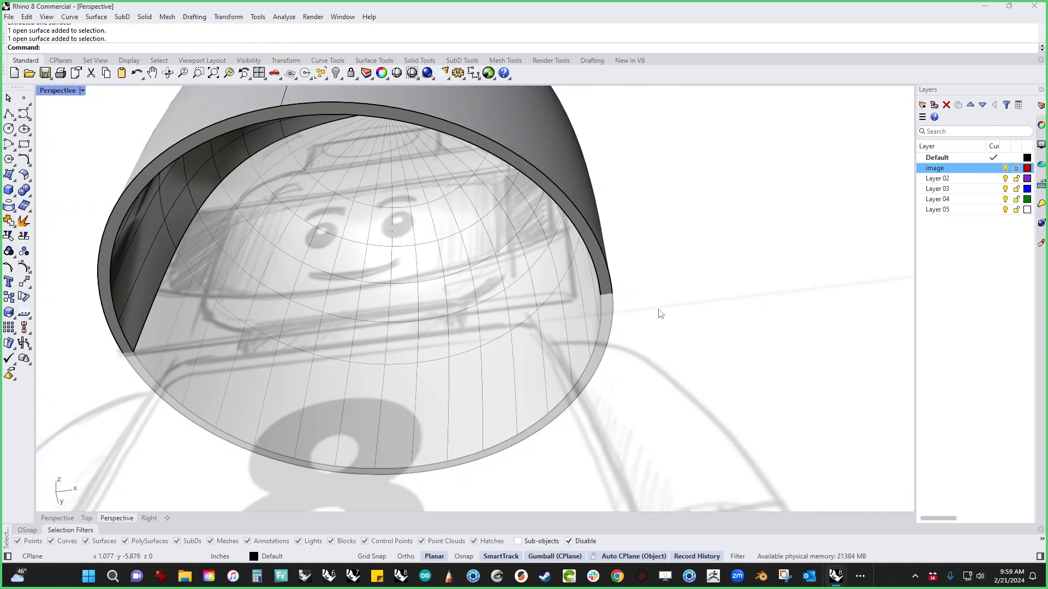
middle_click(658, 310)
left_click(639, 281)
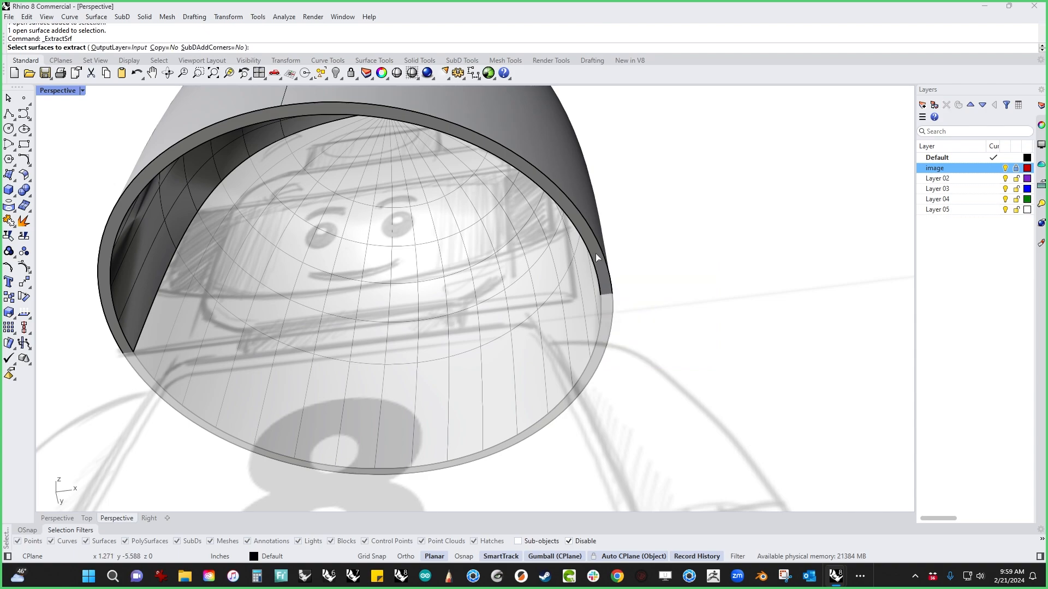
left_click(595, 260)
key("Return")
key("Delete")
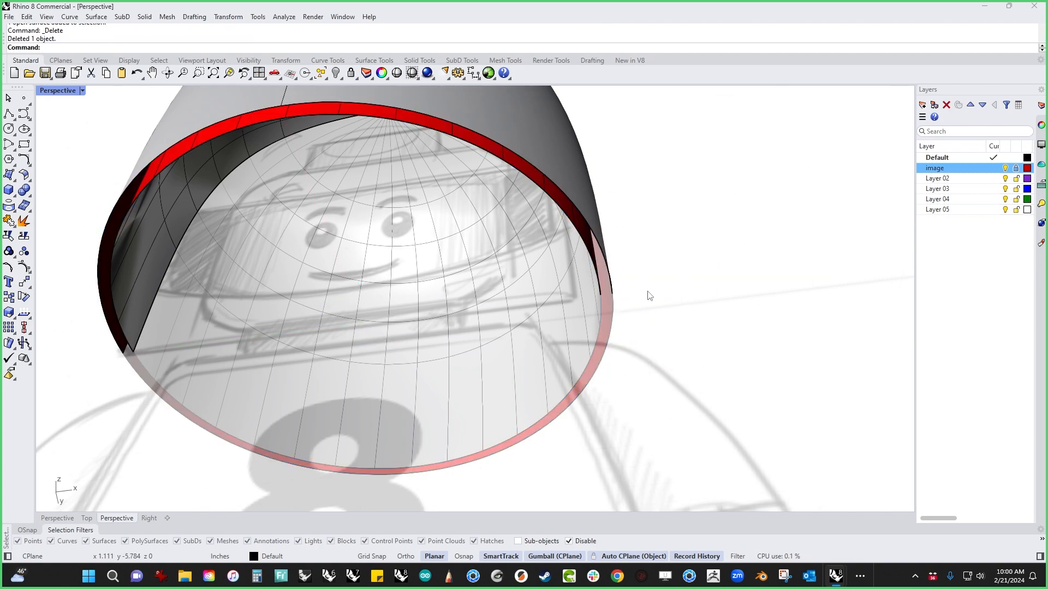
Duplicate the helmet's outer dome surface in place and scale the copy down slightly to form a new inner wall.
left_click(590, 210)
key("ctrl+c")
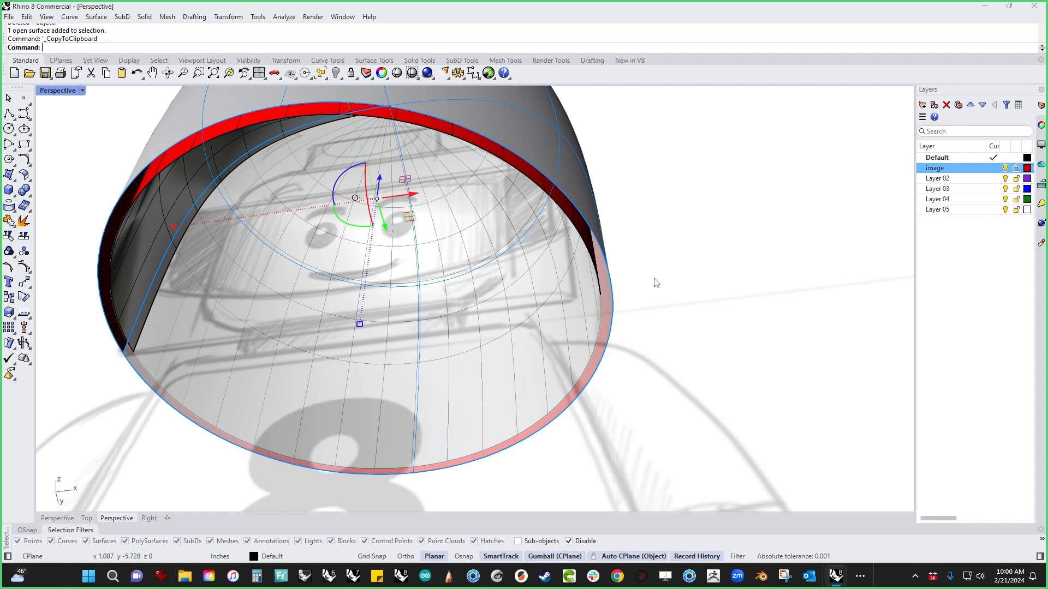
key("ctrl+v")
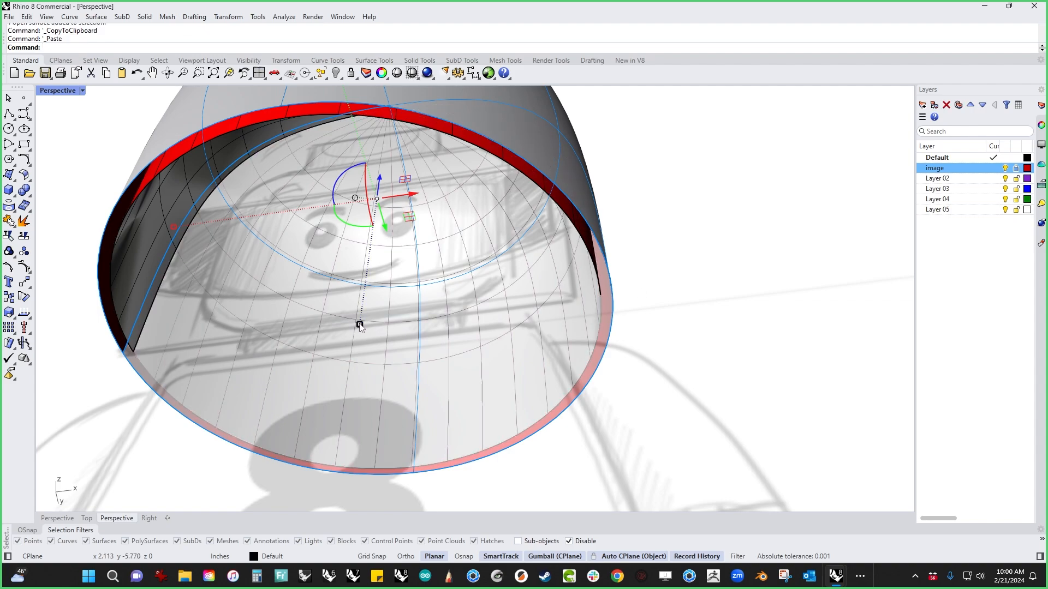
mouse_move(359, 326)
left_mouse_down()
mouse_move(361, 312)
mouse_move(371, 320)
left_mouse_up()
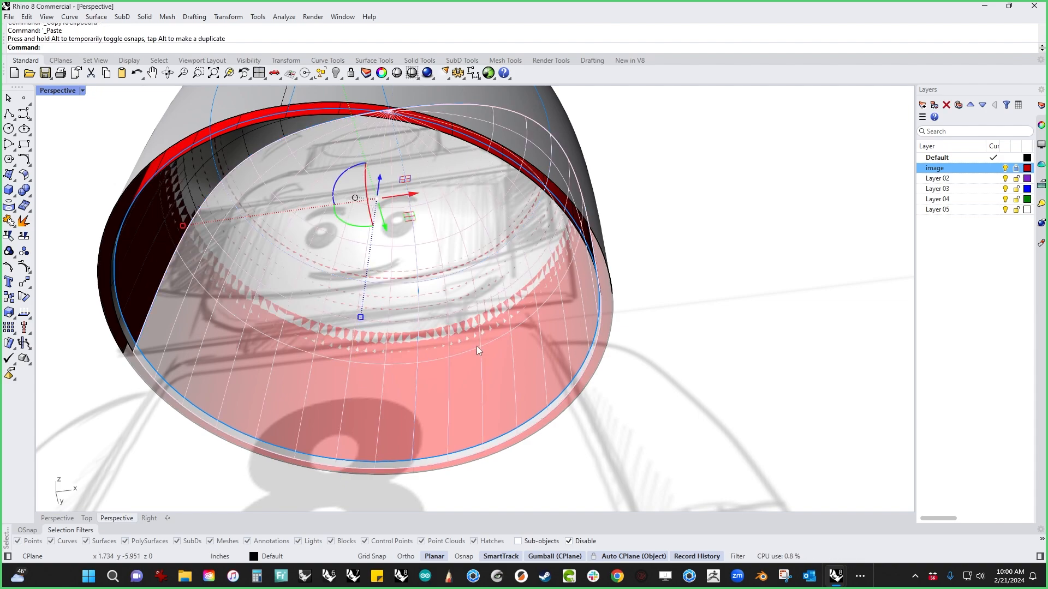
left_click(703, 360)
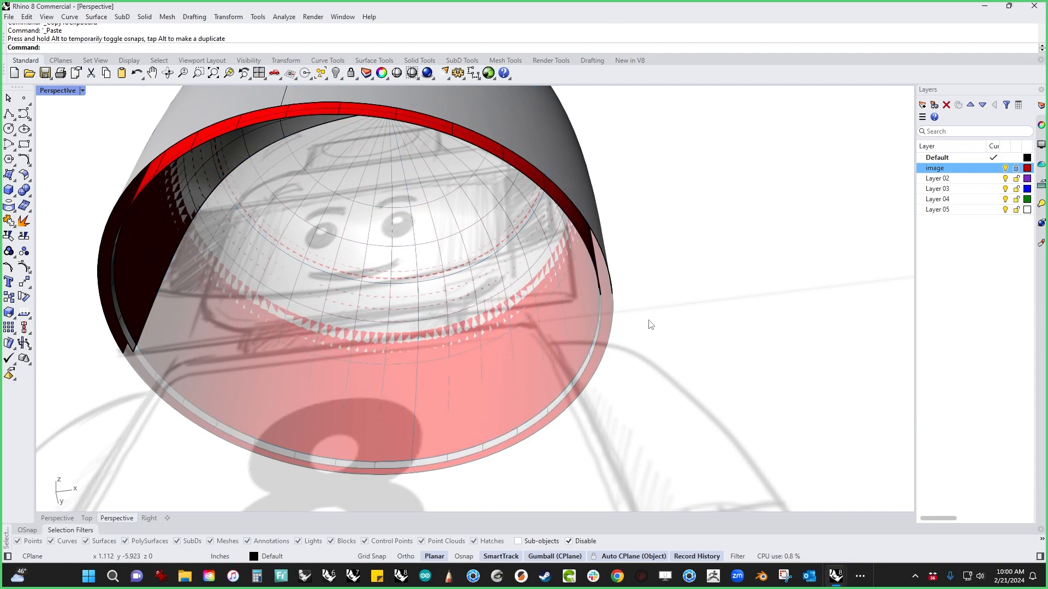
left_click(562, 210)
key("Delete")
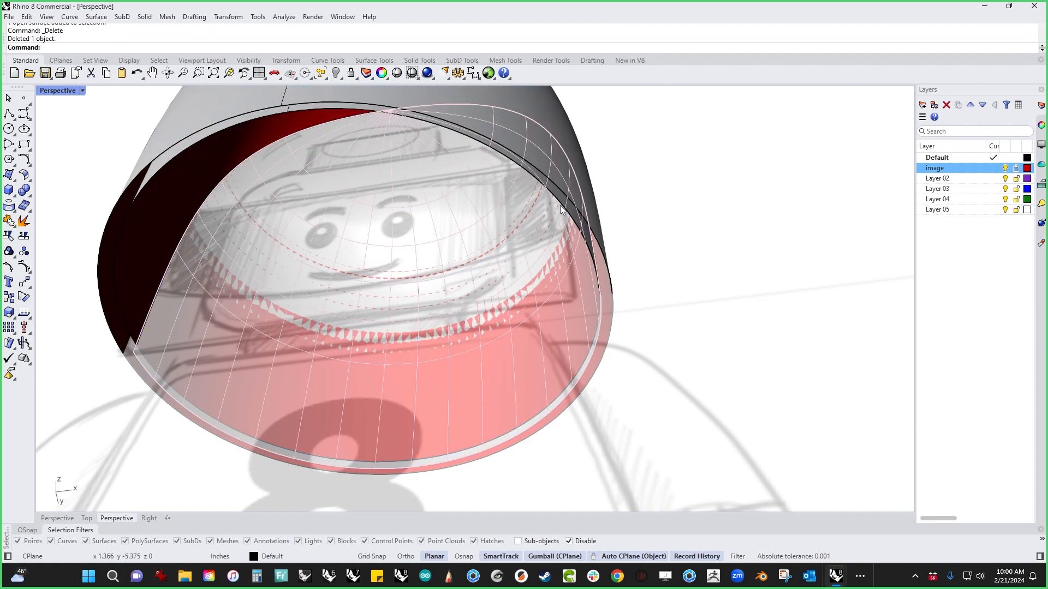
key("ctrl+z")
Delete both halves of the old shelled inner surface, keeping the outer dome and its scaled copy.
right_click_drag(489, 273, 463, 253)
left_click(749, 202)
left_click(394, 178)
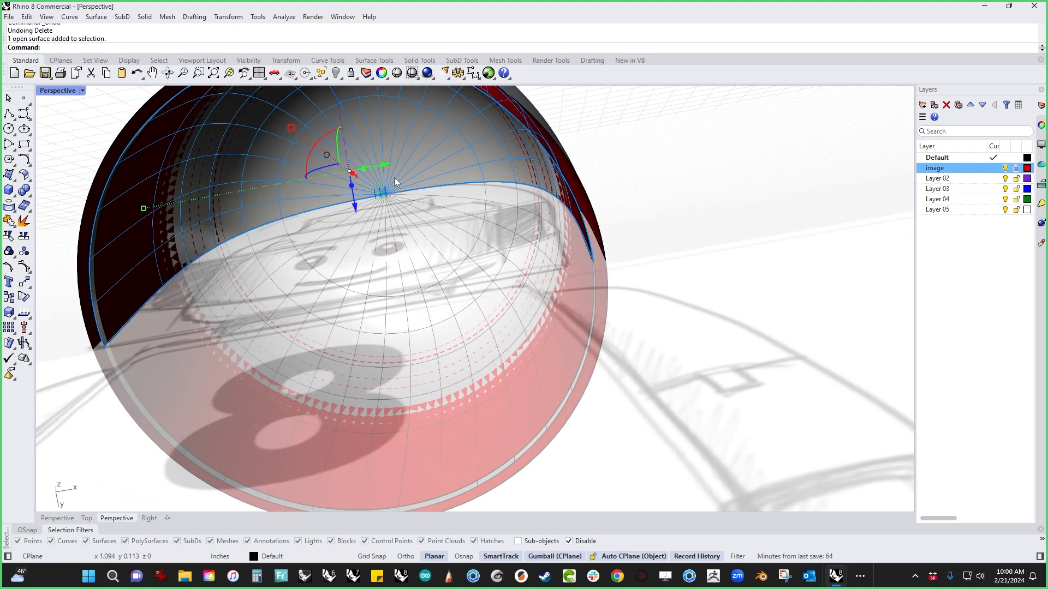
key("Delete")
scroll(378, 270, "down", 5)
right_click_drag(378, 273, 630, 391)
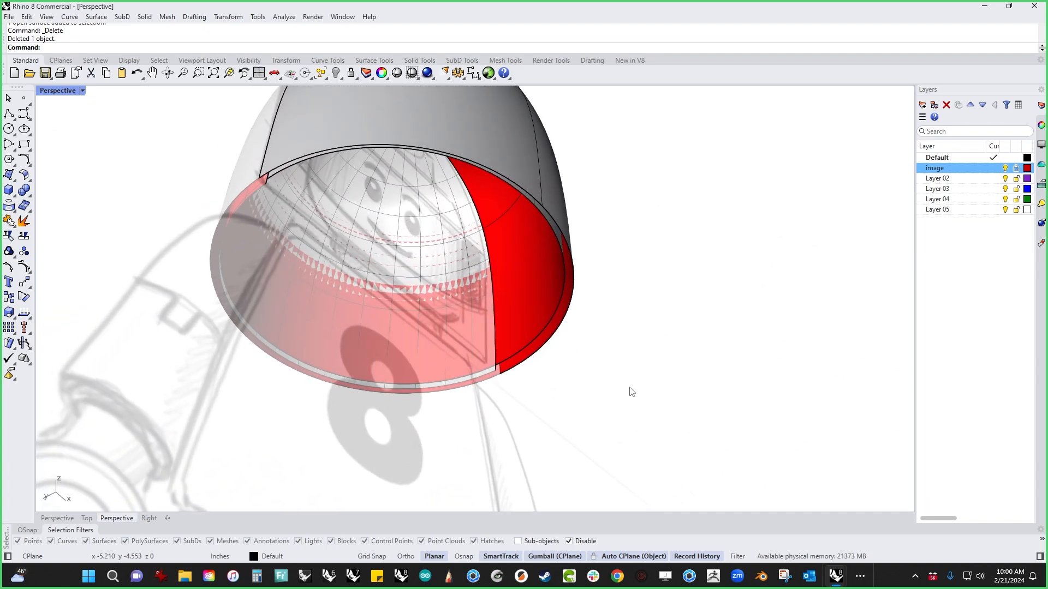
left_click(479, 380)
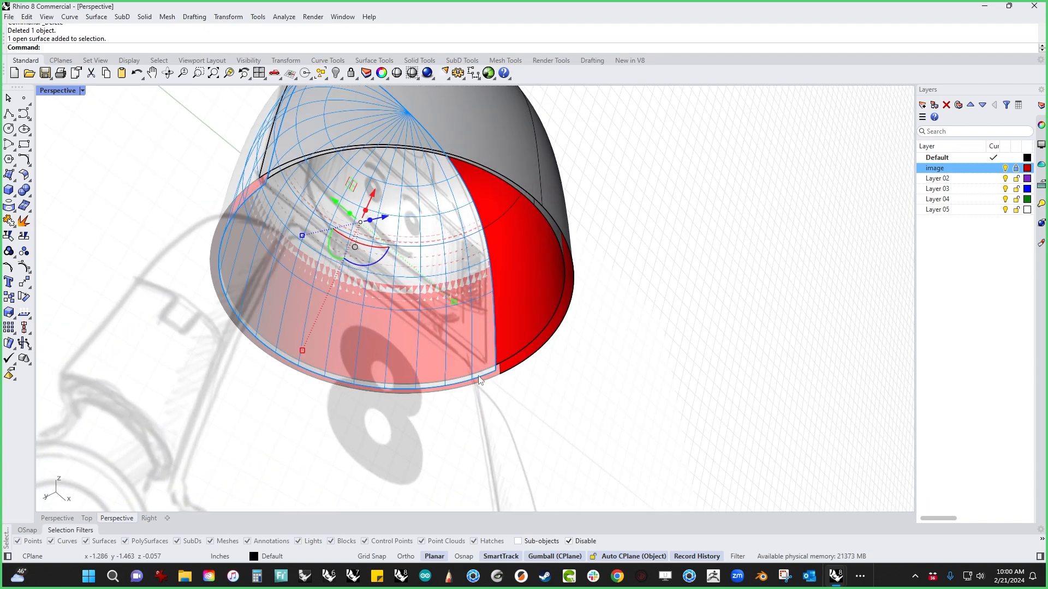
key("Delete")
Try to move only the inner dome's bottom edge down to the outer dome's rim, and undo the move.
right_click_drag(478, 375, 480, 410)
scroll(220, 394, "up", 4)
left_click(220, 394)
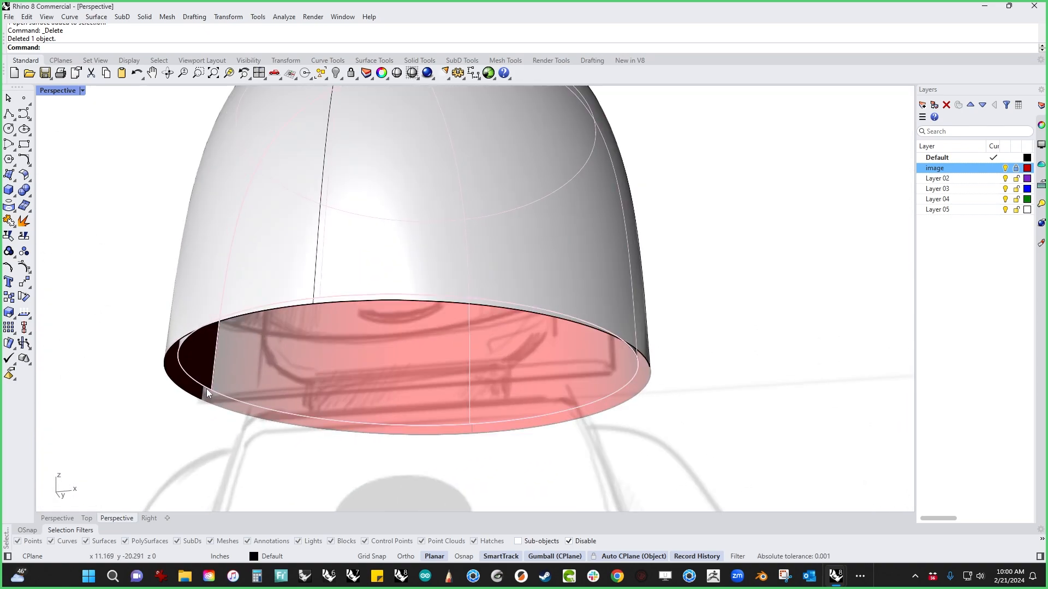
left_click(207, 392, "ctrl+shift")
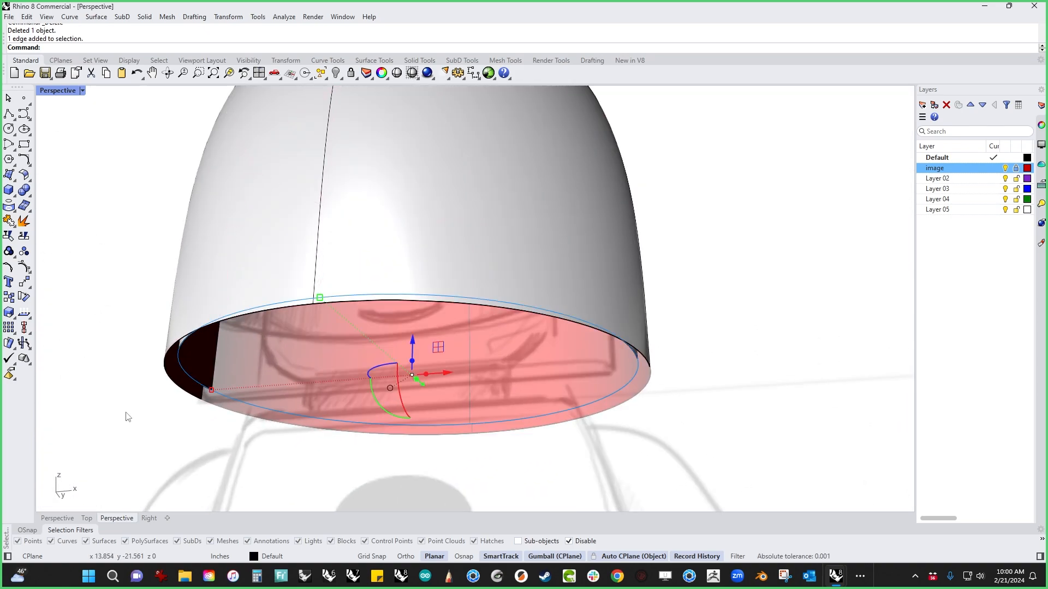
left_click_drag(412, 375, 204, 402)
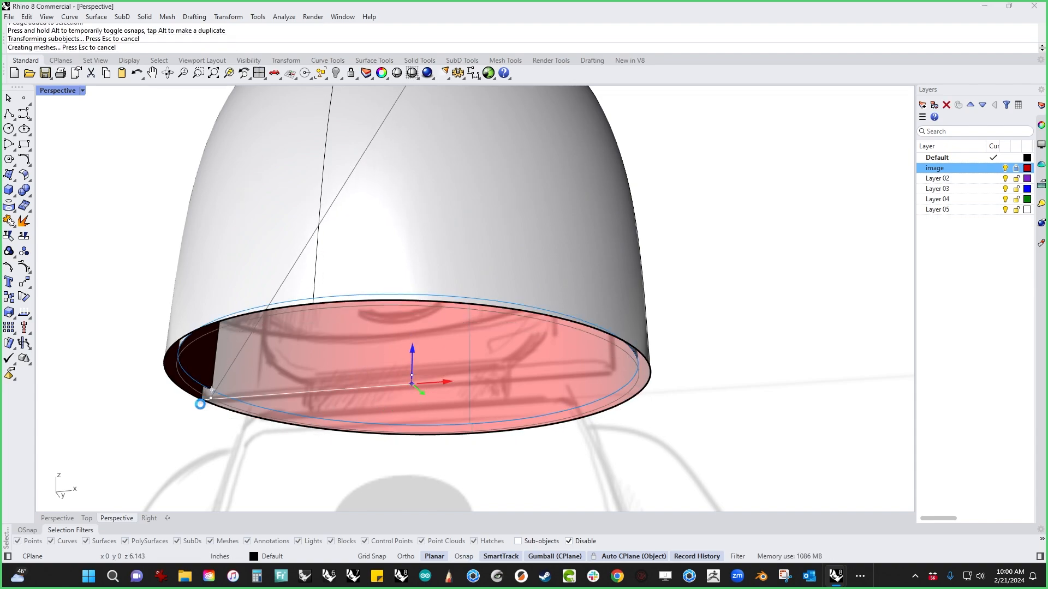
right_click_drag(165, 394, 185, 328)
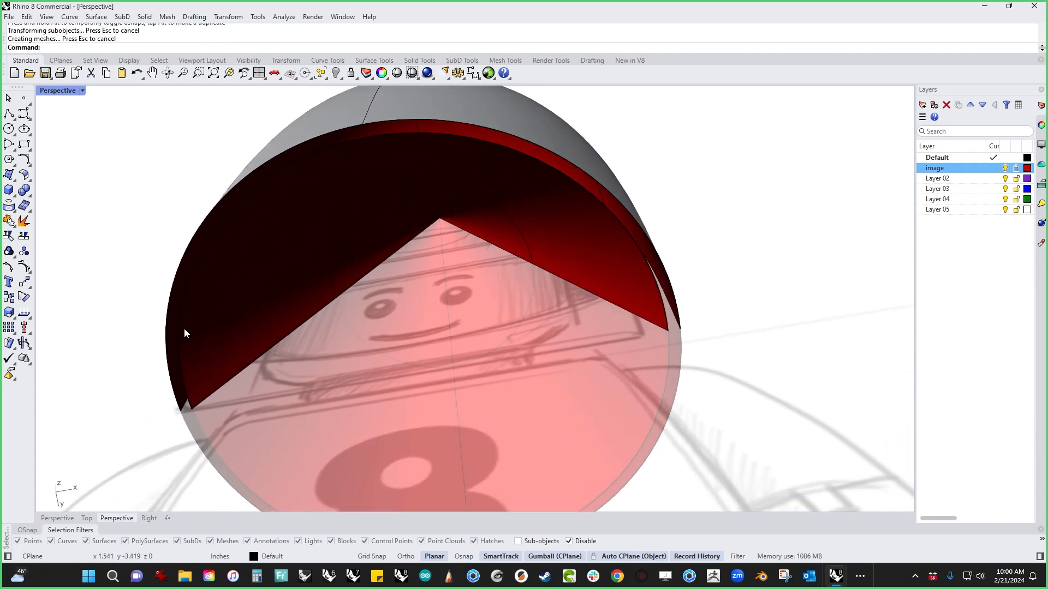
right_click_drag(420, 319, 421, 338)
scroll(424, 295, "down", 6)
right_click_drag(423, 296, 455, 363)
key("ctrl+z")
Move the whole inner dome surface down so its bottom edge is level with the outer dome's bottom edge.
scroll(565, 338, "up", 8)
scroll(638, 322, "down", 6)
left_click(607, 355)
right_click_drag(604, 357, 576, 390)
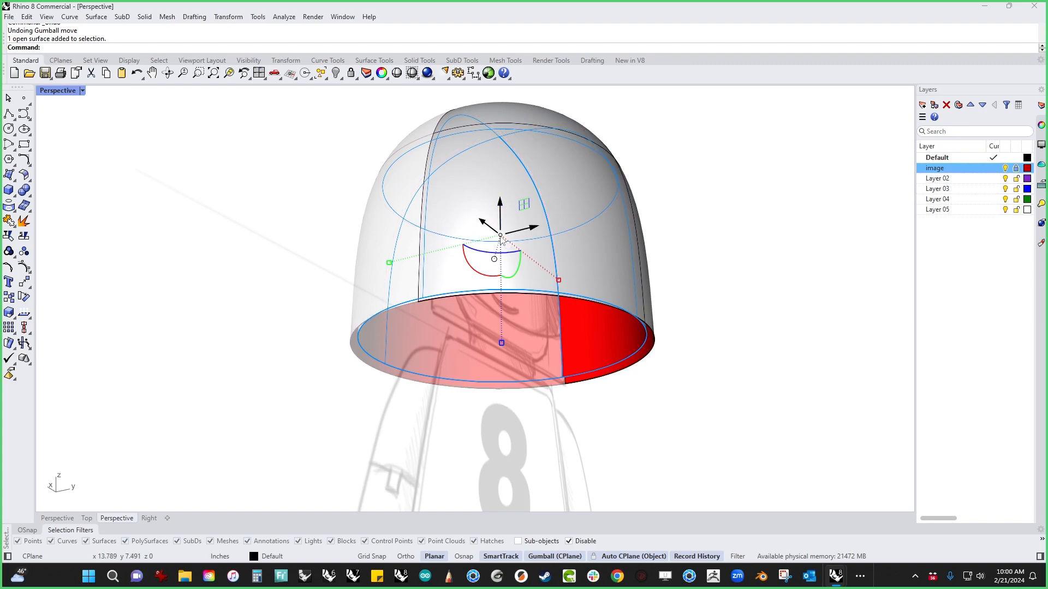
left_click(500, 237, "ctrl")
mouse_move(557, 380)
left_mouse_down("ctrl")
mouse_move(561, 345)
mouse_move(566, 383)
left_mouse_up("ctrl")
key("ctrl+v")
left_click(578, 363)
left_click(695, 381)
right_click_drag(695, 381, 558, 224)
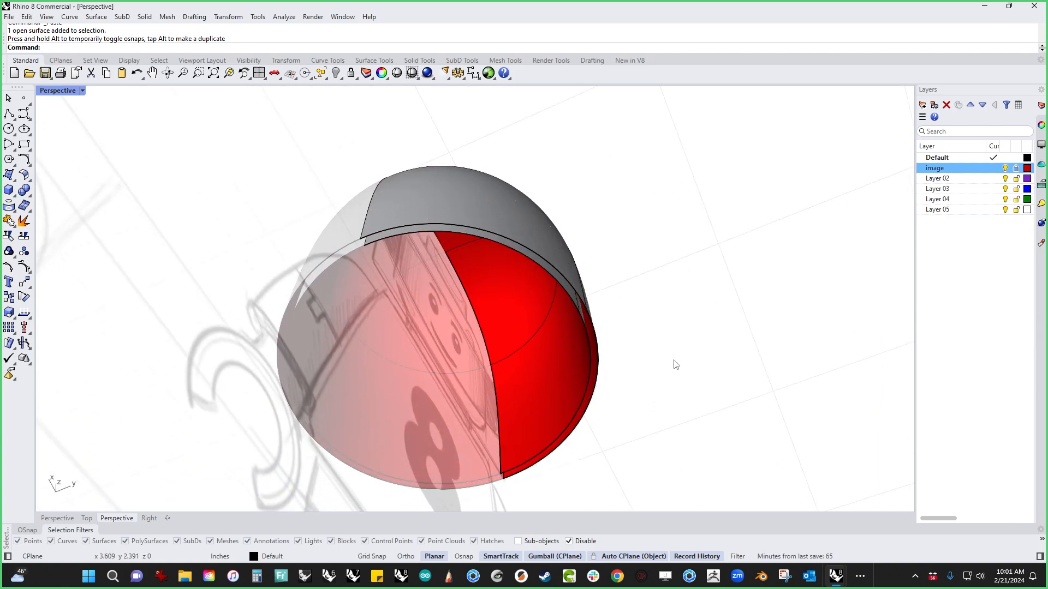
Loft a flat rim surface between the bottom edges of the inner and outer domes and join the helmet surfaces.
middle_click(656, 358)
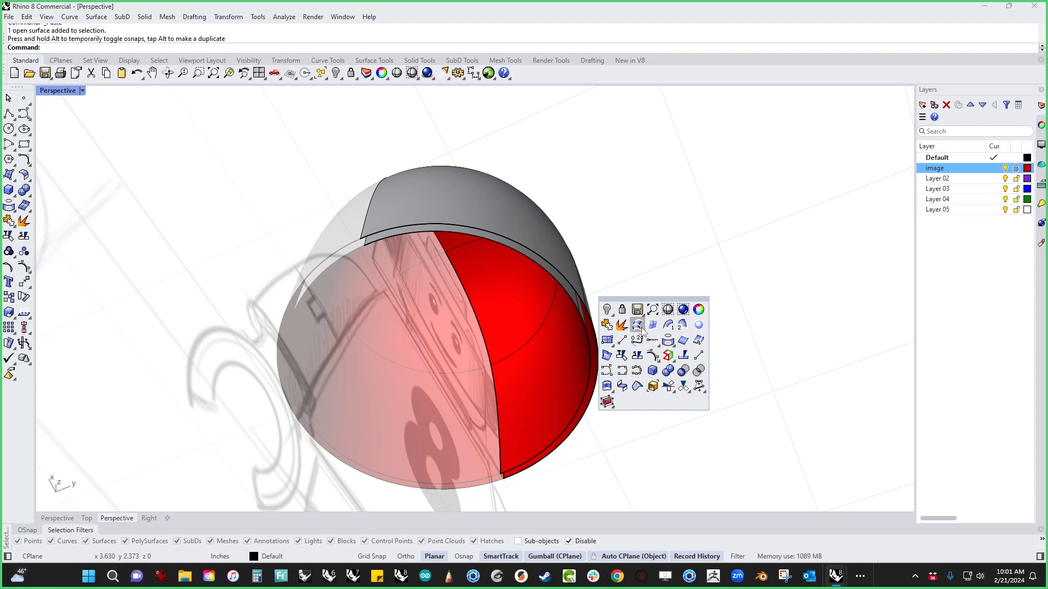
left_click(668, 339)
left_click(583, 327)
left_click(590, 324)
key("Return")
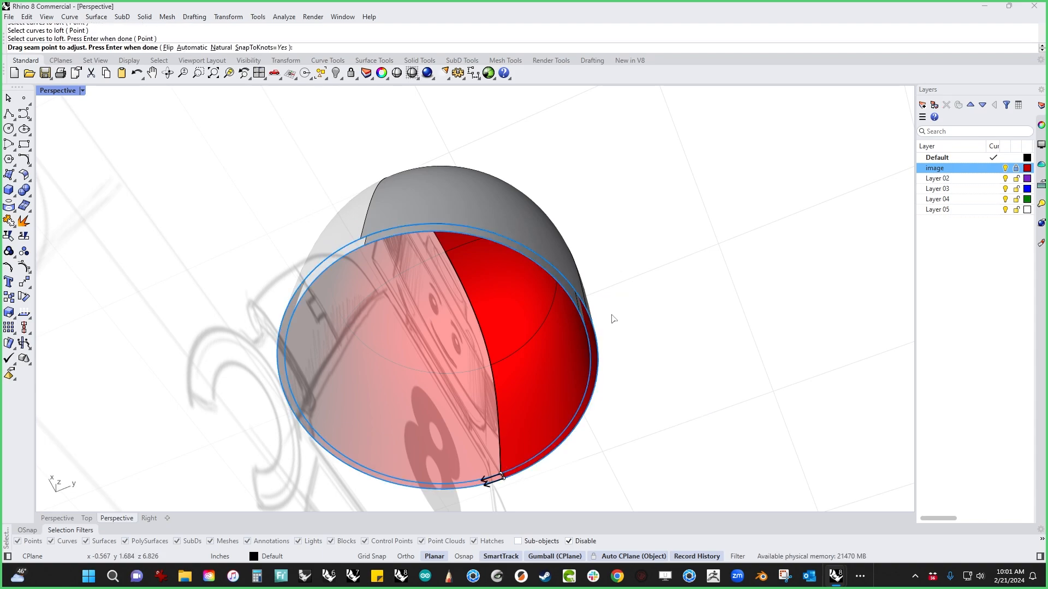
key("Return")
left_click(716, 339)
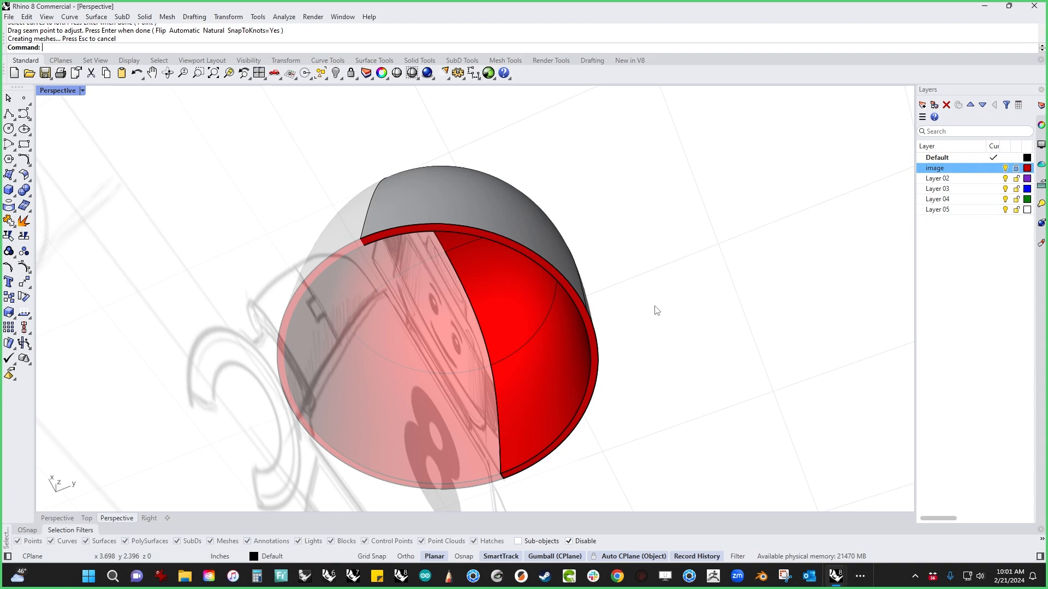
key("ctrl+j")
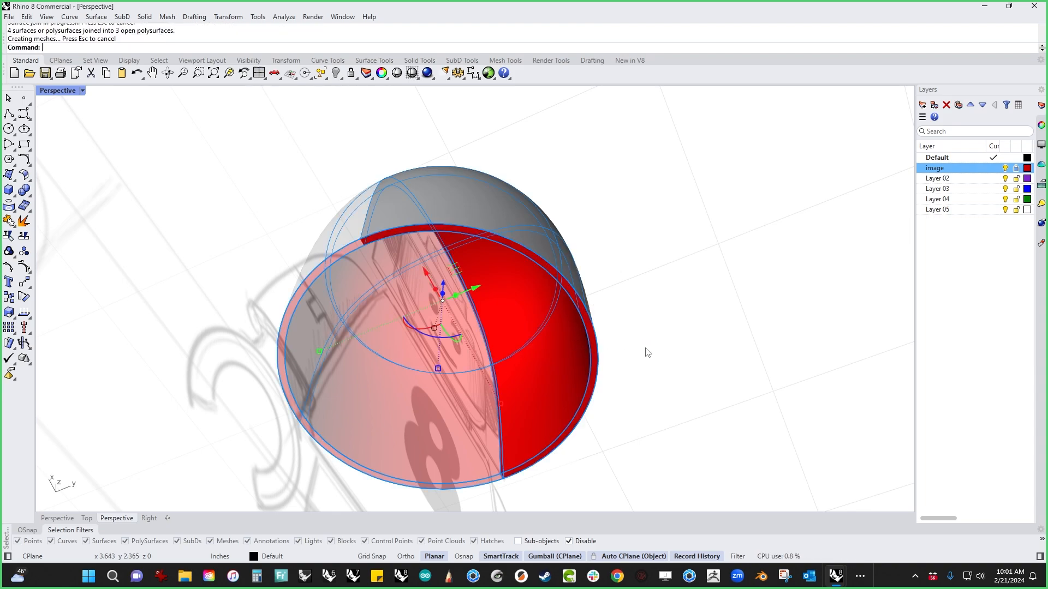
Flip the direction of the joined inner dome and rim, and join them with the outer dome into one closed polysurface.
left_click(645, 348)
right_click_drag(645, 348, 581, 356)
scroll(566, 346, "up", 4)
left_click(565, 344)
left_click(604, 333, "shift")
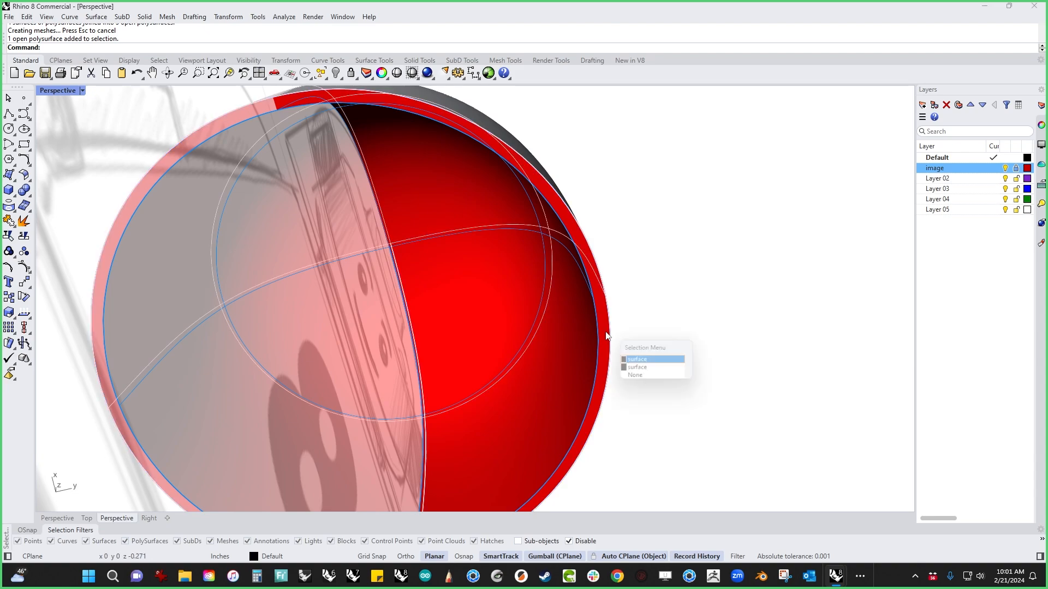
left_click(662, 359)
mouse_move(657, 302)
right_mouse_down()
mouse_move(659, 284)
mouse_move(655, 296)
right_mouse_up()
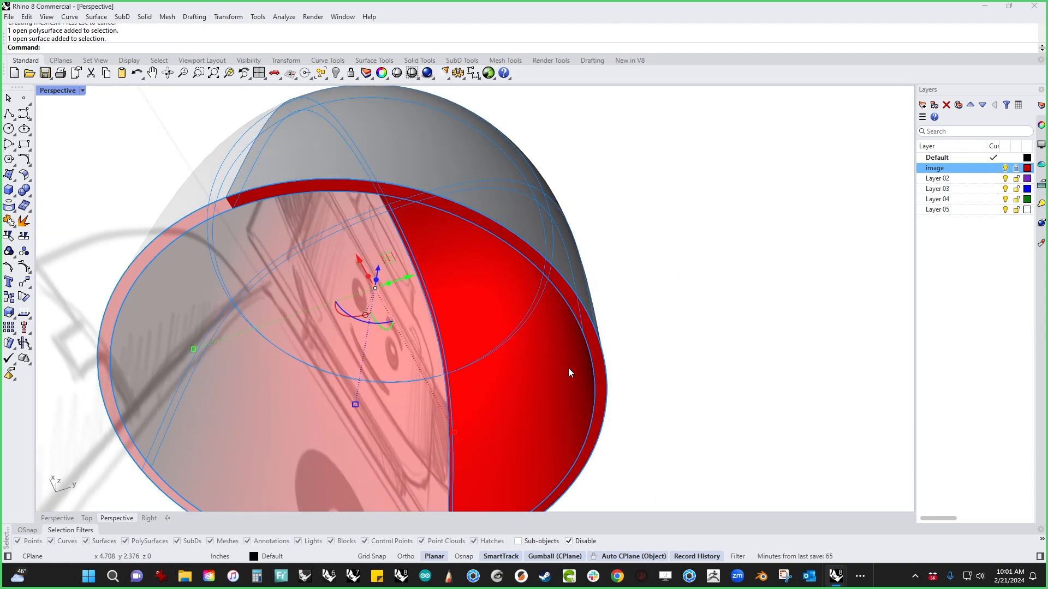
left_click(550, 377)
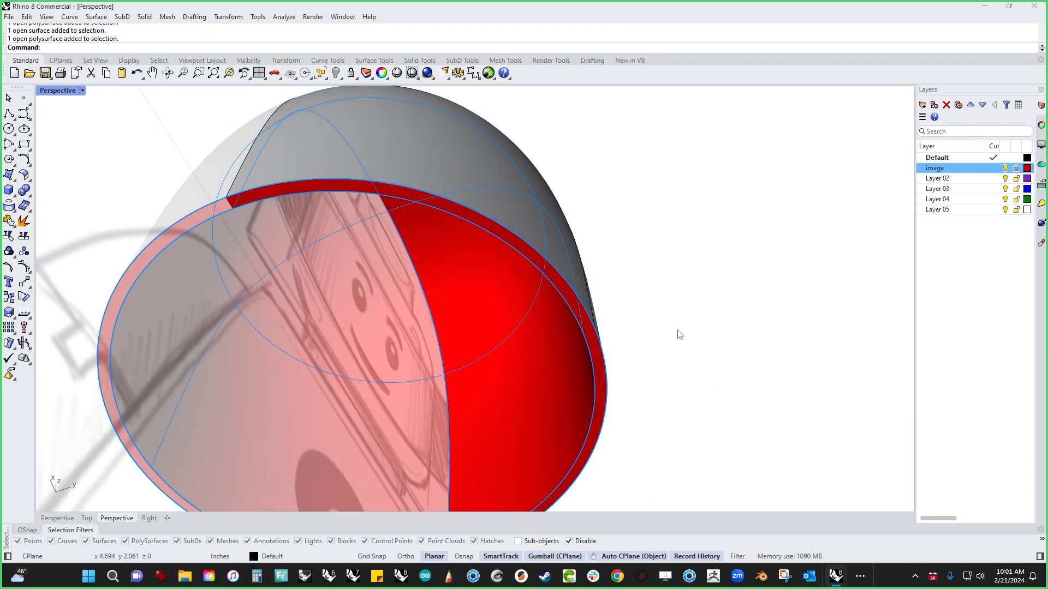
type("Flip")
key("Return")
left_click(502, 200)
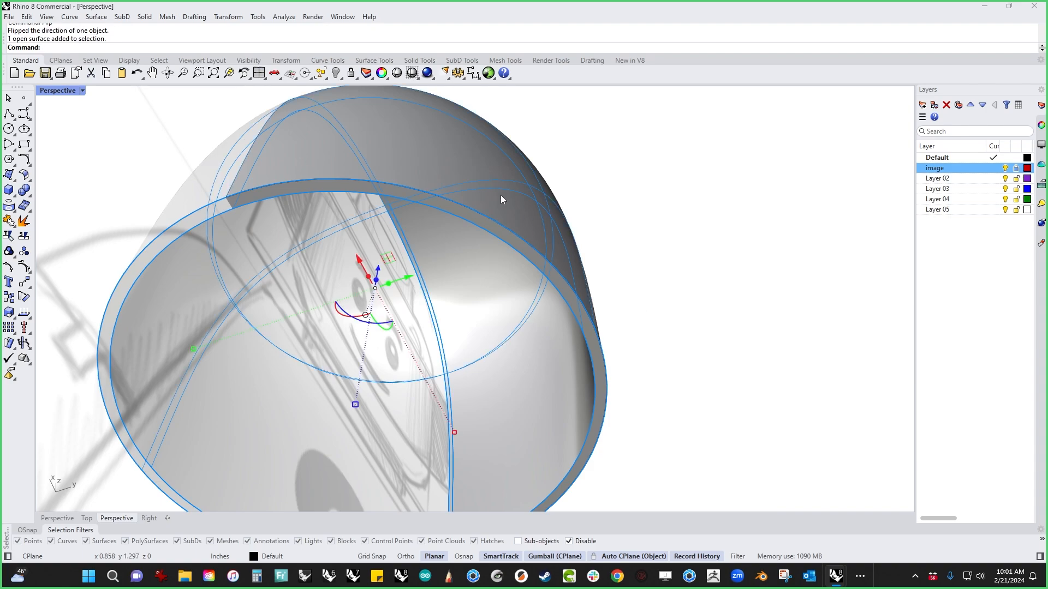
key("ctrl+j")
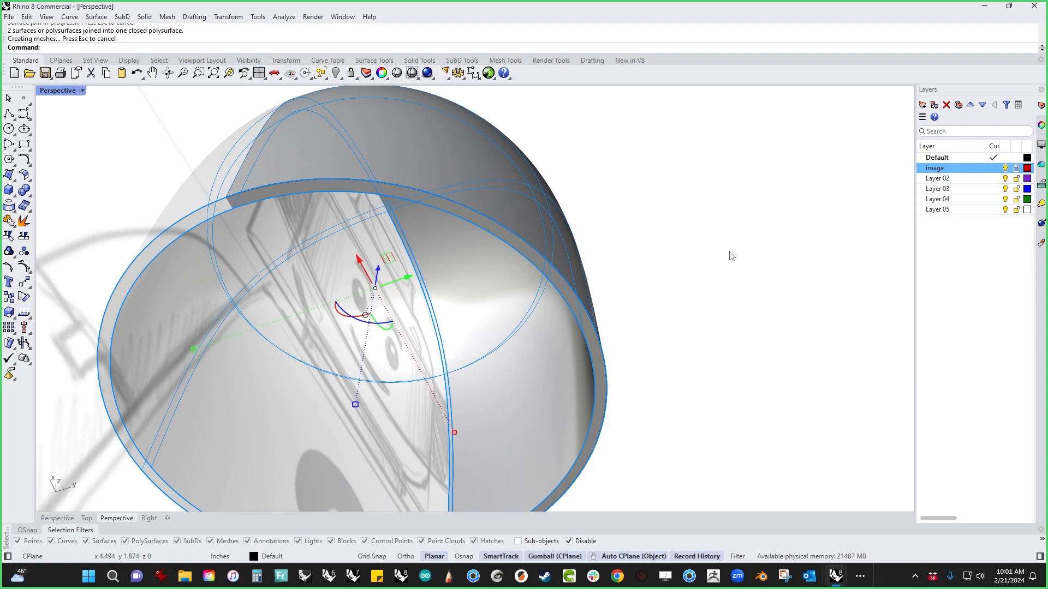
Switch to the Front view and show all the hidden minifigure parts around the finished helmet shell.
left_click(730, 256)
scroll(626, 265, "down", 6)
right_click_drag(627, 265, 655, 390)
left_click(605, 310)
left_click(675, 344)
right_click_drag(676, 346, 736, 391, "shift")
key("ctrl+F2")
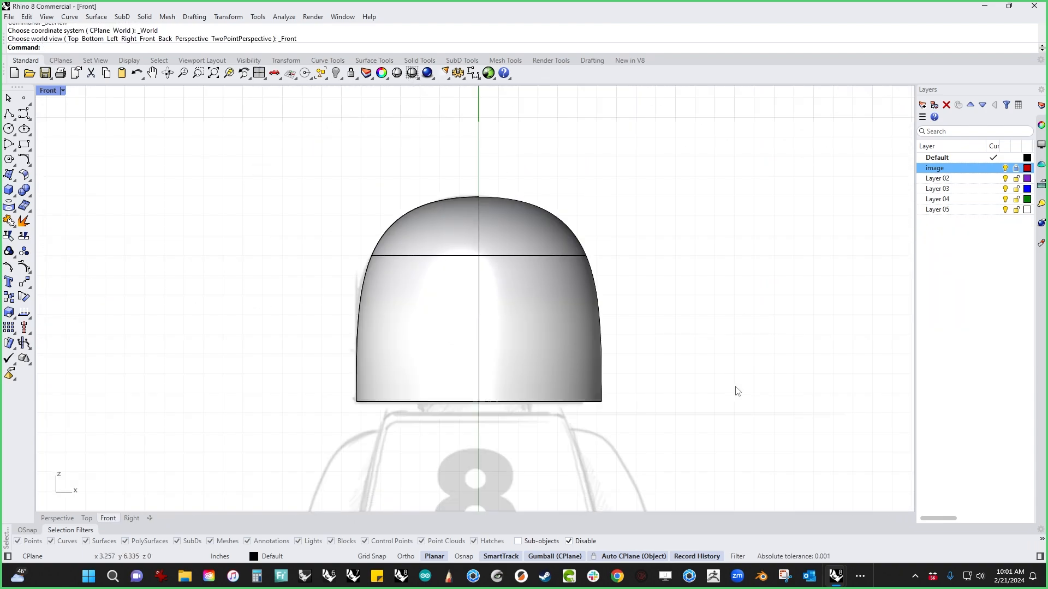
key("ctrl+alt+h")
middle_click(718, 376)
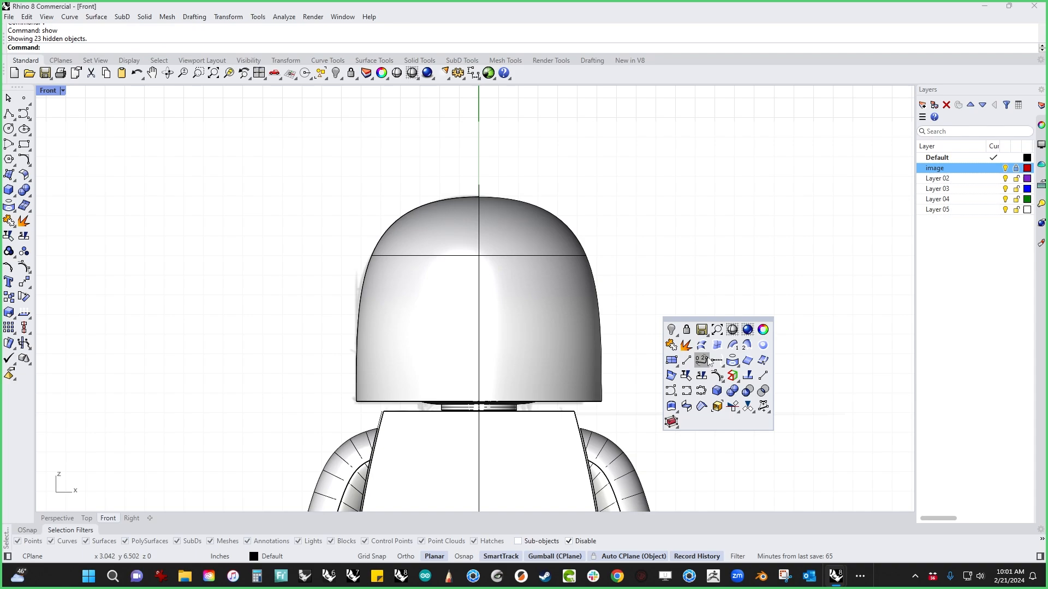
In wireframe display, draw a closed polyline half-profile around the head stud, running along the centre axis to above the helmet and down to the head's top.
left_click(732, 329)
scroll(643, 306, "up", 3)
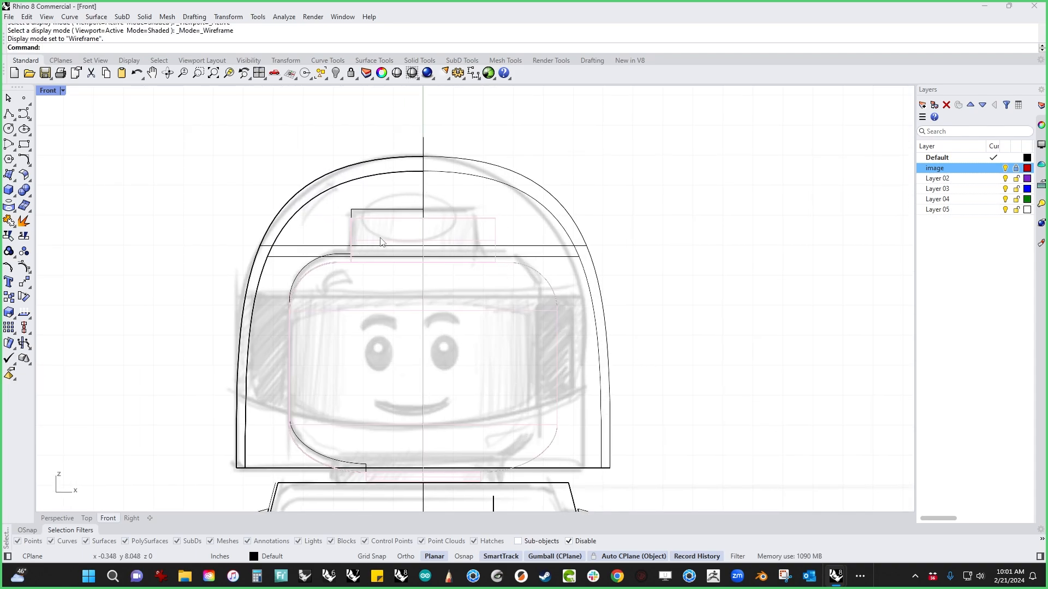
scroll(367, 227, "up", 2)
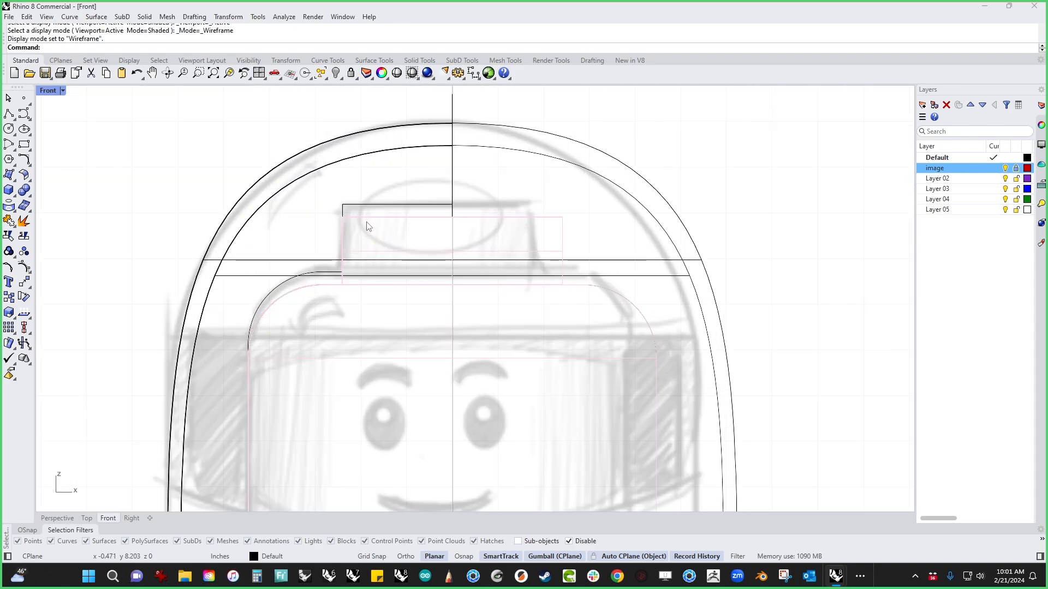
left_click(9, 114)
left_click(344, 280)
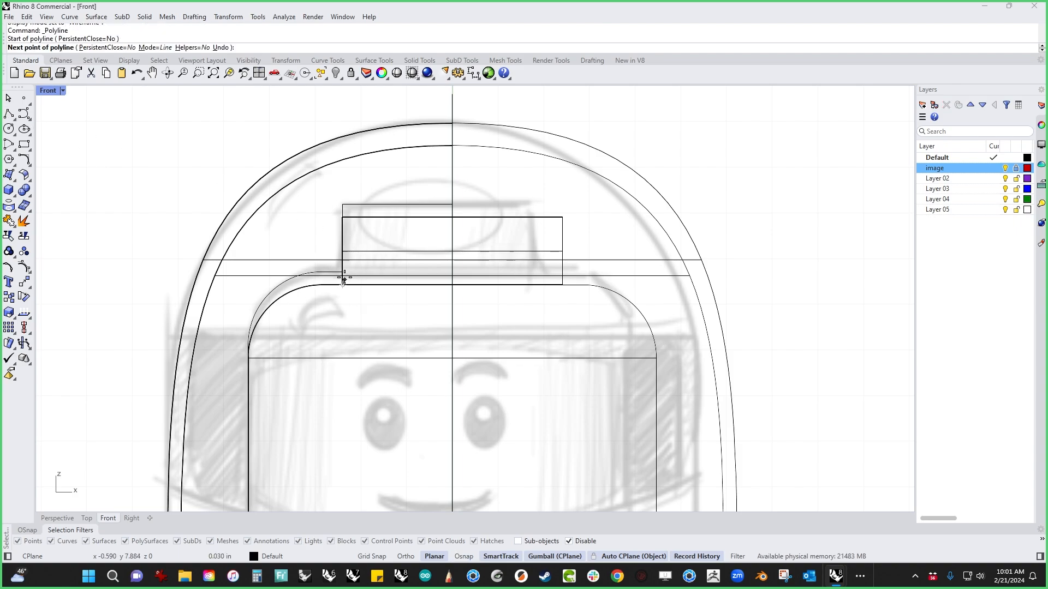
key("F8")
left_click(344, 212)
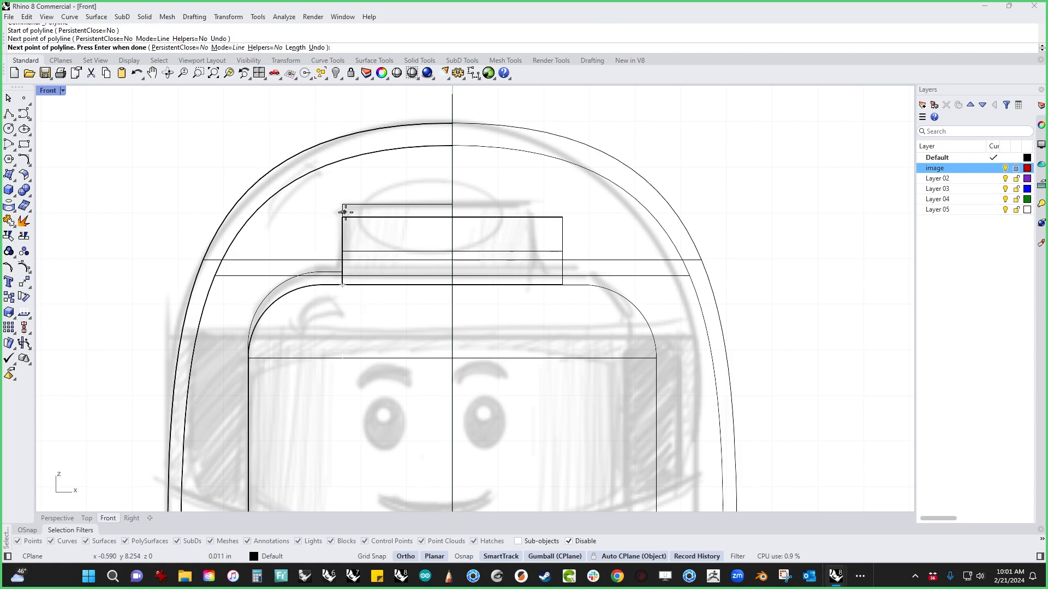
left_click(452, 212)
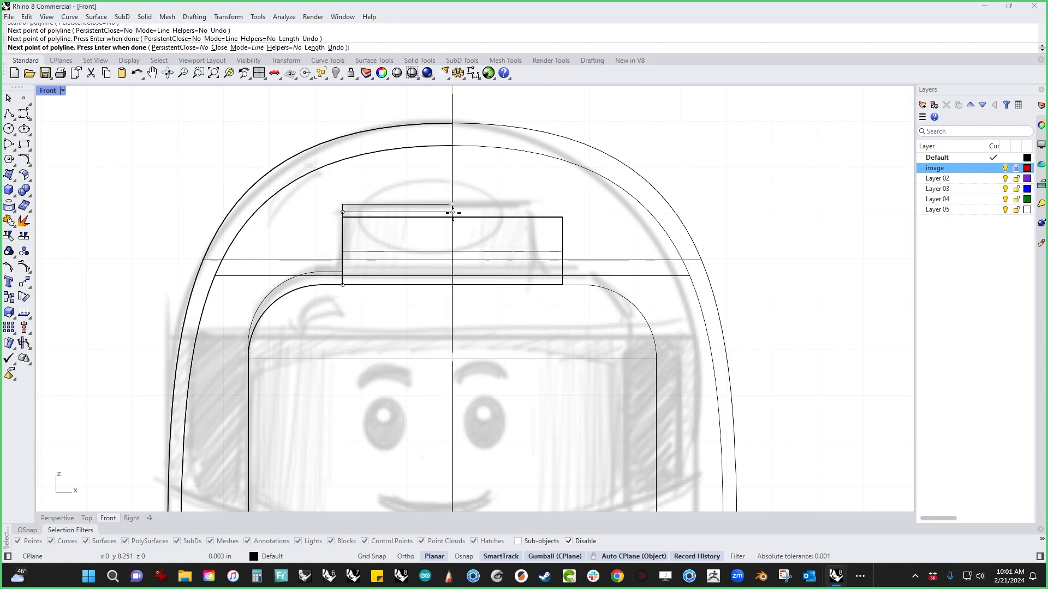
key("F8")
left_click(452, 113)
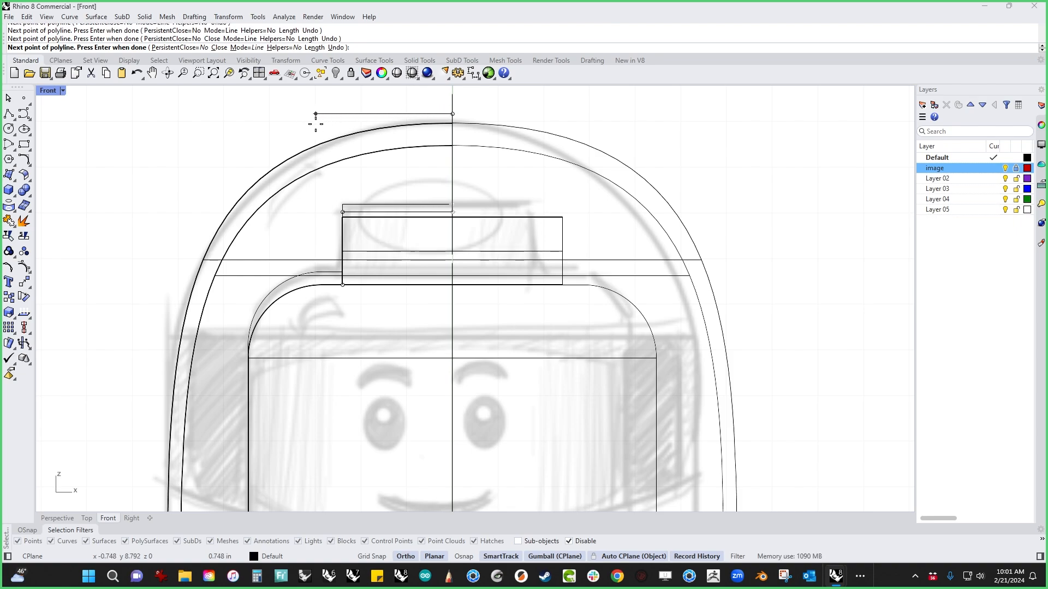
left_click(312, 125)
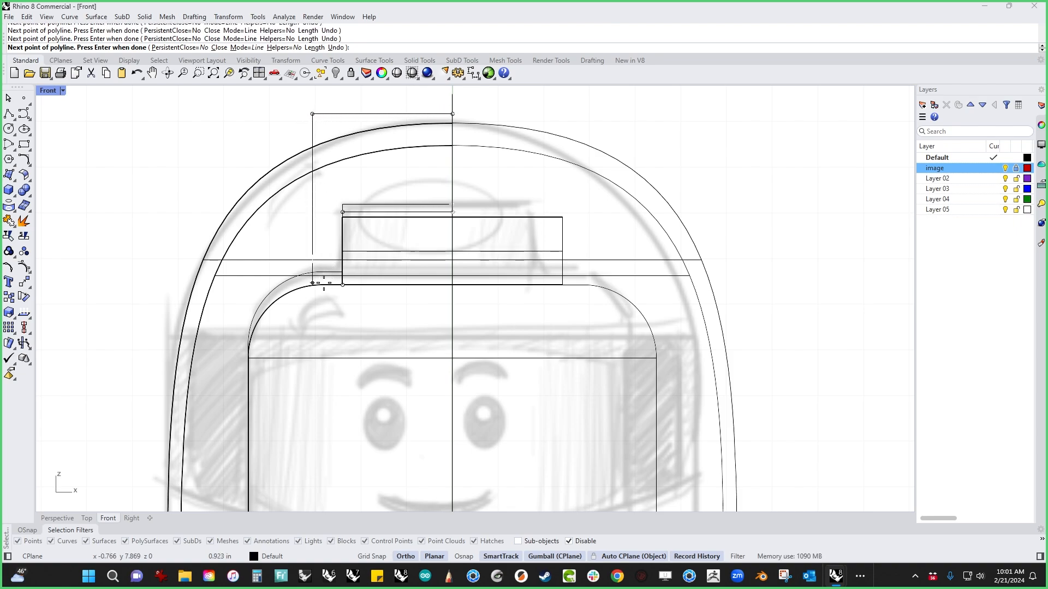
scroll(323, 282, "up", 3)
key("F3")
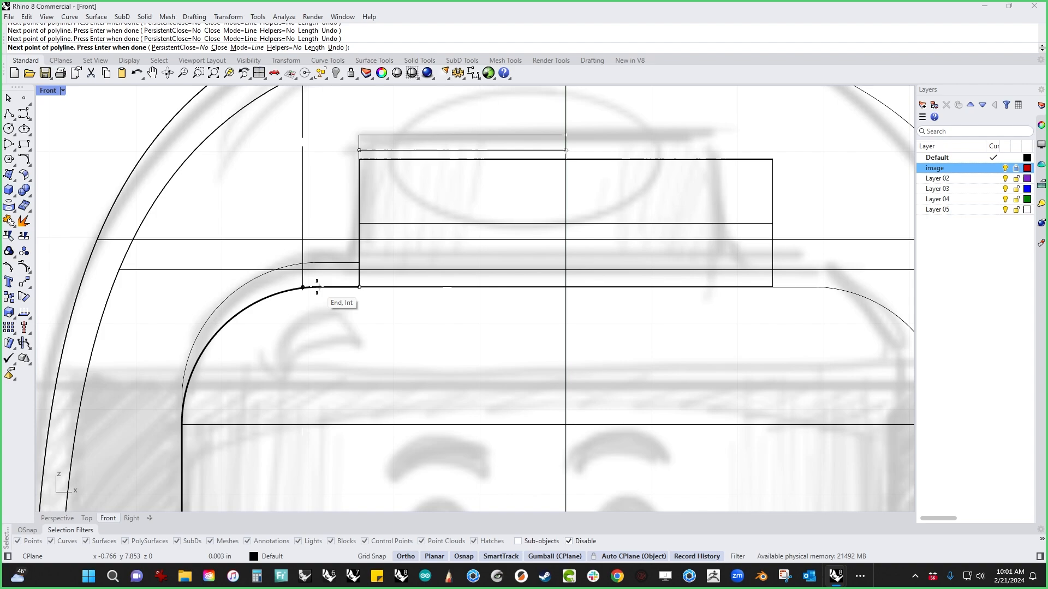
key("Return")
key("Return")
scroll(335, 271, "down", 4)
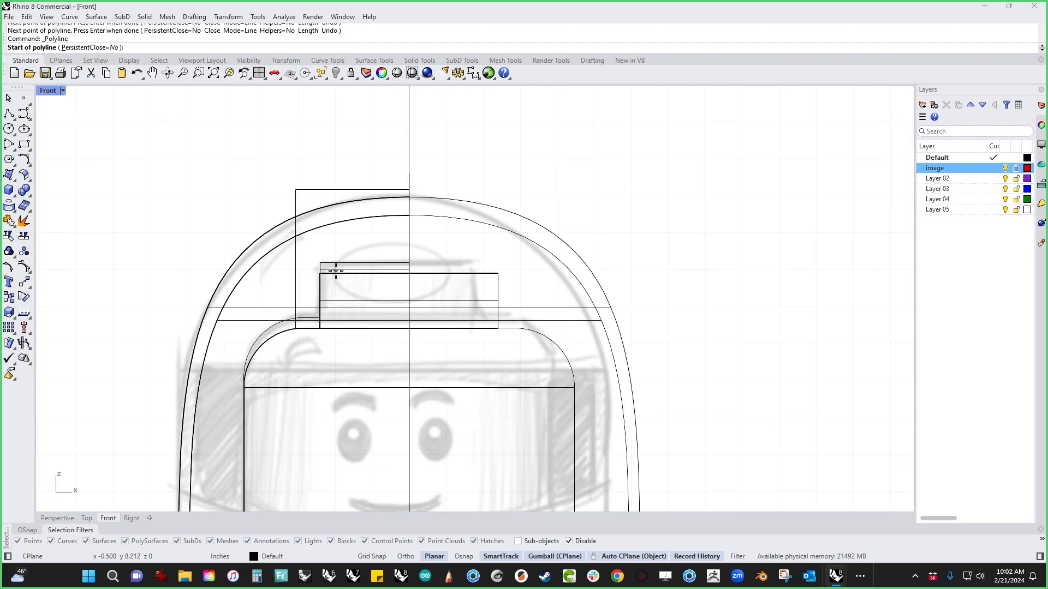
key("Escape")
Revolve the stud profile a full circle about the vertical centre axis in the shaded Perspective view.
left_click(319, 190)
key("ctrl+F4")
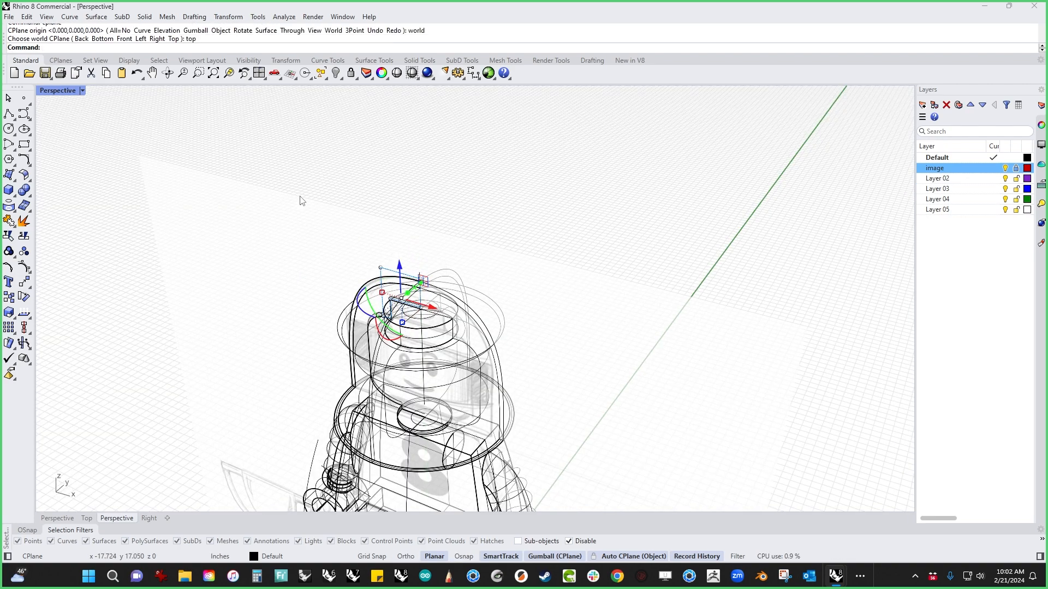
middle_click(282, 203)
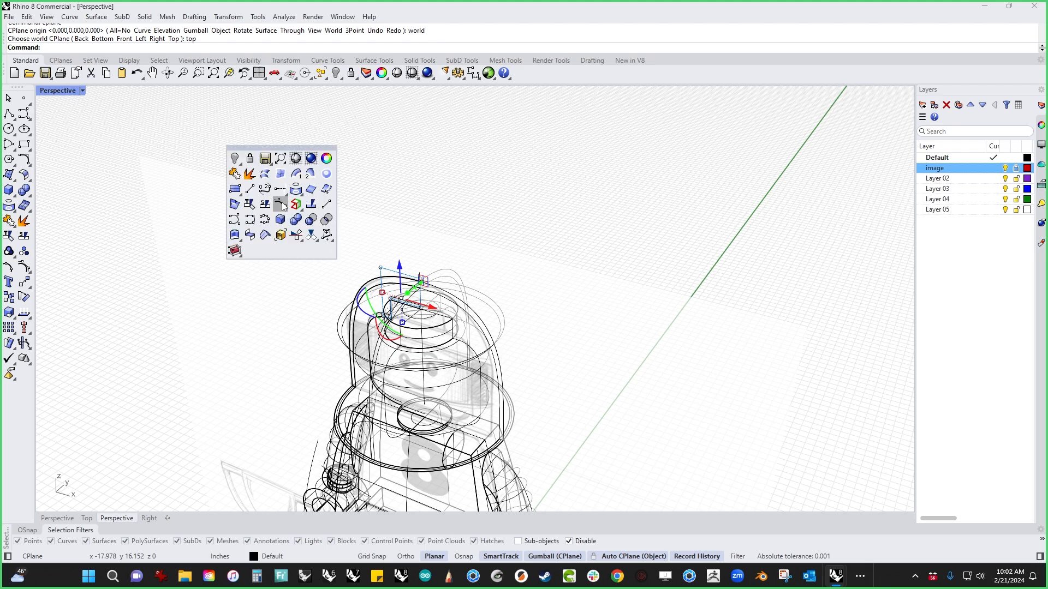
left_click(299, 160)
scroll(326, 284, "up", 5)
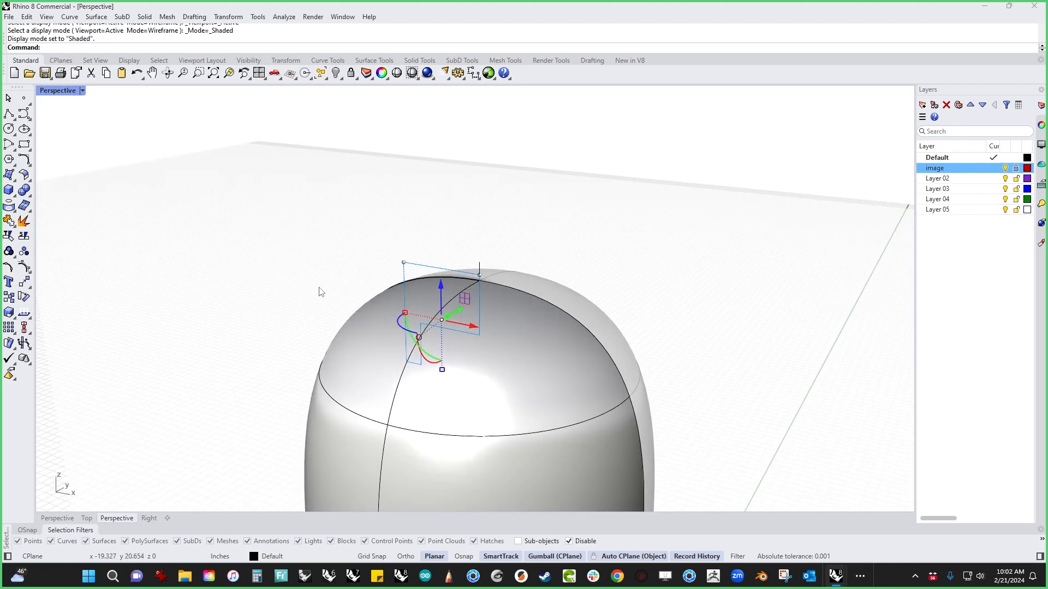
type("evolve")
key("Return")
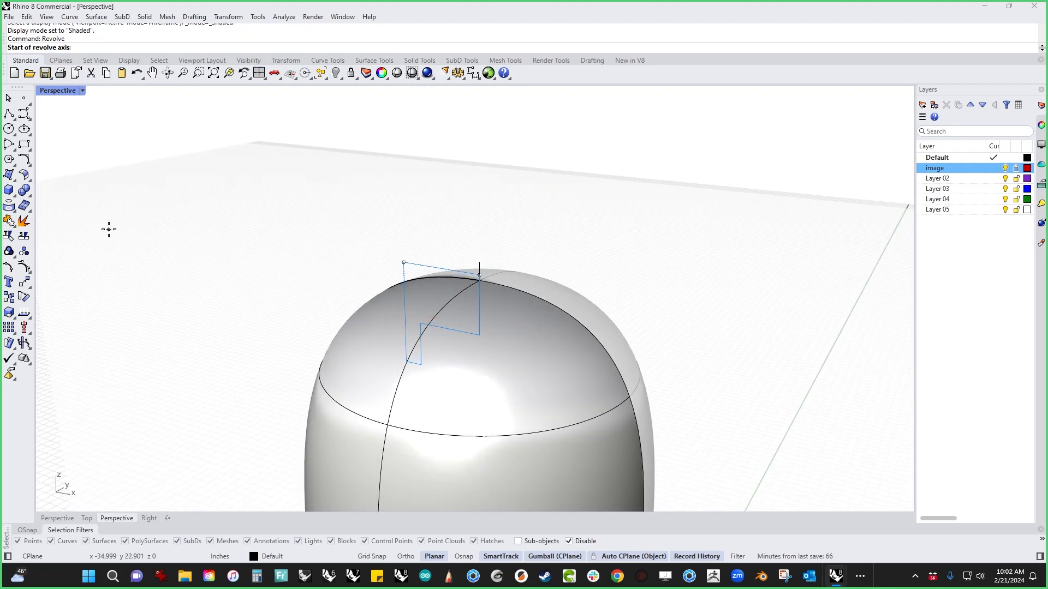
left_click(479, 263)
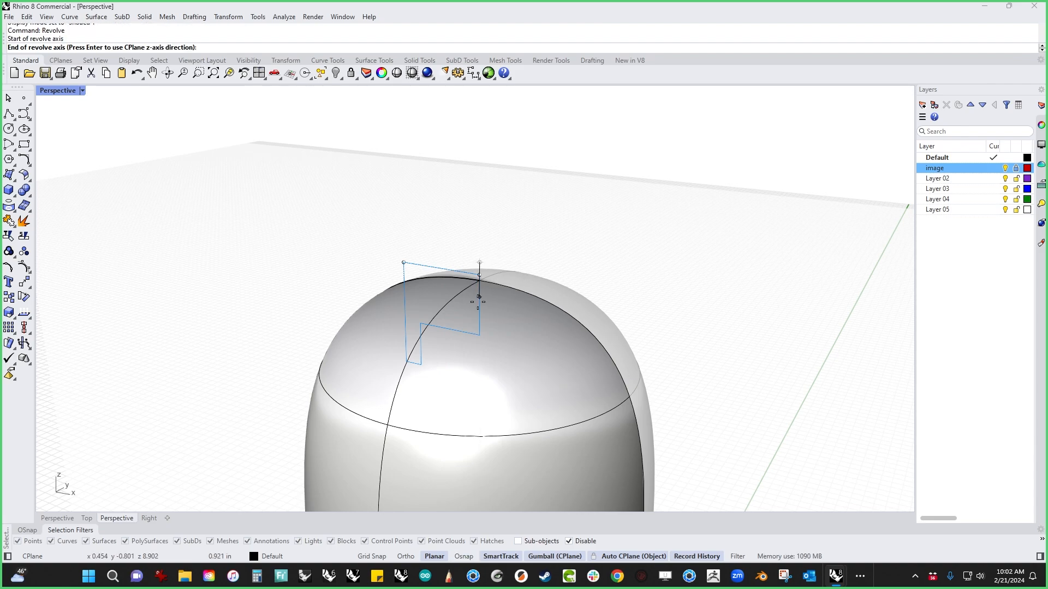
left_click(480, 334)
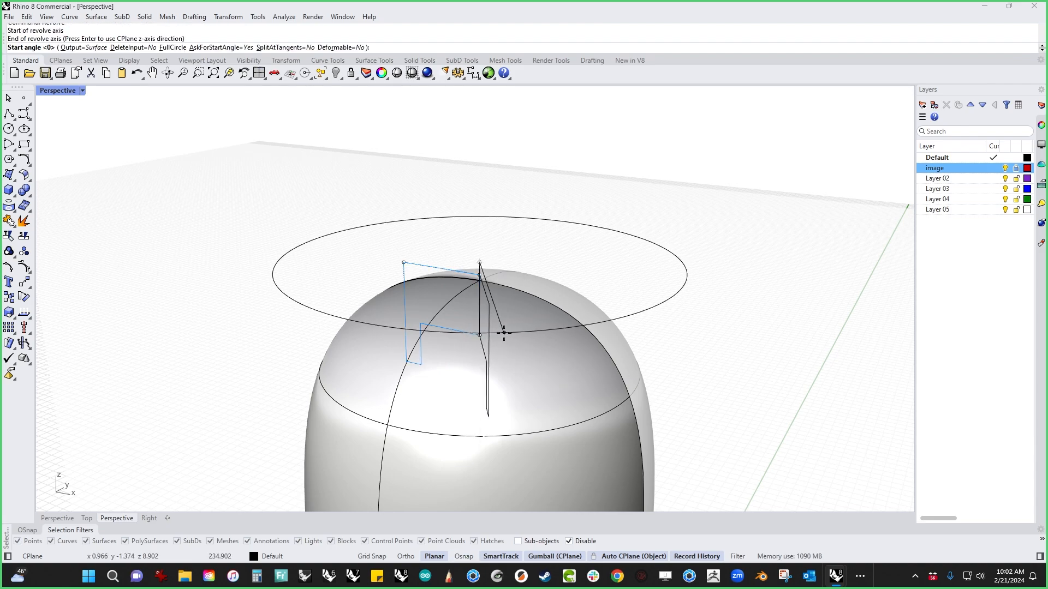
type("f")
key("Return")
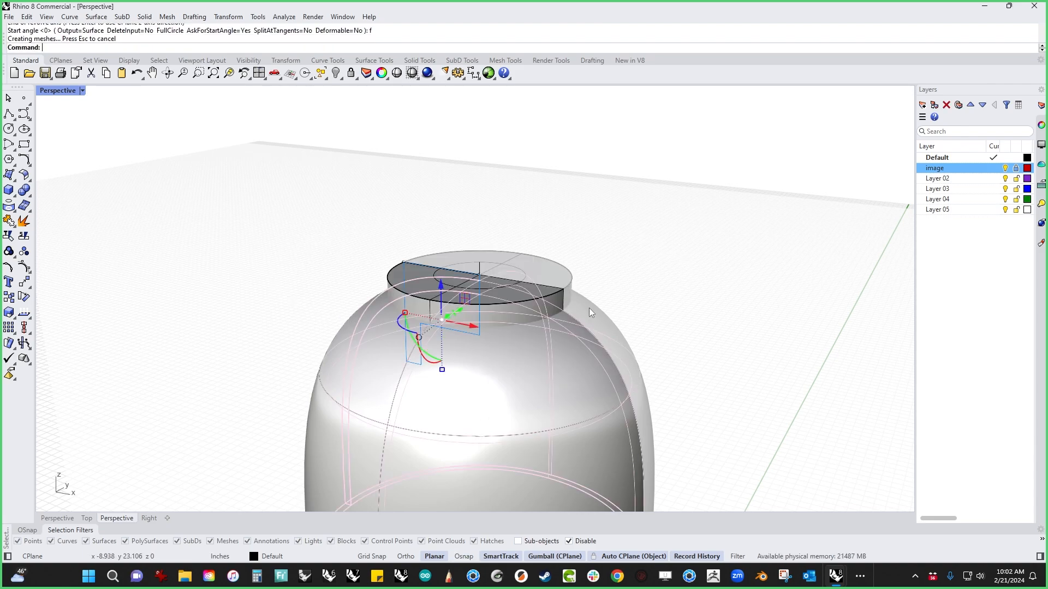
left_click(654, 281)
In the wireframe Front view, draw a degree-3 curve between the inner and outer helmet domes, extending past both sides of the revolved solid.
right_click_drag(621, 309, 538, 305, "shift")
type("f")
key("Return")
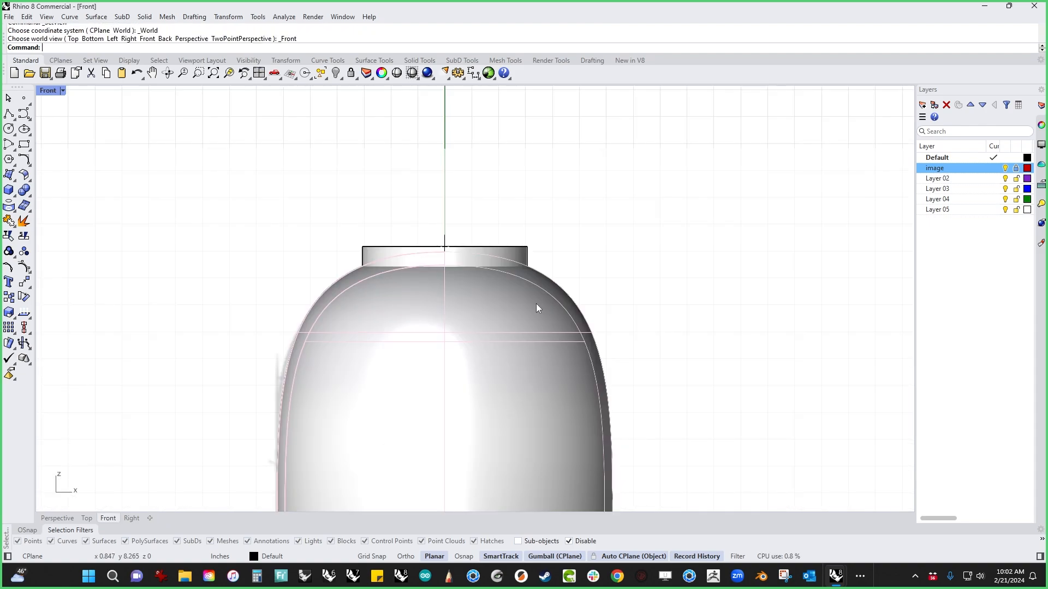
middle_click(577, 219)
left_click(644, 230)
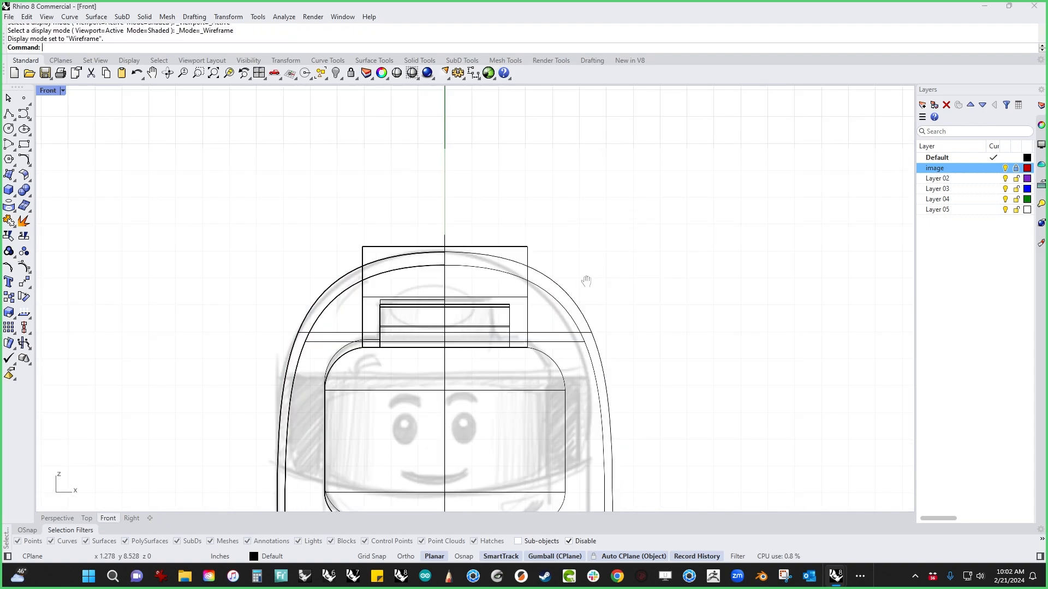
scroll(515, 247, "up", 5)
right_click_drag(496, 212, 567, 218)
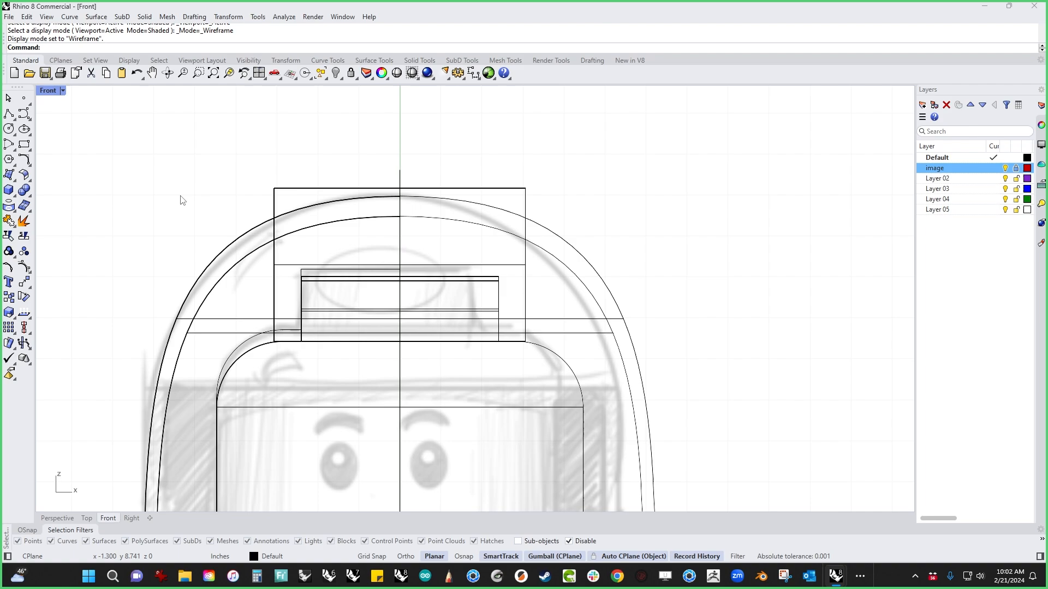
left_click(24, 114)
left_click(261, 236)
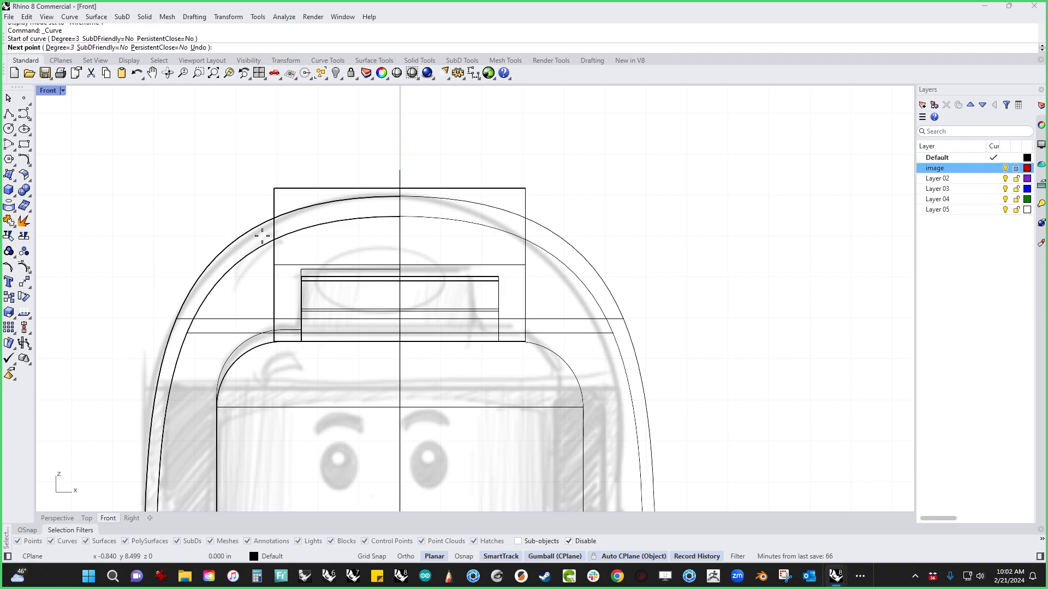
left_click(288, 220)
left_click(318, 210)
left_click(358, 204)
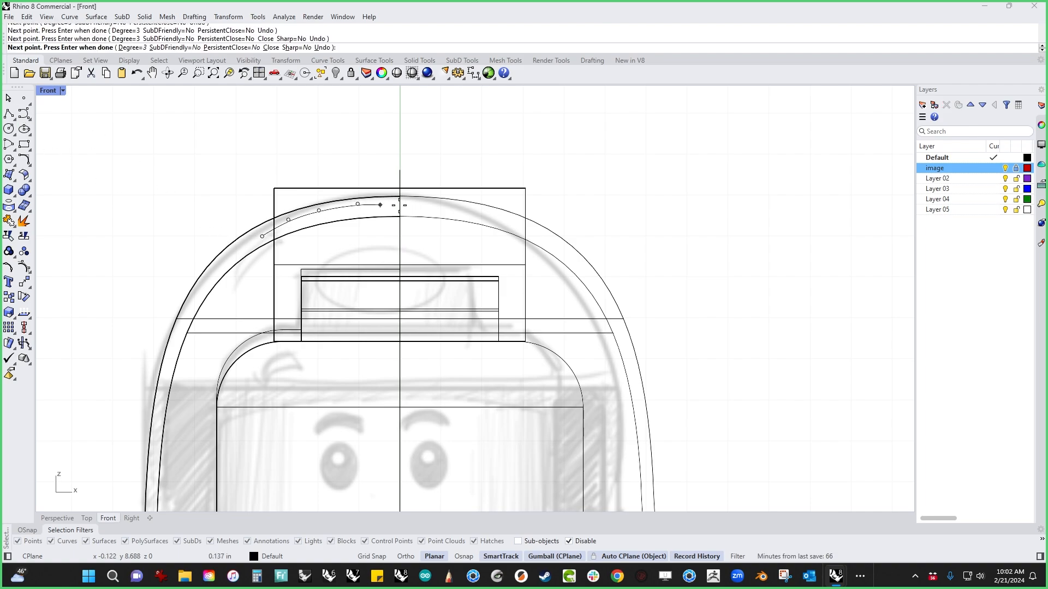
left_click(405, 204)
left_click(443, 208)
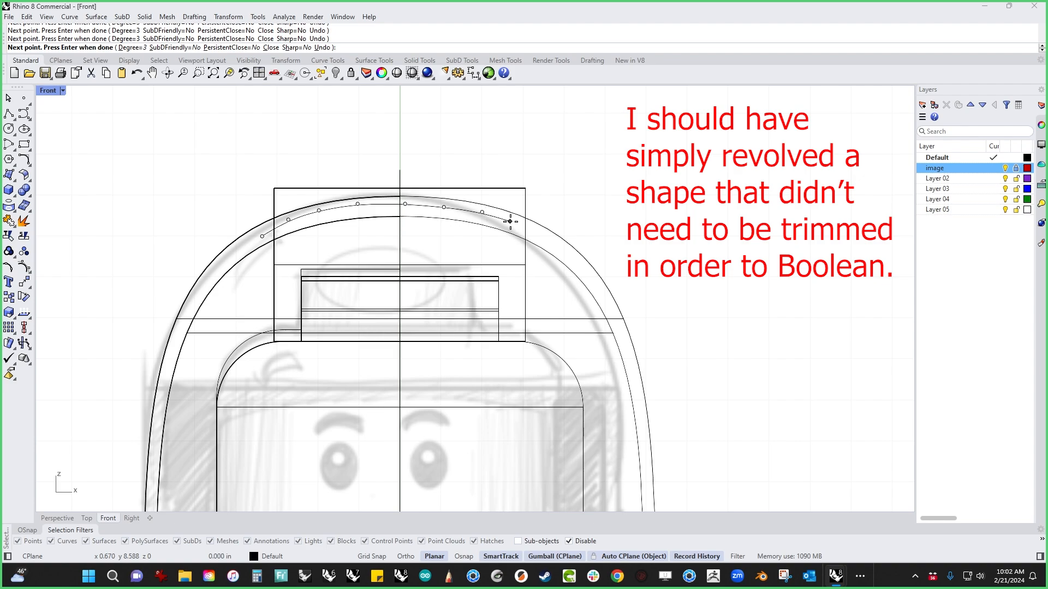
left_click(622, 246)
key("Return")
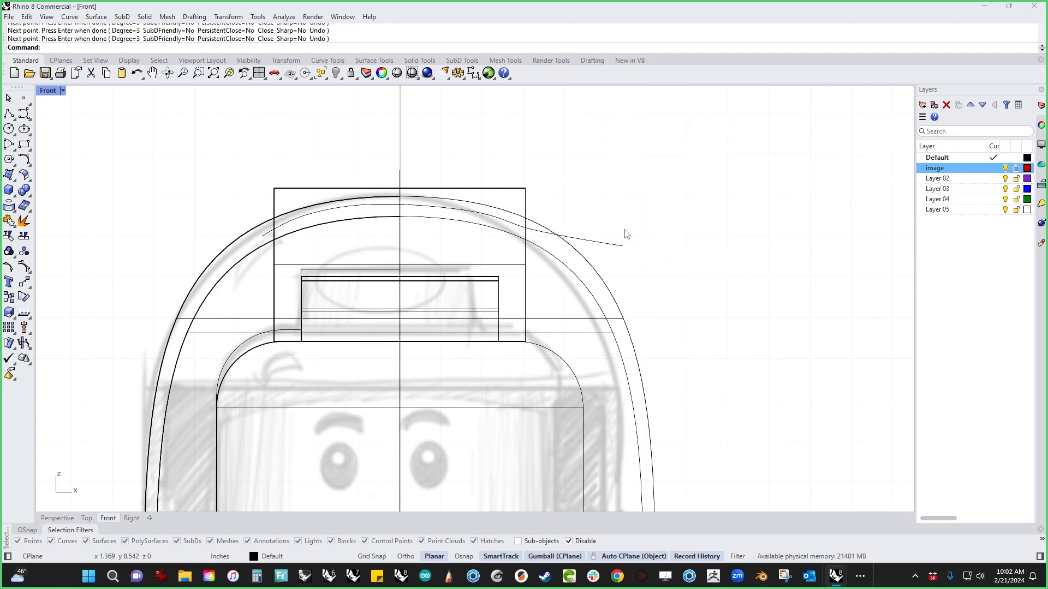
Try to cut the revolved solid in the Perspective view by extruding the dome curve through it with the gumball.
key("ctrl+F4")
scroll(566, 269, "up", 5)
right_click_drag(566, 273, 429, 327)
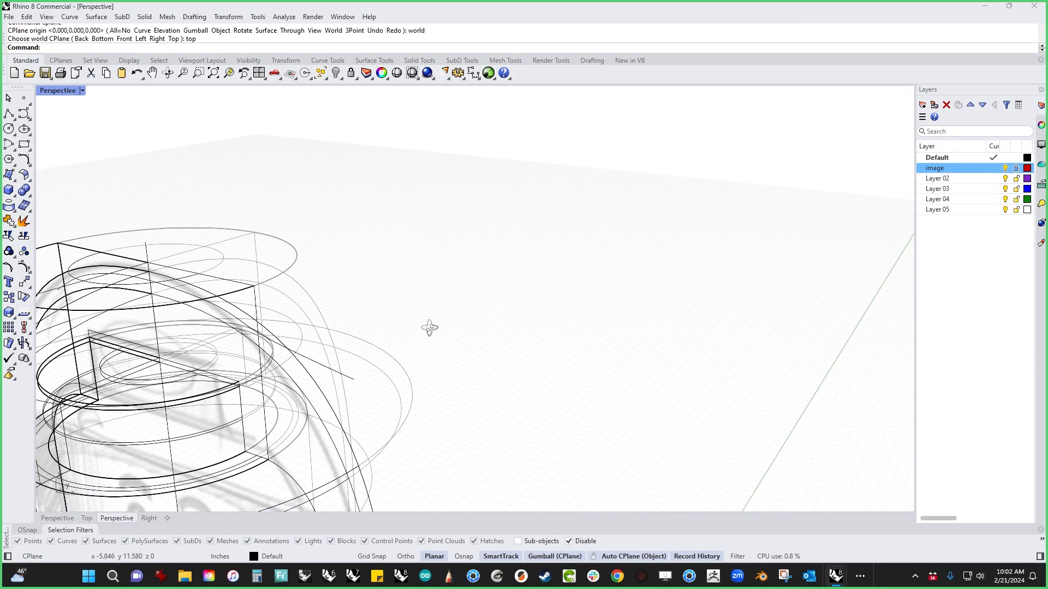
left_click(353, 379)
right_click_drag(401, 375, 594, 322, "shift")
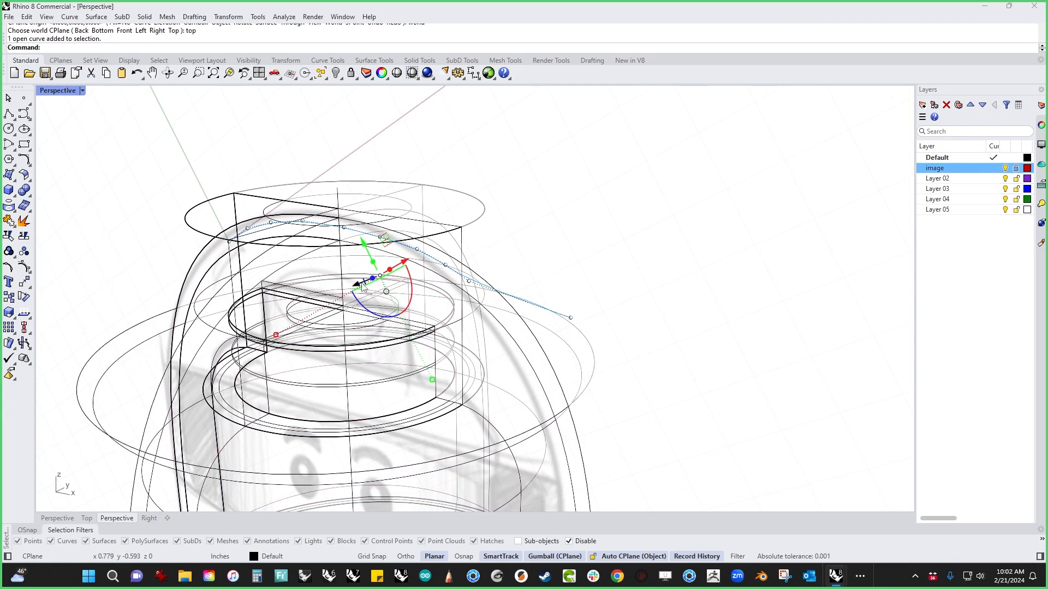
left_click_drag(365, 282, 204, 383, "shift")
Inspect the cut in rendered and shaded display, and undo it.
right_click_drag(601, 345, 653, 292)
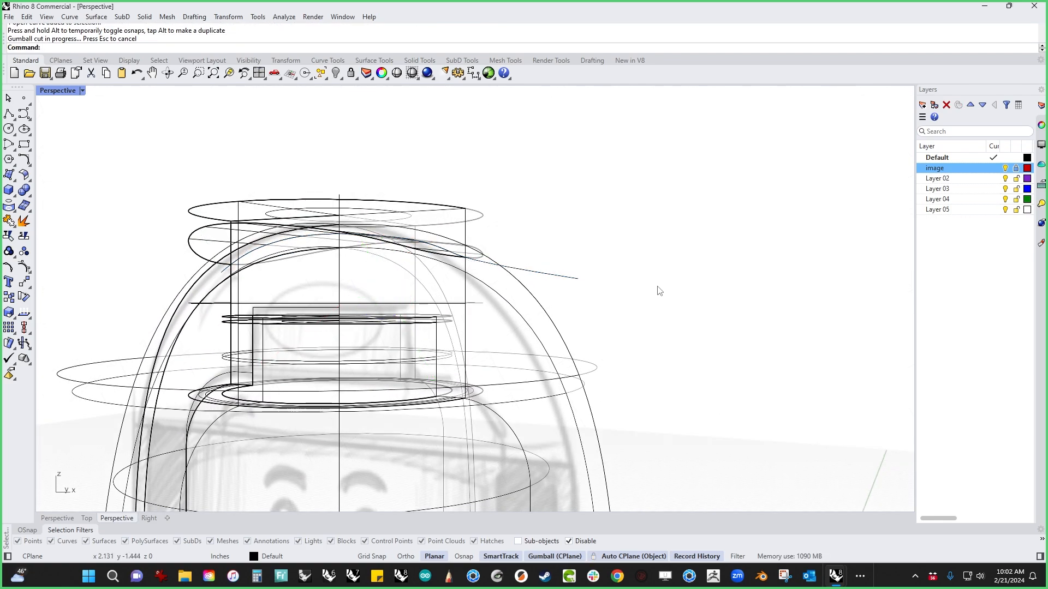
middle_click(659, 291)
left_click(686, 242)
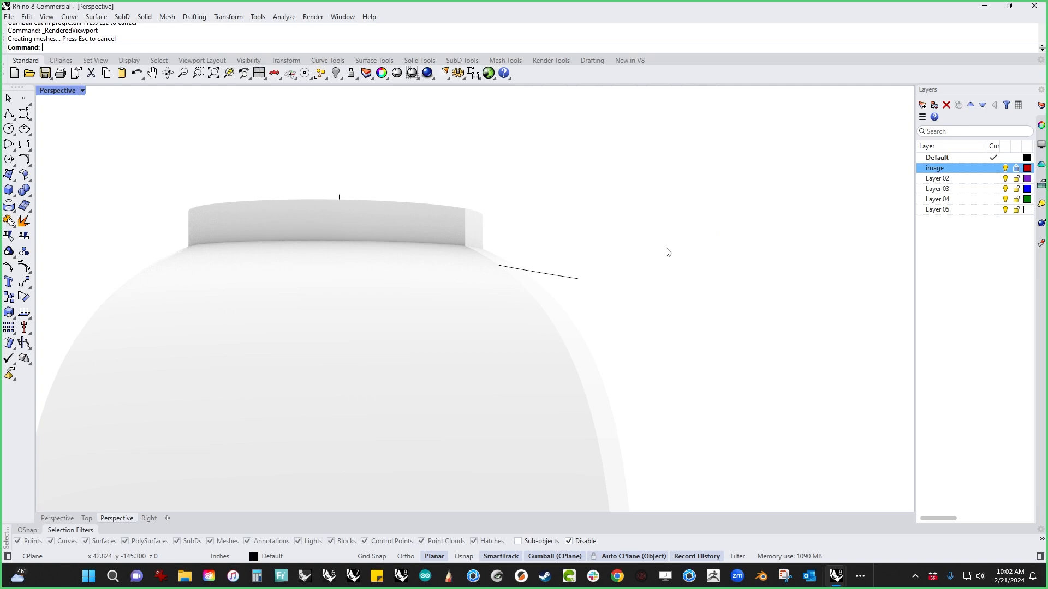
middle_click(665, 250)
left_click(678, 204)
mouse_move(678, 204)
right_mouse_down()
mouse_move(521, 316)
mouse_move(633, 258)
right_mouse_up()
key("ctrl+z")
Isolate the revolved solid and the cutting curve by hiding all other objects.
mouse_move(756, 271)
right_mouse_down()
mouse_move(744, 287)
mouse_move(748, 266)
right_mouse_up()
left_click(489, 252)
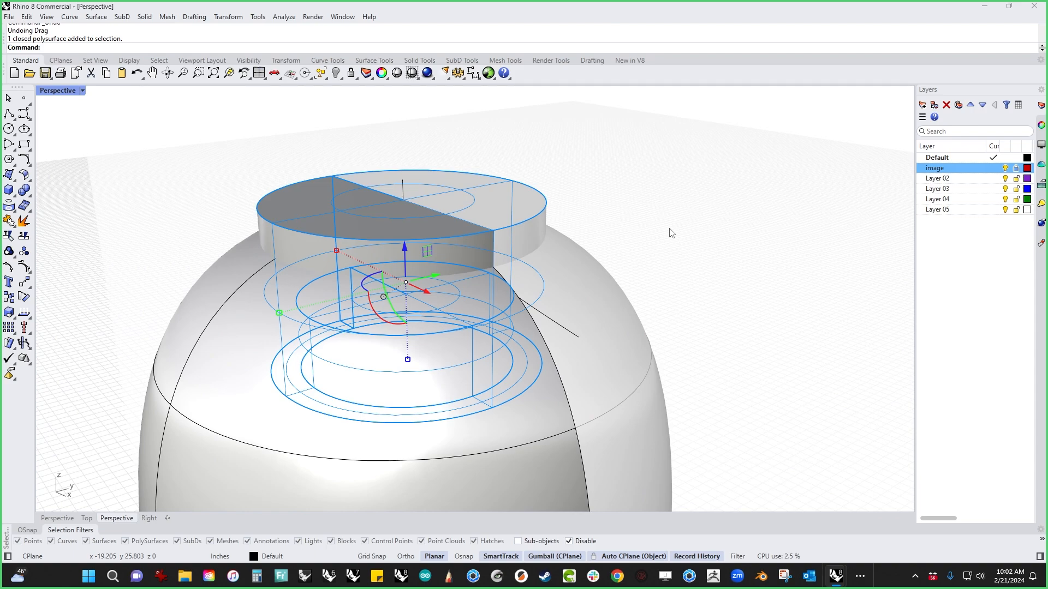
left_click(562, 326, "shift")
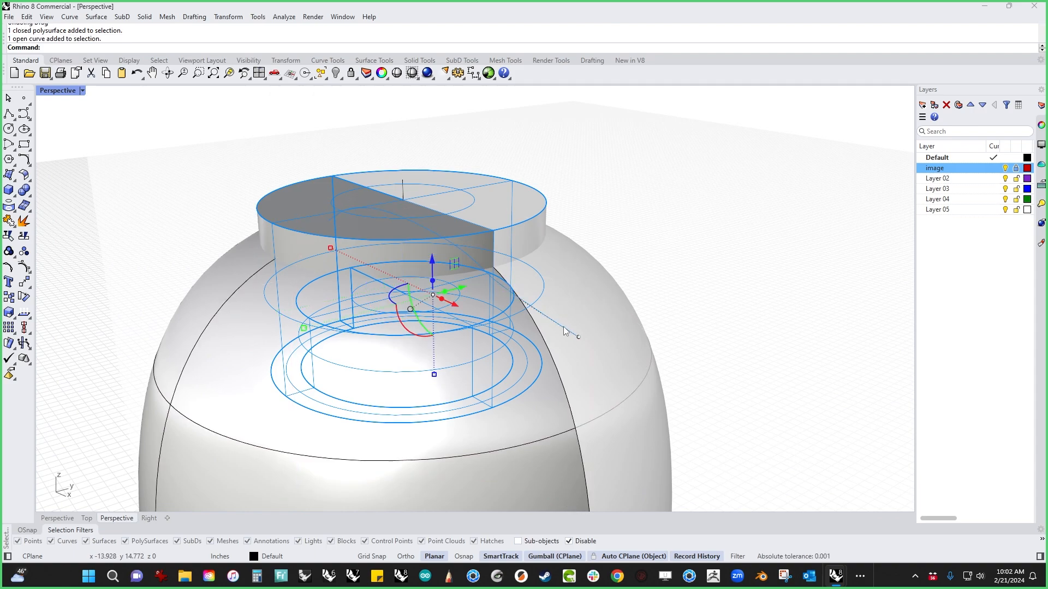
key("ctrl+i")
key("ctrl+h")
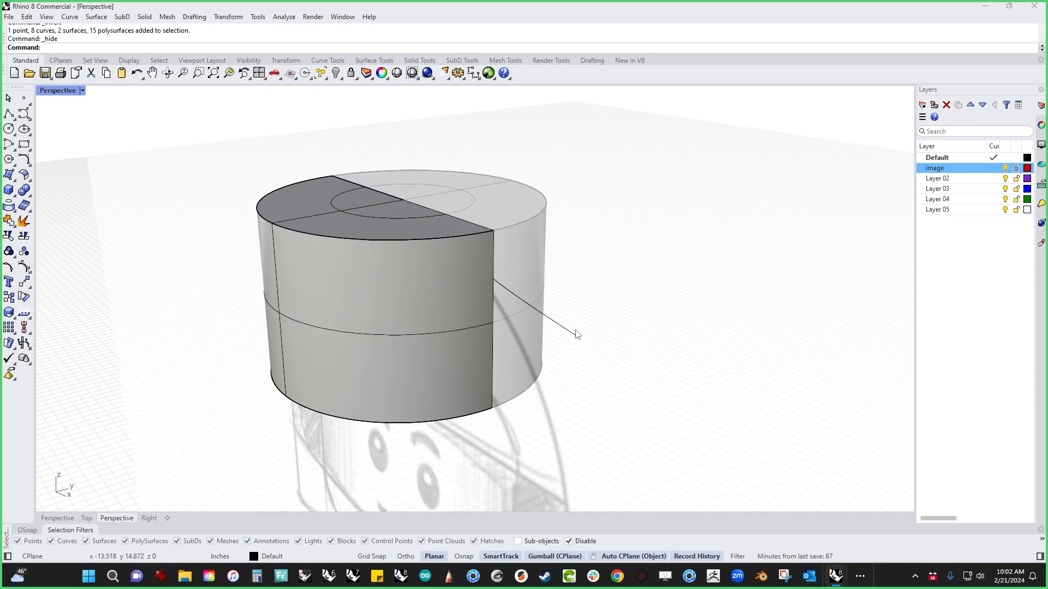
Turn off automatic CPlane alignment and cut through the revolved solid by extruding the curve along the Y direction with the gumball.
left_click(576, 336)
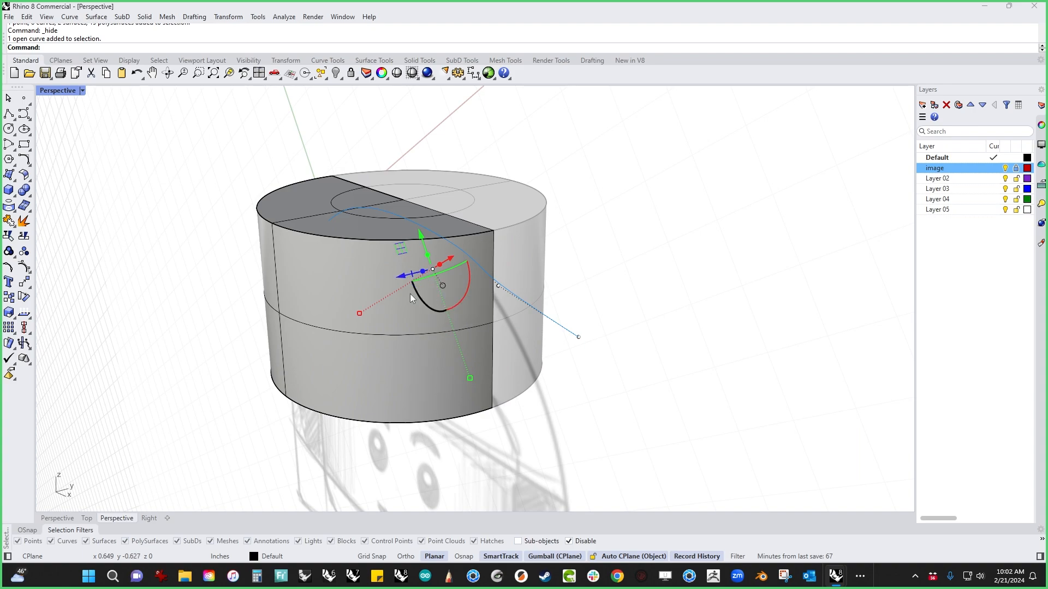
left_click(626, 556)
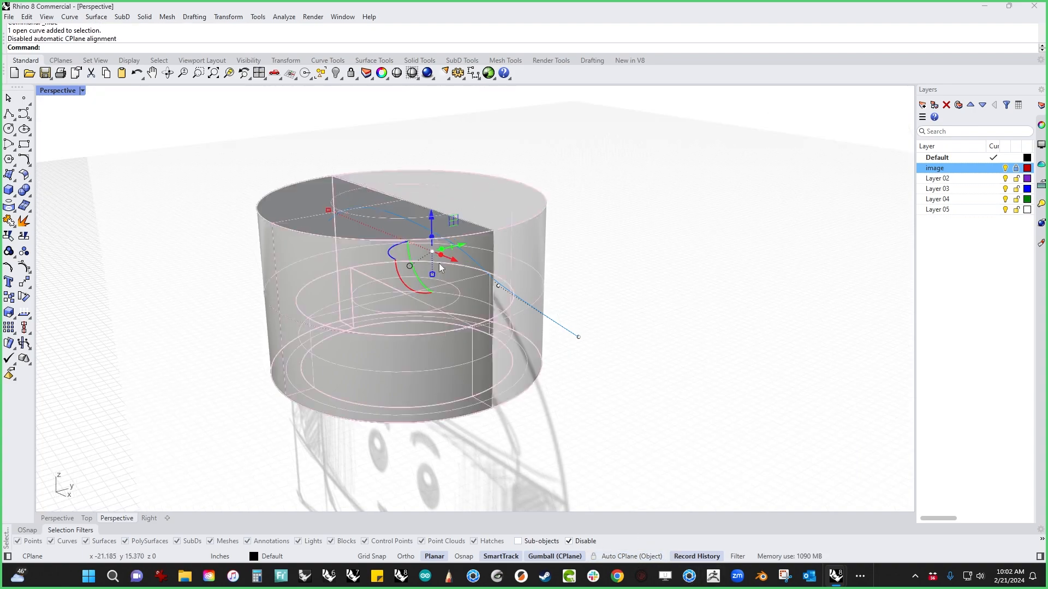
left_click_drag(440, 264, 197, 293, "shift")
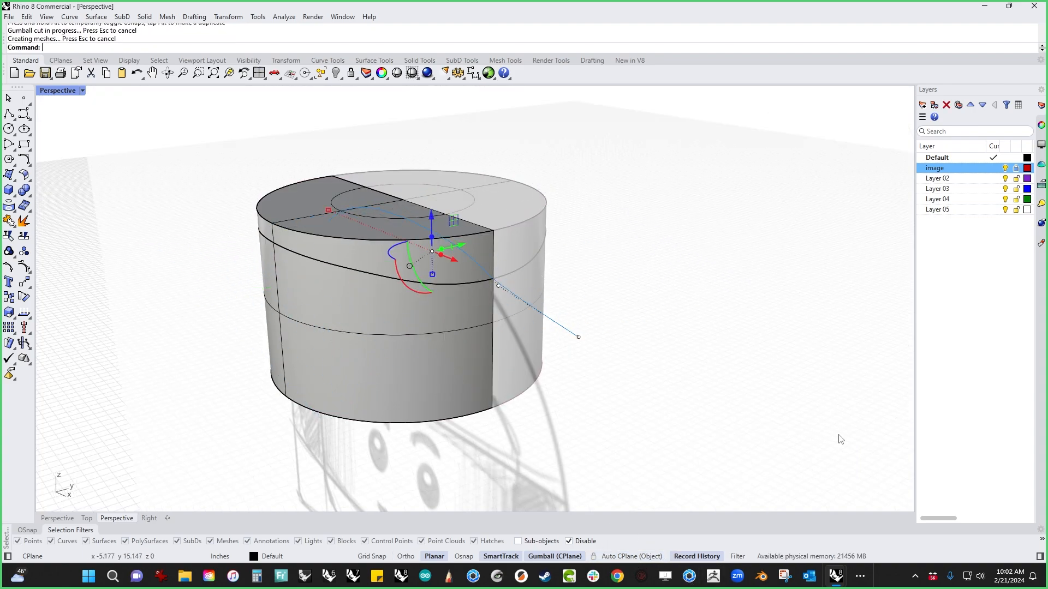
key("Escape")
Delete the piece of the revolved solid above the cut and show all hidden objects.
left_click(492, 248)
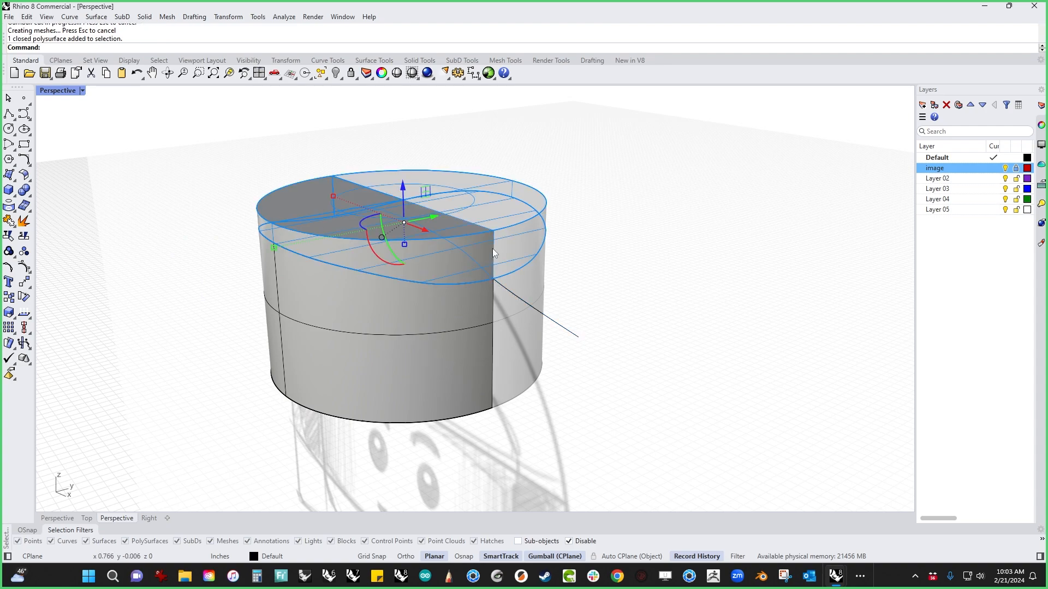
key("Delete")
type("show")
key("Return")
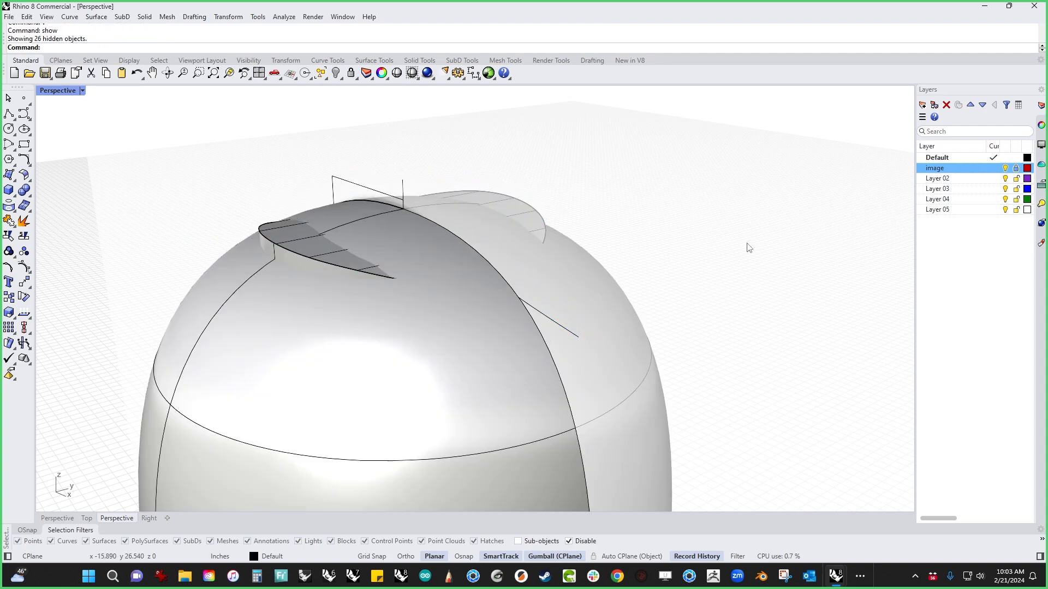
Examine the socket's fit at the top of the helmet shell from the Right view in wireframe display.
scroll(673, 334, "up", 1)
right_click_drag(673, 334, 636, 310)
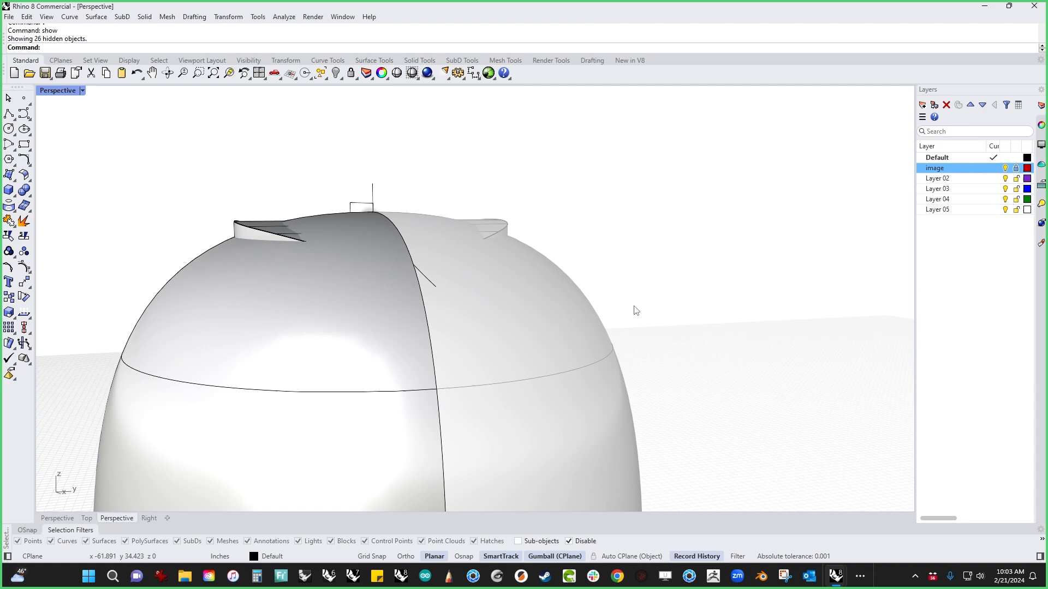
key("ctrl+F2")
key("ctrl+F3")
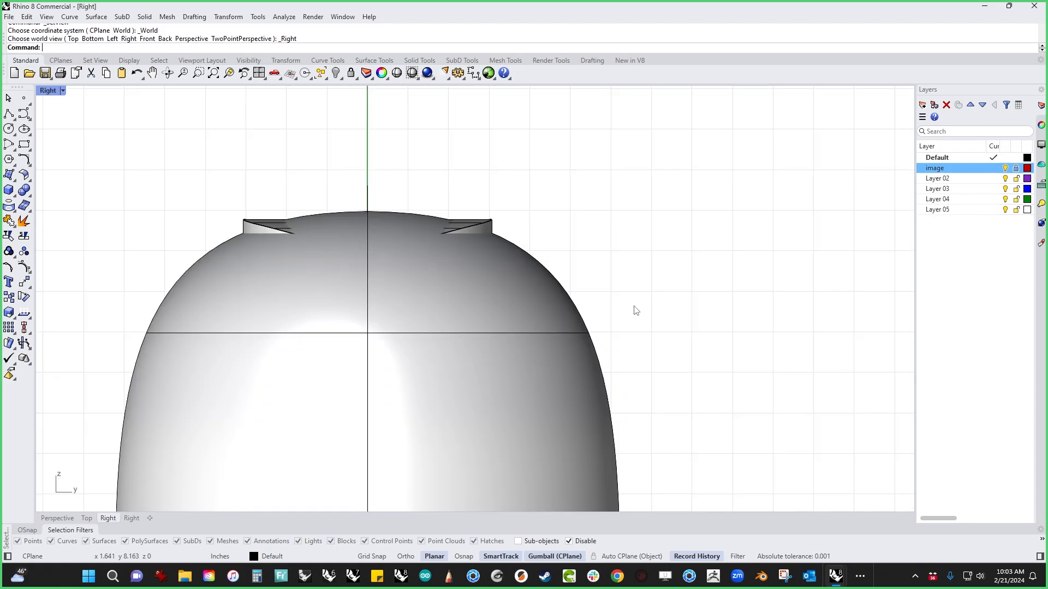
middle_click(563, 267)
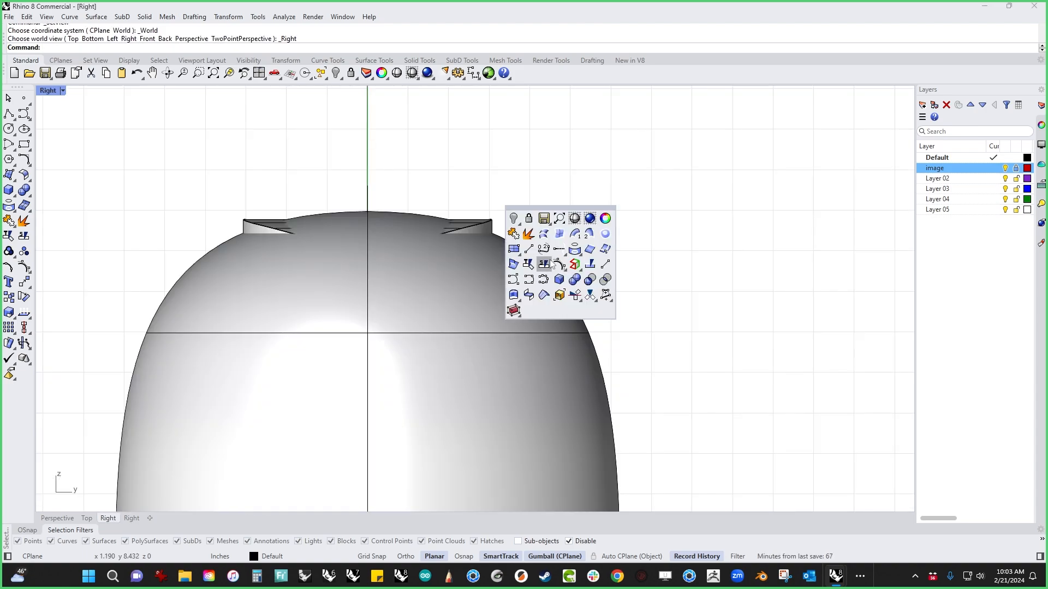
left_click(575, 219)
scroll(290, 236, "up", 2)
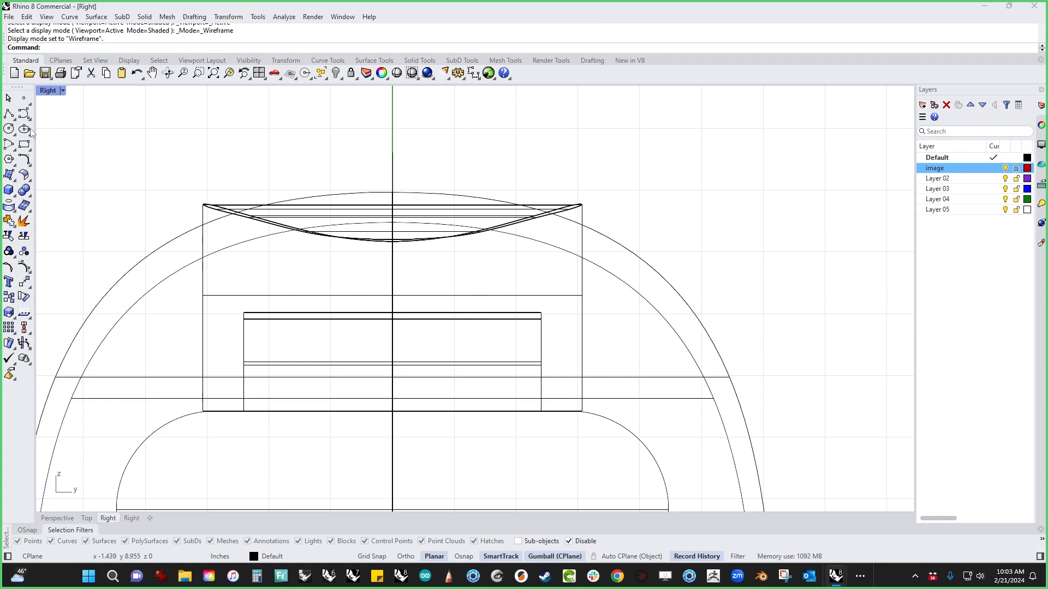
Draw an open six-point polyline in the Right view, arching across the socket's top between the helmet's inner and outer surfaces.
left_click(9, 113)
left_click(189, 248)
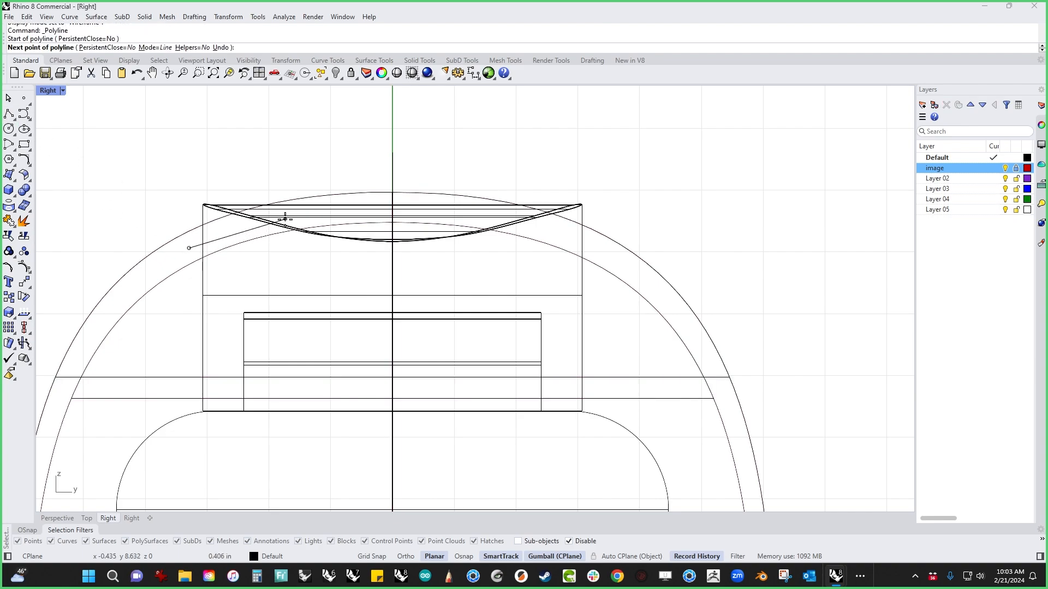
left_click(284, 216)
left_click(350, 205)
left_click(455, 209)
left_click(547, 221)
left_click(603, 251)
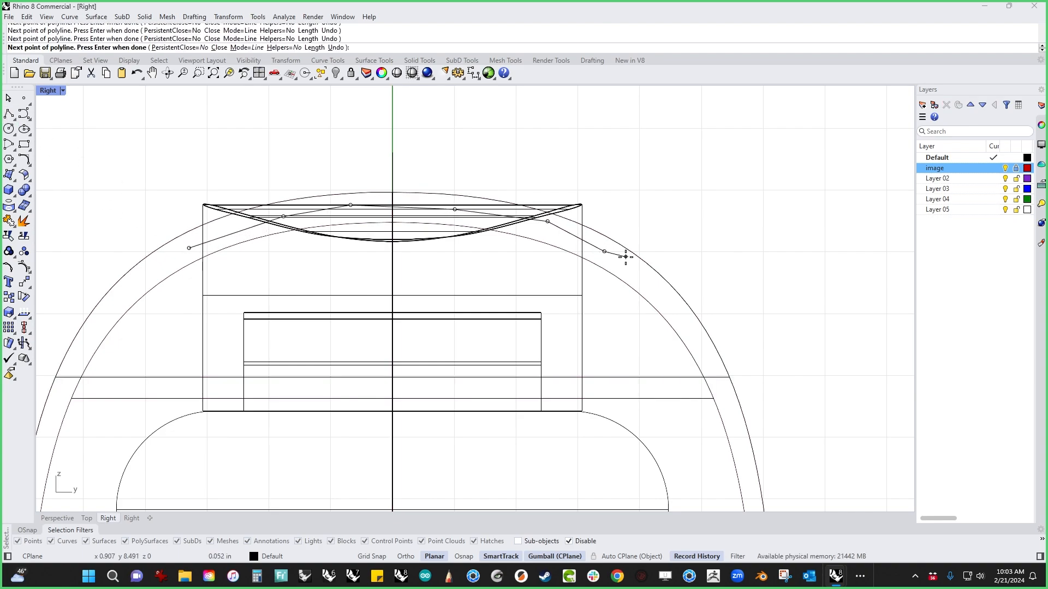
key("Return")
Isolate the new polyline and the socket solid in the Perspective view by hiding all other objects.
left_click(594, 249)
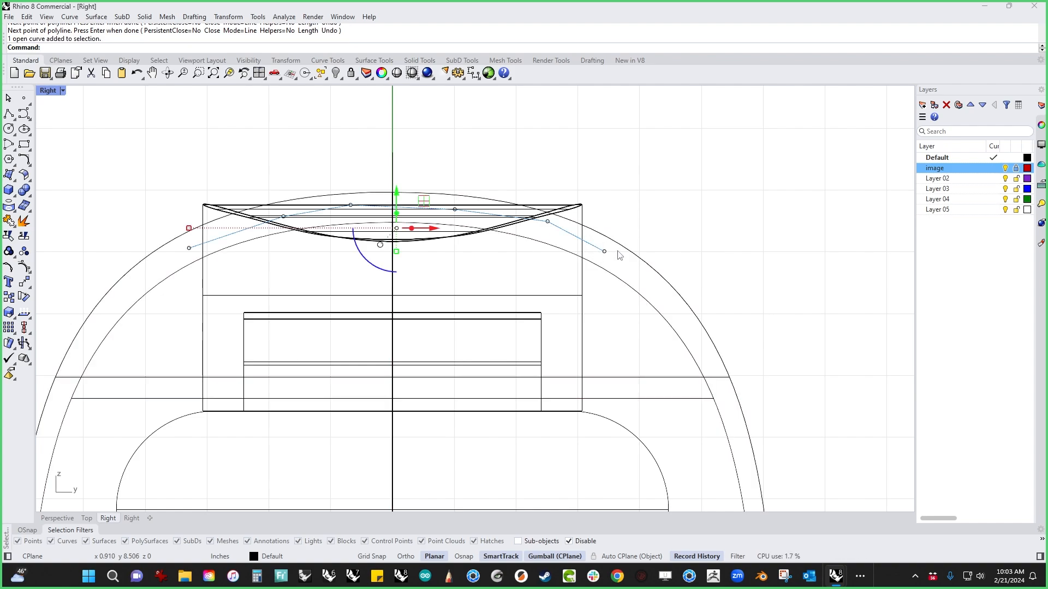
key("ctrl+F4")
right_click_drag(619, 254, 579, 308)
scroll(552, 317, "up", 5)
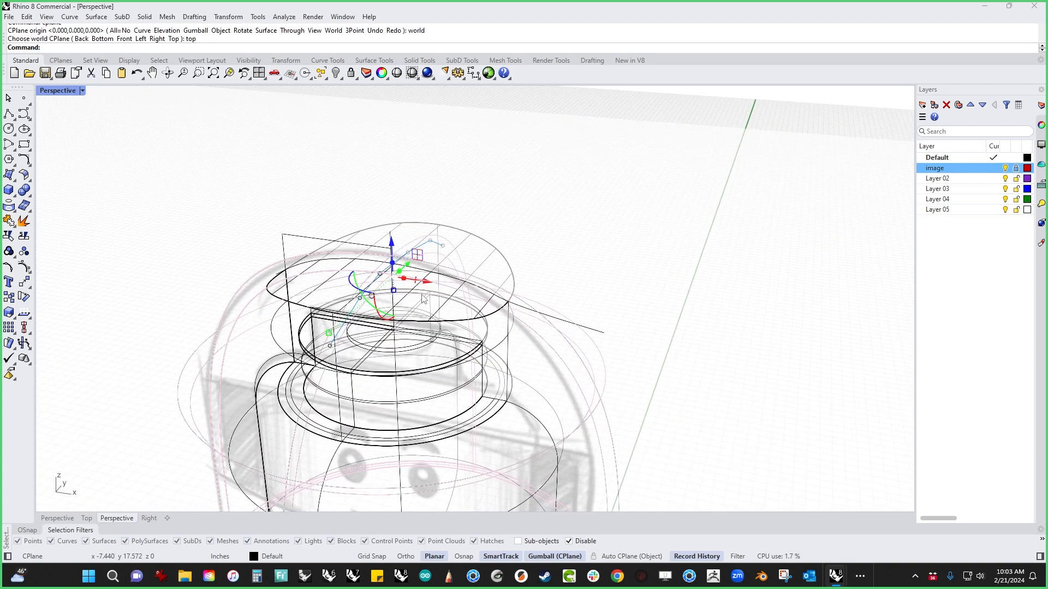
left_click(507, 261)
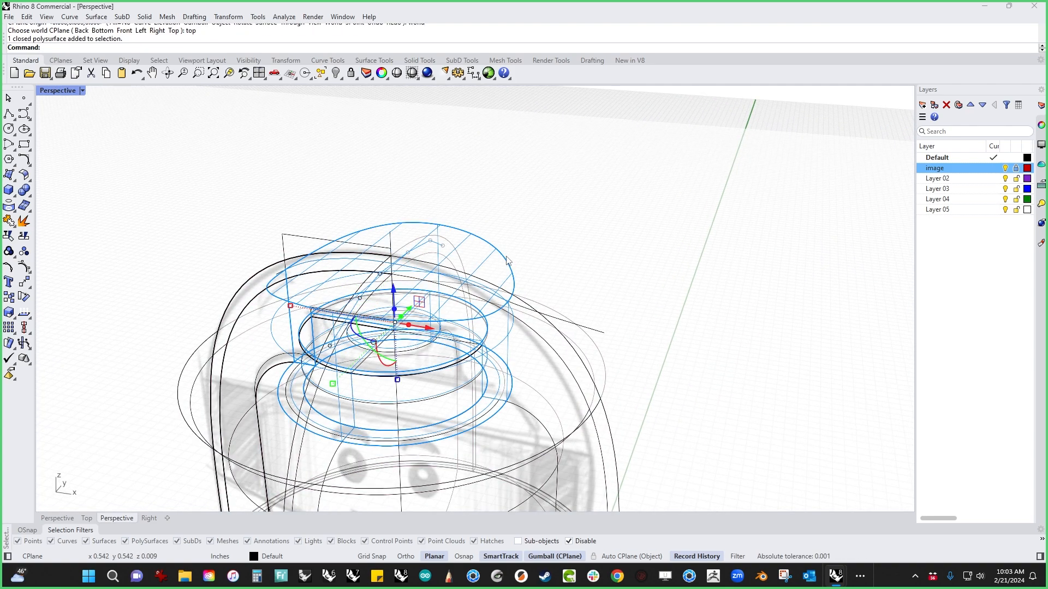
key("ctrl+shift+h")
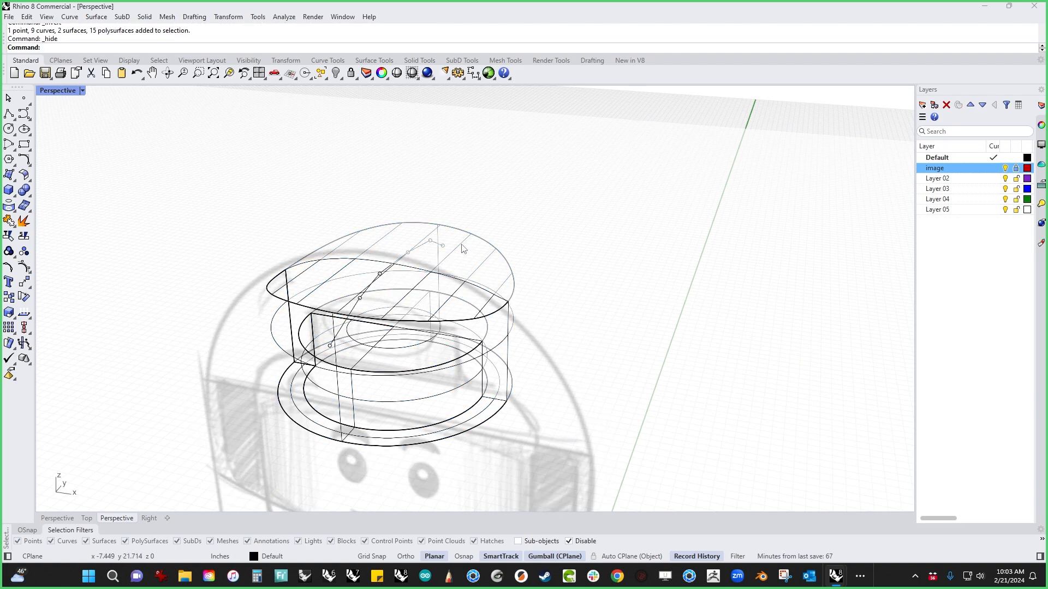
left_click(422, 252)
key("Escape")
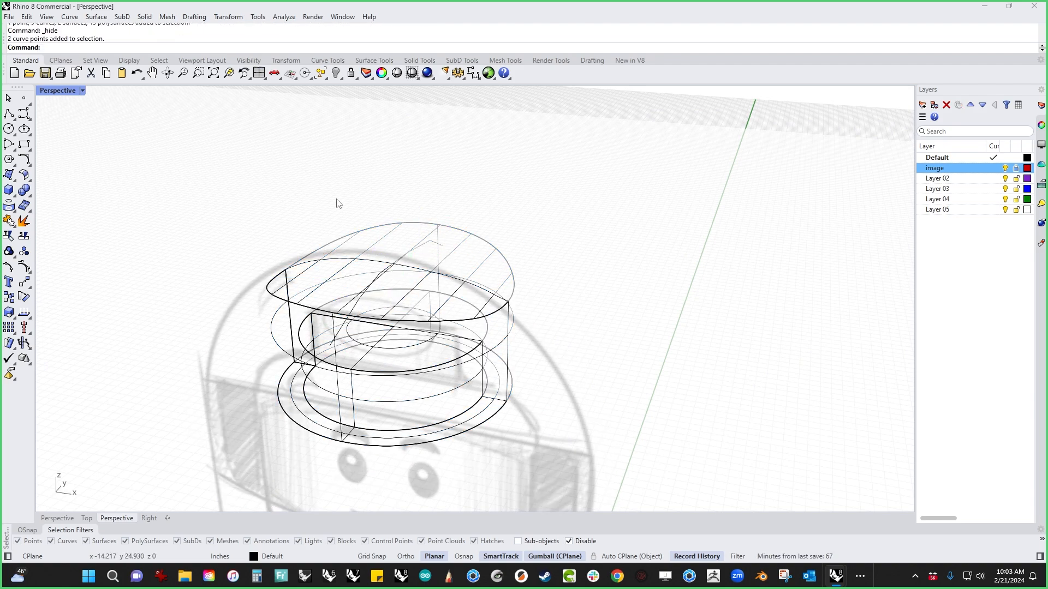
Cut through the socket solid by extruding the polyline along X with the gumball, and delete the piece above the cut.
left_click(418, 255)
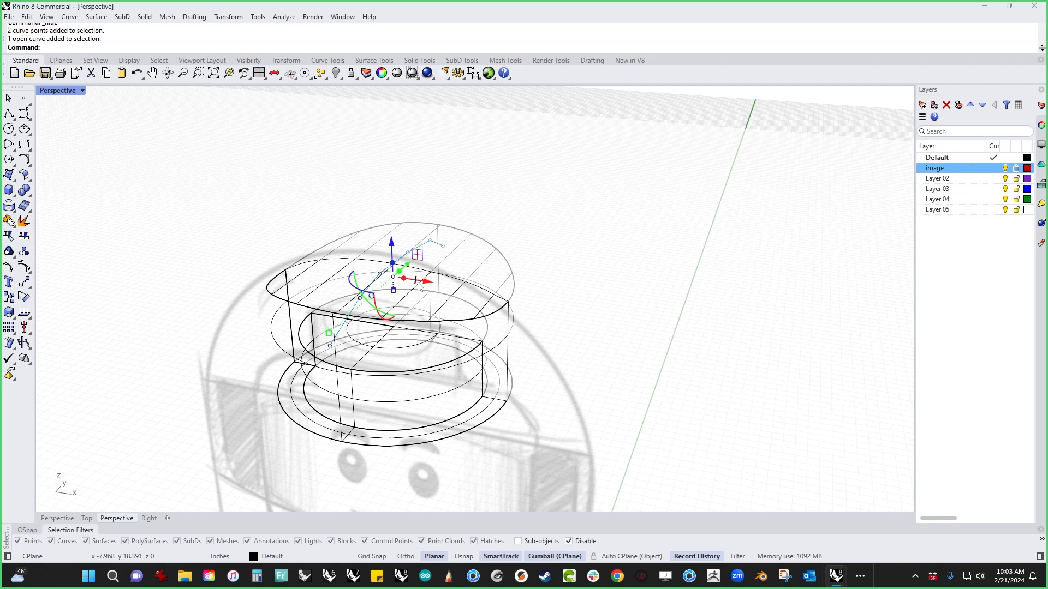
left_click_drag(418, 283, 606, 334)
left_click(451, 228)
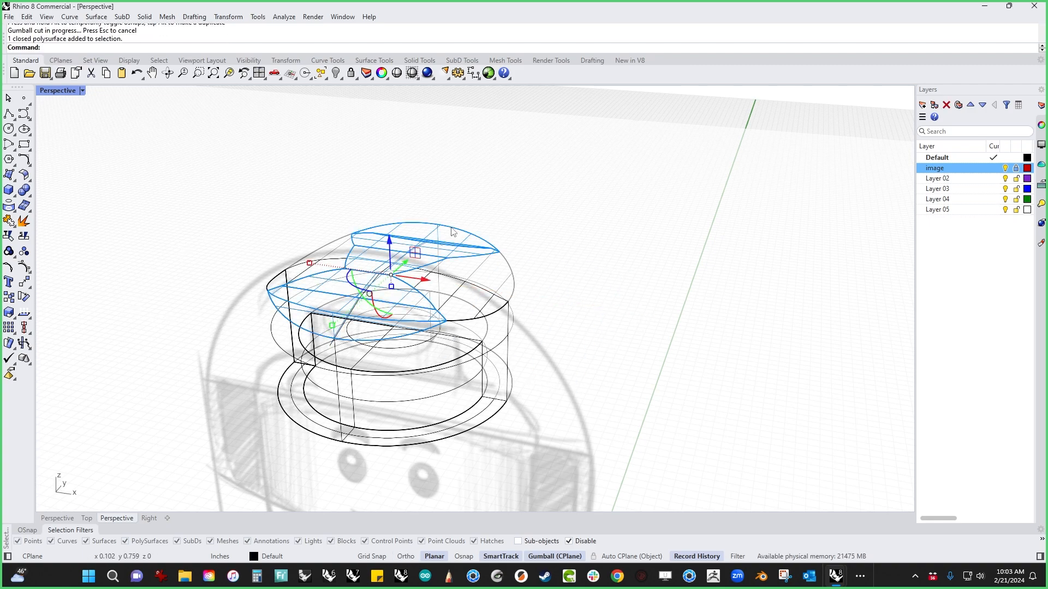
key("Delete")
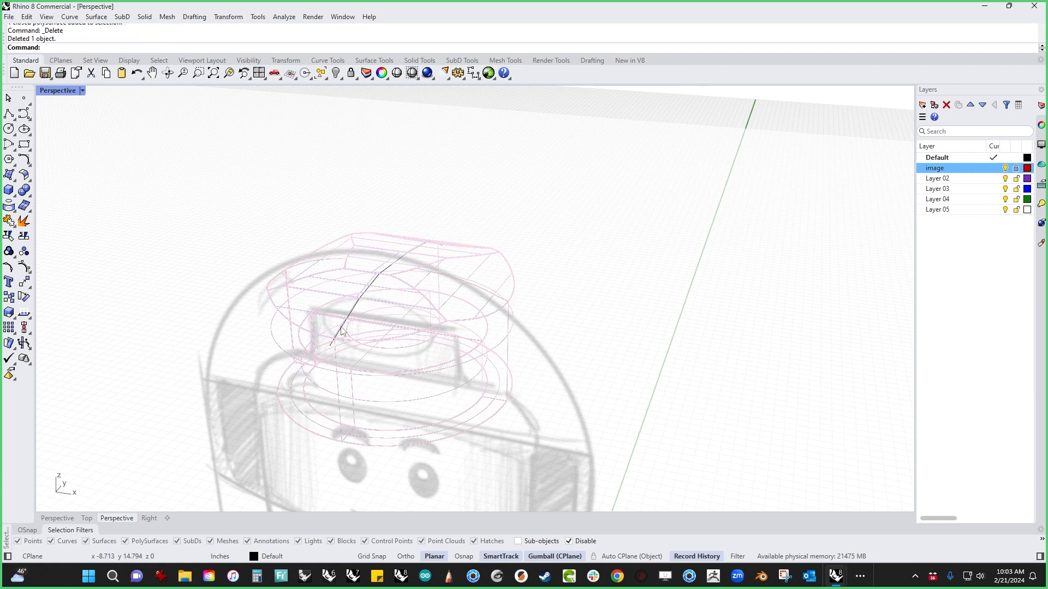
Show all hidden objects and inspect the trimmed socket against the helmet shell in shaded display.
type("show")
key("Return")
key("ctrl+z")
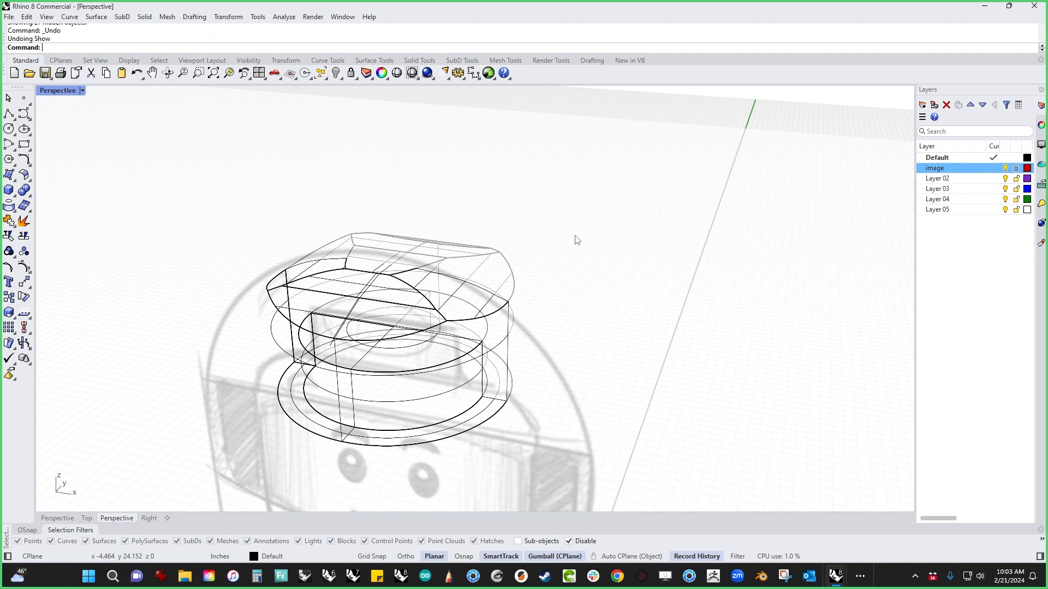
right_click_drag(578, 266, 574, 274)
right_click(575, 274)
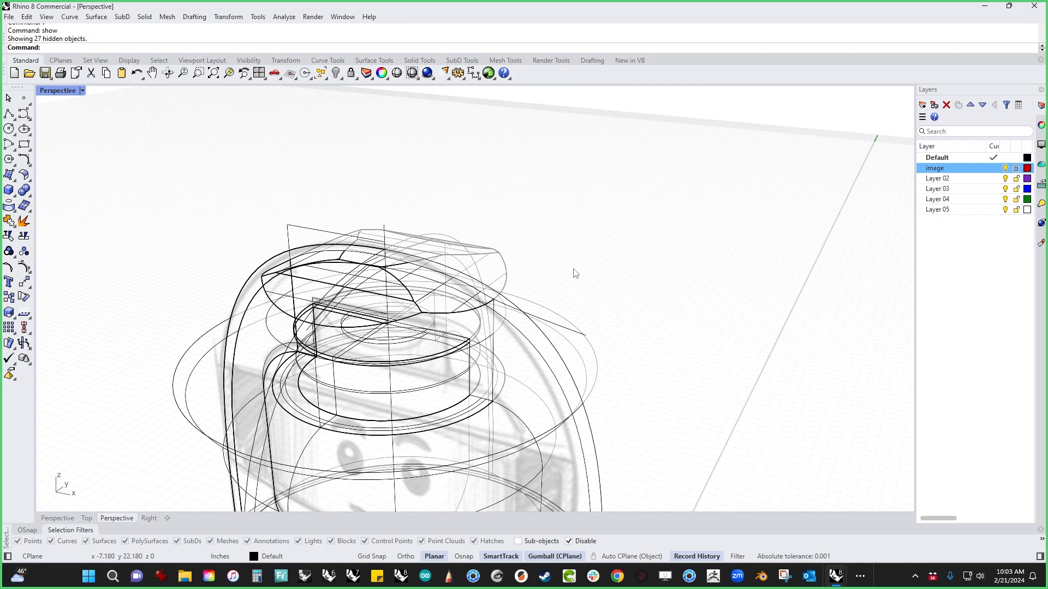
middle_click(576, 274)
left_click(603, 225)
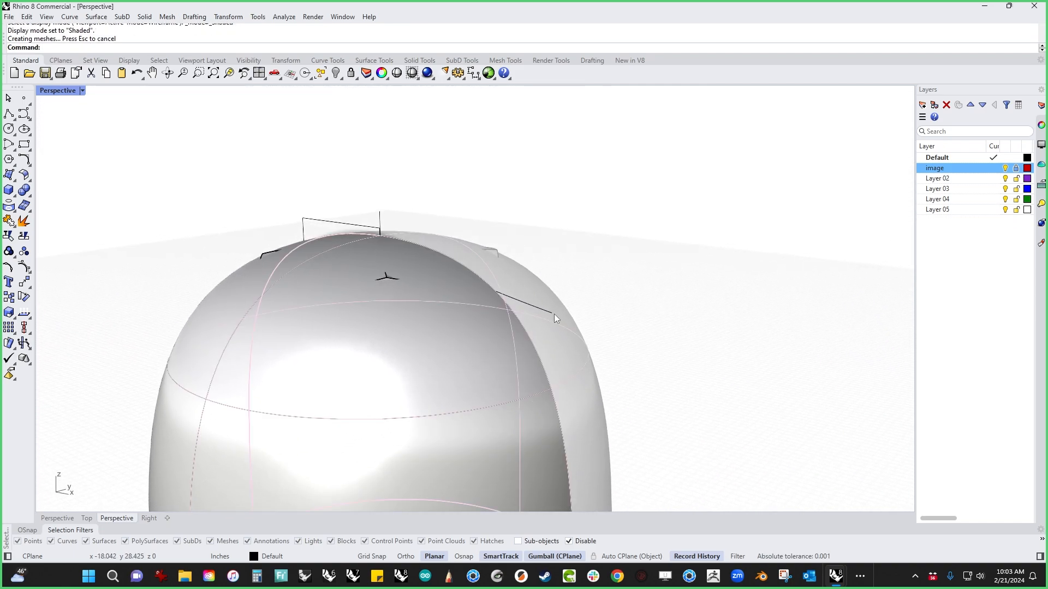
mouse_move(554, 315)
right_mouse_down()
mouse_move(615, 309)
mouse_move(655, 331)
mouse_move(653, 312)
mouse_move(646, 333)
right_mouse_up()
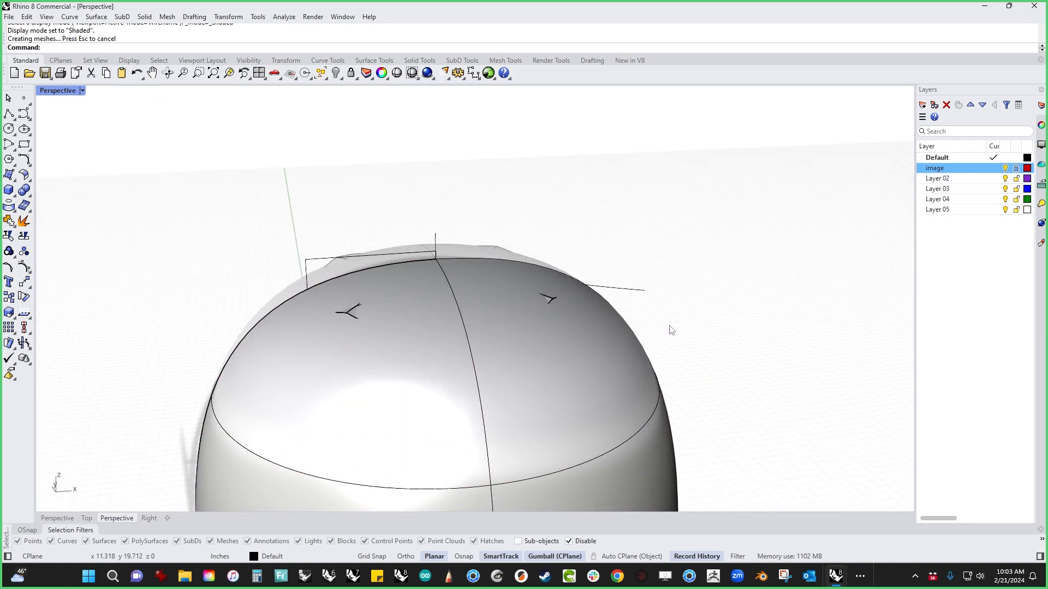
Boolean split the socket solid with the helmet shell as the cutting object, working in the Front view in wireframe display.
key("ctrl+F2")
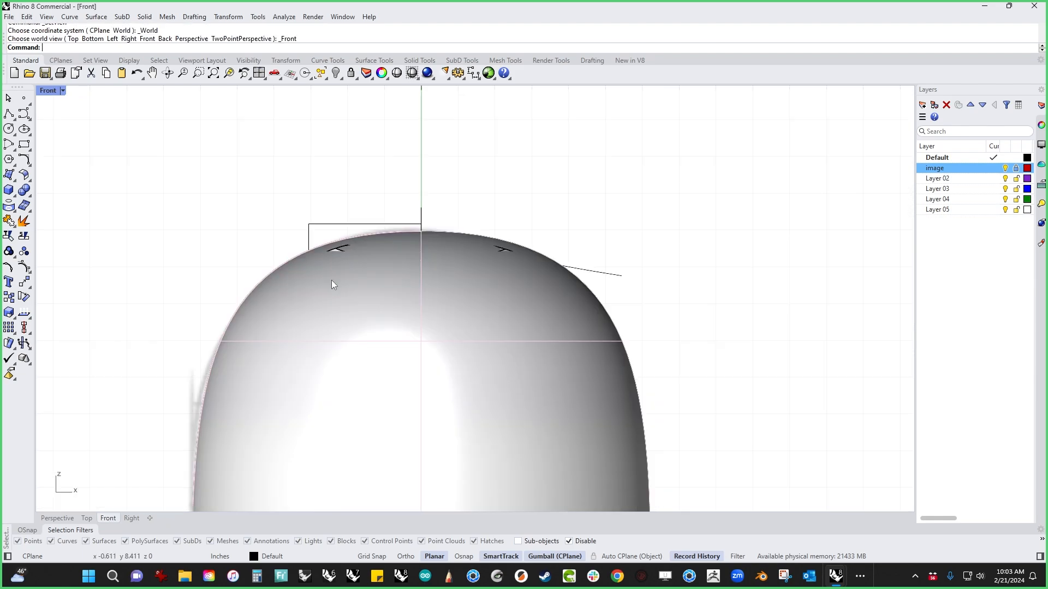
middle_click(302, 175)
left_click(315, 131)
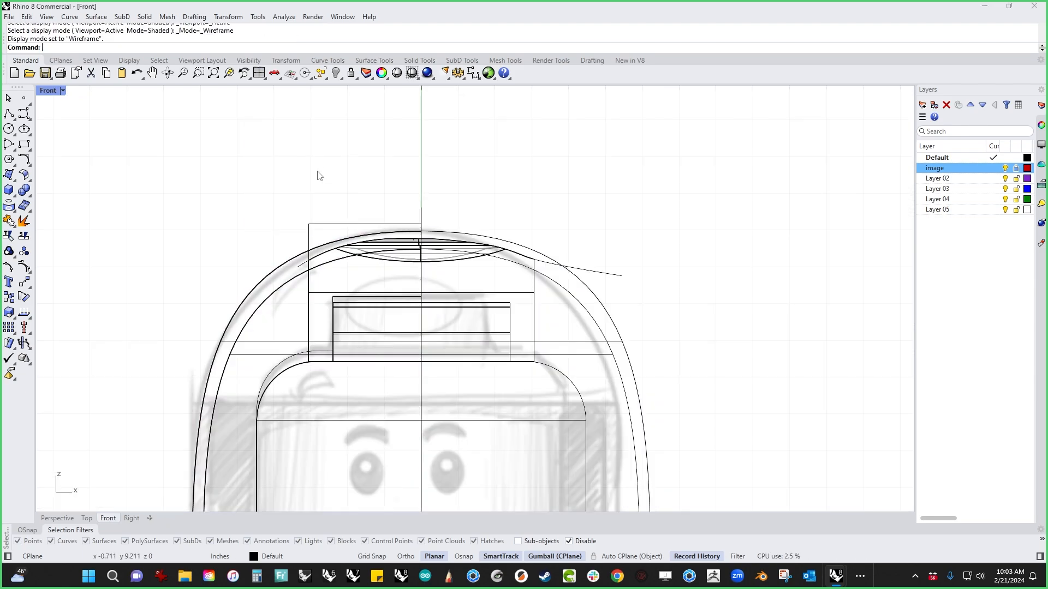
scroll(327, 257, "up", 4)
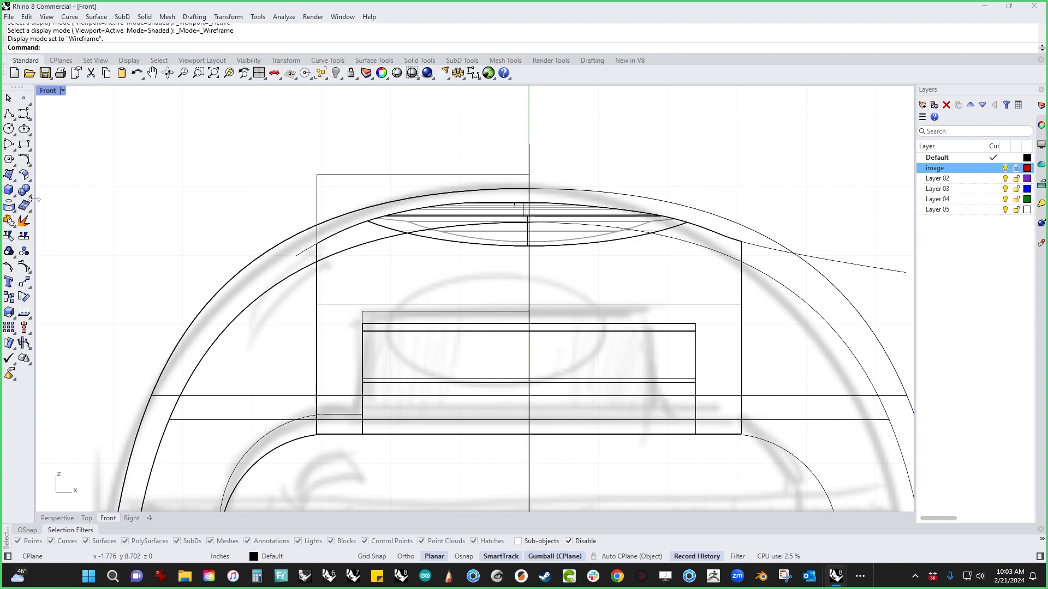
left_click(30, 195)
left_click(71, 210)
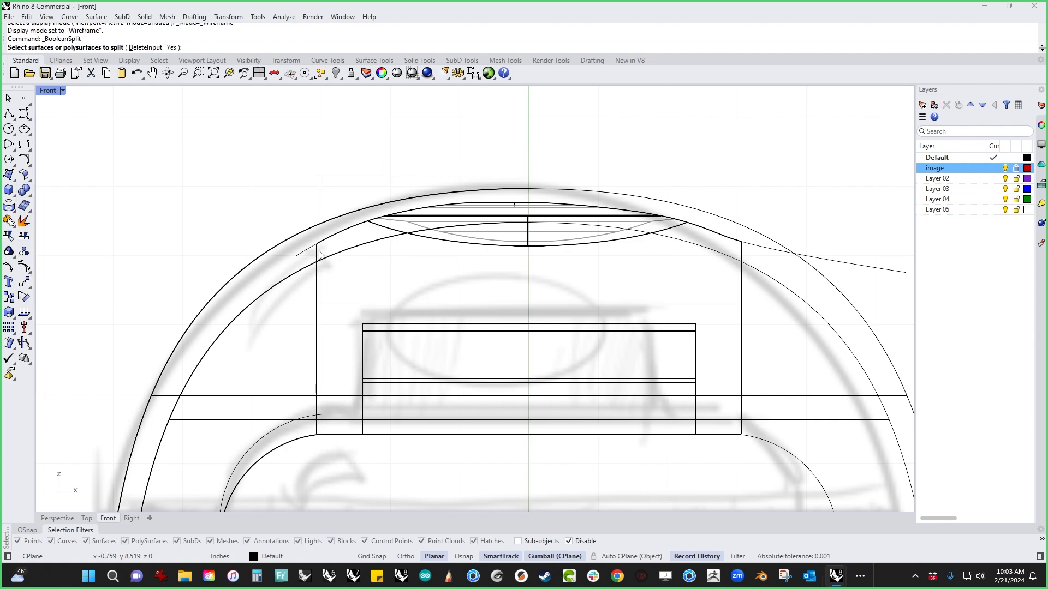
left_click(320, 306)
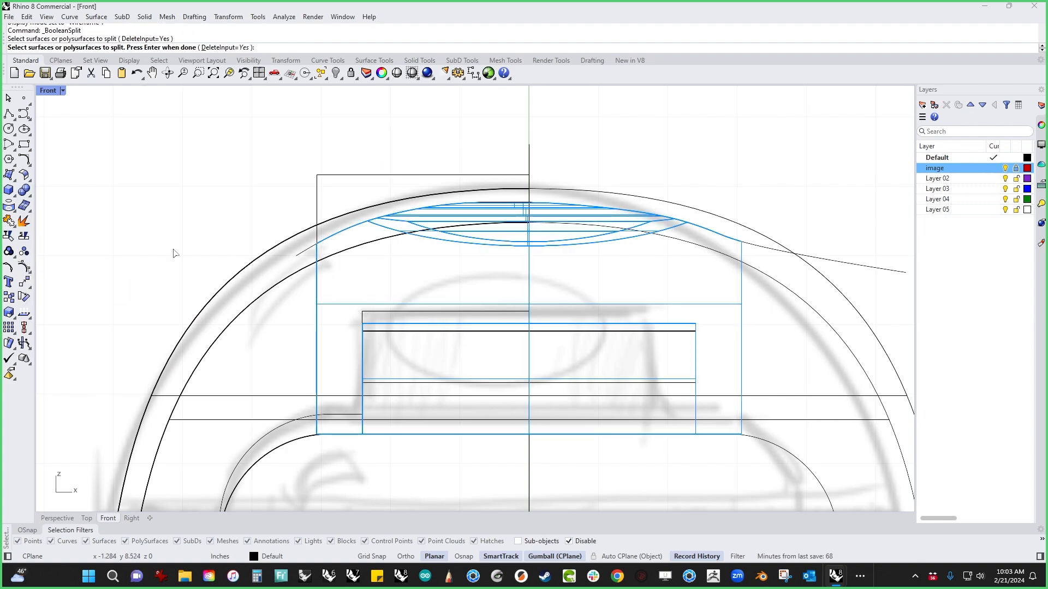
right_click(173, 252)
left_click_drag(246, 211, 191, 280)
right_click(168, 276)
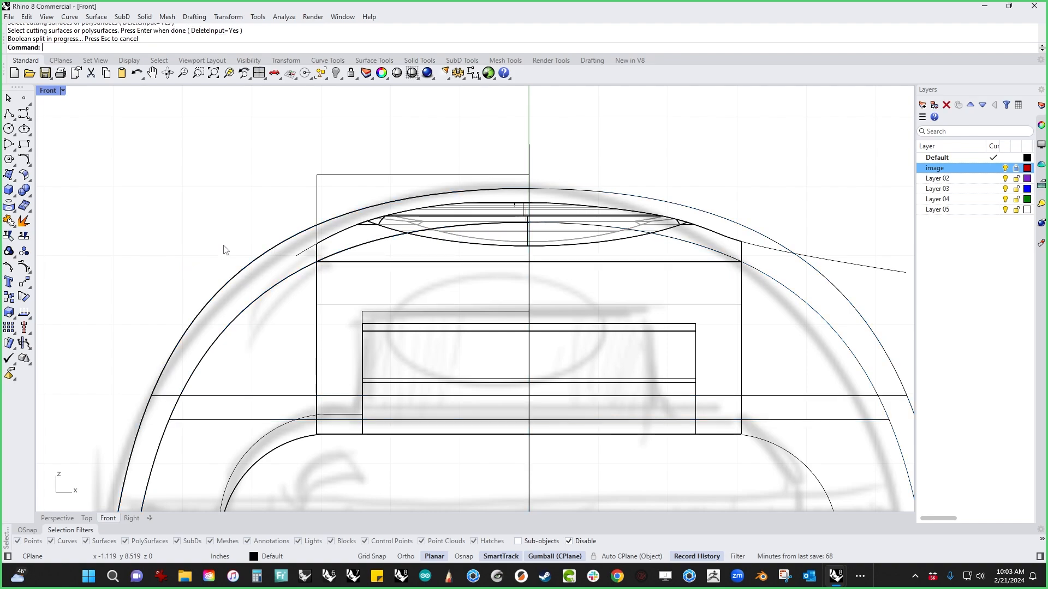
Delete the cutting polyline and the split pieces above the socket, and Boolean union the remaining socket with the helmet shell.
left_click_drag(187, 126, 825, 303)
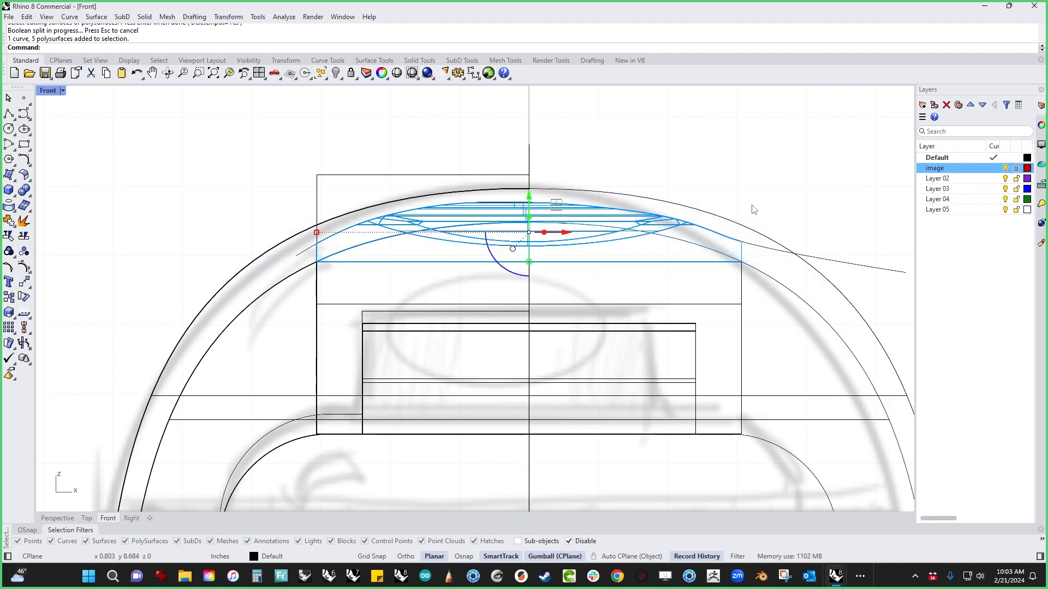
key("Delete")
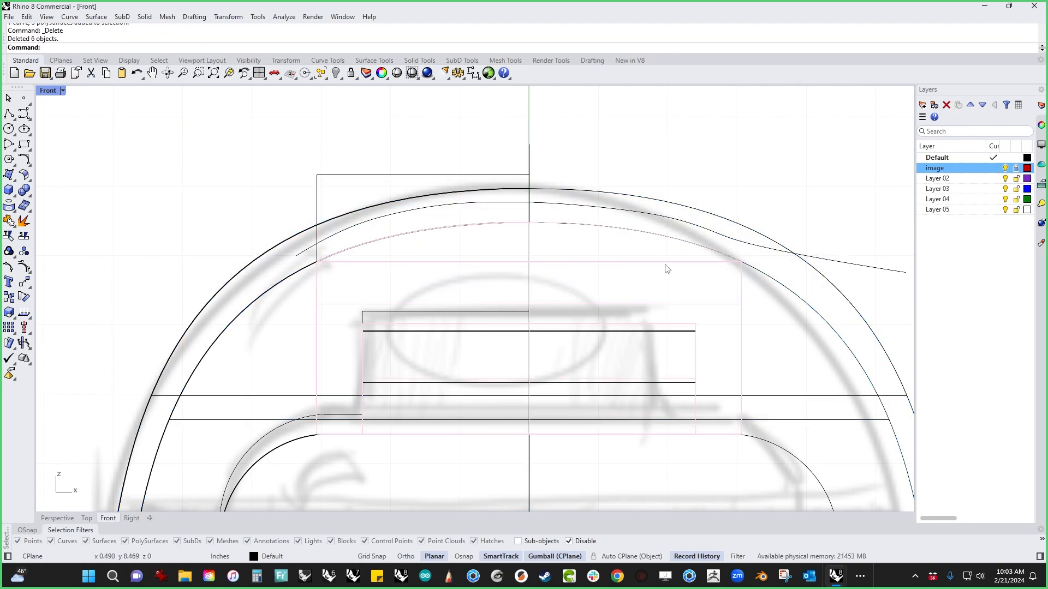
left_click(666, 268)
left_click(293, 279, "shift")
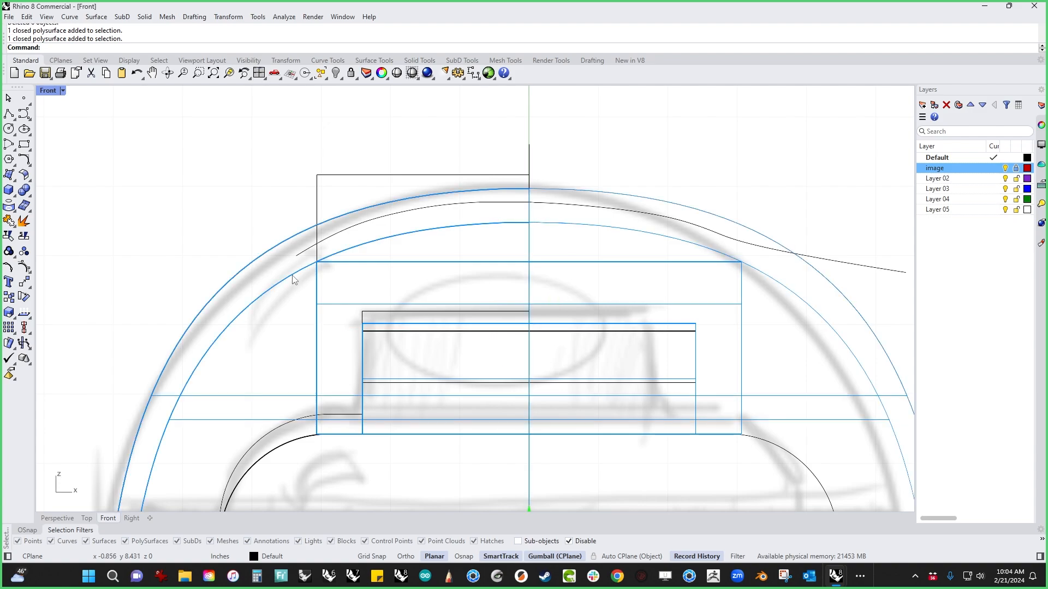
left_click(24, 251)
Inspect the joined helmet from the Perspective view in shaded display.
scroll(366, 218, "down", 4)
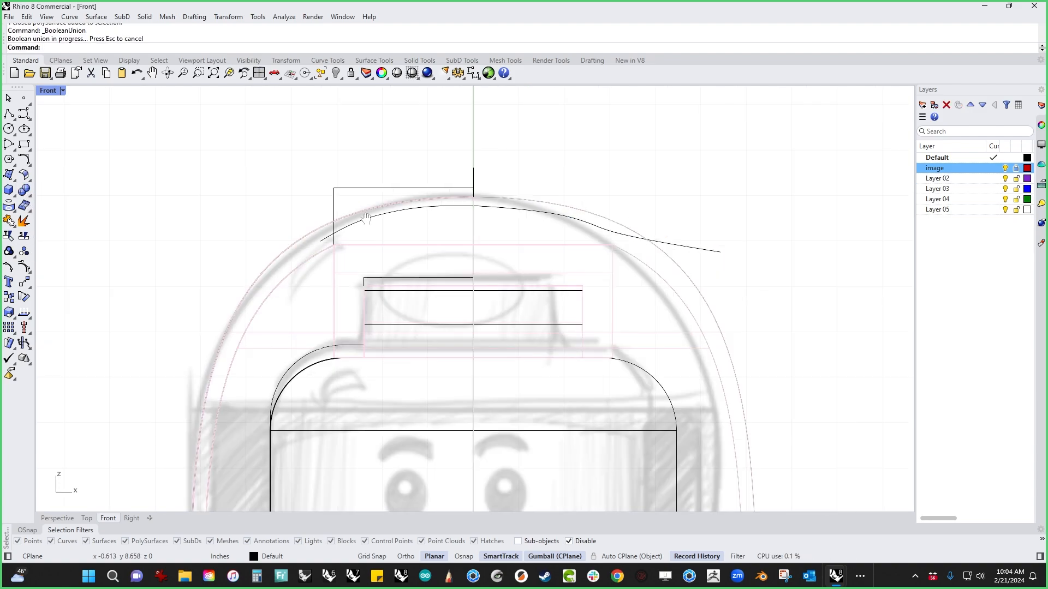
right_click_drag(366, 219, 325, 232)
key("ctrl+F4")
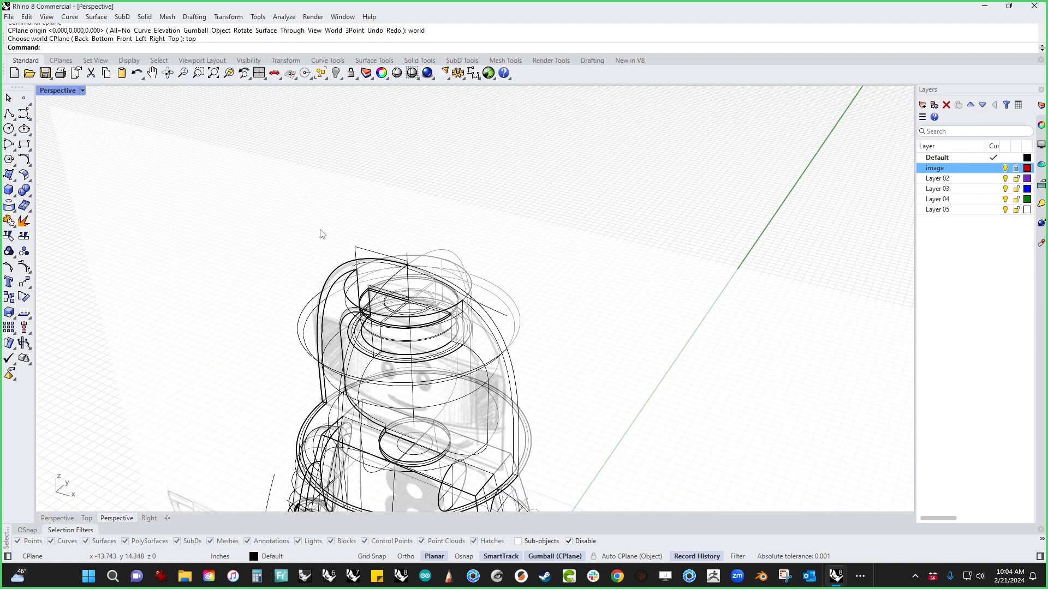
middle_click(322, 241)
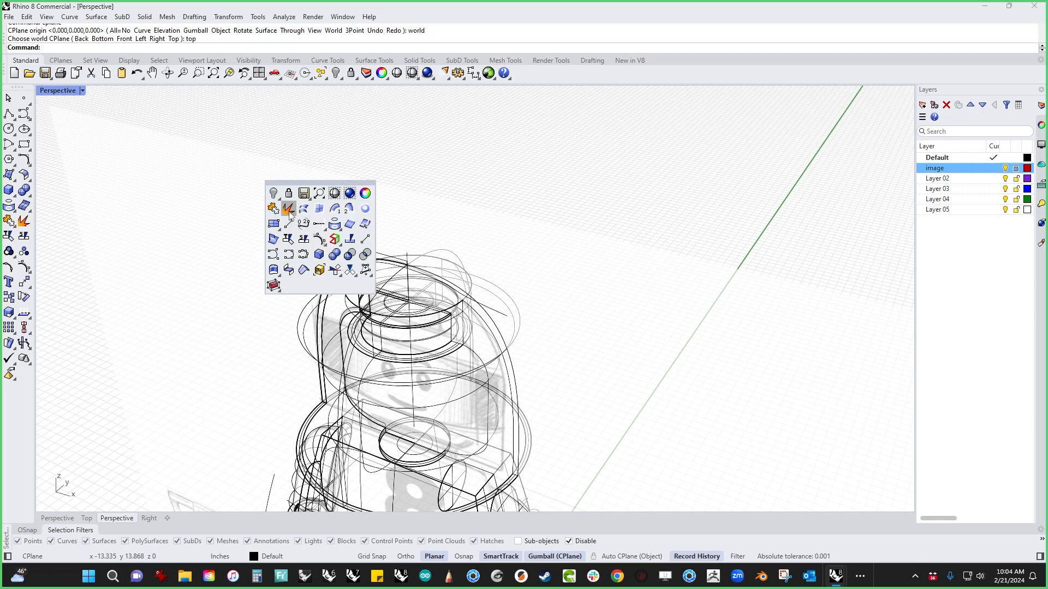
left_click(337, 197)
right_click_drag(546, 375, 610, 308)
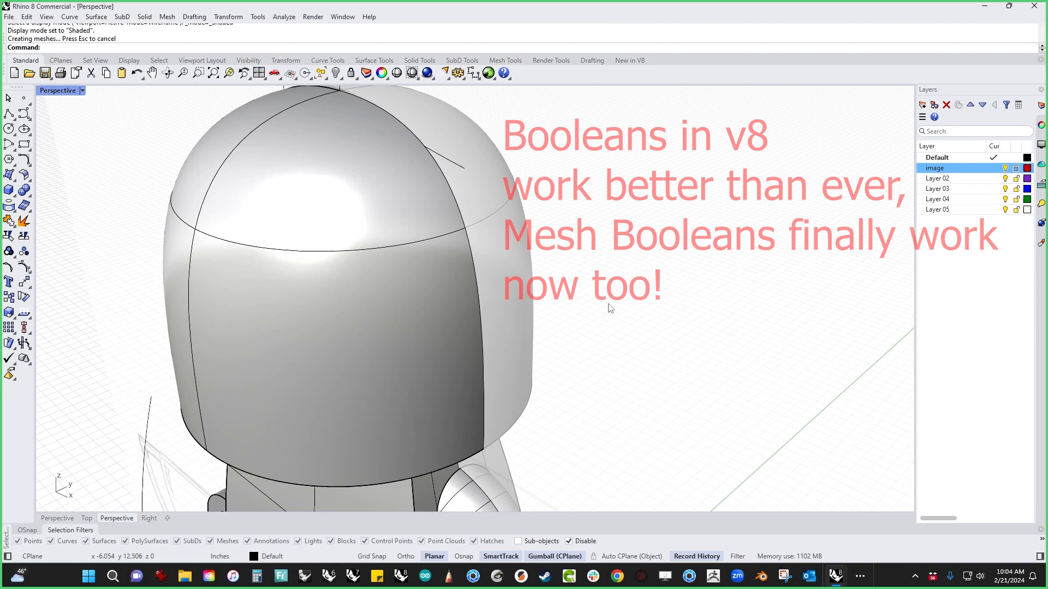
Draw a straight horizontal polyline across the full helmet width at the sketched visor's upper edge, in the wireframe Front view.
key("ctrl+F2")
left_click(538, 324)
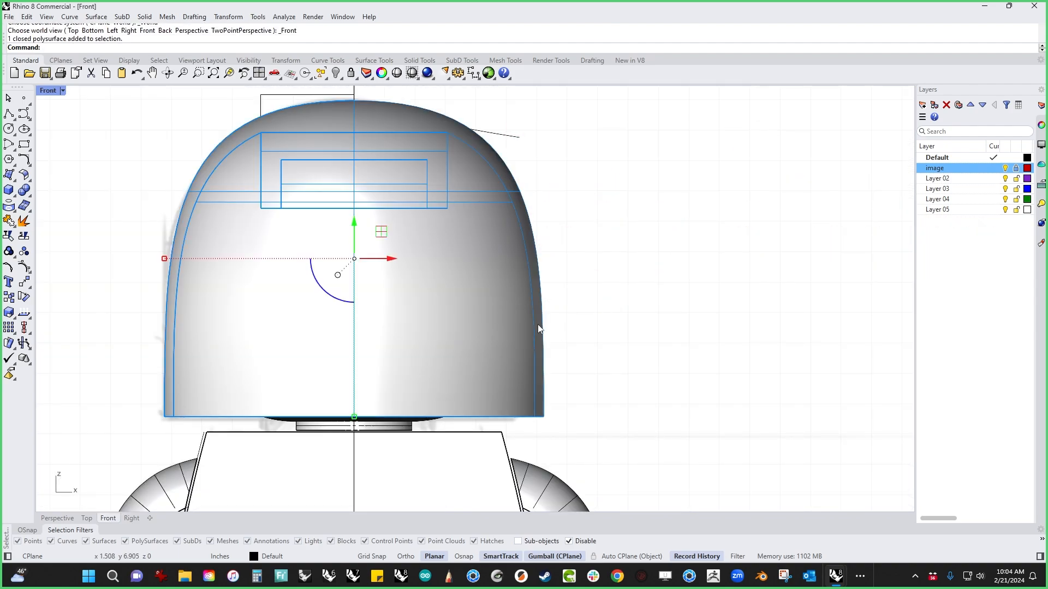
middle_click(646, 325)
left_click(656, 279)
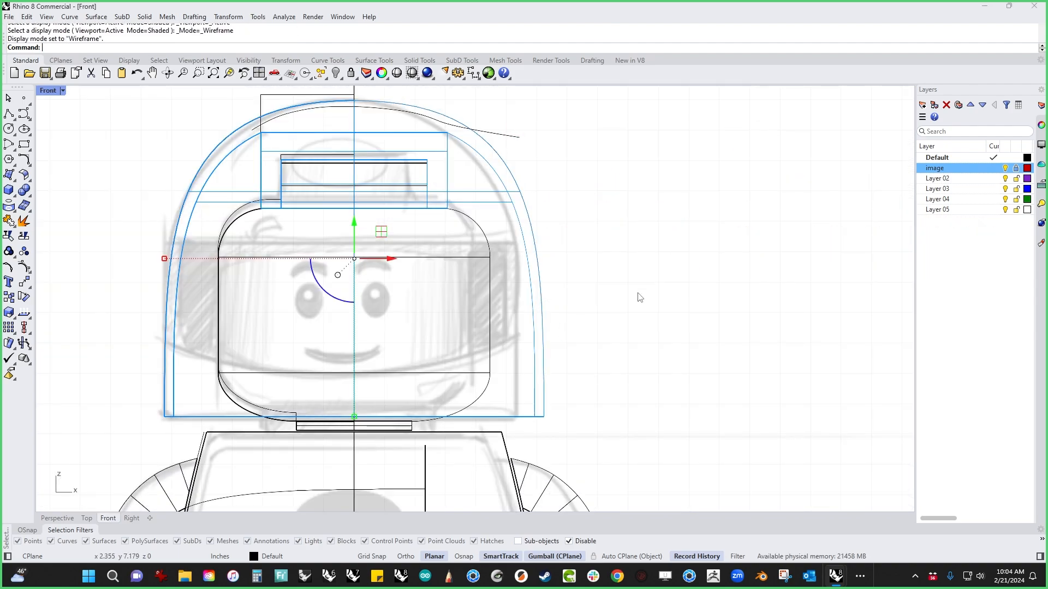
left_click(616, 347)
right_click_drag(600, 329, 623, 381)
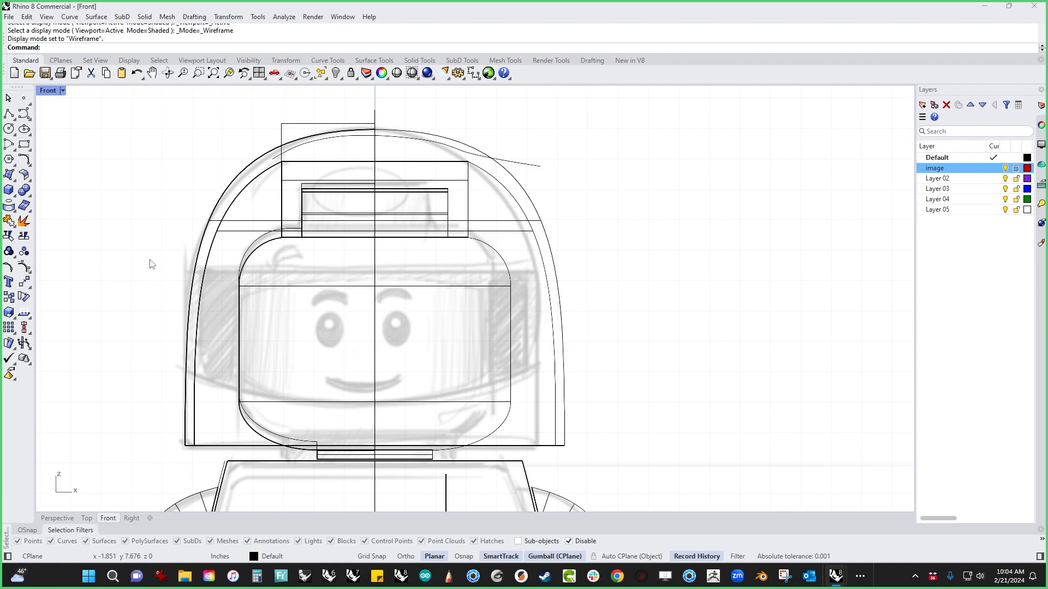
left_click(9, 113)
left_click(166, 268)
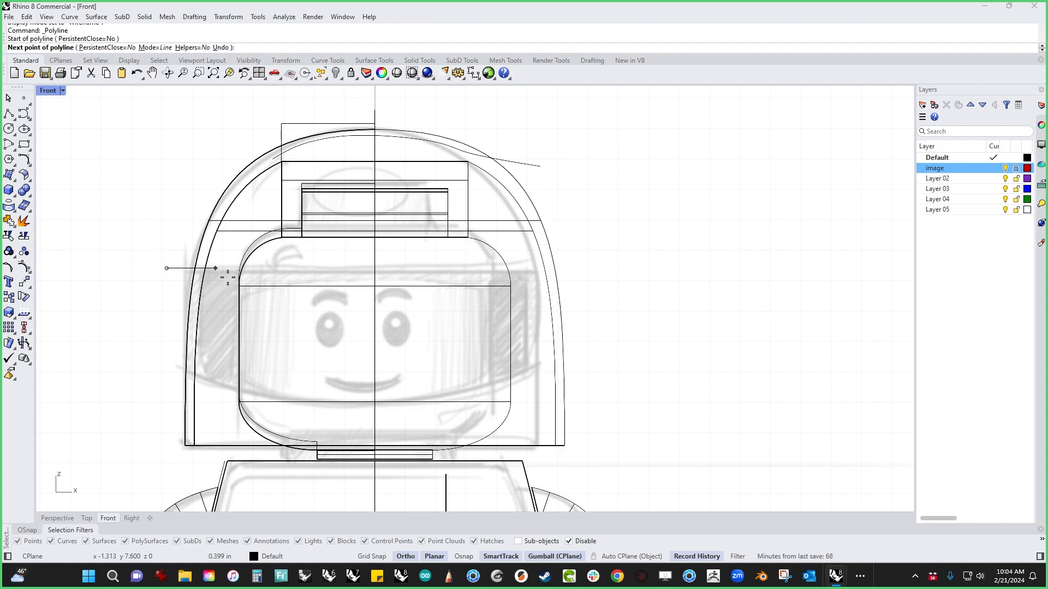
left_click(635, 280, "shift")
key("Return")
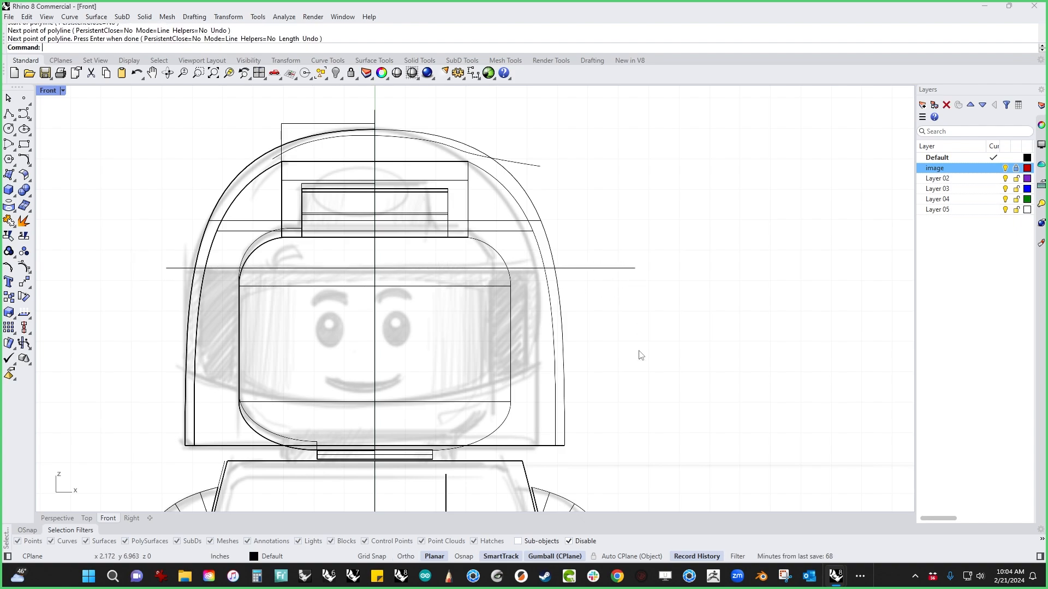
Draw a downward-bowed three-point arc across the helmet along the sketched visor's lower edge.
left_click(30, 118)
left_click(12, 152)
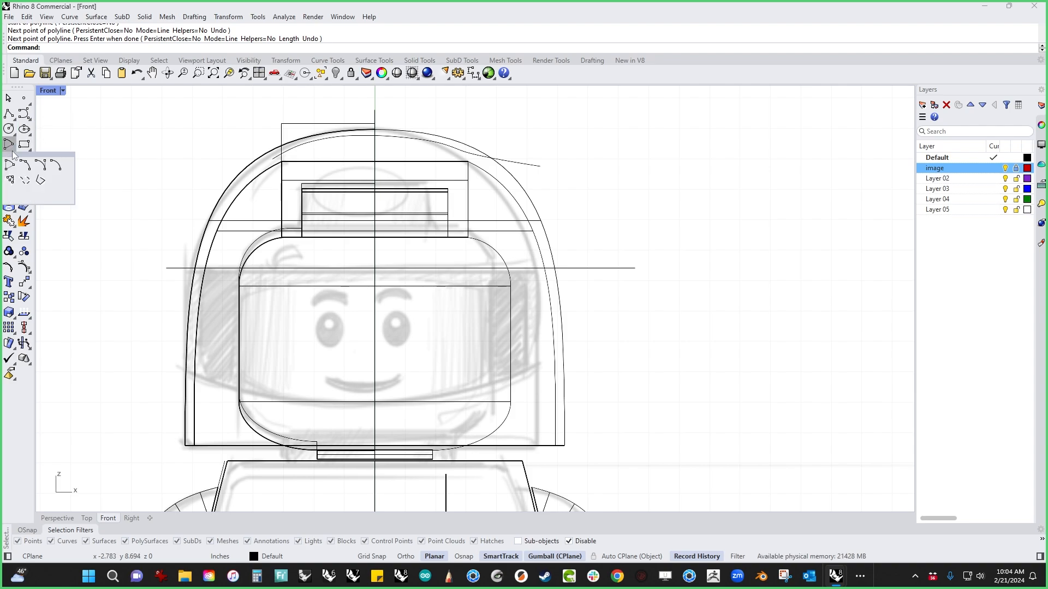
left_click(25, 171)
left_click(181, 367)
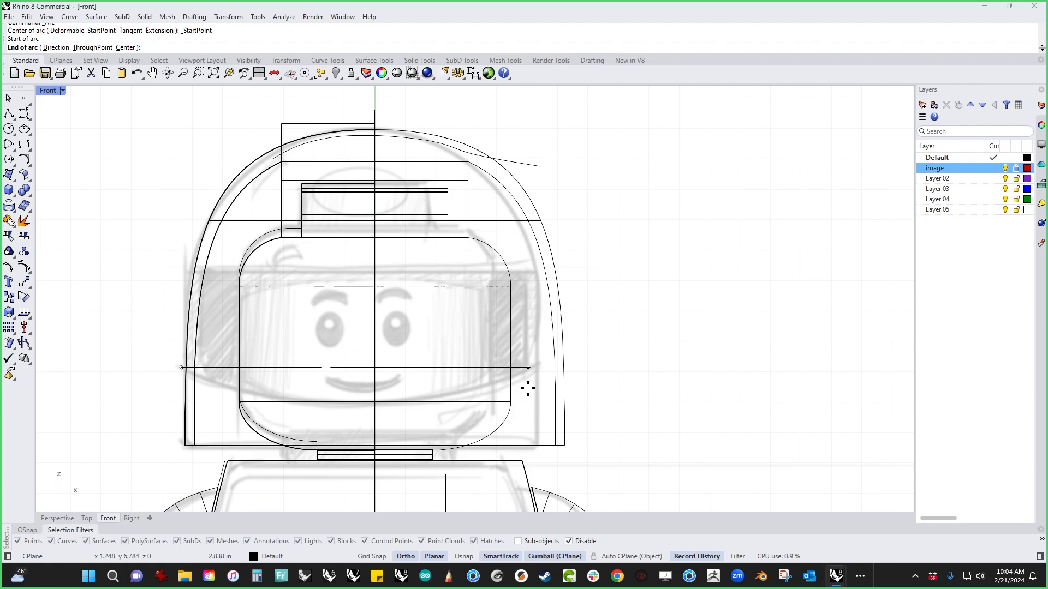
left_click(571, 368)
key("F8")
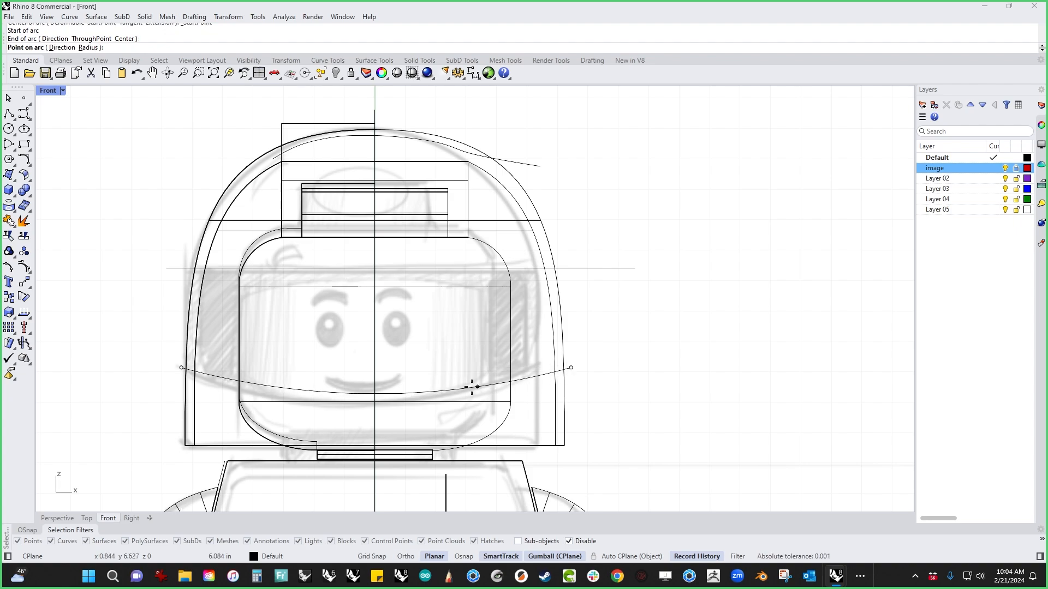
left_click(422, 402)
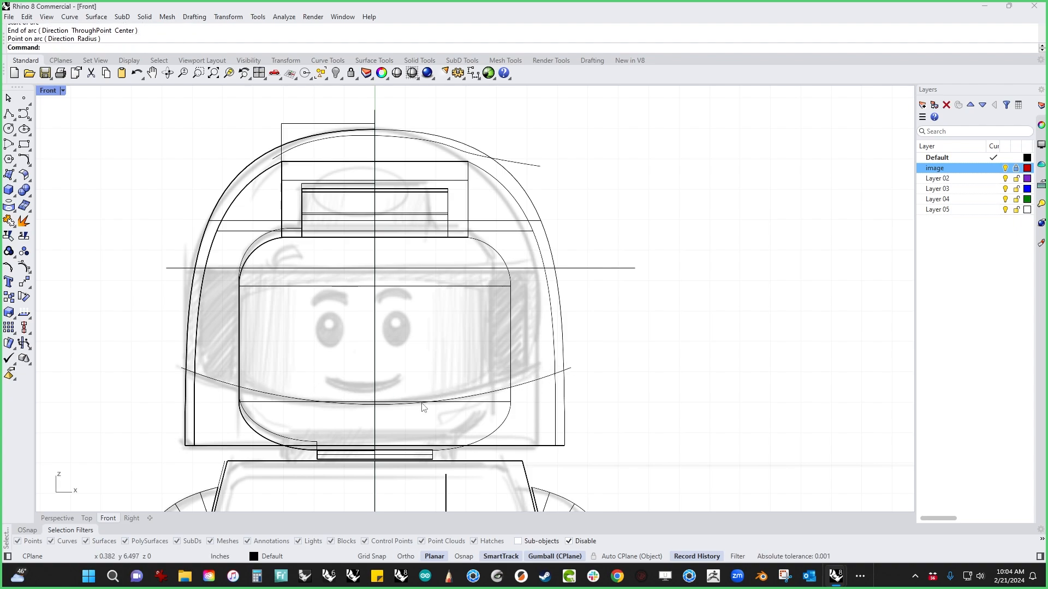
Project the horizontal line and the arc onto the helmet from the Front view.
left_click(568, 369)
left_click(590, 268, "shift")
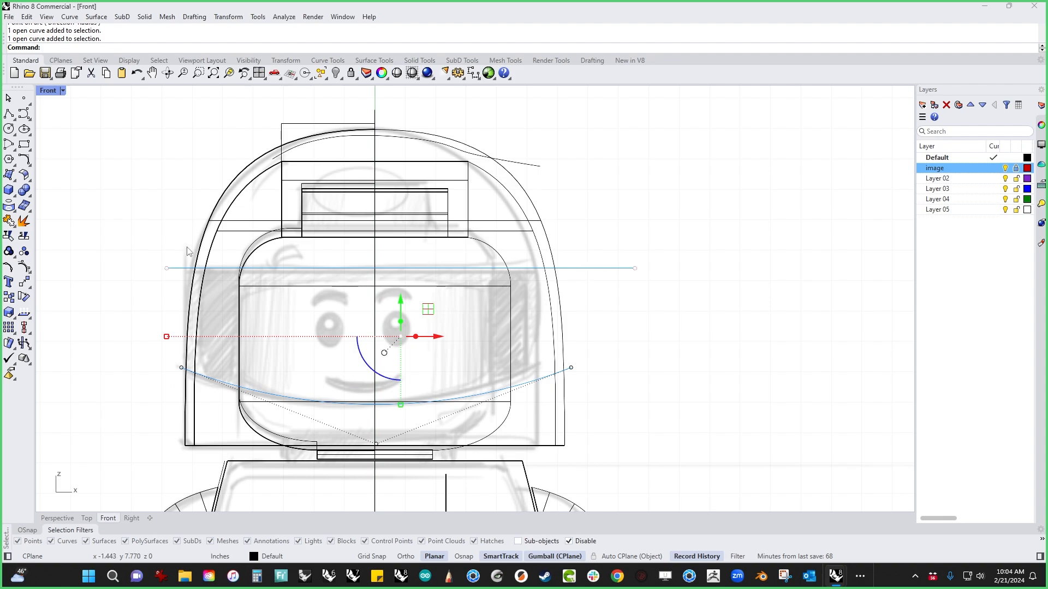
left_click(12, 210)
left_click(228, 187)
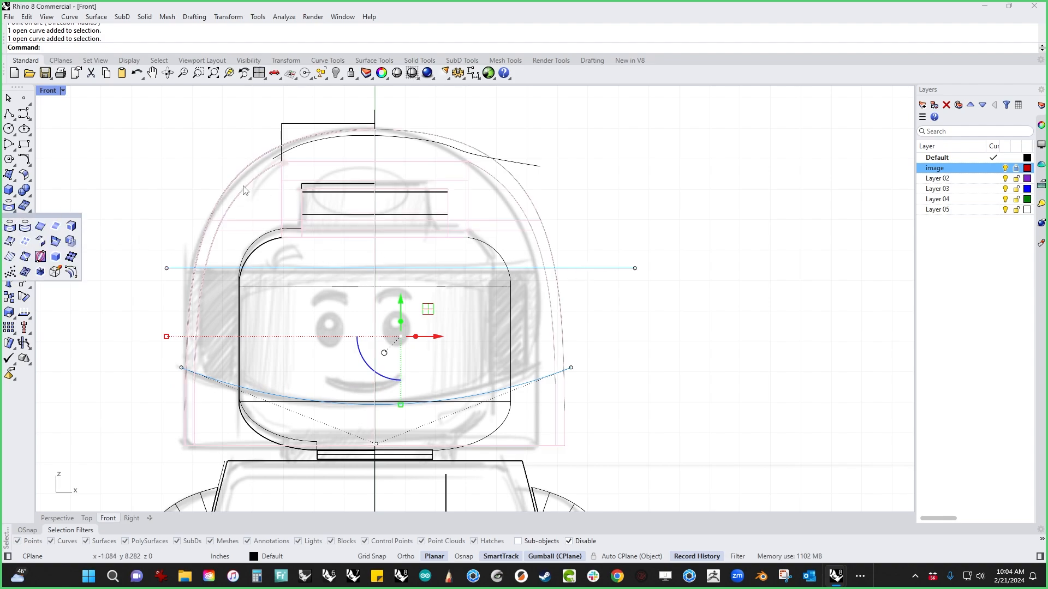
right_click(133, 181)
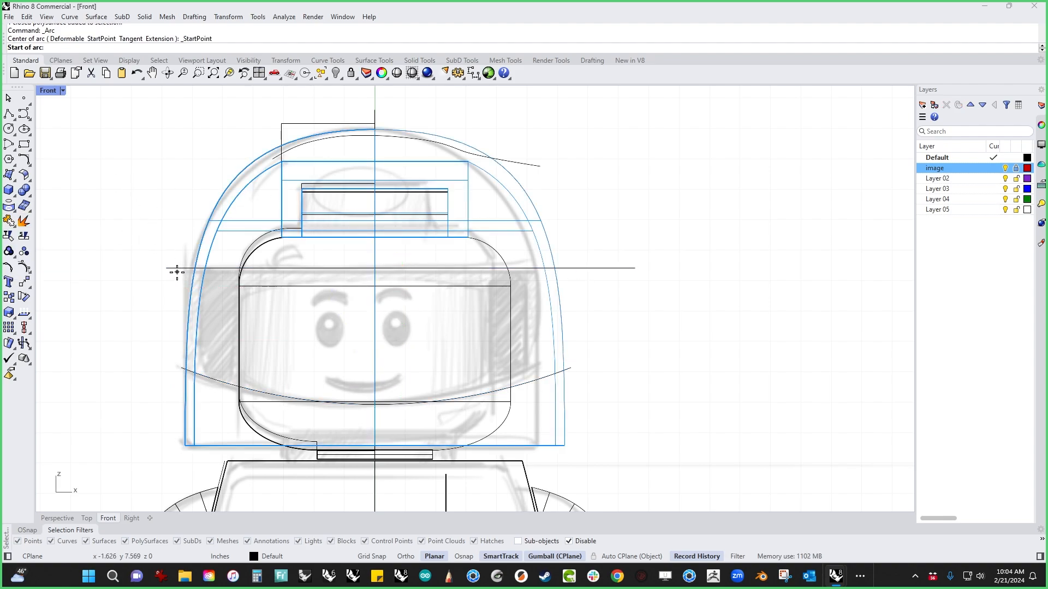
key("Escape")
left_click(11, 206)
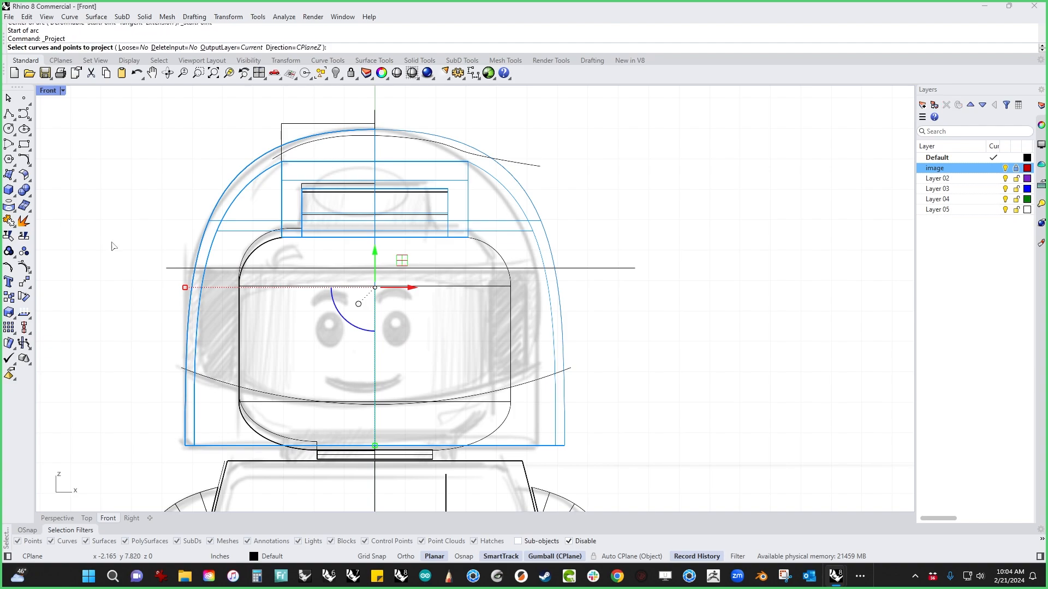
left_click(169, 268)
right_click(143, 370)
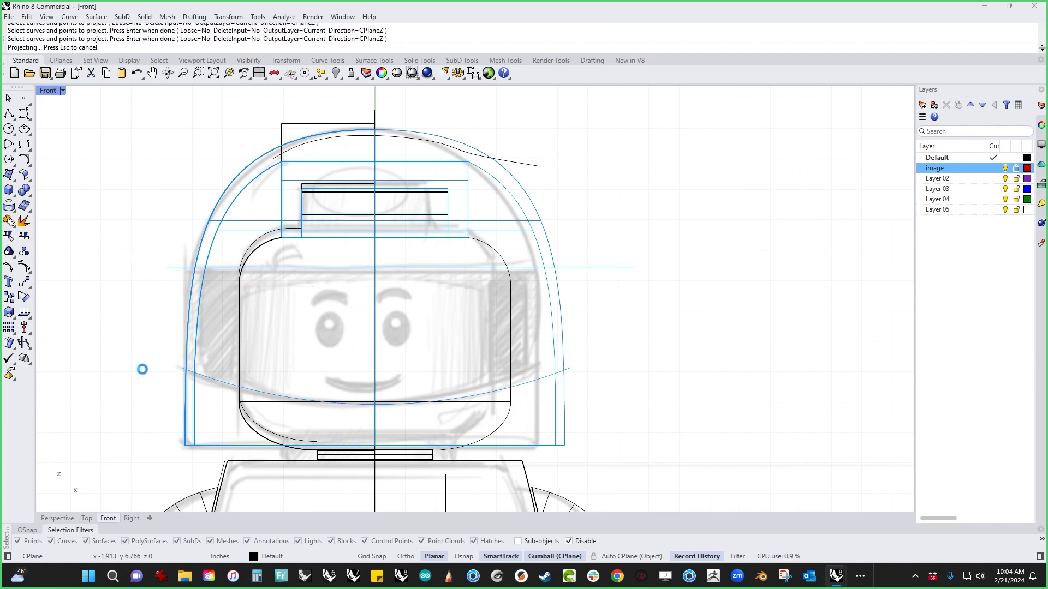
Isolate the two projected closed curves and the helmet's outer surface by hiding everything else, in the shaded Perspective view.
key("F4")
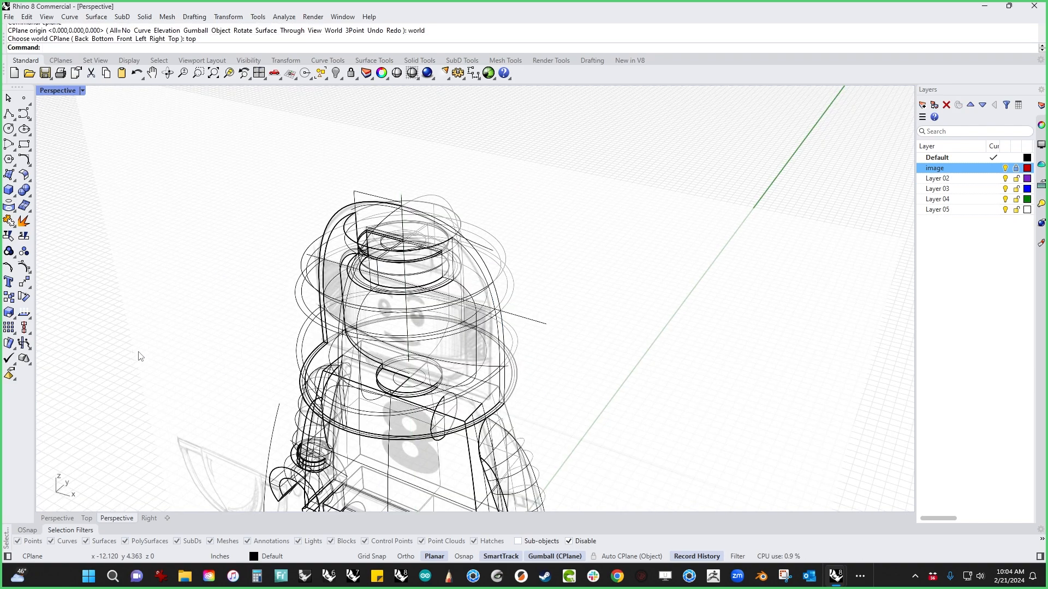
middle_click(133, 362)
left_click(147, 318)
mouse_move(150, 321)
right_mouse_down()
mouse_move(208, 379)
mouse_move(114, 346)
mouse_move(191, 363)
right_mouse_up()
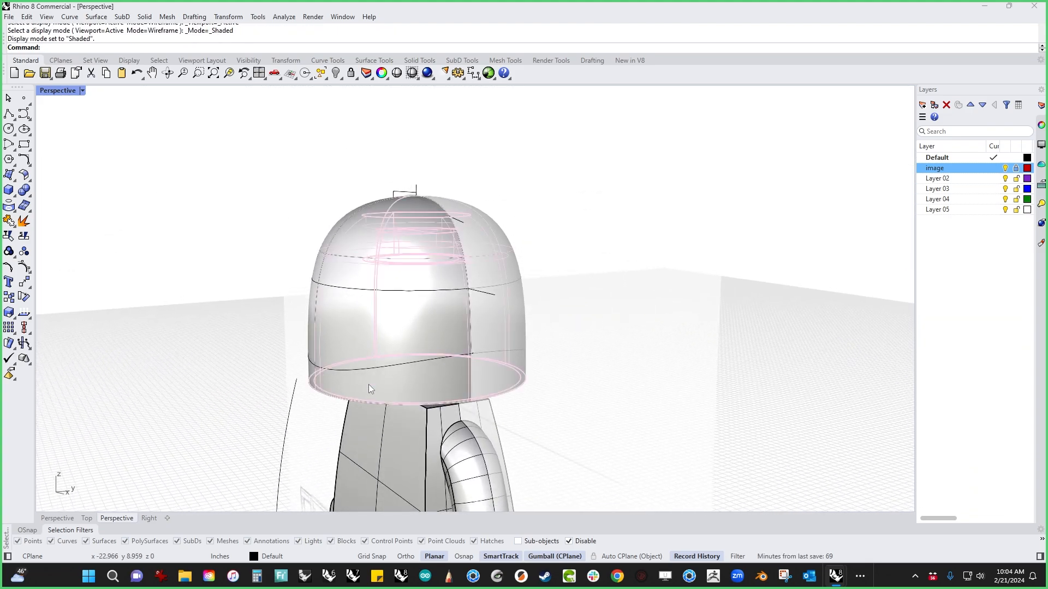
left_click(376, 369)
left_click(398, 297, "shift")
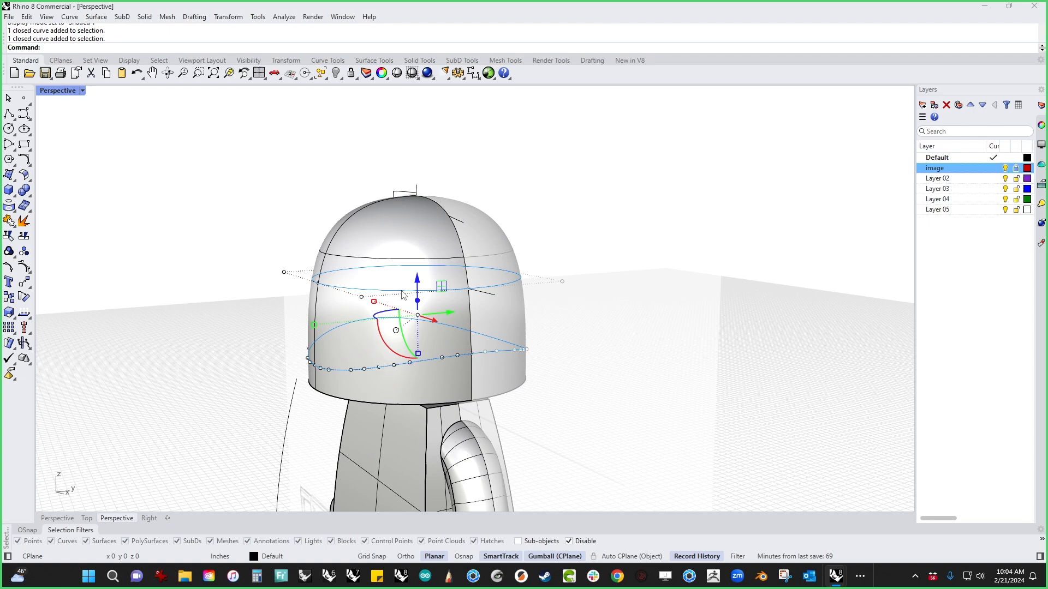
key("ctrl+i")
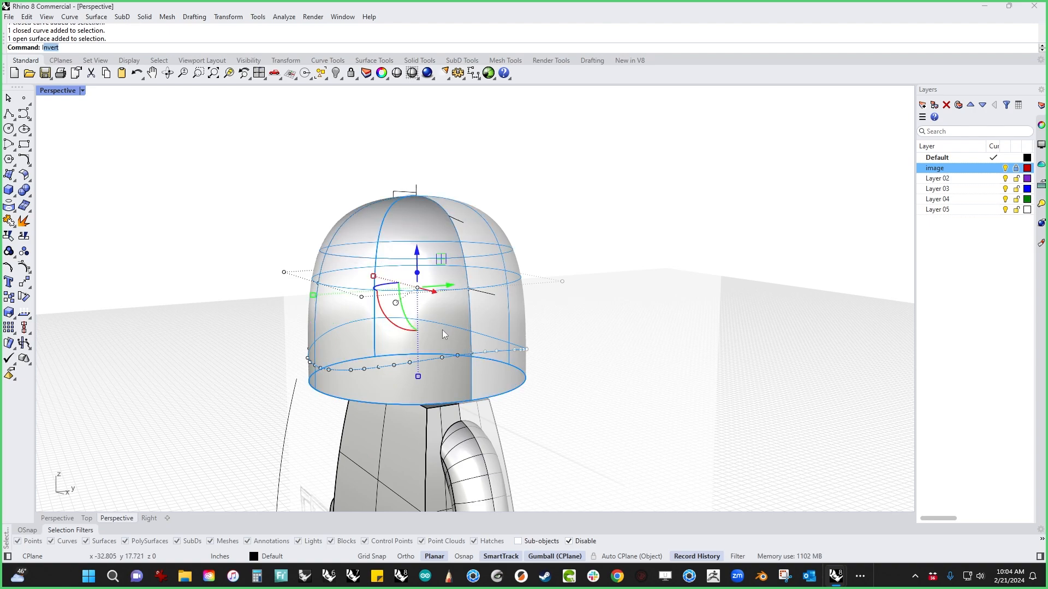
key("ctrl+h")
Draw a degree 3 control-point curve in the Right view from just above the upper projected curve down to the lower curve near the helmet's front.
key("ctrl+F3")
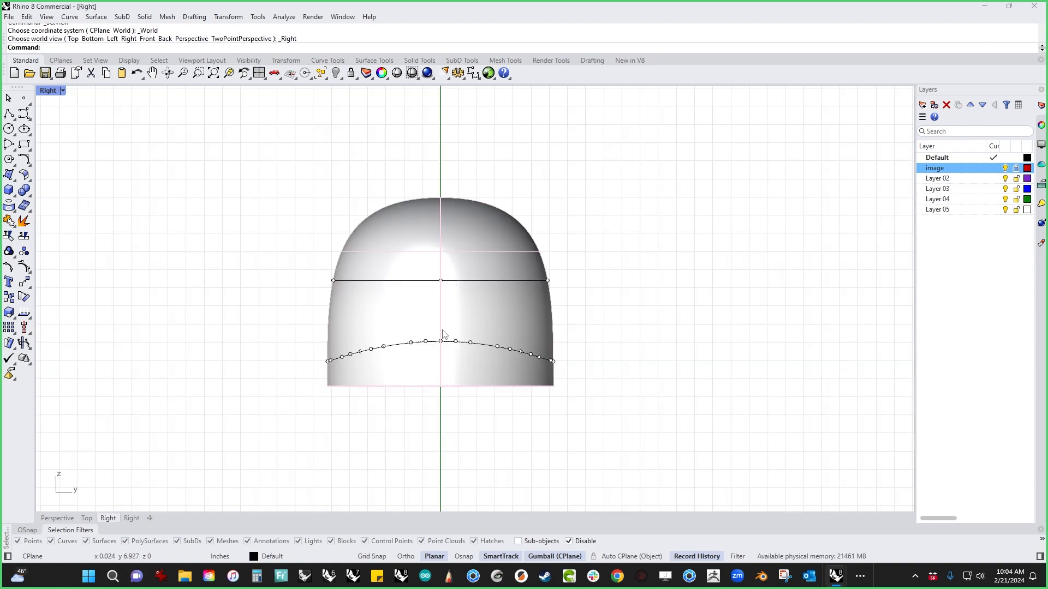
key("ctrl+F2")
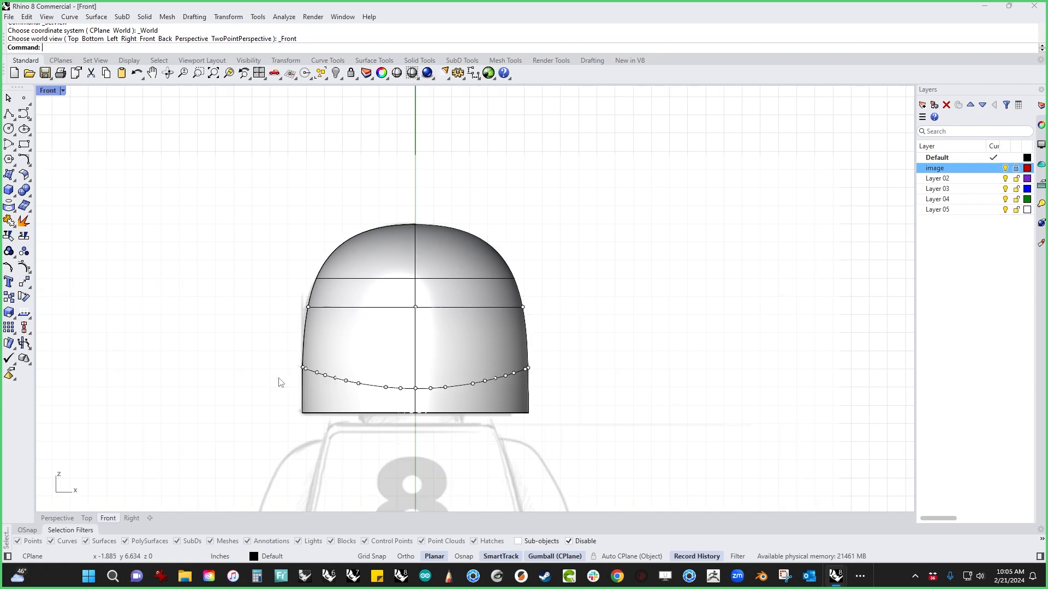
key("ctrl+F3")
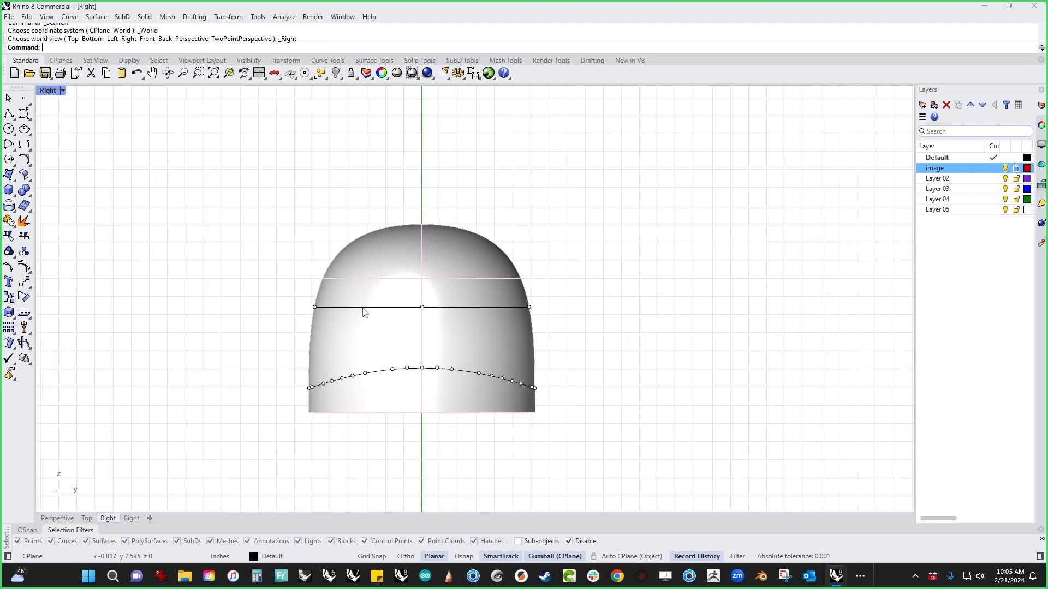
key("Escape")
left_click(21, 115)
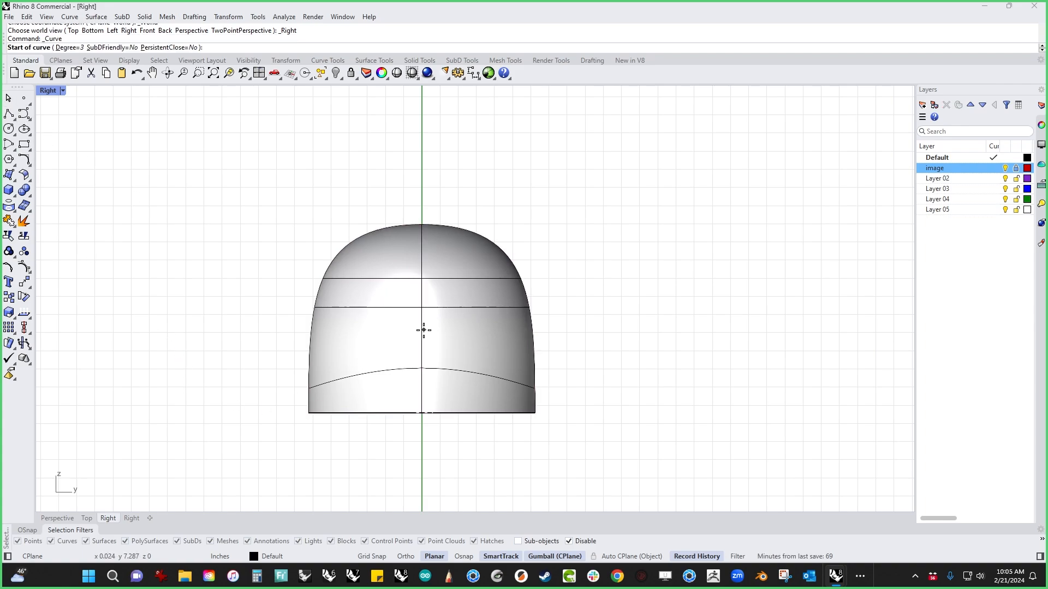
left_click(390, 300)
left_click(390, 330)
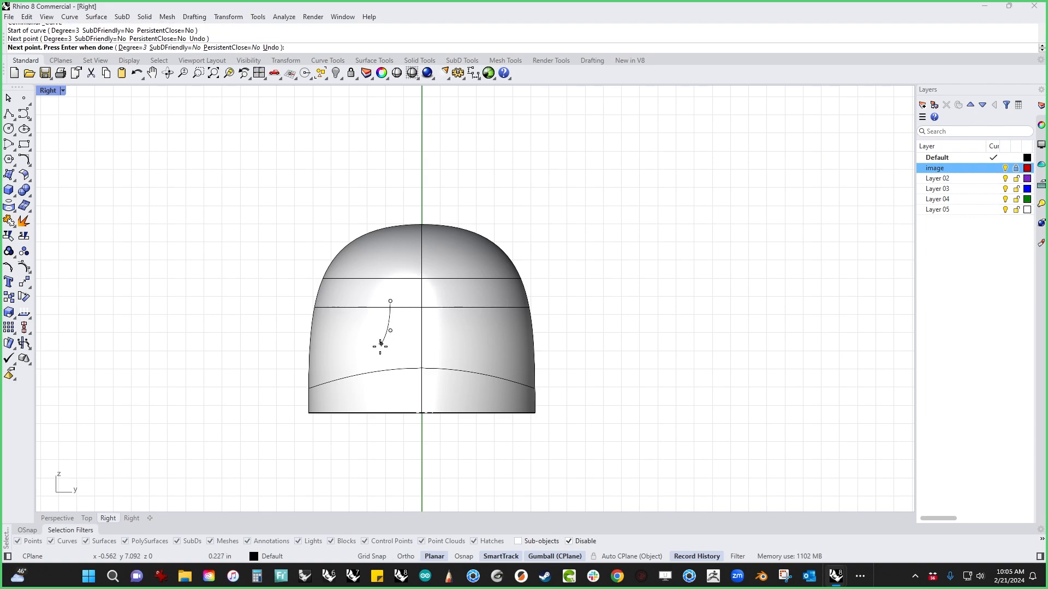
left_click(341, 379)
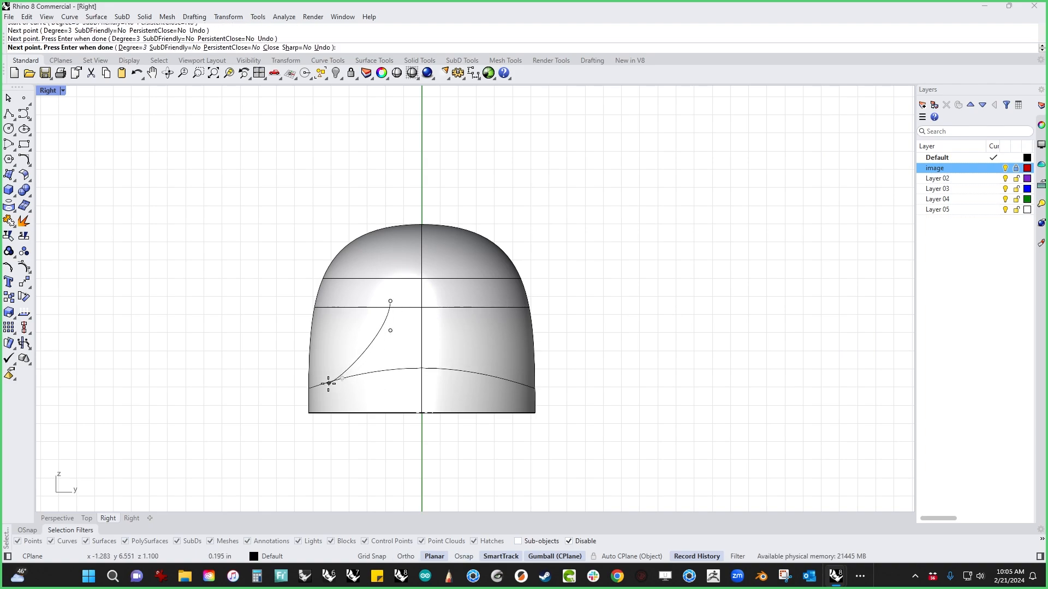
left_click(326, 385)
Move the new side curve out beside the helmet along X and flatten it with an X scale of 0.
left_click_drag(167, 234, 495, 510)
key("ctrl+F4")
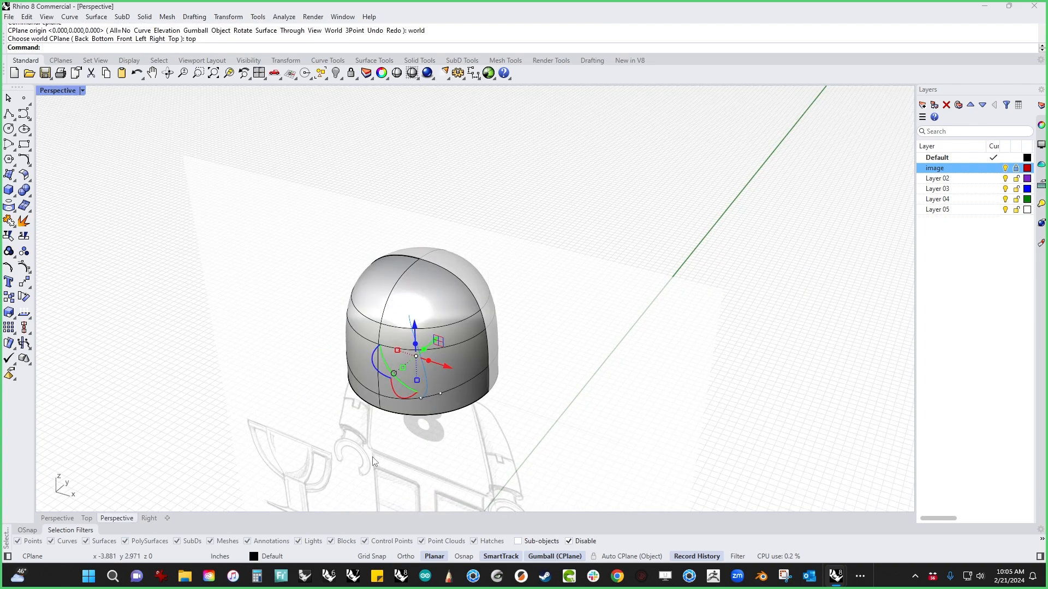
right_click_drag(512, 449, 533, 424)
left_click_drag(451, 361, 582, 378)
right_click_drag(499, 443, 539, 411)
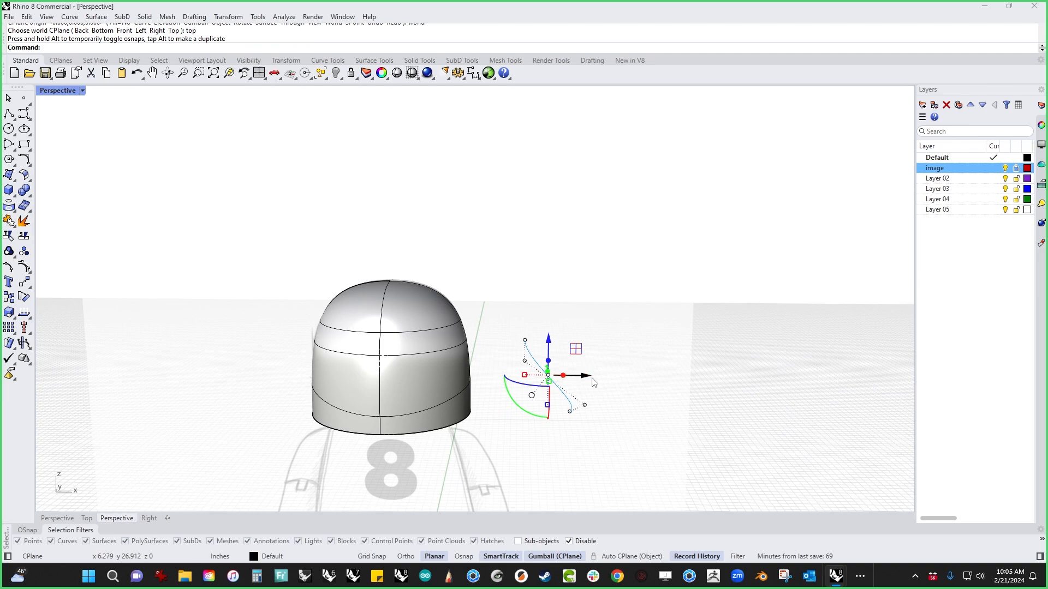
left_click(525, 376)
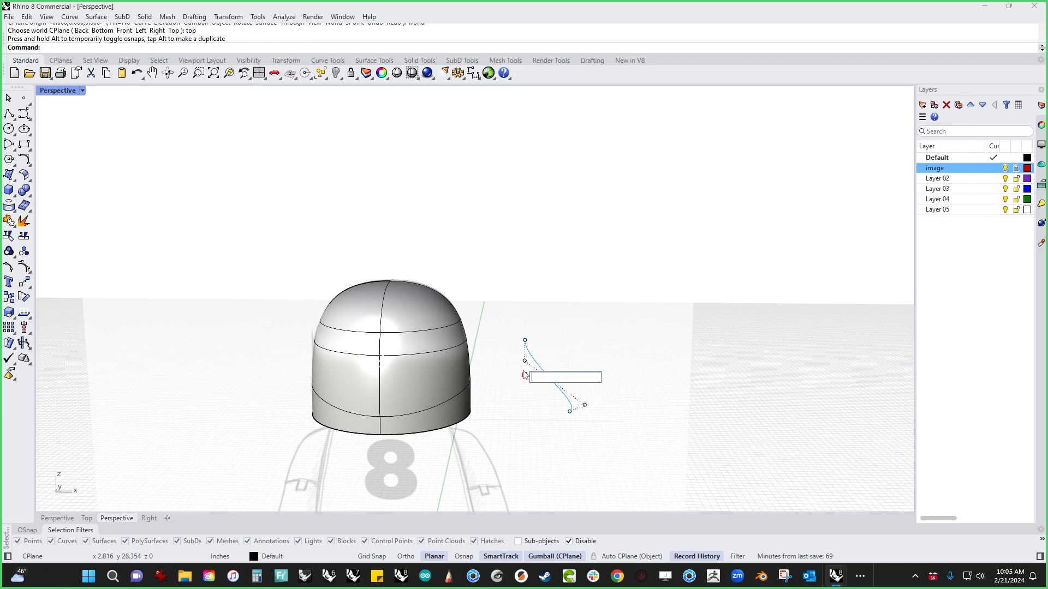
type("0")
key("Return")
right_click_drag(662, 431, 633, 464)
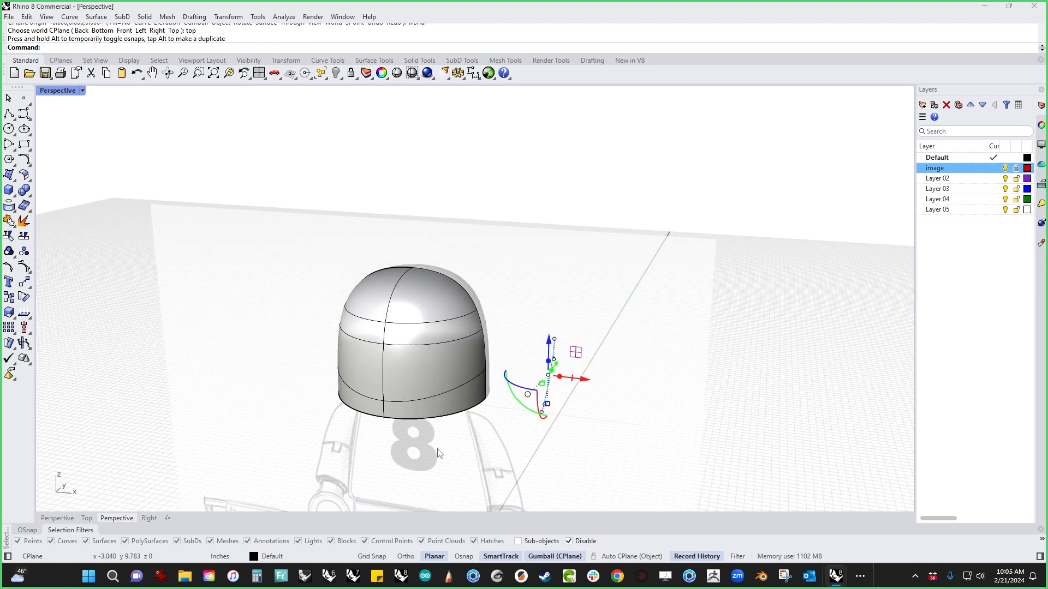
Project the flattened side curve onto the helmet surface from the Right view and inspect it in Perspective.
key("ctrl+F3")
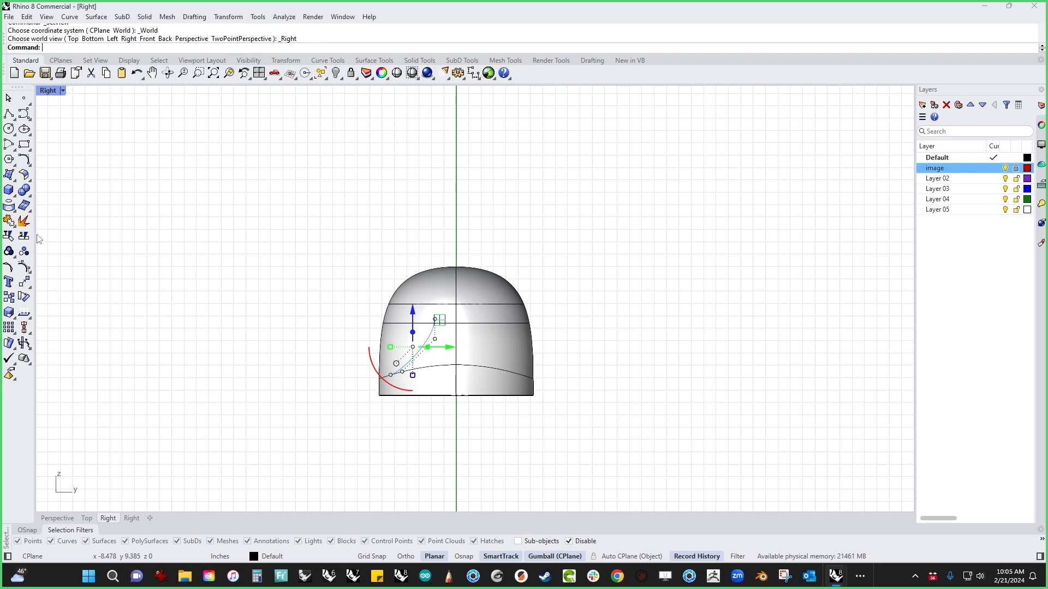
left_click(11, 207)
left_click(485, 358)
right_click(485, 358)
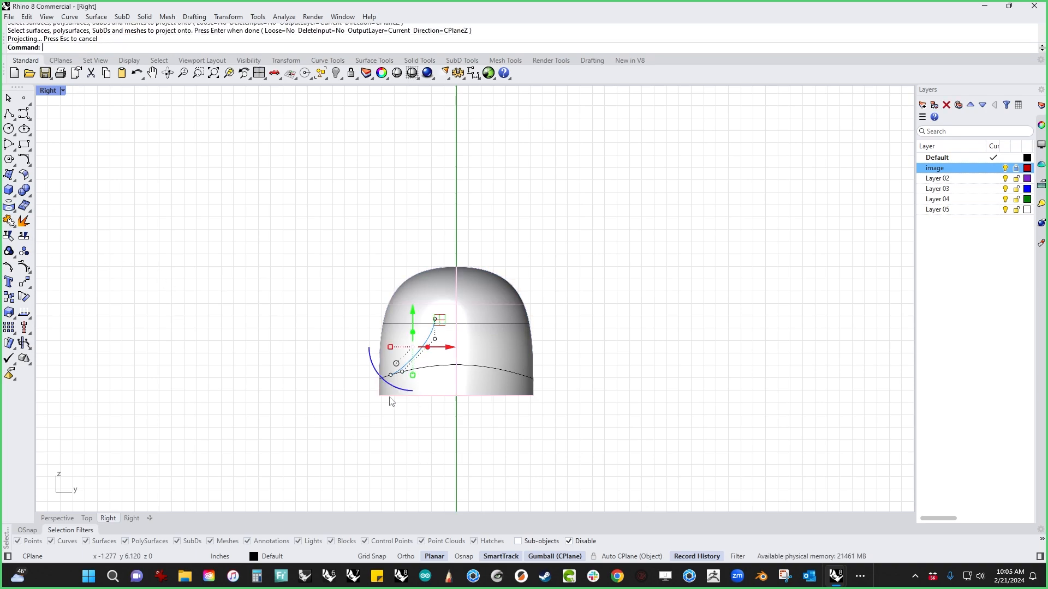
left_click(301, 391)
key("ctrl+F4")
right_click_drag(323, 393, 429, 363)
scroll(441, 410, "up", 4)
right_click_drag(442, 411, 407, 413)
scroll(443, 310, "up", 3)
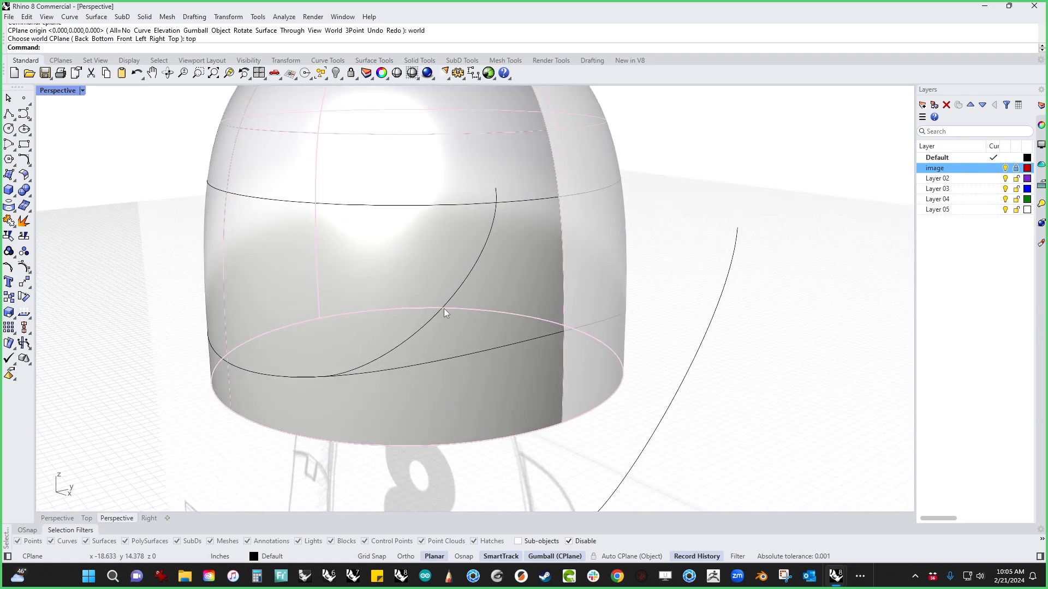
Trim the rear portions off the upper and lower visor curves, using the two projected side curves as cutting objects.
left_click(439, 311)
left_click(439, 313)
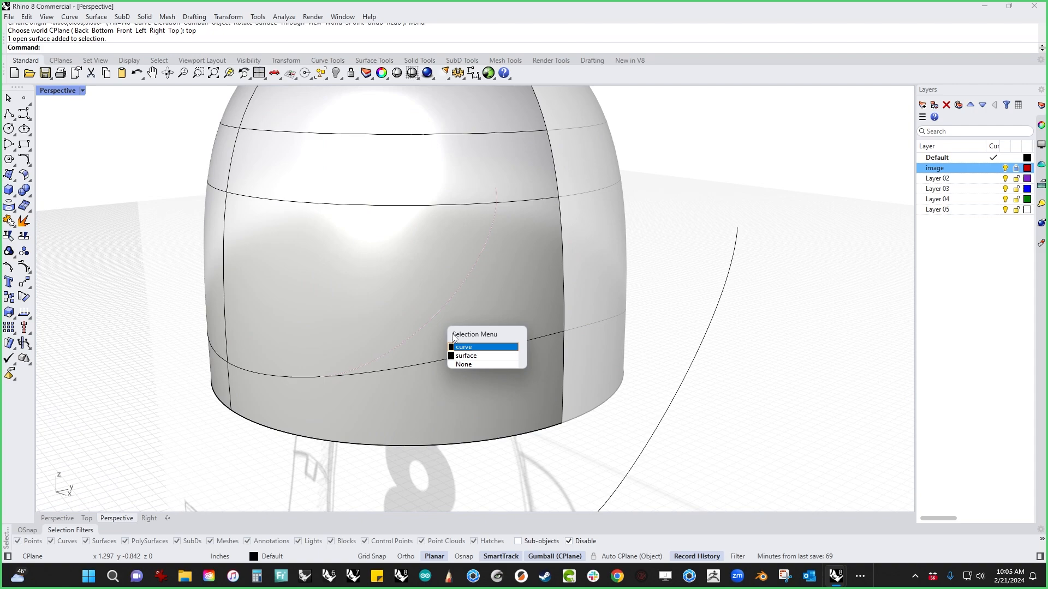
left_click(468, 348)
right_click_drag(467, 347, 427, 389)
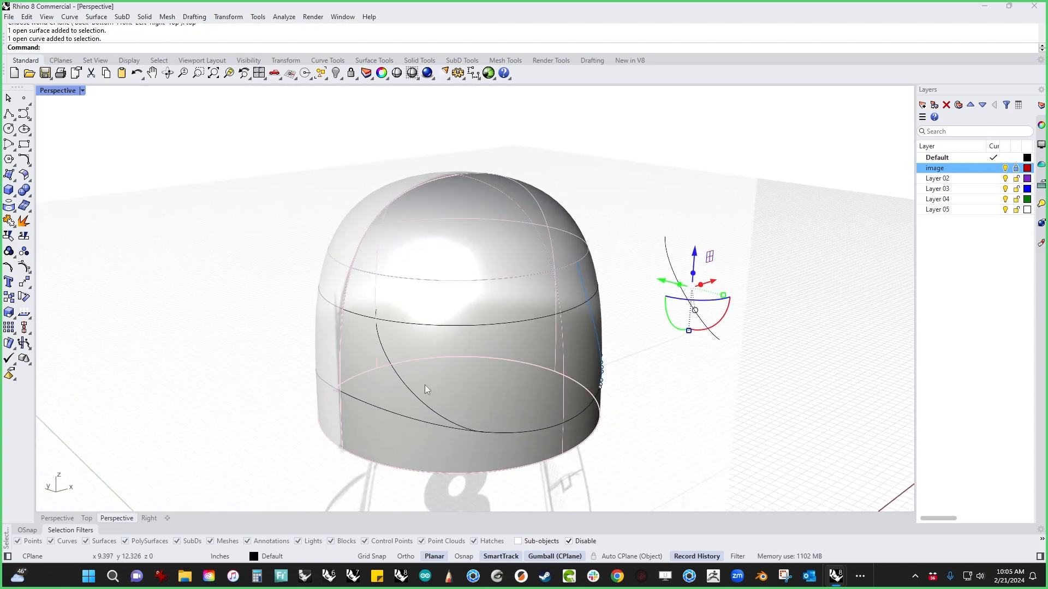
left_click(413, 391)
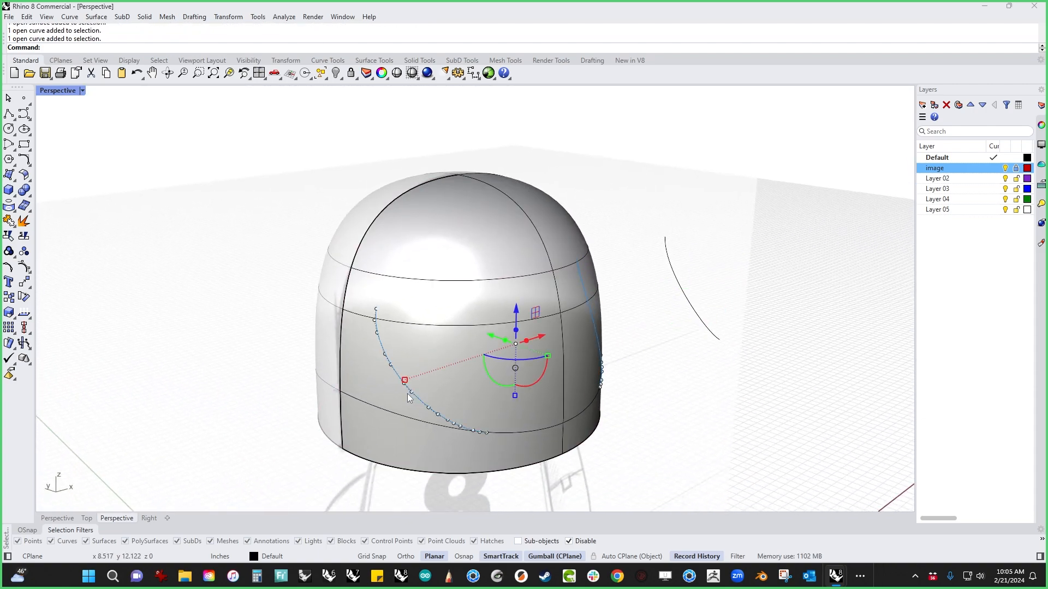
key("ctrl+t")
left_click(393, 416)
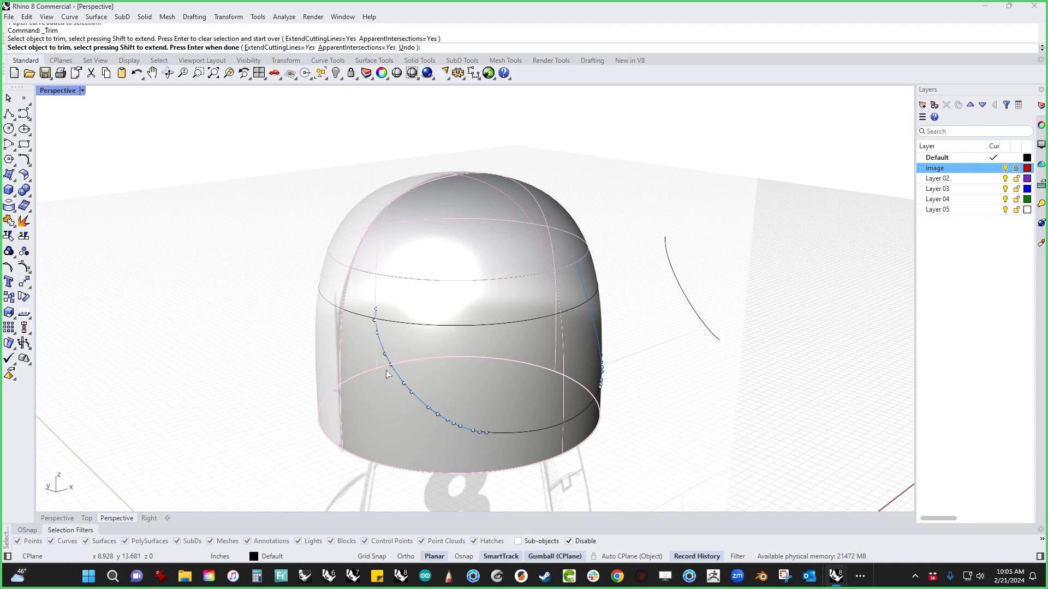
left_click(362, 321)
right_click_drag(355, 341, 475, 428)
right_click_drag(493, 372, 641, 455, "shift")
key("Return")
key("Escape")
scroll(628, 411, "up", 3)
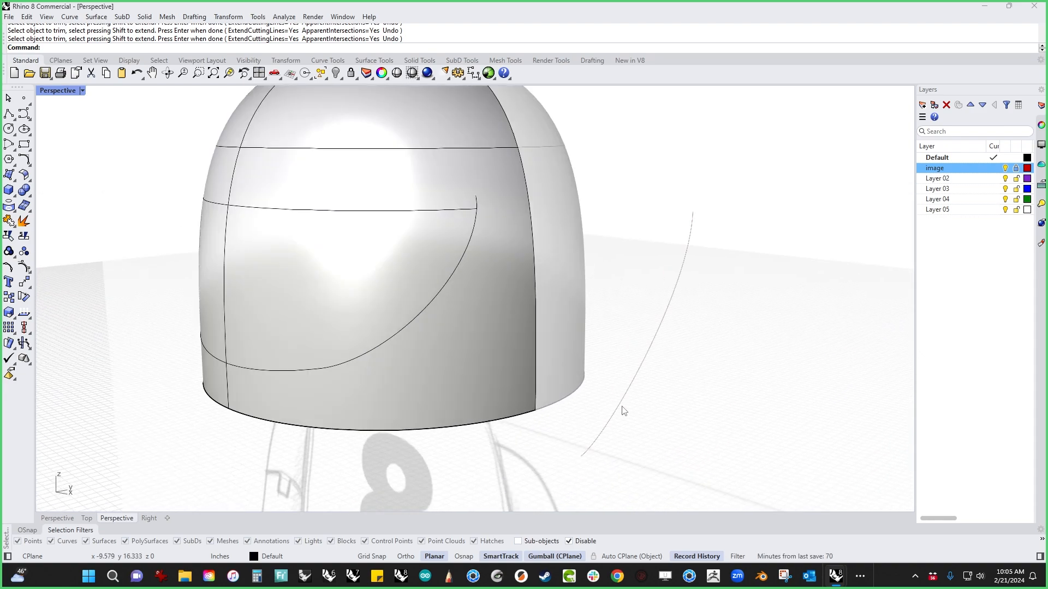
Start an adjustable curve blend between the upper visor curve and the side curve, with Tangency at both ends and Trim on.
middle_click(597, 360)
left_click(705, 244)
left_click(27, 165)
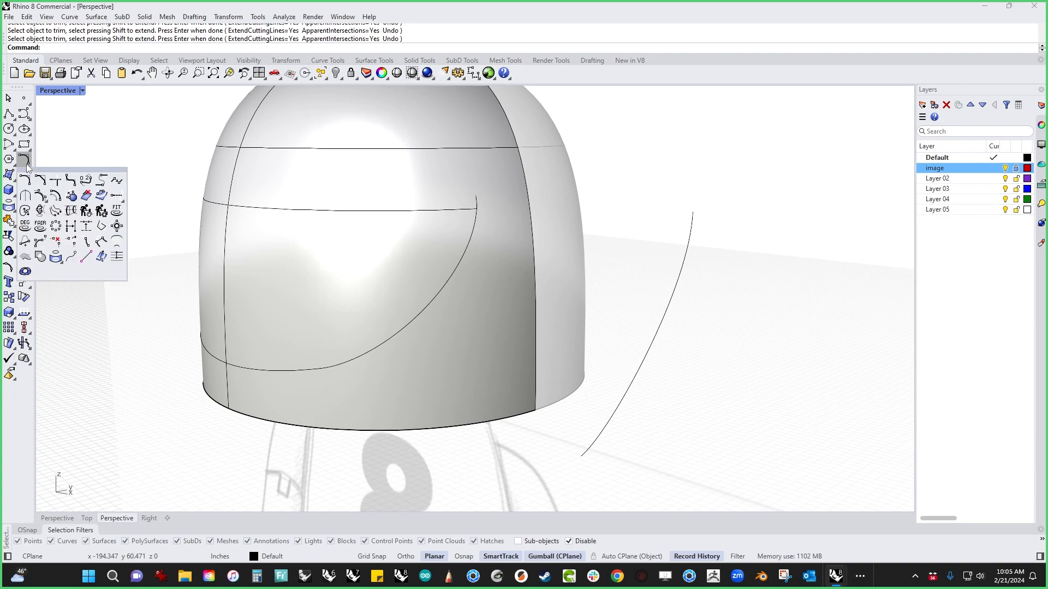
left_click(90, 180)
left_click(458, 214)
left_click(470, 241)
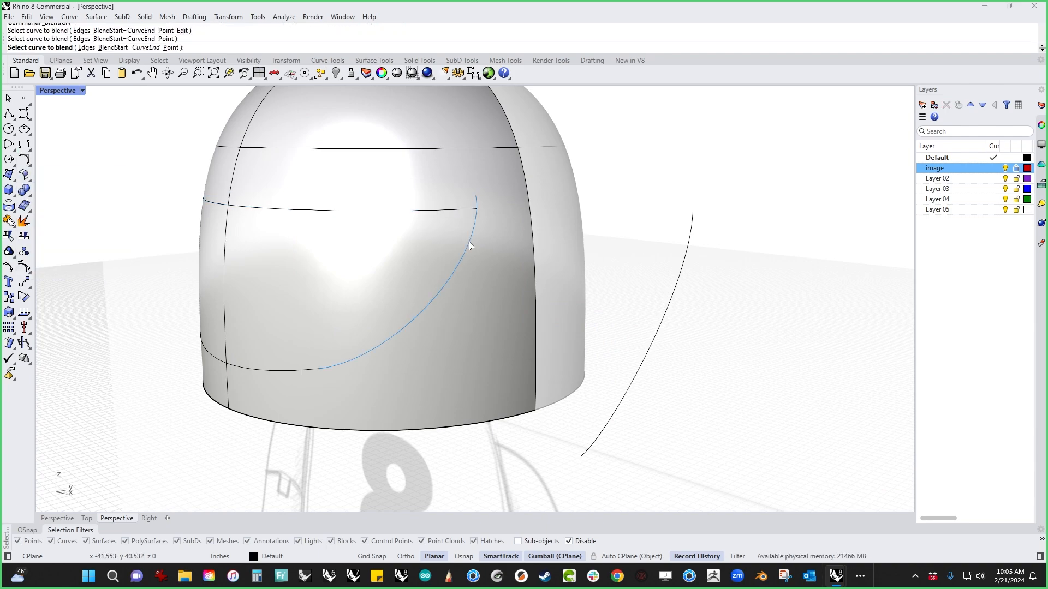
scroll(494, 214, "up", 5)
scroll(683, 295, "down", 5)
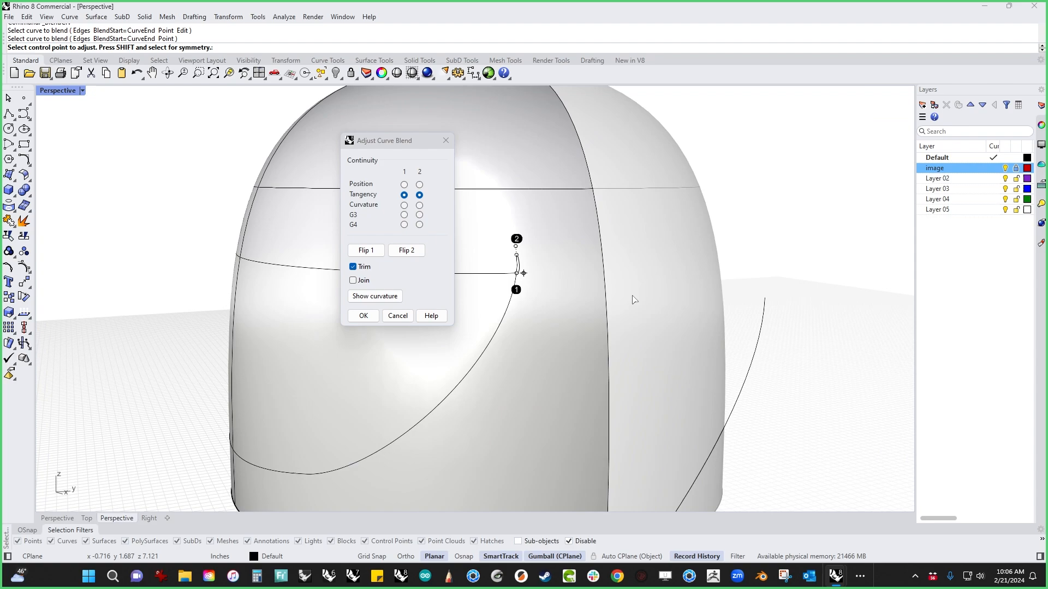
scroll(688, 316, "up", 3)
scroll(676, 303, "up", 3)
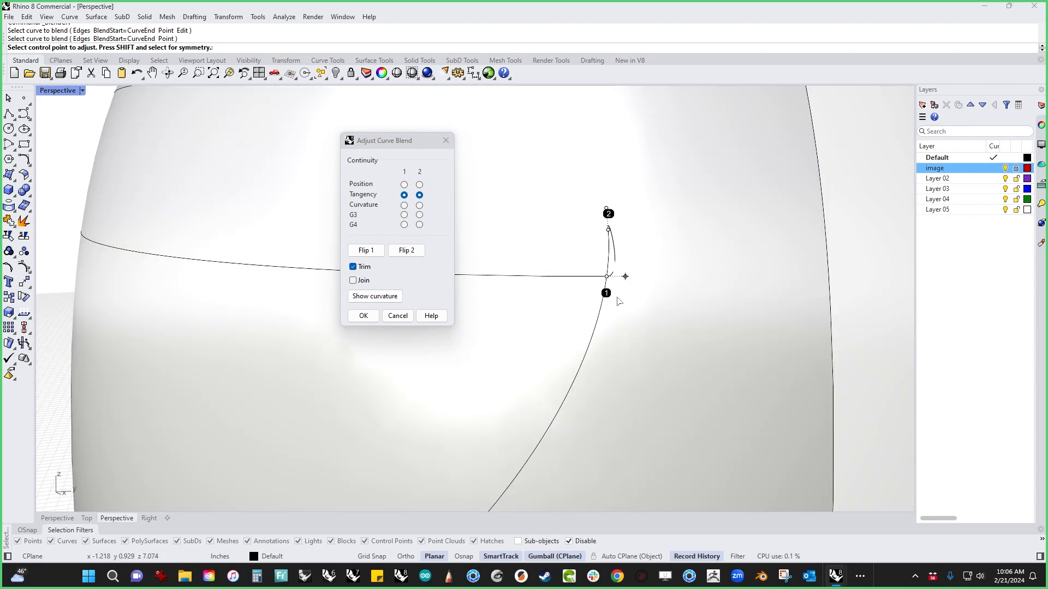
Shape the tangent blend between the visor's top line and lower side curve into a rounded corner, and create it with trimming and joining enabled.
left_click_drag(607, 277, 579, 283)
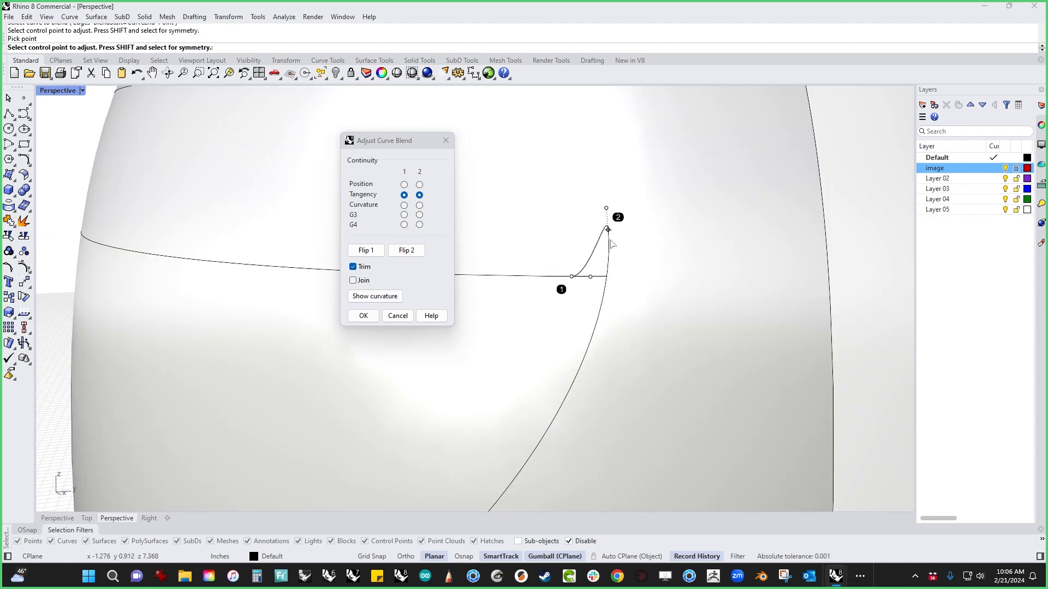
left_click_drag(611, 242, 585, 362)
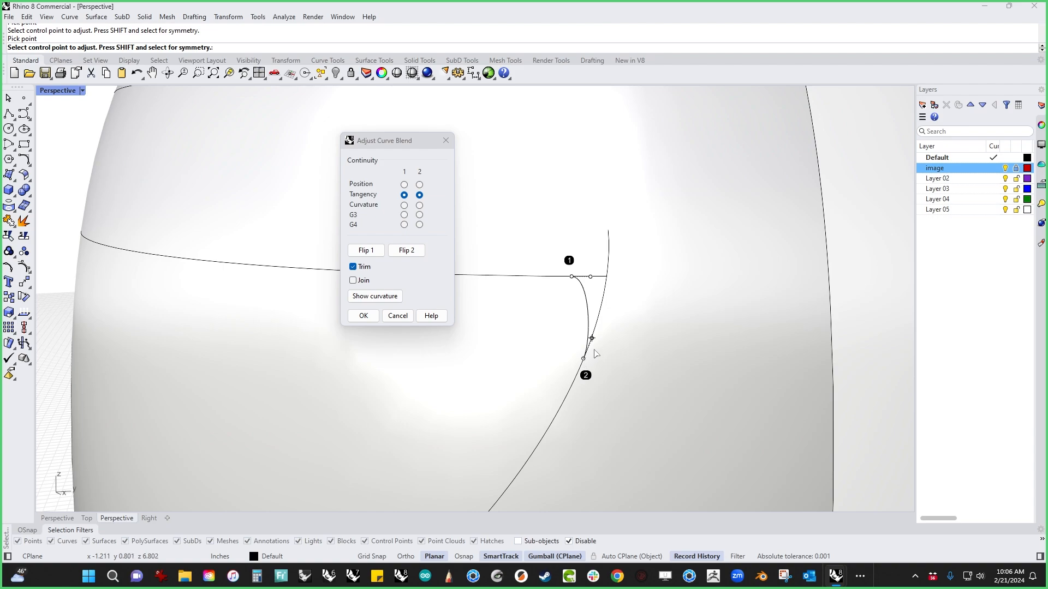
left_click_drag(580, 291, 535, 295)
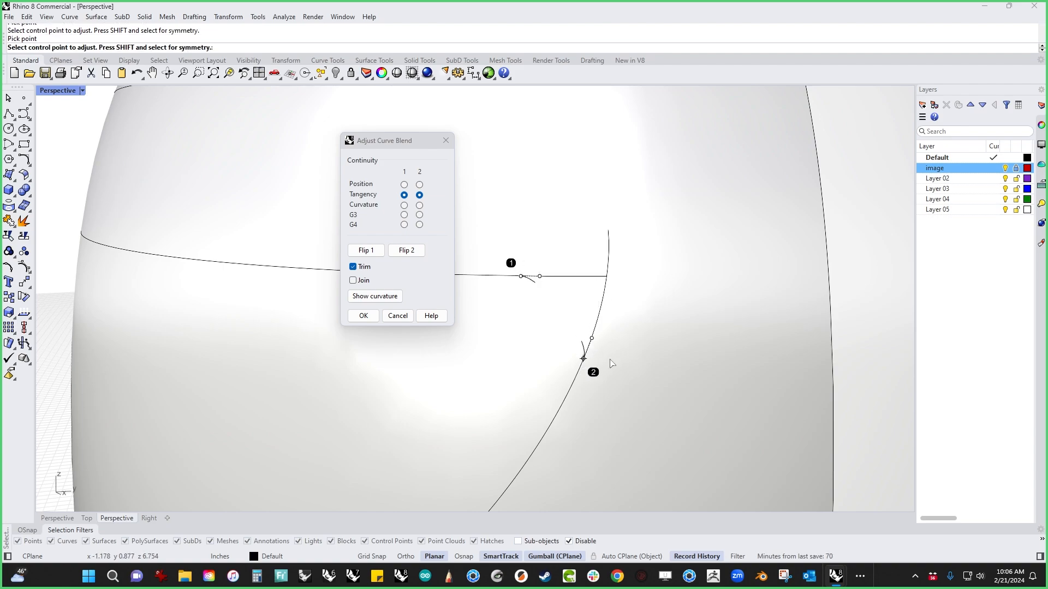
left_click_drag(595, 343, 612, 317)
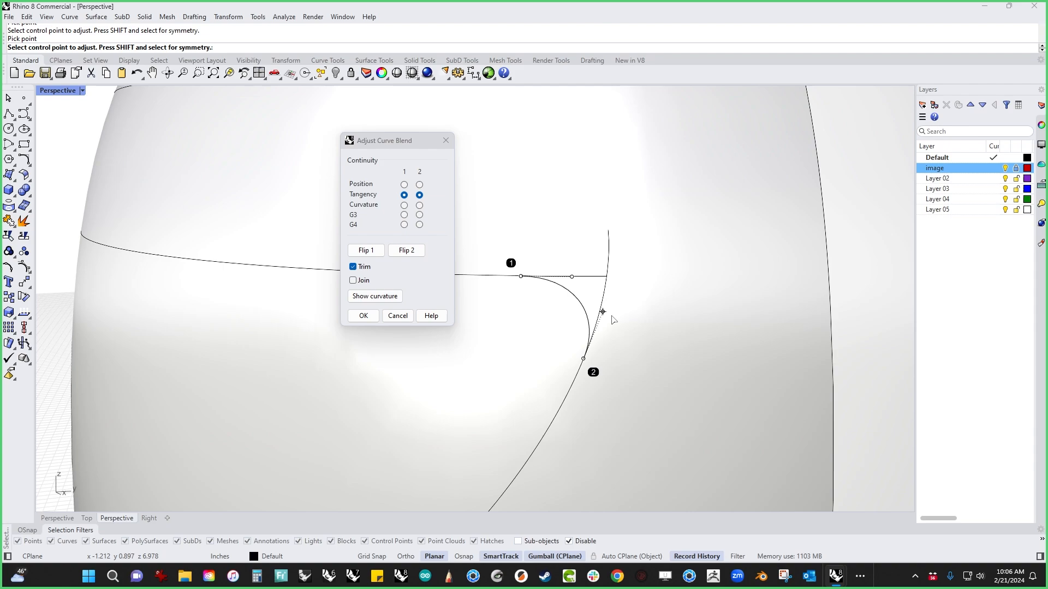
left_click(363, 282)
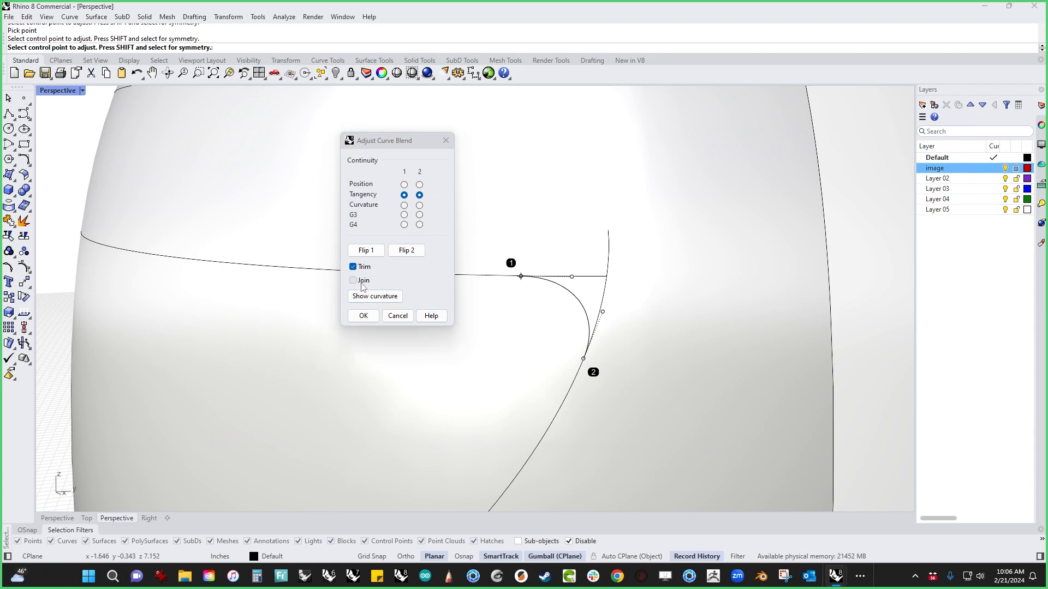
left_click(363, 316)
Explode the joined visor outline curve into its separate segments.
scroll(507, 307, "down", 5)
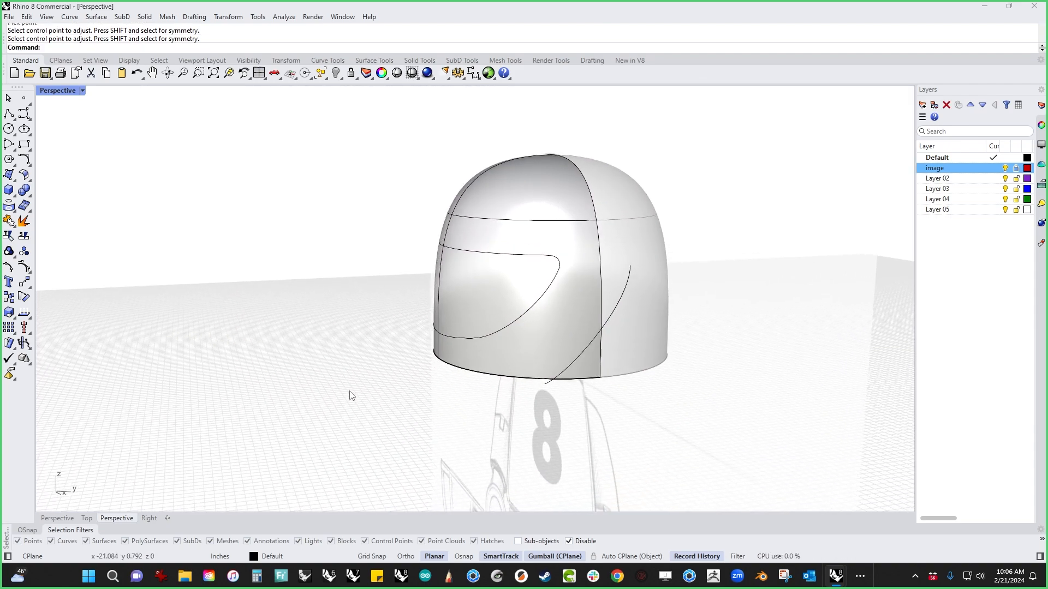
right_click_drag(352, 395, 363, 437)
scroll(514, 328, "up", 5)
left_click(537, 265)
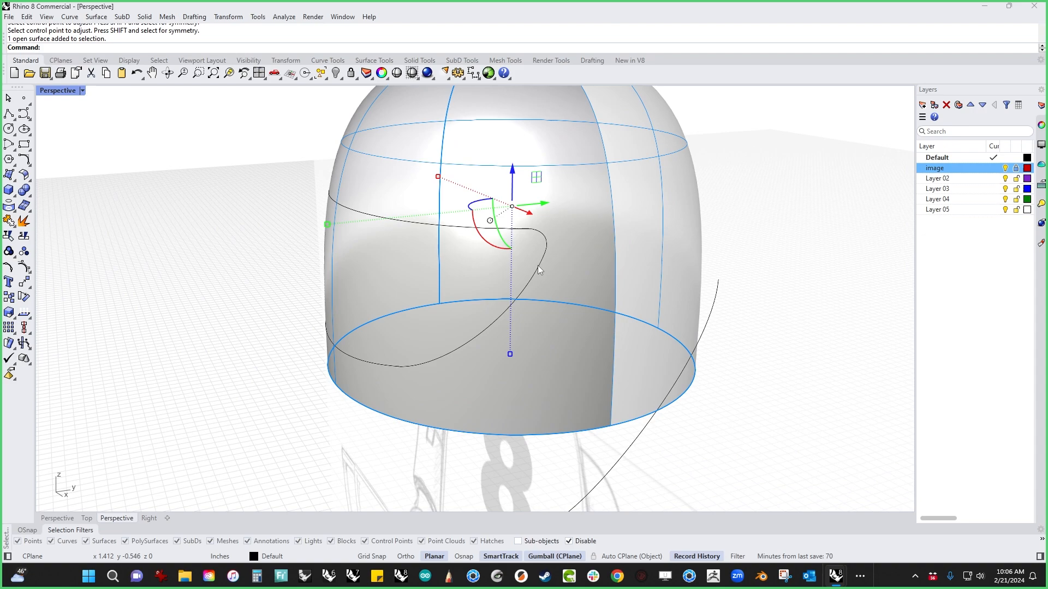
left_click(542, 266)
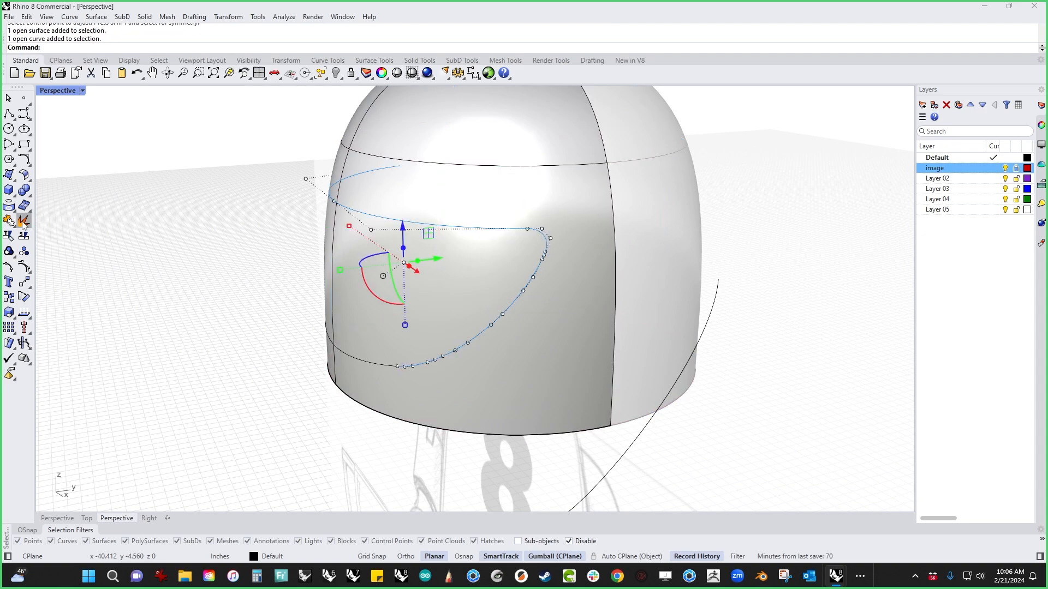
left_click(24, 222)
Mirror the rounded corner segment to the opposite side of the visor outline about the helmet's vertical centre line in the Front view.
left_click(546, 246)
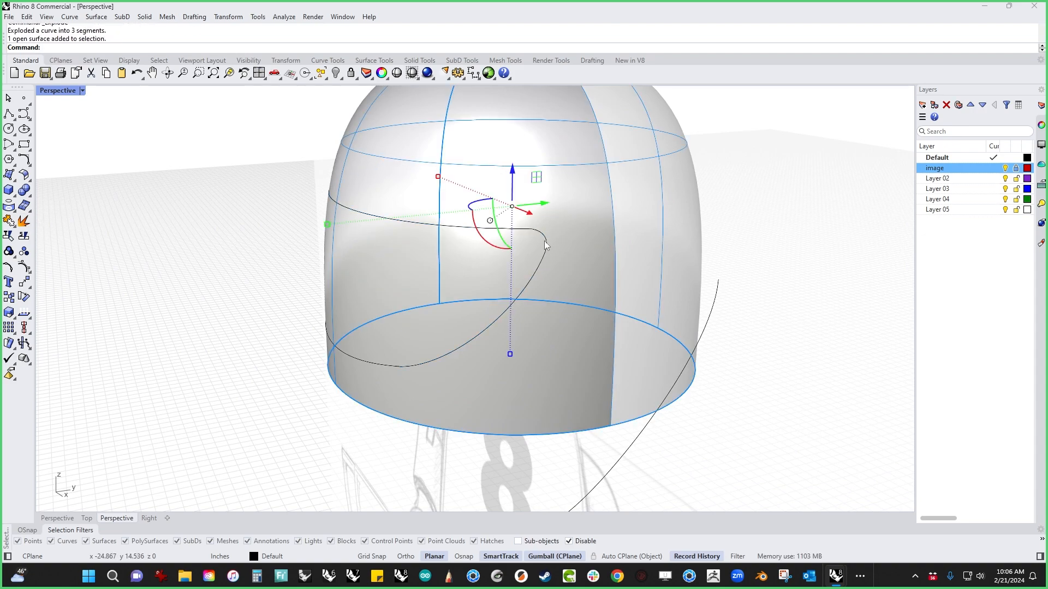
left_click(545, 245)
right_click_drag(206, 311, 243, 307)
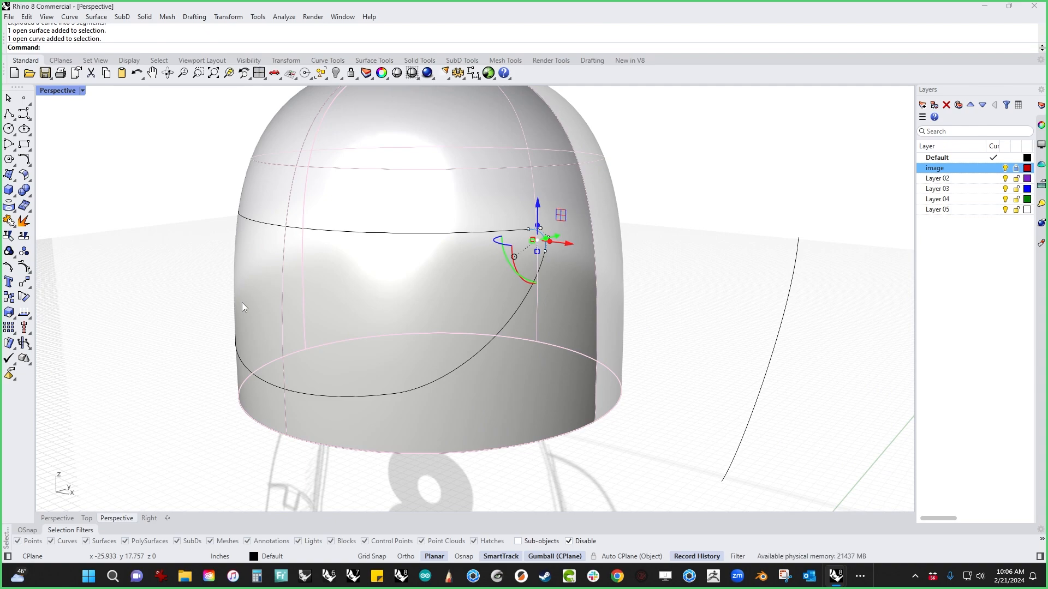
key("ctrl+F2")
type("m")
key("Return")
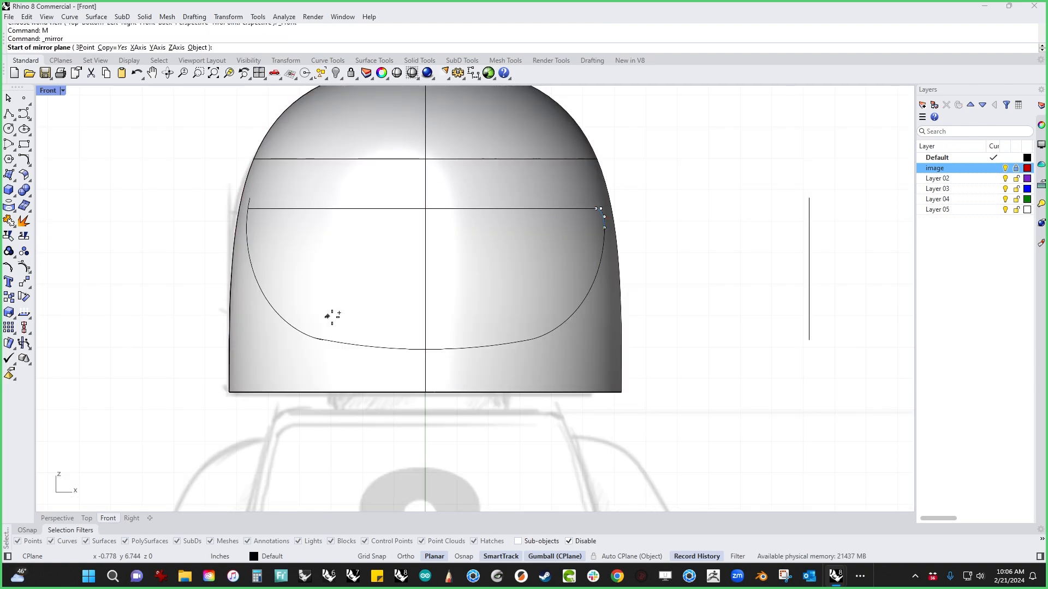
left_click(424, 349)
left_click(420, 349)
type("M")
key("Return")
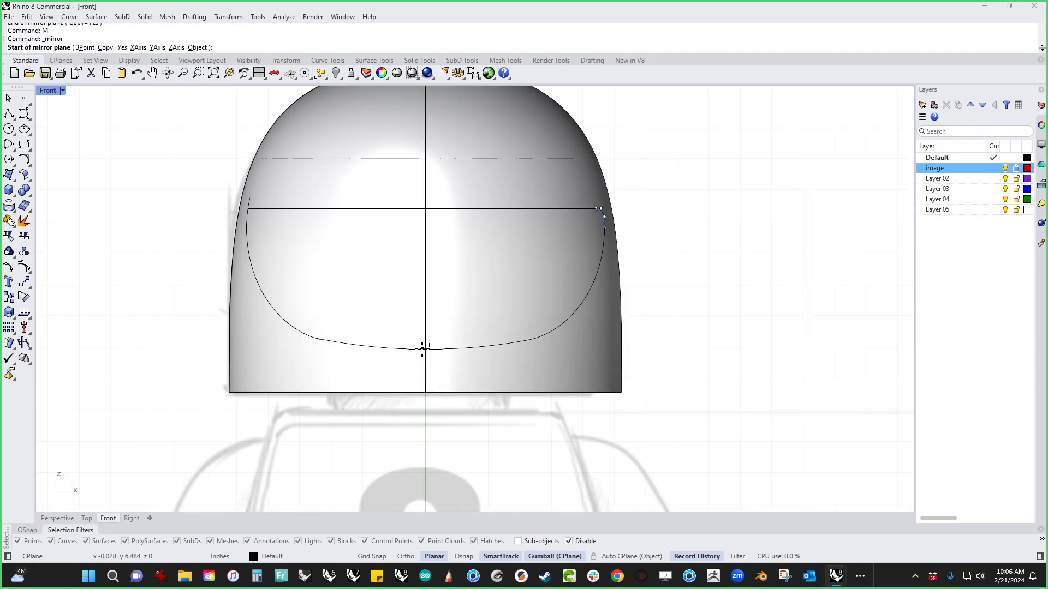
left_click(426, 391)
left_click(421, 306)
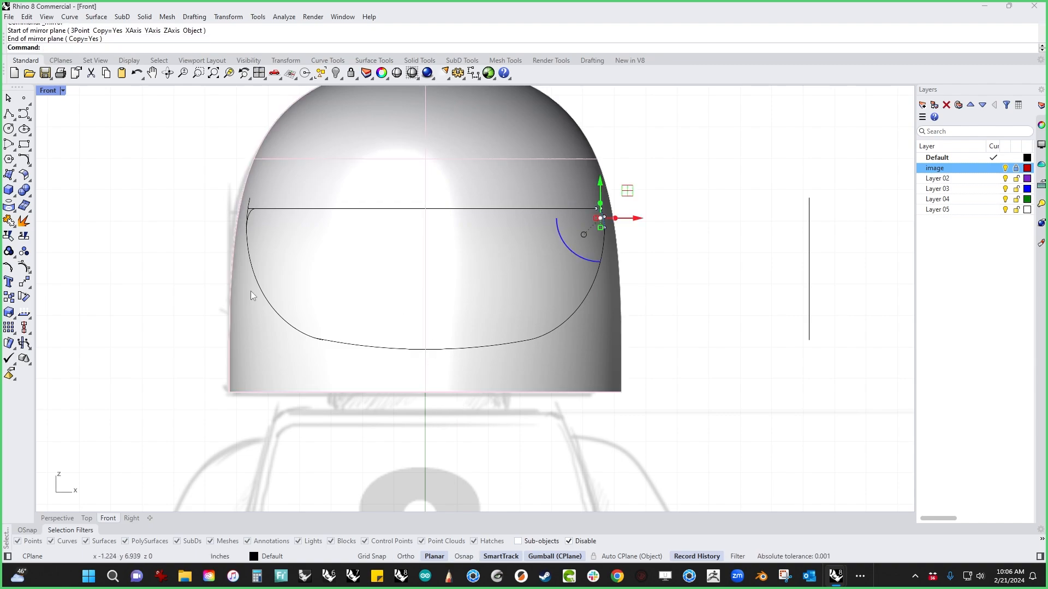
Trim the overhanging ends of the visor's top line and side curve back to the mirrored corner curve.
key("Escape")
scroll(227, 202, "up", 9)
left_click(301, 226)
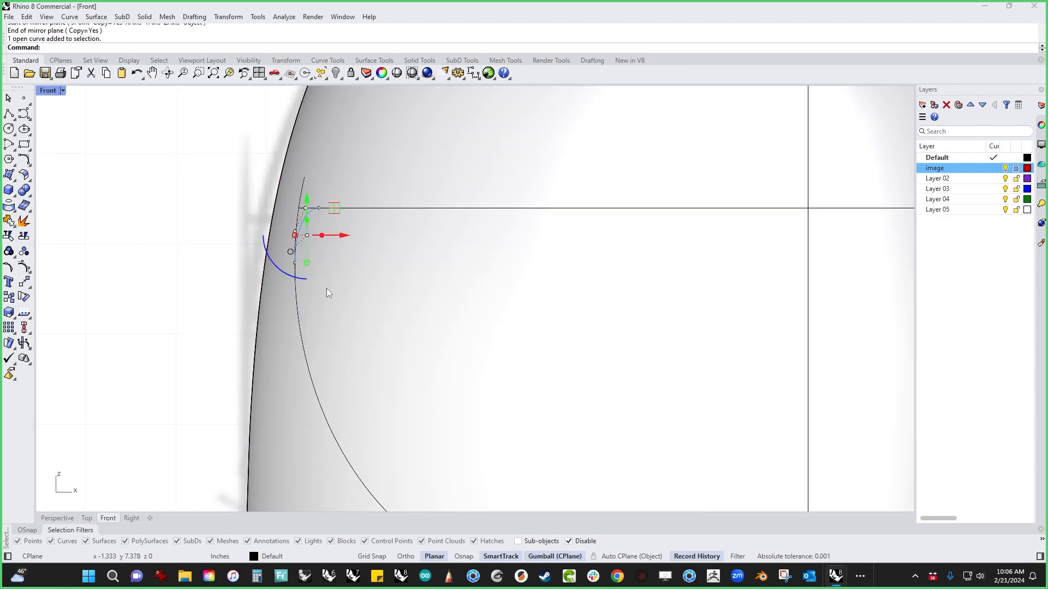
key("ctrl+t")
scroll(321, 257, "up", 8)
left_click(295, 144)
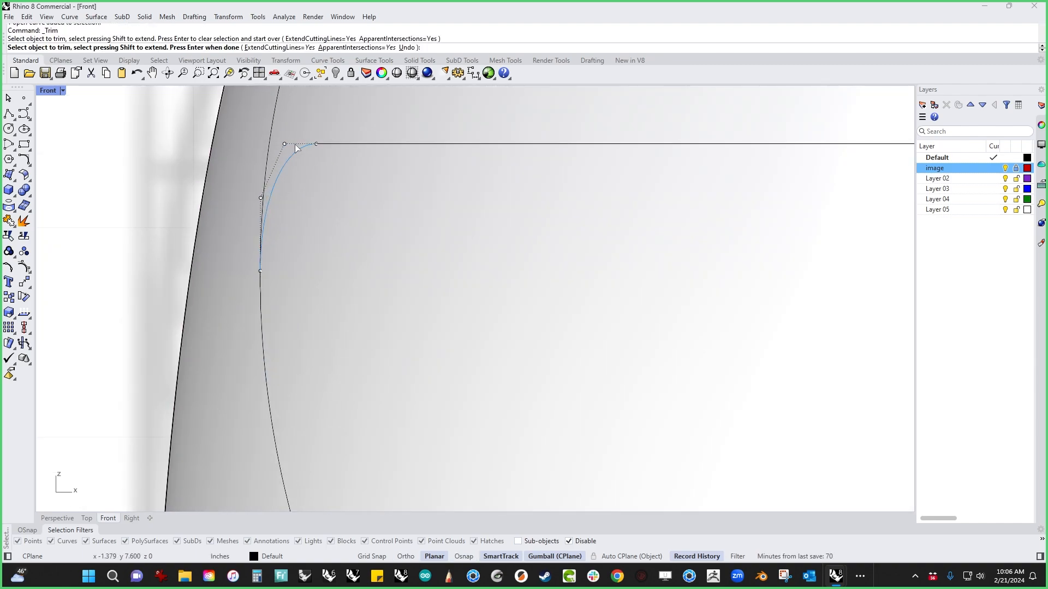
left_click(265, 174)
key("Return")
Join all the curve segments of the visor outline.
scroll(205, 296, "down", 16)
left_click_drag(117, 161, 731, 457)
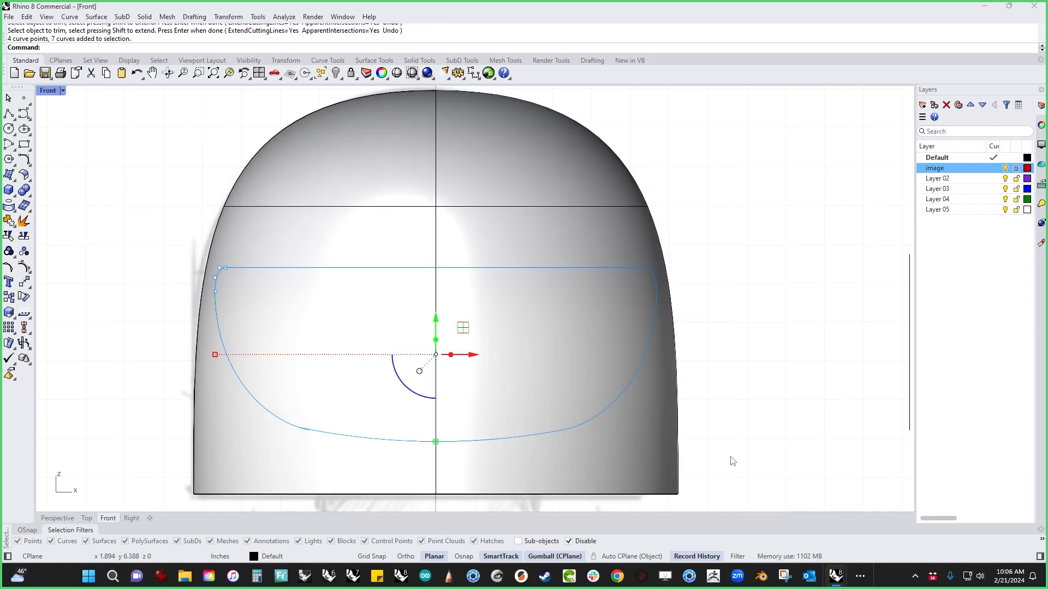
key("ctrl+j")
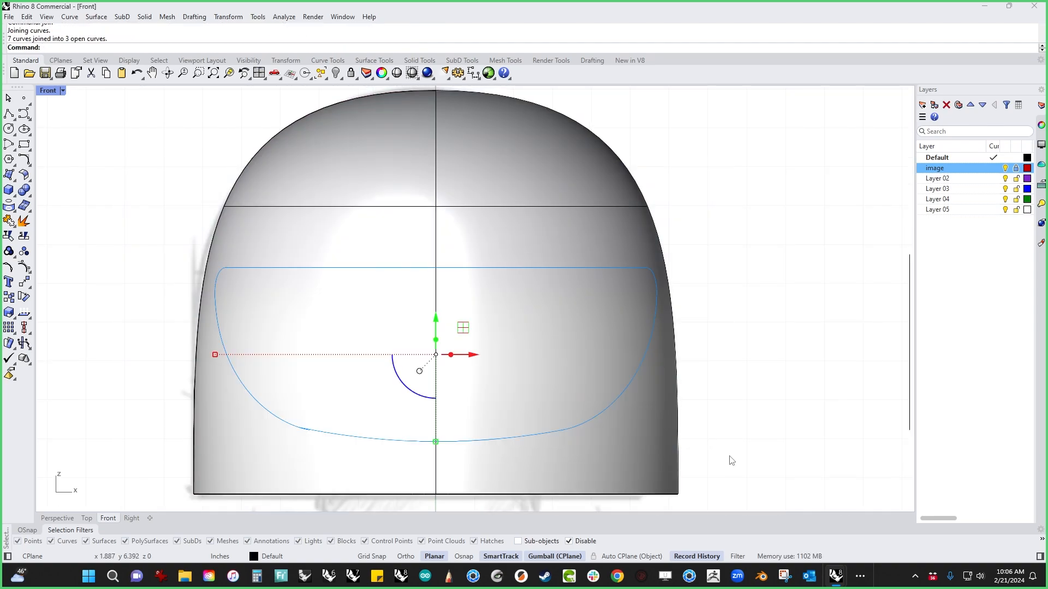
Flatten the joined visor outline in the Perspective view by scaling it to 0 along the Y axis.
key("ctrl+F4")
right_click_drag(600, 422, 608, 401)
right_click_drag(589, 459, 657, 464)
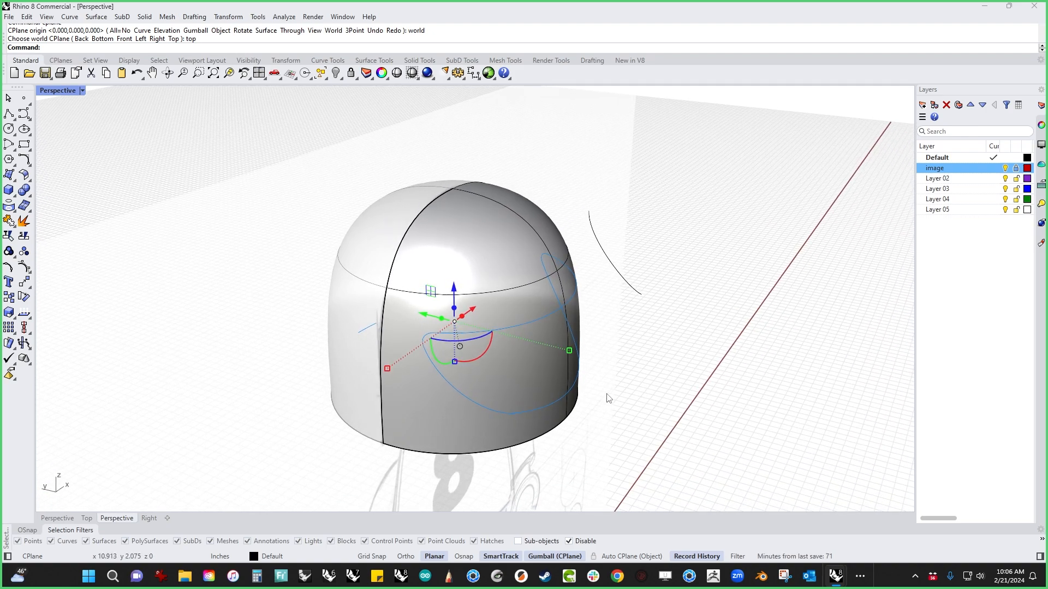
right_click_drag(586, 458, 514, 354, "shift")
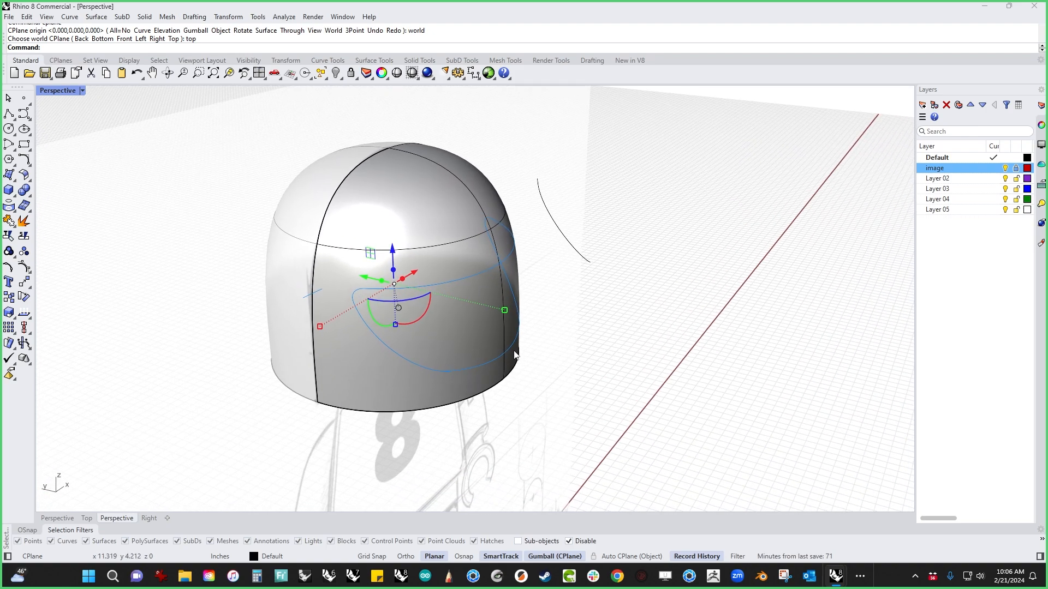
left_click(506, 310)
type("0")
key("Return")
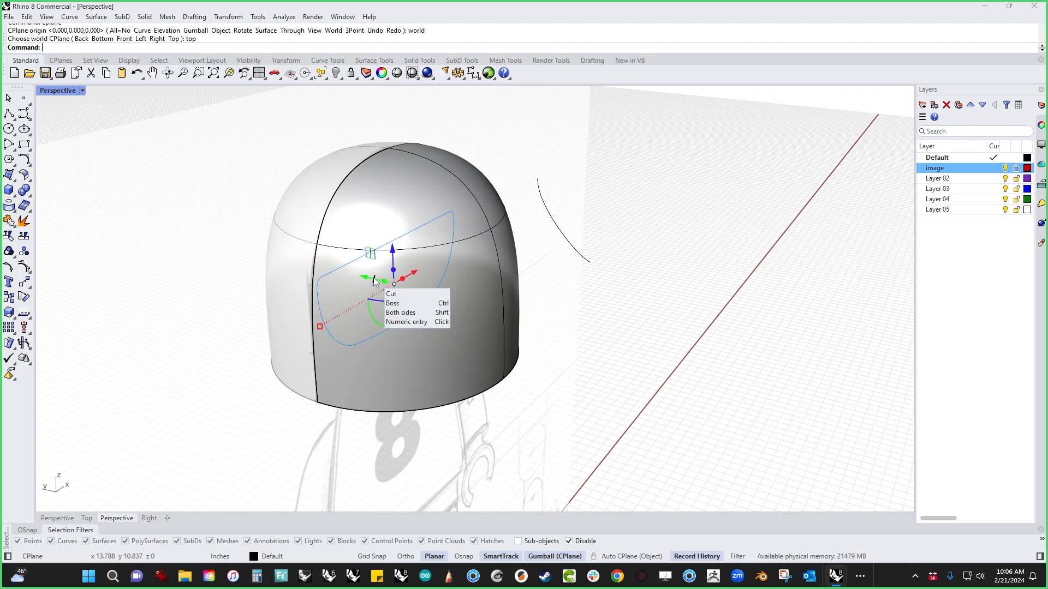
Cut the helmet surface with the flattened visor outline and delete the cut-out visor piece.
left_click_drag(365, 278, 741, 389)
right_click_drag(578, 478, 452, 391)
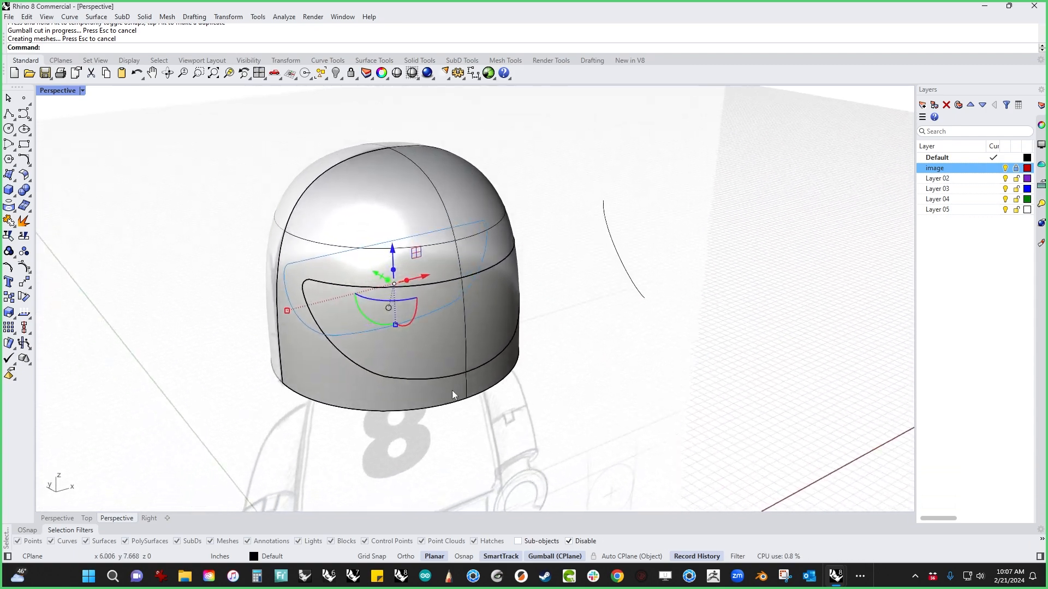
left_click(449, 356)
key("Delete")
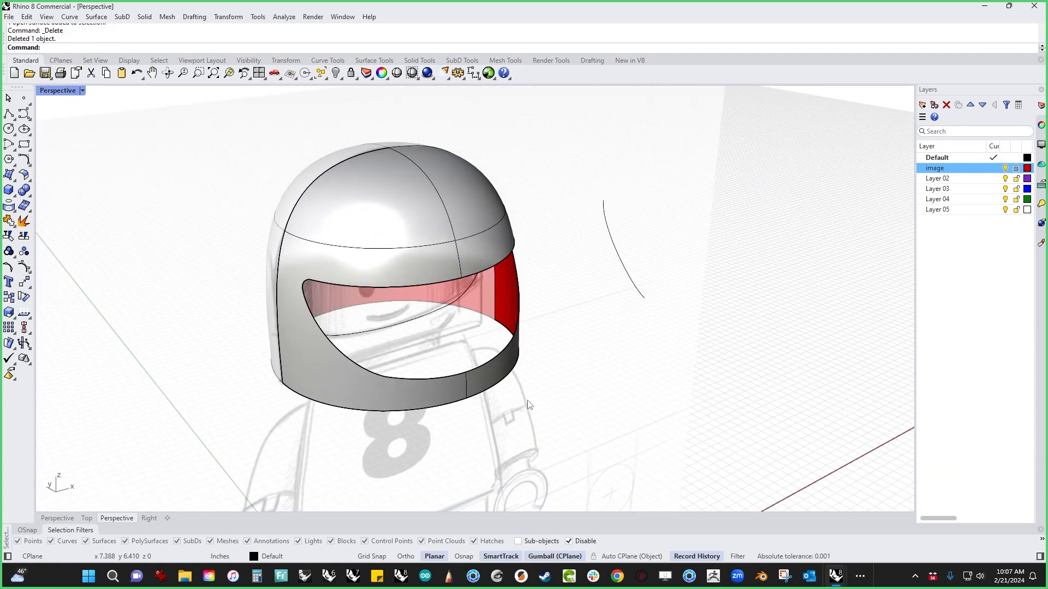
Show all hidden objects and delete the open helmet surface with the visor cutout, keeping the closed helmet shell.
right_click_drag(529, 404, 575, 415)
type("show")
key("Return")
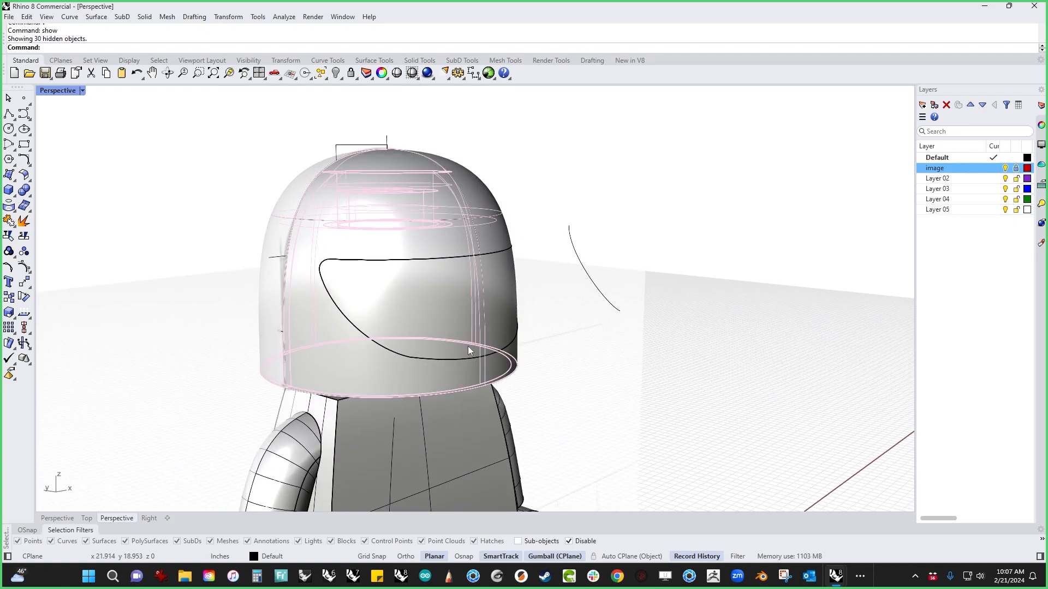
left_click(465, 345)
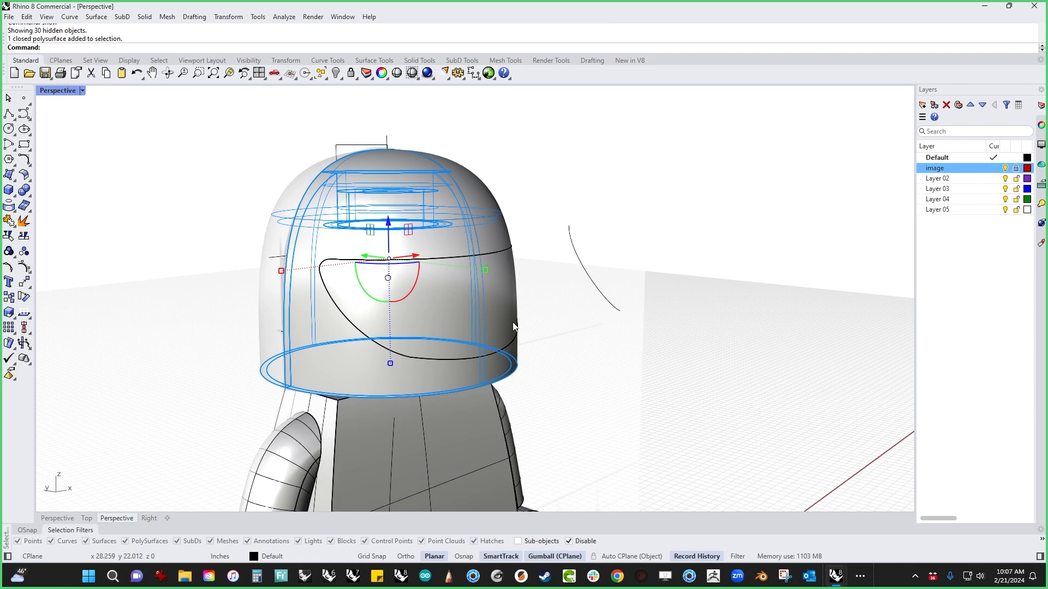
left_click(610, 359)
right_click_drag(591, 368, 516, 354)
left_click(489, 356)
key("Delete")
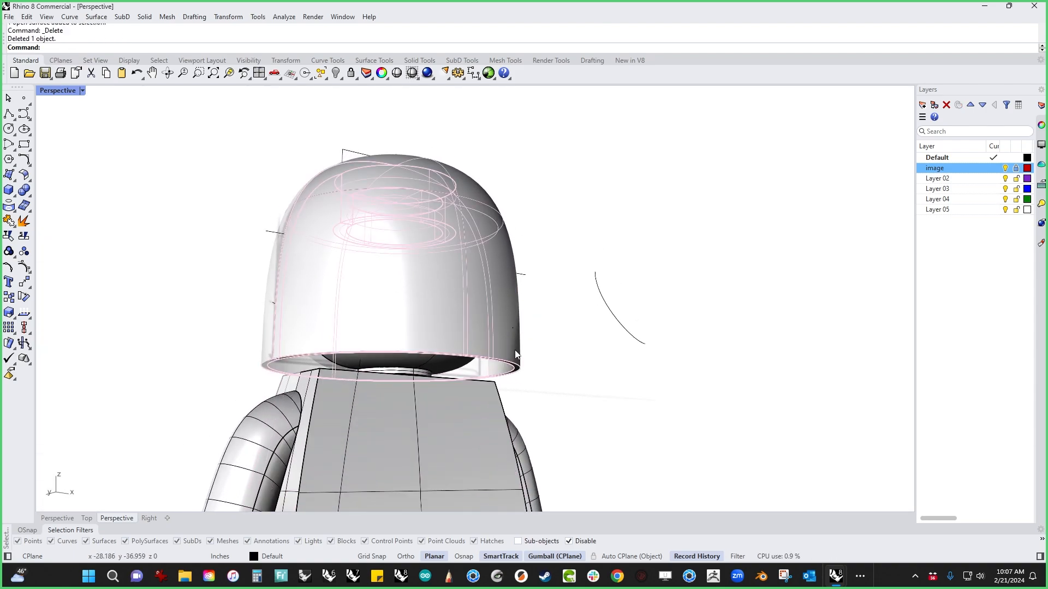
Isolate all the curves and the closed helmet shell by hiding everything else.
type("selcrv")
key("Return")
left_click(516, 351, "shift")
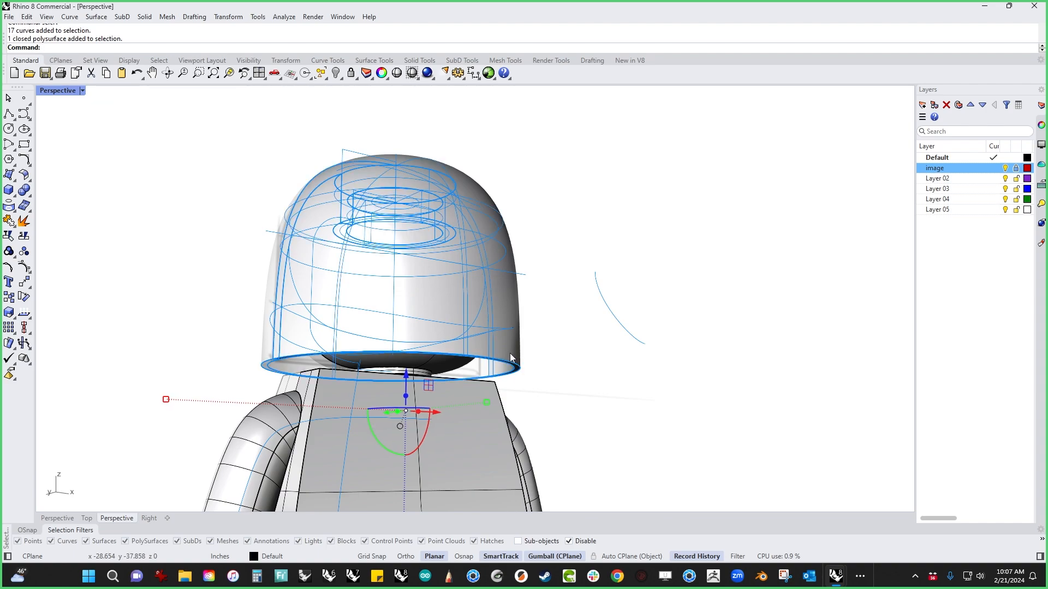
key("ctrl+i")
key("ctrl+h")
right_click_drag(511, 368, 529, 319)
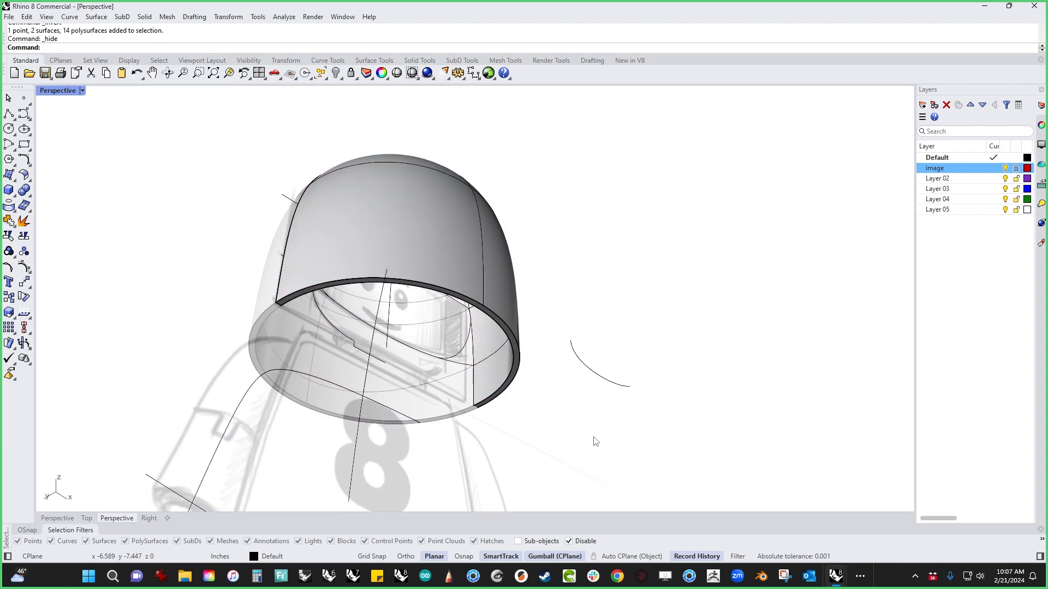
Try to cut the helmet shell with both flattened visor outline curves, and extrude them forward through the helmet's front as surfaces.
left_click(464, 316)
right_click_drag(468, 356, 468, 449)
scroll(434, 354, "up", 5)
left_click(434, 355, "shift")
scroll(443, 391, "down", 7)
right_click_drag(400, 363, 399, 387)
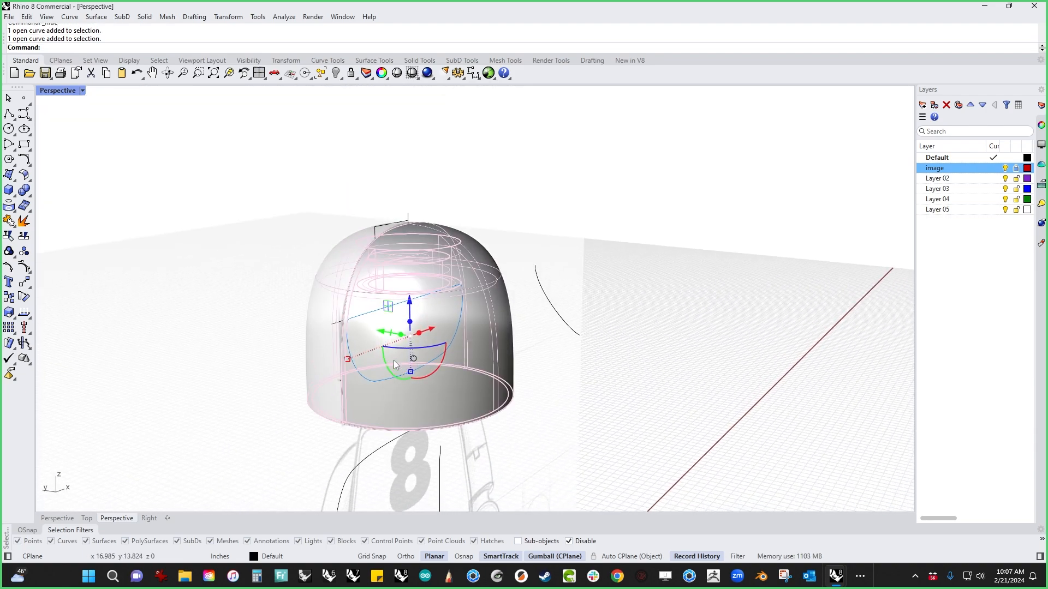
left_click_drag(390, 333, 675, 463)
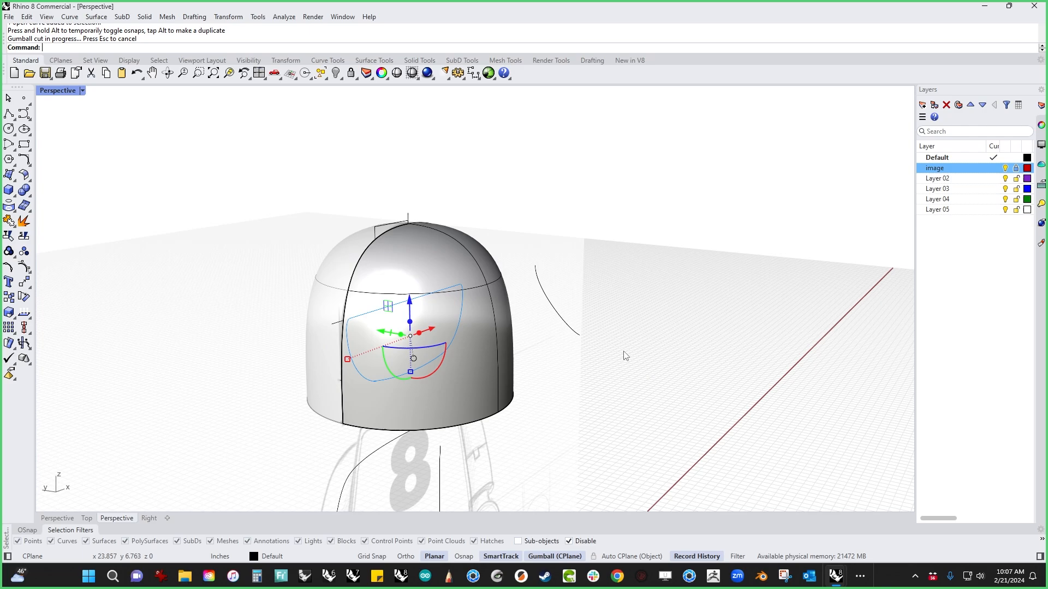
right_click_drag(589, 436, 654, 347)
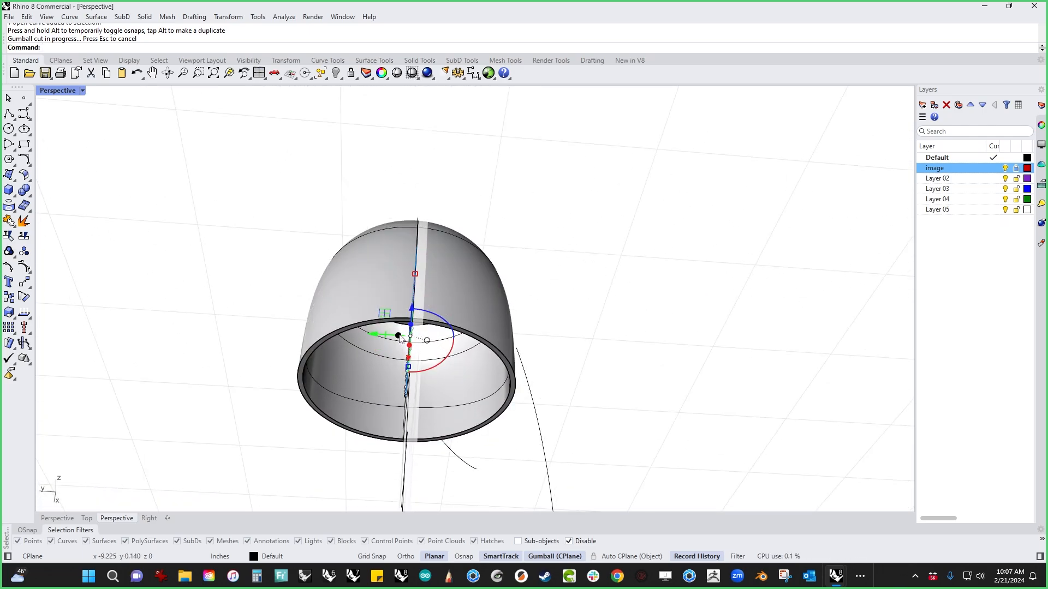
left_click_drag(399, 336, 622, 349)
right_click_drag(716, 347, 652, 402)
Join the extruded visor surfaces into one polysurface.
left_click(603, 361)
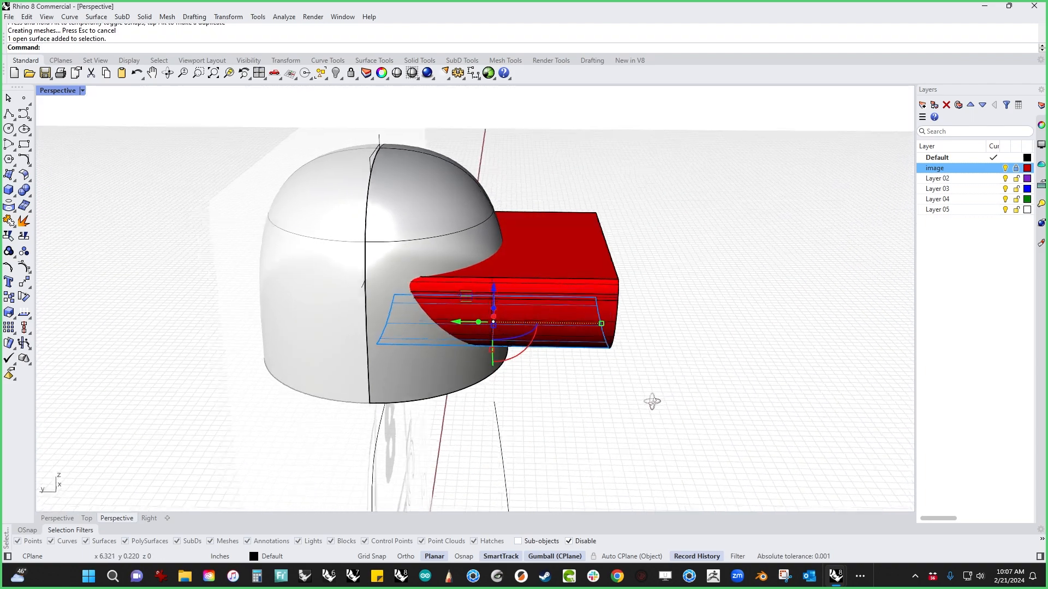
left_click(702, 333)
right_click_drag(701, 332, 695, 245)
left_click_drag(705, 211, 564, 381)
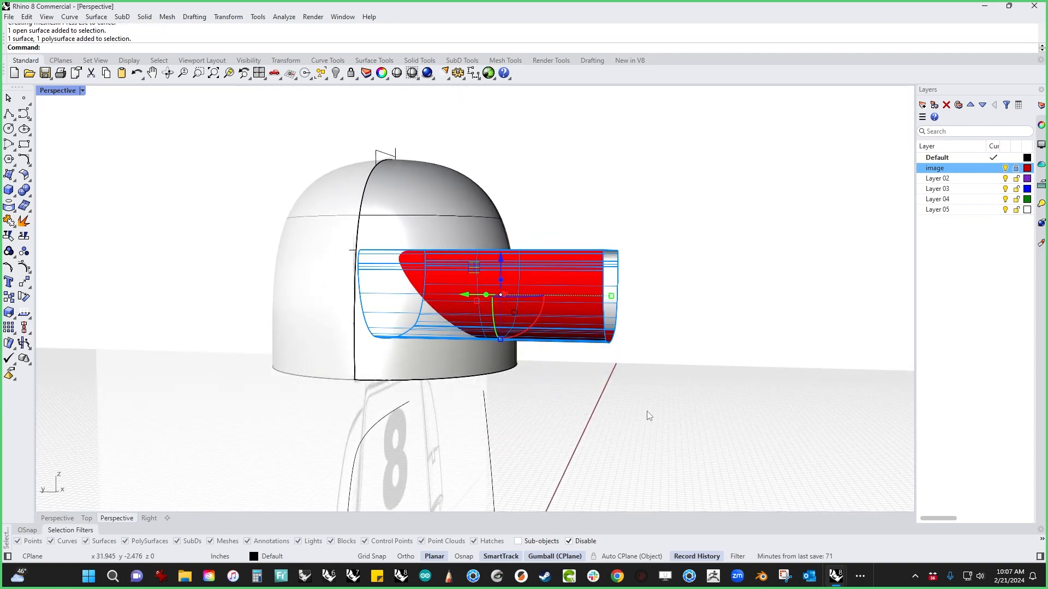
key("ctrl+j")
right_click_drag(647, 411, 598, 401)
left_click(621, 418)
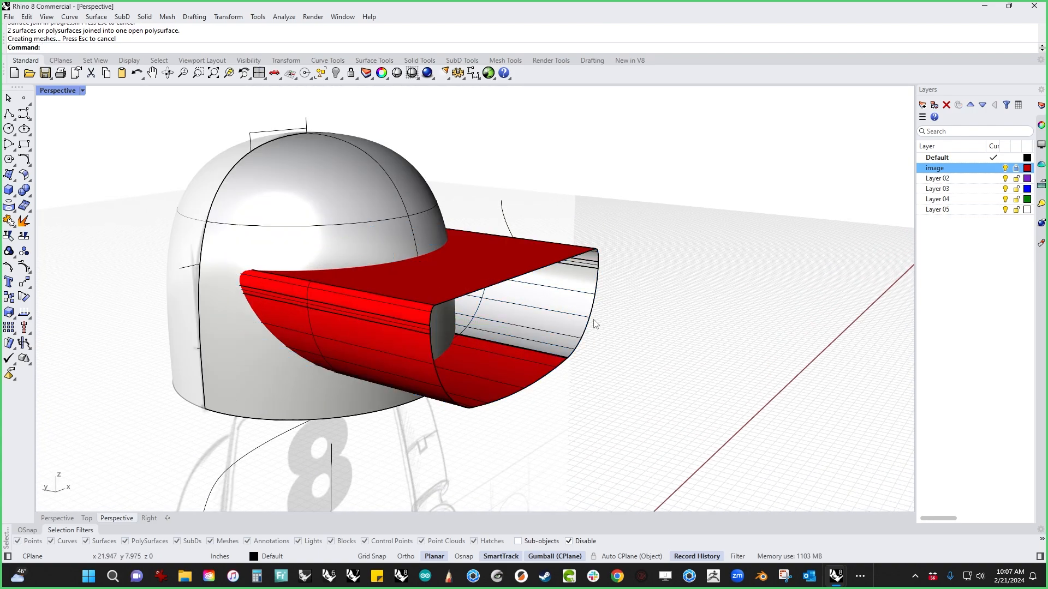
Isolate the joined visor extrusion by hiding the helmet shell and all curves.
right_click_drag(557, 372, 481, 342)
left_click(481, 342)
right_click_drag(670, 355, 739, 405)
middle_click(735, 405)
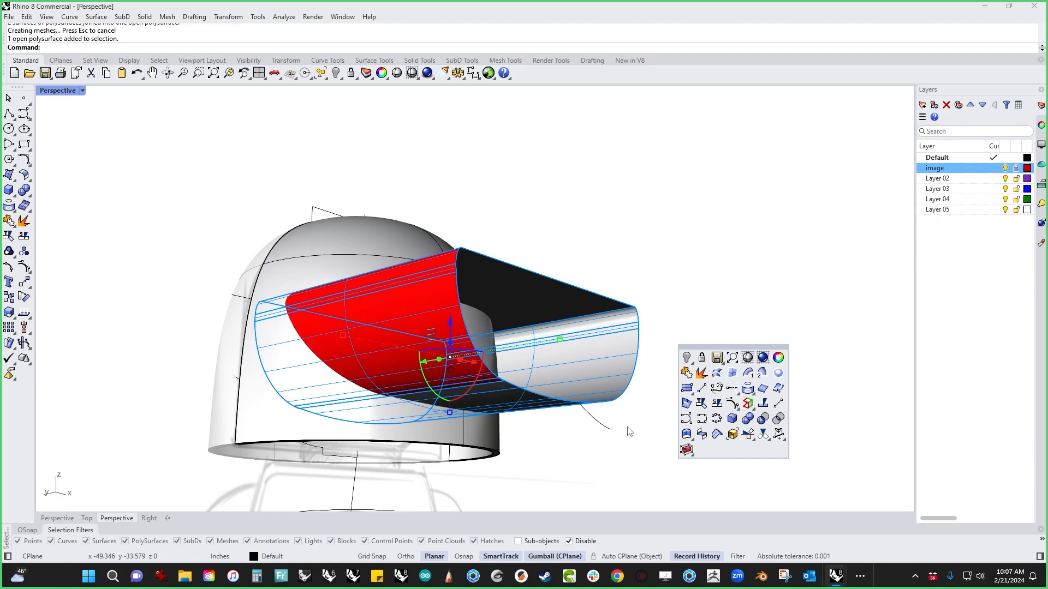
left_click(628, 455)
left_click(606, 370)
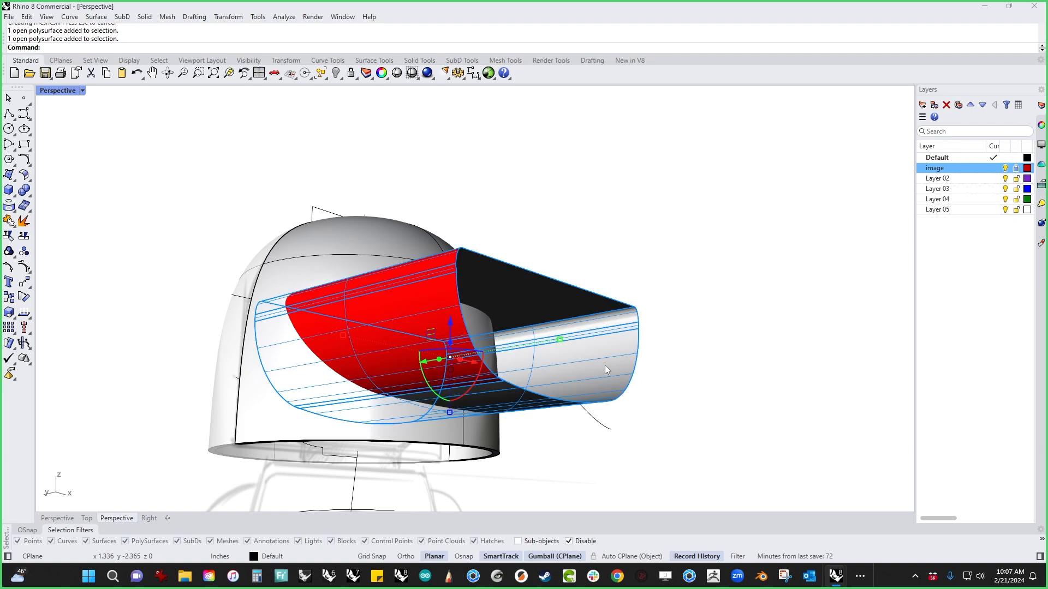
key("ctrl+i")
key("ctrl+h")
right_click_drag(605, 366, 592, 433)
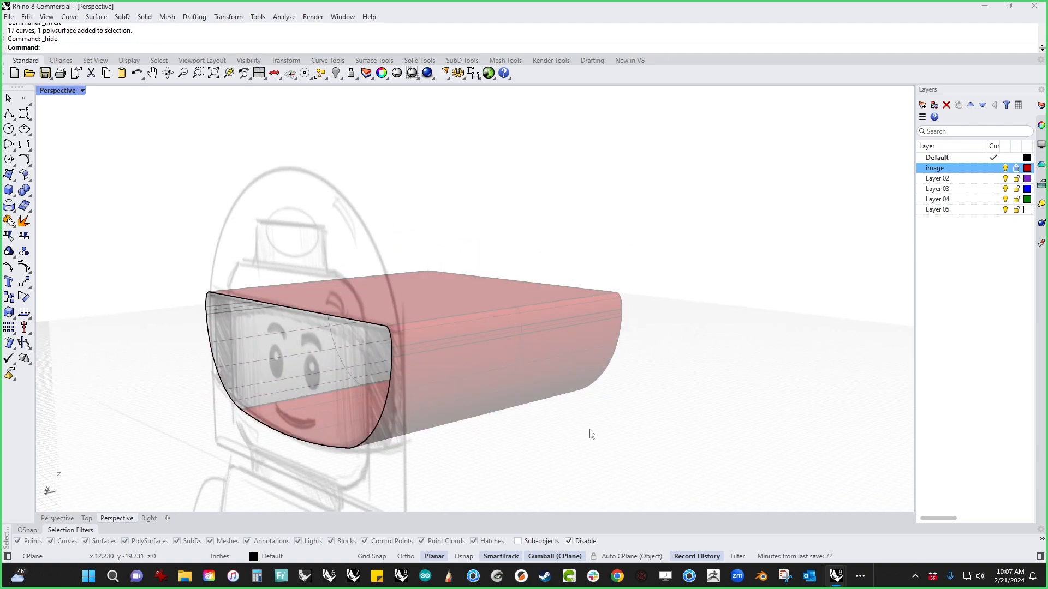
Explode the visor polysurface into separate surfaces.
left_click(549, 404)
middle_click(546, 388)
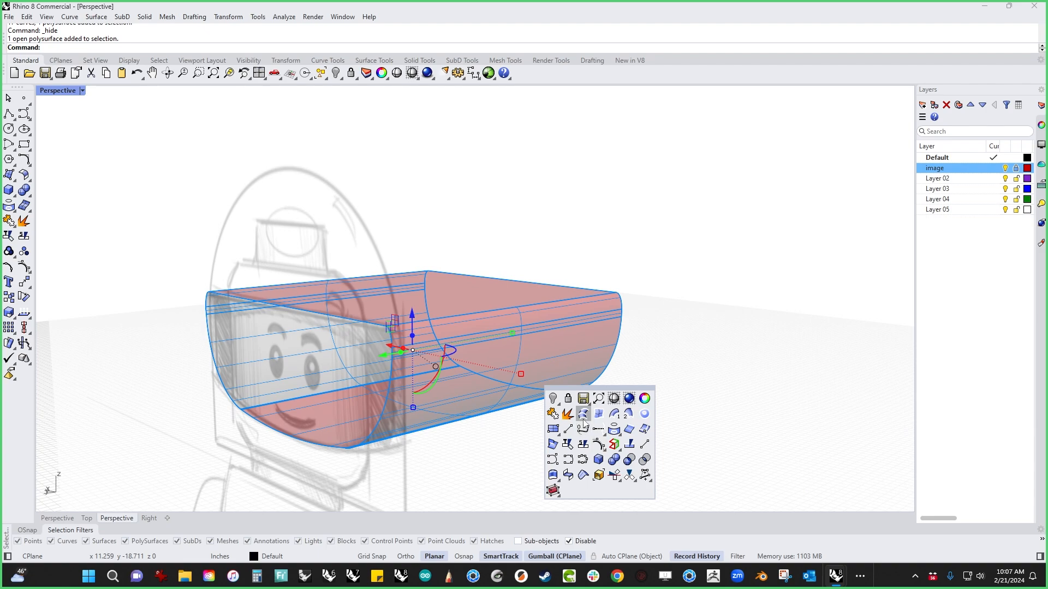
left_click(615, 403)
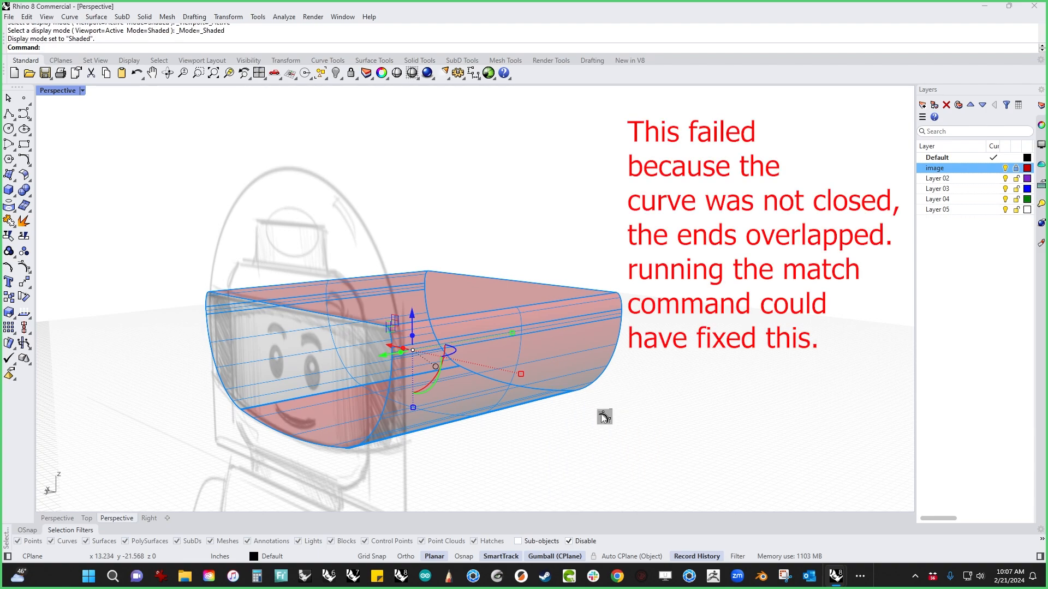
middle_click(603, 417)
left_click(24, 221)
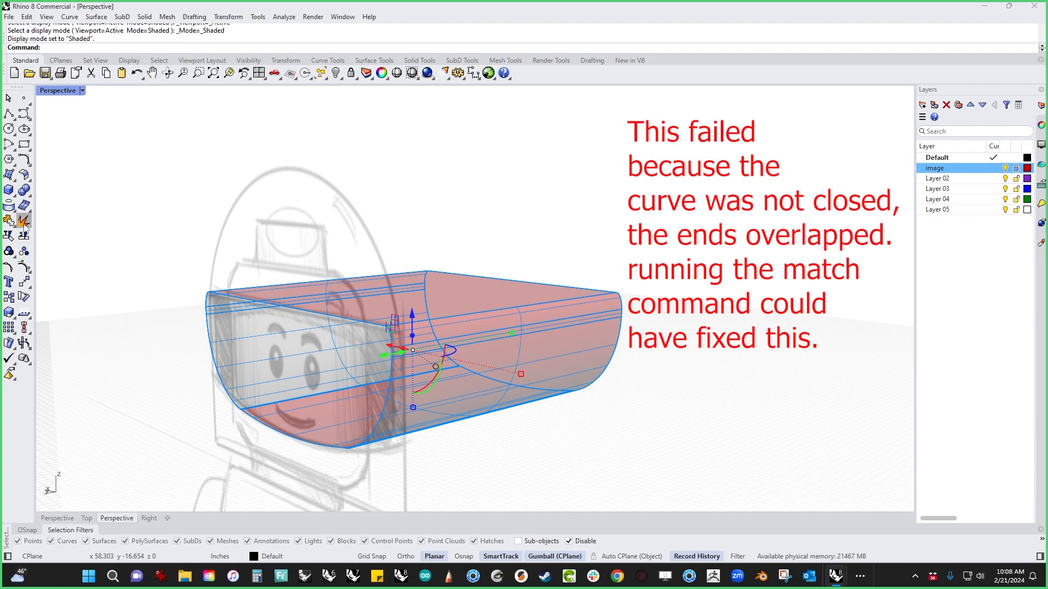
right_click_drag(109, 364, 172, 359, "shift")
left_click(172, 361)
Flip the direction of the visor extrusion's bottom surface.
right_click_drag(498, 419, 288, 409)
left_click(512, 405)
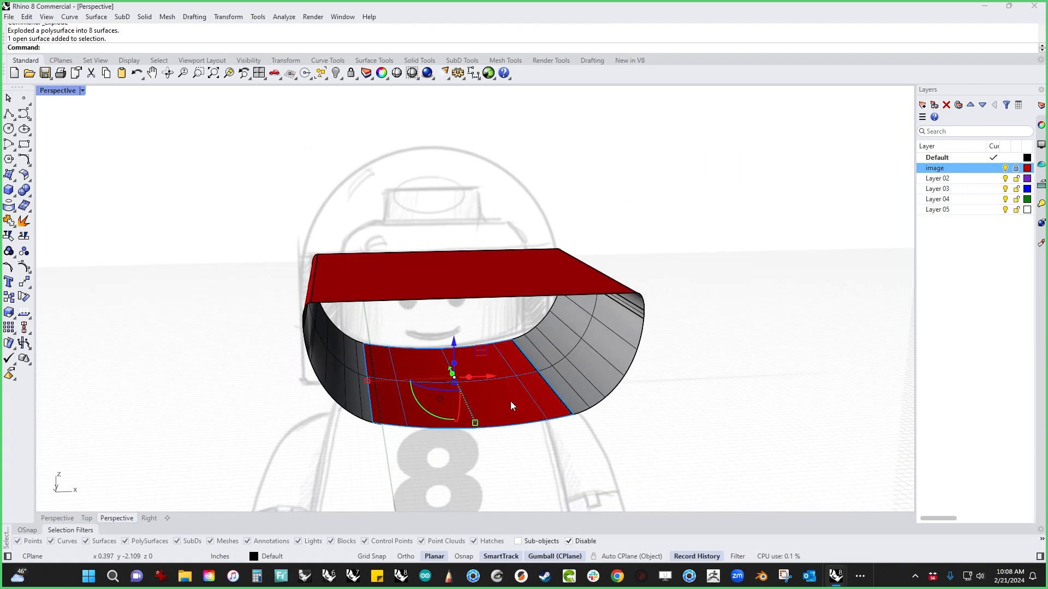
type("Flip")
key("Return")
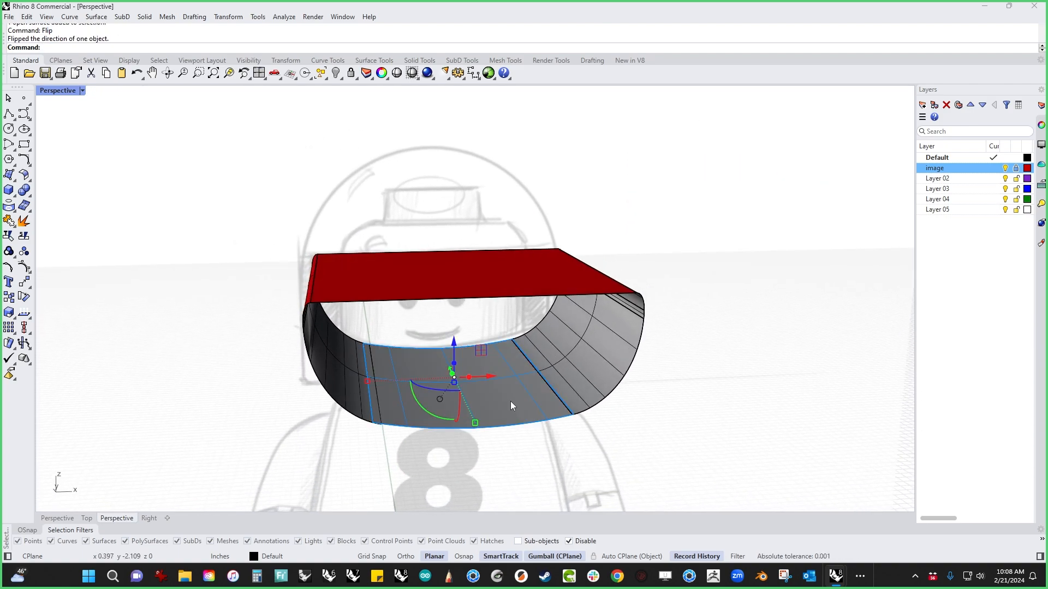
Join all the visor surfaces into one polysurface and try to cap its open ends.
right_click_drag(509, 310, 461, 201)
left_click_drag(456, 183, 425, 271)
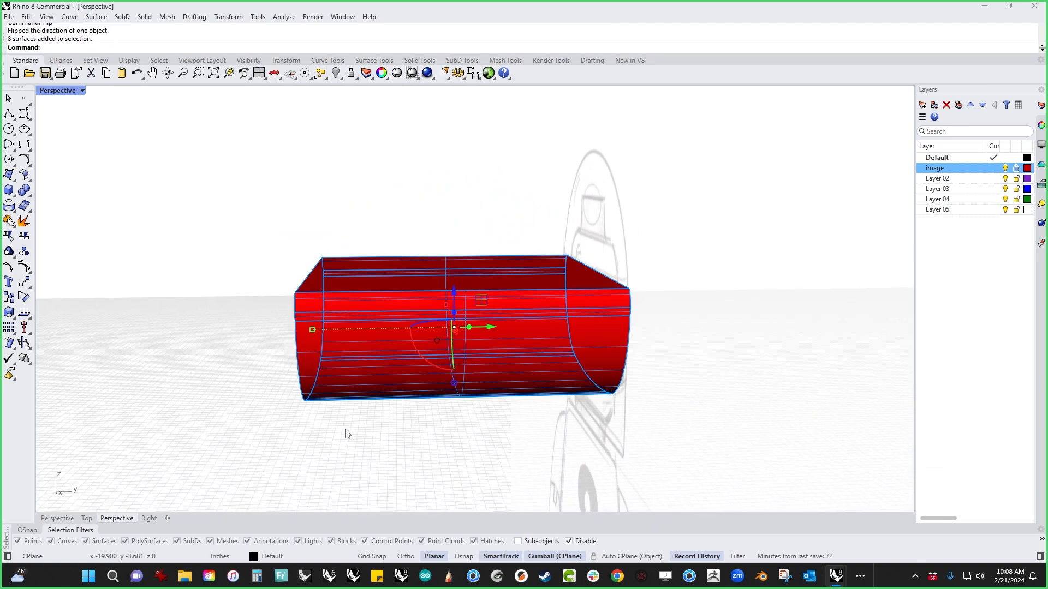
key("ctrl+j")
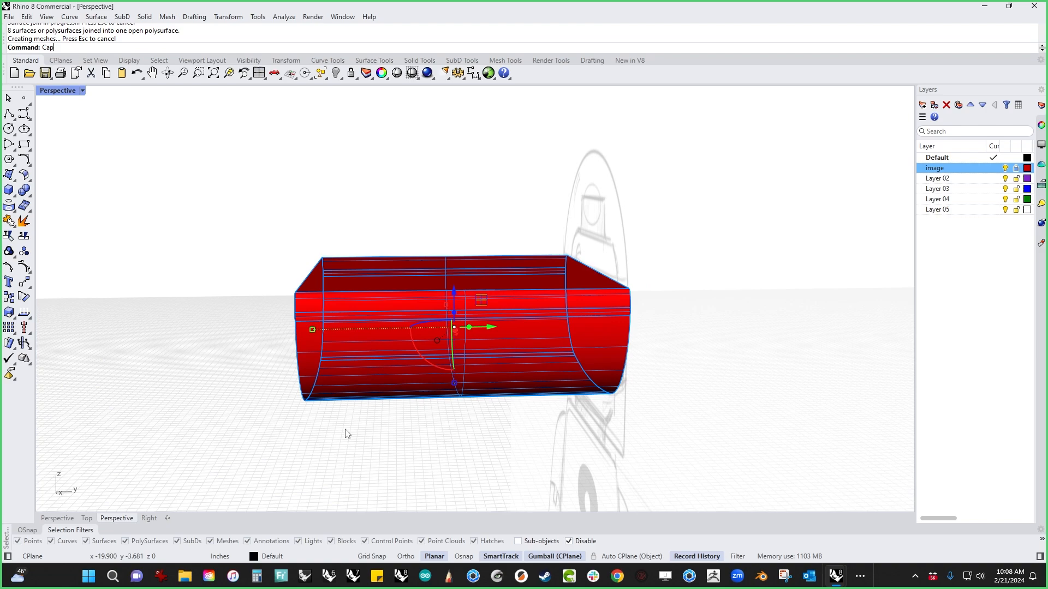
type("Cap")
key("Return")
Examine the lower edges and seams of the joined visor polysurface for gaps or overlaps.
left_click(145, 428)
right_click_drag(145, 428, 371, 458)
left_click(442, 421)
left_click(278, 429)
right_click(317, 46)
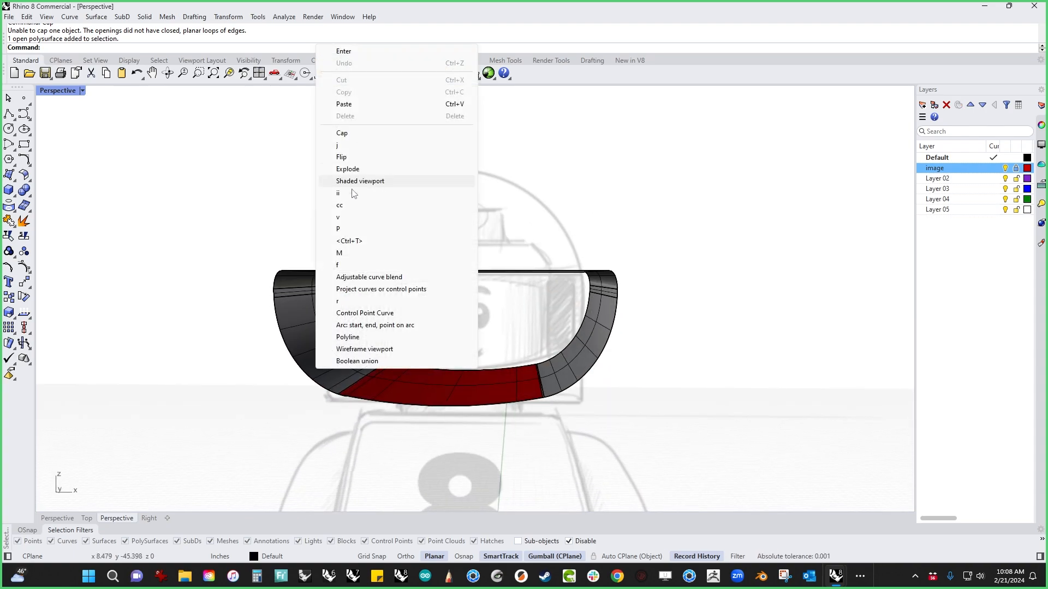
left_click(164, 183)
right_click_drag(245, 350, 253, 386)
scroll(376, 435, "up", 7)
left_click(375, 424)
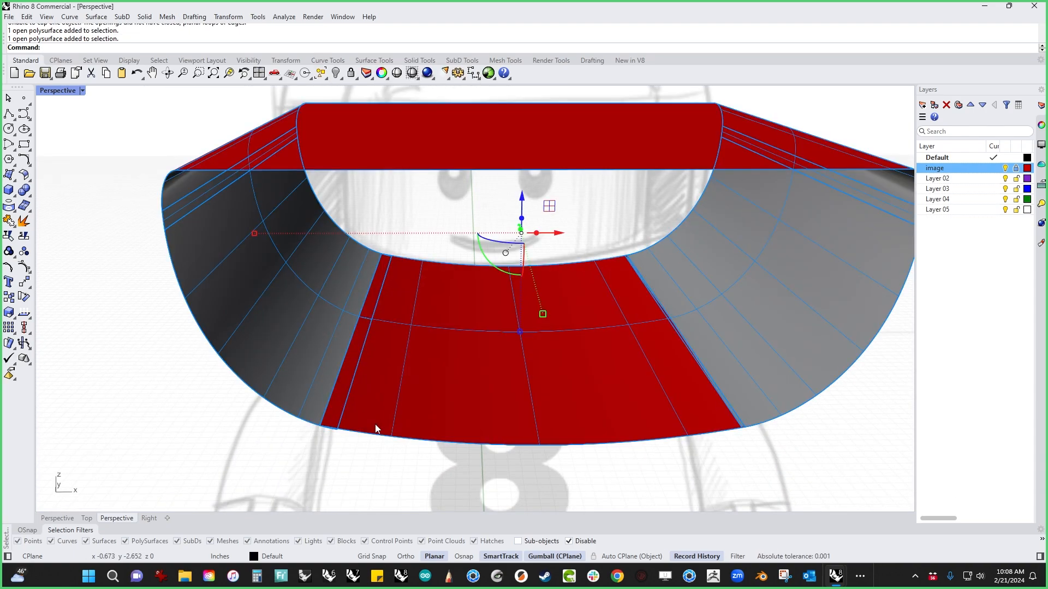
right_click_drag(374, 424, 359, 448)
scroll(357, 471, "up", 3)
scroll(356, 466, "up", 3)
scroll(360, 366, "up", 3)
right_click_drag(363, 315, 357, 257)
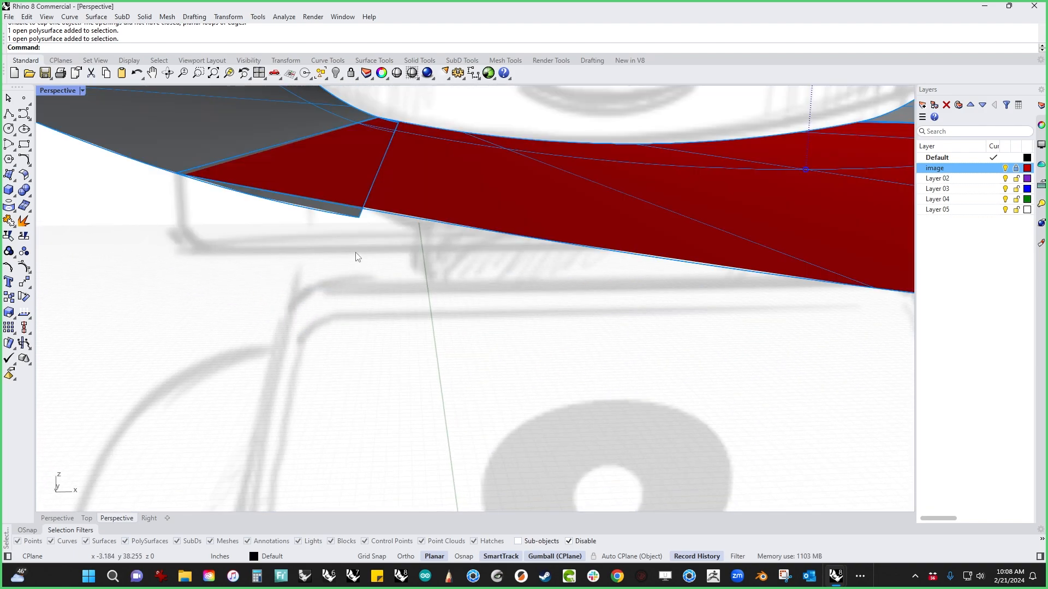
scroll(371, 315, "down", 7)
right_click_drag(369, 316, 251, 332, "shift")
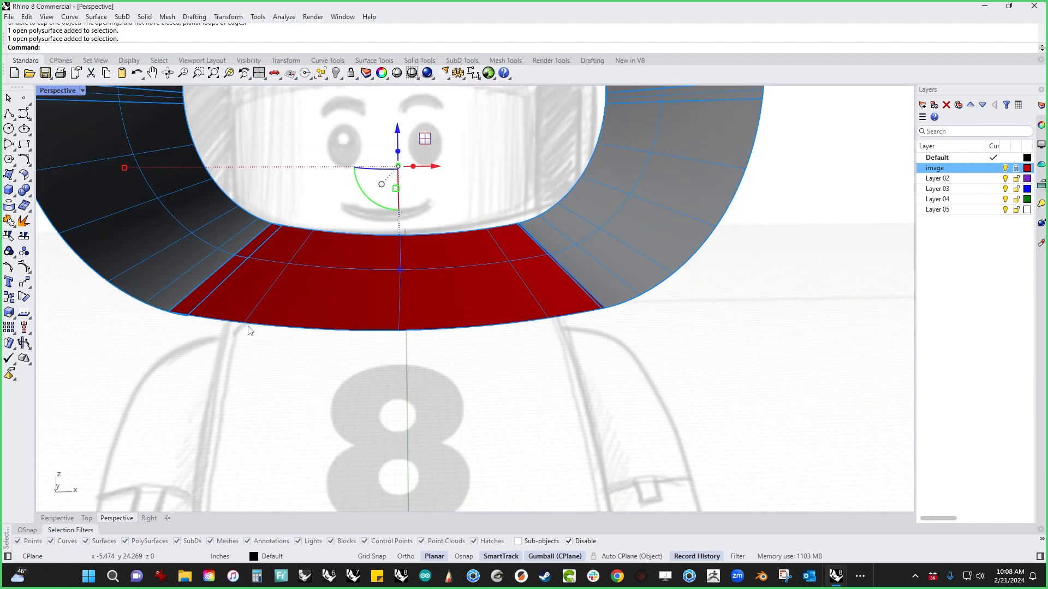
right_click_drag(426, 354, 444, 346)
right_click_drag(340, 375, 354, 372)
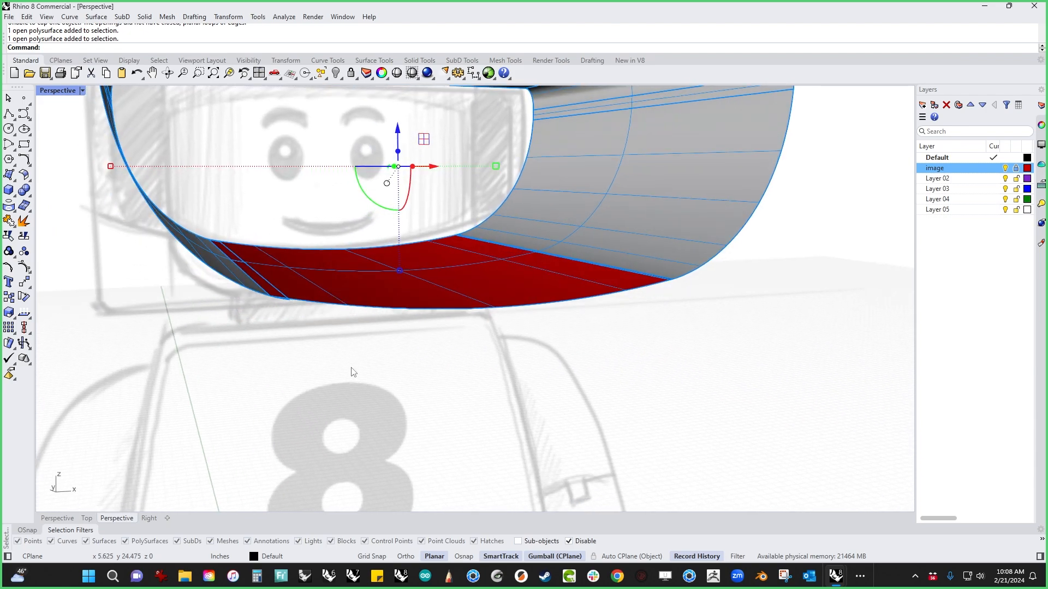
Explode the visor polysurface and trim the overhanging strip of the side surface with the bottom surface as cutting object.
left_click(345, 292)
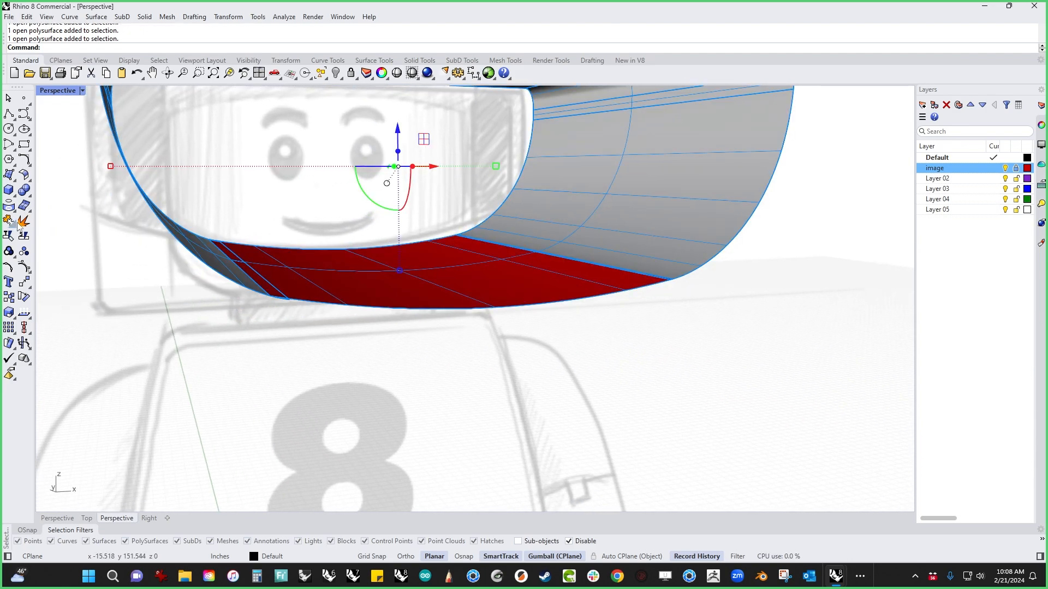
left_click(22, 222)
left_click(367, 283)
key("ctrl+t")
scroll(295, 334, "up", 6)
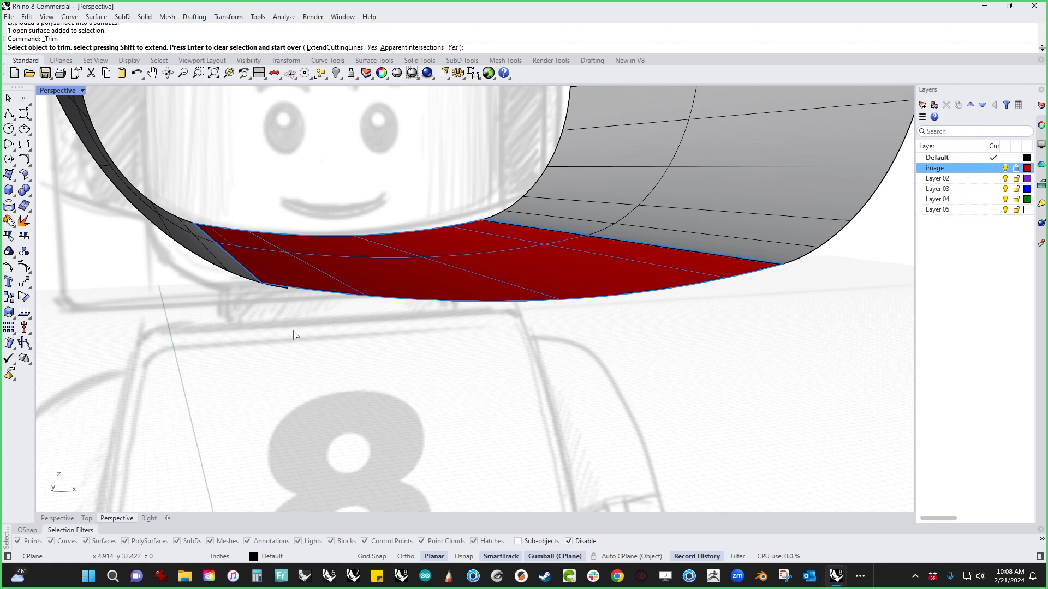
scroll(268, 194, "down", 6)
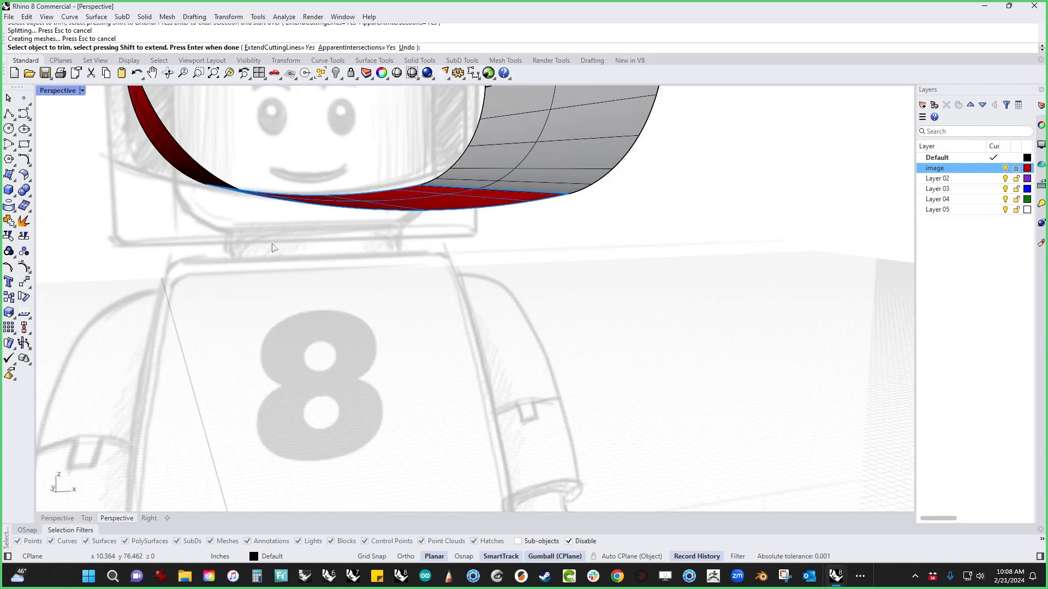
key("Return")
Rejoin the trimmed visor surfaces and try again to cap the open ends.
left_click_drag(365, 293, 251, 226)
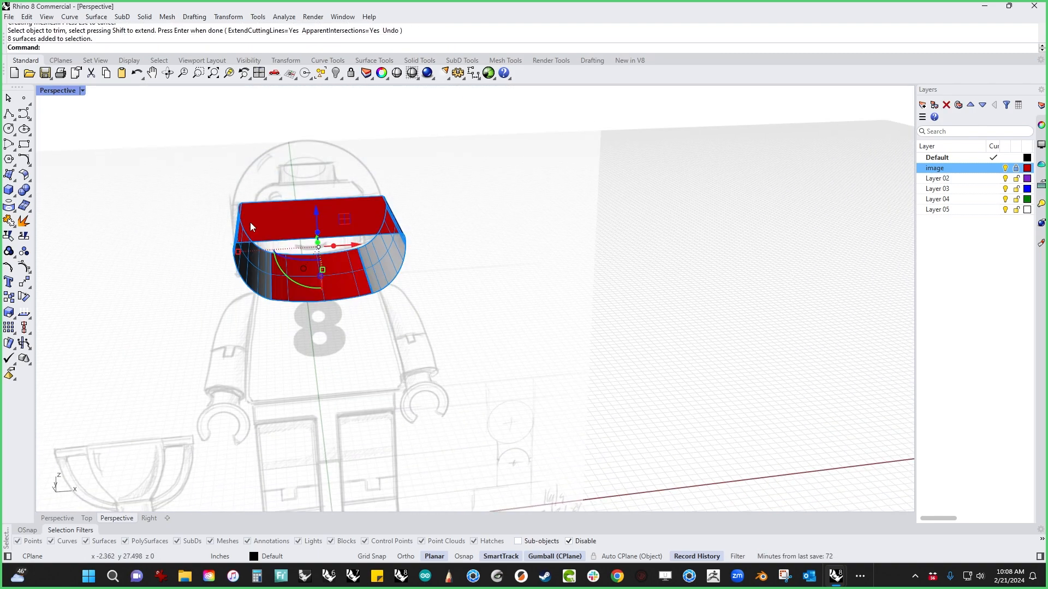
key("ctrl+j")
right_click_drag(155, 208, 517, 411)
left_click(312, 349)
key("Return")
Delete the extruded visor polysurface and show all hidden objects.
left_click(517, 411)
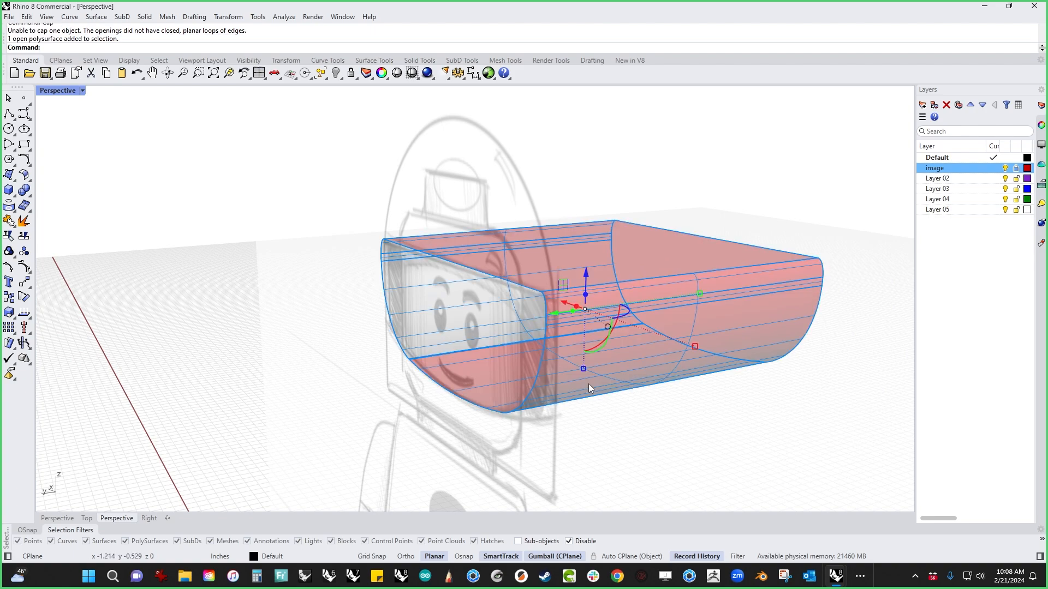
key("Delete")
type("show")
key("Return")
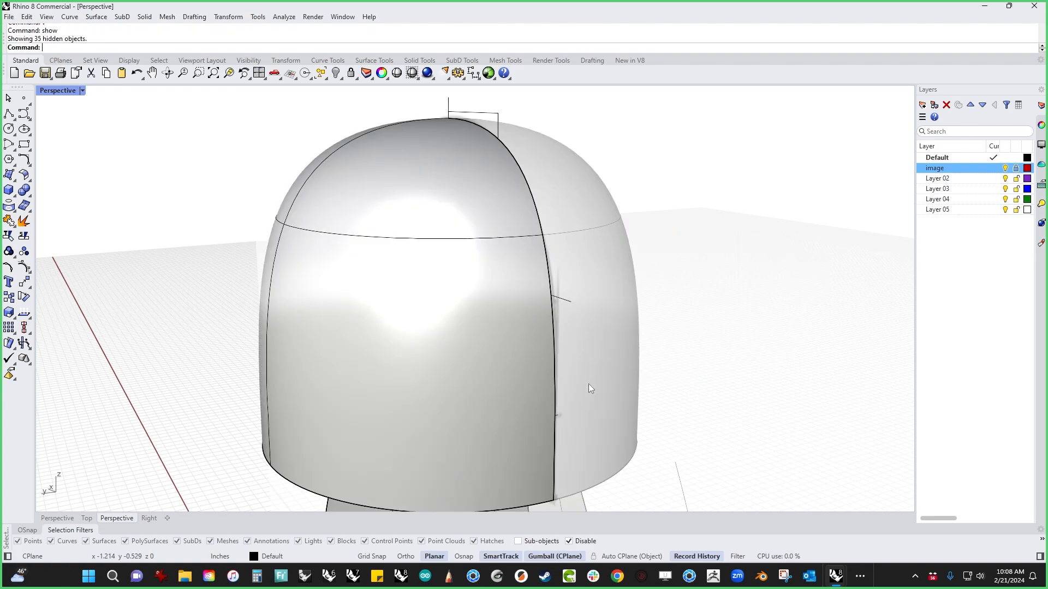
Select all curves and hide everything else.
right_click_drag(563, 383, 431, 367)
type("selcrv")
key("Return")
key("ctrl+i")
key("ctrl+h")
Isolate the curves of the flattened visor outline by hiding all other curves.
scroll(392, 356, "up", 6)
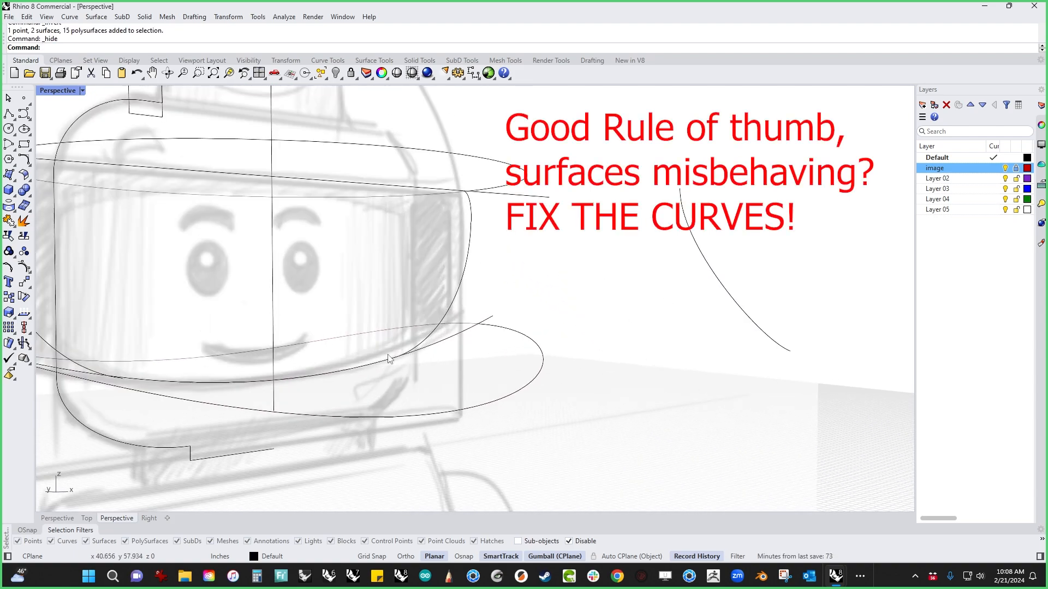
left_click(389, 360)
left_click(428, 337)
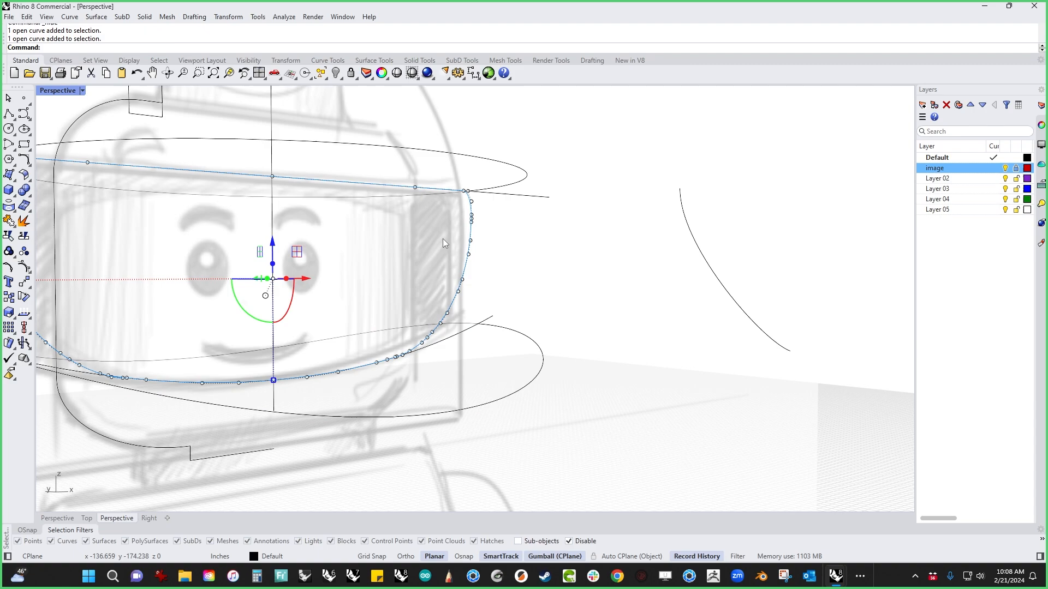
key("ctrl+i")
key("ctrl+h")
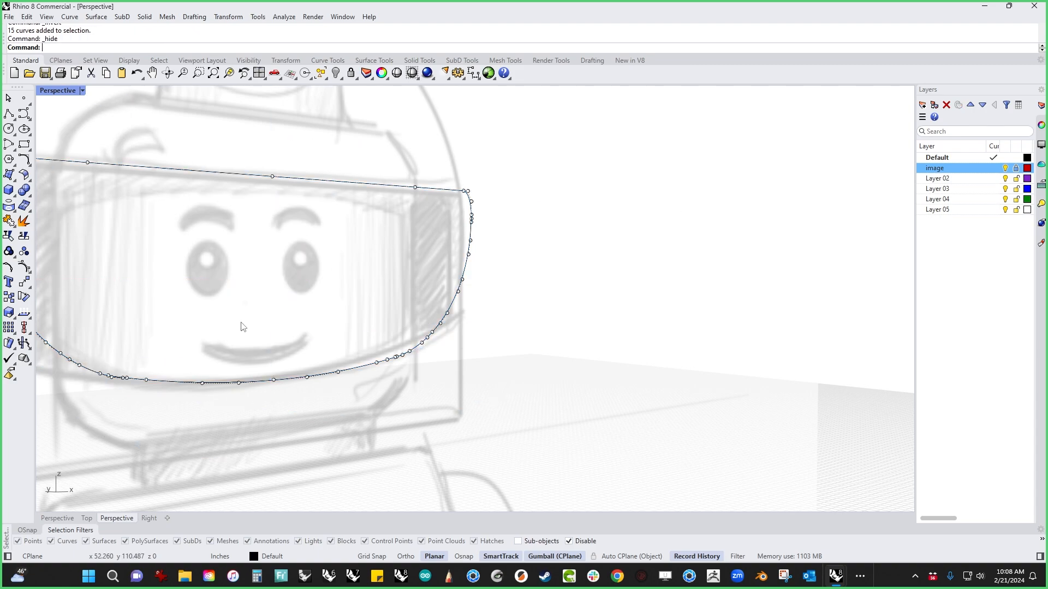
Try to trim the overlapping end of the visor's side curve with the bottom curve, and undo the trim.
scroll(241, 385, "down", 5)
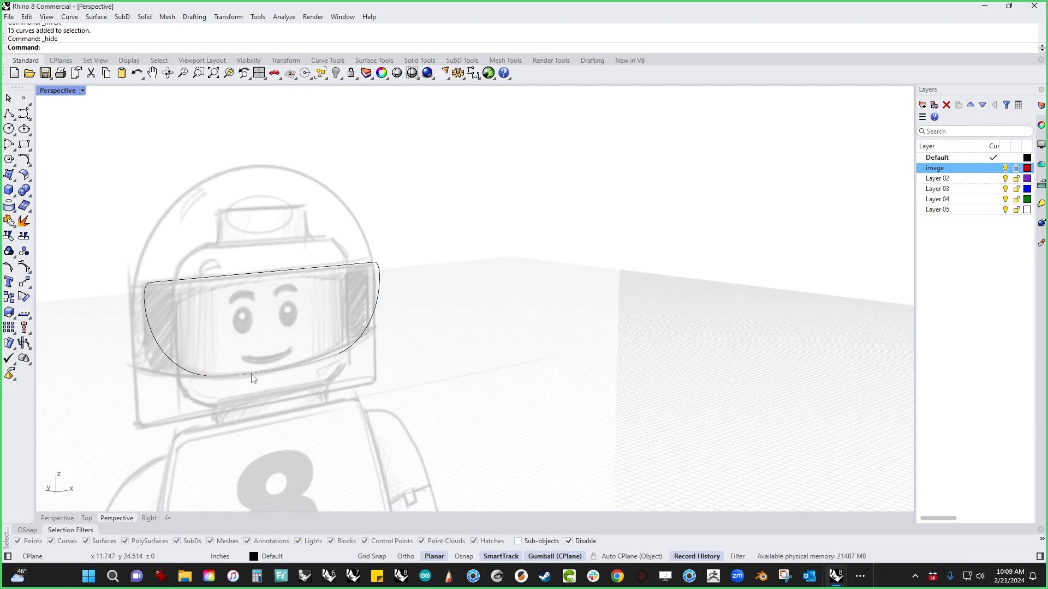
scroll(252, 378, "up", 10)
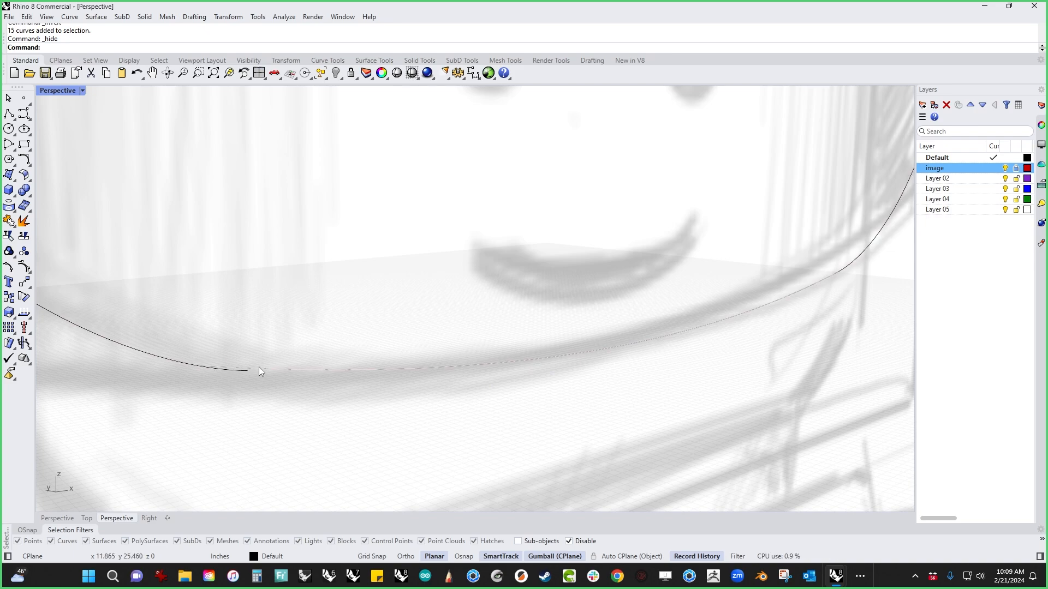
left_click(259, 367)
key("ctrl+t")
left_click(236, 373)
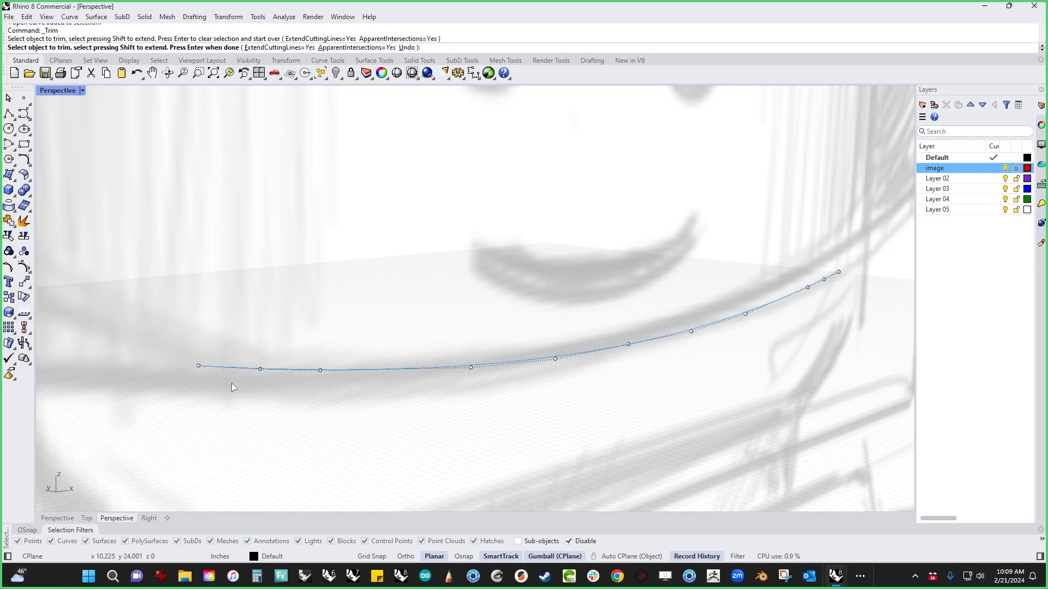
key("ctrl+z")
key("ctrl+x")
key("Escape")
key("Escape")
scroll(276, 412, "down", 10)
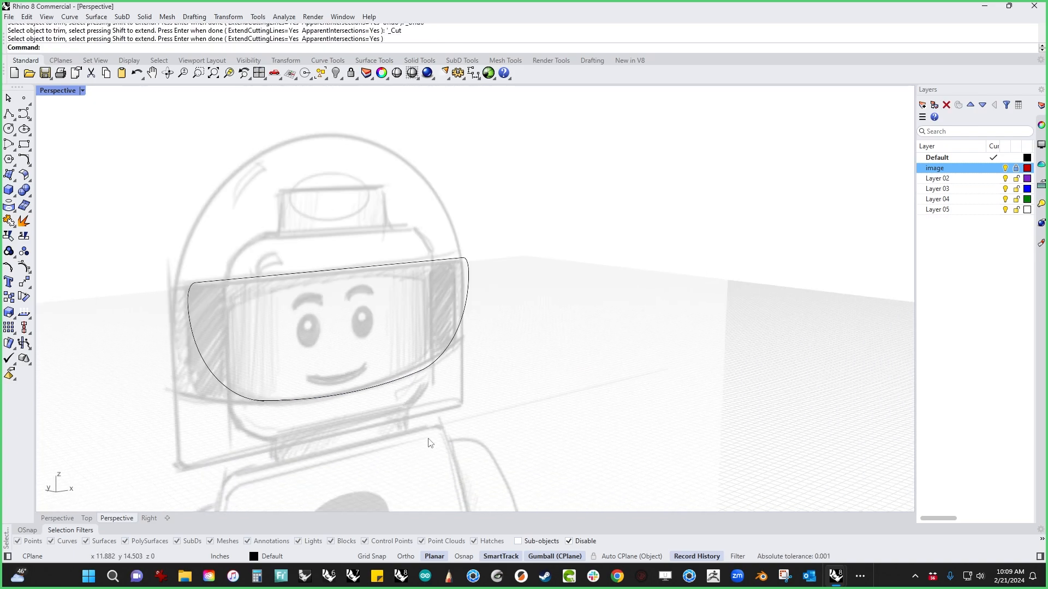
Select both curves of the visor outline, the bottom curve and the upper part, and join them.
scroll(430, 443, "up", 5)
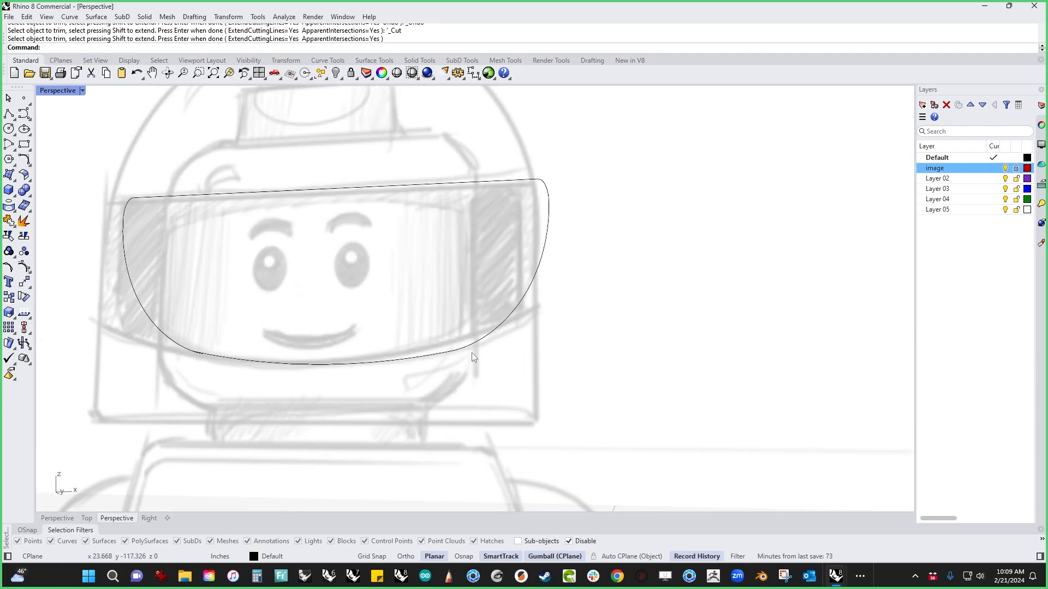
scroll(471, 350, "up", 3)
left_click(472, 335)
scroll(382, 363, "down", 3)
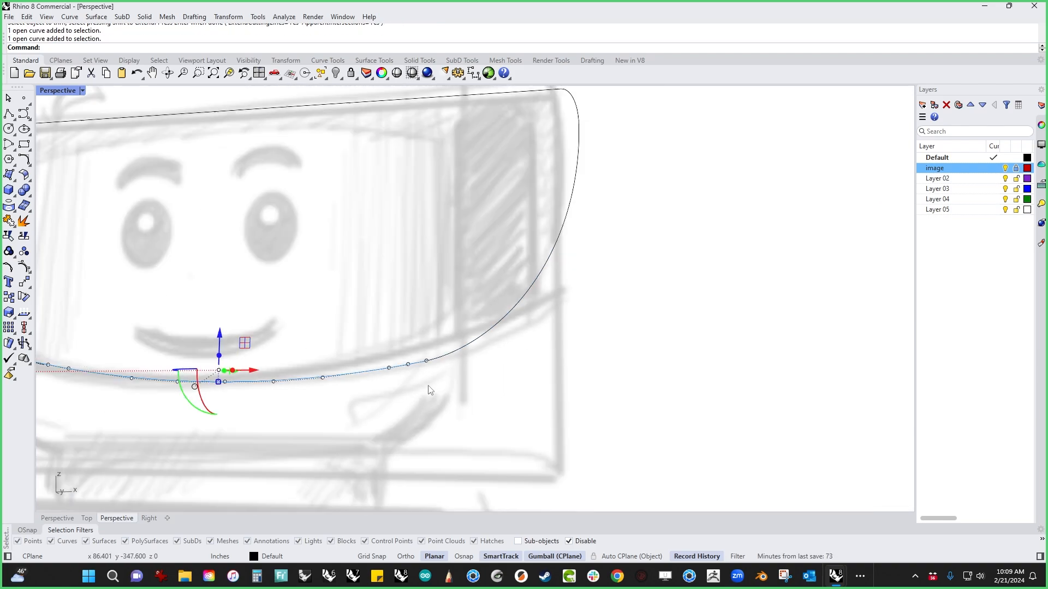
scroll(430, 390, "down", 4)
key("Escape")
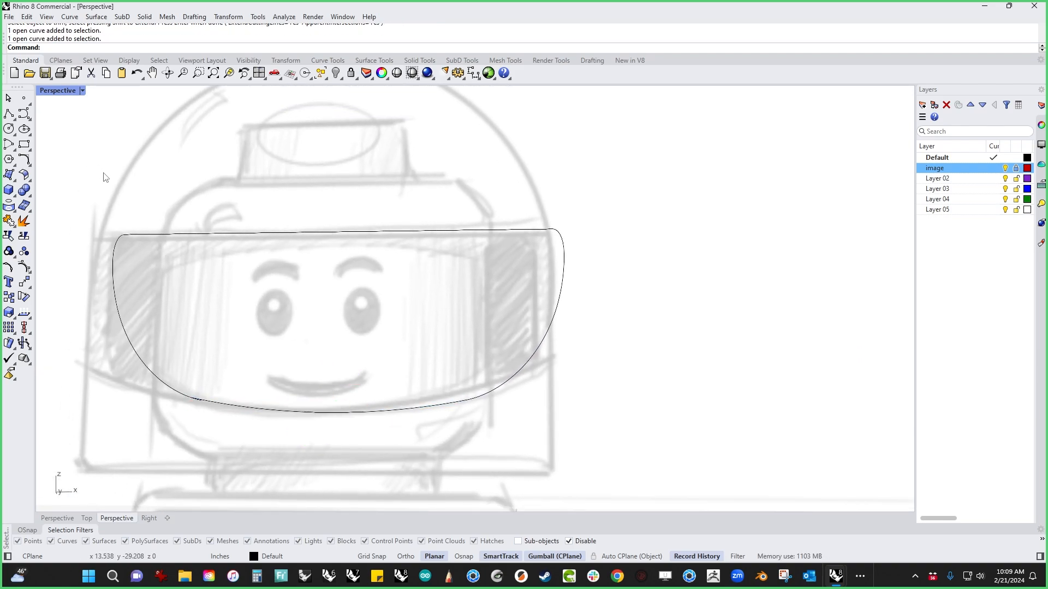
left_click_drag(105, 194, 645, 446)
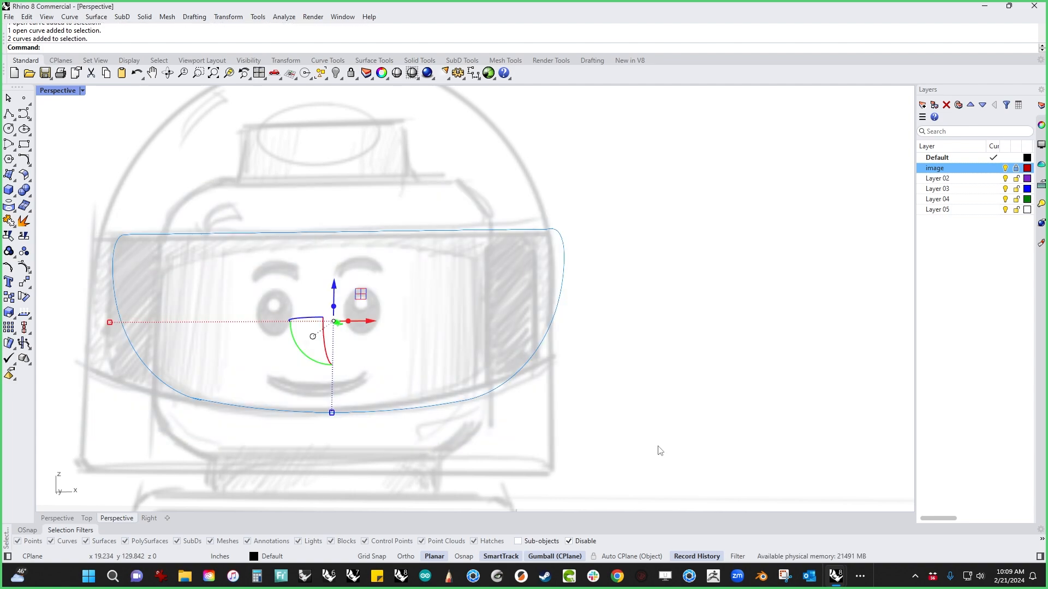
key("ctrl+j")
Draw a vertical polyline in the front view from the origin up the centerline to above the visor outline's top edge.
key("ctrl+F2")
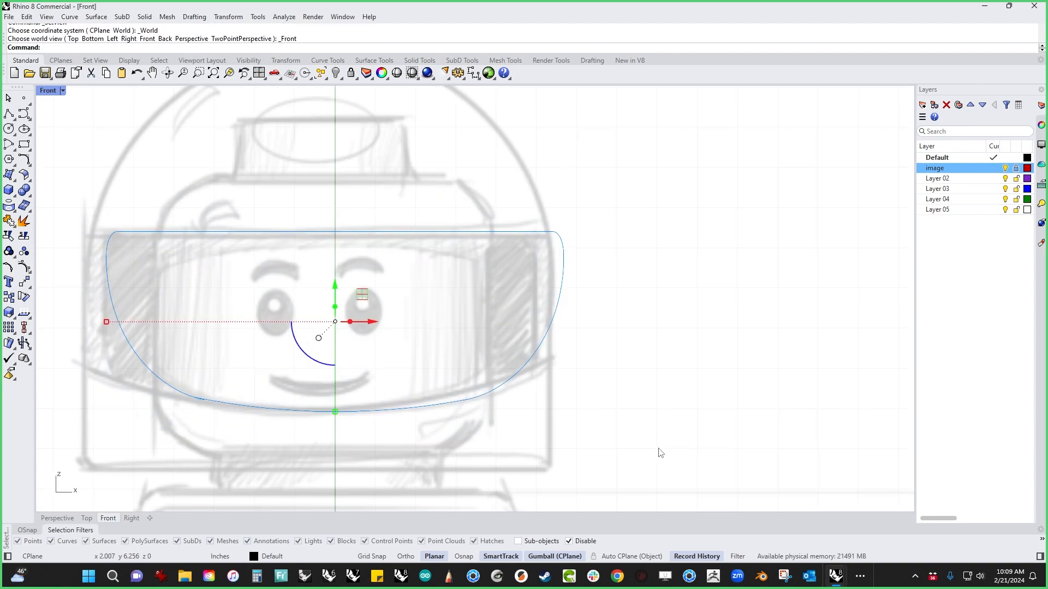
left_click(659, 448)
right_click_drag(585, 498, 611, 439)
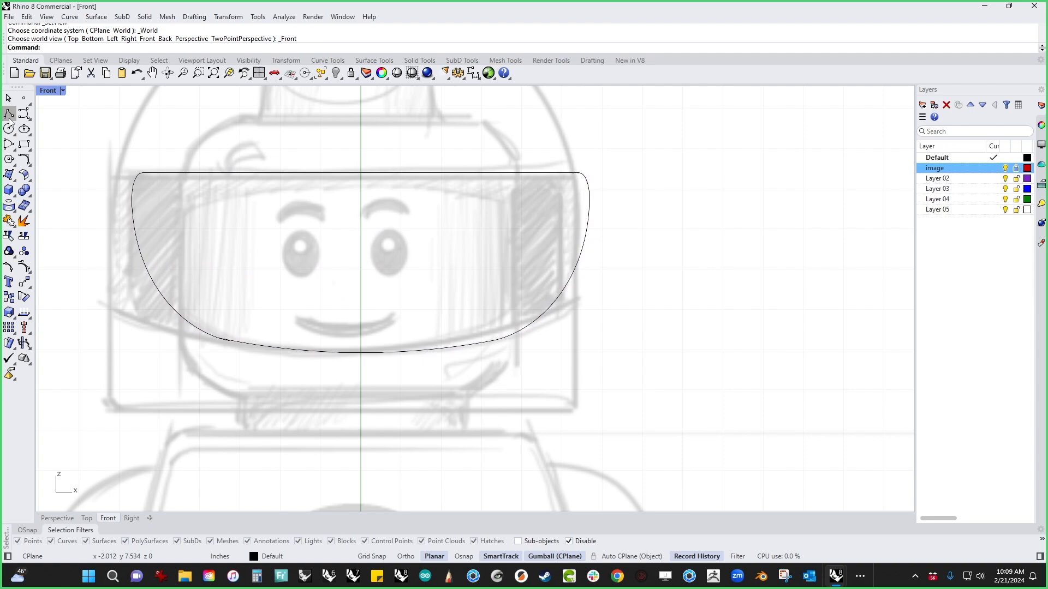
left_click(10, 143)
type("0")
key("Return")
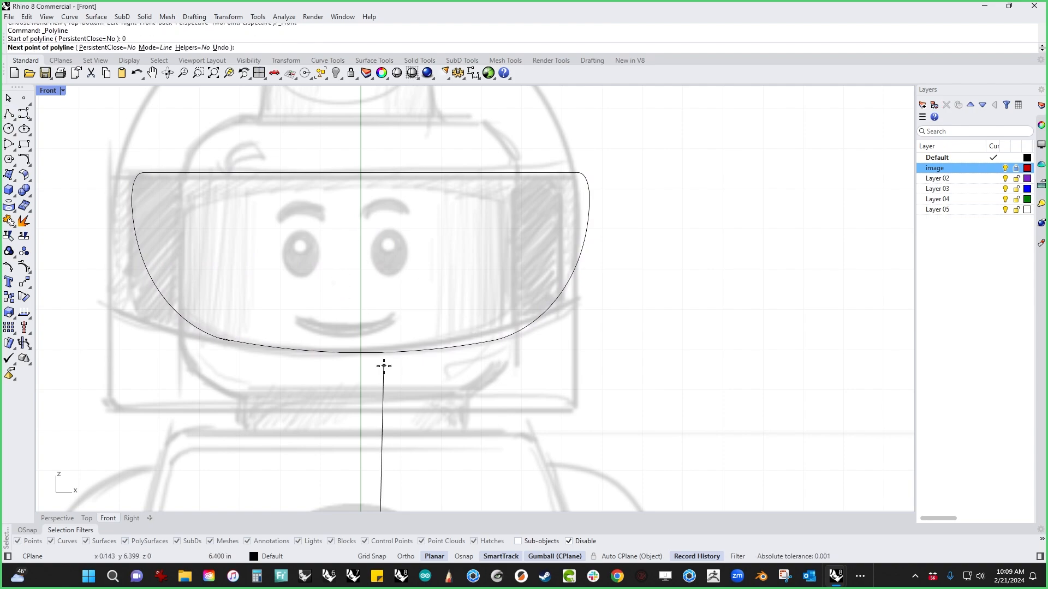
left_click(378, 143, "shift")
key("Return")
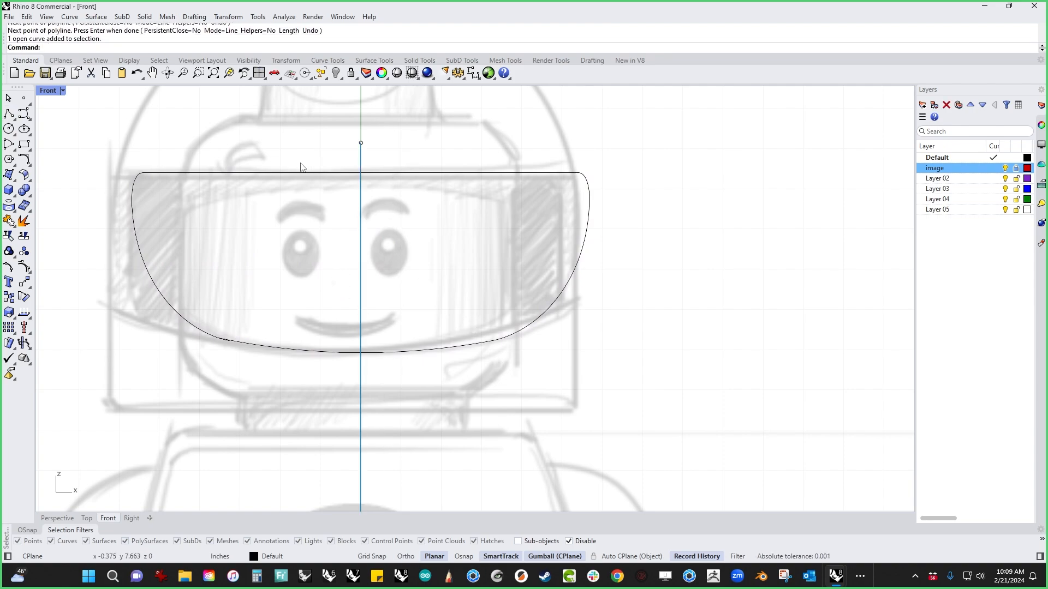
Trim away the left half of the visor outline, top and bottom curves, using the vertical centerline as cutter.
key("ctrl+t")
left_click(250, 173)
left_click(263, 345)
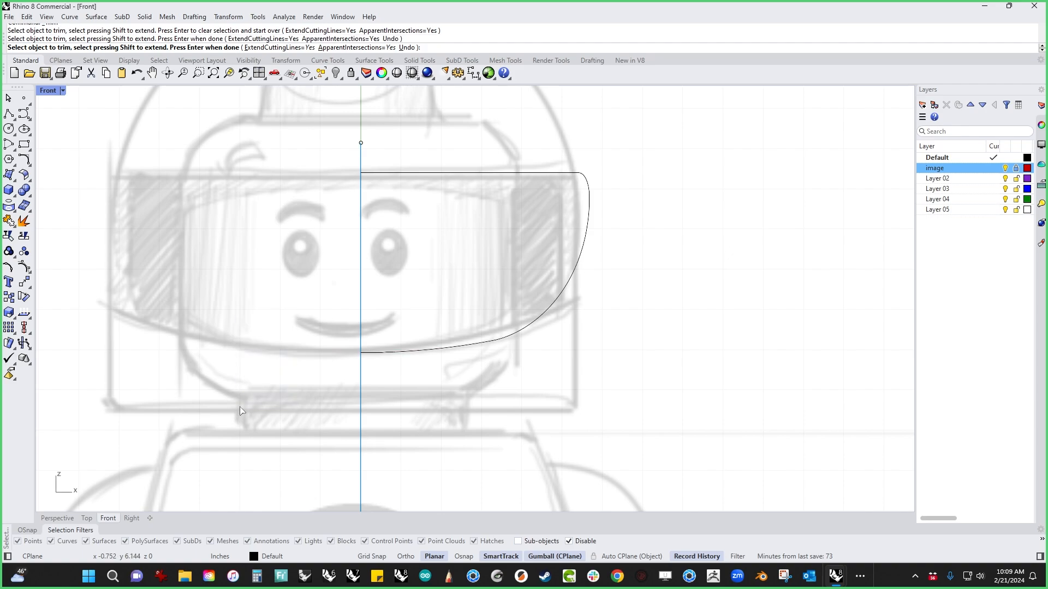
key("Return")
Mirror the two remaining right-half visor curves across the vertical centerline, keeping the originals.
left_click_drag(526, 388, 470, 280)
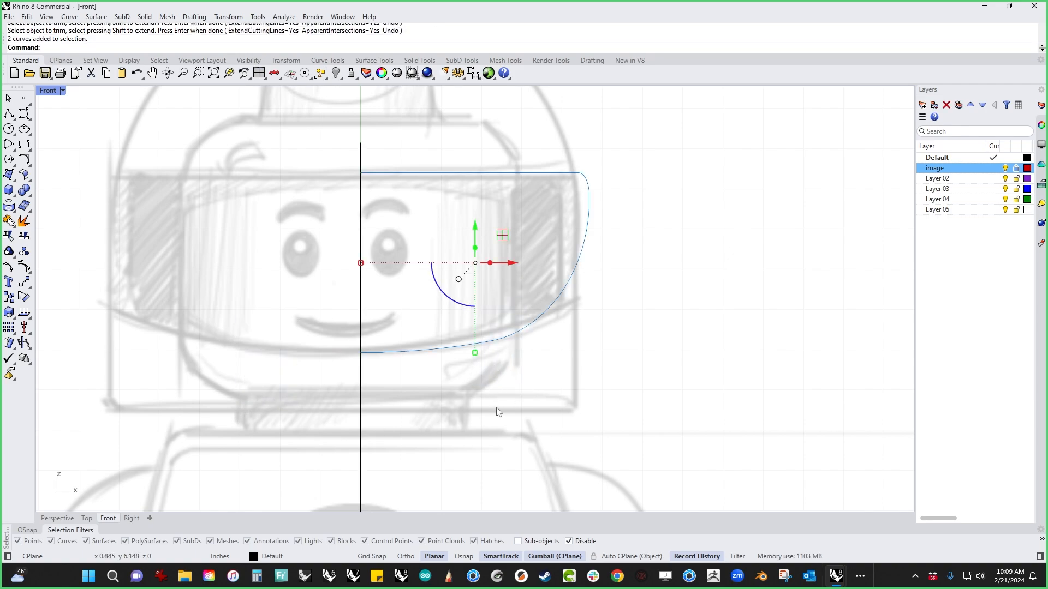
type("m")
key("Return")
left_click(362, 353)
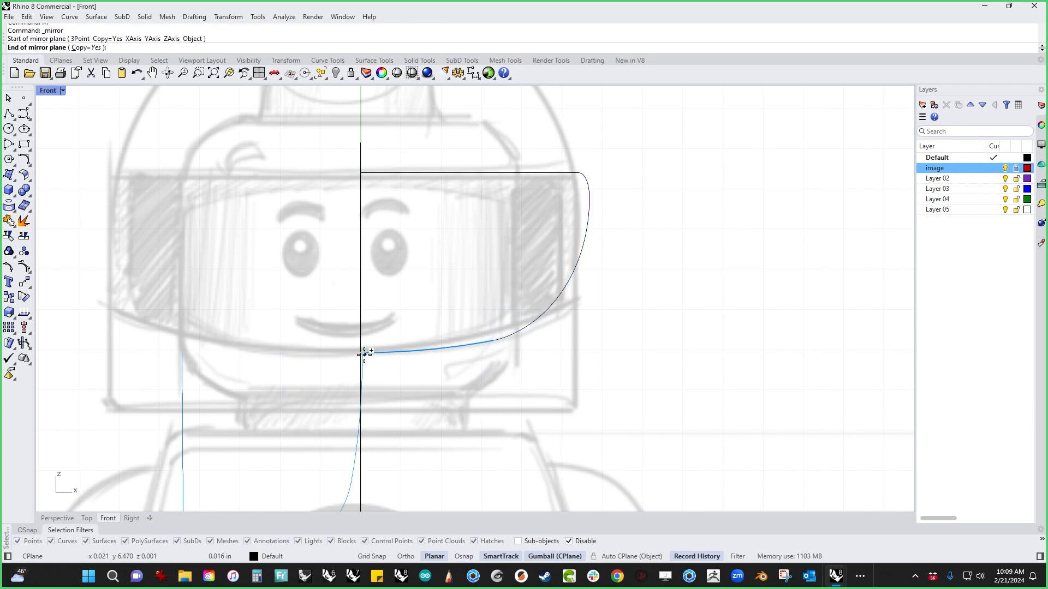
left_click(363, 337)
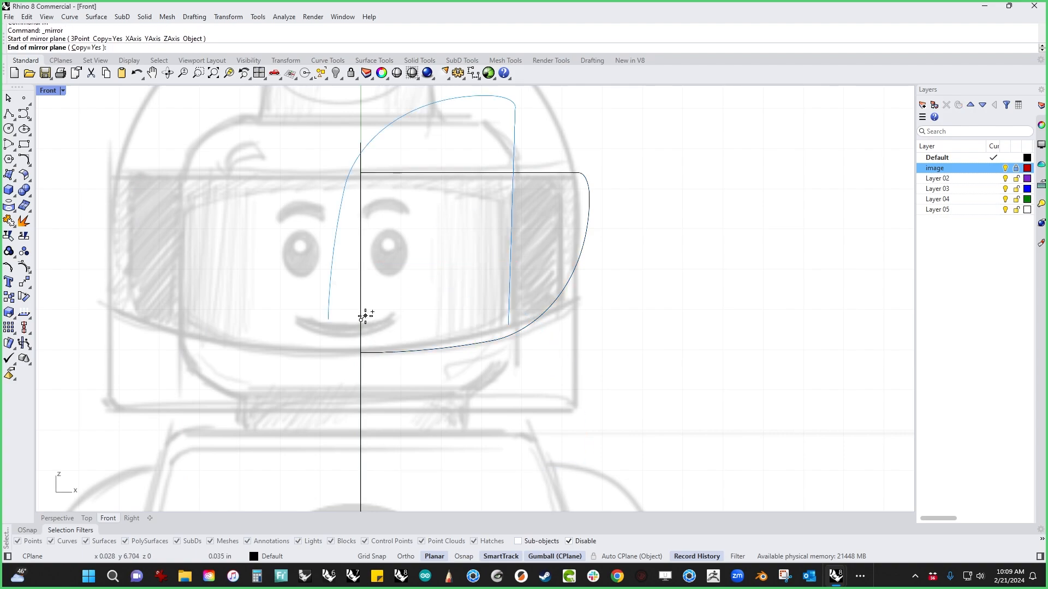
key("Escape")
Join the left and right upper curves of the visor outline at the centerline.
left_click(322, 173)
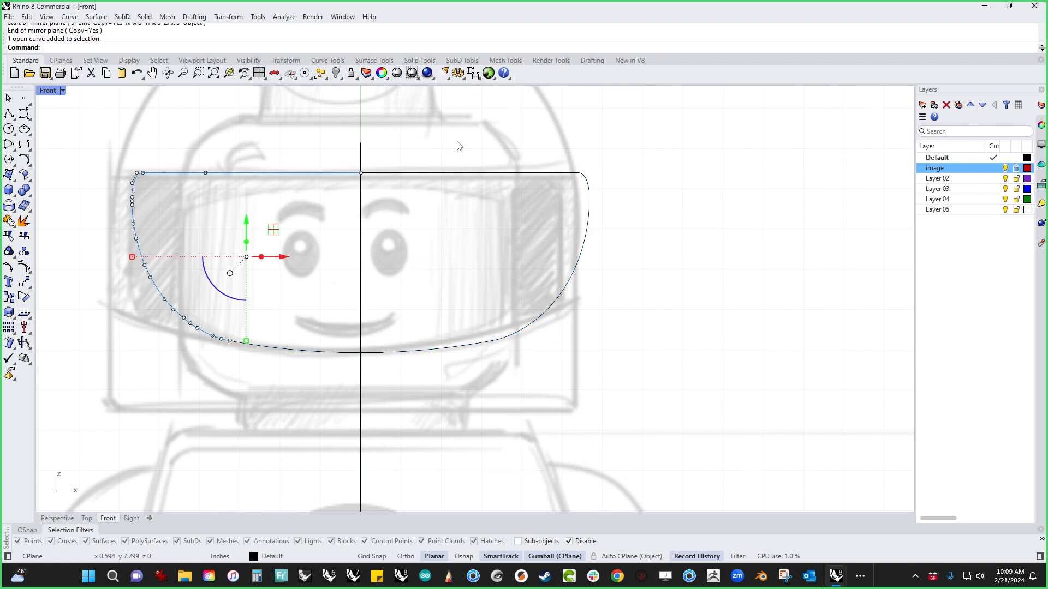
left_click(436, 173, "shift")
key("ctrl+j")
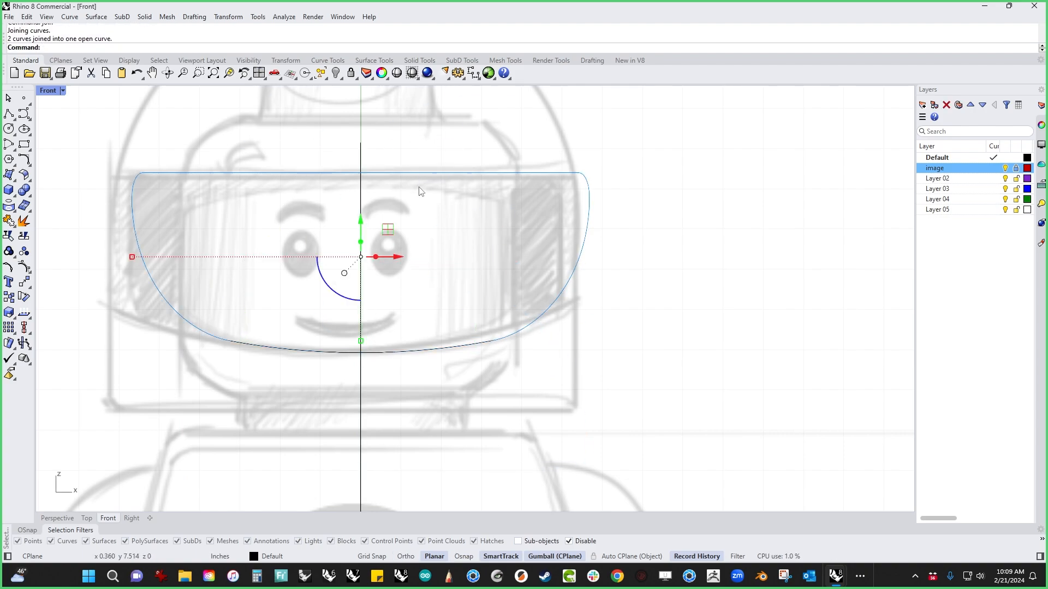
key("Escape")
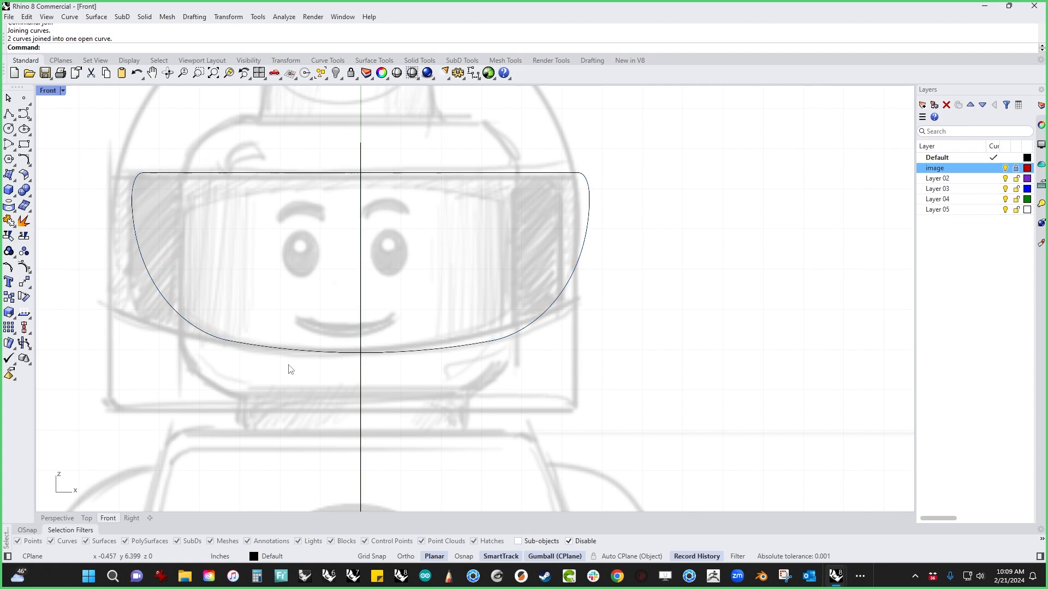
Delete the left bottom curve of the visor outline and undo the deletion.
left_click(302, 351)
key("Delete")
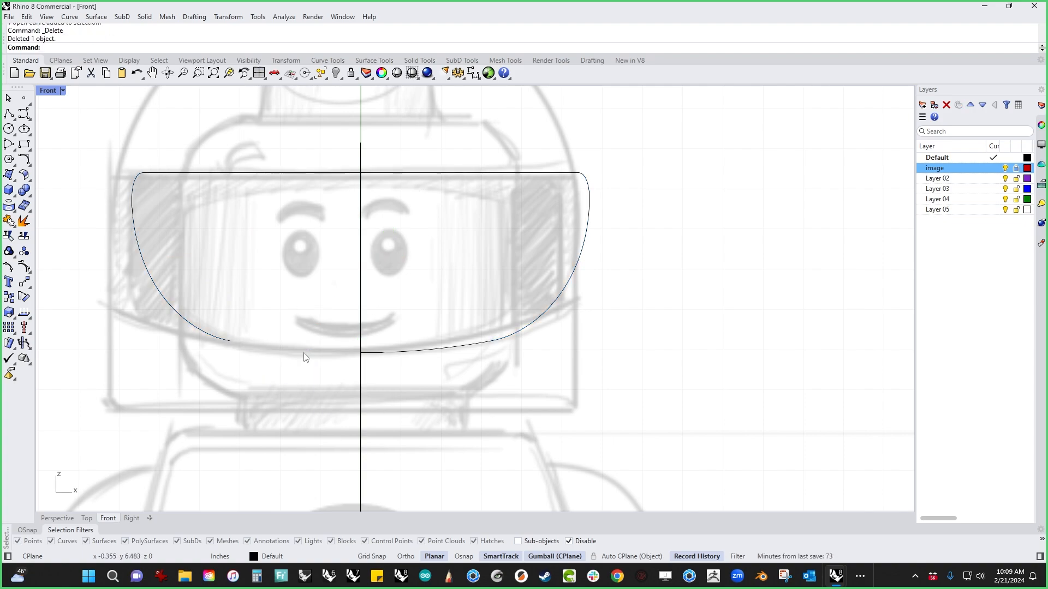
key("ctrl+z")
Join the left and right bottom curves of the visor outline where they meet at the centerline.
left_click(291, 423)
key("ctrl+F4")
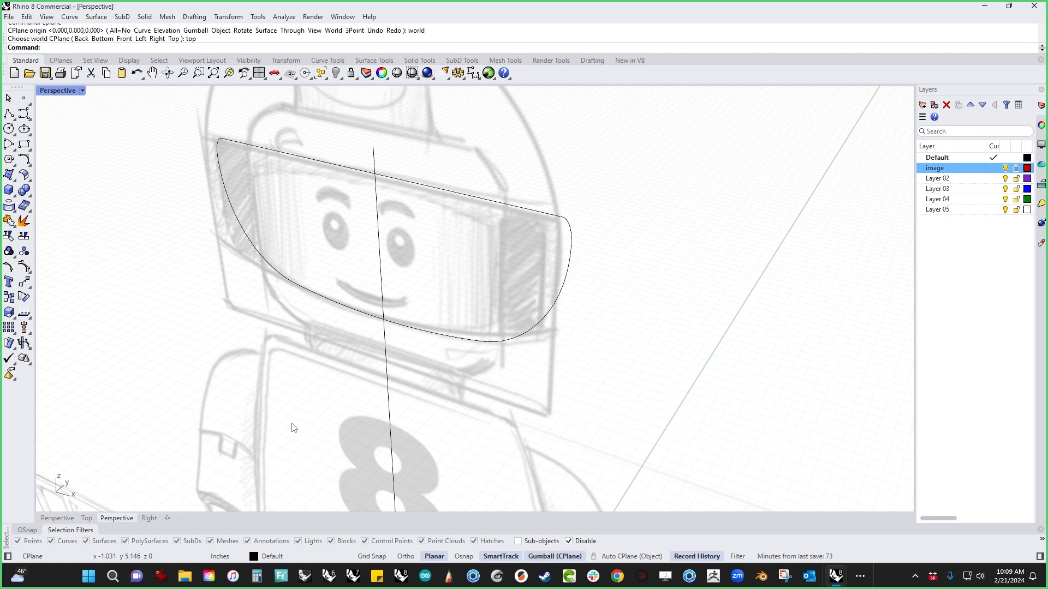
scroll(362, 401, "up", 5)
left_click(356, 337)
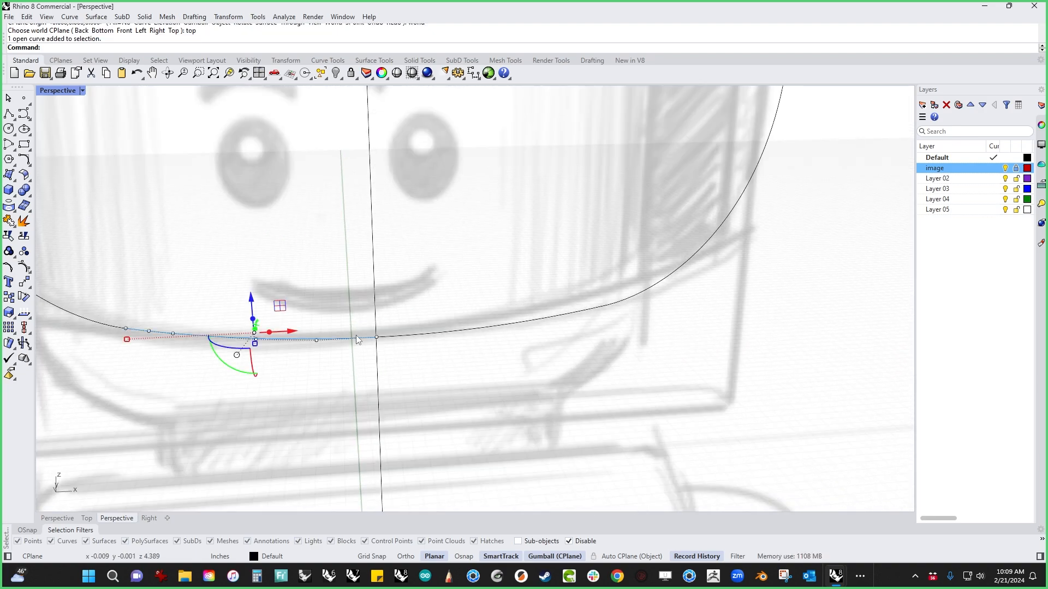
left_click(408, 336, "shift")
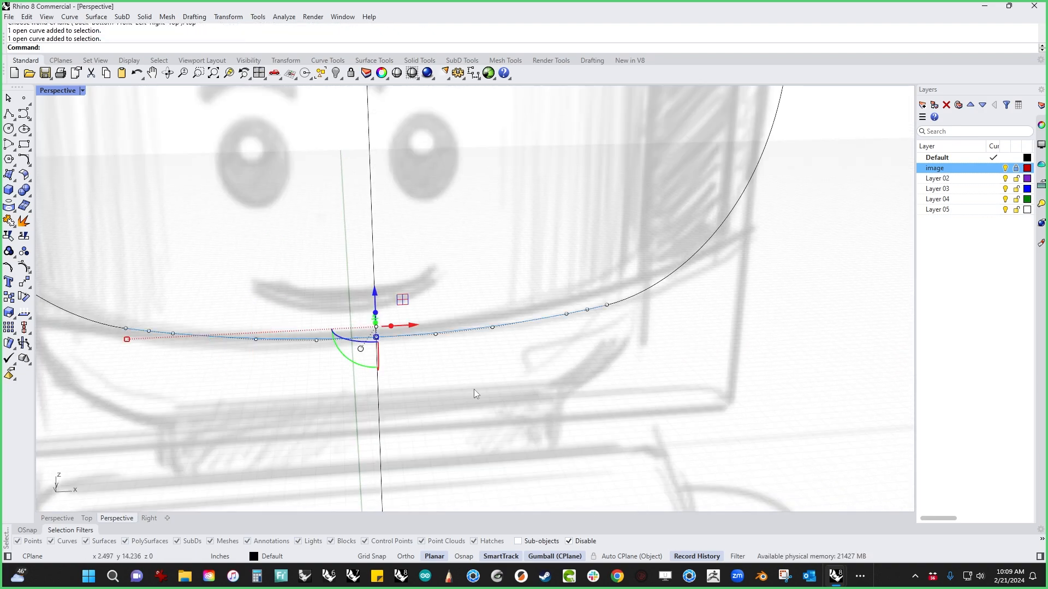
key("ctrl+j")
left_click(476, 388)
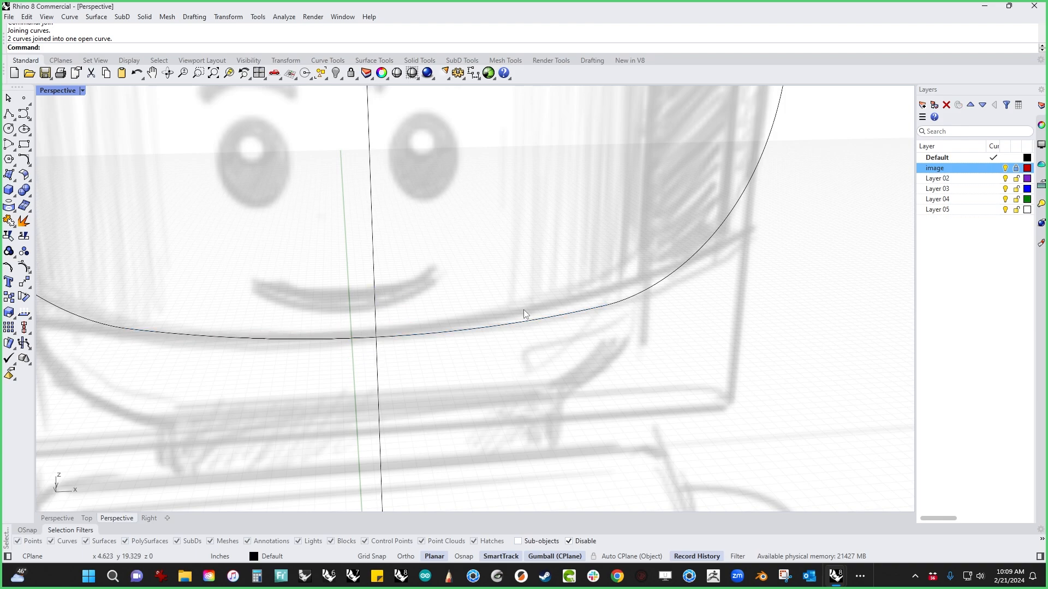
Inspect up close how the visor's bottom curve meets the upper curve at its right end.
left_click(525, 322)
left_click(614, 304, "shift")
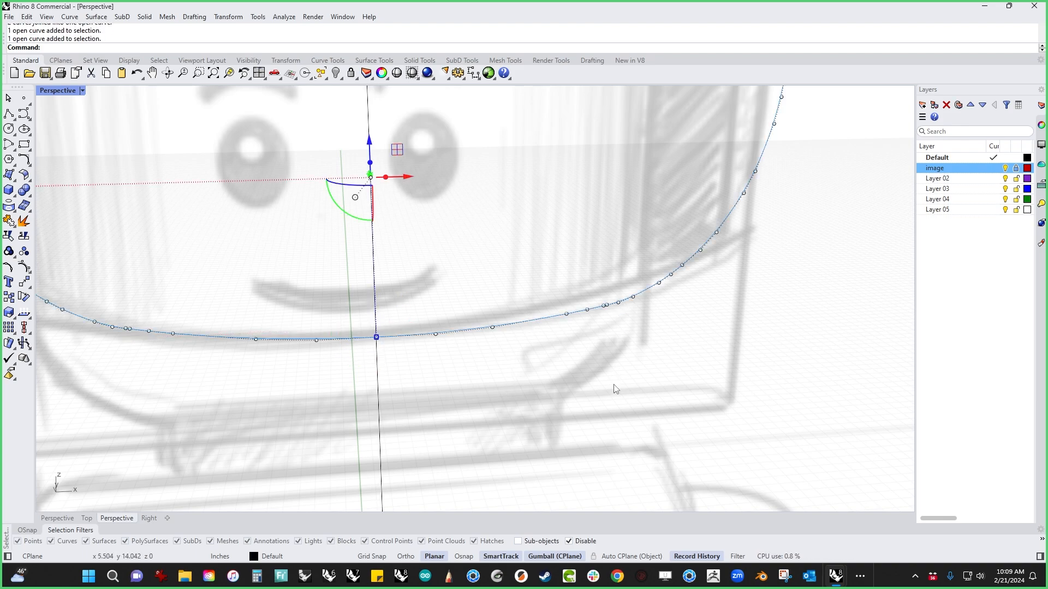
scroll(622, 274, "up", 6)
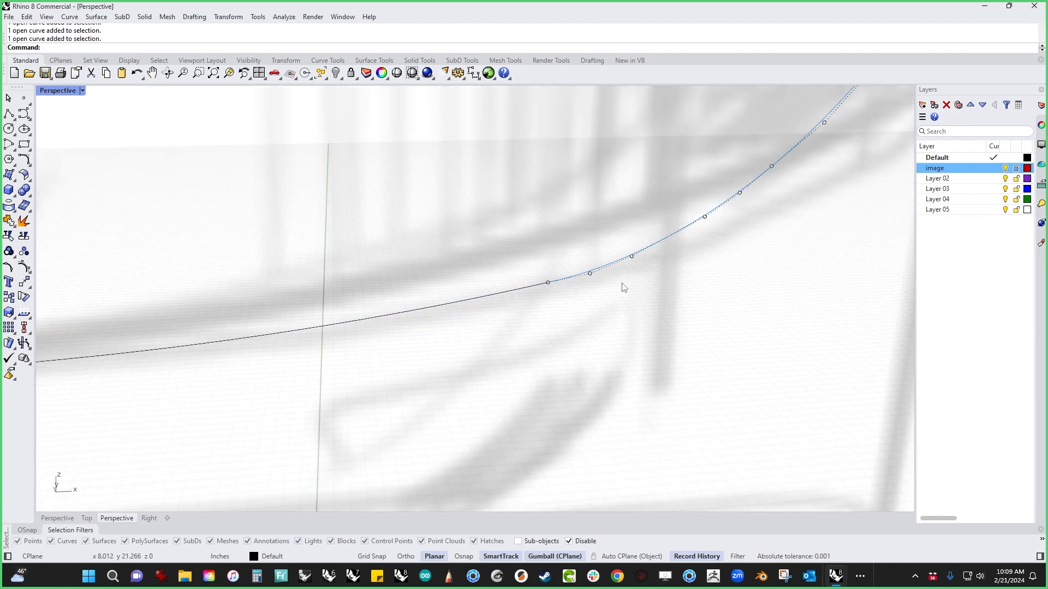
scroll(562, 293, "up", 2)
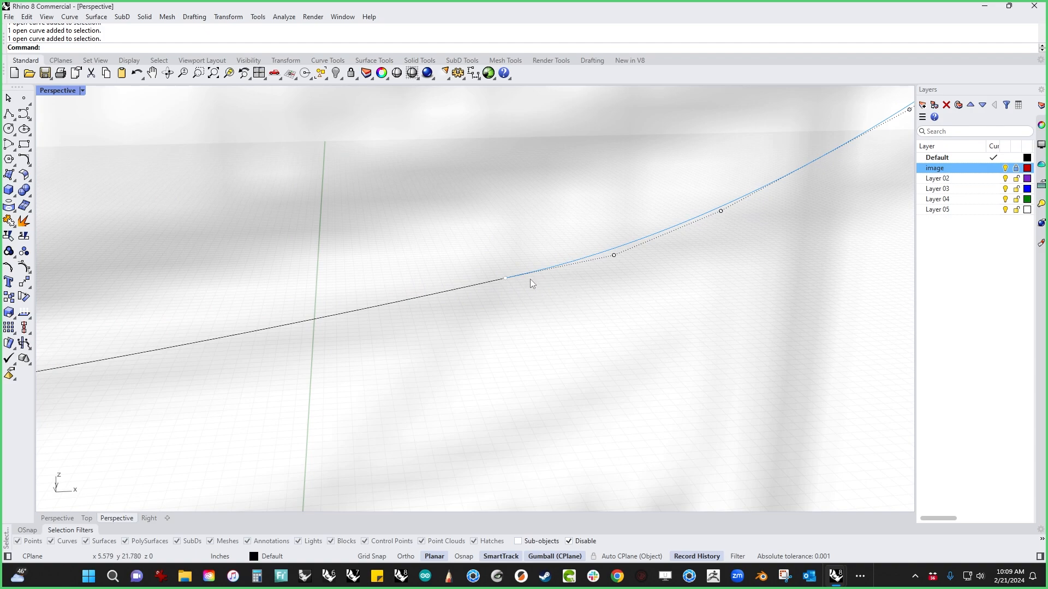
left_click(480, 285, "shift")
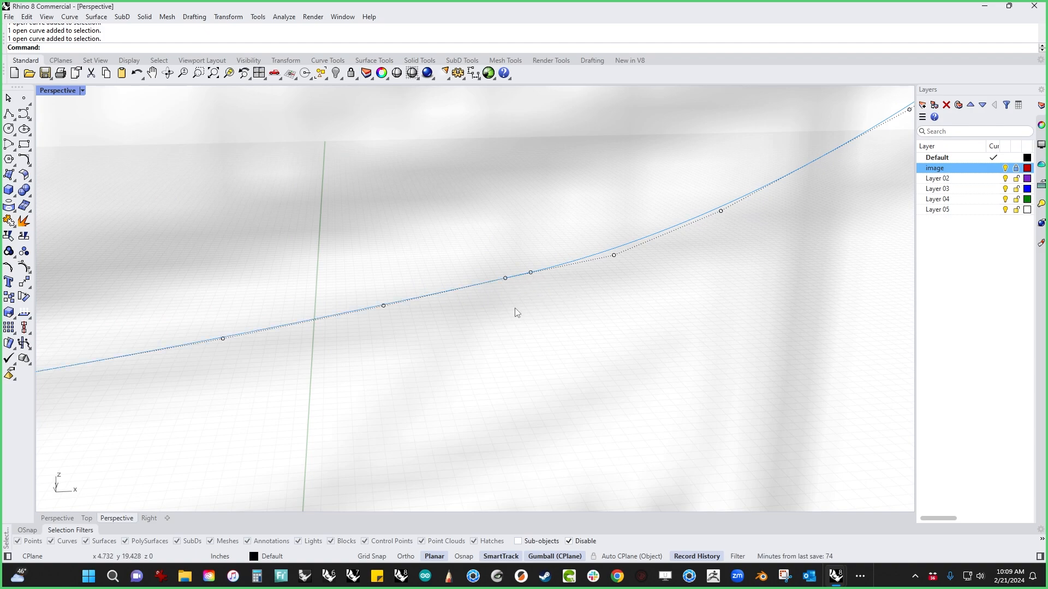
key("Escape")
scroll(515, 311, "down", 2)
Combine the upper and bottom visor curves into one closed outline with CurveBoolean in the front view, deleting all input curves.
left_click_drag(564, 342, 500, 277)
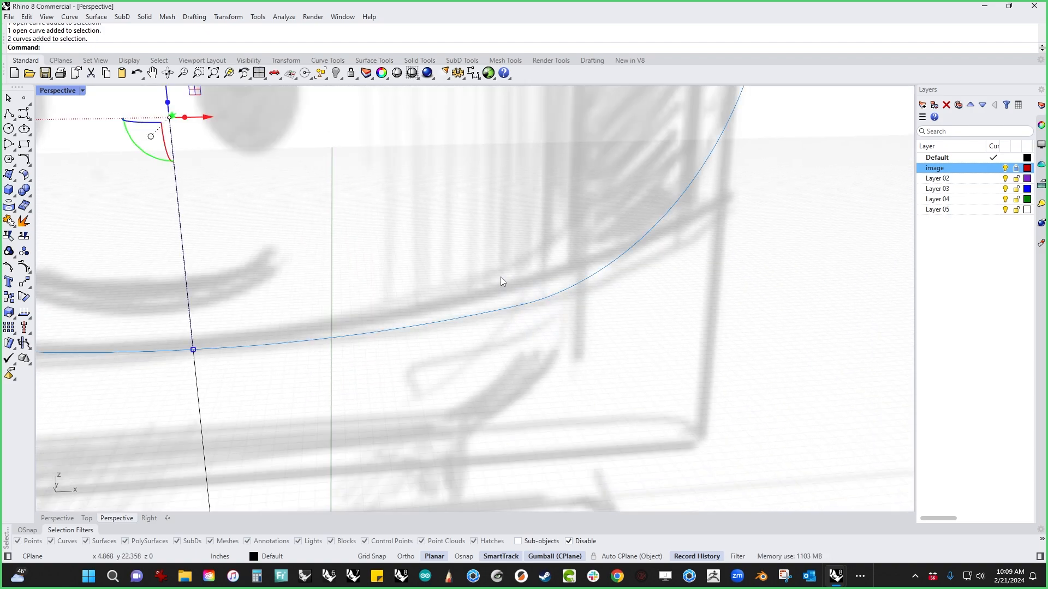
key("ctrl+F2")
scroll(500, 277, "down", 9)
right_click_drag(500, 277, 492, 317)
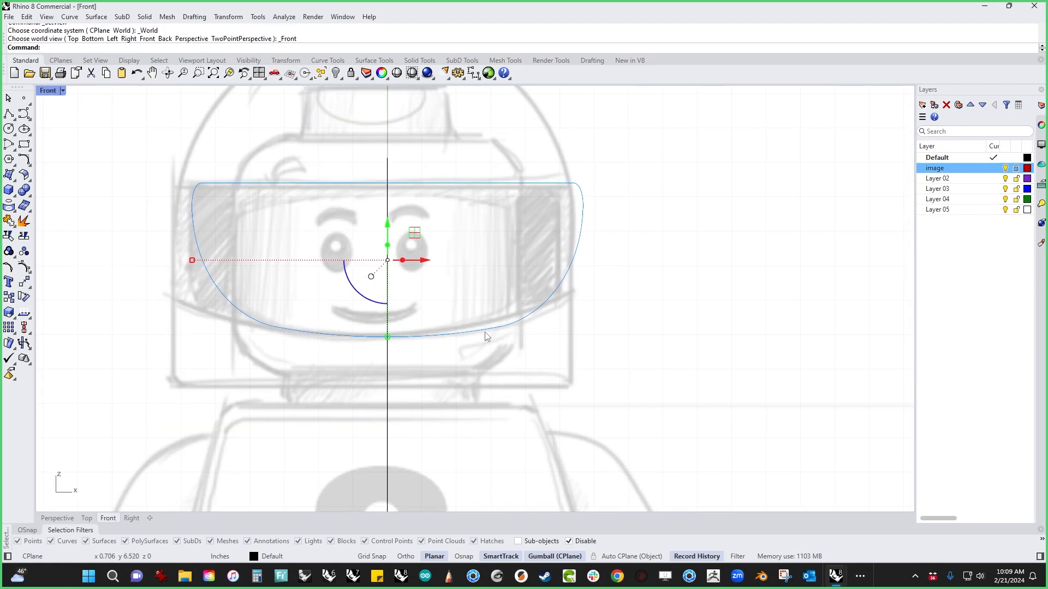
type("curveboolean")
key("Return")
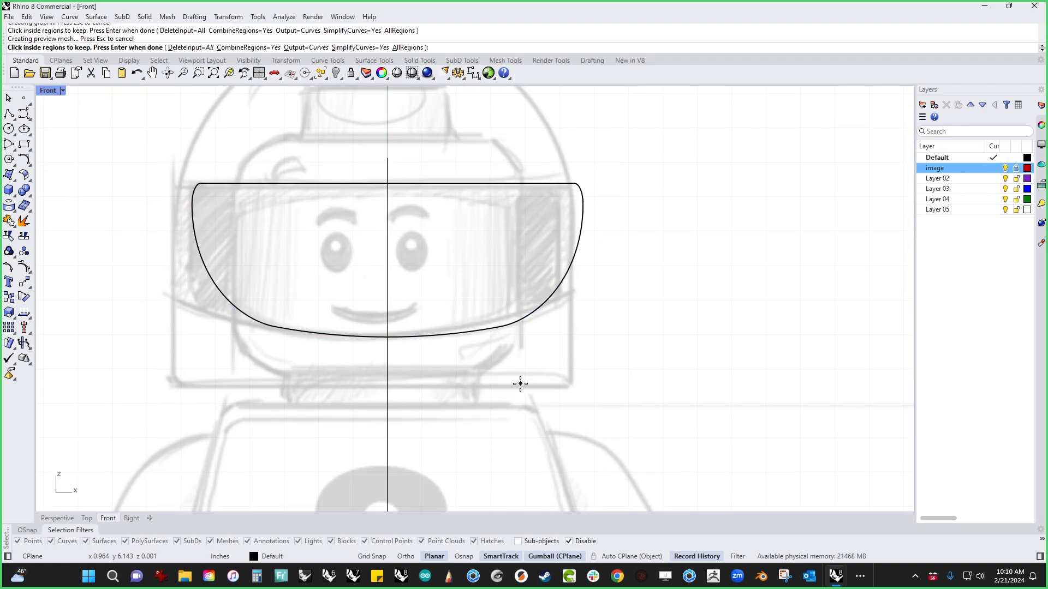
key("Return")
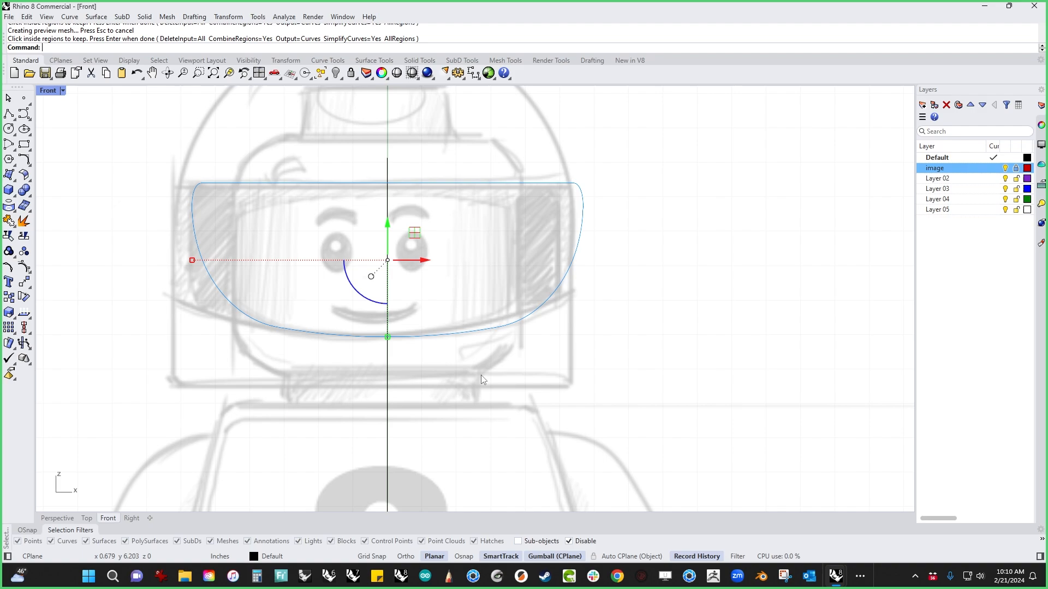
left_click(486, 331)
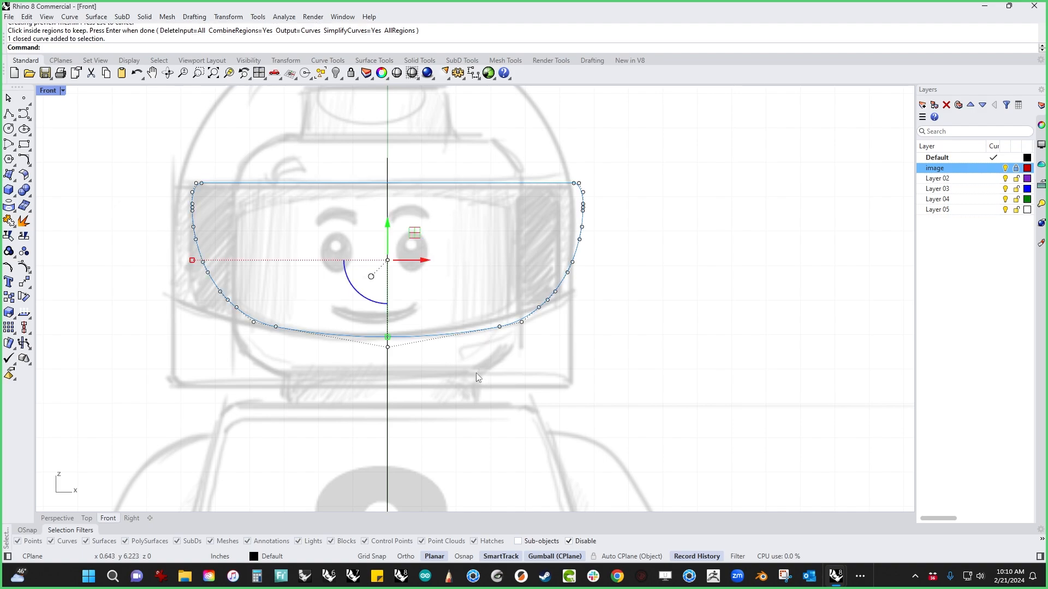
Show all hidden objects around the visor outline in the perspective view.
key("ctrl+F4")
mouse_move(476, 374)
right_mouse_down()
mouse_move(571, 375)
mouse_move(366, 295)
right_mouse_up()
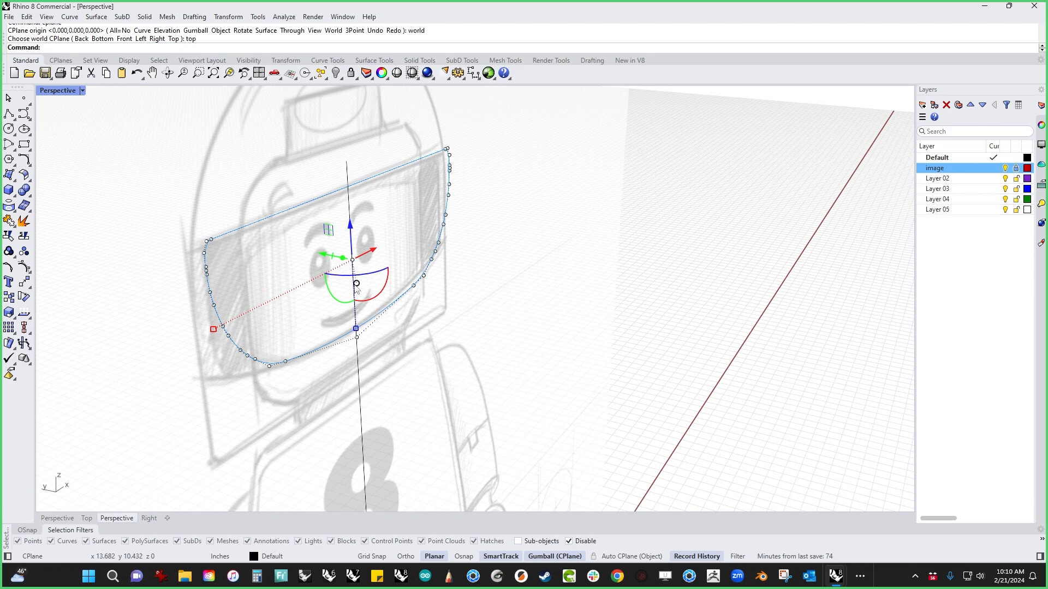
type("show")
key("Return")
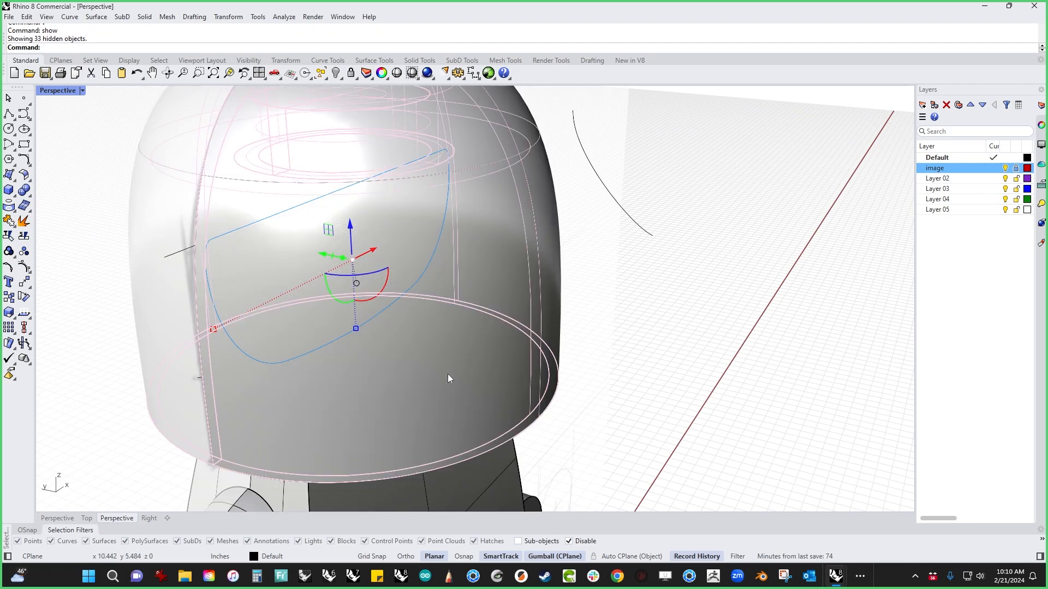
Try to cut the visor opening by extruding the closed outline through the helmet while all parts are shown, and undo it.
mouse_move(447, 374)
right_mouse_down()
mouse_move(463, 437)
mouse_move(330, 228)
right_mouse_up()
left_click_drag(332, 227, 627, 433)
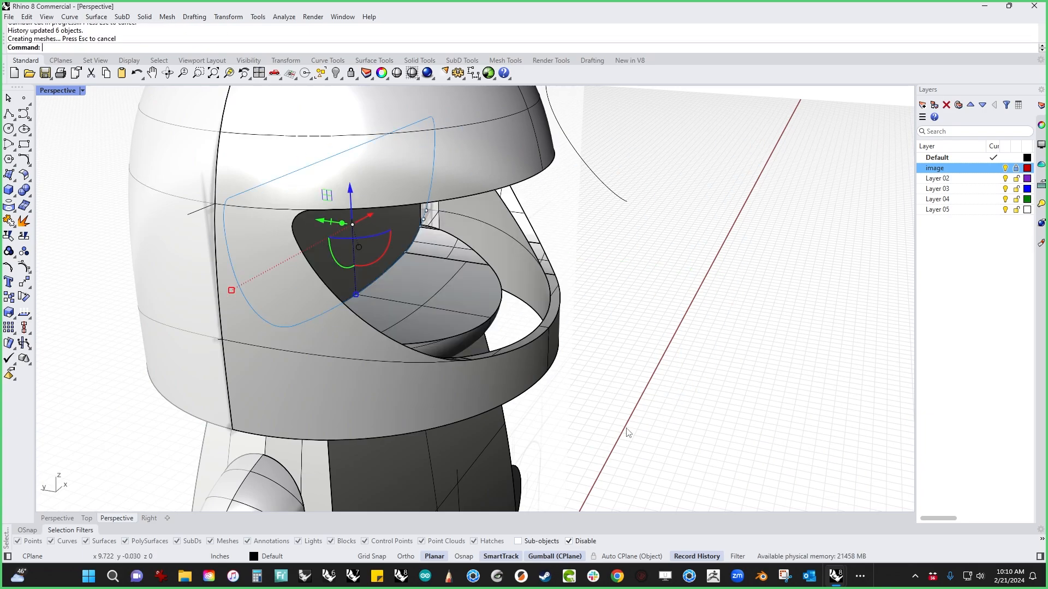
right_click_drag(620, 433, 504, 412)
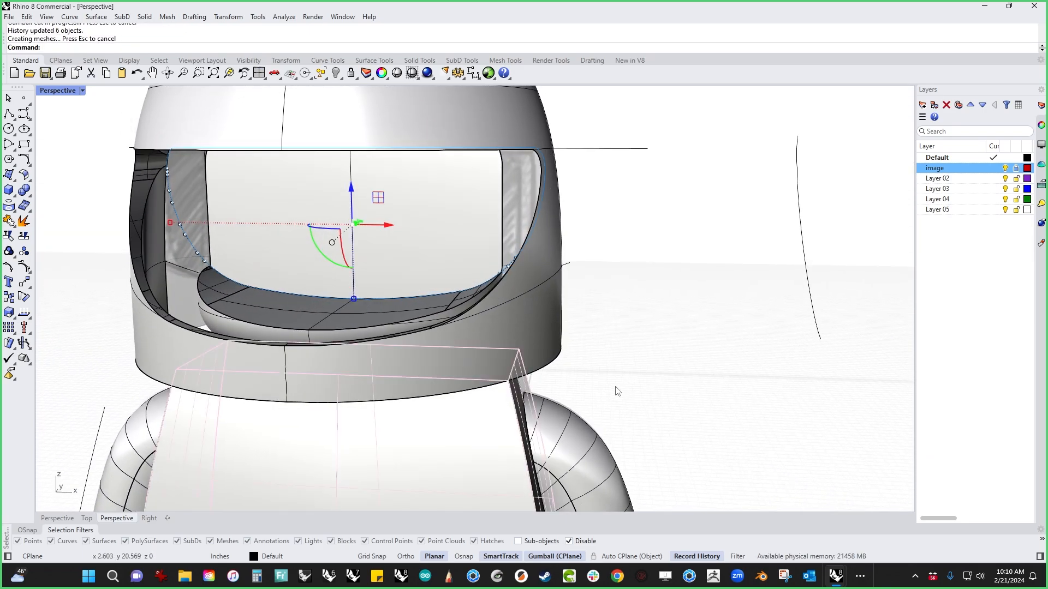
key("ctrl+z")
Isolate the helmet shell together with the curves by hiding all other objects.
scroll(648, 381, "down", 6)
right_click_drag(606, 379, 610, 340)
left_click(544, 356)
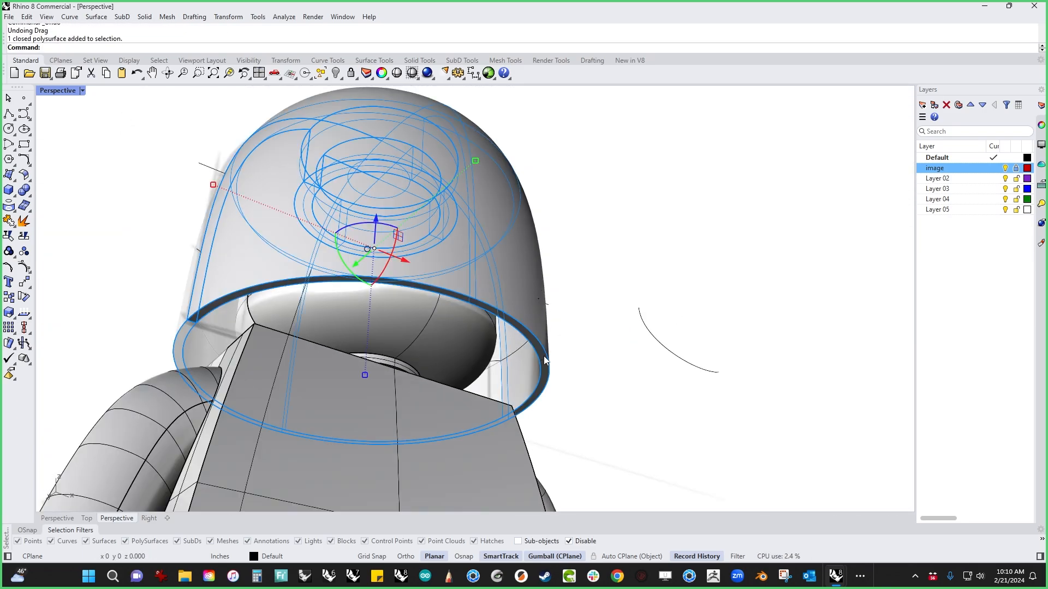
type("cc")
key("Return")
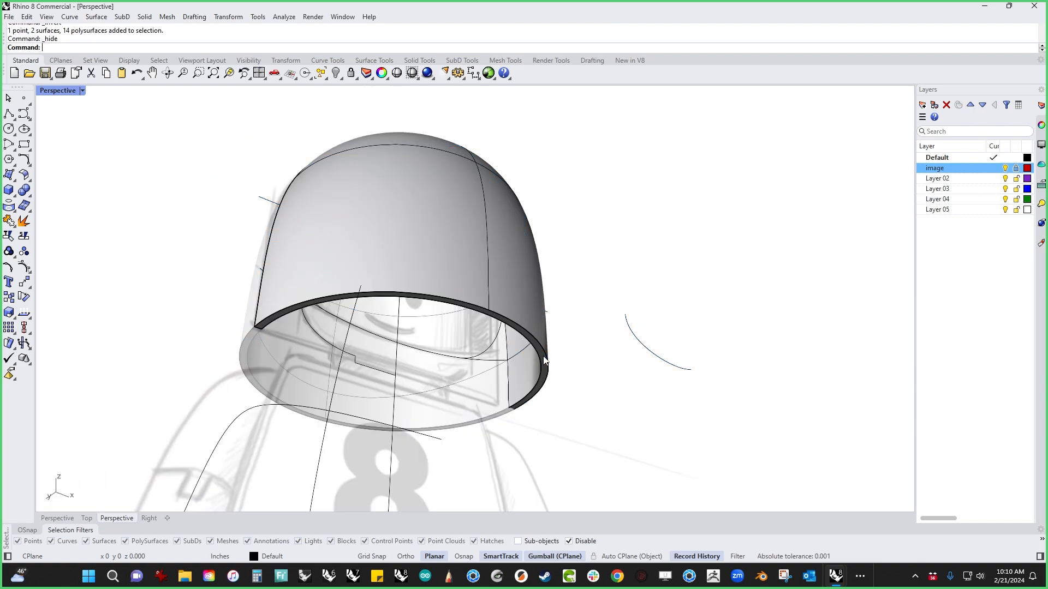
Cut the visor opening through the isolated helmet shell by extruding the closed visor outline, and show the hidden parts again.
left_click(448, 356)
right_click_drag(448, 357, 437, 375)
left_click_drag(391, 296, 686, 439)
right_click_drag(687, 439, 499, 390)
key("Return")
Draw a straight vertical center line in the front view through the trophy cup sketch, from its base to above its rim.
scroll(615, 423, "down", 4)
right_click_drag(508, 434, 532, 360, "shift")
scroll(532, 361, "down", 4)
right_click_drag(547, 397, 571, 317, "shift")
right_click_drag(567, 433, 503, 394, "shift")
type("f")
key("Return")
right_click_drag(140, 421, 267, 374)
scroll(395, 394, "up", 7)
right_click_drag(398, 397, 405, 411)
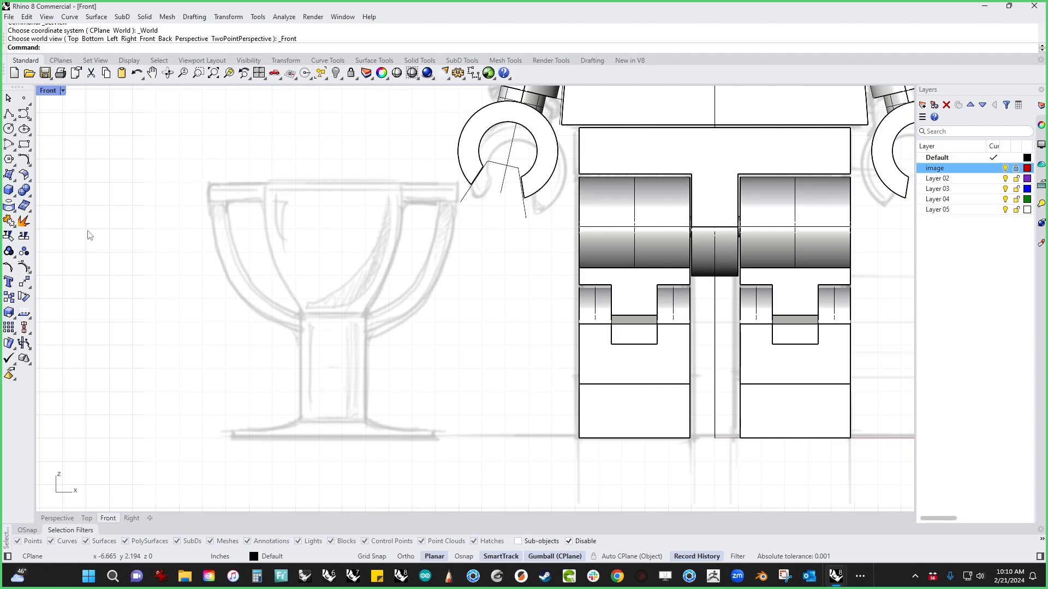
left_click(24, 113)
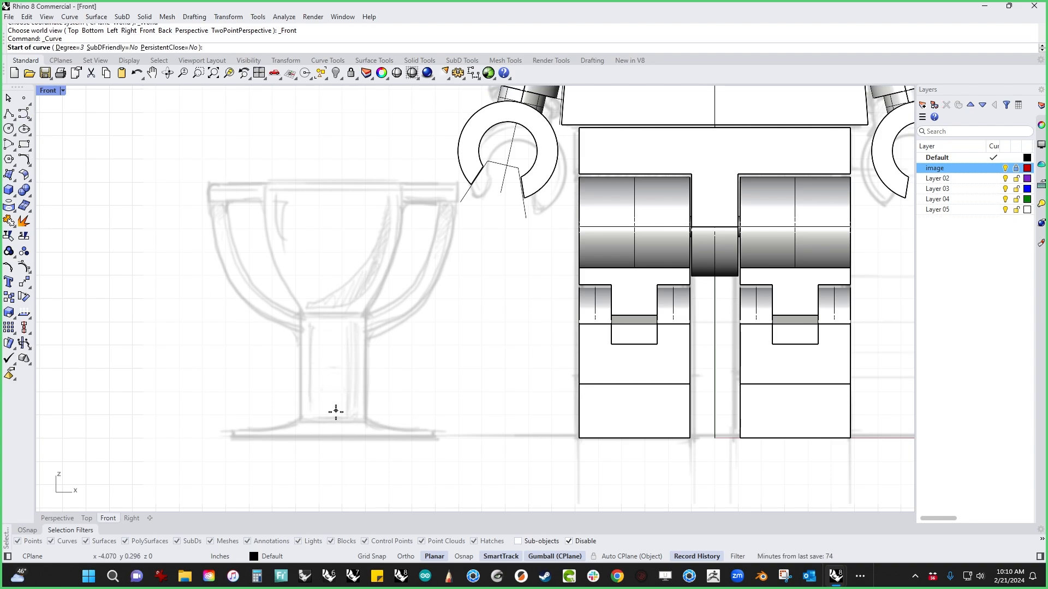
left_click(336, 435)
left_click(337, 136)
key("Return")
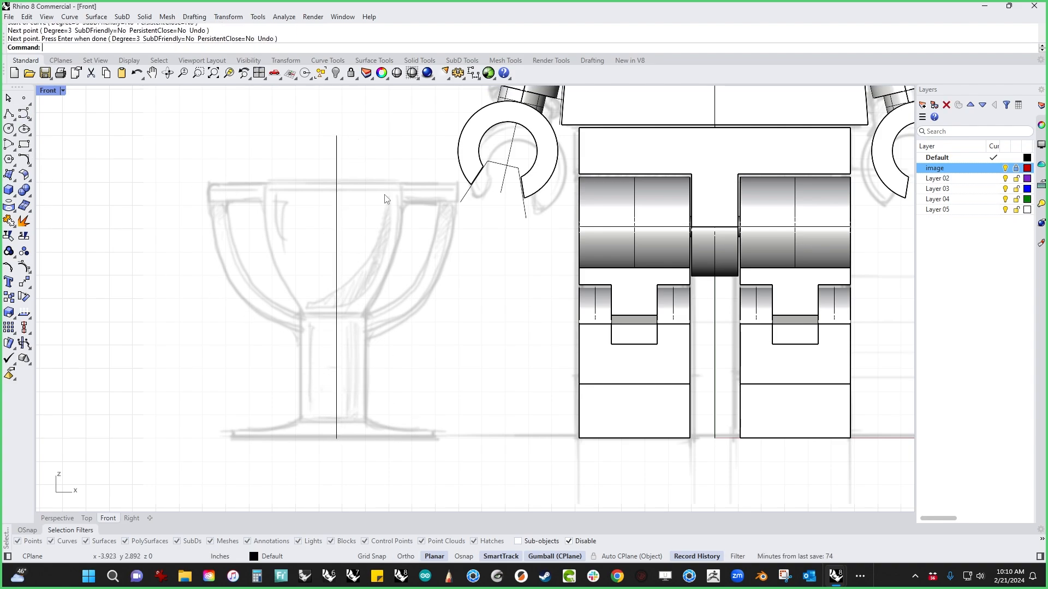
Draw the foot's flat bottom edge from the base of the center line to its outer tip, plus its short vertical side edge.
key("Return")
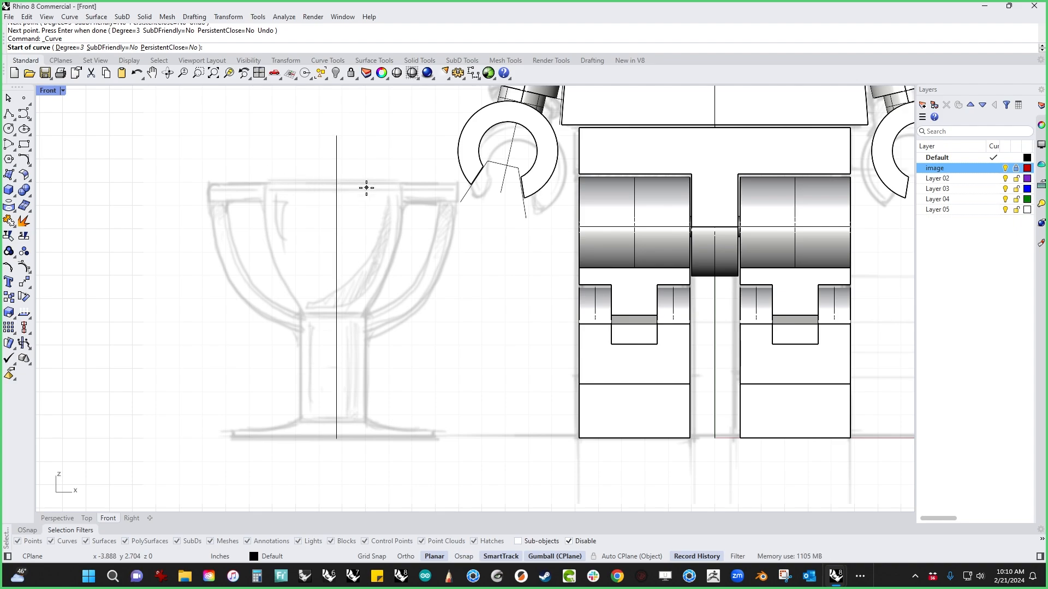
left_click(336, 436)
scroll(311, 442, "up", 6)
key("F8")
left_click(147, 427)
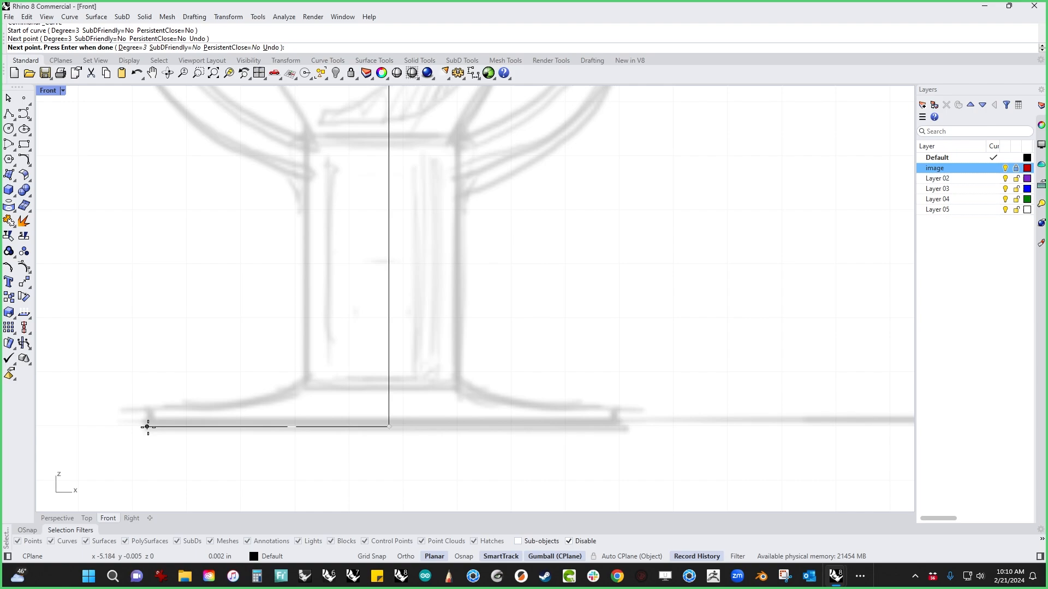
key("Return")
key("Return")
left_click(147, 427)
left_click(152, 404, "shift")
key("Return")
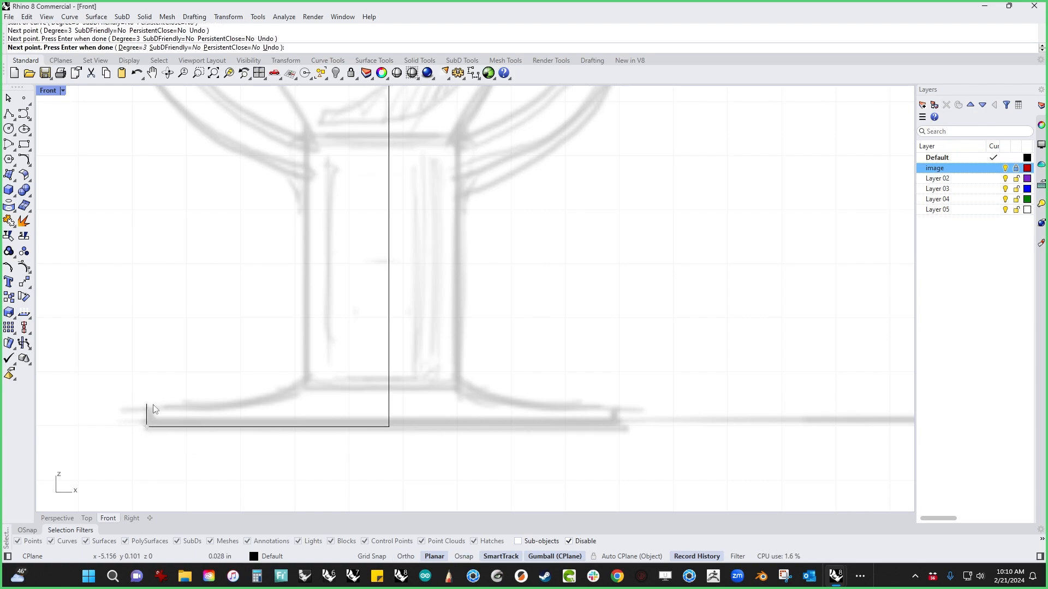
Draw the foot's concave upper curve from the top of its side edge up to the bottom of the stem.
key("Return")
left_click(147, 404, "alt")
left_click(216, 404, "shift")
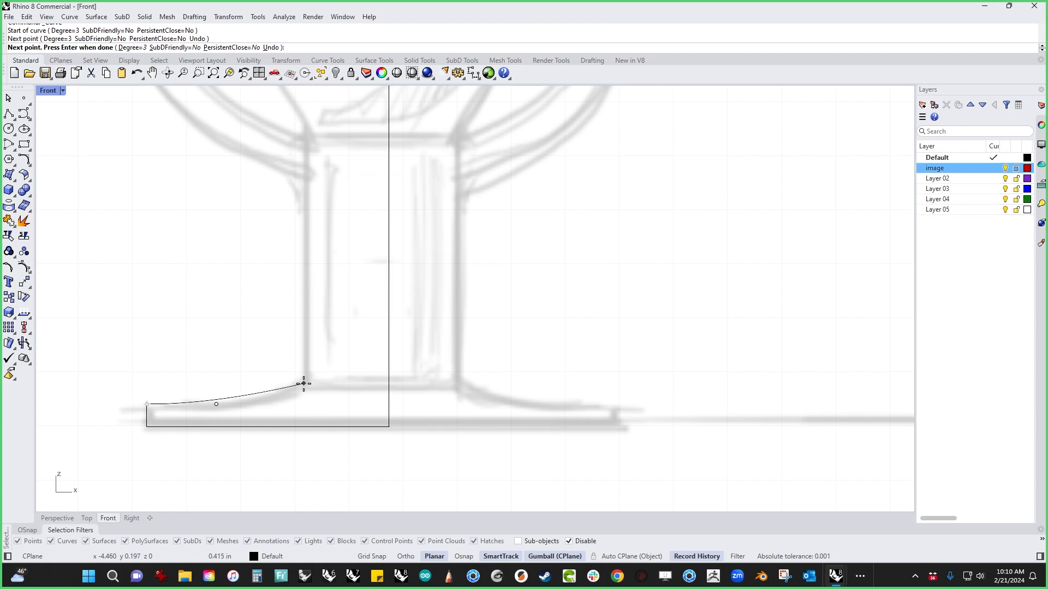
left_click(287, 396)
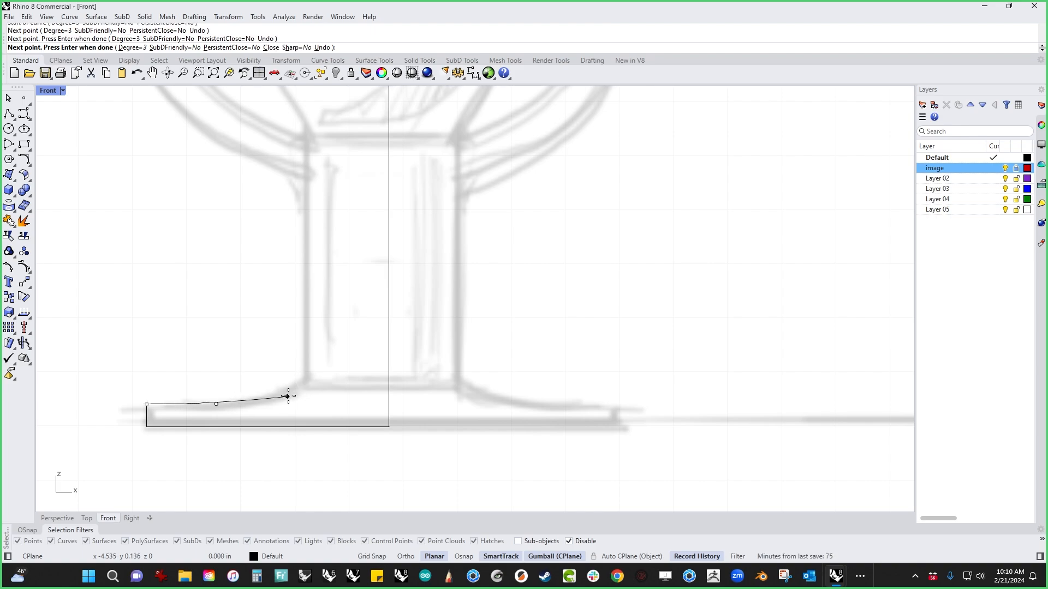
left_click(304, 378)
key("Return")
Draw the stem's straight vertical side line from the end of the foot curve up to the bottom of the bowl.
key("Return")
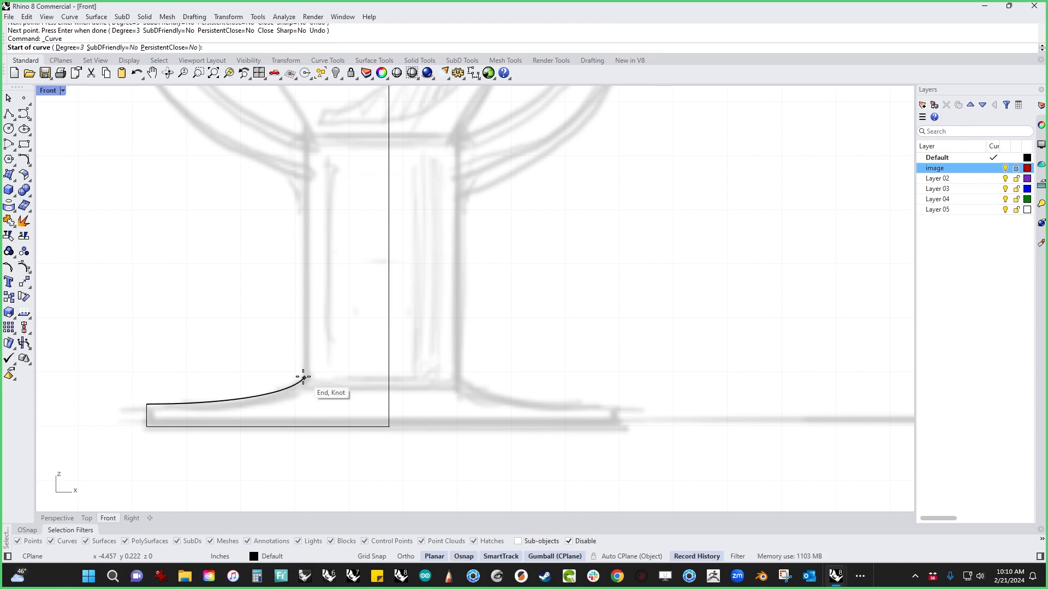
left_click(304, 379)
left_click(322, 141, "shift")
key("Return")
Draw the bowl's curved side profile from the top of the stem line up to the cup's rim, following the sketch.
scroll(322, 147, "down", 6)
right_click_drag(322, 146, 277, 372)
key("Return")
left_click(268, 368)
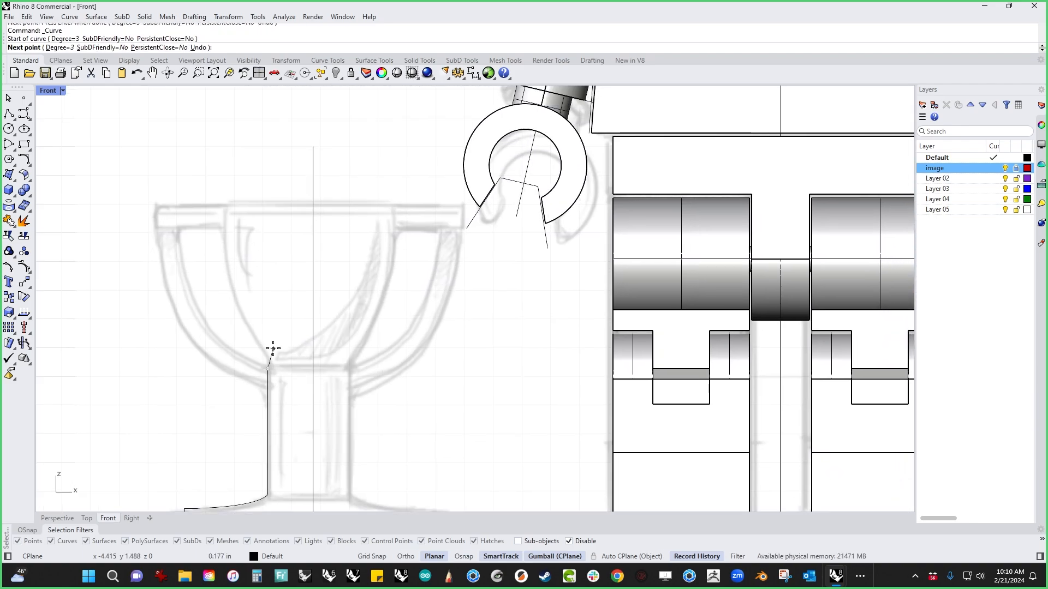
left_click(232, 317)
left_click(219, 241)
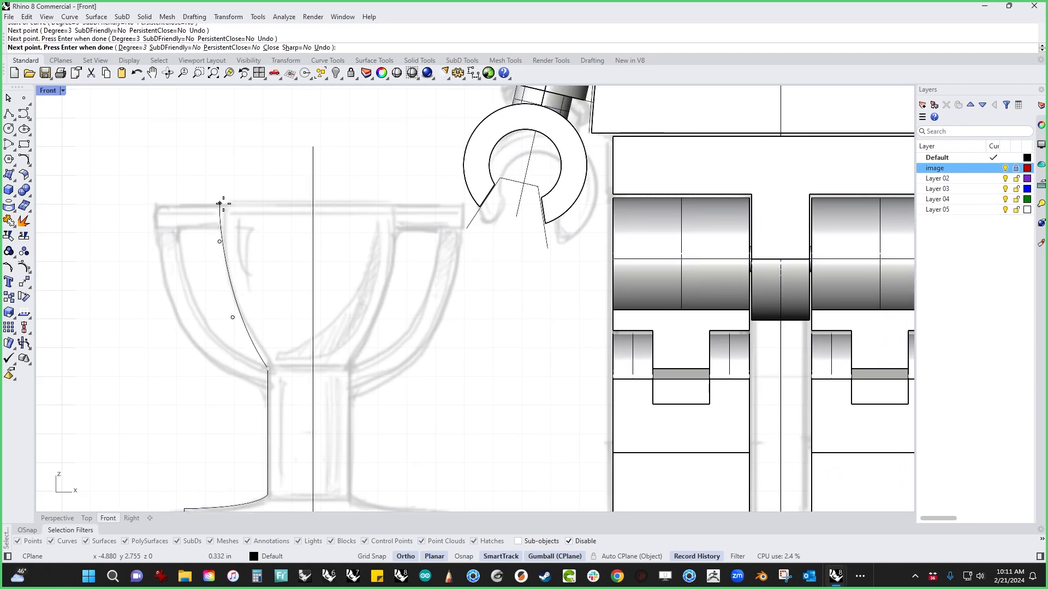
left_click(224, 203)
key("Return")
Draw the horizontal rim line from the top of the bowl curve to the center line.
key("Return")
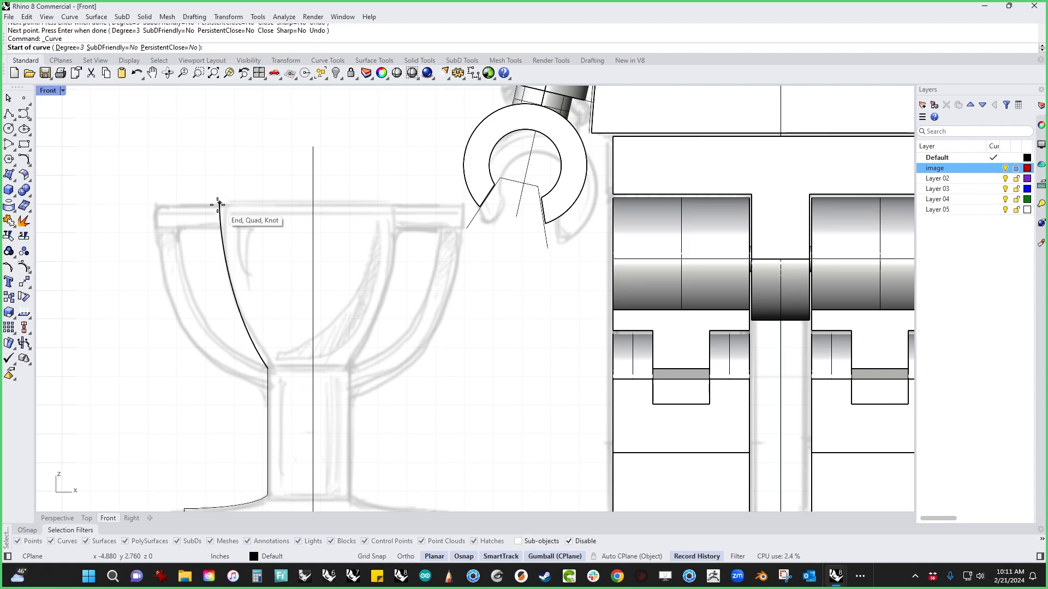
left_click(220, 204)
left_click(309, 203)
key("Return")
key("Return")
scroll(309, 202, "down", 3)
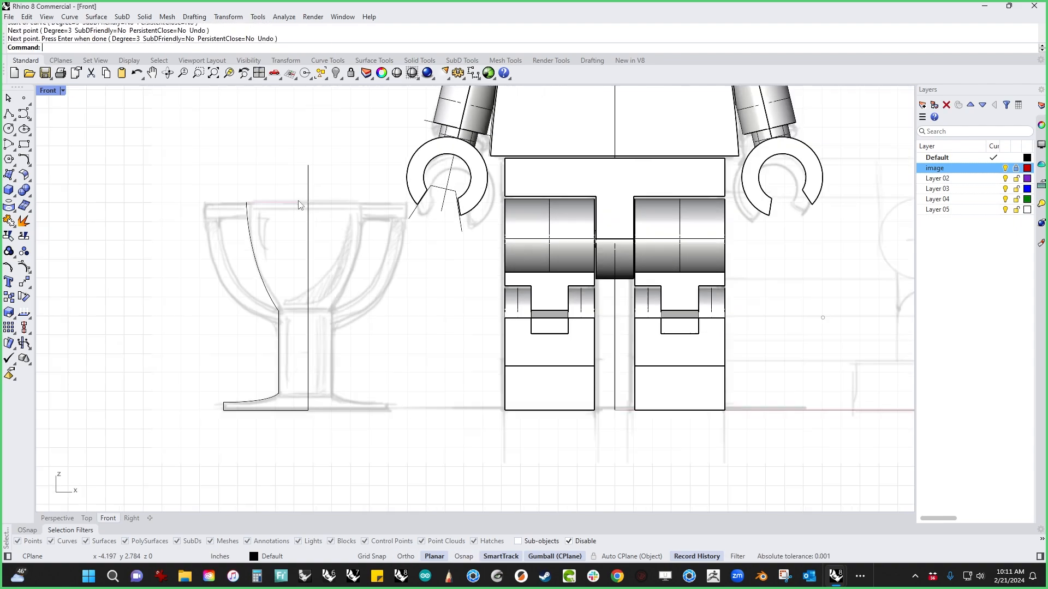
scroll(277, 213, "up", 4)
scroll(313, 287, "down", 3)
key("Escape")
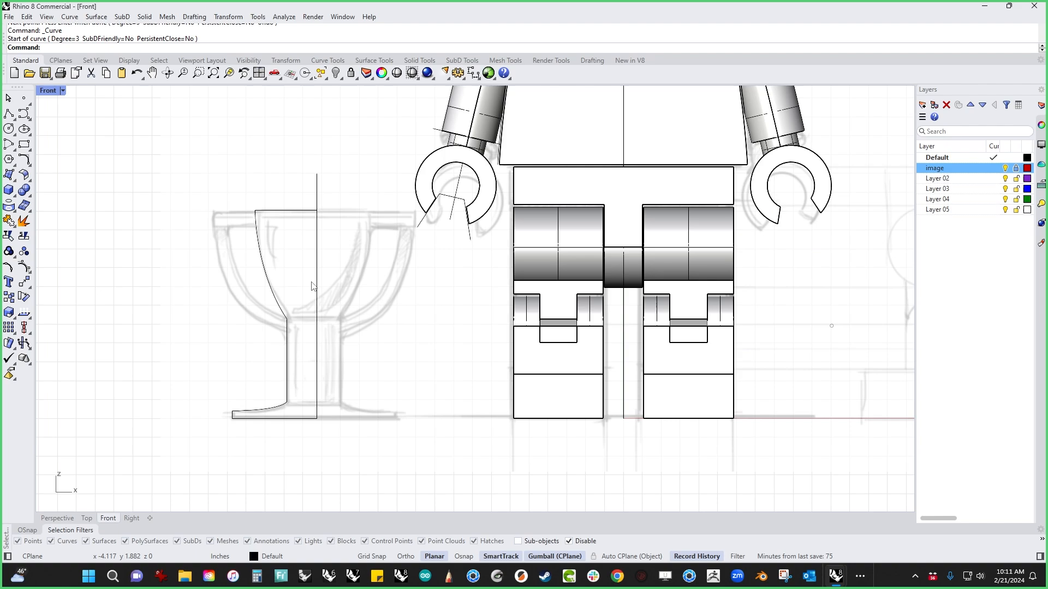
Join all the cup's half-profile curves into one, leaving out the vertical center line.
left_click_drag(171, 141, 325, 443)
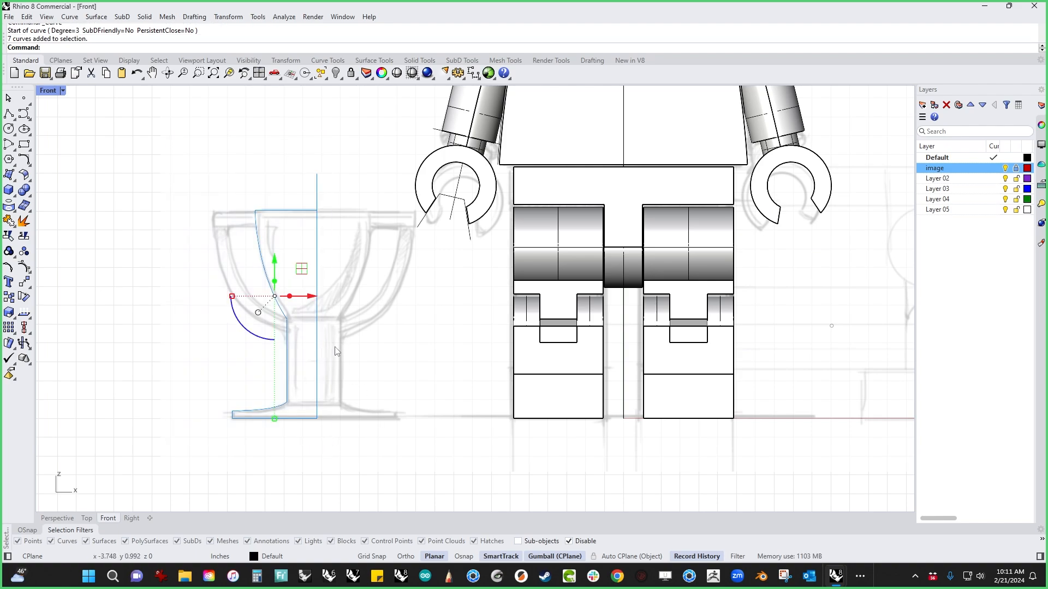
left_click(316, 361, "ctrl")
key("ctrl+j")
Revolve the joined cup profile a full circle around the vertical center line in the perspective view.
key("ctrl+F4")
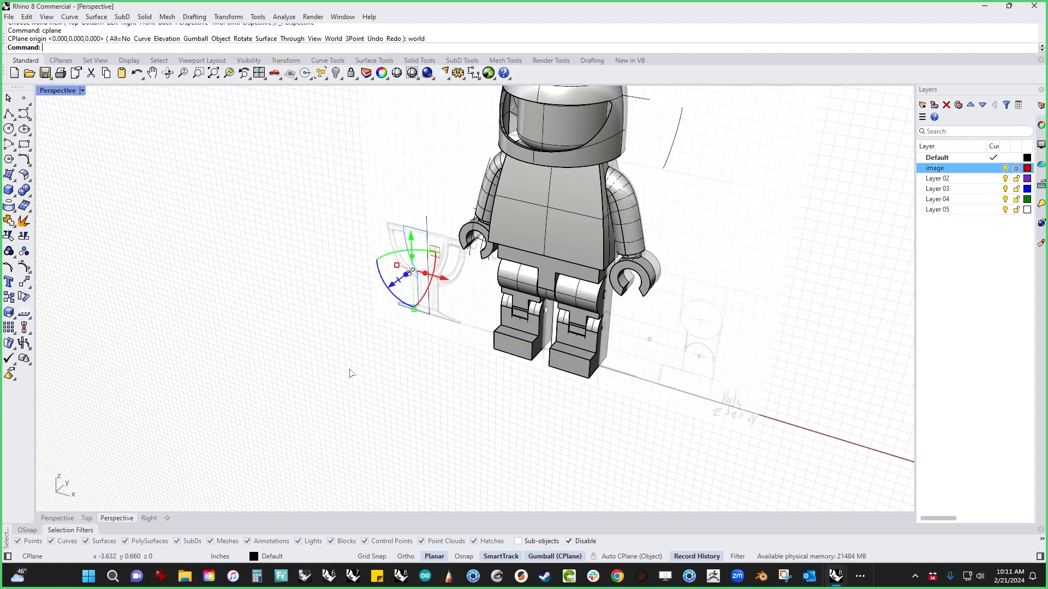
type("Revolve")
key("Return")
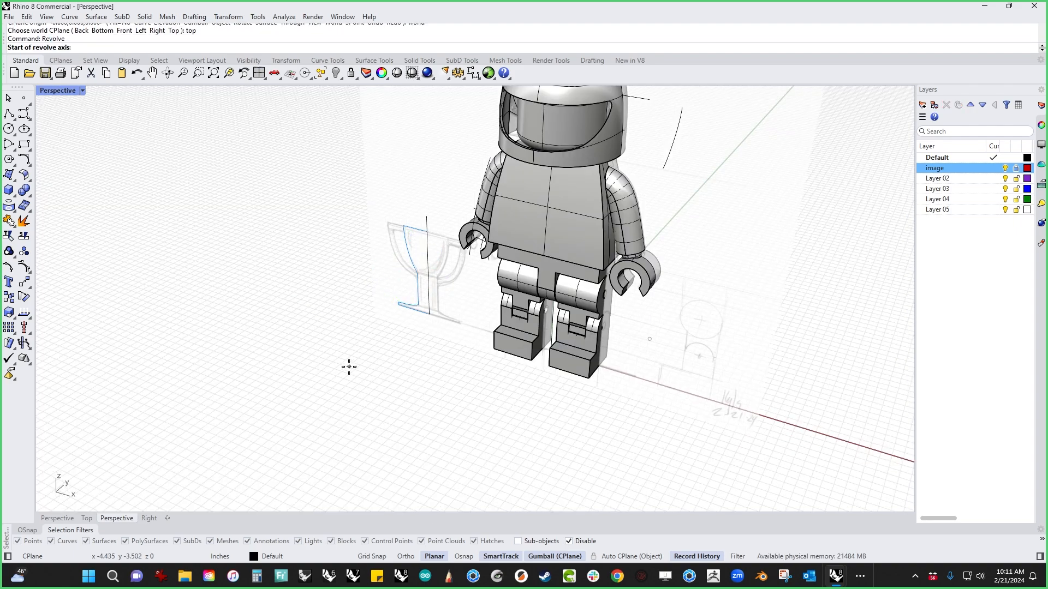
left_click(427, 217)
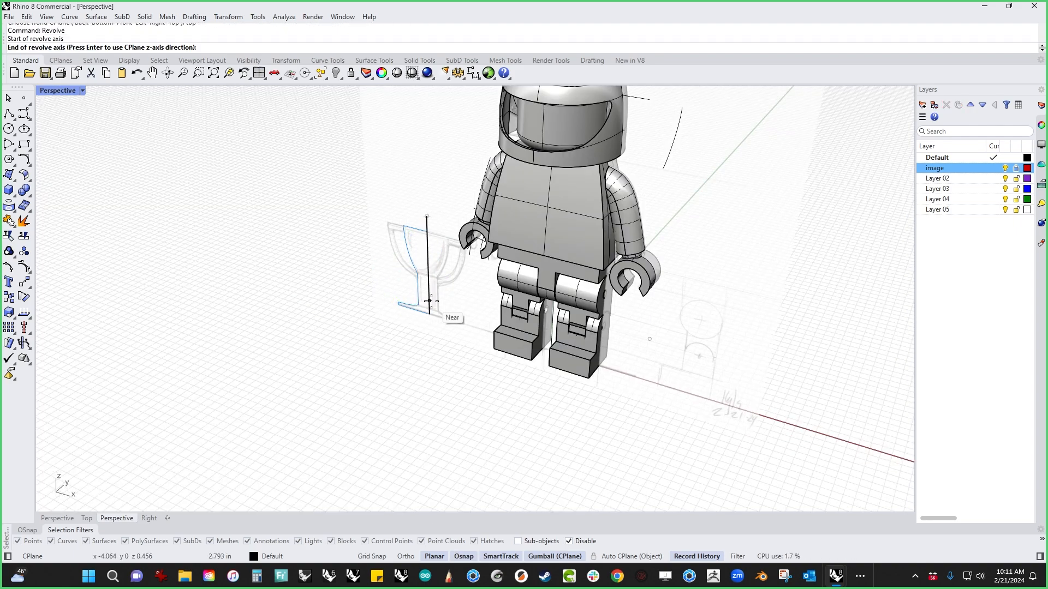
left_click(430, 313)
key("F8")
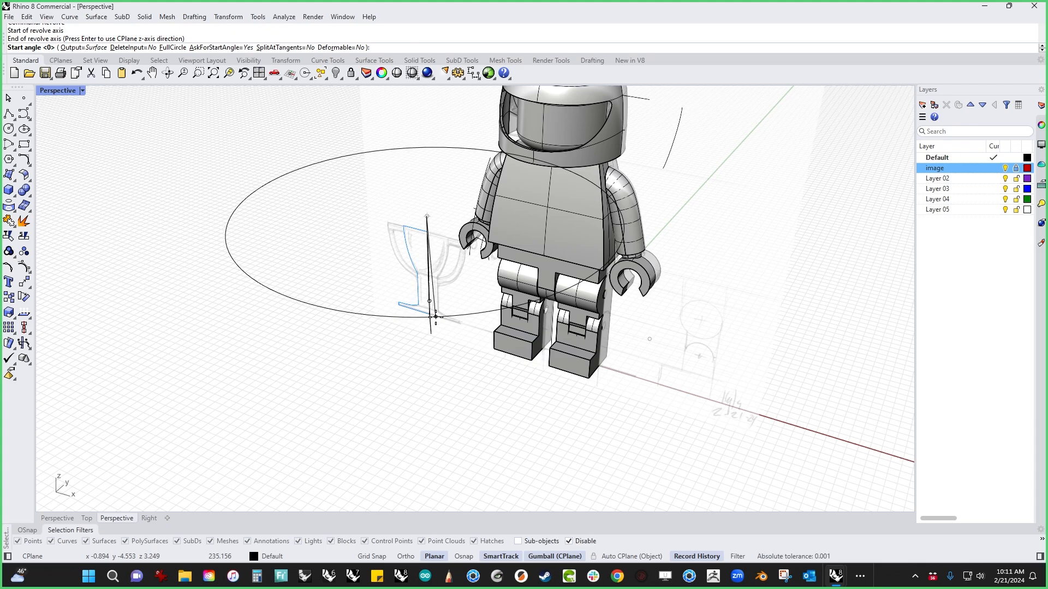
type("f")
key("Return")
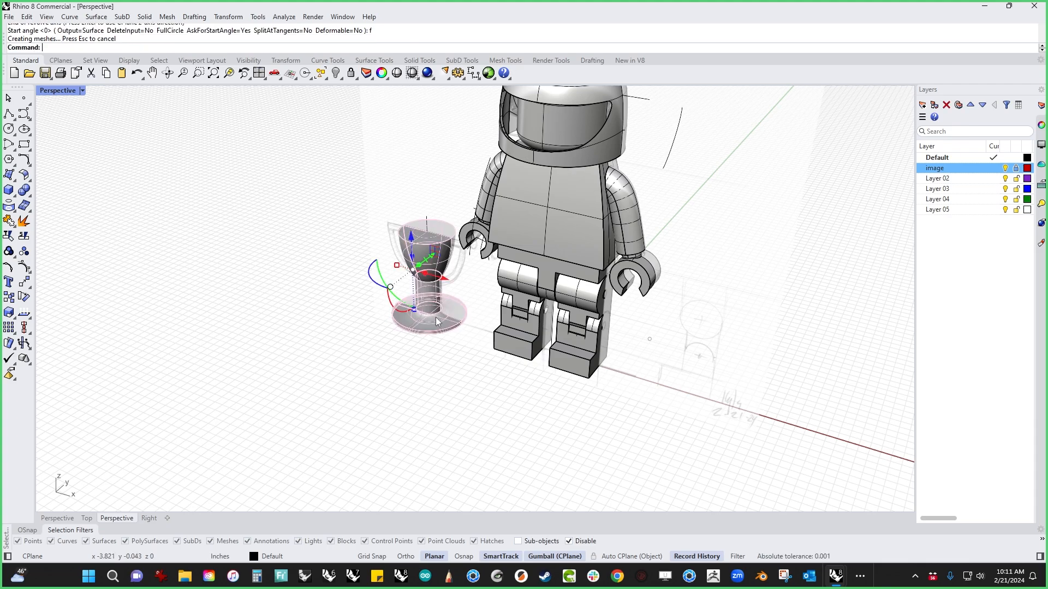
right_click(437, 322)
left_click(382, 353)
scroll(385, 249, "up", 5)
right_click_drag(386, 252, 357, 315, "shift")
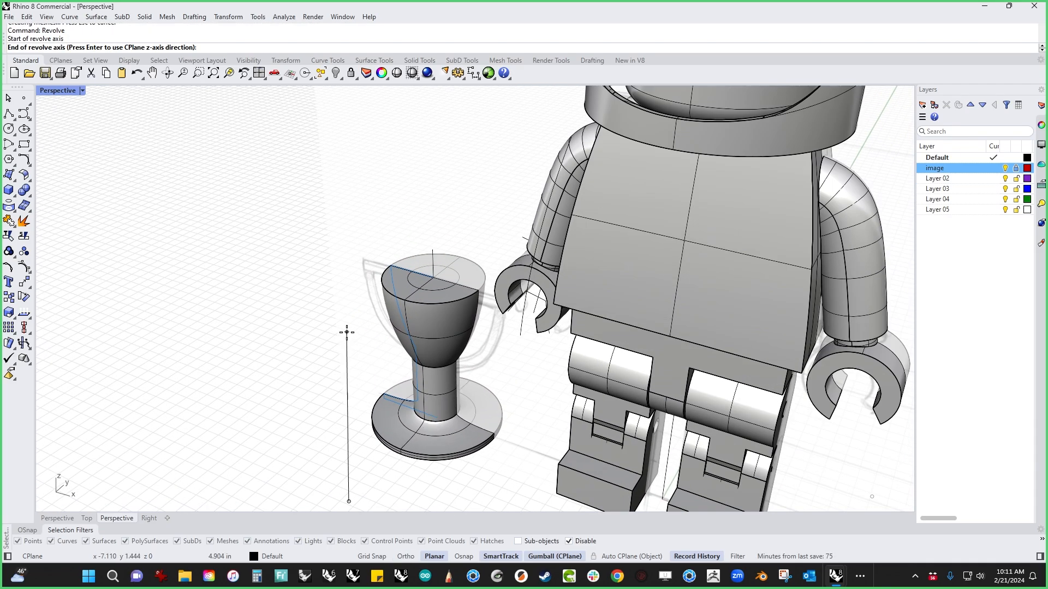
key("Escape")
scroll(314, 412, "up", 4)
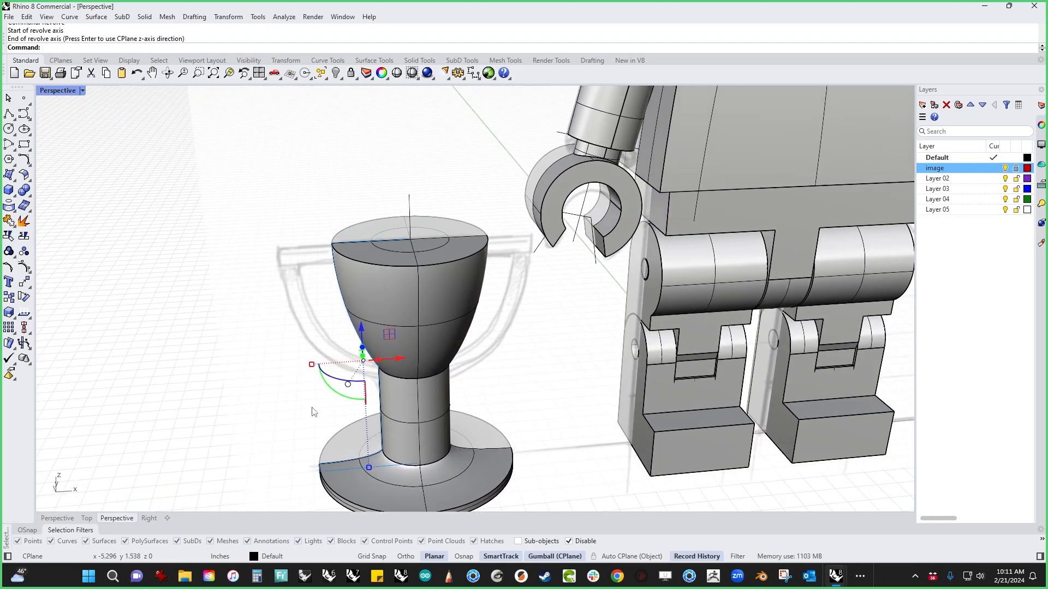
Create a box centered on the cup's rim, as wide as the sketched handle bar, and set its depth in the top view.
key("ctrl+F2")
scroll(291, 375, "up", 4)
right_click_drag(291, 375, 278, 298)
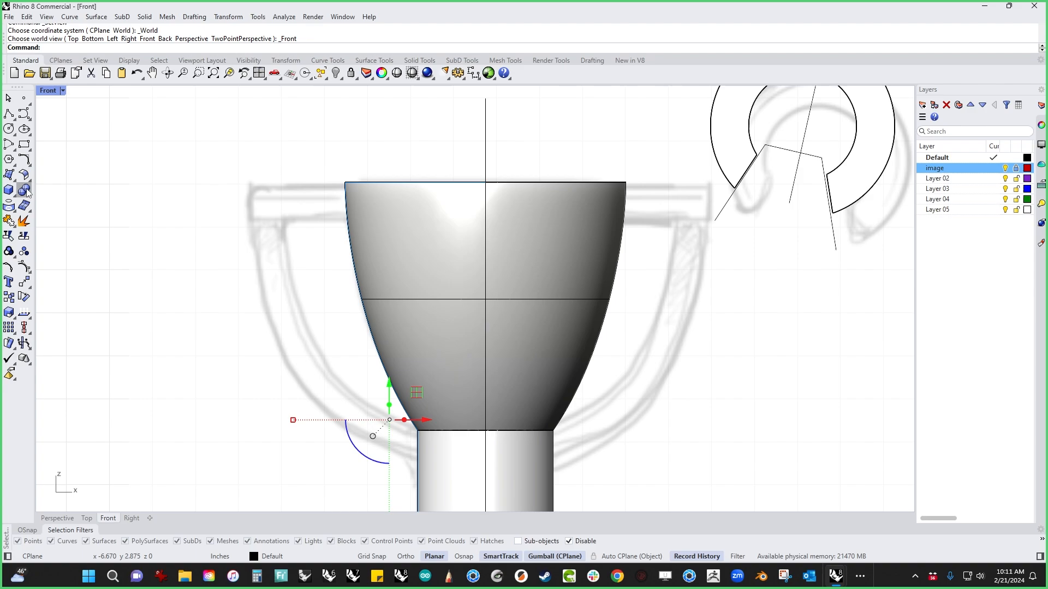
left_click(9, 190)
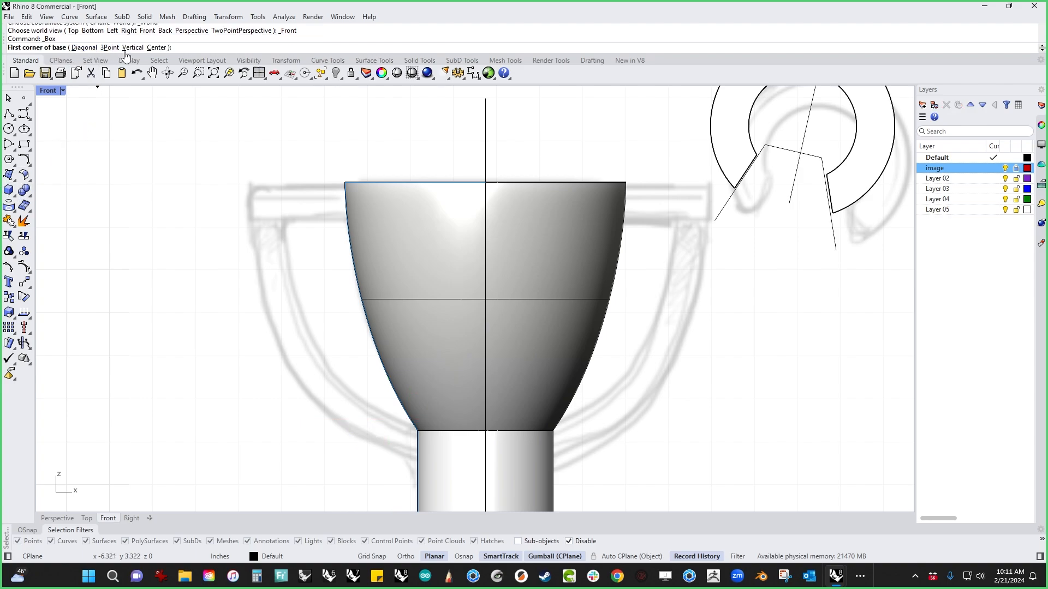
left_click(158, 48)
left_click(485, 182)
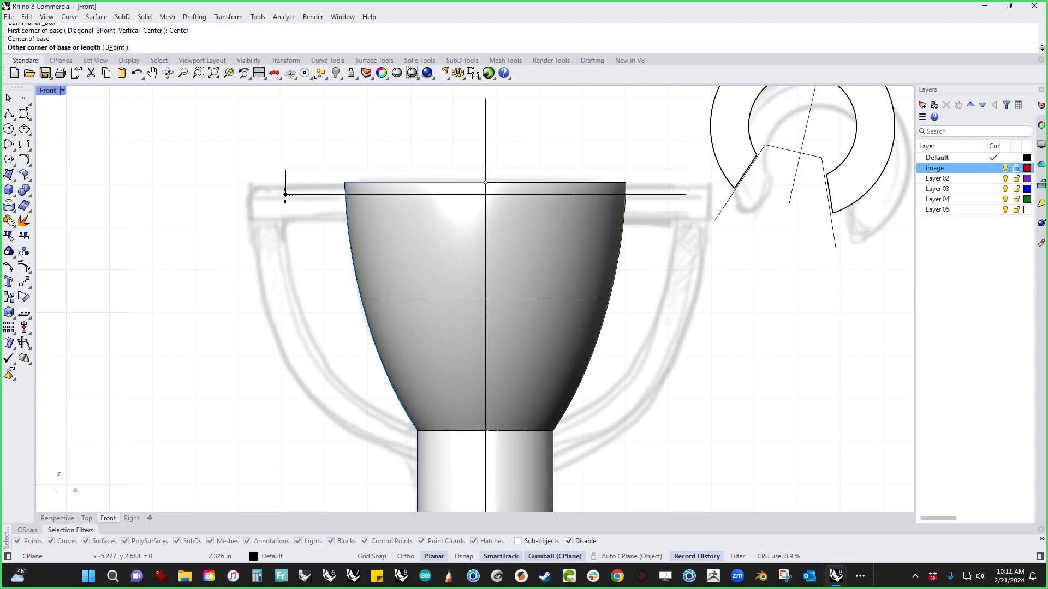
left_click(250, 203)
key("ctrl+F1")
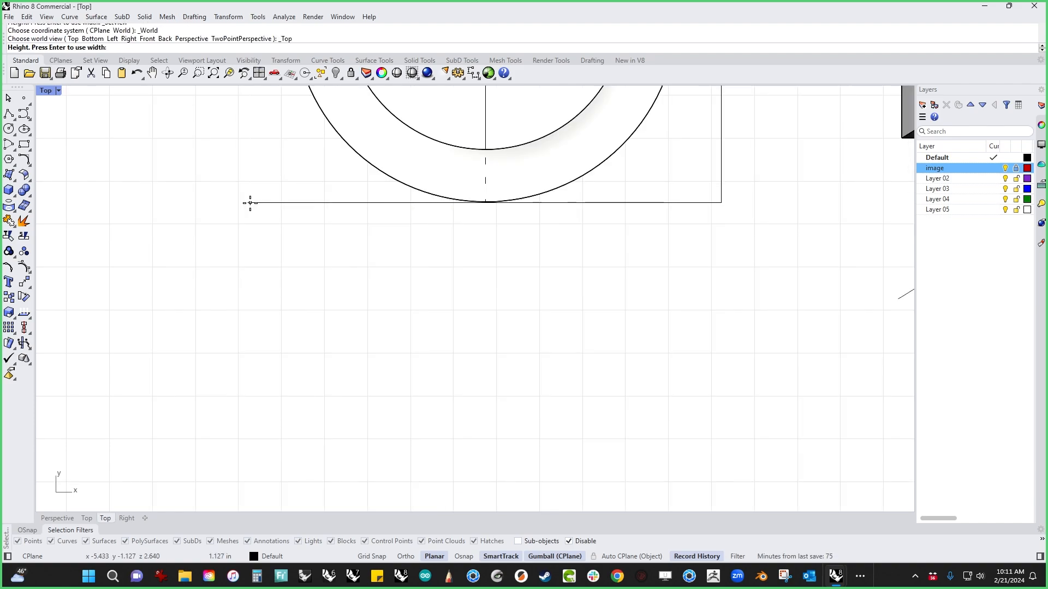
scroll(250, 203, "down", 4)
right_click_drag(252, 204, 234, 403)
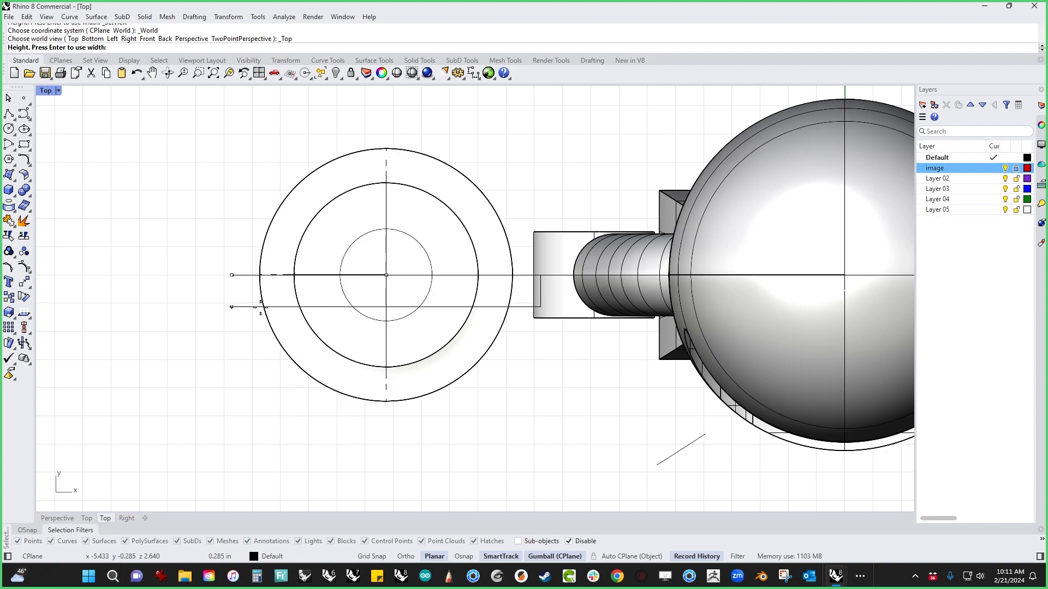
left_click(244, 314)
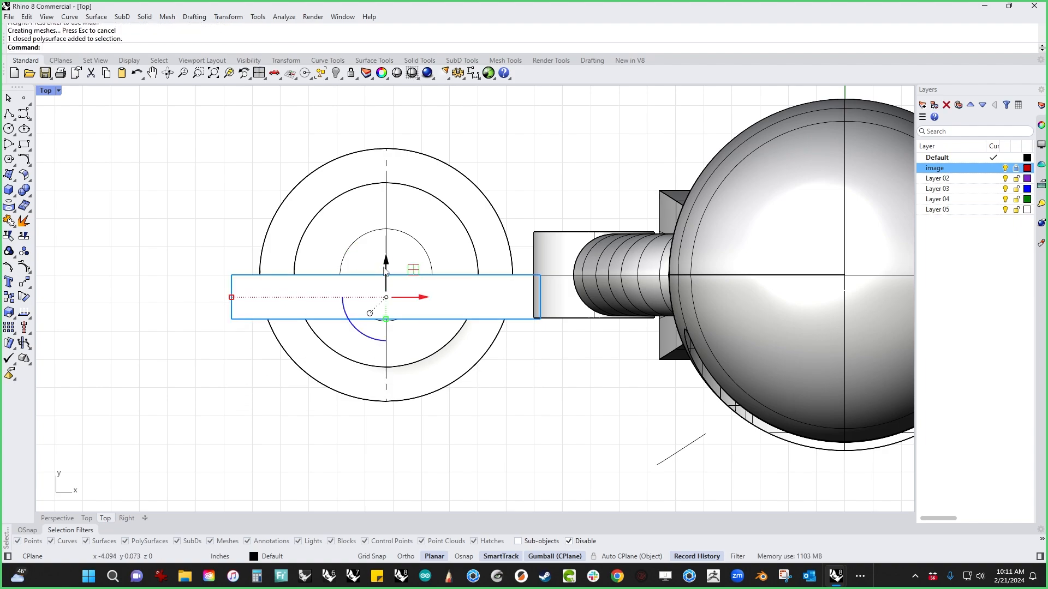
Center the bar's depth on the cup in the top view, and lower it in the front view until its top is flush with the rim.
left_click_drag(385, 270, 386, 248)
left_click(220, 380)
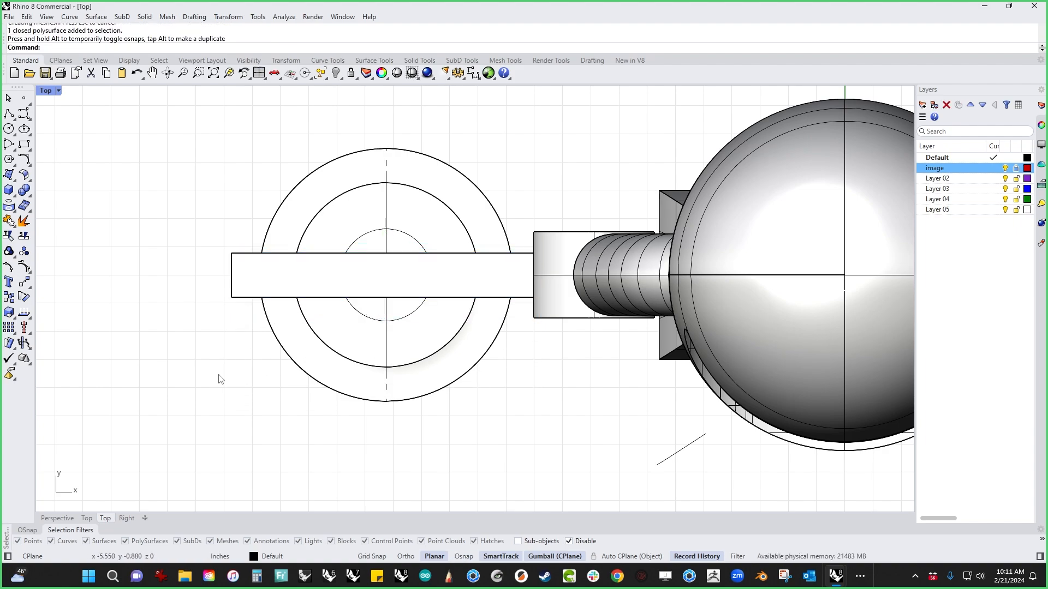
key("ctrl+F2")
left_click(279, 222)
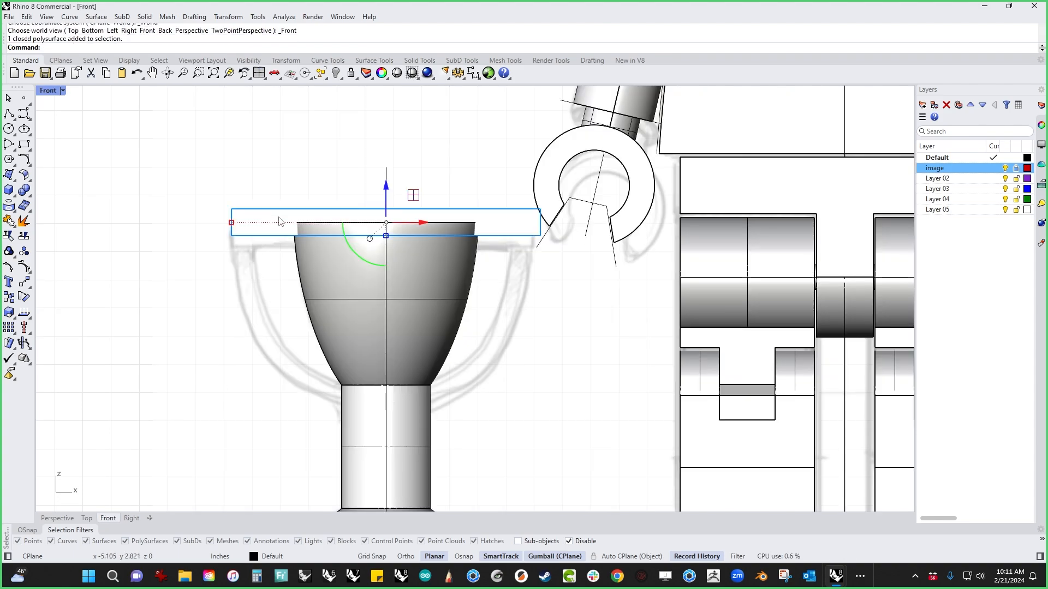
left_click_drag(386, 223, 388, 208)
left_click_drag(385, 166, 386, 223)
left_click(240, 174)
Draw the outer curve of the sketched handle in the front view, from inside the bar's outer end down into the stem.
right_click_drag(296, 328, 289, 342)
right_click_drag(318, 413, 281, 362)
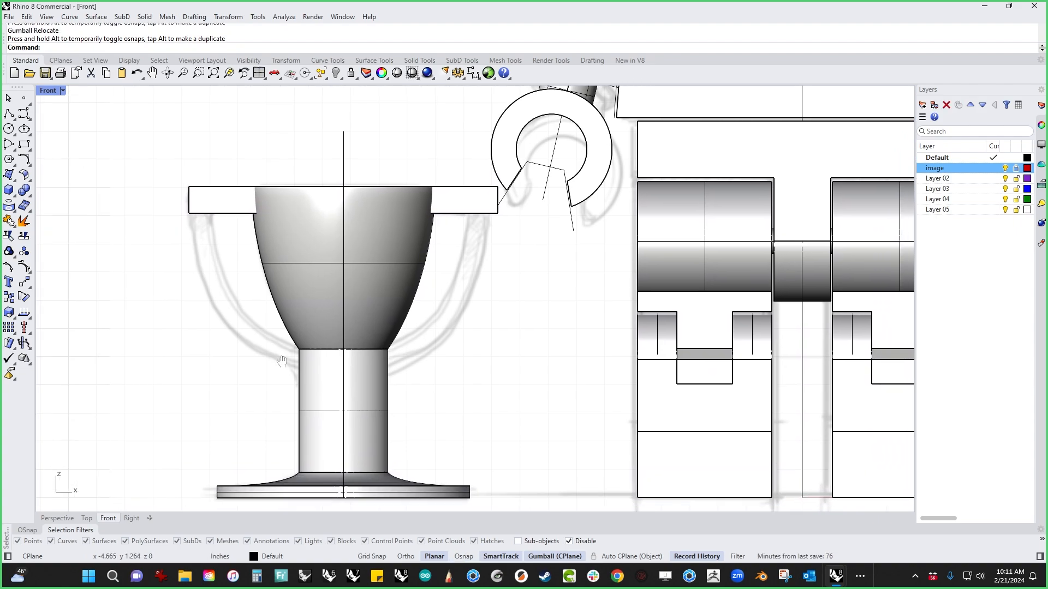
left_click(24, 114)
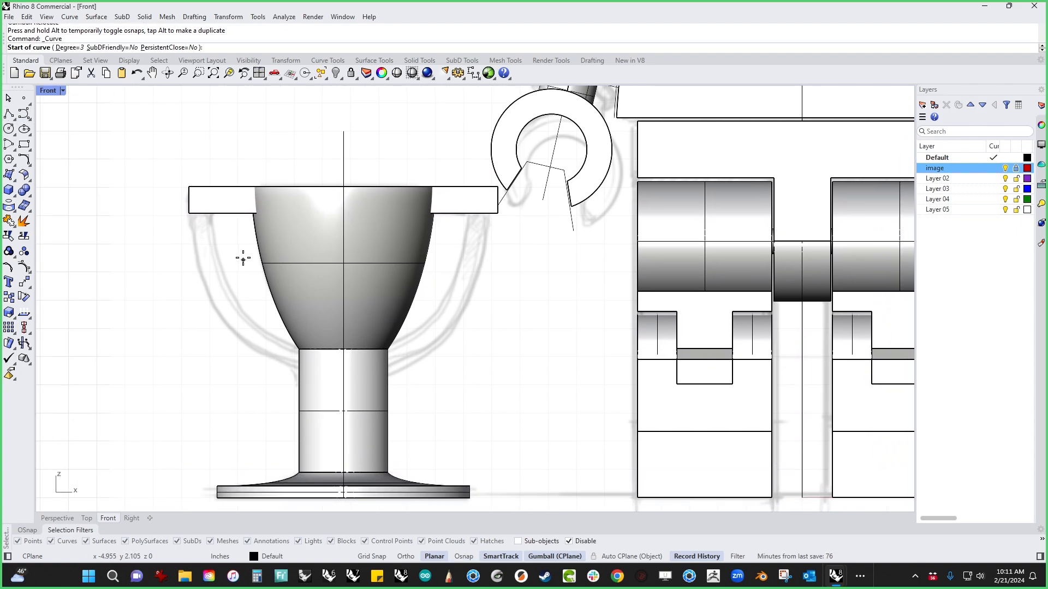
left_click(193, 205)
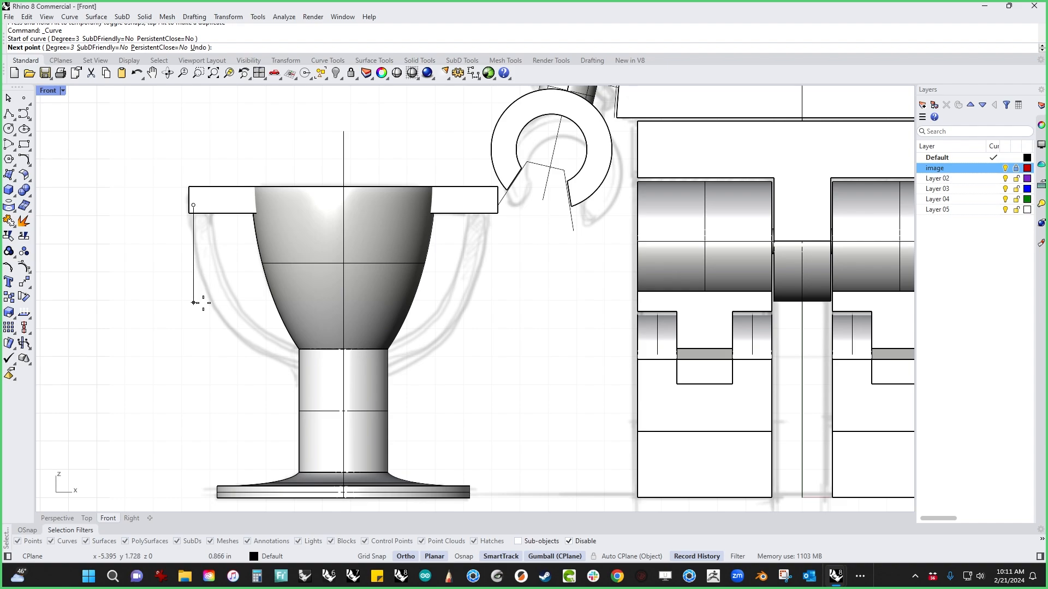
left_click(193, 363, "shift")
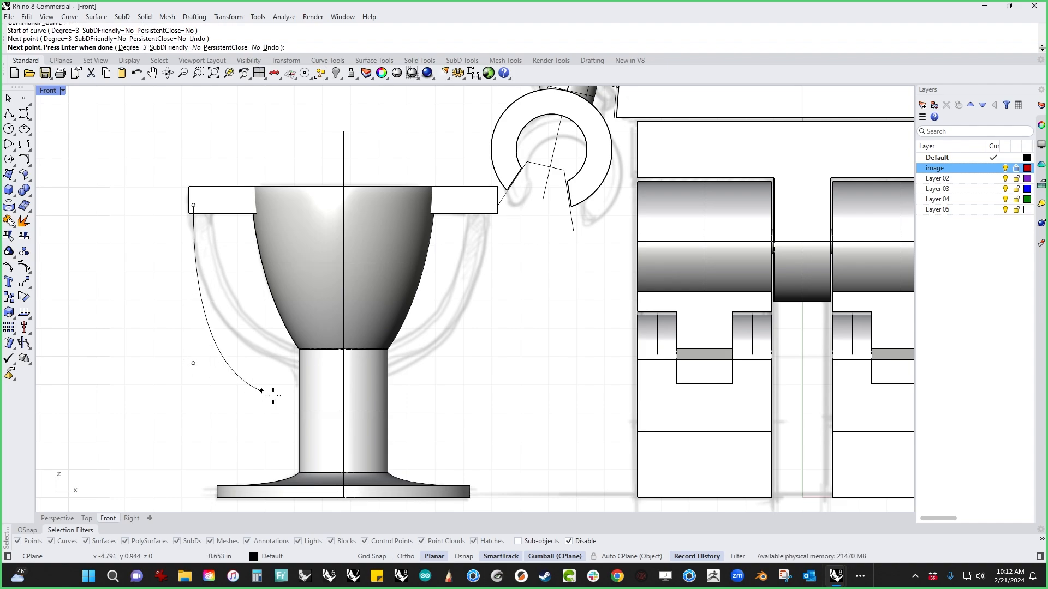
left_click(331, 372)
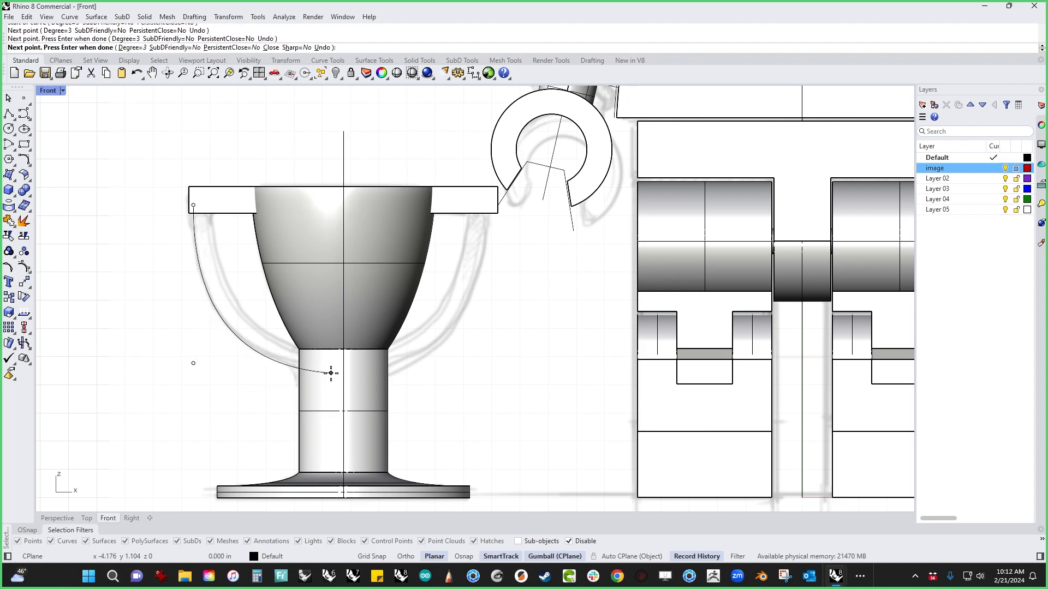
key("Return")
Extrude the handle curve diagonally inward and upward into a surface as wide as the sketched handle.
right_click_drag(215, 345, 211, 383)
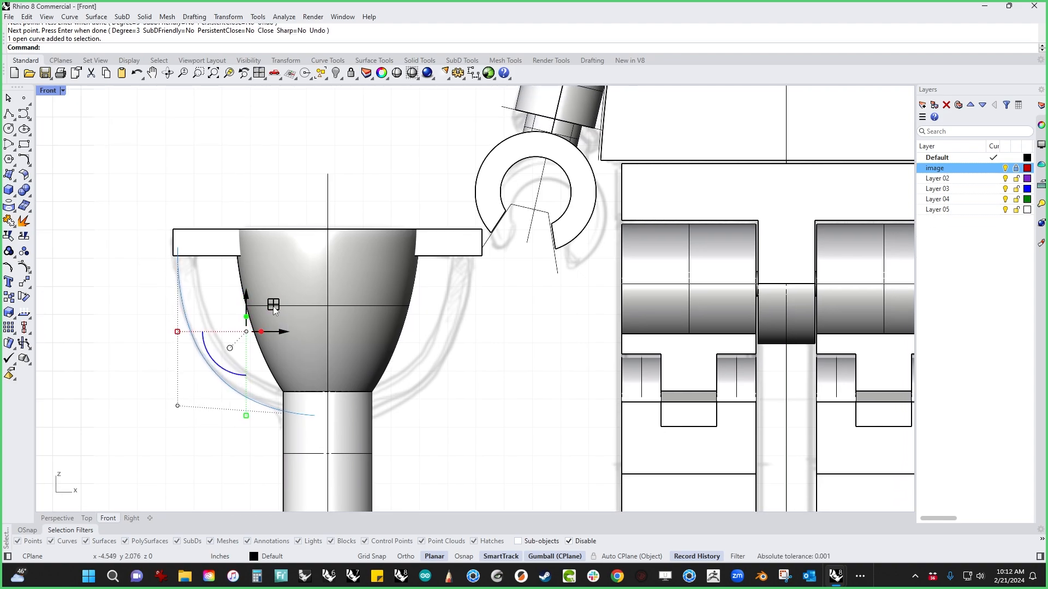
mouse_move(274, 306)
left_mouse_down()
mouse_move(304, 273)
mouse_move(293, 300)
mouse_move(266, 319)
left_mouse_up()
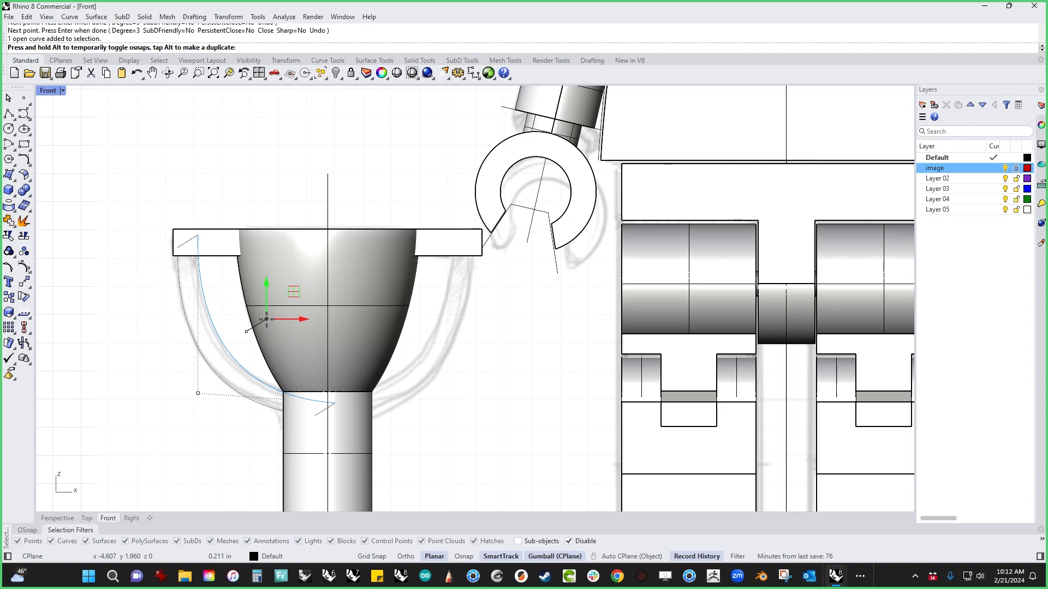
left_click_drag(266, 320, 266, 319)
left_click(145, 419)
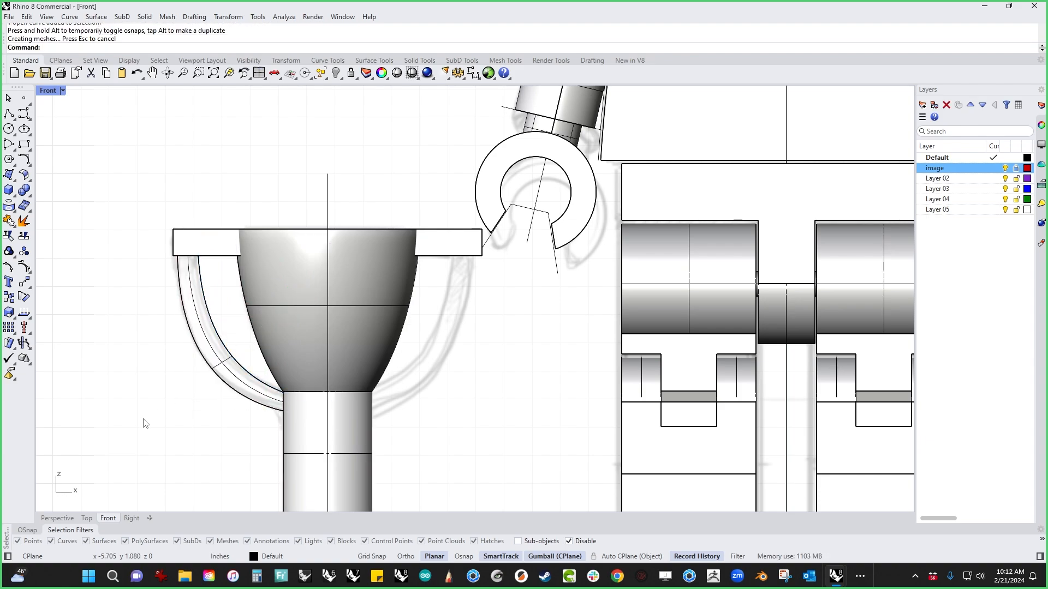
Undo the handle surface and extrude the handle curve diagonally inward and upward again in the front view, matching the sketched handle's width.
right_click_drag(137, 454, 293, 477)
key("ctrl+F4")
left_click(457, 434)
key("ctrl+z")
left_click(421, 431)
key("ctrl+F2")
left_click_drag(269, 328, 215, 405)
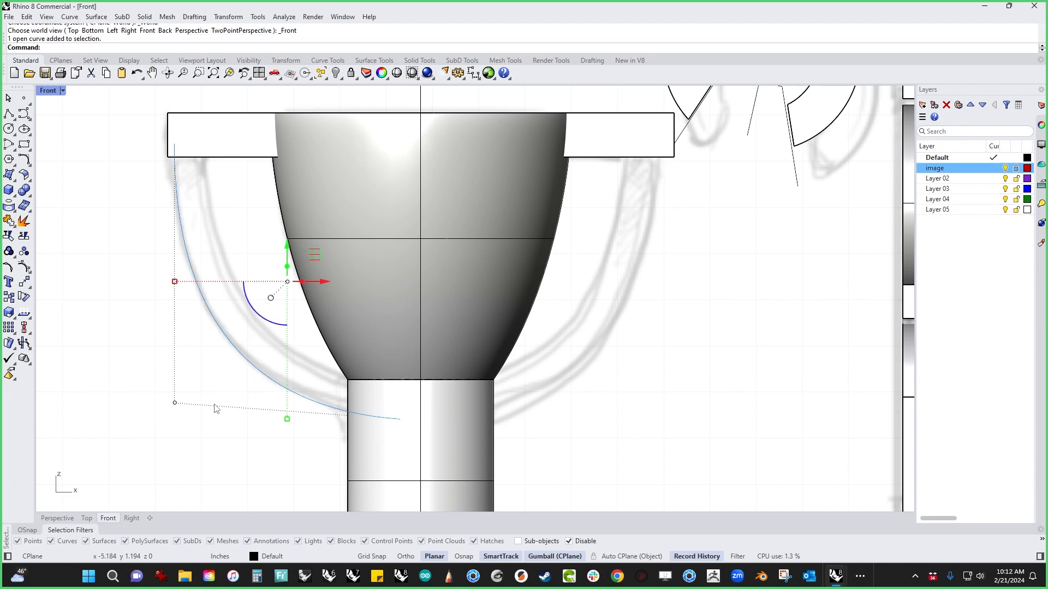
right_click_drag(215, 409, 189, 471)
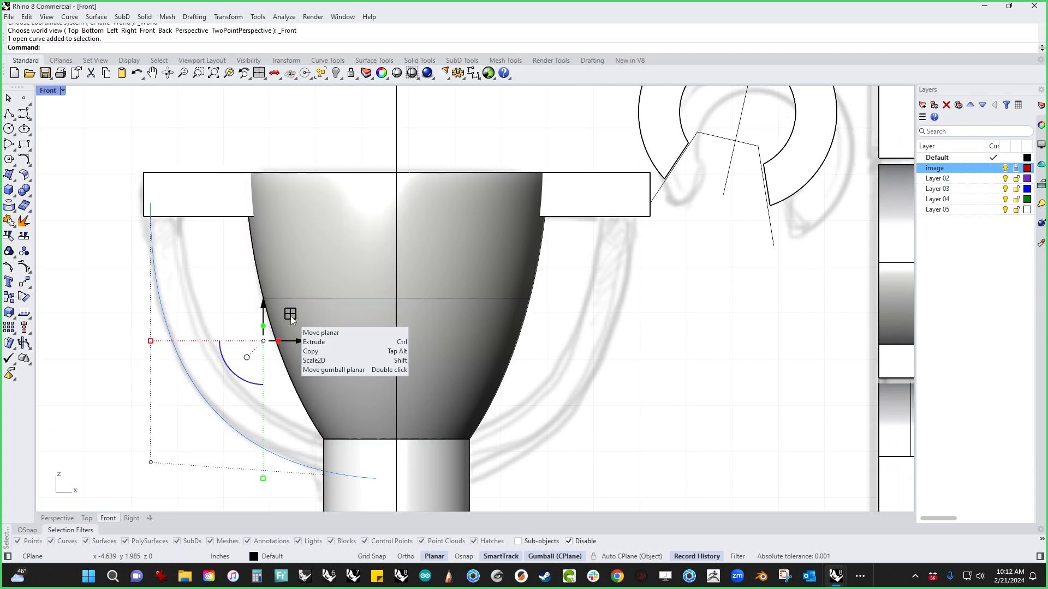
mouse_move(291, 315)
left_mouse_down()
mouse_move(328, 282)
mouse_move(300, 318)
left_mouse_up()
left_click(77, 461)
Extrude the handle surface along the crossbar's depth direction in the perspective view to make a solid handle.
left_click(234, 395)
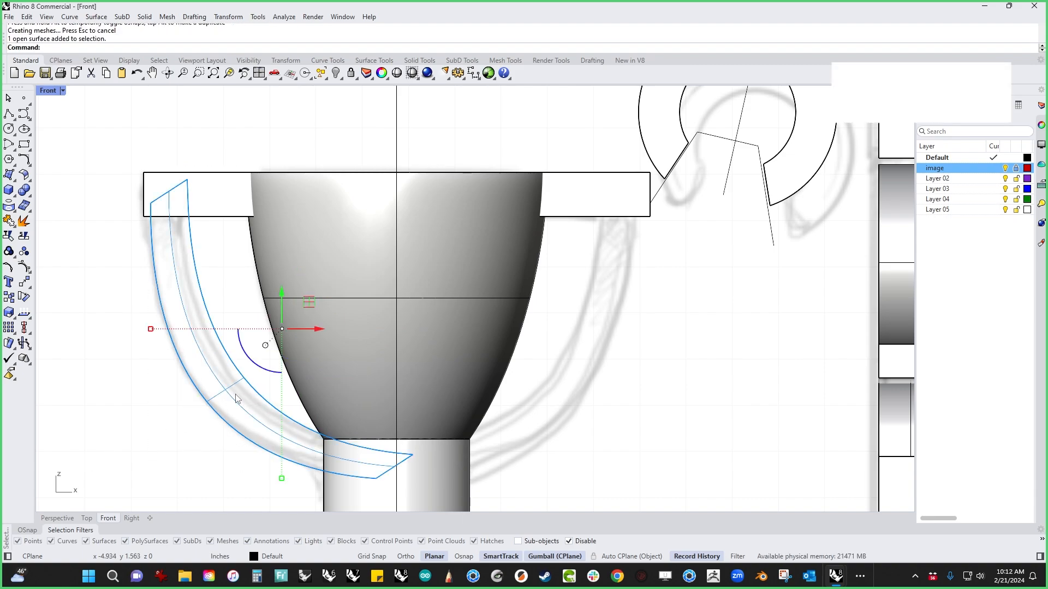
key("F4")
right_click_drag(236, 396, 370, 310)
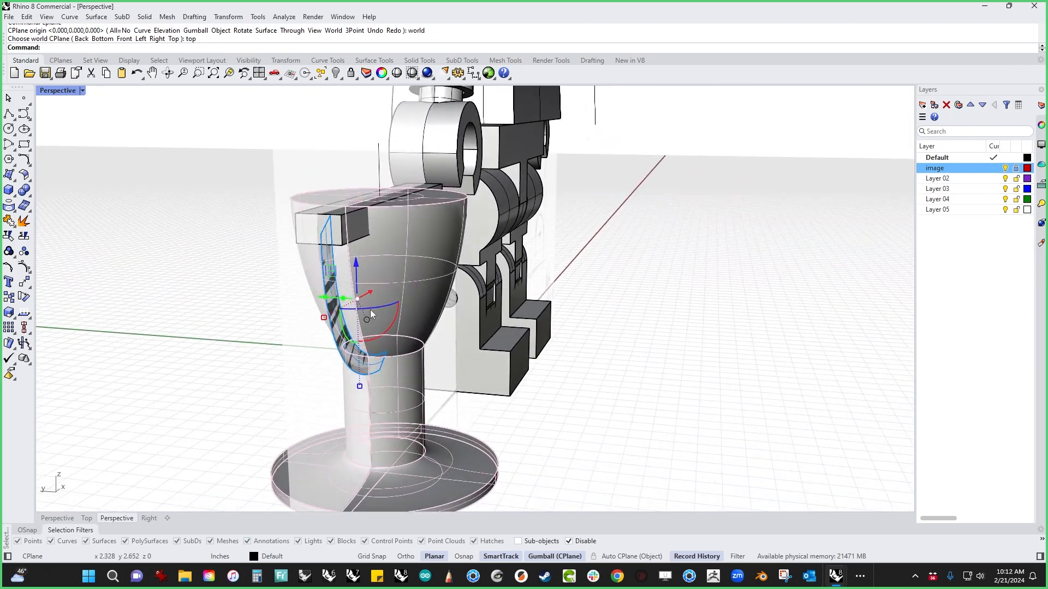
scroll(370, 309, "up", 3)
left_click_drag(336, 299, 374, 314)
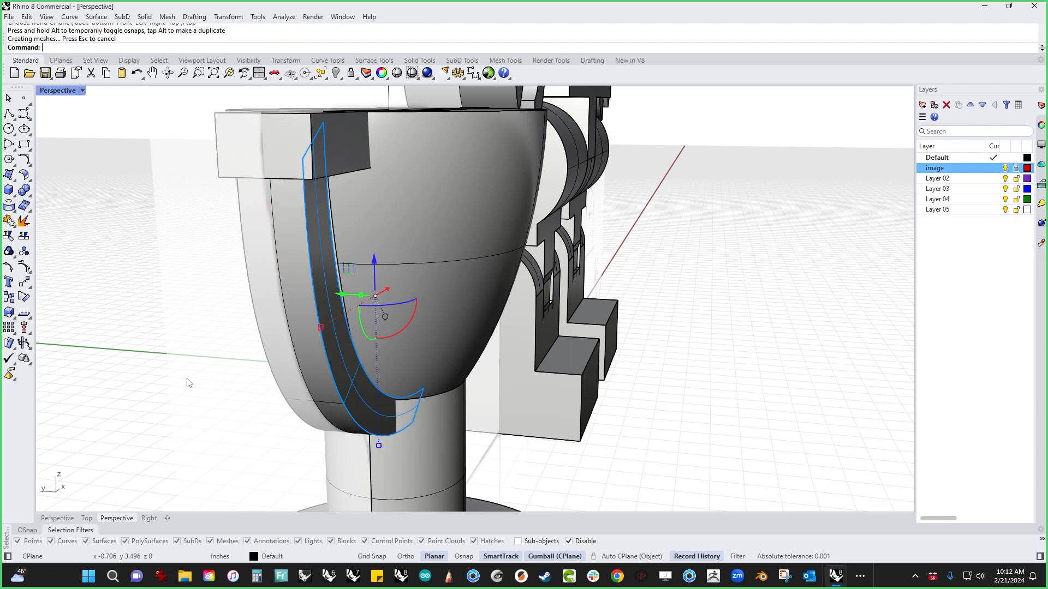
left_click(188, 382)
scroll(199, 393, "down", 5)
right_click_drag(212, 407, 331, 341)
left_click(373, 312)
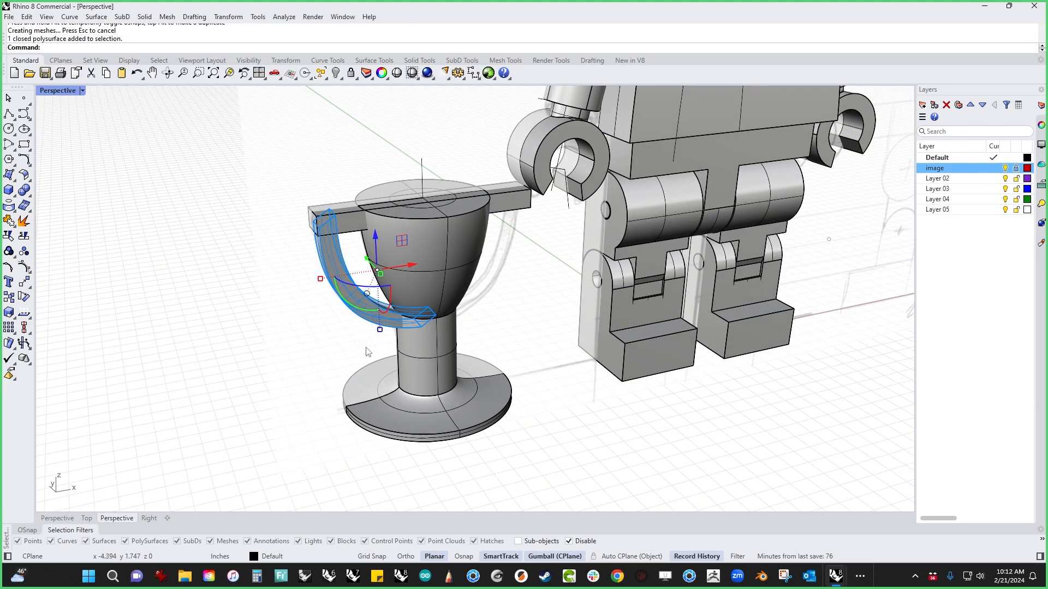
Mirror the solid handle across the cup's vertical center axis in the front view, keeping the original.
key("ctrl+F2")
key("Delete")
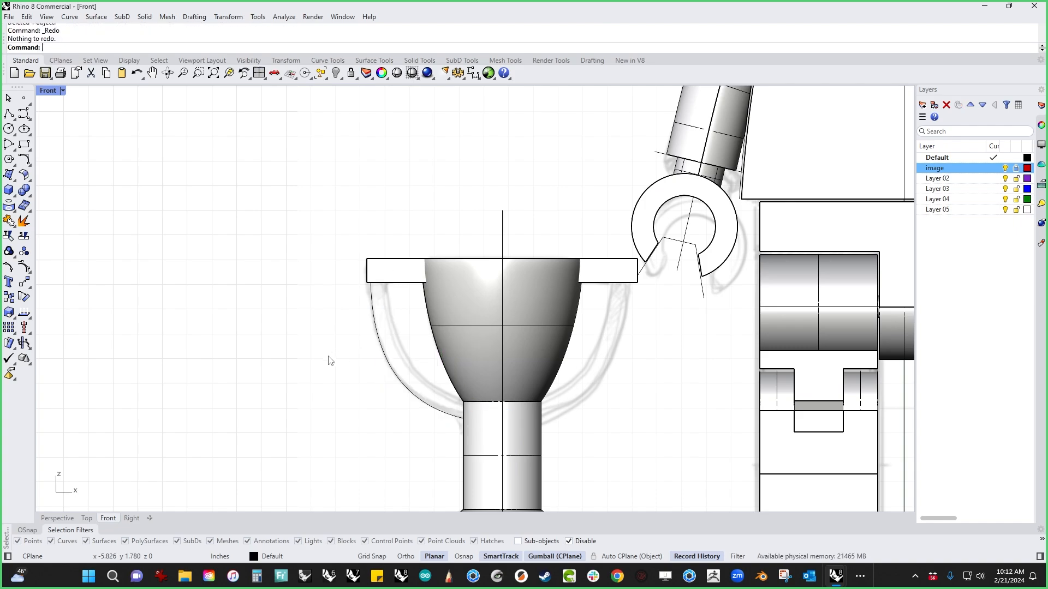
key("ctrl+z")
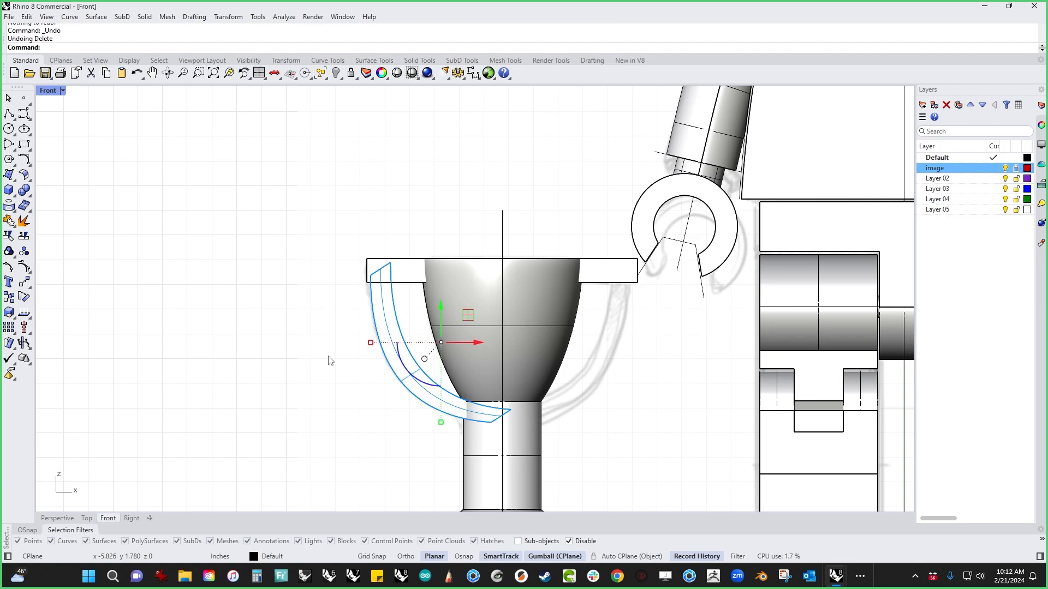
left_click(317, 405)
right_click_drag(317, 405, 149, 334)
left_click(149, 333)
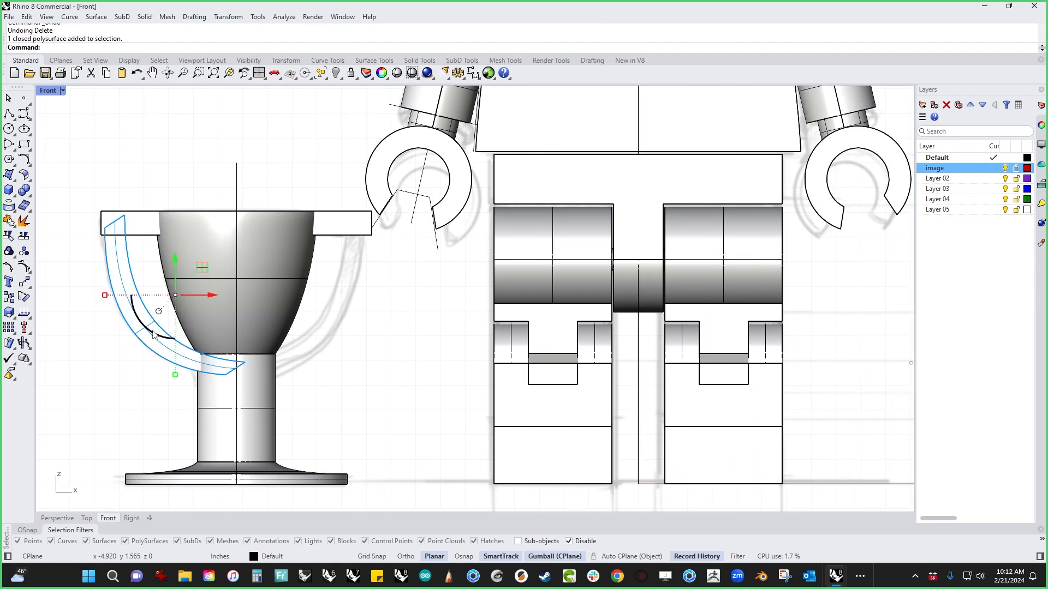
type("mi")
key("Return")
left_click(236, 485)
left_click(247, 419, "shift")
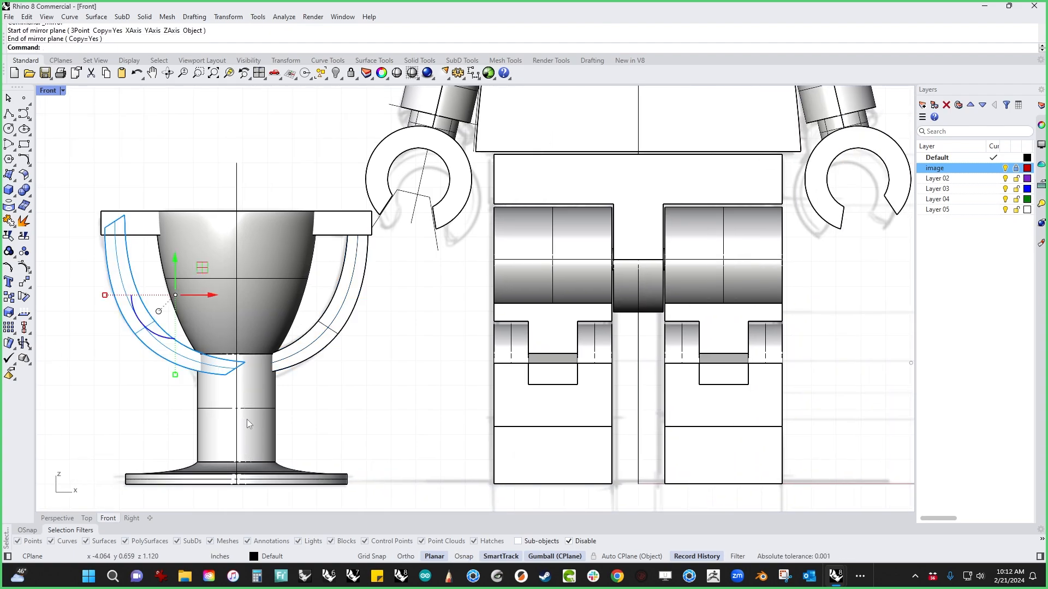
left_click(371, 375)
Boolean union both handles, the cup body and the rim crossbar into one solid in the perspective view.
right_click_drag(380, 374, 542, 409)
type("P[")
key("Return")
type("p")
key("Return")
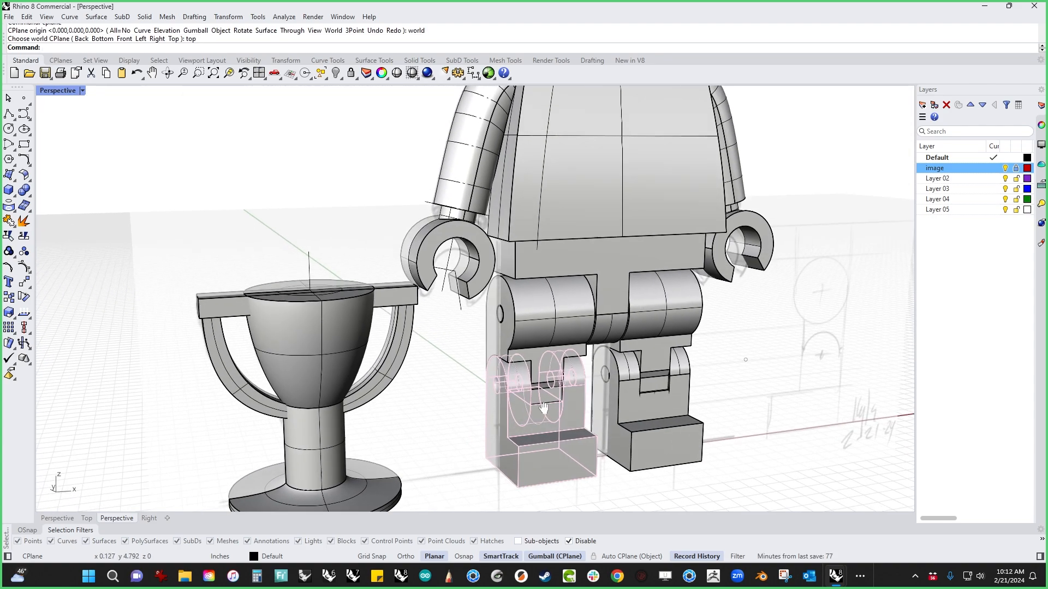
right_click_drag(398, 357, 514, 440)
scroll(385, 391, "up", 4)
left_click(315, 379)
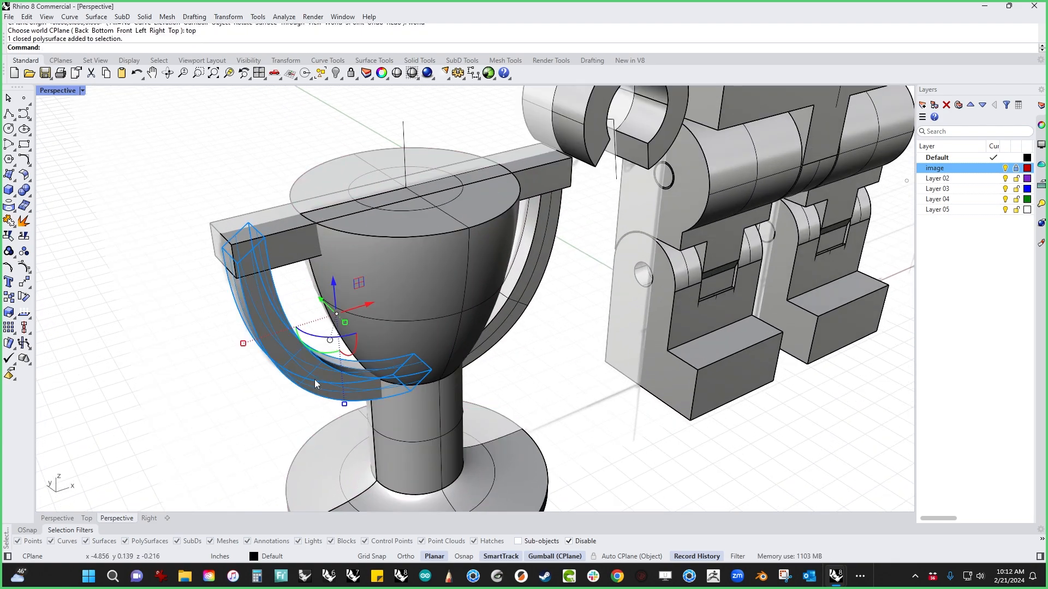
left_click(500, 316, "shift")
left_click(410, 262, "shift")
left_click(319, 208, "shift")
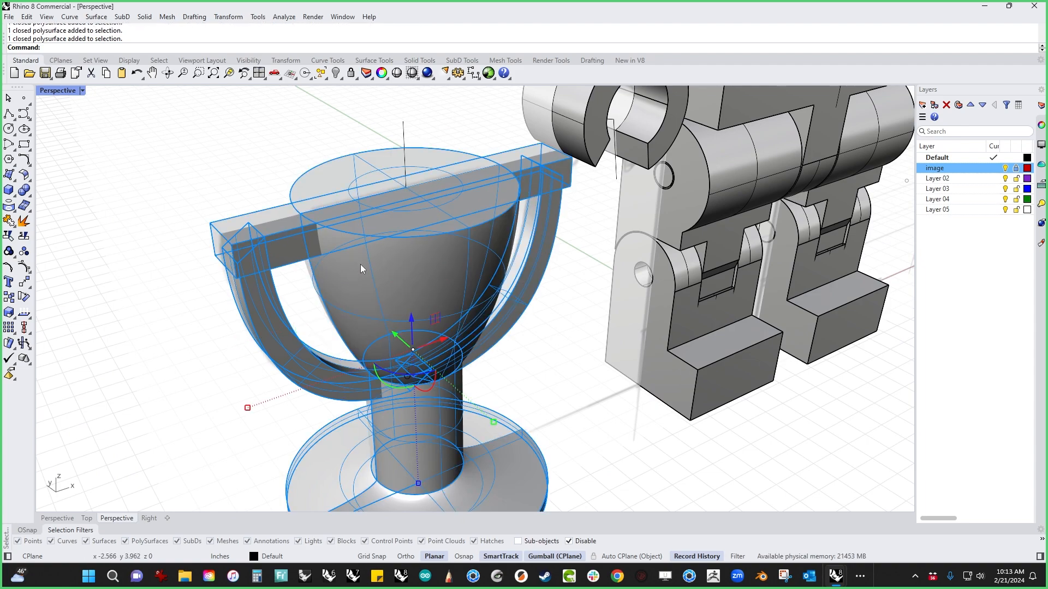
left_click(23, 220)
right_click_drag(164, 379, 321, 323)
scroll(321, 323, "up", 9)
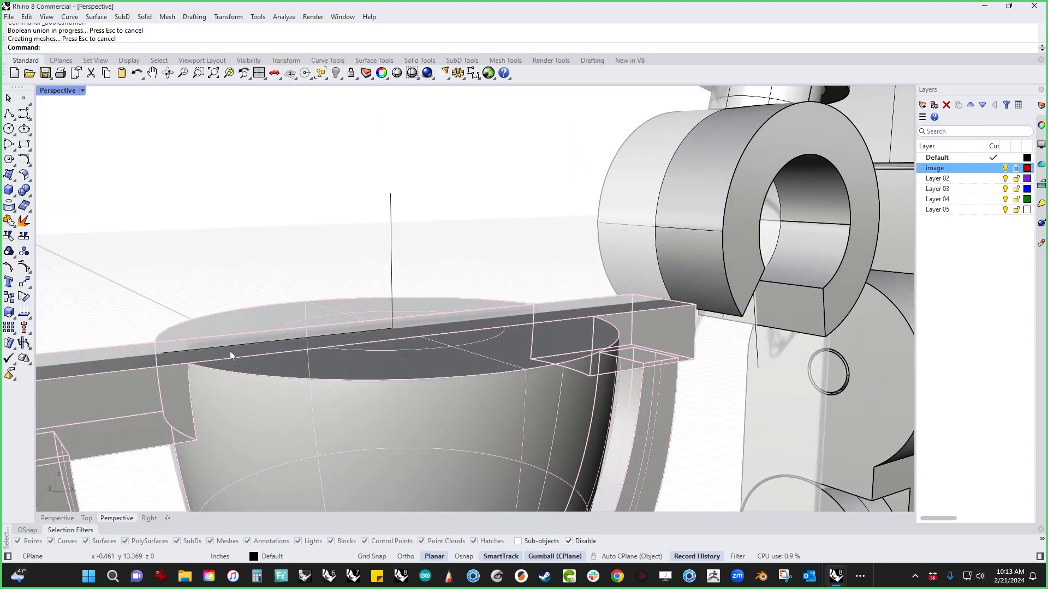
Merge all coplanar faces of the joined trophy cup.
scroll(230, 351, "down", 6)
left_click(332, 414)
type("Mer")
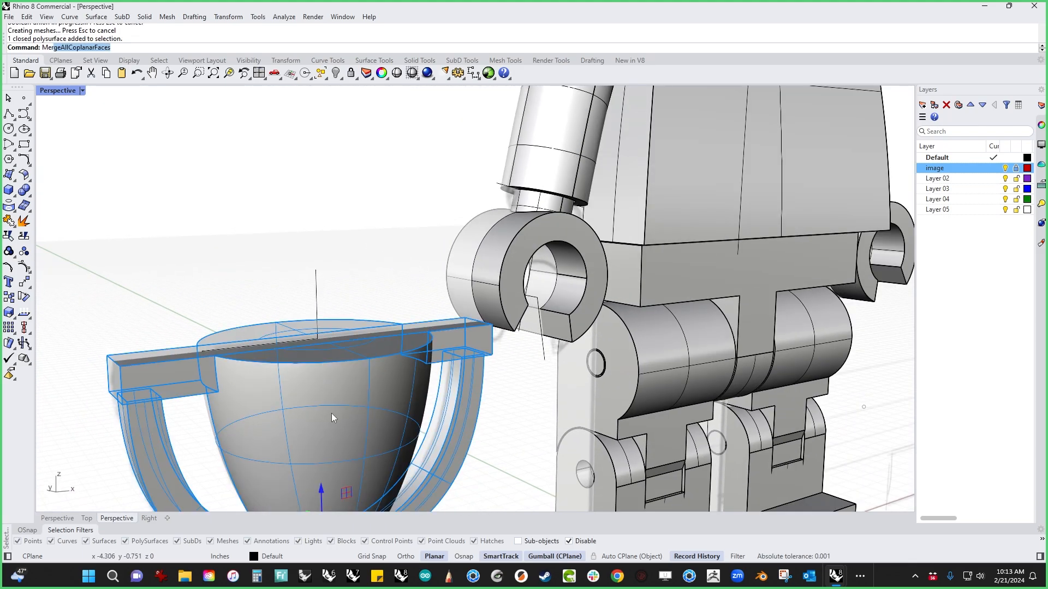
type("ge")
key("Return")
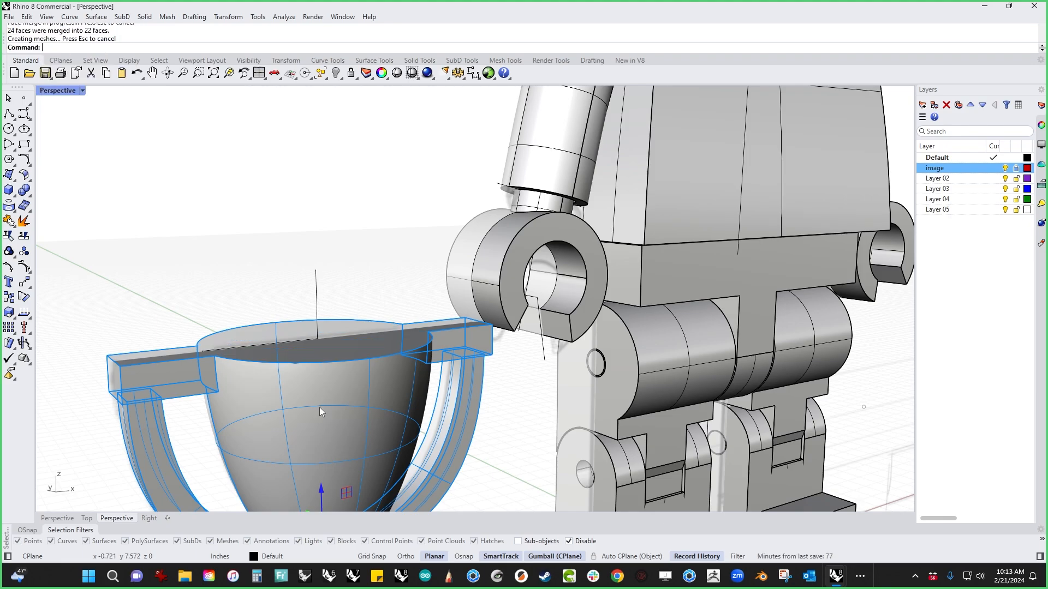
scroll(258, 289, "down", 5)
right_click_drag(351, 246, 471, 429)
left_click(436, 328)
left_click(442, 397)
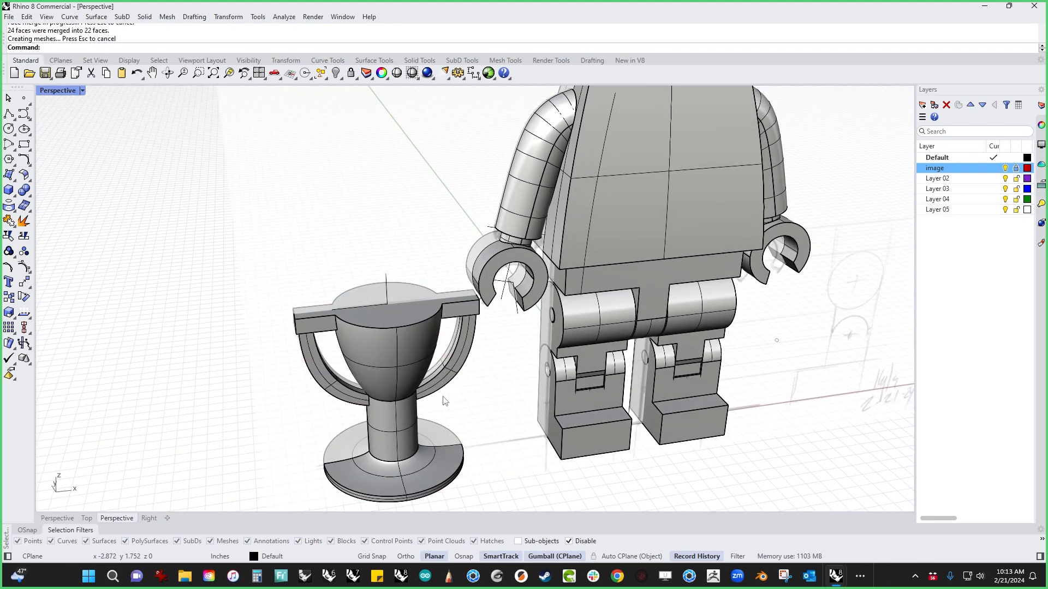
Extract a copy of the cup's curved outer bowl surface with Copy=Yes.
left_click(434, 372)
scroll(419, 368, "up", 4)
left_click(474, 381)
middle_click(474, 381)
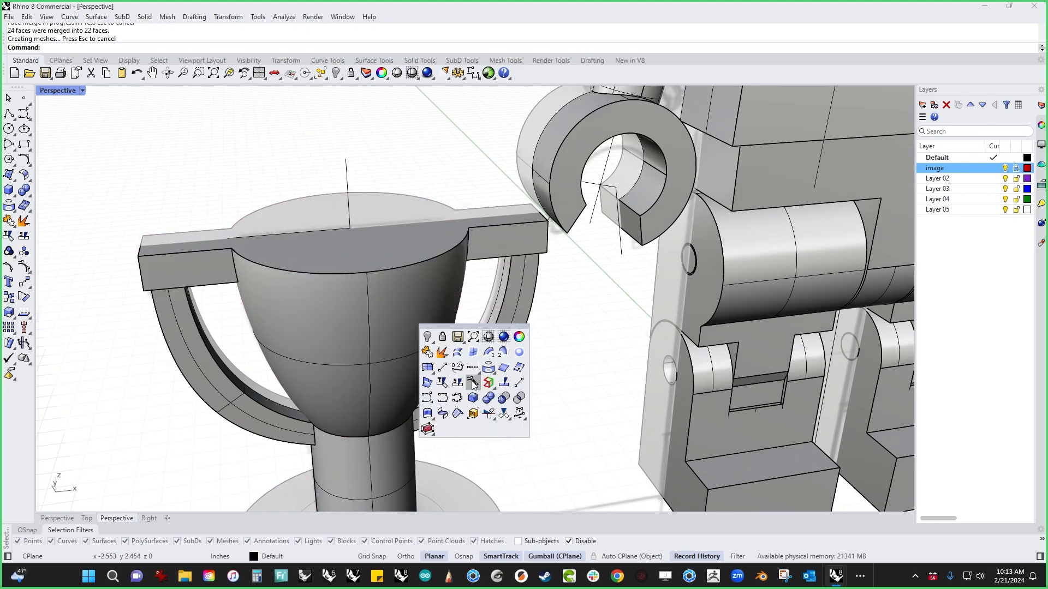
left_click(444, 355)
left_click(159, 49)
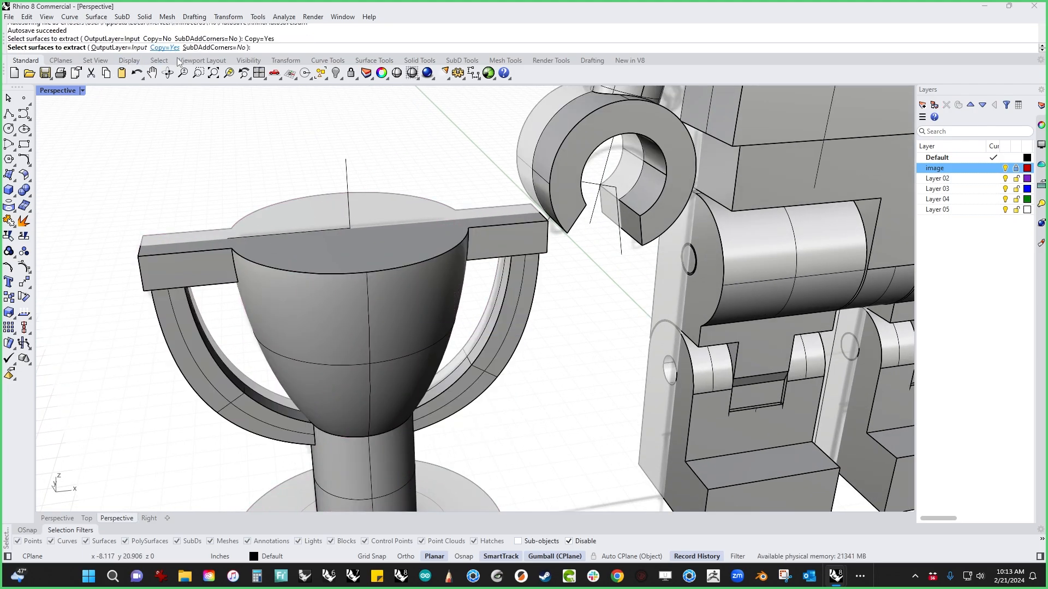
left_click(335, 325)
key("Return")
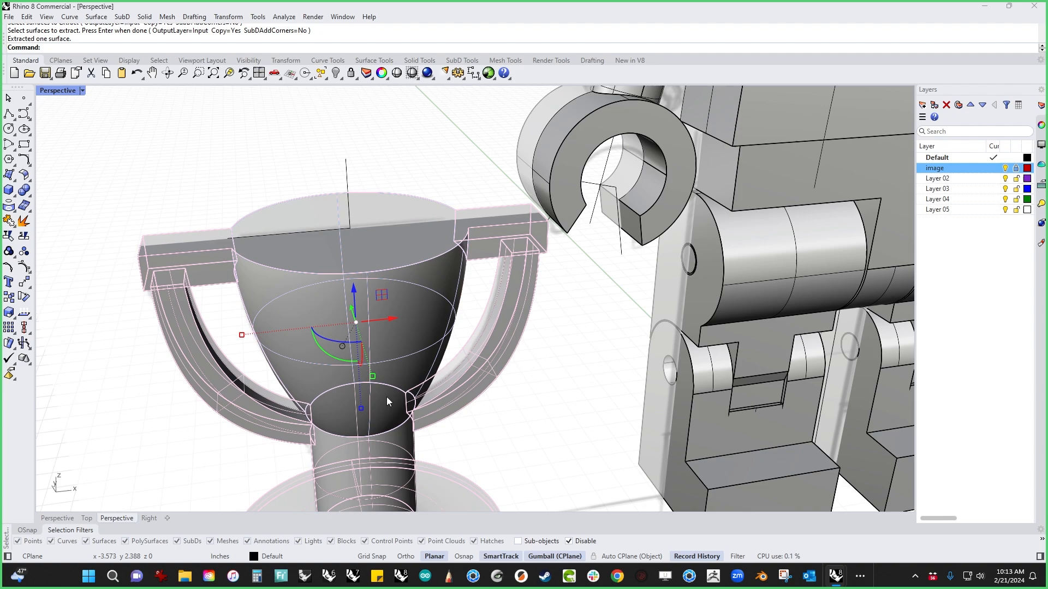
Scale the copied bowl surface down uniformly and raise it until it sticks out slightly above the cup's rim.
left_click_drag(372, 377, 367, 371)
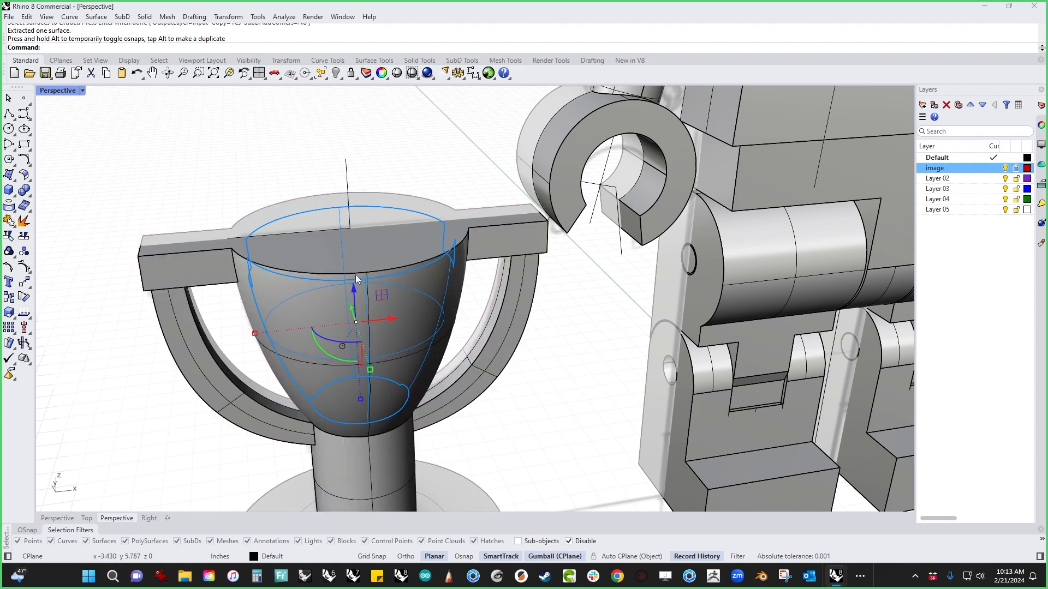
left_click_drag(354, 288, 352, 302)
key("Escape")
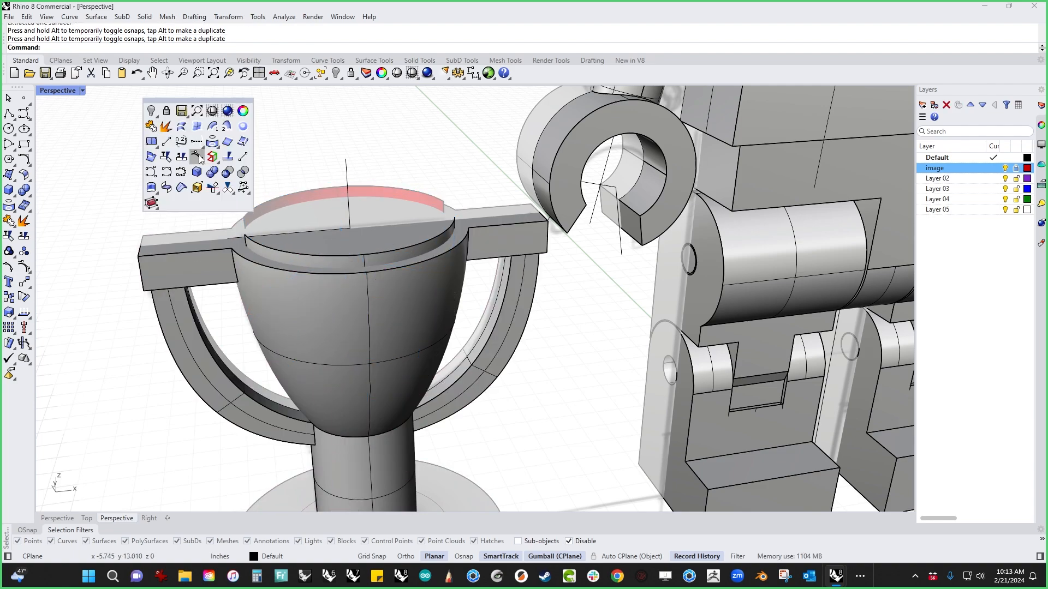
Untrim the copied bowl surface's upper edges where the crossbar had cut into it on both sides.
middle_click(199, 155)
left_click(185, 168)
scroll(248, 211, "up", 5)
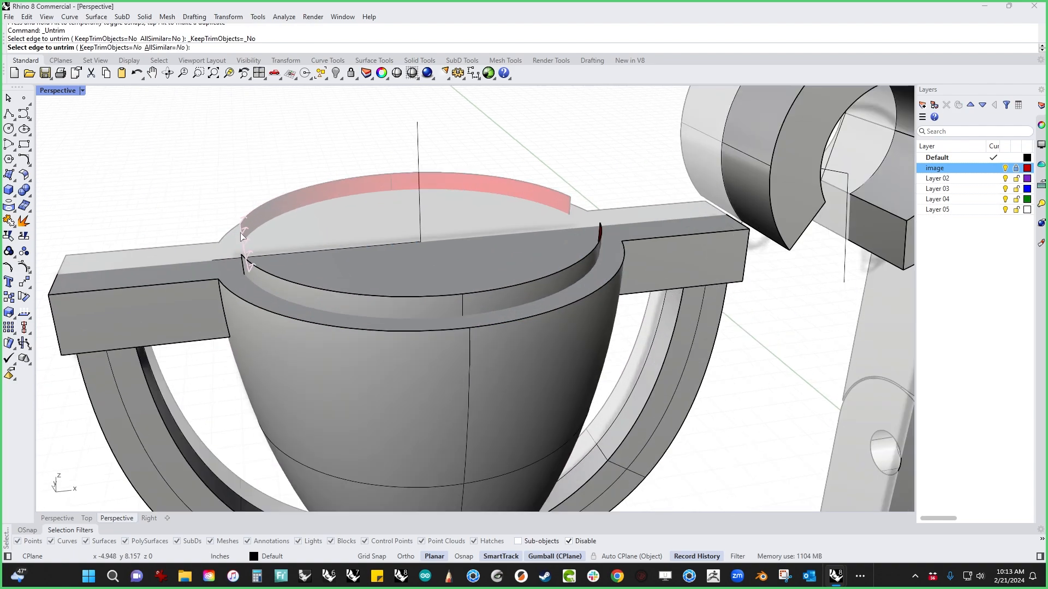
left_click(241, 233)
left_click(246, 265)
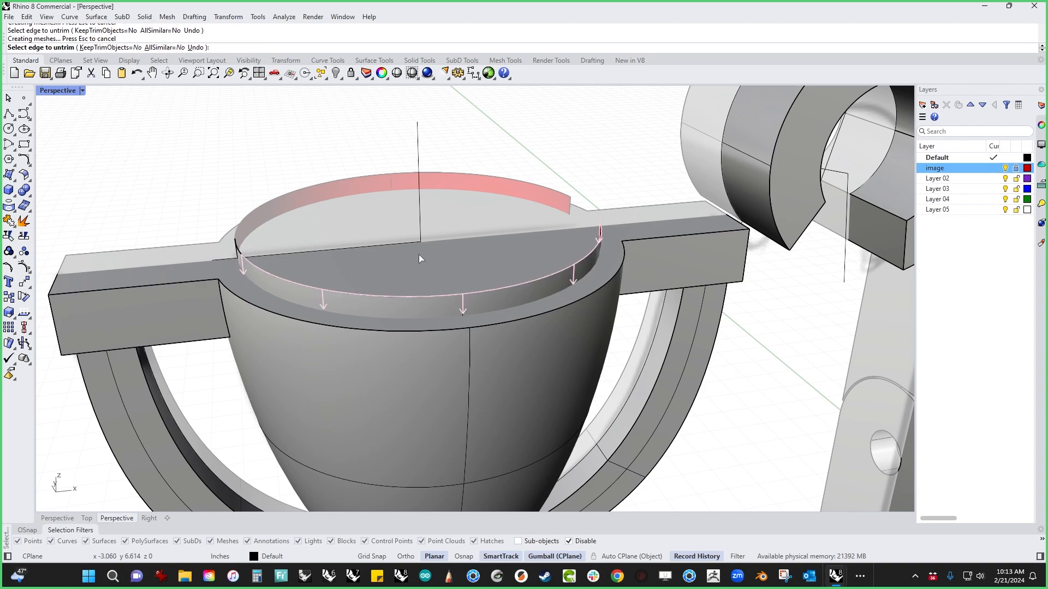
left_click(569, 208)
right_click_drag(587, 228, 488, 239)
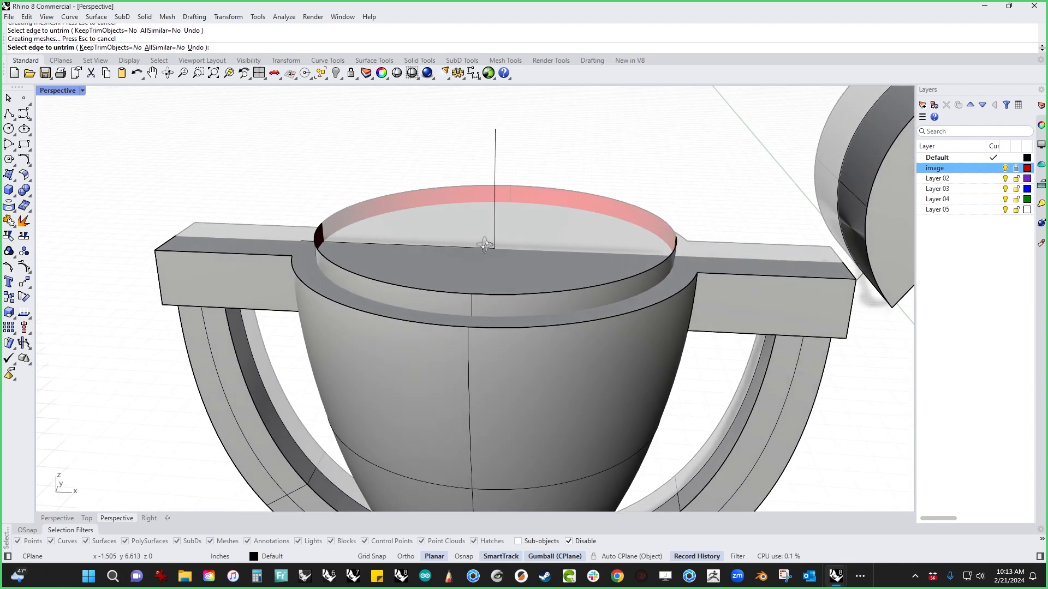
right_click(421, 197)
Isolate the copied bowl surface by hiding all other objects.
left_click(425, 196)
scroll(420, 197, "down", 6)
right_click_drag(376, 214, 404, 183)
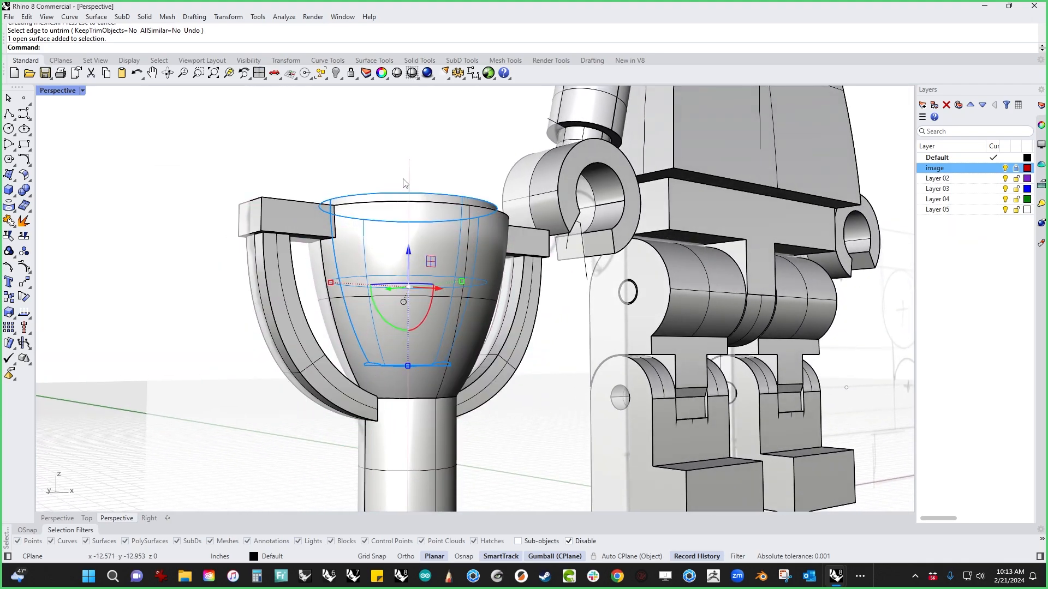
key("ctrl+shift+h")
right_click_drag(388, 314, 388, 380)
Untrim the handle notches along the bowl surface's lower edge, using AllSimilar=Yes for the remaining ones.
middle_click(206, 404)
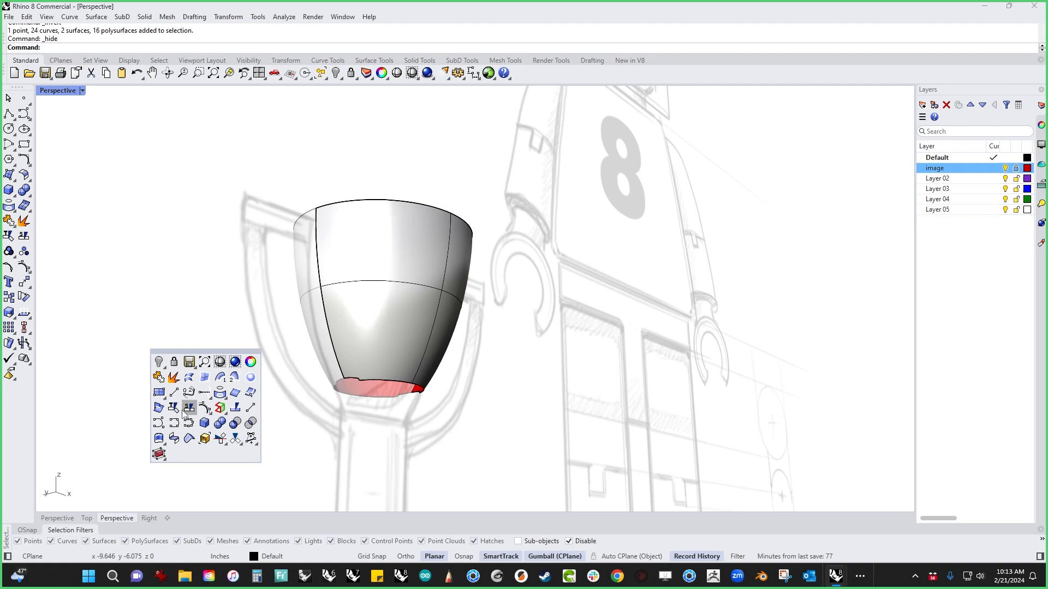
left_click(186, 410)
left_click(356, 385)
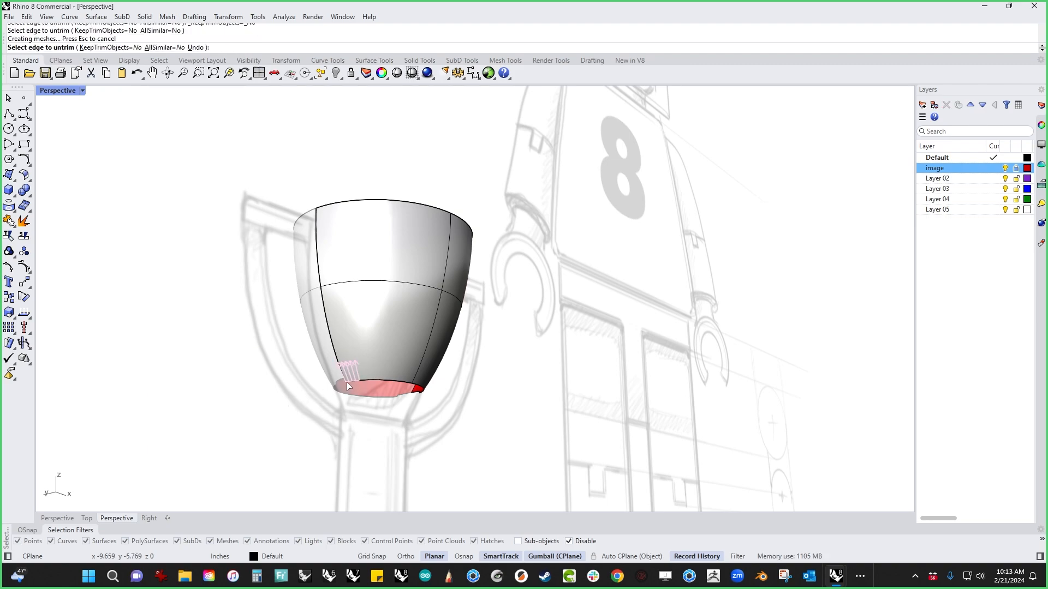
right_click_drag(416, 406, 692, 401)
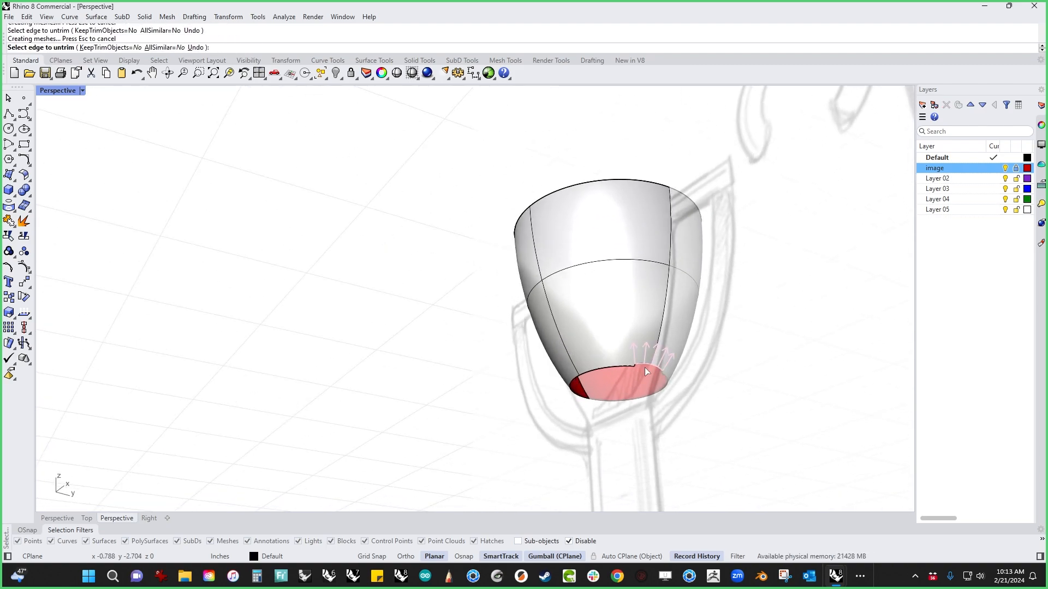
scroll(646, 371, "up", 4)
left_click(156, 48)
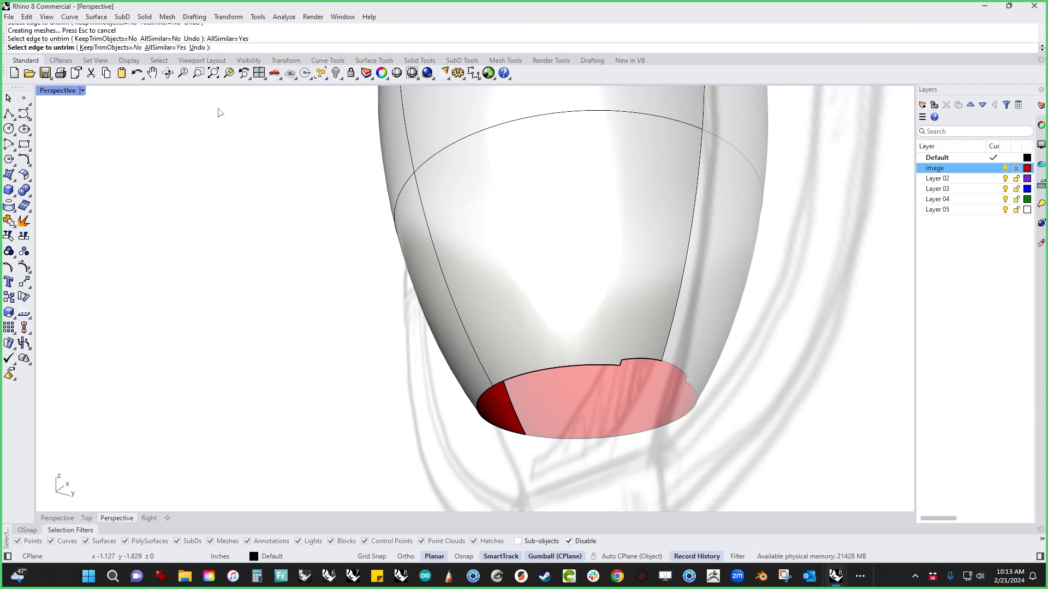
left_click(647, 359)
right_click_drag(647, 359, 480, 339)
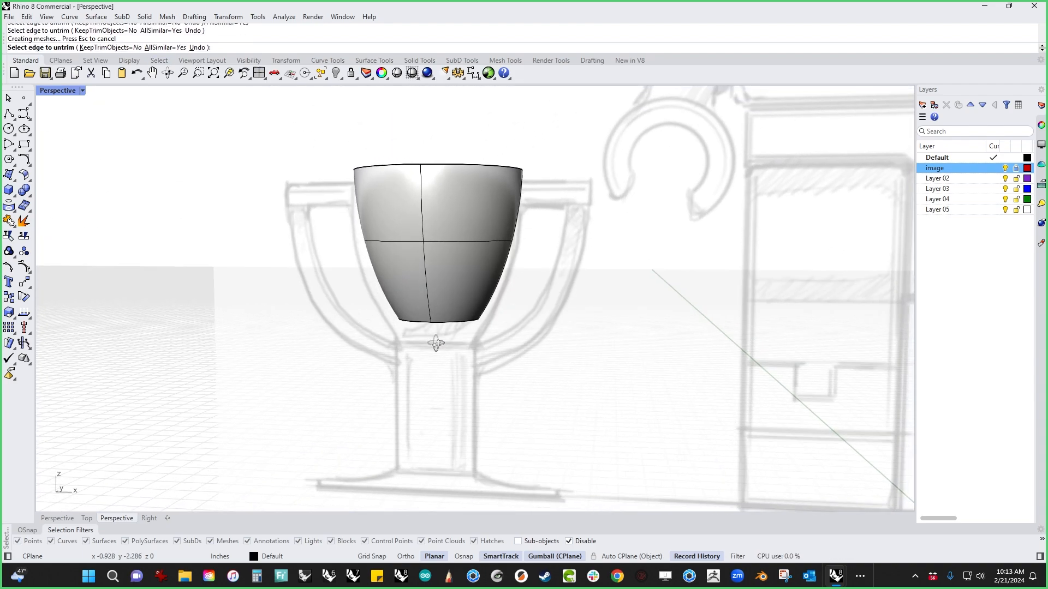
right_click_drag(472, 276, 473, 347, "shift")
key("Escape")
Cap the untrimmed bowl surface into a closed solid and show the hidden objects again.
left_click(456, 355)
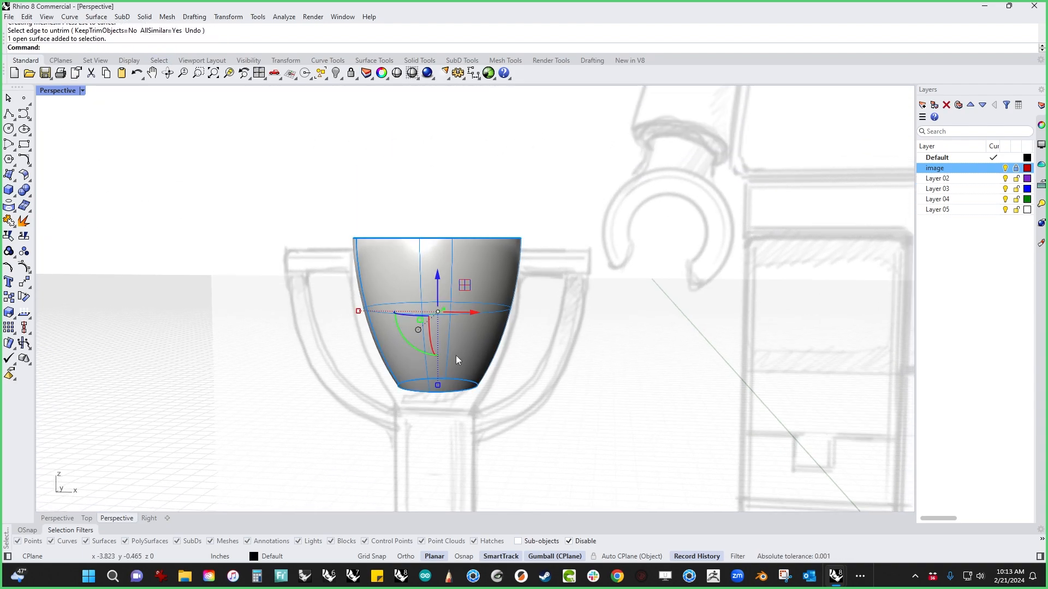
type("Cap")
key("Return")
right_click_drag(170, 297, 273, 362)
key("ctrl+alt+h")
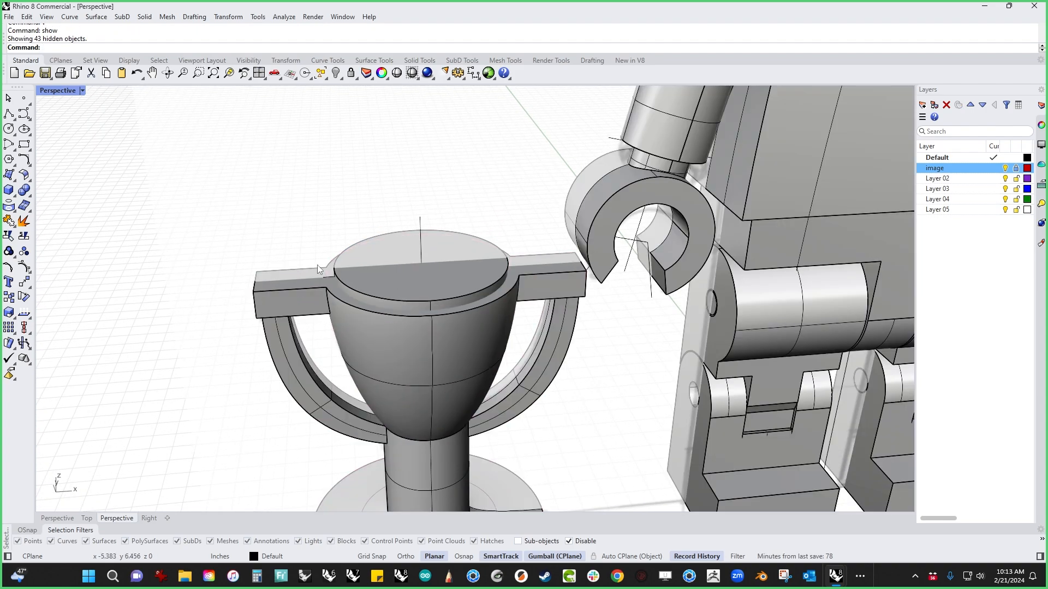
Scale the capped inner bowl solid down slightly so the cup's wall becomes thicker.
left_click(390, 264)
left_click_drag(342, 336, 345, 340)
left_click(109, 238)
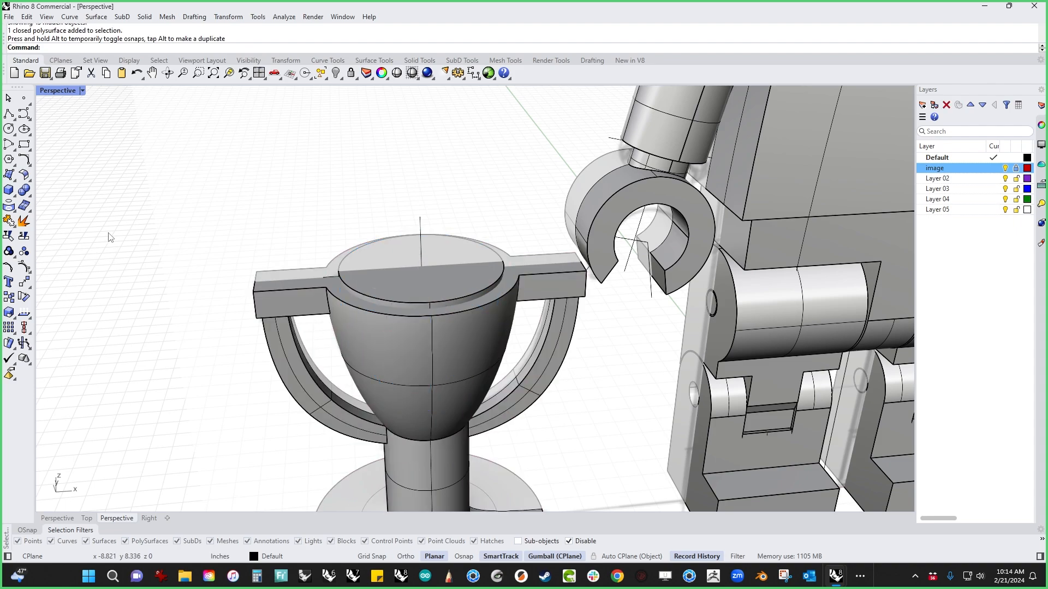
Subtract the inner bowl solid from the trophy with Boolean Difference, keeping DeleteInput=No.
left_click(29, 197)
left_click(40, 211)
left_click(362, 369)
right_click(363, 366)
left_click(392, 287)
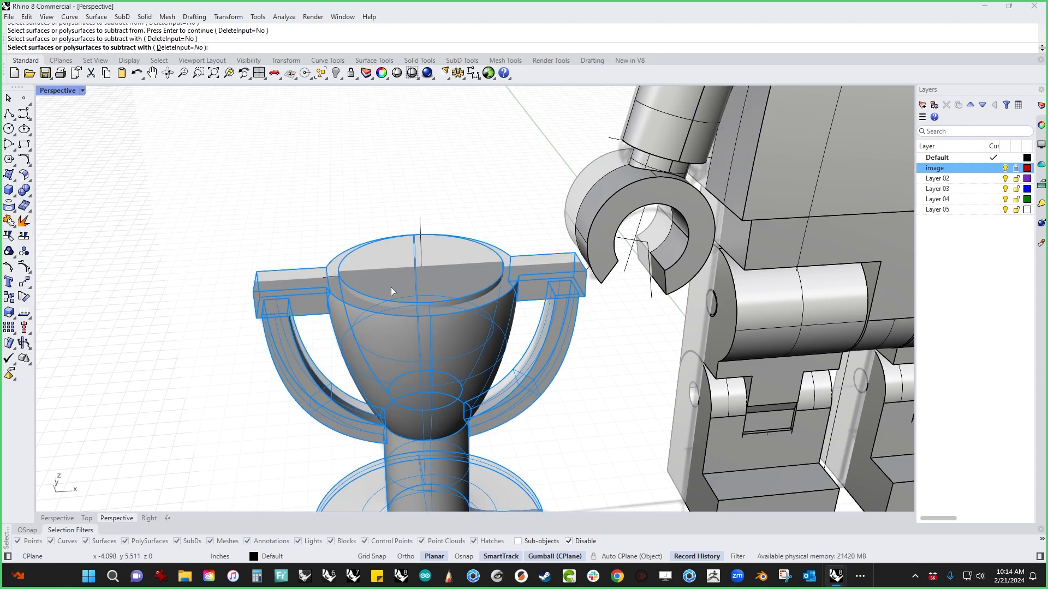
right_click(391, 287)
Delete the two leftover input solids at the cup's opening so only the hollowed trophy remains.
left_click(390, 287)
key("Delete")
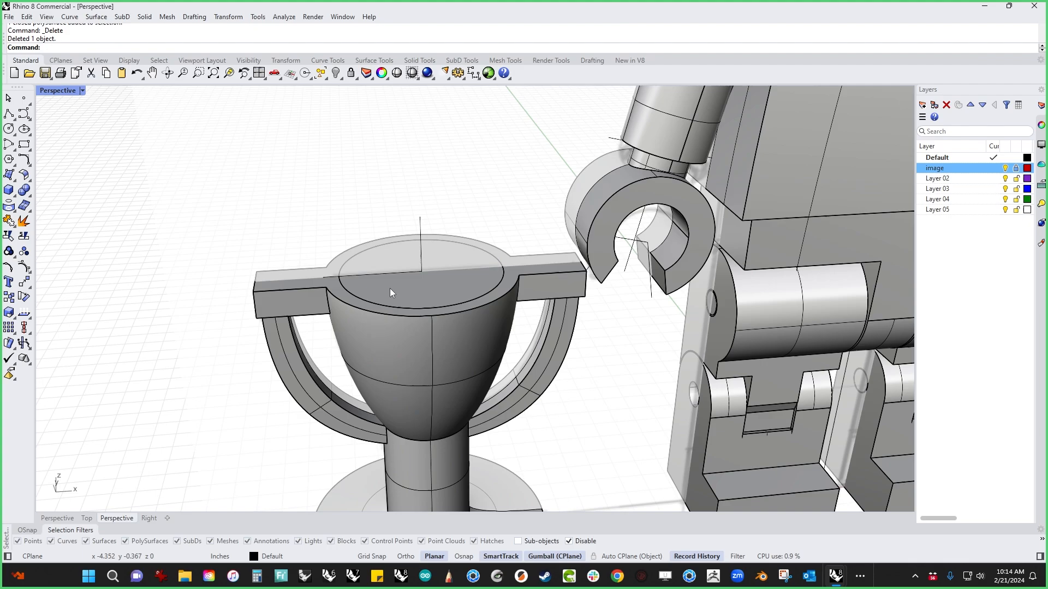
left_click(389, 288)
key("Delete")
scroll(376, 315, "down", 3)
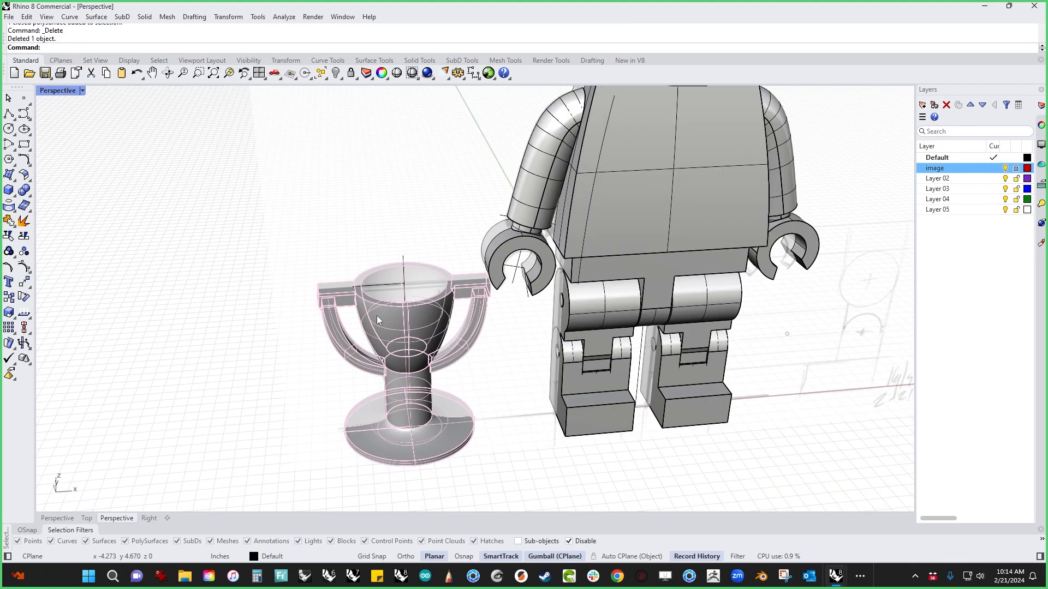
Examine the hollowed trophy and the whole toy figure from several angles and distances.
scroll(276, 369, "up", 3)
right_click_drag(276, 368, 483, 466)
scroll(238, 407, "down", 5)
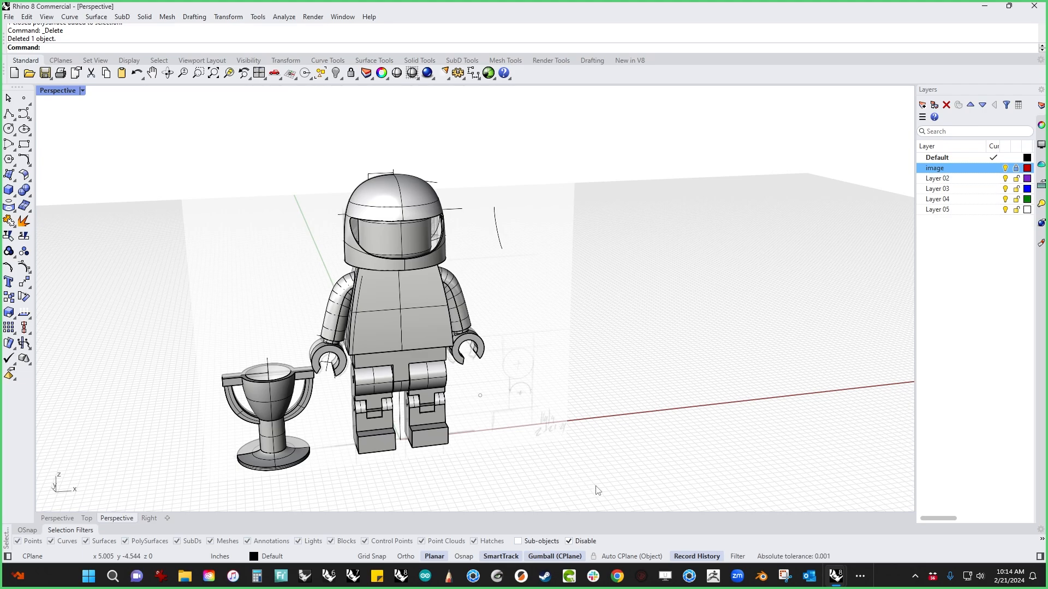
right_click_drag(598, 490, 712, 439)
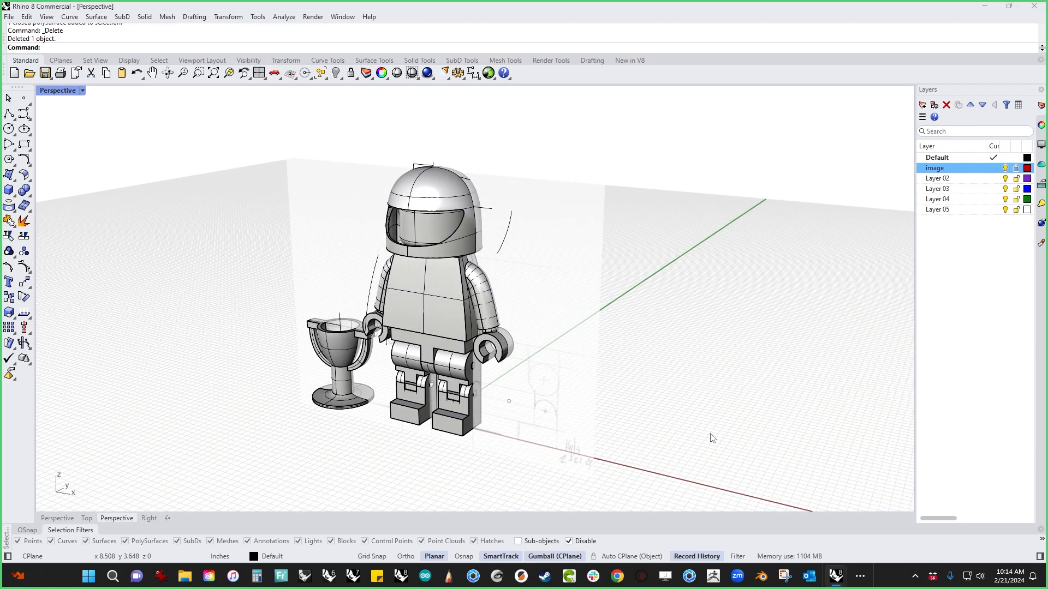
scroll(480, 381, "up", 5)
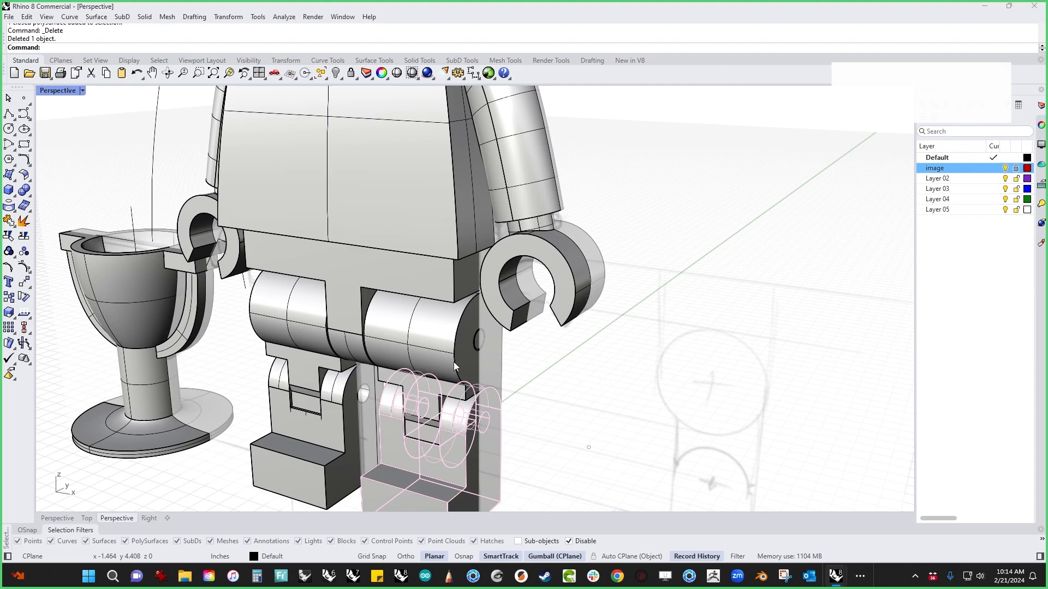
scroll(534, 401, "down", 5)
scroll(534, 401, "up", 2)
scroll(534, 401, "down", 4)
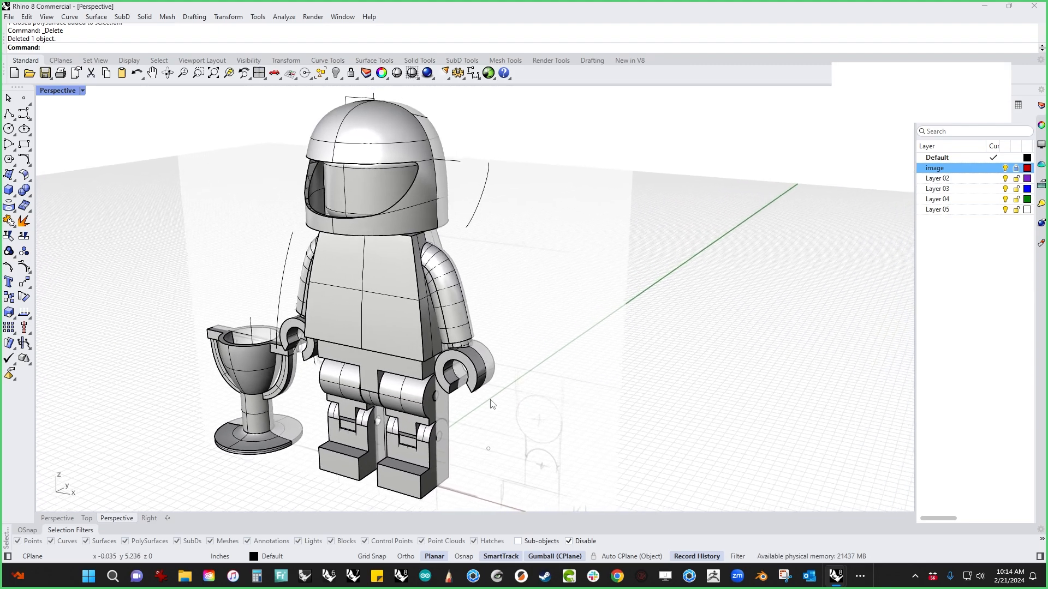
scroll(538, 397, "up", 2)
right_click_drag(539, 396, 574, 397)
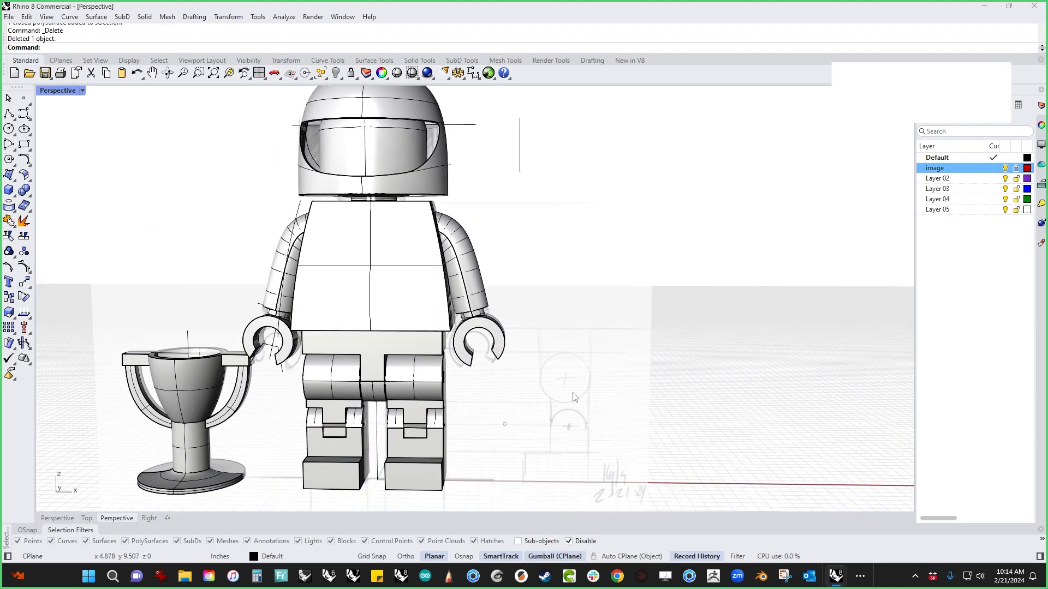
left_click(377, 241)
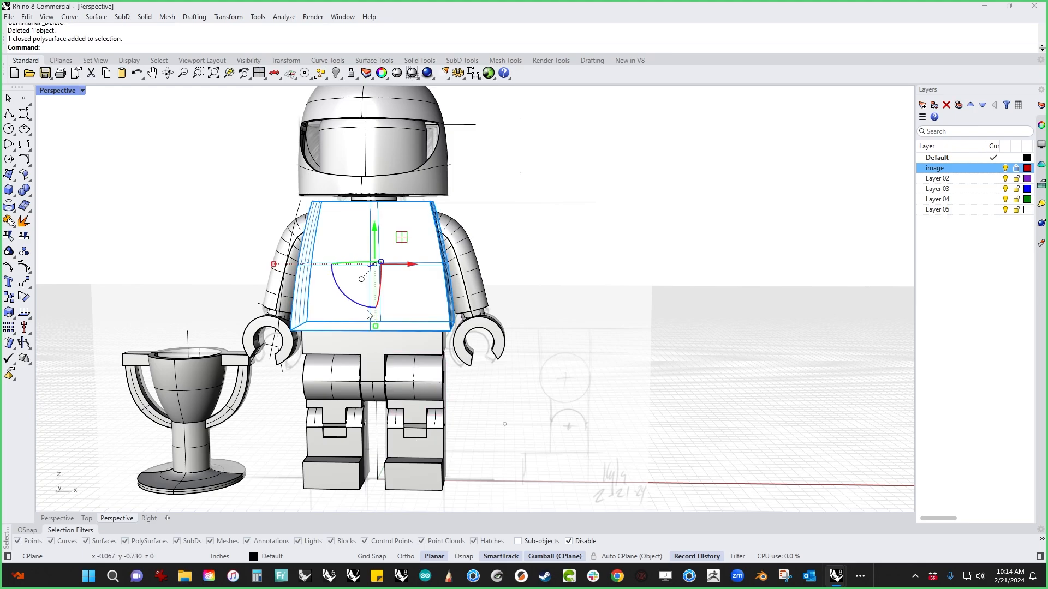
left_click(415, 169)
right_click_drag(576, 214, 440, 304)
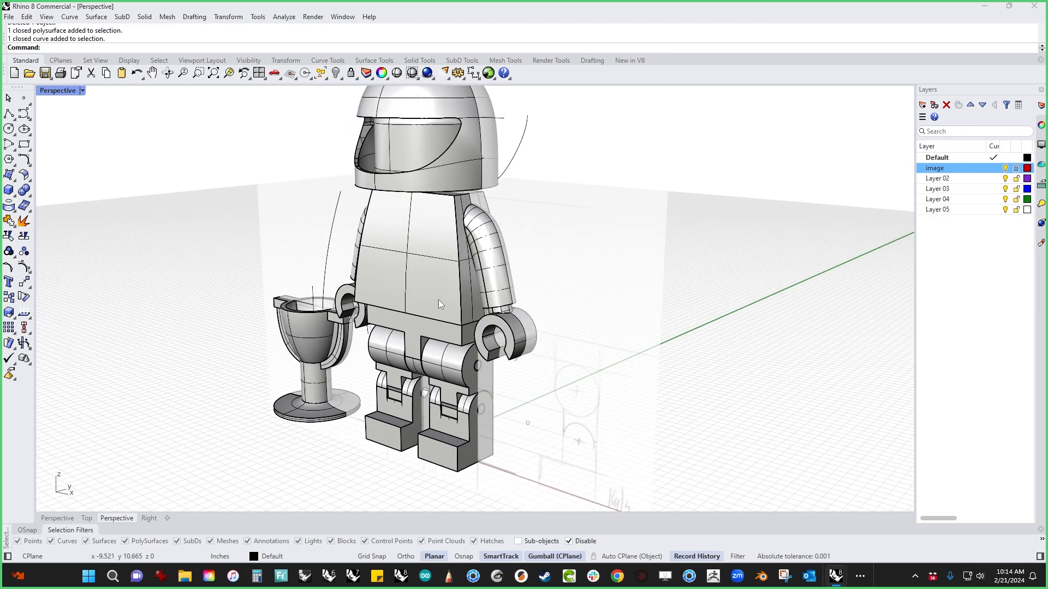
left_click(440, 304)
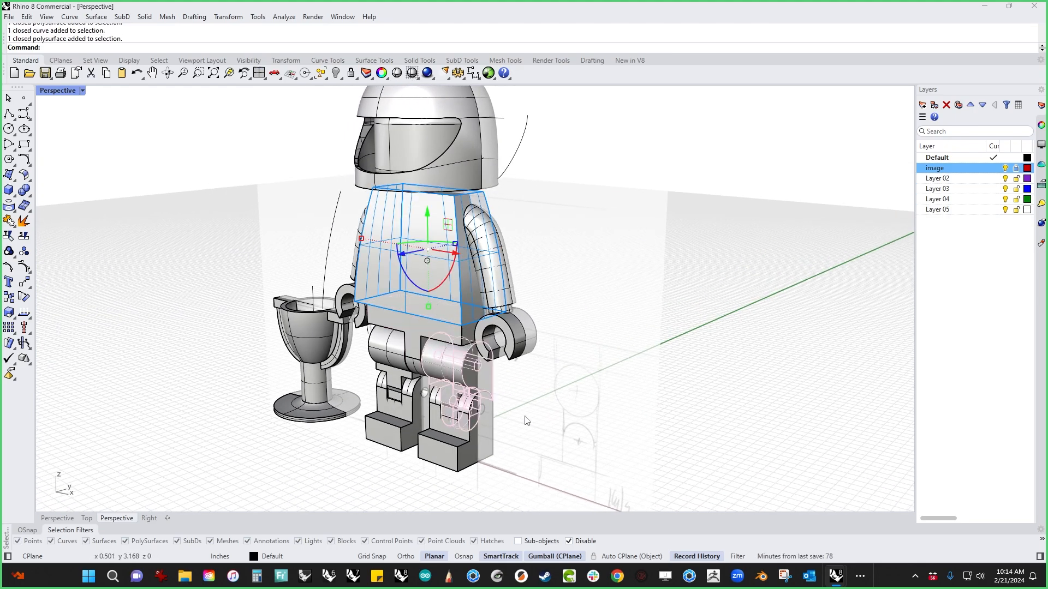
Isolate the toy figure's lower leg farther from the trophy, with its underside in view.
right_click_drag(565, 381, 515, 423)
scroll(475, 377, "up", 8)
left_click(383, 324)
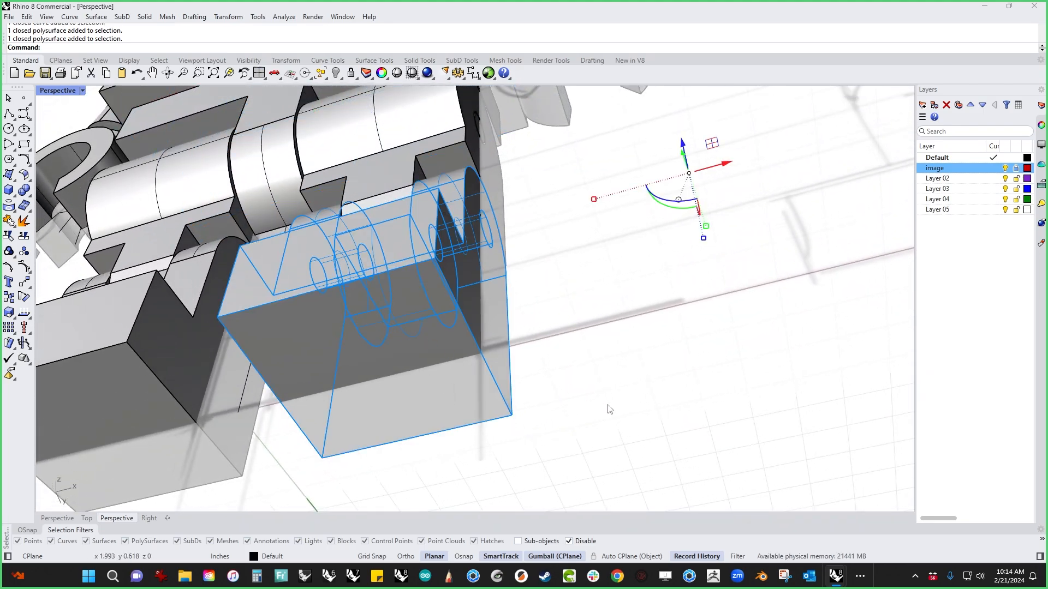
type("ih")
key("Return")
right_click_drag(538, 462, 447, 415, "shift")
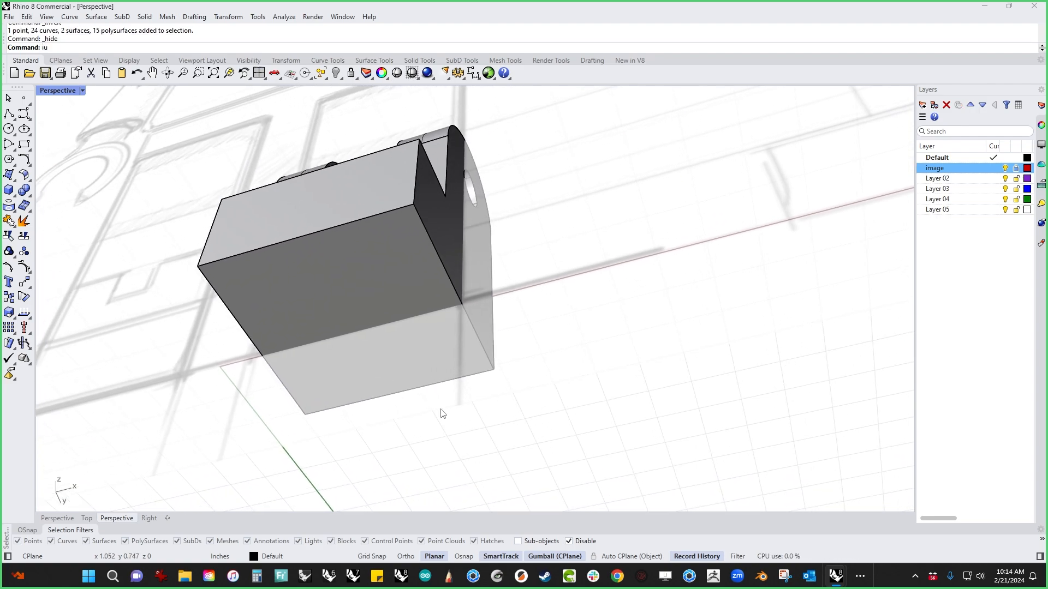
Inset the foot's underside face by about 0.118 in, using the ThroughPoint option.
key("Return")
left_click(352, 315)
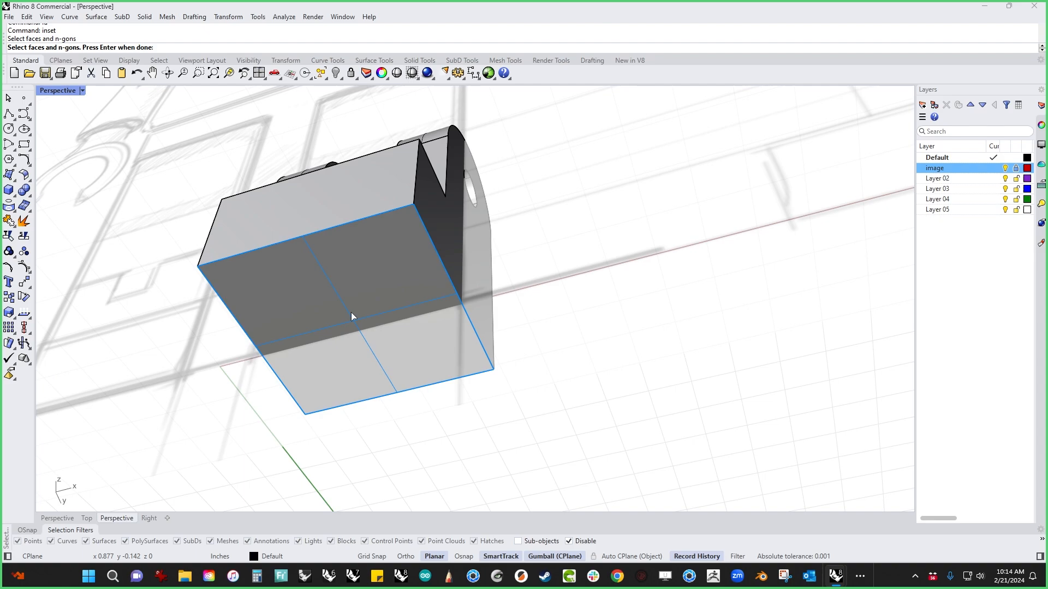
key("Return")
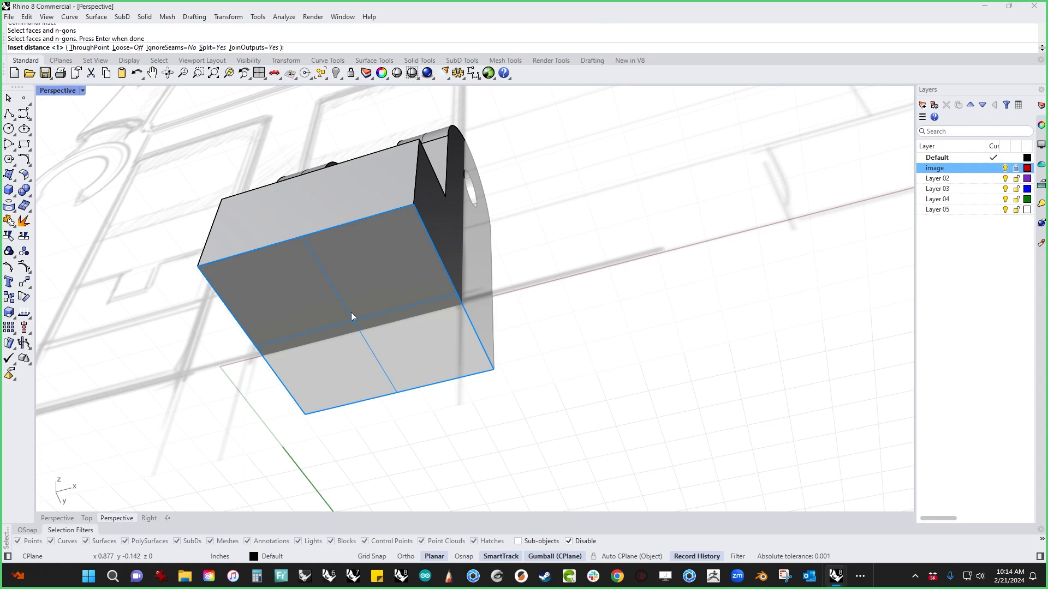
type("t")
key("Return")
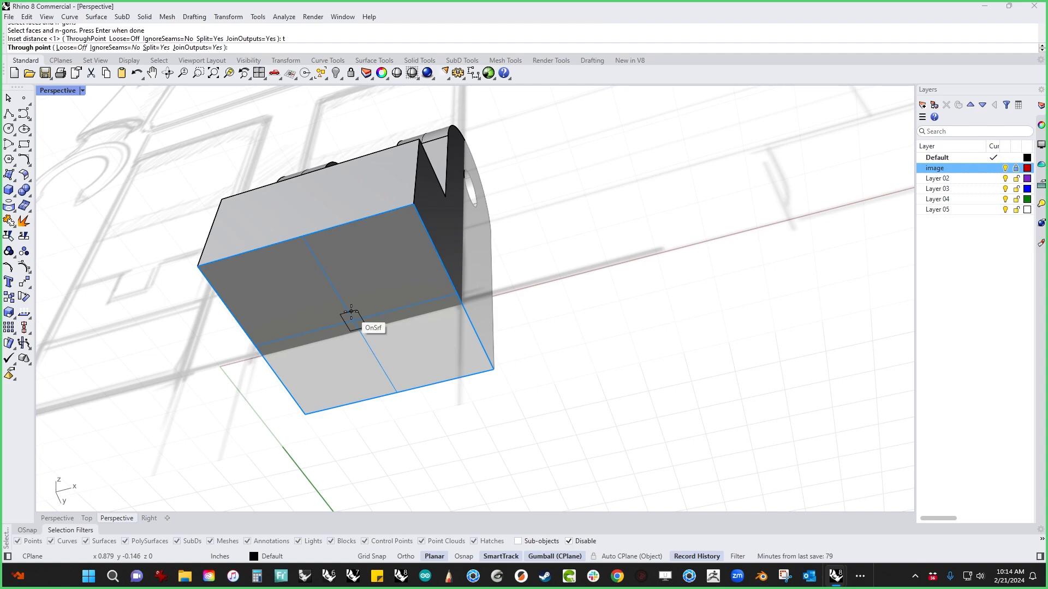
left_click(308, 255)
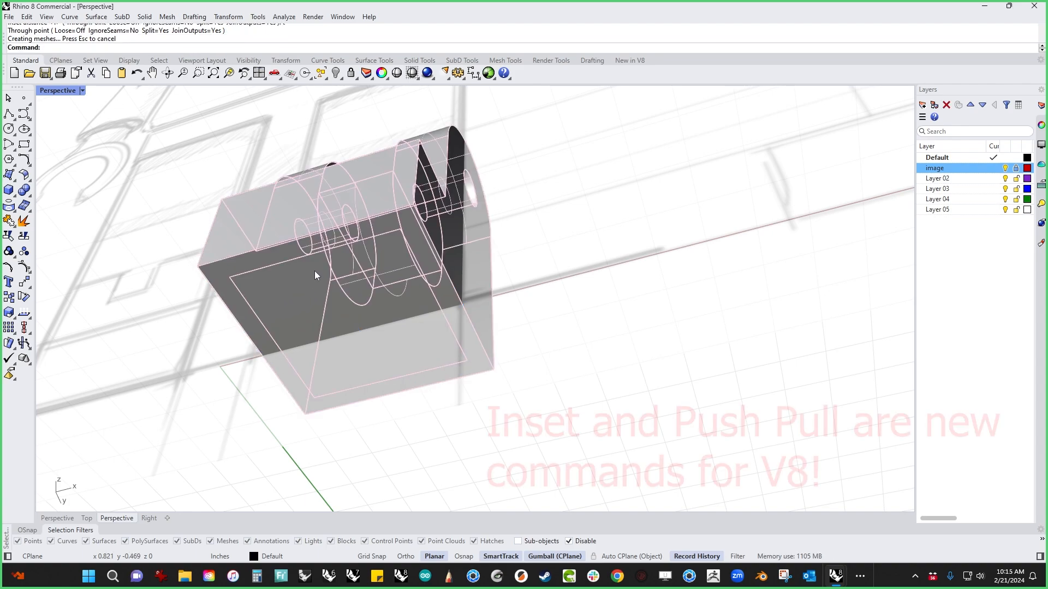
PushPull the inset underside face about 0.298 in into the foot and show the hidden objects again.
type("pp")
key("Return")
left_click(332, 289)
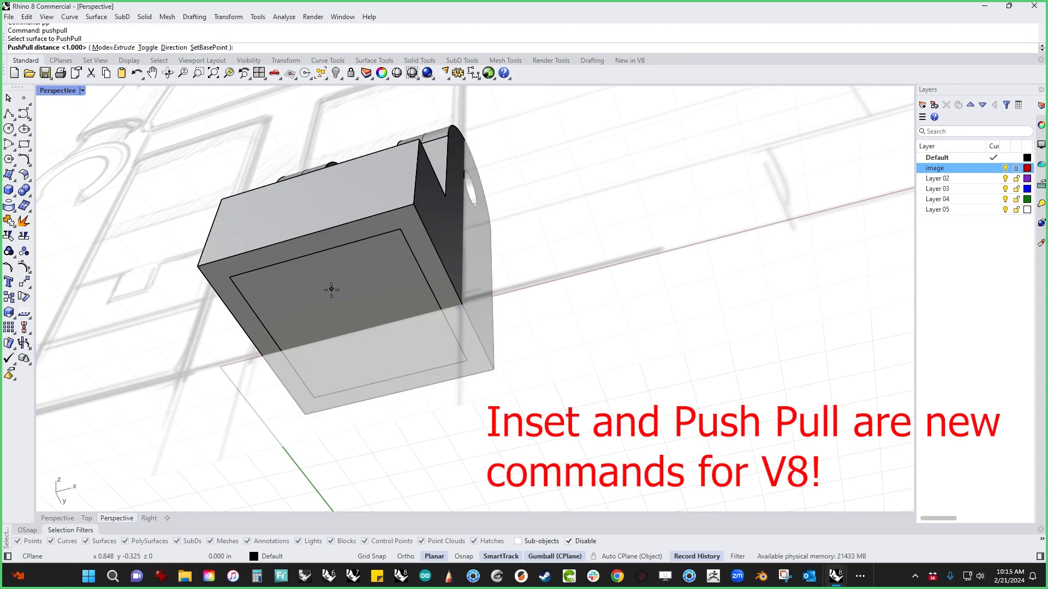
left_click(353, 262)
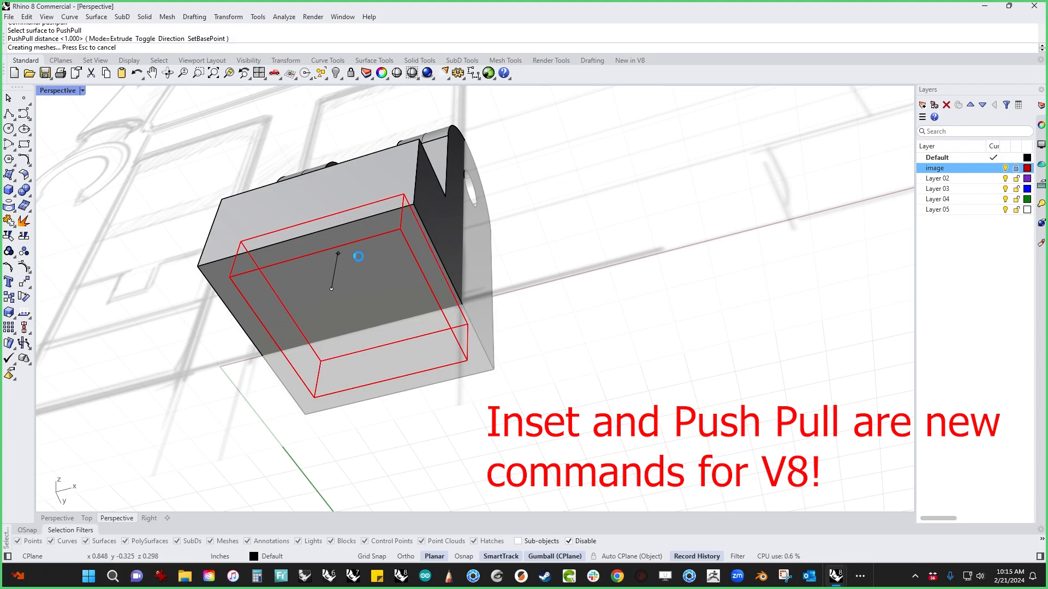
scroll(622, 331, "down", 3)
mouse_move(611, 335)
right_mouse_down()
mouse_move(548, 346)
mouse_move(543, 318)
mouse_move(566, 375)
mouse_move(547, 428)
right_mouse_up()
type("show")
key("Return")
Delete the figure's solid lower leg nearer the trophy.
scroll(548, 427, "up", 3)
left_click(385, 351)
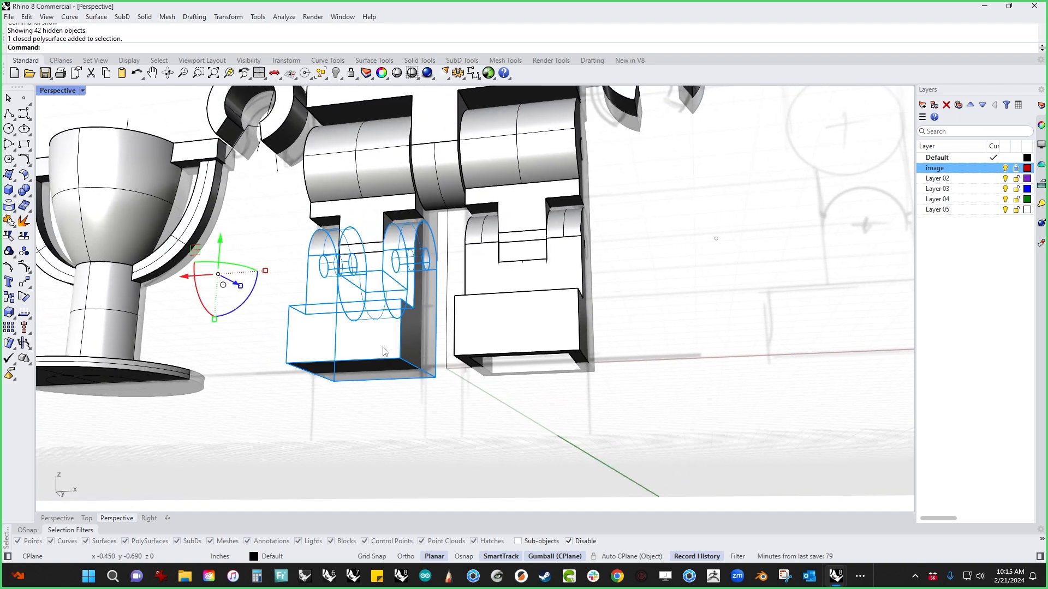
key("Delete")
Try to mirror the hollowed lower leg in the Front view with a plane starting at the hip's midpoint.
left_click(528, 334)
type("M")
key("Return")
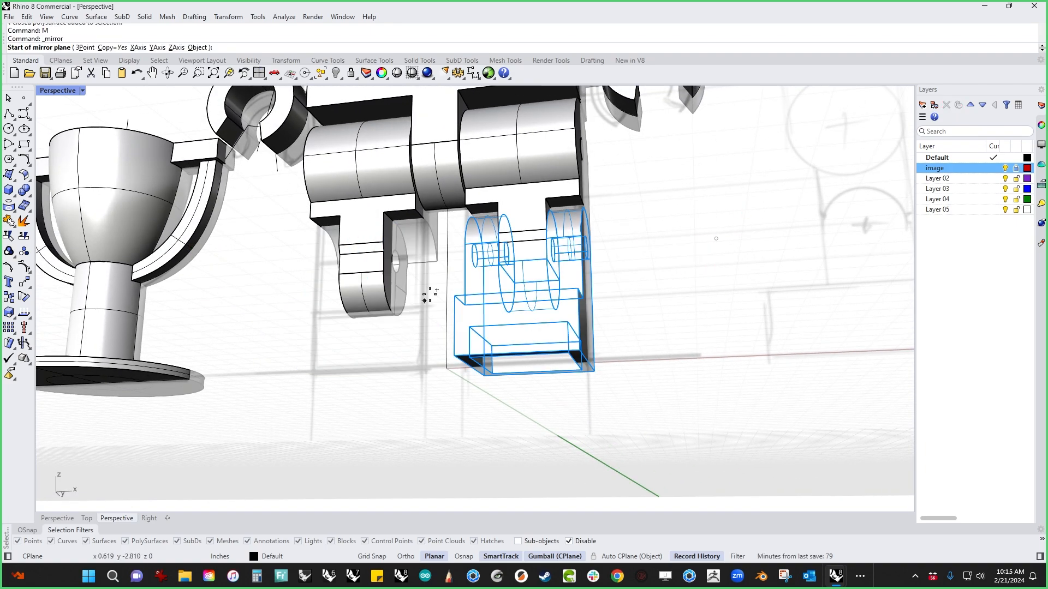
left_click(437, 142)
key("ctrl+F2")
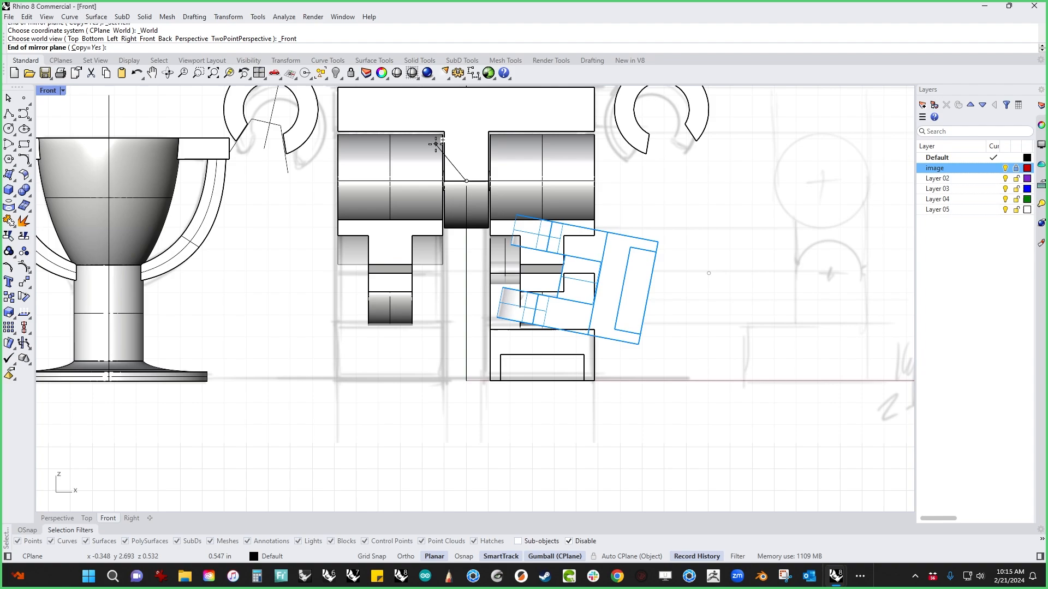
left_click(430, 203, "shift")
key("ctrl+z")
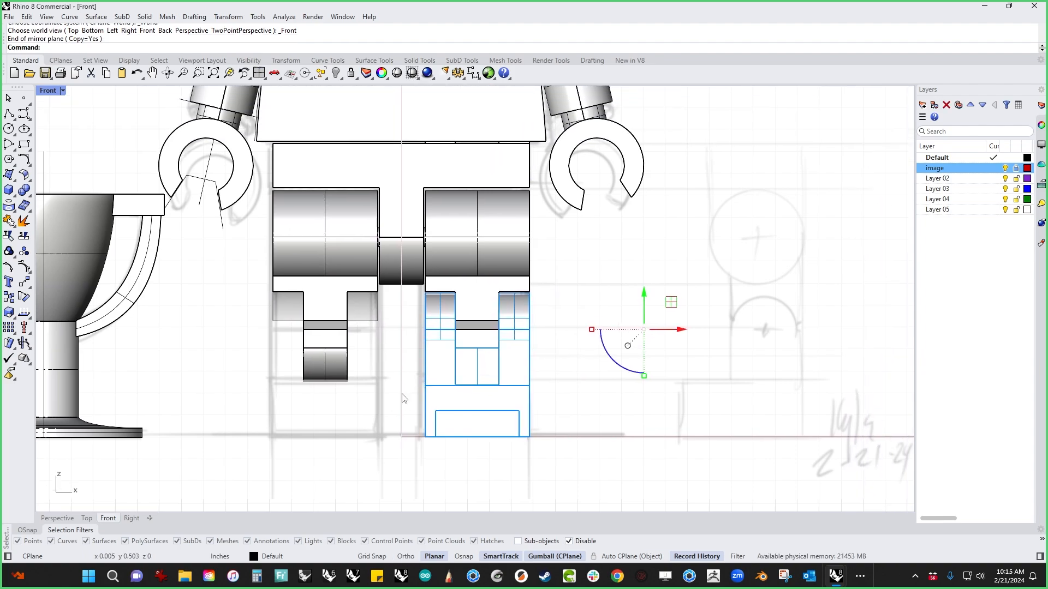
Mirror the hollowed lower leg across the figure's vertical centre line to replace the deleted leg.
type("m")
key("Return")
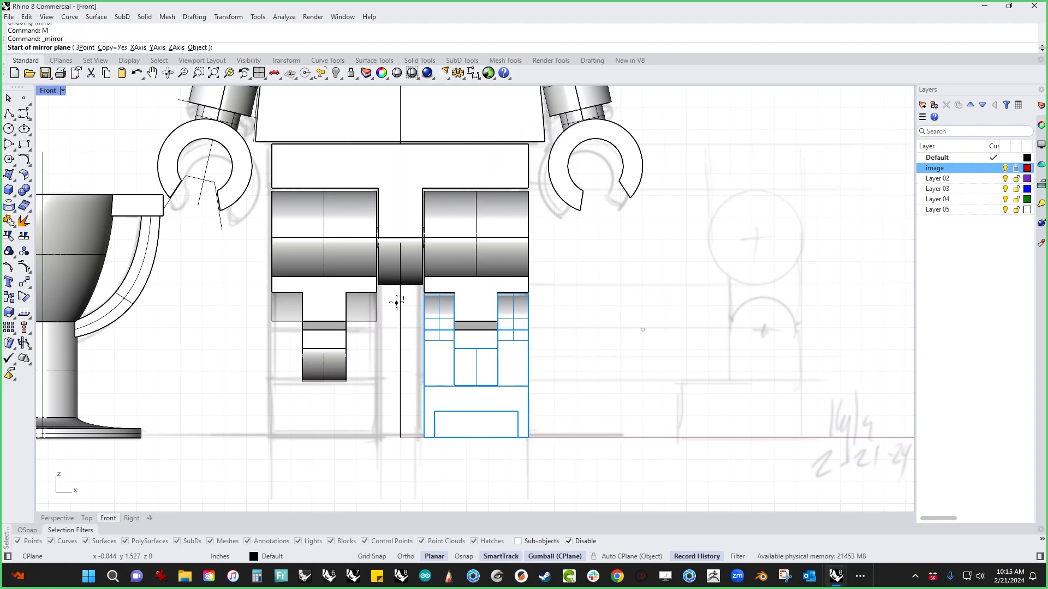
left_click(401, 345)
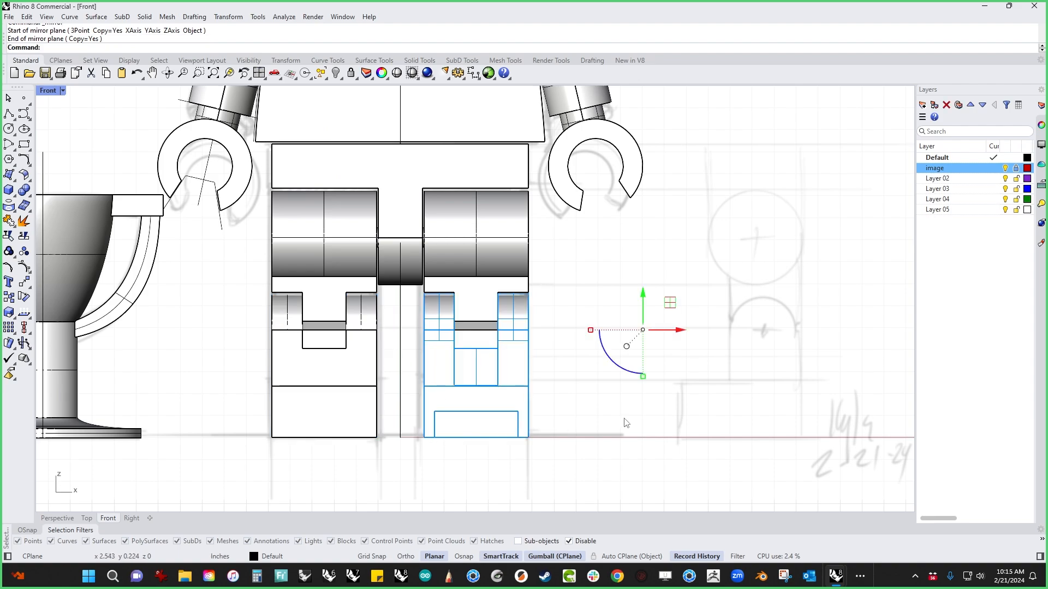
key("Escape")
Back in the Perspective view, inset the original foot's front face through a point close to its upper edge.
right_click_drag(627, 425, 583, 443)
key("ctrl+F4")
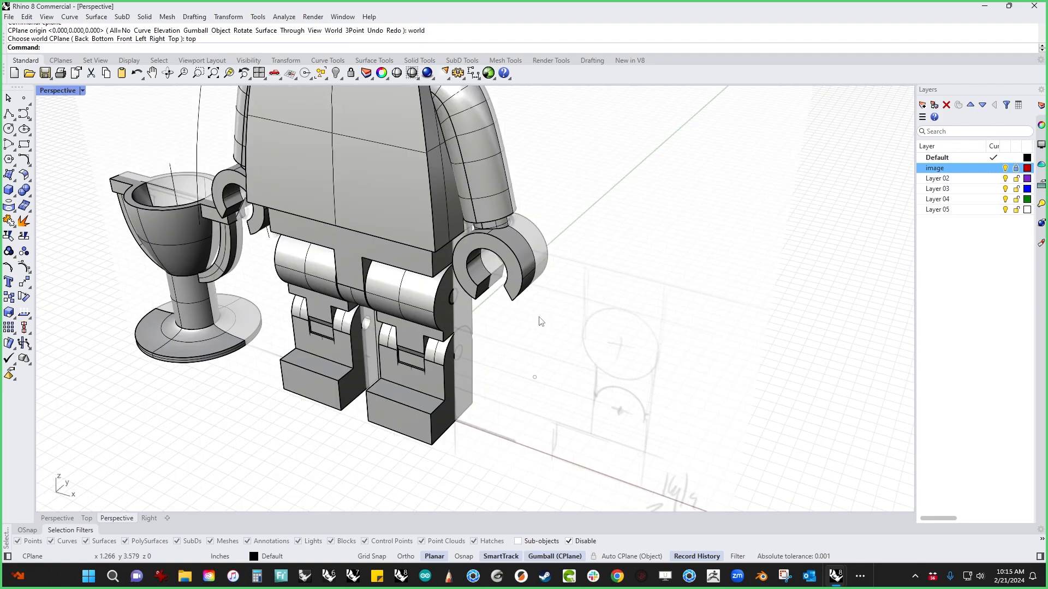
right_click_drag(541, 321, 368, 408)
scroll(368, 412, "up", 8)
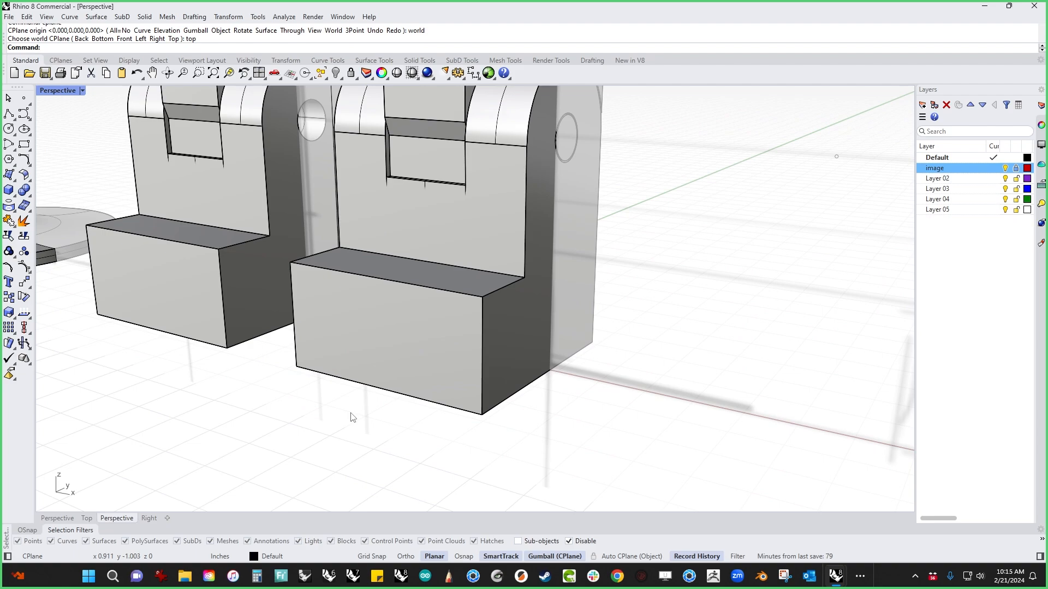
key("Return")
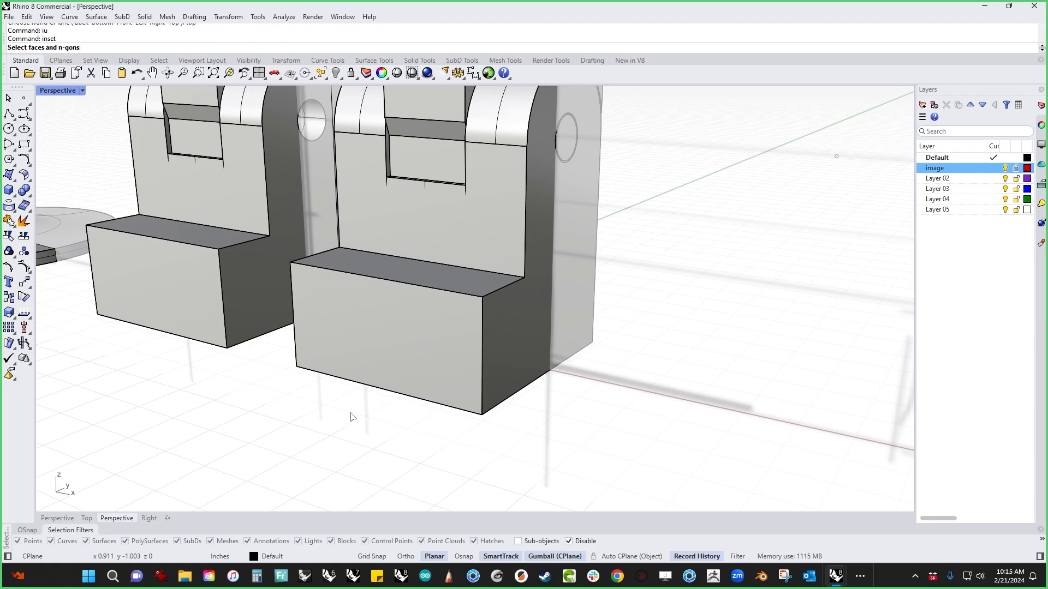
left_click(375, 329)
key("Return")
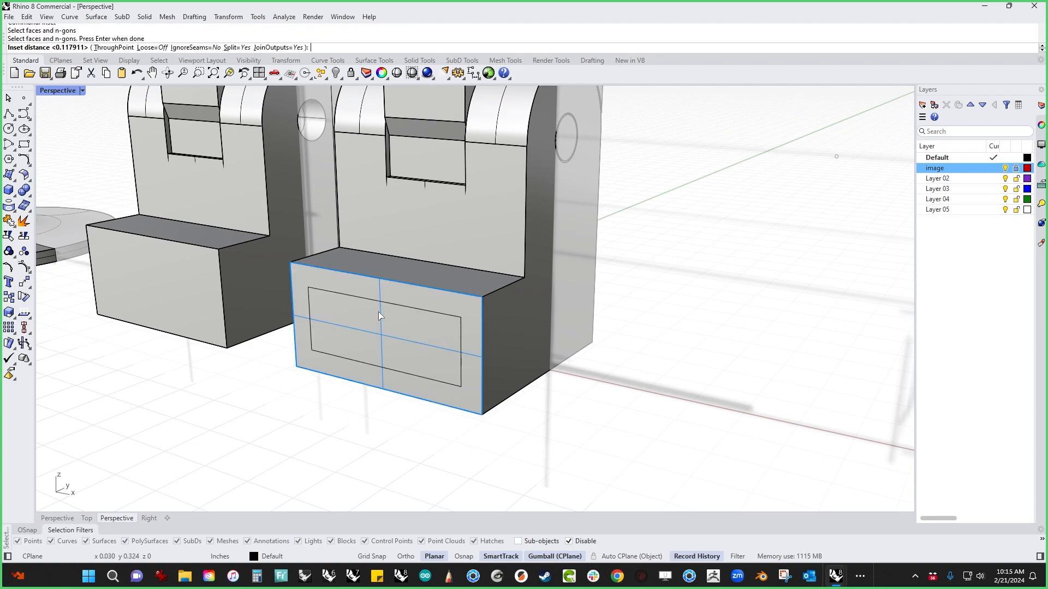
type("t")
key("Return")
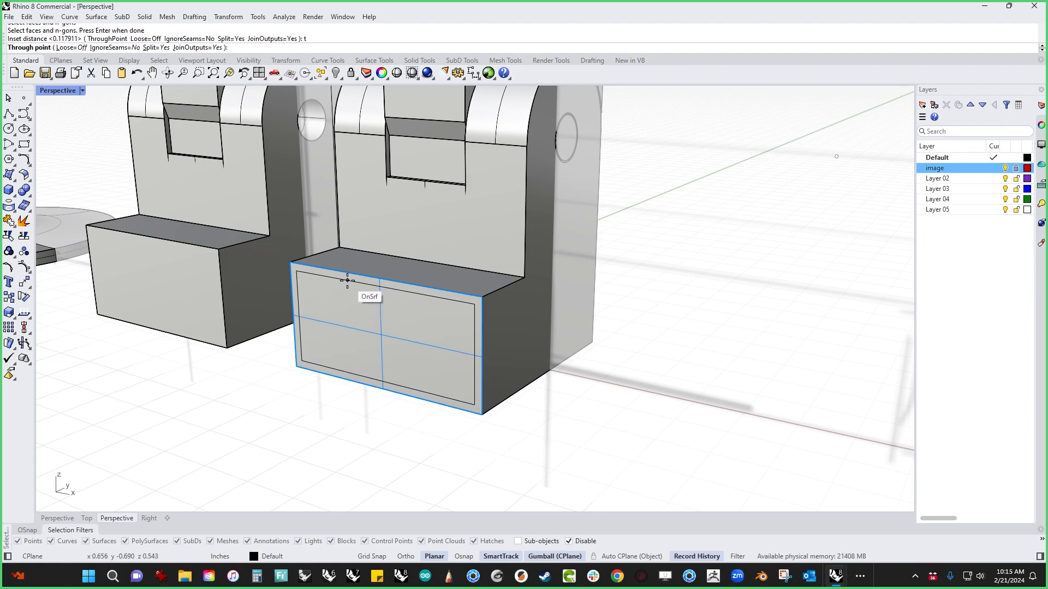
left_click(347, 281)
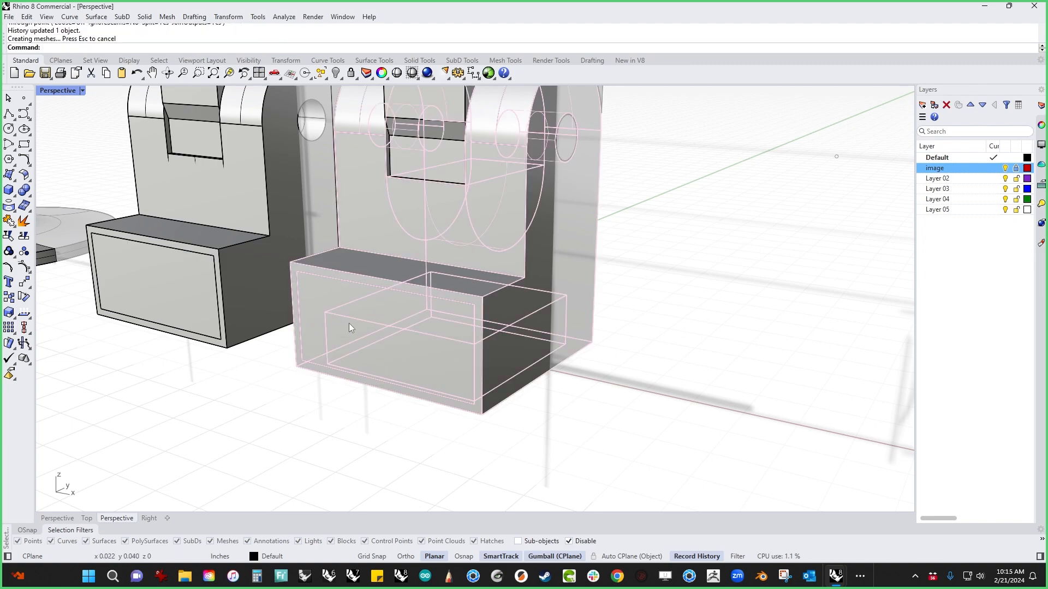
PushPull the inset front faces of both feet outward by about 0.04 in each.
type("pp")
key("Return")
left_click(355, 322)
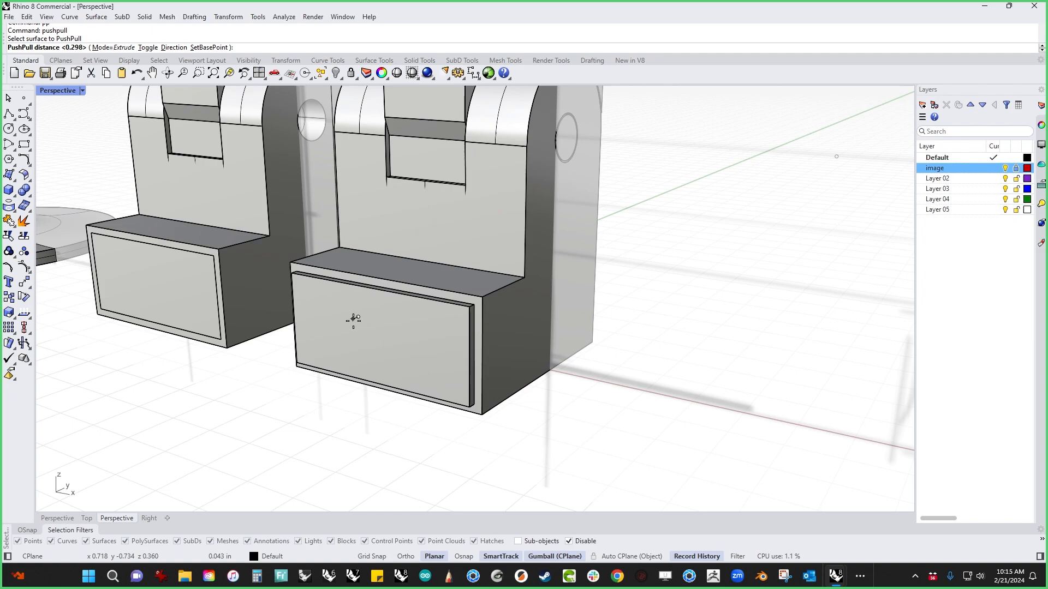
key("Return")
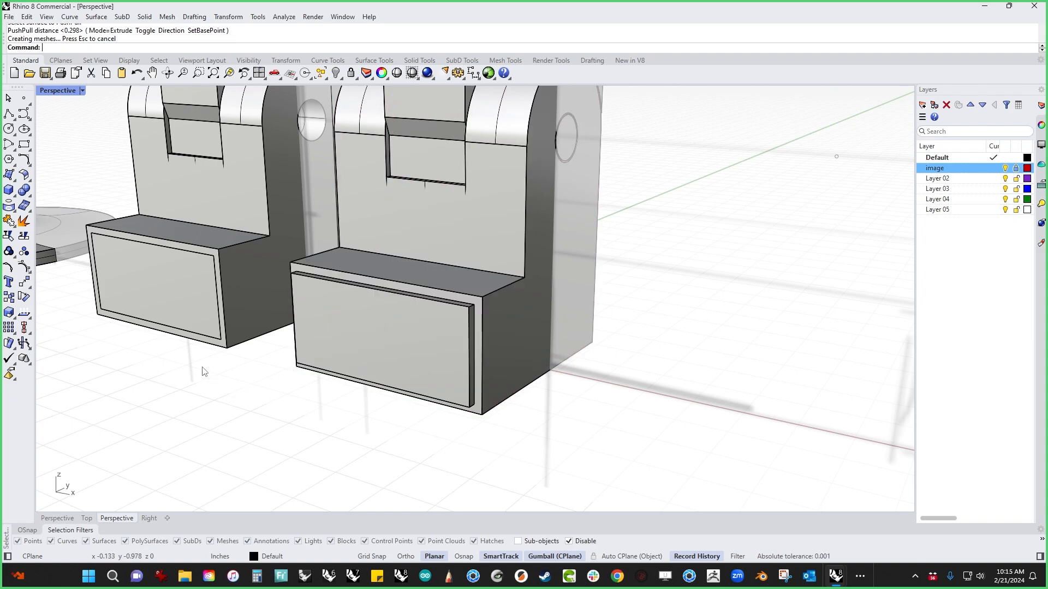
key("Return")
left_click(180, 302)
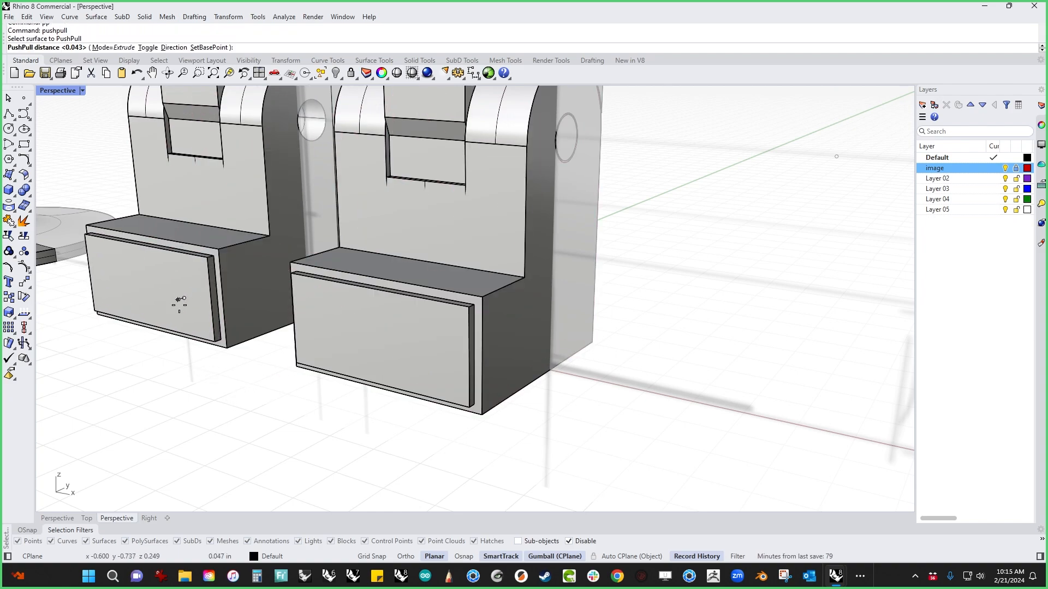
key("Return")
scroll(246, 389, "down", 2)
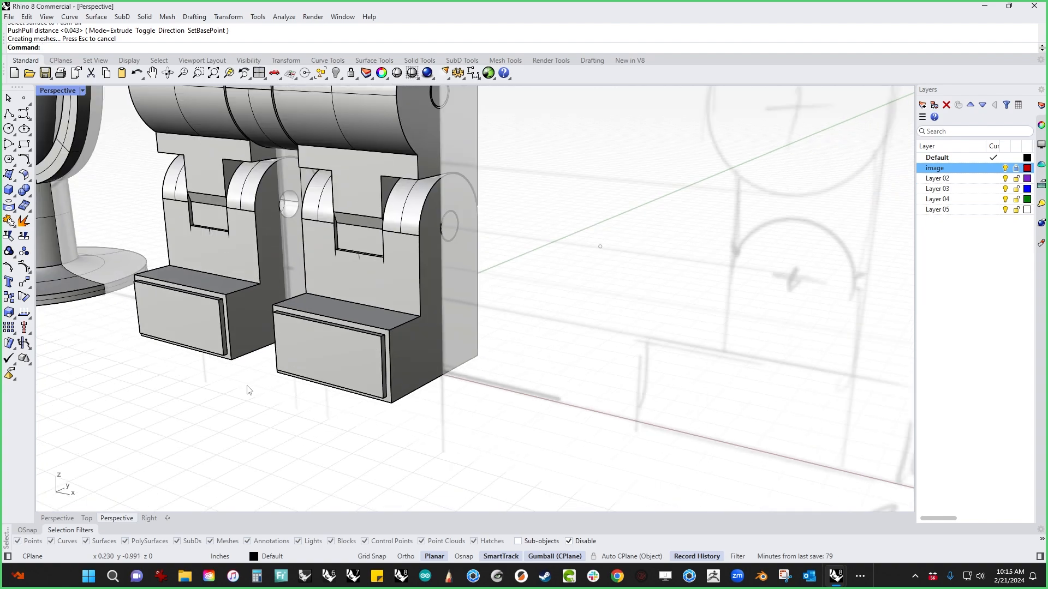
Inset the front face of the hand on the side opposite the trophy by about 0.044 in.
scroll(225, 393, "down", 4)
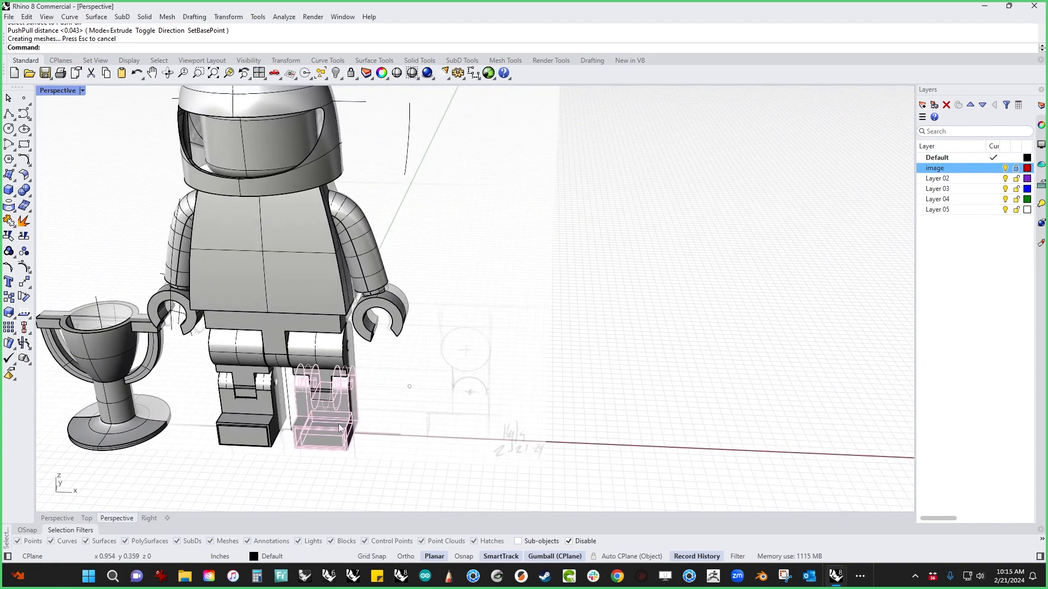
scroll(389, 331, "up", 6)
right_click_drag(389, 382, 390, 404, "shift")
type("inset")
key("Return")
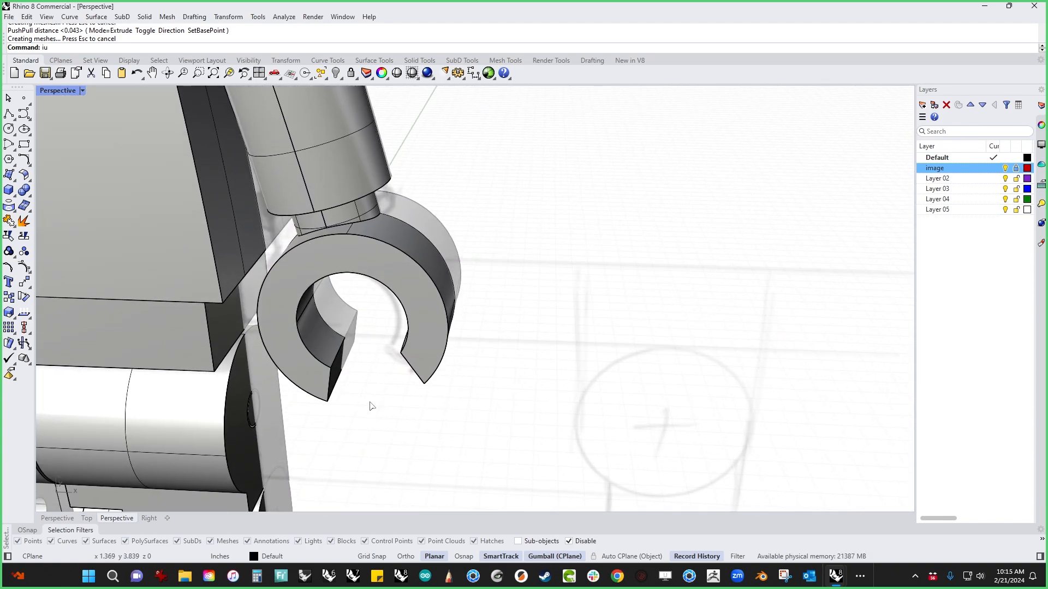
left_click(321, 378)
key("Return")
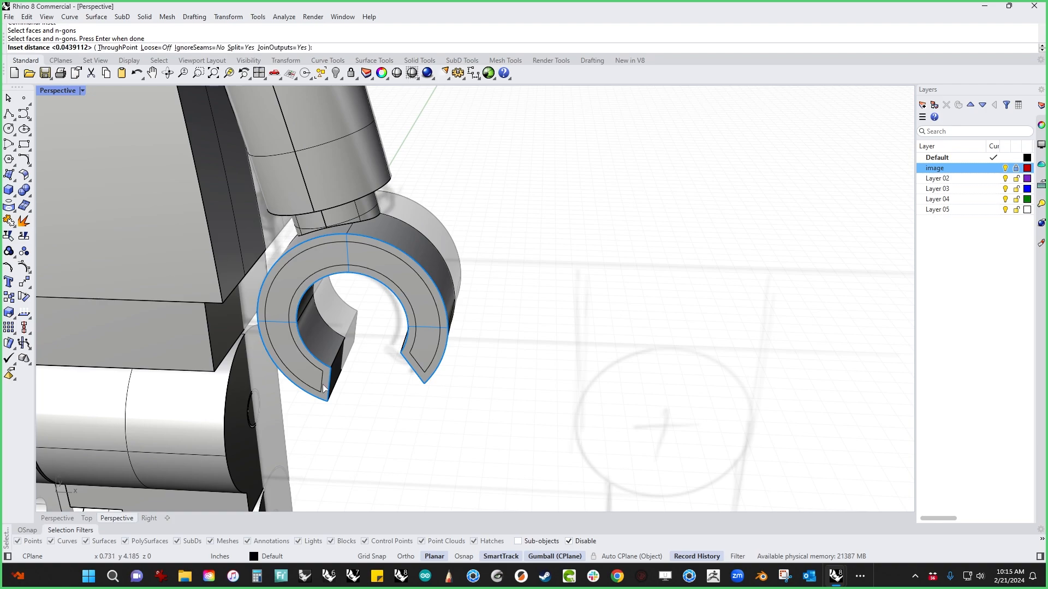
key("Return")
right_click_drag(409, 403, 366, 407)
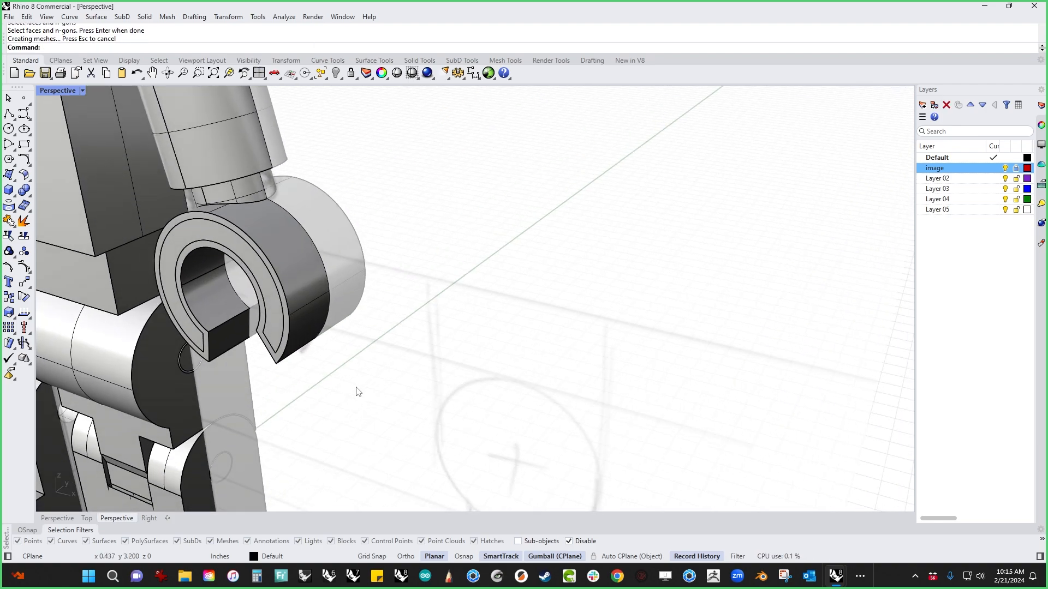
PushPull the inset C-shaped face on that hand's front by 0.03 in.
right_click_drag(345, 355, 340, 375)
key("F5")
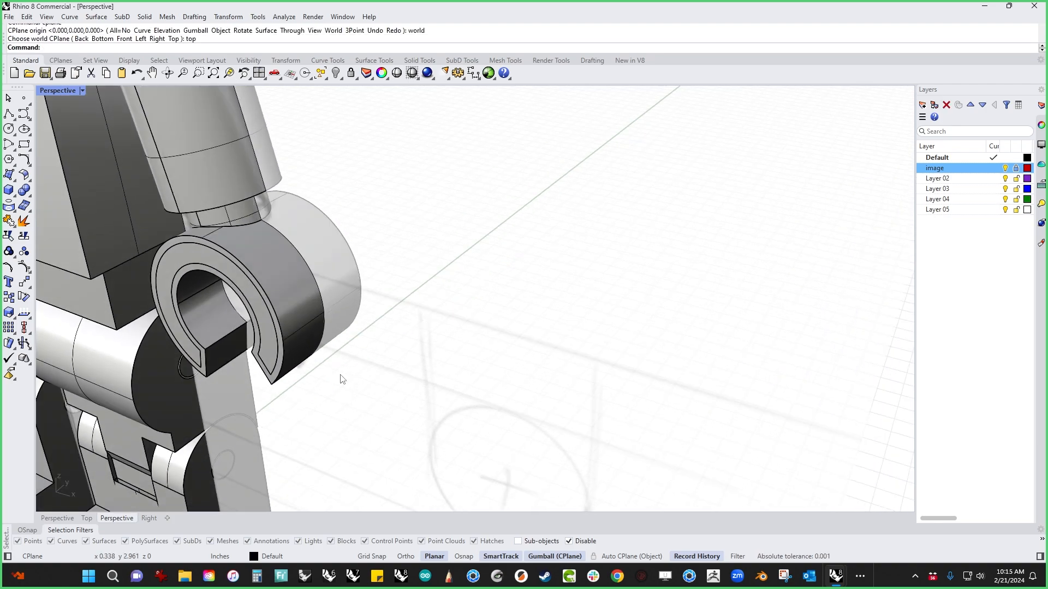
type("pp")
key("Return")
left_click(268, 356)
key("Return")
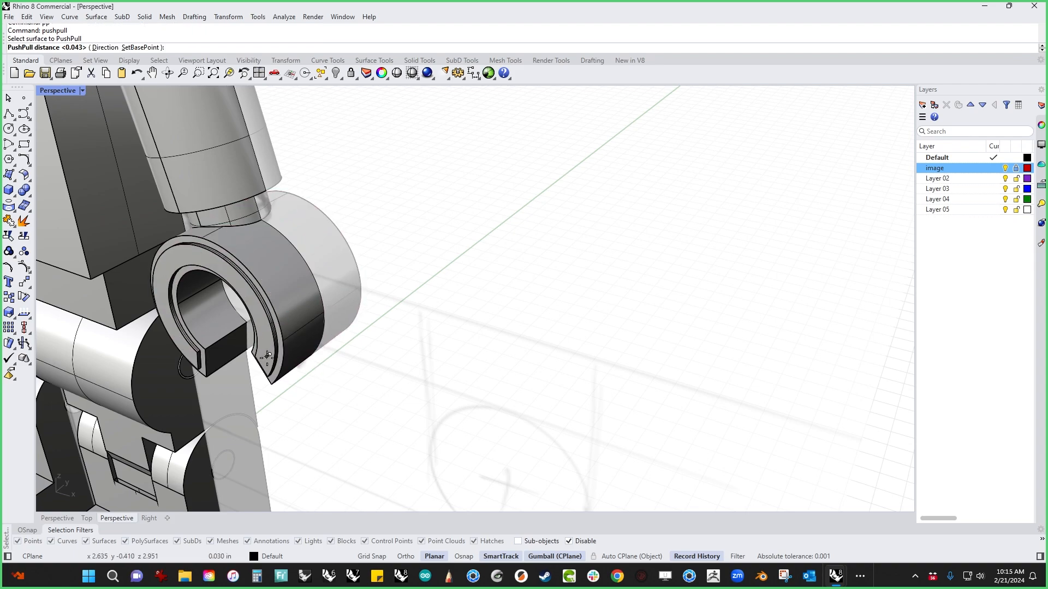
key("Return")
Delete the plain hand on the trophy side of the figure.
scroll(316, 379, "down", 5)
scroll(312, 350, "up", 1)
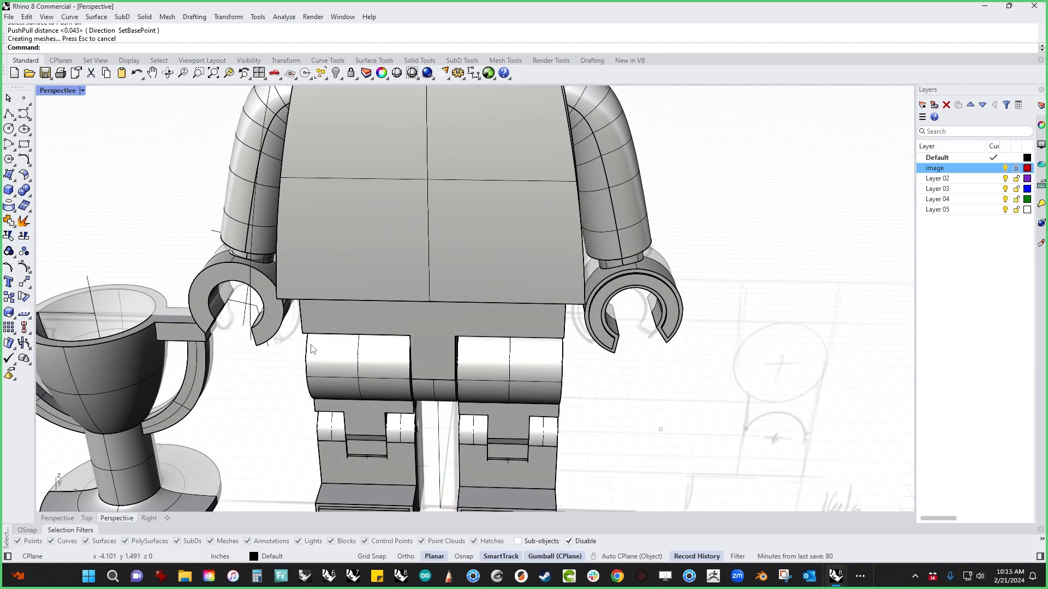
right_click_drag(266, 375, 278, 367)
left_click(288, 347)
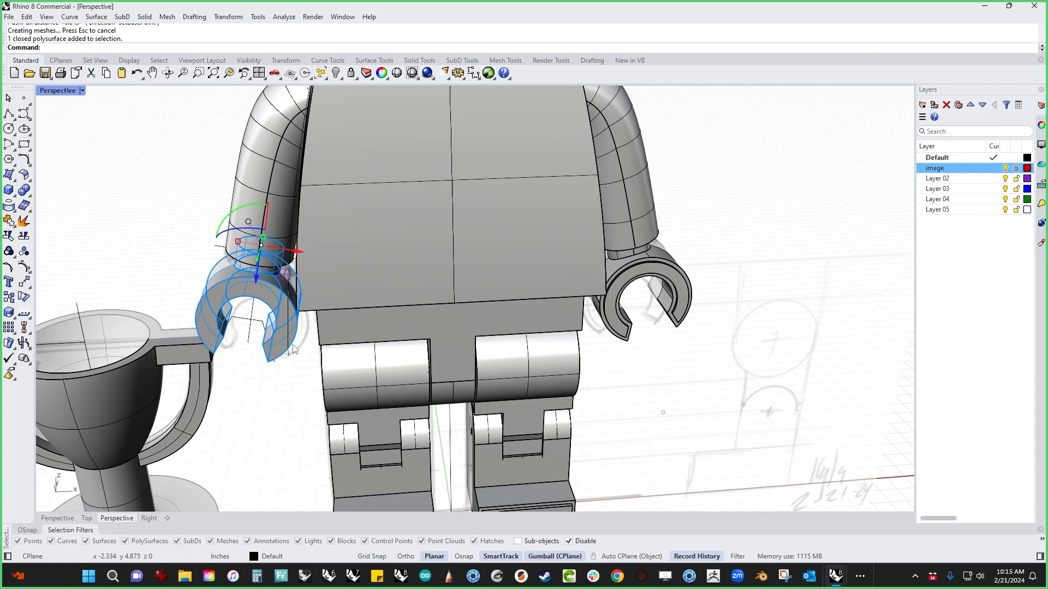
key("Delete")
Mirror the detailed hand across the figure's vertical centre line from the hip's midpoint in the Front view and return to Perspective.
left_click(633, 335)
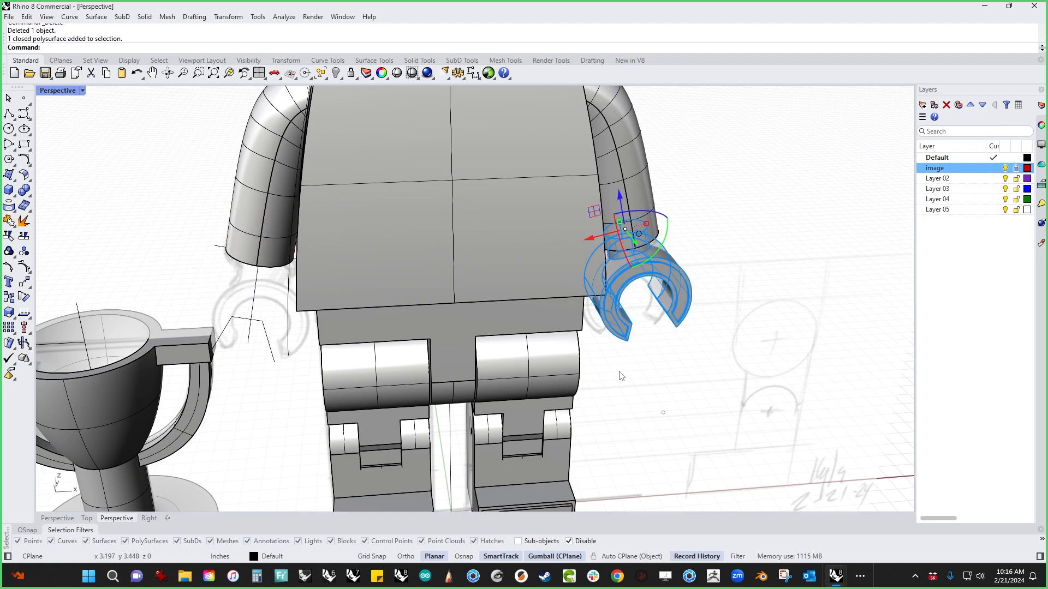
type("M")
key("Return")
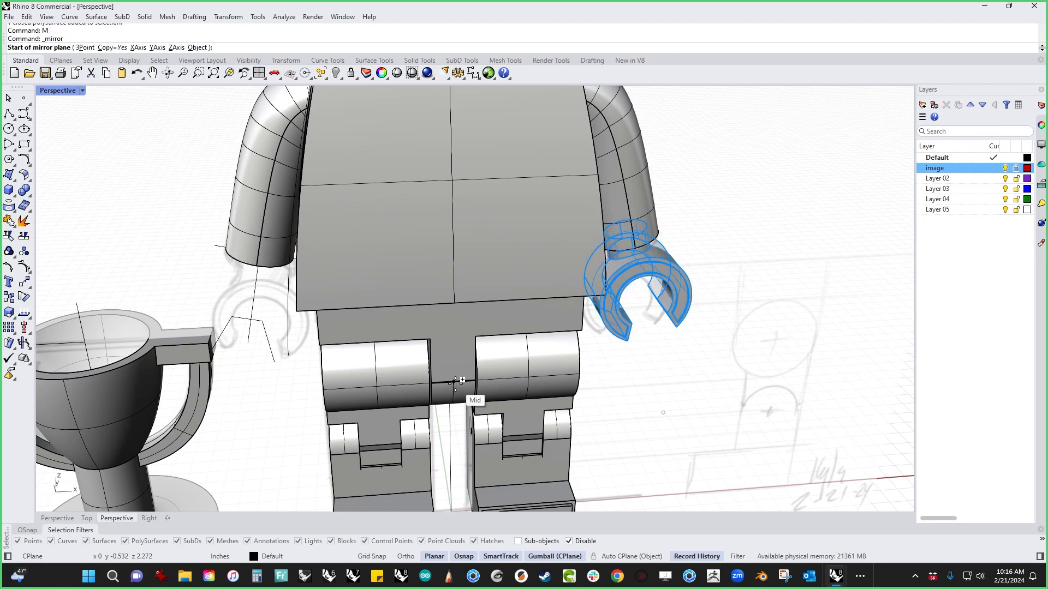
left_click(455, 382, "alt")
type("f")
key("Return")
key("shift")
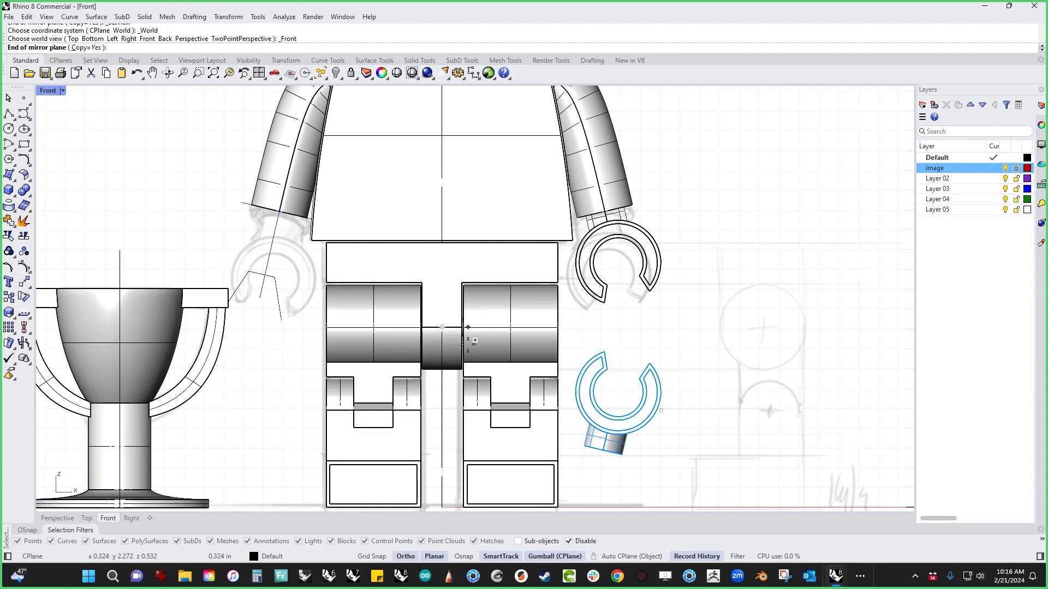
left_click(437, 288)
right_click_drag(682, 394, 616, 429)
type("p")
key("Return")
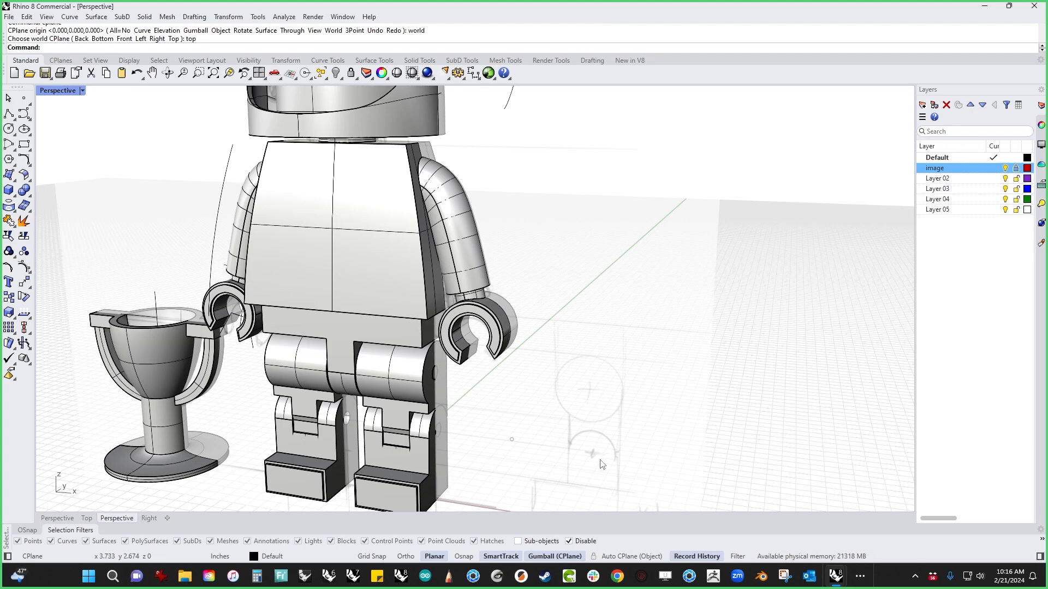
Inset the front face of the trophy's upper handle block nearest the figure through a point just above its lower edge.
right_click_drag(514, 440, 621, 407)
right_click_drag(218, 443, 423, 403)
scroll(418, 307, "up", 5)
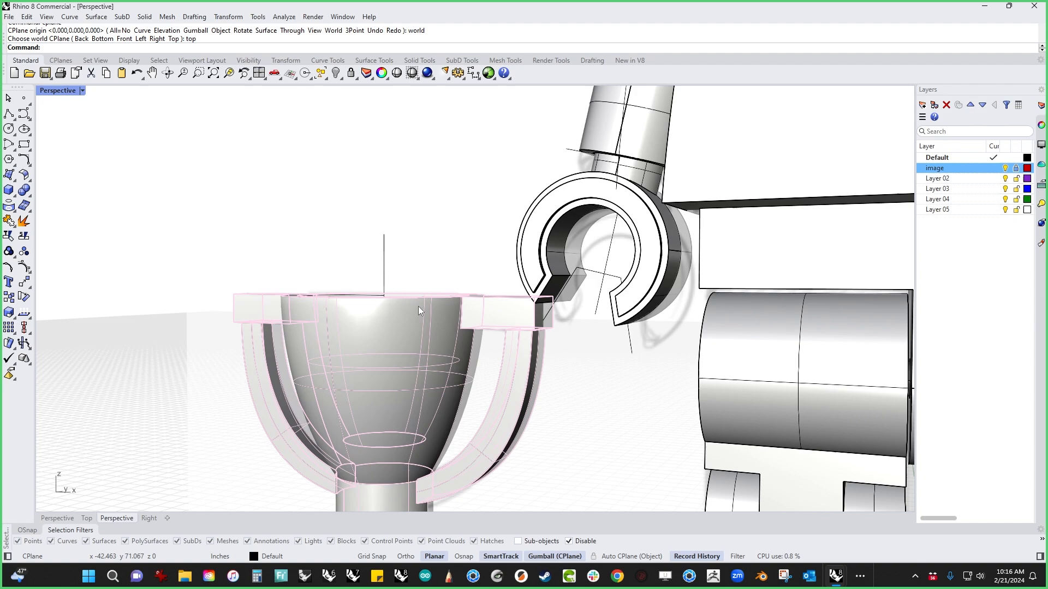
right_click_drag(419, 308, 487, 388)
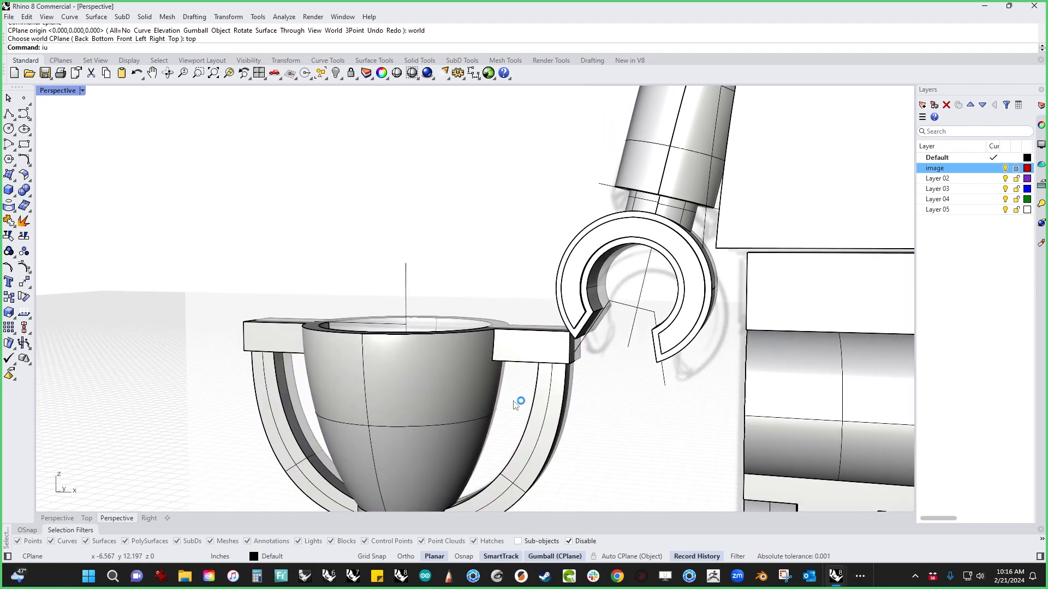
scroll(526, 382, "up", 5)
left_click(542, 315)
type("iu")
key("Return")
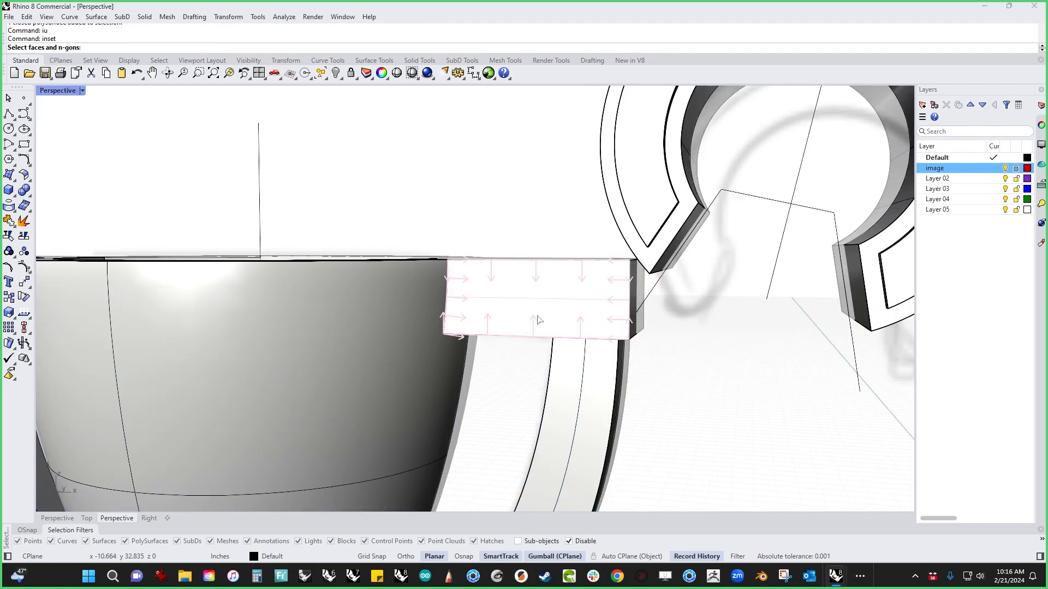
left_click(542, 316)
key("Return")
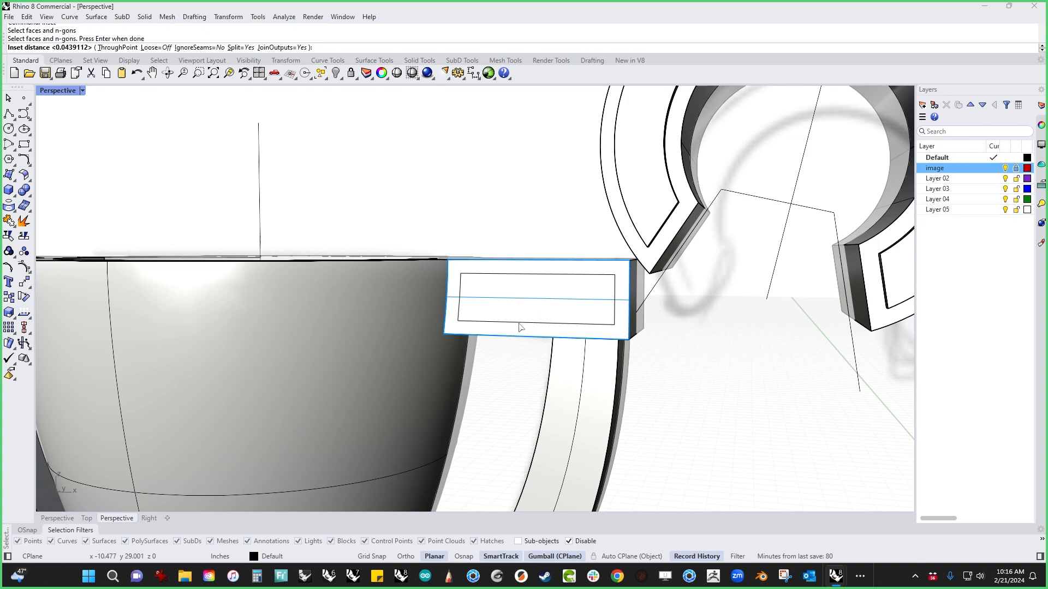
key("Return")
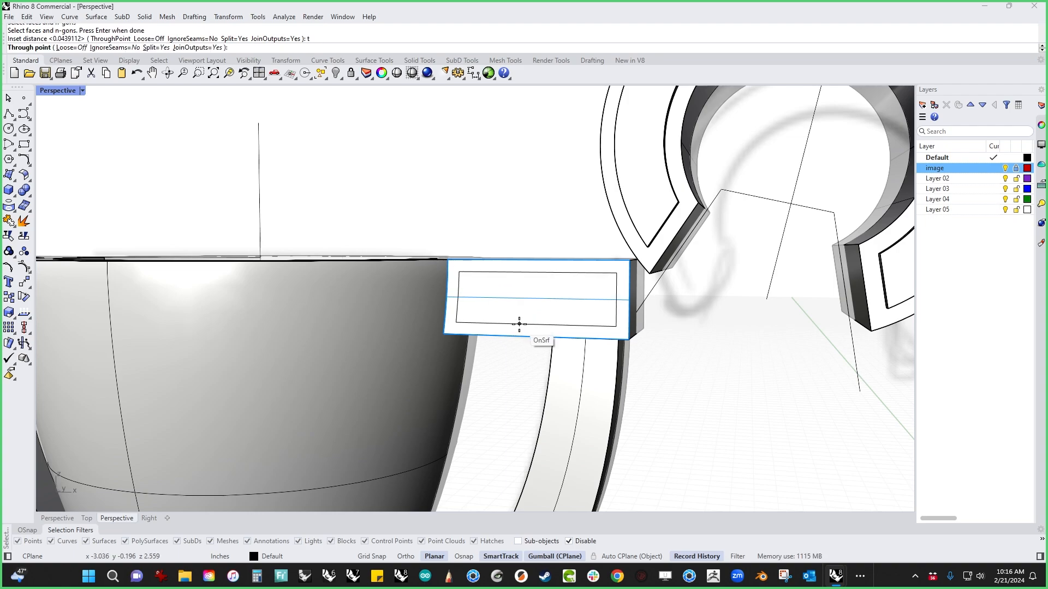
left_click(517, 326)
Inset the front face of the trophy's opposite upper handle block by about 0.039 in.
scroll(508, 348, "down", 5)
scroll(270, 361, "up", 1)
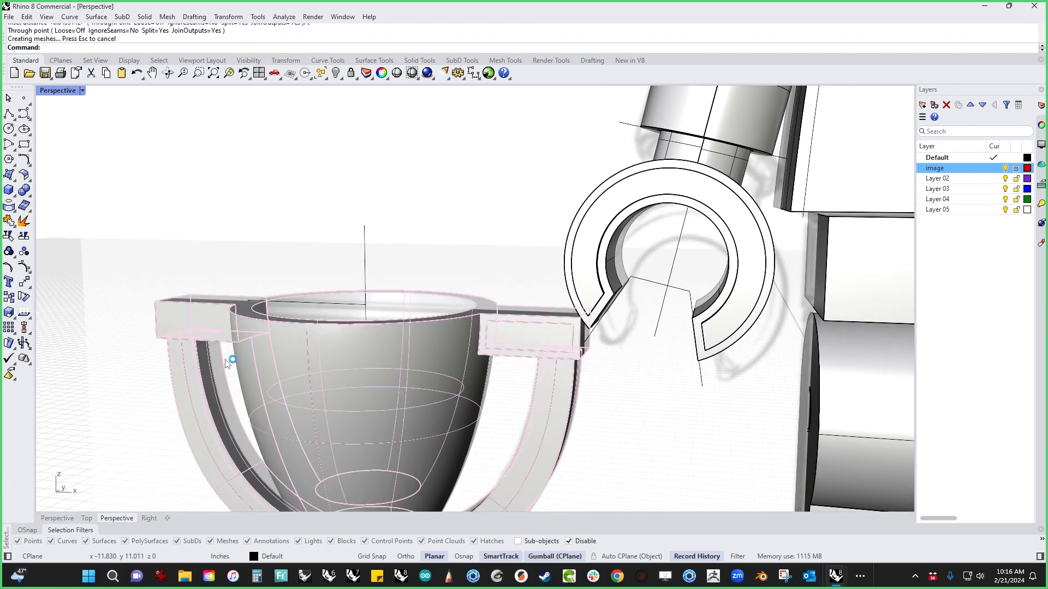
key("Return")
left_click(198, 334)
key("Return")
key("Return")
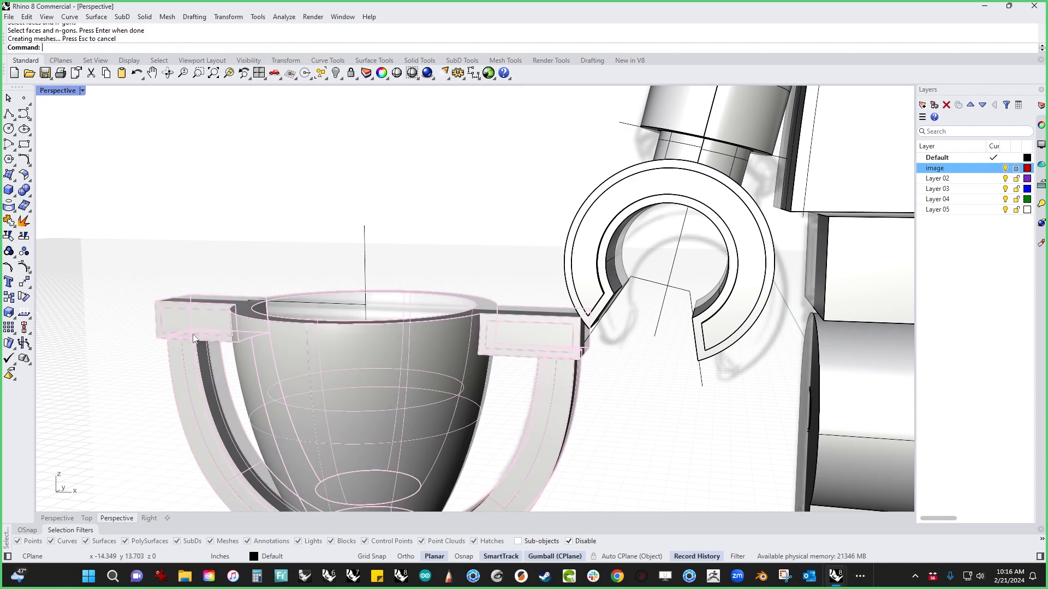
PushPull the inset front faces of both upper handle blocks inward by 0.056 in.
type("pp")
key("Return")
left_click(510, 339)
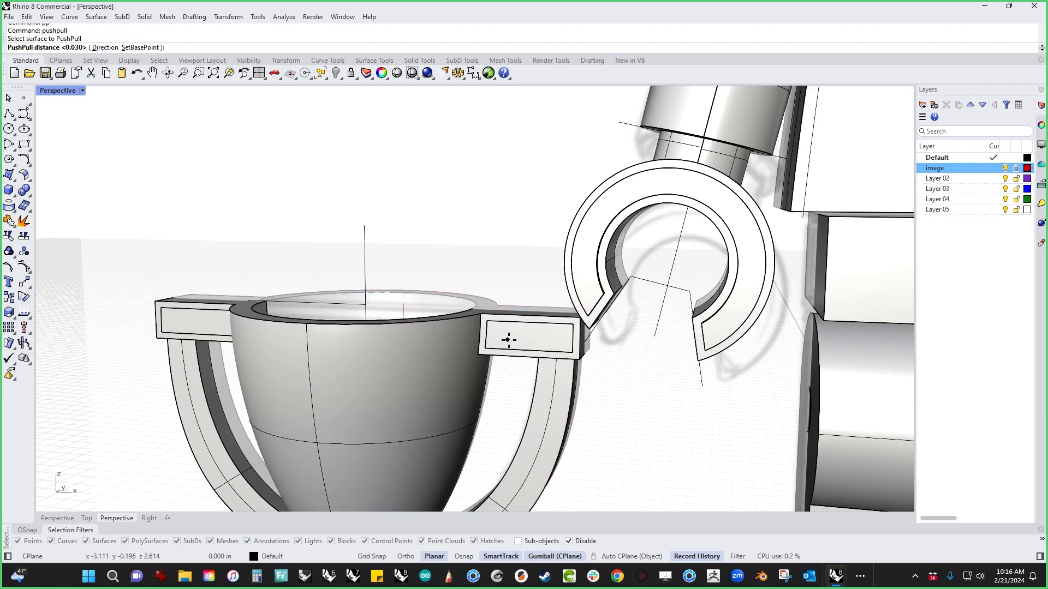
left_click(509, 338)
key("Return")
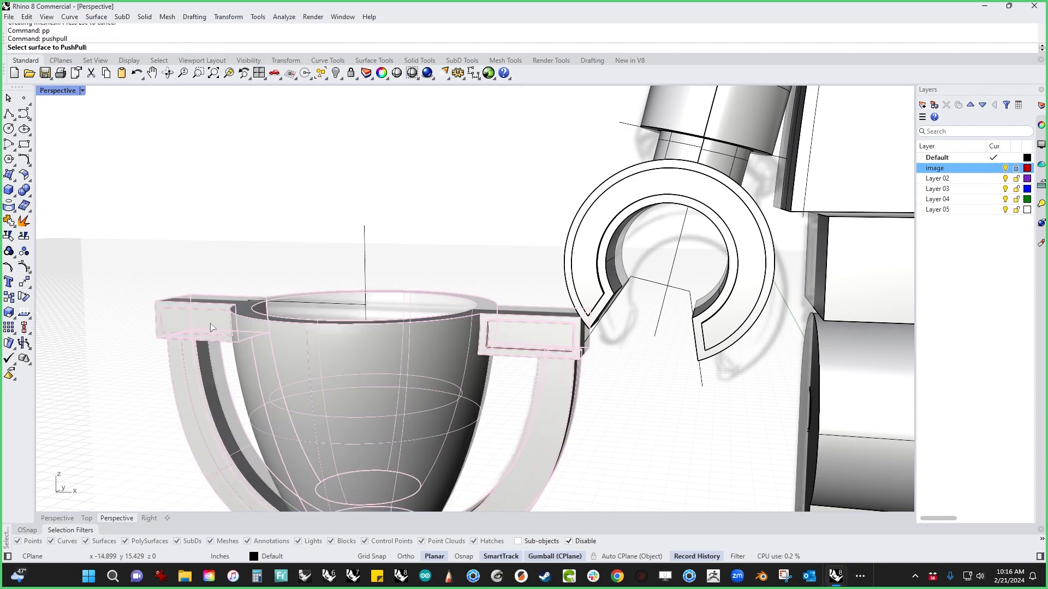
left_click(203, 324)
key("Return")
Inset the front face of the curved trophy handle nearest the figure through a point close to its inner edge.
right_click_drag(125, 429, 127, 365, "shift")
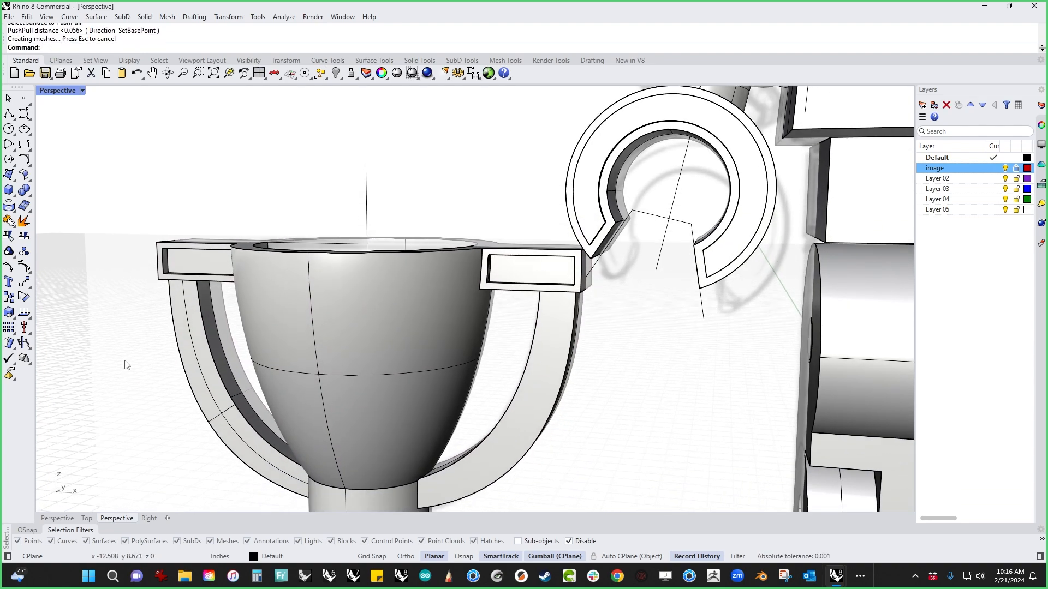
left_click(201, 420)
type("in")
key("Return")
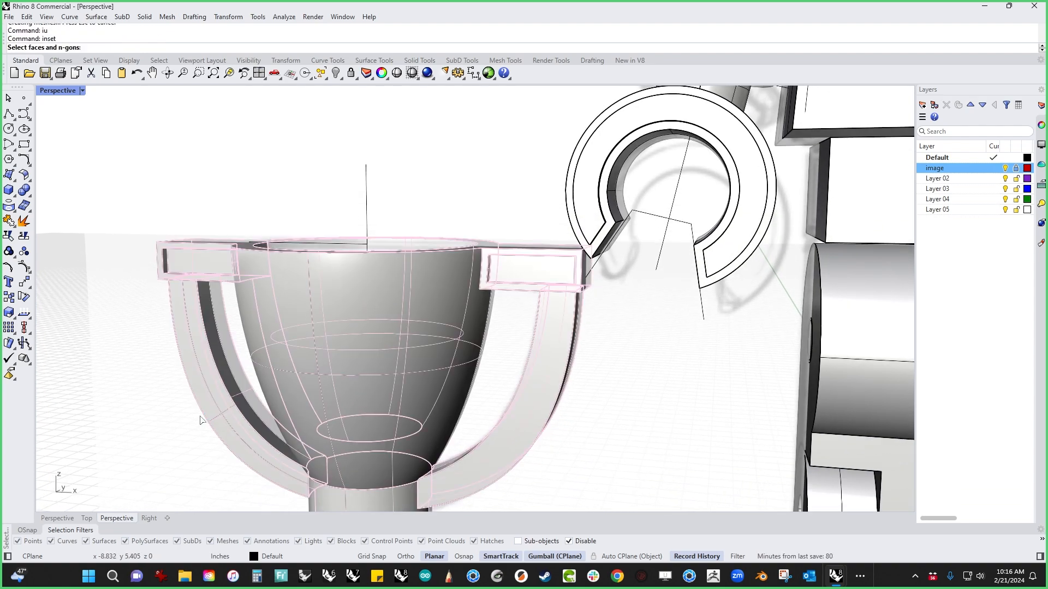
left_click(522, 460)
left_click(514, 450)
right_click_drag(513, 450, 476, 450)
left_click(465, 451)
key("Return")
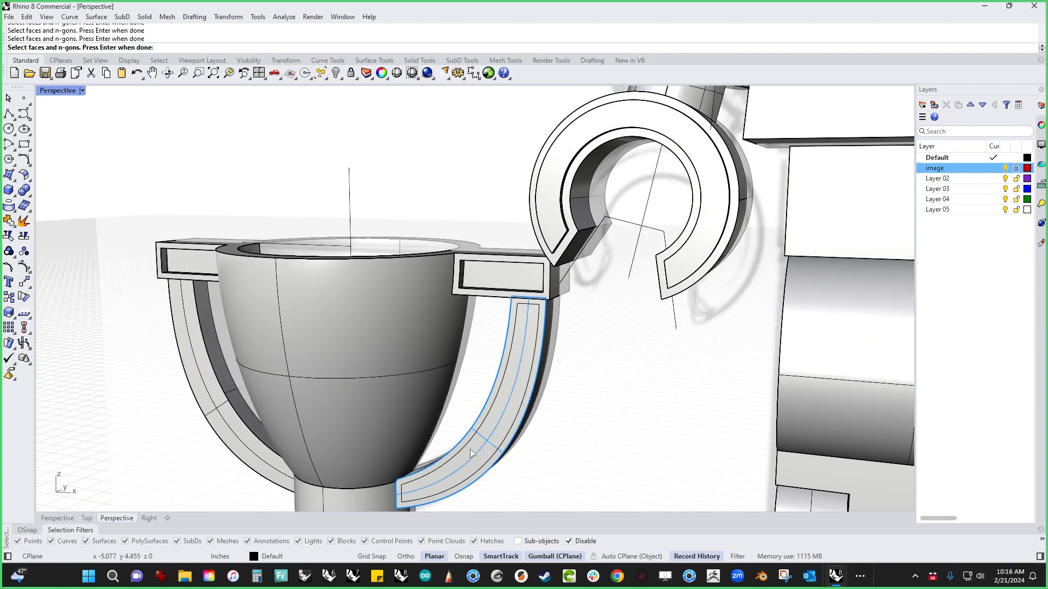
type("t")
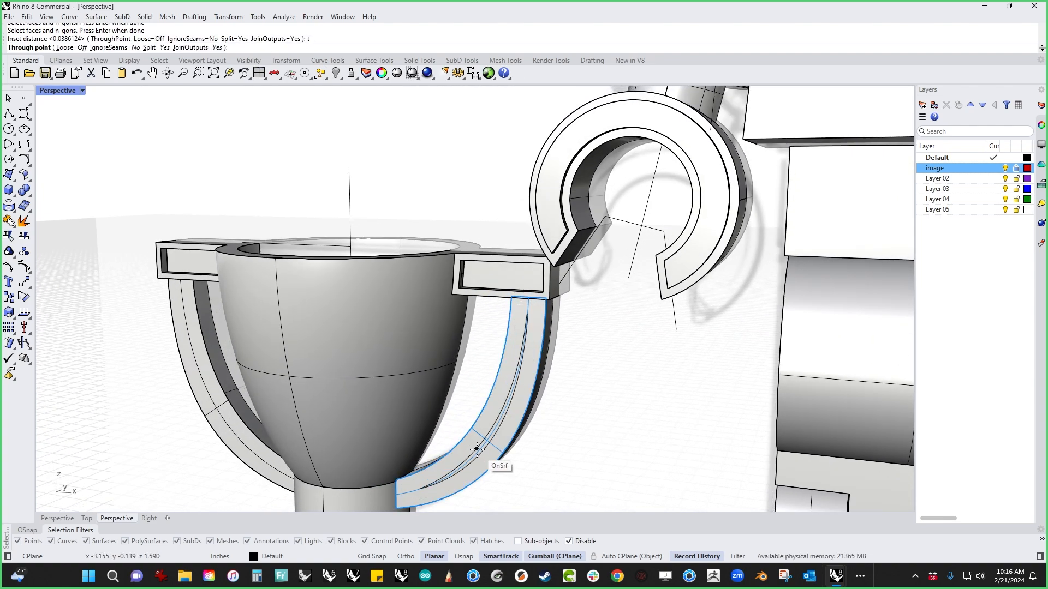
key("Return")
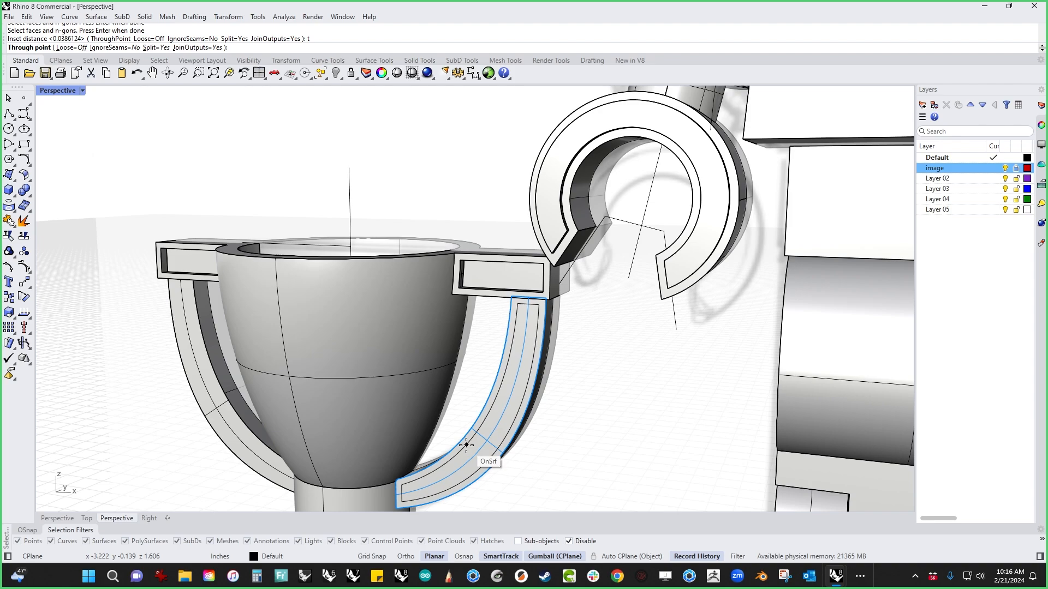
left_click(466, 446)
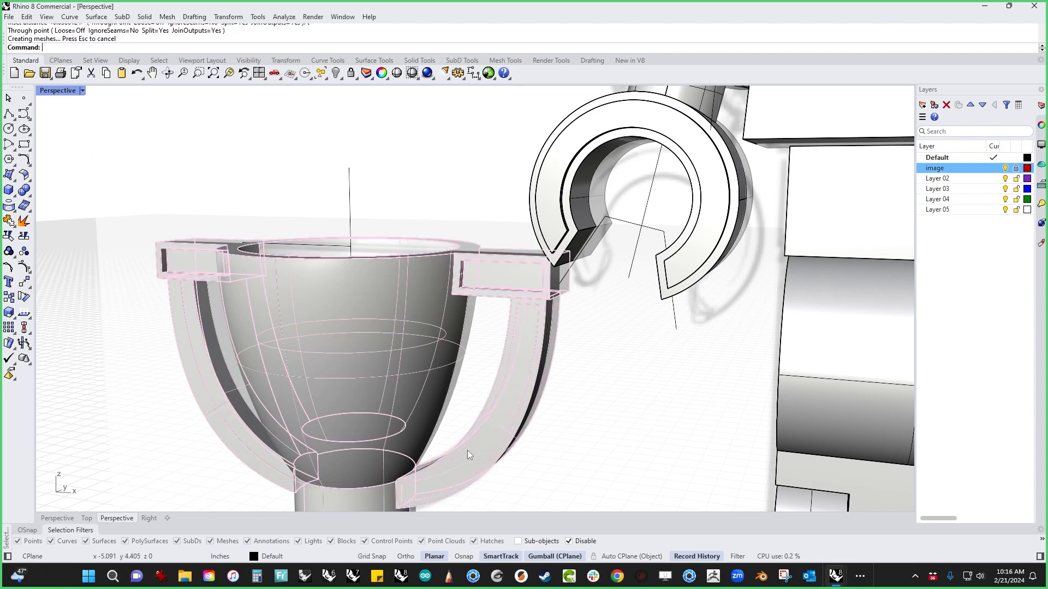
PushPull the inset face of the curved handle nearest the figure inward by 0.056 in.
left_click(560, 461)
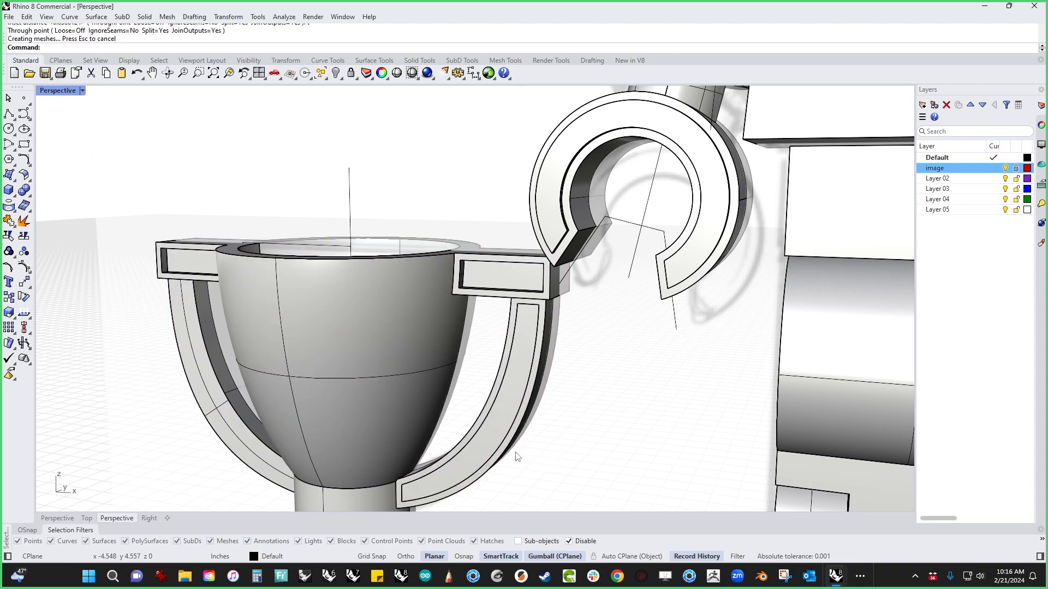
type("pp")
key("Return")
left_click(480, 444)
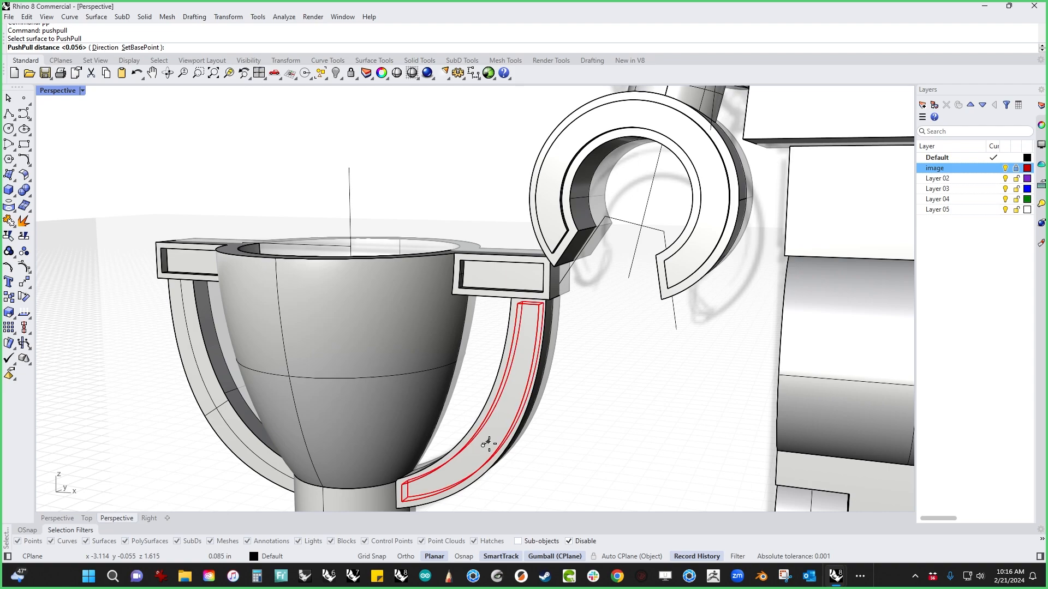
key("Return")
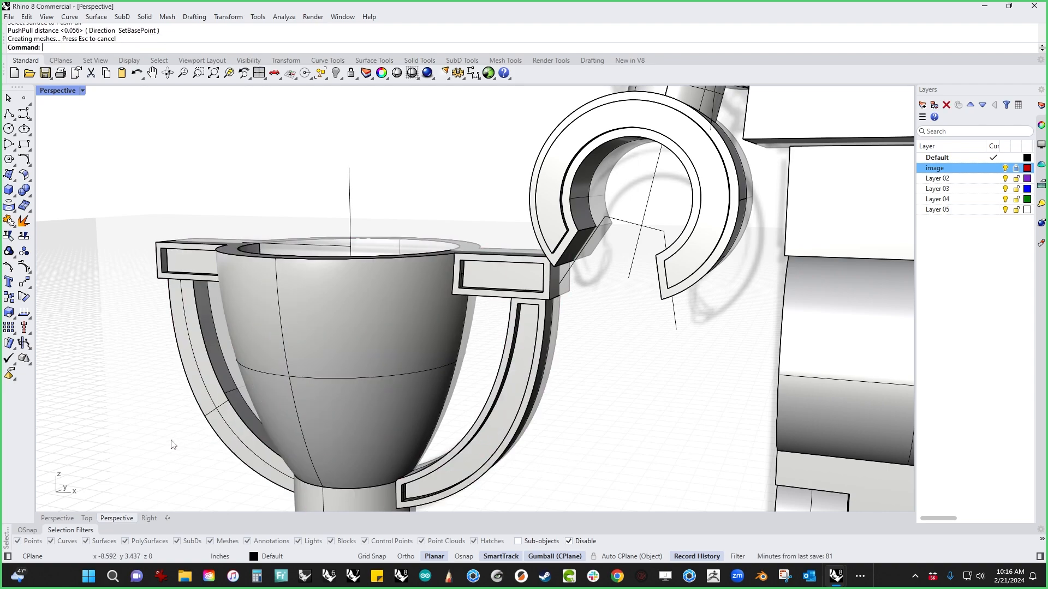
Inset the front face of the other curved trophy handle by the same distance as the first one.
key("Return")
left_click(213, 419)
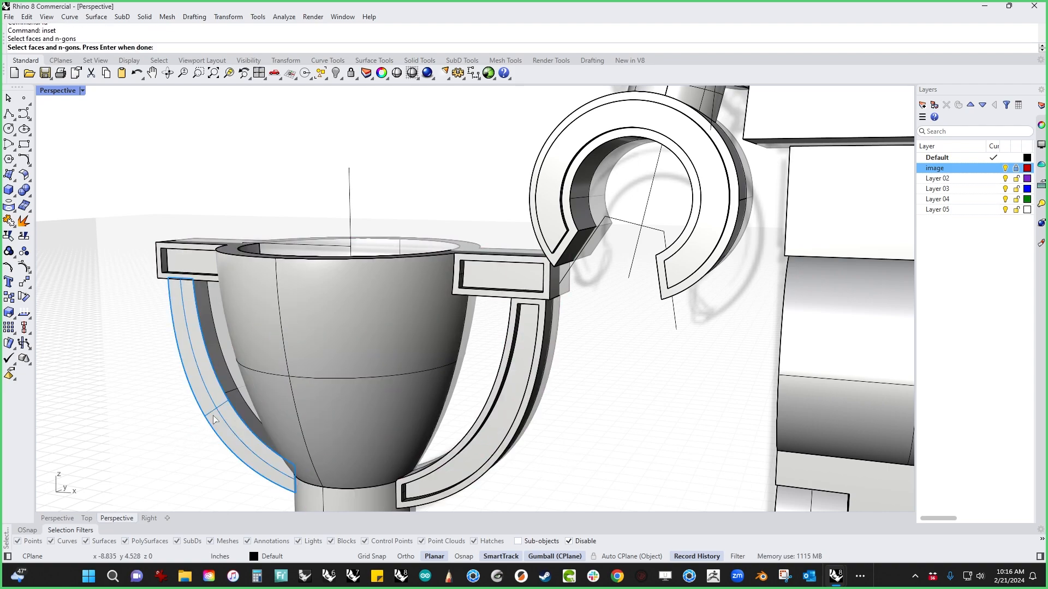
key("Return")
key("Return")
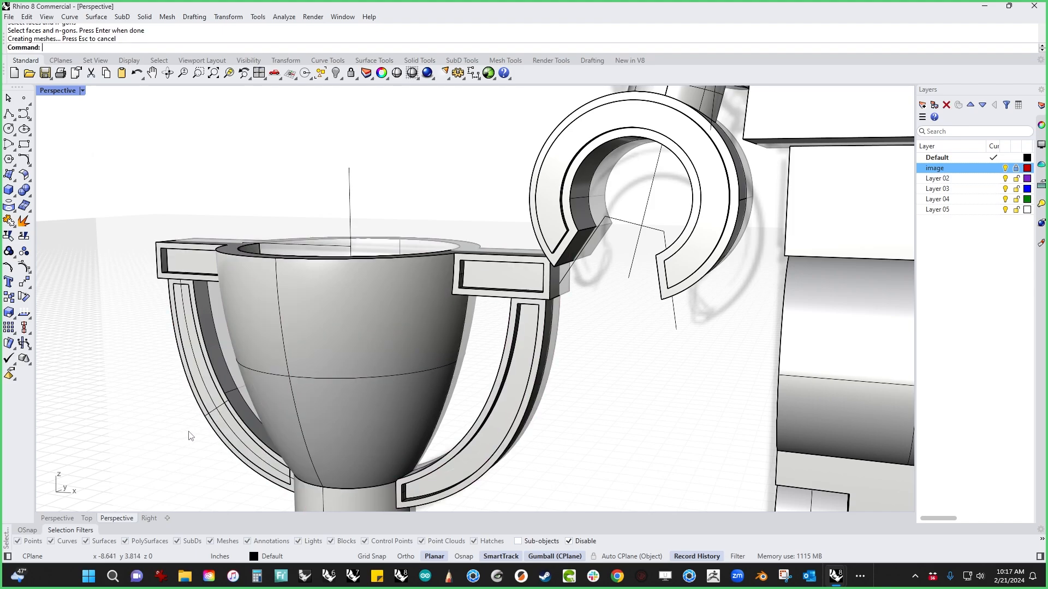
PushPull the inset face of the curved handle farther from the figure inward by 0.056 in.
key("Return")
left_click(198, 430)
key("Return")
key("Return")
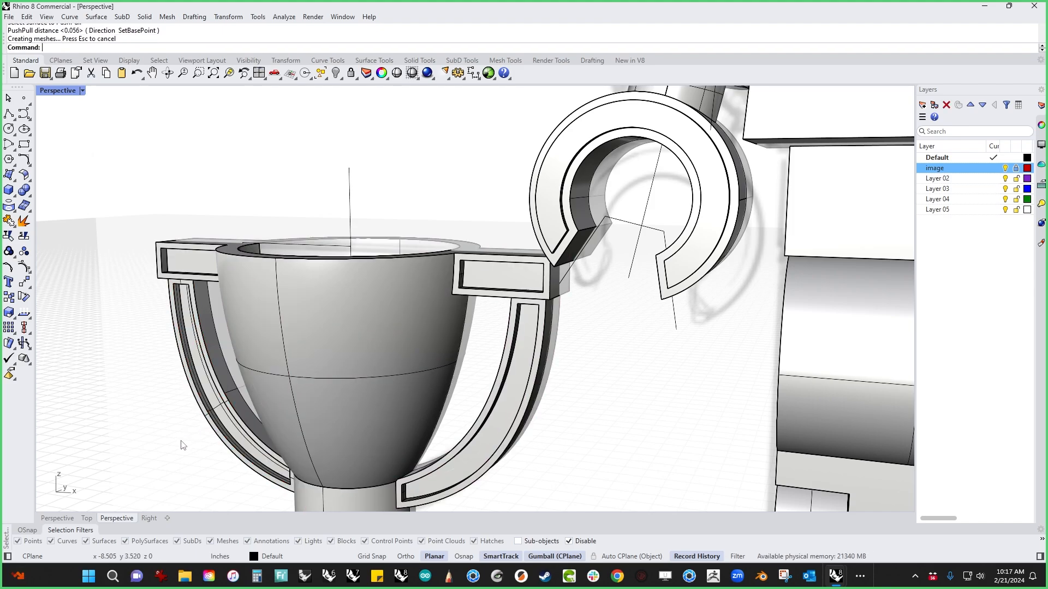
scroll(183, 445, "down", 10)
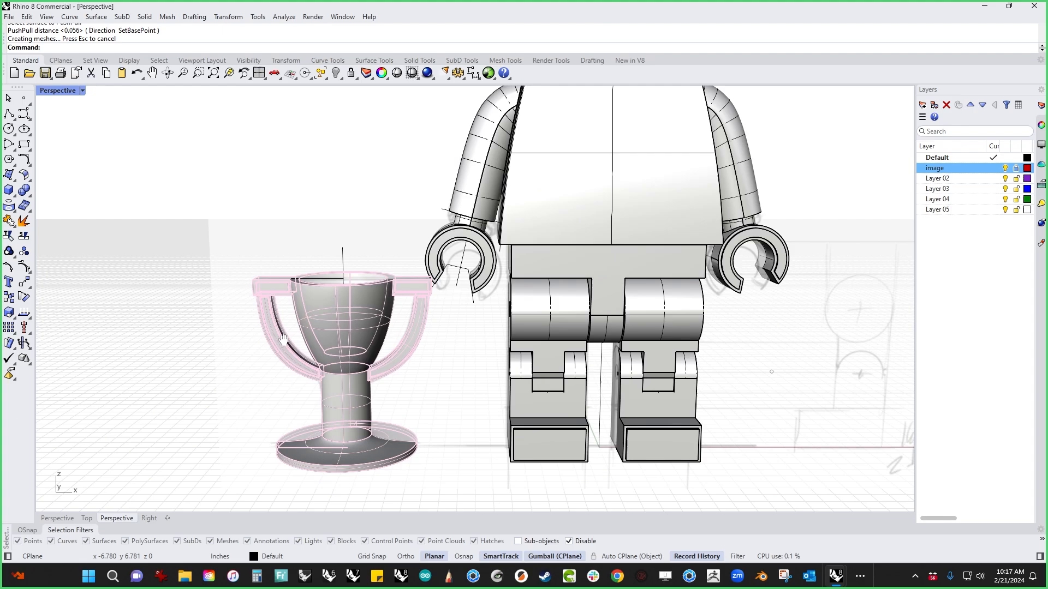
mouse_move(283, 340)
right_mouse_down()
mouse_move(416, 334)
mouse_move(268, 332)
right_mouse_up()
left_click(267, 332)
right_click_drag(229, 368, 182, 371, "shift")
right_click_drag(406, 452, 384, 418)
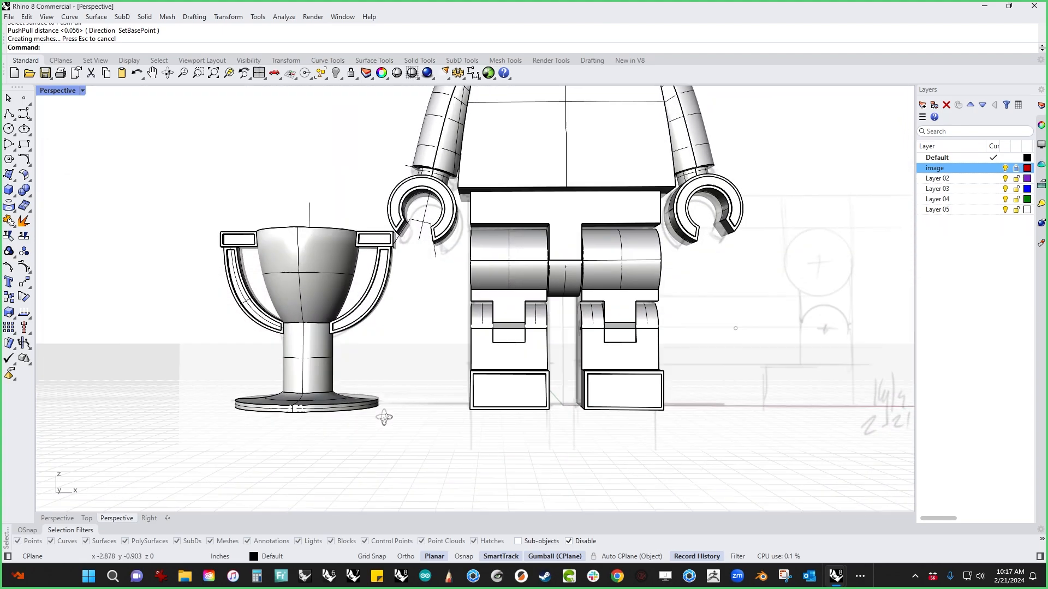
Frame the figure's helmeted head in the front view and switch the viewport to wireframe display.
scroll(357, 437, "down", 4)
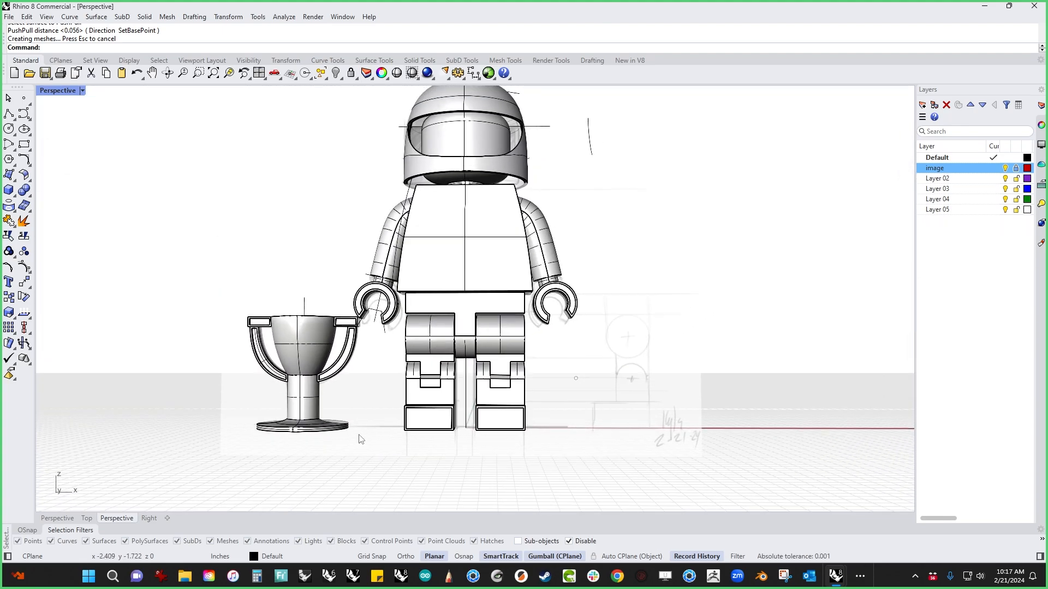
right_click_drag(335, 397, 321, 428, "shift")
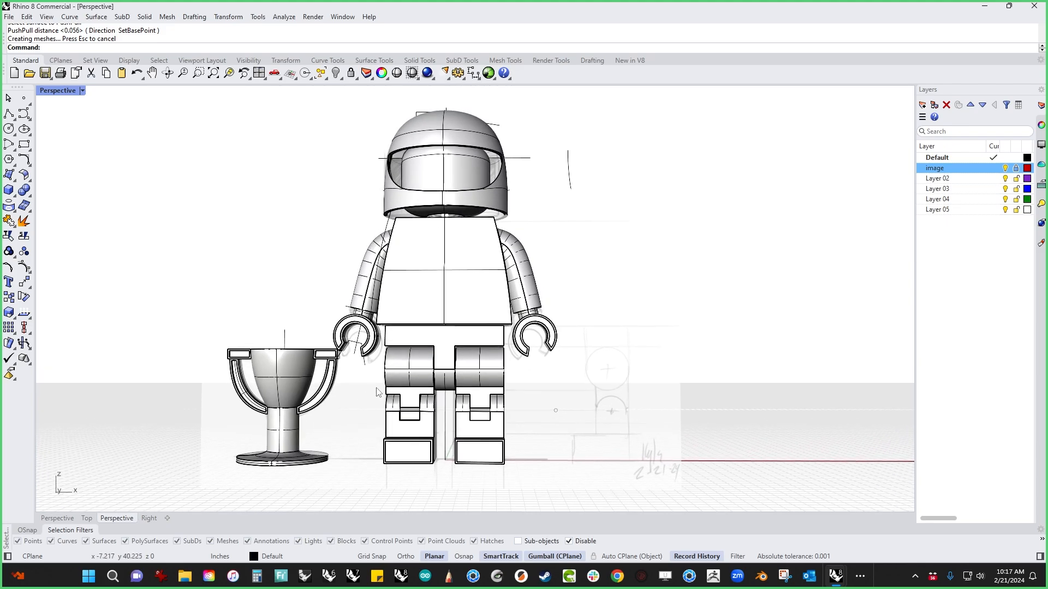
right_click_drag(379, 392, 376, 399)
right_click_drag(560, 351, 527, 422, "shift")
mouse_move(560, 390)
right_mouse_down()
mouse_move(545, 397)
mouse_move(566, 390)
right_mouse_up()
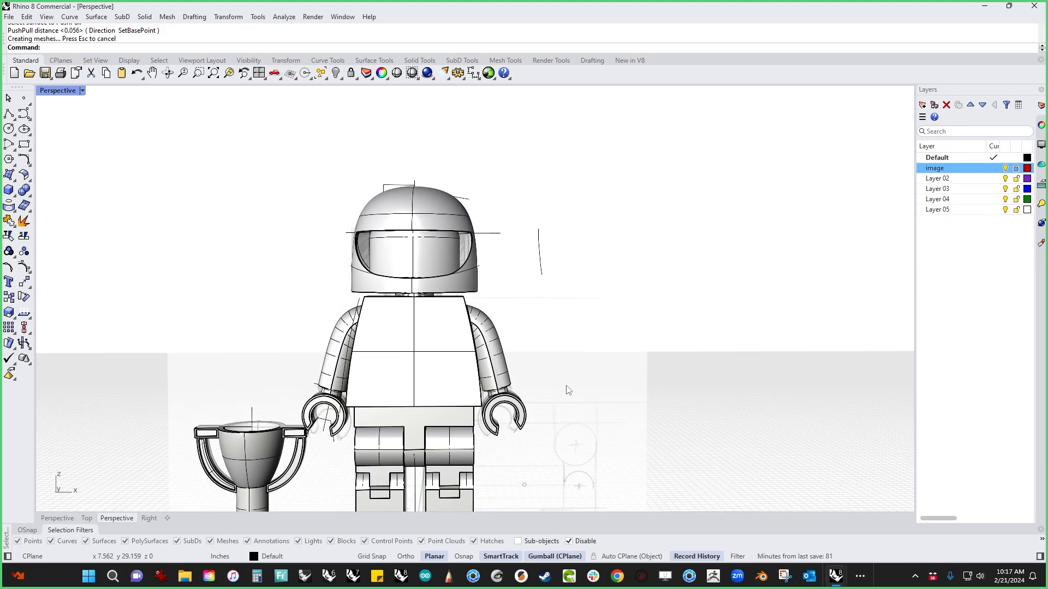
key("ctrl+F2")
scroll(501, 283, "up", 8)
middle_click(501, 282)
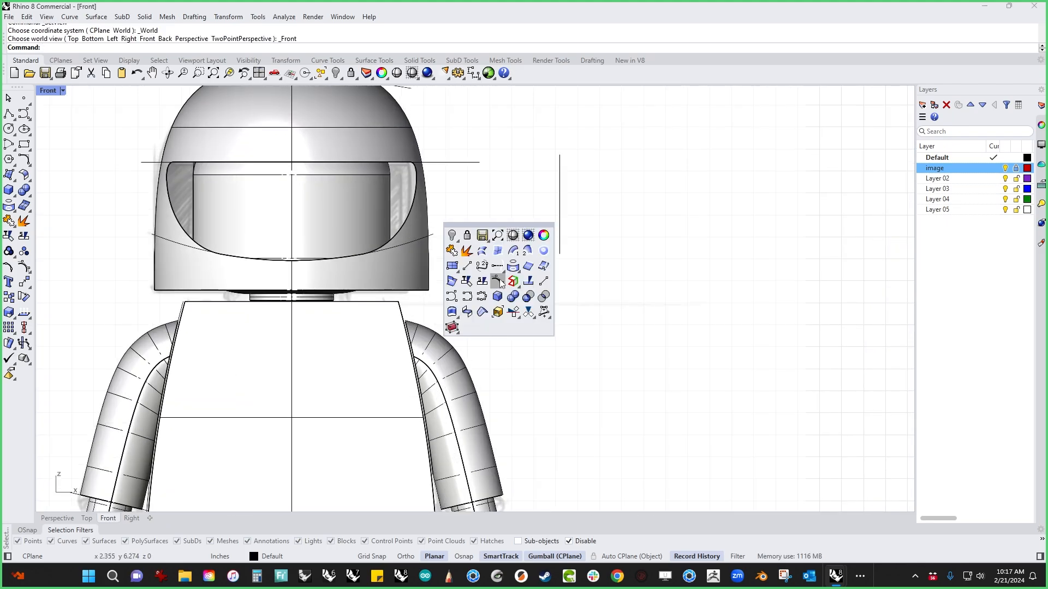
left_click(515, 234)
right_click_drag(359, 241, 421, 303)
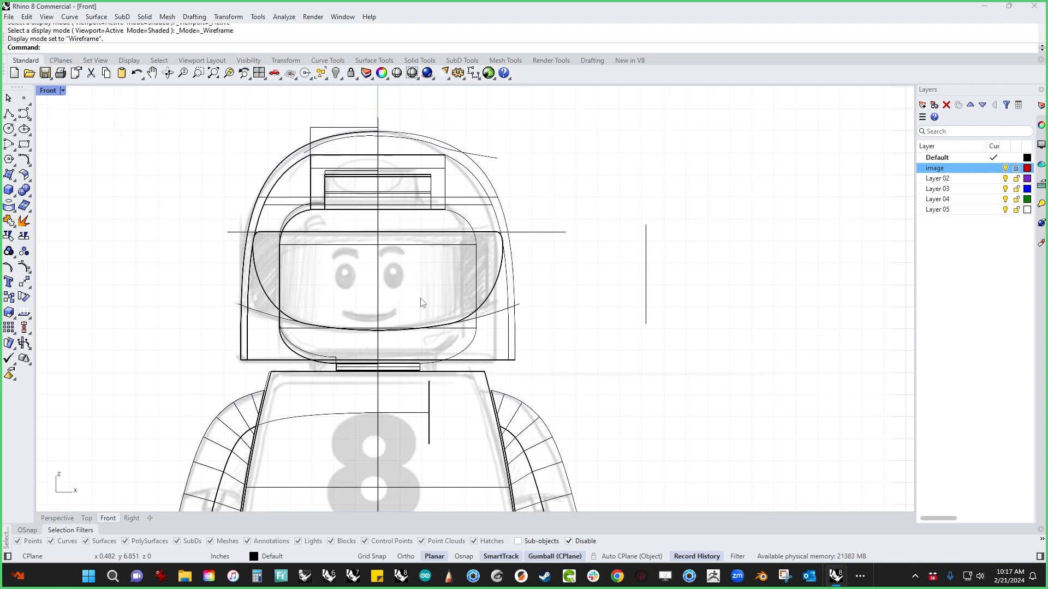
Isolate the figure's head by hiding the body, the helmet and all remaining curves.
left_click_drag(391, 304, 366, 311)
key("ctrl+i")
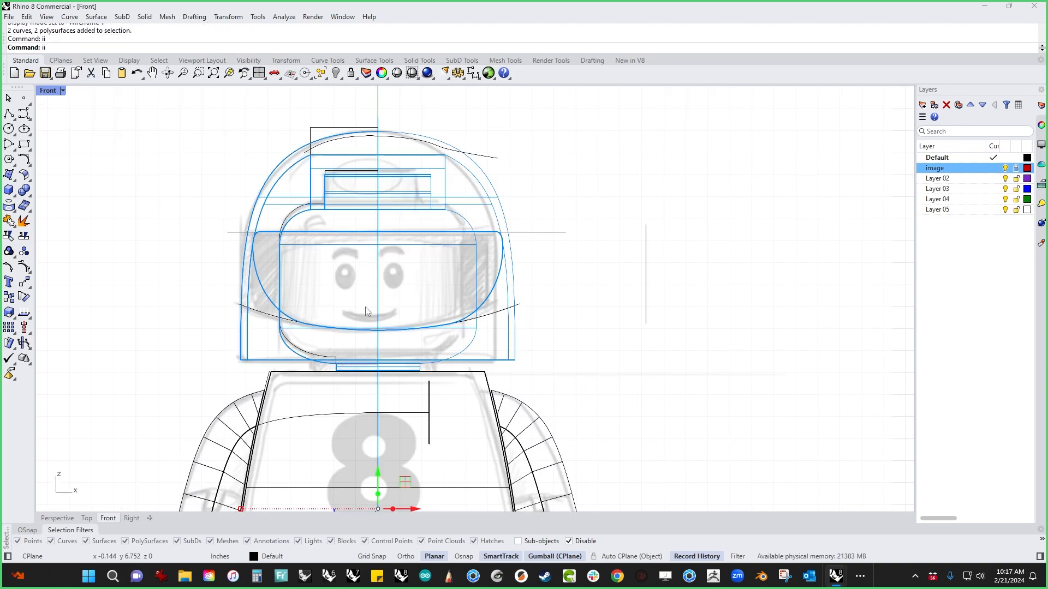
key("ctrl+h")
left_click(346, 362)
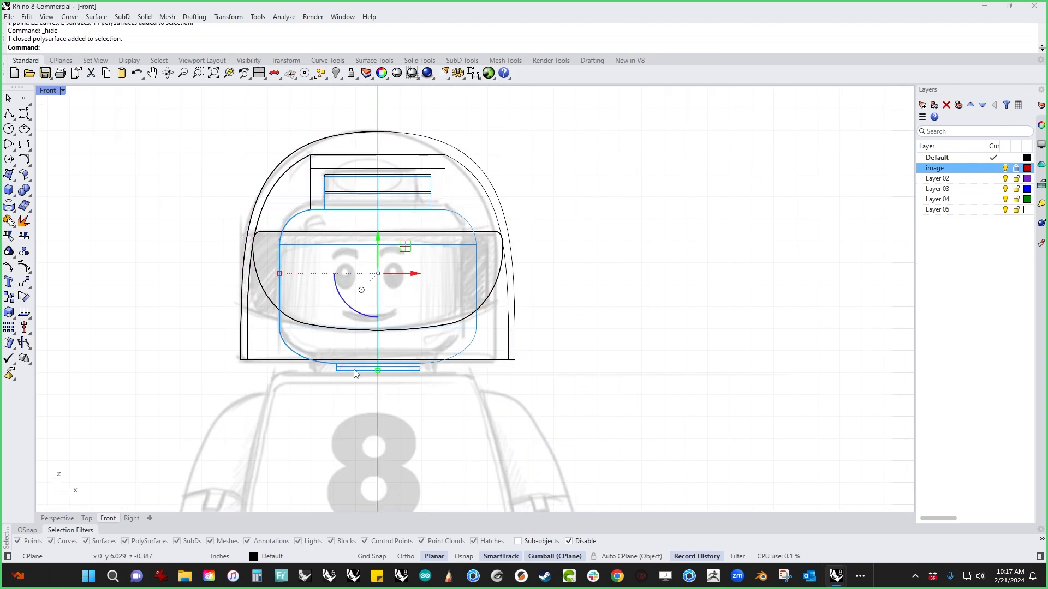
key("ctrl+i")
key("ctrl+h")
Draw a vertical ellipse over the sketched eye on the viewer's left, with a half-height of about 0.286 in.
scroll(352, 295, "up", 4)
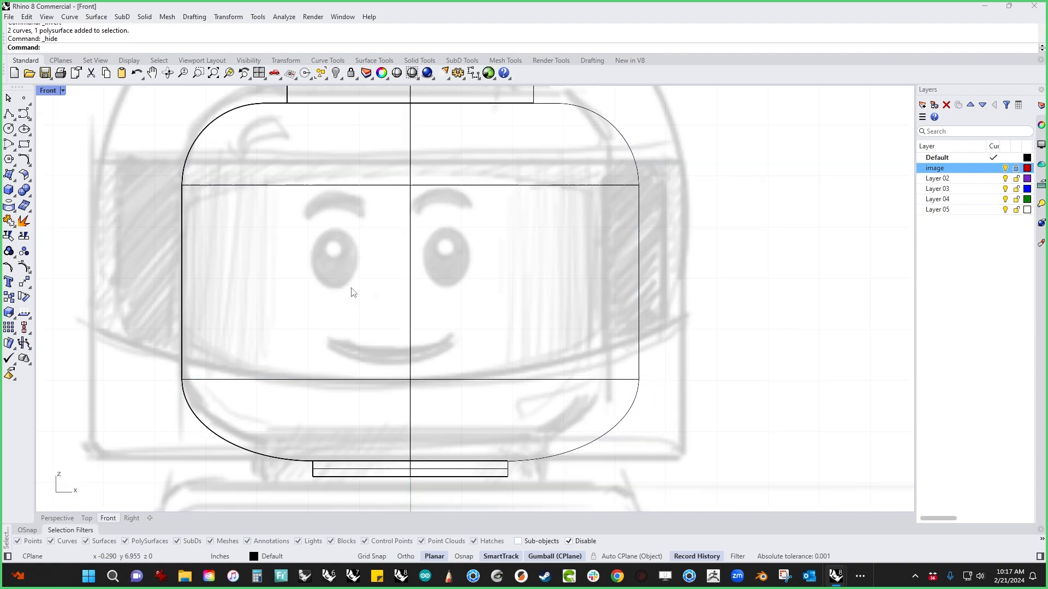
right_click_drag(351, 292, 368, 321)
left_click(24, 128)
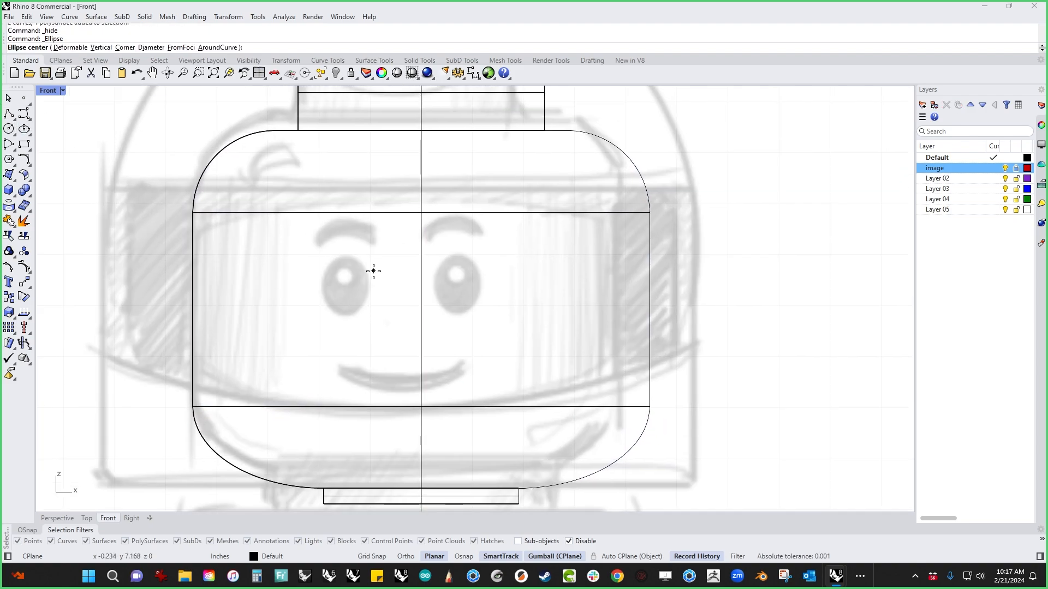
left_click(346, 257)
key("shift")
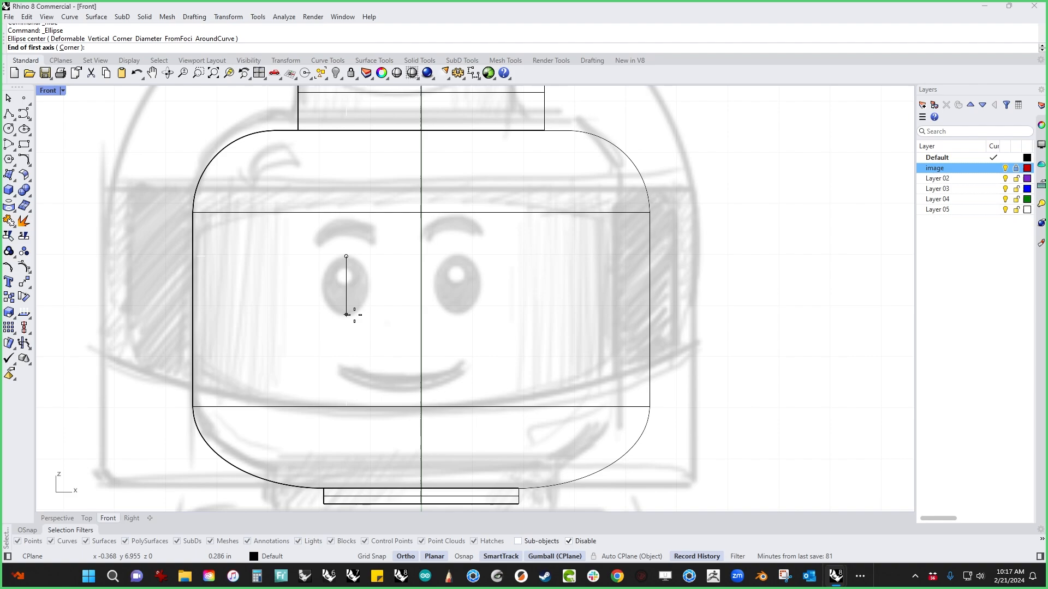
left_click(348, 315)
left_click(376, 317)
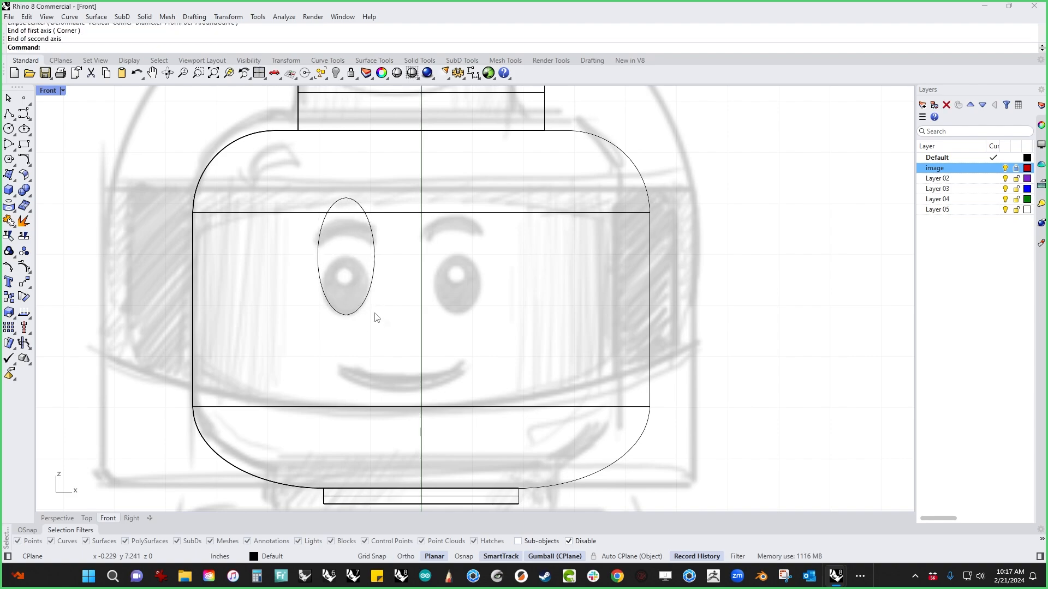
Scale down the ellipse and move it to fit the outline of the sketched eye on the viewer's left.
left_click(347, 314)
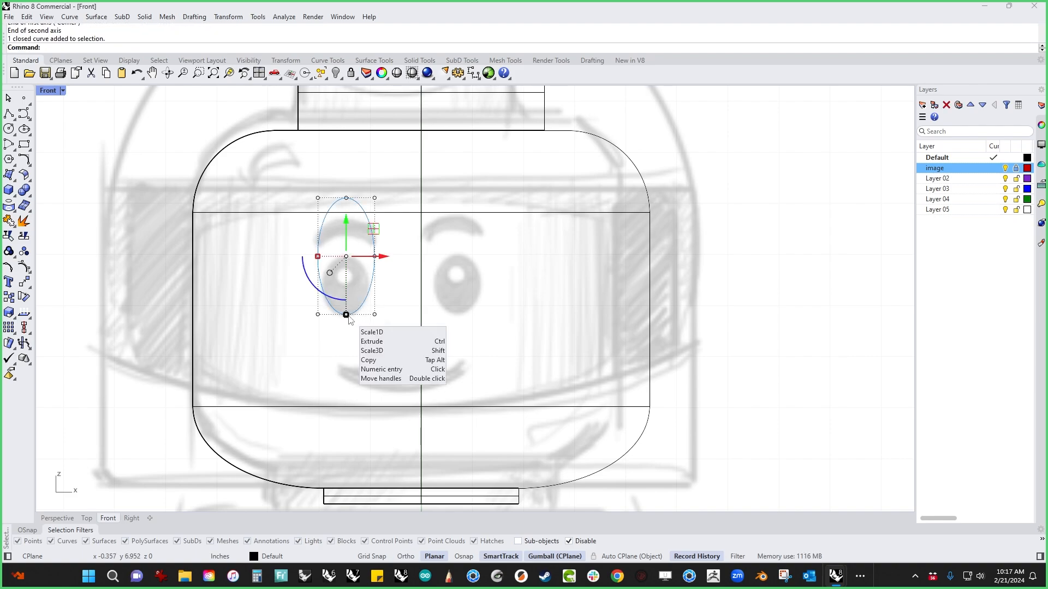
left_click_drag(346, 314, 354, 296, "shift")
left_click_drag(345, 250, 323, 288)
left_click_drag(347, 326, 347, 316)
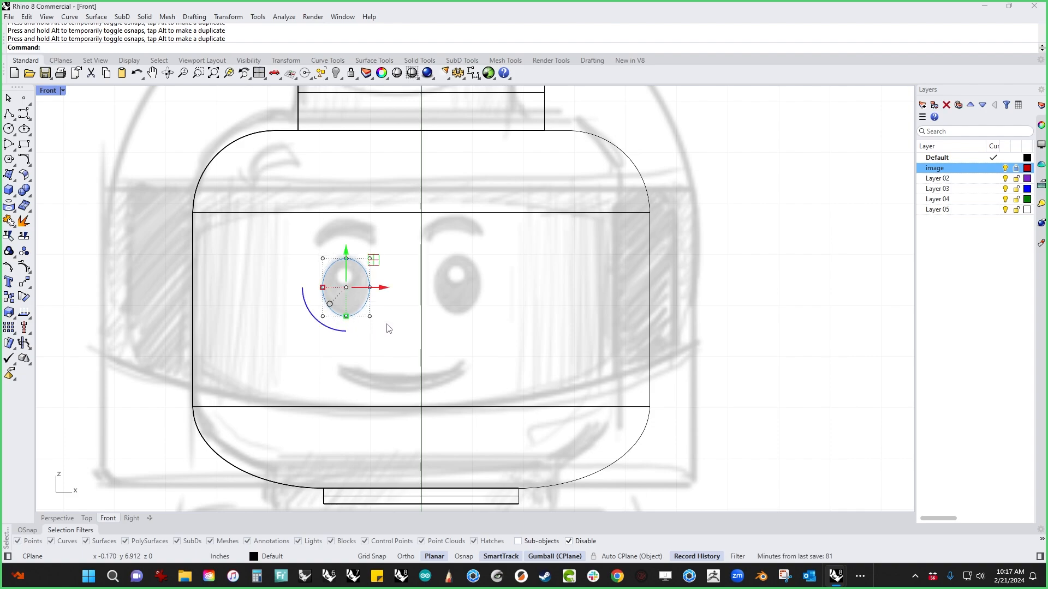
Draw a circle about 0.091 in in diameter over the highlight in the eye on the viewer's left.
right_click(387, 325)
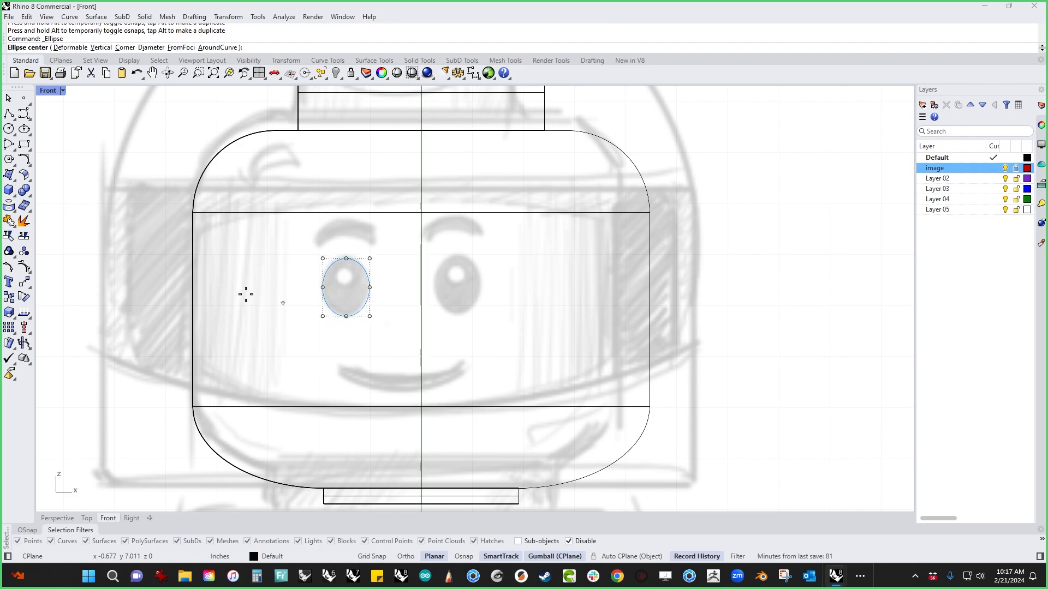
left_click(9, 129)
scroll(382, 262, "up", 3)
left_click(322, 284)
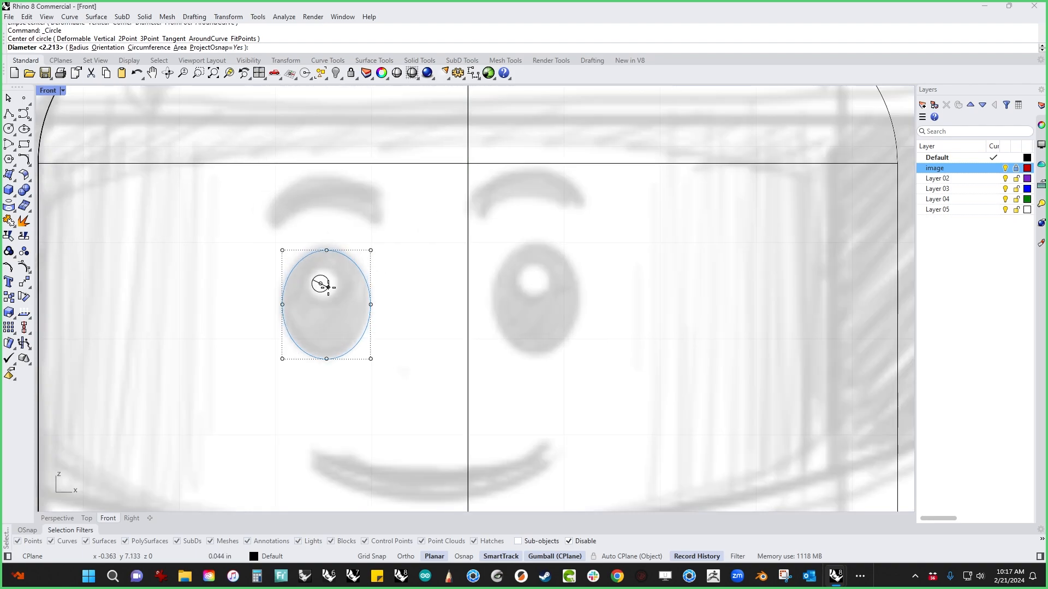
left_click(329, 293)
Mirror the eye ellipse and its highlight about the head's vertical centreline and move the copy onto the other sketched eye.
scroll(358, 294, "down", 3)
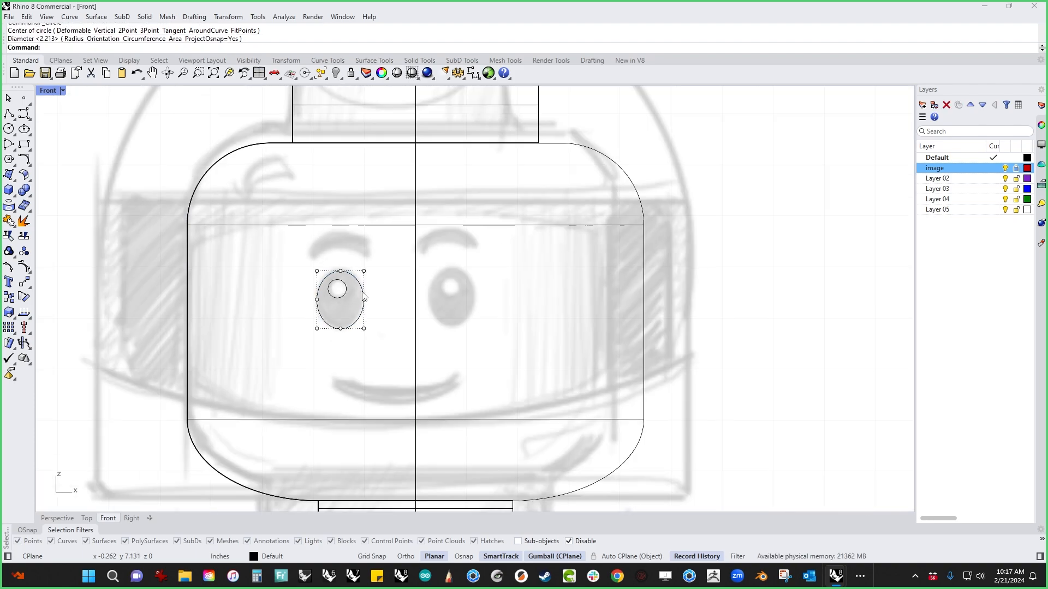
left_click_drag(397, 281, 337, 320)
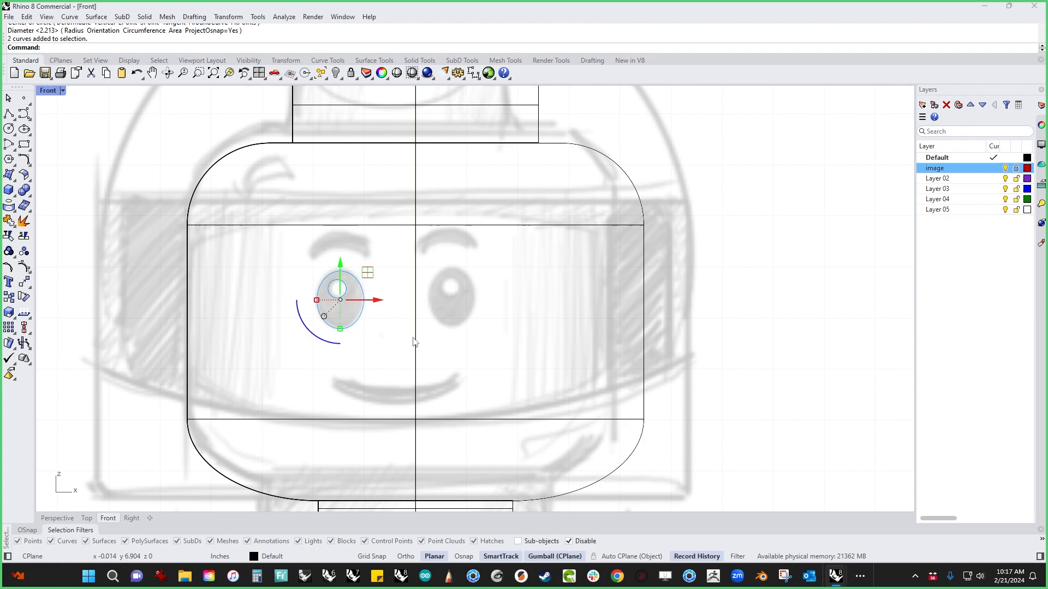
type("mirror")
key("Return")
left_click(416, 499)
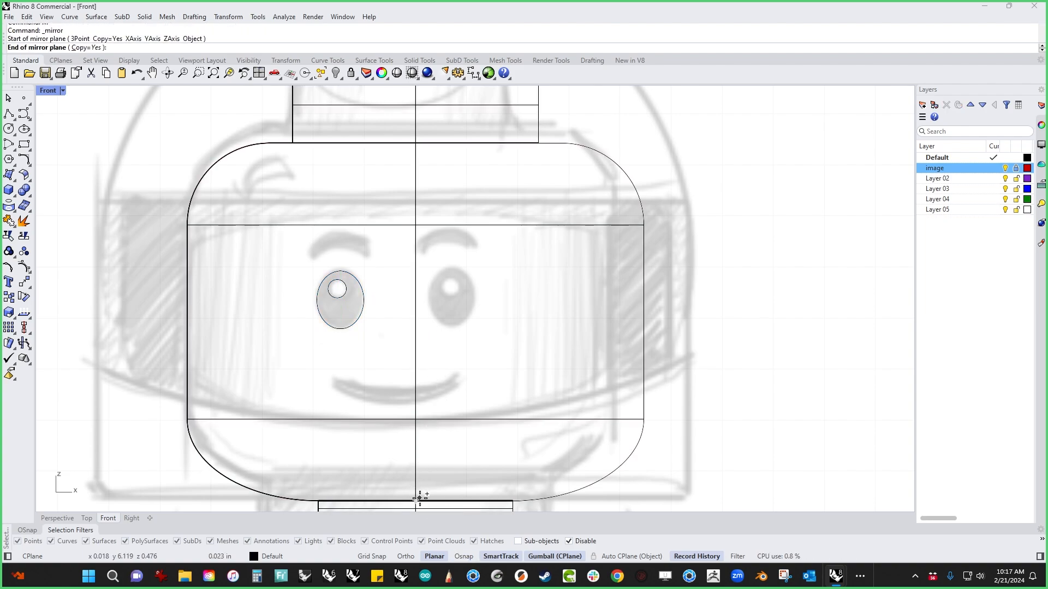
left_click(428, 427, "shift")
left_click_drag(455, 243, 493, 306)
left_click(496, 346)
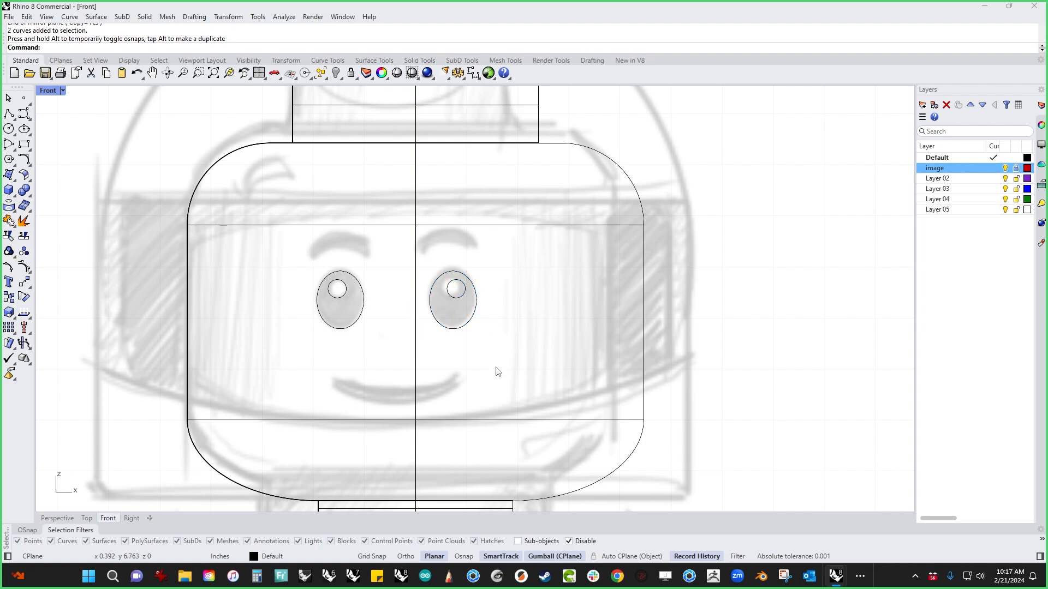
Draw a circle about 0.844 in in diameter along the sketched smile's lower edge and stretch it horizontally into an ellipse.
right_click_drag(496, 368, 510, 353)
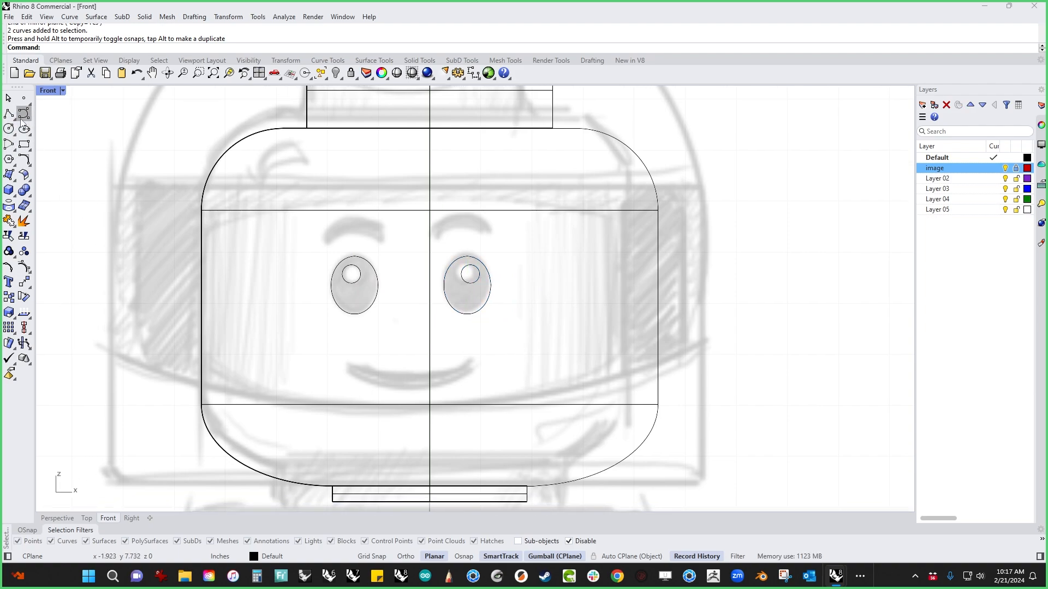
left_click(10, 145)
left_click(9, 129)
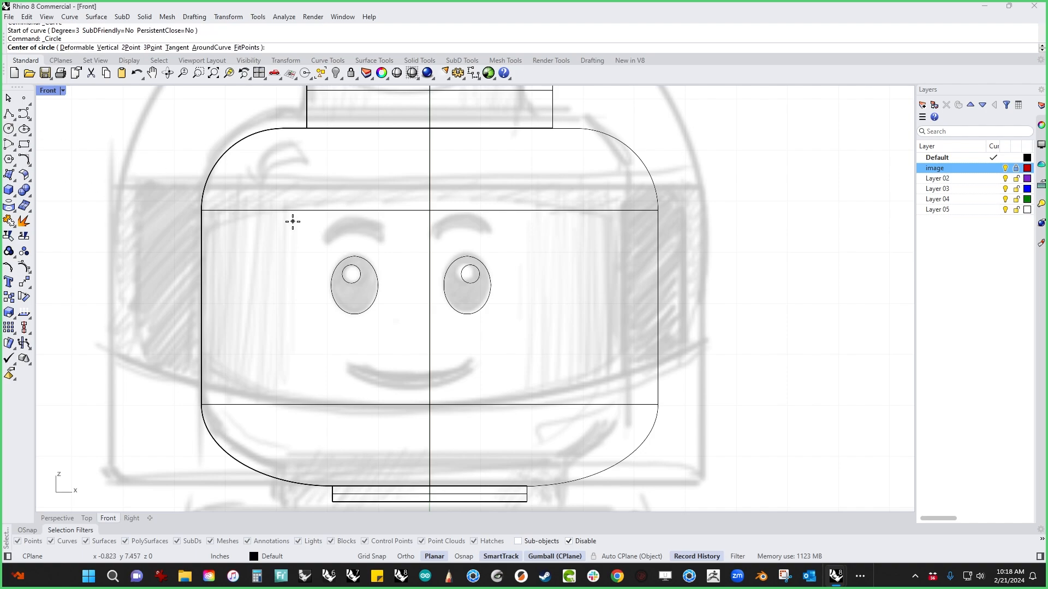
left_click(411, 305)
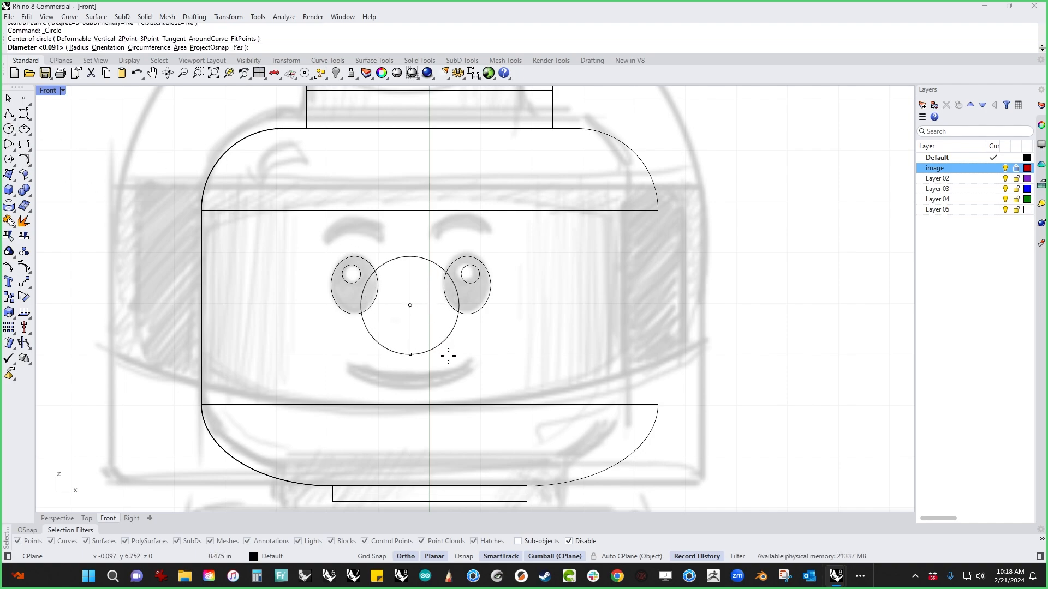
key("F8")
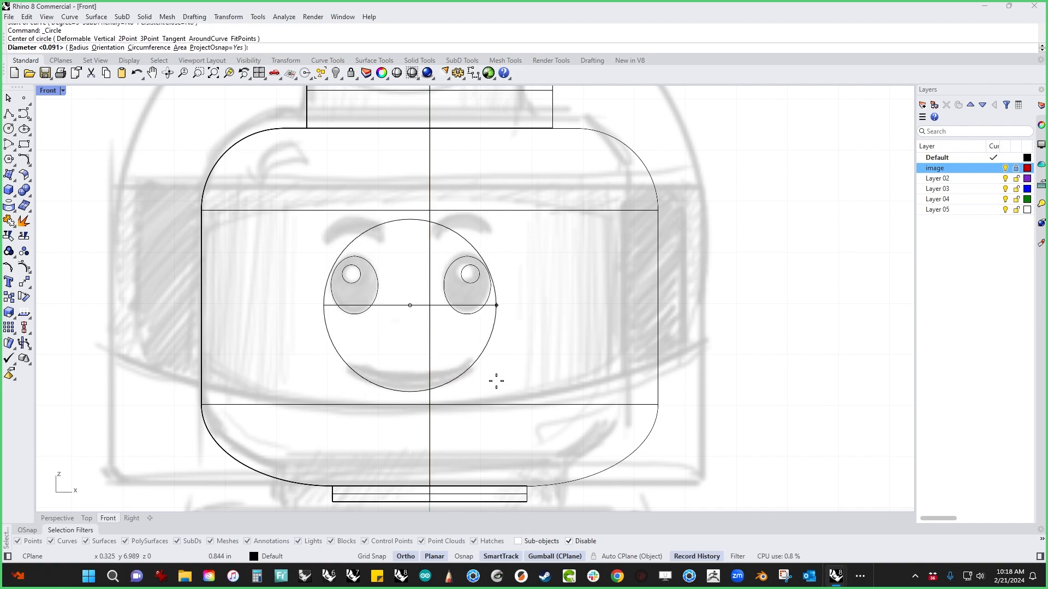
left_click(496, 381)
left_click(332, 325)
left_click_drag(323, 306, 311, 305)
Duplicate the smile ellipse in place, raise the copy and widen it to follow the smile's upper edge.
key("ctrl+c")
key("ctrl+v")
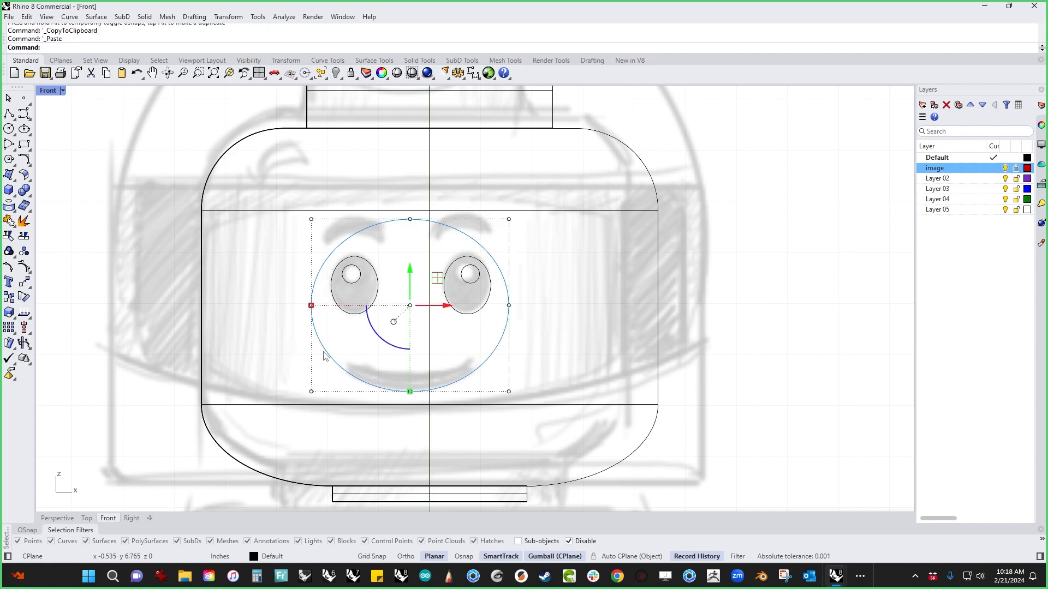
left_click_drag(415, 286, 415, 271)
left_click_drag(311, 290, 272, 295)
Run CurveBoolean on the two smile ellipses, keeping only the crescent-shaped region at the mouth.
left_click_drag(380, 353, 313, 389)
type("urveBoolean")
key("Return")
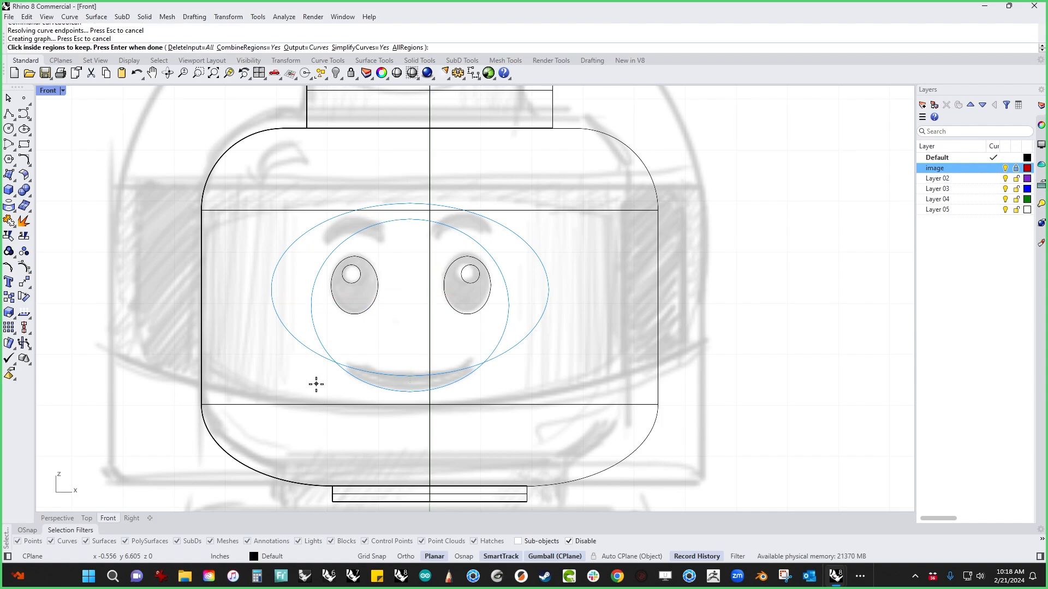
left_click(417, 380)
key("Return")
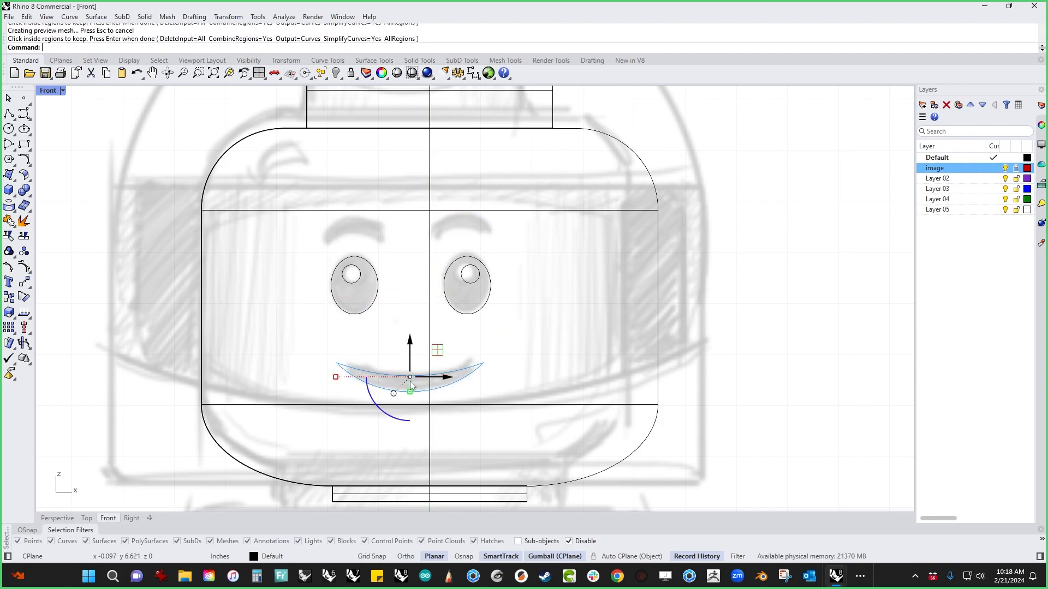
Draw a circle about 0.310 in in diameter over the viewer's-left eyebrow and widen it slightly to fit the arch.
left_click(276, 298)
right_click_drag(269, 319, 243, 354)
left_click(22, 132)
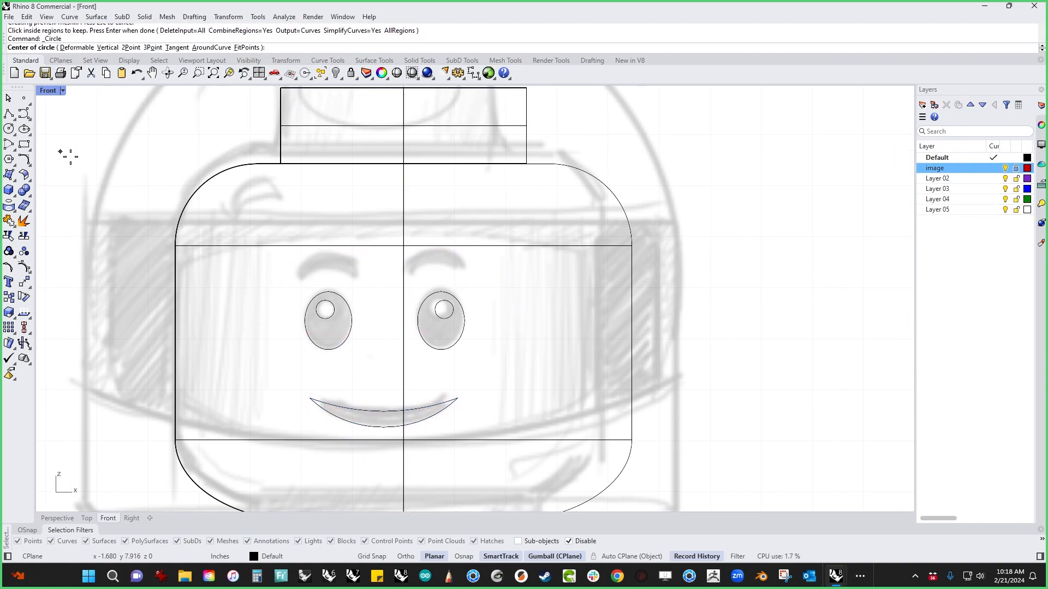
left_click(327, 279)
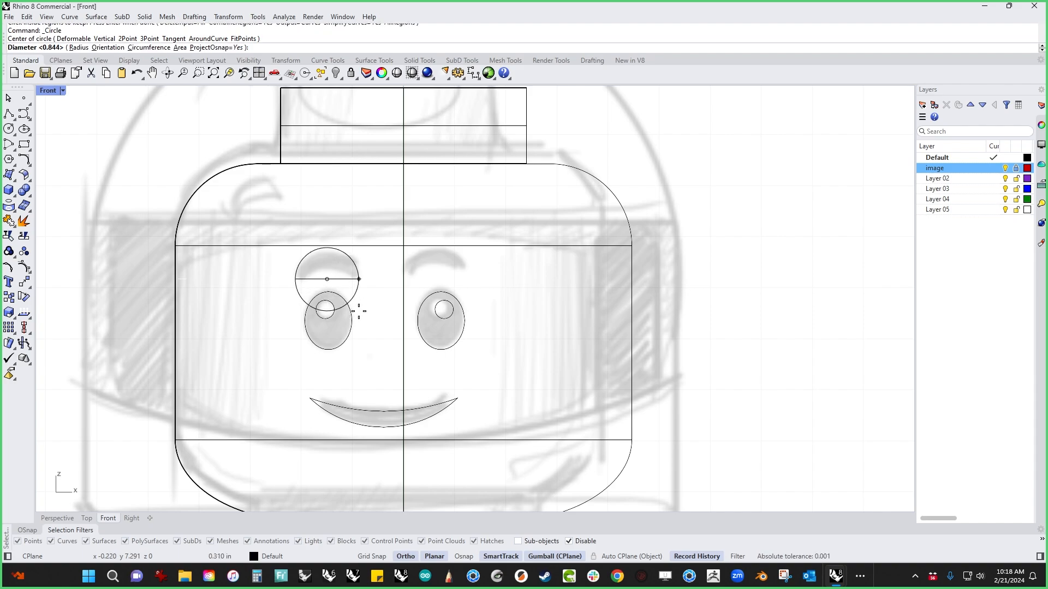
left_click(359, 309)
left_click(296, 287)
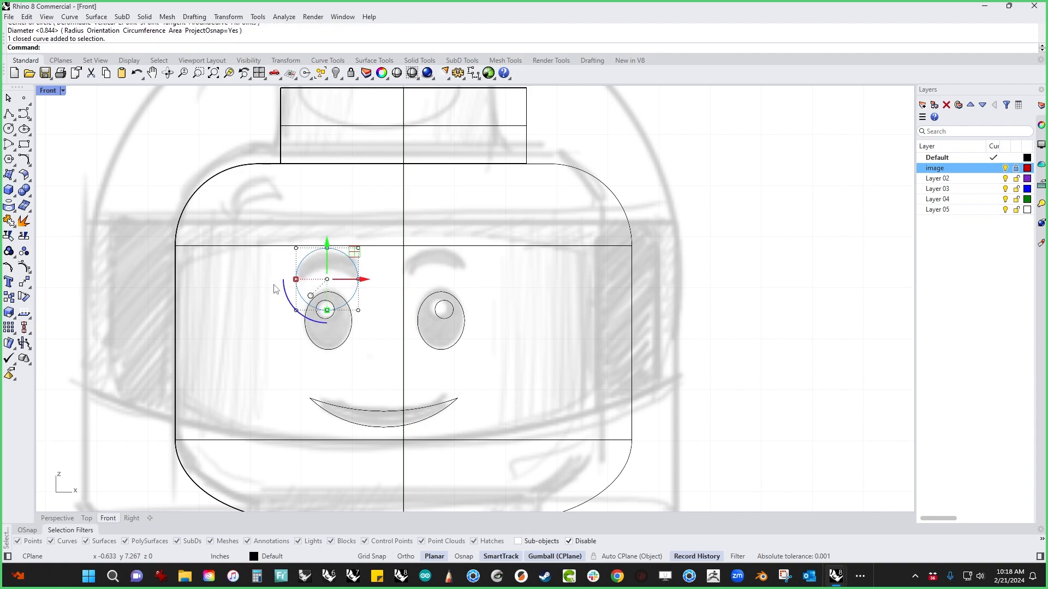
left_click_drag(296, 280, 294, 281)
Duplicate the eyebrow circle, then enlarge and lower the copy to follow the eyebrow's lower edge.
left_click_drag(327, 247, 328, 316)
key("ctrl+c")
key("ctrl+v")
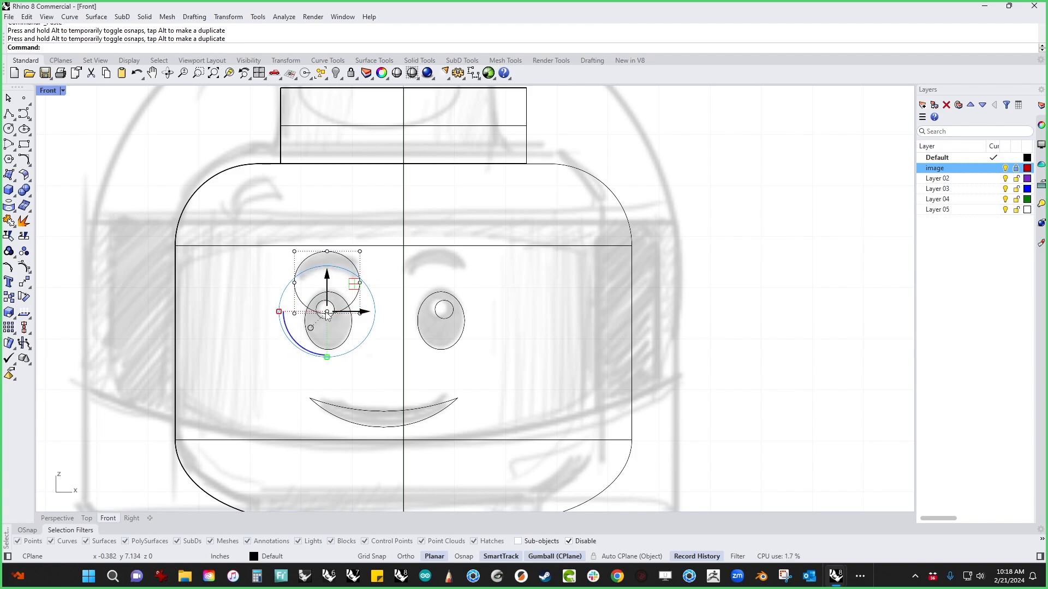
Run CurveBoolean on the two eyebrow circles, keeping only the upper crescent region.
left_click_drag(387, 267, 340, 286)
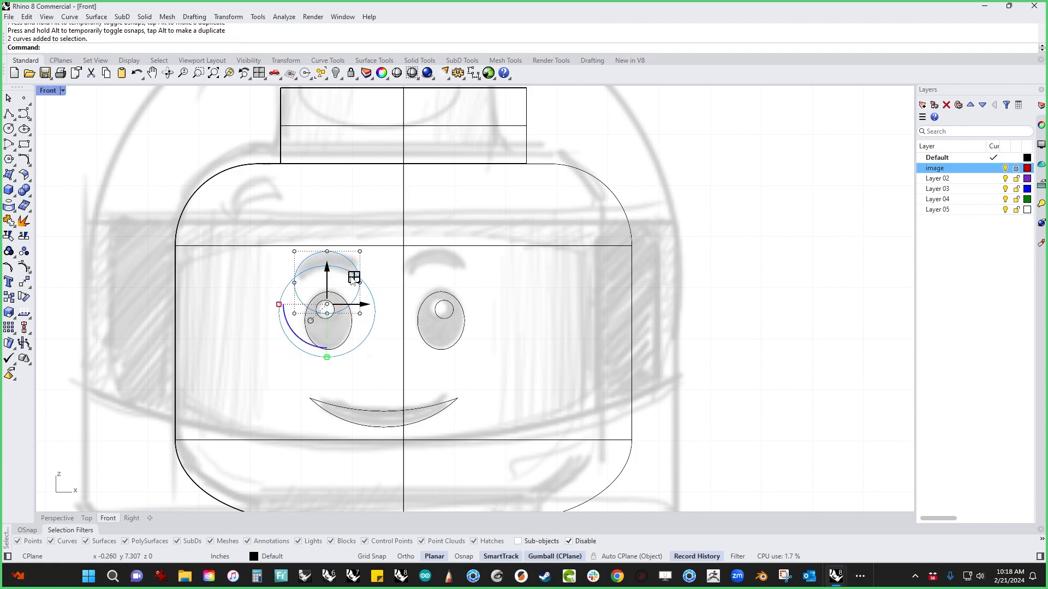
key("Return")
left_click(343, 263)
key("Return")
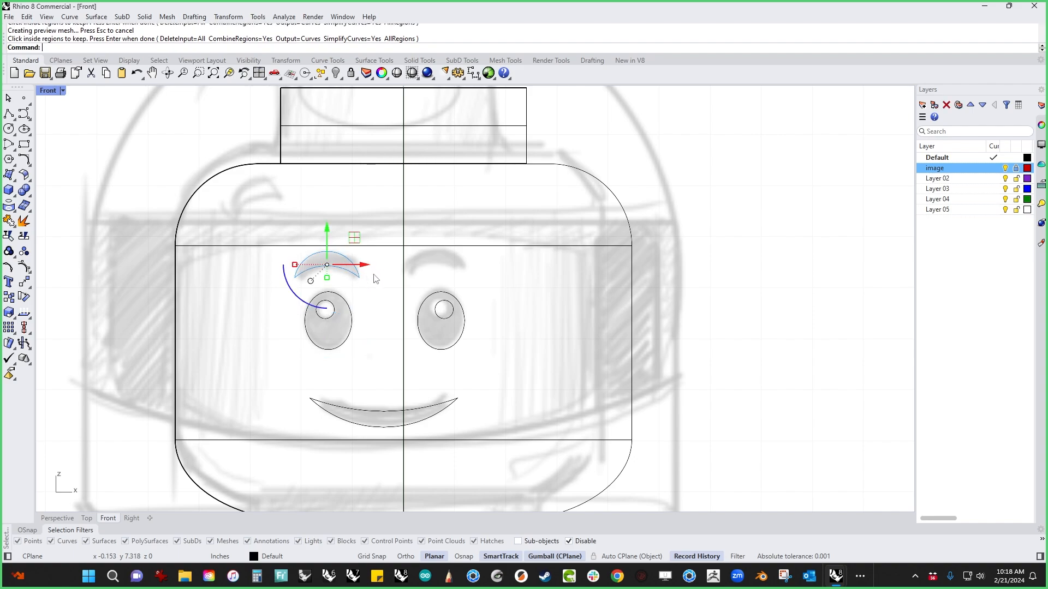
Copy the eyebrow crescent onto the other sketched eyebrow and tilt it slightly to match.
left_click(352, 280)
left_click_drag(384, 266, 439, 308)
left_click(502, 323)
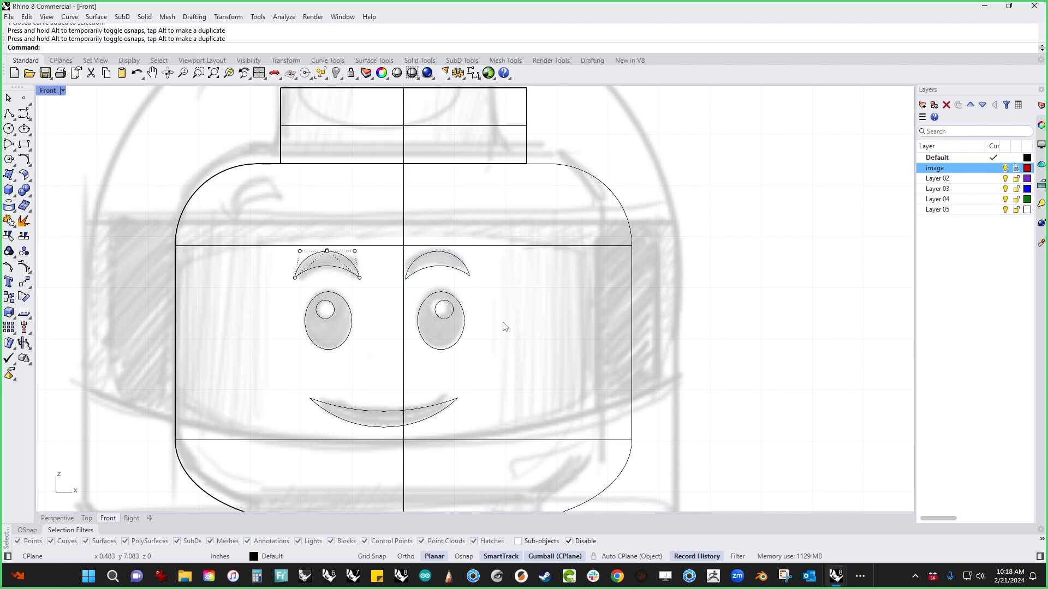
Shift the highlight circle of the eye on the viewer's right slightly toward the face's centreline to match the sketch.
scroll(470, 332, "up", 5)
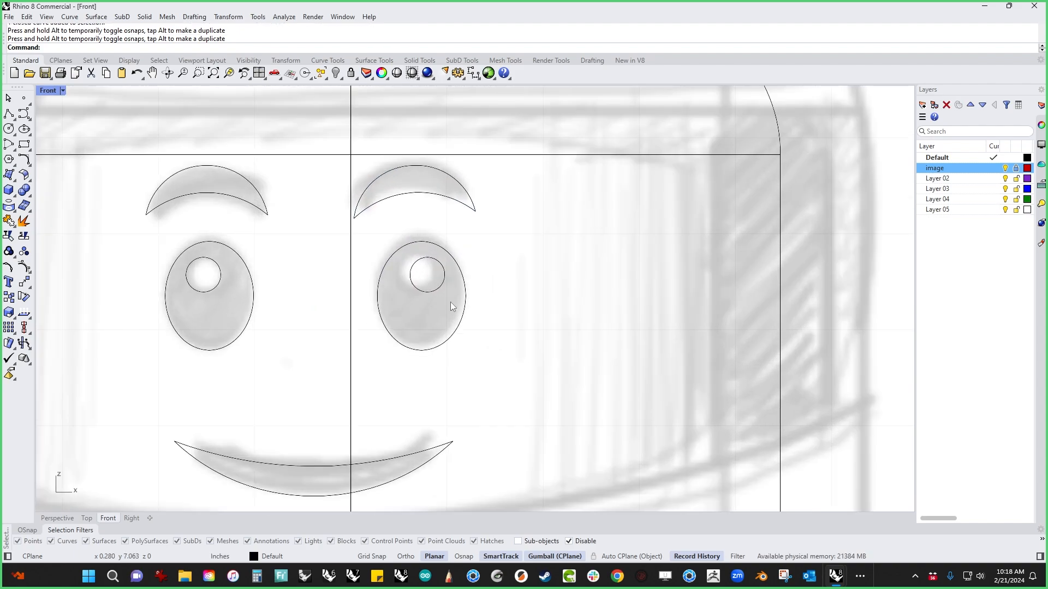
left_click(431, 290)
left_click_drag(462, 274, 452, 275)
left_click(508, 308)
scroll(471, 315, "down", 8)
right_click_drag(502, 359, 472, 377)
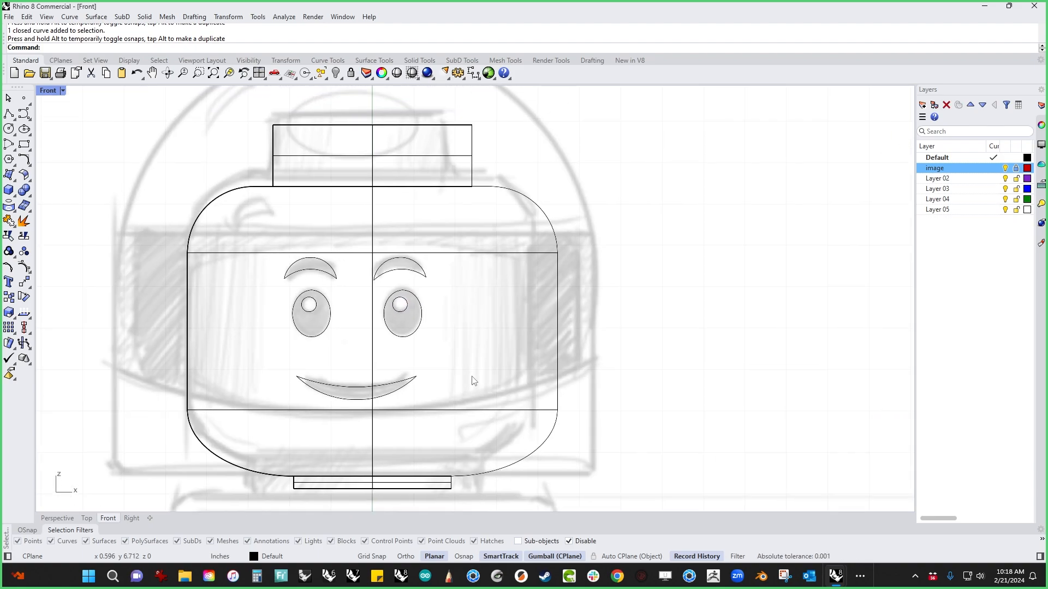
Move the seven face curves sideways together so the face is centred on the head's vertical axis.
left_click_drag(275, 234, 457, 423)
mouse_move(380, 328)
left_mouse_down()
mouse_move(426, 328)
mouse_move(372, 316)
left_mouse_up()
left_click(465, 356)
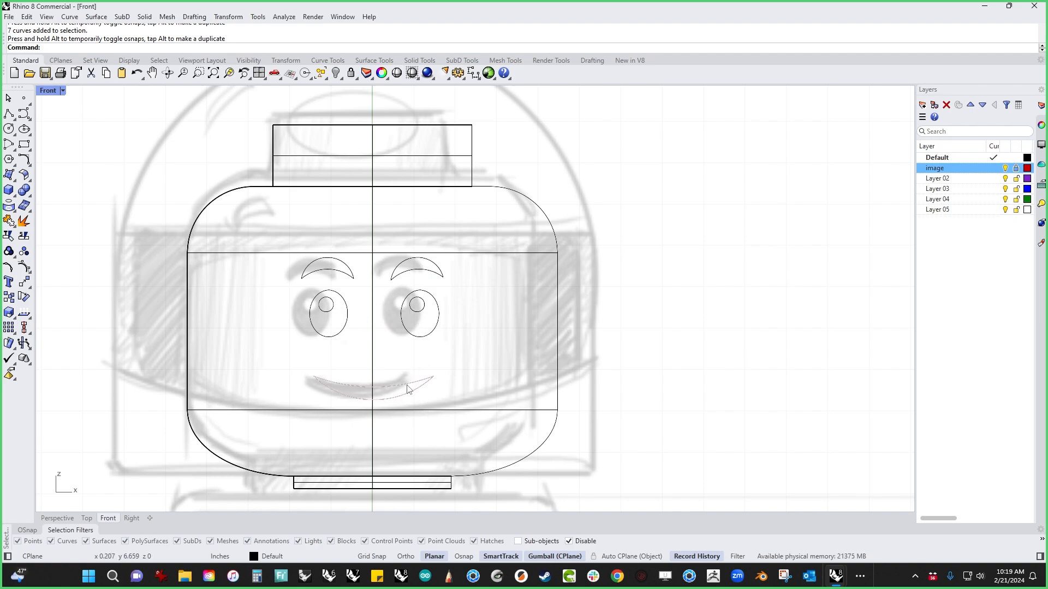
Switch to the Perspective view and try extruding the seven face curves out through the head's front.
key("ctrl+F4")
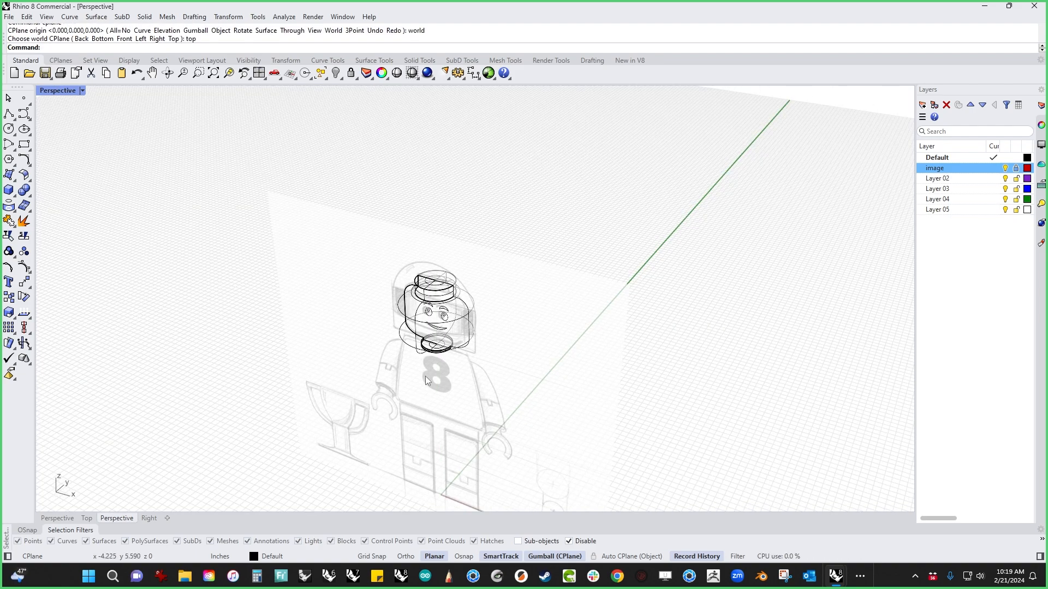
scroll(412, 327, "up", 8)
right_click_drag(413, 337, 394, 313)
left_click_drag(254, 177, 473, 324)
right_click_drag(471, 326, 443, 328)
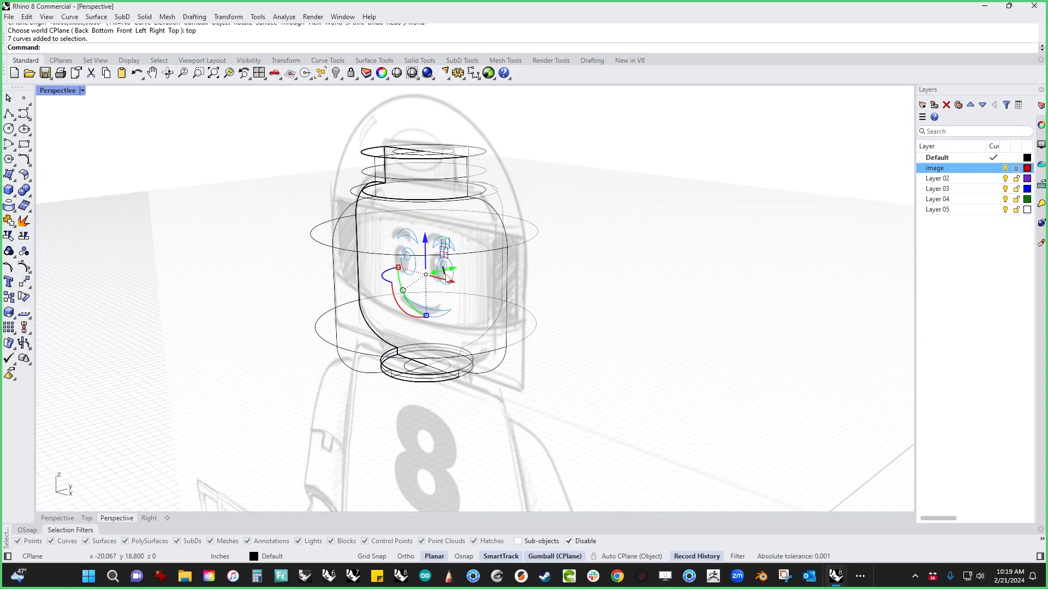
left_click_drag(446, 279, 215, 379, "ctrl")
right_click_drag(216, 379, 306, 367)
Shade the Perspective view and undo the extrusion of the face curves.
middle_click(248, 340)
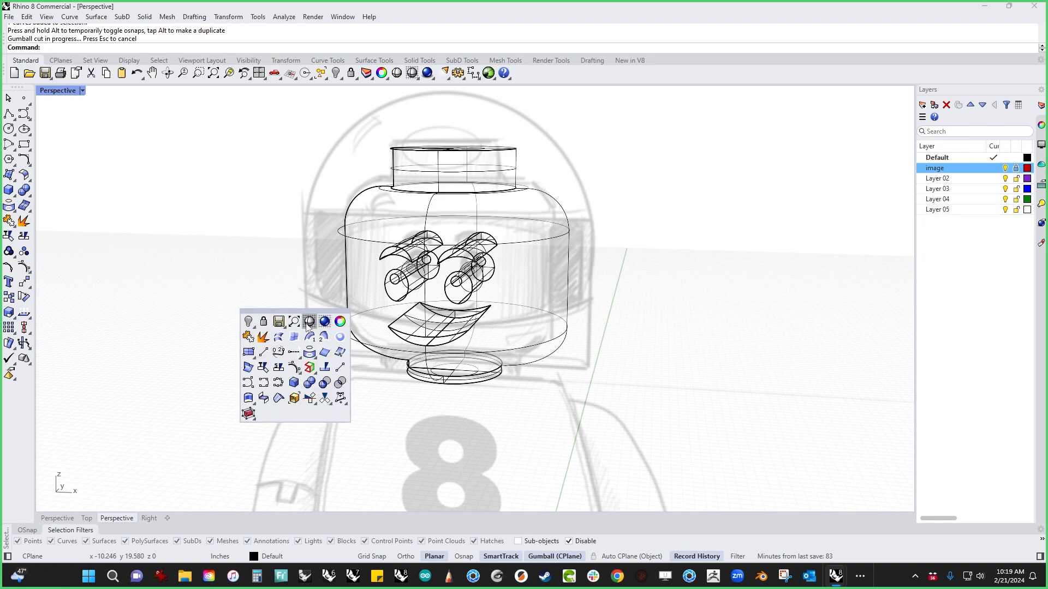
left_click(325, 322)
key("ctrl+z")
Extrude the seven face curves along the green axis from inside the head until they project well beyond its front.
right_click_drag(312, 342, 297, 304)
left_click_drag(222, 165, 507, 349)
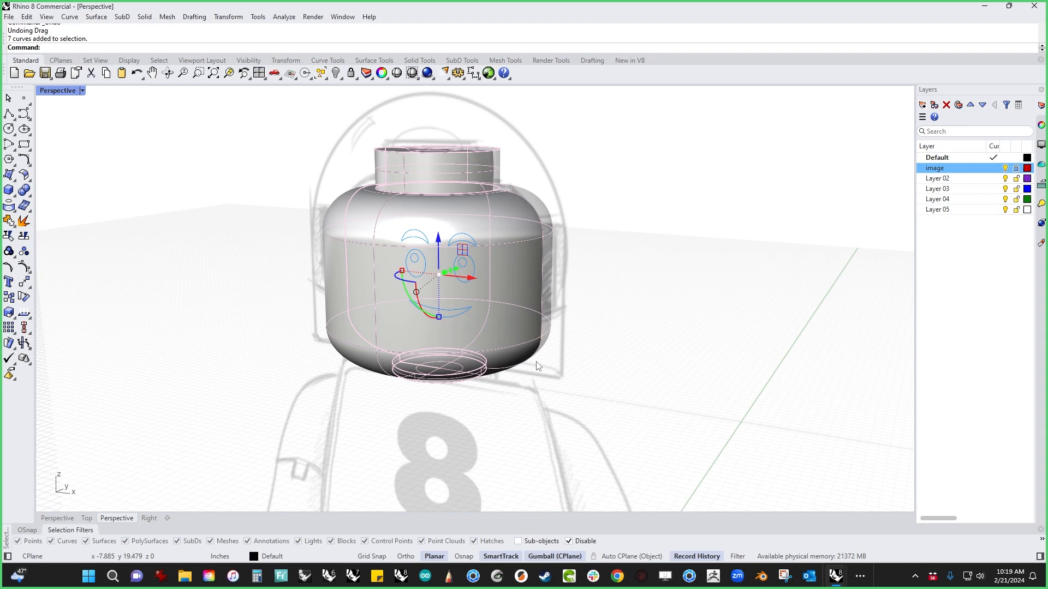
key("Delete")
right_click_drag(633, 384, 535, 389)
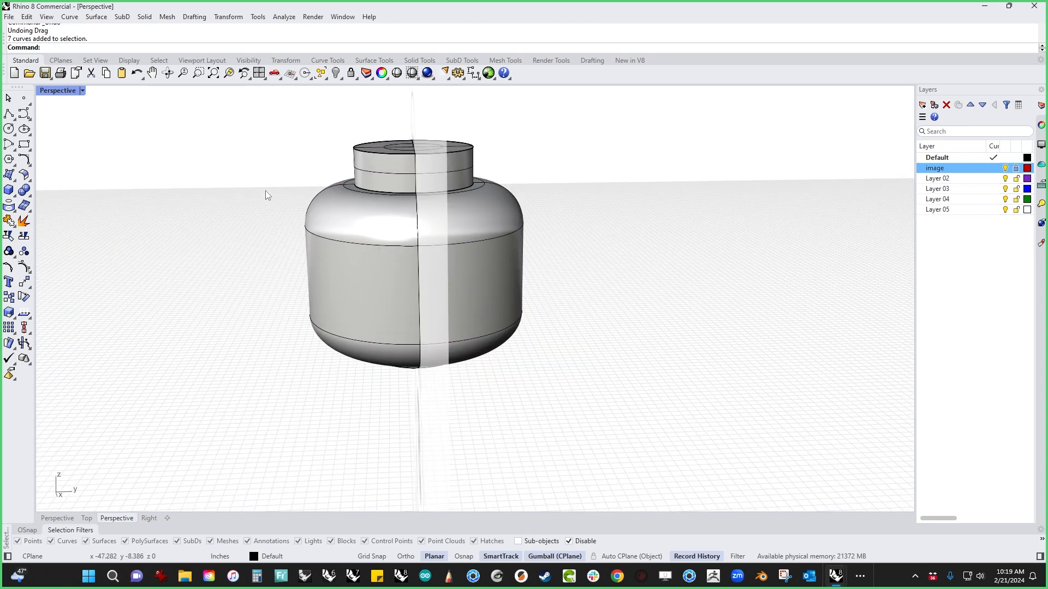
left_click_drag(259, 169, 468, 377)
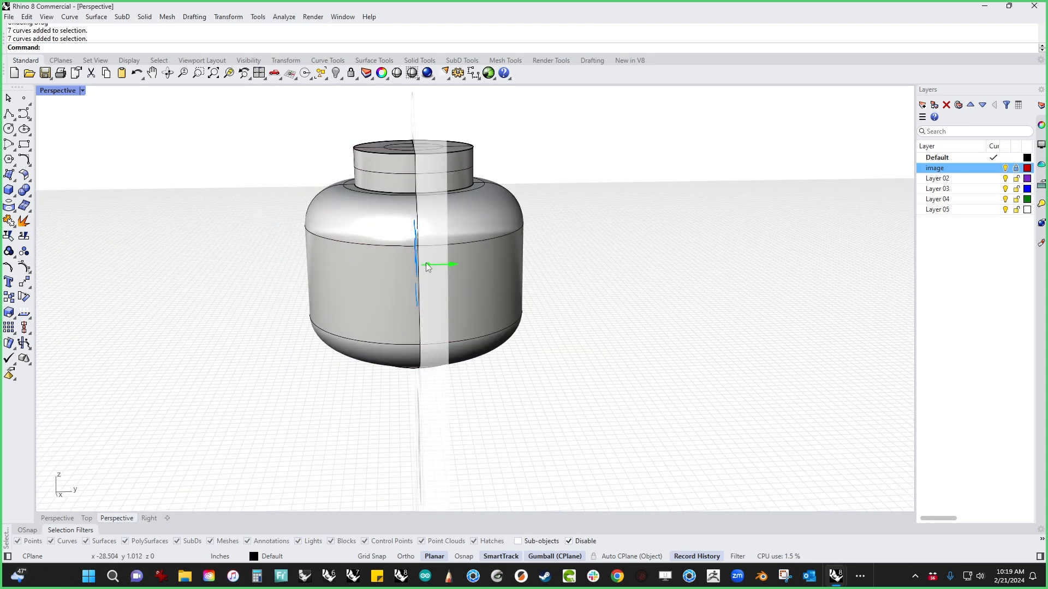
left_click_drag(426, 264, 158, 266)
left_click(229, 385)
right_click_drag(229, 384, 339, 401)
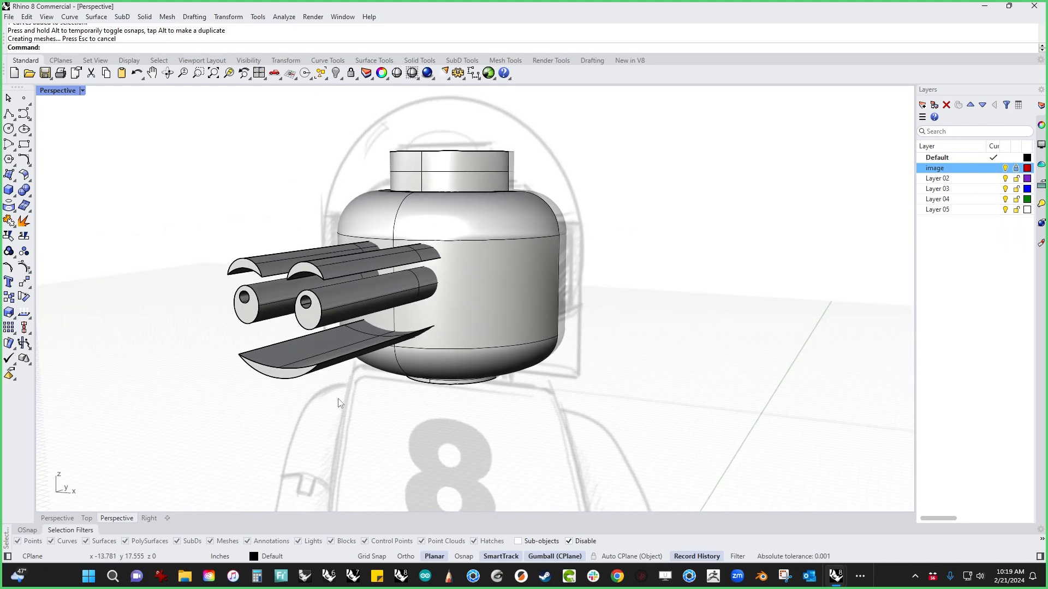
Run BooleanSplit on the head, using the extruded eyebrows, eyes and smile as the cutting solids.
left_click(29, 199)
left_click(29, 195)
left_click(71, 211)
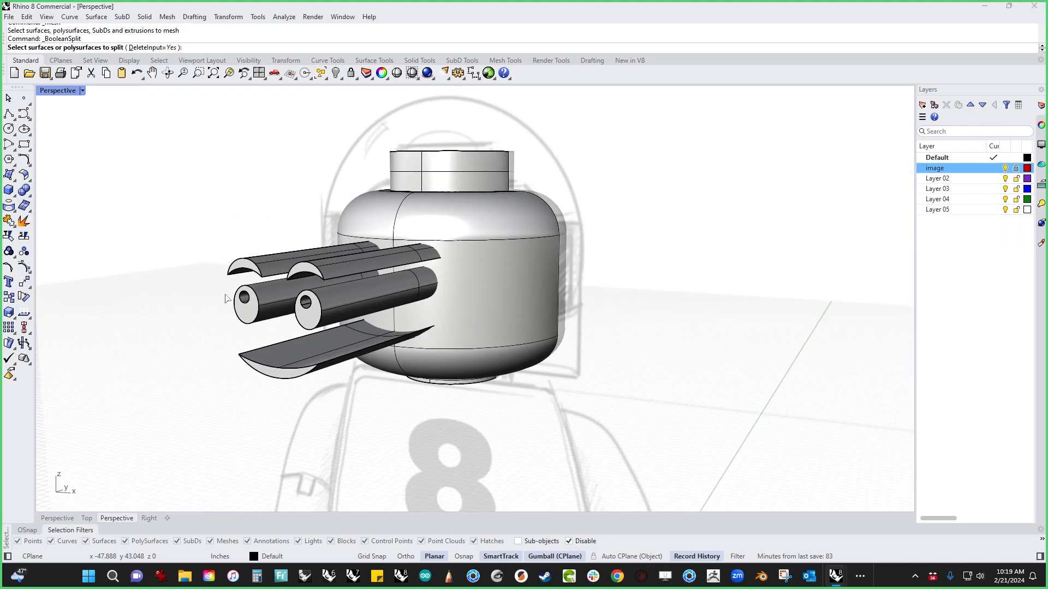
left_click(472, 345)
right_click(472, 345)
right_click_drag(471, 345, 234, 287)
left_click(234, 287)
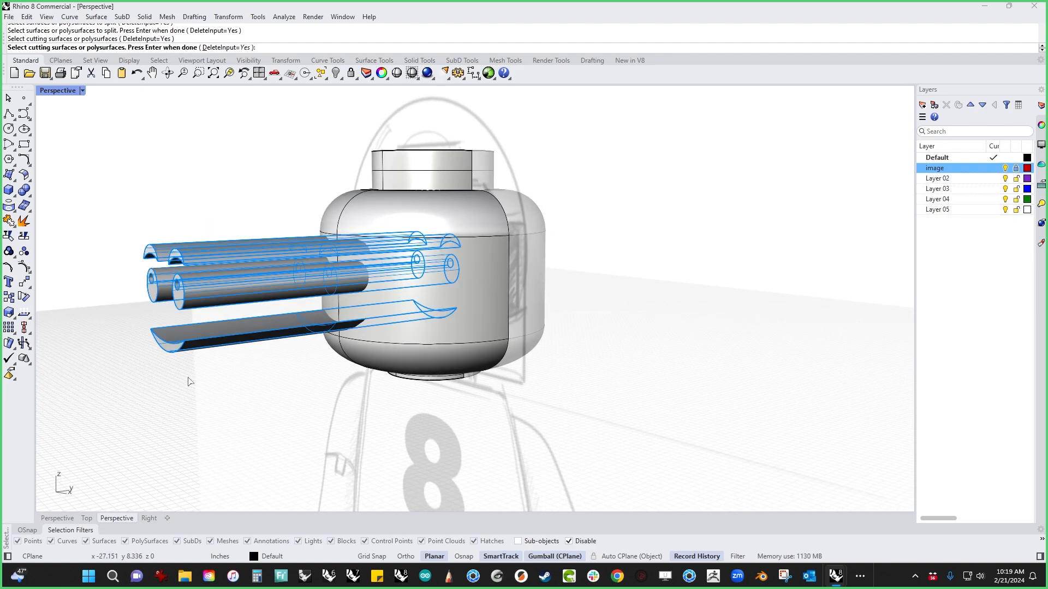
right_click(189, 386)
Delete the five extruded cutting solids, leaving the face features split into the head.
left_click_drag(223, 130, 173, 386)
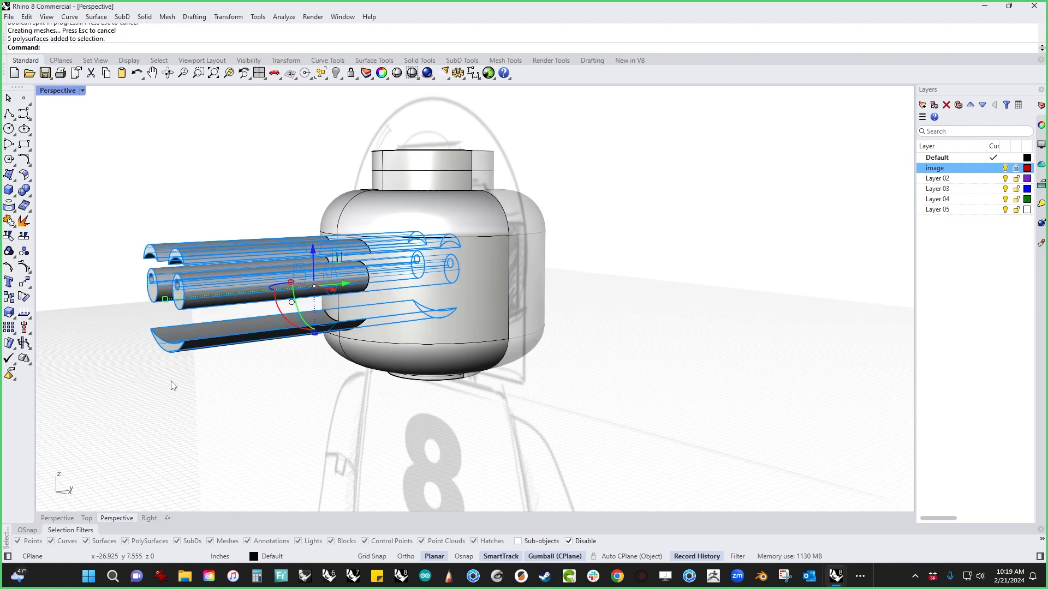
key("Delete")
right_click_drag(171, 381, 662, 297)
scroll(685, 355, "up", 2)
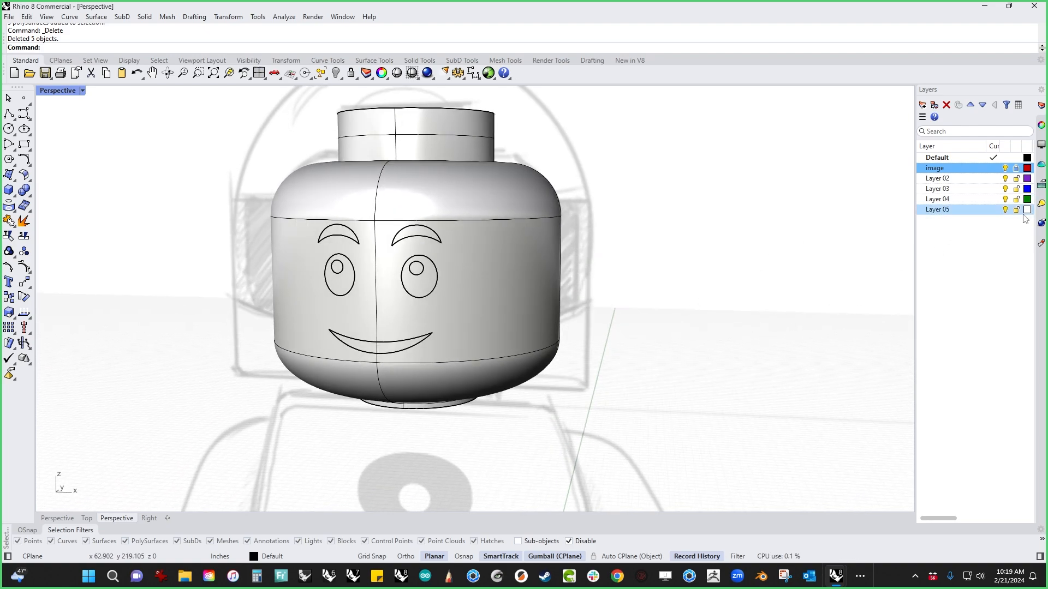
Create a Plastic material and set its colour to black.
left_click(1042, 244)
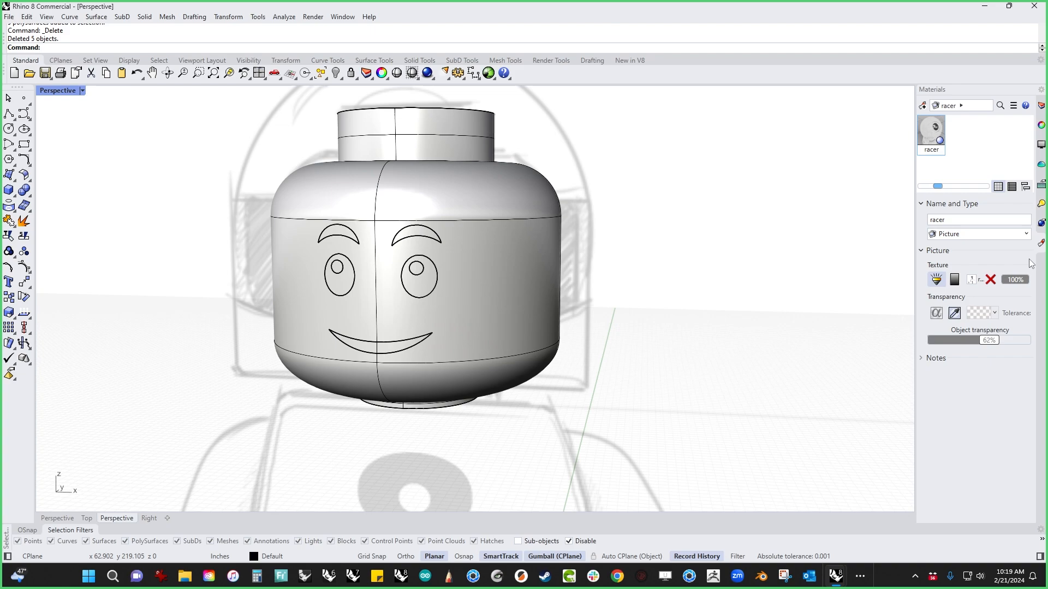
left_click(923, 105)
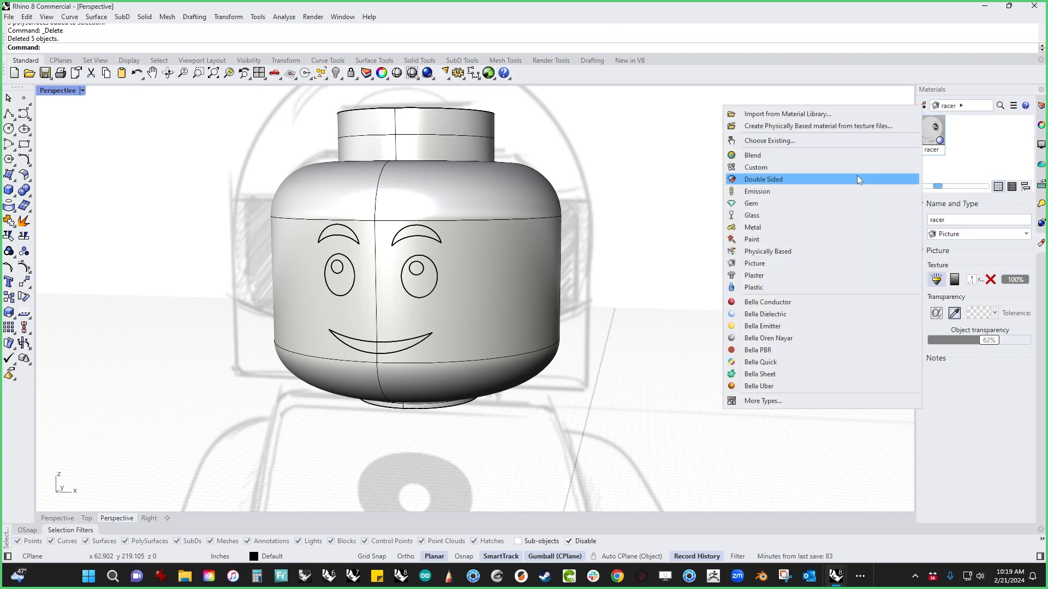
left_click(754, 287)
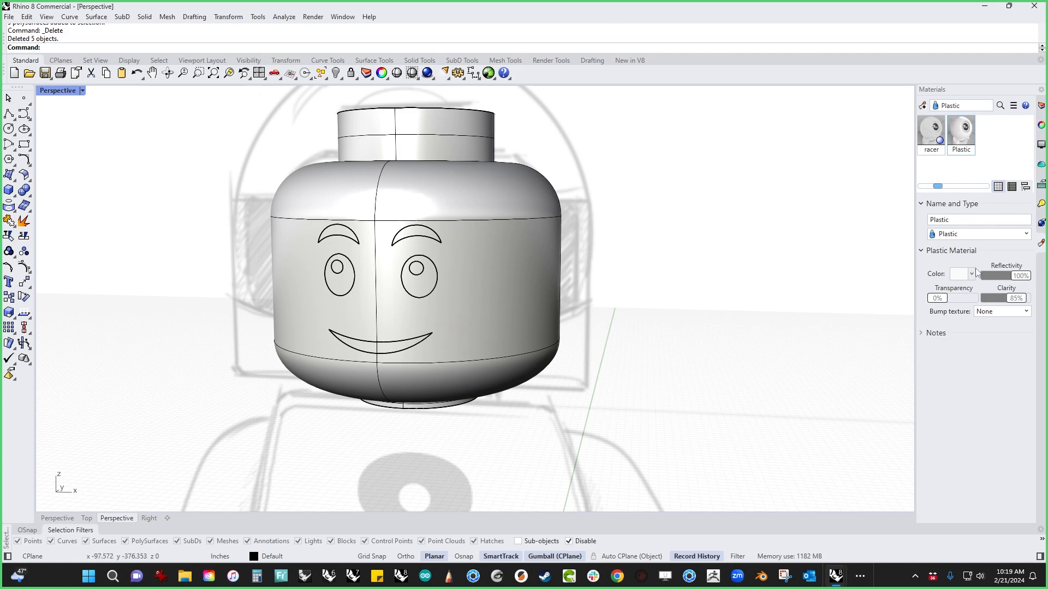
left_click(958, 274)
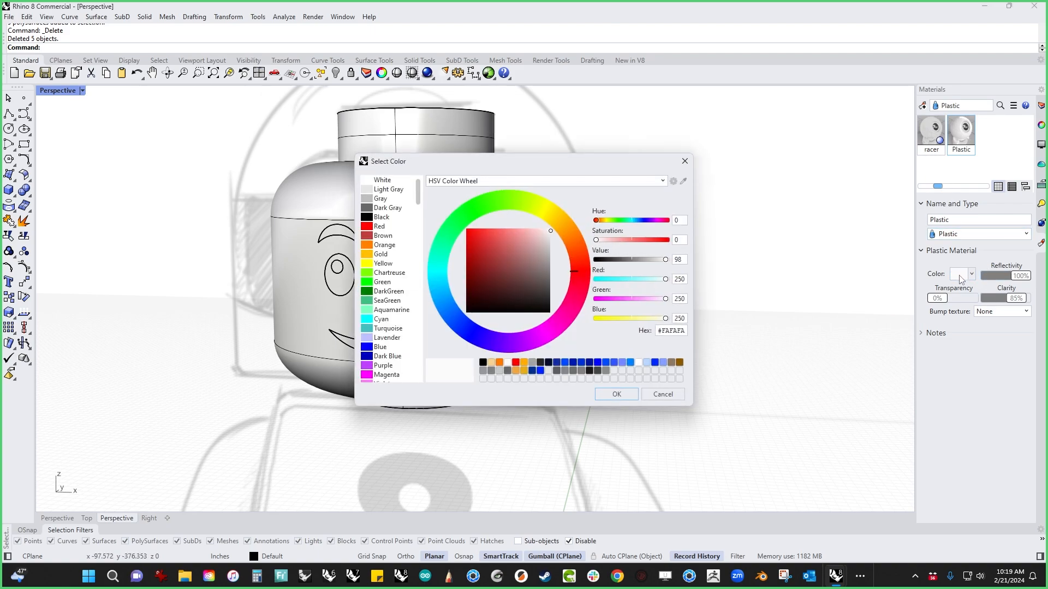
left_click(591, 372)
left_click(617, 396)
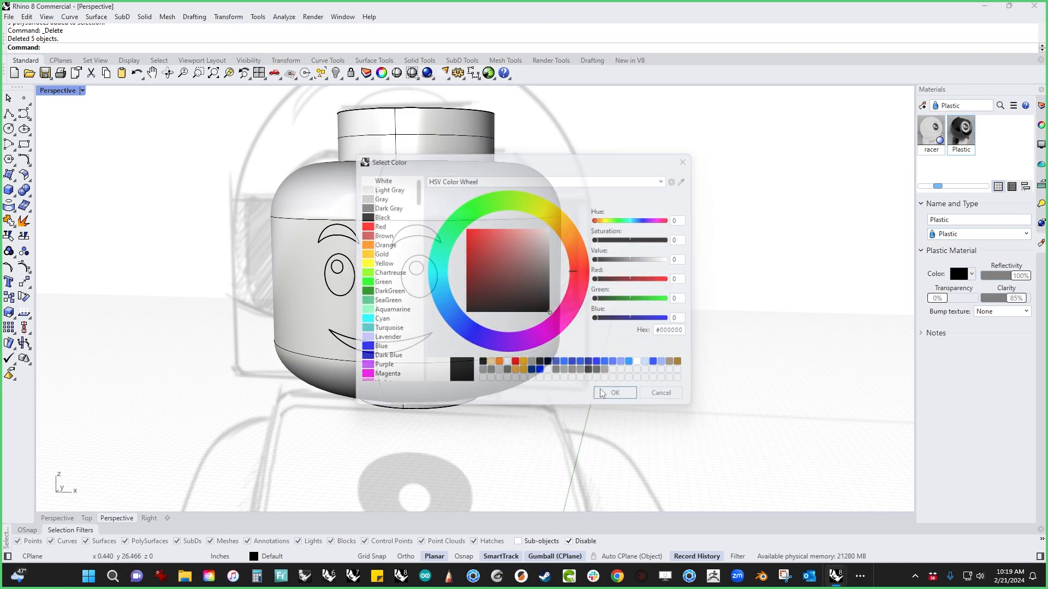
Assign the black plastic material to both eyes, both eyebrows and the smile.
left_click(420, 289)
left_click(417, 288, "shift")
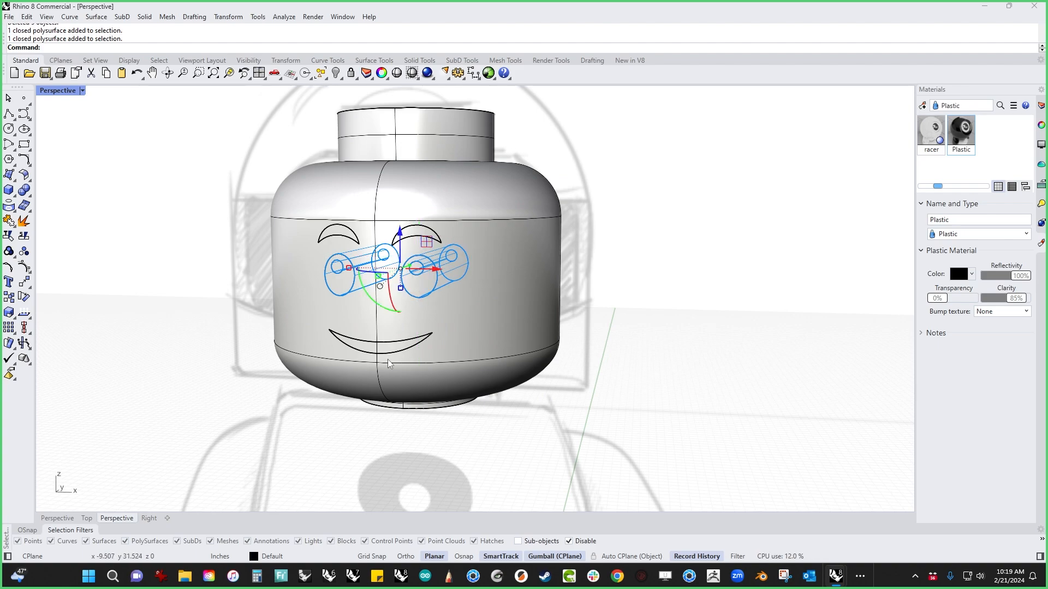
left_click(382, 350, "shift")
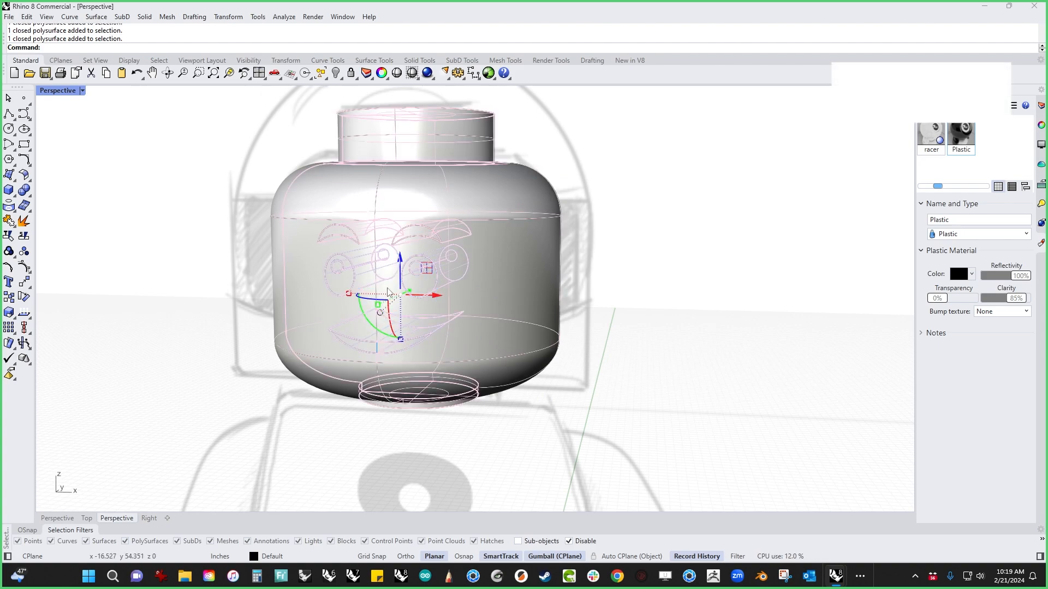
left_click(416, 232, "shift")
left_click(349, 230, "shift")
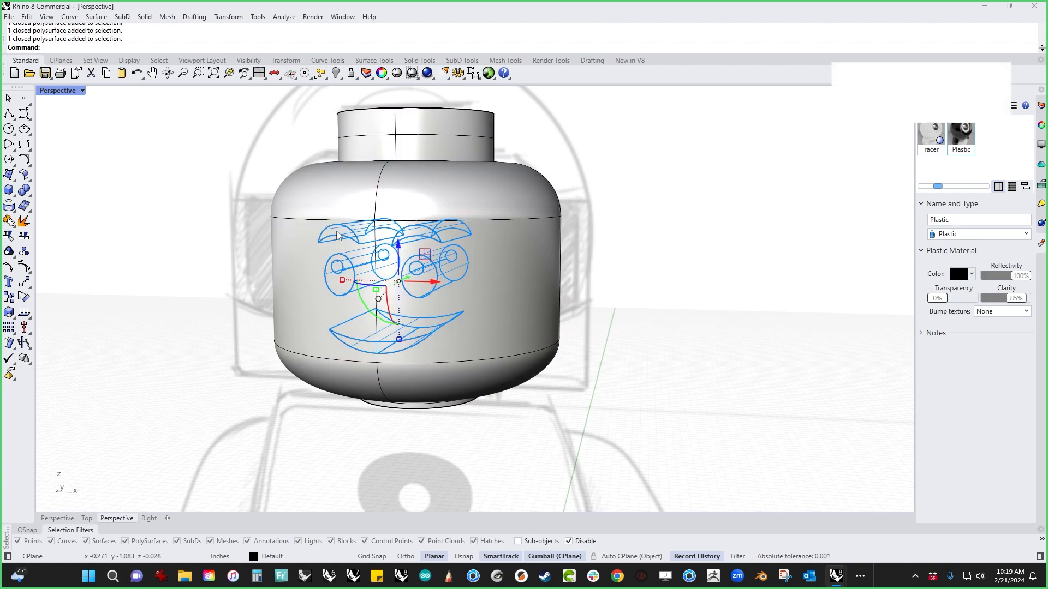
right_click(962, 136)
left_click(873, 132)
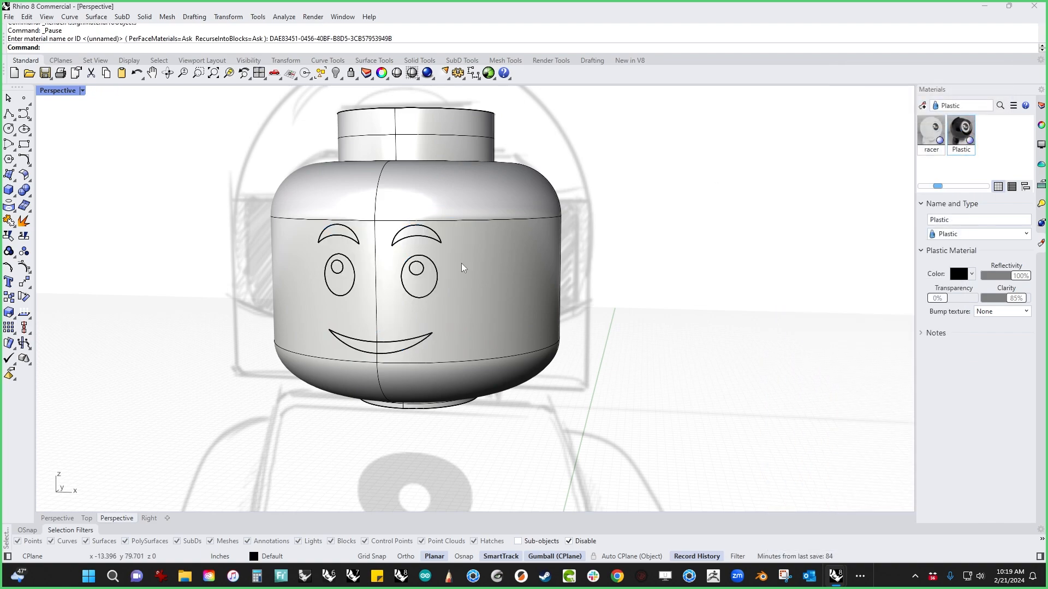
Add a second Plastic material with the default white colour.
scroll(404, 301, "up", 3)
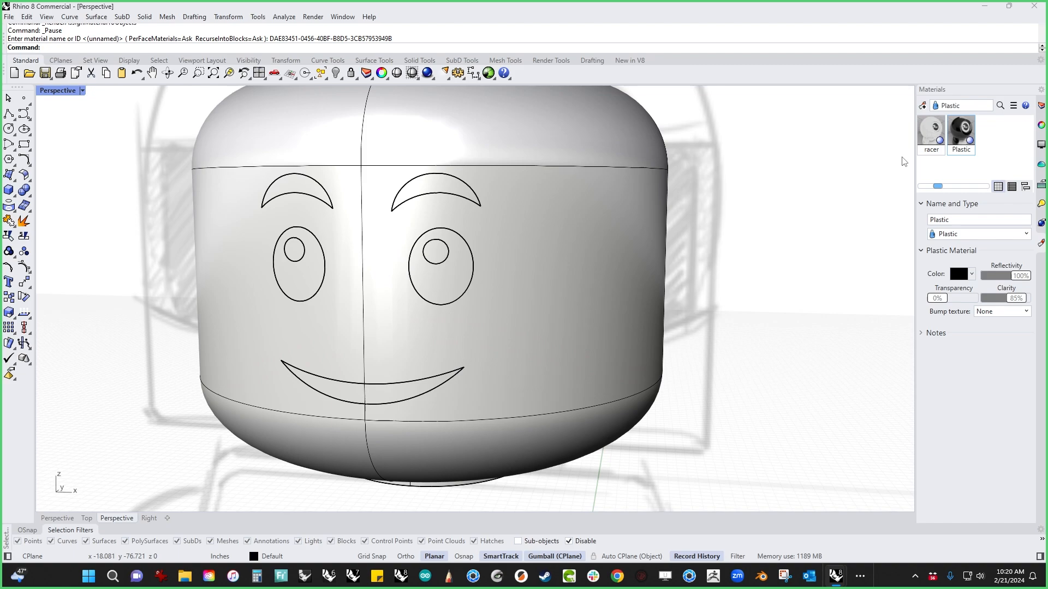
left_click(923, 105)
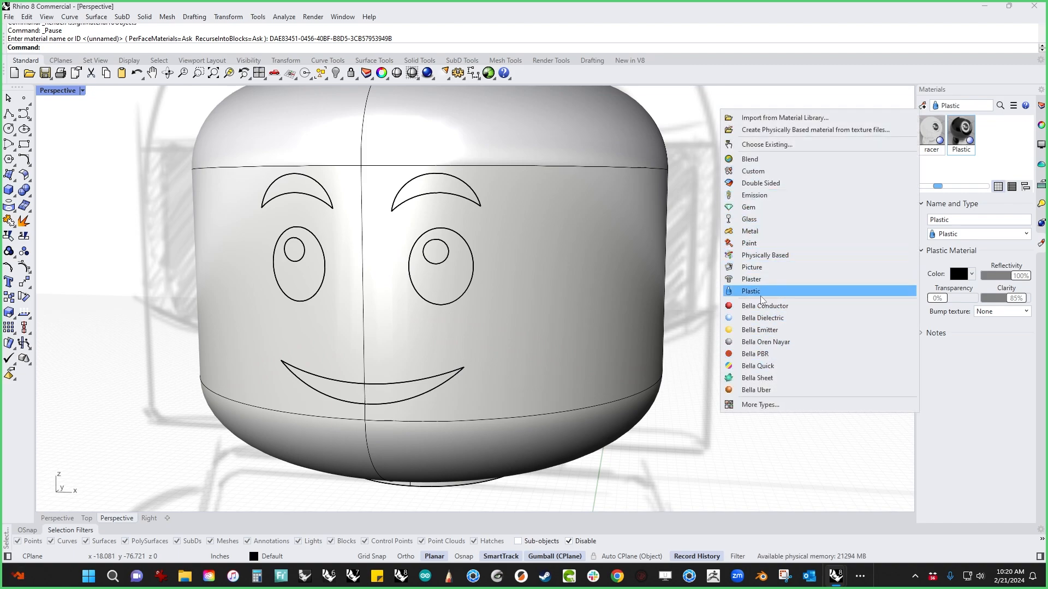
left_click(808, 291)
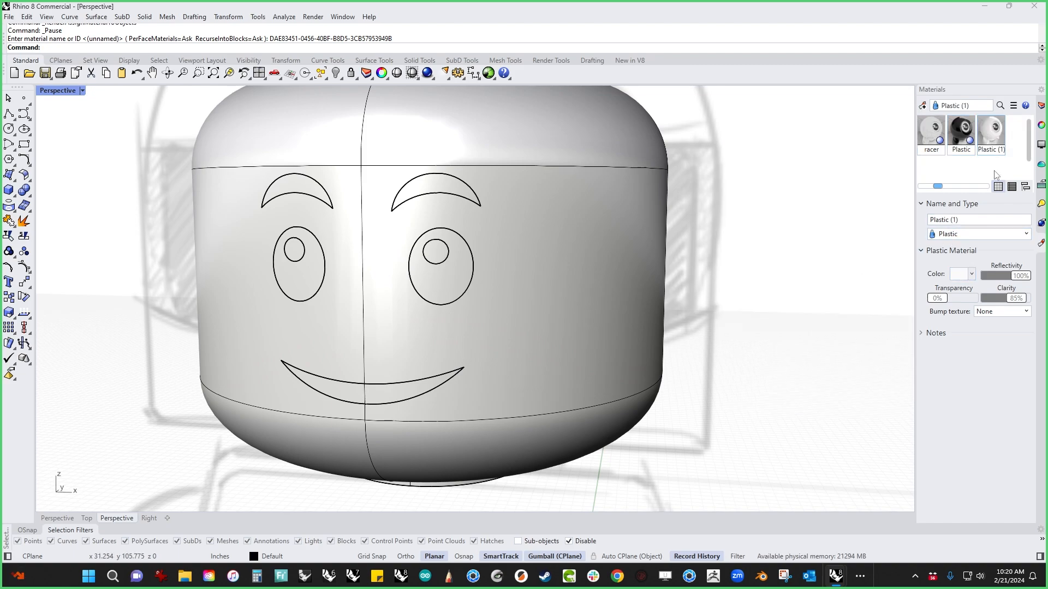
Examine which solid the highlight circles of both eyes belong to.
left_click(440, 257)
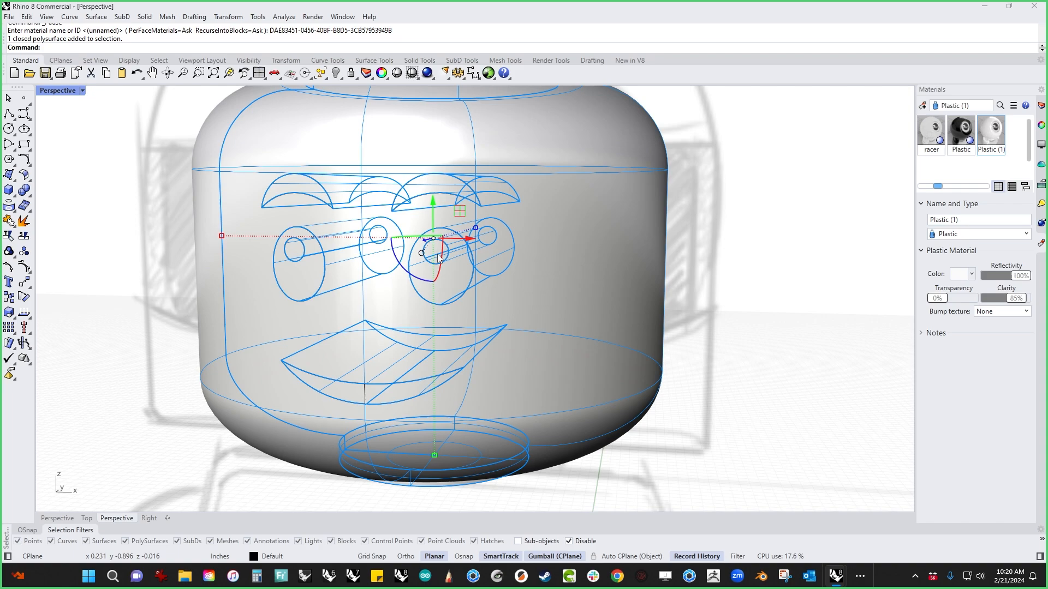
left_click(308, 264, "shift")
left_click_drag(72, 189, 522, 283)
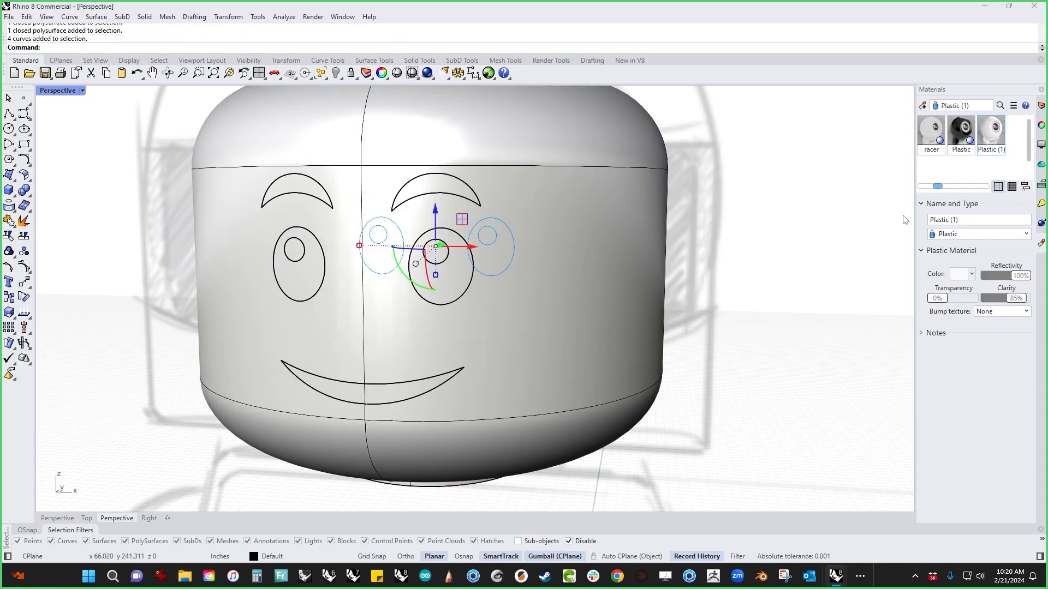
key("Delete")
right_click_drag(851, 257, 709, 271)
scroll(185, 238, "up", 8)
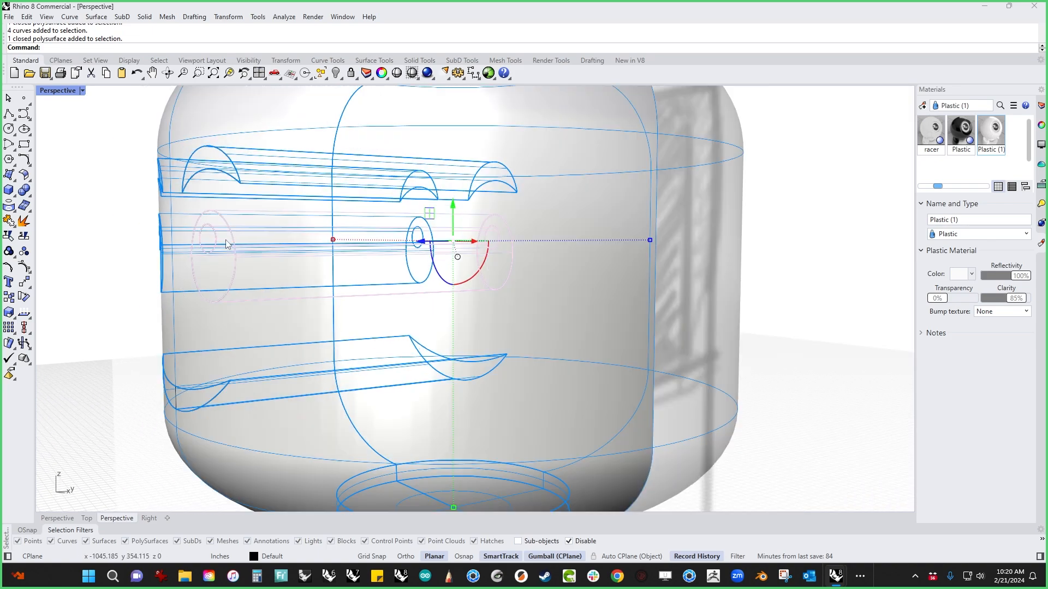
right_click_drag(164, 246, 128, 253)
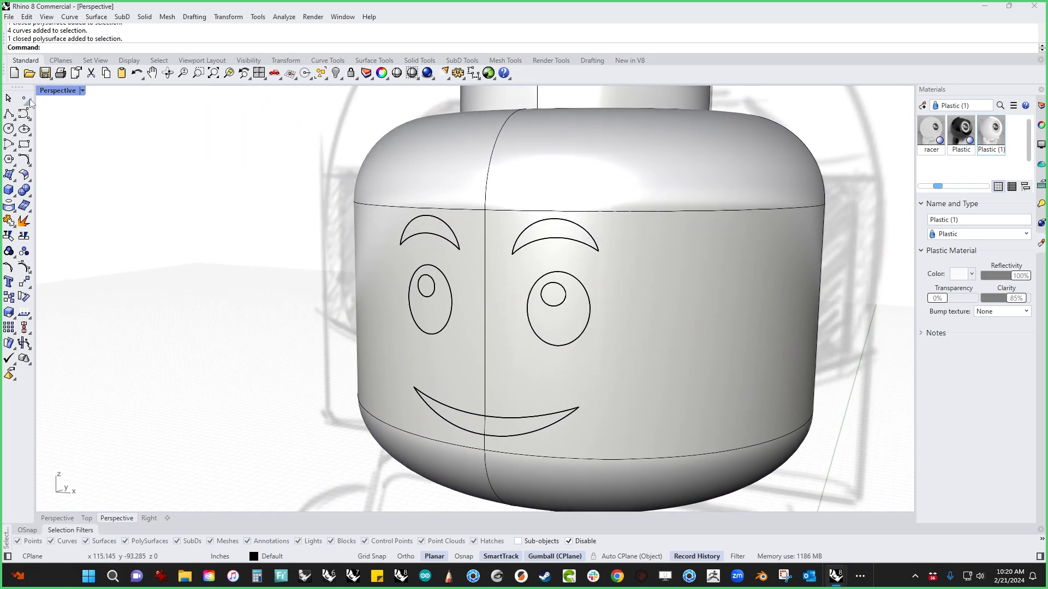
Set the Perspective view to Rendered display and show all hidden parts of the figure and trophy.
left_click(55, 90)
left_click(141, 132)
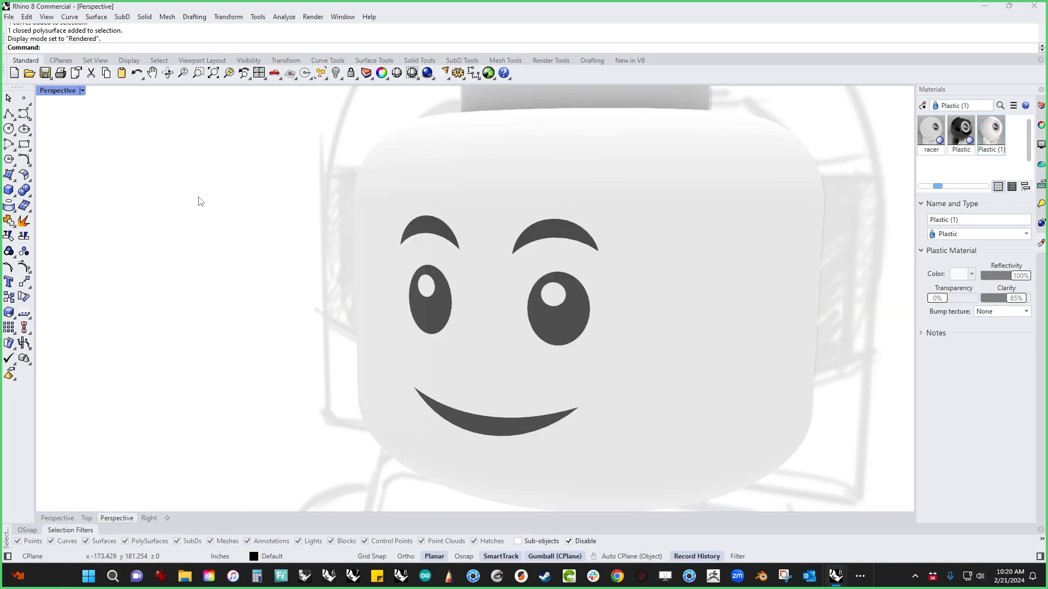
scroll(202, 204, "down", 8)
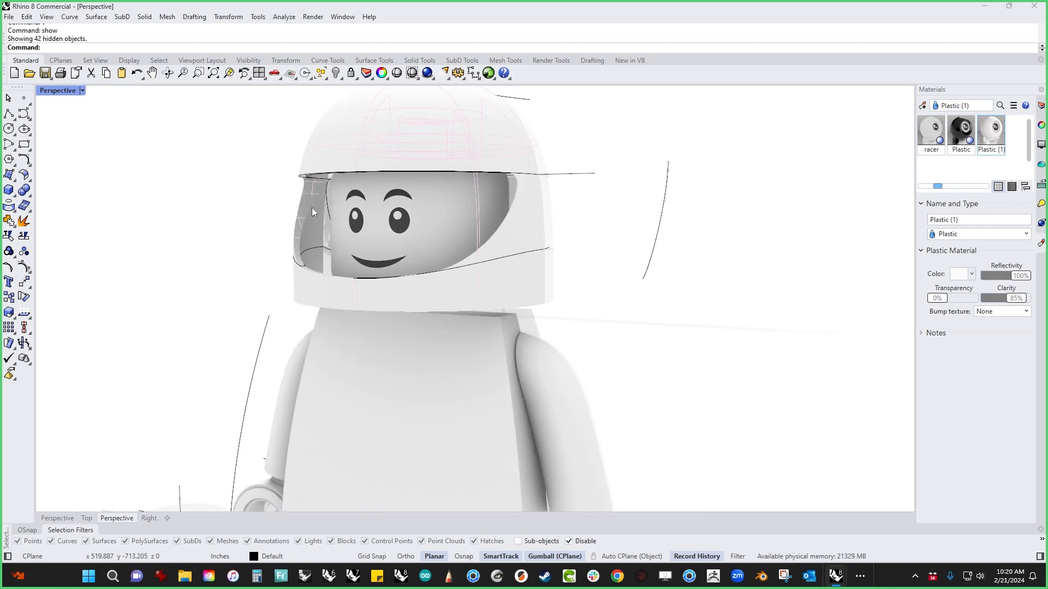
scroll(328, 230, "down", 5)
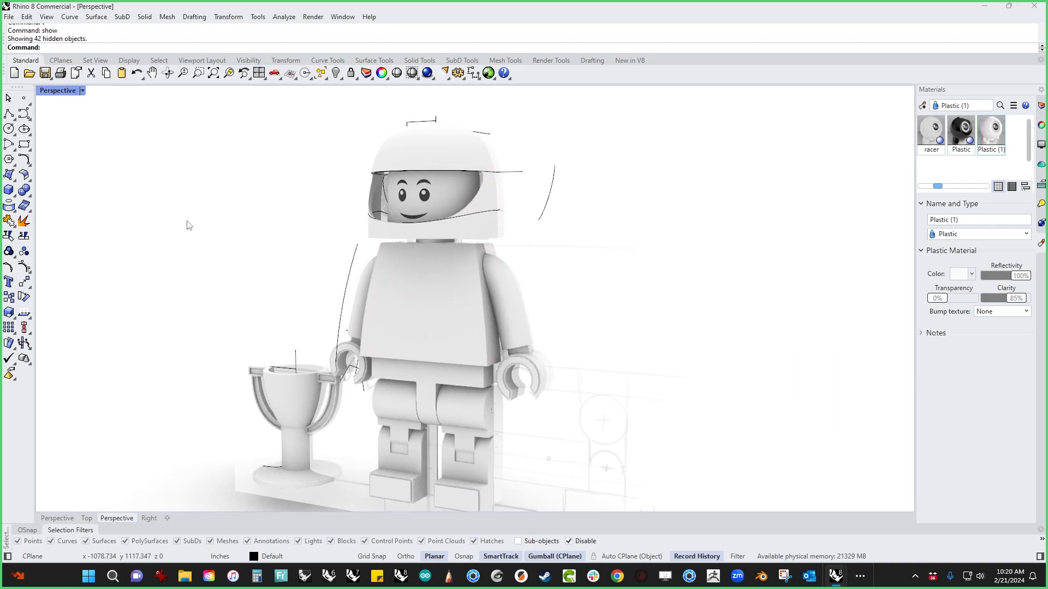
right_click_drag(229, 262, 291, 284)
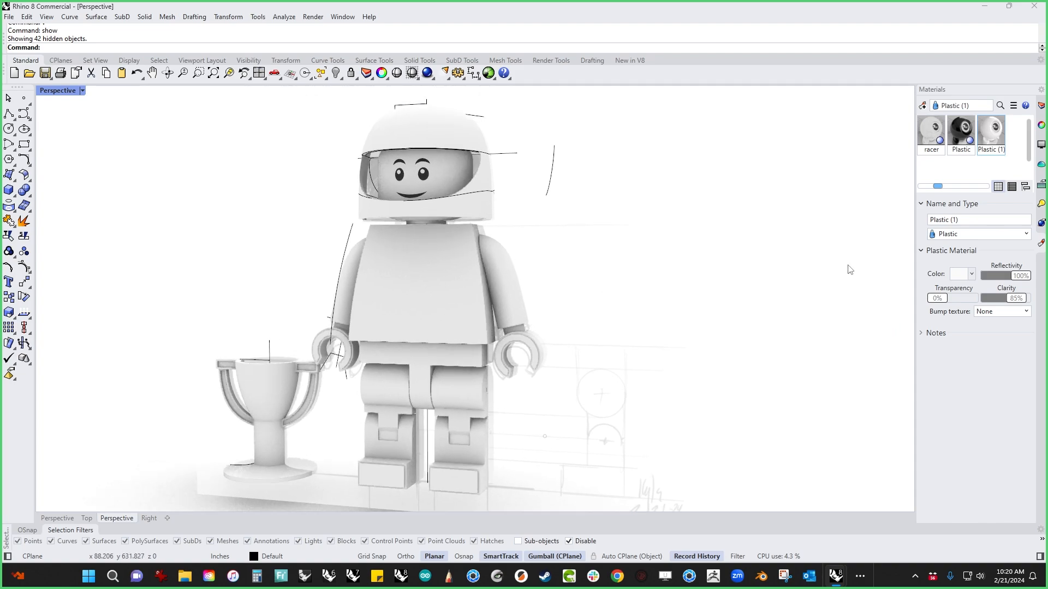
Add a Plastic material in blue (#0011FF) and assign it to the figure's helmet and torso.
left_click(923, 106)
left_click(879, 287)
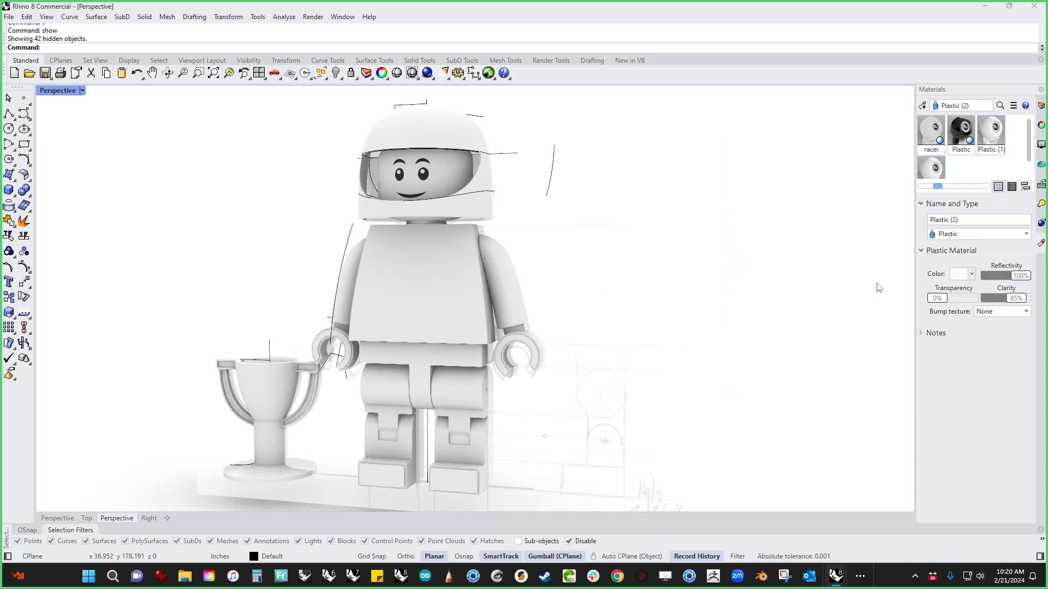
left_click(961, 274)
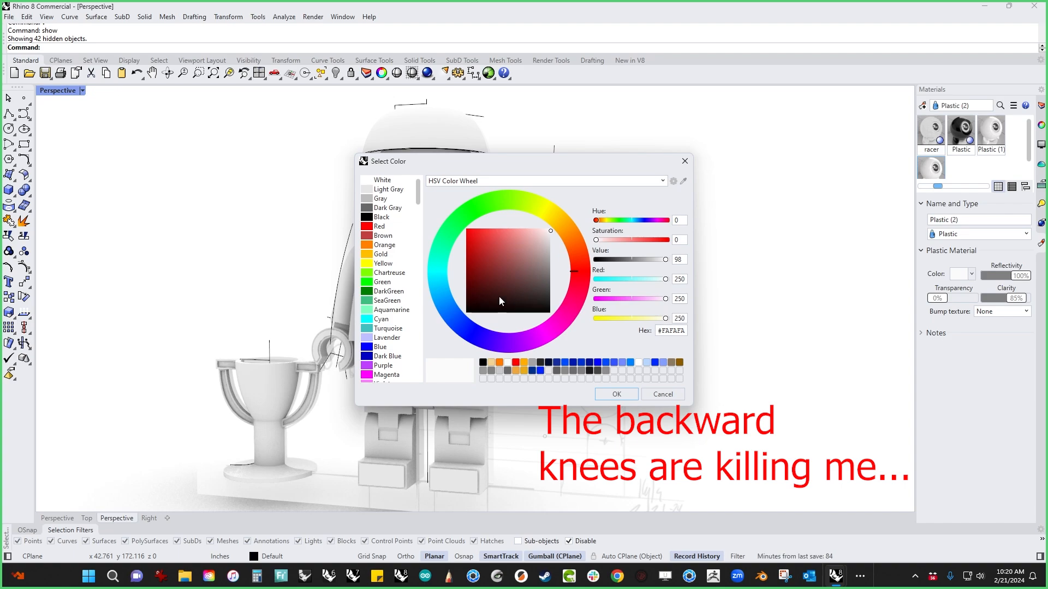
left_click(473, 328)
left_click(467, 230)
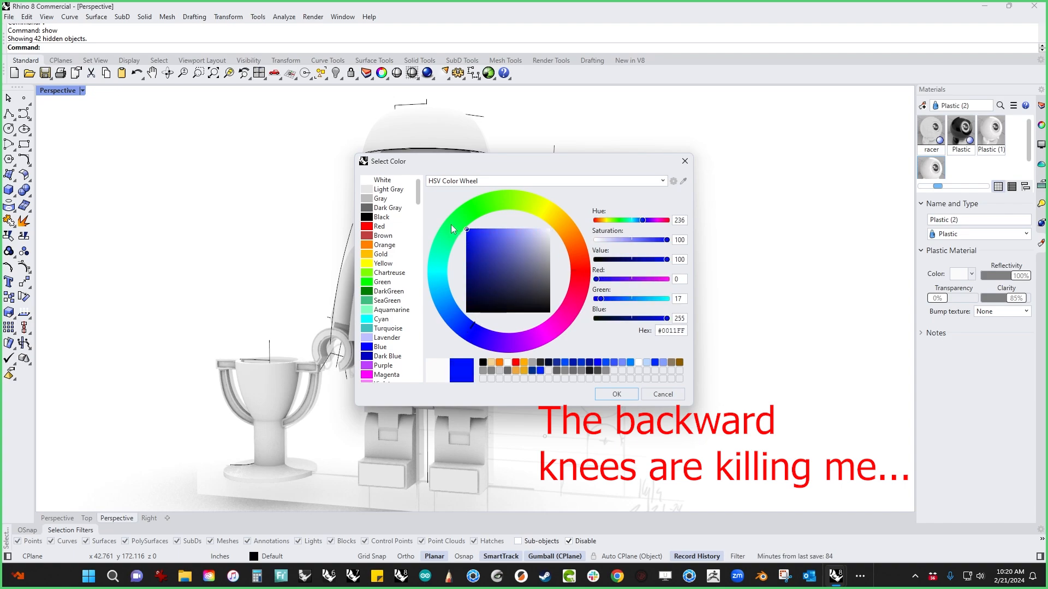
left_click(611, 392)
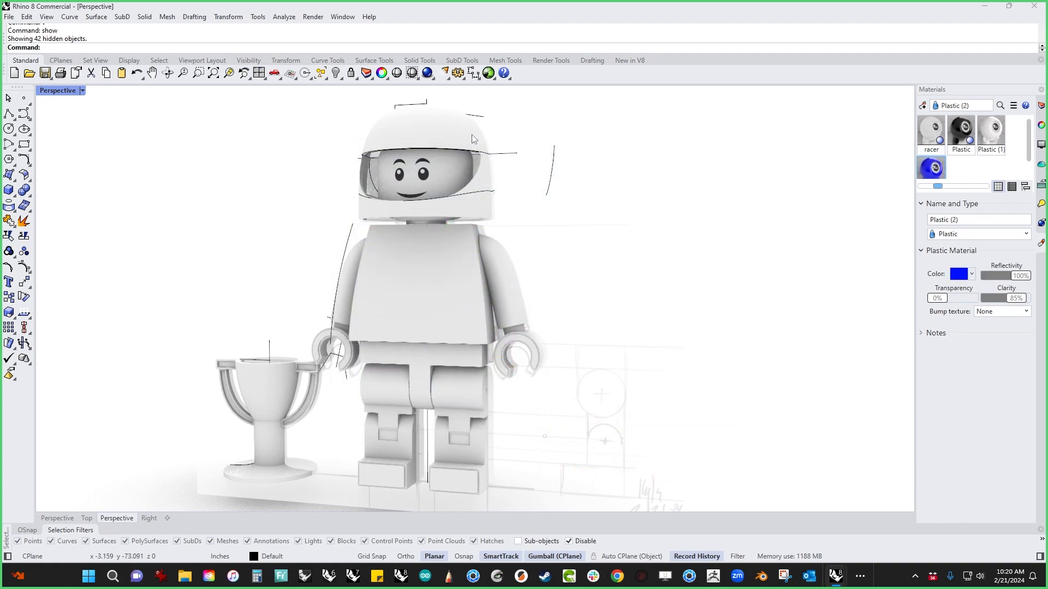
left_click_drag(510, 147, 473, 145)
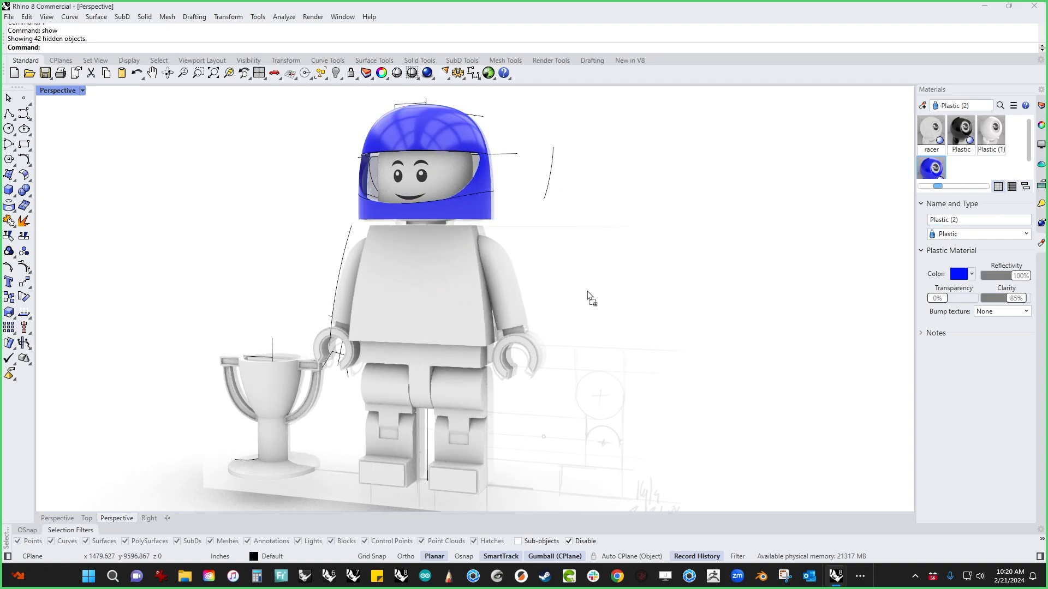
left_click_drag(588, 293, 447, 295)
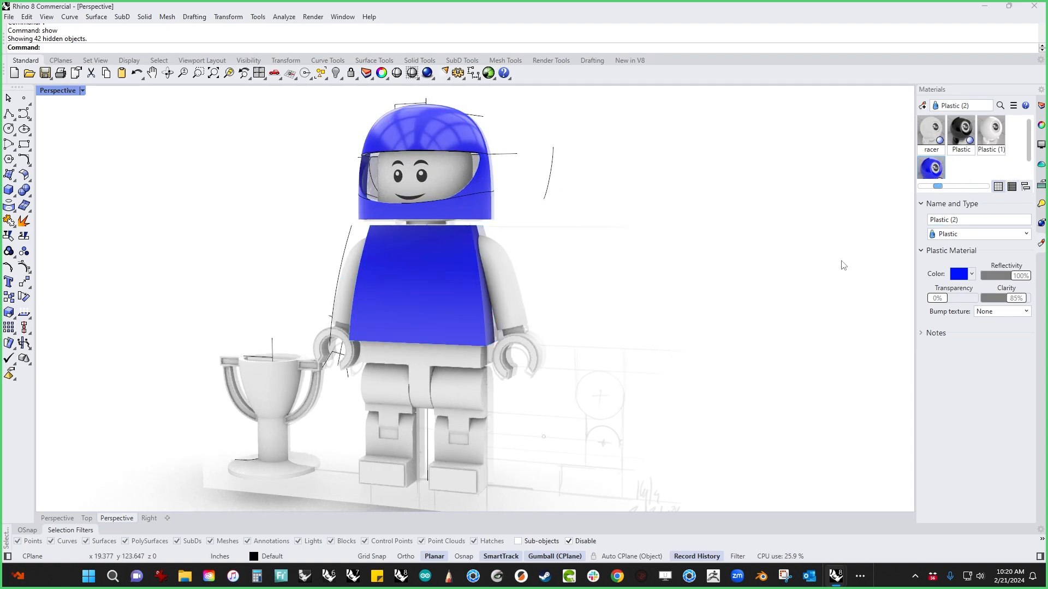
Assign the black plastic material to the hip piece and to the upper and lower parts of both legs.
left_click_drag(961, 129, 429, 363)
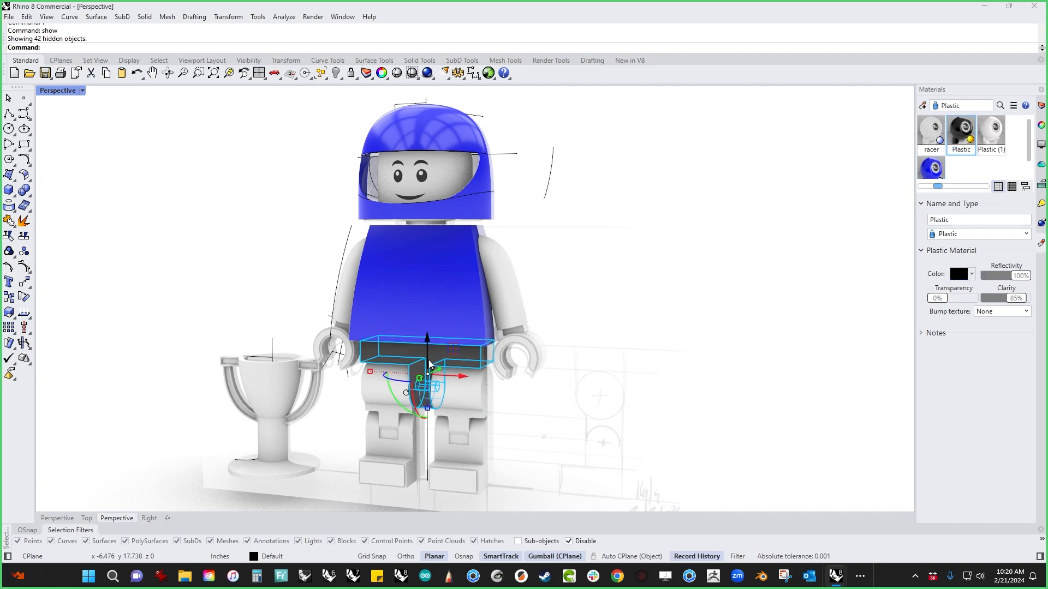
left_click(454, 395)
left_click(465, 436, "shift")
left_click(394, 442, "shift")
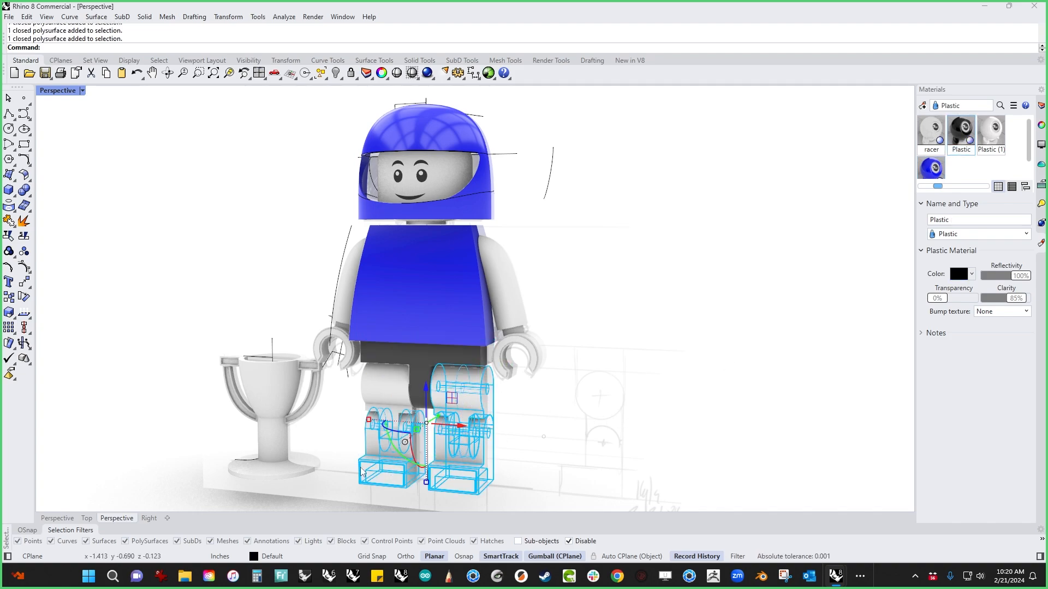
left_click(387, 390, "shift")
right_click(961, 131)
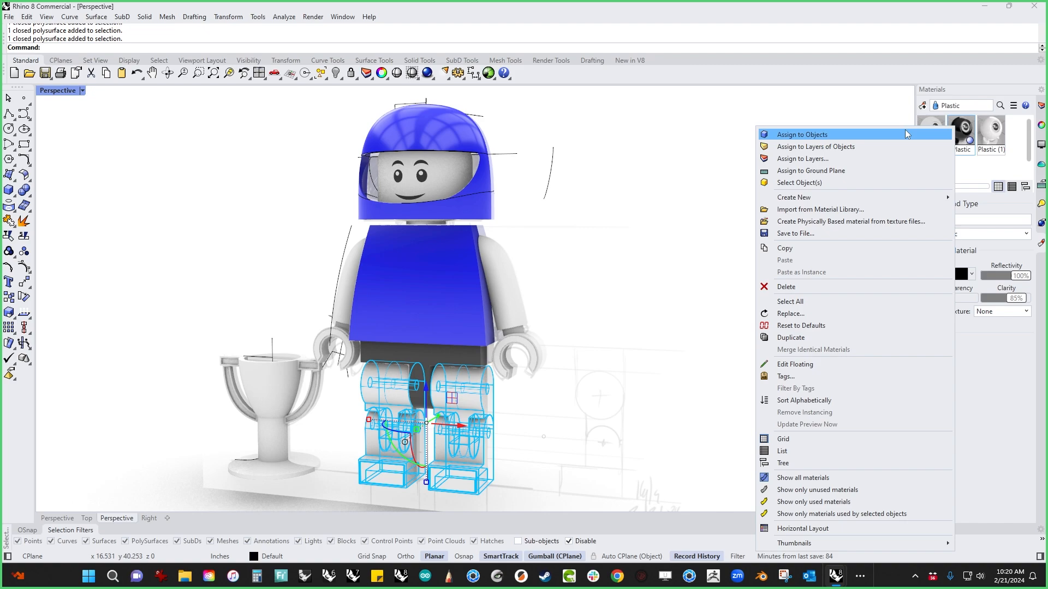
left_click(830, 131)
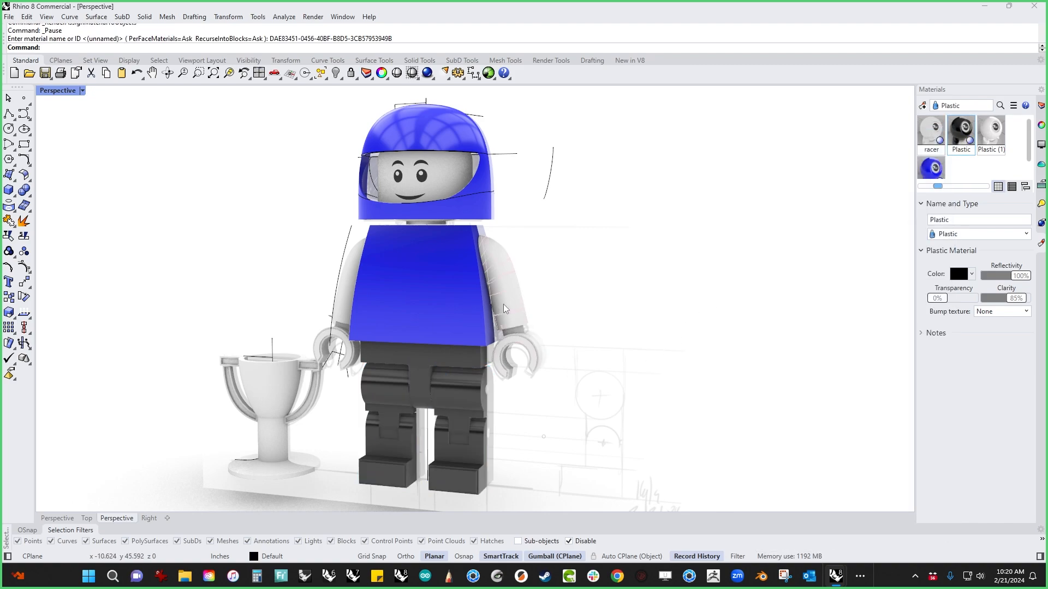
Add a Plastic material in yellow (#FFDC00) and assign it to both of the figure's arms.
left_click(505, 272)
key("Escape")
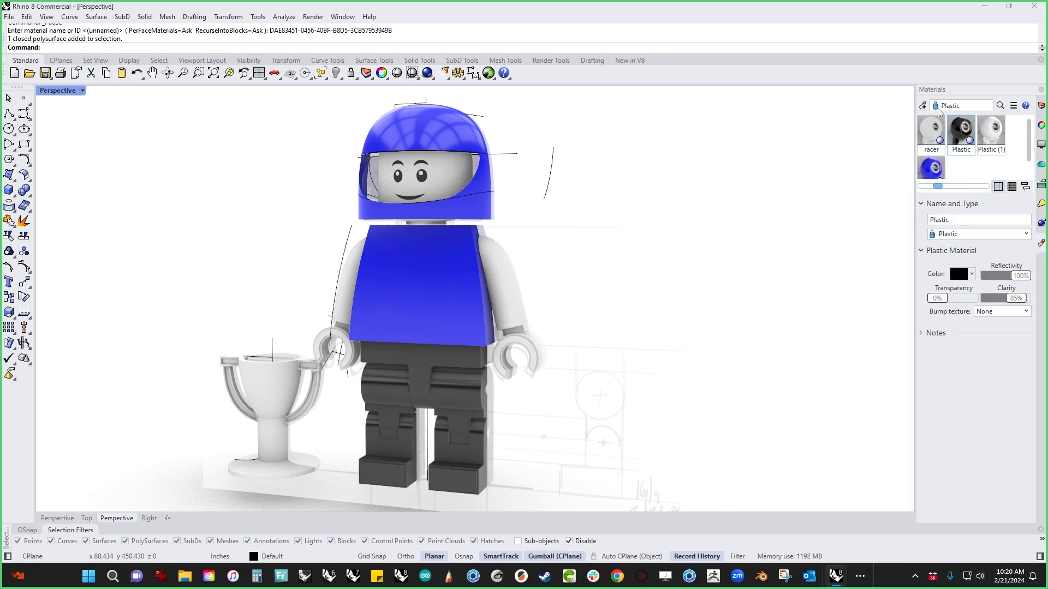
left_click(923, 105)
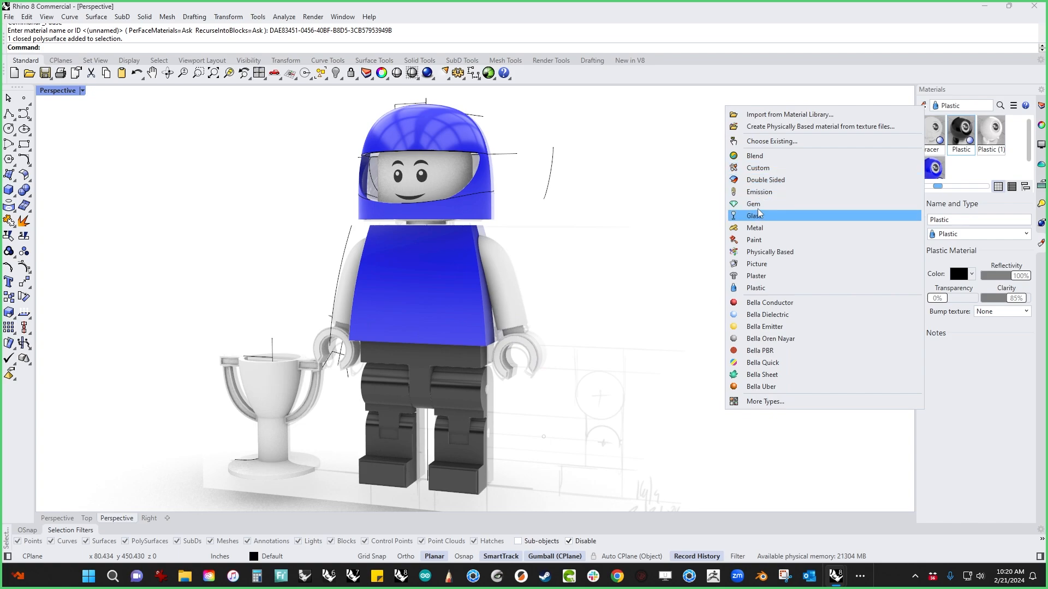
left_click(758, 288)
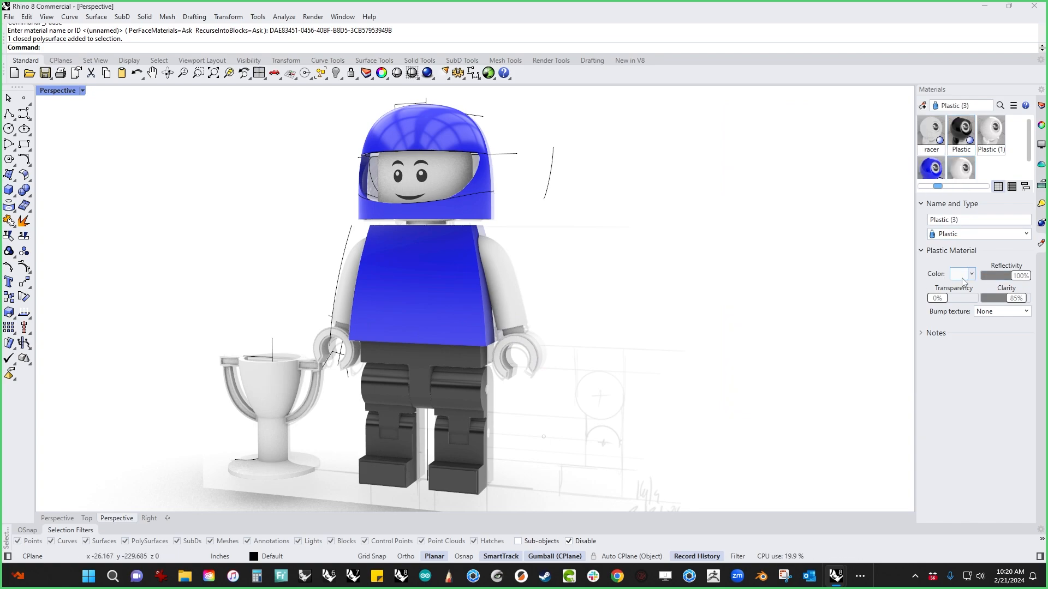
left_click(960, 274)
left_click(549, 221)
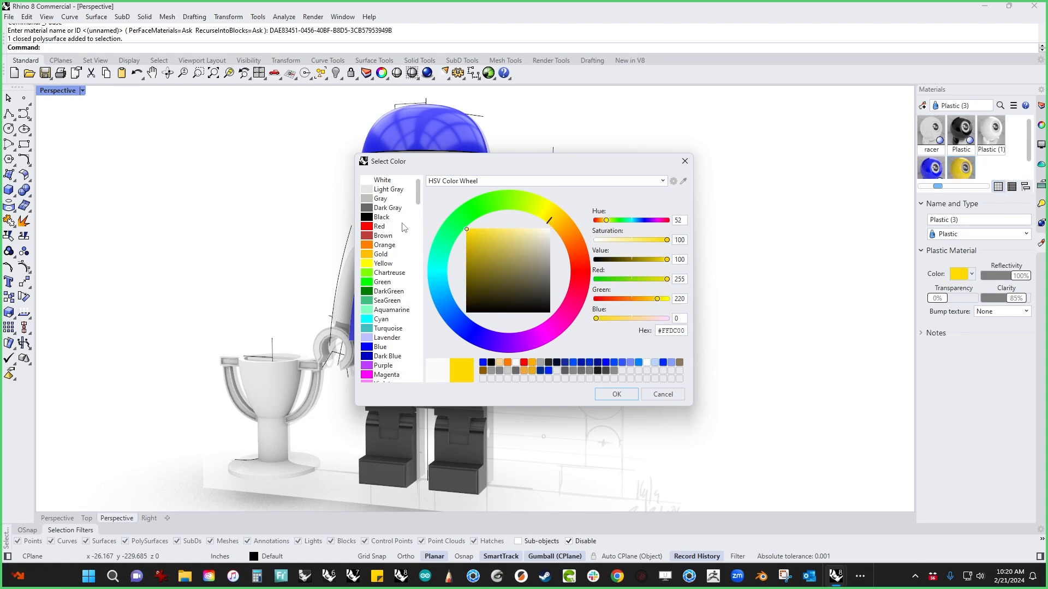
left_click(616, 394)
left_click_drag(961, 167, 503, 279)
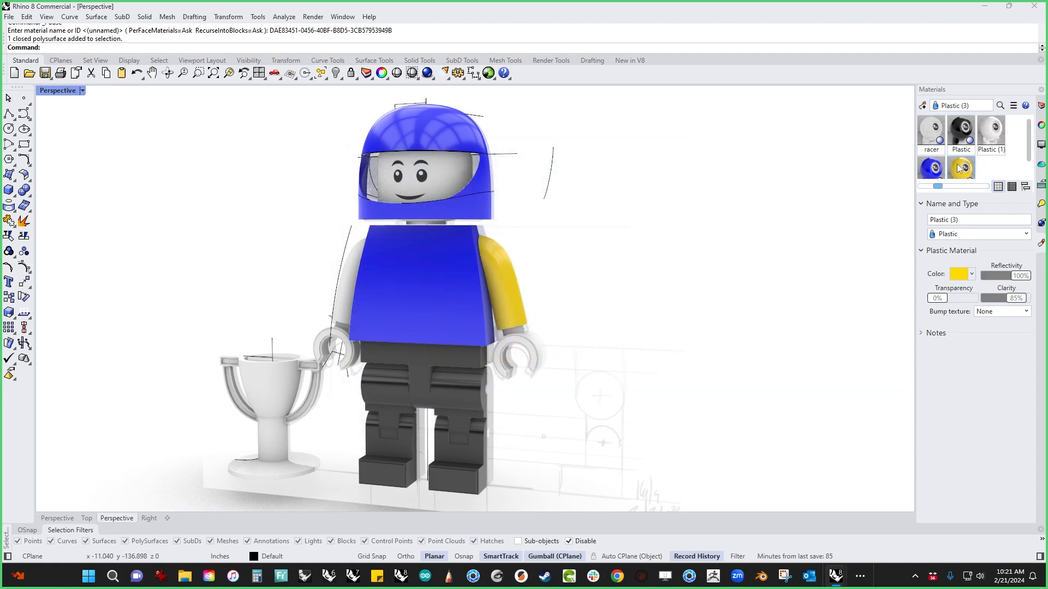
left_click_drag(536, 222, 348, 282)
left_click(621, 344)
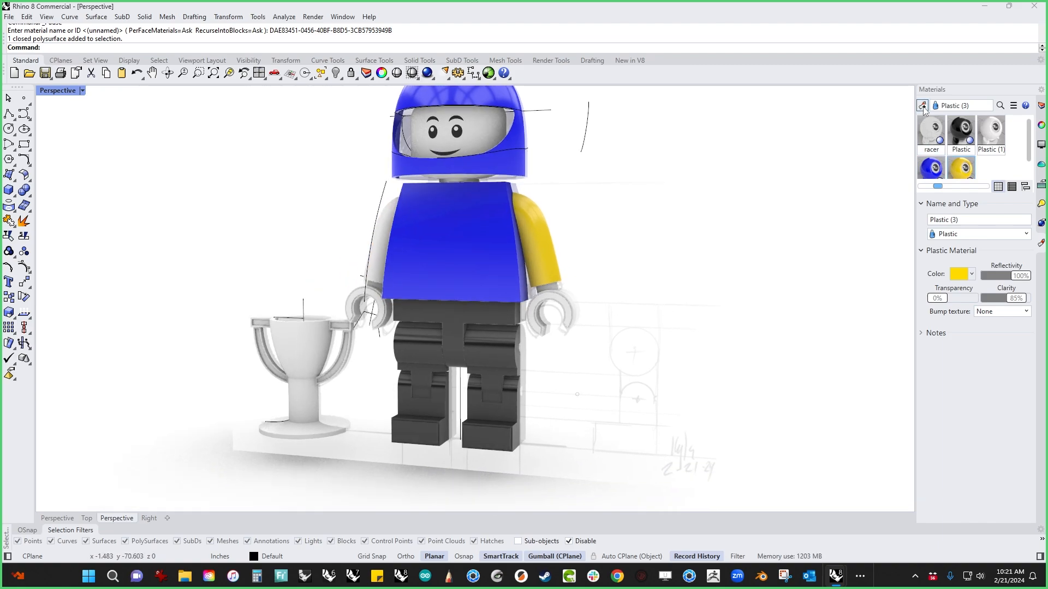
Add a Metal material with the Gold colour preset and assign it to the trophy cup.
left_click(922, 106)
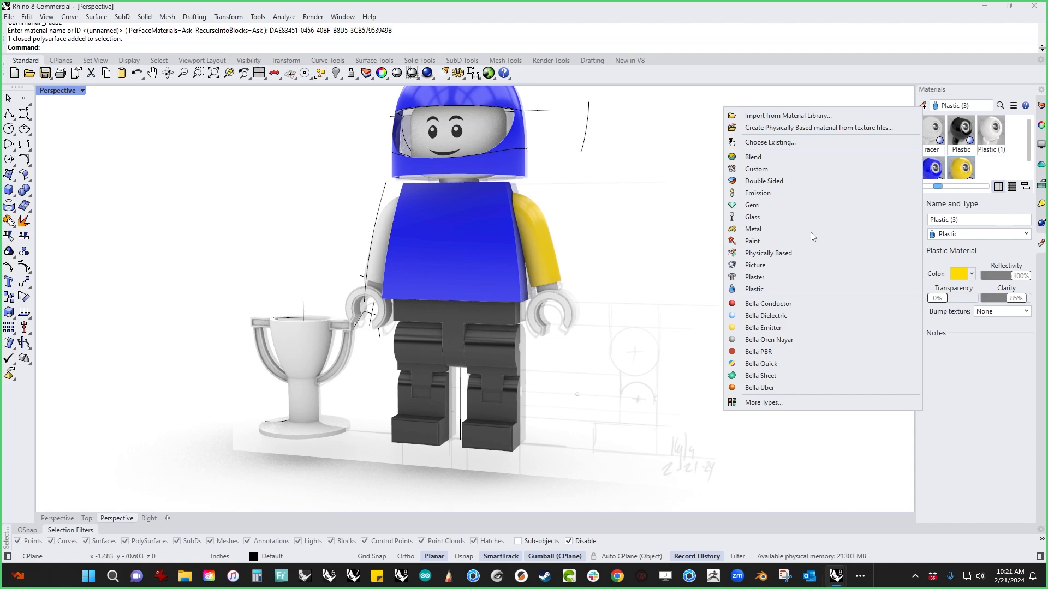
left_click(775, 230)
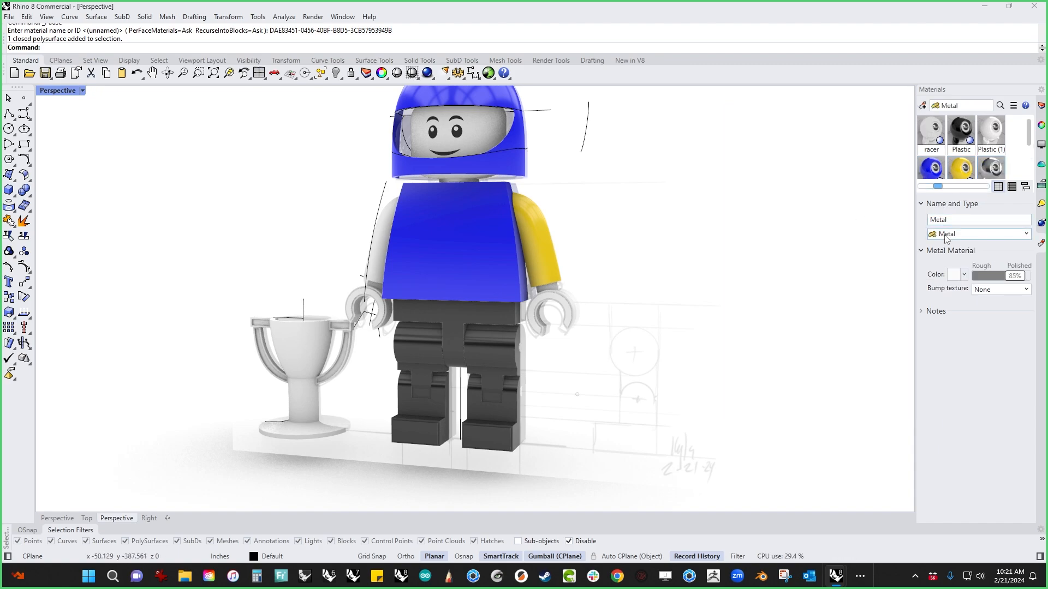
left_click(956, 275)
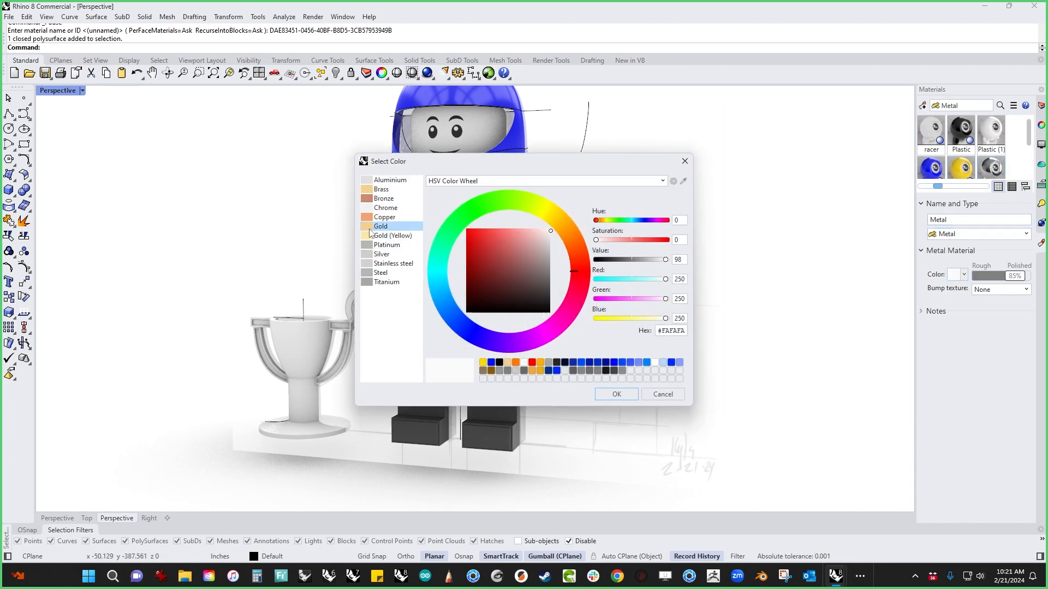
left_click(381, 227)
left_click(616, 394)
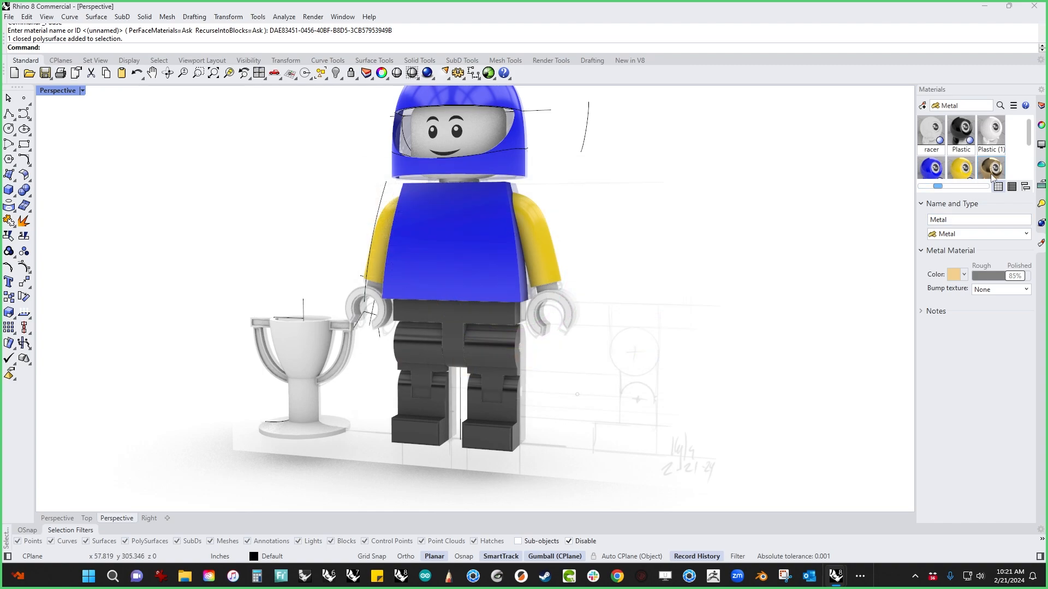
left_click_drag(392, 252, 301, 355)
scroll(234, 355, "down", 4)
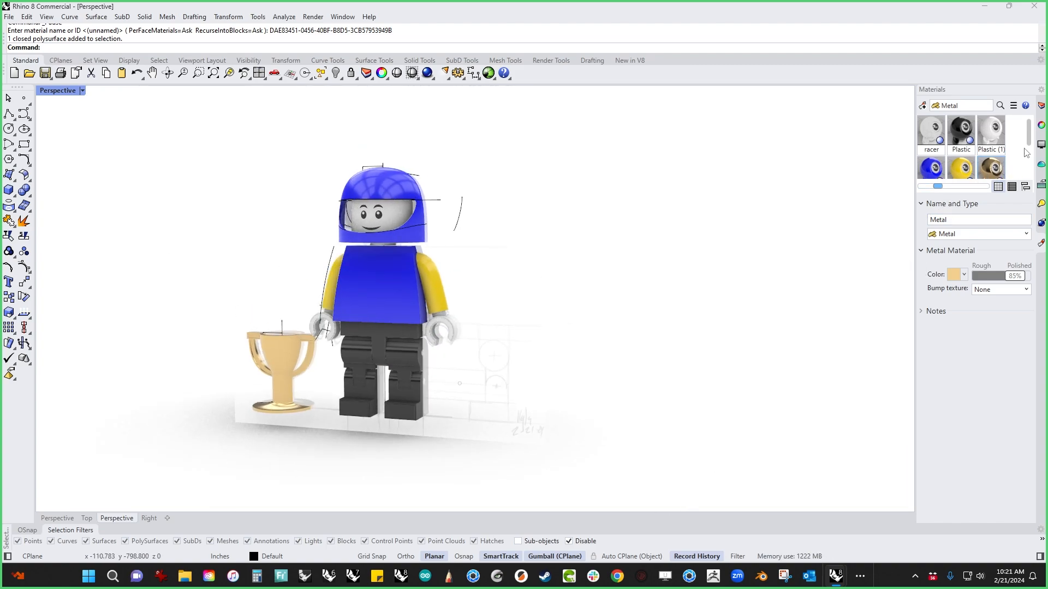
Turn off the image layer that holds the reference sketch.
left_click(1040, 125)
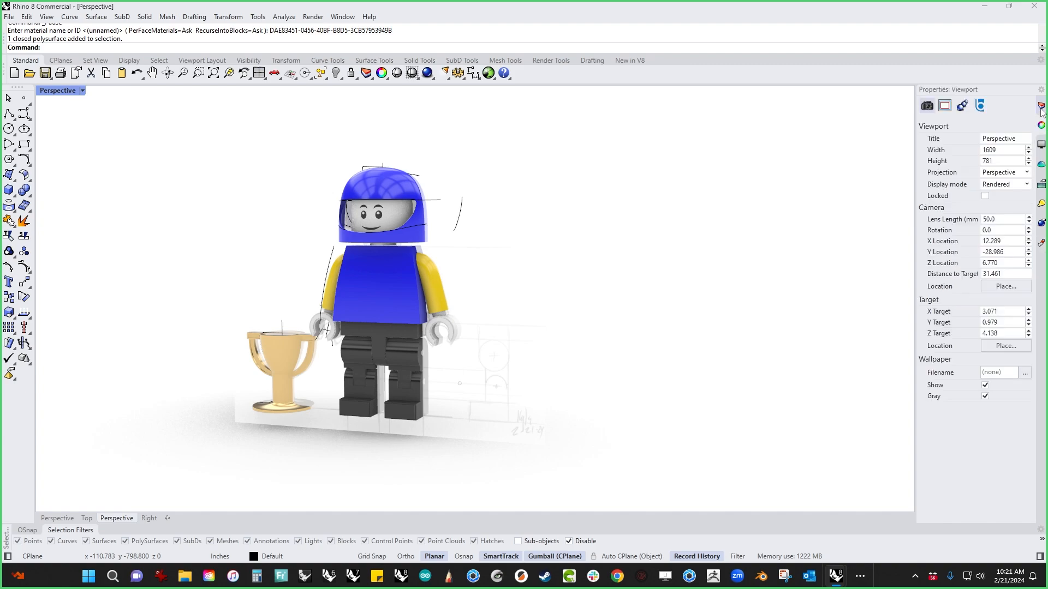
left_click(1041, 108)
left_click(1005, 168)
right_click_drag(584, 337, 563, 372, "shift")
Select and delete all curves in the model, and delete all point objects as well.
type("selcrv")
key("Return")
key("Delete")
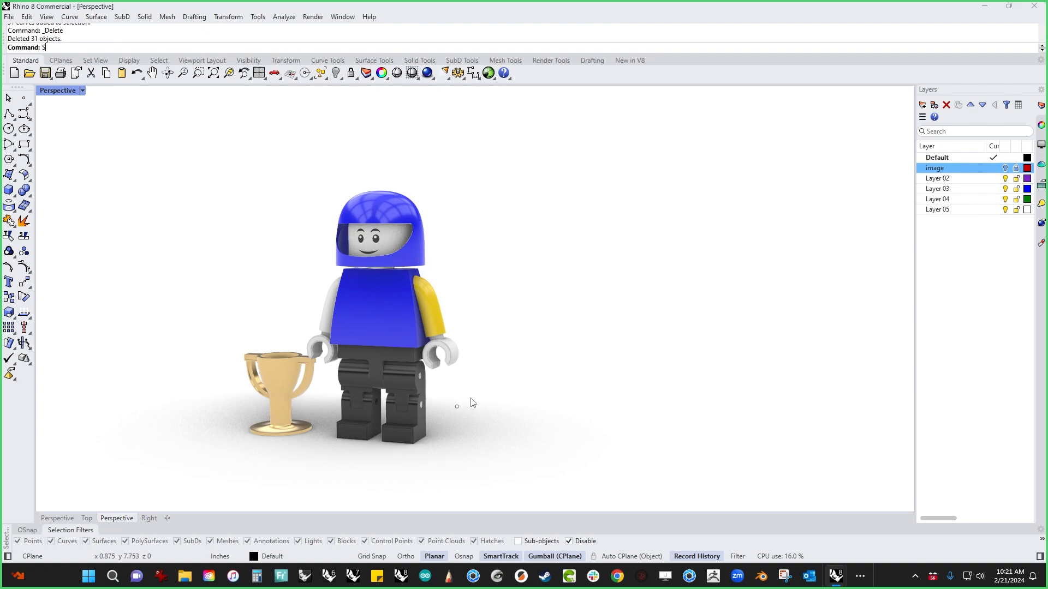
type("selpt")
key("Return")
key("Delete")
right_click_drag(431, 366, 452, 383, "shift")
scroll(484, 344, "up", 2)
scroll(368, 335, "up", 2)
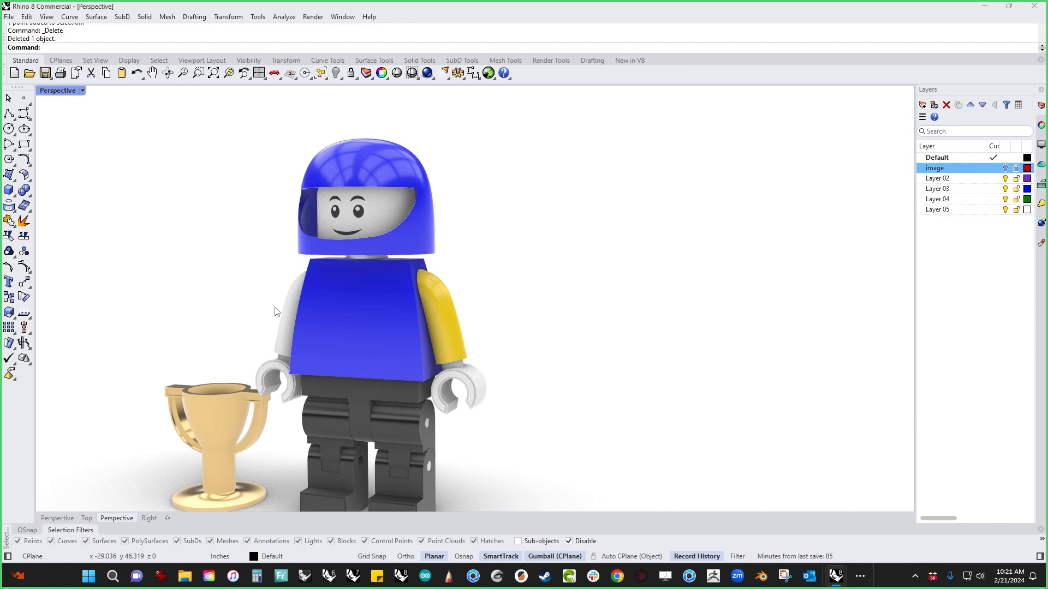
Assign the yellow plastic material to the still white arm on the trophy's side.
left_click(291, 310)
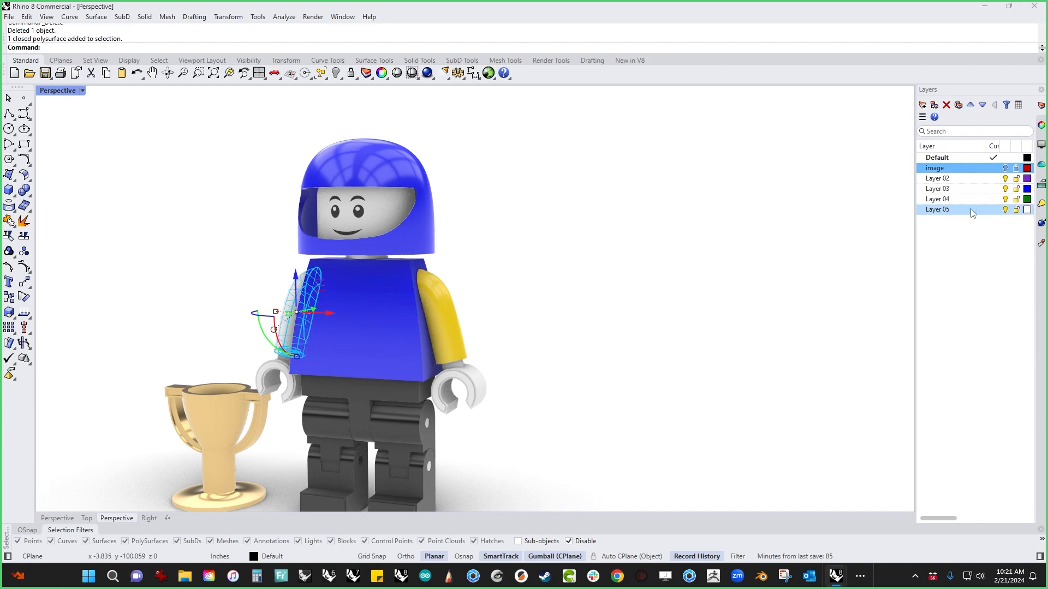
left_click(1041, 243)
left_click(955, 170)
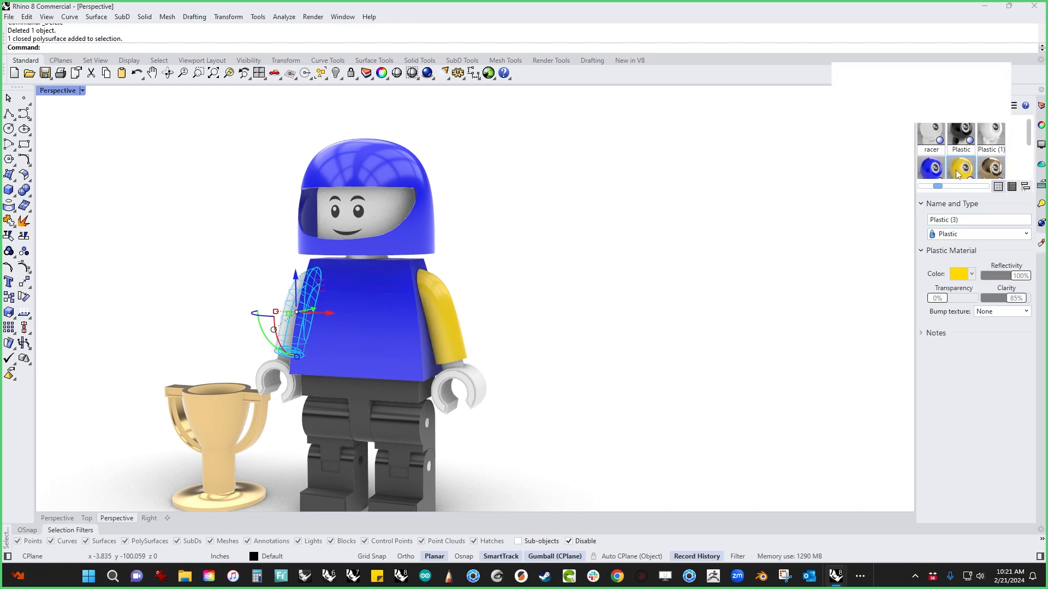
right_click(954, 170)
left_click(797, 146)
left_click(704, 224)
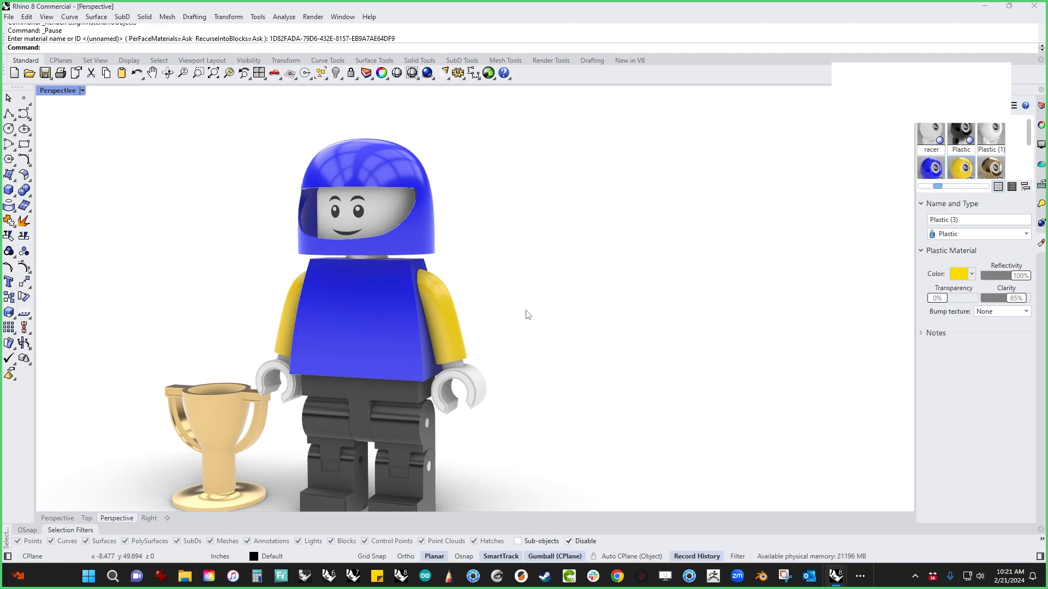
Frame the whole figure with the trophy and set the Perspective view to Raytraced display.
scroll(573, 288, "down", 3)
right_click_drag(528, 313, 580, 363)
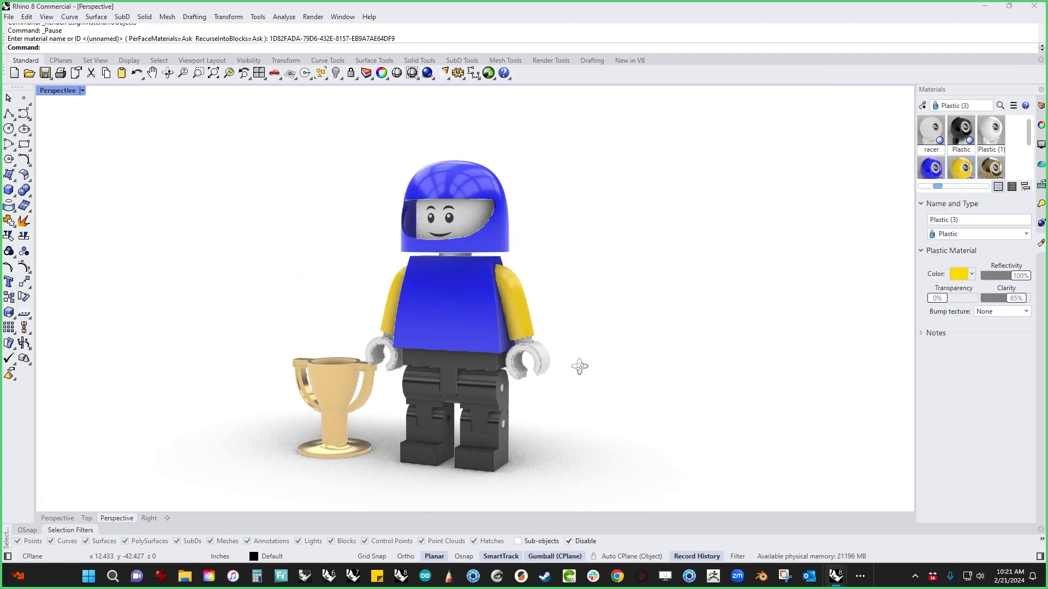
left_click(82, 91)
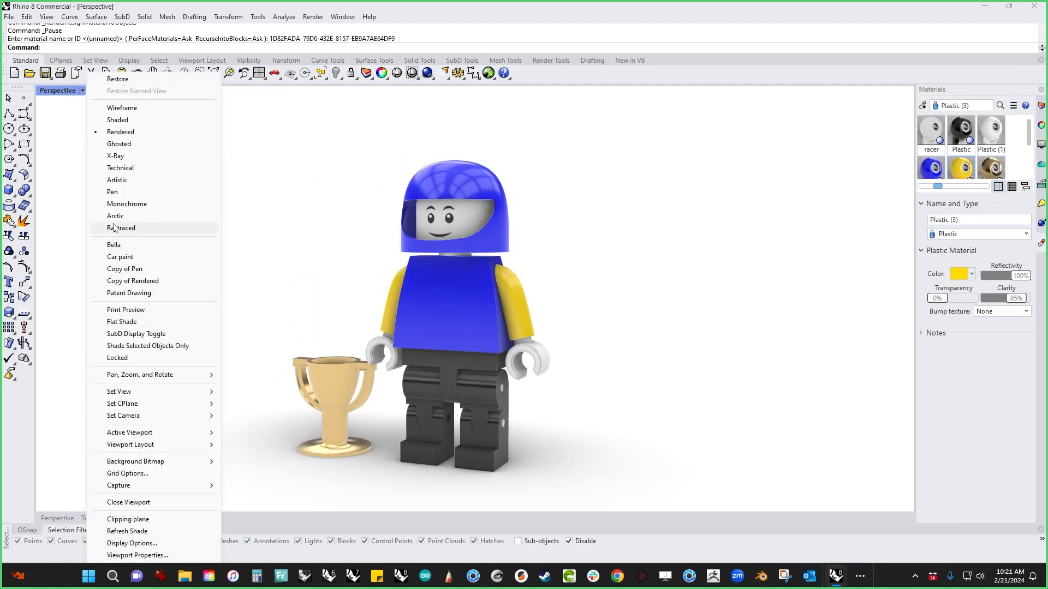
left_click(212, 228)
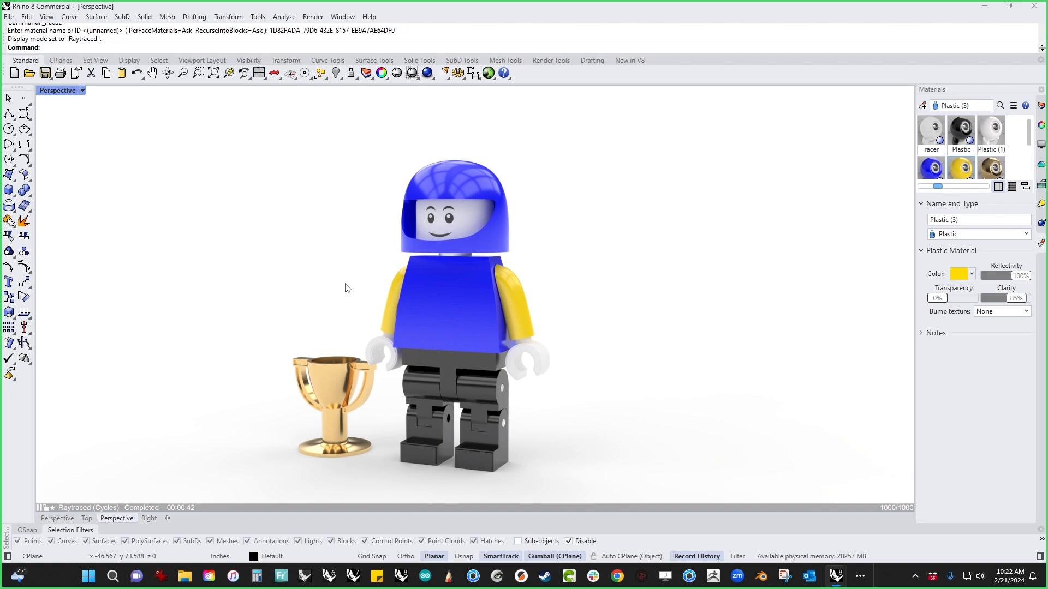
Switch to Chrome and open the Rhinoceros3d YouTube channel, highlighting the channel name.
left_click(617, 577)
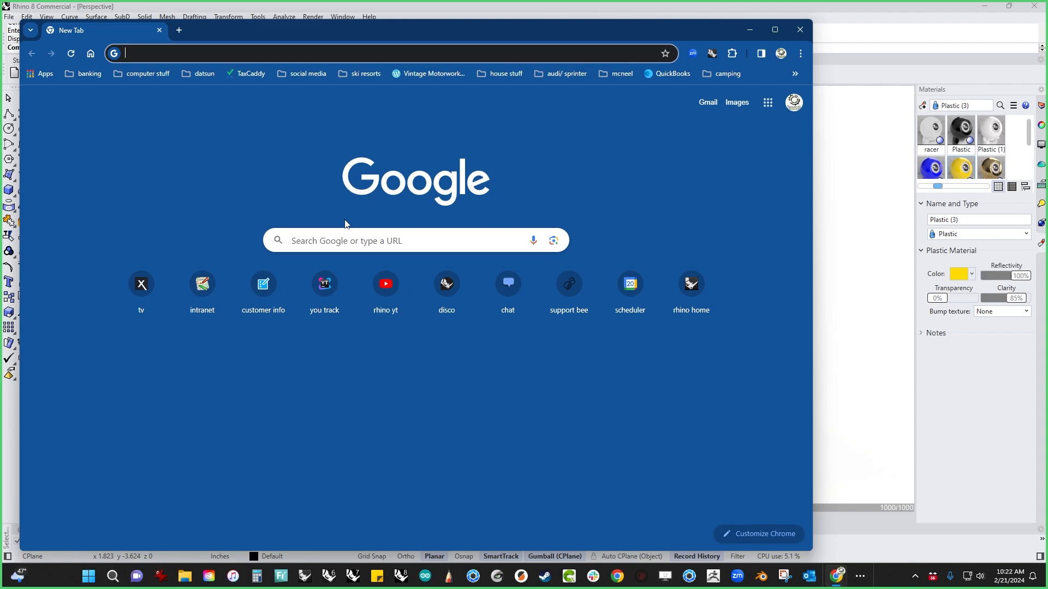
left_click(388, 287)
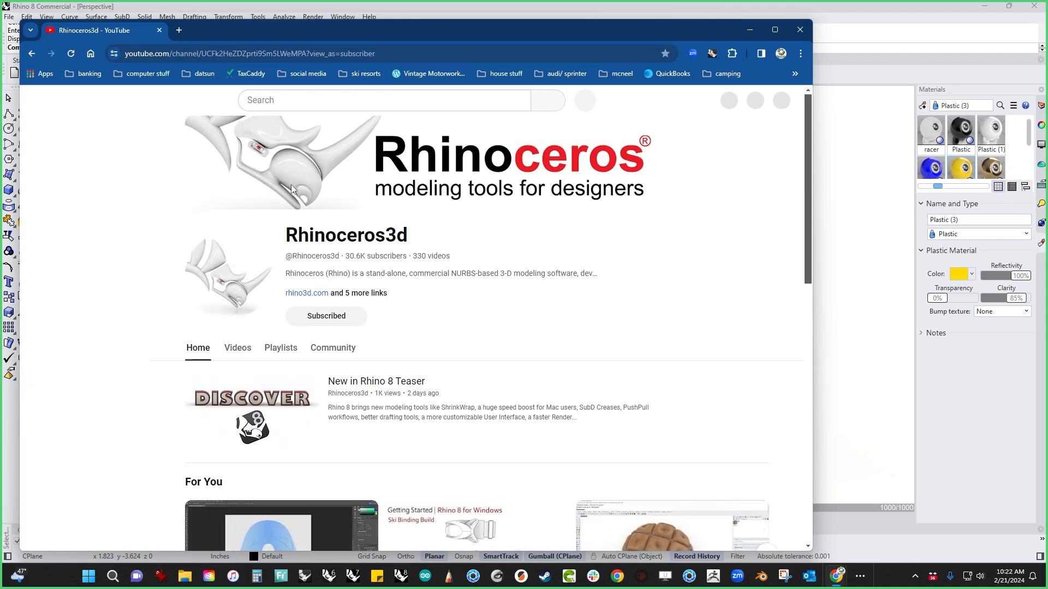
left_click_drag(420, 236, 279, 246)
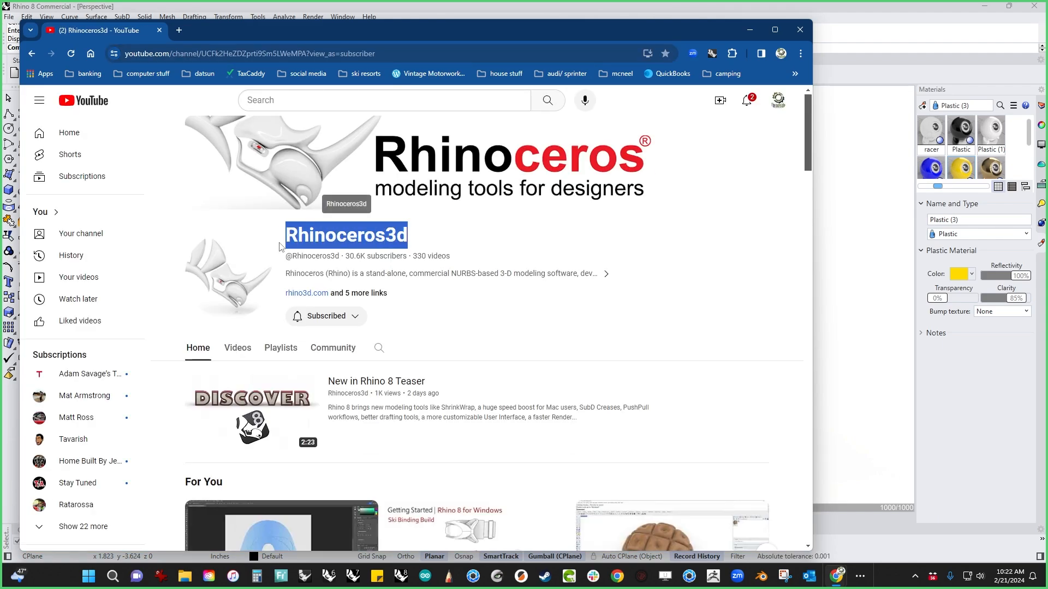
Look through the channel's recommended videos and Rhino playlists, and return to Rhino with the raytraced figure.
scroll(419, 304, "down", 4)
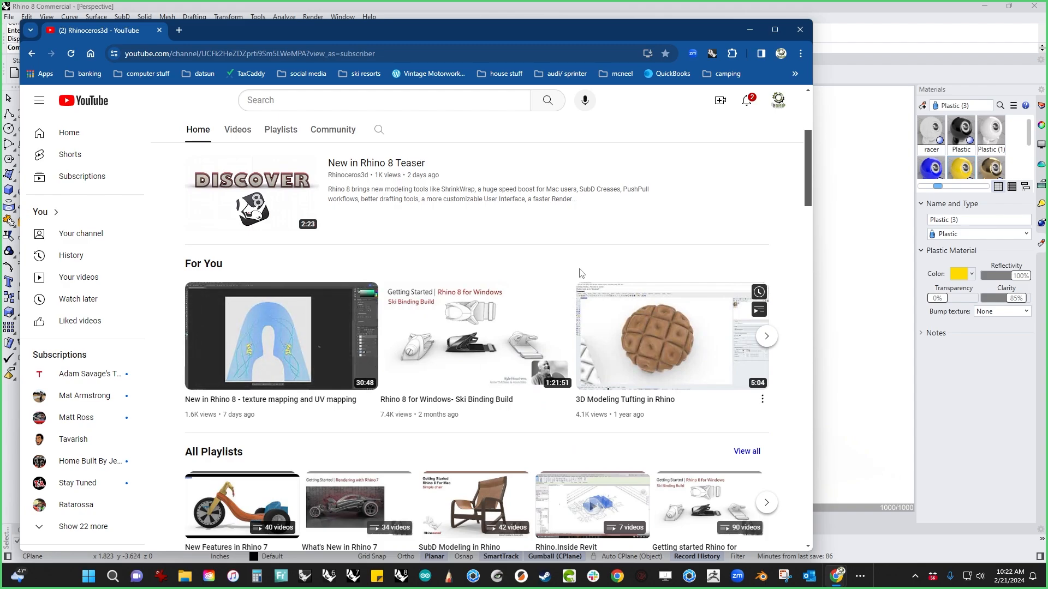
scroll(274, 440, "down", 3)
scroll(293, 411, "down", 3)
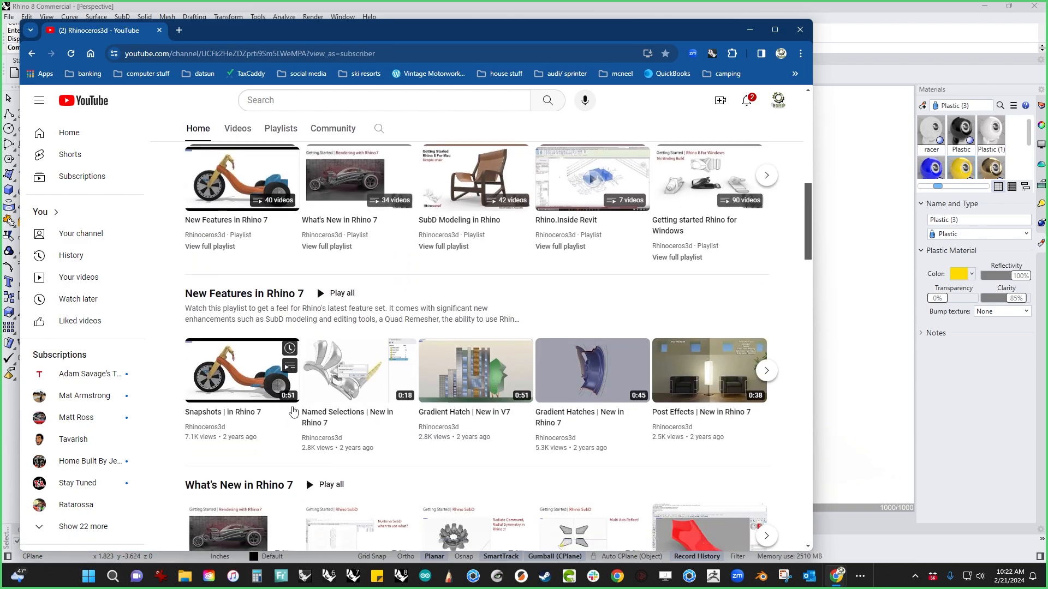
scroll(293, 411, "down", 5)
scroll(317, 426, "up", 3)
scroll(323, 432, "down", 5)
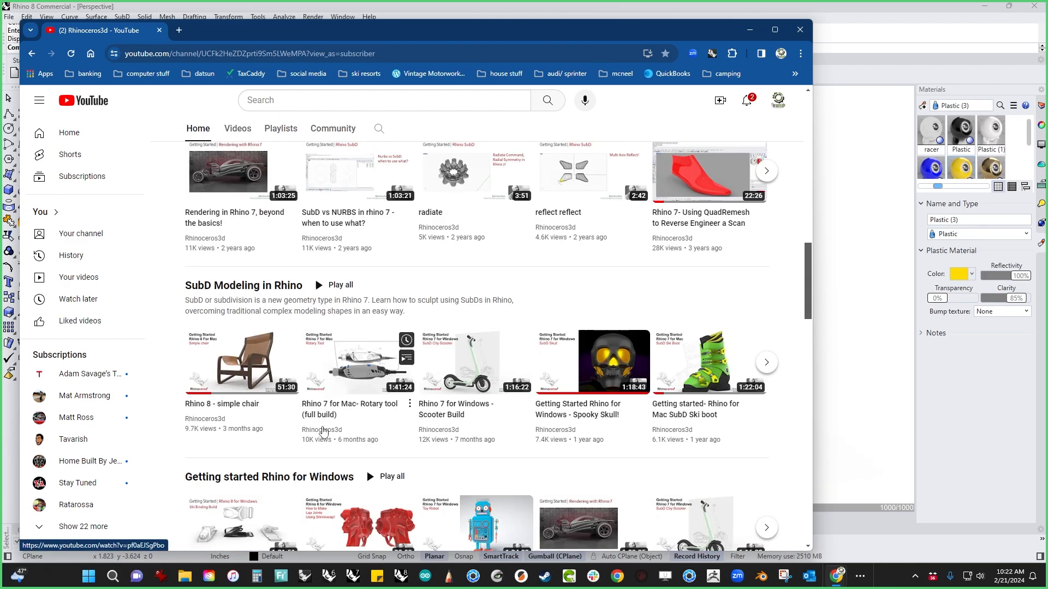
scroll(323, 431, "down", 3)
scroll(324, 431, "up", 10)
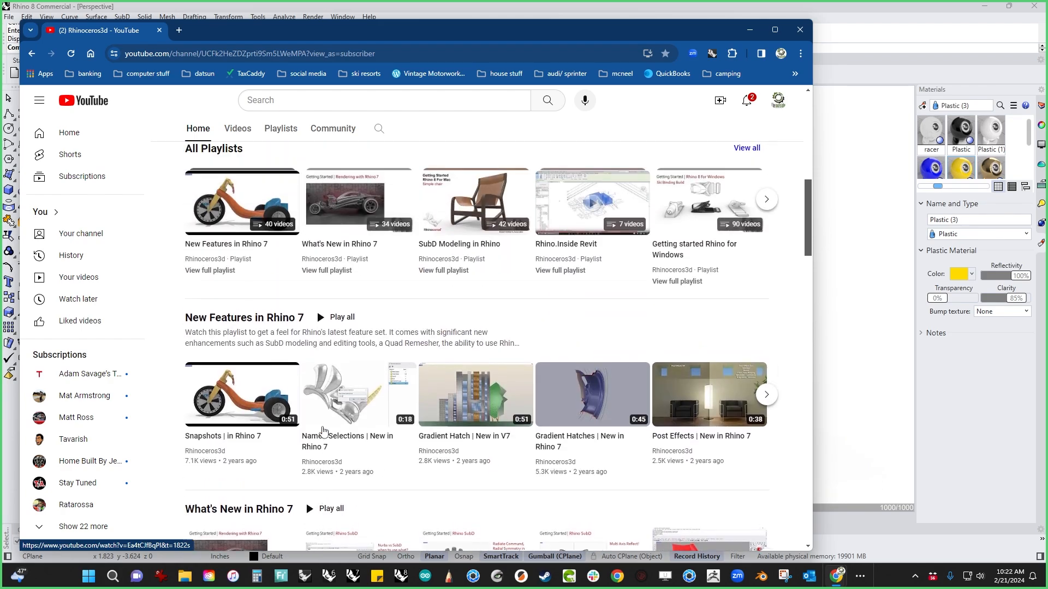
scroll(323, 432, "up", 5)
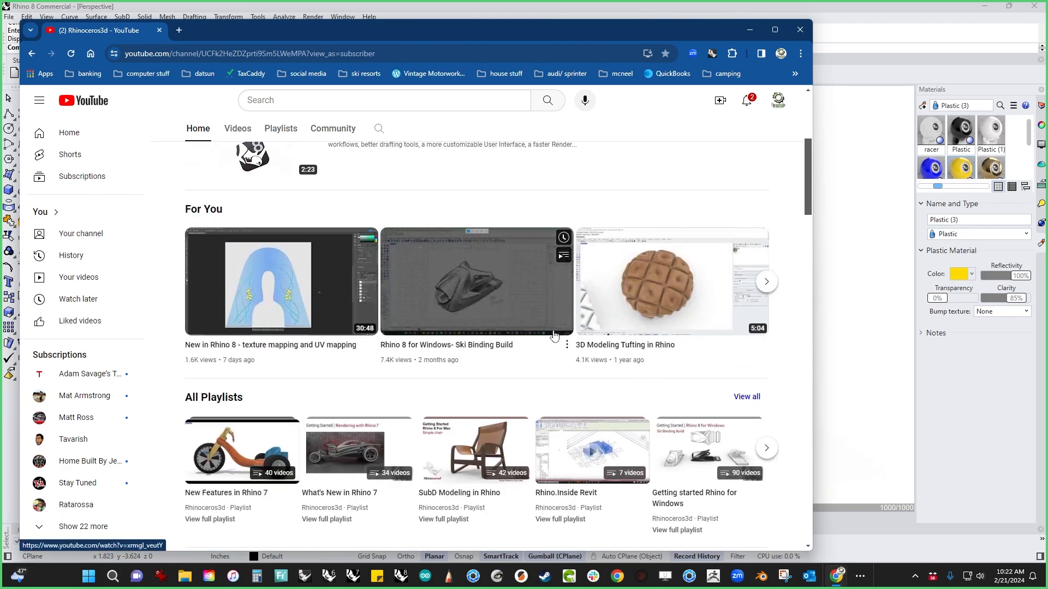
scroll(612, 363, "up", 5)
key("alt+Tab")
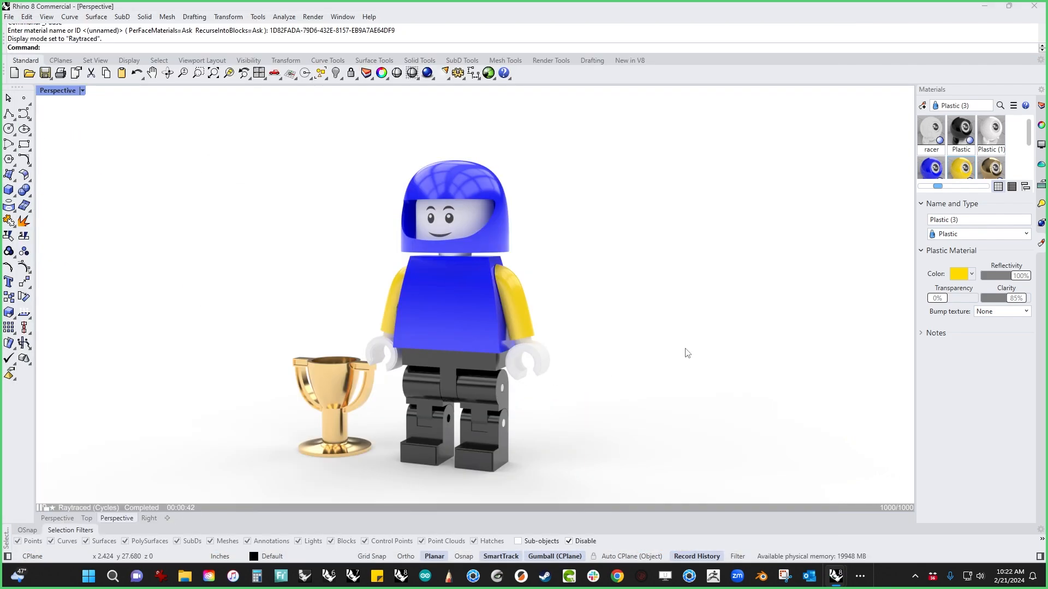